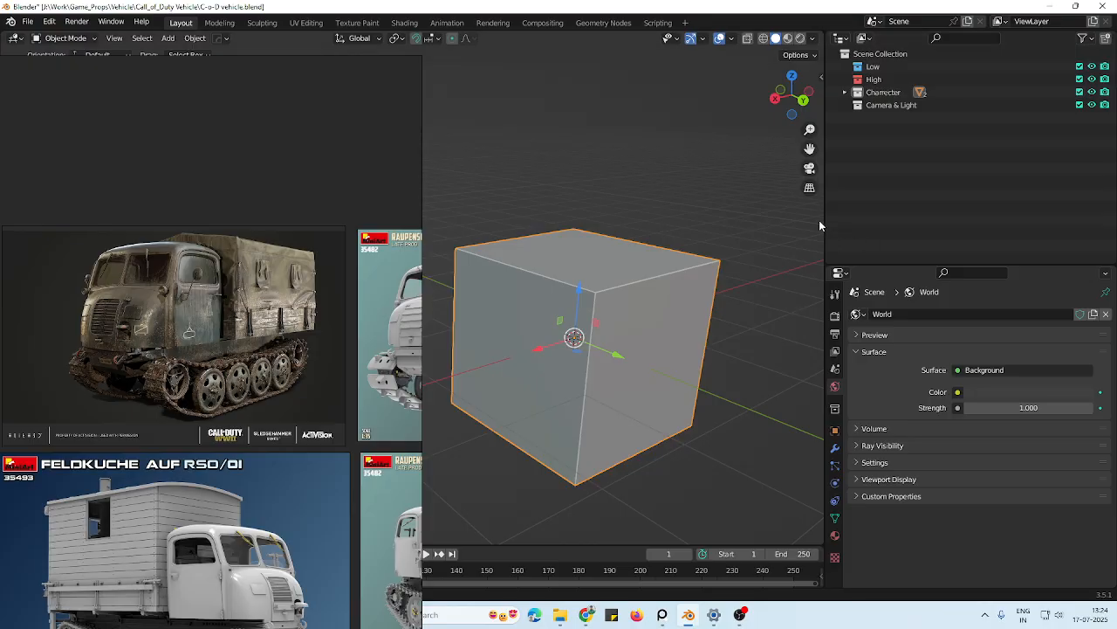
Widen the 3D viewport by narrowing the outliner and properties editors, and reposition the reference board beside the cube
{"action": "left_click_drag", "start_coordinate": [824, 218], "coordinate": [1023, 218]}
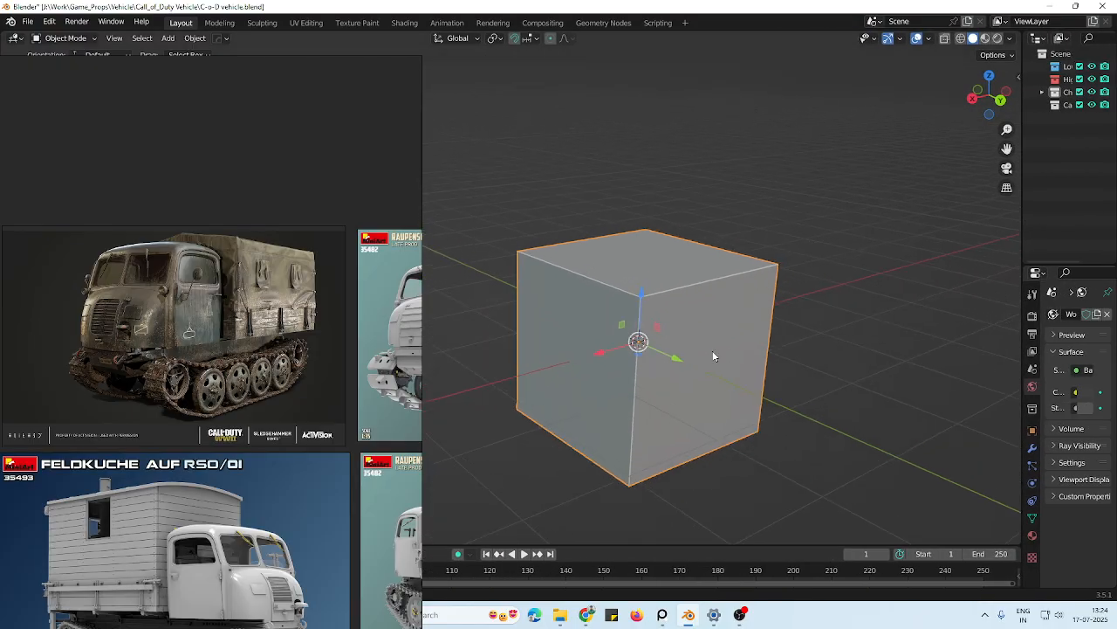
{"action": "scroll", "coordinate": [503, 284], "scroll_direction": "down", "scroll_amount": 1}
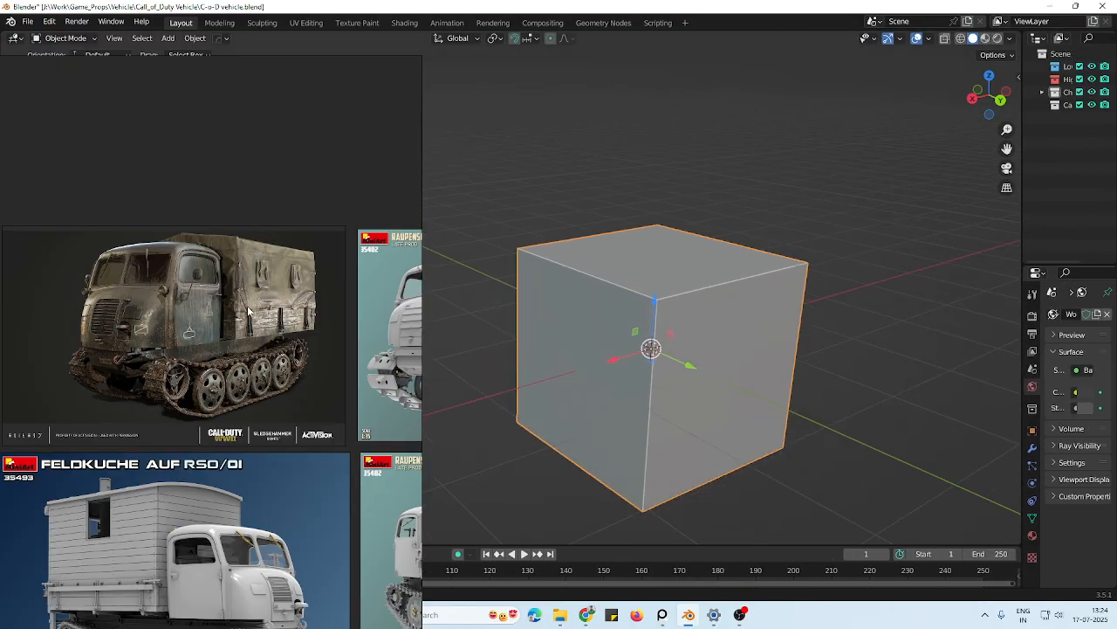
{"action": "right_click_drag", "start_coordinate": [256, 264], "coordinate": [228, 372]}
{"action": "right_click_drag", "start_coordinate": [307, 358], "coordinate": [340, 288]}
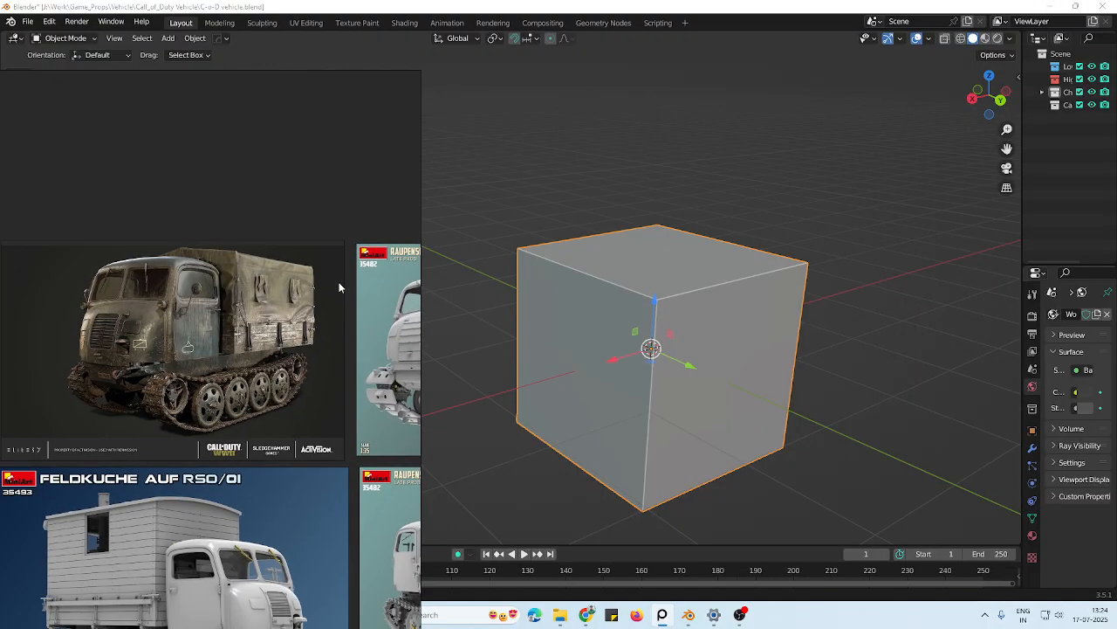
Examine the weathered Call of Duty tracked truck reference and compare it with the cube from an angled view
{"action": "scroll", "coordinate": [281, 344], "scroll_direction": "down", "scroll_amount": 3}
{"action": "scroll", "coordinate": [247, 382], "scroll_direction": "up", "scroll_amount": 4}
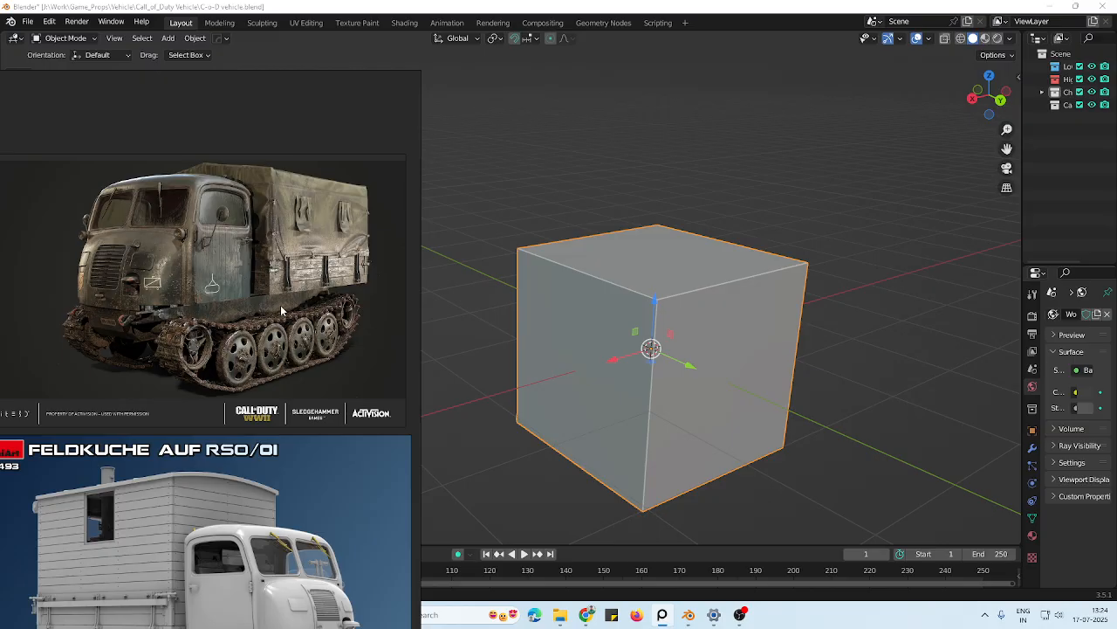
{"action": "scroll", "coordinate": [281, 306], "scroll_direction": "down", "scroll_amount": 2}
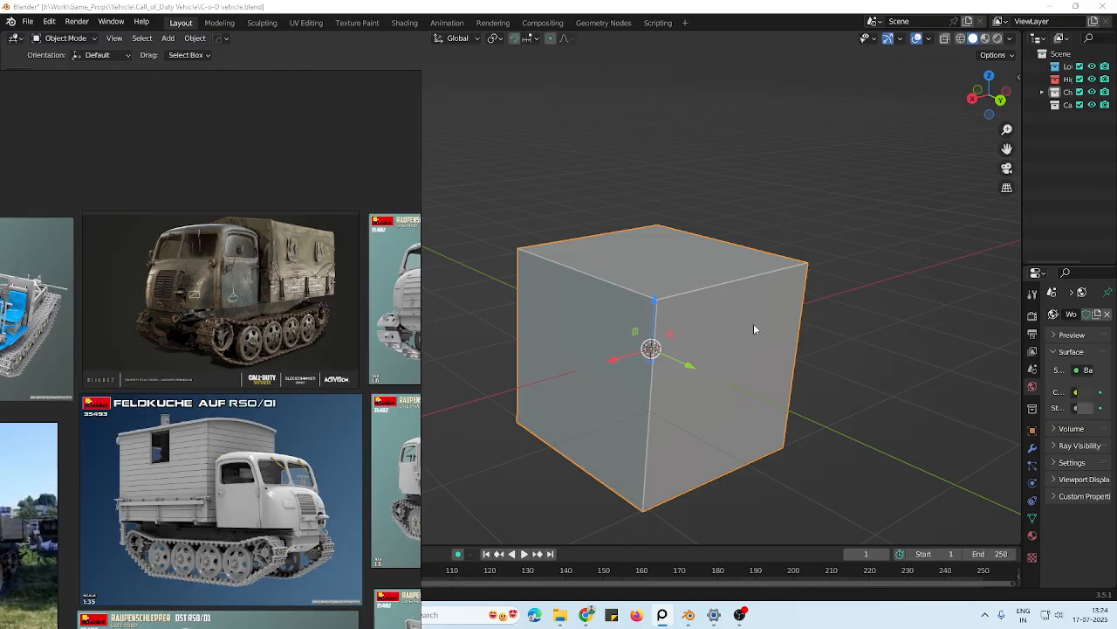
{"action": "middle_click_drag", "start_coordinate": [754, 328], "coordinate": [668, 311]}
{"action": "scroll", "coordinate": [305, 382], "scroll_direction": "up", "scroll_amount": 3}
{"action": "scroll", "coordinate": [308, 382], "scroll_direction": "down", "scroll_amount": 2}
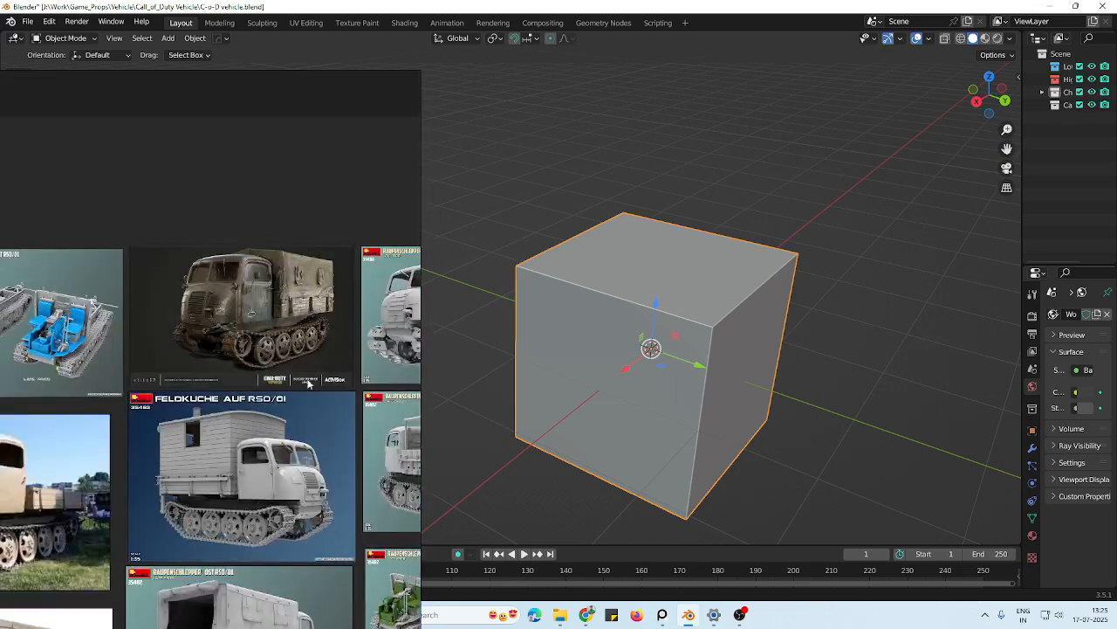
{"action": "middle_click_drag", "start_coordinate": [307, 383], "coordinate": [258, 276]}
Shift the reference board over the viewport and examine the full image set and the late-production covered and open-bed truck renders
{"action": "right_click_drag", "start_coordinate": [379, 368], "coordinate": [522, 348]}
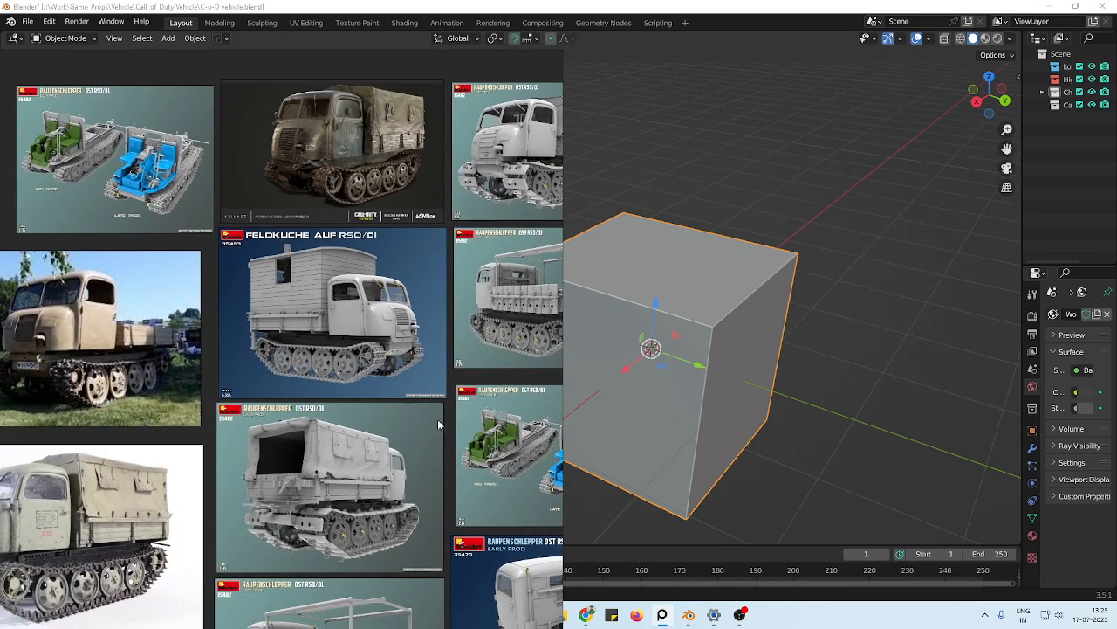
{"action": "scroll", "coordinate": [261, 332], "scroll_direction": "down", "scroll_amount": 2}
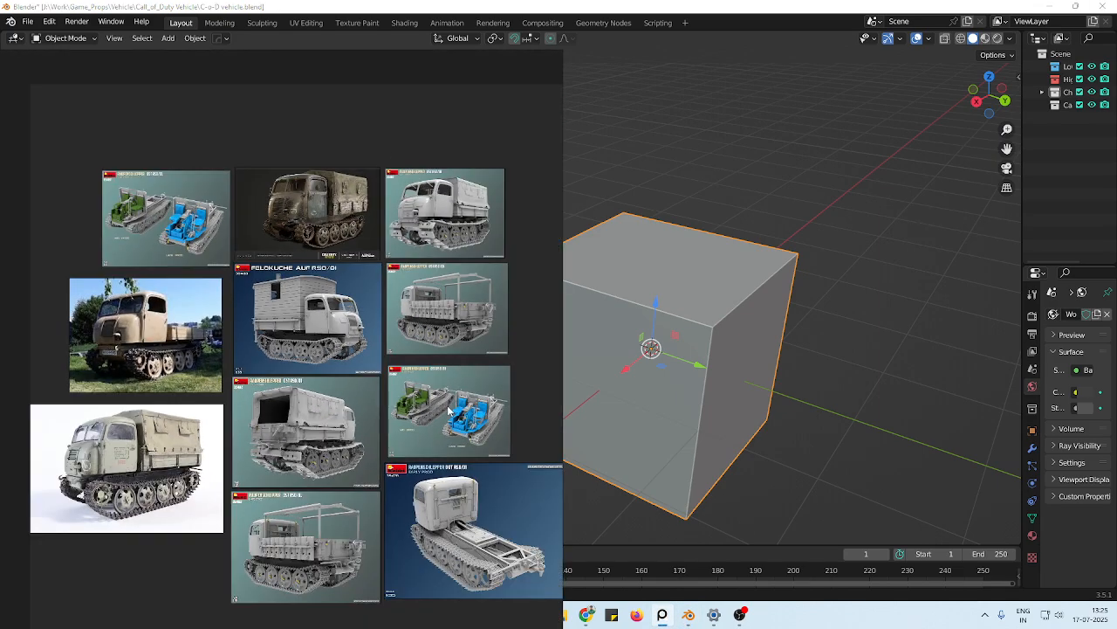
{"action": "scroll", "coordinate": [485, 328], "scroll_direction": "up", "scroll_amount": 5}
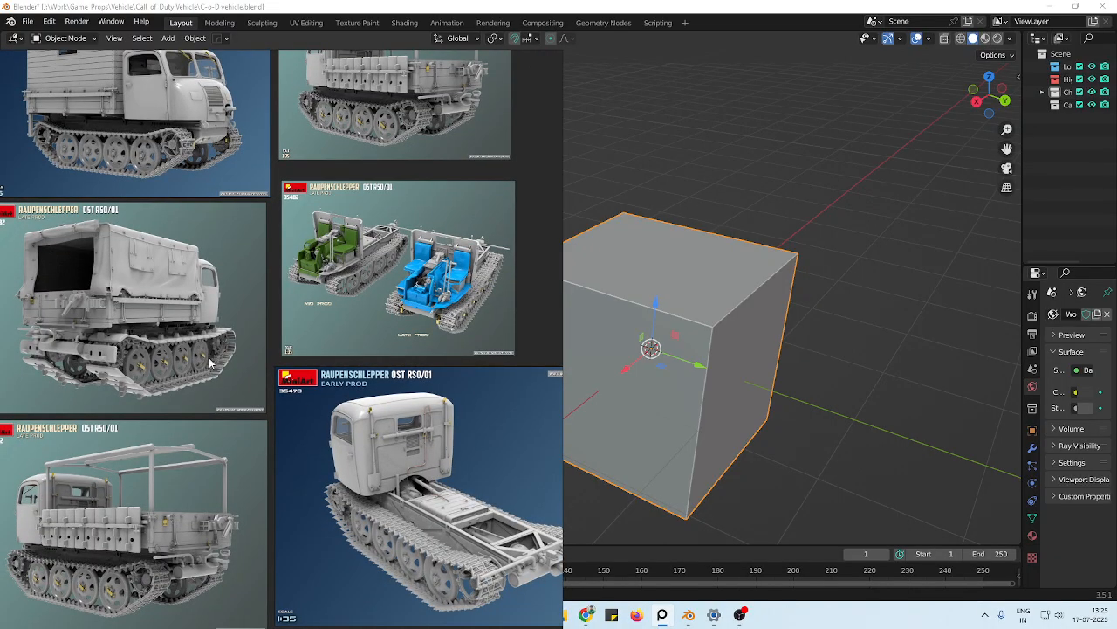
{"action": "scroll", "coordinate": [209, 361], "scroll_direction": "down", "scroll_amount": 3}
{"action": "scroll", "coordinate": [374, 343], "scroll_direction": "up", "scroll_amount": 5}
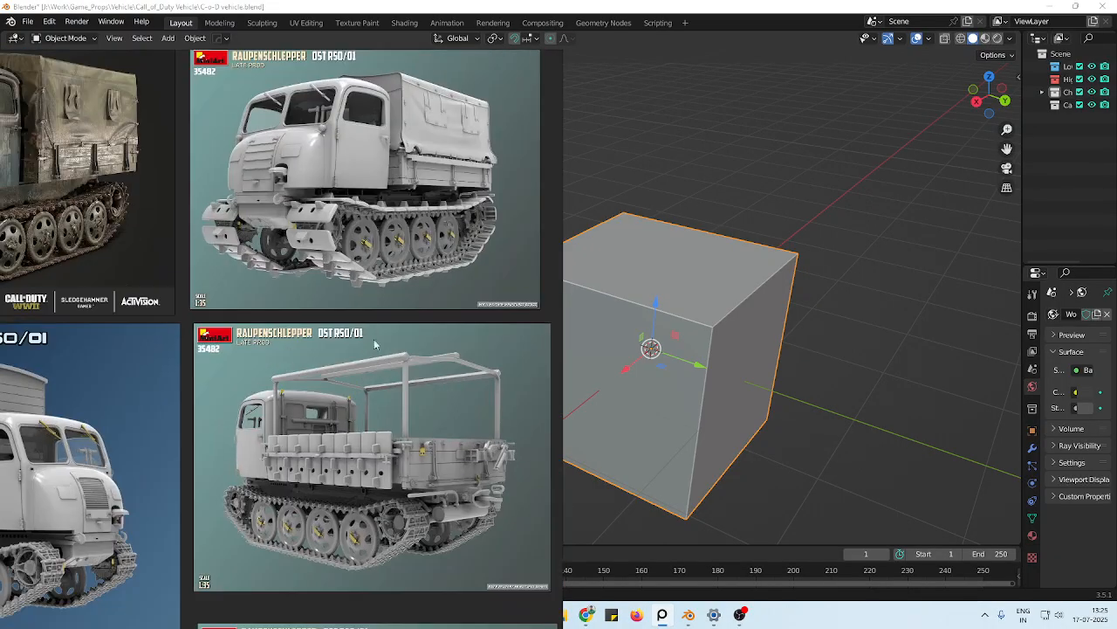
{"action": "scroll", "coordinate": [400, 331], "scroll_direction": "down", "scroll_amount": 4}
{"action": "middle_click_drag", "start_coordinate": [387, 457], "coordinate": [381, 265]}
{"action": "scroll", "coordinate": [349, 422], "scroll_direction": "up", "scroll_amount": 6}
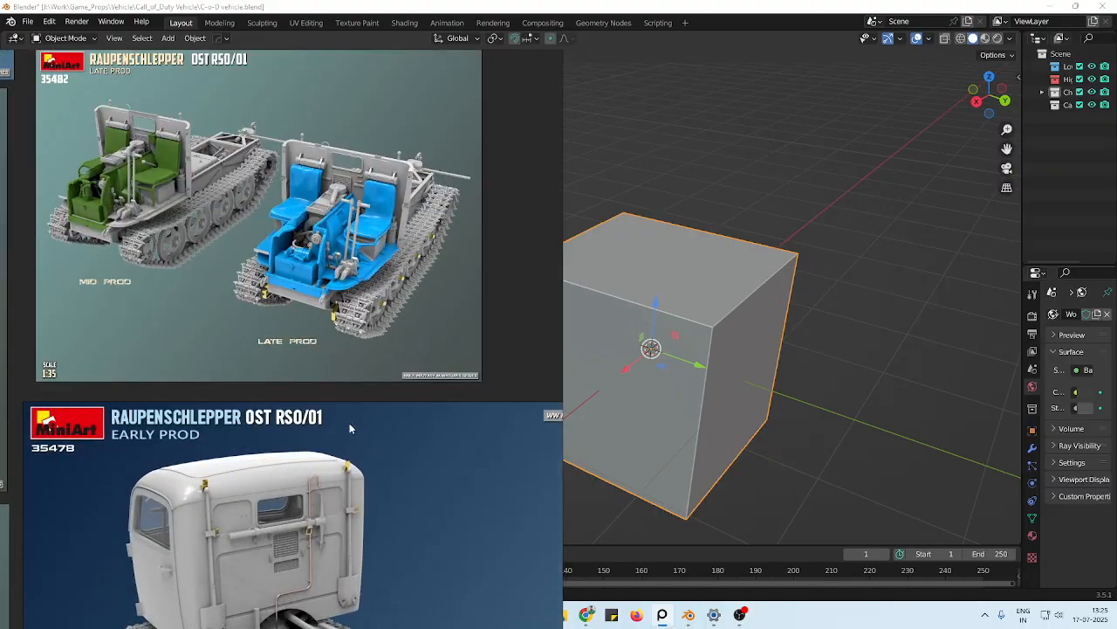
Examine the exposed chassis and seat renders of the mid and late production models, and the Feldküche truck's cab and tracks
{"action": "scroll", "coordinate": [349, 384], "scroll_direction": "down", "scroll_amount": 4}
{"action": "scroll", "coordinate": [382, 360], "scroll_direction": "down", "scroll_amount": 2}
{"action": "scroll", "coordinate": [376, 367], "scroll_direction": "up", "scroll_amount": 5}
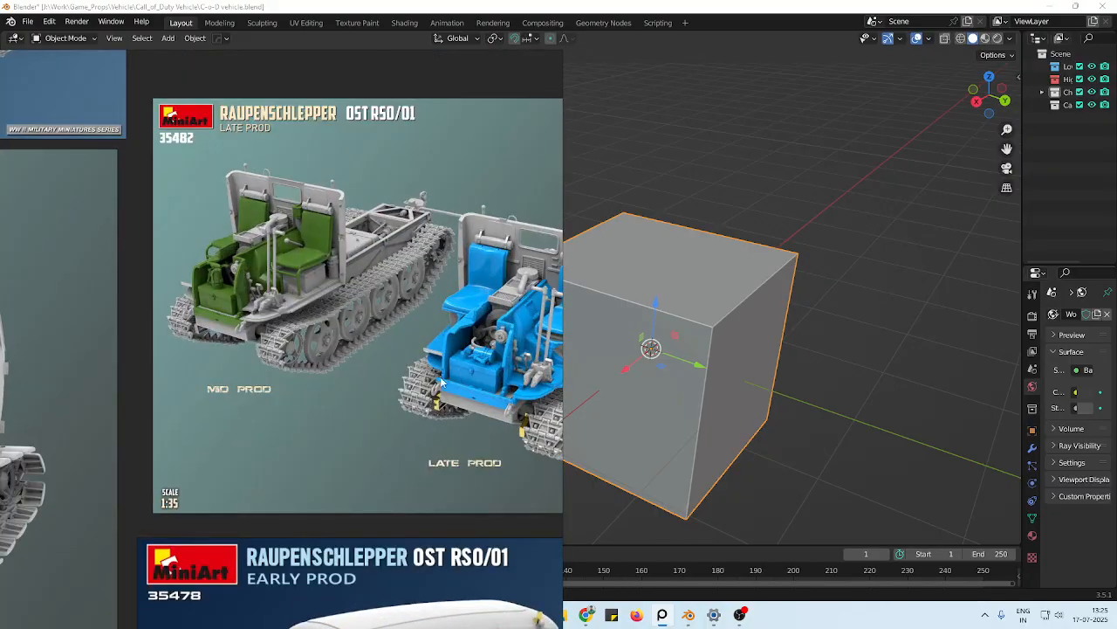
{"action": "scroll", "coordinate": [411, 347], "scroll_direction": "down", "scroll_amount": 4}
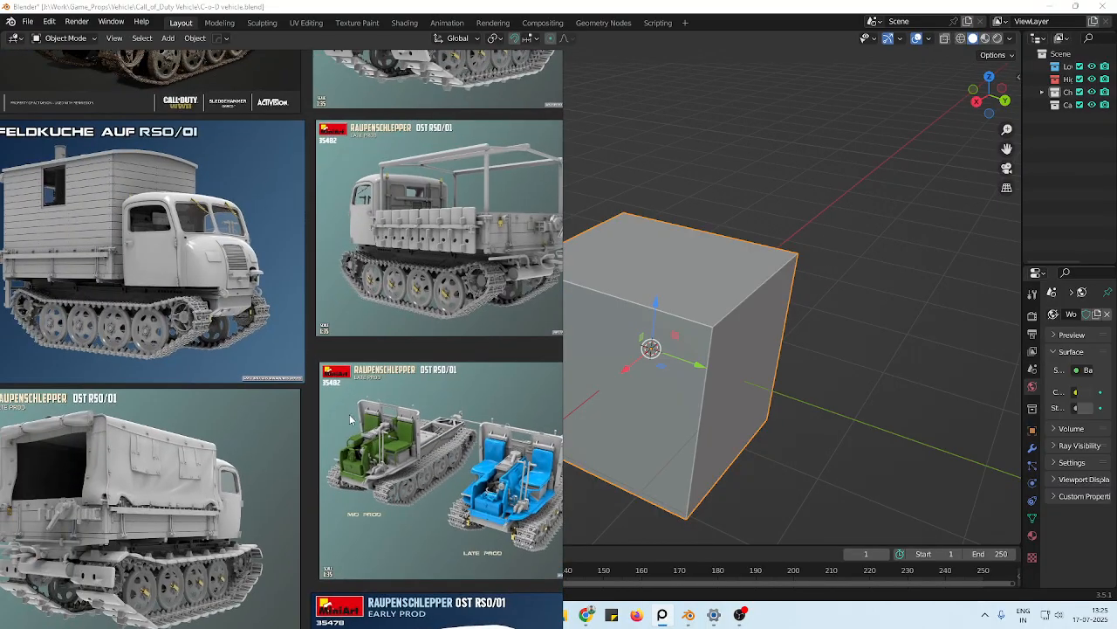
{"action": "middle_click_drag", "start_coordinate": [385, 389], "coordinate": [382, 443]}
{"action": "scroll", "coordinate": [142, 317], "scroll_direction": "up", "scroll_amount": 5}
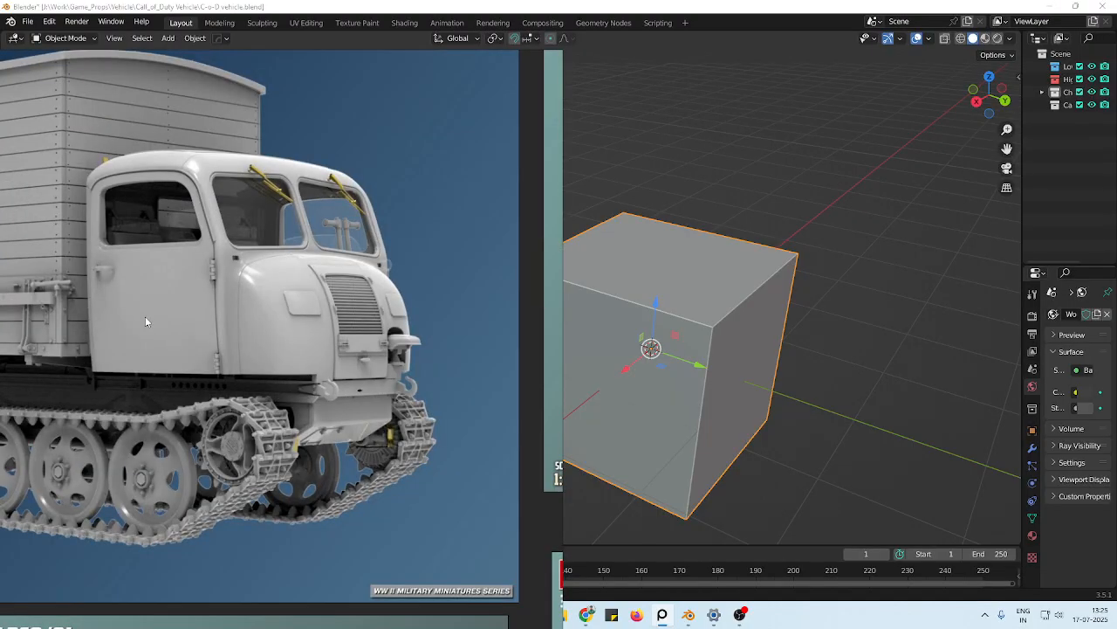
{"action": "scroll", "coordinate": [154, 327], "scroll_direction": "down", "scroll_amount": 7}
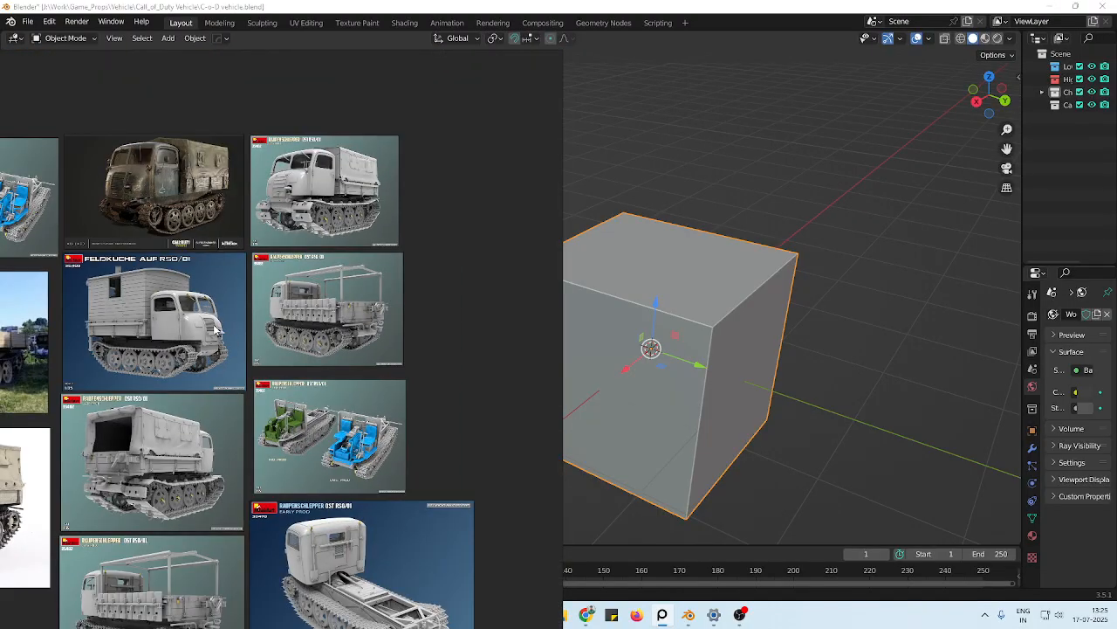
{"action": "scroll", "coordinate": [372, 463], "scroll_direction": "up", "scroll_amount": 3}
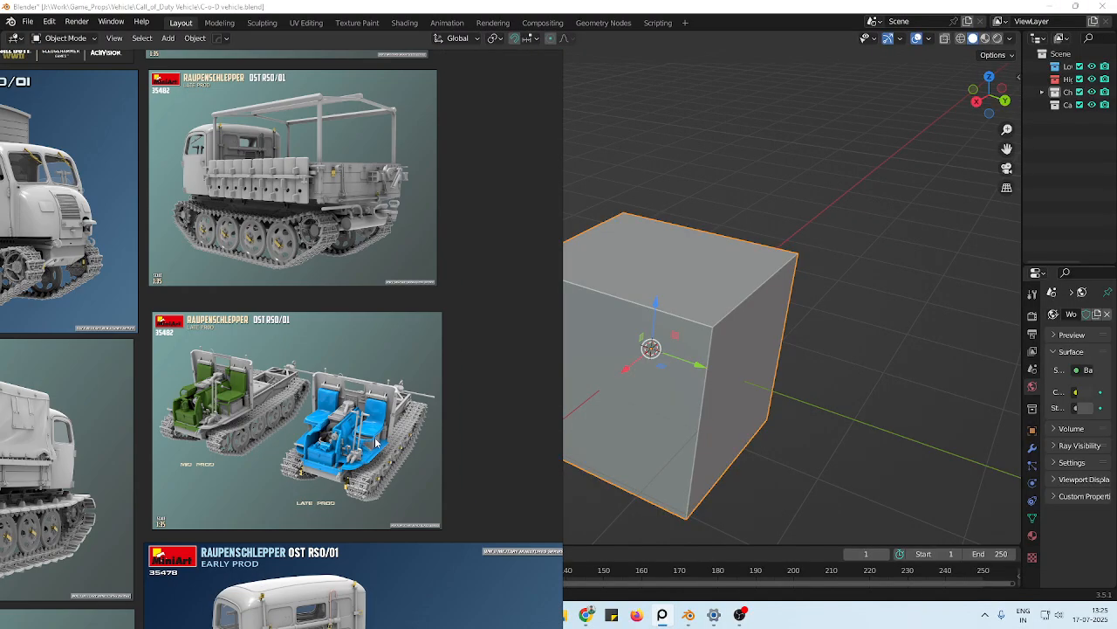
{"action": "scroll", "coordinate": [334, 436], "scroll_direction": "down", "scroll_amount": 3}
{"action": "scroll", "coordinate": [306, 438], "scroll_direction": "up", "scroll_amount": 4}
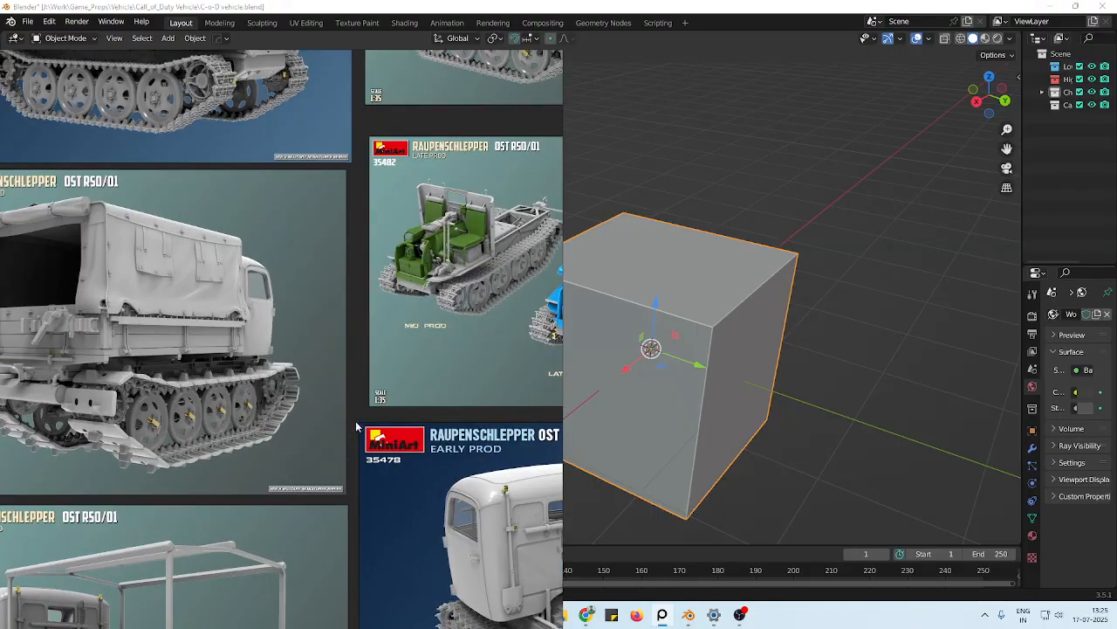
{"action": "scroll", "coordinate": [303, 439], "scroll_direction": "up", "scroll_amount": 3}
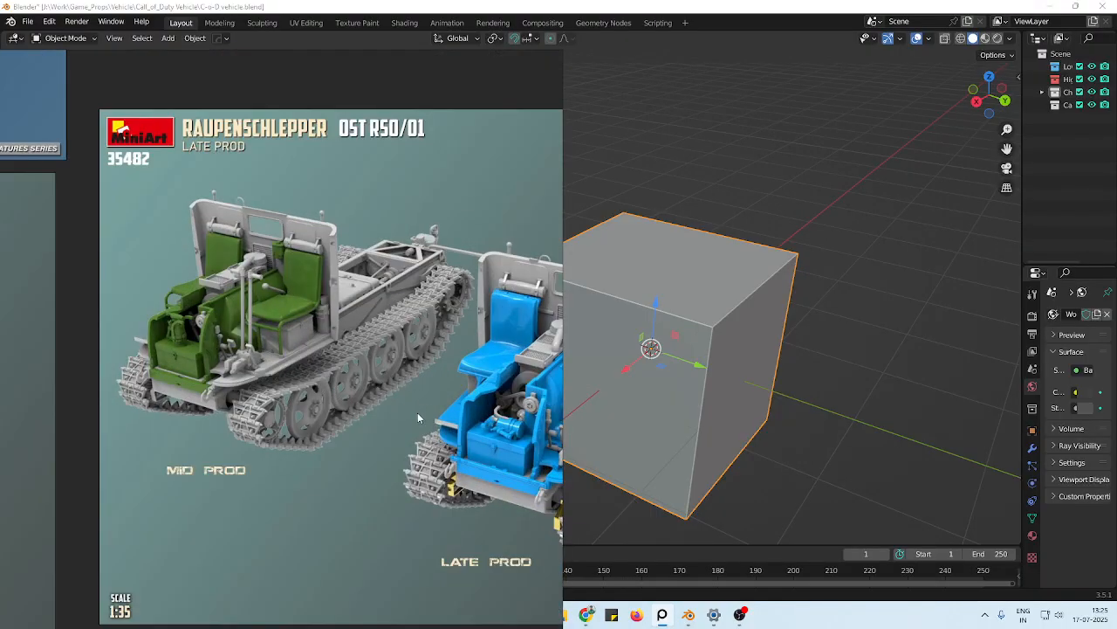
{"action": "scroll", "coordinate": [417, 418], "scroll_direction": "down", "scroll_amount": 1}
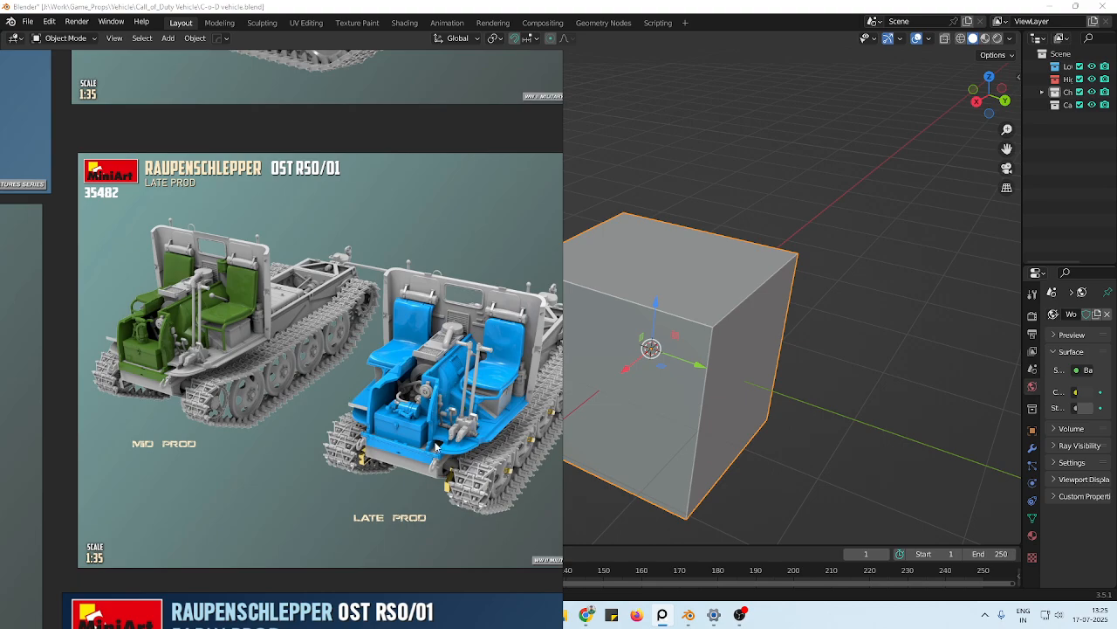
{"action": "scroll", "coordinate": [343, 379], "scroll_direction": "down", "scroll_amount": 3}
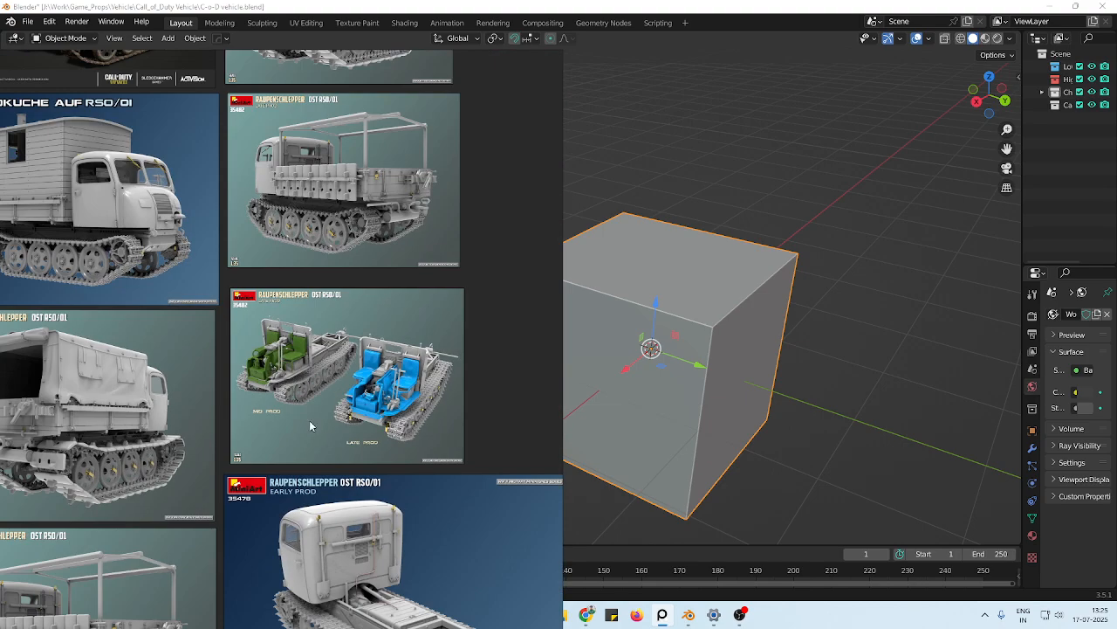
{"action": "middle_click_drag", "start_coordinate": [309, 420], "coordinate": [418, 420]}
Move the reference board back off the cube and frame the Call of Duty and Feldküche truck images
{"action": "right_click_drag", "start_coordinate": [476, 373], "coordinate": [325, 442]}
{"action": "middle_click_drag", "start_coordinate": [216, 370], "coordinate": [280, 475]}
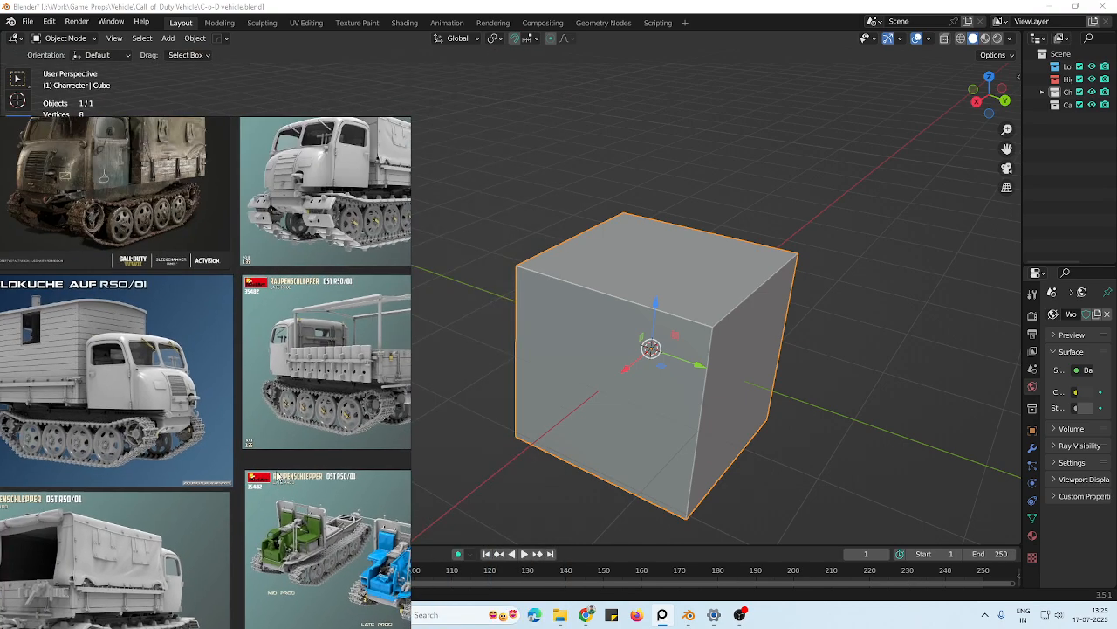
{"action": "scroll", "coordinate": [260, 389], "scroll_direction": "down", "scroll_amount": 2}
{"action": "middle_click_drag", "start_coordinate": [283, 365], "coordinate": [287, 414]}
Widen the 3D viewport further around the cube and enlarge the reference board slightly
{"action": "middle_click_drag", "start_coordinate": [797, 386], "coordinate": [724, 348]}
{"action": "scroll", "coordinate": [245, 287], "scroll_direction": "up", "scroll_amount": 2}
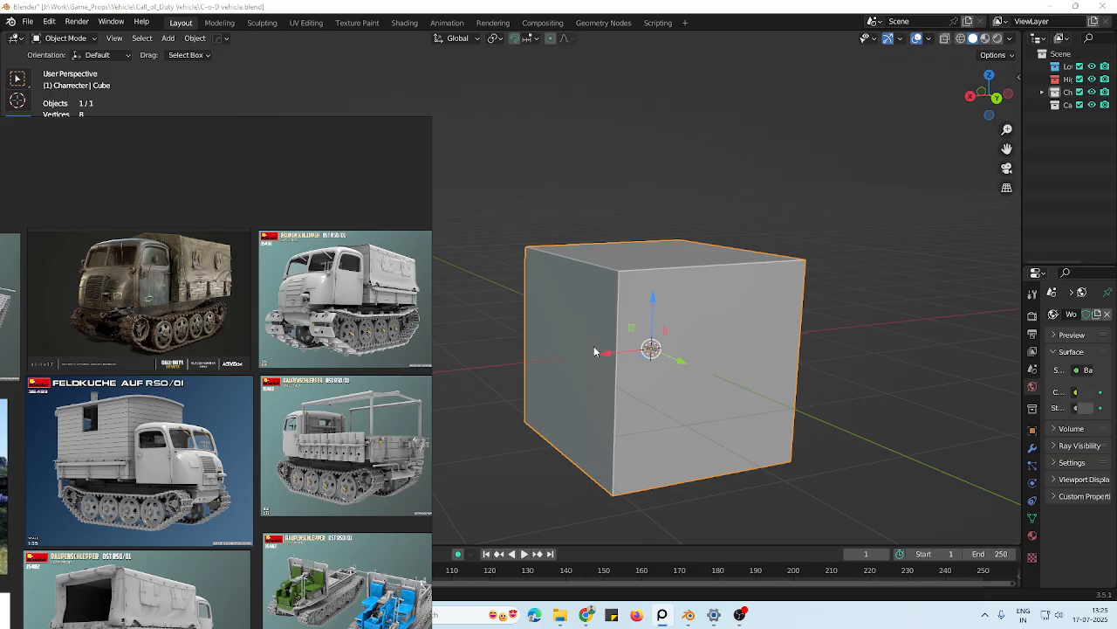
{"action": "middle_click_drag", "start_coordinate": [594, 351], "coordinate": [673, 360]}
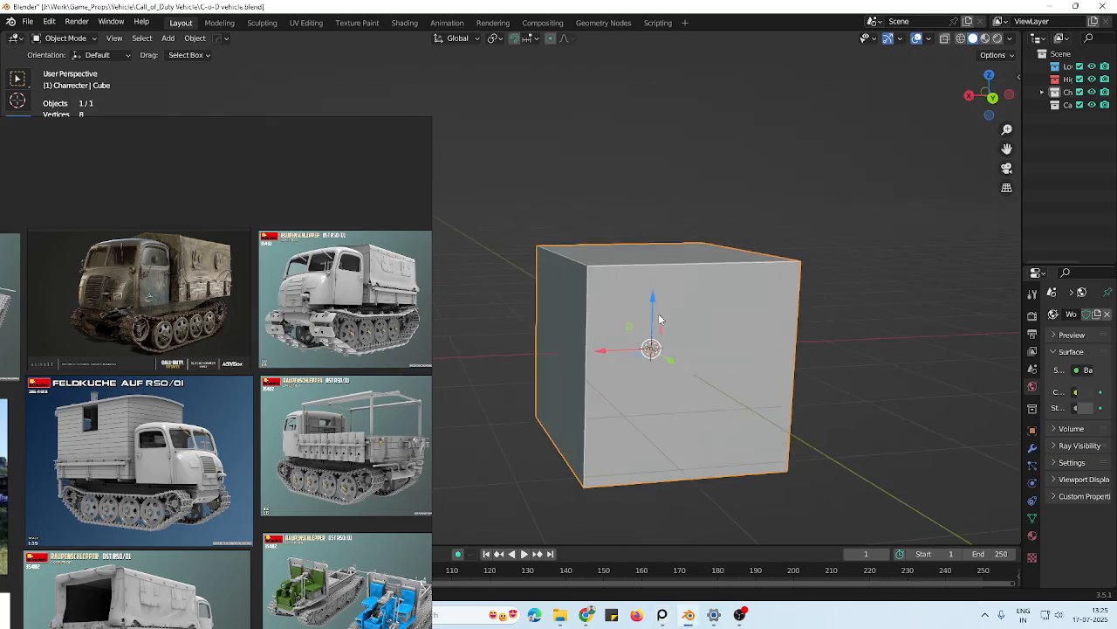
{"action": "middle_click_drag", "start_coordinate": [660, 319], "coordinate": [1004, 251]}
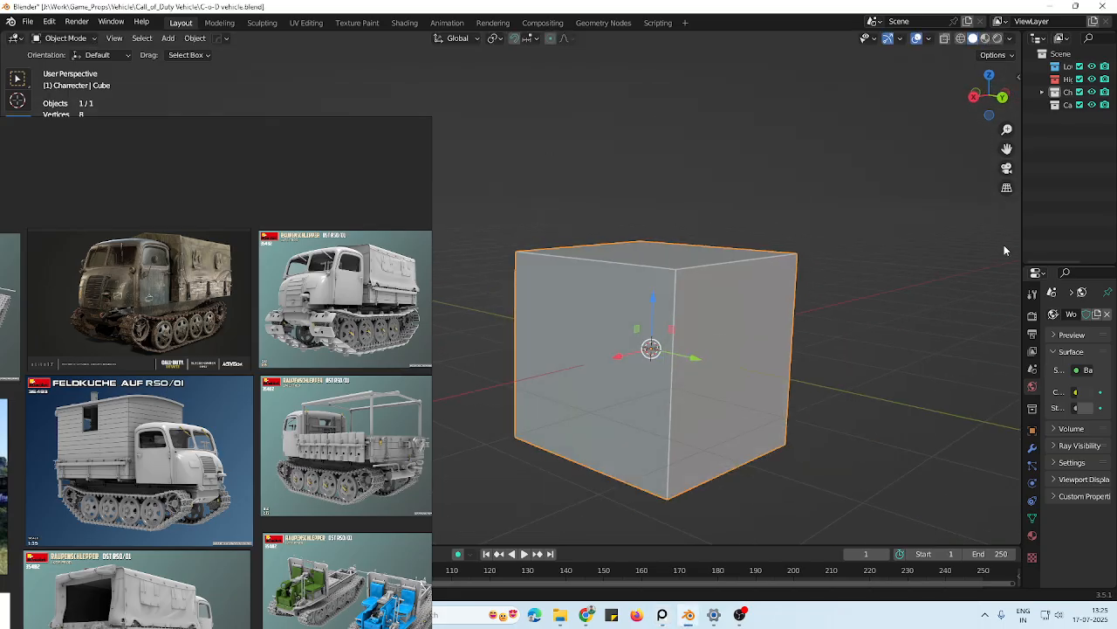
{"action": "left_click_drag", "start_coordinate": [1019, 229], "coordinate": [1058, 229]}
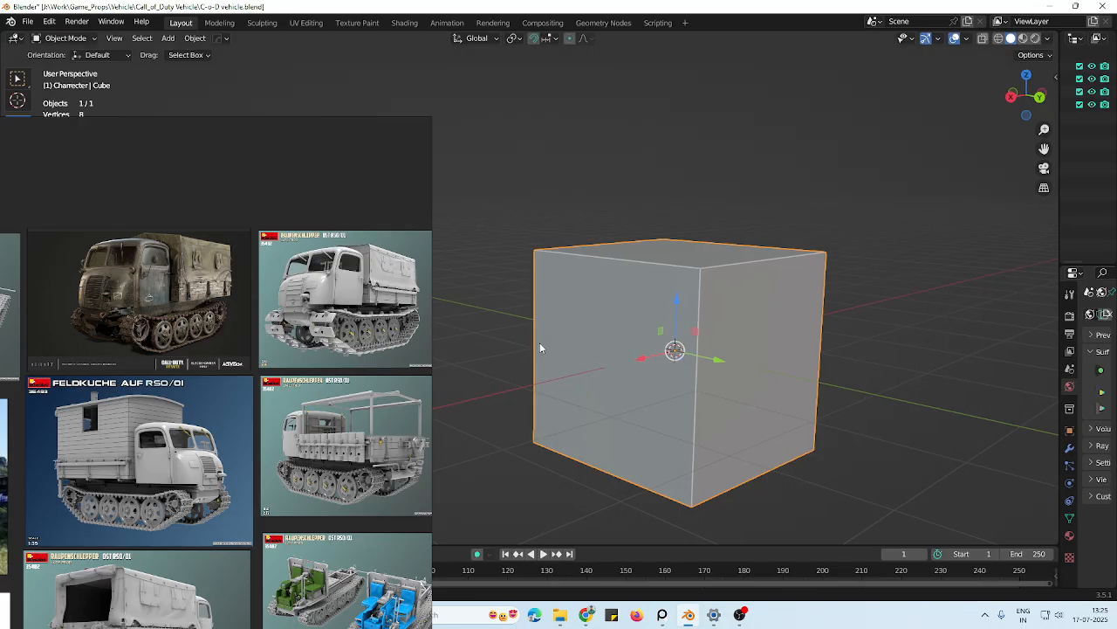
{"action": "scroll", "coordinate": [747, 341], "scroll_direction": "down", "scroll_amount": 1}
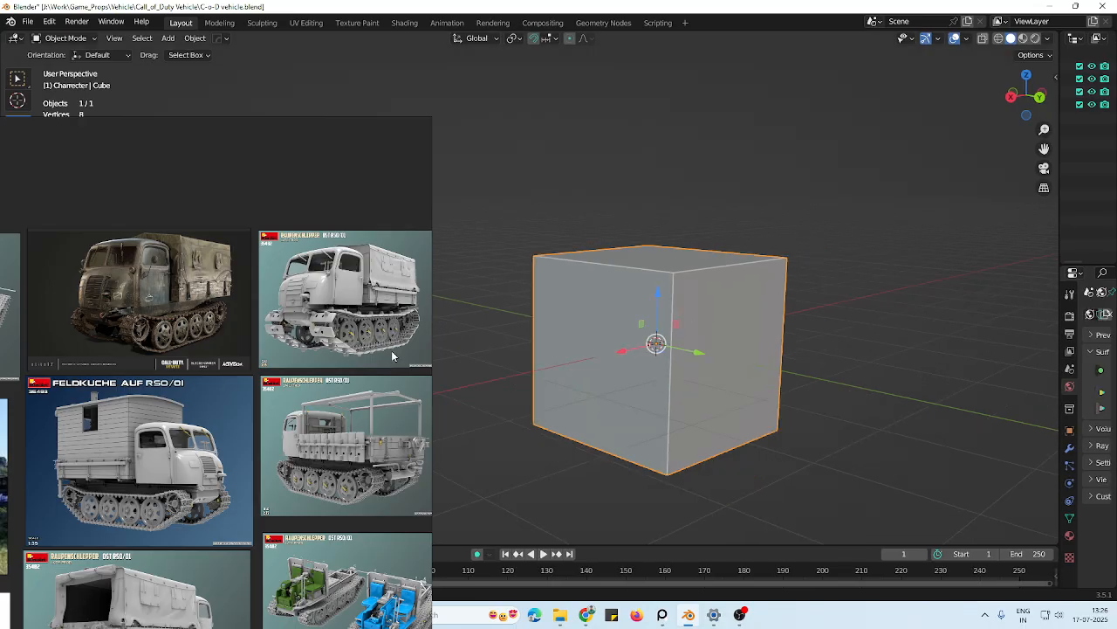
{"action": "mouse_move", "coordinate": [431, 240]}
{"action": "left_mouse_down"}
{"action": "mouse_move", "coordinate": [503, 240]}
{"action": "mouse_move", "coordinate": [449, 242]}
{"action": "left_mouse_up"}
Examine the late-production covered truck render, and bring the Call of Duty truck image back into close view
{"action": "scroll", "coordinate": [178, 418], "scroll_direction": "up", "scroll_amount": 4}
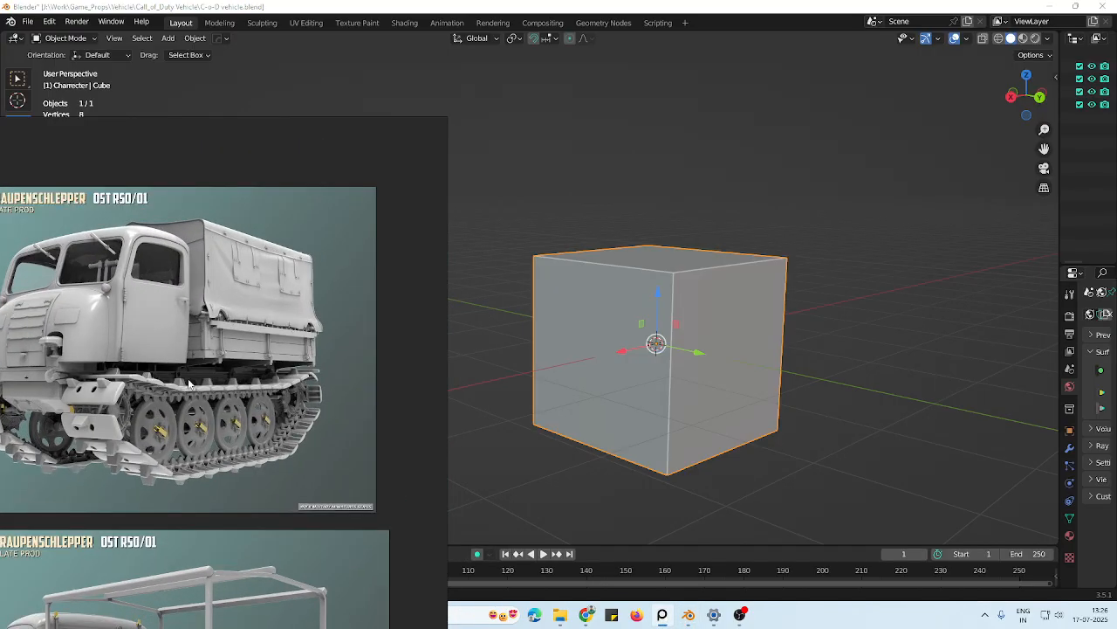
{"action": "scroll", "coordinate": [192, 385], "scroll_direction": "down", "scroll_amount": 2}
{"action": "scroll", "coordinate": [236, 377], "scroll_direction": "down", "scroll_amount": 3}
{"action": "scroll", "coordinate": [235, 377], "scroll_direction": "up", "scroll_amount": 2}
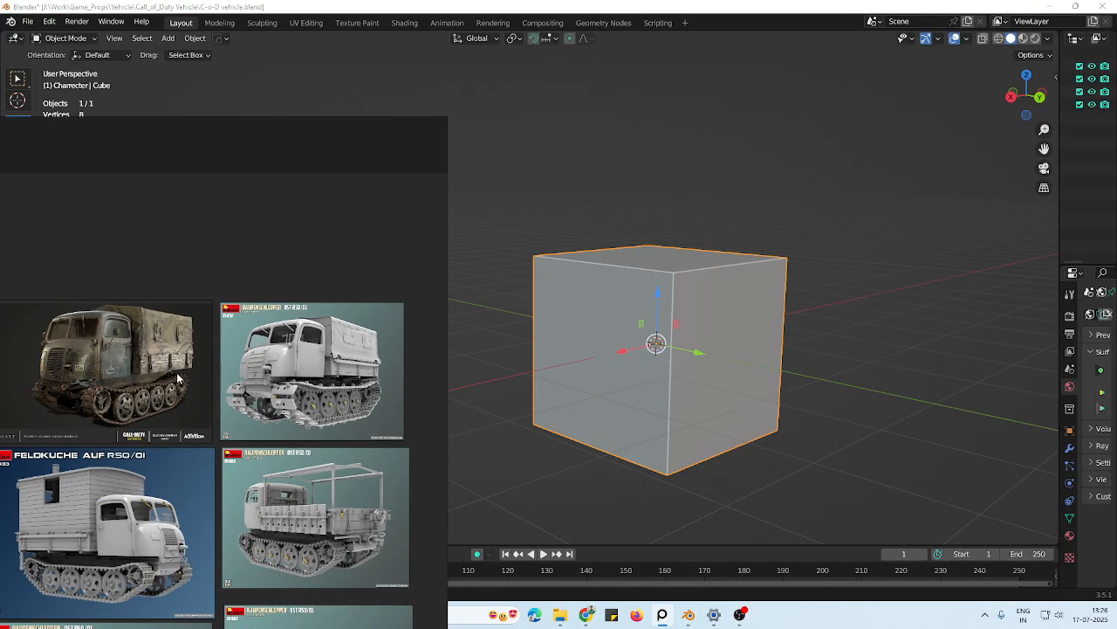
{"action": "scroll", "coordinate": [174, 367], "scroll_direction": "down", "scroll_amount": 1}
{"action": "scroll", "coordinate": [229, 358], "scroll_direction": "up", "scroll_amount": 2}
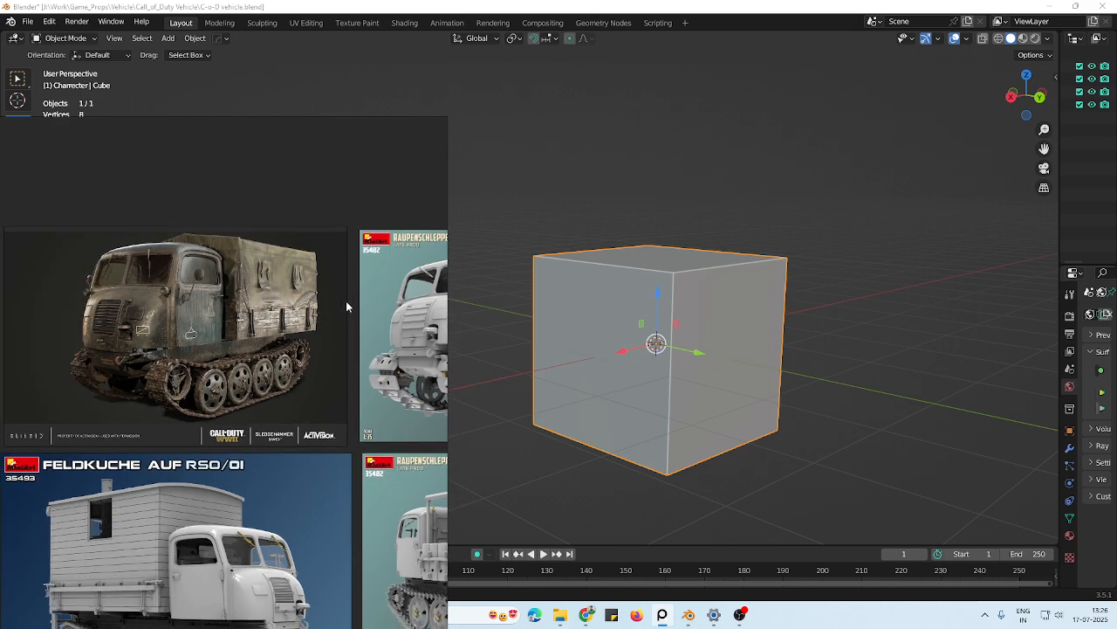
{"action": "middle_click_drag", "start_coordinate": [673, 324], "coordinate": [725, 325]}
{"action": "left_click_drag", "start_coordinate": [631, 344], "coordinate": [751, 274]}
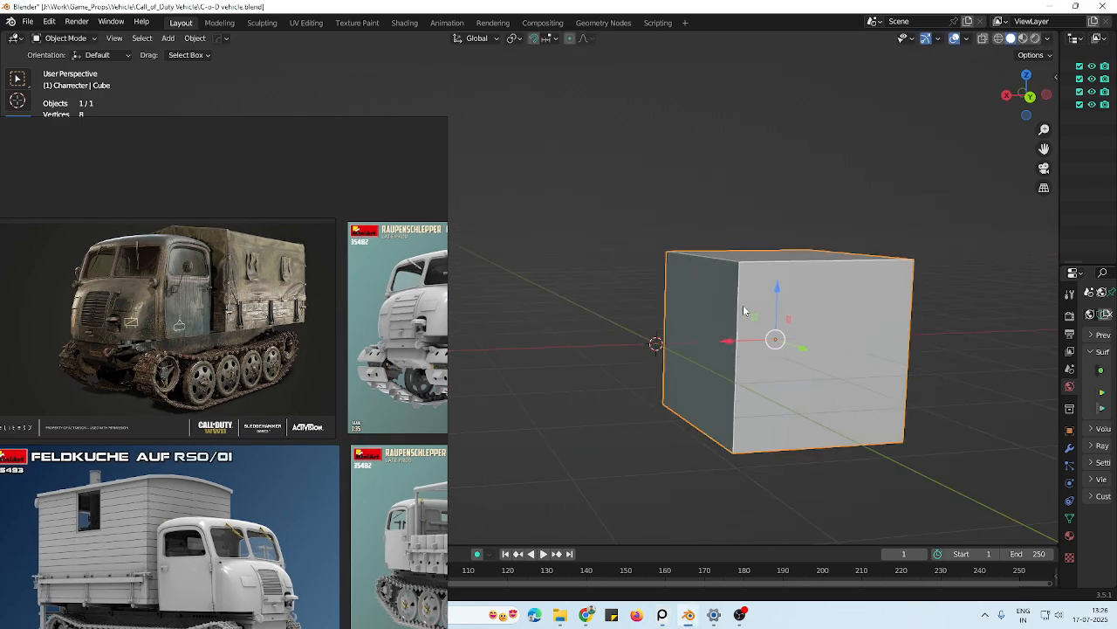
{"action": "left_click_drag", "start_coordinate": [775, 312], "coordinate": [798, 289]}
{"action": "key", "text": "ctrl+z"}
{"action": "key", "text": "ctrl+z"}
{"action": "left_click_drag", "start_coordinate": [631, 345], "coordinate": [845, 325]}
{"action": "key", "text": "ctrl+z"}
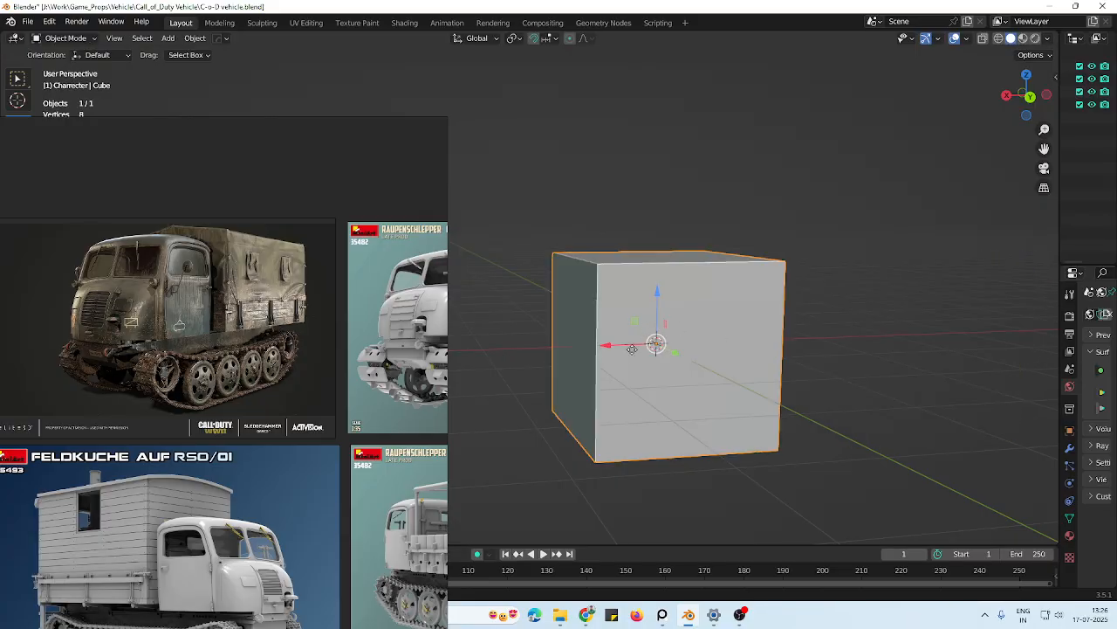
Move the cube away from the origin along negative X and raise it along Z above the ground grid
{"action": "left_click_drag", "start_coordinate": [632, 347], "coordinate": [864, 339]}
{"action": "left_click_drag", "start_coordinate": [888, 291], "coordinate": [895, 172]}
{"action": "middle_click_drag", "start_coordinate": [888, 271], "coordinate": [772, 266], "text": "shift"}
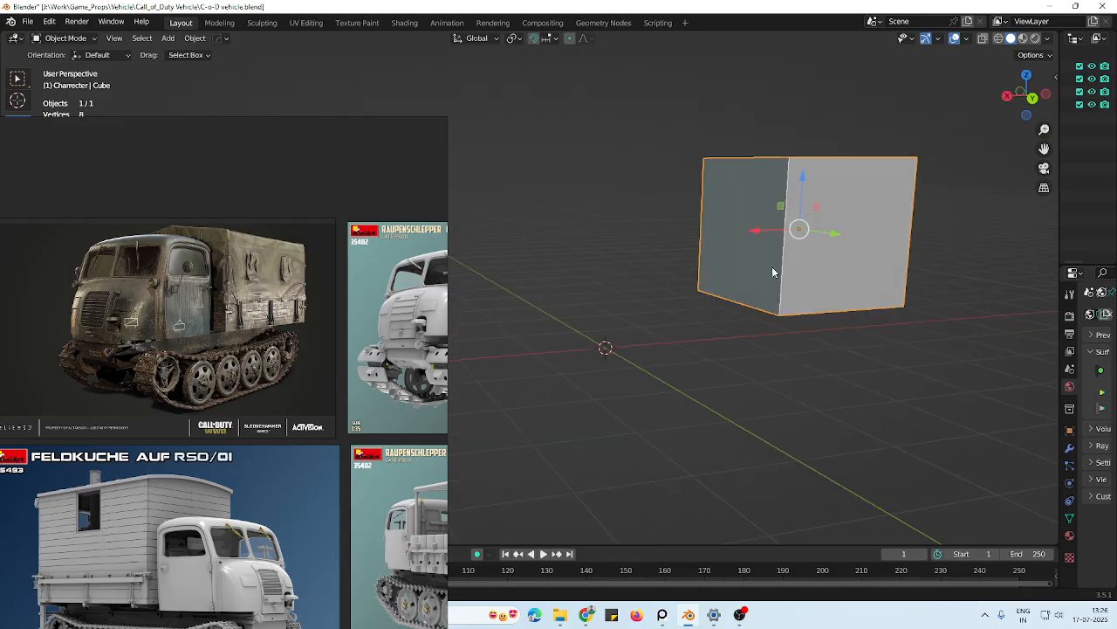
{"action": "left_click_drag", "start_coordinate": [800, 179], "coordinate": [735, 213]}
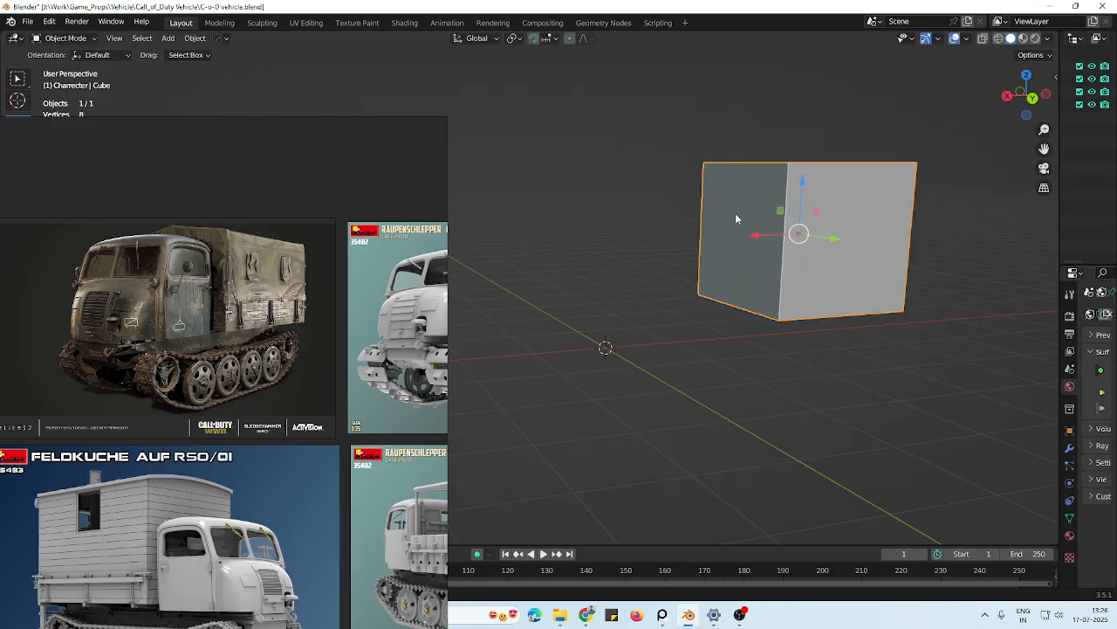
Lengthen the cube by moving the four vertices of one end outward along negative X in Edit Mode
{"action": "middle_click_drag", "start_coordinate": [735, 218], "coordinate": [757, 220]}
{"action": "key", "text": "Tab"}
{"action": "key", "text": "alt+z"}
{"action": "middle_click_drag", "start_coordinate": [861, 252], "coordinate": [803, 241]}
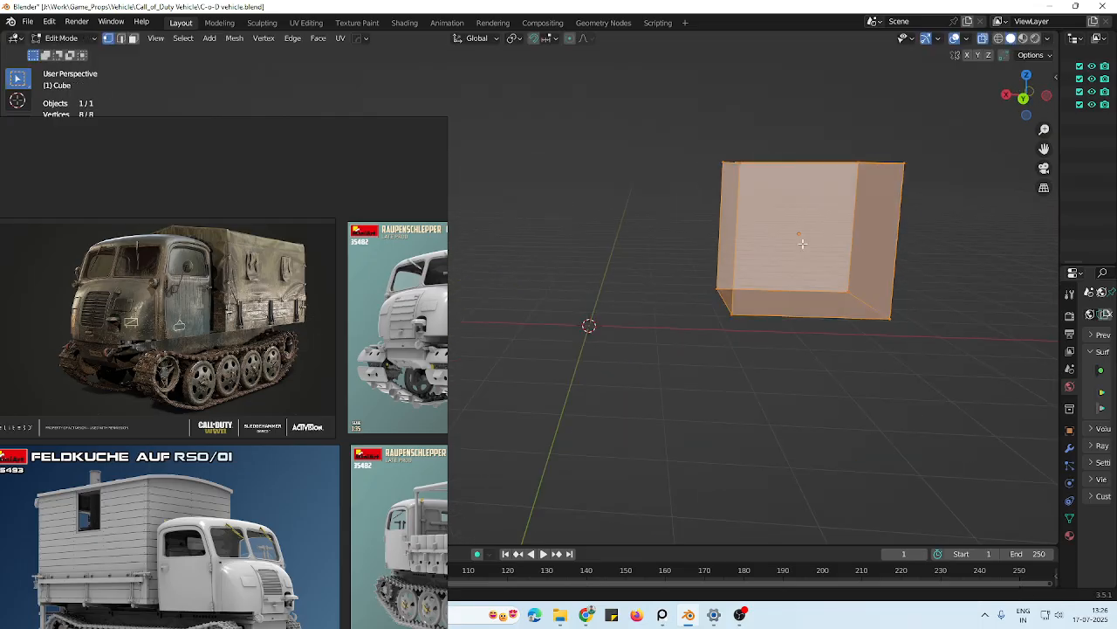
{"action": "left_click_drag", "start_coordinate": [967, 106], "coordinate": [826, 385]}
{"action": "key", "text": "alt+z"}
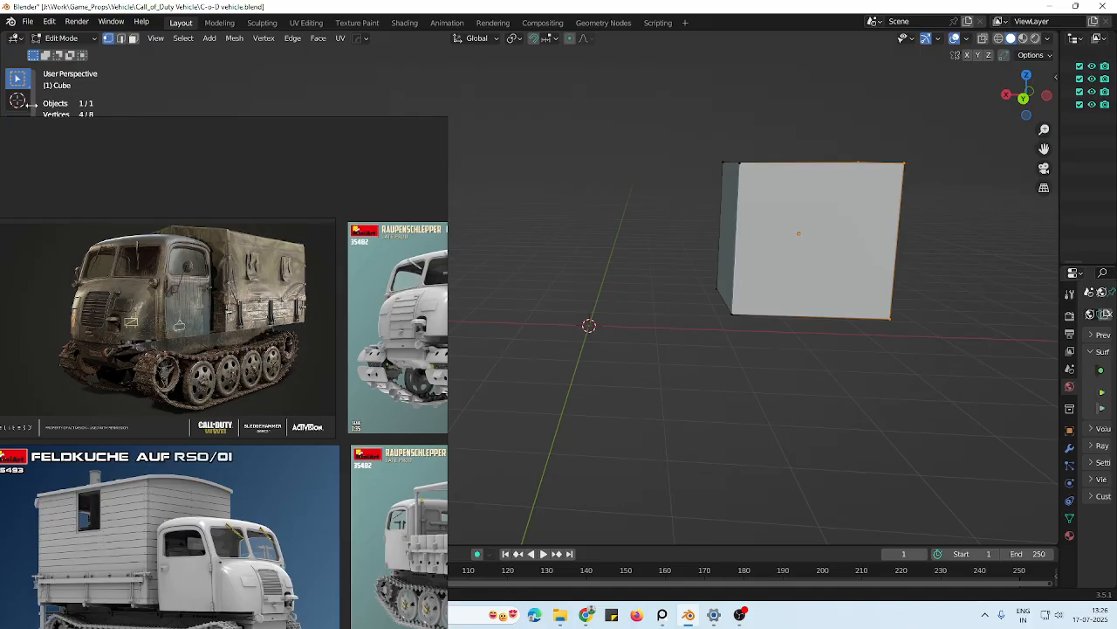
{"action": "scroll", "coordinate": [15, 94], "scroll_direction": "down", "scroll_amount": 2}
{"action": "left_click", "coordinate": [13, 70]}
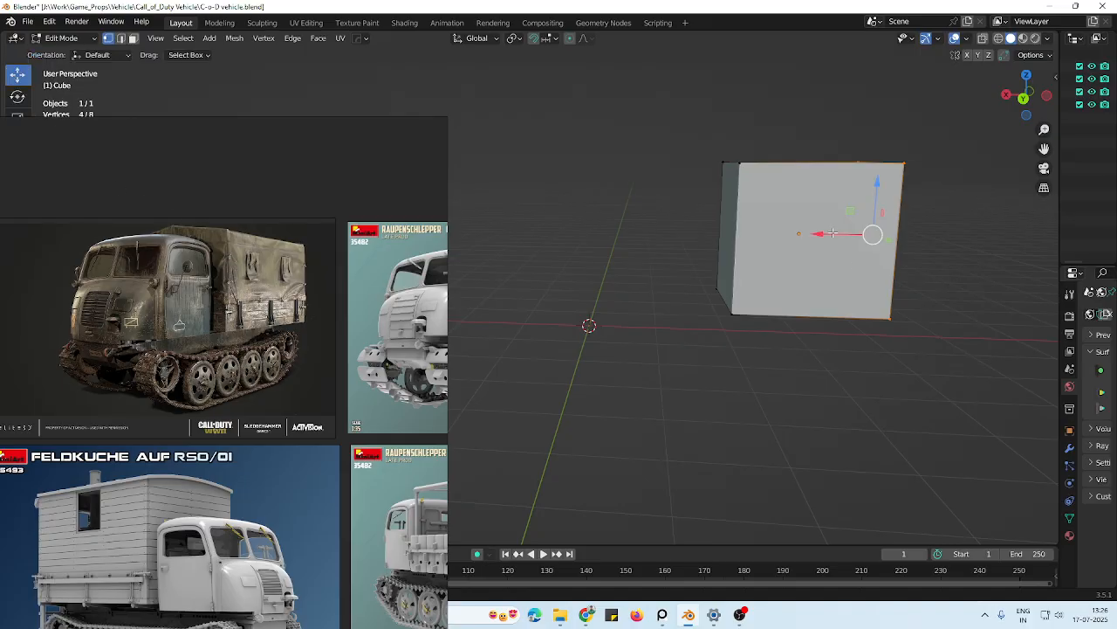
{"action": "left_click_drag", "start_coordinate": [833, 233], "coordinate": [912, 227]}
{"action": "key", "text": "ctrl+z"}
{"action": "left_click_drag", "start_coordinate": [840, 234], "coordinate": [940, 228]}
Widen the outliner and properties area and unhide SK_Mannequin in the Charrecter collection
{"action": "middle_click_drag", "start_coordinate": [867, 240], "coordinate": [950, 258]}
{"action": "left_click_drag", "start_coordinate": [1058, 220], "coordinate": [937, 225]}
{"action": "left_click", "coordinate": [956, 92]}
{"action": "left_click", "coordinate": [1091, 117]}
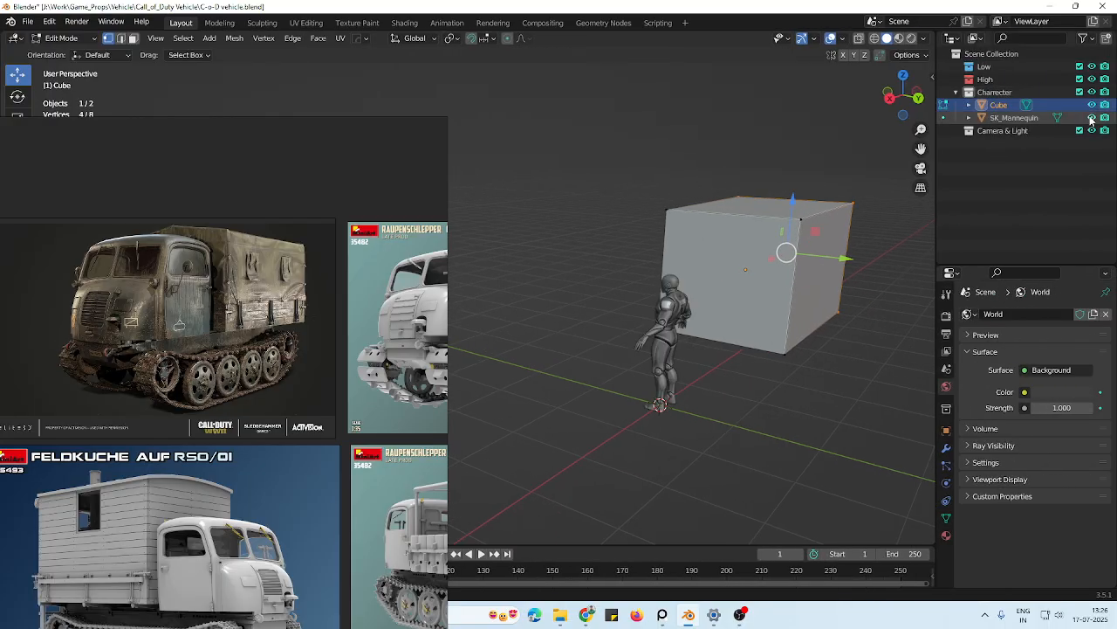
Return to Object Mode and move the mannequin from the origin to stand beside the cube's long side
{"action": "middle_click_drag", "start_coordinate": [764, 347], "coordinate": [644, 359]}
{"action": "left_click", "coordinate": [624, 351]}
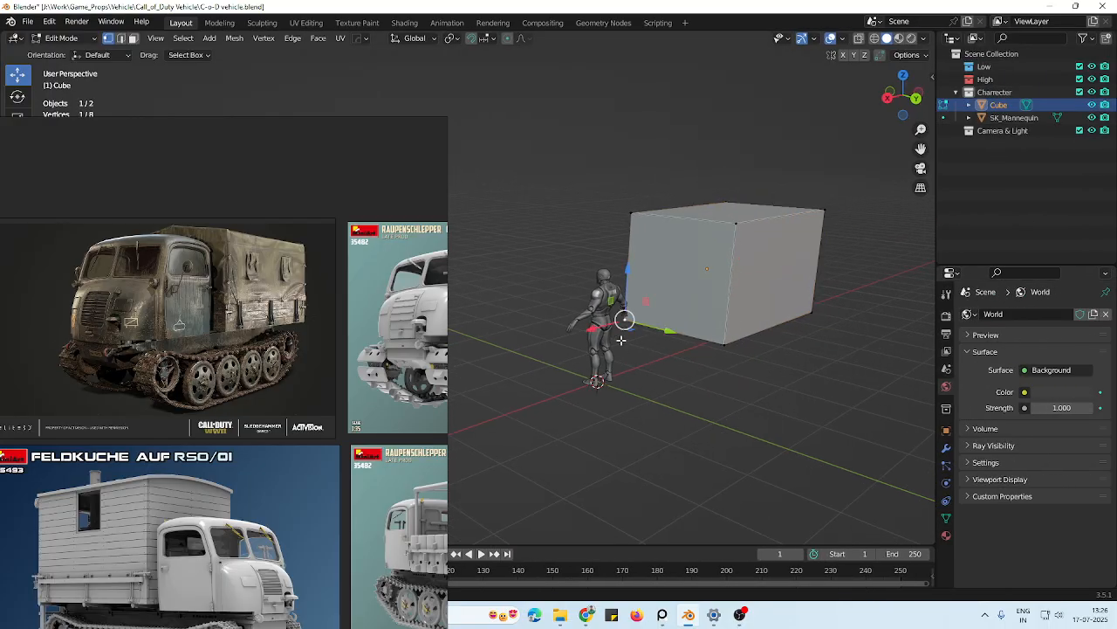
{"action": "key", "text": "Tab"}
{"action": "left_click", "coordinate": [602, 336]}
{"action": "left_click_drag", "start_coordinate": [601, 382], "coordinate": [831, 384]}
Select the cube and scale it slightly wider along the Y axis
{"action": "left_click", "coordinate": [761, 293]}
{"action": "middle_click_drag", "start_coordinate": [785, 365], "coordinate": [757, 324]}
{"action": "scroll", "coordinate": [850, 401], "scroll_direction": "up", "scroll_amount": 2}
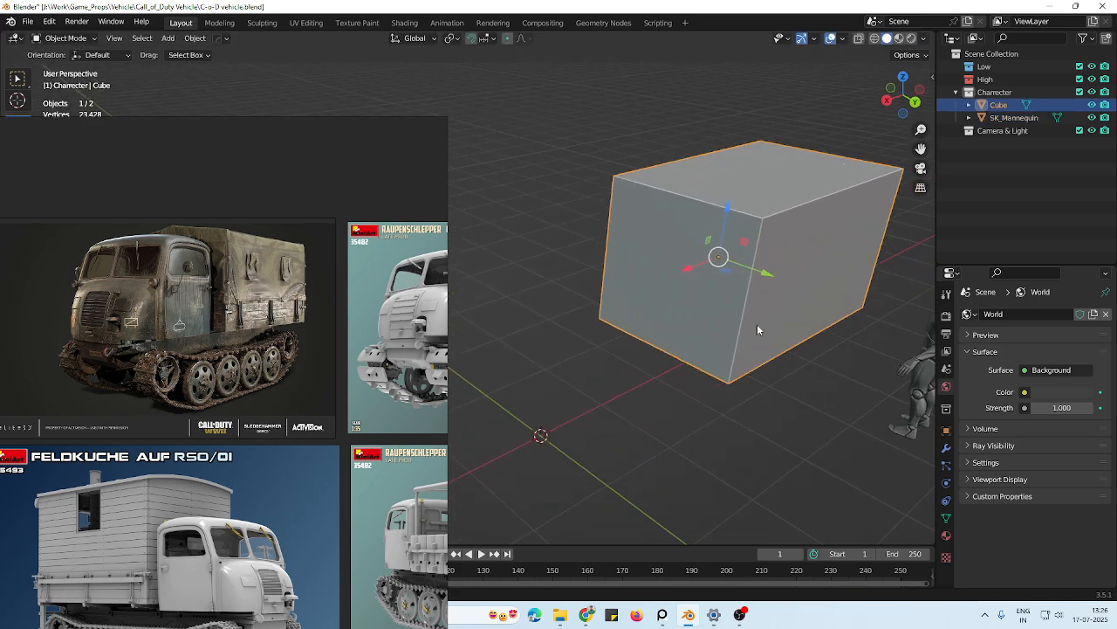
{"action": "key", "text": "s"}
{"action": "key", "text": "z"}
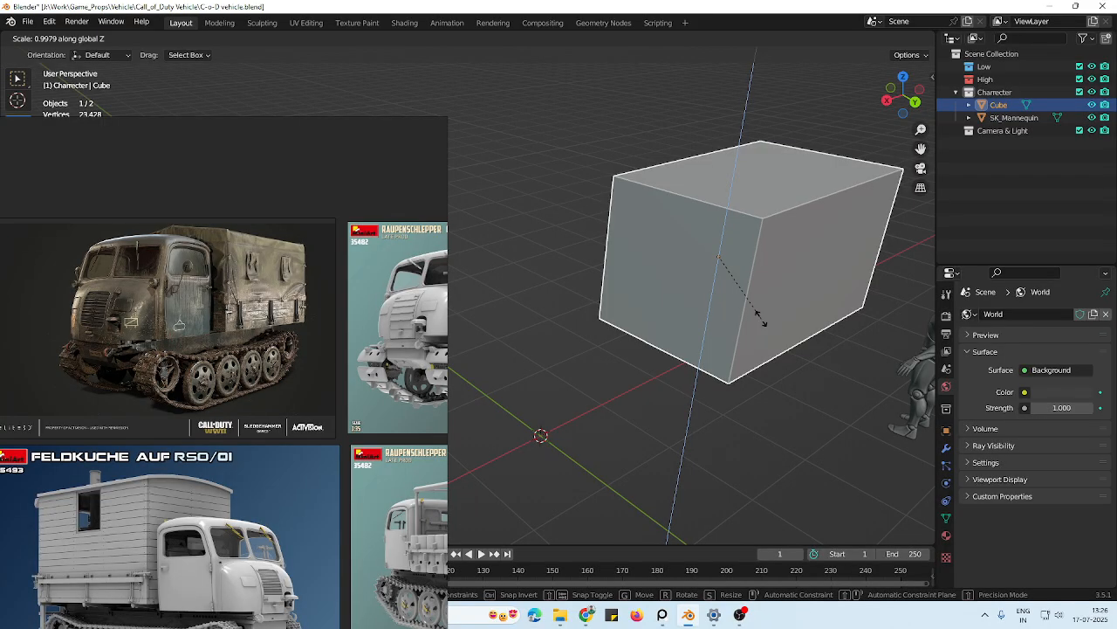
{"action": "key", "text": "y"}
{"action": "left_click", "coordinate": [781, 330]}
Raise the cube slightly along Z, judging its height above the ground against the mannequin
{"action": "scroll", "coordinate": [753, 314], "scroll_direction": "down", "scroll_amount": 3}
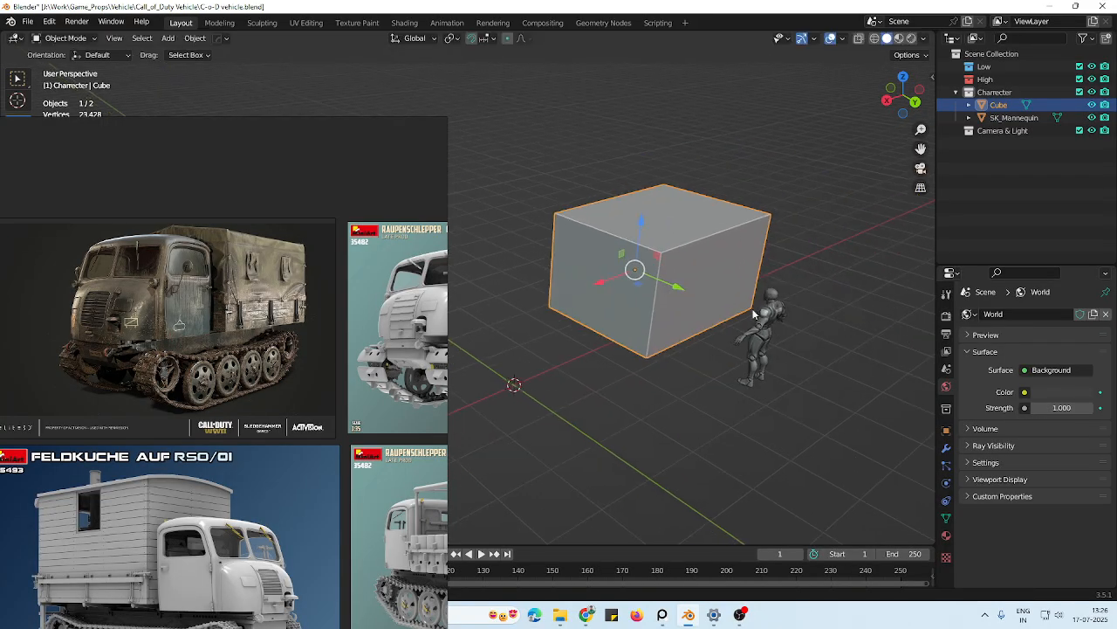
{"action": "middle_click_drag", "start_coordinate": [752, 314], "coordinate": [730, 297]}
{"action": "scroll", "coordinate": [691, 255], "scroll_direction": "up", "scroll_amount": 4}
{"action": "middle_click_drag", "start_coordinate": [669, 269], "coordinate": [729, 276]}
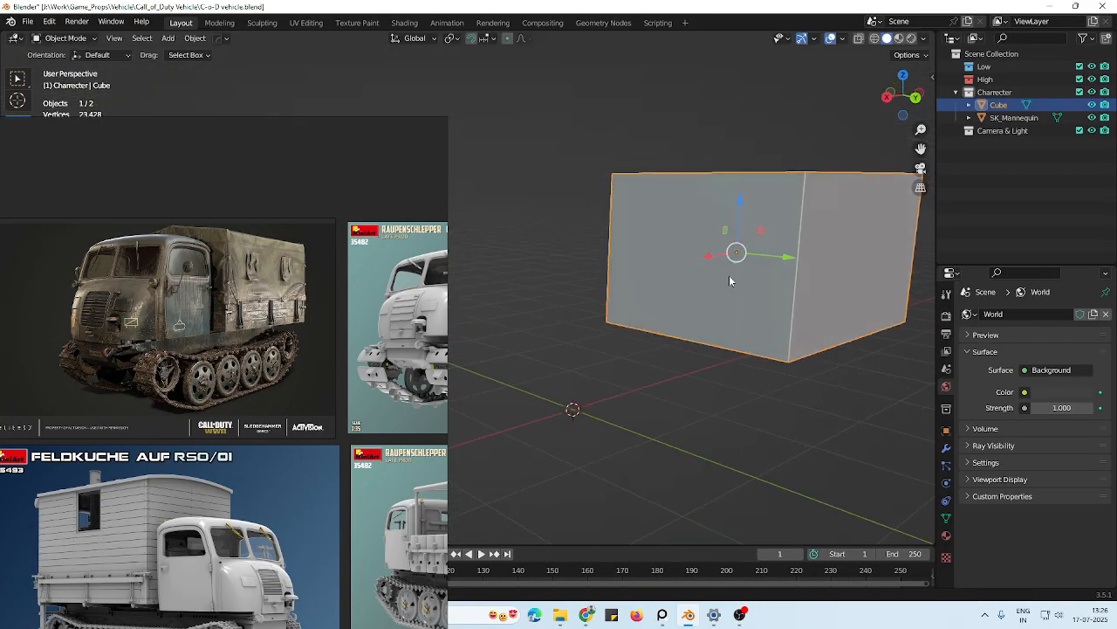
{"action": "scroll", "coordinate": [699, 296], "scroll_direction": "down", "scroll_amount": 2}
{"action": "left_click_drag", "start_coordinate": [650, 236], "coordinate": [653, 194]}
{"action": "mouse_move", "coordinate": [698, 306]}
{"action": "middle_mouse_down"}
{"action": "mouse_move", "coordinate": [716, 287]}
{"action": "mouse_move", "coordinate": [704, 304]}
{"action": "middle_mouse_up"}
Move the reference board further off the 3D viewport and switch to Chrome, keeping the board on top
{"action": "scroll", "coordinate": [267, 403], "scroll_direction": "down", "scroll_amount": 5}
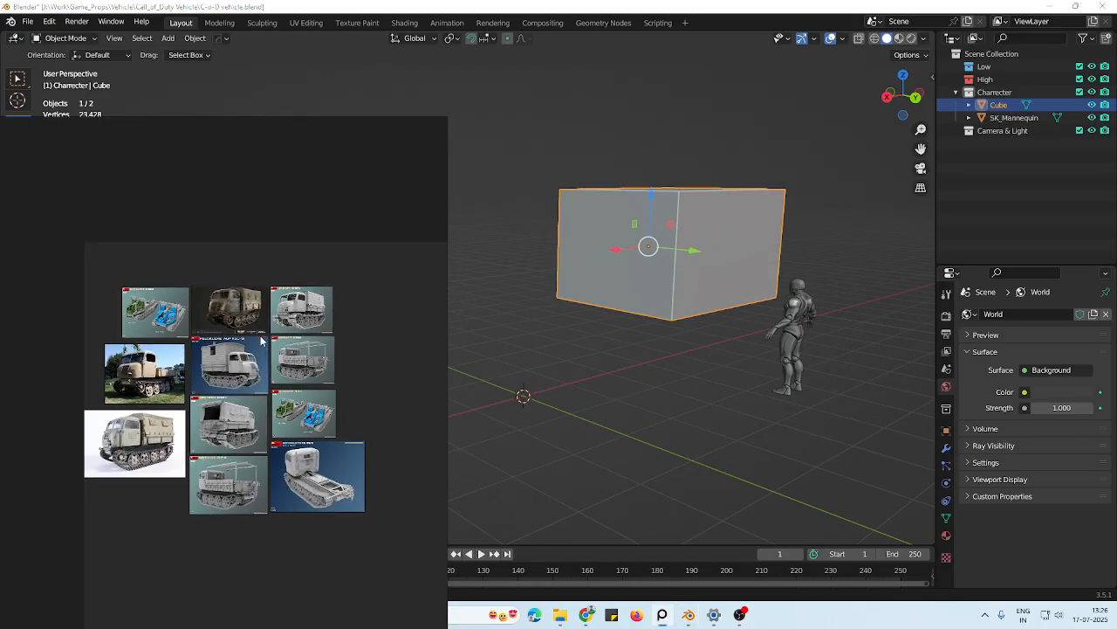
{"action": "scroll", "coordinate": [297, 375], "scroll_direction": "up", "scroll_amount": 3}
{"action": "right_click_drag", "start_coordinate": [390, 392], "coordinate": [329, 429]}
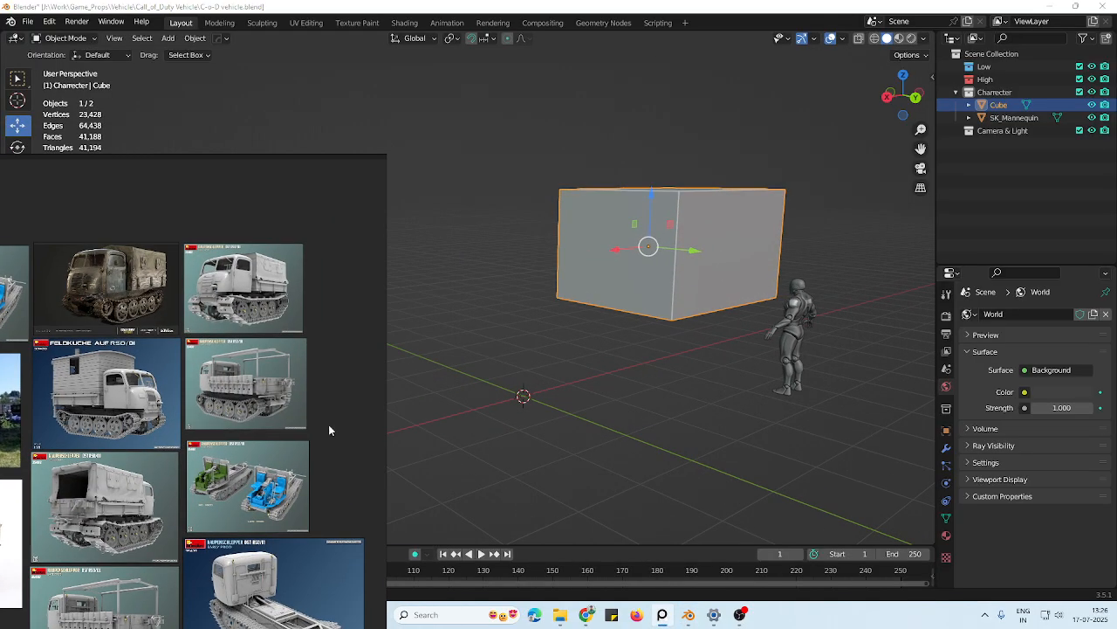
{"action": "left_click", "coordinate": [586, 615]}
{"action": "right_click_drag", "start_coordinate": [265, 313], "coordinate": [177, 387]}
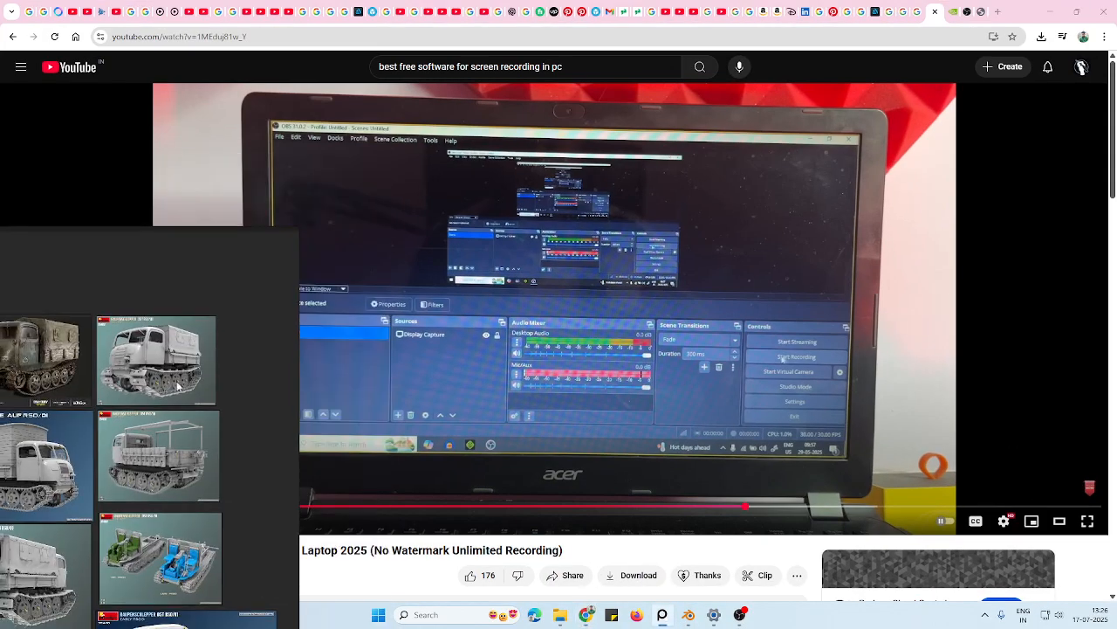
Find the open Raupenschlepper Ost RSO/01 image page and compare its related pictures with the reference board
{"action": "left_click", "coordinate": [844, 14]}
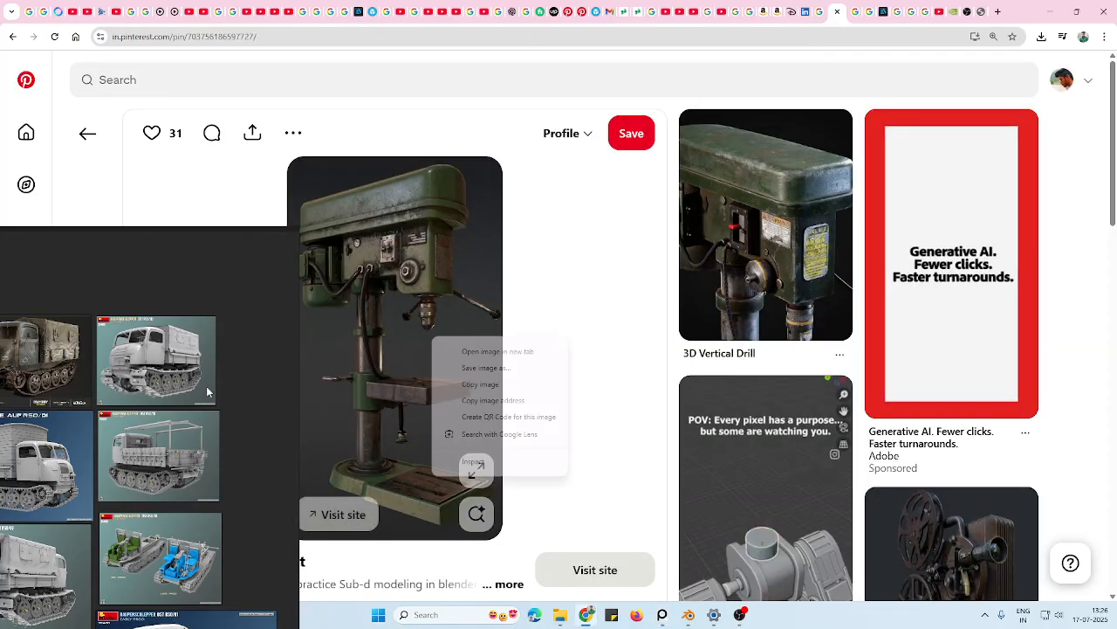
{"action": "right_click_drag", "start_coordinate": [127, 392], "coordinate": [365, 329]}
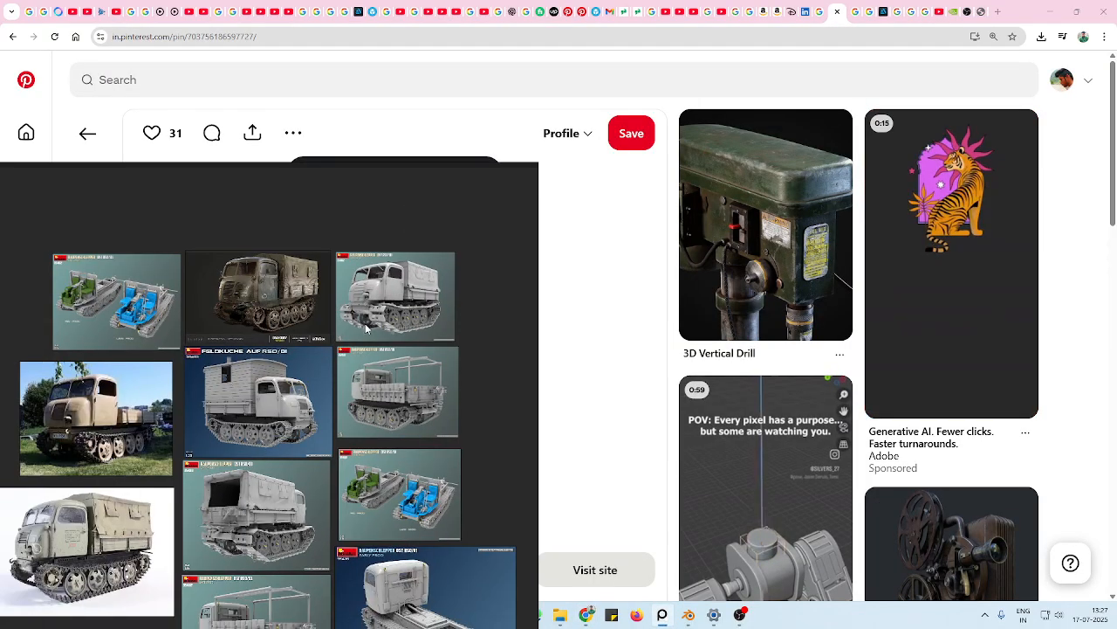
{"action": "left_click", "coordinate": [864, 13]}
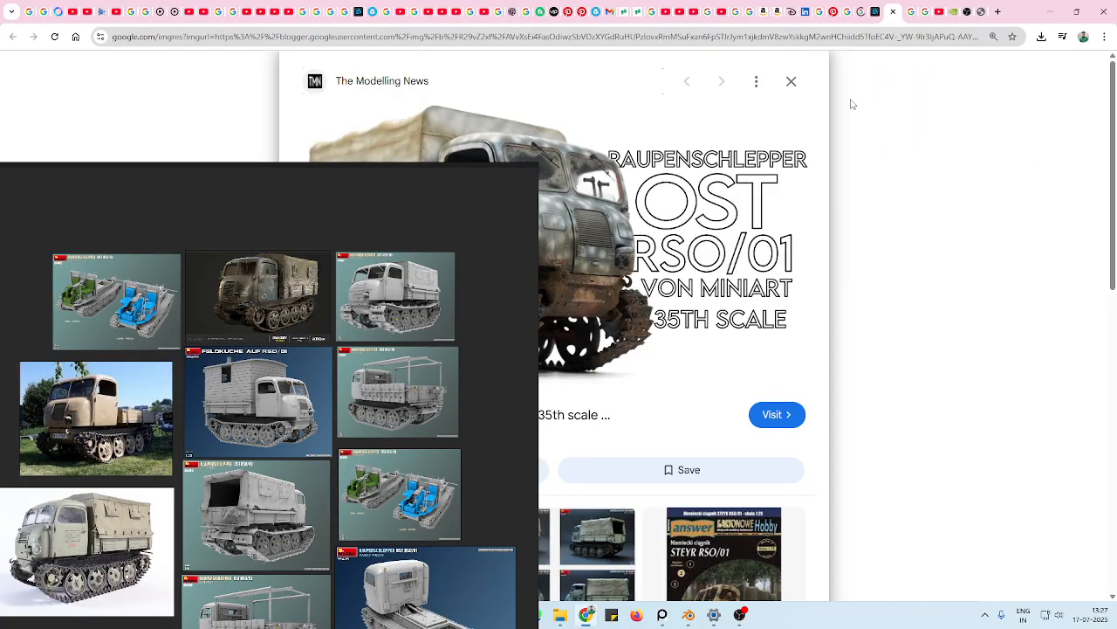
{"action": "right_click_drag", "start_coordinate": [378, 341], "coordinate": [167, 372]}
{"action": "scroll", "coordinate": [579, 394], "scroll_direction": "down", "scroll_amount": 6}
{"action": "middle_click_drag", "start_coordinate": [217, 426], "coordinate": [284, 404]}
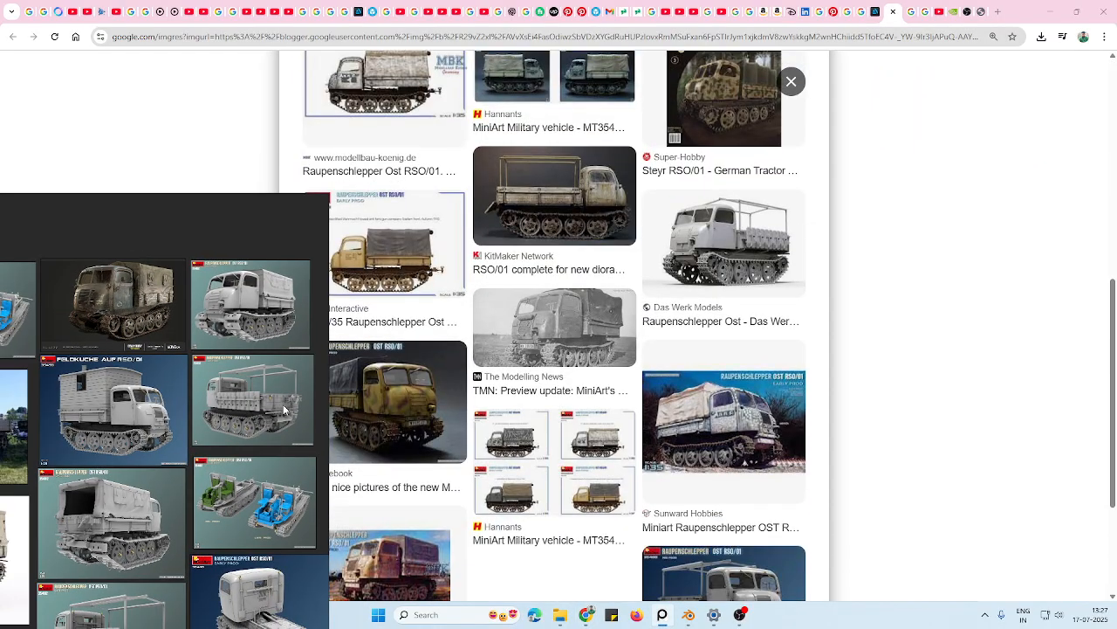
{"action": "right_click_drag", "start_coordinate": [283, 410], "coordinate": [533, 372]}
{"action": "scroll", "coordinate": [400, 355], "scroll_direction": "down", "scroll_amount": 3}
{"action": "right_click_drag", "start_coordinate": [460, 326], "coordinate": [321, 400]}
{"action": "scroll", "coordinate": [336, 405], "scroll_direction": "up", "scroll_amount": 6}
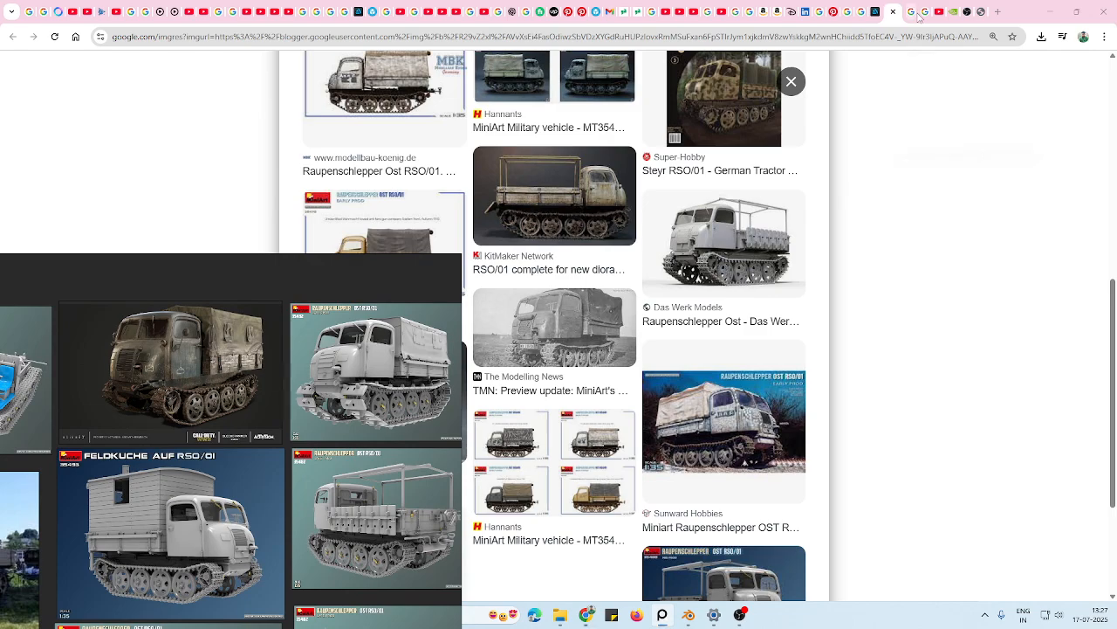
View the Miniart 35480 RSO/01 mid-production side image beside the reference board
{"action": "left_click", "coordinate": [684, 311]}
{"action": "left_click", "coordinate": [927, 12]}
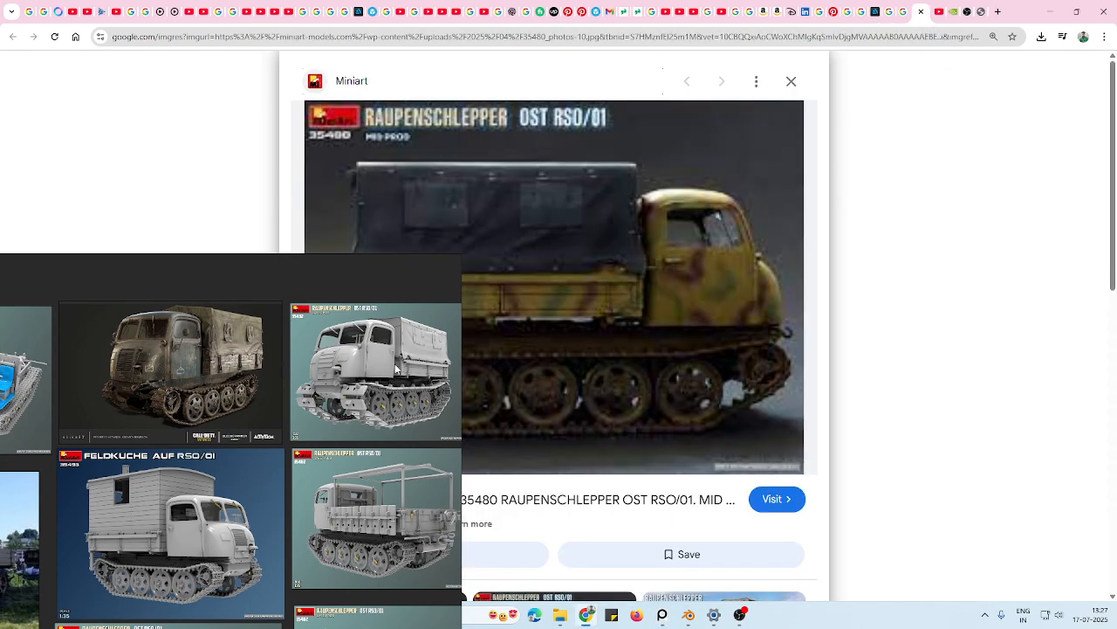
{"action": "right_click_drag", "start_coordinate": [396, 365], "coordinate": [382, 407]}
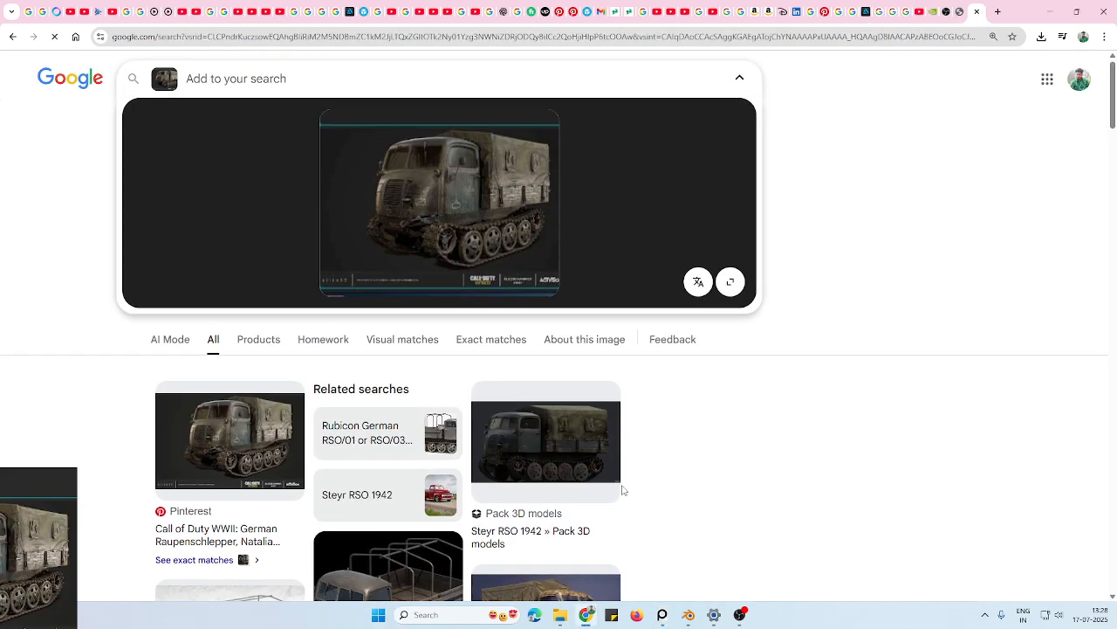
Look through the image search results for the Call of Duty truck for additional RSO reference pictures
{"action": "scroll", "coordinate": [615, 485], "scroll_direction": "down", "scroll_amount": 9}
{"action": "scroll", "coordinate": [568, 443], "scroll_direction": "down", "scroll_amount": 4}
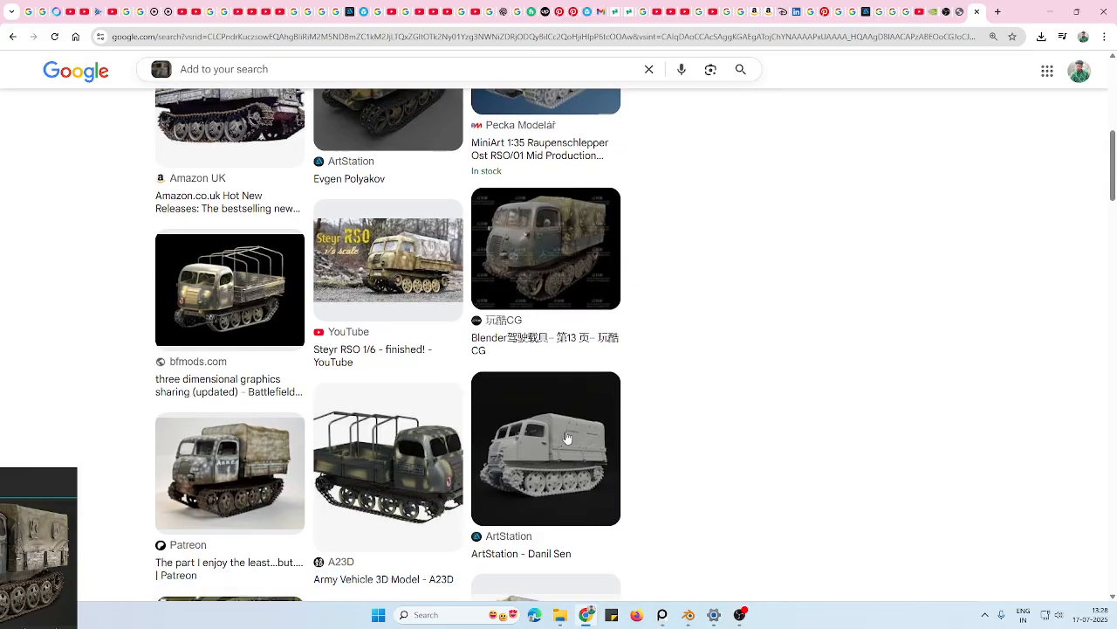
{"action": "scroll", "coordinate": [561, 457], "scroll_direction": "down", "scroll_amount": 8}
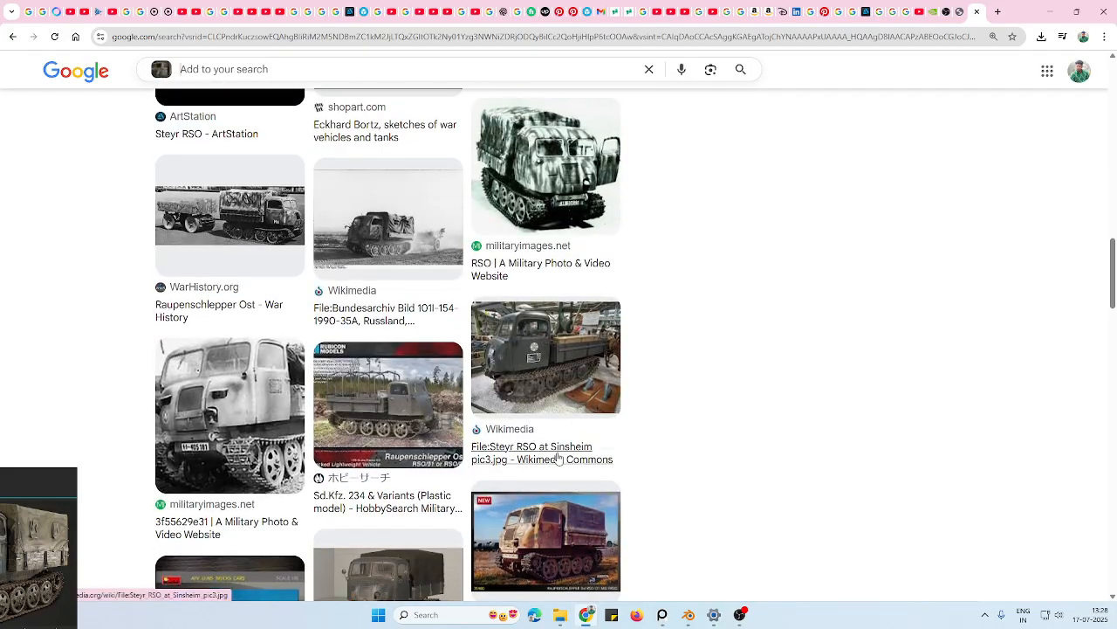
{"action": "scroll", "coordinate": [563, 448], "scroll_direction": "down", "scroll_amount": 8}
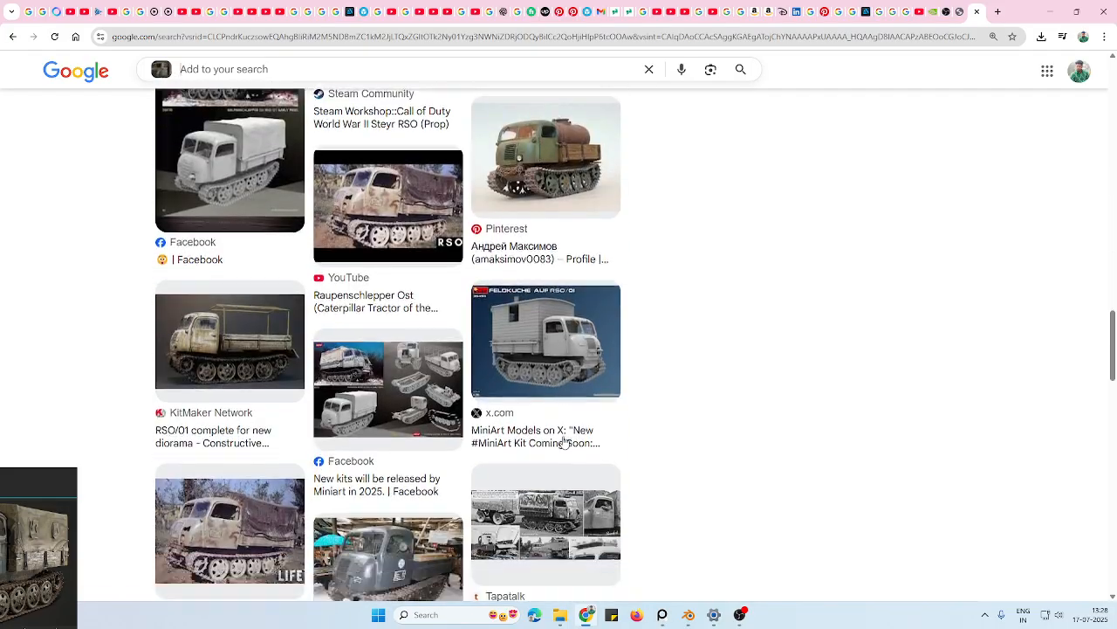
{"action": "scroll", "coordinate": [564, 441], "scroll_direction": "down", "scroll_amount": 6}
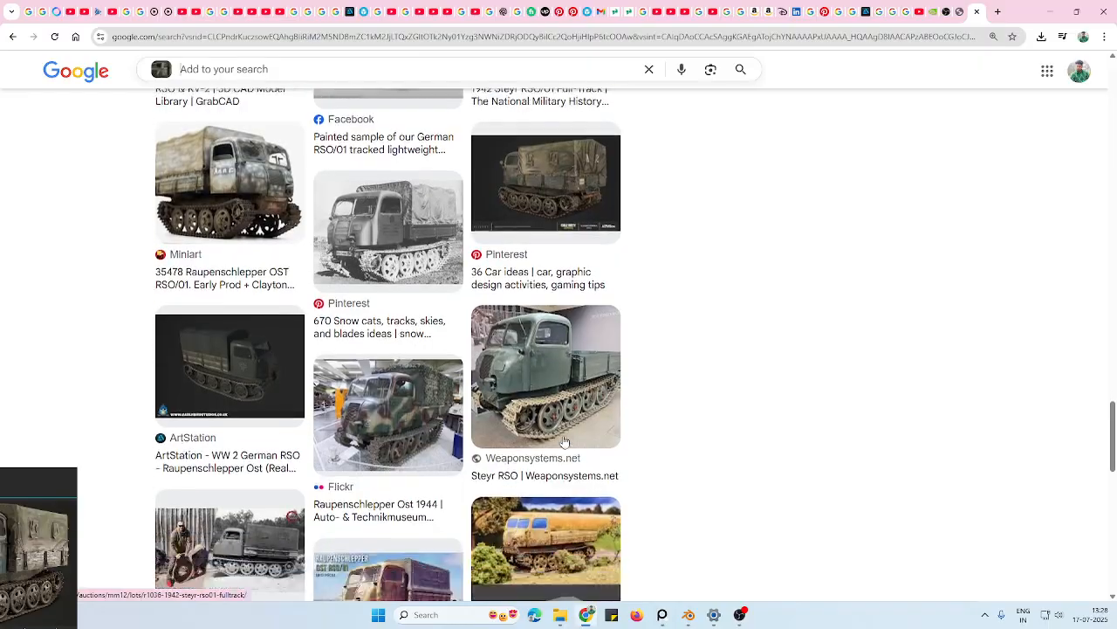
{"action": "scroll", "coordinate": [564, 442], "scroll_direction": "down", "scroll_amount": 3}
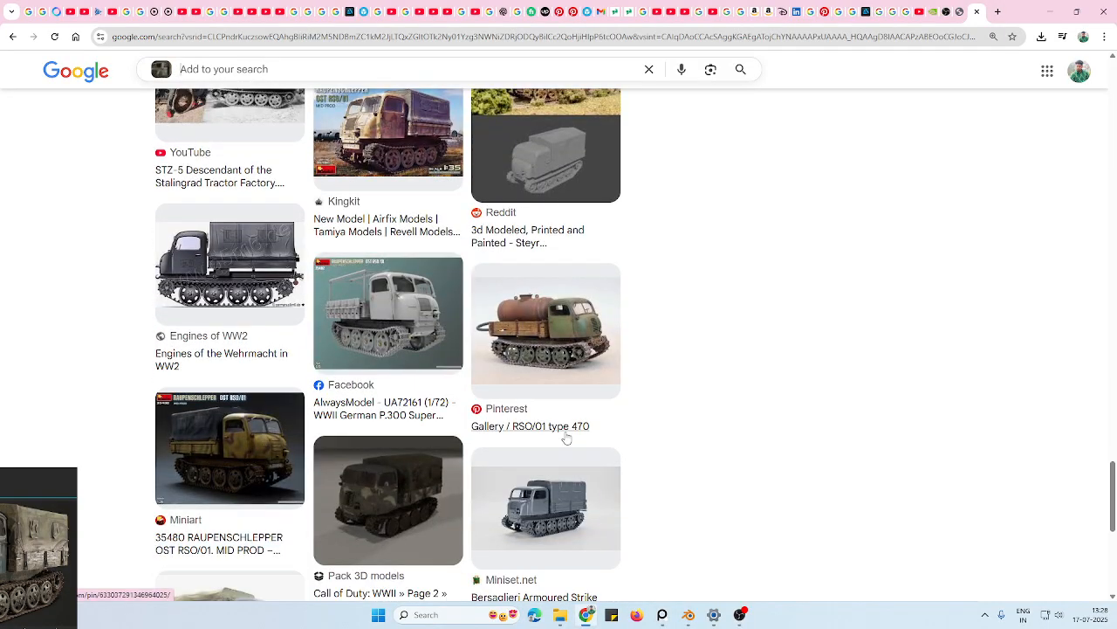
{"action": "scroll", "coordinate": [746, 518], "scroll_direction": "down", "scroll_amount": 5}
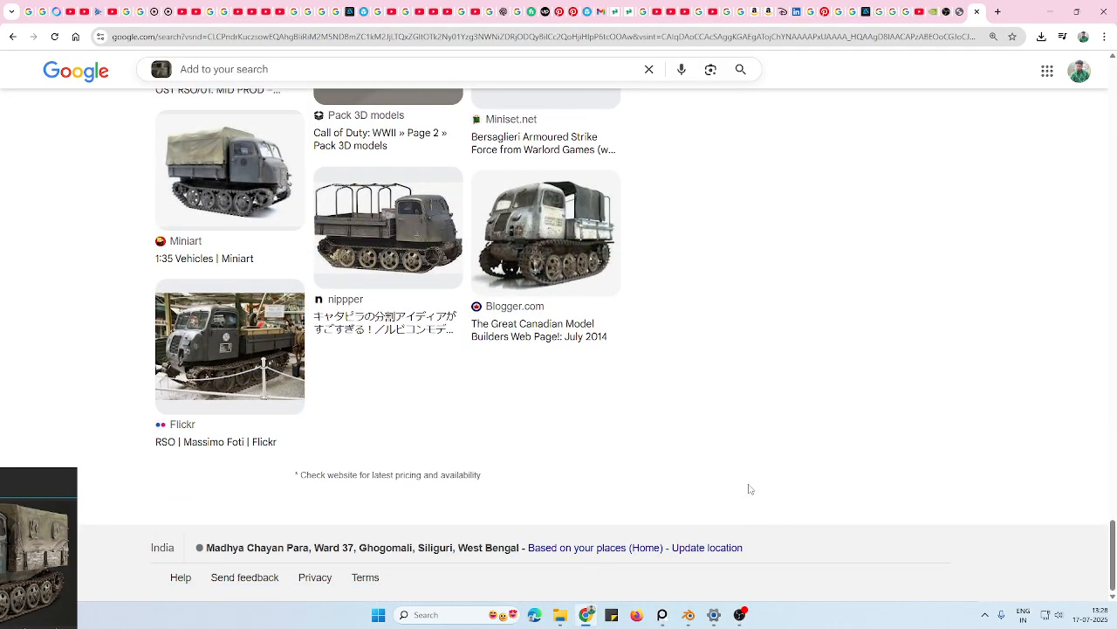
Open the Flickr museum photo of the grey RSO and add it to the reference board beside the covered truck render
{"action": "scroll", "coordinate": [749, 451], "scroll_direction": "up", "scroll_amount": 1}
{"action": "left_click", "coordinate": [282, 390]}
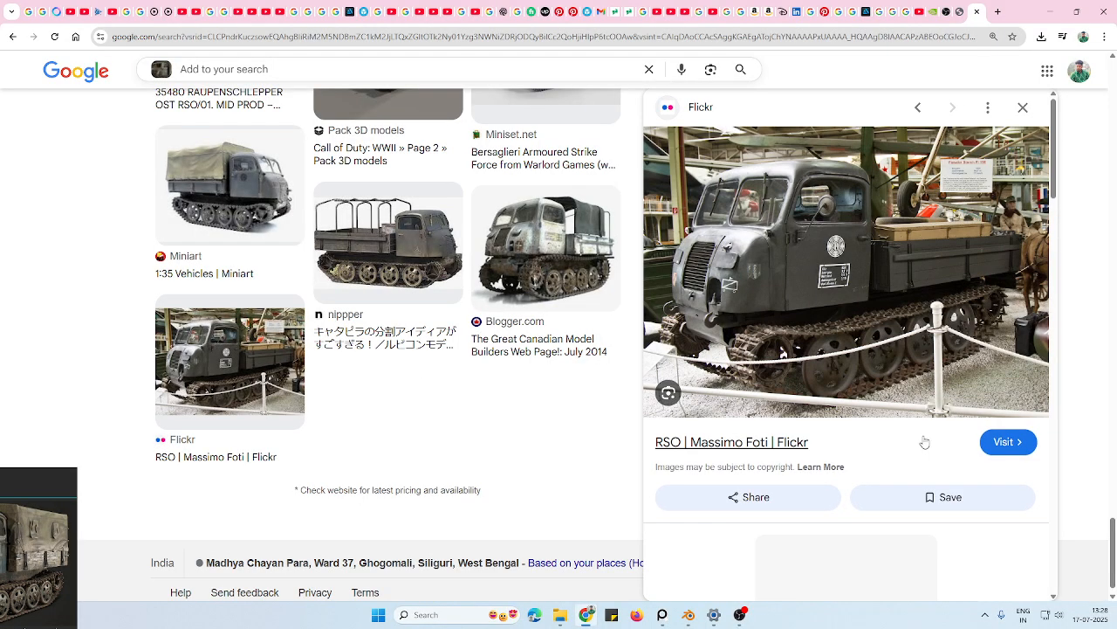
{"action": "scroll", "coordinate": [923, 442], "scroll_direction": "down", "scroll_amount": 2}
{"action": "scroll", "coordinate": [904, 449], "scroll_direction": "up", "scroll_amount": 2}
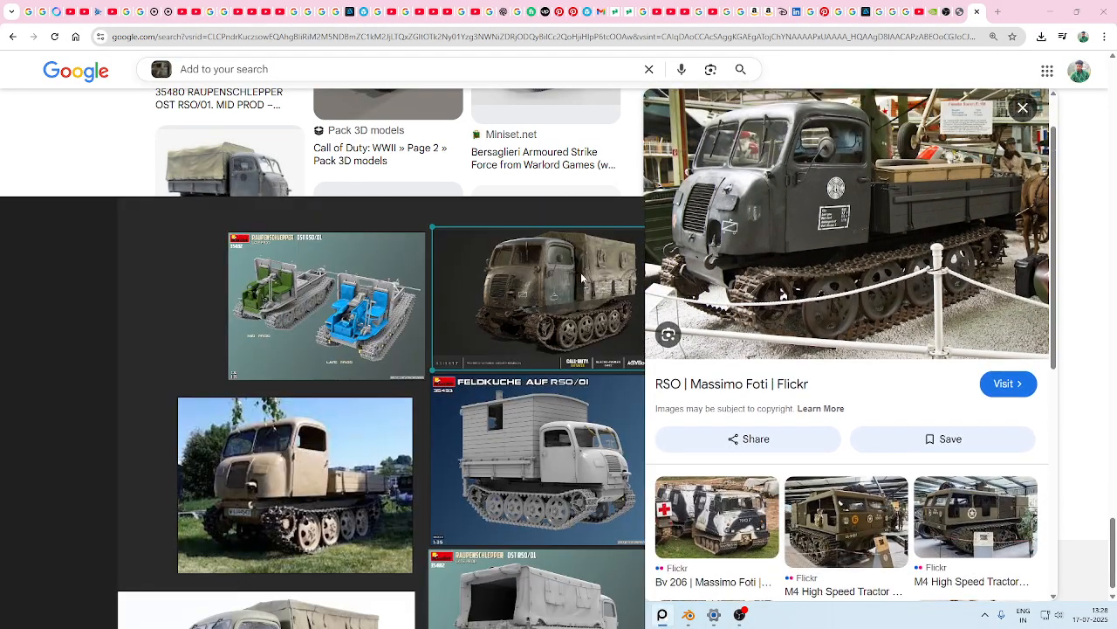
{"action": "left_click_drag", "start_coordinate": [943, 250], "coordinate": [590, 343]}
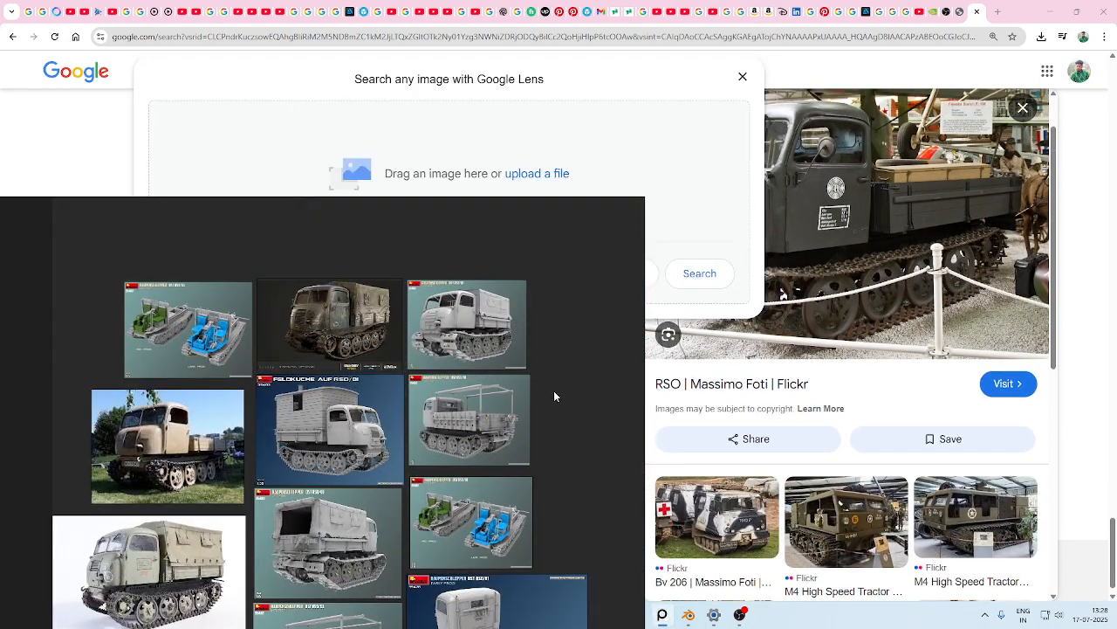
{"action": "middle_click_drag", "start_coordinate": [598, 363], "coordinate": [453, 372]}
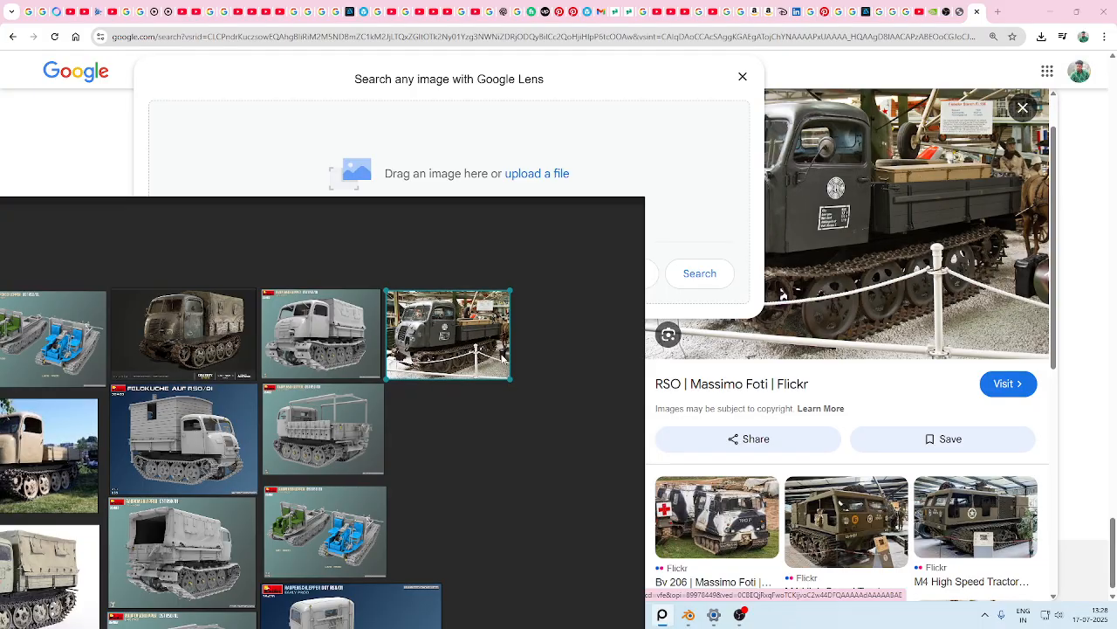
Look through the Flickr photo's related military vehicle images, including the expanded list, and return to the truck's search results
{"action": "scroll", "coordinate": [913, 389], "scroll_direction": "down", "scroll_amount": 3}
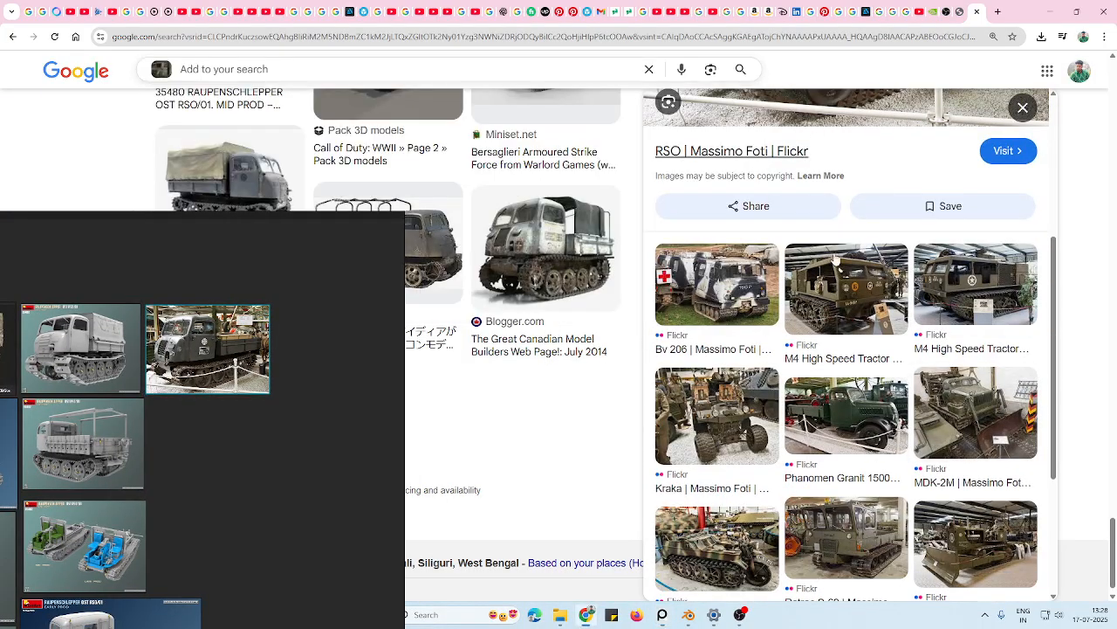
{"action": "scroll", "coordinate": [921, 446], "scroll_direction": "down", "scroll_amount": 3}
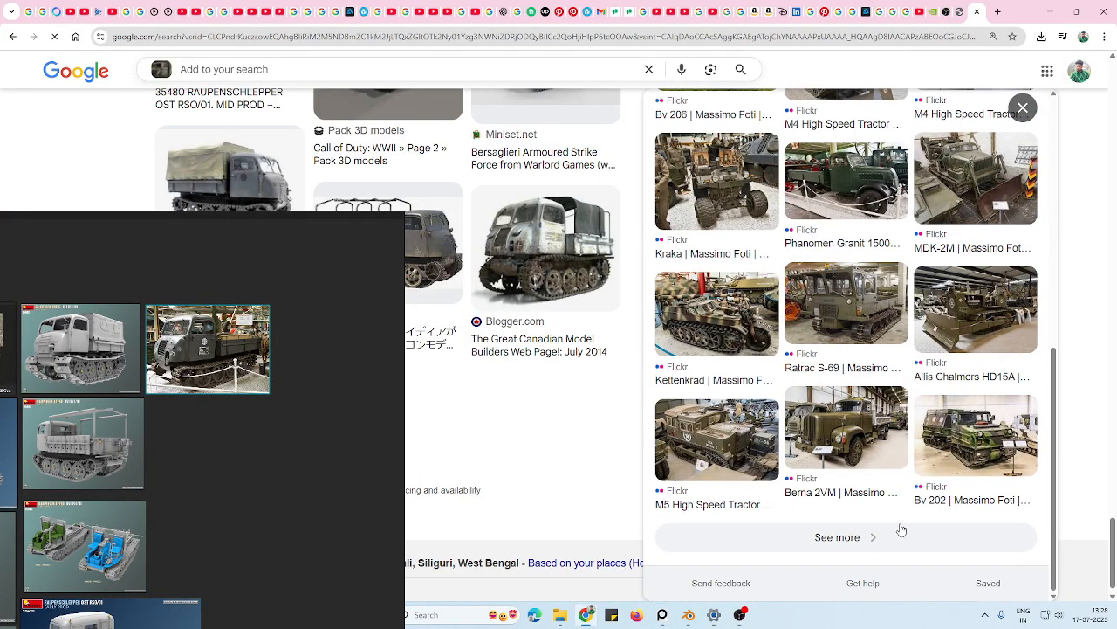
{"action": "left_click", "coordinate": [902, 530]}
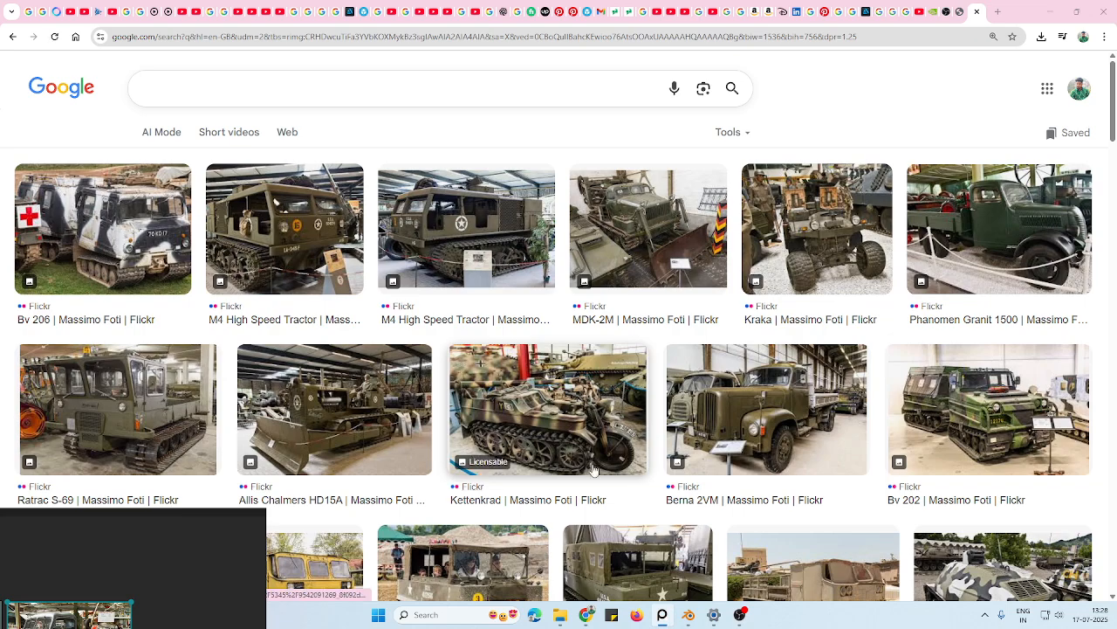
{"action": "scroll", "coordinate": [593, 469], "scroll_direction": "down", "scroll_amount": 6}
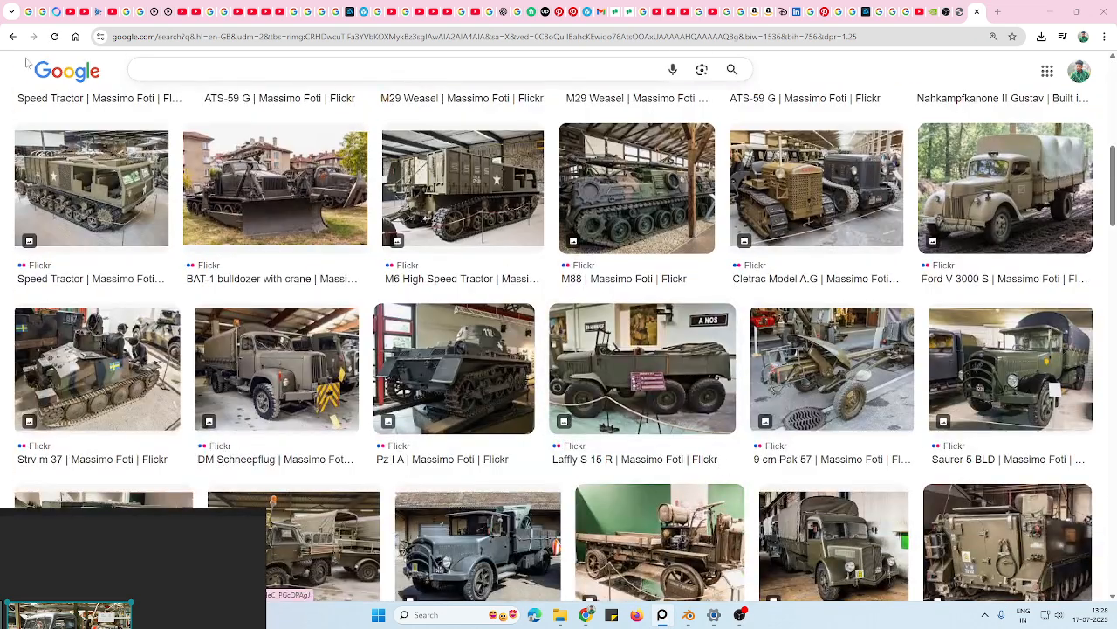
{"action": "left_click", "coordinate": [13, 37]}
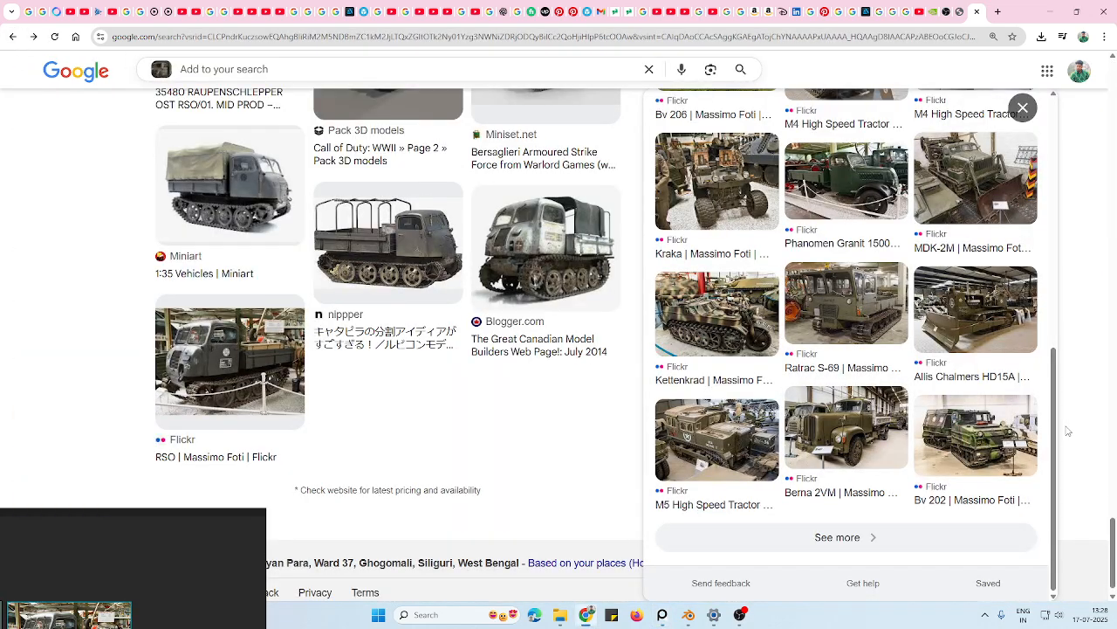
{"action": "scroll", "coordinate": [601, 454], "scroll_direction": "up", "scroll_amount": 10}
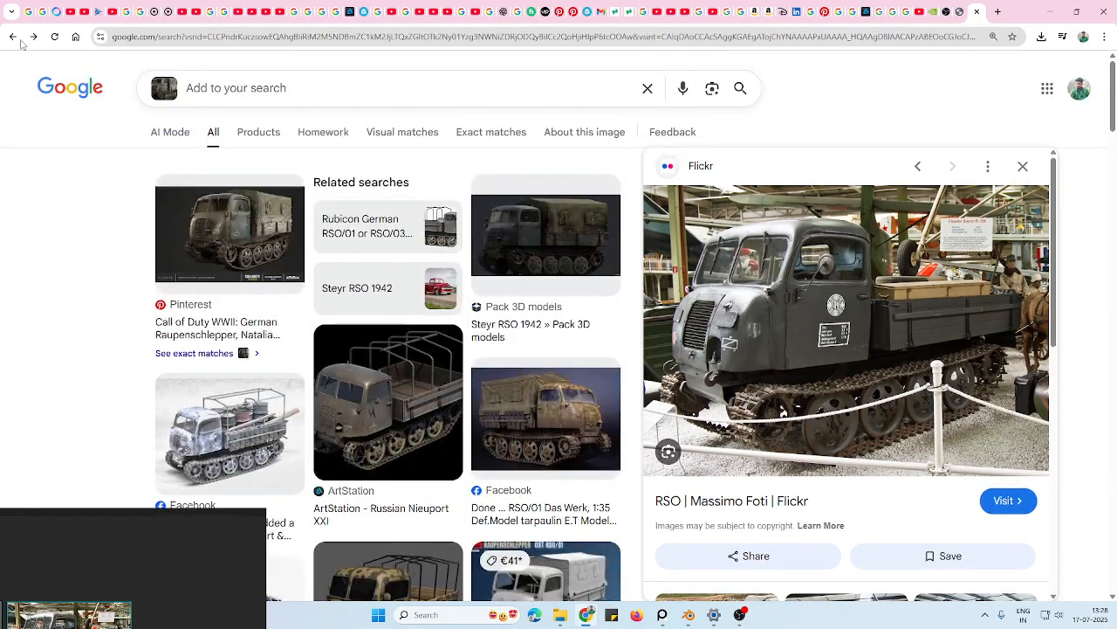
Close the Flickr photo preview and look through the truck's visual search results for more references
{"action": "scroll", "coordinate": [367, 363], "scroll_direction": "down", "scroll_amount": 10}
{"action": "scroll", "coordinate": [938, 250], "scroll_direction": "up", "scroll_amount": 10}
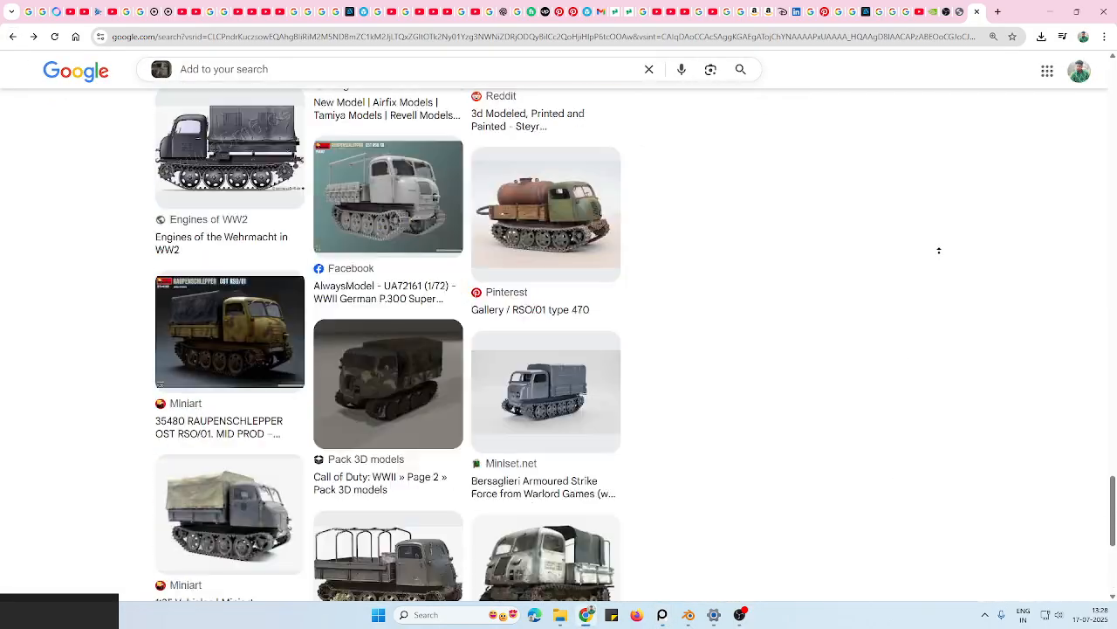
{"action": "left_click", "coordinate": [30, 40]}
{"action": "left_click", "coordinate": [13, 38]}
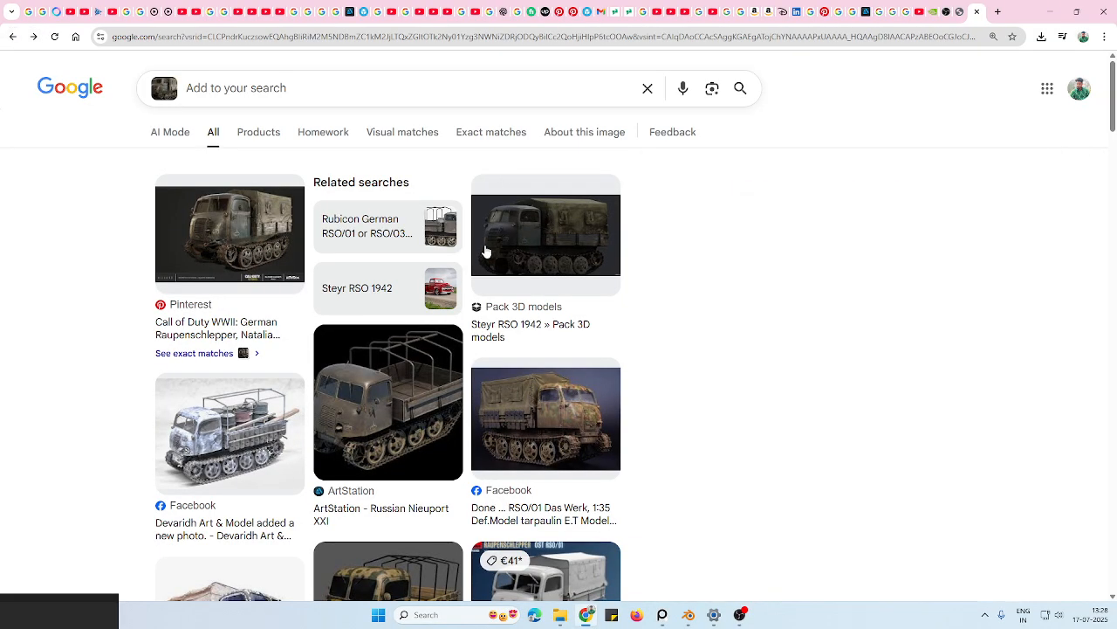
{"action": "scroll", "coordinate": [818, 360], "scroll_direction": "down", "scroll_amount": 3}
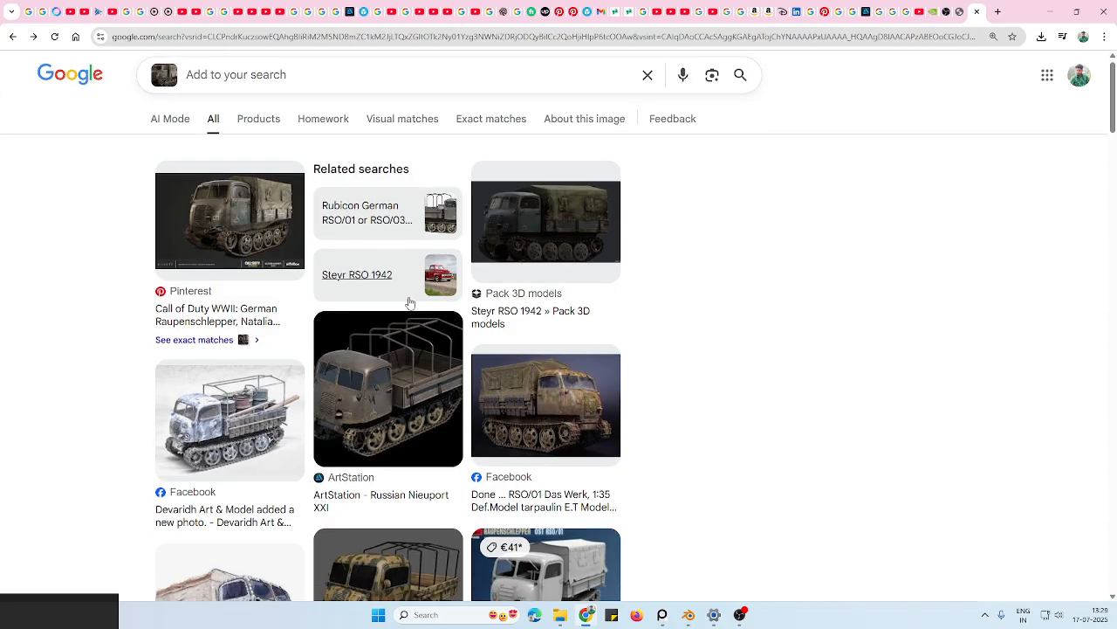
{"action": "scroll", "coordinate": [812, 384], "scroll_direction": "up", "scroll_amount": 4}
{"action": "left_click", "coordinate": [13, 37]}
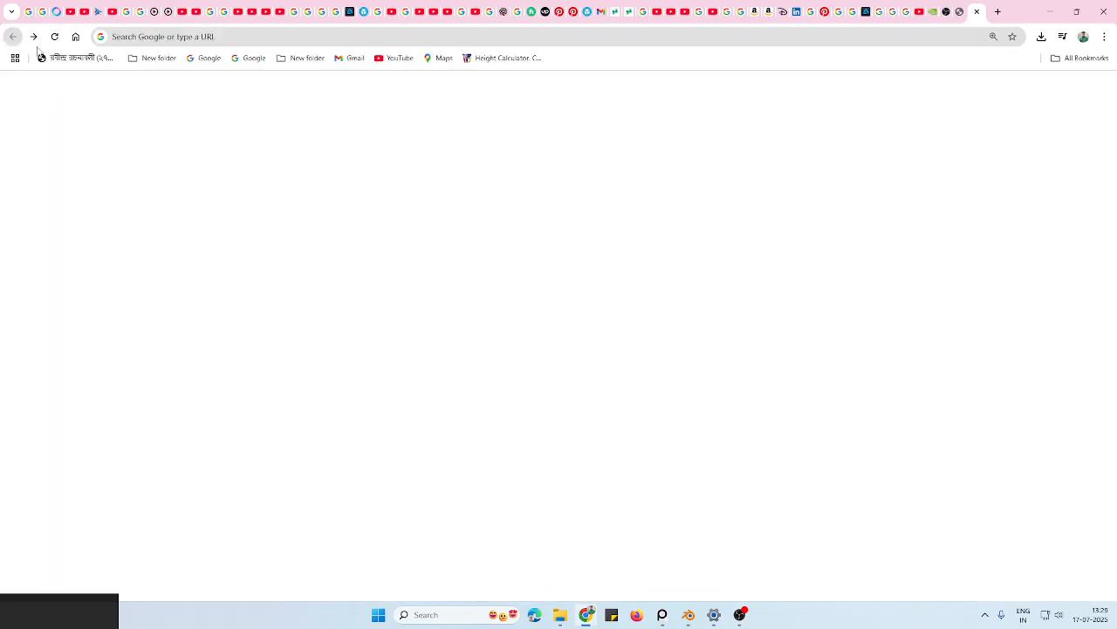
{"action": "left_click", "coordinate": [415, 252]}
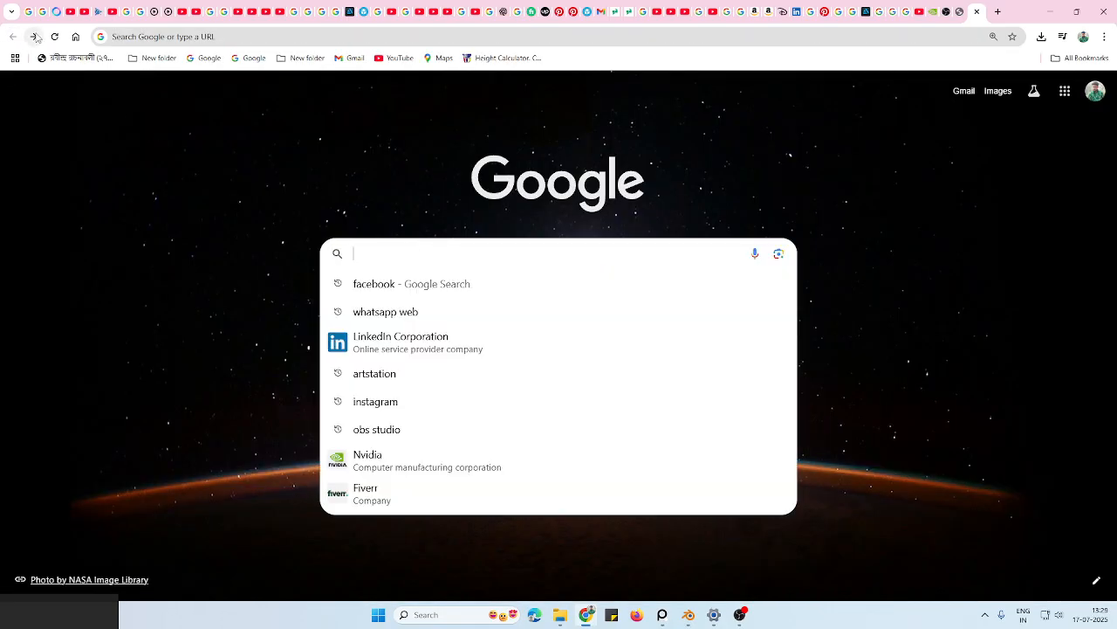
{"action": "left_click", "coordinate": [35, 36]}
Look through the full length of the truck's image results for further RSO views
{"action": "scroll", "coordinate": [739, 409], "scroll_direction": "down", "scroll_amount": 10}
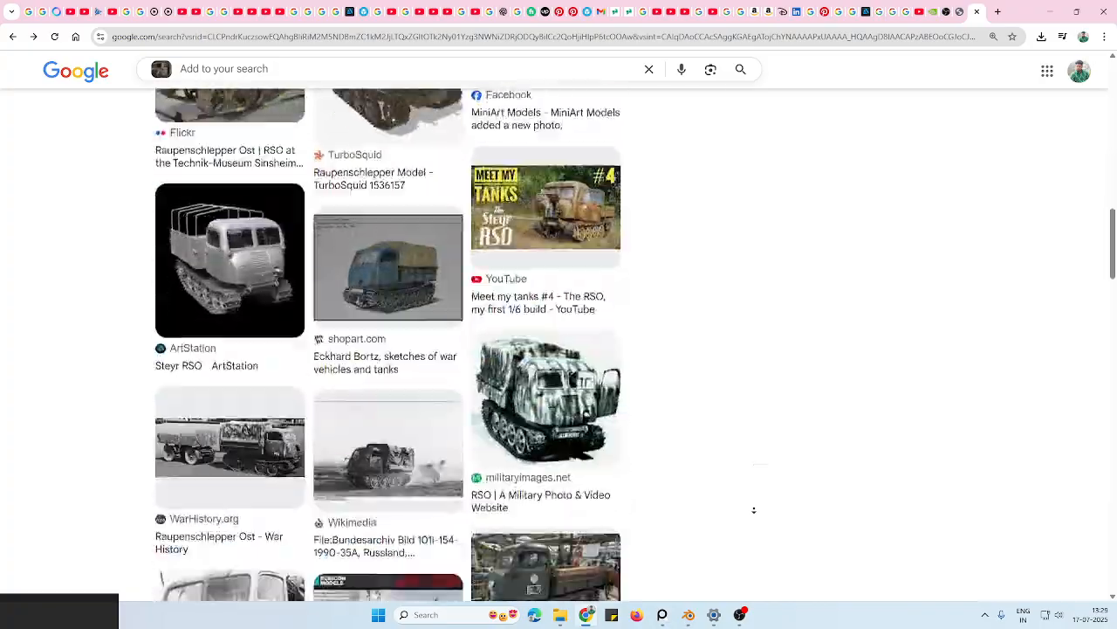
{"action": "scroll", "coordinate": [753, 510], "scroll_direction": "down", "scroll_amount": 10}
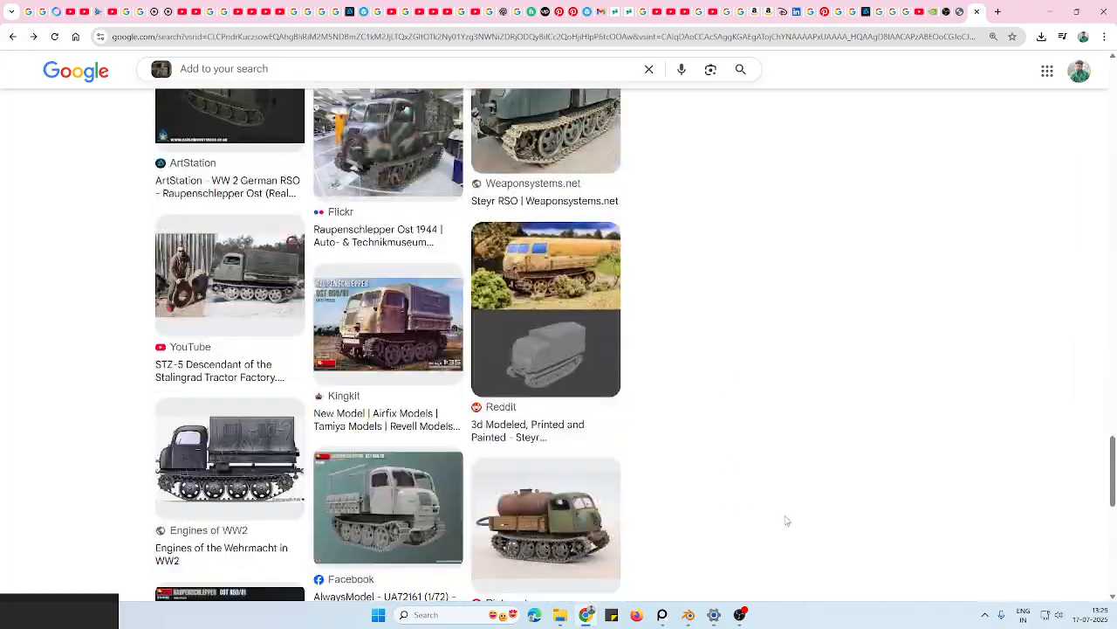
{"action": "mouse_move", "coordinate": [786, 512]}
{"action": "middle_mouse_down"}
{"action": "mouse_move", "coordinate": [798, 279]}
{"action": "mouse_move", "coordinate": [792, 412]}
{"action": "mouse_move", "coordinate": [776, 334]}
{"action": "mouse_move", "coordinate": [768, 466]}
{"action": "mouse_move", "coordinate": [766, 397]}
{"action": "mouse_move", "coordinate": [781, 516]}
{"action": "middle_mouse_up"}
{"action": "scroll", "coordinate": [792, 419], "scroll_direction": "down", "scroll_amount": 10}
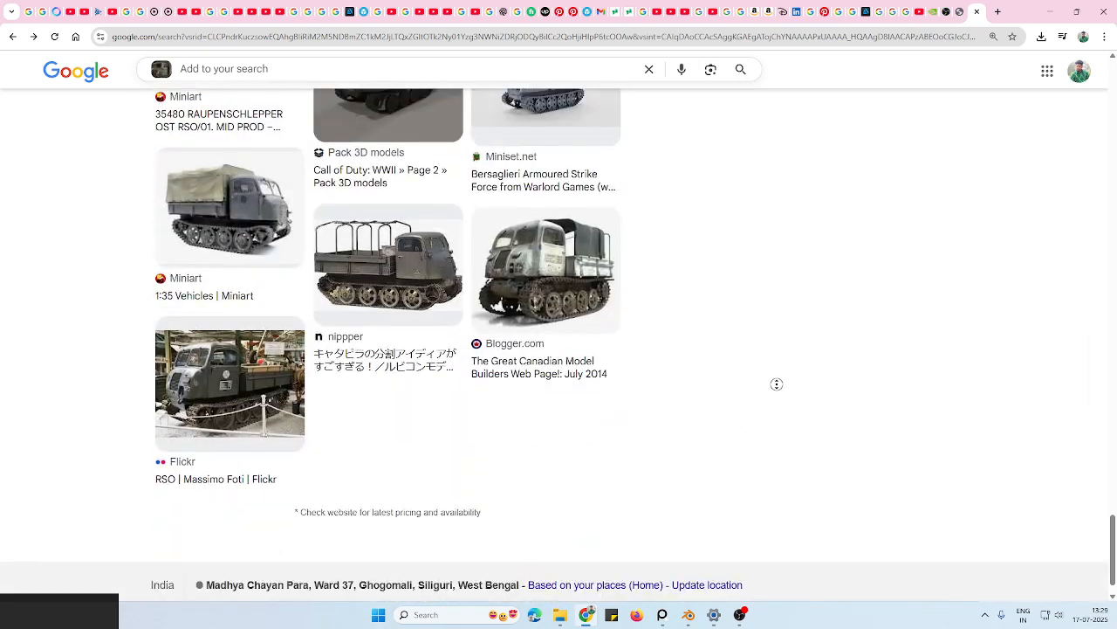
{"action": "scroll", "coordinate": [774, 289], "scroll_direction": "up", "scroll_amount": 4}
{"action": "scroll", "coordinate": [765, 231], "scroll_direction": "up", "scroll_amount": 5}
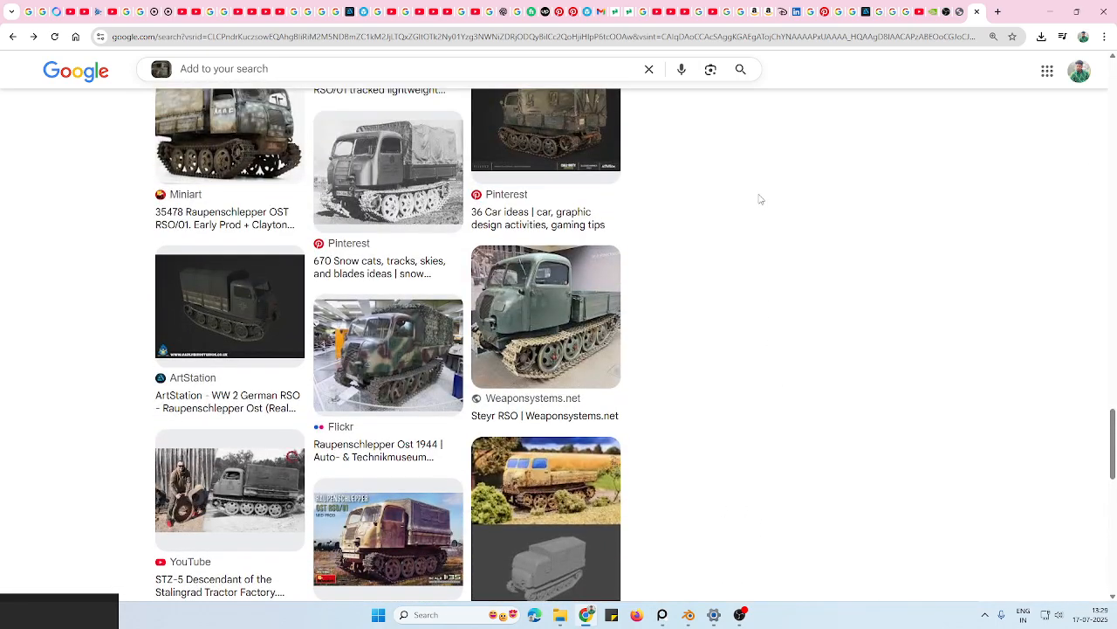
Open the STZ-5 Stalingrad Tractor Factory video result and look through its expanded list of related images
{"action": "left_click", "coordinate": [271, 476]}
{"action": "scroll", "coordinate": [921, 393], "scroll_direction": "down", "scroll_amount": 3}
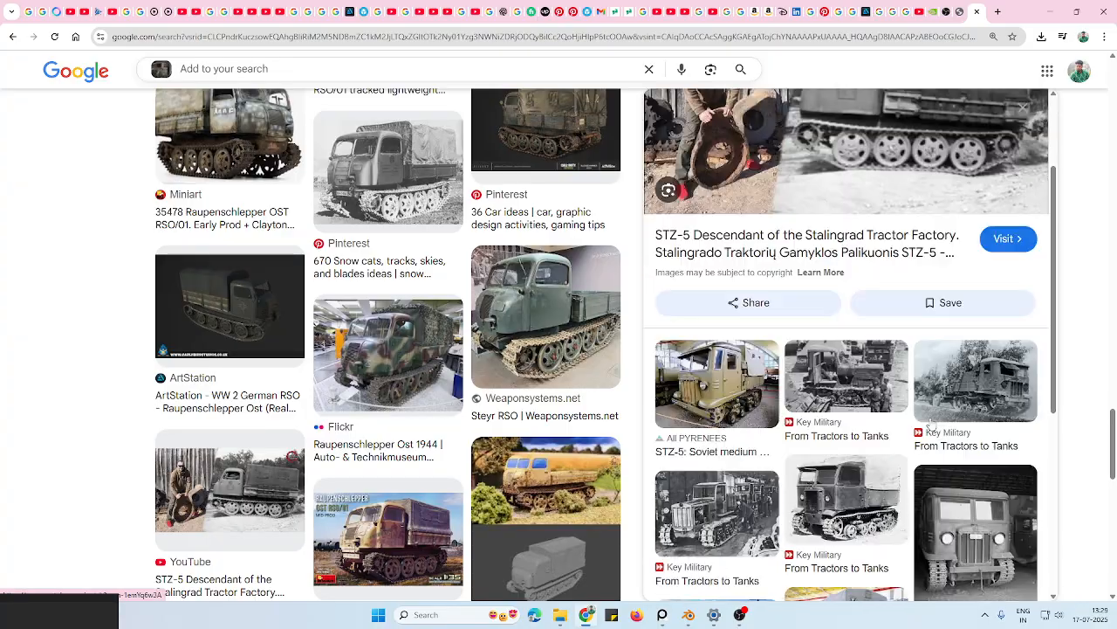
{"action": "scroll", "coordinate": [880, 314], "scroll_direction": "down", "scroll_amount": 3}
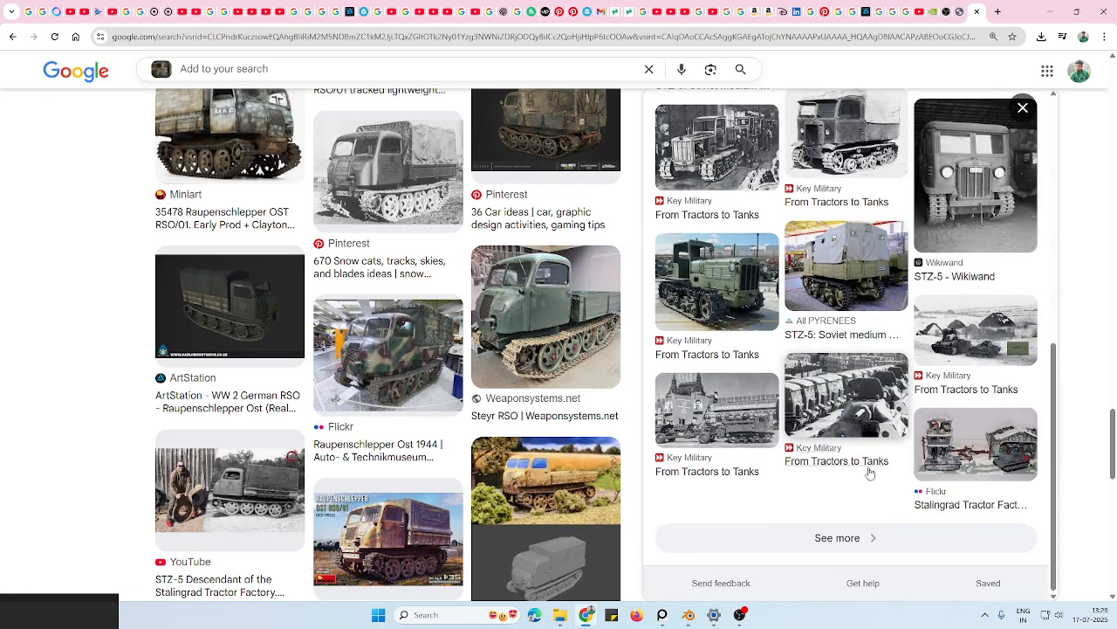
{"action": "left_click", "coordinate": [873, 538]}
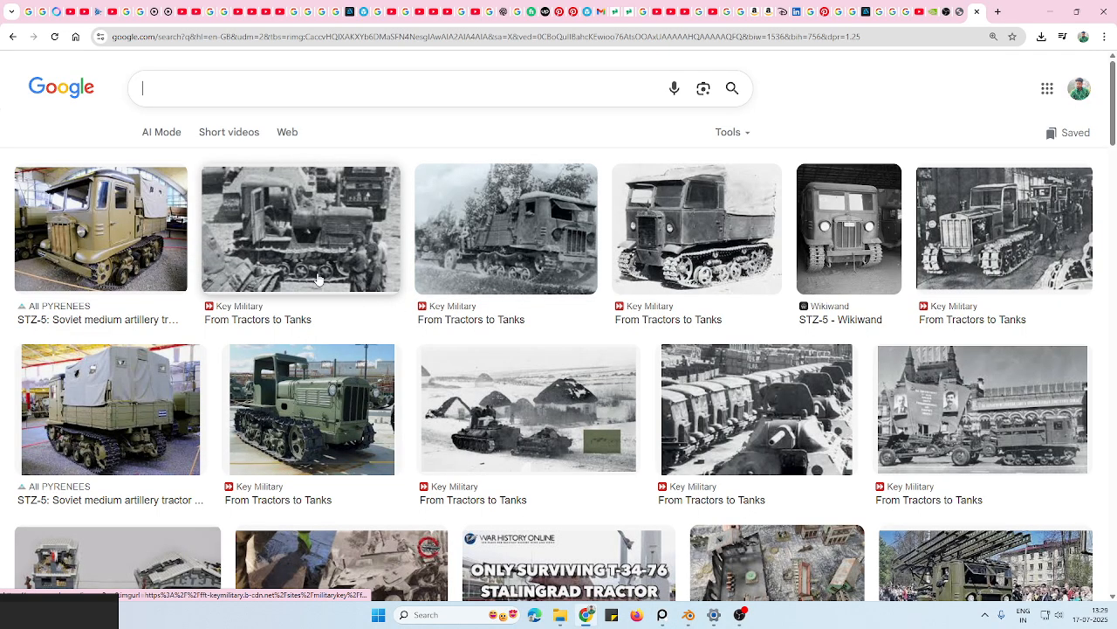
{"action": "scroll", "coordinate": [478, 382], "scroll_direction": "down", "scroll_amount": 2}
{"action": "scroll", "coordinate": [521, 395], "scroll_direction": "down", "scroll_amount": 2}
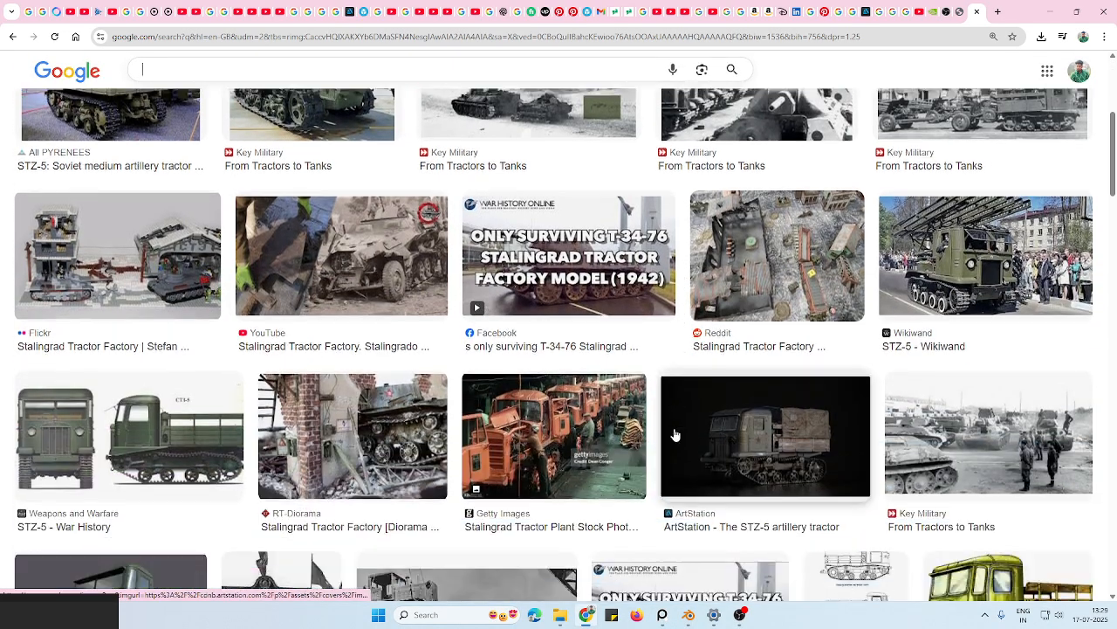
{"action": "scroll", "coordinate": [676, 435], "scroll_direction": "down", "scroll_amount": 2}
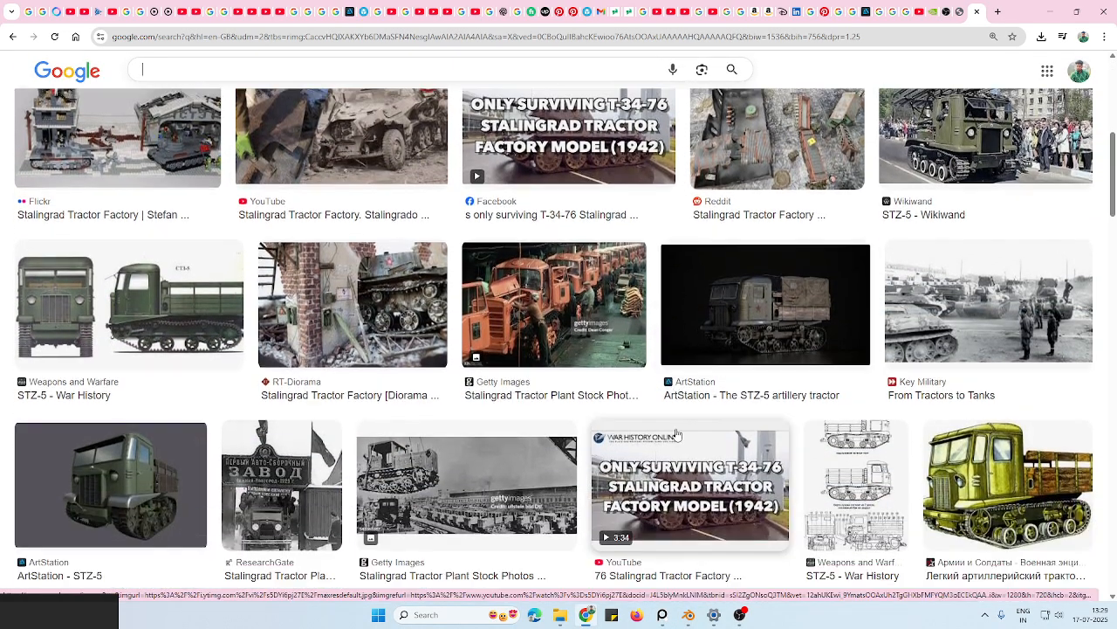
{"action": "scroll", "coordinate": [677, 434], "scroll_direction": "down", "scroll_amount": 3}
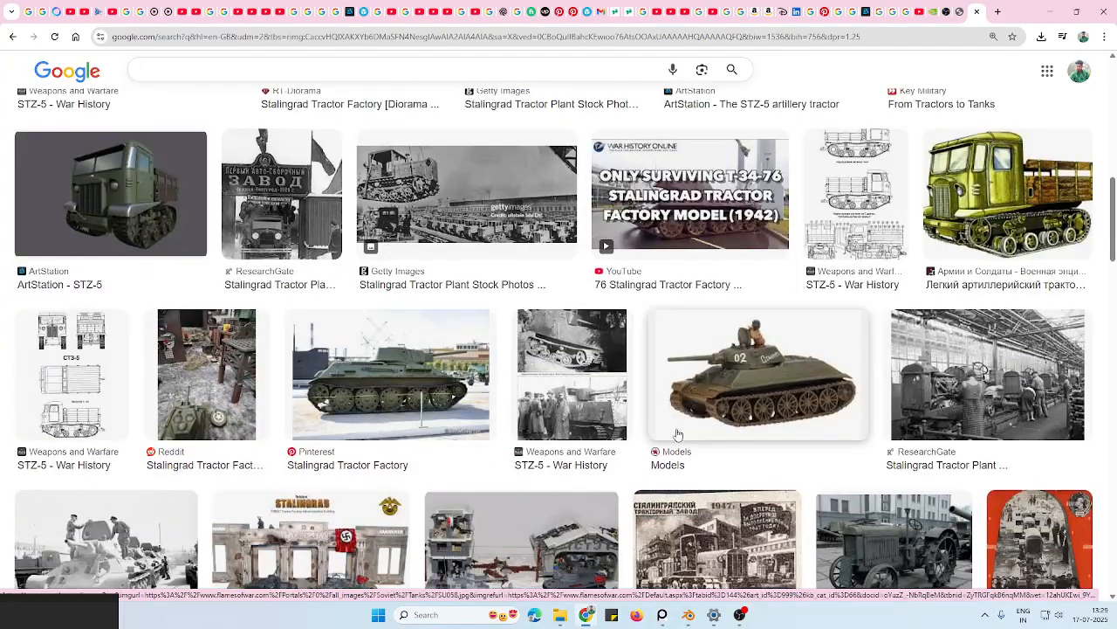
{"action": "scroll", "coordinate": [678, 434], "scroll_direction": "down", "scroll_amount": 2}
{"action": "scroll", "coordinate": [709, 422], "scroll_direction": "down", "scroll_amount": 2}
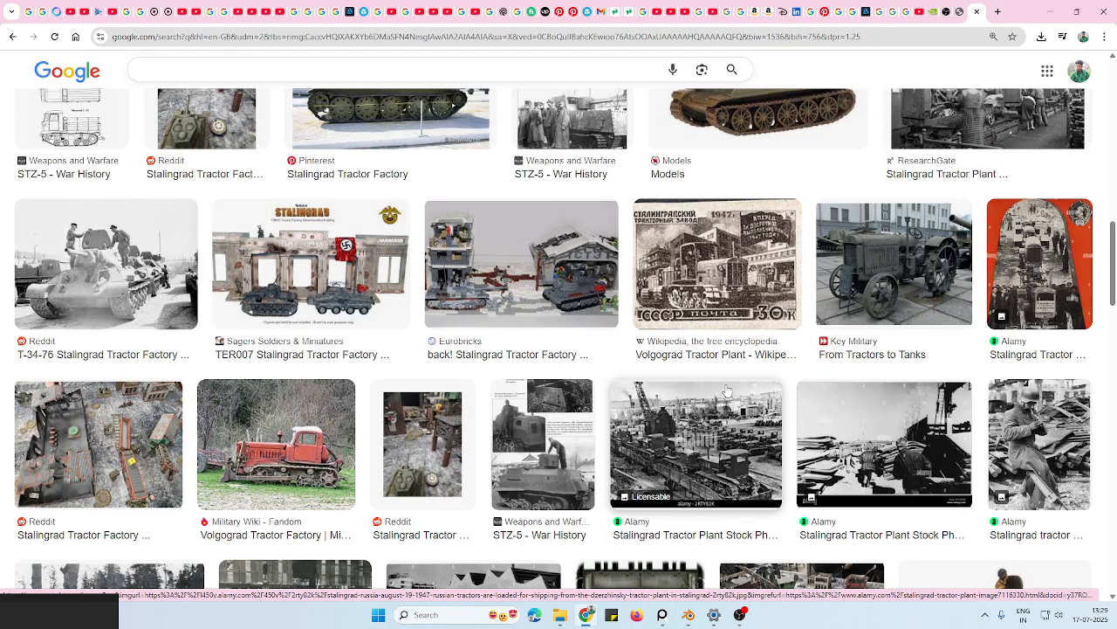
{"action": "scroll", "coordinate": [727, 391], "scroll_direction": "down", "scroll_amount": 3}
{"action": "scroll", "coordinate": [738, 397], "scroll_direction": "down", "scroll_amount": 2}
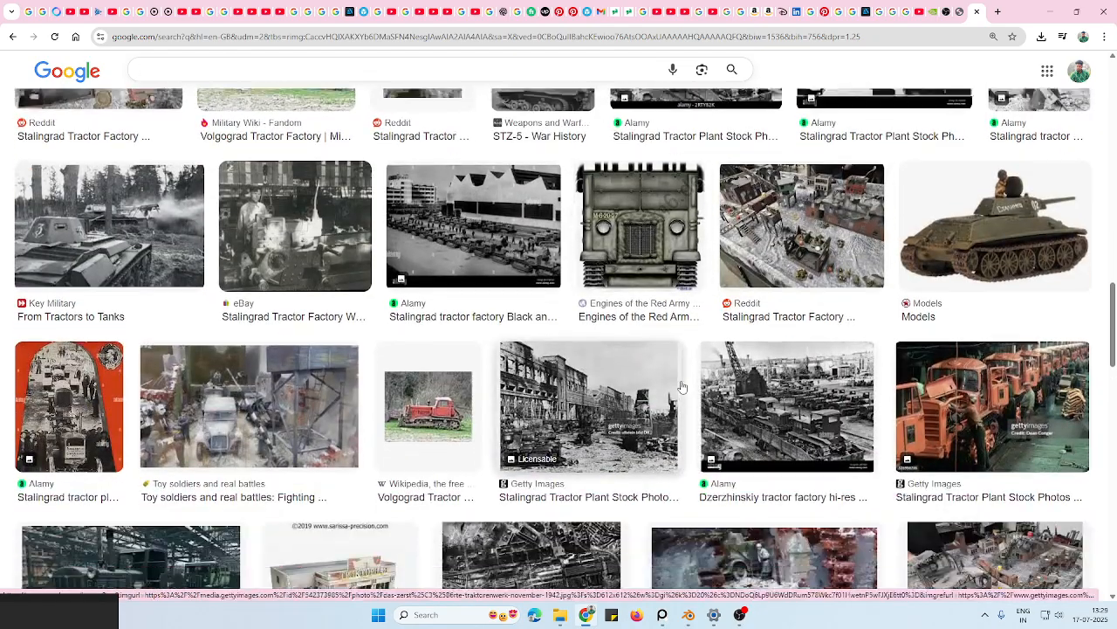
{"action": "scroll", "coordinate": [679, 386], "scroll_direction": "down", "scroll_amount": 5}
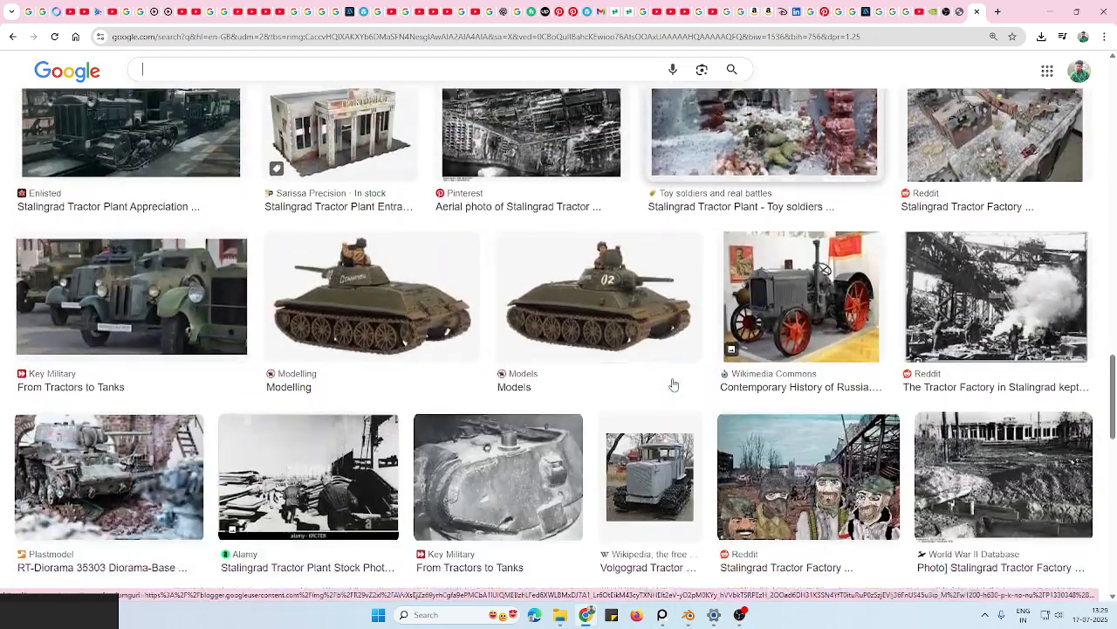
{"action": "scroll", "coordinate": [674, 385], "scroll_direction": "down", "scroll_amount": 5}
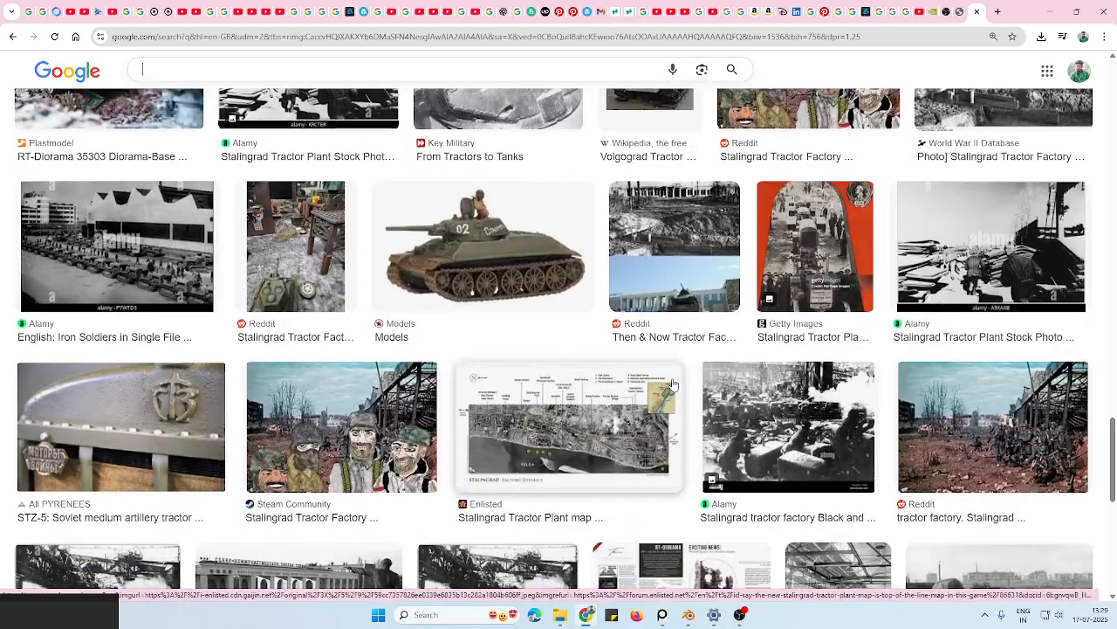
{"action": "scroll", "coordinate": [674, 385], "scroll_direction": "down", "scroll_amount": 7}
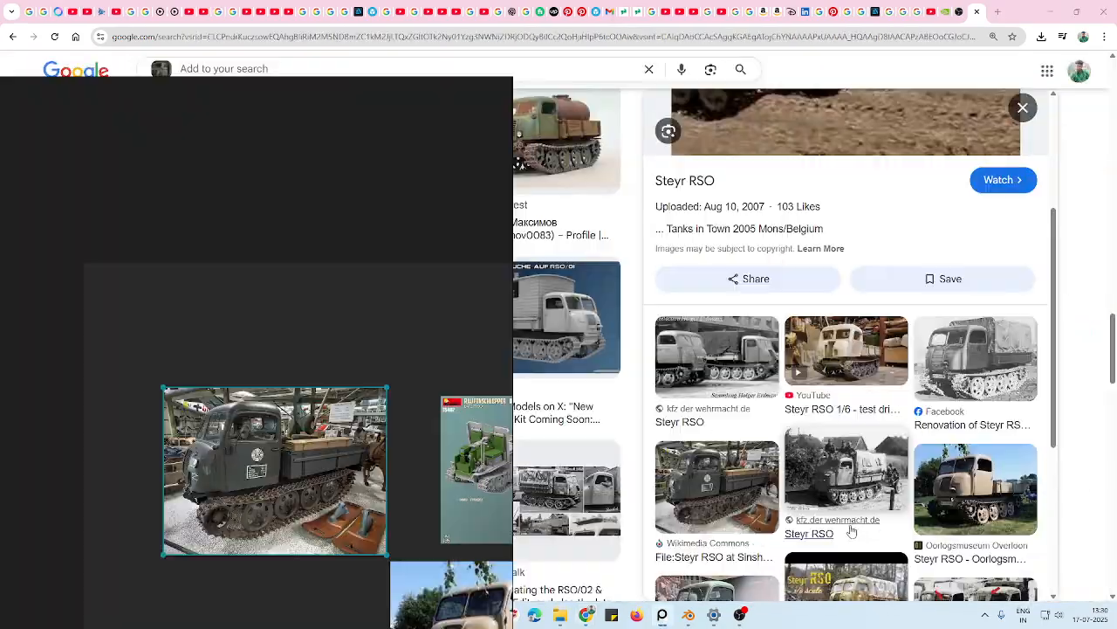
Add the cream Steyr RSO video still to the reference board, placing it enlarged below the grey museum RSO photo
{"action": "scroll", "coordinate": [886, 469], "scroll_direction": "up", "scroll_amount": 3}
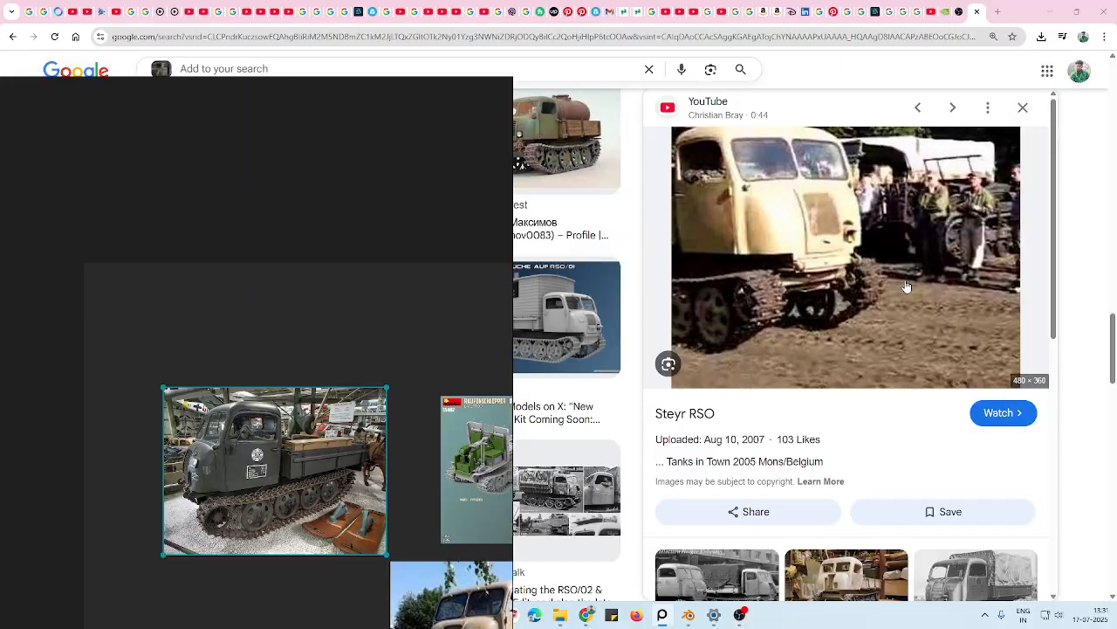
{"action": "left_click_drag", "start_coordinate": [907, 286], "coordinate": [278, 611]}
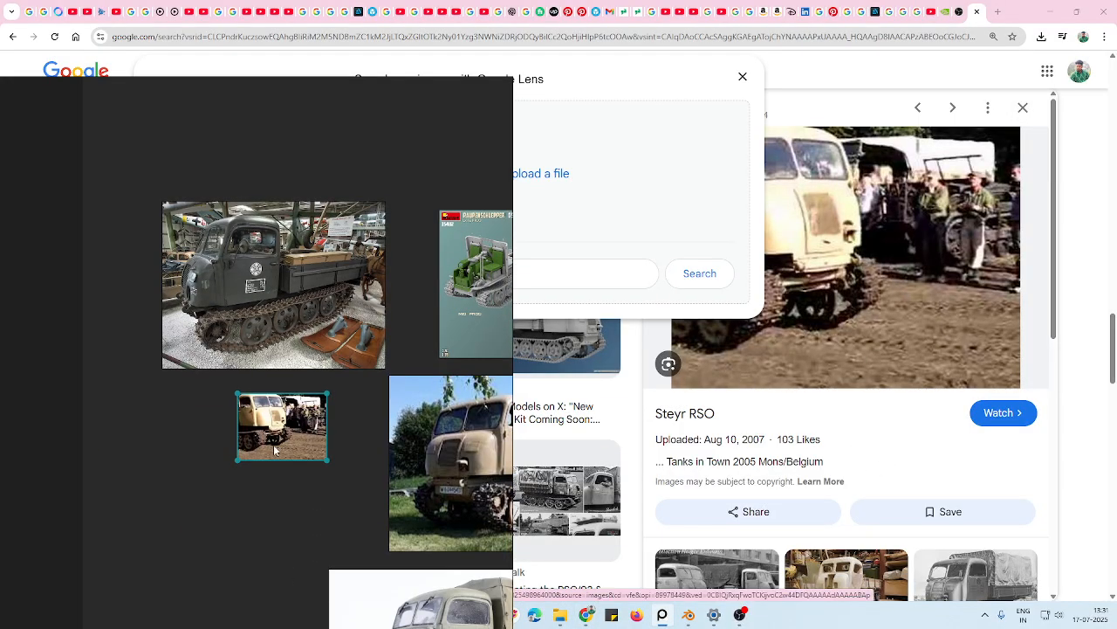
{"action": "left_click_drag", "start_coordinate": [275, 450], "coordinate": [132, 553]}
{"action": "scroll", "coordinate": [399, 359], "scroll_direction": "down", "scroll_amount": 3}
{"action": "left_click_drag", "start_coordinate": [398, 359], "coordinate": [348, 395]}
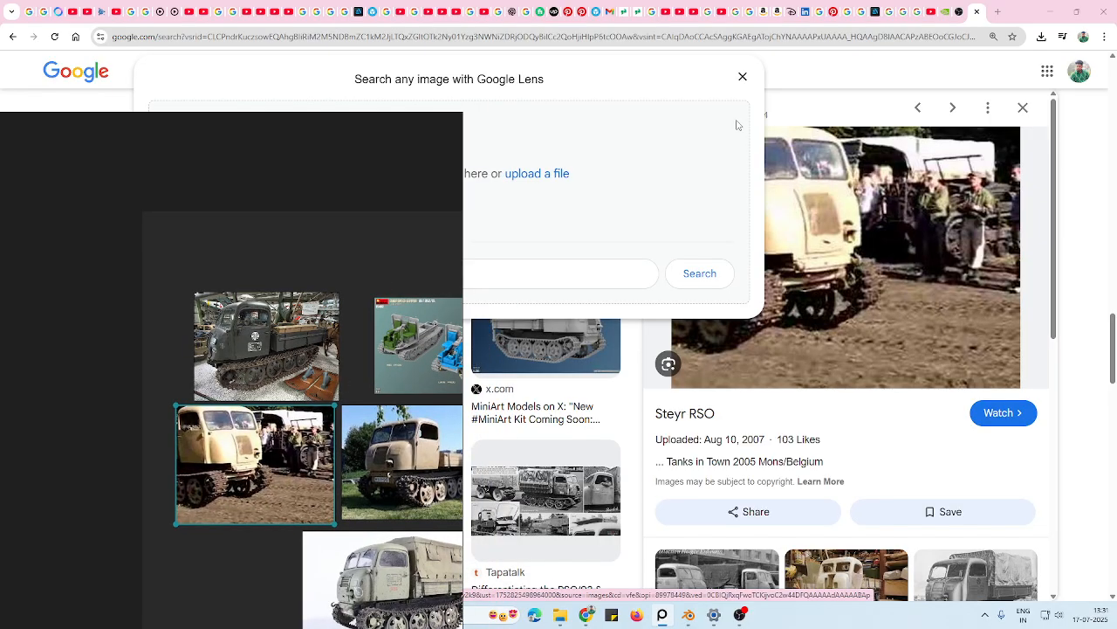
{"action": "left_click", "coordinate": [743, 77]}
View the Wikimedia Commons photo of the Steyr RSO at Sinsheim and open the expanded list of related Steyr RSO images
{"action": "scroll", "coordinate": [869, 395], "scroll_direction": "down", "scroll_amount": 2}
{"action": "scroll", "coordinate": [868, 396], "scroll_direction": "down", "scroll_amount": 3}
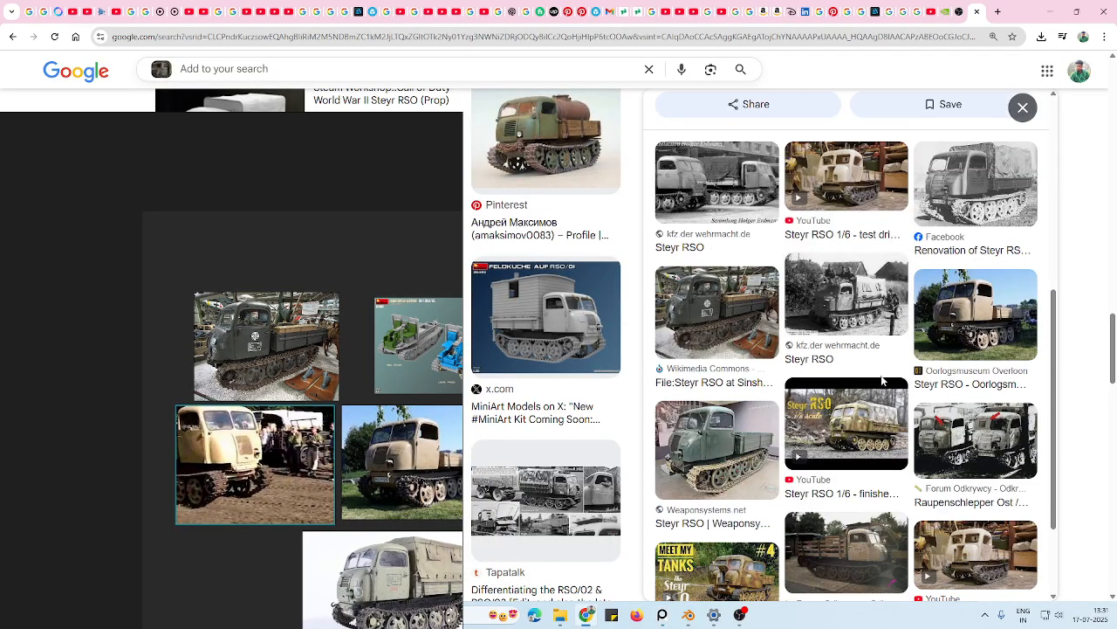
{"action": "left_click", "coordinate": [746, 336]}
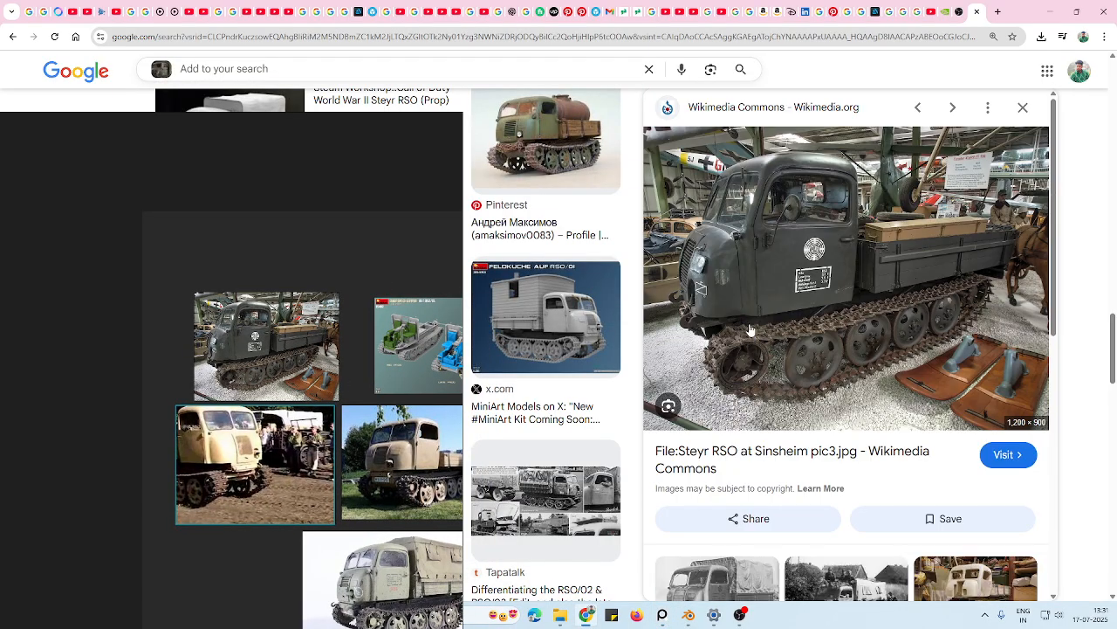
{"action": "left_click", "coordinate": [11, 38]}
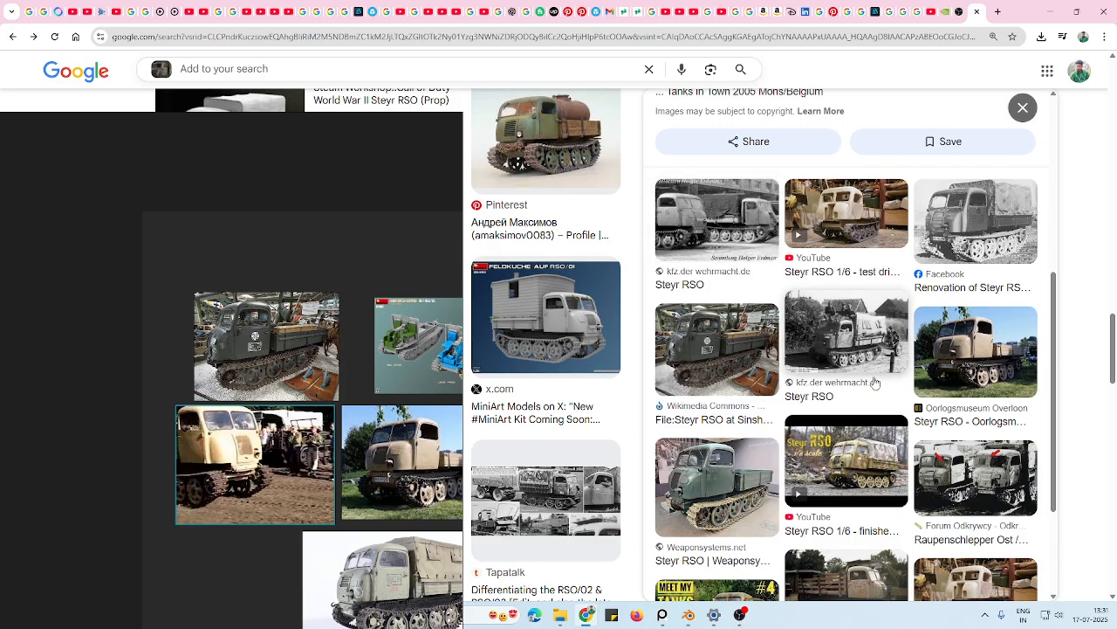
{"action": "scroll", "coordinate": [870, 407], "scroll_direction": "down", "scroll_amount": 3}
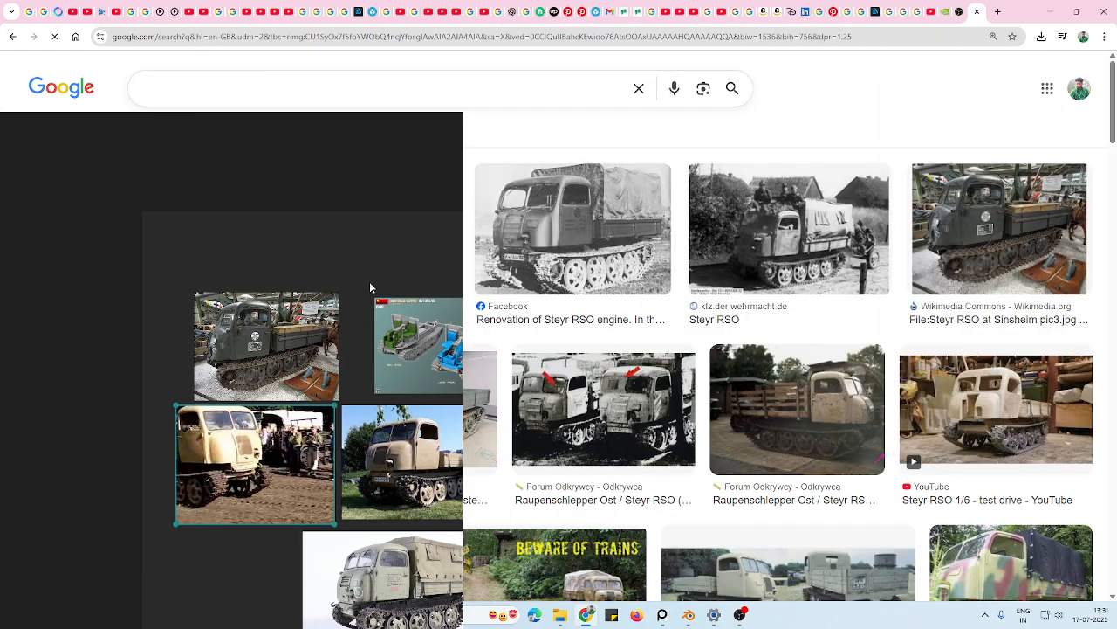
Add the black-and-white Steyr RSO photo with the covered bed to the reference board beside the grey museum RSO
{"action": "right_click_drag", "start_coordinate": [226, 563], "coordinate": [496, 337]}
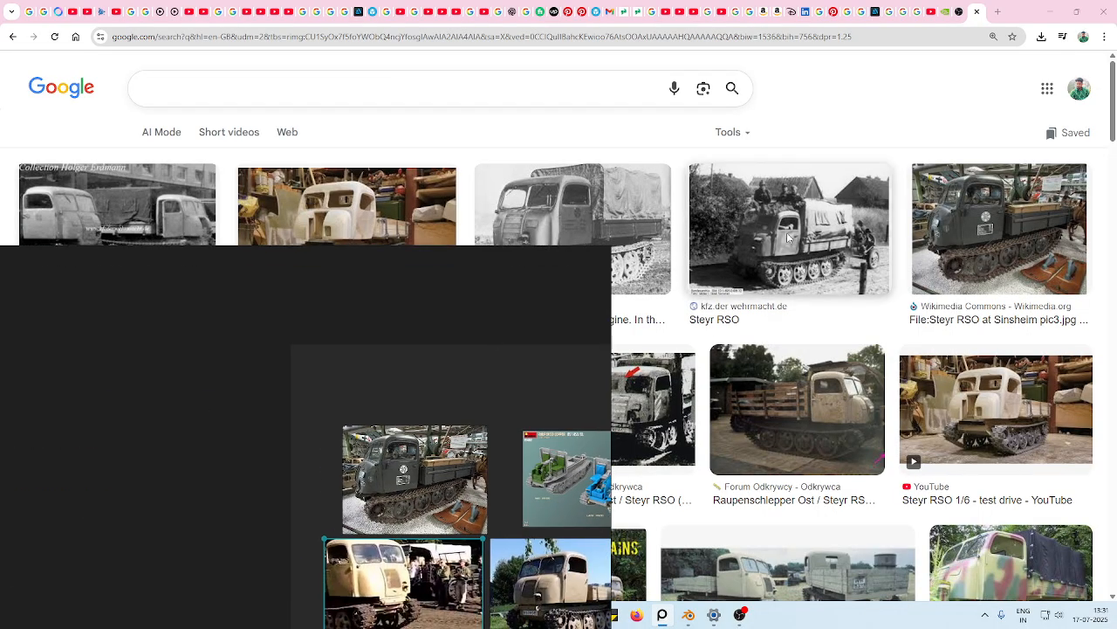
{"action": "left_click_drag", "start_coordinate": [788, 237], "coordinate": [321, 462]}
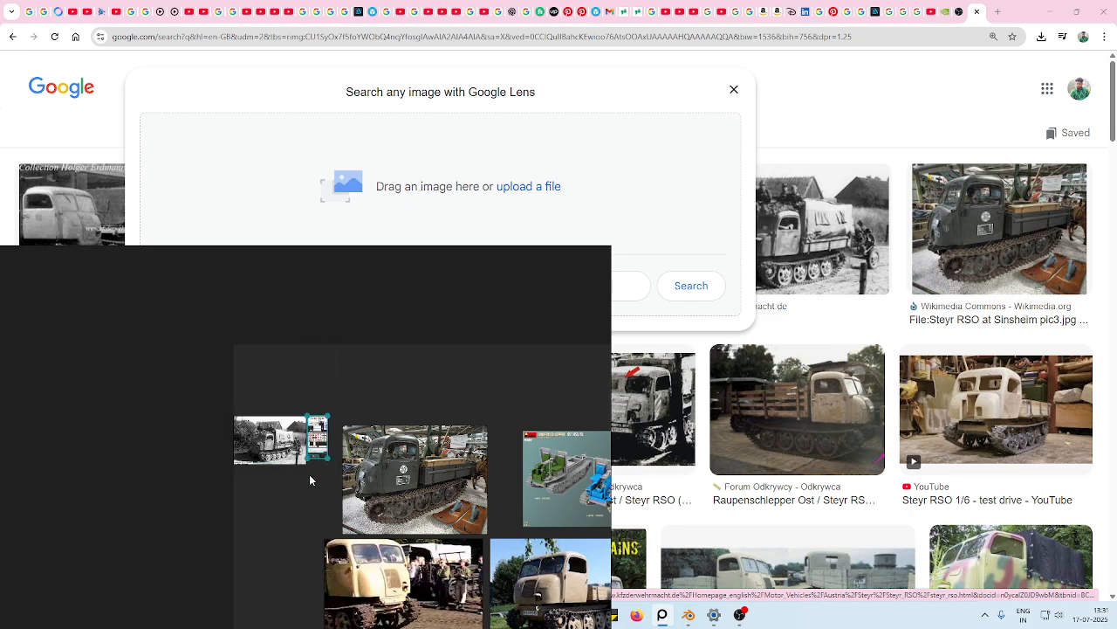
{"action": "left_click_drag", "start_coordinate": [283, 443], "coordinate": [101, 581]}
{"action": "scroll", "coordinate": [318, 432], "scroll_direction": "up", "scroll_amount": 4}
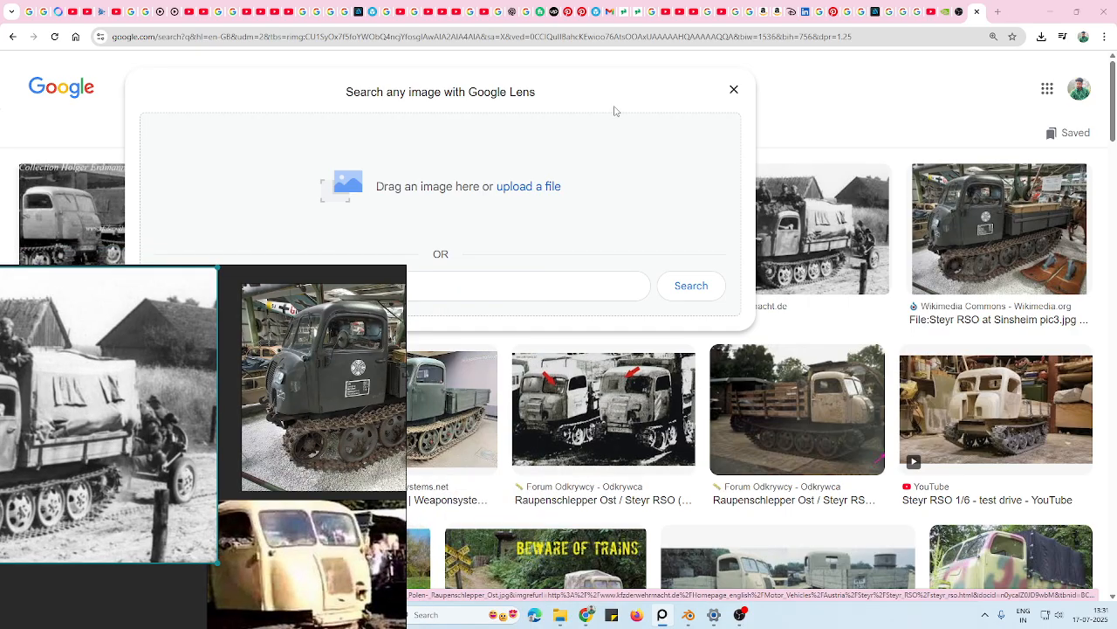
{"action": "left_click", "coordinate": [733, 89]}
Look through the Steyr RSO images, opening the Raupenschlepper Ost at Militracks 2019 video result and its related pictures
{"action": "scroll", "coordinate": [654, 454], "scroll_direction": "down", "scroll_amount": 5}
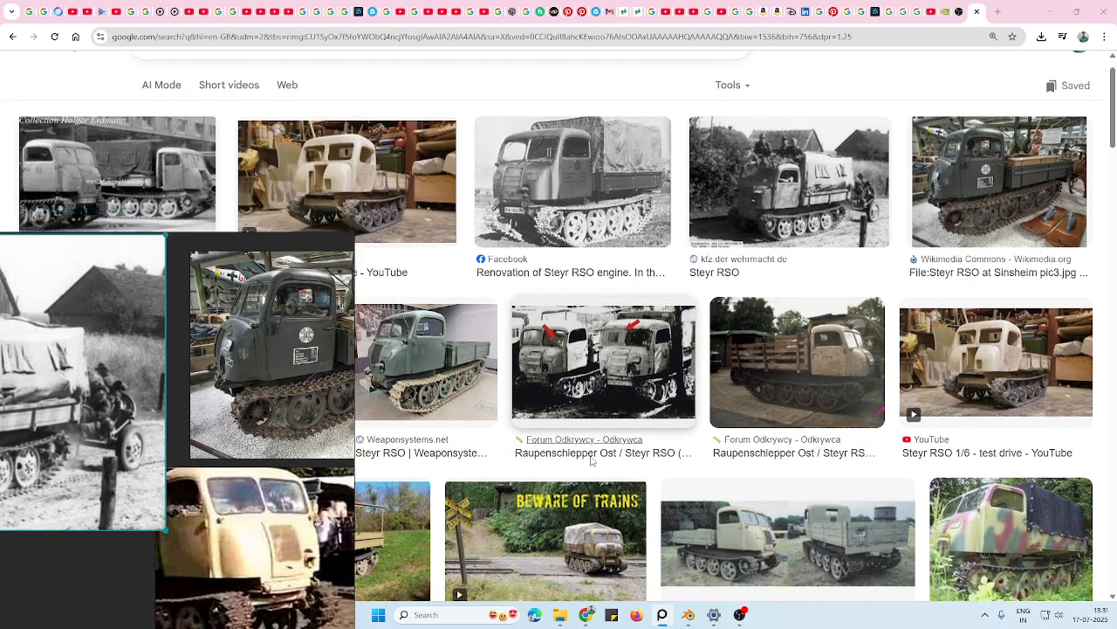
{"action": "scroll", "coordinate": [669, 450], "scroll_direction": "down", "scroll_amount": 3}
{"action": "scroll", "coordinate": [669, 450], "scroll_direction": "up", "scroll_amount": 3}
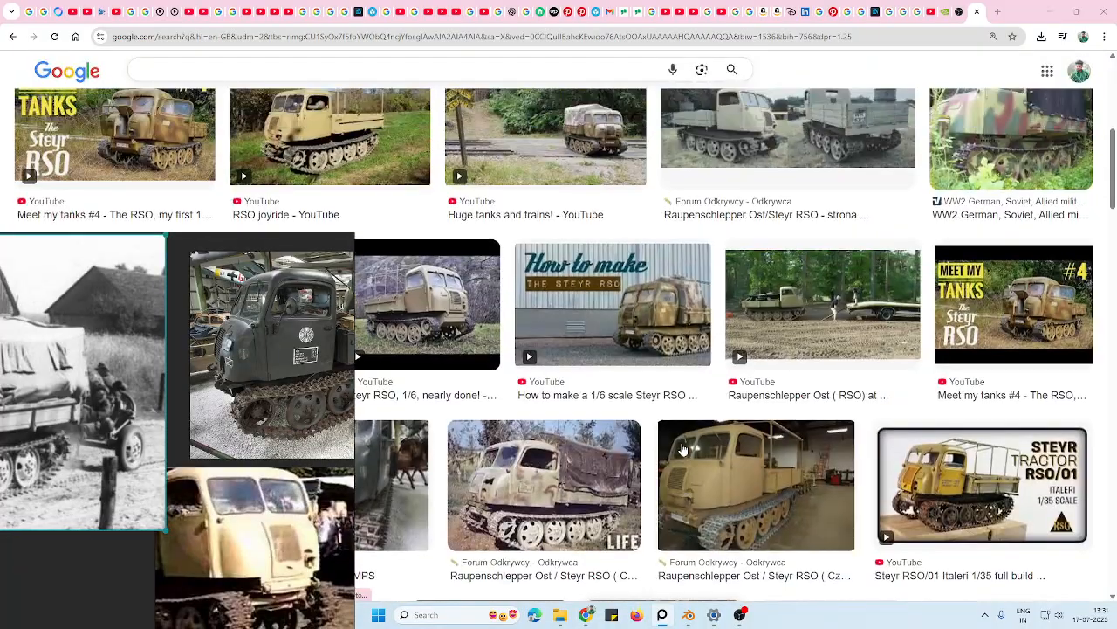
{"action": "left_click", "coordinate": [859, 406]}
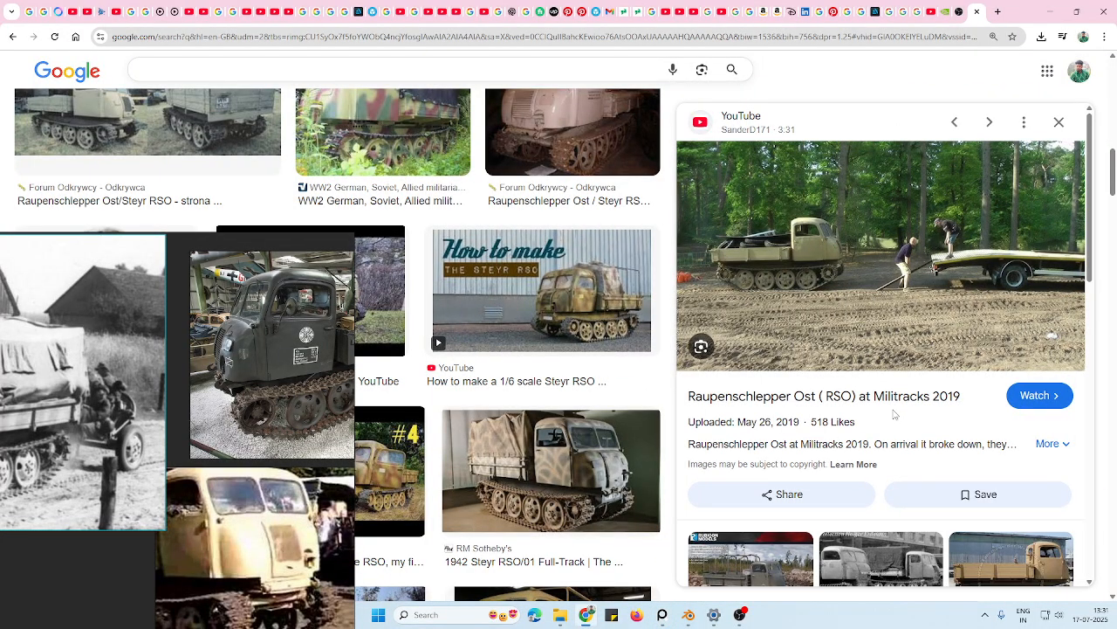
{"action": "right_click_drag", "start_coordinate": [323, 483], "coordinate": [610, 402]}
{"action": "scroll", "coordinate": [546, 410], "scroll_direction": "down", "scroll_amount": 1}
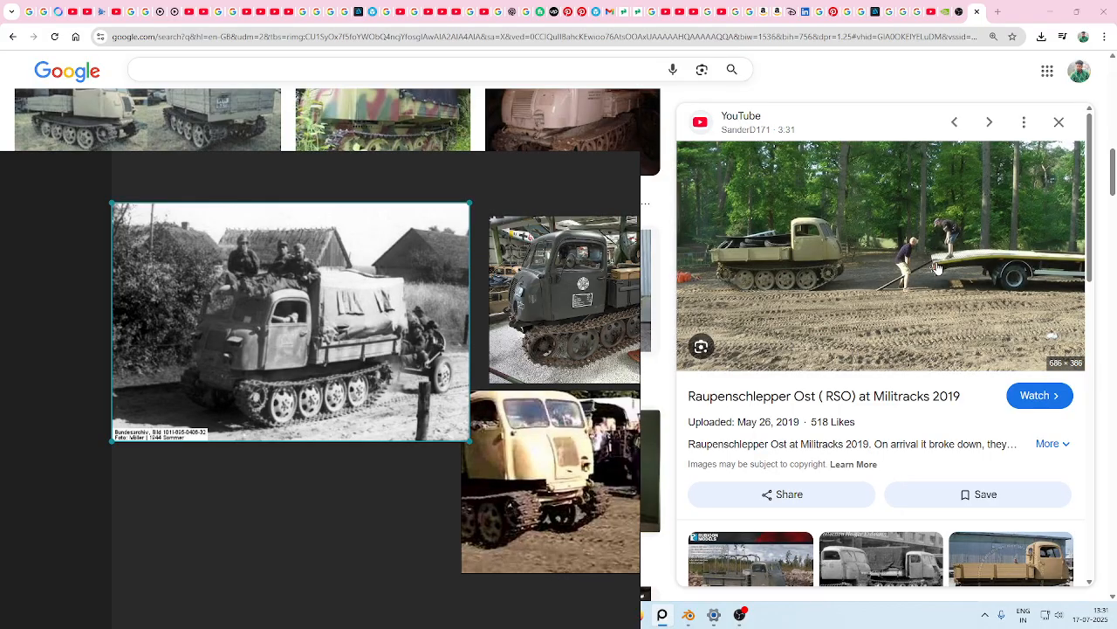
{"action": "scroll", "coordinate": [936, 268], "scroll_direction": "down", "scroll_amount": 5}
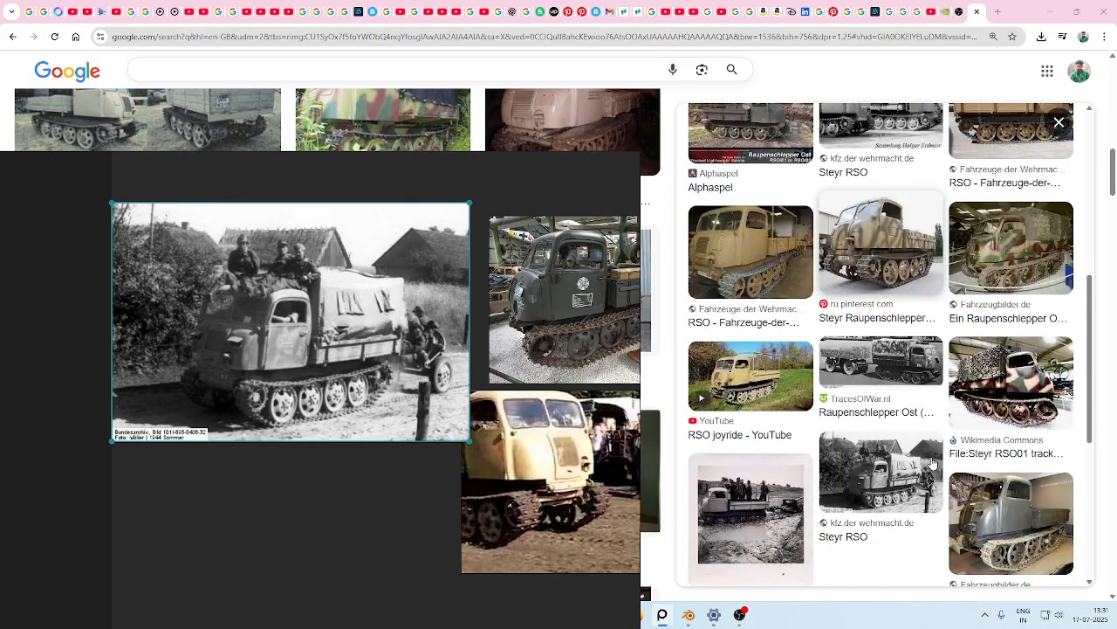
Add the autogallery.org.ru photo of soldiers riding an RSO through mud to the reference board, below the covered-bed archive photo
{"action": "scroll", "coordinate": [933, 464], "scroll_direction": "down", "scroll_amount": 3}
{"action": "scroll", "coordinate": [931, 461], "scroll_direction": "up", "scroll_amount": 2}
{"action": "left_click_drag", "start_coordinate": [751, 398], "coordinate": [260, 509]}
{"action": "middle_click_drag", "start_coordinate": [437, 489], "coordinate": [529, 385]}
{"action": "left_click_drag", "start_coordinate": [354, 414], "coordinate": [142, 550]}
{"action": "scroll", "coordinate": [454, 423], "scroll_direction": "down", "scroll_amount": 6}
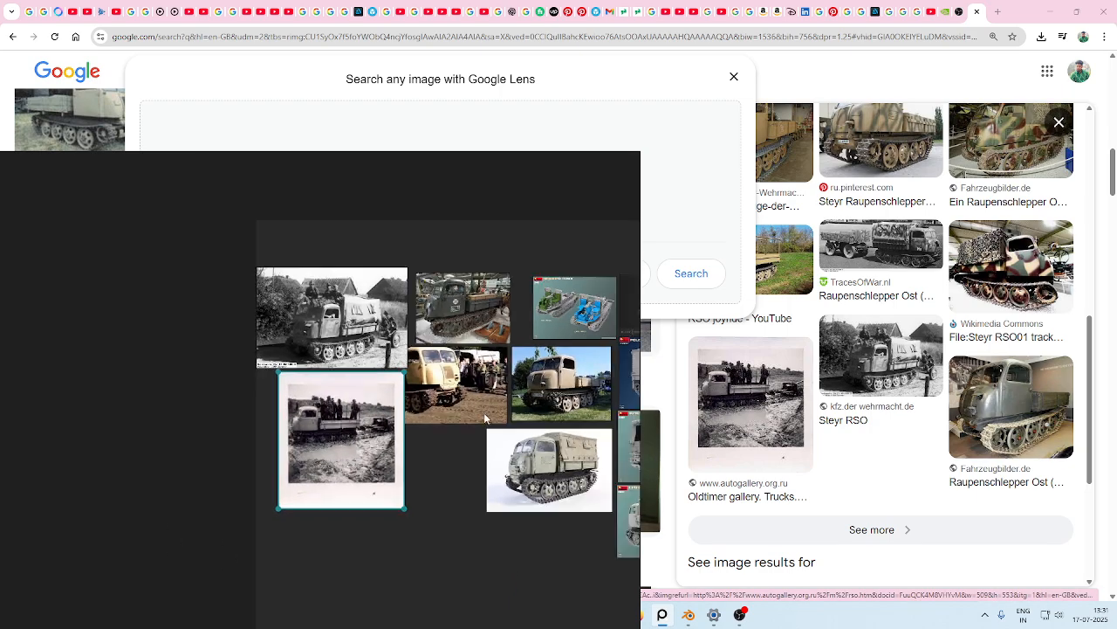
Tidy the positions of the two archive photos on the reference board and move the board clear of the search results
{"action": "scroll", "coordinate": [438, 453], "scroll_direction": "up", "scroll_amount": 6}
{"action": "middle_click_drag", "start_coordinate": [381, 442], "coordinate": [655, 411]}
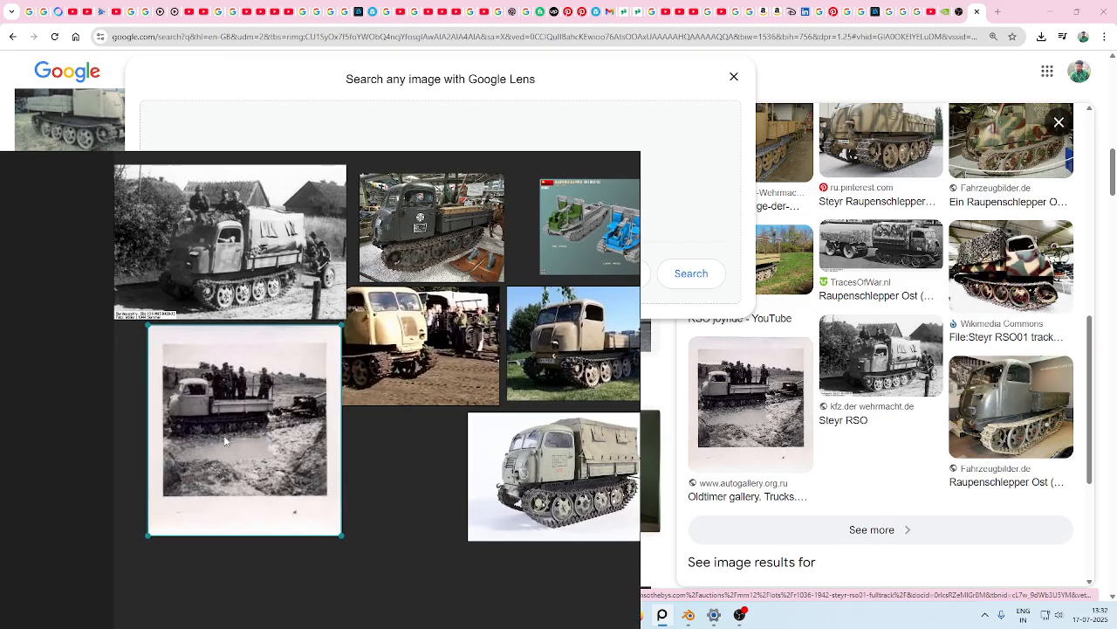
{"action": "mouse_move", "coordinate": [248, 428]}
{"action": "left_mouse_down"}
{"action": "mouse_move", "coordinate": [224, 429]}
{"action": "mouse_move", "coordinate": [241, 429]}
{"action": "left_mouse_up"}
{"action": "middle_click_drag", "start_coordinate": [435, 408], "coordinate": [518, 450]}
{"action": "left_click_drag", "start_coordinate": [311, 281], "coordinate": [289, 274]}
{"action": "right_click_drag", "start_coordinate": [563, 360], "coordinate": [348, 498]}
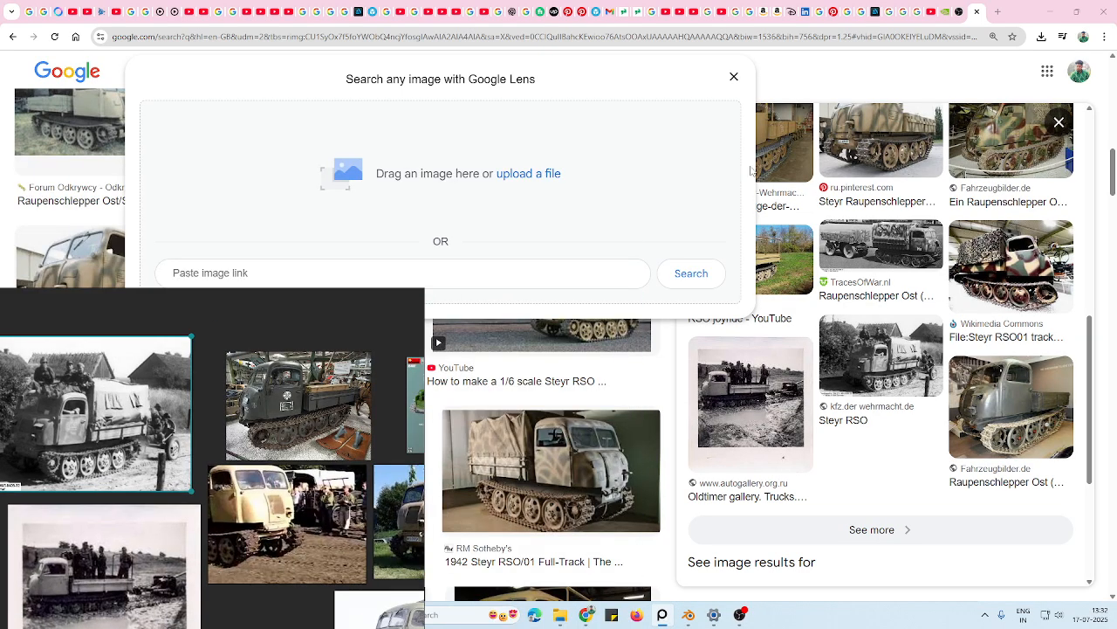
Dismiss the image upload overlay and open the suggested image results for rso/01
{"action": "left_click", "coordinate": [738, 81]}
{"action": "scroll", "coordinate": [847, 419], "scroll_direction": "down", "scroll_amount": 3}
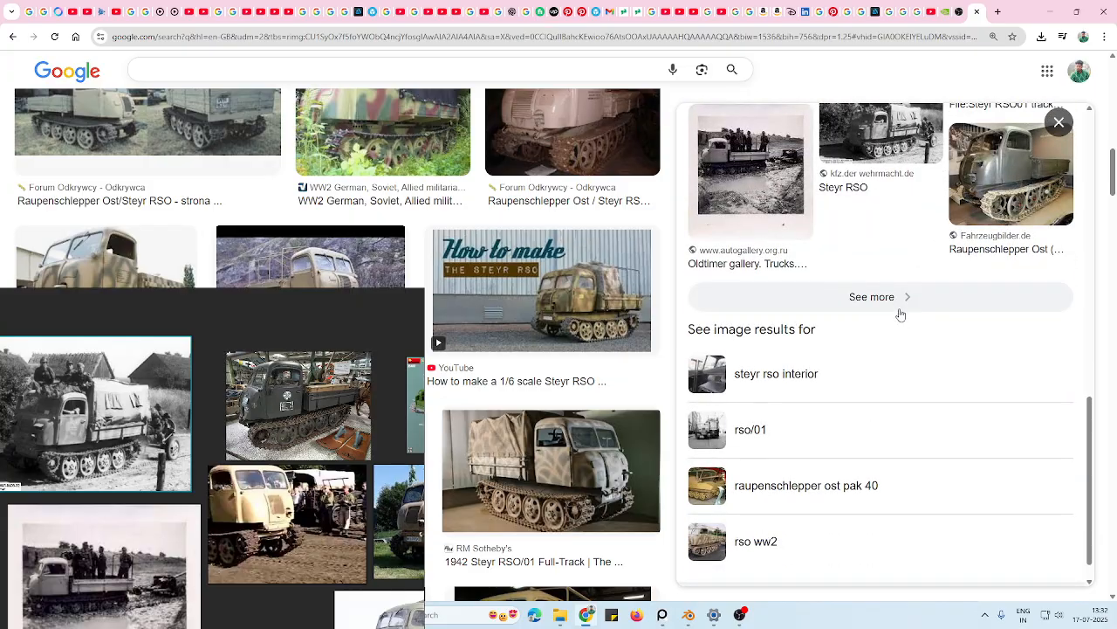
{"action": "left_click", "coordinate": [750, 429]}
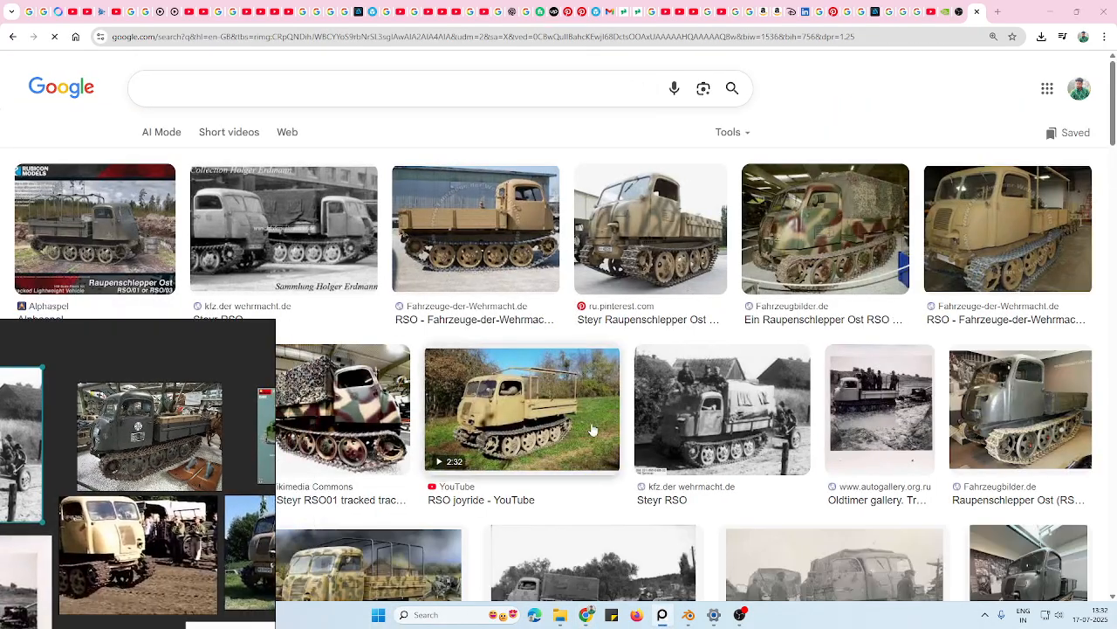
Look through the rso/01 image results for further views of the Raupenschlepper Ost
{"action": "scroll", "coordinate": [749, 430], "scroll_direction": "down", "scroll_amount": 3}
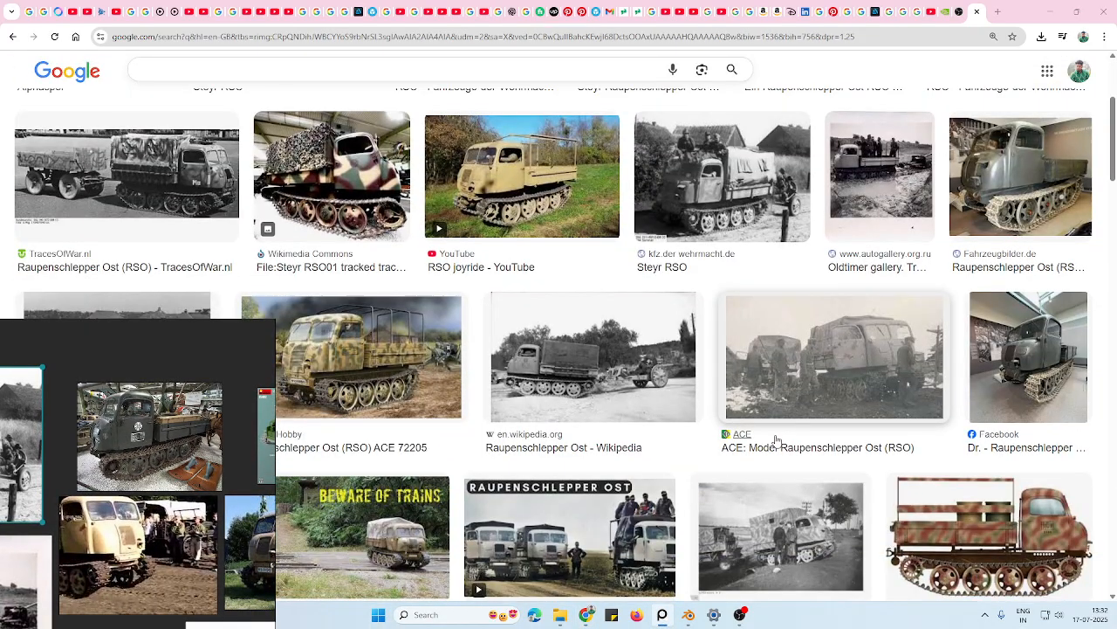
{"action": "scroll", "coordinate": [776, 439], "scroll_direction": "down", "scroll_amount": 3}
{"action": "scroll", "coordinate": [772, 437], "scroll_direction": "down", "scroll_amount": 5}
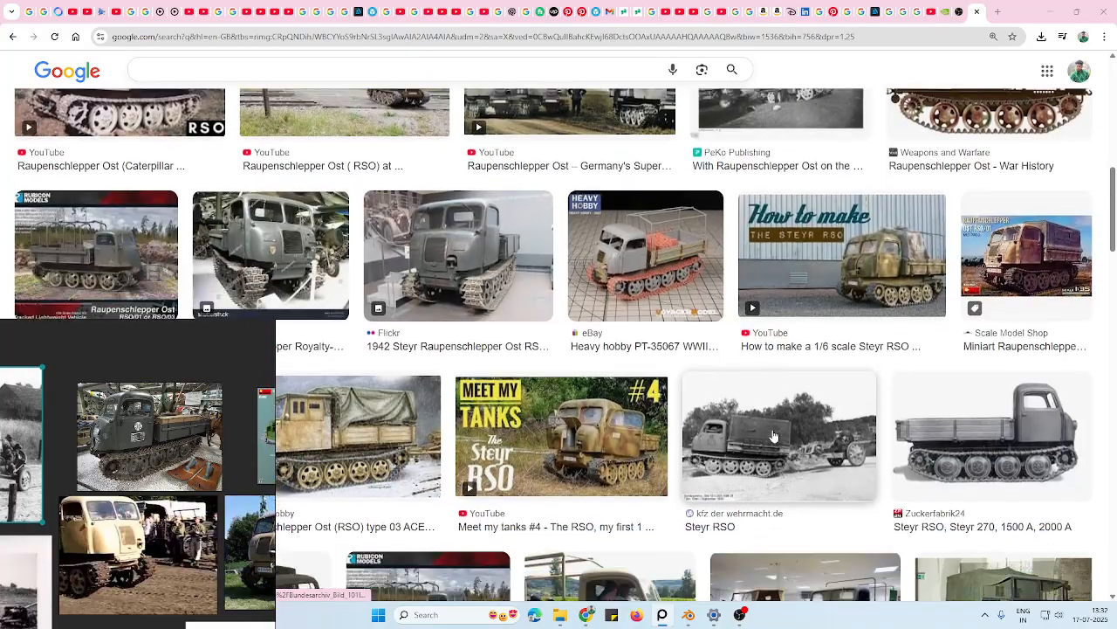
{"action": "scroll", "coordinate": [770, 434], "scroll_direction": "down", "scroll_amount": 2}
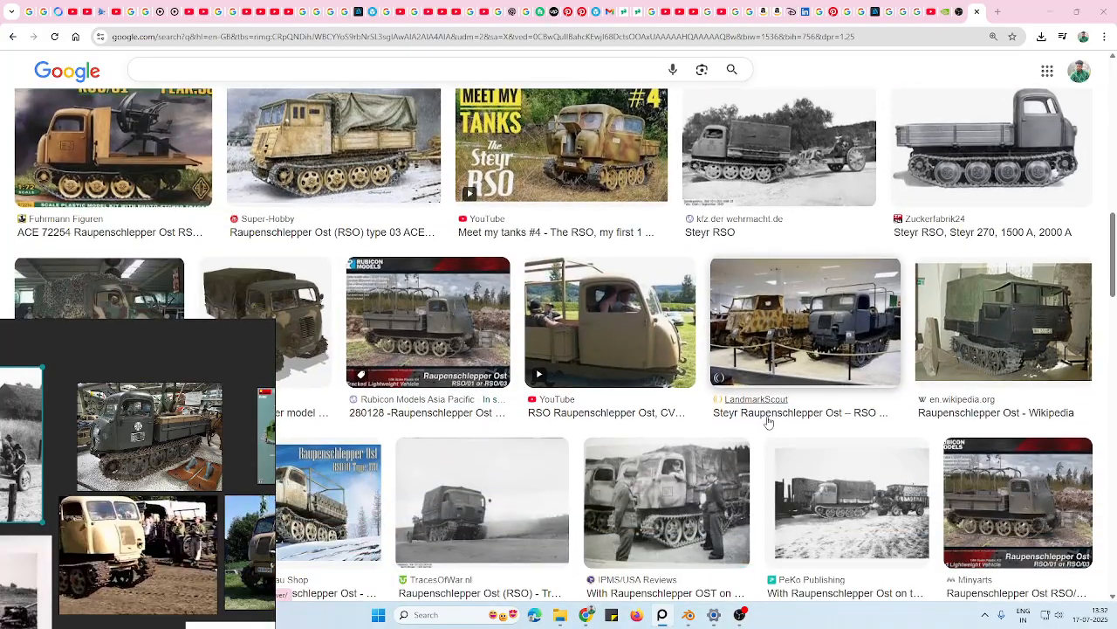
{"action": "scroll", "coordinate": [765, 425], "scroll_direction": "down", "scroll_amount": 3}
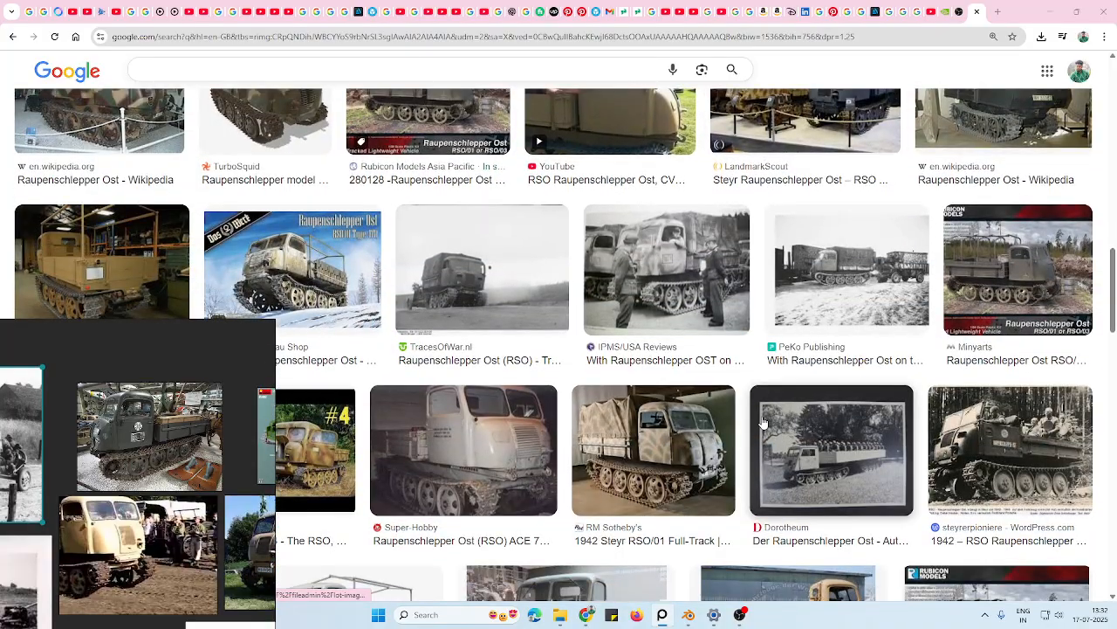
{"action": "scroll", "coordinate": [762, 423], "scroll_direction": "down", "scroll_amount": 4}
{"action": "scroll", "coordinate": [786, 412], "scroll_direction": "down", "scroll_amount": 1}
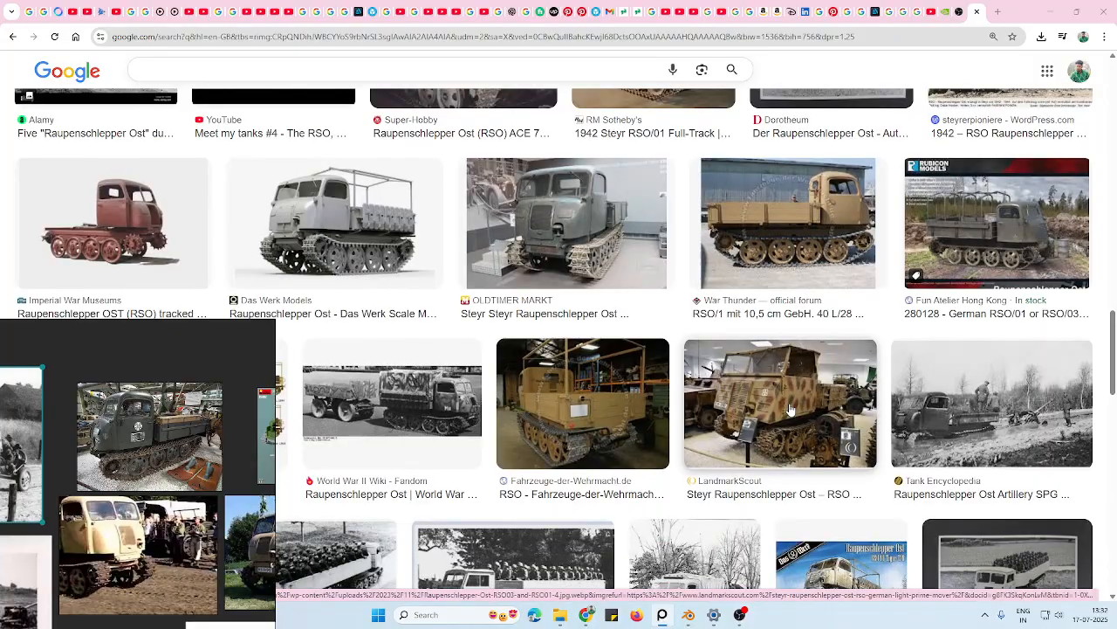
{"action": "scroll", "coordinate": [790, 409], "scroll_direction": "down", "scroll_amount": 2}
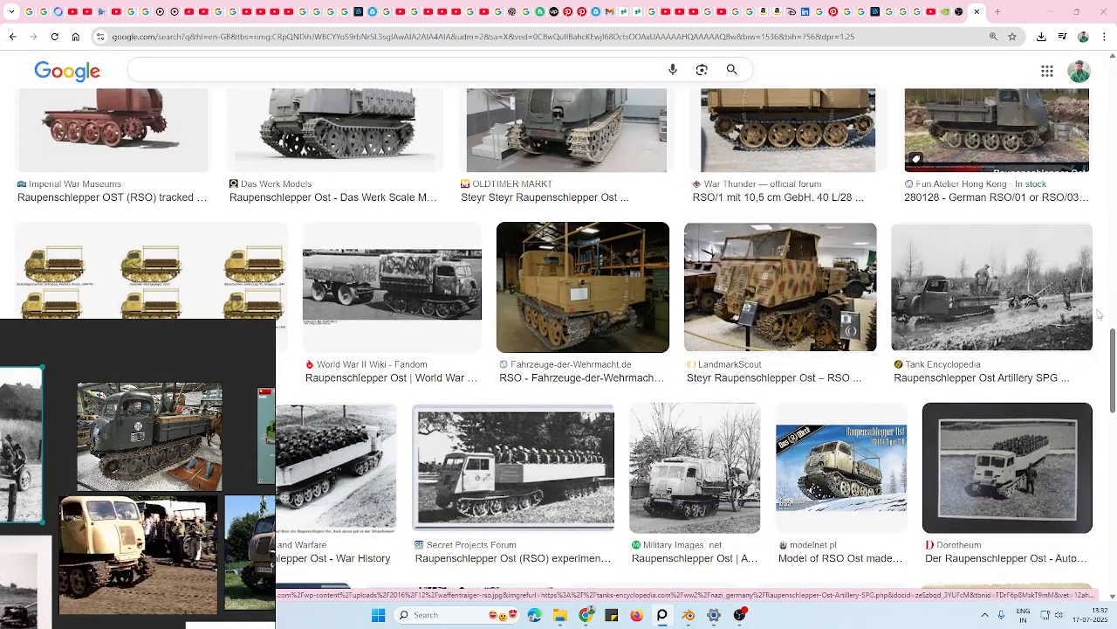
{"action": "scroll", "coordinate": [565, 343], "scroll_direction": "down", "scroll_amount": 1}
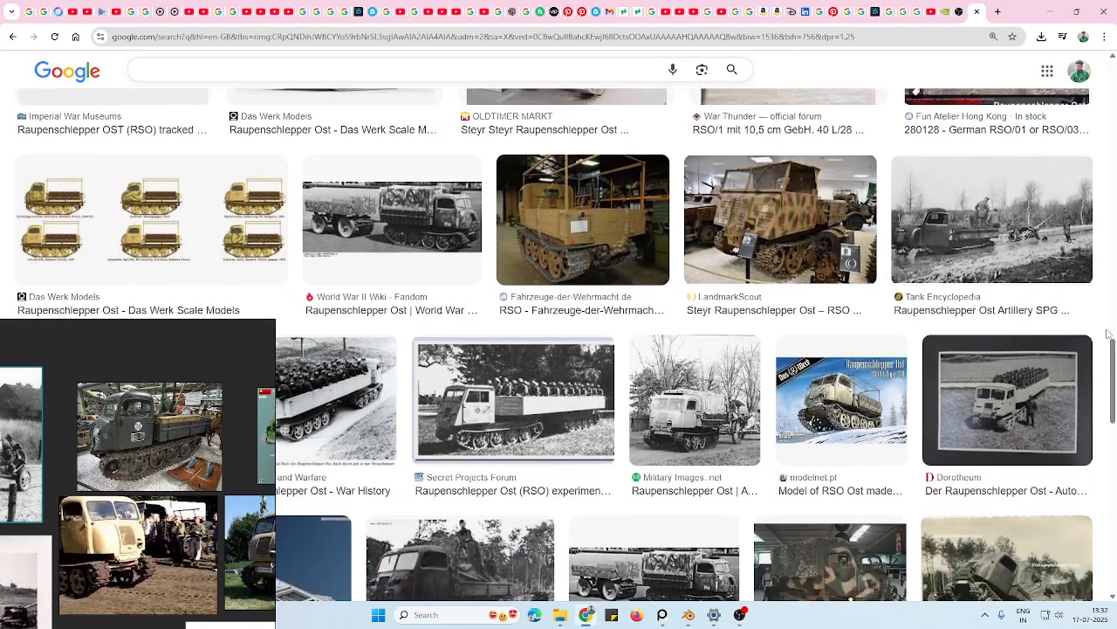
{"action": "right_click_drag", "start_coordinate": [129, 582], "coordinate": [16, 410]}
{"action": "scroll", "coordinate": [820, 506], "scroll_direction": "down", "scroll_amount": 3}
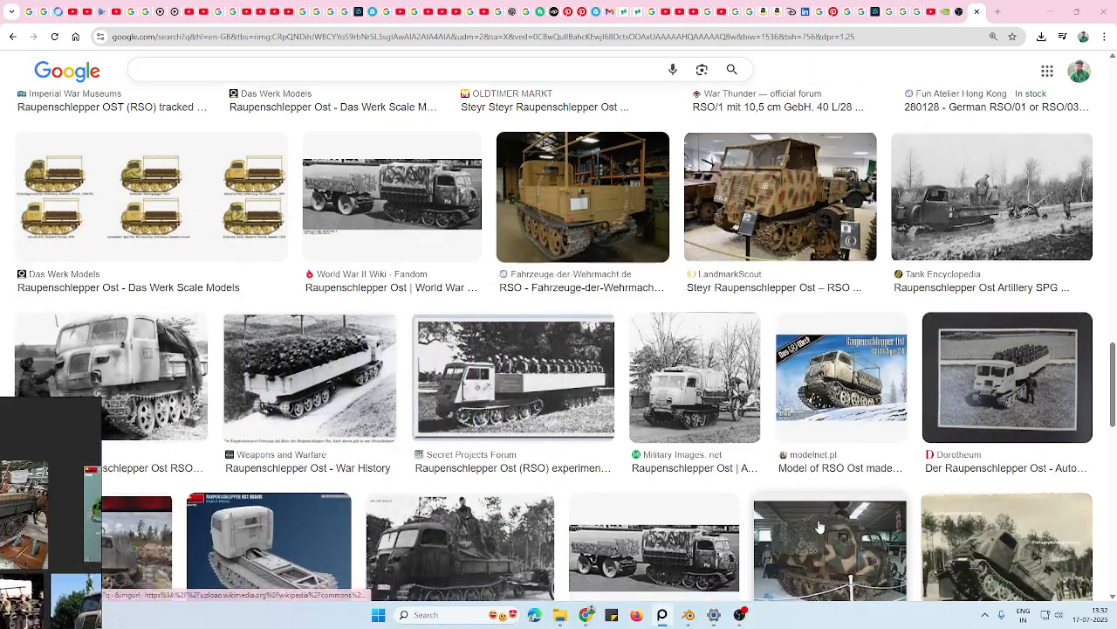
{"action": "scroll", "coordinate": [821, 506], "scroll_direction": "down", "scroll_amount": 4}
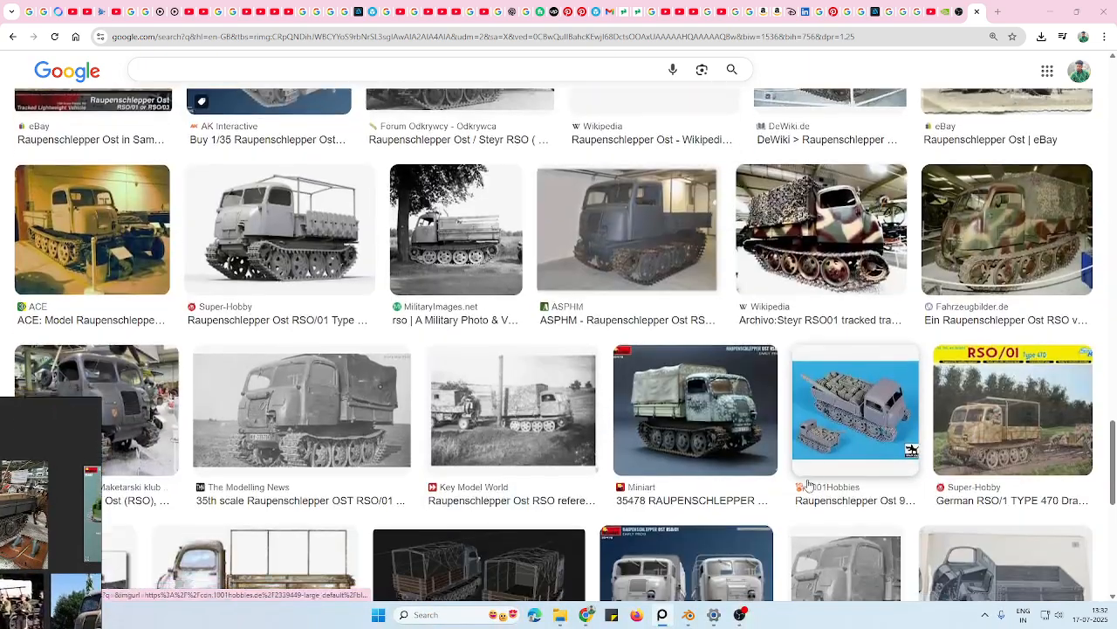
{"action": "scroll", "coordinate": [817, 476], "scroll_direction": "down", "scroll_amount": 3}
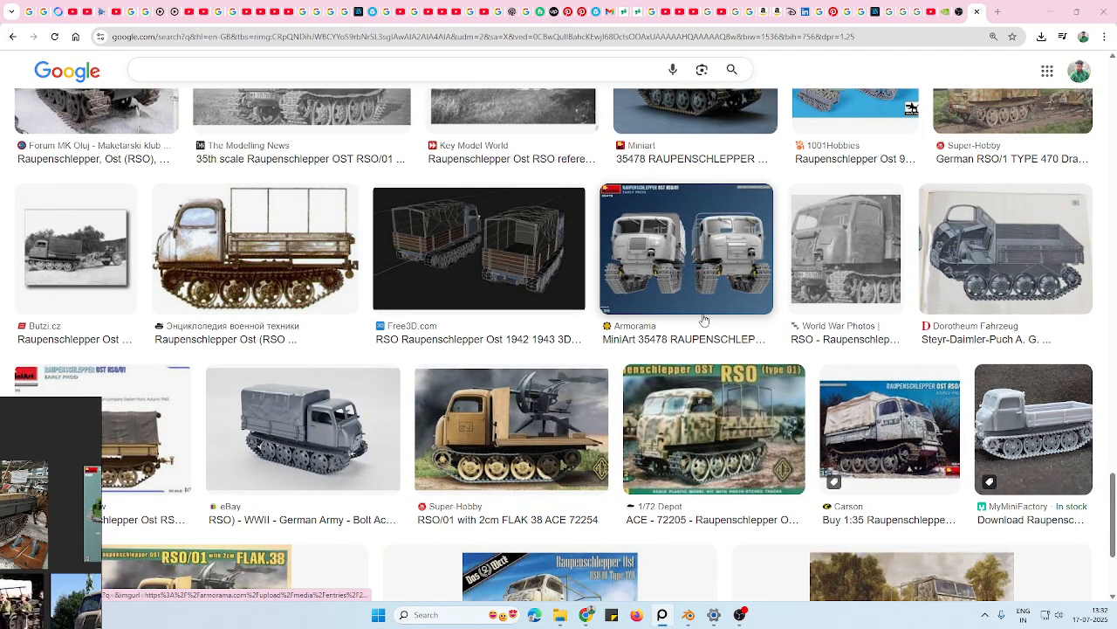
Bring the reference board back over the browser and examine the collected MiniArt renders of the RSO
{"action": "right_click_drag", "start_coordinate": [86, 441], "coordinate": [673, 163]}
{"action": "scroll", "coordinate": [559, 305], "scroll_direction": "down", "scroll_amount": 3}
{"action": "middle_click_drag", "start_coordinate": [513, 359], "coordinate": [302, 393]}
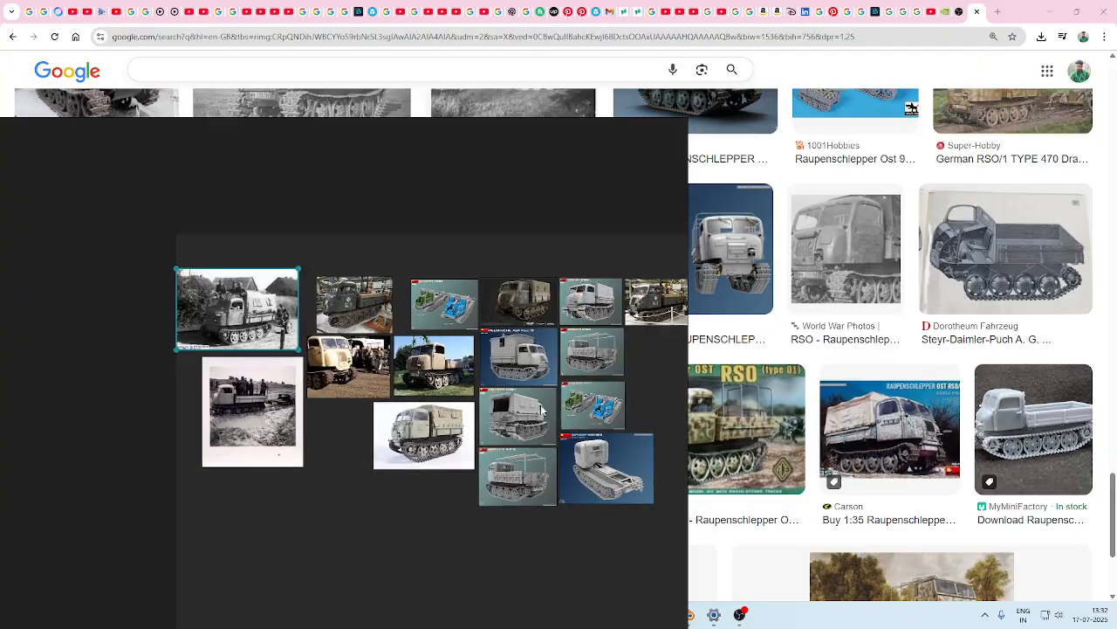
{"action": "scroll", "coordinate": [630, 384], "scroll_direction": "up", "scroll_amount": 3}
{"action": "scroll", "coordinate": [424, 403], "scroll_direction": "down", "scroll_amount": 4}
{"action": "middle_click_drag", "start_coordinate": [631, 384], "coordinate": [495, 330]}
{"action": "scroll", "coordinate": [399, 387], "scroll_direction": "up", "scroll_amount": 4}
{"action": "scroll", "coordinate": [495, 329], "scroll_direction": "up", "scroll_amount": 1}
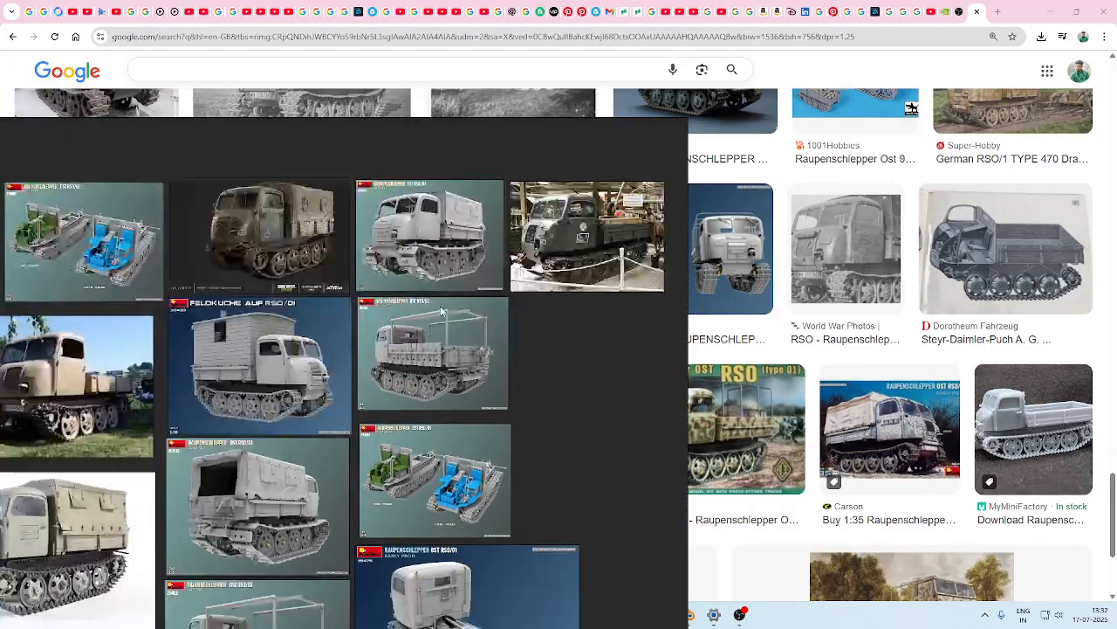
Examine the archive photos on the reference board, focusing on the covered-bed RSO carrying soldiers
{"action": "middle_click_drag", "start_coordinate": [410, 317], "coordinate": [530, 301]}
{"action": "middle_click_drag", "start_coordinate": [131, 383], "coordinate": [456, 395]}
{"action": "middle_click_drag", "start_coordinate": [288, 408], "coordinate": [482, 368]}
{"action": "scroll", "coordinate": [480, 367], "scroll_direction": "up", "scroll_amount": 3}
{"action": "scroll", "coordinate": [480, 367], "scroll_direction": "down", "scroll_amount": 3}
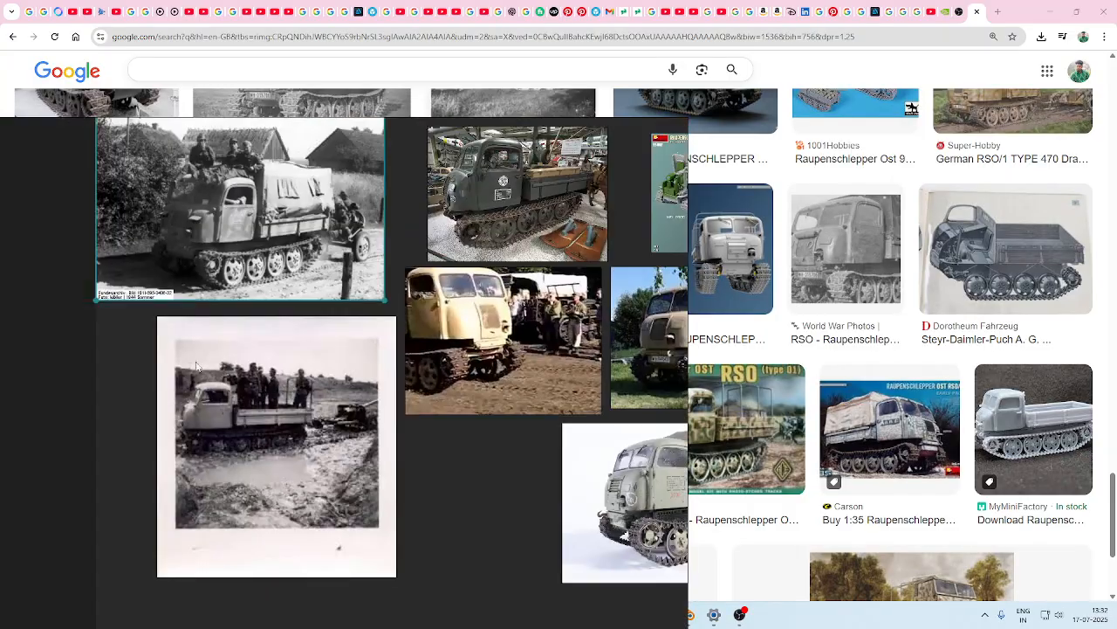
{"action": "middle_click_drag", "start_coordinate": [266, 314], "coordinate": [274, 374]}
{"action": "scroll", "coordinate": [274, 373], "scroll_direction": "up", "scroll_amount": 3}
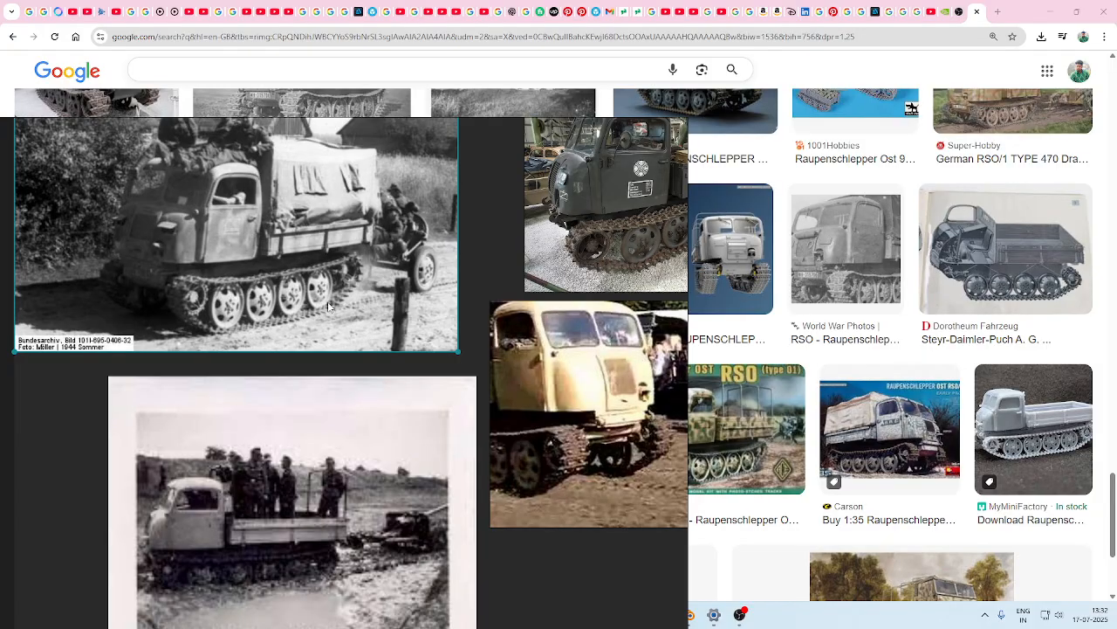
{"action": "middle_click_drag", "start_coordinate": [329, 307], "coordinate": [350, 378]}
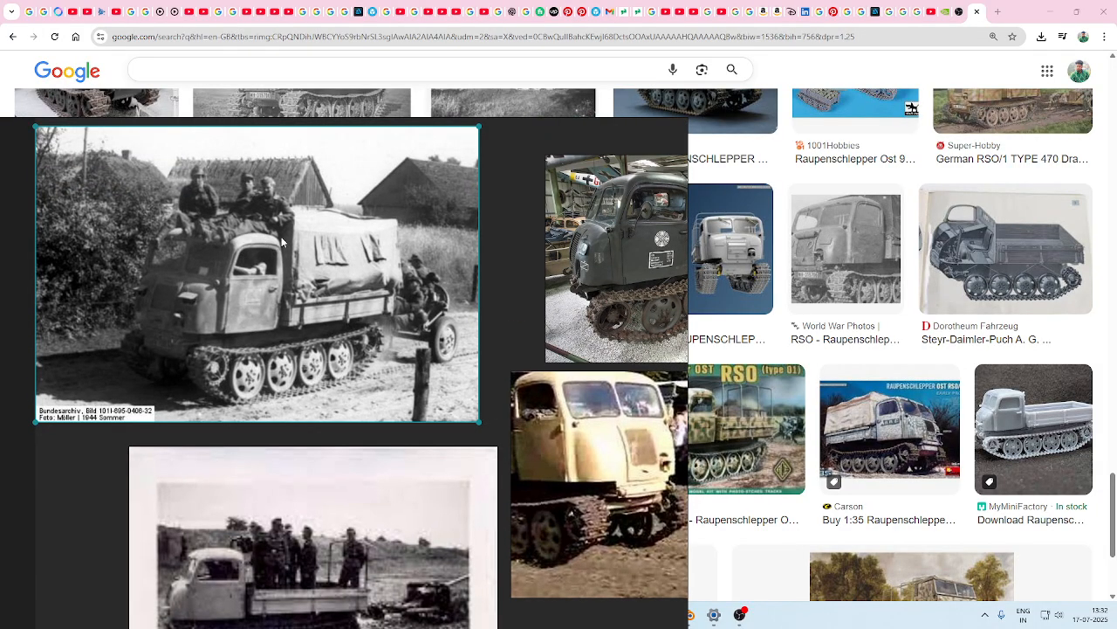
{"action": "right_click_drag", "start_coordinate": [394, 318], "coordinate": [366, 340]}
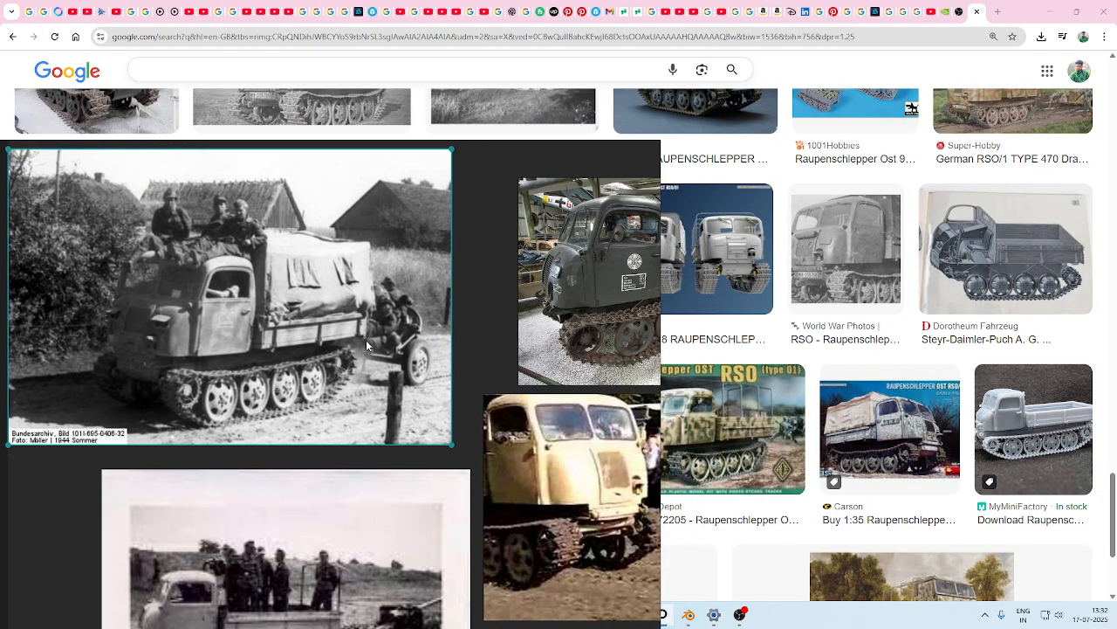
Review the whole reference board and examine the MiniArt rear view of the covered RSO up close
{"action": "right_click_drag", "start_coordinate": [328, 414], "coordinate": [350, 331]}
{"action": "scroll", "coordinate": [391, 353], "scroll_direction": "down", "scroll_amount": 3}
{"action": "middle_click_drag", "start_coordinate": [559, 350], "coordinate": [214, 407]}
{"action": "middle_click_drag", "start_coordinate": [482, 364], "coordinate": [232, 324]}
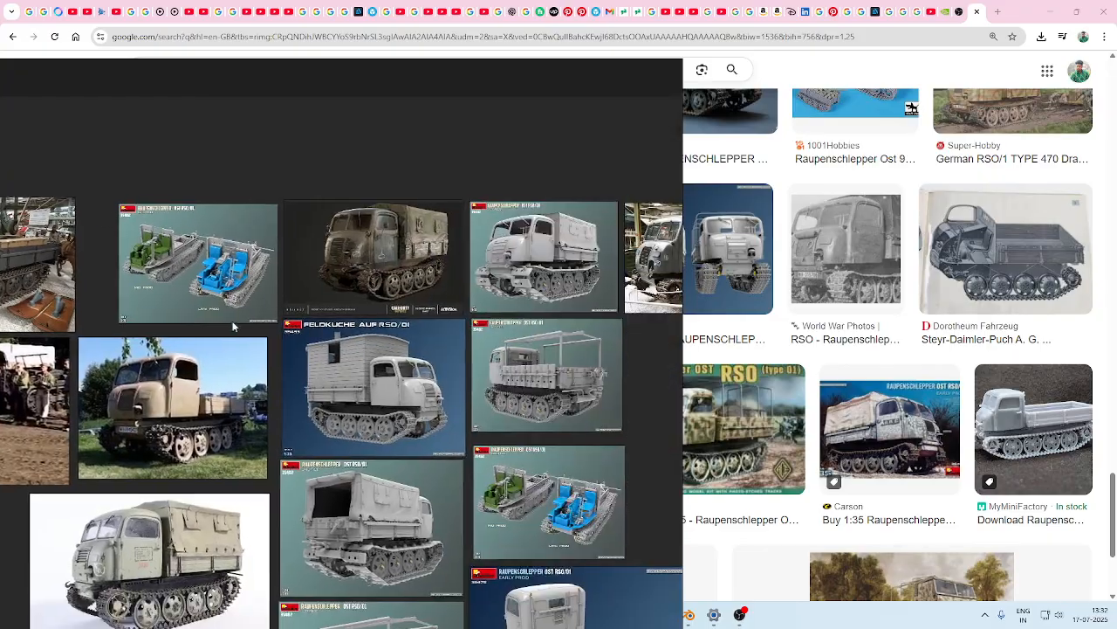
{"action": "middle_click_drag", "start_coordinate": [340, 415], "coordinate": [331, 332]}
{"action": "right_click_drag", "start_coordinate": [414, 310], "coordinate": [393, 317]}
{"action": "scroll", "coordinate": [430, 375], "scroll_direction": "down", "scroll_amount": 4}
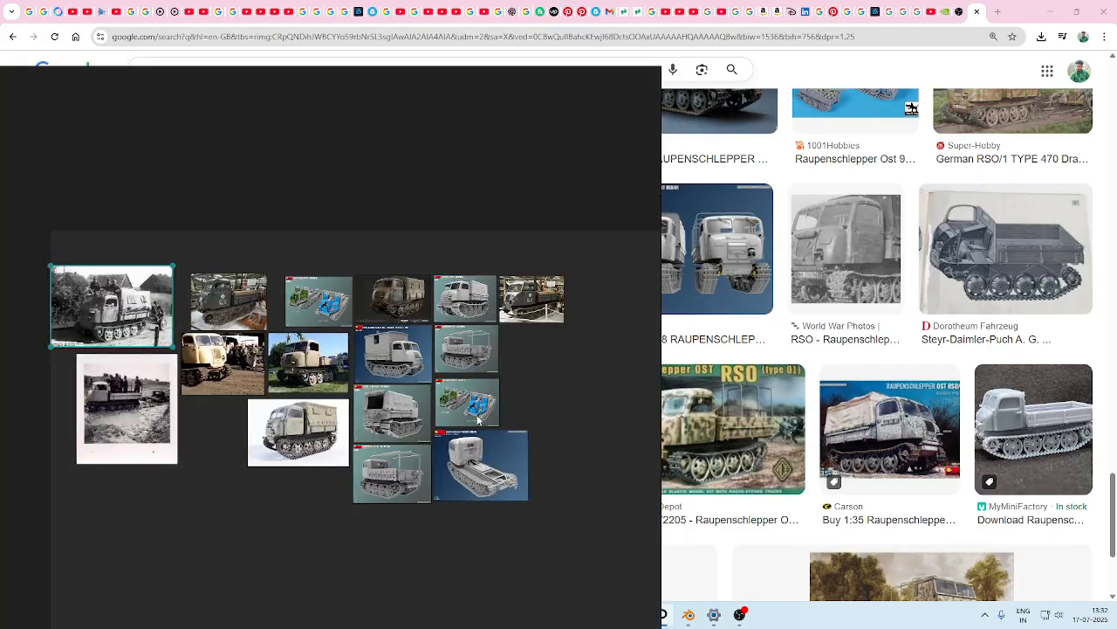
{"action": "middle_click_drag", "start_coordinate": [418, 428], "coordinate": [340, 433]}
{"action": "scroll", "coordinate": [341, 433], "scroll_direction": "up", "scroll_amount": 5}
{"action": "scroll", "coordinate": [340, 433], "scroll_direction": "up", "scroll_amount": 4}
{"action": "scroll", "coordinate": [368, 403], "scroll_direction": "down", "scroll_amount": 3}
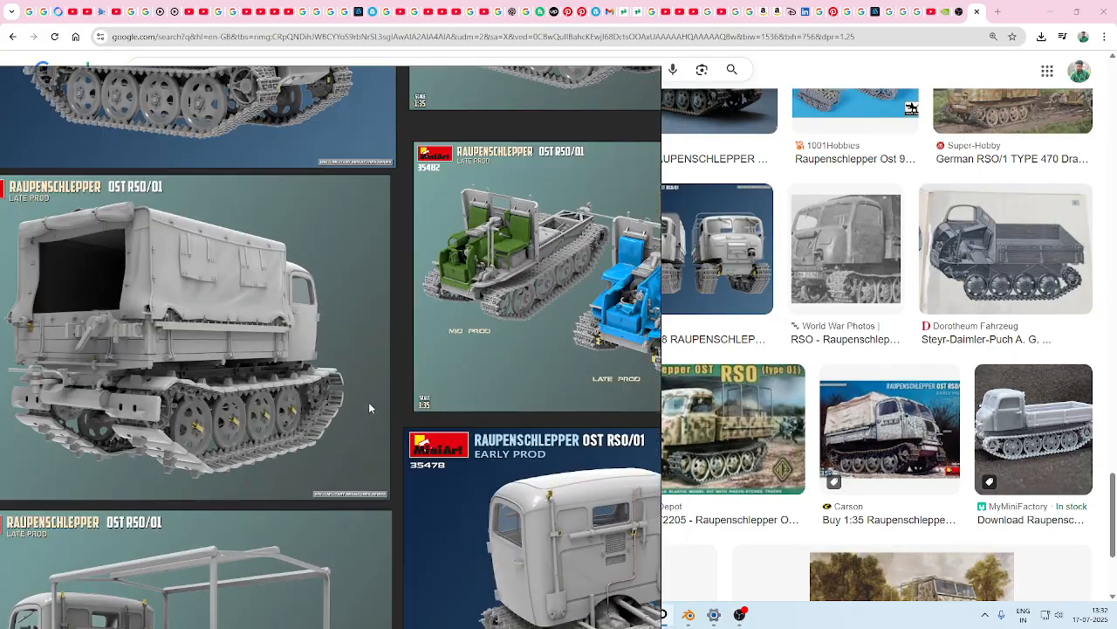
{"action": "scroll", "coordinate": [412, 387], "scroll_direction": "down", "scroll_amount": 2}
{"action": "right_click_drag", "start_coordinate": [475, 409], "coordinate": [371, 411]}
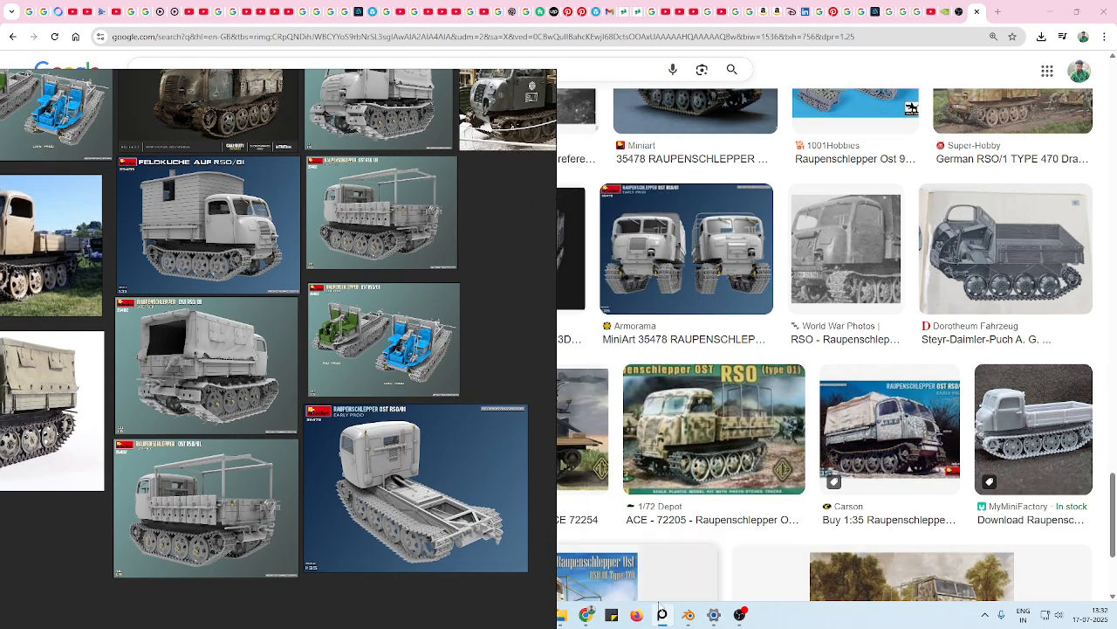
{"action": "left_click", "coordinate": [741, 615]}
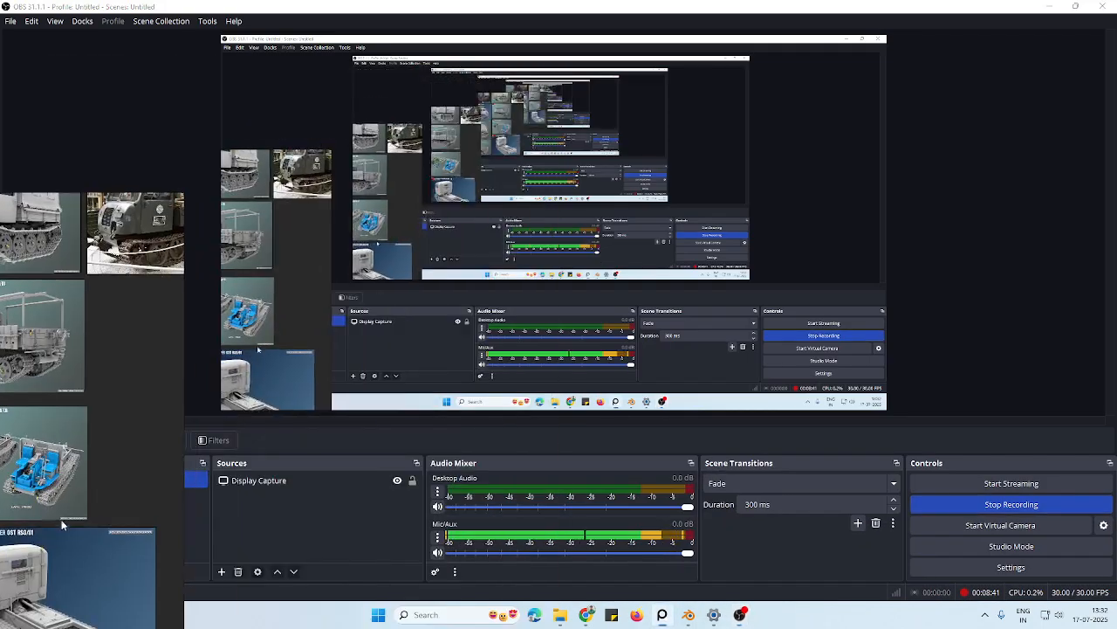
{"action": "left_click", "coordinate": [1003, 507]}
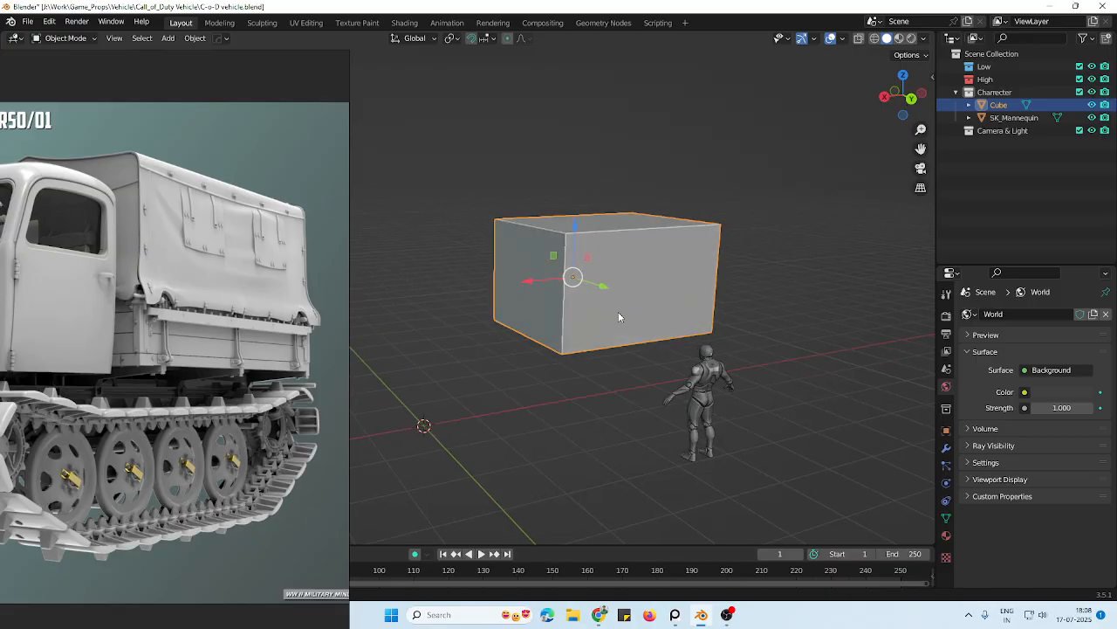
In Blender, move the vertices at the cube's negative-X end along the X axis to adjust the body block's length
{"action": "middle_click_drag", "start_coordinate": [618, 314], "coordinate": [629, 284]}
{"action": "key", "text": "Tab"}
{"action": "key", "text": "alt+z"}
{"action": "left_click_drag", "start_coordinate": [755, 178], "coordinate": [561, 428]}
{"action": "key", "text": "alt+z"}
{"action": "key", "text": "g"}
{"action": "key", "text": "x"}
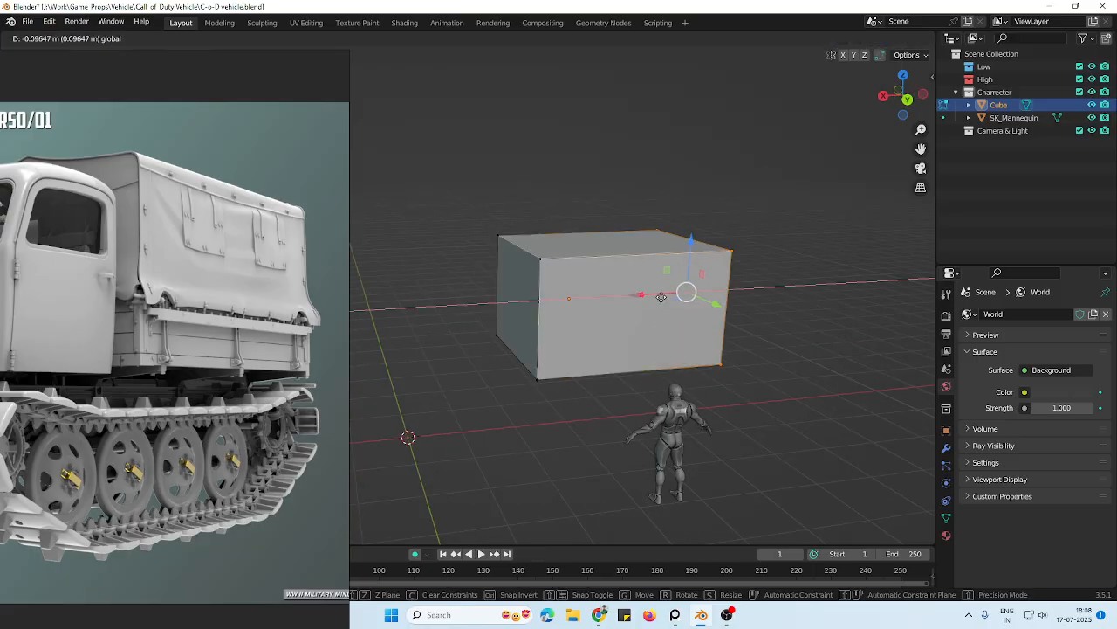
{"action": "left_click_drag", "start_coordinate": [668, 295], "coordinate": [661, 295]}
{"action": "middle_click_drag", "start_coordinate": [676, 302], "coordinate": [659, 304]}
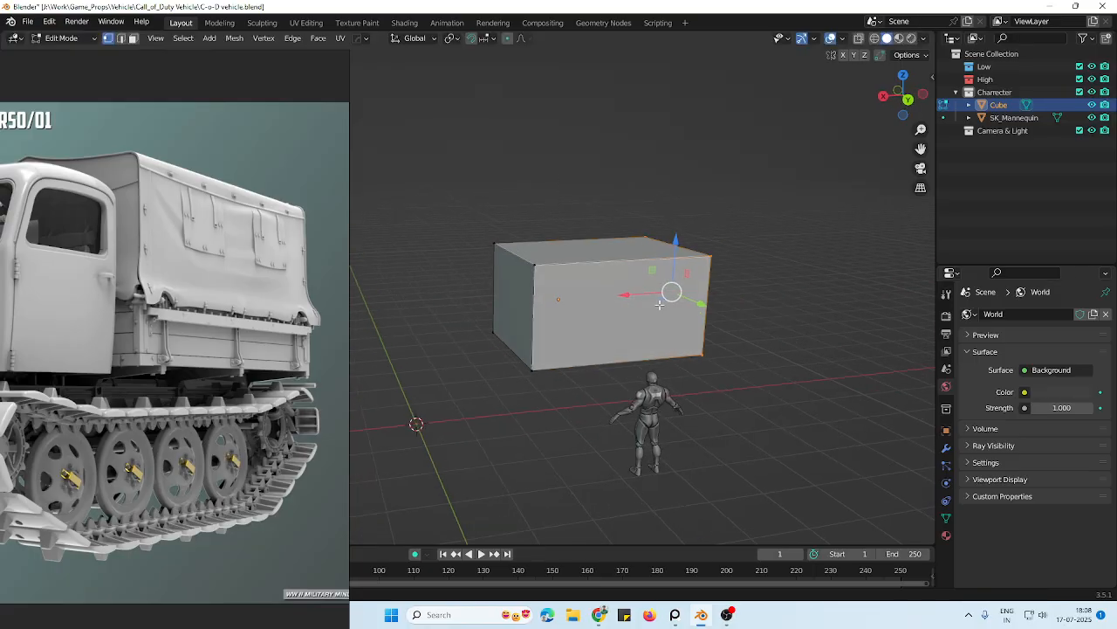
{"action": "key", "text": "Tab"}
Raise the cube's top vertices slightly along Z to make the body block taller
{"action": "middle_click_drag", "start_coordinate": [611, 341], "coordinate": [649, 364]}
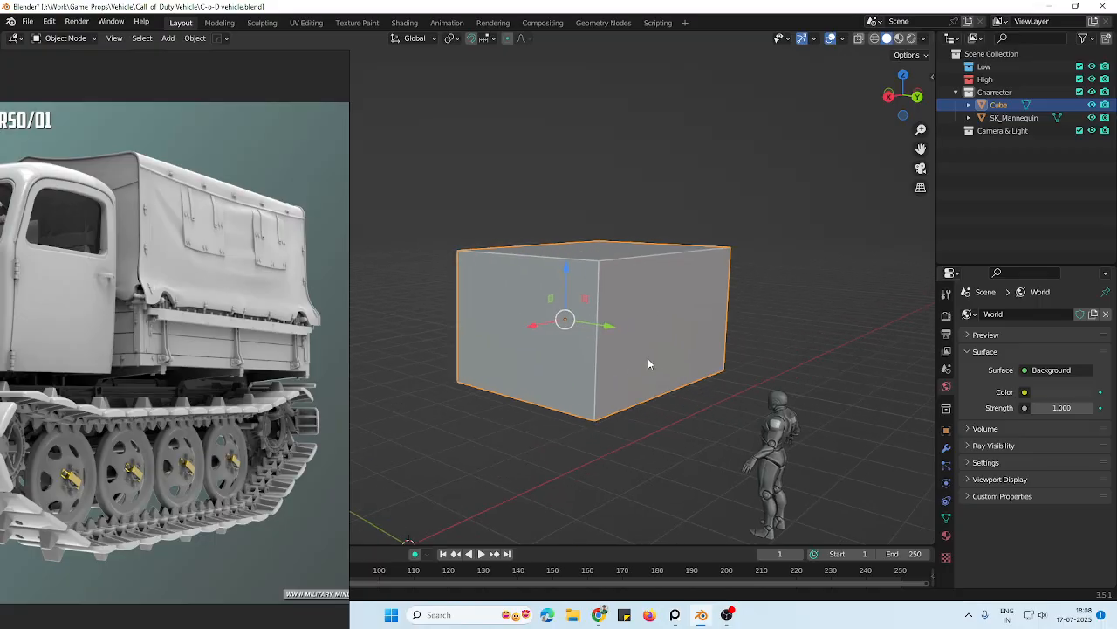
{"action": "mouse_move", "coordinate": [646, 315]}
{"action": "middle_mouse_down"}
{"action": "mouse_move", "coordinate": [659, 344]}
{"action": "mouse_move", "coordinate": [645, 335]}
{"action": "middle_mouse_up"}
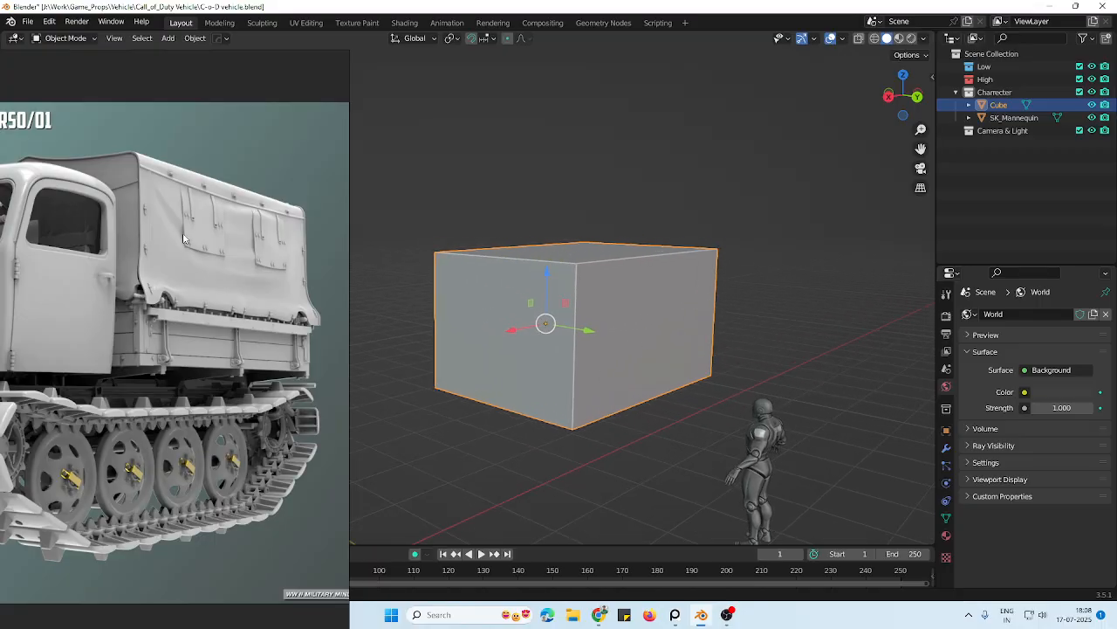
{"action": "middle_click_drag", "start_coordinate": [568, 324], "coordinate": [651, 278]}
{"action": "scroll", "coordinate": [296, 306], "scroll_direction": "down", "scroll_amount": 2}
{"action": "key", "text": "Tab"}
{"action": "left_click_drag", "start_coordinate": [784, 192], "coordinate": [399, 295]}
{"action": "left_click_drag", "start_coordinate": [597, 220], "coordinate": [597, 203]}
{"action": "key", "text": "Tab"}
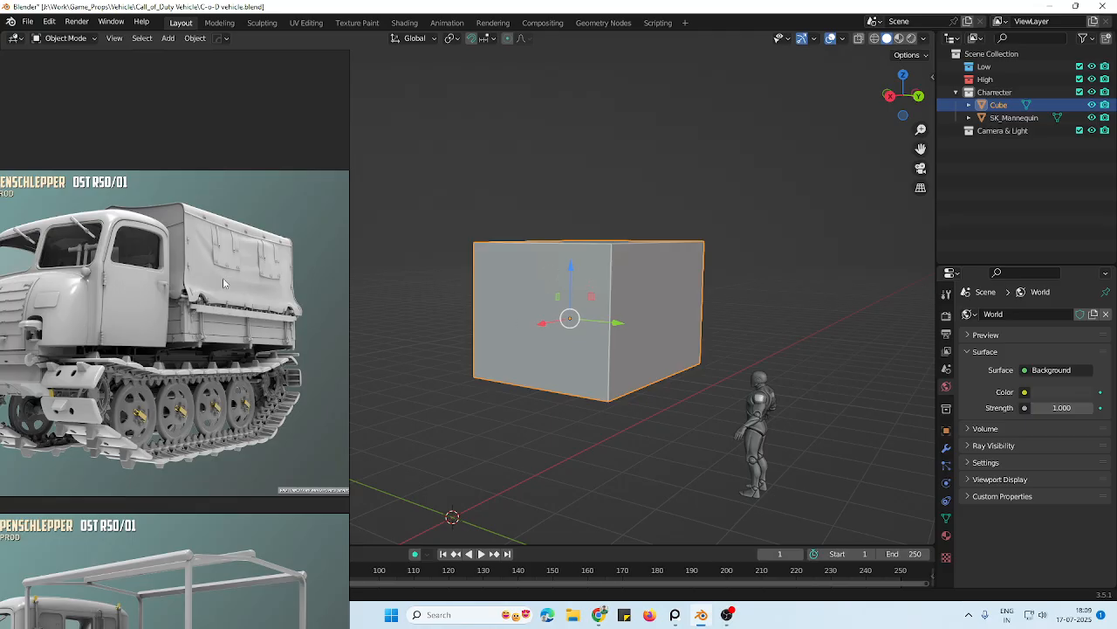
Move the SK_Mannequin scale figure along the X axis, farther out past the end of the body block
{"action": "middle_click_drag", "start_coordinate": [119, 321], "coordinate": [214, 323]}
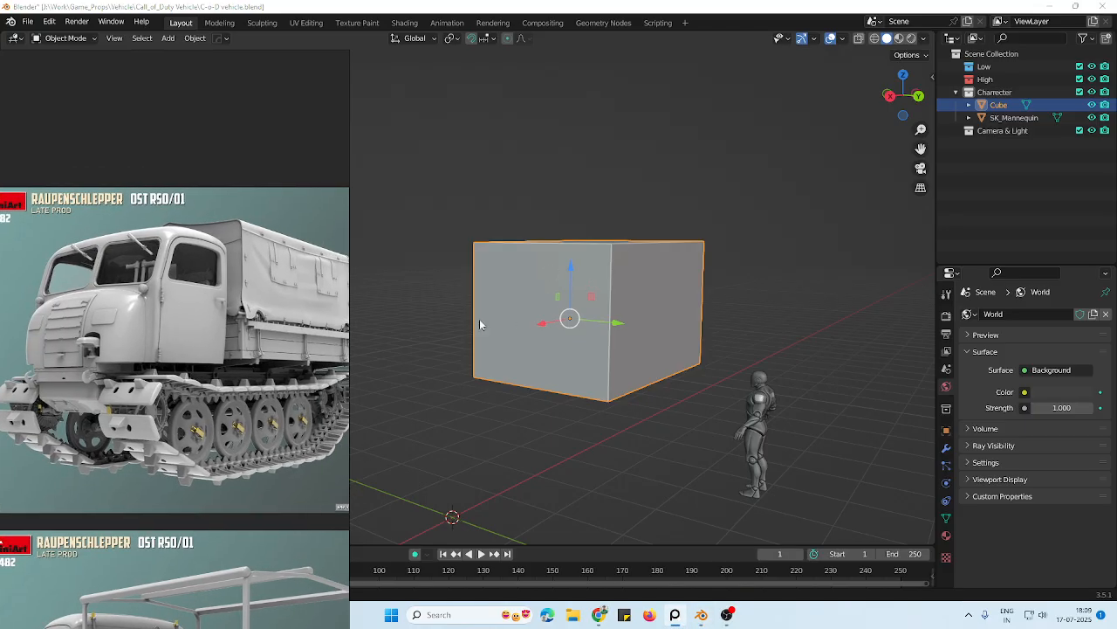
{"action": "middle_click_drag", "start_coordinate": [574, 341], "coordinate": [713, 444]}
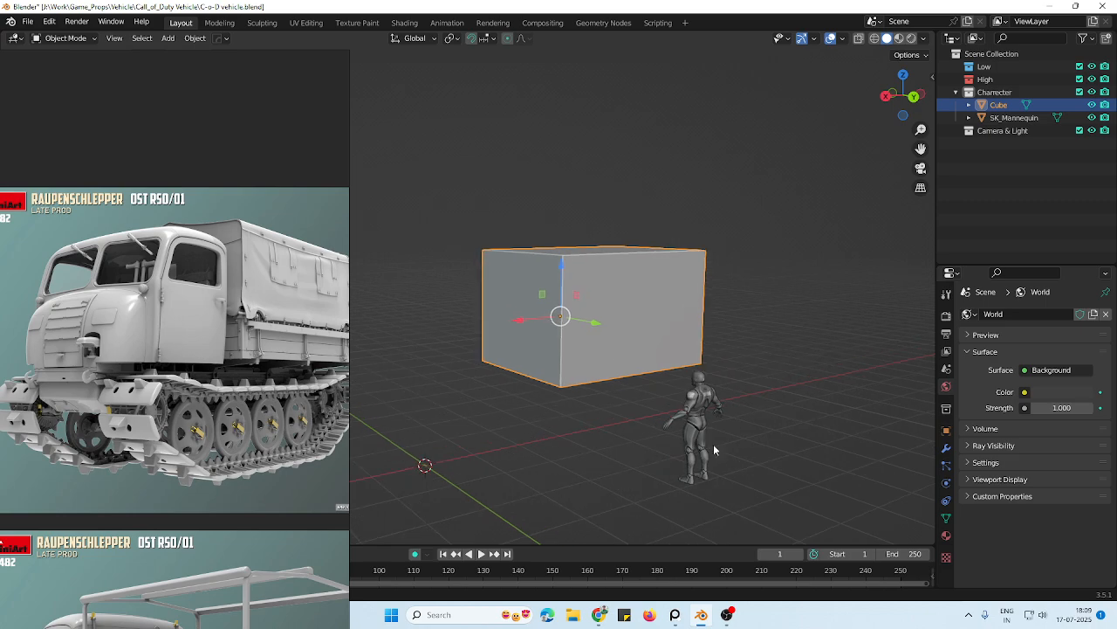
{"action": "left_click", "coordinate": [709, 450]}
{"action": "left_click_drag", "start_coordinate": [655, 494], "coordinate": [747, 477]}
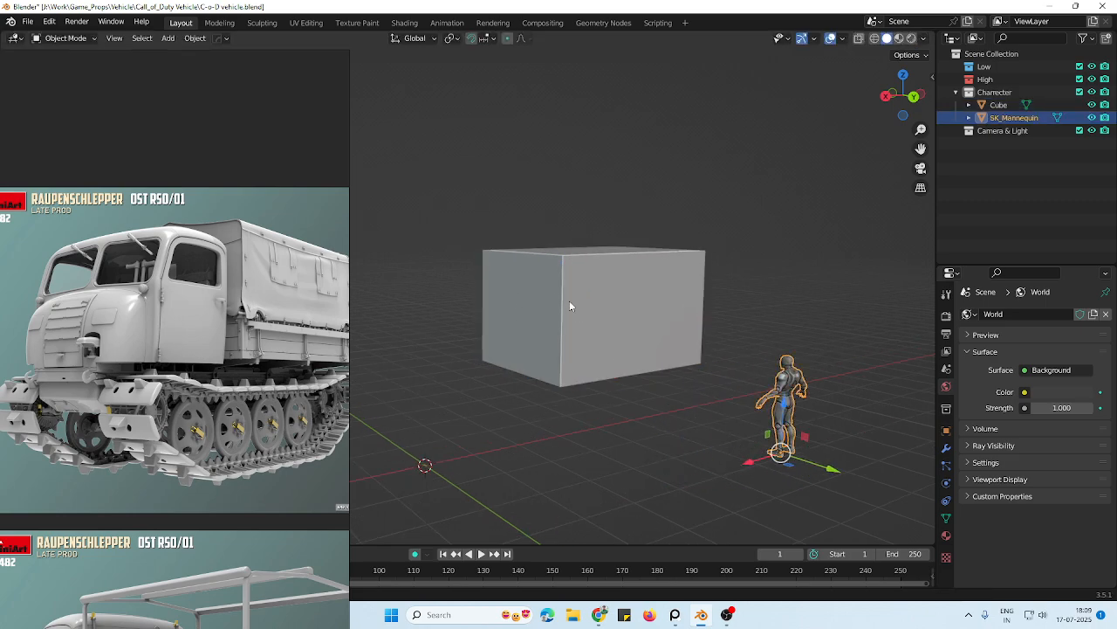
Duplicate the body block in place and lower the copy along Z so it extends below the original
{"action": "left_click", "coordinate": [569, 300]}
{"action": "middle_click_drag", "start_coordinate": [304, 349], "coordinate": [238, 356]}
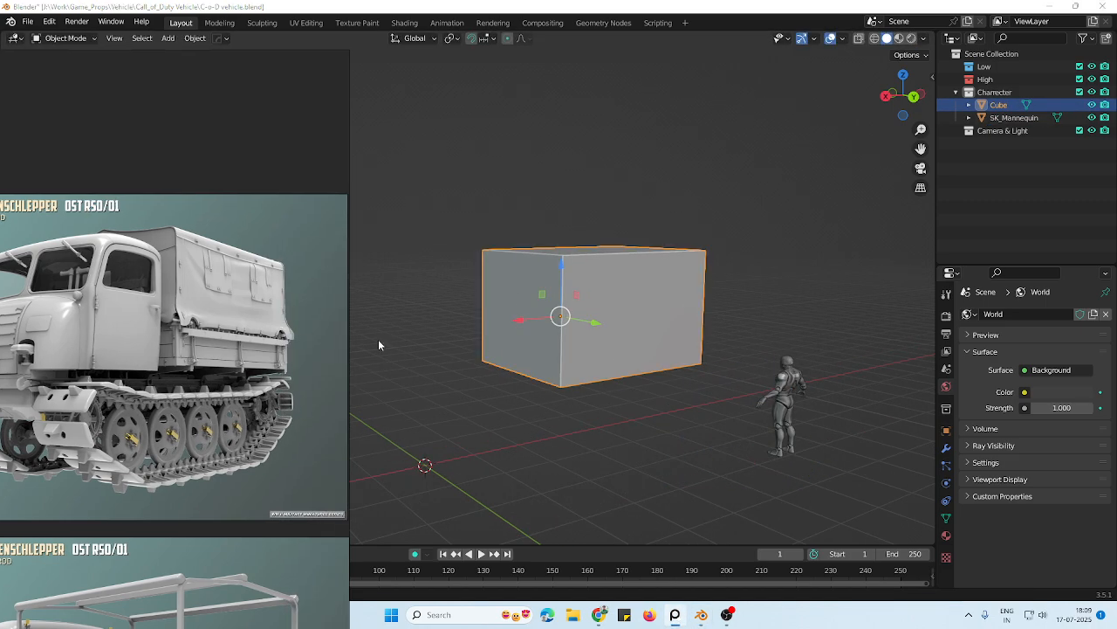
{"action": "middle_click_drag", "start_coordinate": [596, 319], "coordinate": [613, 300]}
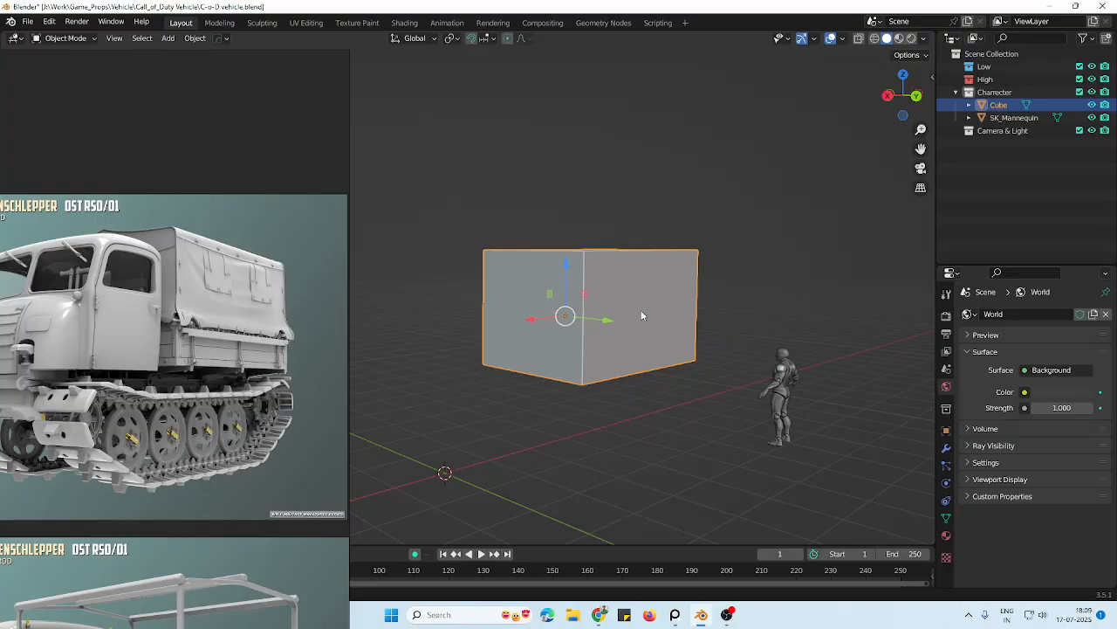
{"action": "key", "text": "shift+d"}
{"action": "right_click", "coordinate": [584, 280]}
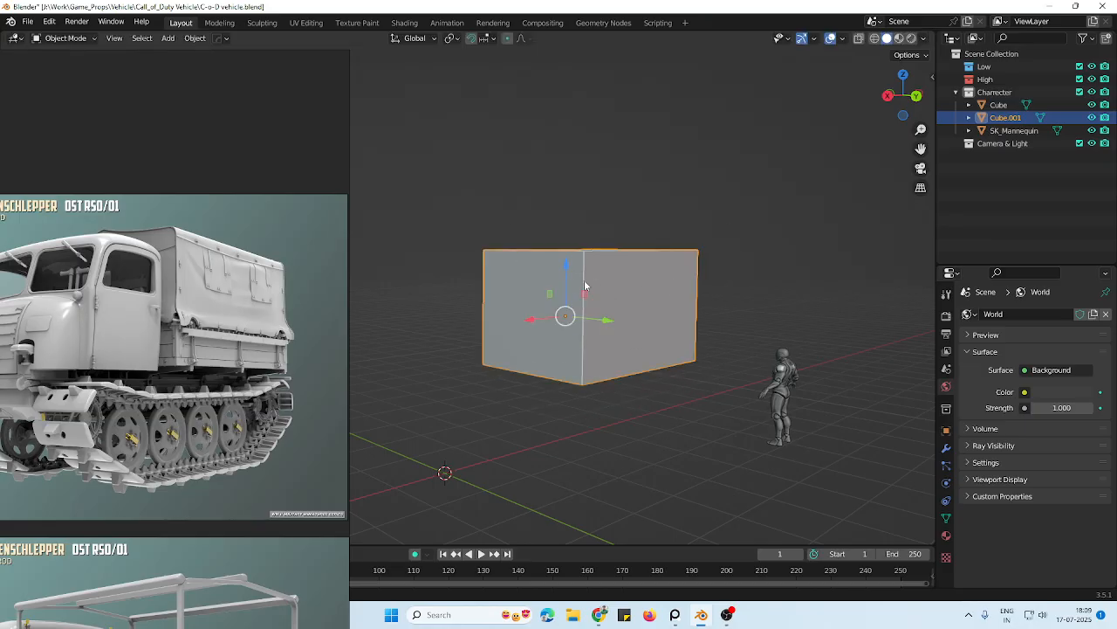
{"action": "key", "text": "g"}
{"action": "key", "text": "z"}
{"action": "left_click", "coordinate": [566, 320]}
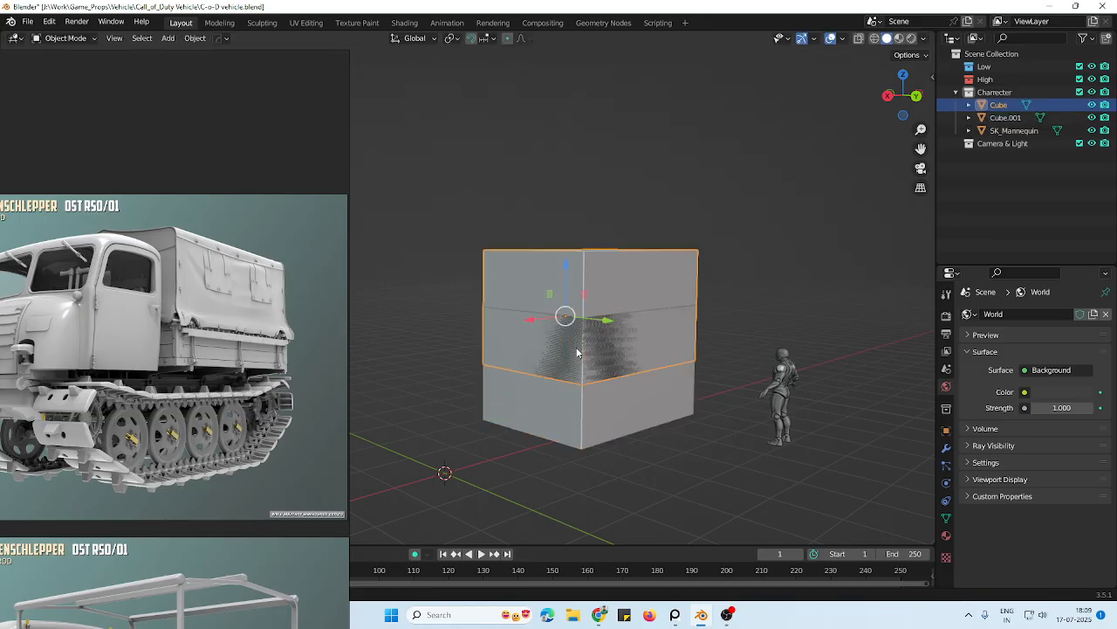
Scale the lowered copy down along Z into a flat slab at the base of the body block
{"action": "key", "text": "s"}
{"action": "key", "text": "z"}
{"action": "left_click", "coordinate": [615, 377]}
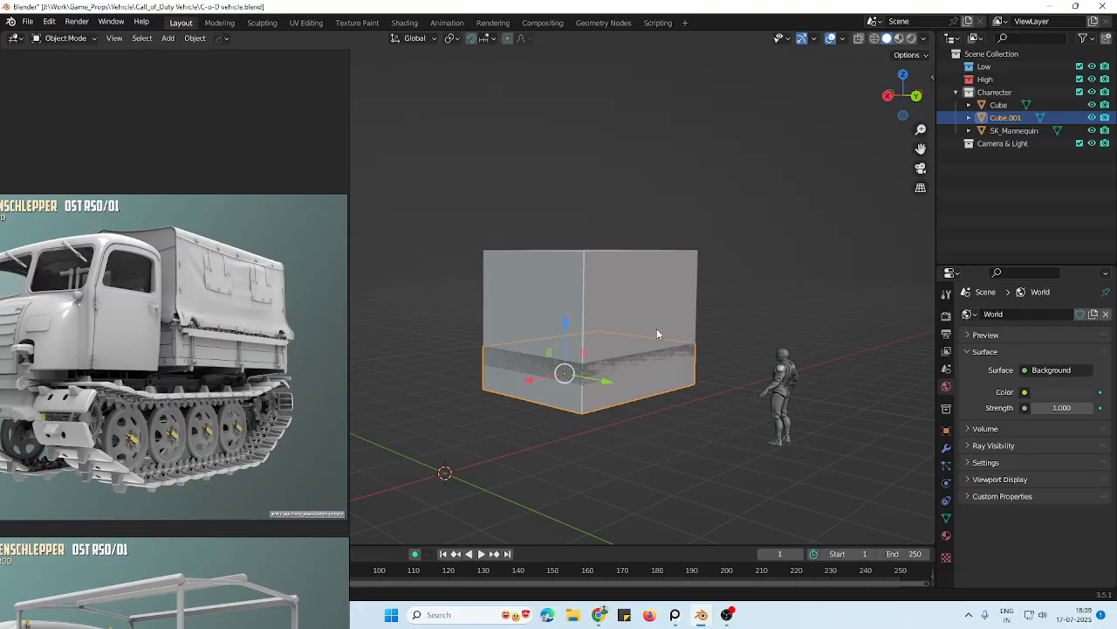
{"action": "key", "text": "z"}
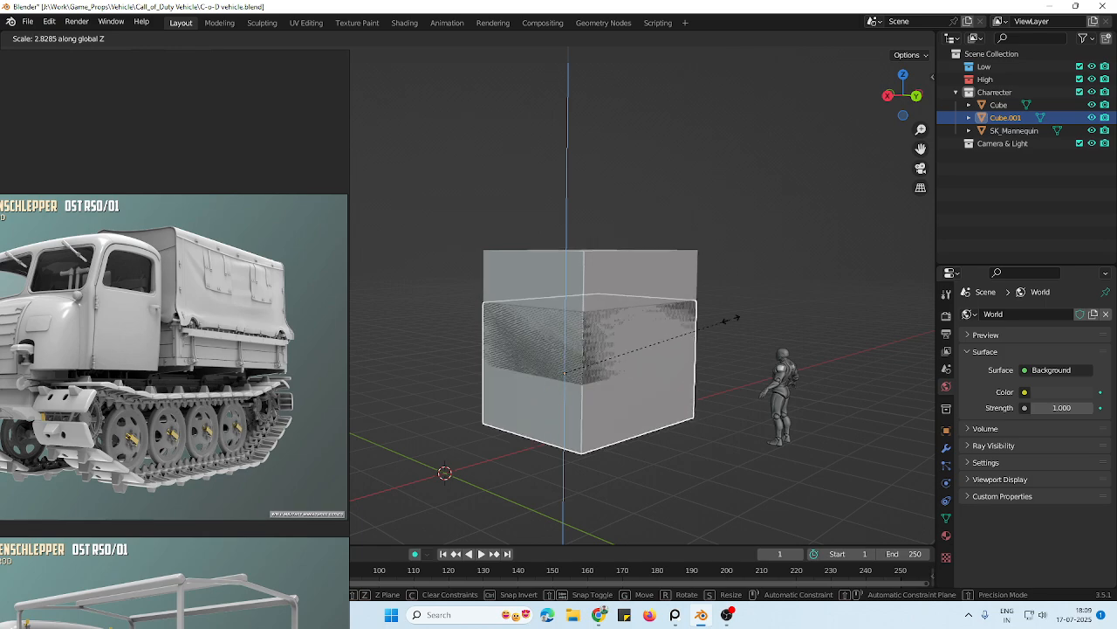
{"action": "left_click", "coordinate": [631, 367]}
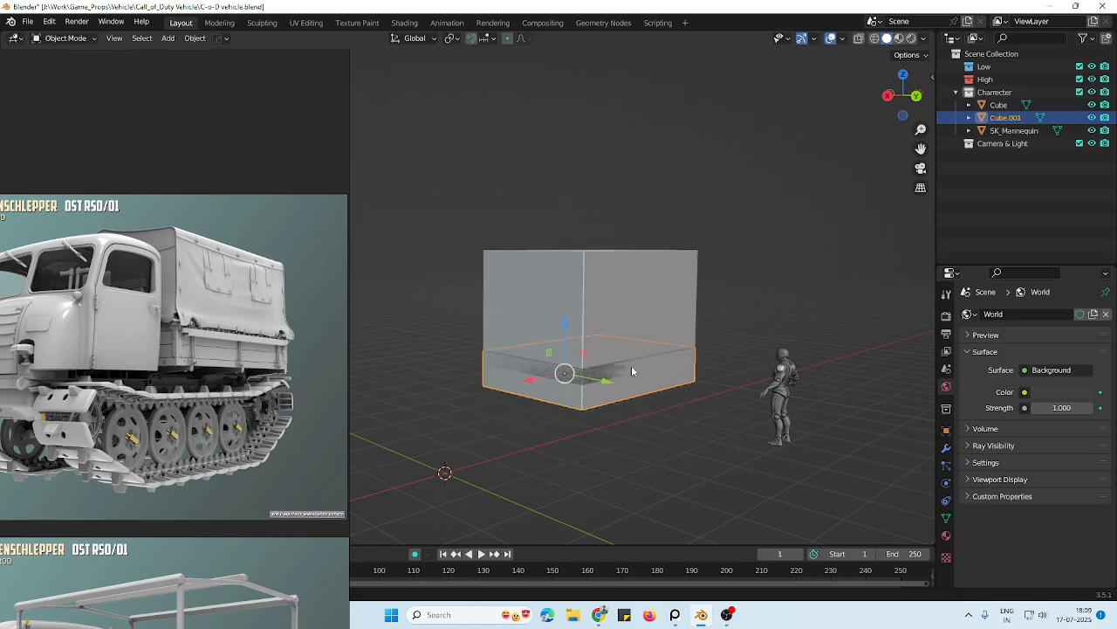
Examine the cargo bed's side boards and canvas cover in the MiniArt front three-quarter reference, comparing them with the stacked blocks
{"action": "middle_click_drag", "start_coordinate": [604, 341], "coordinate": [592, 340]}
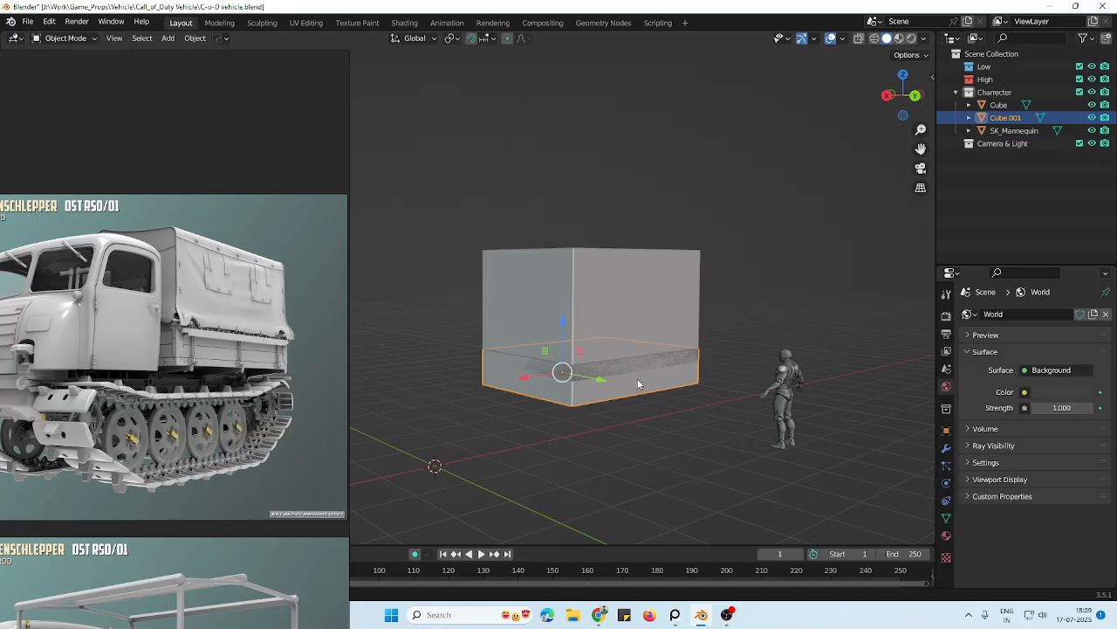
{"action": "middle_click_drag", "start_coordinate": [639, 385], "coordinate": [565, 370]}
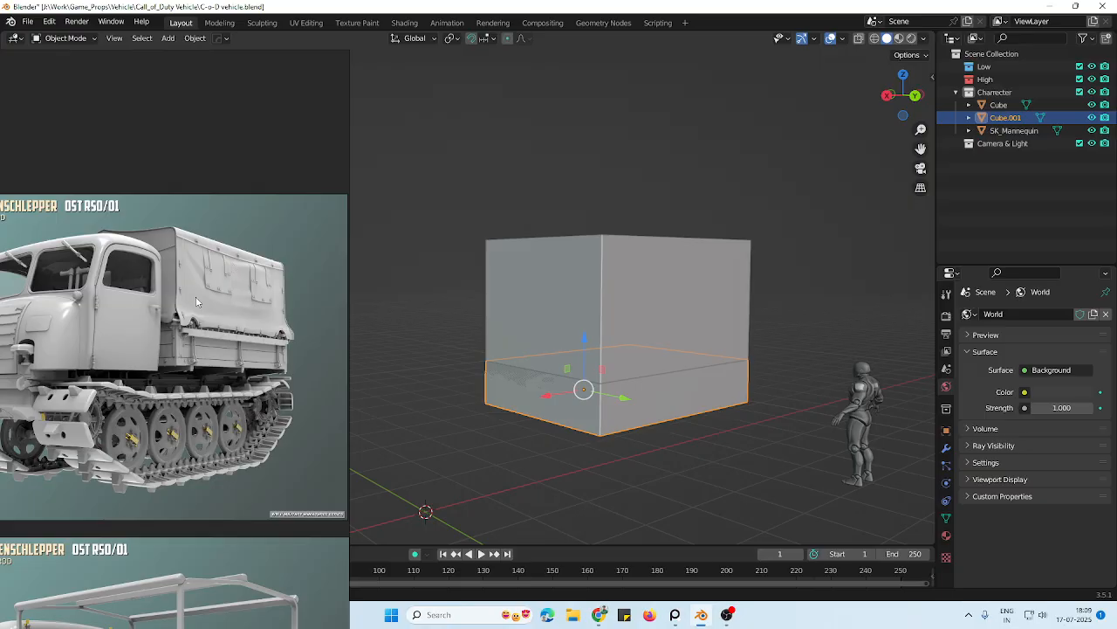
{"action": "scroll", "coordinate": [204, 290], "scroll_direction": "up", "scroll_amount": 3}
{"action": "scroll", "coordinate": [206, 289], "scroll_direction": "down", "scroll_amount": 3}
{"action": "scroll", "coordinate": [208, 289], "scroll_direction": "up", "scroll_amount": 1}
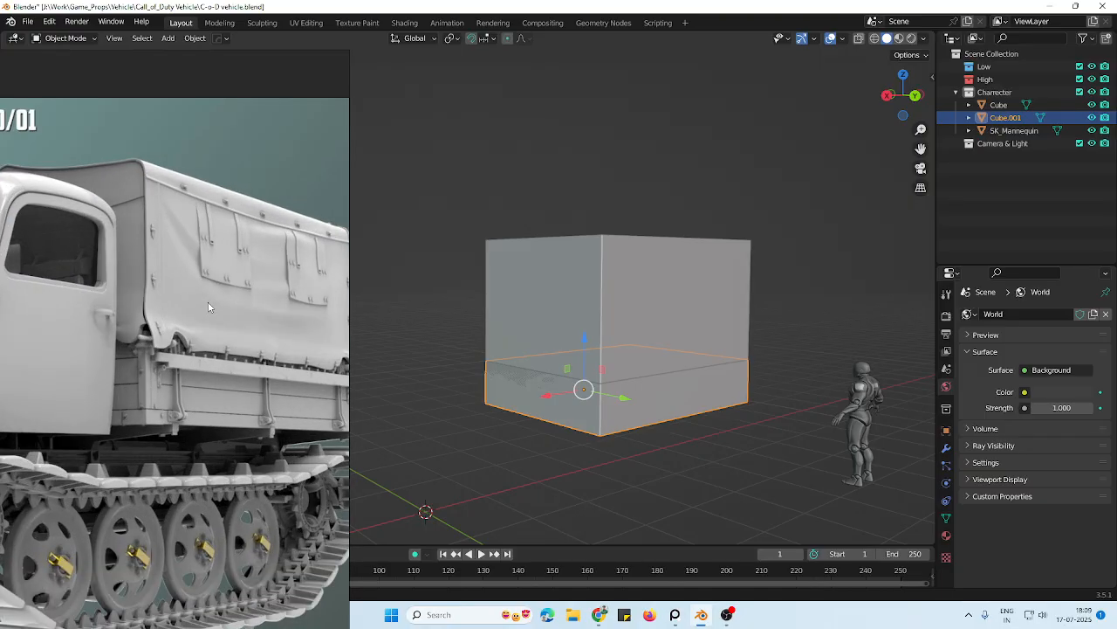
{"action": "scroll", "coordinate": [203, 296], "scroll_direction": "down", "scroll_amount": 2}
{"action": "scroll", "coordinate": [222, 345], "scroll_direction": "up", "scroll_amount": 5}
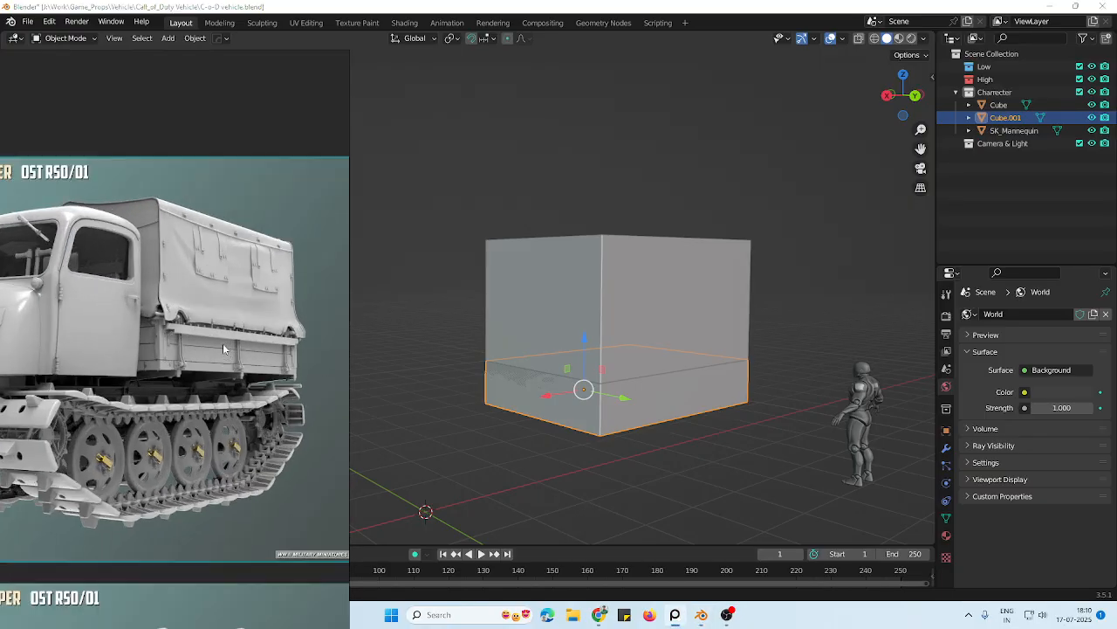
{"action": "scroll", "coordinate": [160, 349], "scroll_direction": "down", "scroll_amount": 1}
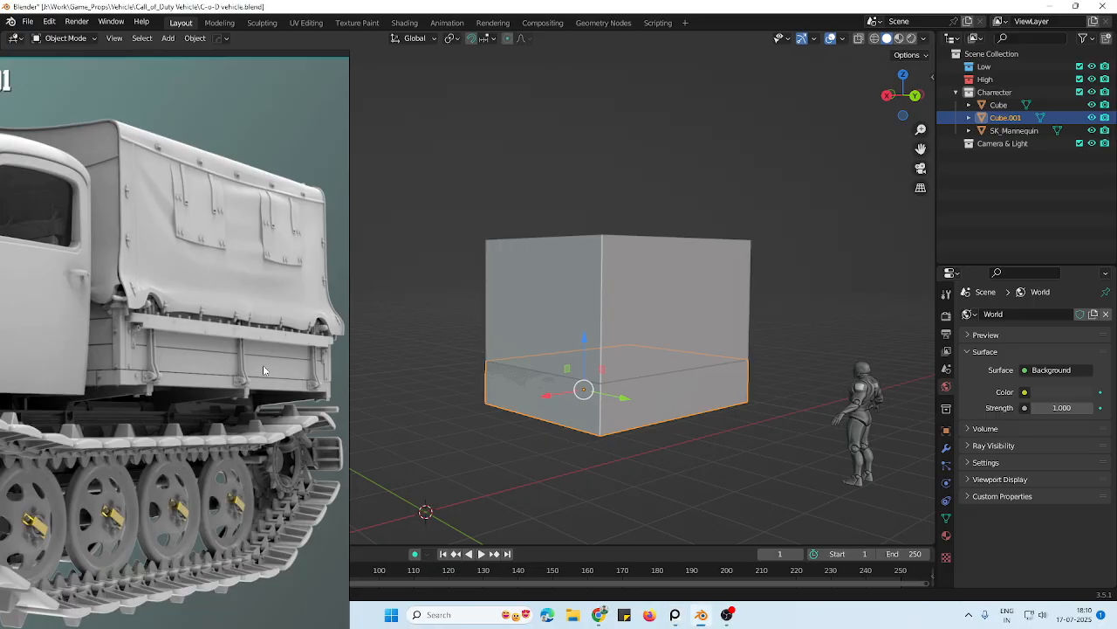
Scale the lower slab to about 0.97 in X and Y, keeping its height
{"action": "key", "text": "s"}
{"action": "key", "text": "shift+z"}
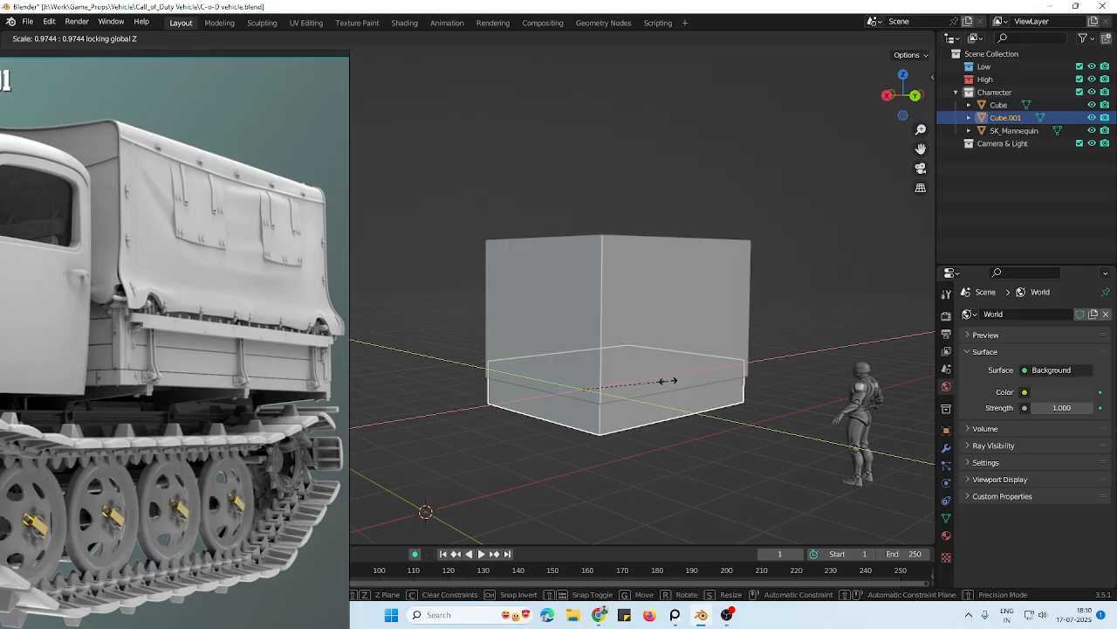
{"action": "left_click", "coordinate": [667, 380]}
{"action": "middle_click_drag", "start_coordinate": [668, 381], "coordinate": [717, 309]}
{"action": "scroll", "coordinate": [711, 357], "scroll_direction": "up", "scroll_amount": 1}
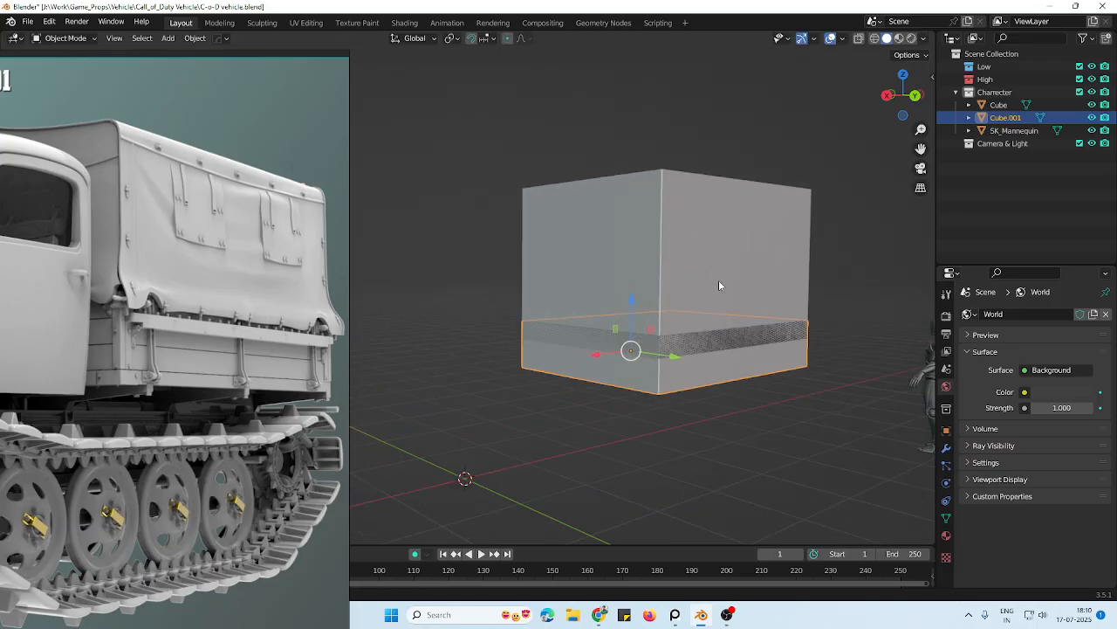
Scale the upper block to about 1.05 in X and Y so it overhangs the lower slab
{"action": "left_click", "coordinate": [719, 285]}
{"action": "key", "text": "s"}
{"action": "key", "text": "shift+z"}
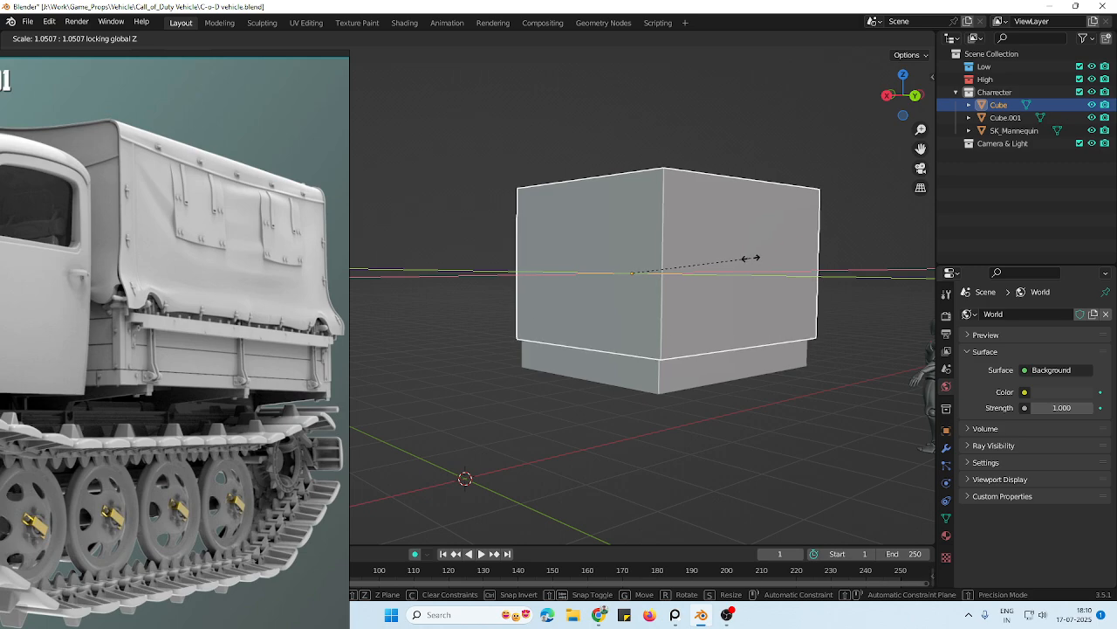
{"action": "left_click", "coordinate": [750, 258]}
{"action": "mouse_move", "coordinate": [716, 262]}
{"action": "middle_mouse_down"}
{"action": "mouse_move", "coordinate": [680, 276]}
{"action": "mouse_move", "coordinate": [720, 279]}
{"action": "mouse_move", "coordinate": [709, 348]}
{"action": "mouse_move", "coordinate": [708, 309]}
{"action": "mouse_move", "coordinate": [684, 302]}
{"action": "mouse_move", "coordinate": [710, 277]}
{"action": "middle_mouse_up"}
{"action": "key", "text": "s"}
{"action": "key", "text": "shift+x"}
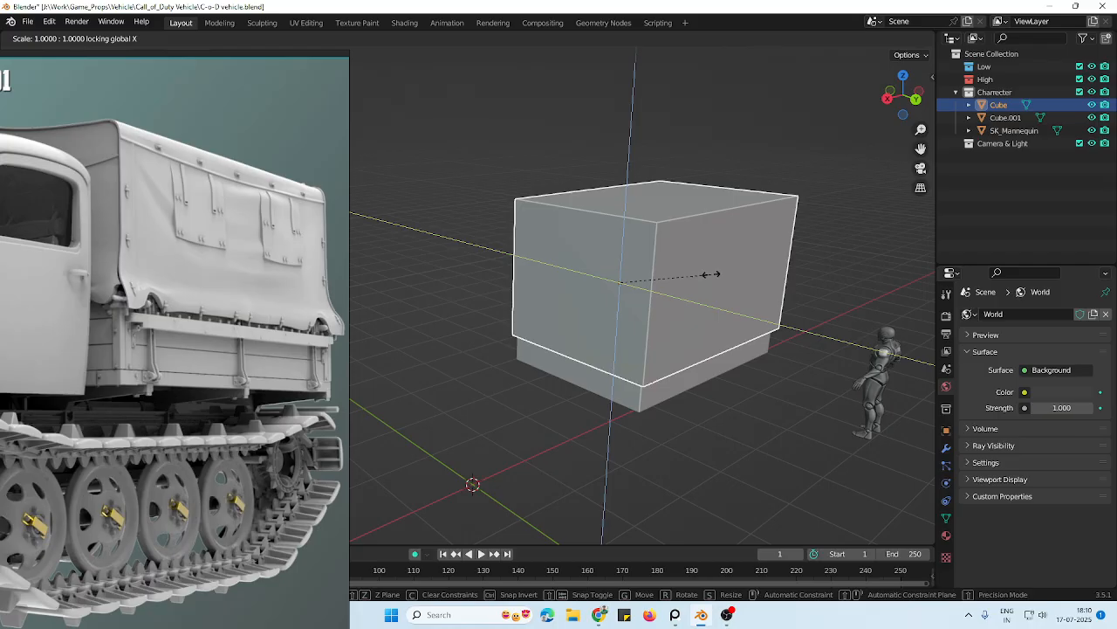
{"action": "key", "text": "Escape"}
Enlarge the upper block by a further factor of about 1.01 in X and Y, with Z locked
{"action": "key", "text": "s"}
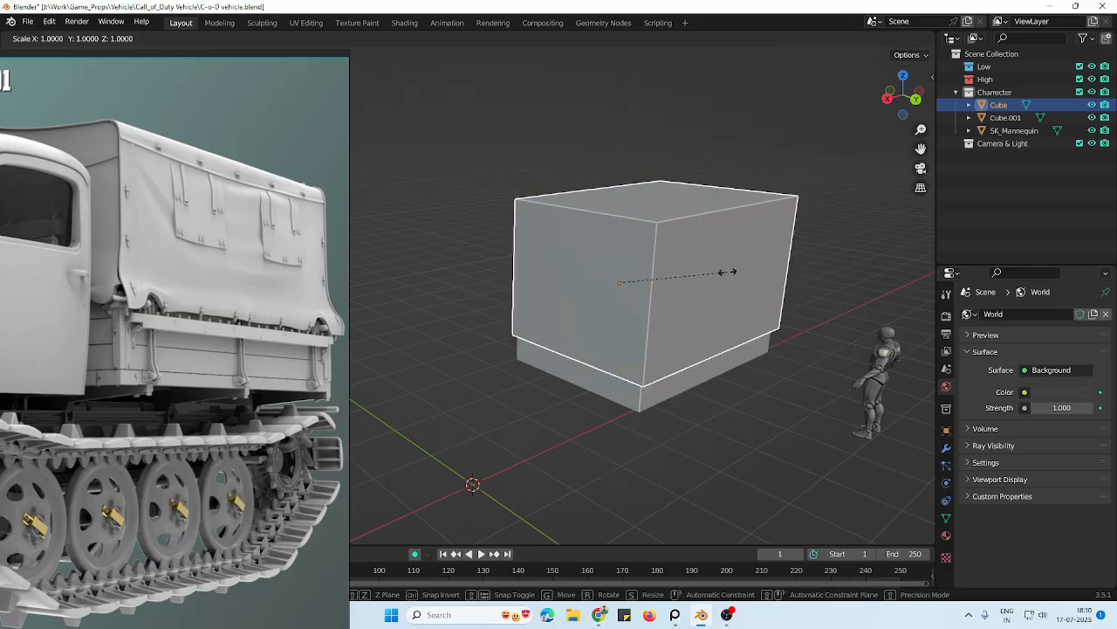
{"action": "key", "text": "shift+z"}
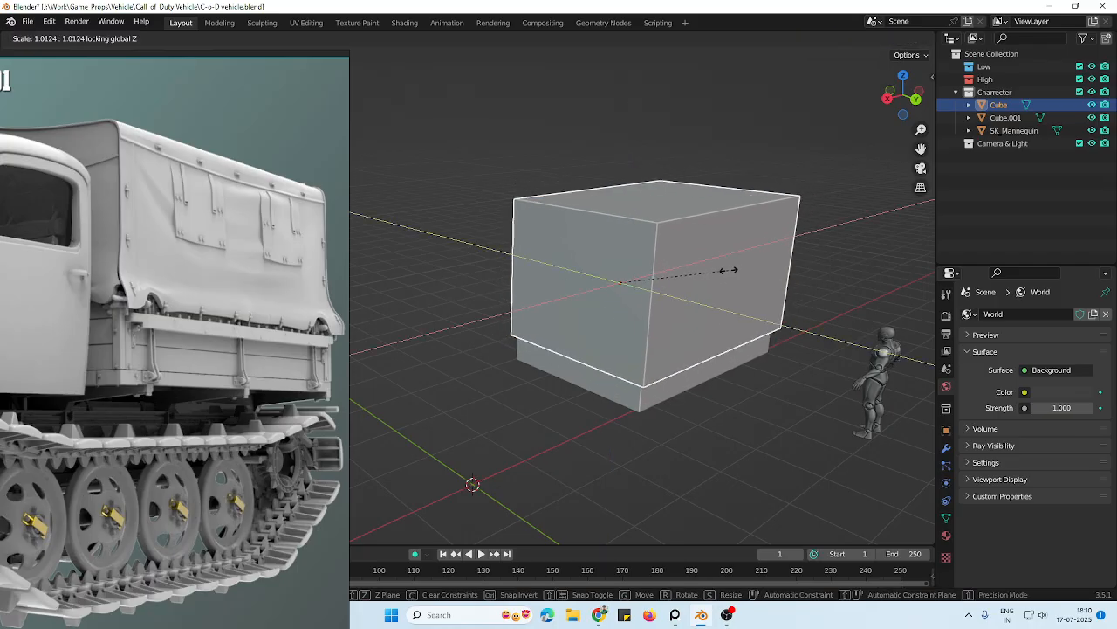
{"action": "left_click", "coordinate": [728, 270]}
{"action": "scroll", "coordinate": [715, 283], "scroll_direction": "down", "scroll_amount": 2}
{"action": "middle_click_drag", "start_coordinate": [715, 283], "coordinate": [727, 286], "text": "shift"}
{"action": "left_click", "coordinate": [808, 295]}
Duplicate the upper cargo block and move the copy along positive X as the start of the cab
{"action": "scroll", "coordinate": [806, 298], "scroll_direction": "up", "scroll_amount": 2}
{"action": "scroll", "coordinate": [261, 271], "scroll_direction": "down", "scroll_amount": 5}
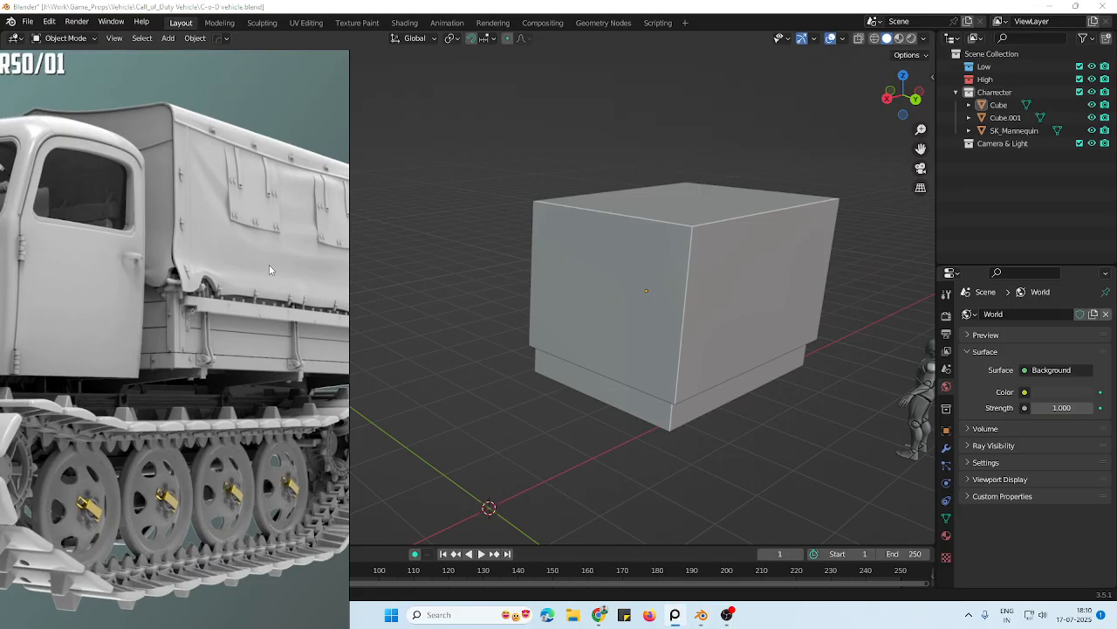
{"action": "scroll", "coordinate": [260, 264], "scroll_direction": "up", "scroll_amount": 1}
{"action": "middle_click_drag", "start_coordinate": [664, 293], "coordinate": [711, 286]}
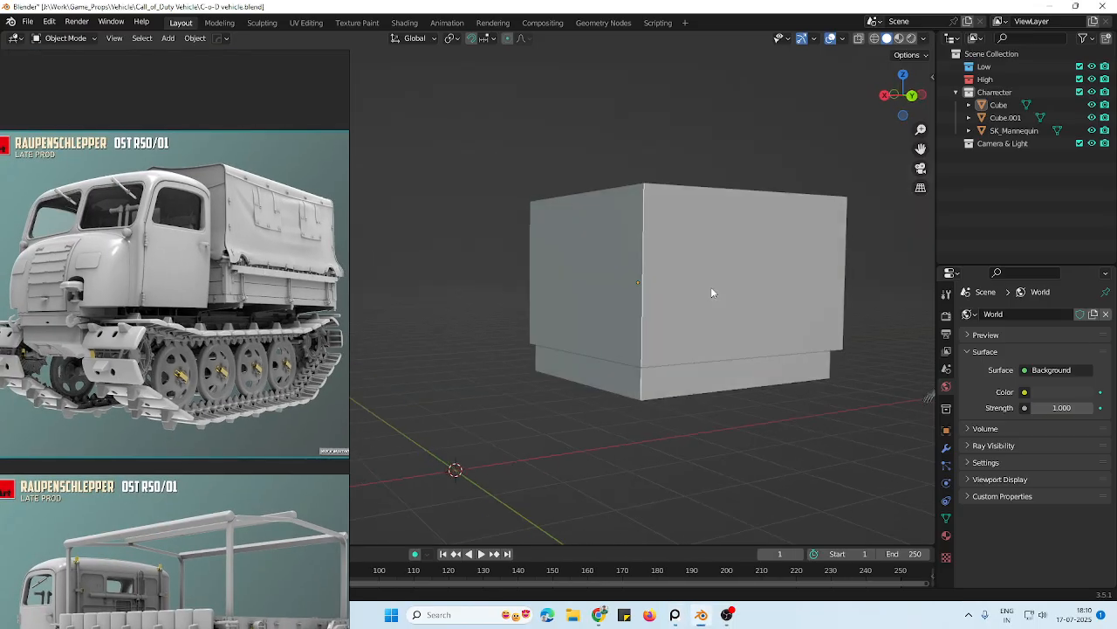
{"action": "left_click", "coordinate": [653, 298]}
{"action": "middle_click_drag", "start_coordinate": [539, 389], "coordinate": [158, 259]}
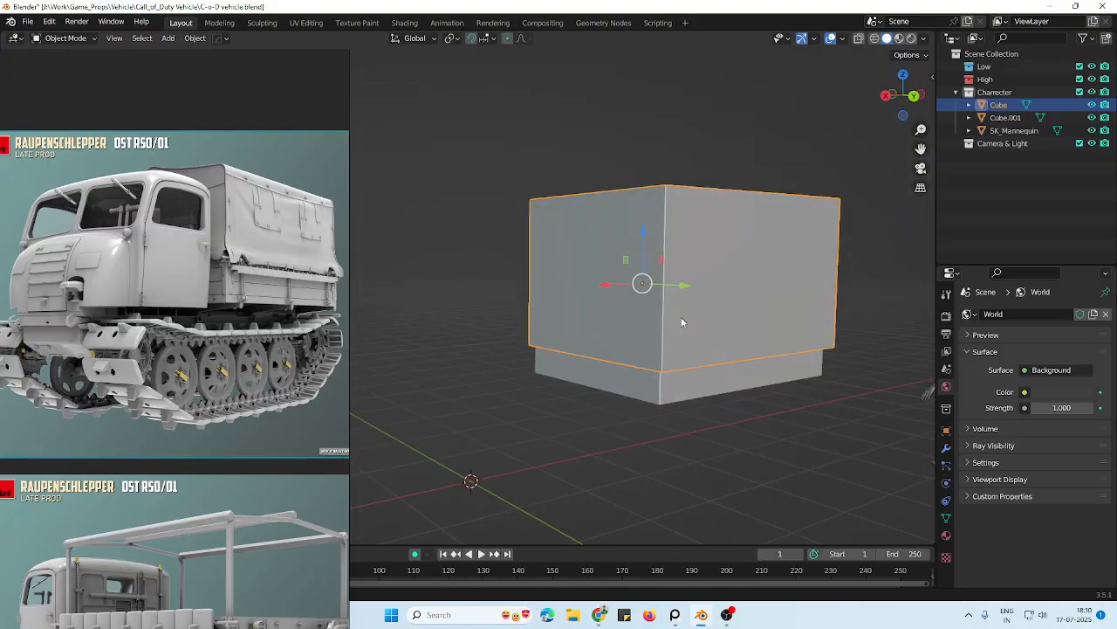
{"action": "key", "text": "shift+d"}
{"action": "right_click", "coordinate": [721, 305]}
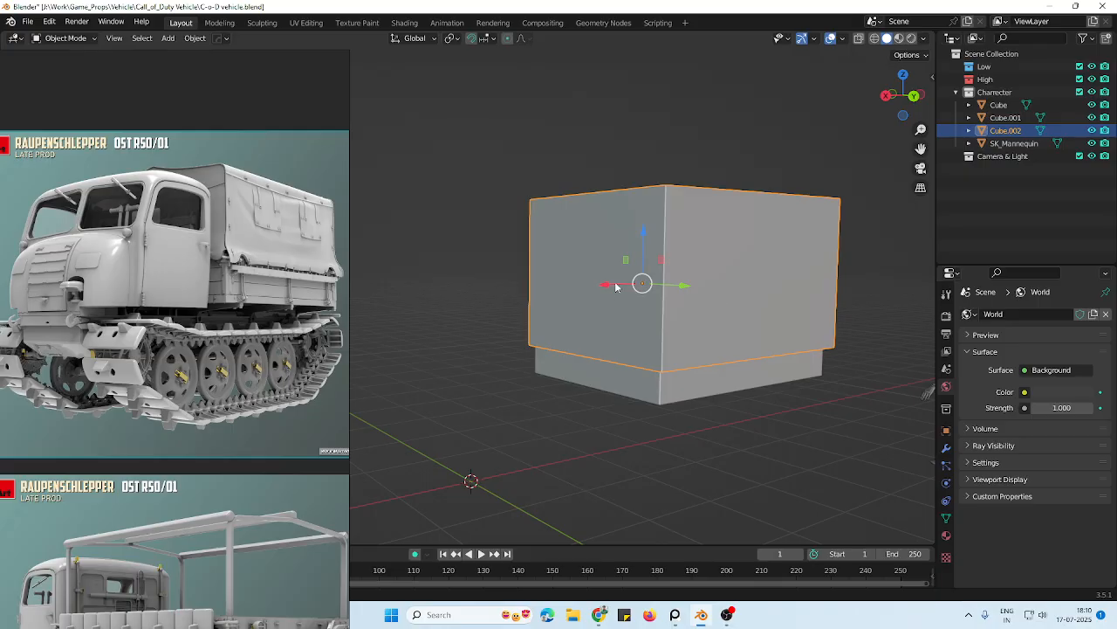
{"action": "left_click_drag", "start_coordinate": [616, 287], "coordinate": [465, 291]}
{"action": "key", "text": "s"}
{"action": "key", "text": "z"}
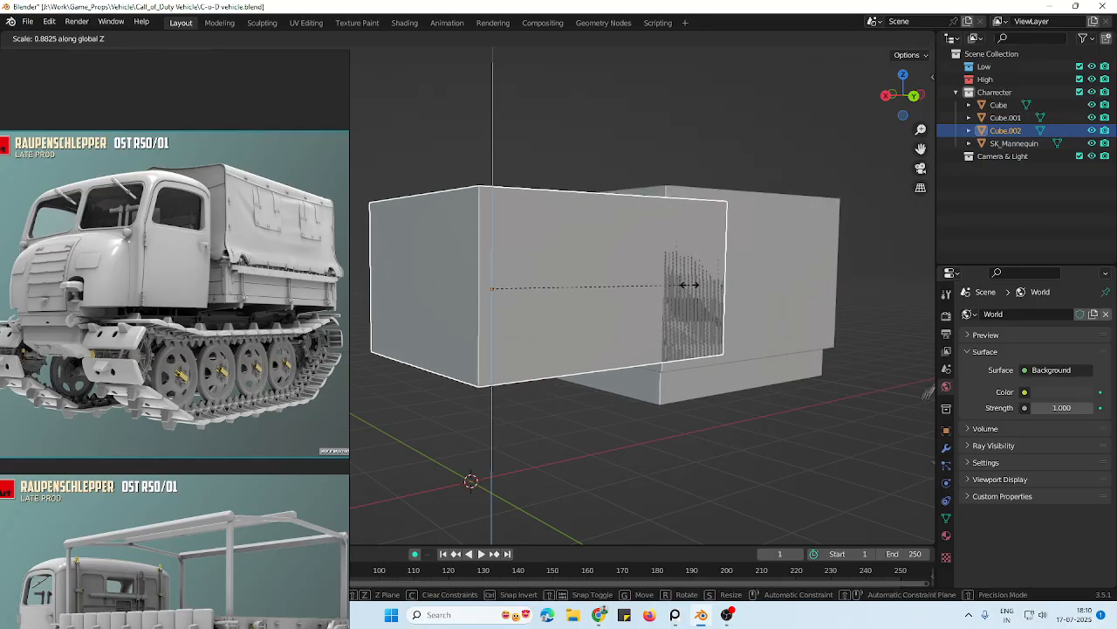
{"action": "right_click", "coordinate": [718, 275]}
Scale the cab block down slightly along Z so its top sits just below the cargo block's top
{"action": "key", "text": "s"}
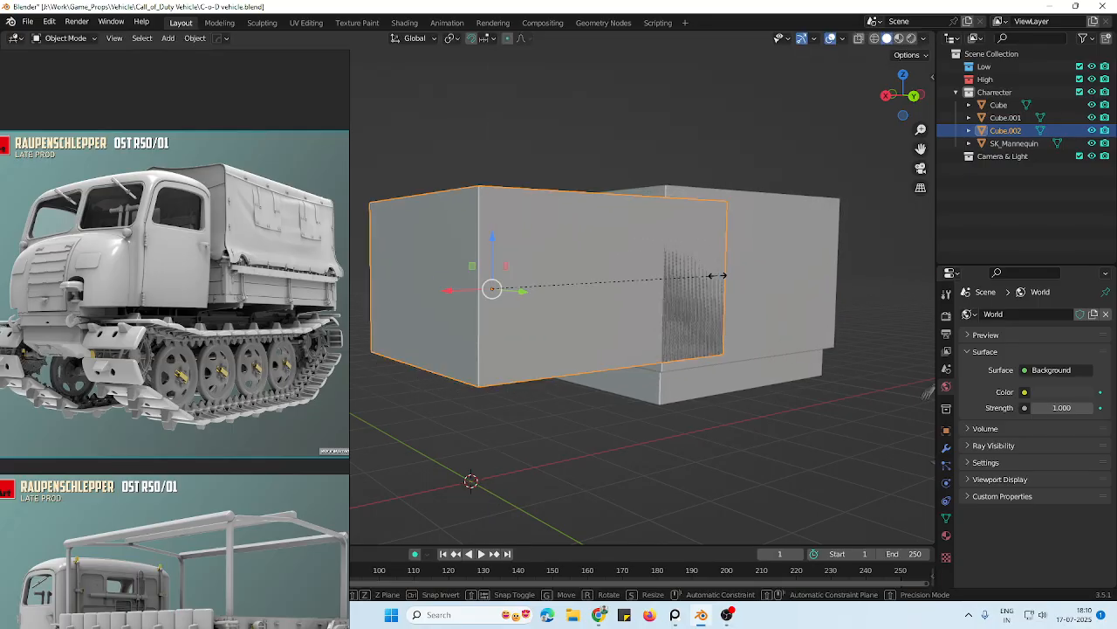
{"action": "key", "text": "z"}
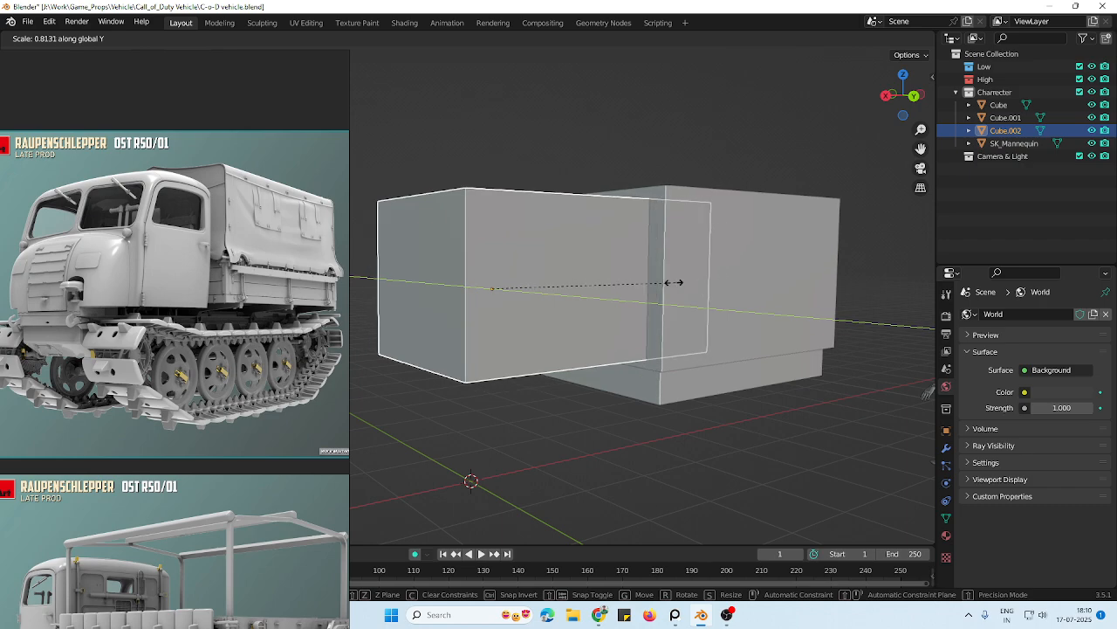
{"action": "left_click", "coordinate": [698, 289]}
{"action": "mouse_move", "coordinate": [699, 289]}
{"action": "middle_mouse_down"}
{"action": "mouse_move", "coordinate": [693, 313]}
{"action": "mouse_move", "coordinate": [682, 294]}
{"action": "mouse_move", "coordinate": [713, 279]}
{"action": "middle_mouse_up"}
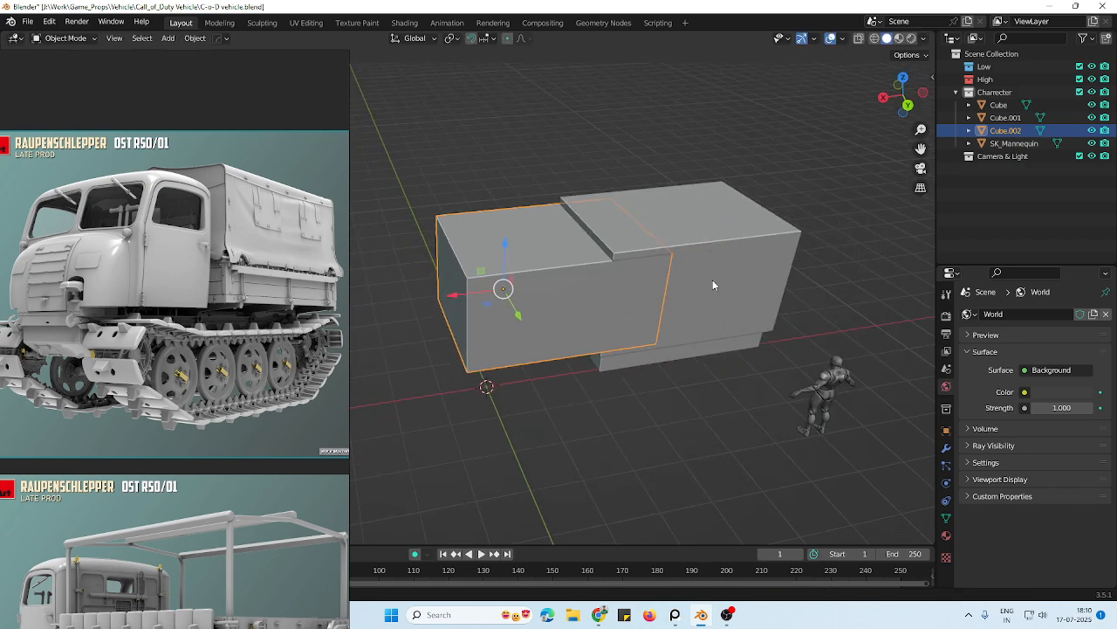
{"action": "key", "text": "s"}
{"action": "key", "text": "z"}
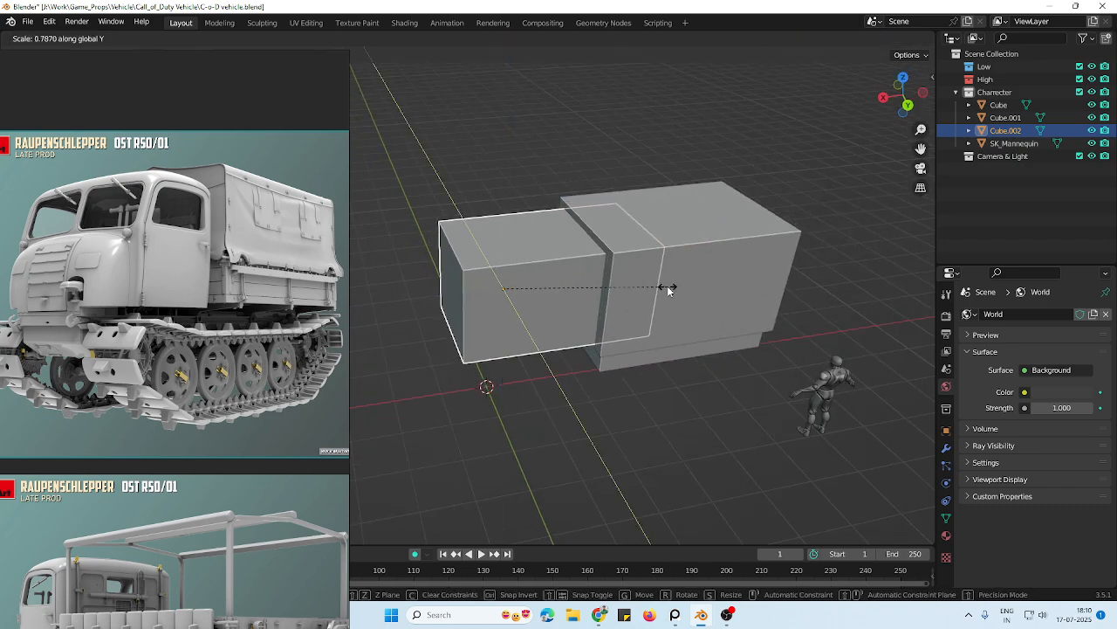
{"action": "right_click", "coordinate": [667, 286]}
Shorten the cab block along X so it ends at the front face of the cargo block
{"action": "key", "text": "s"}
{"action": "key", "text": "y"}
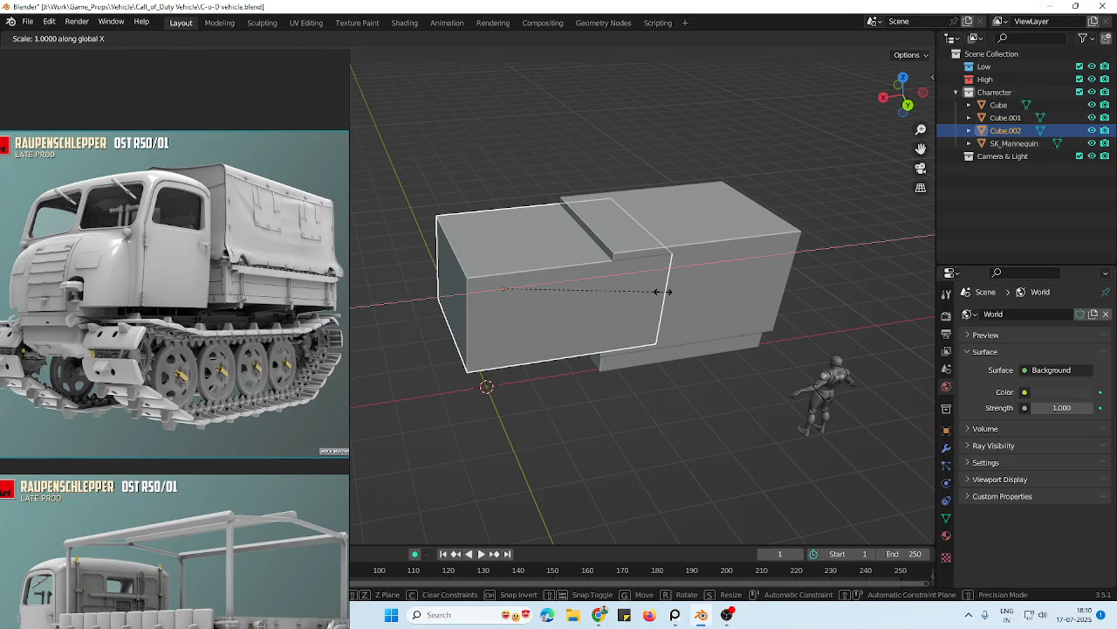
{"action": "left_click", "coordinate": [599, 300]}
{"action": "middle_click_drag", "start_coordinate": [599, 300], "coordinate": [584, 270]}
{"action": "right_click", "coordinate": [587, 269]}
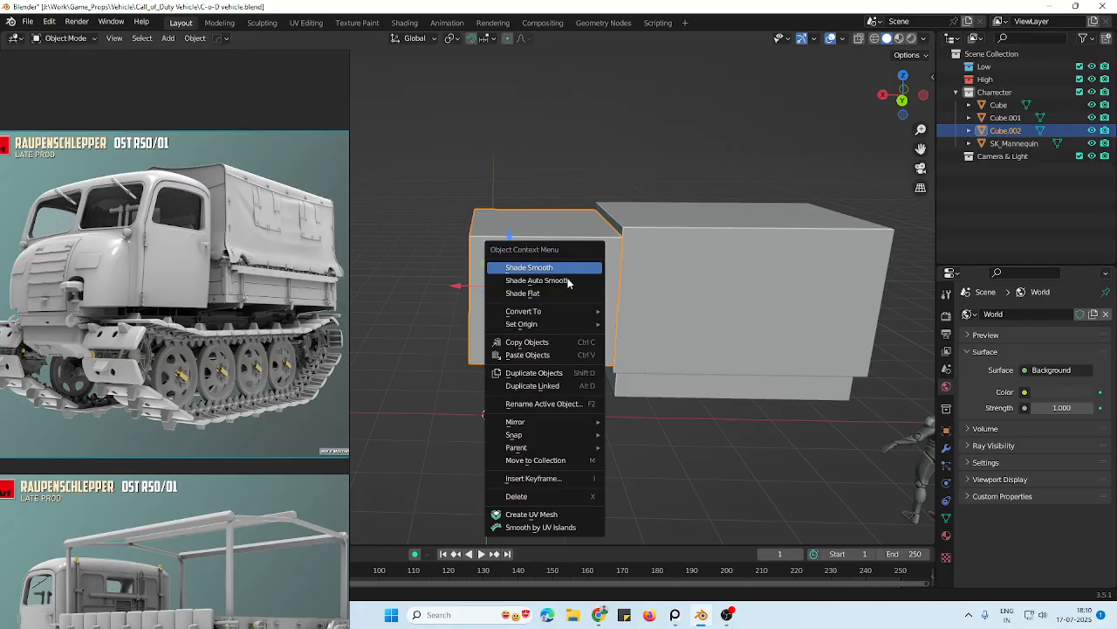
{"action": "left_click", "coordinate": [628, 339]}
Scale the cab block along Y to make it narrower than the cargo block
{"action": "middle_click_drag", "start_coordinate": [616, 293], "coordinate": [703, 271]}
{"action": "key", "text": "s"}
{"action": "key", "text": "z"}
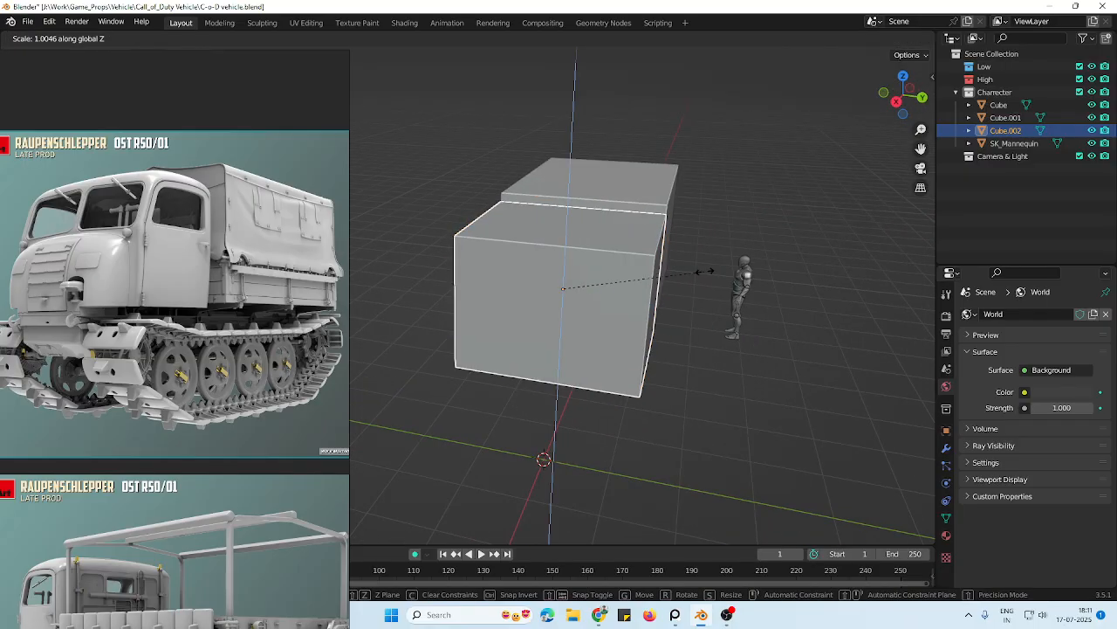
{"action": "key", "text": "y"}
{"action": "left_click", "coordinate": [689, 273]}
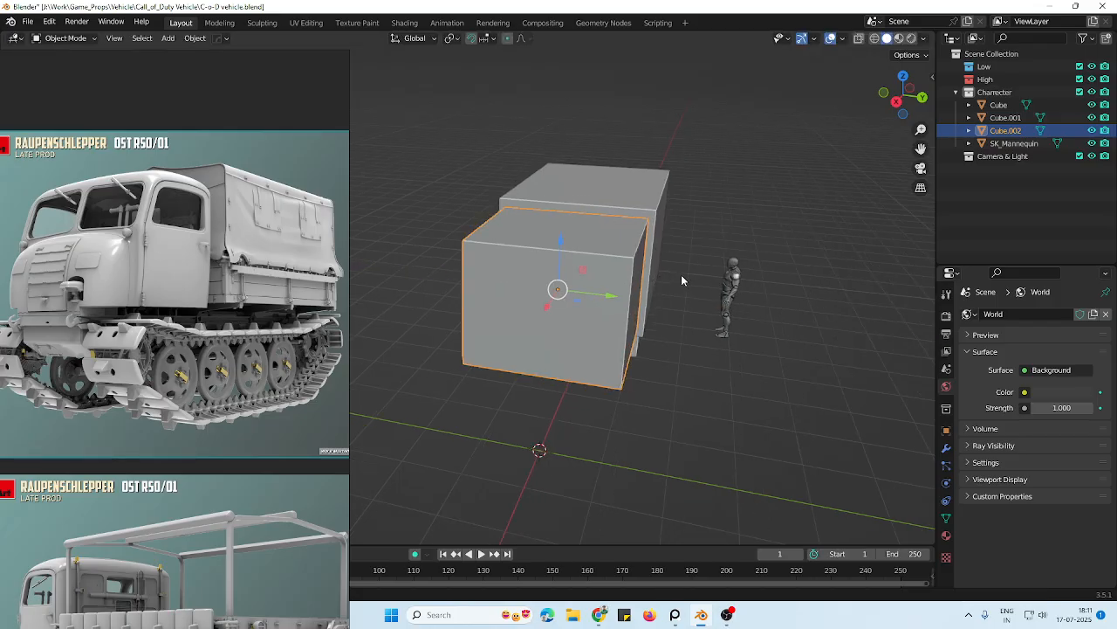
{"action": "middle_click_drag", "start_coordinate": [681, 274], "coordinate": [648, 282]}
{"action": "scroll", "coordinate": [648, 282], "scroll_direction": "up", "scroll_amount": 3}
Set the cab block's origin to its geometry
{"action": "right_click", "coordinate": [577, 283]}
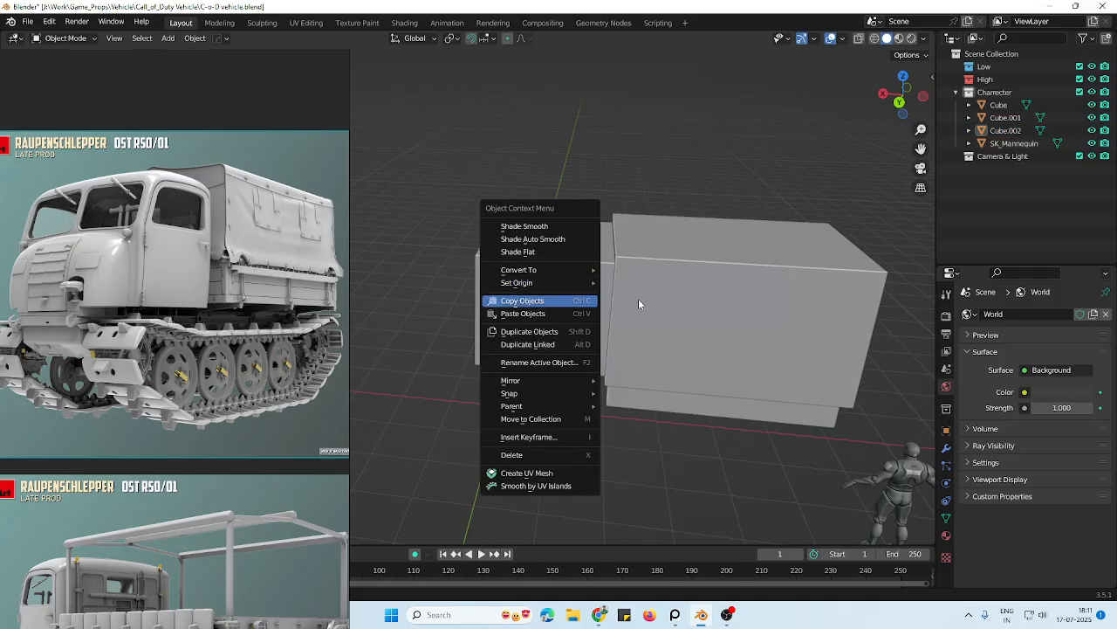
{"action": "mouse_move", "coordinate": [543, 278]}
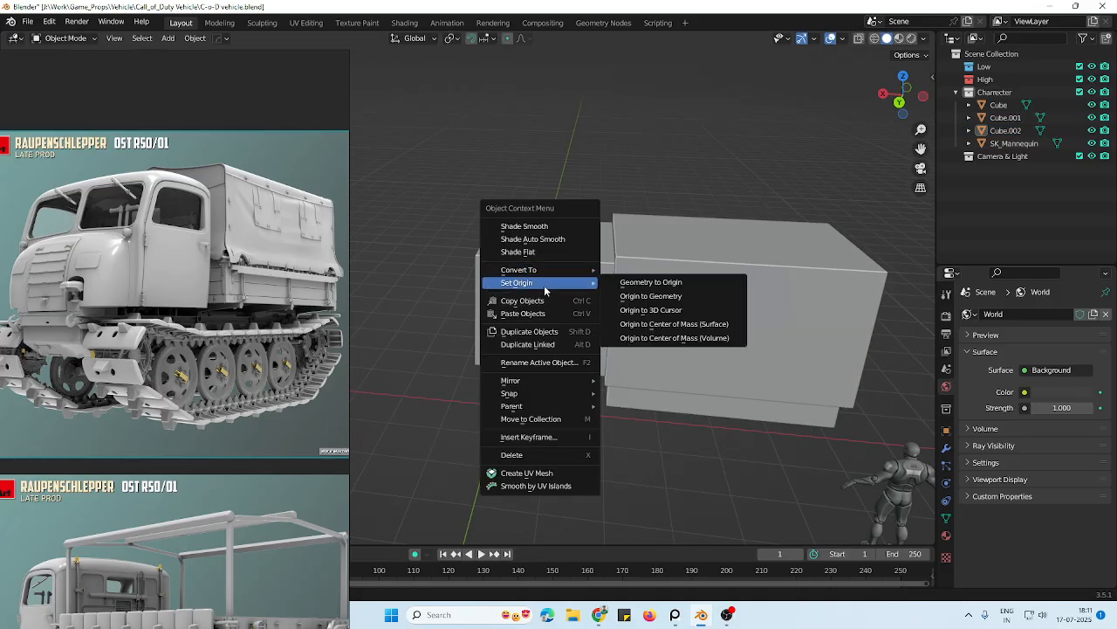
{"action": "left_click", "coordinate": [662, 310]}
{"action": "middle_click_drag", "start_coordinate": [580, 295], "coordinate": [597, 290]}
{"action": "left_click", "coordinate": [602, 286]}
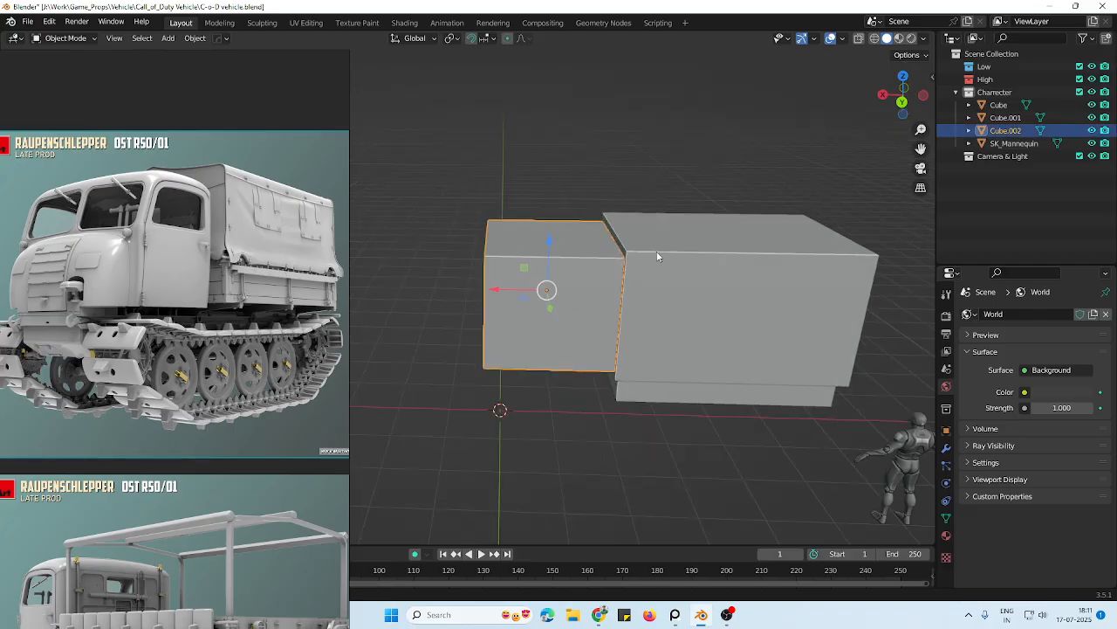
Inspect the cab block and its join with the cargo block from several angles, in solid and see-through display
{"action": "middle_click_drag", "start_coordinate": [658, 255], "coordinate": [739, 180]}
{"action": "left_click", "coordinate": [739, 180]}
{"action": "scroll", "coordinate": [686, 270], "scroll_direction": "up", "scroll_amount": 4}
{"action": "left_click", "coordinate": [624, 288]}
{"action": "middle_click_drag", "start_coordinate": [623, 288], "coordinate": [577, 273]}
{"action": "key", "text": "alt+z"}
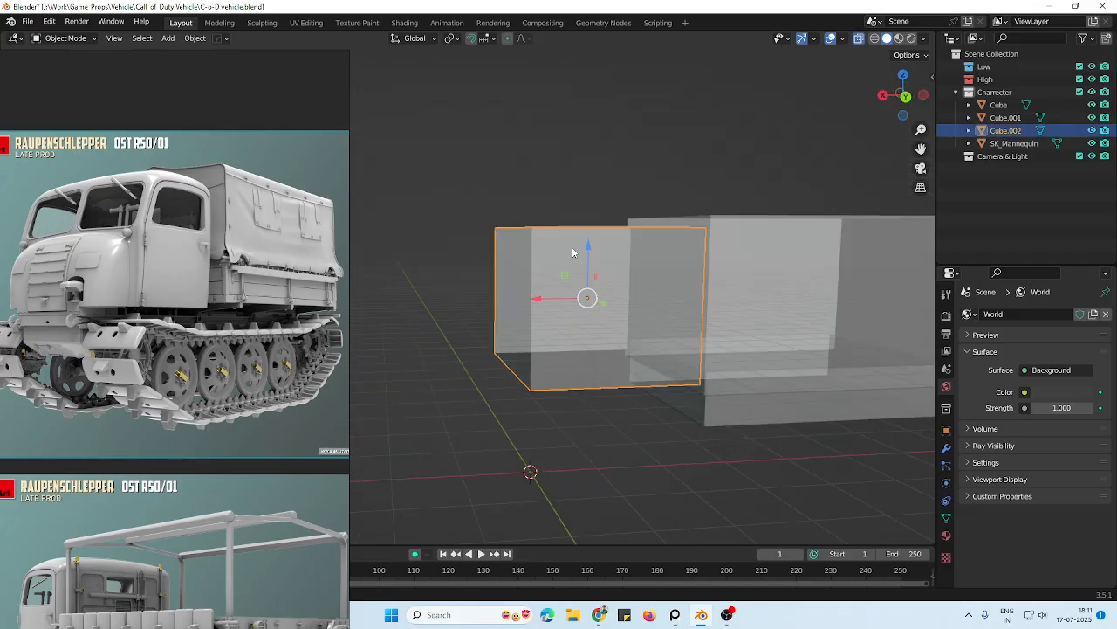
{"action": "key", "text": "Tab"}
{"action": "key", "text": "Tab"}
{"action": "key", "text": "alt+z"}
{"action": "scroll", "coordinate": [594, 235], "scroll_direction": "down", "scroll_amount": 2}
{"action": "middle_click_drag", "start_coordinate": [593, 234], "coordinate": [556, 263]}
{"action": "scroll", "coordinate": [586, 270], "scroll_direction": "down", "scroll_amount": 2}
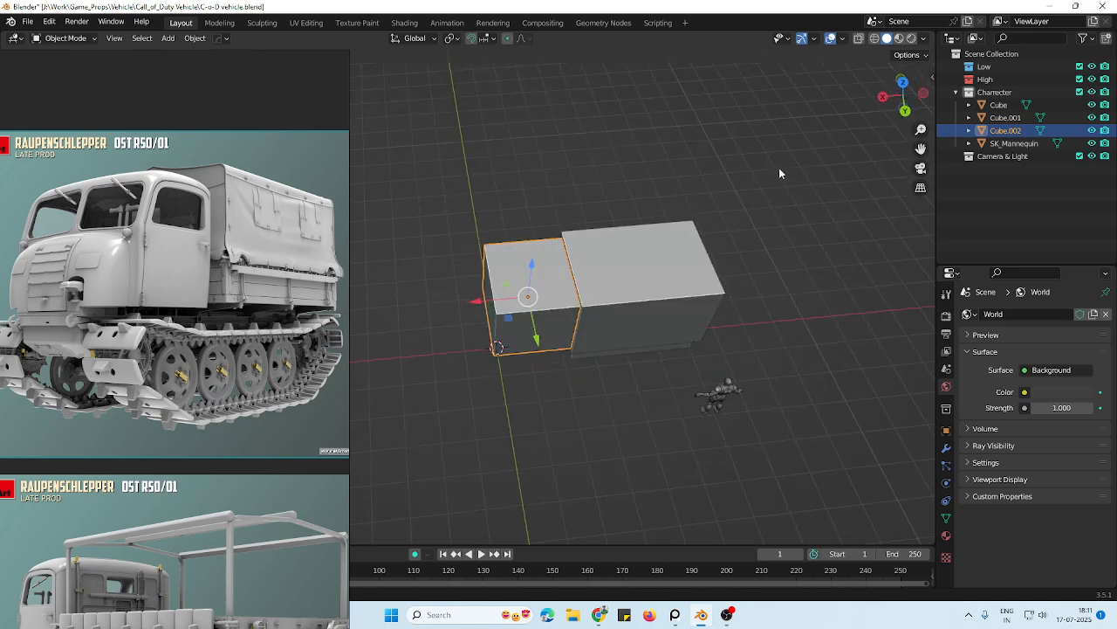
Move the cab, cargo and bed blocks together along X so the cab-cargo join sits at the world origin
{"action": "left_click_drag", "start_coordinate": [779, 173], "coordinate": [499, 362]}
{"action": "left_click_drag", "start_coordinate": [541, 306], "coordinate": [470, 310]}
{"action": "key", "text": "KP_1"}
{"action": "middle_click_drag", "start_coordinate": [611, 347], "coordinate": [668, 394]}
{"action": "scroll", "coordinate": [611, 364], "scroll_direction": "up", "scroll_amount": 2}
Scale the cab, cargo and bed blocks together along Y in top view to make the whole truck wider
{"action": "key", "text": "alt+z"}
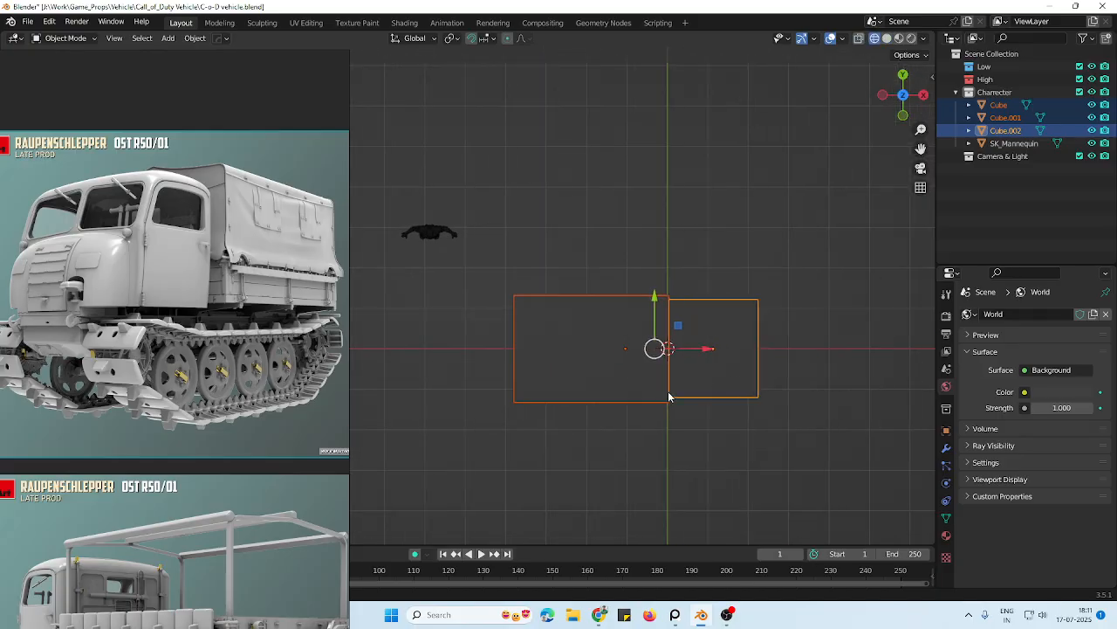
{"action": "scroll", "coordinate": [668, 394], "scroll_direction": "up", "scroll_amount": 2}
{"action": "middle_click_drag", "start_coordinate": [698, 323], "coordinate": [620, 291], "text": "shift"}
{"action": "key", "text": "s"}
{"action": "key", "text": "z"}
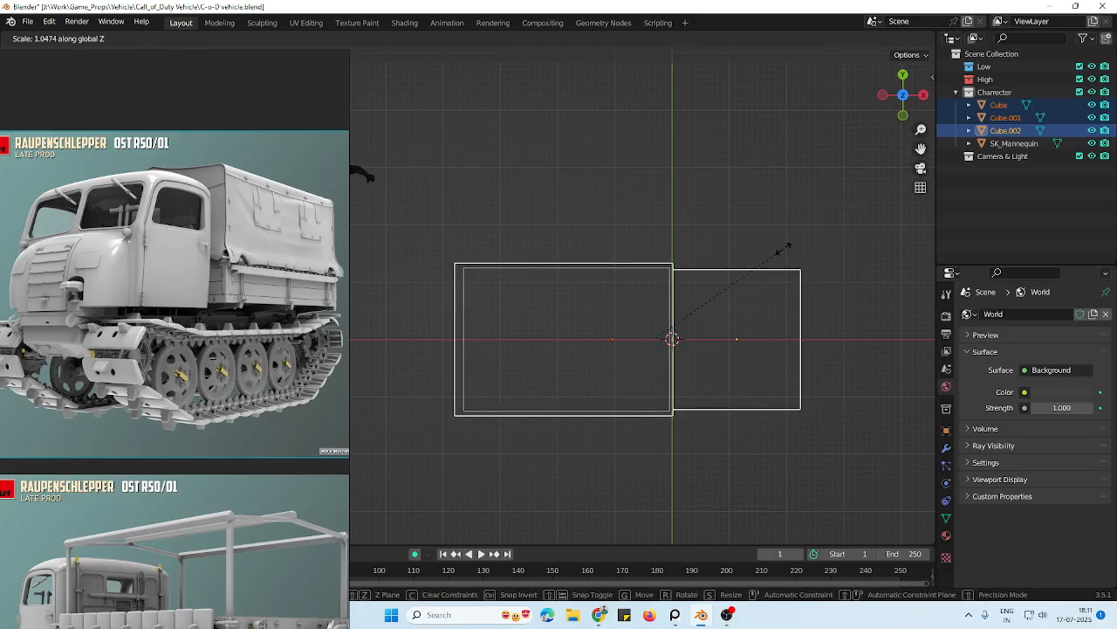
{"action": "key", "text": "y"}
{"action": "left_click", "coordinate": [790, 236]}
{"action": "middle_click_drag", "start_coordinate": [761, 252], "coordinate": [650, 324], "text": "ctrl"}
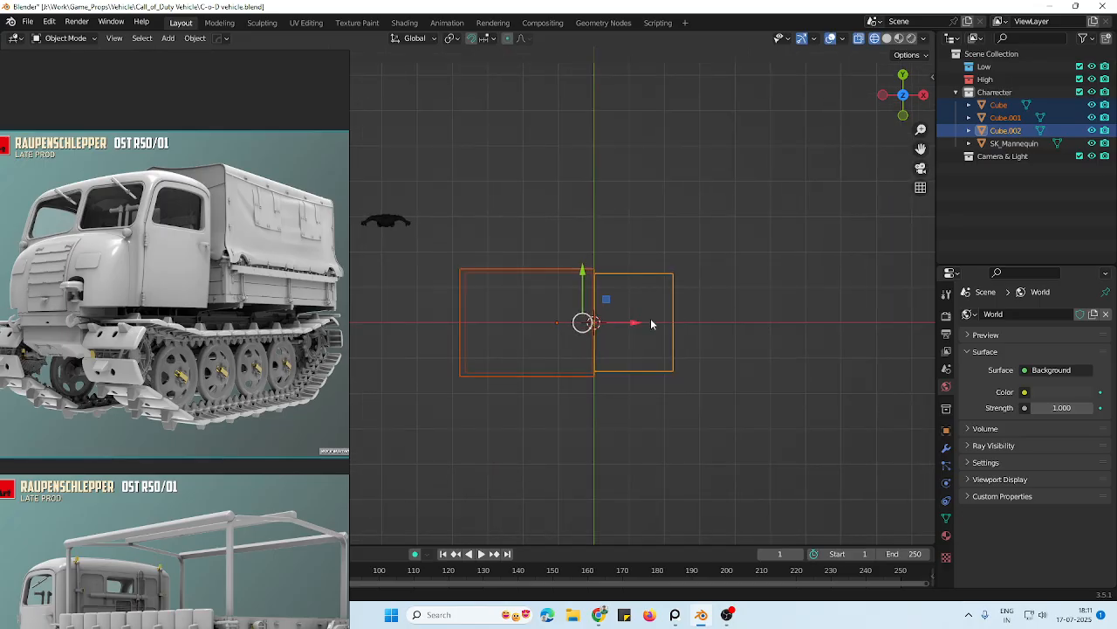
{"action": "mouse_move", "coordinate": [650, 323]}
{"action": "left_mouse_down"}
{"action": "mouse_move", "coordinate": [687, 319]}
{"action": "mouse_move", "coordinate": [661, 314]}
{"action": "left_mouse_up"}
{"action": "scroll", "coordinate": [714, 296], "scroll_direction": "down", "scroll_amount": 2}
{"action": "middle_click_drag", "start_coordinate": [714, 296], "coordinate": [526, 252]}
{"action": "middle_click_drag", "start_coordinate": [689, 366], "coordinate": [541, 316]}
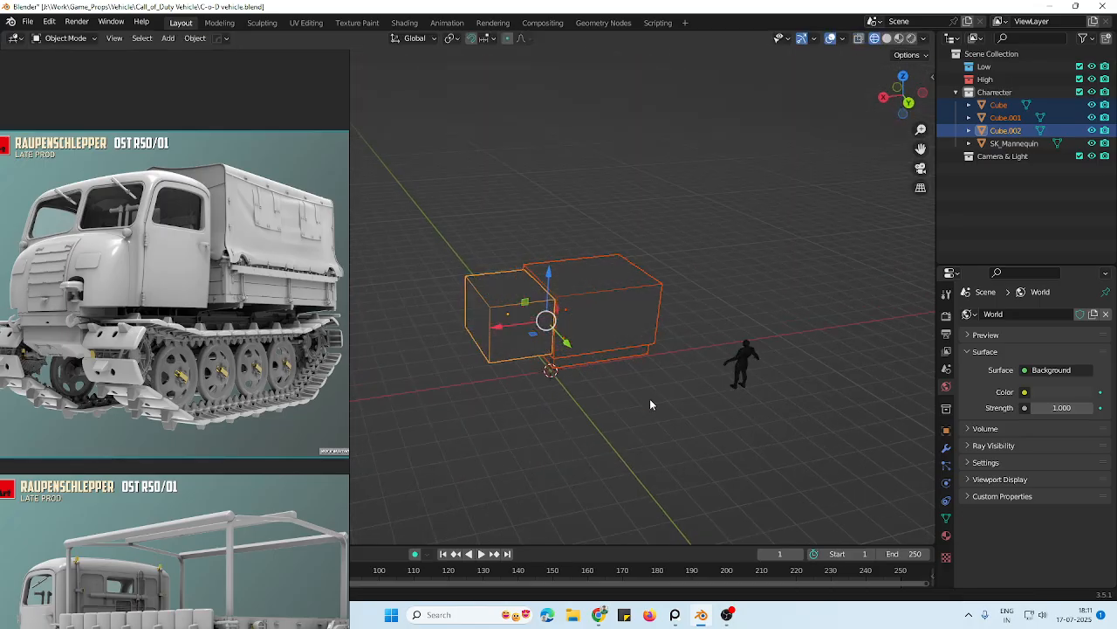
Return to solid shading and move the mannequin along X toward the front of the truck
{"action": "left_click", "coordinate": [670, 412]}
{"action": "key", "text": "alt+z"}
{"action": "scroll", "coordinate": [676, 393], "scroll_direction": "up", "scroll_amount": 2}
{"action": "middle_click_drag", "start_coordinate": [678, 382], "coordinate": [715, 346]}
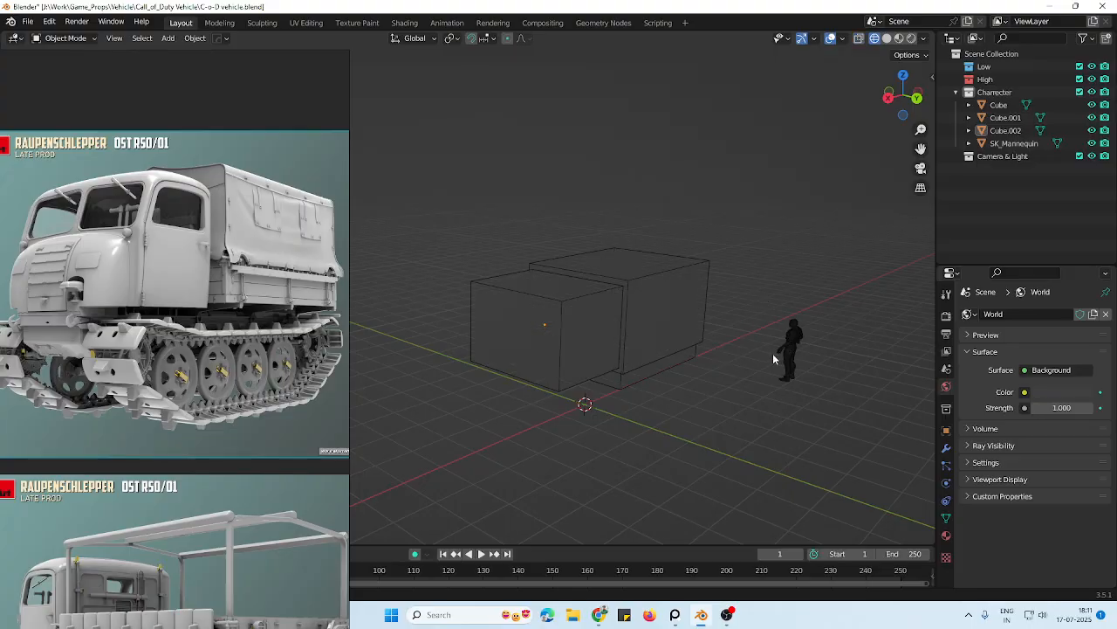
{"action": "key", "text": "alt+z"}
{"action": "left_click_drag", "start_coordinate": [784, 381], "coordinate": [721, 416]}
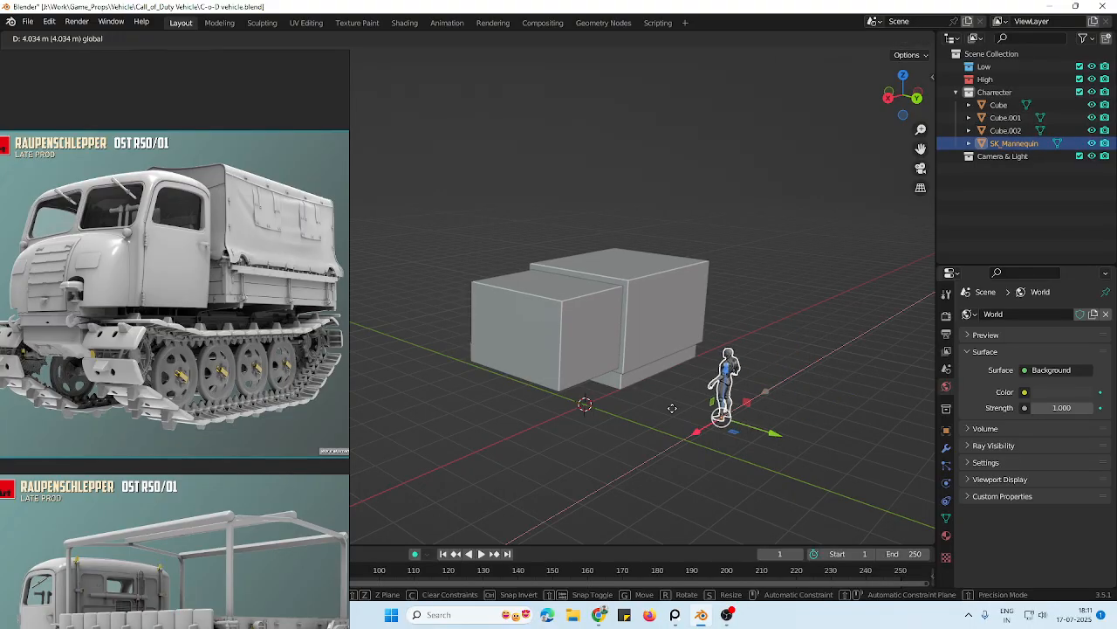
{"action": "middle_click_drag", "start_coordinate": [748, 377], "coordinate": [515, 240]}
Shorten the cab block by moving its front face back along X toward the cargo block
{"action": "left_click", "coordinate": [569, 312]}
{"action": "key", "text": "Tab"}
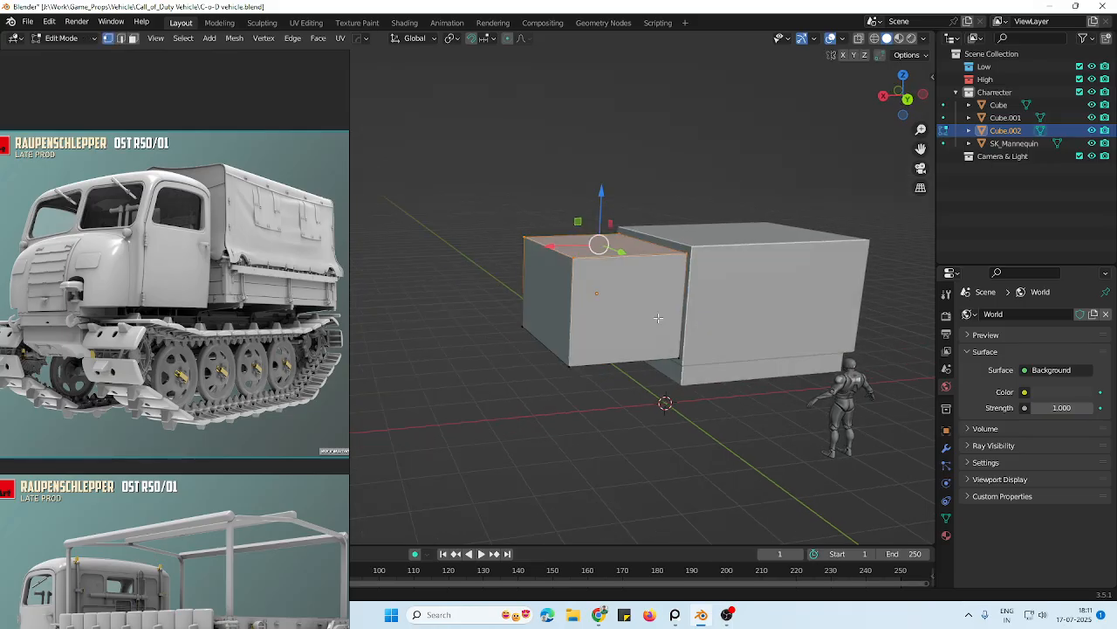
{"action": "key", "text": "alt+z"}
{"action": "left_click_drag", "start_coordinate": [511, 236], "coordinate": [570, 384]}
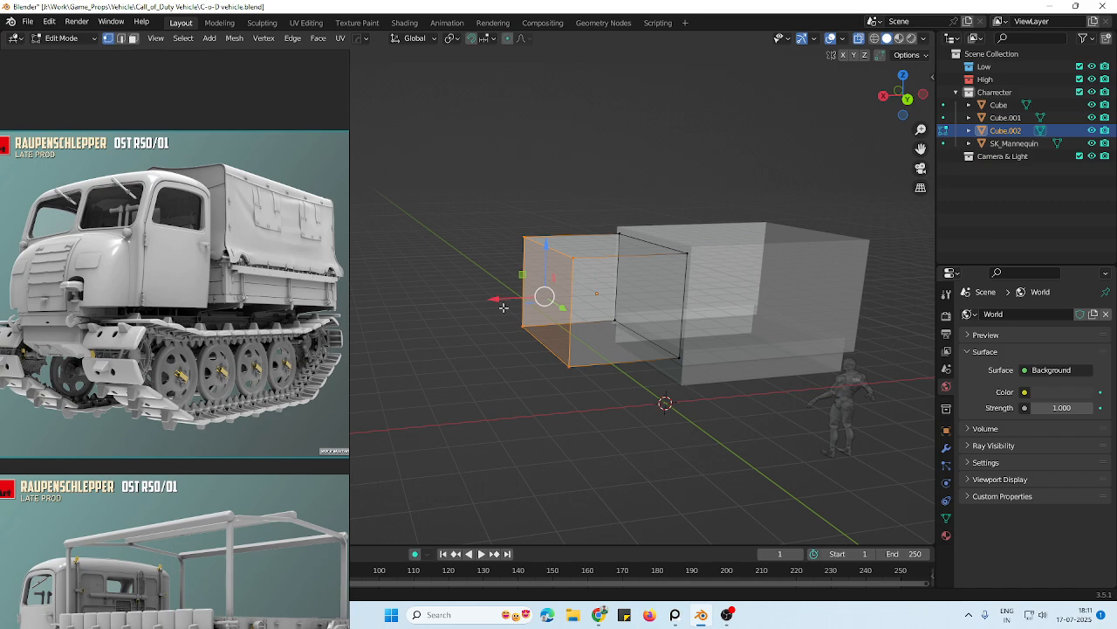
{"action": "left_click_drag", "start_coordinate": [502, 300], "coordinate": [533, 300]}
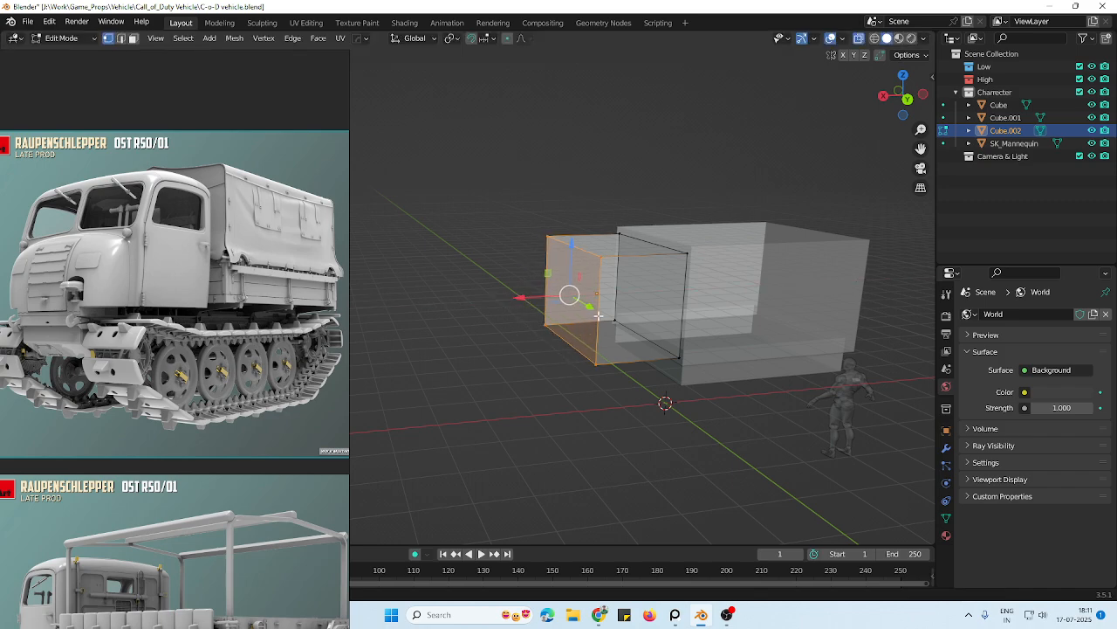
{"action": "key", "text": "alt+z"}
{"action": "middle_click_drag", "start_coordinate": [663, 324], "coordinate": [703, 324]}
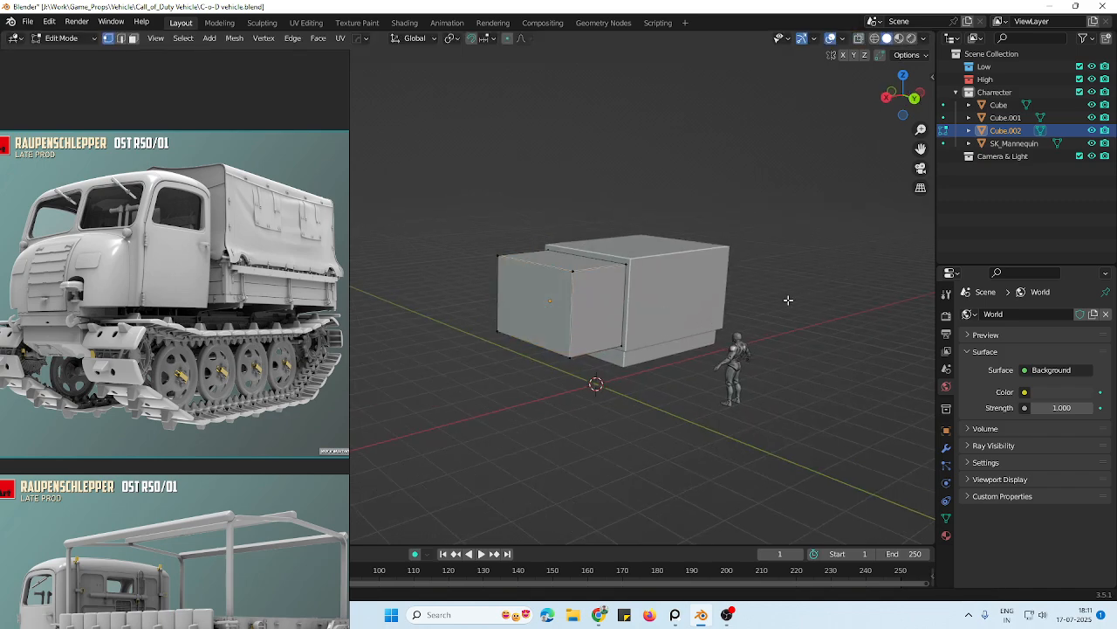
{"action": "scroll", "coordinate": [788, 299], "scroll_direction": "up", "scroll_amount": 4}
{"action": "scroll", "coordinate": [574, 295], "scroll_direction": "down", "scroll_amount": 2}
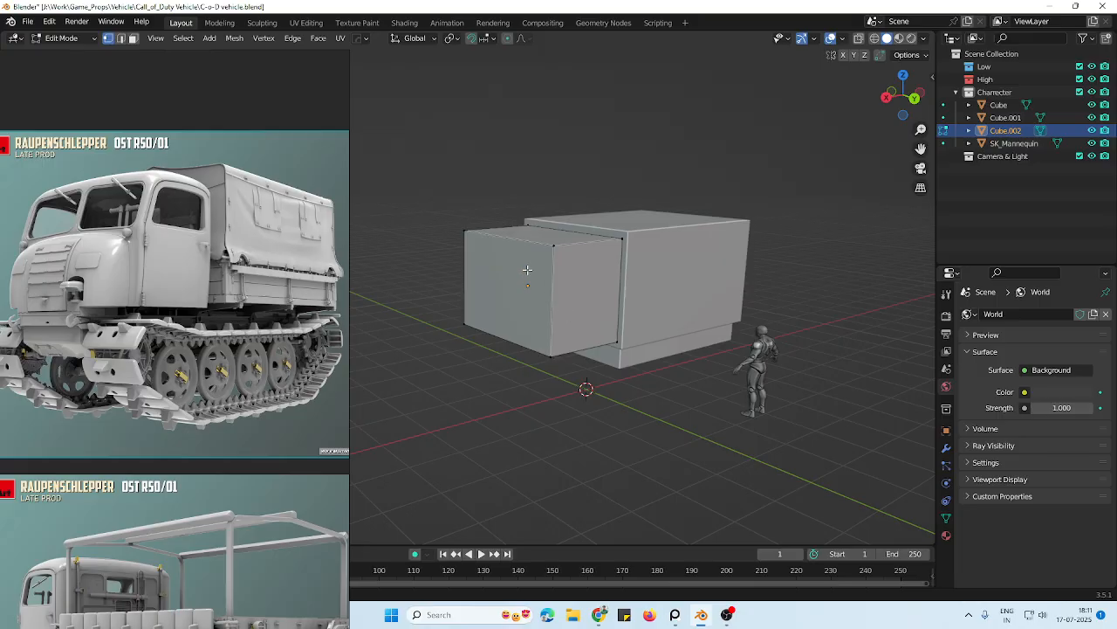
Move the cab block's rear face slightly forward along X to leave a narrow gap before the cargo block
{"action": "middle_click_drag", "start_coordinate": [527, 270], "coordinate": [629, 282]}
{"action": "scroll", "coordinate": [642, 305], "scroll_direction": "up", "scroll_amount": 1}
{"action": "key", "text": "alt+z"}
{"action": "left_click_drag", "start_coordinate": [708, 149], "coordinate": [588, 451]}
{"action": "key", "text": "alt+z"}
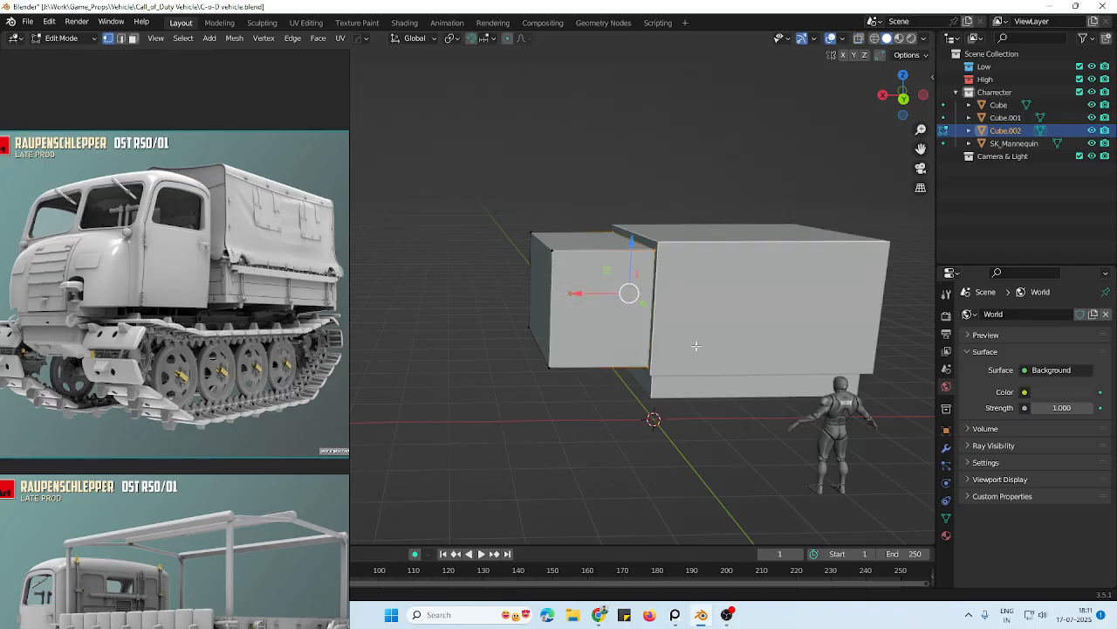
{"action": "left_click_drag", "start_coordinate": [602, 301], "coordinate": [593, 301]}
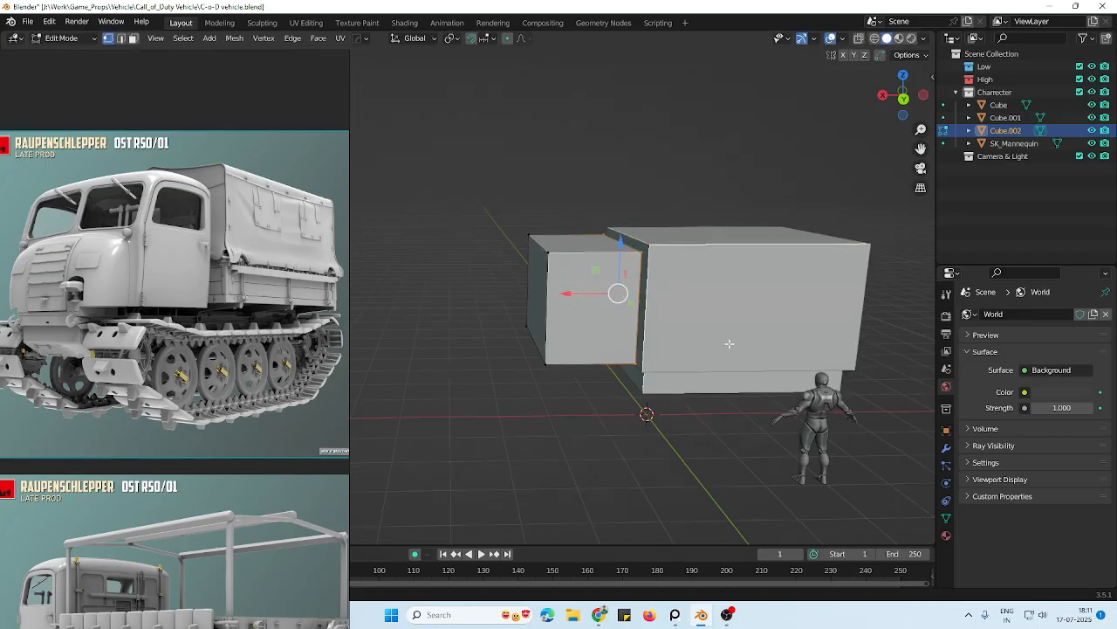
{"action": "middle_click_drag", "start_coordinate": [592, 301], "coordinate": [698, 338]}
{"action": "scroll", "coordinate": [698, 334], "scroll_direction": "down", "scroll_amount": 2}
{"action": "scroll", "coordinate": [677, 340], "scroll_direction": "up", "scroll_amount": 1}
{"action": "key", "text": "alt+a"}
{"action": "middle_click_drag", "start_coordinate": [636, 314], "coordinate": [659, 324], "text": "shift"}
{"action": "scroll", "coordinate": [658, 324], "scroll_direction": "up", "scroll_amount": 3}
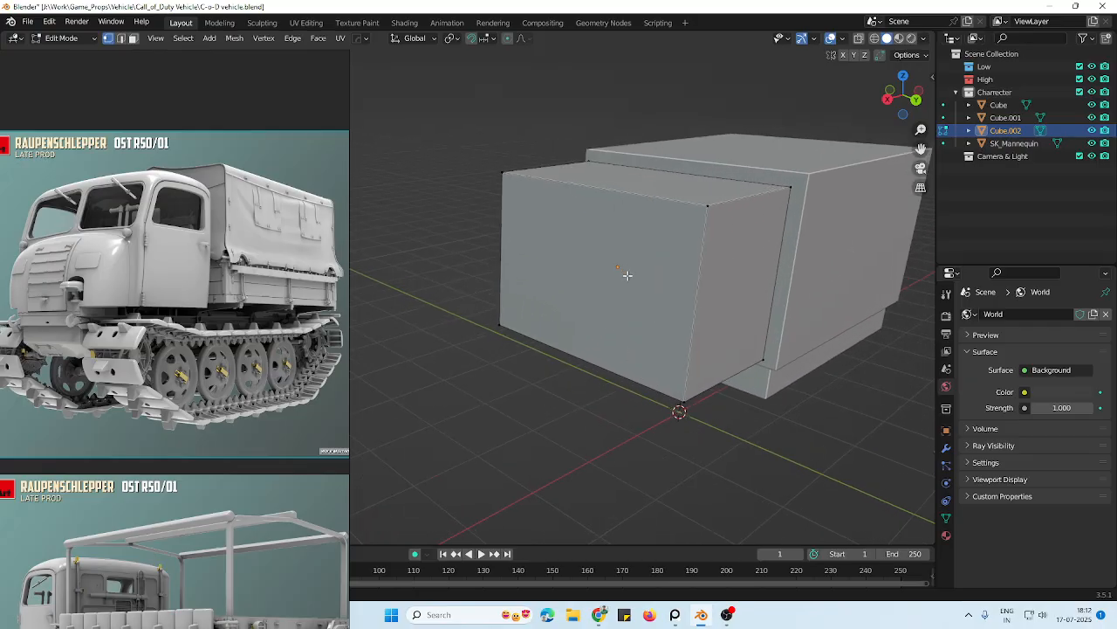
{"action": "scroll", "coordinate": [627, 275], "scroll_direction": "down", "scroll_amount": 2}
{"action": "mouse_move", "coordinate": [637, 288]}
{"action": "middle_mouse_down"}
{"action": "mouse_move", "coordinate": [615, 288]}
{"action": "mouse_move", "coordinate": [641, 294]}
{"action": "middle_mouse_up"}
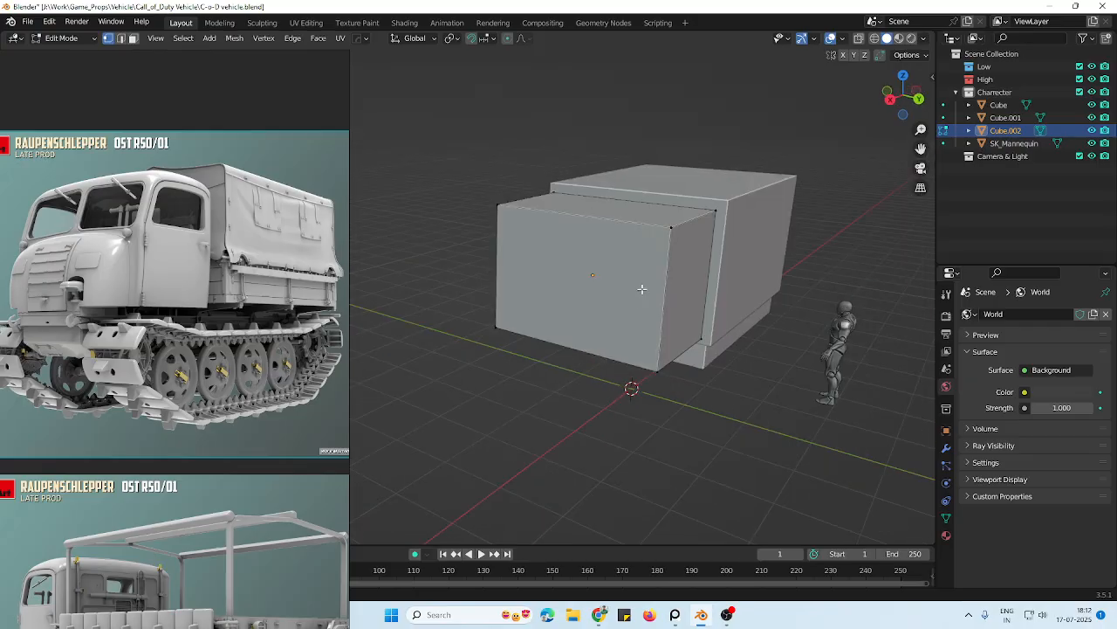
Examine the RSO reference images for the cab's length and its spacing from the cargo body, comparing them with the blockout
{"action": "scroll", "coordinate": [197, 359], "scroll_direction": "down", "scroll_amount": 5}
{"action": "middle_click_drag", "start_coordinate": [250, 353], "coordinate": [309, 258]}
{"action": "middle_click_drag", "start_coordinate": [178, 417], "coordinate": [139, 281]}
{"action": "scroll", "coordinate": [211, 471], "scroll_direction": "up", "scroll_amount": 4}
{"action": "middle_click_drag", "start_coordinate": [211, 471], "coordinate": [279, 398]}
{"action": "scroll", "coordinate": [52, 386], "scroll_direction": "down", "scroll_amount": 5}
{"action": "middle_click_drag", "start_coordinate": [53, 386], "coordinate": [274, 382]}
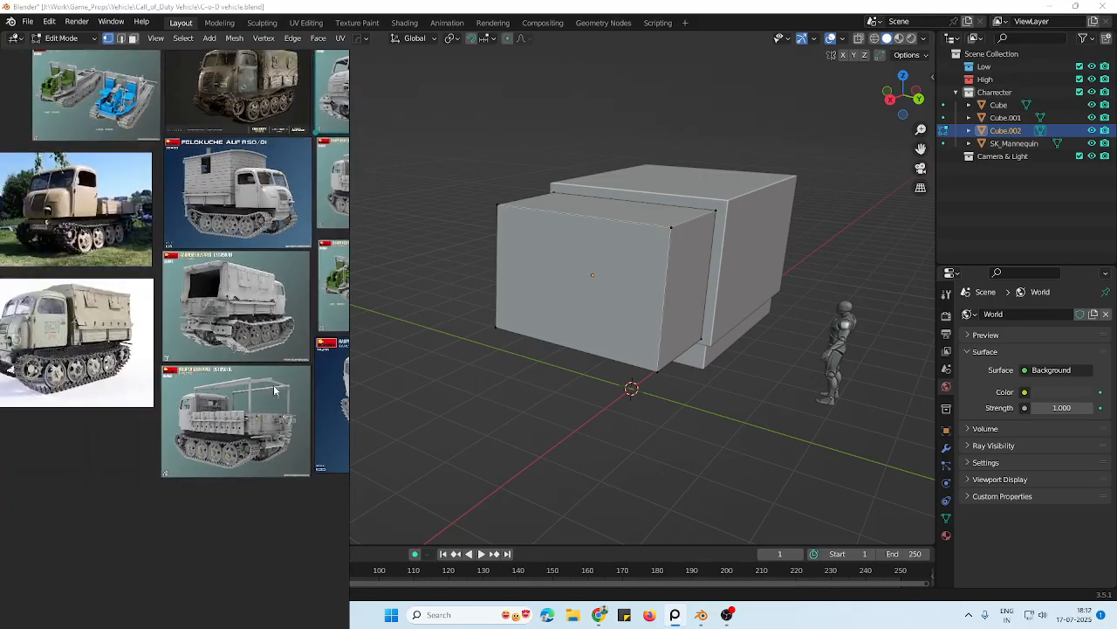
{"action": "middle_click_drag", "start_coordinate": [295, 311], "coordinate": [349, 349]}
{"action": "scroll", "coordinate": [118, 388], "scroll_direction": "up", "scroll_amount": 5}
{"action": "middle_click_drag", "start_coordinate": [140, 385], "coordinate": [231, 387]}
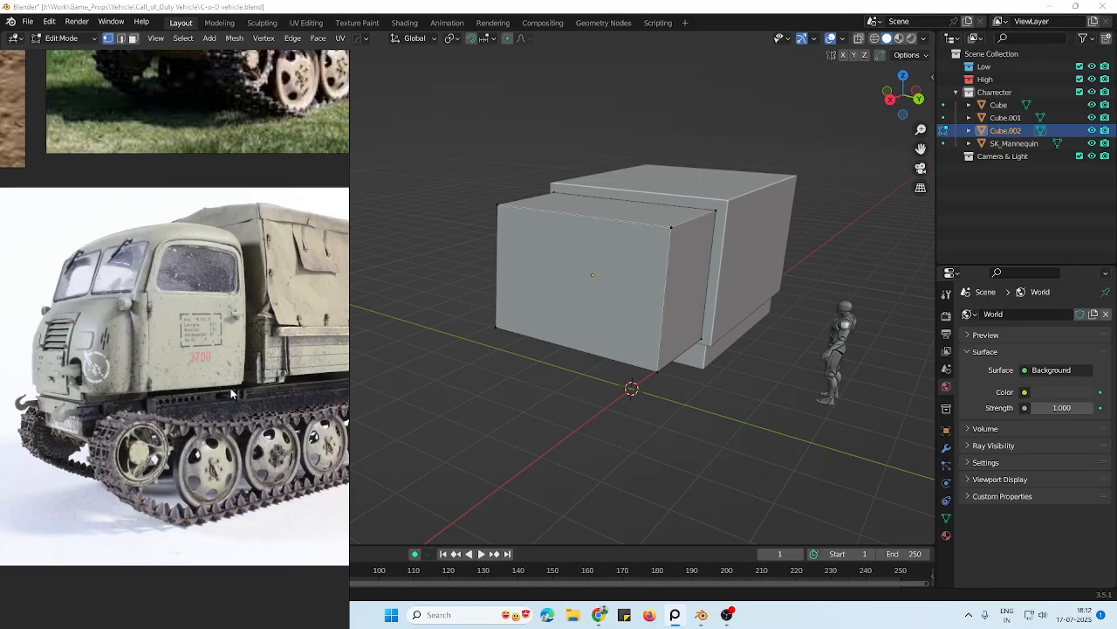
{"action": "scroll", "coordinate": [171, 380], "scroll_direction": "down", "scroll_amount": 2}
{"action": "middle_click_drag", "start_coordinate": [638, 313], "coordinate": [599, 292]}
{"action": "scroll", "coordinate": [227, 374], "scroll_direction": "down", "scroll_amount": 3}
{"action": "middle_click_drag", "start_coordinate": [227, 373], "coordinate": [194, 401]}
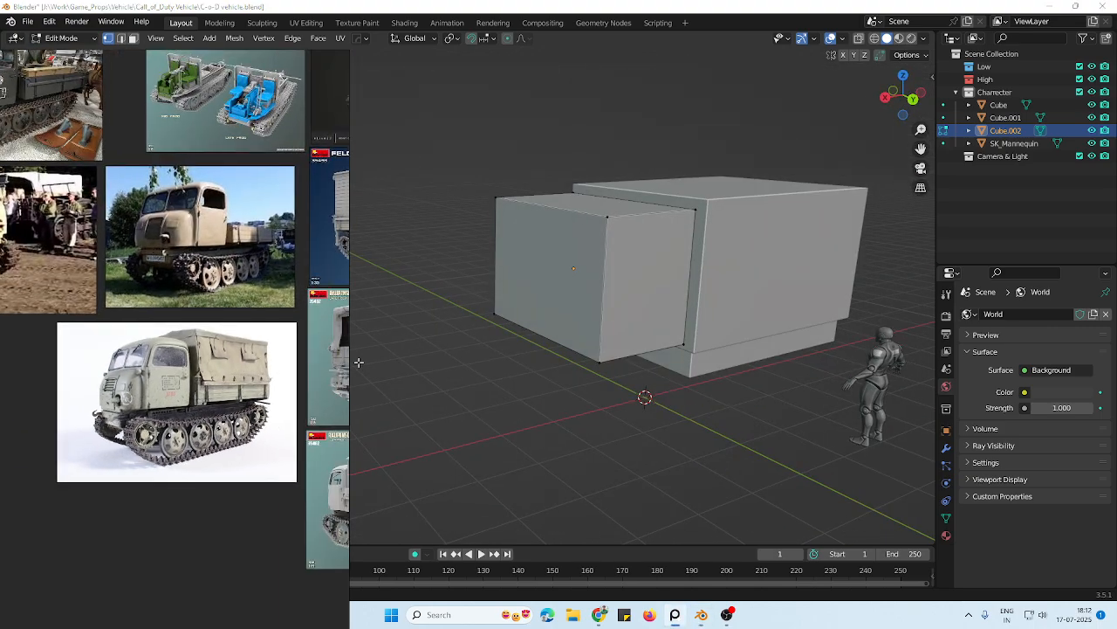
{"action": "middle_click_drag", "start_coordinate": [655, 257], "coordinate": [678, 263]}
{"action": "scroll", "coordinate": [262, 288], "scroll_direction": "down", "scroll_amount": 3}
{"action": "scroll", "coordinate": [238, 274], "scroll_direction": "up", "scroll_amount": 4}
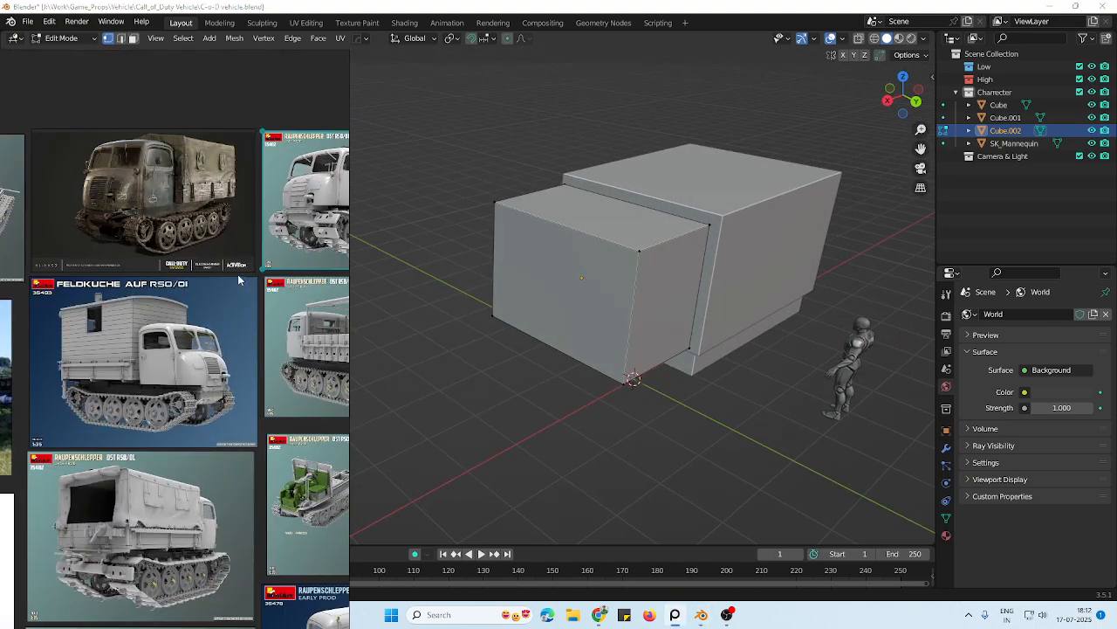
Compare the cargo block's proportions with the Call of Duty WWII reference and the bare-chassis RSO images
{"action": "scroll", "coordinate": [210, 282], "scroll_direction": "up", "scroll_amount": 3}
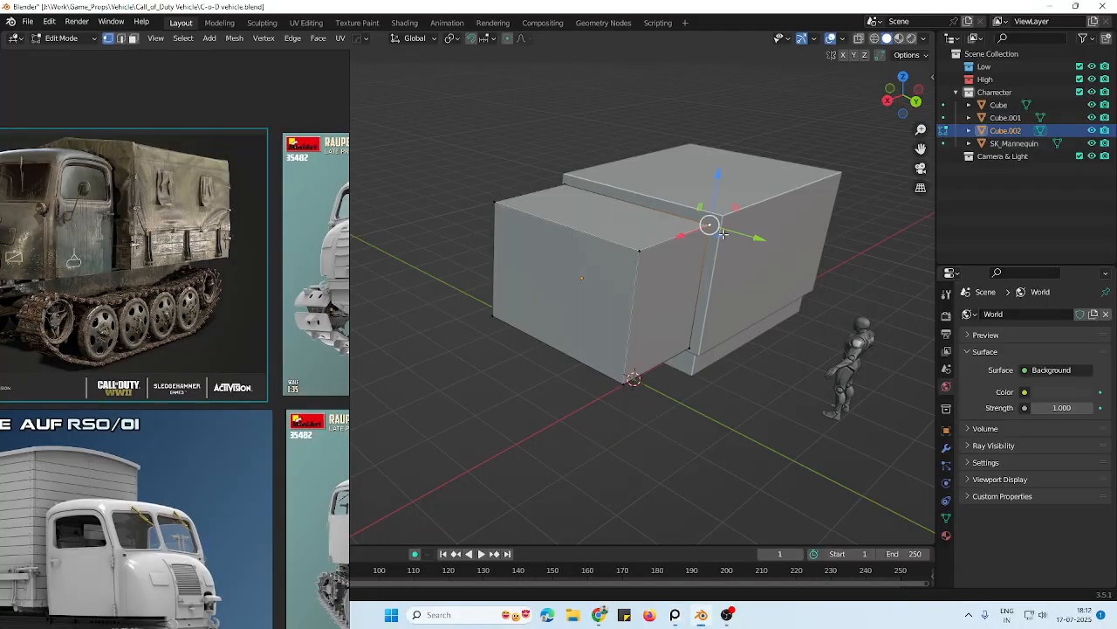
{"action": "scroll", "coordinate": [723, 234], "scroll_direction": "down", "scroll_amount": 4}
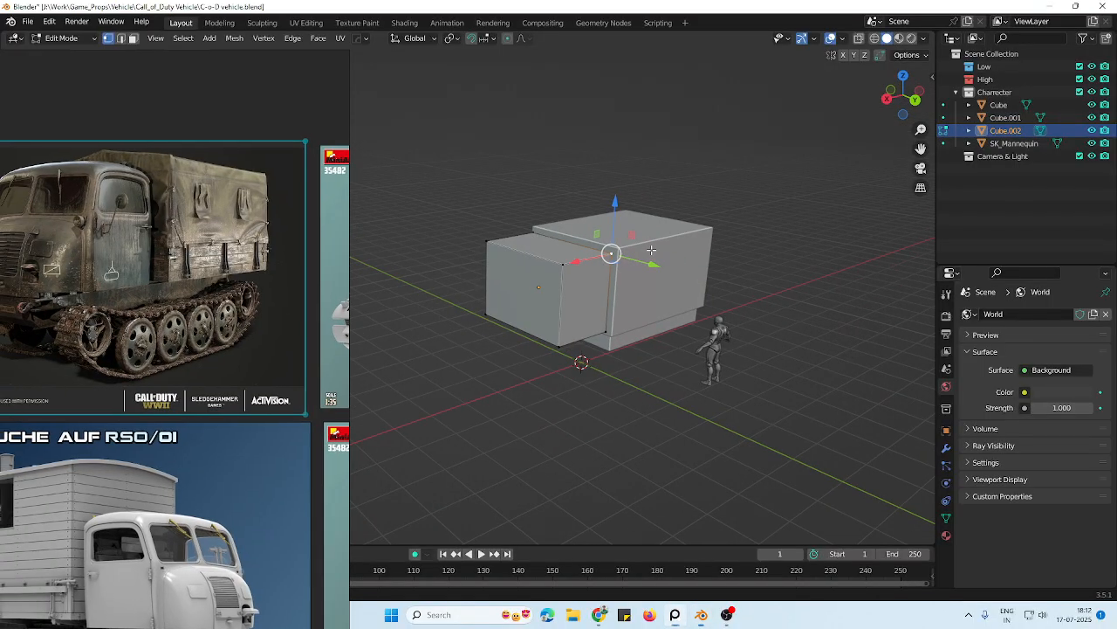
{"action": "key", "text": "Tab"}
{"action": "left_click", "coordinate": [666, 279]}
{"action": "scroll", "coordinate": [690, 262], "scroll_direction": "up", "scroll_amount": 3}
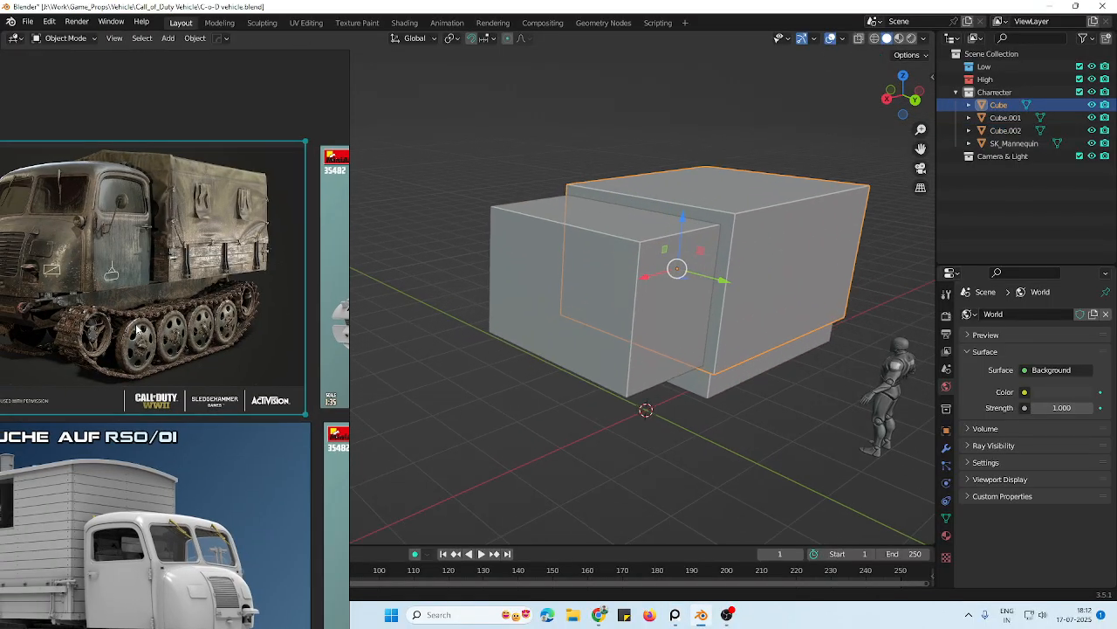
{"action": "middle_click_drag", "start_coordinate": [638, 312], "coordinate": [634, 284]}
{"action": "scroll", "coordinate": [489, 297], "scroll_direction": "down", "scroll_amount": 3}
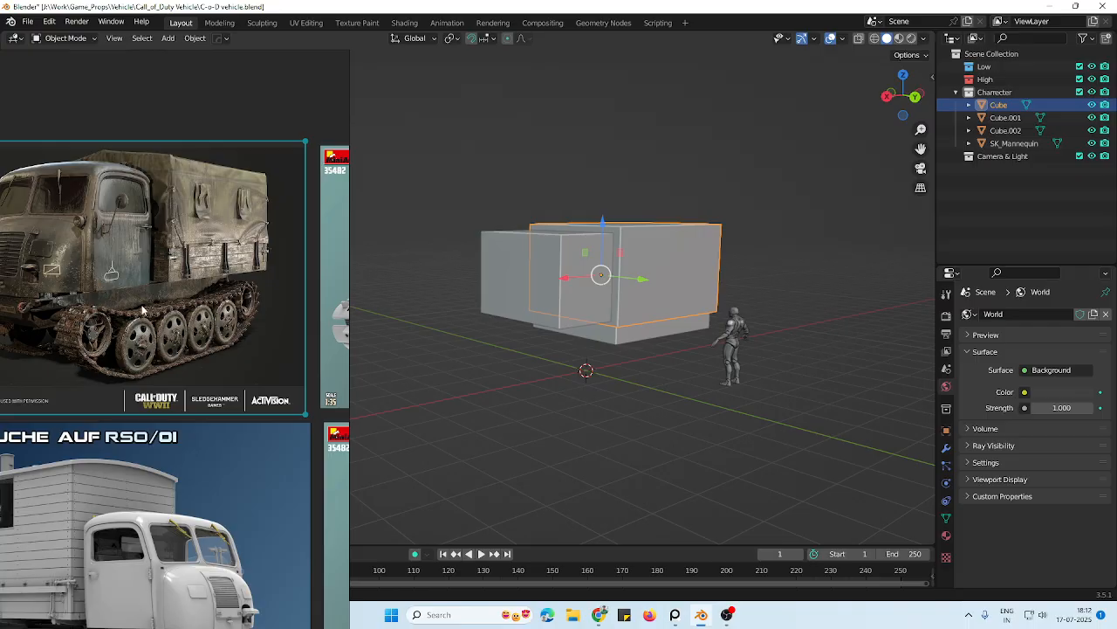
{"action": "mouse_move", "coordinate": [588, 320]}
{"action": "middle_mouse_down"}
{"action": "mouse_move", "coordinate": [541, 367]}
{"action": "mouse_move", "coordinate": [583, 339]}
{"action": "middle_mouse_up"}
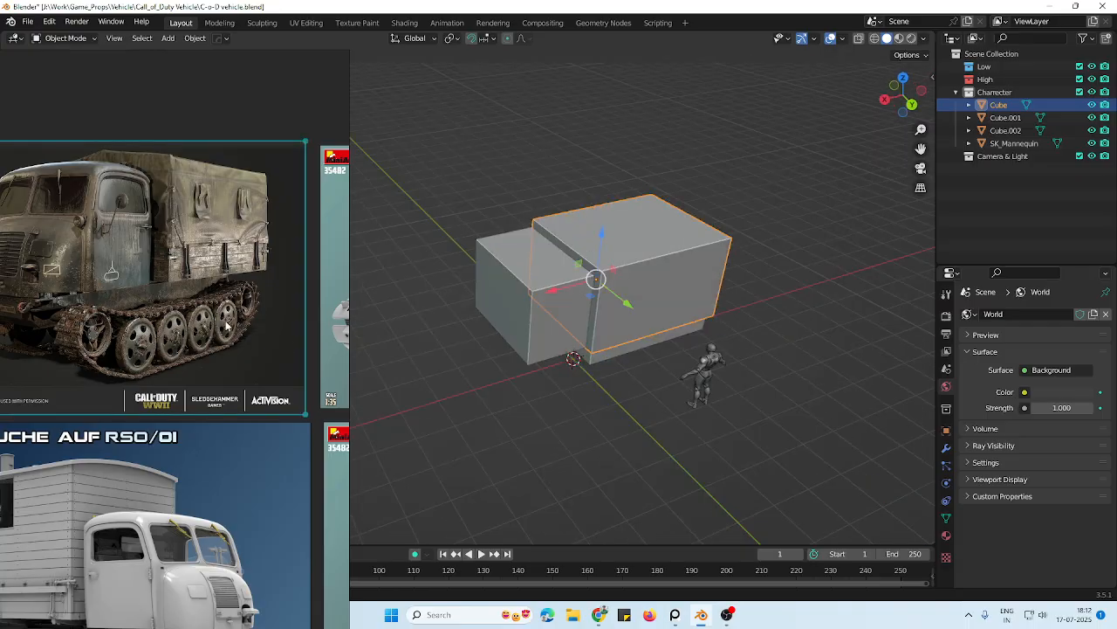
{"action": "scroll", "coordinate": [225, 325], "scroll_direction": "down", "scroll_amount": 6}
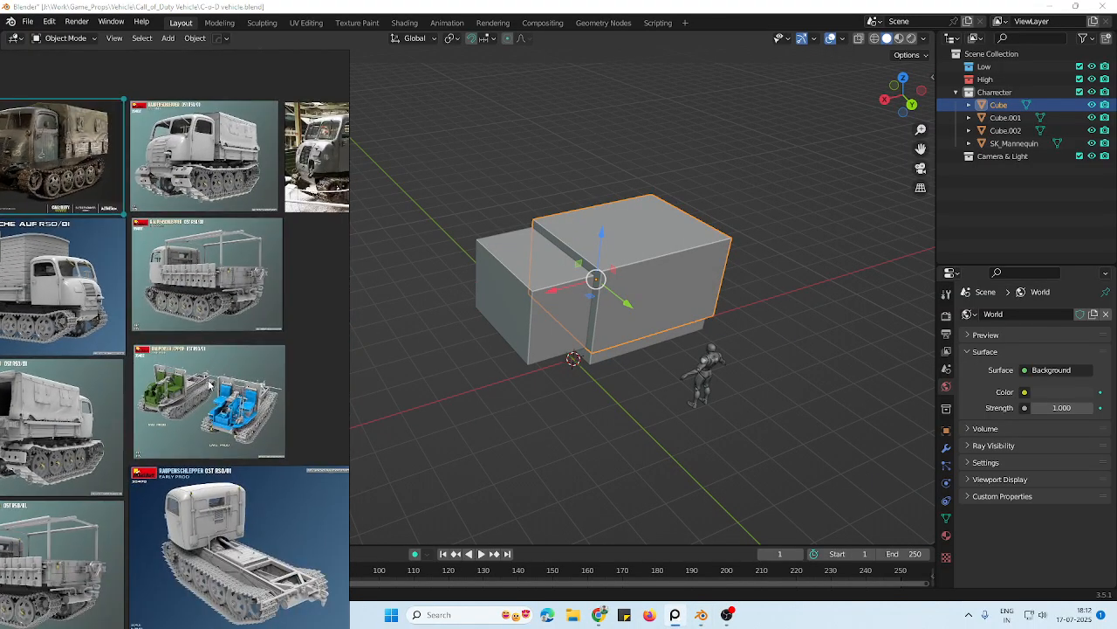
{"action": "scroll", "coordinate": [209, 384], "scroll_direction": "up", "scroll_amount": 5}
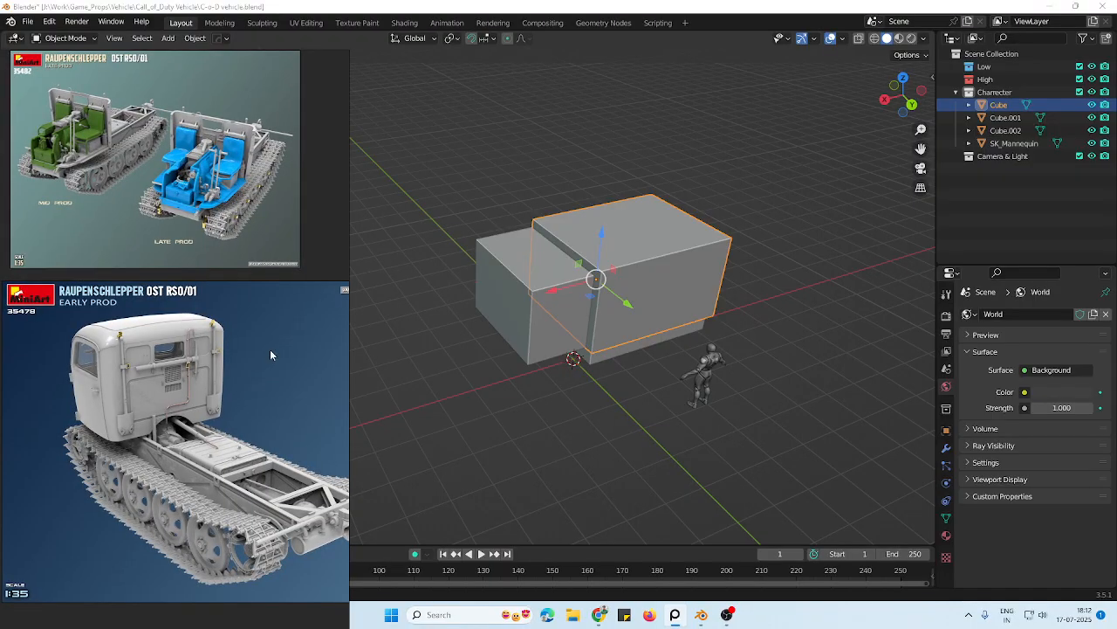
Lengthen the cab block slightly by moving its front face forward along X, and save the file
{"action": "middle_click_drag", "start_coordinate": [559, 302], "coordinate": [519, 293]}
{"action": "left_click", "coordinate": [519, 294]}
{"action": "middle_click_drag", "start_coordinate": [559, 324], "coordinate": [558, 319]}
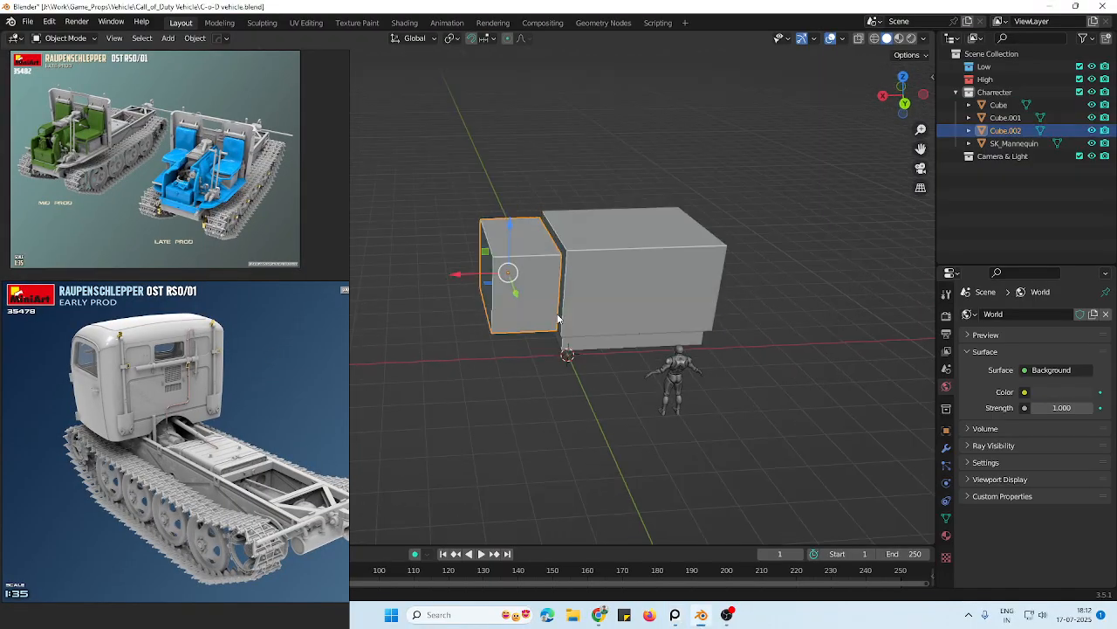
{"action": "scroll", "coordinate": [539, 377], "scroll_direction": "up", "scroll_amount": 2}
{"action": "key", "text": "Tab"}
{"action": "key", "text": "alt+z"}
{"action": "left_click_drag", "start_coordinate": [436, 154], "coordinate": [513, 401]}
{"action": "key", "text": "alt+z"}
{"action": "left_click_drag", "start_coordinate": [464, 274], "coordinate": [448, 274]}
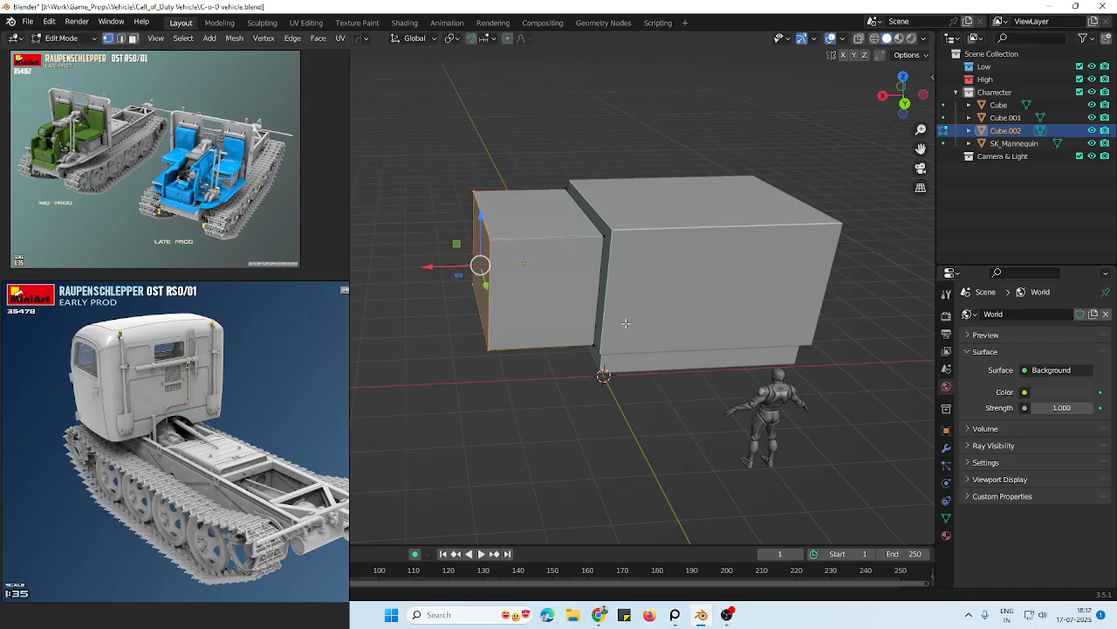
{"action": "middle_click_drag", "start_coordinate": [617, 335], "coordinate": [670, 335]}
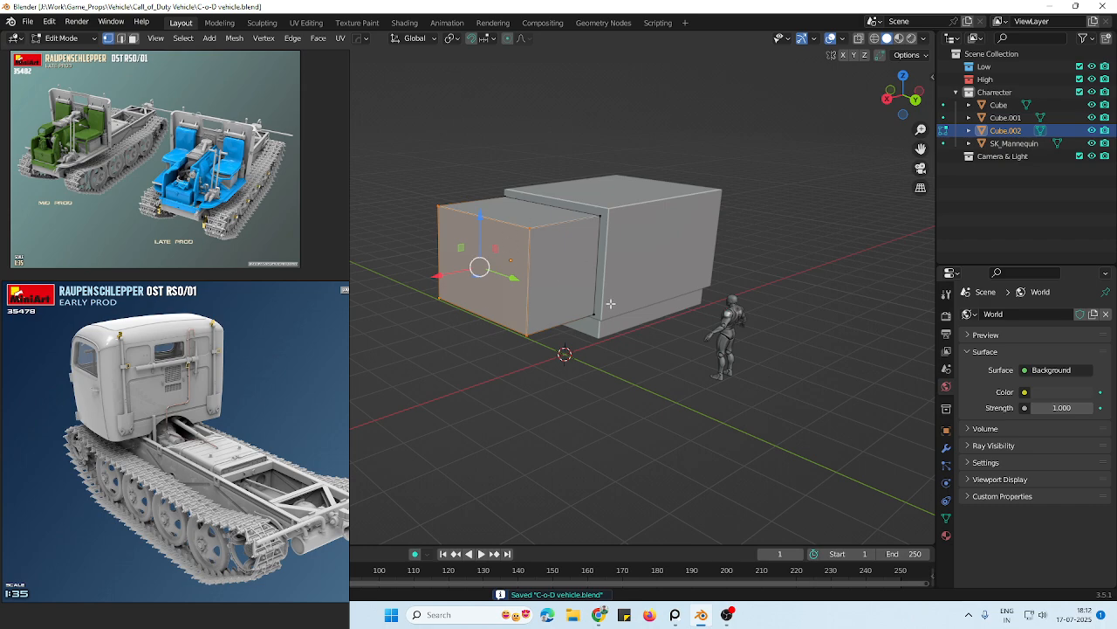
{"action": "middle_click_drag", "start_coordinate": [534, 326], "coordinate": [585, 328]}
{"action": "middle_click_drag", "start_coordinate": [582, 431], "coordinate": [670, 322]}
{"action": "middle_click_drag", "start_coordinate": [583, 320], "coordinate": [543, 323]}
{"action": "key", "text": "Tab"}
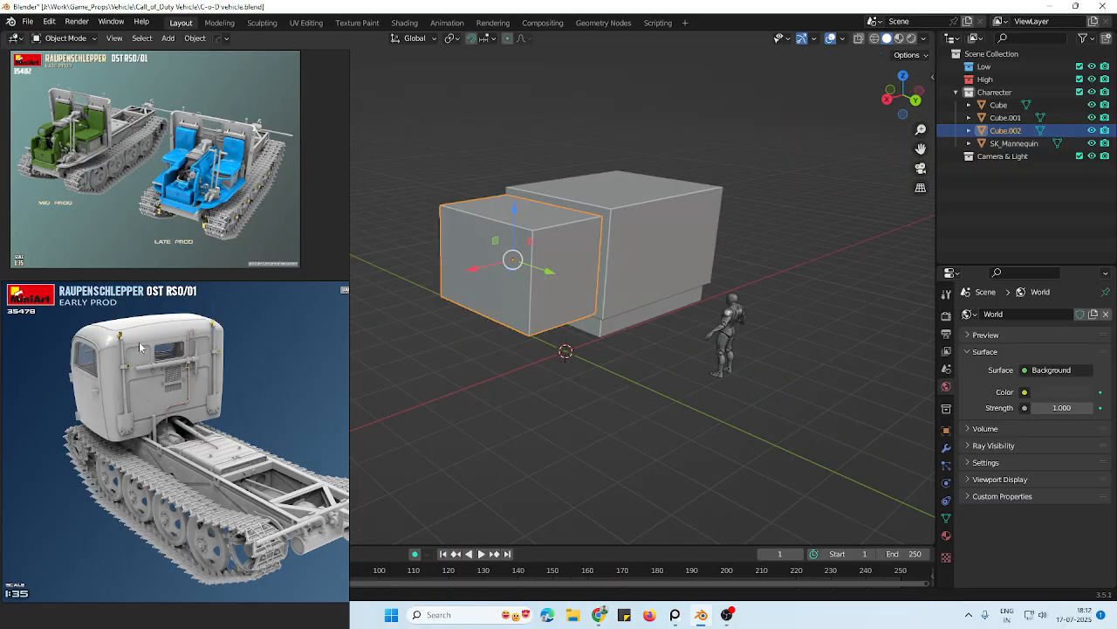
Reframe the late-production RSO references to show the canvas-covered and open-frame trucks, and select the cargo block for comparison
{"action": "scroll", "coordinate": [139, 348], "scroll_direction": "down", "scroll_amount": 5}
{"action": "middle_click_drag", "start_coordinate": [140, 348], "coordinate": [188, 443]}
{"action": "scroll", "coordinate": [206, 290], "scroll_direction": "up", "scroll_amount": 4}
{"action": "middle_click_drag", "start_coordinate": [234, 243], "coordinate": [228, 302]}
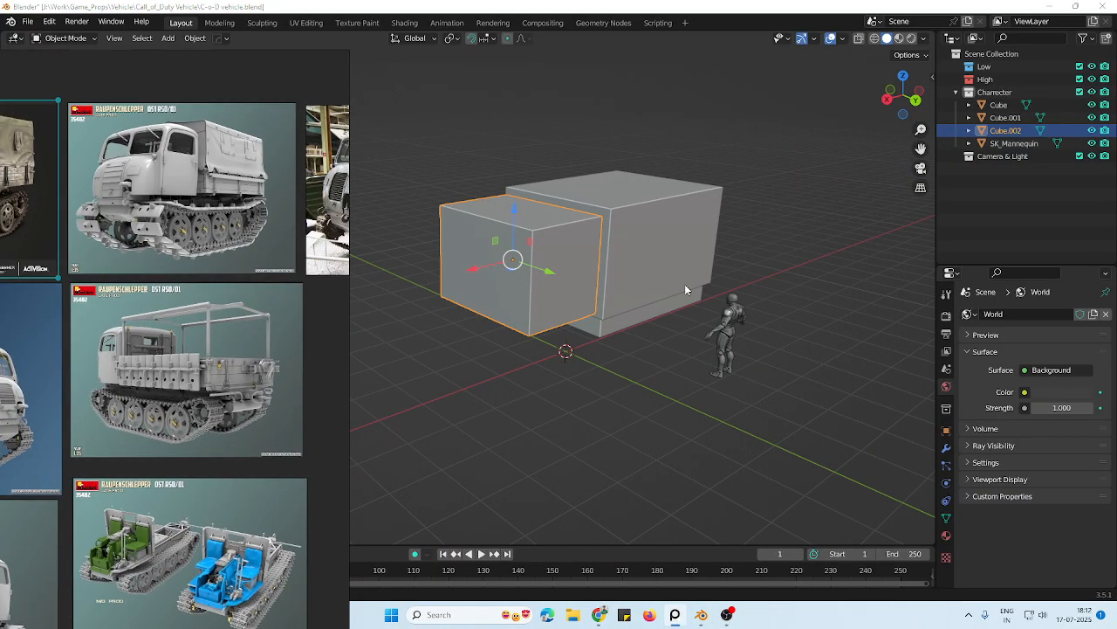
{"action": "middle_click_drag", "start_coordinate": [686, 289], "coordinate": [666, 265]}
{"action": "scroll", "coordinate": [208, 207], "scroll_direction": "up", "scroll_amount": 2}
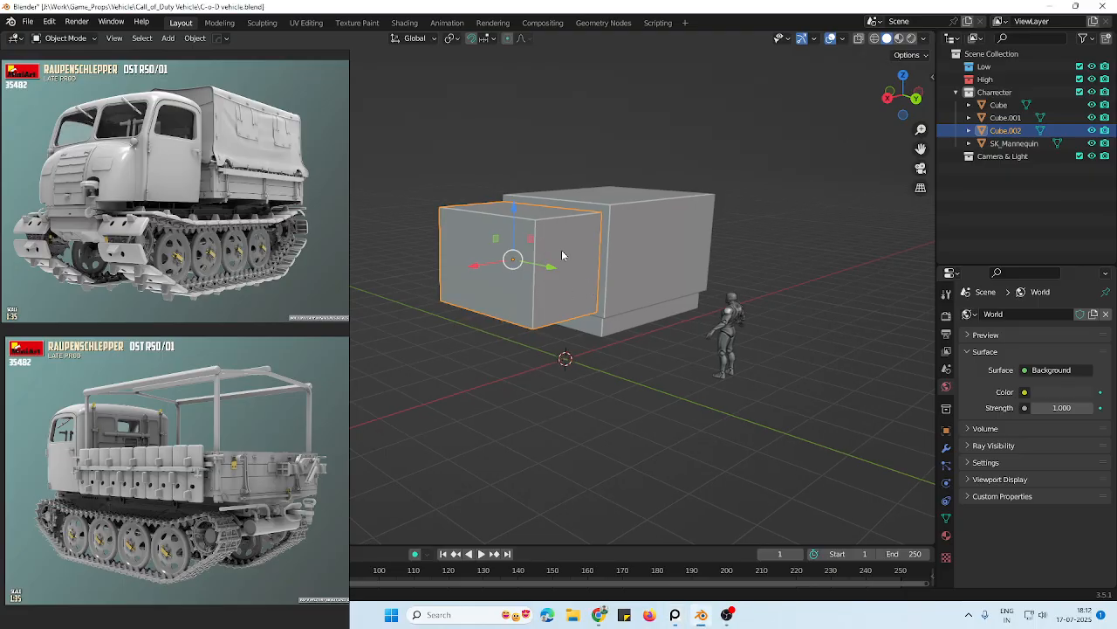
{"action": "left_click", "coordinate": [690, 251]}
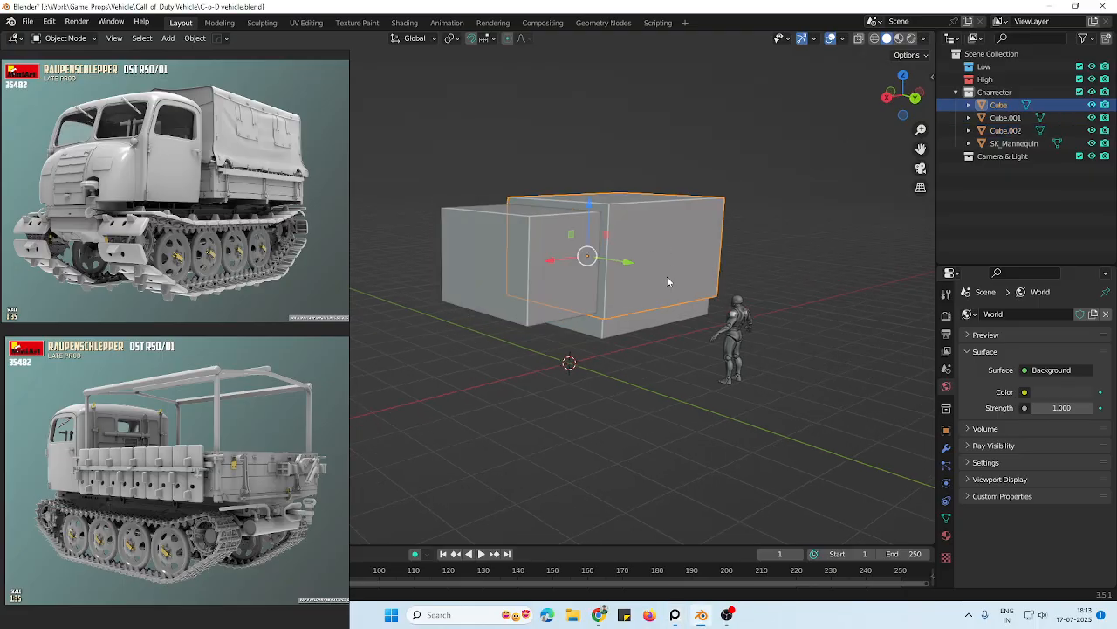
Raise the cargo block's bottom face along Z to make room for a separate bed below it
{"action": "key", "text": "Tab"}
{"action": "key", "text": "alt+z"}
{"action": "left_click_drag", "start_coordinate": [795, 239], "coordinate": [424, 379]}
{"action": "key", "text": "alt+z"}
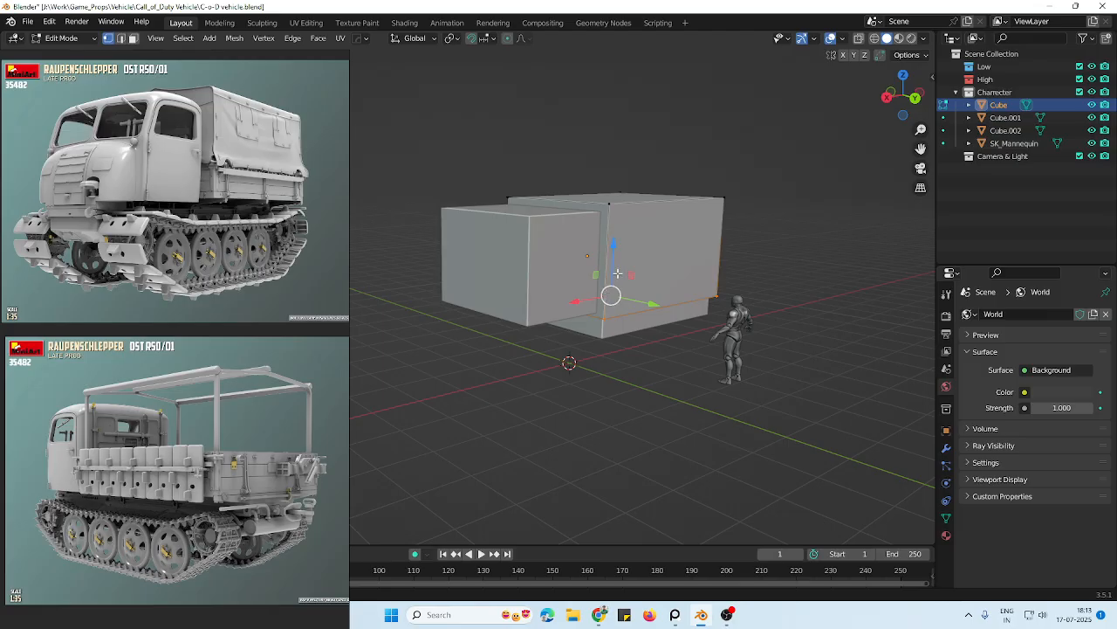
{"action": "left_click_drag", "start_coordinate": [617, 273], "coordinate": [627, 241]}
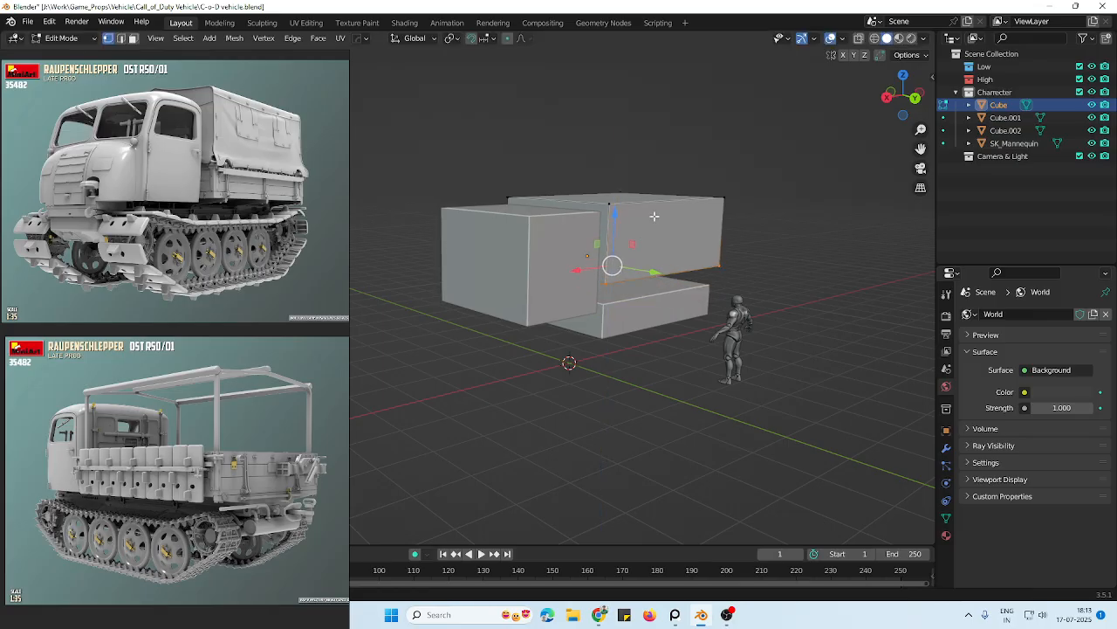
Raise the cargo block's top face slightly along Z to restore some height to the canvas section
{"action": "key", "text": "alt+z"}
{"action": "left_click_drag", "start_coordinate": [784, 115], "coordinate": [388, 236]}
{"action": "key", "text": "alt+z"}
{"action": "left_click_drag", "start_coordinate": [619, 153], "coordinate": [620, 133]}
{"action": "key", "text": "Tab"}
Set snapping to Vertex and raise the bed block along Z until it meets the underside of the cargo block
{"action": "left_click", "coordinate": [622, 318]}
{"action": "key", "text": "Tab"}
{"action": "key", "text": "Tab"}
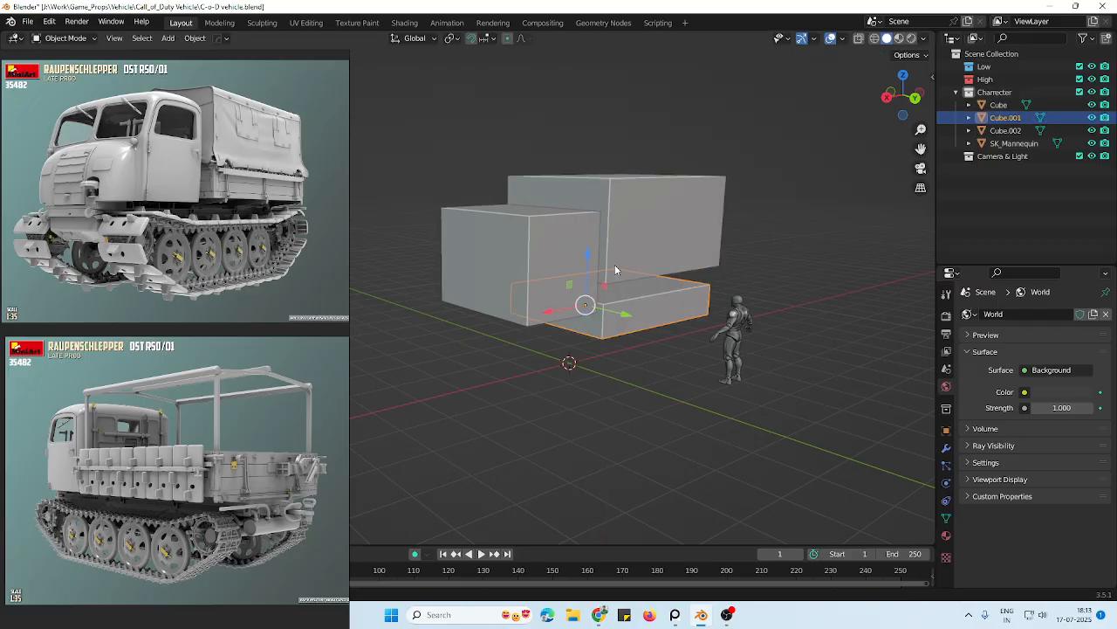
{"action": "mouse_move", "coordinate": [590, 282]}
{"action": "left_mouse_down"}
{"action": "mouse_move", "coordinate": [593, 251]}
{"action": "mouse_move", "coordinate": [606, 273]}
{"action": "left_mouse_up"}
{"action": "left_click", "coordinate": [482, 38]}
{"action": "left_click", "coordinate": [450, 90]}
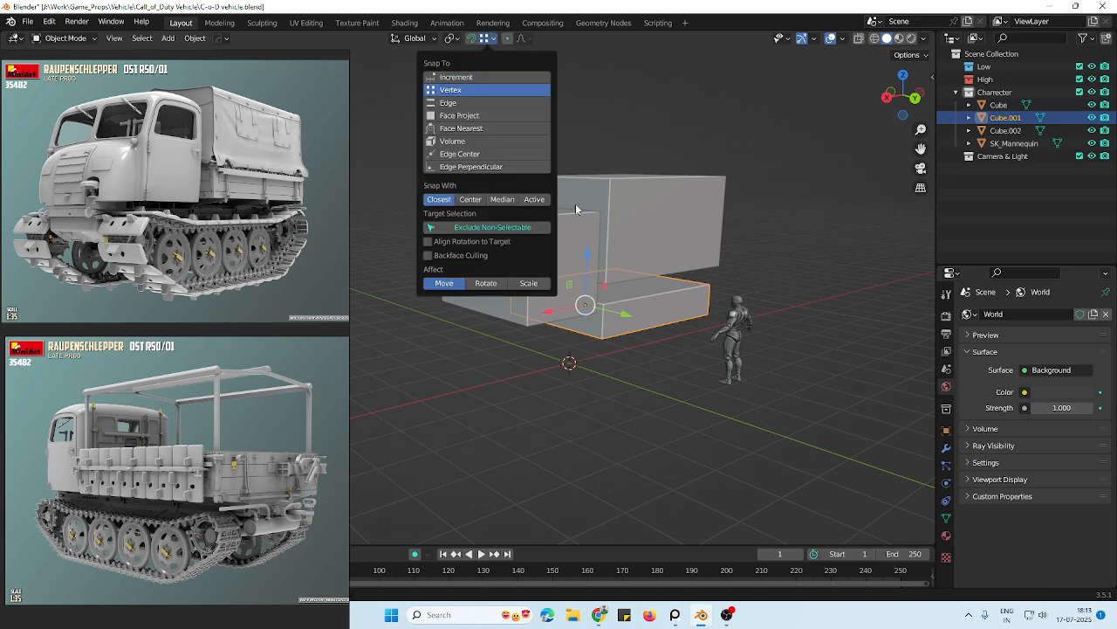
{"action": "left_click_drag", "start_coordinate": [594, 272], "coordinate": [622, 279]}
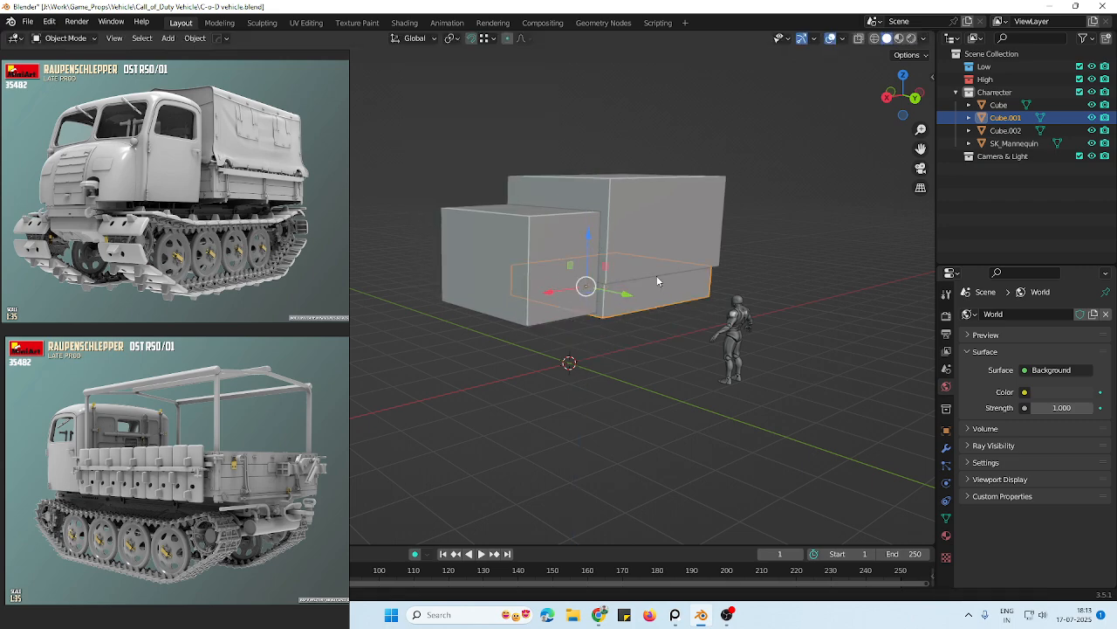
Raise the cargo block's bottom face further along Z so the canvas section becomes shorter than before
{"action": "middle_click_drag", "start_coordinate": [660, 281], "coordinate": [768, 272]}
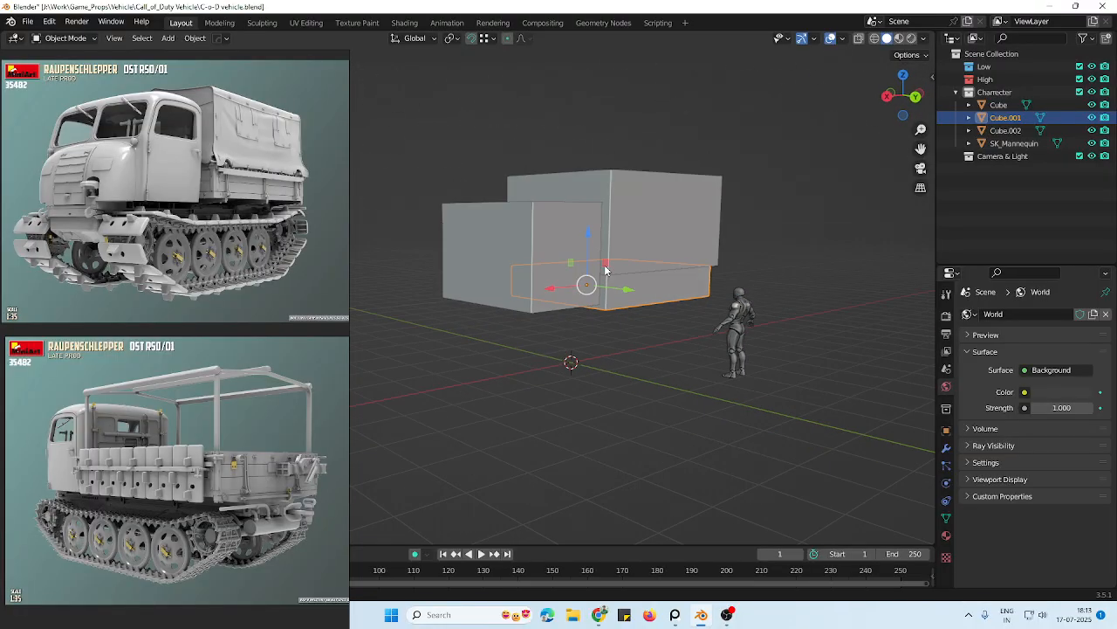
{"action": "left_click", "coordinate": [803, 272]}
{"action": "left_click", "coordinate": [645, 286]}
{"action": "left_click", "coordinate": [619, 243]}
{"action": "key", "text": "Tab"}
{"action": "key", "text": "alt+z"}
{"action": "left_click_drag", "start_coordinate": [798, 215], "coordinate": [429, 320]}
{"action": "key", "text": "alt+z"}
{"action": "key", "text": "g"}
{"action": "key", "text": "z"}
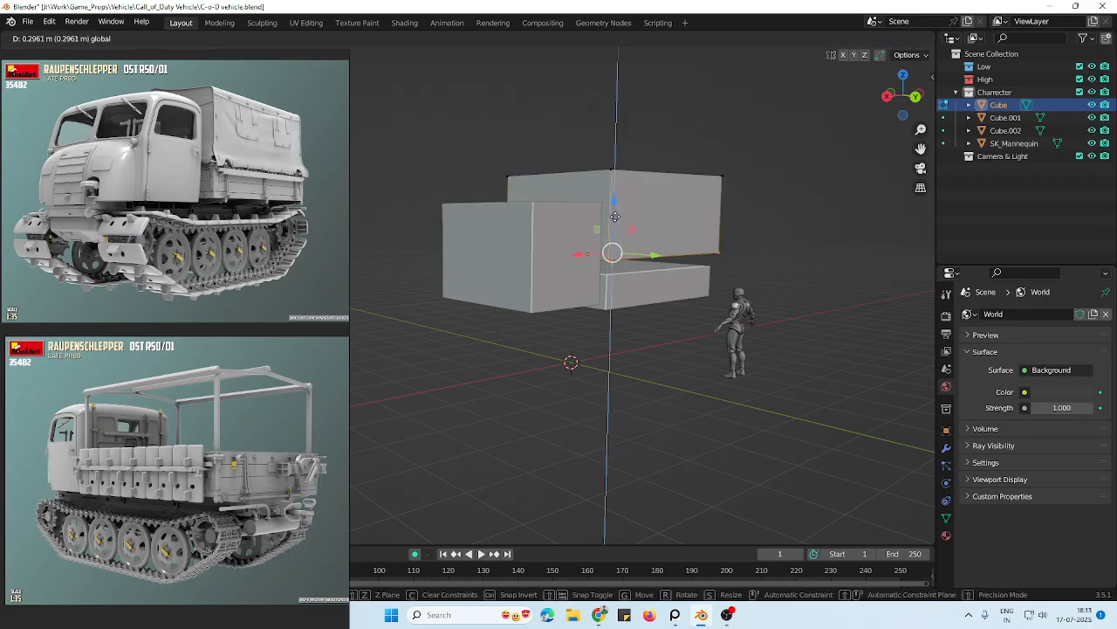
{"action": "left_click", "coordinate": [616, 216]}
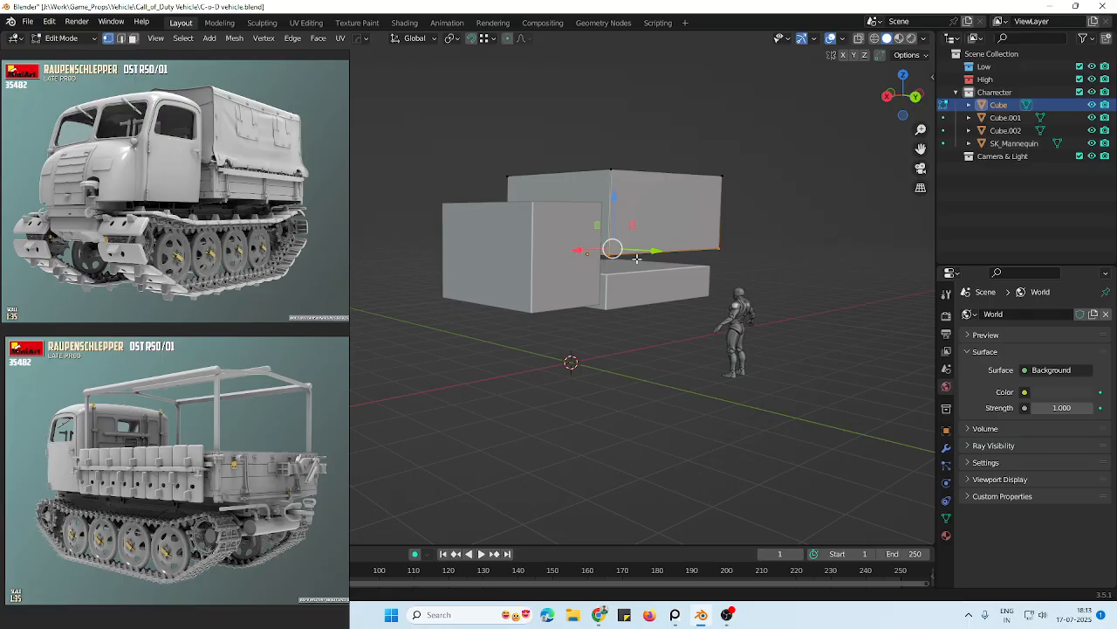
Snap the bed block up along Z against the cargo block's raised underside and deselect it
{"action": "key", "text": "Tab"}
{"action": "left_click", "coordinate": [638, 296]}
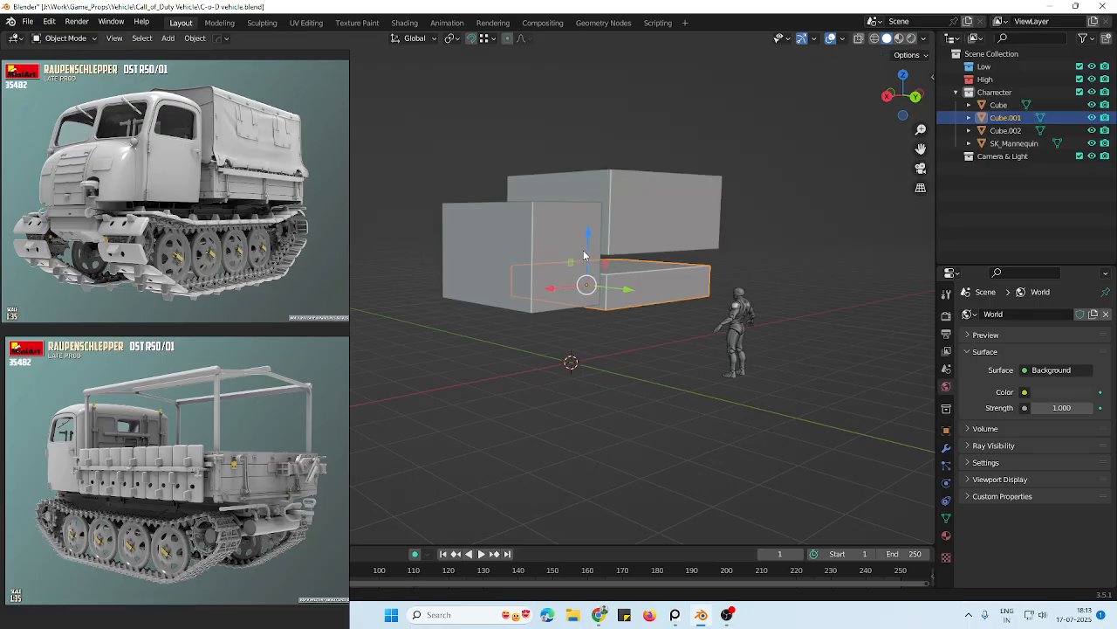
{"action": "left_click_drag", "start_coordinate": [586, 251], "coordinate": [617, 244]}
{"action": "scroll", "coordinate": [729, 263], "scroll_direction": "down", "scroll_amount": 2}
{"action": "left_click", "coordinate": [729, 263]}
{"action": "scroll", "coordinate": [697, 285], "scroll_direction": "up", "scroll_amount": 2}
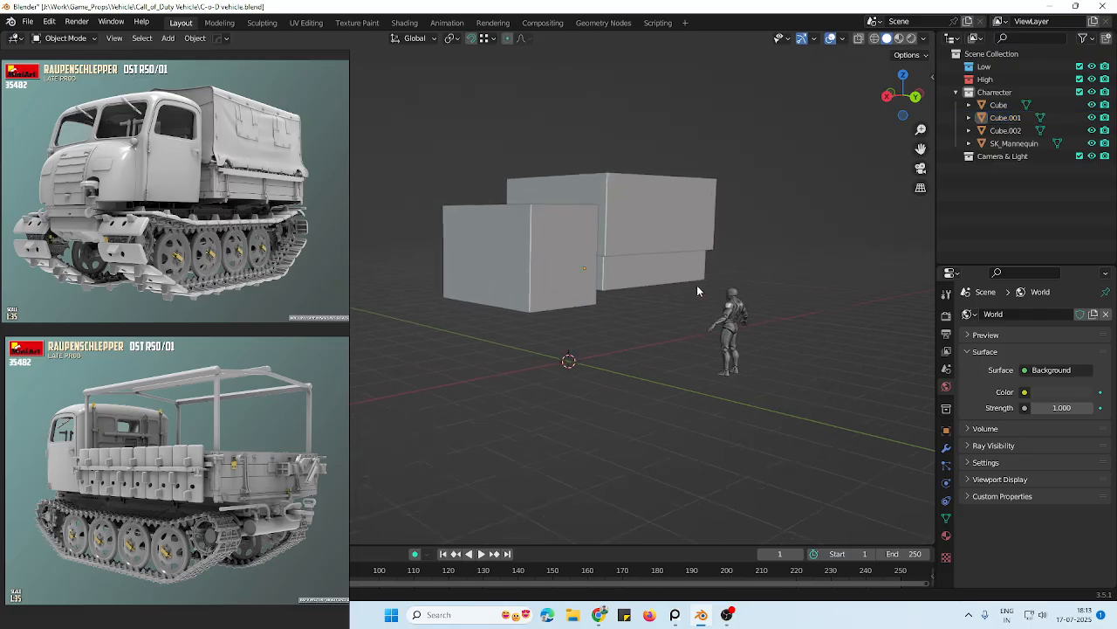
Select the cab block and compare its height with the cab in the Call of Duty WWII reference
{"action": "middle_click_drag", "start_coordinate": [697, 290], "coordinate": [593, 301]}
{"action": "left_click", "coordinate": [554, 300]}
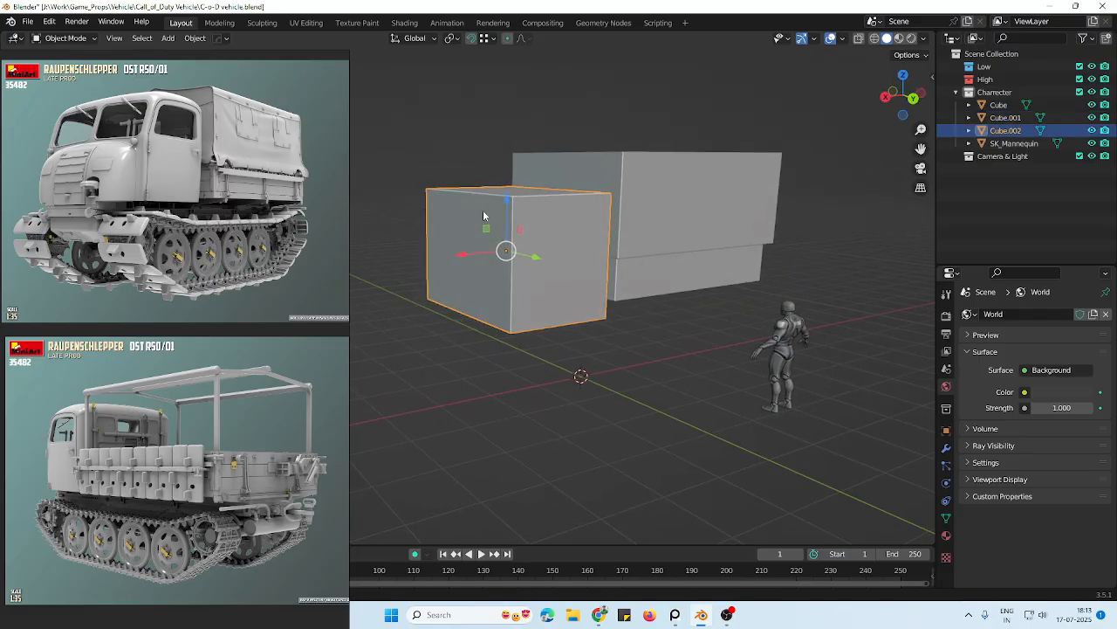
{"action": "scroll", "coordinate": [240, 407], "scroll_direction": "down", "scroll_amount": 3}
{"action": "middle_click_drag", "start_coordinate": [229, 397], "coordinate": [314, 337]}
{"action": "middle_click_drag", "start_coordinate": [139, 358], "coordinate": [173, 358]}
{"action": "scroll", "coordinate": [185, 363], "scroll_direction": "up", "scroll_amount": 2}
{"action": "scroll", "coordinate": [185, 367], "scroll_direction": "down", "scroll_amount": 1}
{"action": "middle_click_drag", "start_coordinate": [93, 180], "coordinate": [179, 269]}
{"action": "scroll", "coordinate": [180, 269], "scroll_direction": "up", "scroll_amount": 4}
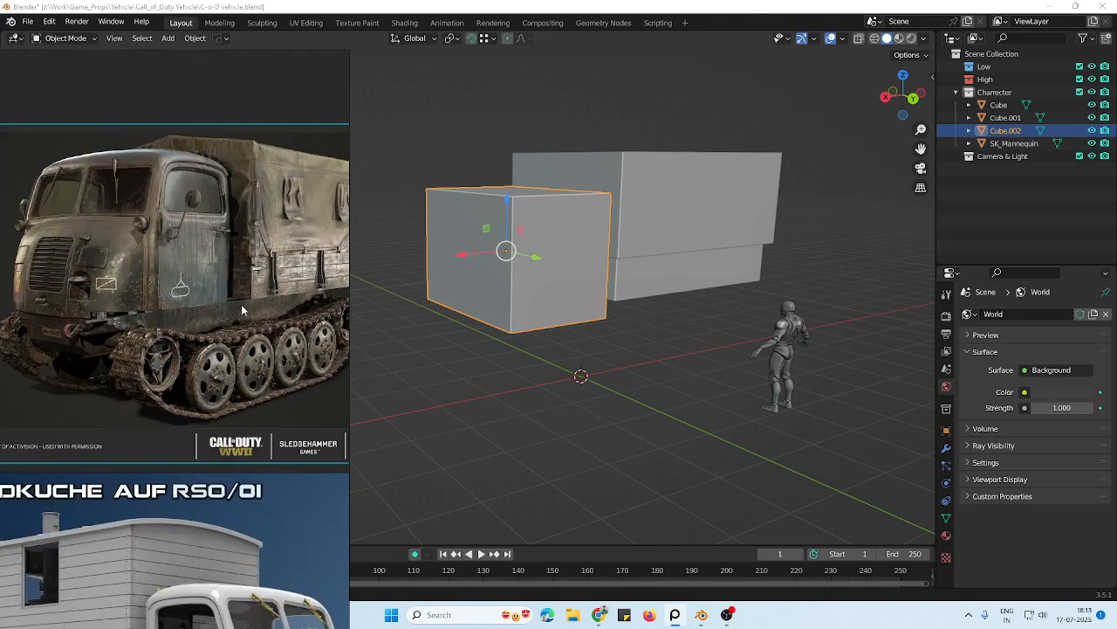
{"action": "scroll", "coordinate": [241, 304], "scroll_direction": "down", "scroll_amount": 1}
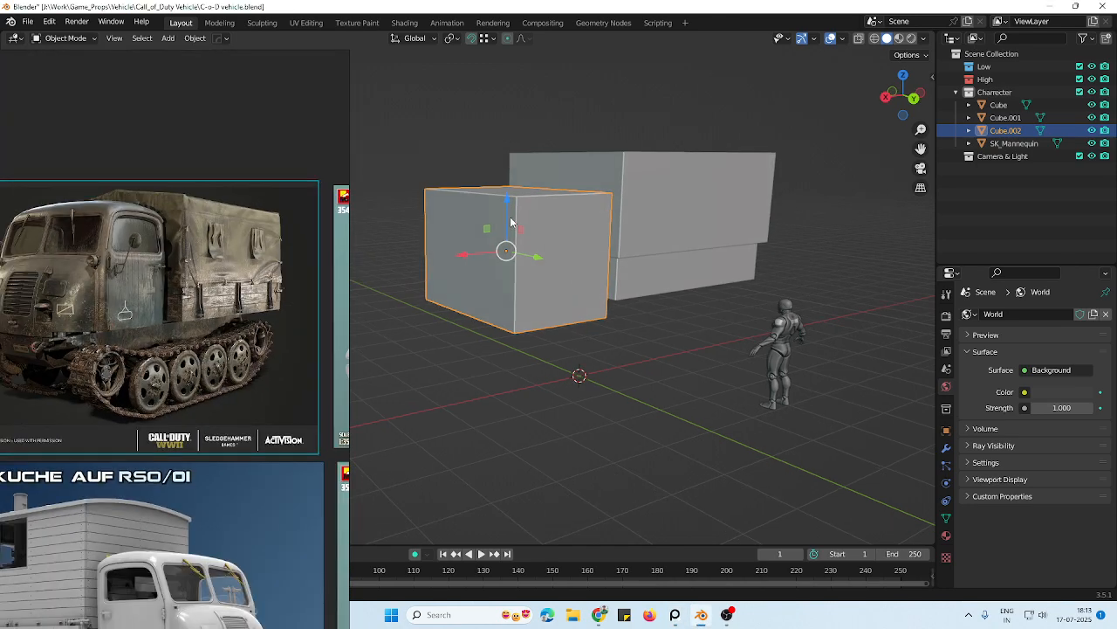
Raise the cab block about 0.2 m along Z
{"action": "key", "text": "g"}
{"action": "key", "text": "z"}
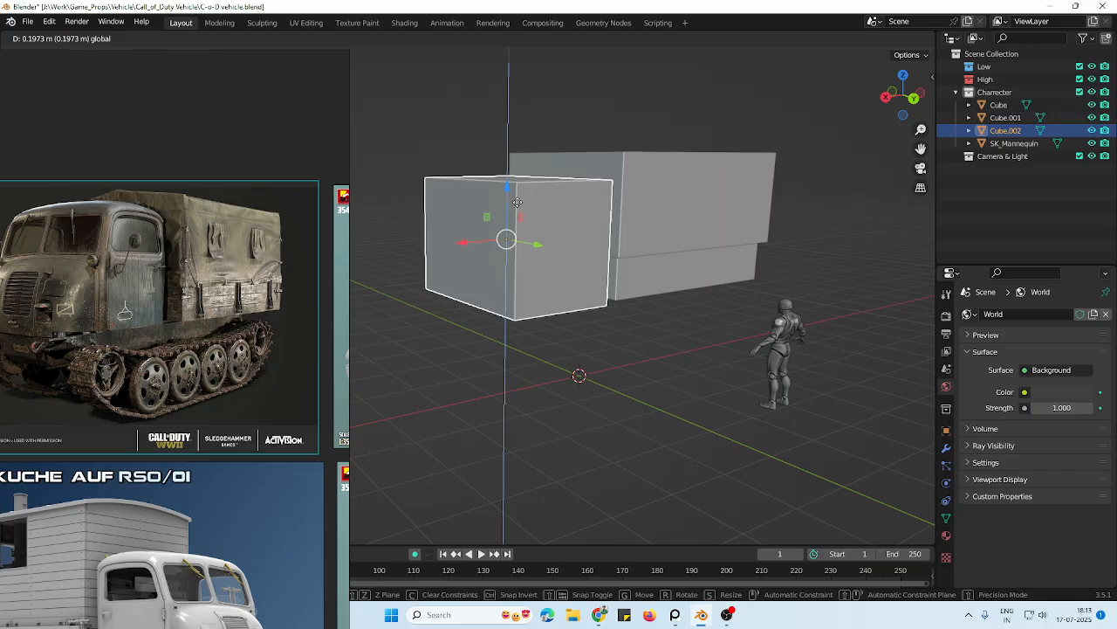
{"action": "left_click", "coordinate": [518, 201]}
Narrow the cab block along Y to about 0.88 of its width
{"action": "middle_click_drag", "start_coordinate": [646, 249], "coordinate": [599, 361]}
{"action": "scroll", "coordinate": [268, 370], "scroll_direction": "down", "scroll_amount": 2}
{"action": "scroll", "coordinate": [597, 323], "scroll_direction": "up", "scroll_amount": 1}
{"action": "key", "text": "s"}
{"action": "key", "text": "y"}
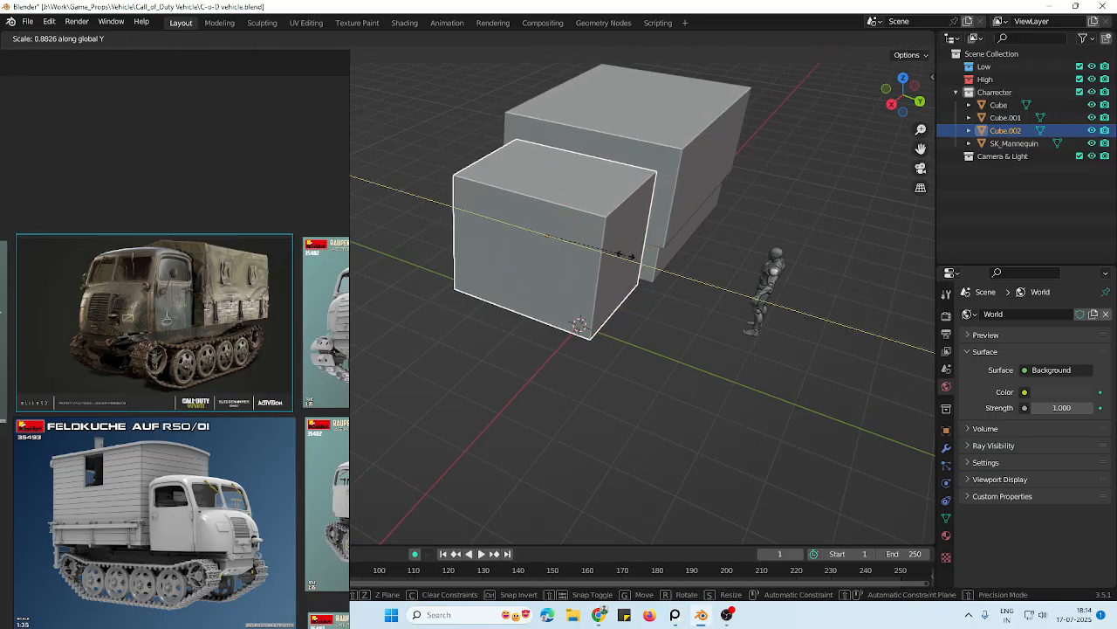
{"action": "left_click", "coordinate": [617, 263]}
Compare the narrowed cab and its gap to the cargo body with the late-production RSO references
{"action": "middle_click_drag", "start_coordinate": [618, 264], "coordinate": [585, 399]}
{"action": "left_click", "coordinate": [102, 359]}
{"action": "scroll", "coordinate": [102, 359], "scroll_direction": "down", "scroll_amount": 4}
{"action": "scroll", "coordinate": [262, 393], "scroll_direction": "up", "scroll_amount": 4}
{"action": "scroll", "coordinate": [227, 361], "scroll_direction": "up", "scroll_amount": 3}
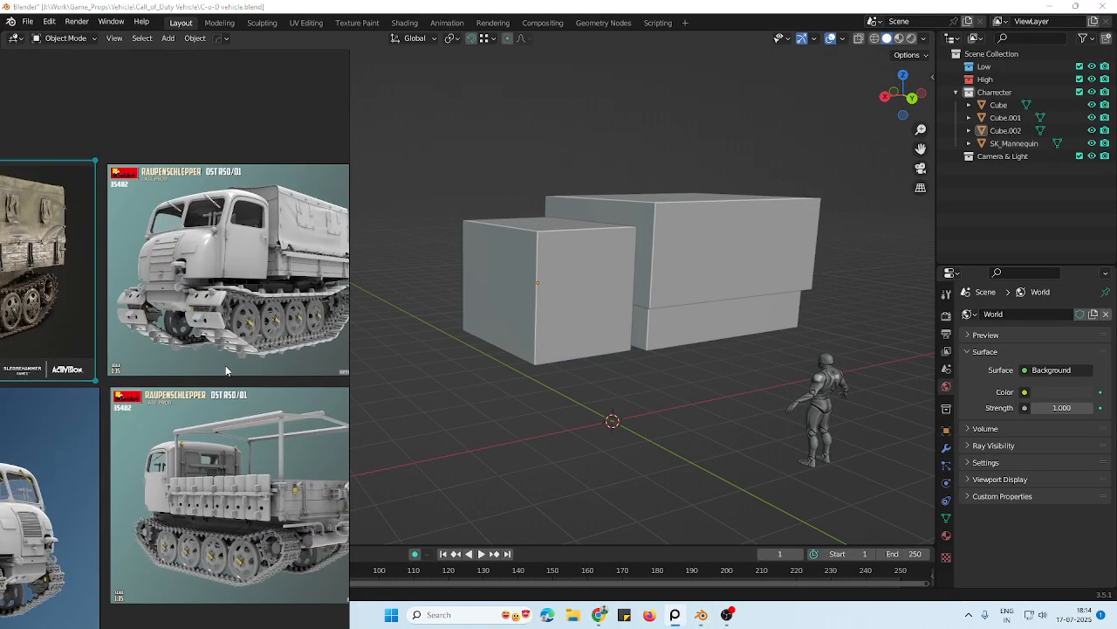
{"action": "middle_click_drag", "start_coordinate": [596, 343], "coordinate": [542, 335]}
{"action": "scroll", "coordinate": [198, 366], "scroll_direction": "down", "scroll_amount": 2}
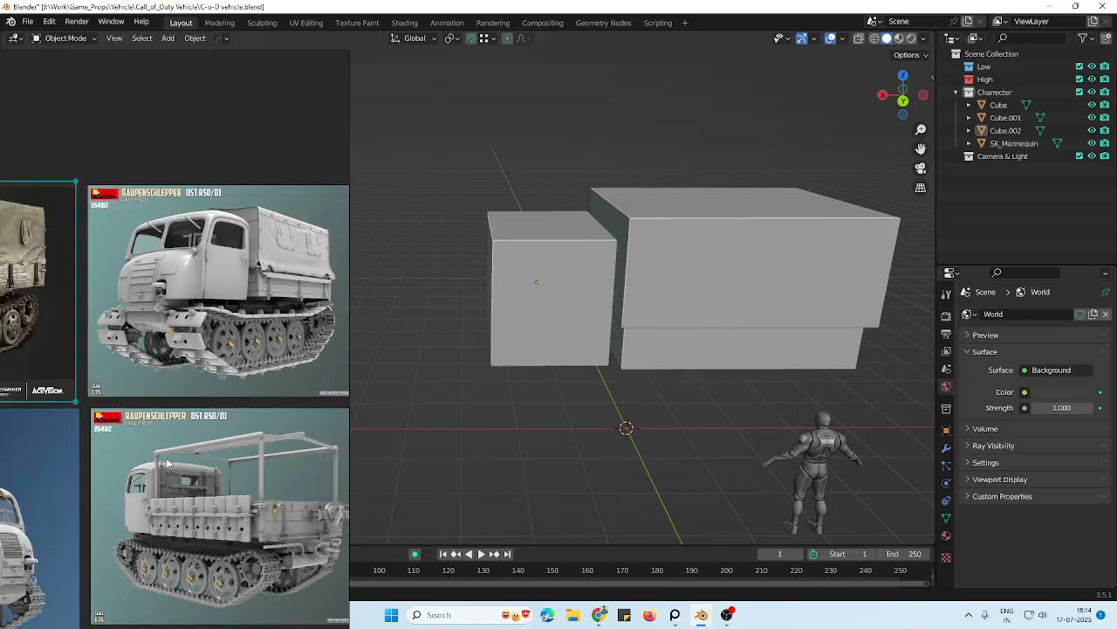
Examine the early-production rear view and the museum photo for the spacing between cab and bed
{"action": "scroll", "coordinate": [198, 366], "scroll_direction": "up", "scroll_amount": 4}
{"action": "middle_click_drag", "start_coordinate": [228, 533], "coordinate": [230, 366]}
{"action": "scroll", "coordinate": [228, 429], "scroll_direction": "down", "scroll_amount": 3}
{"action": "middle_click_drag", "start_coordinate": [275, 451], "coordinate": [293, 278]}
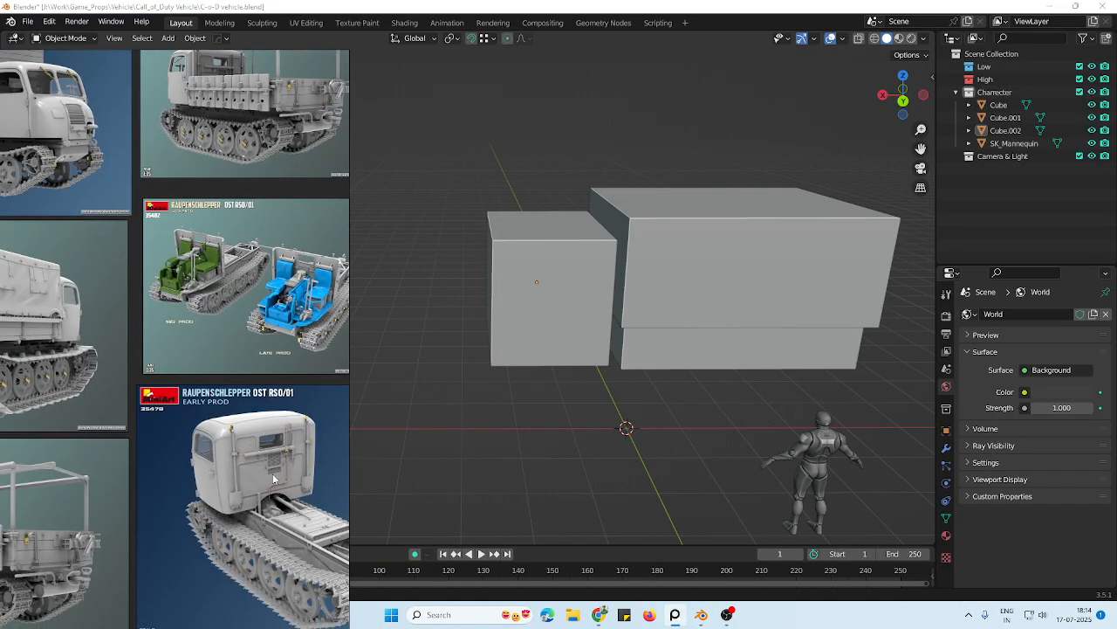
{"action": "scroll", "coordinate": [218, 367], "scroll_direction": "down", "scroll_amount": 3}
{"action": "middle_click_drag", "start_coordinate": [223, 360], "coordinate": [188, 496]}
{"action": "scroll", "coordinate": [282, 321], "scroll_direction": "up", "scroll_amount": 1}
{"action": "middle_click_drag", "start_coordinate": [319, 309], "coordinate": [163, 356]}
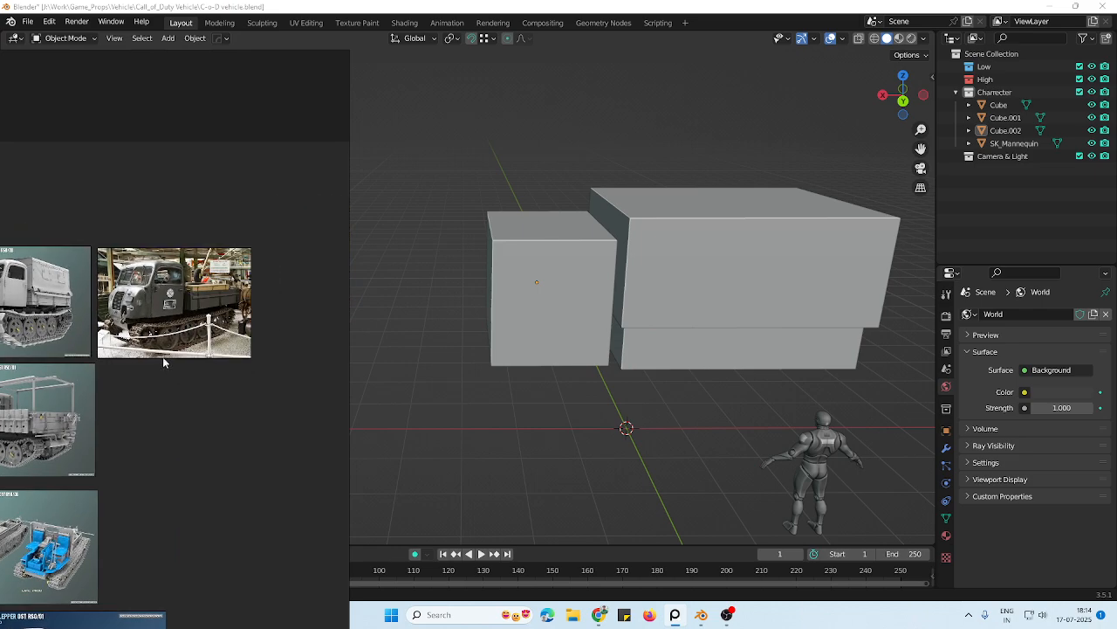
{"action": "scroll", "coordinate": [188, 301], "scroll_direction": "up", "scroll_amount": 6}
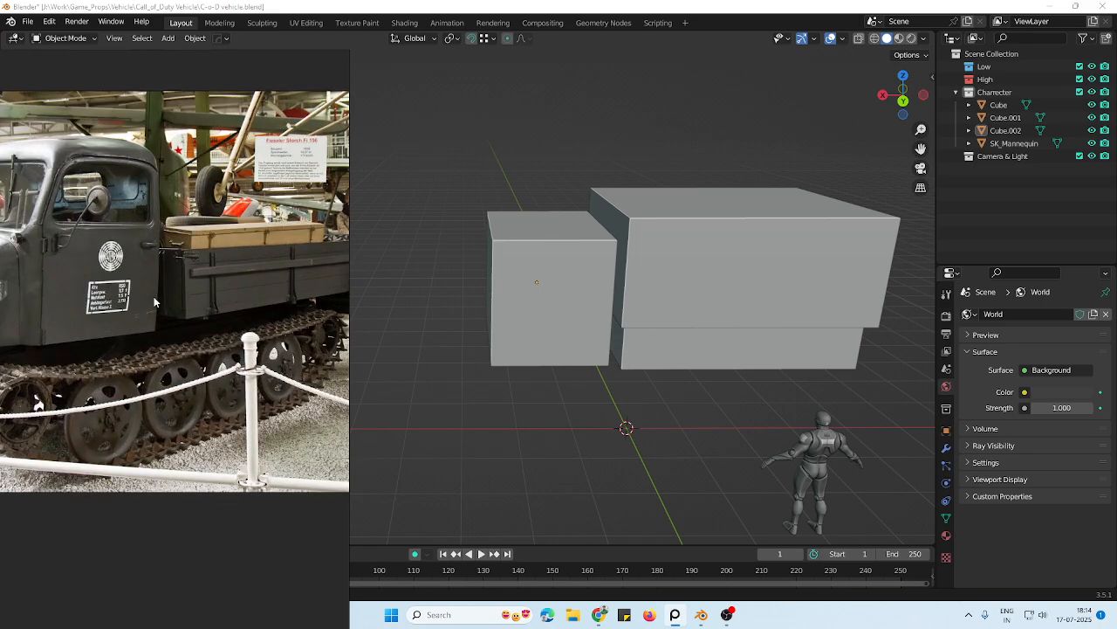
Nudge the cab block slightly forward along X, using the museum photo's cab as a guide, and deselect it
{"action": "middle_click_drag", "start_coordinate": [569, 313], "coordinate": [588, 335]}
{"action": "left_click", "coordinate": [594, 341]}
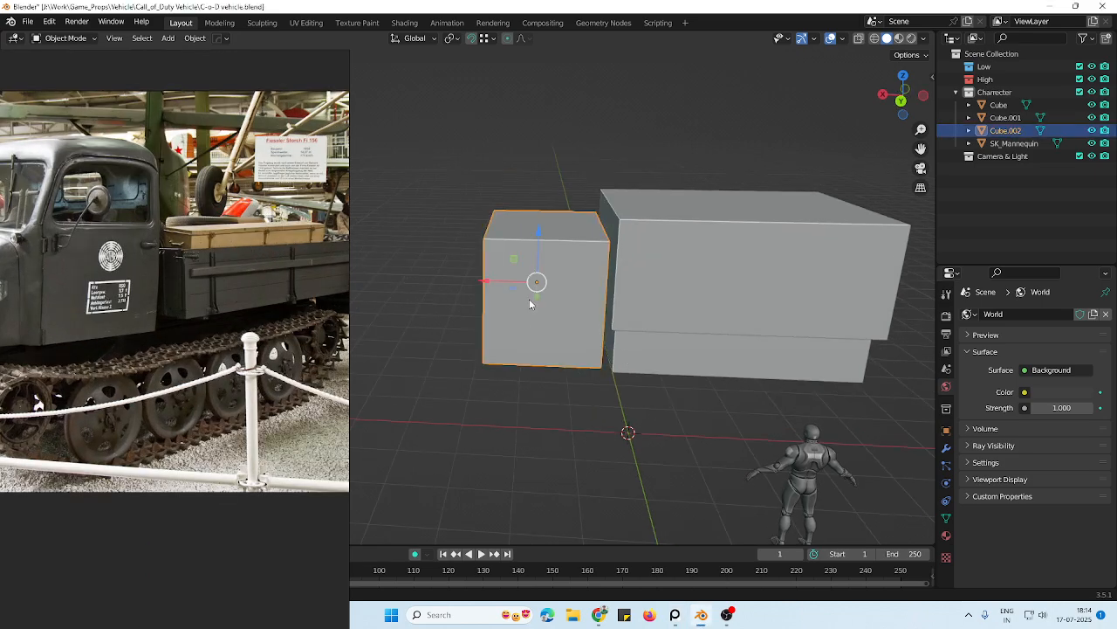
{"action": "middle_click_drag", "start_coordinate": [195, 329], "coordinate": [322, 310]}
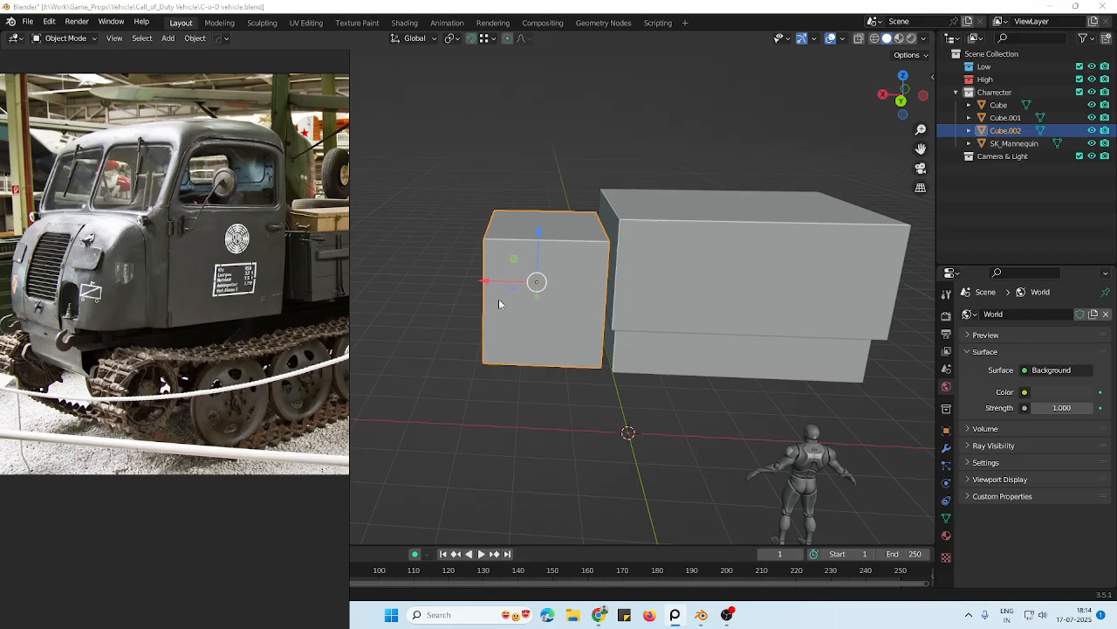
{"action": "left_click_drag", "start_coordinate": [503, 280], "coordinate": [497, 280]}
{"action": "left_click", "coordinate": [562, 105]}
Reselect the cab block and compare its front with the cab in the late-production RSO reference
{"action": "middle_click_drag", "start_coordinate": [604, 246], "coordinate": [655, 225]}
{"action": "middle_click_drag", "start_coordinate": [579, 287], "coordinate": [468, 295]}
{"action": "left_click", "coordinate": [563, 289]}
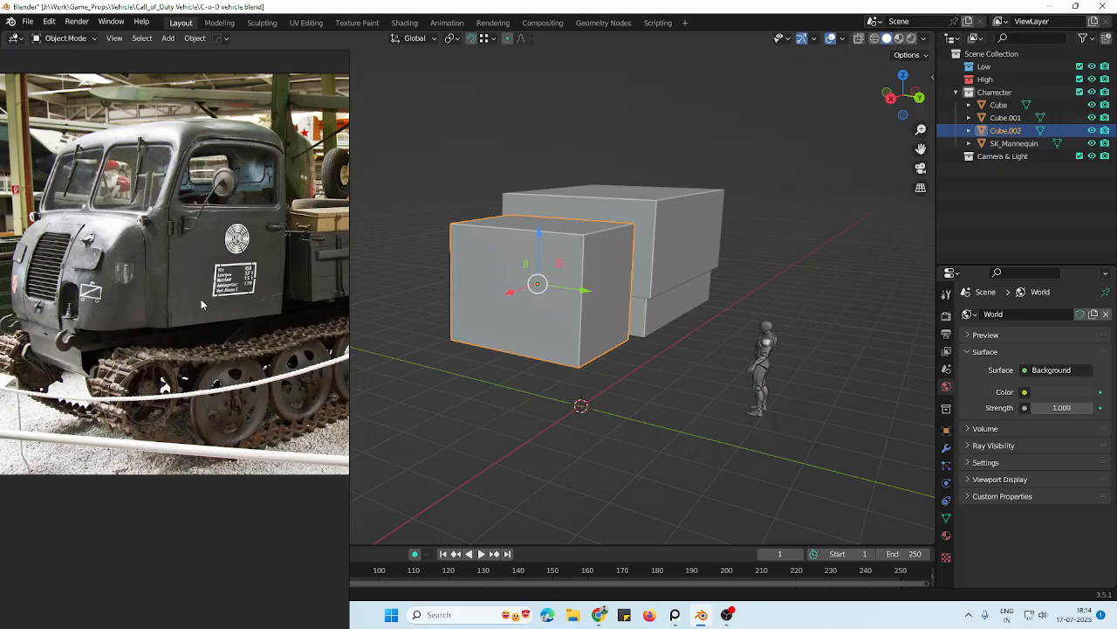
{"action": "scroll", "coordinate": [197, 302], "scroll_direction": "down", "scroll_amount": 6}
{"action": "scroll", "coordinate": [137, 309], "scroll_direction": "up", "scroll_amount": 5}
{"action": "middle_click_drag", "start_coordinate": [144, 308], "coordinate": [232, 318]}
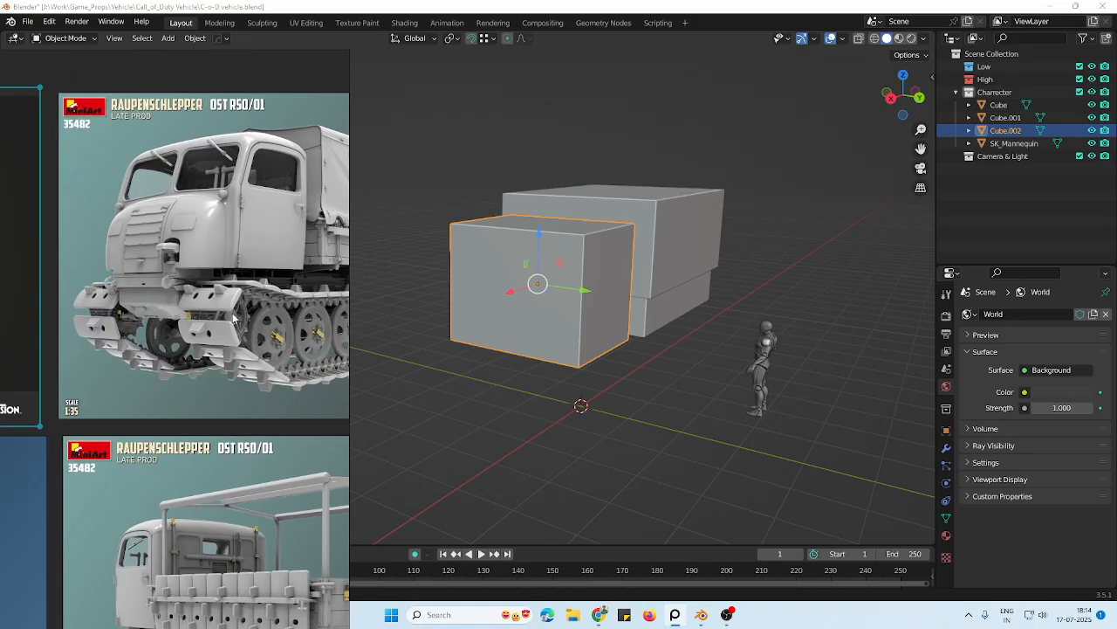
Compare the overall blockout from several angles with the canvas-covered late-production RSO reference
{"action": "middle_click_drag", "start_coordinate": [572, 317], "coordinate": [639, 320]}
{"action": "left_click", "coordinate": [712, 331]}
{"action": "scroll", "coordinate": [641, 343], "scroll_direction": "up", "scroll_amount": 2}
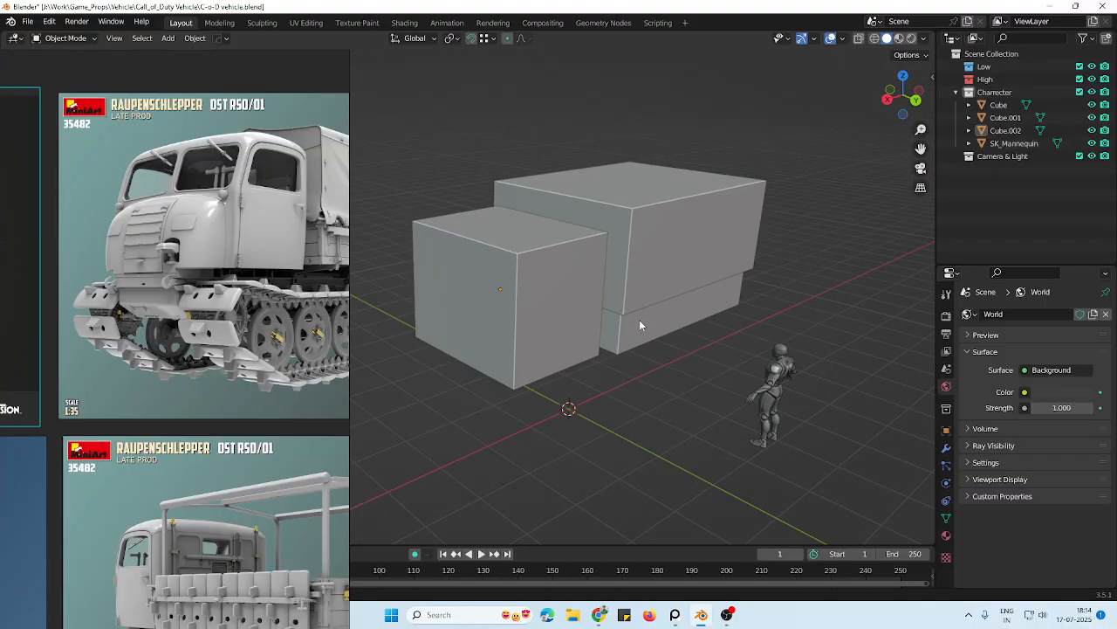
{"action": "scroll", "coordinate": [639, 320], "scroll_direction": "down", "scroll_amount": 1}
{"action": "scroll", "coordinate": [179, 338], "scroll_direction": "down", "scroll_amount": 2}
{"action": "middle_click_drag", "start_coordinate": [319, 324], "coordinate": [196, 347]}
{"action": "scroll", "coordinate": [197, 347], "scroll_direction": "up", "scroll_amount": 2}
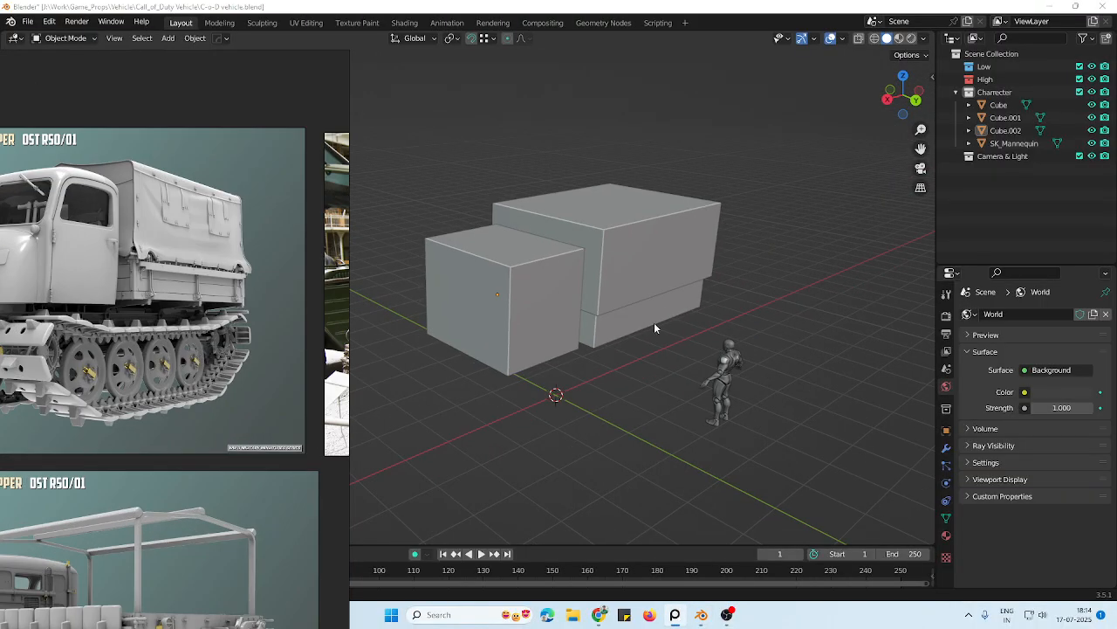
{"action": "middle_click_drag", "start_coordinate": [655, 323], "coordinate": [647, 290]}
{"action": "middle_click_drag", "start_coordinate": [144, 334], "coordinate": [247, 324]}
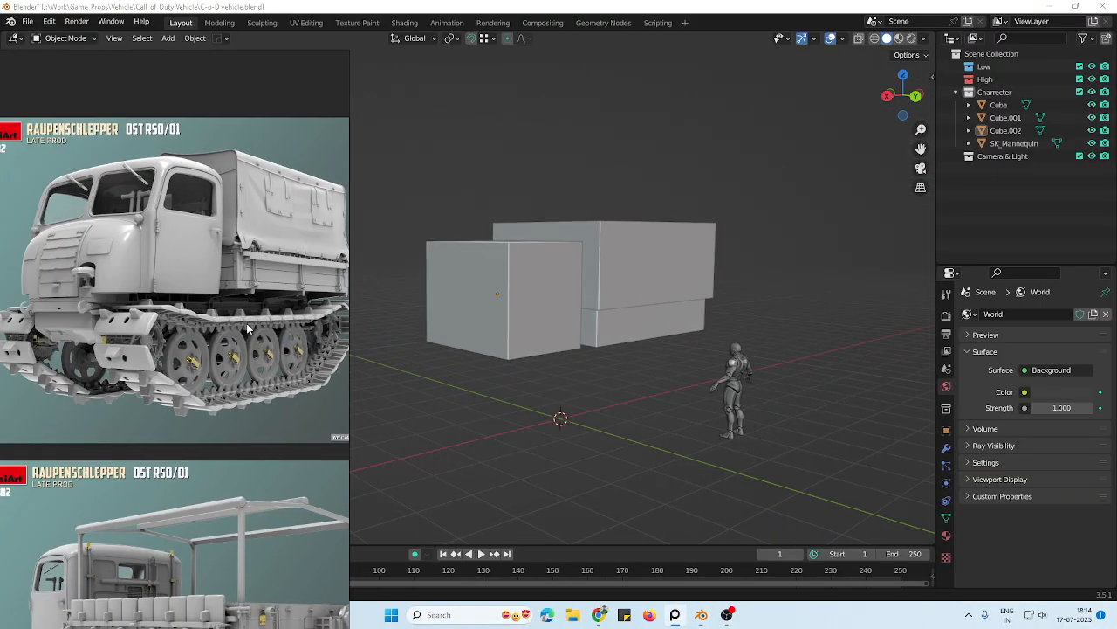
{"action": "left_click", "coordinate": [482, 311]}
{"action": "middle_click_drag", "start_coordinate": [482, 311], "coordinate": [563, 319]}
{"action": "key", "text": "Tab"}
{"action": "key", "text": "Tab"}
{"action": "left_click", "coordinate": [803, 264]}
{"action": "middle_click_drag", "start_coordinate": [803, 264], "coordinate": [712, 295]}
Move the cab block's lower front edge about 0.3 m forward along X to slant the front face
{"action": "left_click", "coordinate": [586, 288]}
{"action": "middle_click_drag", "start_coordinate": [587, 288], "coordinate": [557, 306]}
{"action": "key", "text": "Tab"}
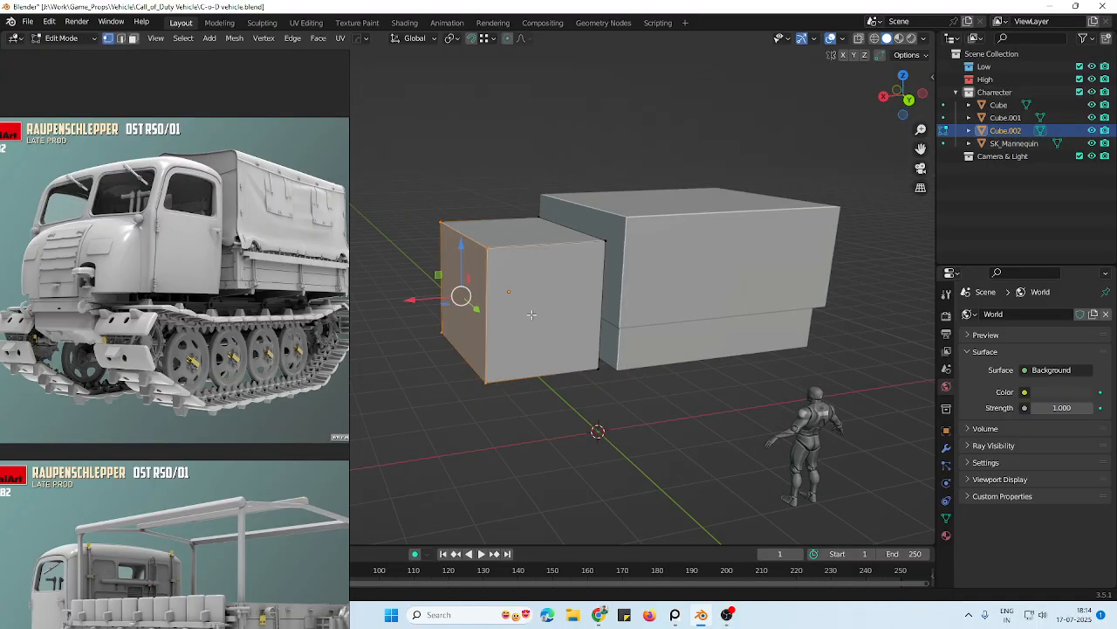
{"action": "key", "text": "alt+z"}
{"action": "key", "text": "alt+z"}
{"action": "left_click", "coordinate": [448, 377]}
{"action": "key", "text": "g"}
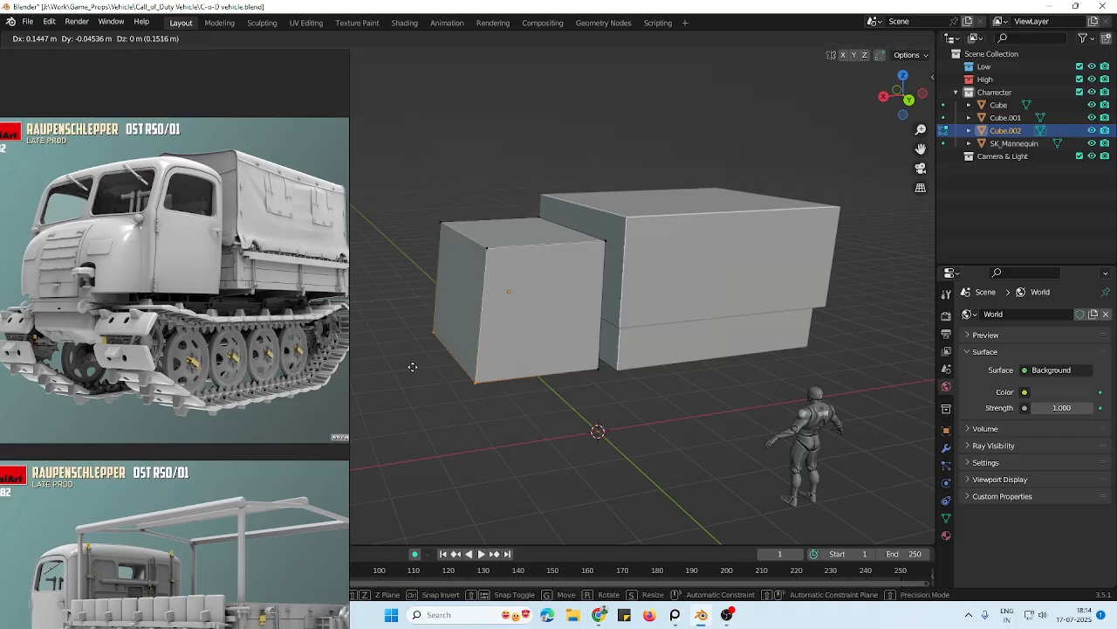
{"action": "key", "text": "x"}
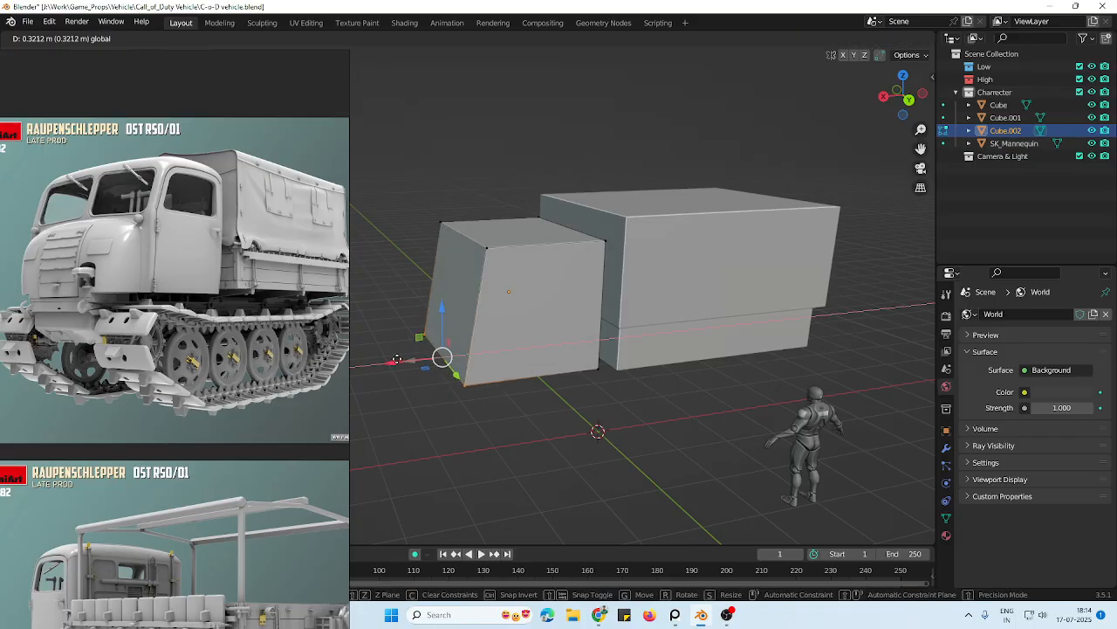
{"action": "left_click", "coordinate": [400, 358]}
Add a horizontal loop cut slightly above the cab's mid-height and move its front edge forward along X
{"action": "middle_click_drag", "start_coordinate": [477, 305], "coordinate": [479, 295]}
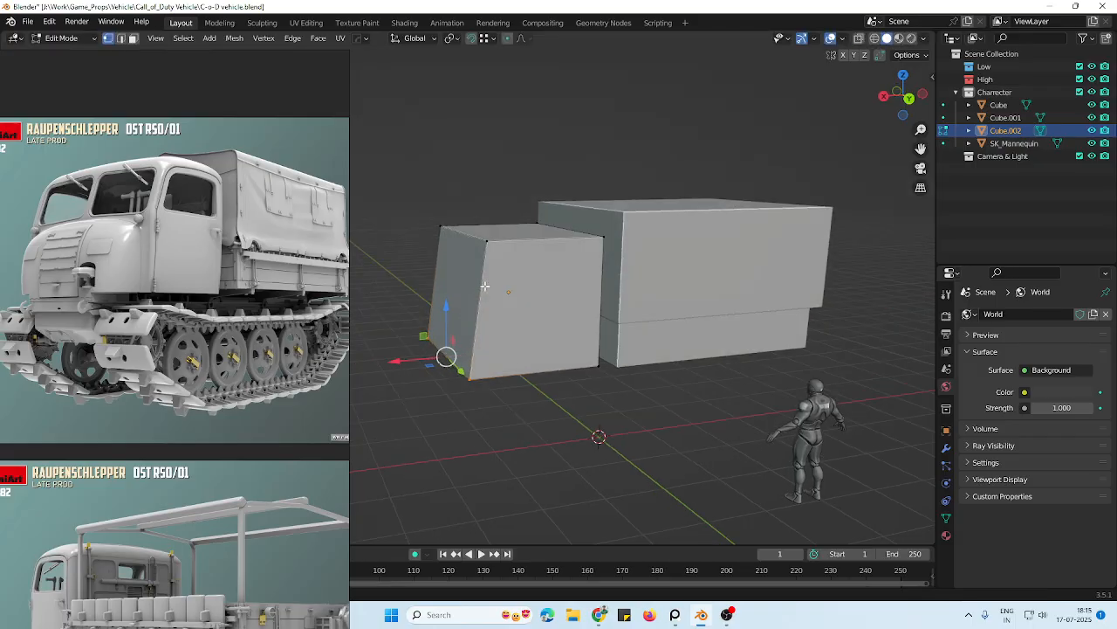
{"action": "left_click", "coordinate": [482, 289]}
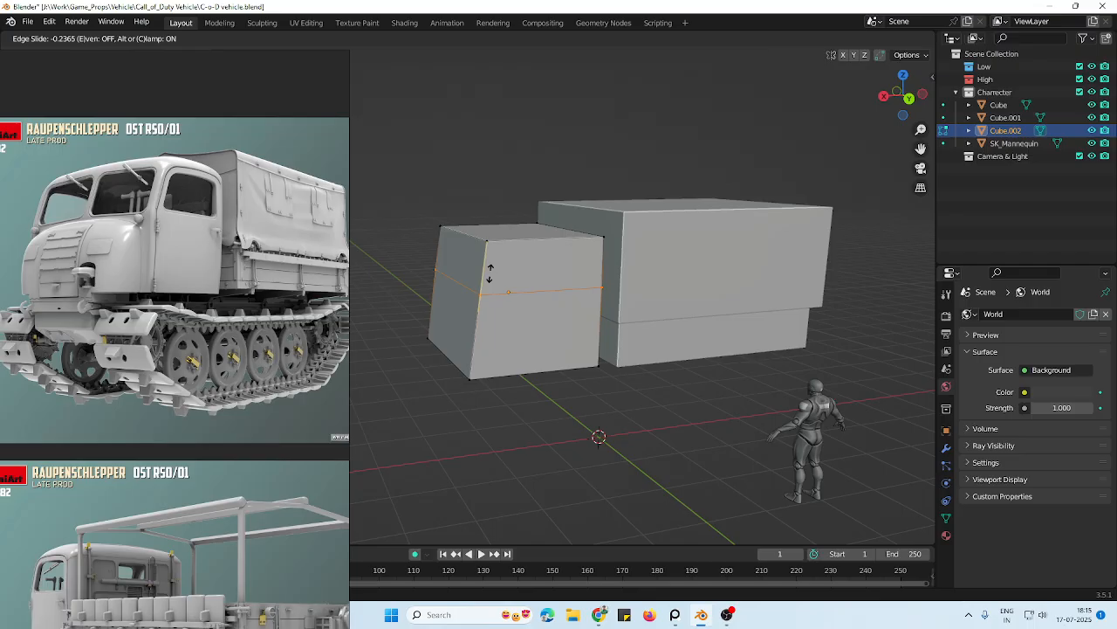
{"action": "left_click", "coordinate": [489, 273]}
{"action": "middle_click_drag", "start_coordinate": [491, 273], "coordinate": [434, 250]}
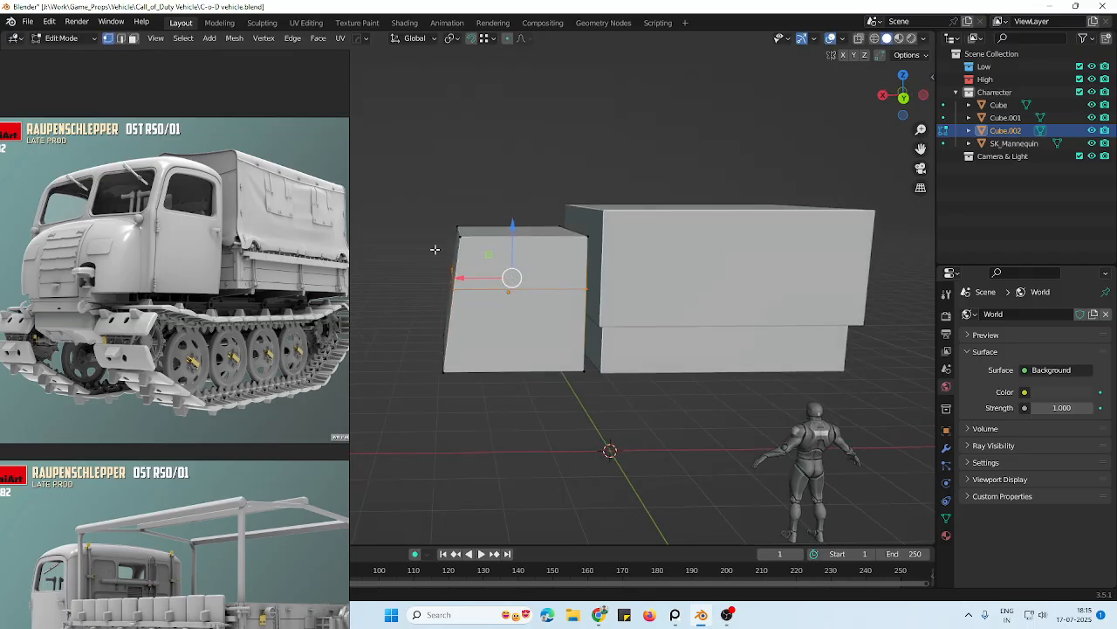
{"action": "left_click_drag", "start_coordinate": [435, 278], "coordinate": [428, 280]}
Raise the cab block's top face slightly along Z and check the cab shape against the reference
{"action": "middle_click_drag", "start_coordinate": [541, 225], "coordinate": [559, 243]}
{"action": "left_click_drag", "start_coordinate": [674, 149], "coordinate": [426, 264]}
{"action": "left_click_drag", "start_coordinate": [520, 196], "coordinate": [515, 186]}
{"action": "scroll", "coordinate": [577, 327], "scroll_direction": "down", "scroll_amount": 1}
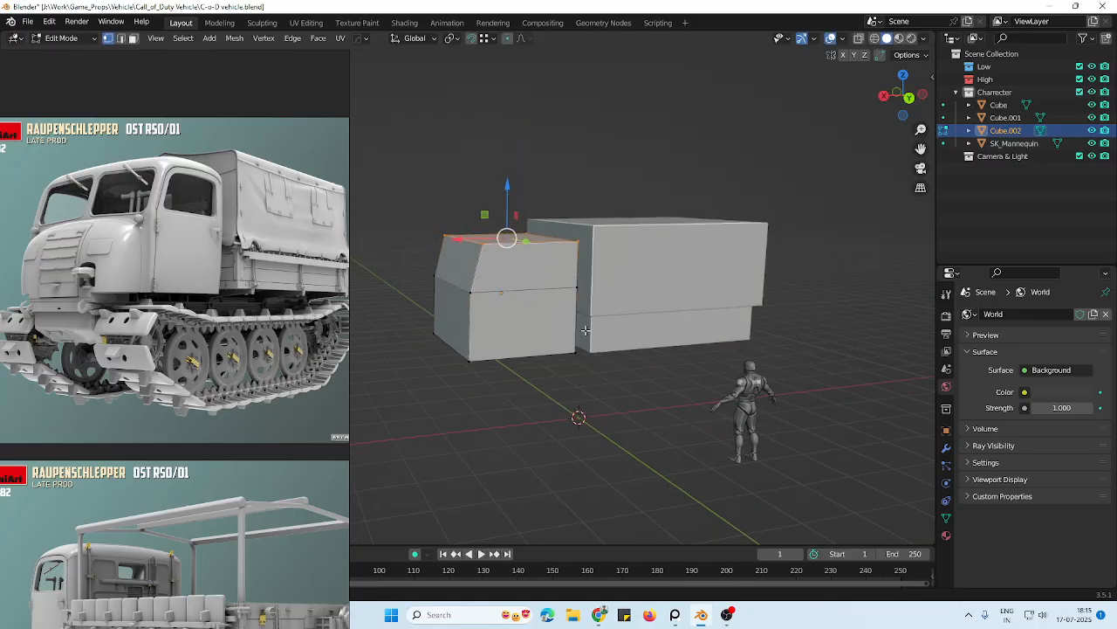
{"action": "middle_click_drag", "start_coordinate": [576, 328], "coordinate": [629, 349]}
{"action": "scroll", "coordinate": [648, 330], "scroll_direction": "up", "scroll_amount": 1}
{"action": "middle_click_drag", "start_coordinate": [610, 292], "coordinate": [761, 355]}
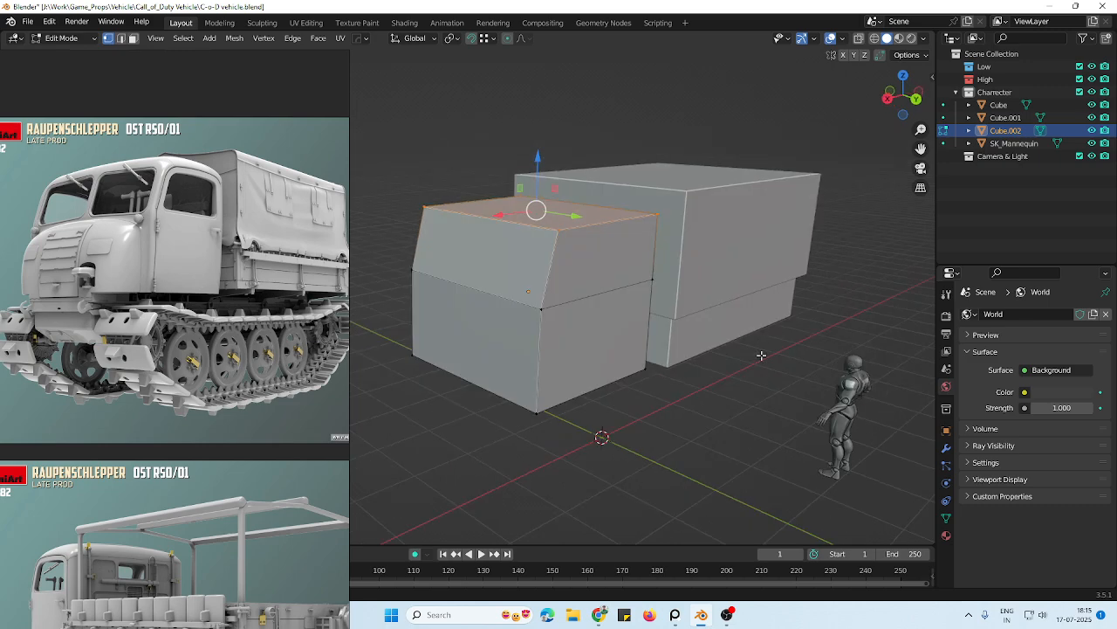
Save the file, leave Edit Mode and deselect the cab block to check the blockout
{"action": "scroll", "coordinate": [733, 323], "scroll_direction": "down", "scroll_amount": 2}
{"action": "scroll", "coordinate": [730, 340], "scroll_direction": "up", "scroll_amount": 1}
{"action": "key", "text": "ctrl+s"}
{"action": "scroll", "coordinate": [729, 340], "scroll_direction": "down", "scroll_amount": 1}
{"action": "key", "text": "Tab"}
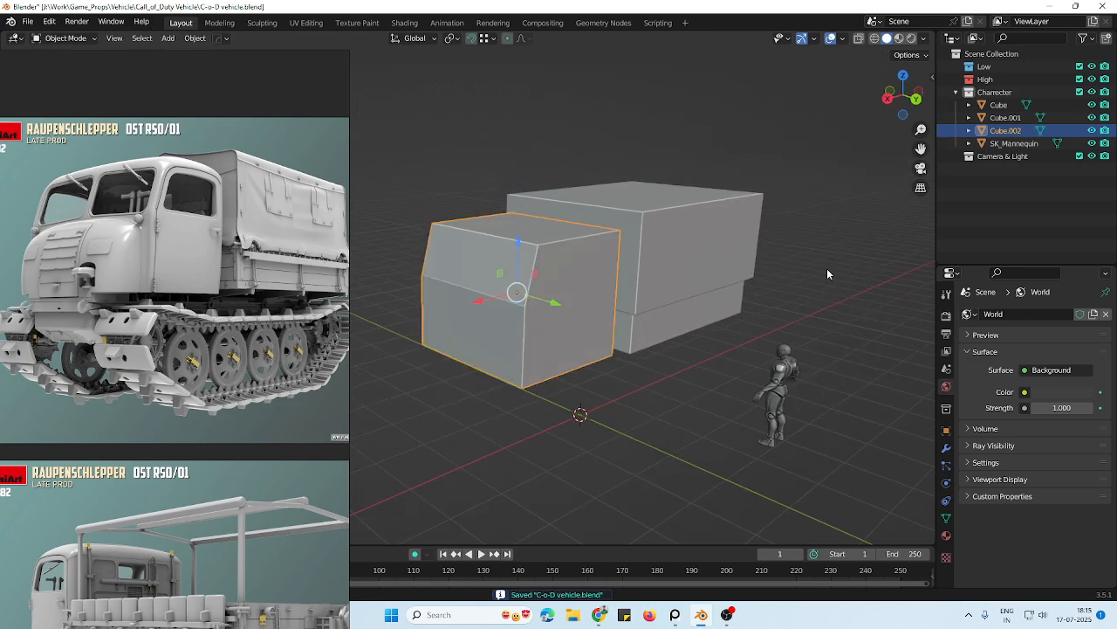
{"action": "left_click", "coordinate": [826, 268]}
{"action": "scroll", "coordinate": [786, 300], "scroll_direction": "down", "scroll_amount": 1}
{"action": "scroll", "coordinate": [584, 317], "scroll_direction": "up", "scroll_amount": 3}
{"action": "scroll", "coordinate": [761, 305], "scroll_direction": "down", "scroll_amount": 3}
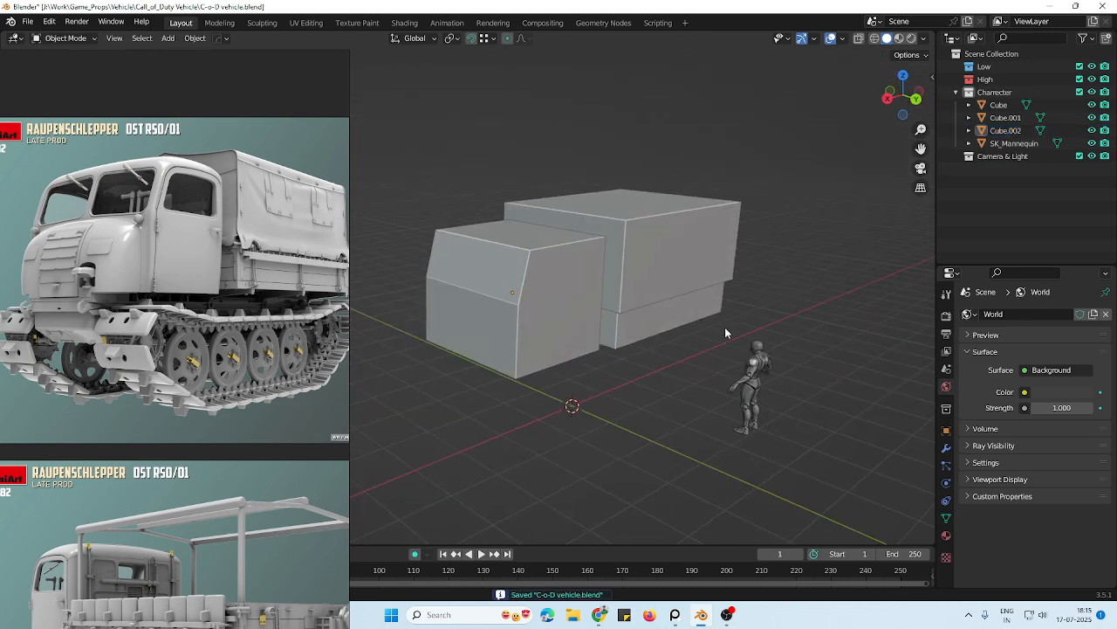
Move the cab block's lower front slightly forward along X and compare the shape with the late-production RSO reference
{"action": "scroll", "coordinate": [724, 327], "scroll_direction": "up", "scroll_amount": 1}
{"action": "left_click", "coordinate": [540, 330]}
{"action": "key", "text": "Tab"}
{"action": "left_click_drag", "start_coordinate": [403, 276], "coordinate": [540, 415]}
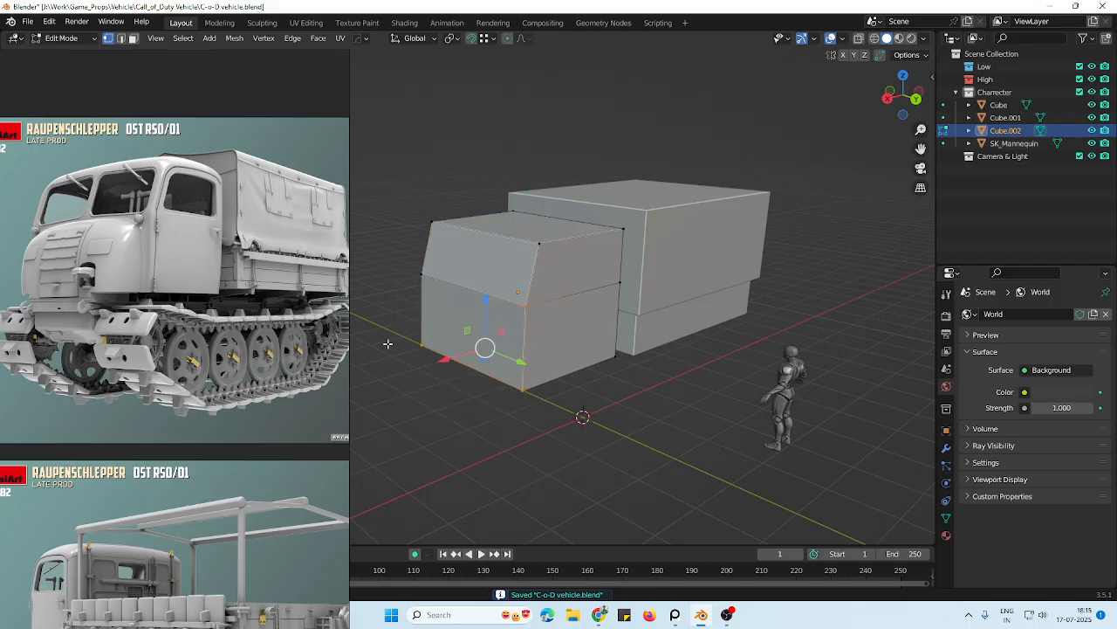
{"action": "left_click_drag", "start_coordinate": [431, 338], "coordinate": [422, 342]}
{"action": "key", "text": "Tab"}
{"action": "left_click", "coordinate": [779, 305]}
{"action": "middle_click_drag", "start_coordinate": [779, 305], "coordinate": [731, 324]}
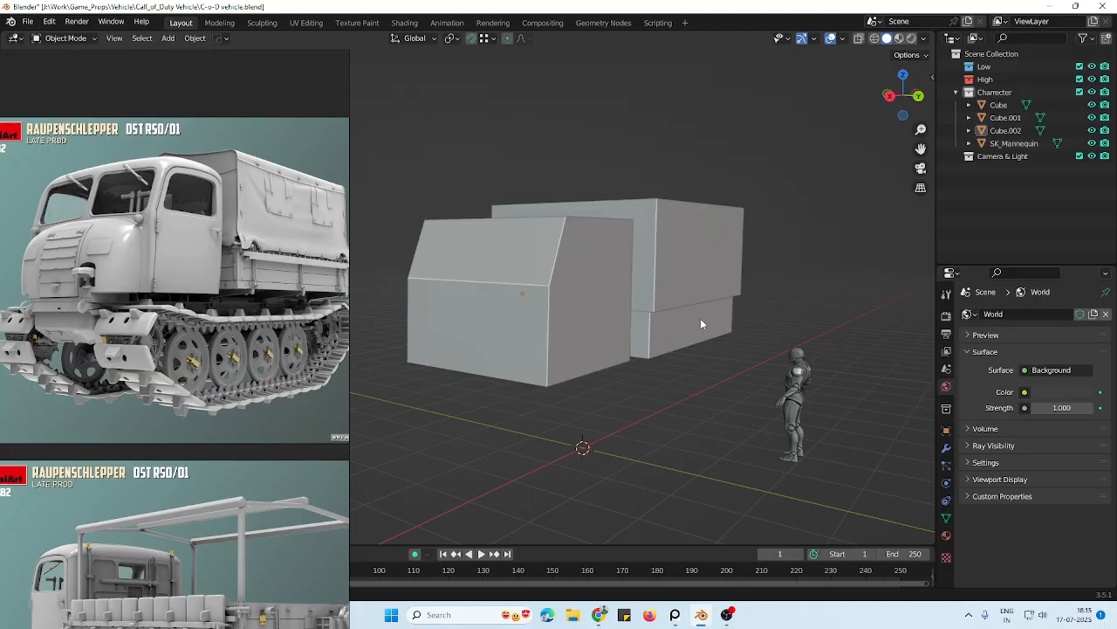
{"action": "scroll", "coordinate": [225, 288], "scroll_direction": "down", "scroll_amount": 2}
{"action": "mouse_move", "coordinate": [622, 328]}
{"action": "middle_mouse_down"}
{"action": "mouse_move", "coordinate": [785, 294]}
{"action": "mouse_move", "coordinate": [601, 305]}
{"action": "mouse_move", "coordinate": [611, 314]}
{"action": "middle_mouse_up"}
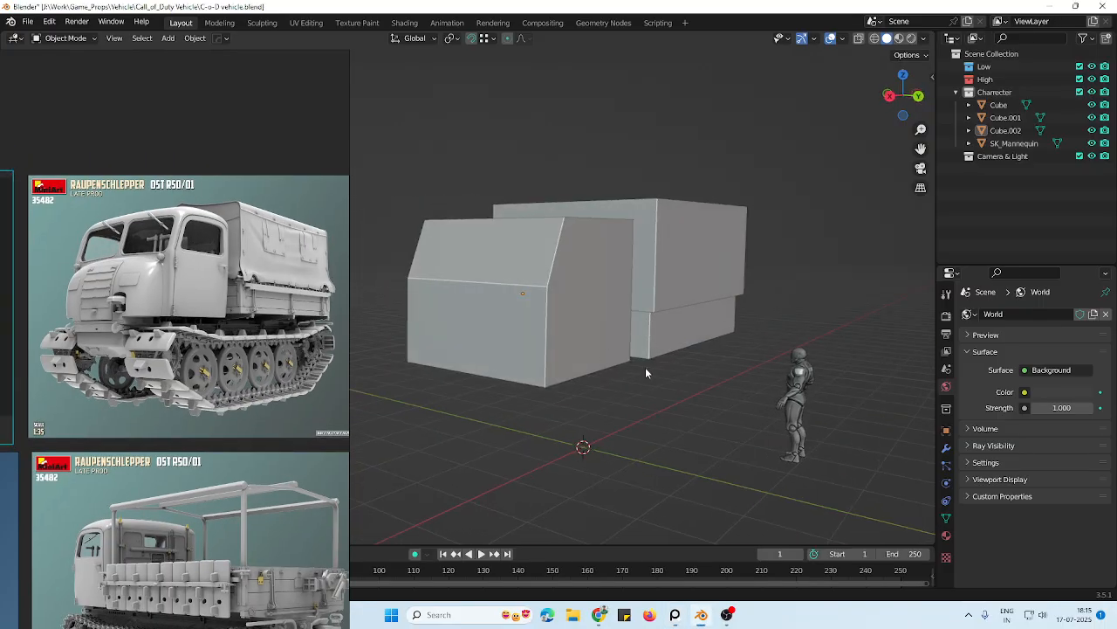
{"action": "middle_click_drag", "start_coordinate": [646, 373], "coordinate": [741, 263]}
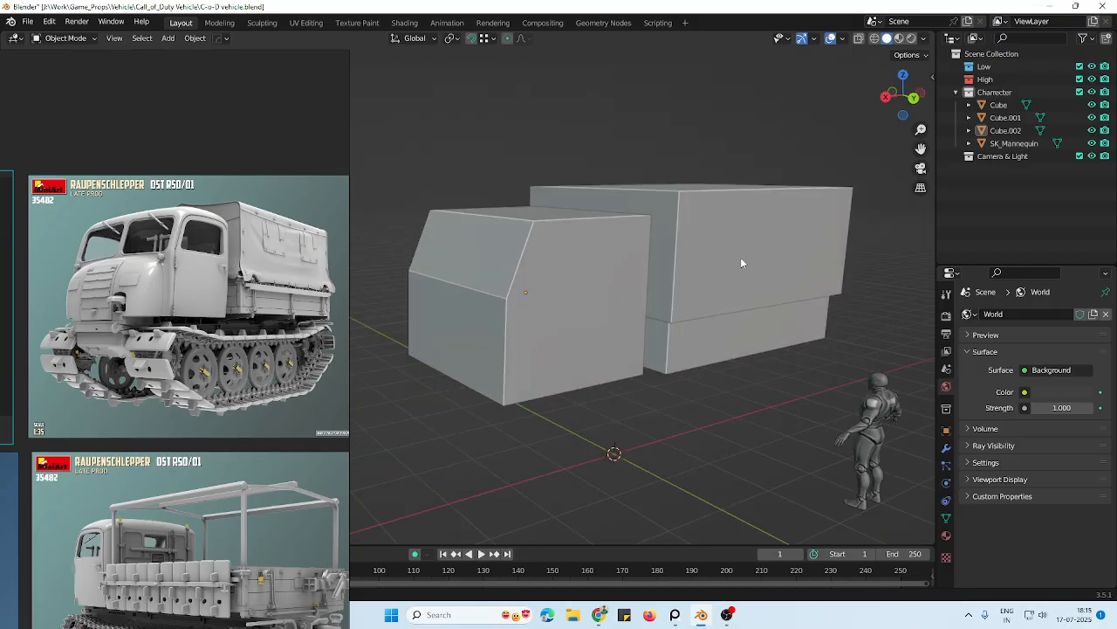
{"action": "left_click", "coordinate": [742, 263]}
{"action": "key", "text": "shift+d"}
{"action": "left_click", "coordinate": [529, 349]}
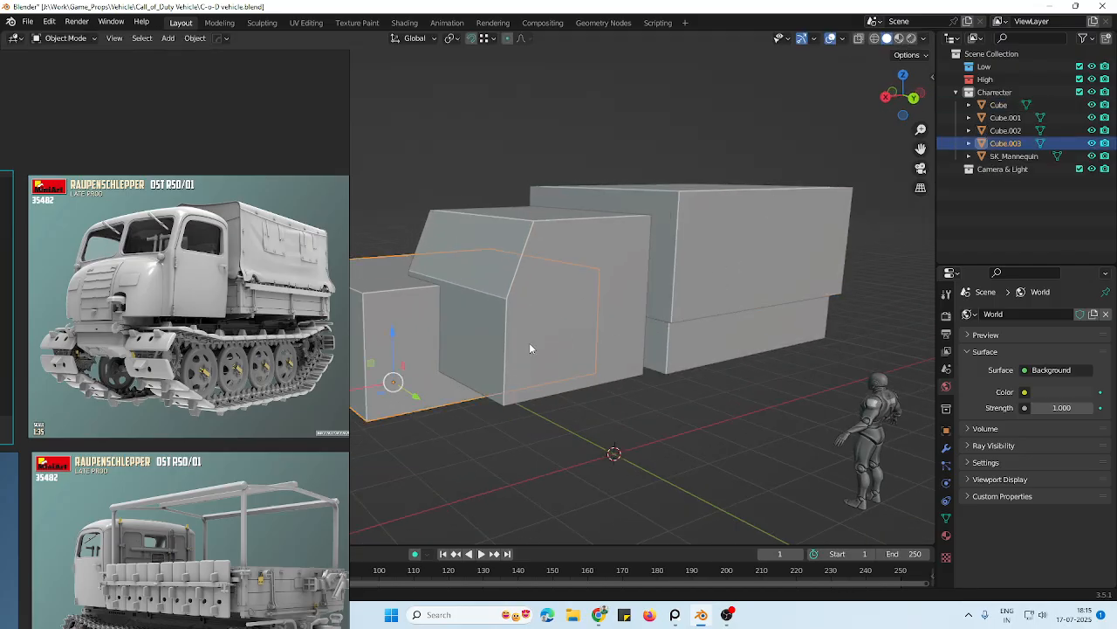
{"action": "key", "text": "ctrl+z"}
Duplicate the upper cargo block, move the copy forward along X and scale it down uniformly
{"action": "key", "text": "shift+d"}
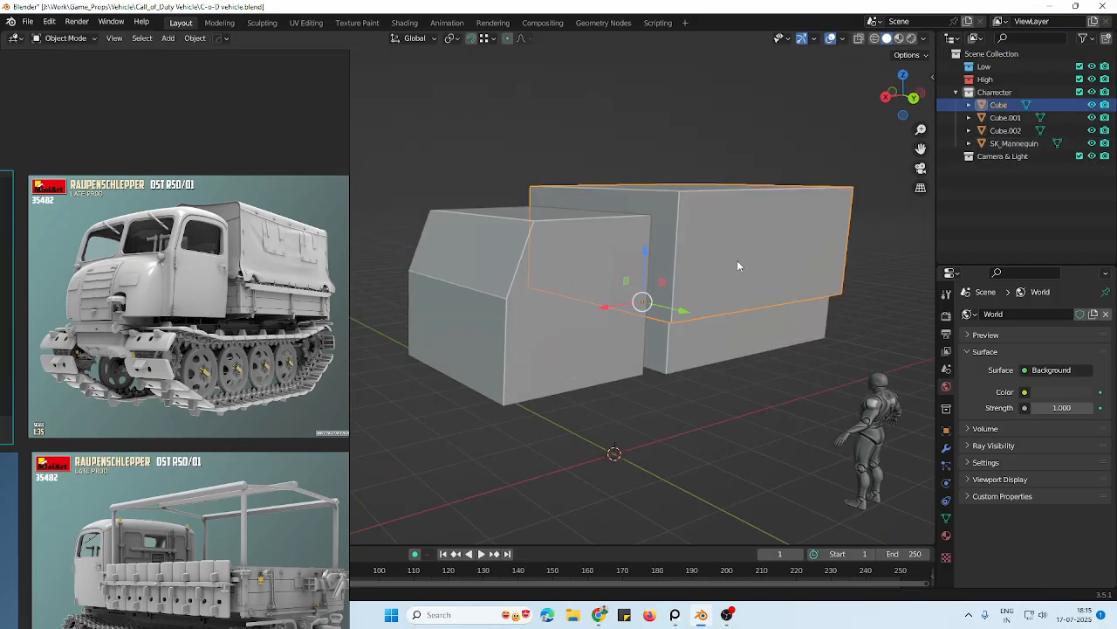
{"action": "right_click", "coordinate": [619, 311]}
{"action": "left_click_drag", "start_coordinate": [619, 309], "coordinate": [474, 329]}
{"action": "middle_click_drag", "start_coordinate": [476, 329], "coordinate": [533, 329]}
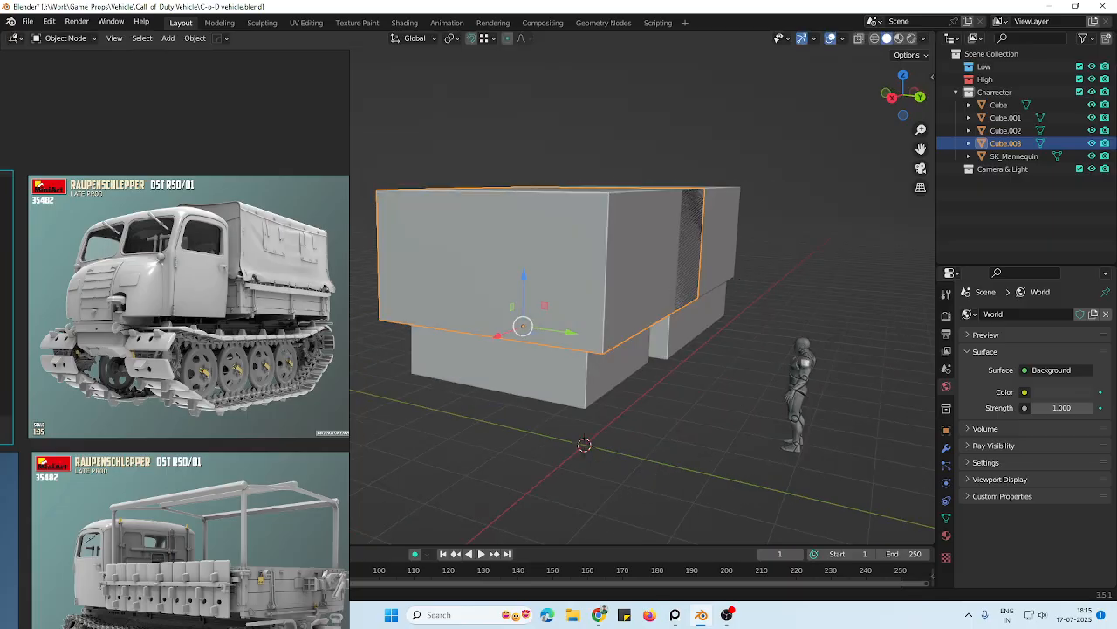
{"action": "key", "text": "s"}
{"action": "left_click", "coordinate": [648, 269]}
Position the scaled-down block low in front of the cab
{"action": "key", "text": "g"}
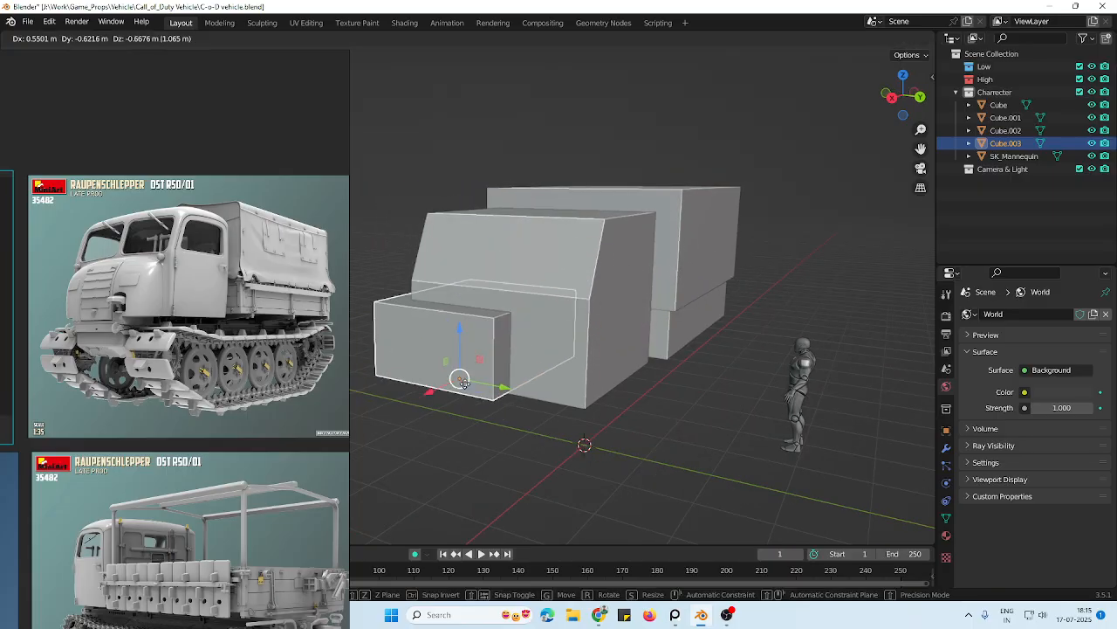
{"action": "right_click", "coordinate": [464, 381]}
{"action": "middle_click_drag", "start_coordinate": [580, 295], "coordinate": [559, 358]}
{"action": "left_click_drag", "start_coordinate": [502, 360], "coordinate": [454, 433]}
{"action": "middle_click_drag", "start_coordinate": [584, 381], "coordinate": [616, 334]}
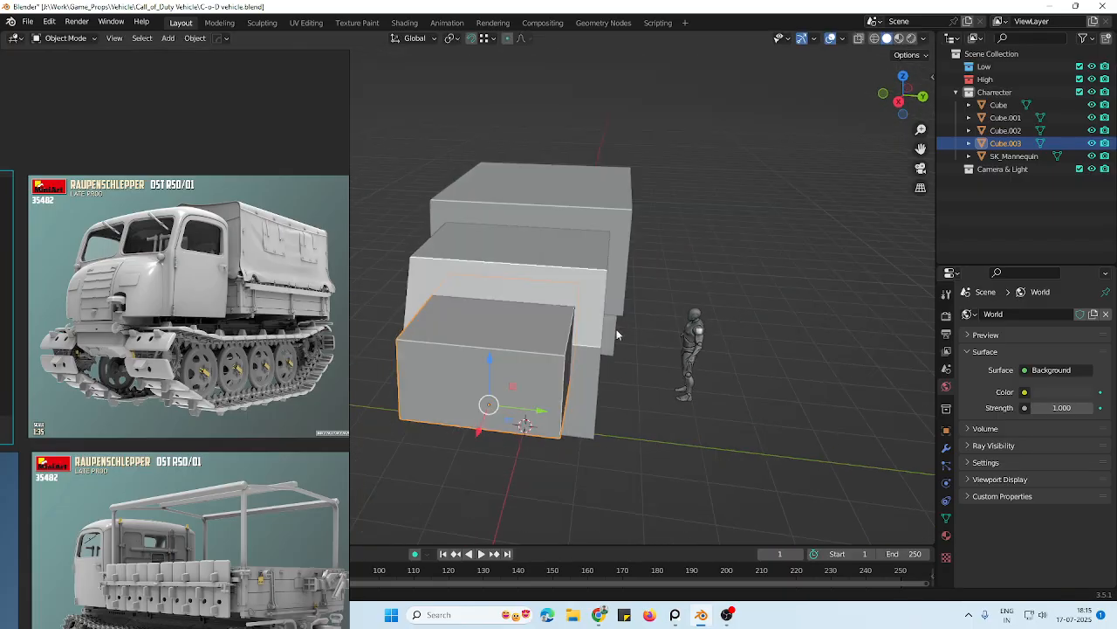
Narrow the small front block along Y so it is slimmer than the cab
{"action": "key", "text": "s"}
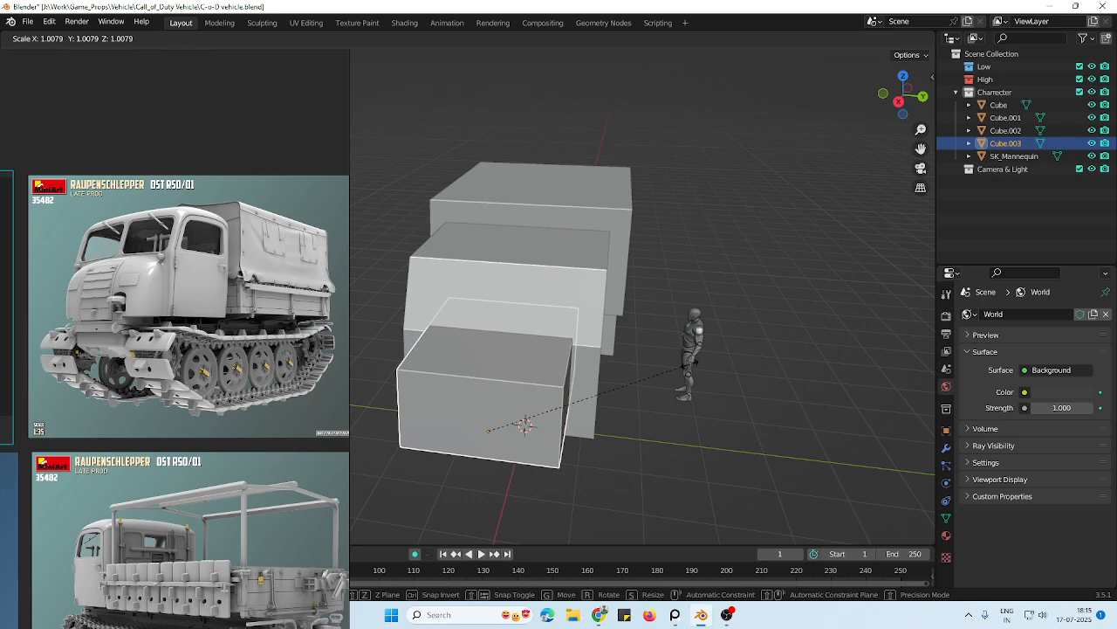
{"action": "key", "text": "y"}
{"action": "left_click", "coordinate": [610, 384]}
{"action": "middle_click_drag", "start_coordinate": [643, 392], "coordinate": [612, 358]}
{"action": "key", "text": "s"}
{"action": "key", "text": "y"}
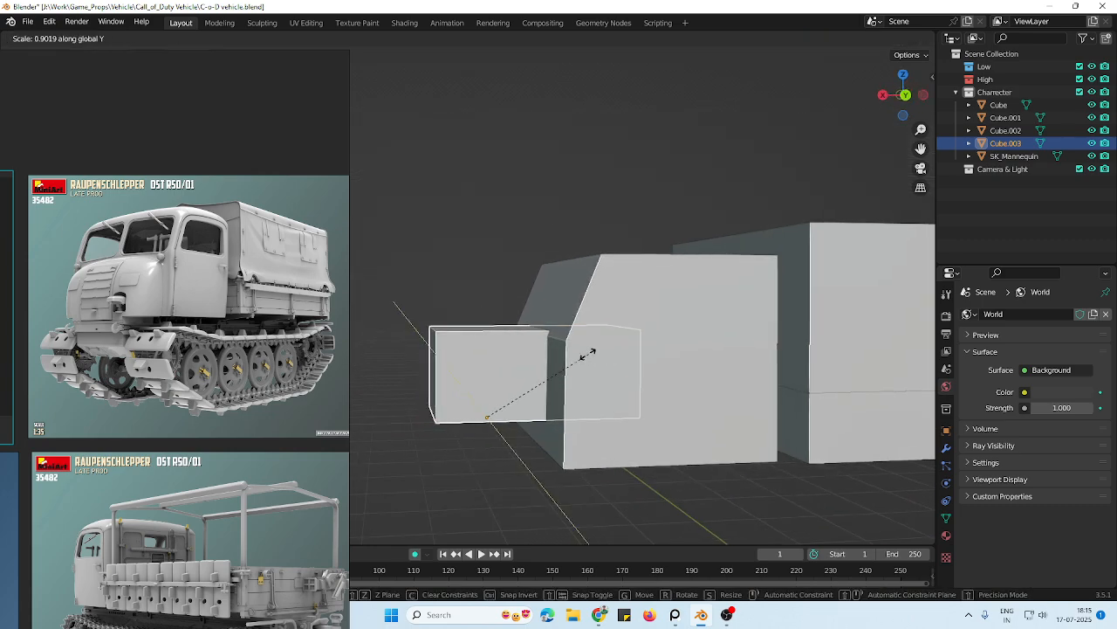
{"action": "left_click", "coordinate": [514, 347]}
Save the file and lower the small block along Z so it extends below the cab's underside
{"action": "middle_click_drag", "start_coordinate": [515, 347], "coordinate": [631, 367]}
{"action": "right_click", "coordinate": [559, 384]}
{"action": "mouse_move", "coordinate": [561, 385]}
{"action": "left_click", "coordinate": [634, 394]}
{"action": "scroll", "coordinate": [634, 395], "scroll_direction": "down", "scroll_amount": 1}
{"action": "key", "text": "ctrl+s"}
{"action": "scroll", "coordinate": [633, 365], "scroll_direction": "up", "scroll_amount": 2}
{"action": "key", "text": "g"}
{"action": "key", "text": "z"}
{"action": "left_click", "coordinate": [606, 417]}
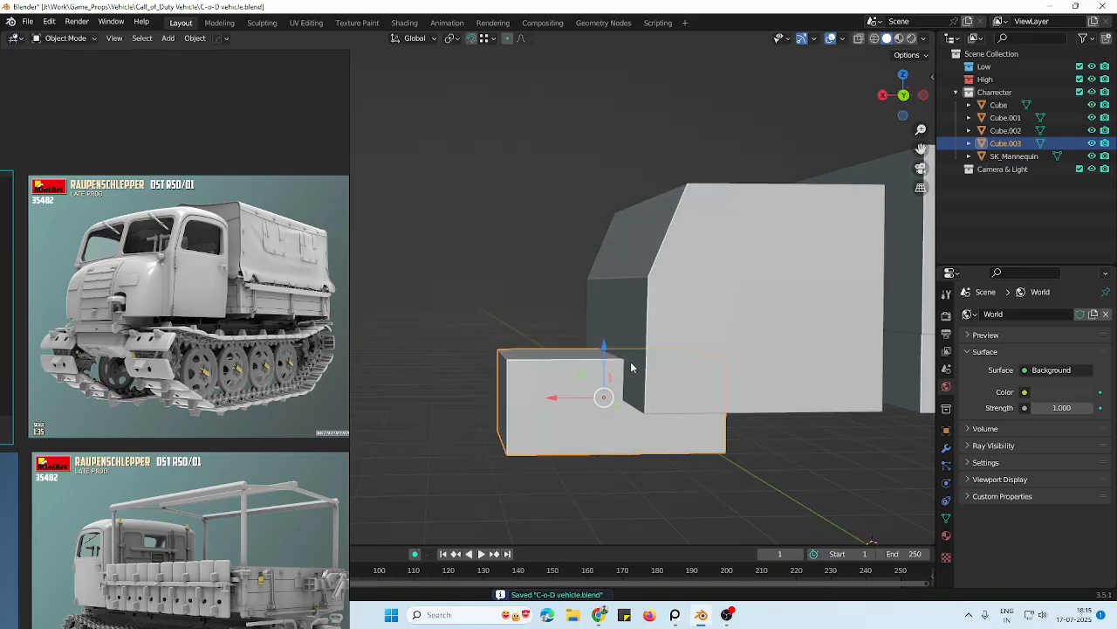
Shorten the small block by scaling it along X
{"action": "key", "text": "Tab"}
{"action": "key", "text": "Tab"}
{"action": "key", "text": "s"}
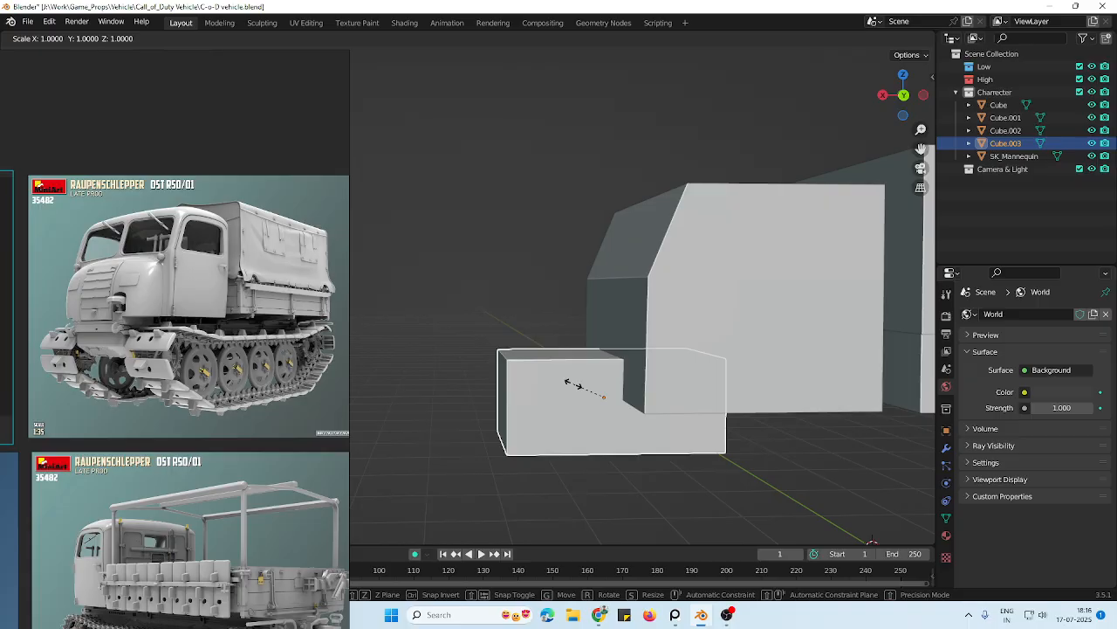
{"action": "key", "text": "x"}
{"action": "left_click", "coordinate": [593, 390]}
Move the small block back along X toward the cab and lower it slightly along Z
{"action": "middle_click_drag", "start_coordinate": [594, 390], "coordinate": [571, 392]}
{"action": "left_click_drag", "start_coordinate": [597, 423], "coordinate": [640, 422]}
{"action": "scroll", "coordinate": [640, 392], "scroll_direction": "down", "scroll_amount": 2}
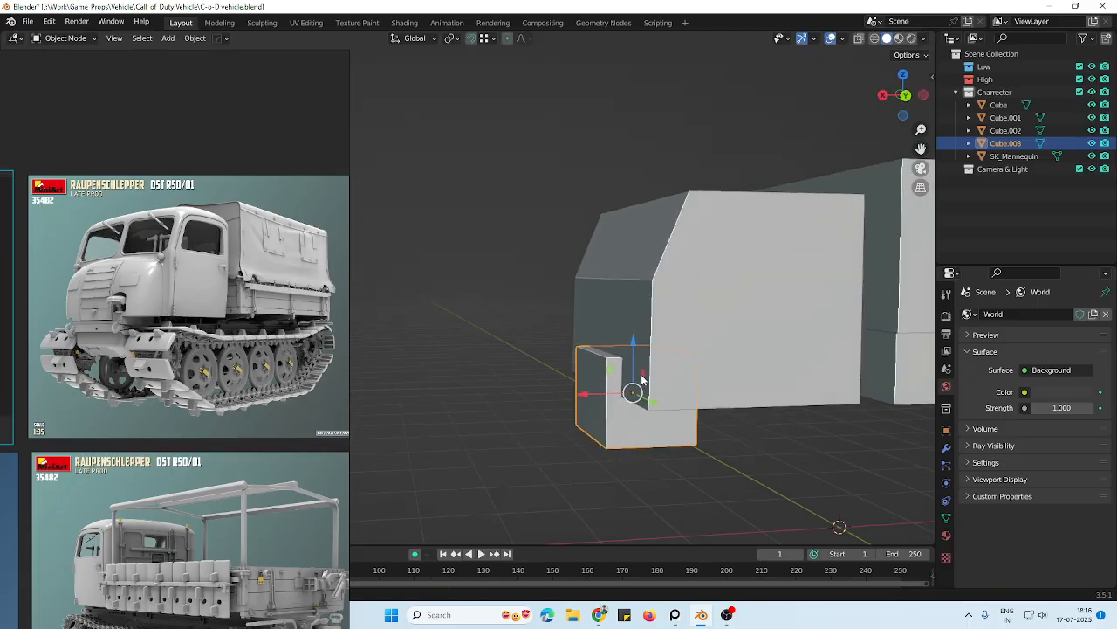
{"action": "middle_click_drag", "start_coordinate": [590, 381], "coordinate": [664, 384]}
{"action": "left_click_drag", "start_coordinate": [633, 349], "coordinate": [635, 375]}
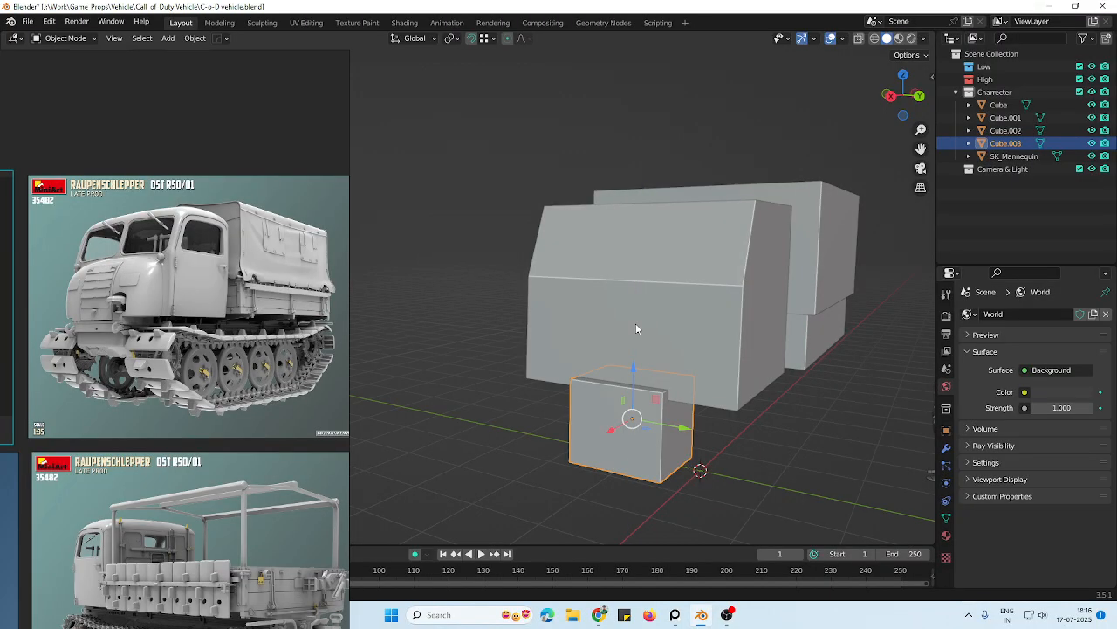
Move the small block about 0.26 m back along X beneath the front of the cab
{"action": "middle_click_drag", "start_coordinate": [635, 323], "coordinate": [648, 420]}
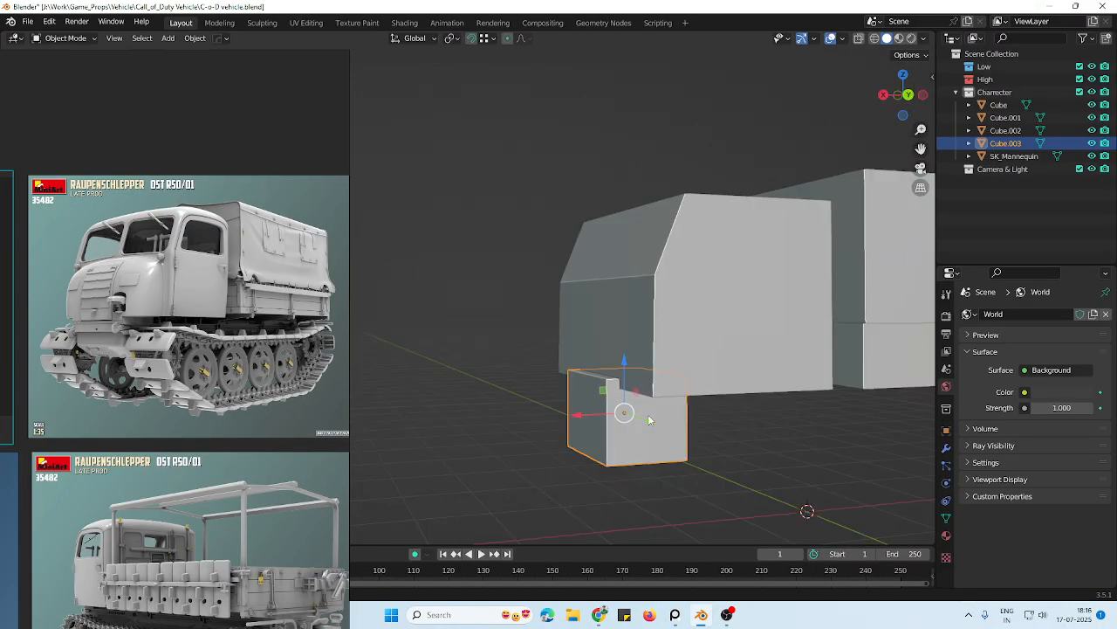
{"action": "key", "text": "g"}
{"action": "key", "text": "x"}
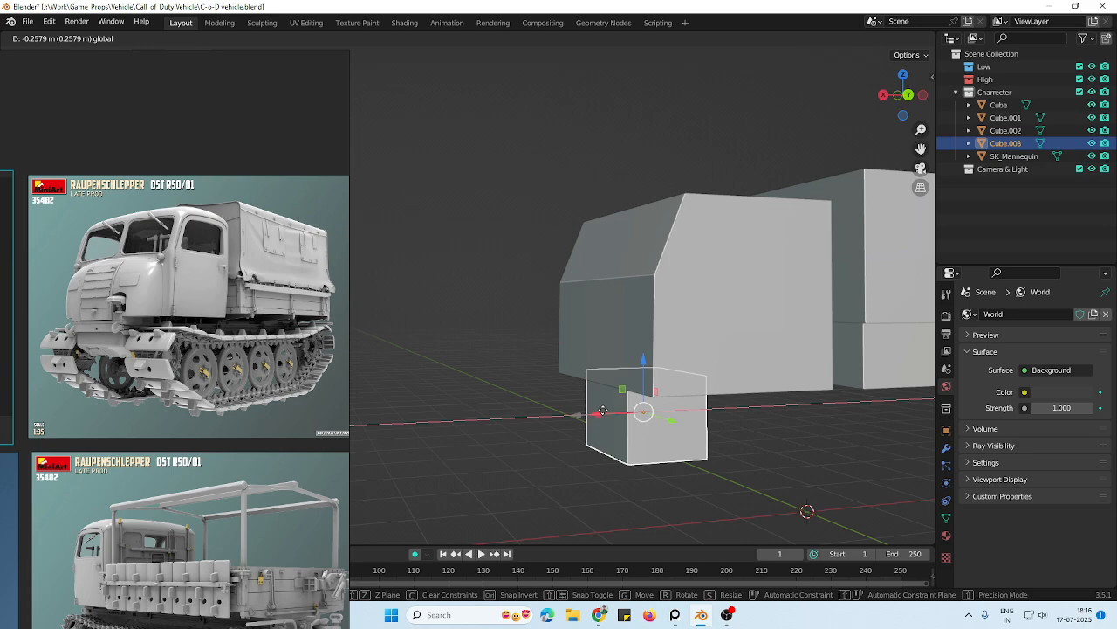
{"action": "left_click", "coordinate": [603, 411]}
Raise the small block's bottom face along Z in Edit Mode to make it a shallow part under the cab
{"action": "middle_click_drag", "start_coordinate": [602, 410], "coordinate": [729, 427]}
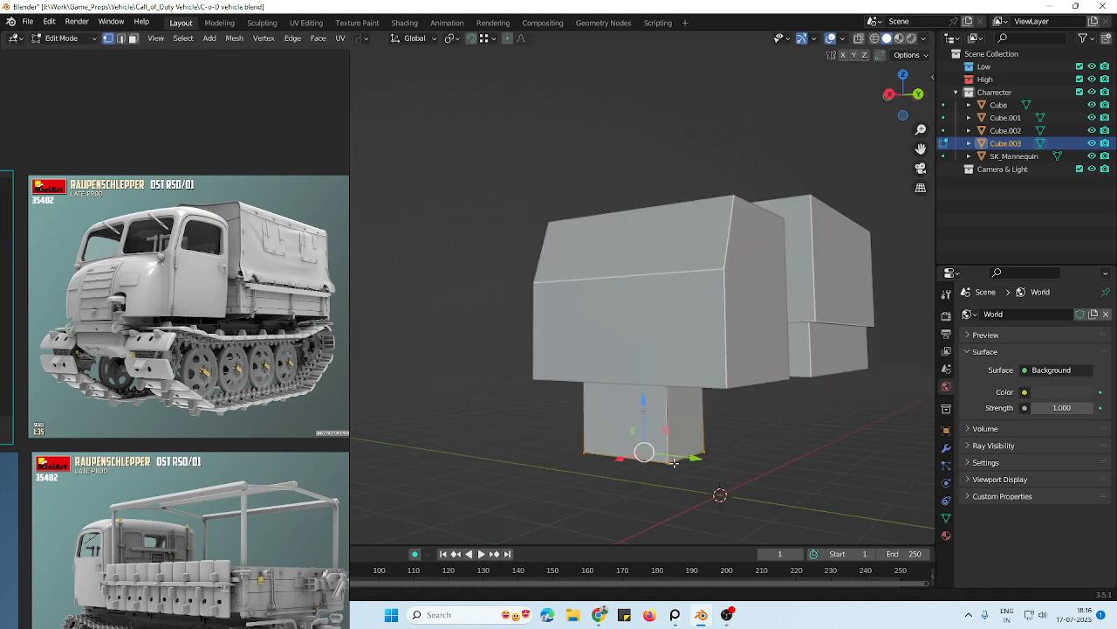
{"action": "key", "text": "alt+z"}
{"action": "key", "text": "alt+z"}
{"action": "key", "text": "g"}
{"action": "key", "text": "z"}
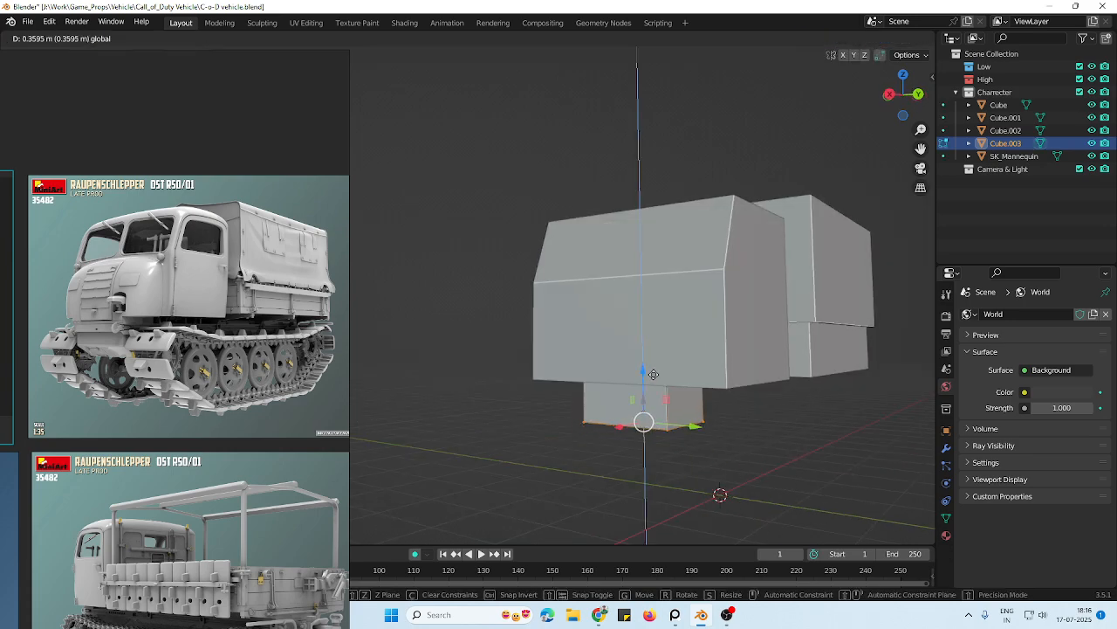
{"action": "left_click", "coordinate": [652, 365]}
{"action": "middle_click_drag", "start_coordinate": [652, 366], "coordinate": [559, 379]}
{"action": "key", "text": "Tab"}
Deselect everything, check the block beneath the cab from several angles and save the file
{"action": "left_click", "coordinate": [686, 334]}
{"action": "left_click", "coordinate": [626, 390]}
{"action": "middle_click_drag", "start_coordinate": [625, 390], "coordinate": [713, 411]}
{"action": "scroll", "coordinate": [666, 385], "scroll_direction": "up", "scroll_amount": 1}
{"action": "left_click", "coordinate": [741, 389]}
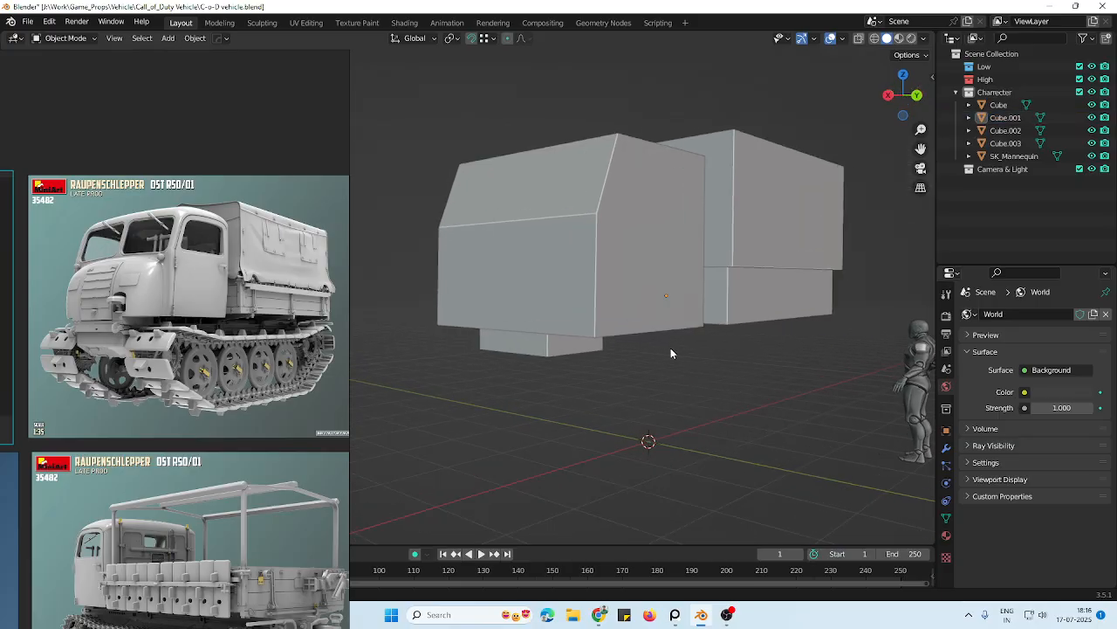
{"action": "middle_click_drag", "start_coordinate": [671, 348], "coordinate": [481, 302]}
{"action": "key", "text": "ctrl+s"}
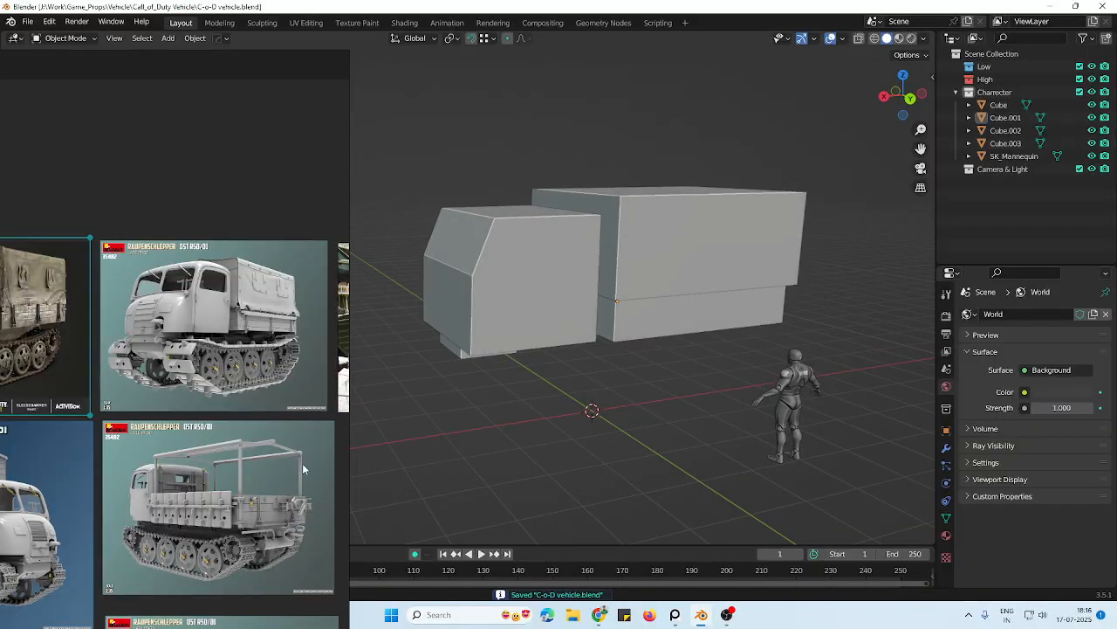
Add a lengthwise loop cut through the middle of the upper cargo block and raise its top edge along Z into a pitched roof
{"action": "middle_click_drag", "start_coordinate": [266, 471], "coordinate": [280, 417]}
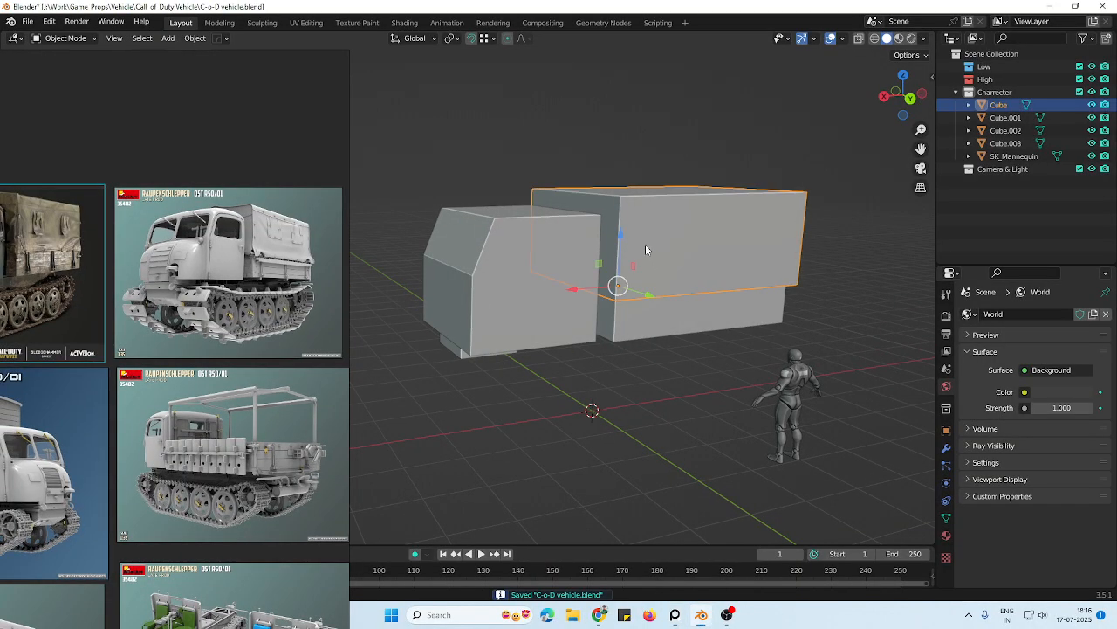
{"action": "middle_click_drag", "start_coordinate": [646, 250], "coordinate": [685, 276]}
{"action": "scroll", "coordinate": [267, 361], "scroll_direction": "down", "scroll_amount": 1}
{"action": "middle_click_drag", "start_coordinate": [267, 362], "coordinate": [269, 393]}
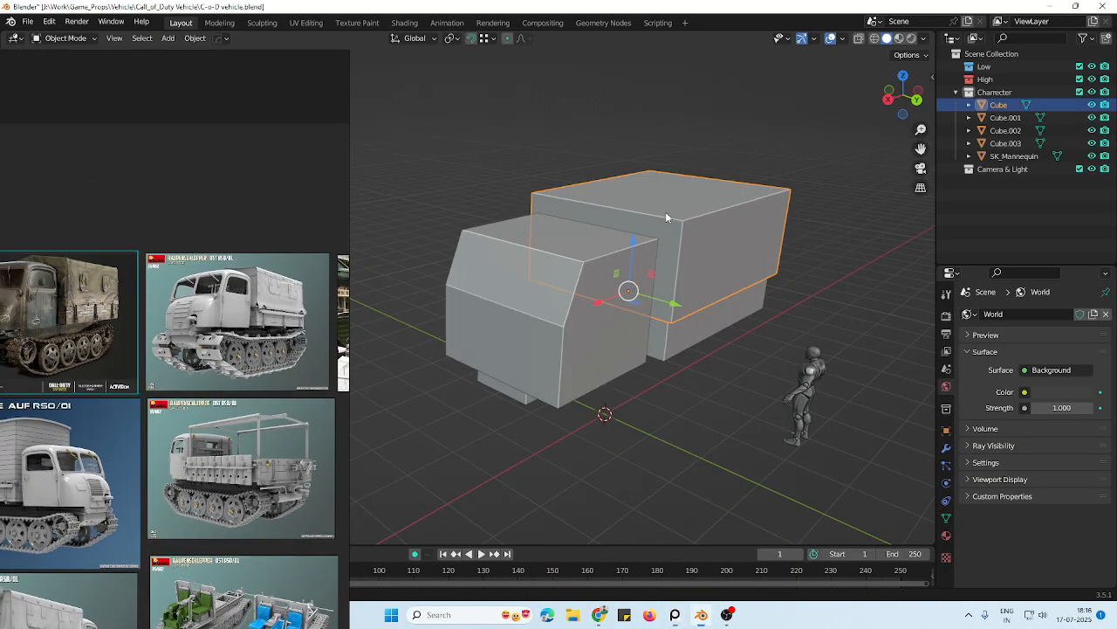
{"action": "key", "text": "Tab"}
{"action": "scroll", "coordinate": [682, 184], "scroll_direction": "up", "scroll_amount": 2}
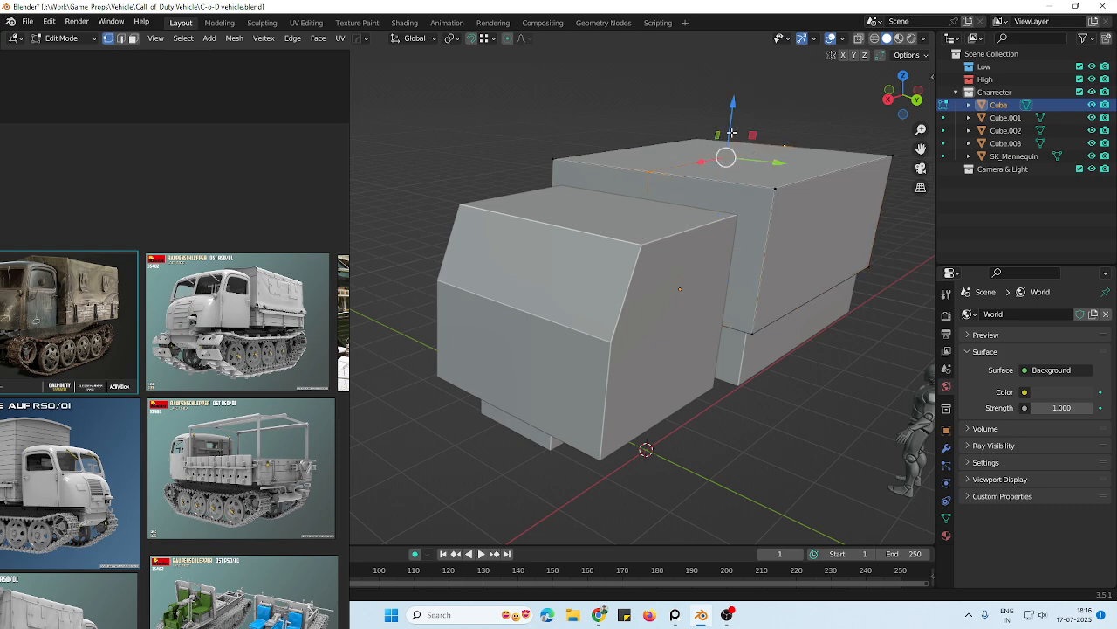
{"action": "left_click_drag", "start_coordinate": [731, 131], "coordinate": [734, 108]}
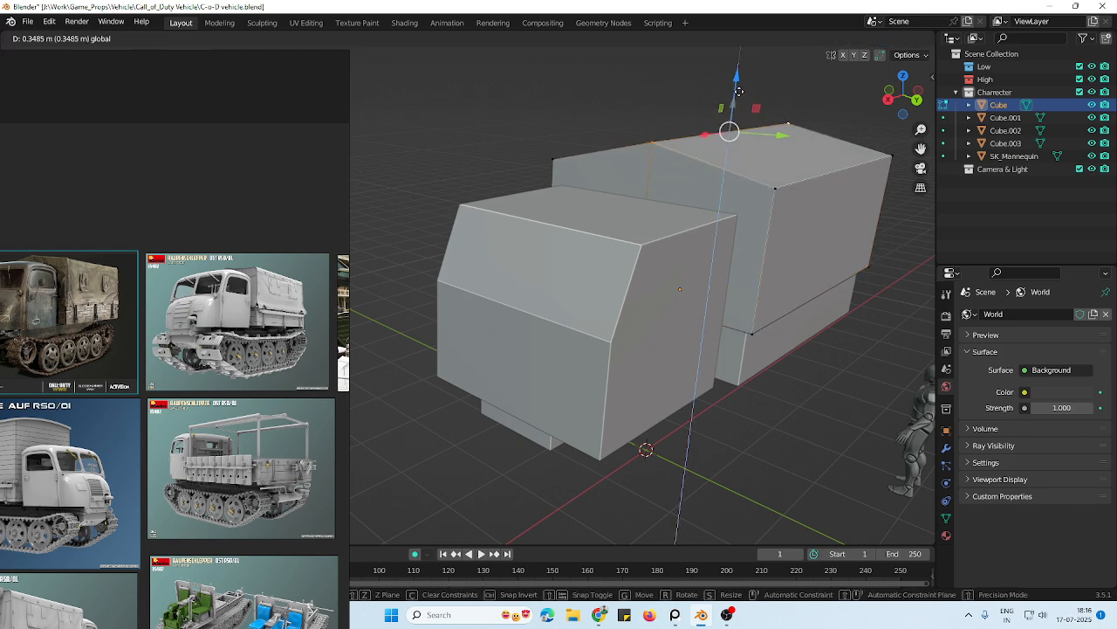
{"action": "scroll", "coordinate": [762, 185], "scroll_direction": "down", "scroll_amount": 2}
{"action": "middle_click_drag", "start_coordinate": [712, 265], "coordinate": [727, 254]}
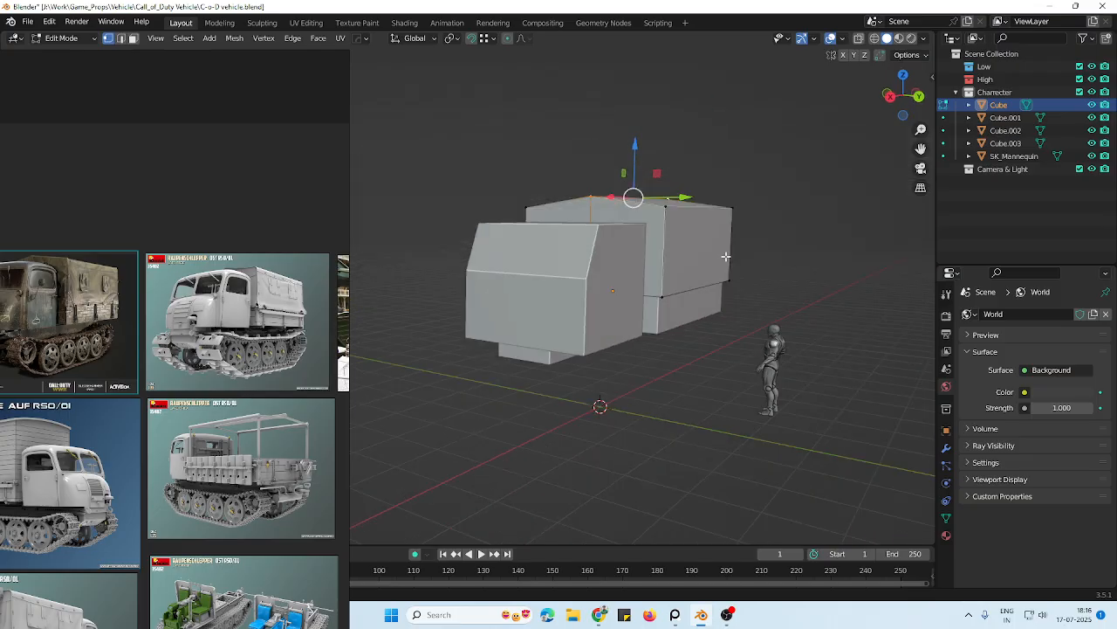
{"action": "scroll", "coordinate": [727, 253], "scroll_direction": "up", "scroll_amount": 1}
{"action": "scroll", "coordinate": [726, 269], "scroll_direction": "down", "scroll_amount": 1}
Try to move the cab block's lower front face slightly forward along X
{"action": "middle_click_drag", "start_coordinate": [820, 287], "coordinate": [718, 305]}
{"action": "scroll", "coordinate": [758, 323], "scroll_direction": "up", "scroll_amount": 2}
{"action": "scroll", "coordinate": [620, 305], "scroll_direction": "up", "scroll_amount": 1}
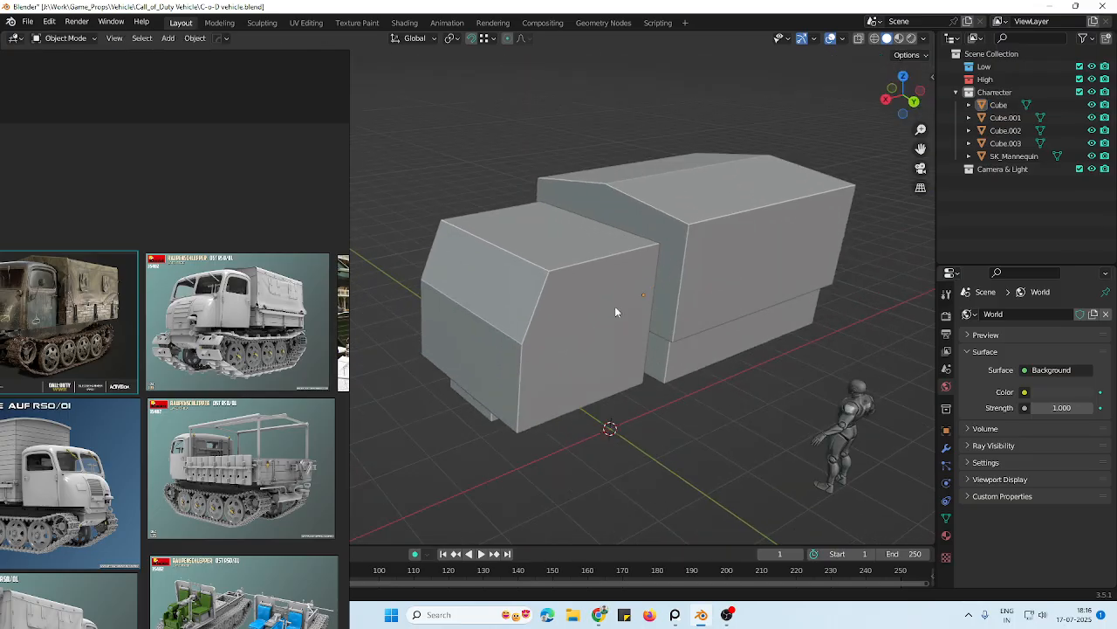
{"action": "left_click", "coordinate": [615, 306]}
{"action": "mouse_move", "coordinate": [614, 306]}
{"action": "middle_mouse_down"}
{"action": "mouse_move", "coordinate": [669, 297]}
{"action": "mouse_move", "coordinate": [633, 349]}
{"action": "mouse_move", "coordinate": [611, 325]}
{"action": "middle_mouse_up"}
{"action": "scroll", "coordinate": [669, 323], "scroll_direction": "down", "scroll_amount": 1}
{"action": "scroll", "coordinate": [671, 314], "scroll_direction": "up", "scroll_amount": 1}
{"action": "key", "text": "Tab"}
{"action": "left_click_drag", "start_coordinate": [446, 365], "coordinate": [440, 366]}
{"action": "middle_click_drag", "start_coordinate": [441, 367], "coordinate": [622, 313]}
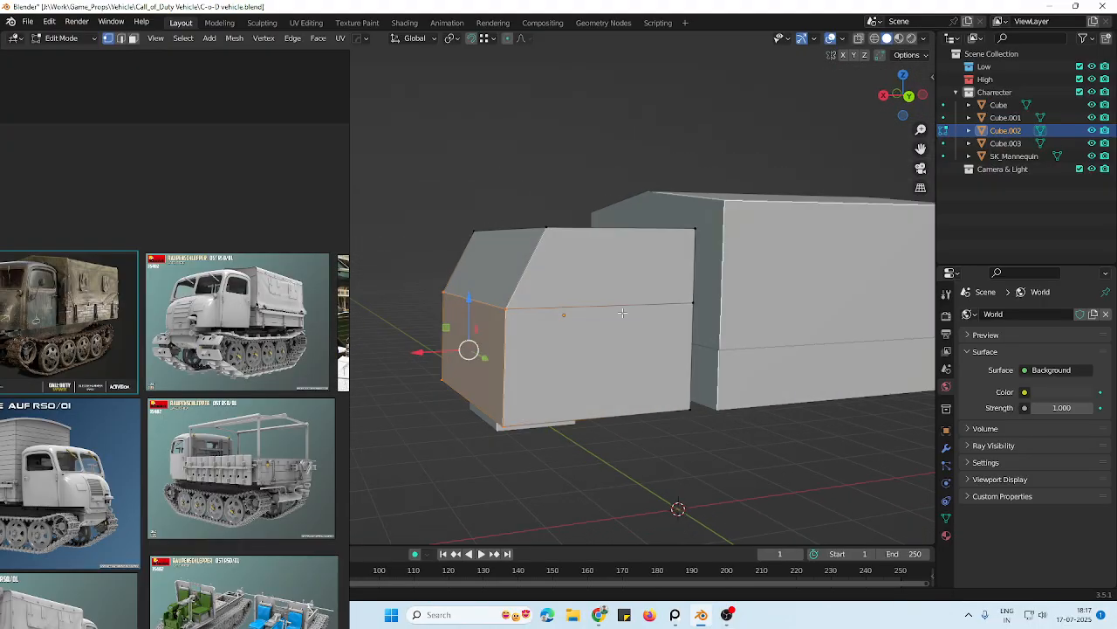
{"action": "key", "text": "alt+z"}
{"action": "left_click", "coordinate": [503, 299], "text": "alt"}
{"action": "key", "text": "alt+z"}
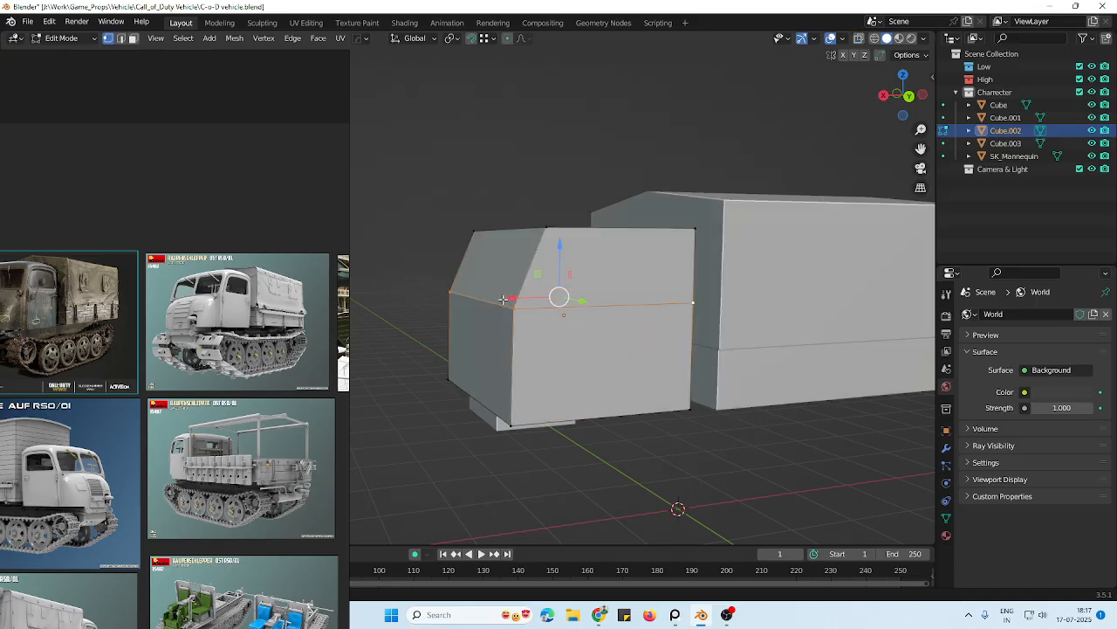
Return to Object Mode, check the overall blockout from several angles and save the file
{"action": "key", "text": "Tab"}
{"action": "scroll", "coordinate": [560, 270], "scroll_direction": "down", "scroll_amount": 3}
{"action": "middle_click_drag", "start_coordinate": [559, 270], "coordinate": [708, 344]}
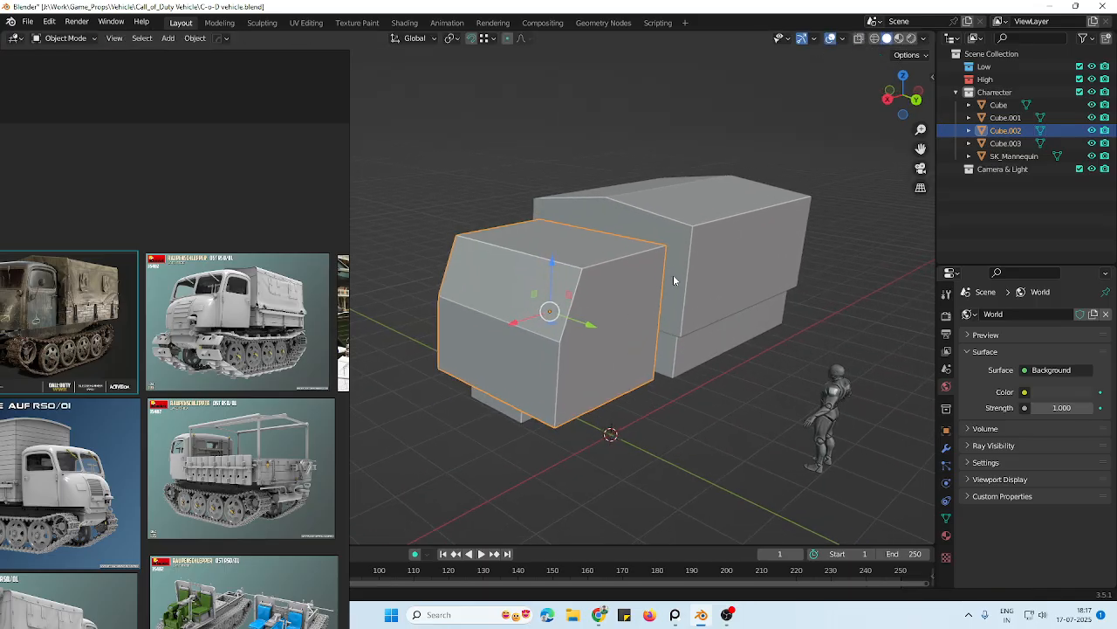
{"action": "left_click", "coordinate": [784, 153]}
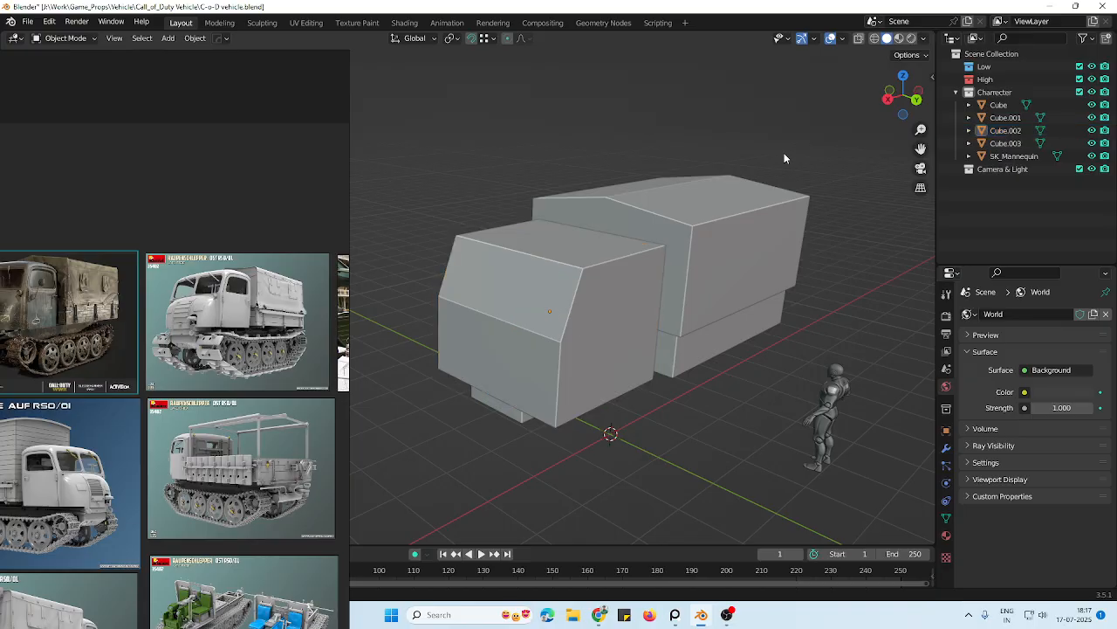
{"action": "middle_click_drag", "start_coordinate": [578, 205], "coordinate": [669, 323]}
{"action": "key", "text": "ctrl+s"}
Examine the cab front and tracks up close on the canvas-covered late-production RSO/01 reference
{"action": "scroll", "coordinate": [668, 324], "scroll_direction": "up", "scroll_amount": 1}
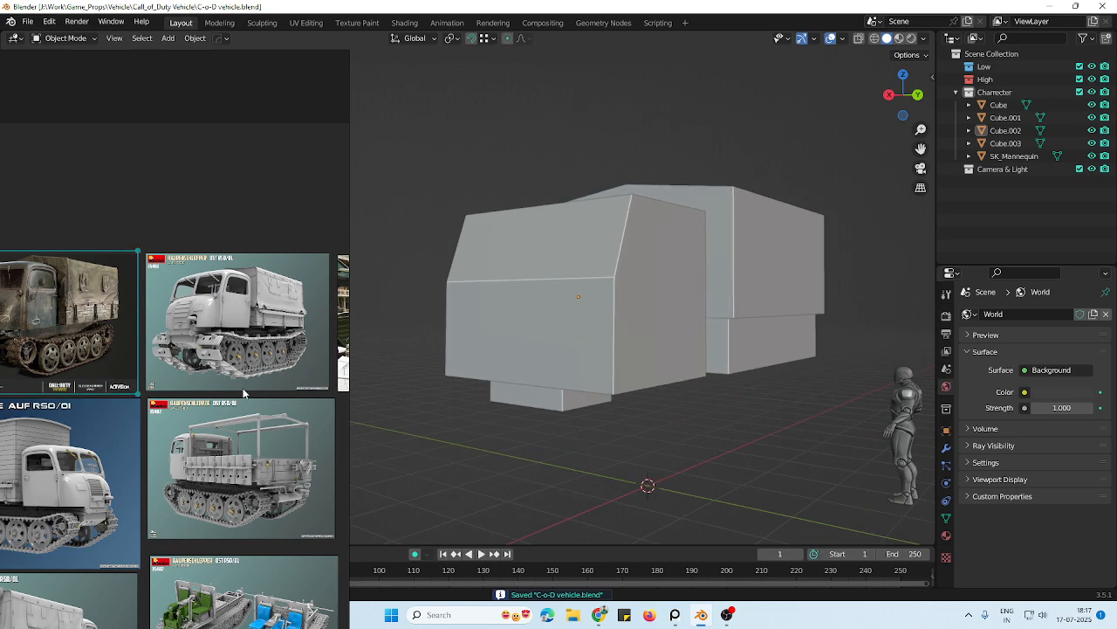
{"action": "scroll", "coordinate": [245, 390], "scroll_direction": "up", "scroll_amount": 4}
{"action": "middle_click_drag", "start_coordinate": [245, 389], "coordinate": [225, 376]}
{"action": "scroll", "coordinate": [209, 334], "scroll_direction": "down", "scroll_amount": 2}
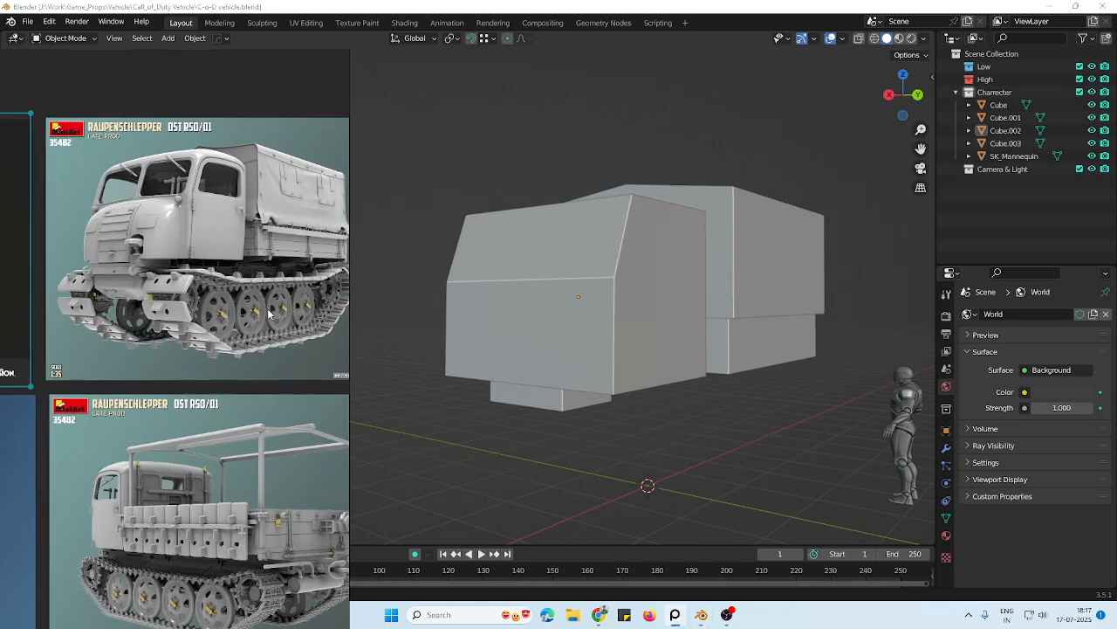
Examine the tracks, road wheels and underside on the late-production RSO/01 model-kit references against the current blockout
{"action": "middle_click_drag", "start_coordinate": [413, 333], "coordinate": [710, 303]}
{"action": "scroll", "coordinate": [494, 312], "scroll_direction": "down", "scroll_amount": 3}
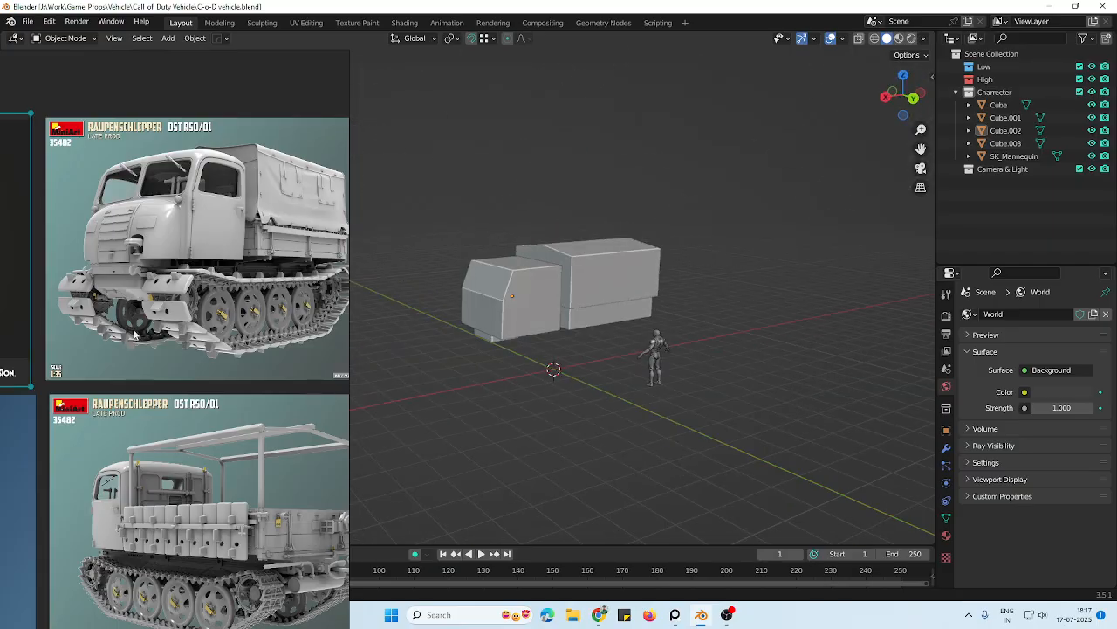
{"action": "scroll", "coordinate": [132, 310], "scroll_direction": "up", "scroll_amount": 3}
{"action": "scroll", "coordinate": [132, 309], "scroll_direction": "down", "scroll_amount": 3}
{"action": "middle_click_drag", "start_coordinate": [133, 309], "coordinate": [133, 294]}
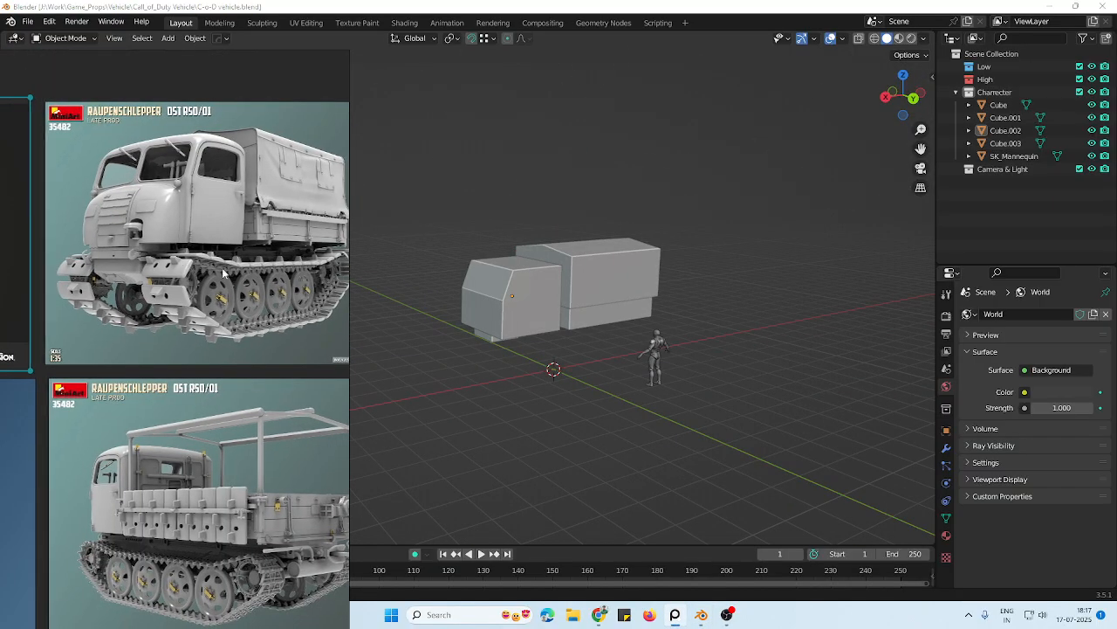
{"action": "middle_click_drag", "start_coordinate": [222, 273], "coordinate": [182, 275]}
{"action": "middle_click_drag", "start_coordinate": [602, 346], "coordinate": [564, 350]}
{"action": "scroll", "coordinate": [223, 470], "scroll_direction": "down", "scroll_amount": 2}
{"action": "scroll", "coordinate": [265, 395], "scroll_direction": "down", "scroll_amount": 3}
{"action": "middle_click_drag", "start_coordinate": [223, 470], "coordinate": [299, 398]}
{"action": "scroll", "coordinate": [182, 289], "scroll_direction": "up", "scroll_amount": 5}
{"action": "middle_click_drag", "start_coordinate": [192, 308], "coordinate": [231, 257]}
{"action": "scroll", "coordinate": [174, 347], "scroll_direction": "down", "scroll_amount": 4}
{"action": "middle_click_drag", "start_coordinate": [70, 355], "coordinate": [277, 296]}
{"action": "middle_click_drag", "start_coordinate": [165, 349], "coordinate": [282, 305]}
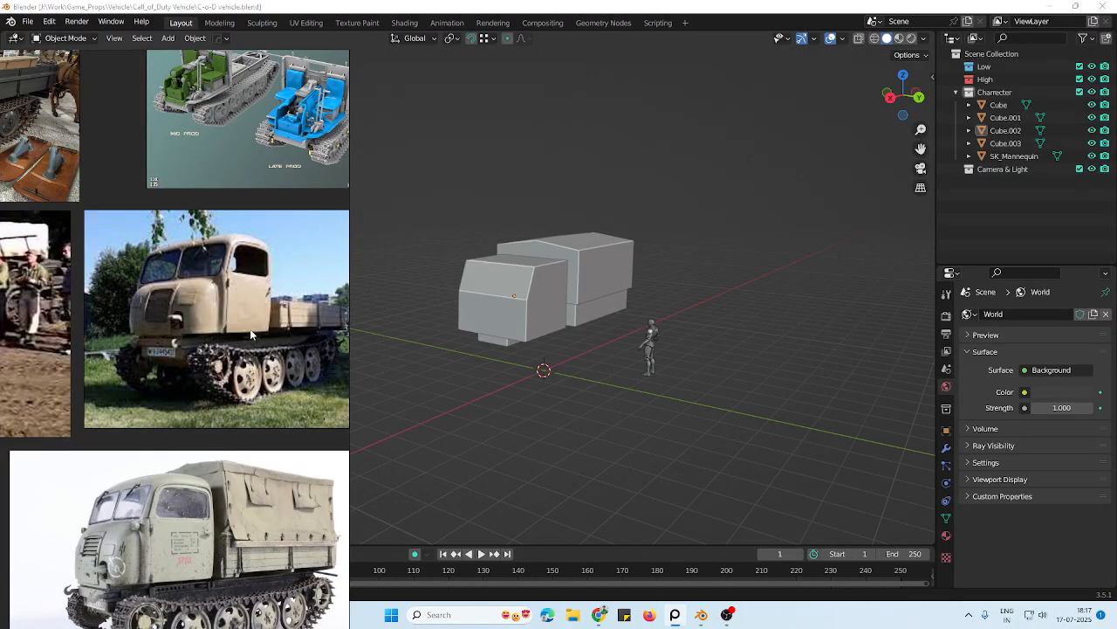
Examine the cab proportions, cargo bed and track layout on the real-vehicle RSO photo references
{"action": "scroll", "coordinate": [253, 333], "scroll_direction": "down", "scroll_amount": 2}
{"action": "scroll", "coordinate": [242, 353], "scroll_direction": "up", "scroll_amount": 4}
{"action": "scroll", "coordinate": [208, 337], "scroll_direction": "down", "scroll_amount": 2}
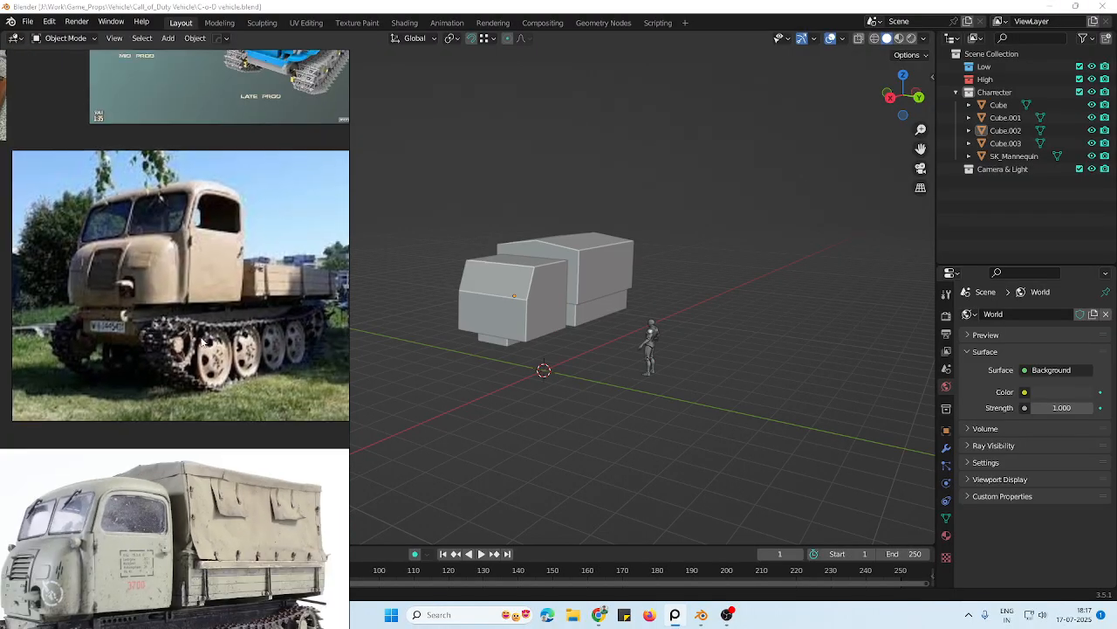
{"action": "scroll", "coordinate": [201, 347], "scroll_direction": "down", "scroll_amount": 3}
{"action": "scroll", "coordinate": [218, 349], "scroll_direction": "up", "scroll_amount": 3}
{"action": "scroll", "coordinate": [231, 345], "scroll_direction": "down", "scroll_amount": 3}
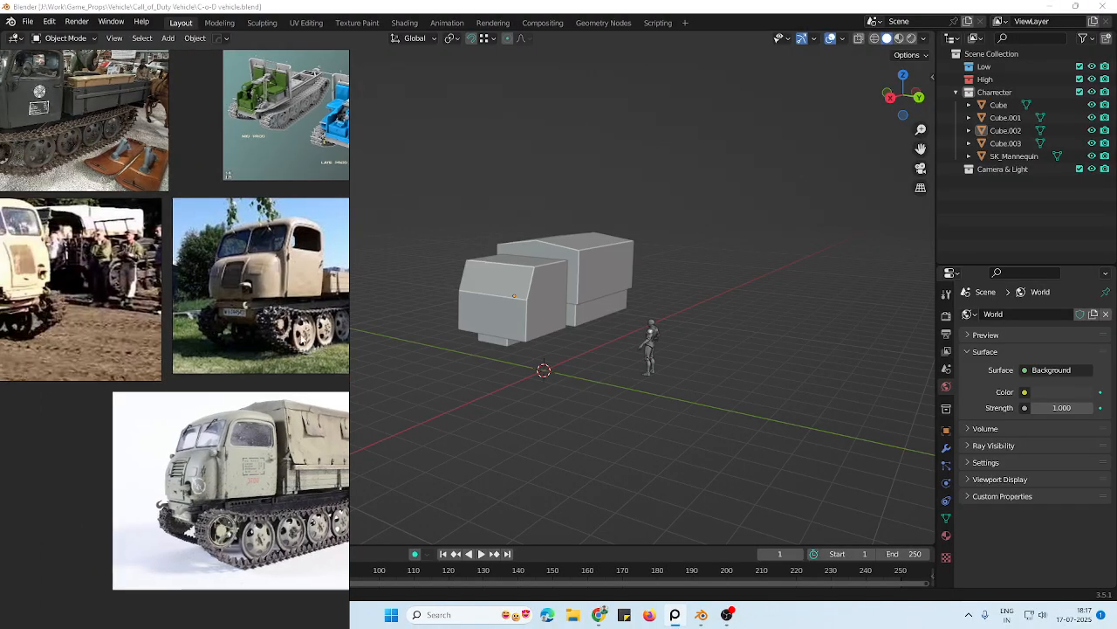
{"action": "scroll", "coordinate": [239, 341], "scroll_direction": "down", "scroll_amount": 4}
{"action": "scroll", "coordinate": [142, 296], "scroll_direction": "up", "scroll_amount": 5}
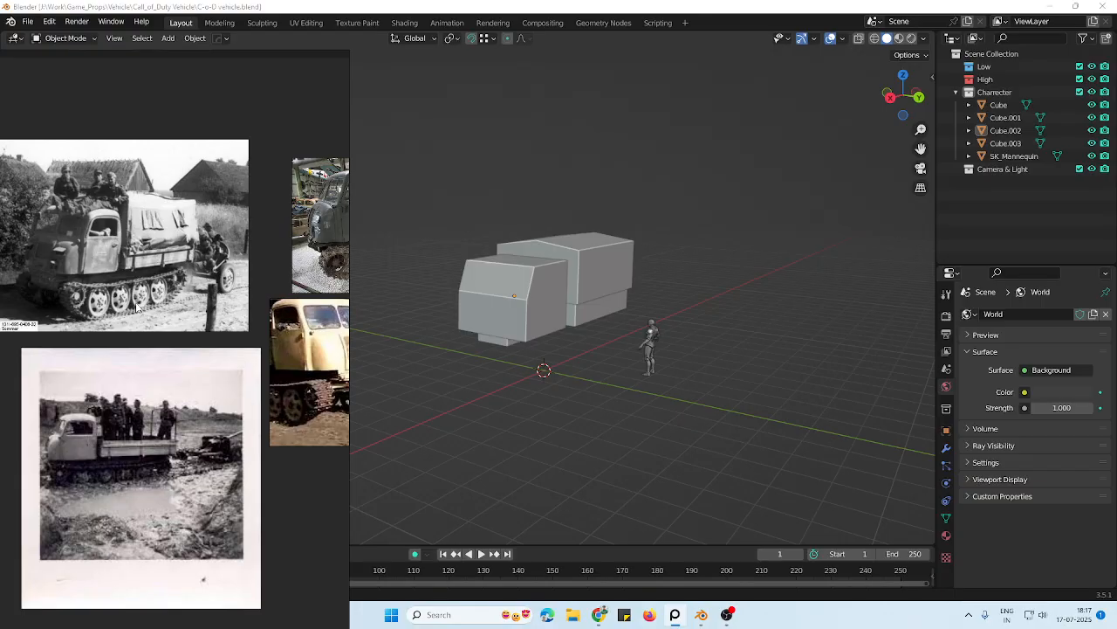
{"action": "scroll", "coordinate": [153, 310], "scroll_direction": "up", "scroll_amount": 2}
{"action": "scroll", "coordinate": [177, 348], "scroll_direction": "up", "scroll_amount": 2}
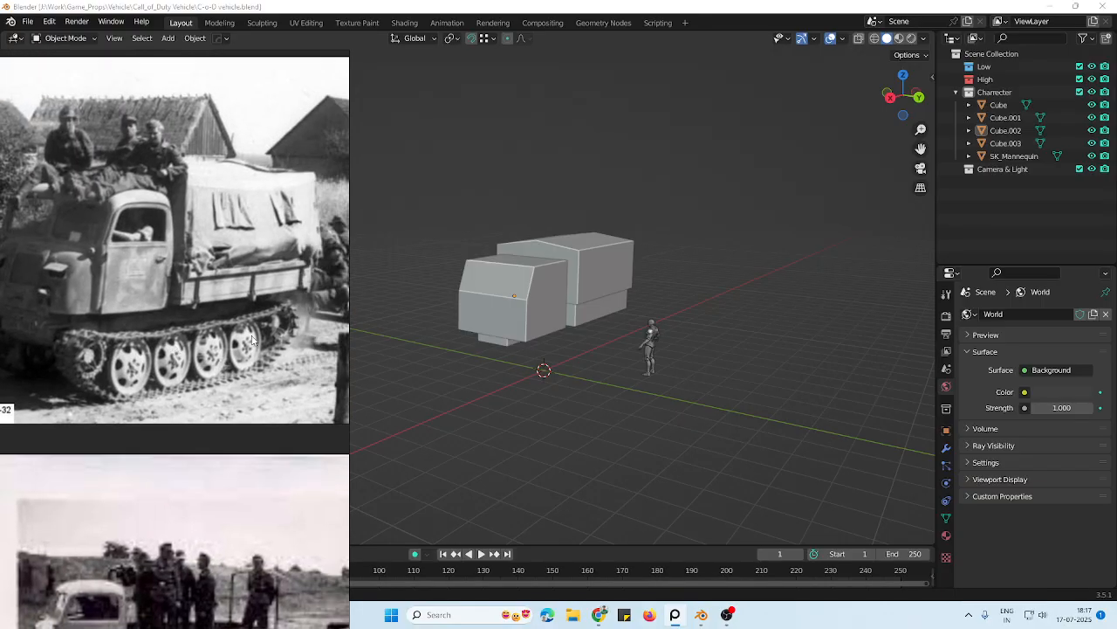
{"action": "scroll", "coordinate": [246, 340], "scroll_direction": "down", "scroll_amount": 4}
{"action": "middle_click_drag", "start_coordinate": [305, 349], "coordinate": [153, 299]}
{"action": "scroll", "coordinate": [221, 335], "scroll_direction": "down", "scroll_amount": 1}
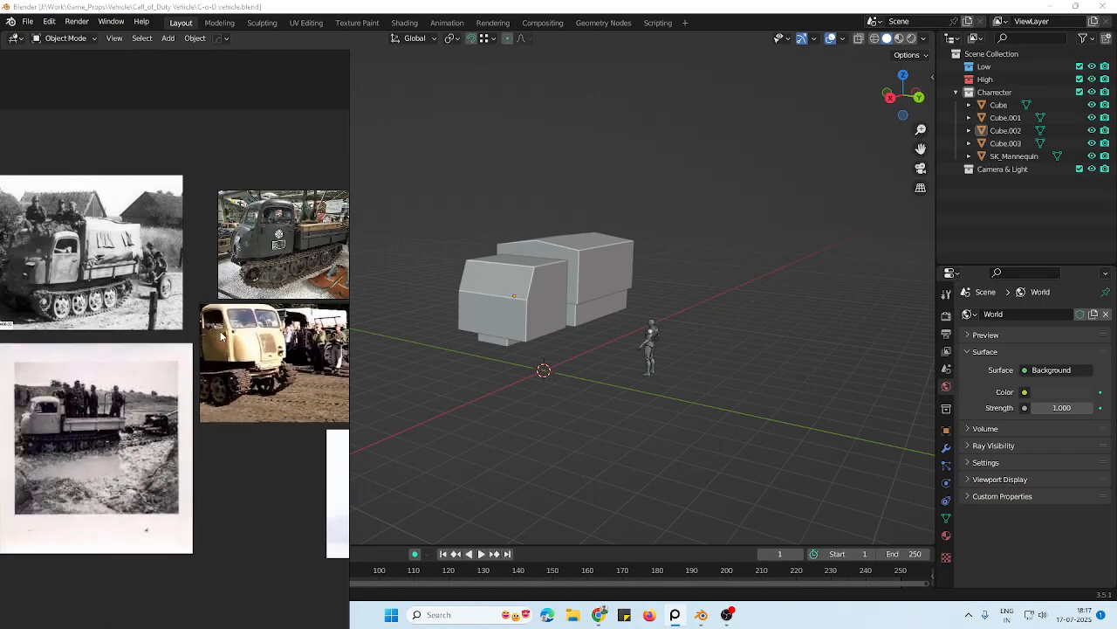
{"action": "scroll", "coordinate": [221, 335], "scroll_direction": "down", "scroll_amount": 1}
{"action": "scroll", "coordinate": [199, 304], "scroll_direction": "up", "scroll_amount": 4}
{"action": "scroll", "coordinate": [203, 311], "scroll_direction": "down", "scroll_amount": 2}
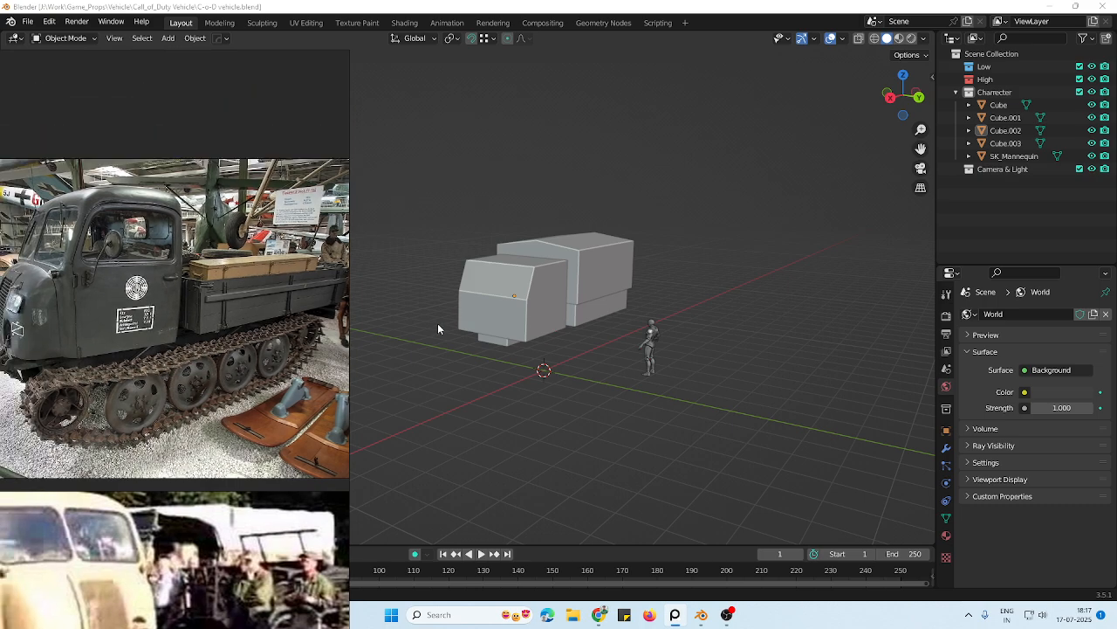
Lower the cab block's mid-height edge loop slightly along Z in Edit Mode
{"action": "middle_click_drag", "start_coordinate": [501, 354], "coordinate": [477, 350]}
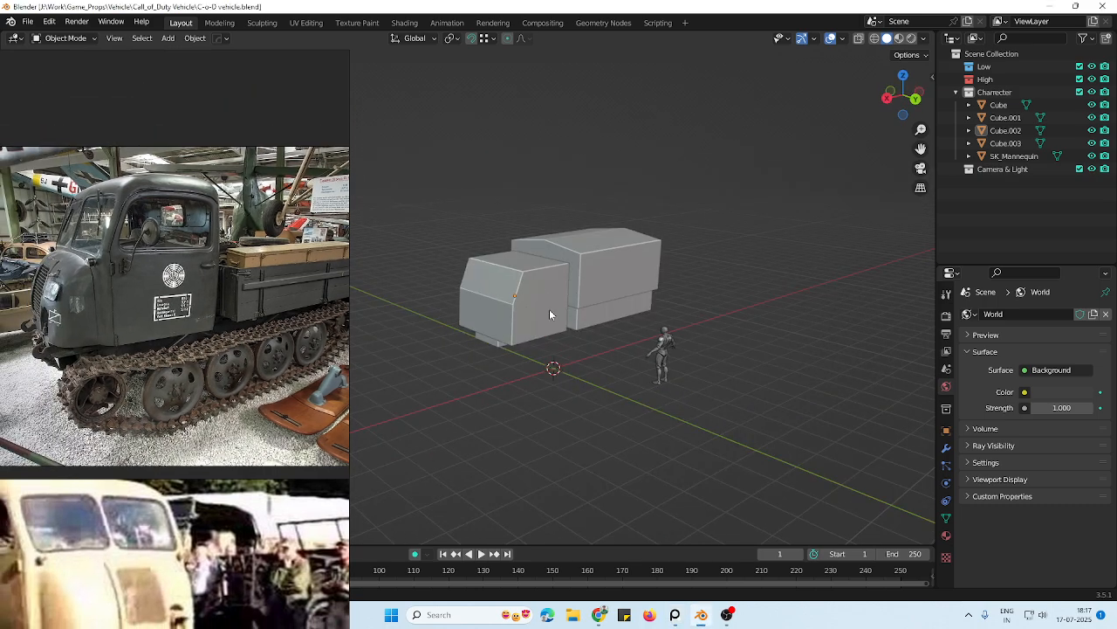
{"action": "scroll", "coordinate": [549, 309], "scroll_direction": "down", "scroll_amount": 1}
{"action": "mouse_move", "coordinate": [532, 305]}
{"action": "middle_mouse_down"}
{"action": "mouse_move", "coordinate": [558, 308]}
{"action": "mouse_move", "coordinate": [536, 300]}
{"action": "middle_mouse_up"}
{"action": "scroll", "coordinate": [558, 314], "scroll_direction": "up", "scroll_amount": 2}
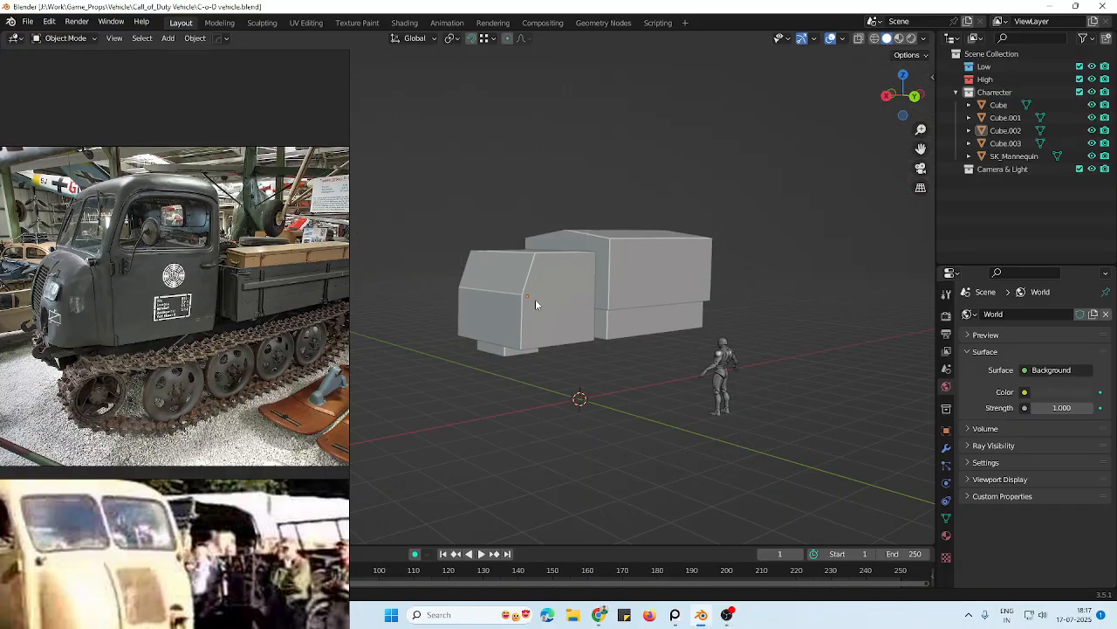
{"action": "scroll", "coordinate": [527, 297], "scroll_direction": "up", "scroll_amount": 2}
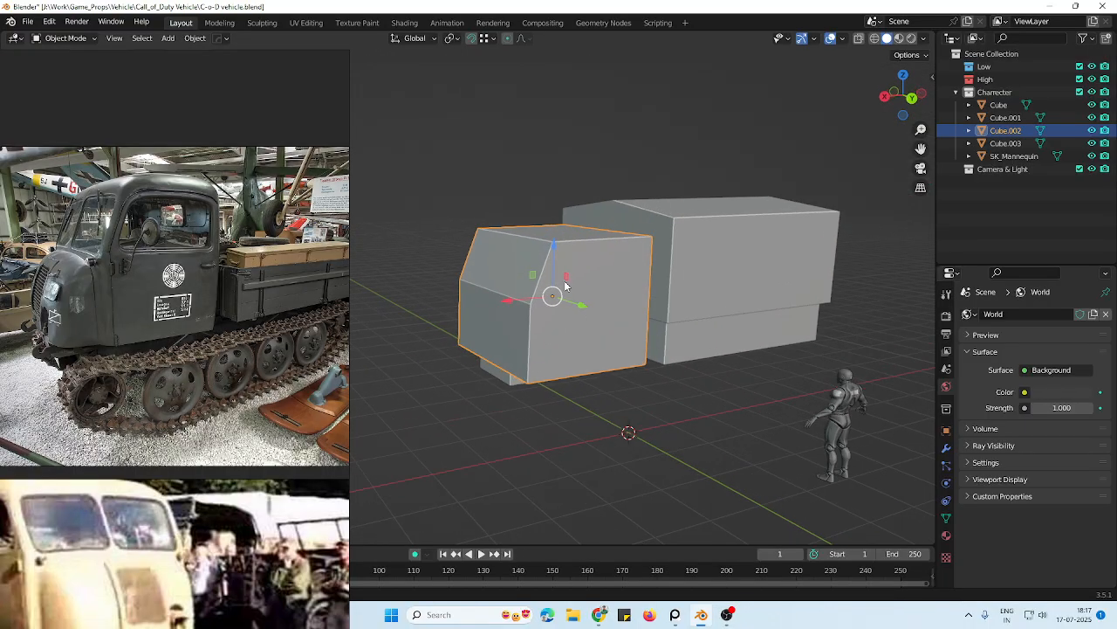
{"action": "key", "text": "Tab"}
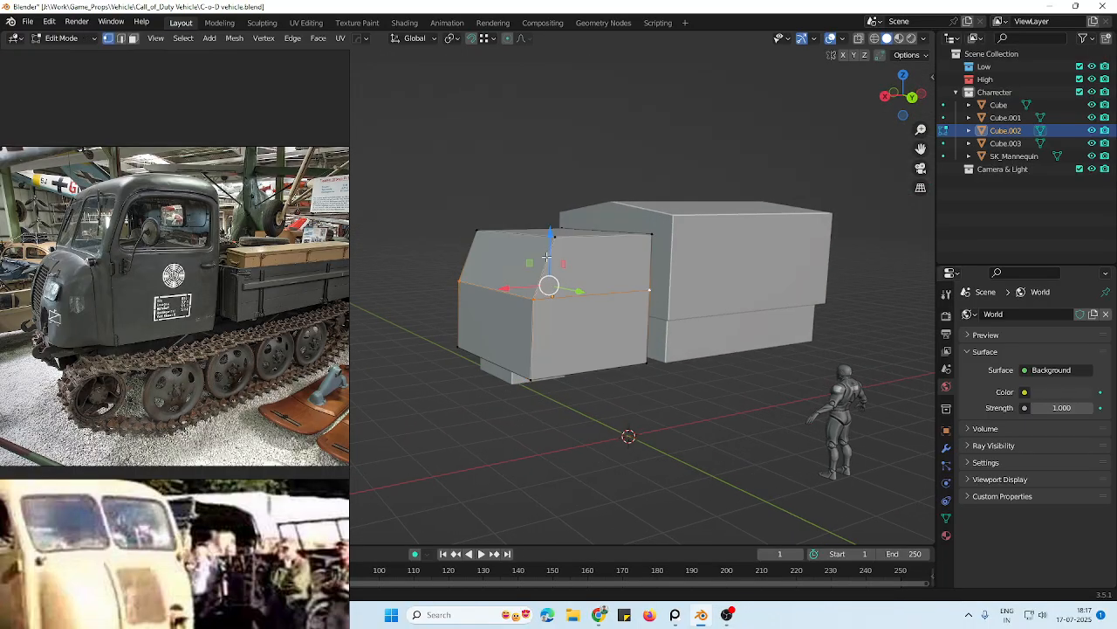
{"action": "left_click_drag", "start_coordinate": [546, 256], "coordinate": [547, 262]}
{"action": "middle_click_drag", "start_coordinate": [581, 302], "coordinate": [551, 296]}
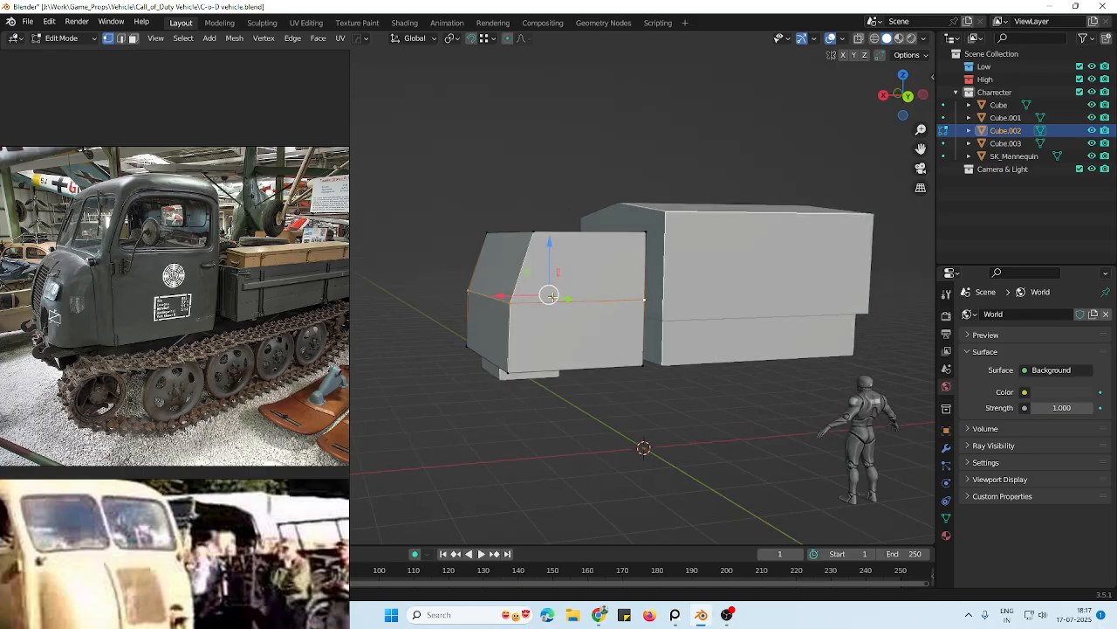
{"action": "left_click_drag", "start_coordinate": [550, 256], "coordinate": [552, 253]}
{"action": "middle_click_drag", "start_coordinate": [558, 240], "coordinate": [553, 244]}
Raise the cab block's roof vertices slightly along Z and return to Object Mode
{"action": "key", "text": "alt+z"}
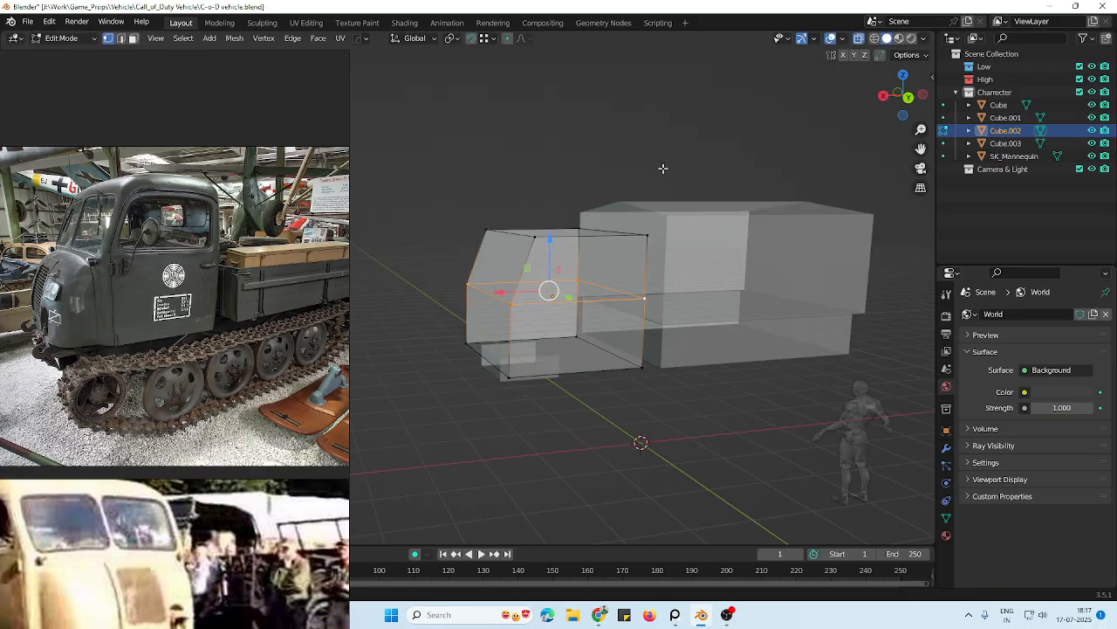
{"action": "left_click_drag", "start_coordinate": [671, 169], "coordinate": [391, 267]}
{"action": "key", "text": "alt+z"}
{"action": "left_click_drag", "start_coordinate": [561, 200], "coordinate": [565, 189]}
{"action": "middle_click_drag", "start_coordinate": [567, 229], "coordinate": [634, 262]}
{"action": "key", "text": "Tab"}
{"action": "scroll", "coordinate": [634, 291], "scroll_direction": "down", "scroll_amount": 1}
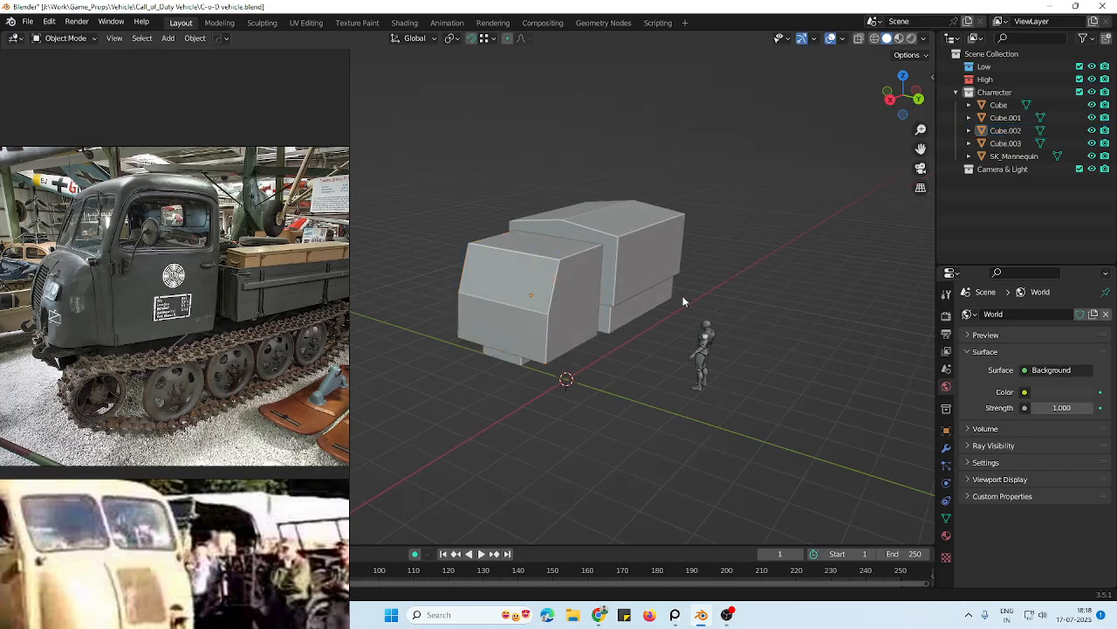
Compare the cab height and body proportions with the tan flatbed and canvas-covered RSO photo references
{"action": "middle_click_drag", "start_coordinate": [683, 302], "coordinate": [524, 319]}
{"action": "scroll", "coordinate": [229, 318], "scroll_direction": "down", "scroll_amount": 3}
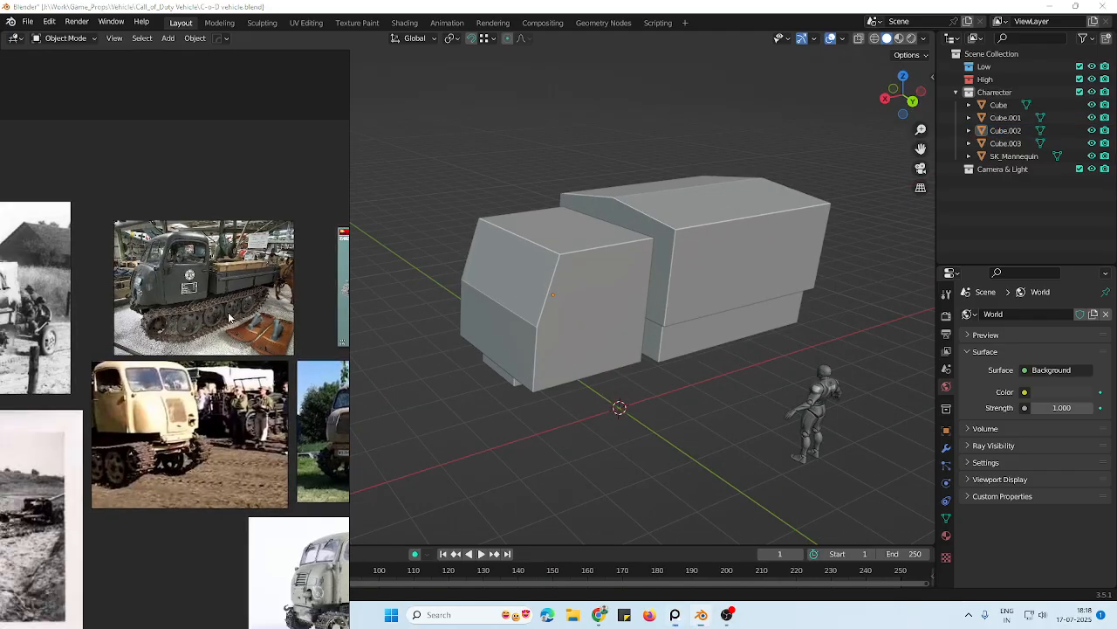
{"action": "middle_click_drag", "start_coordinate": [228, 318], "coordinate": [243, 270]}
{"action": "scroll", "coordinate": [248, 297], "scroll_direction": "down", "scroll_amount": 2}
{"action": "middle_click_drag", "start_coordinate": [297, 382], "coordinate": [200, 364]}
{"action": "middle_click_drag", "start_coordinate": [230, 446], "coordinate": [188, 385]}
{"action": "scroll", "coordinate": [95, 427], "scroll_direction": "up", "scroll_amount": 4}
{"action": "scroll", "coordinate": [113, 389], "scroll_direction": "down", "scroll_amount": 2}
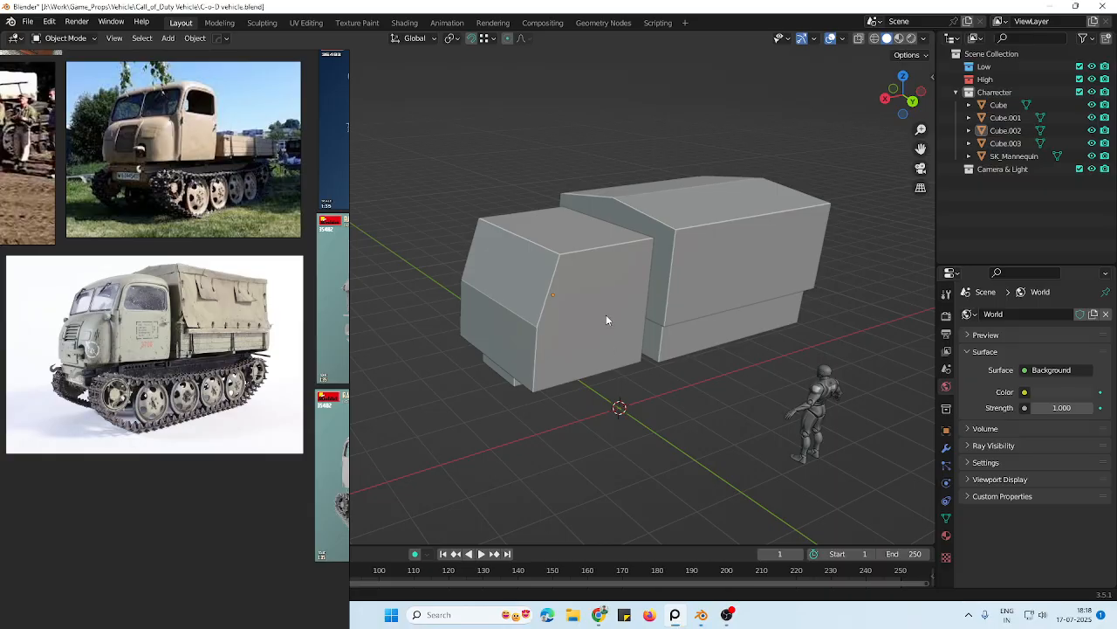
Raise the cab block's mid-height edge loop slightly along Z, then save the file from Object Mode
{"action": "middle_click_drag", "start_coordinate": [607, 319], "coordinate": [728, 395]}
{"action": "left_click", "coordinate": [584, 307]}
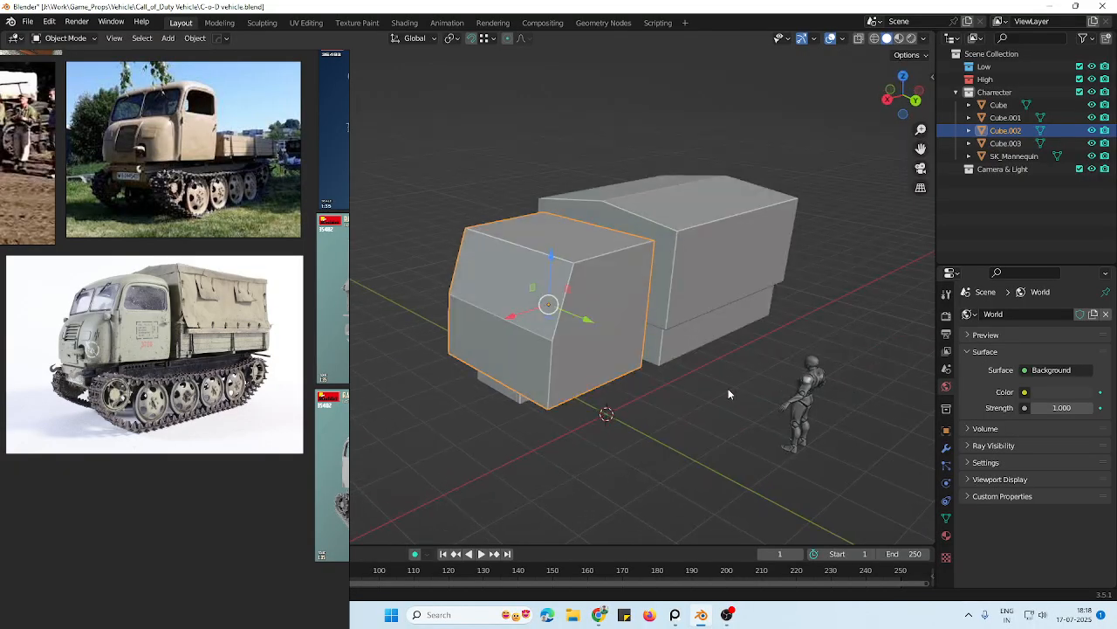
{"action": "mouse_move", "coordinate": [555, 323]}
{"action": "middle_mouse_down"}
{"action": "mouse_move", "coordinate": [602, 382]}
{"action": "mouse_move", "coordinate": [549, 320]}
{"action": "mouse_move", "coordinate": [563, 306]}
{"action": "middle_mouse_up"}
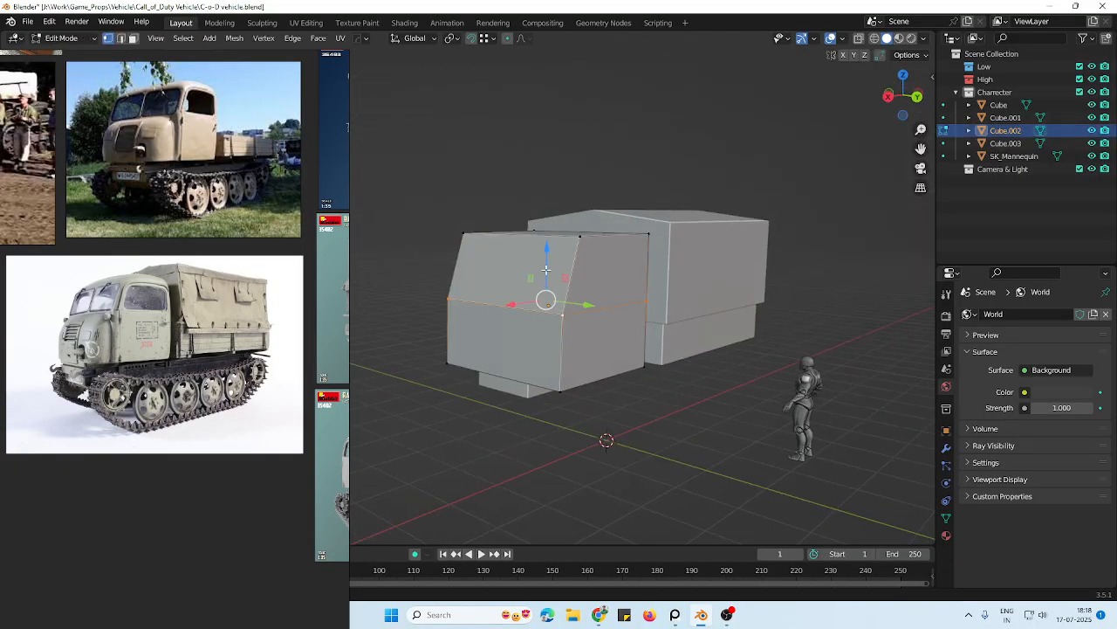
{"action": "key", "text": "Tab"}
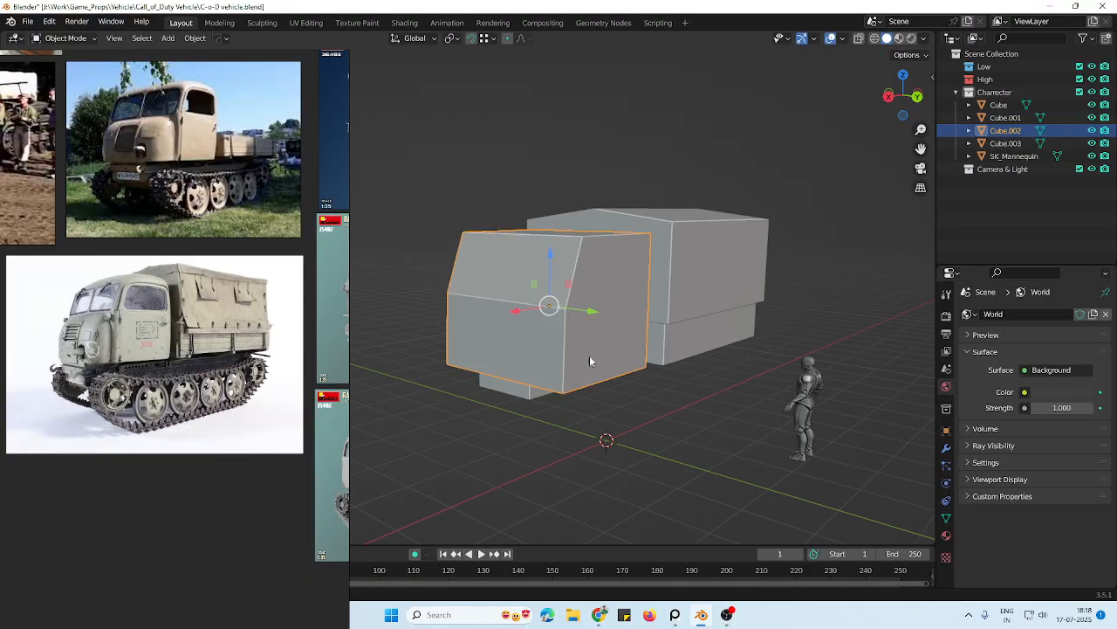
{"action": "middle_click_drag", "start_coordinate": [591, 357], "coordinate": [657, 350]}
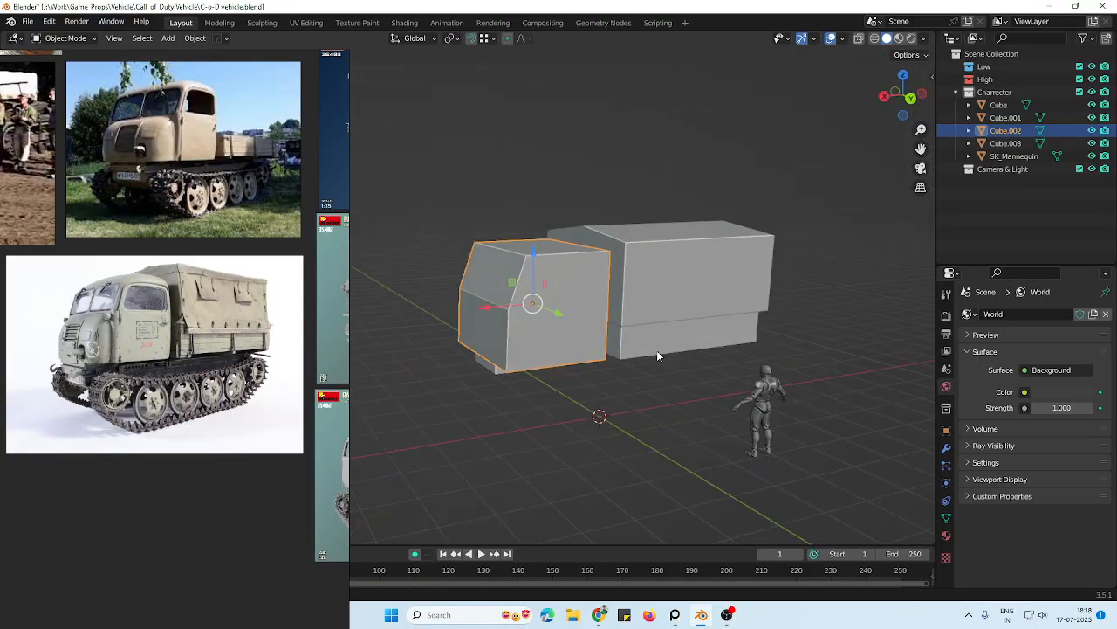
{"action": "left_click", "coordinate": [648, 404]}
{"action": "mouse_move", "coordinate": [648, 403]}
{"action": "middle_mouse_down"}
{"action": "mouse_move", "coordinate": [675, 392]}
{"action": "mouse_move", "coordinate": [651, 420]}
{"action": "middle_mouse_up"}
Set the origin of the small block beneath the cab to its geometry
{"action": "scroll", "coordinate": [235, 419], "scroll_direction": "down", "scroll_amount": 3}
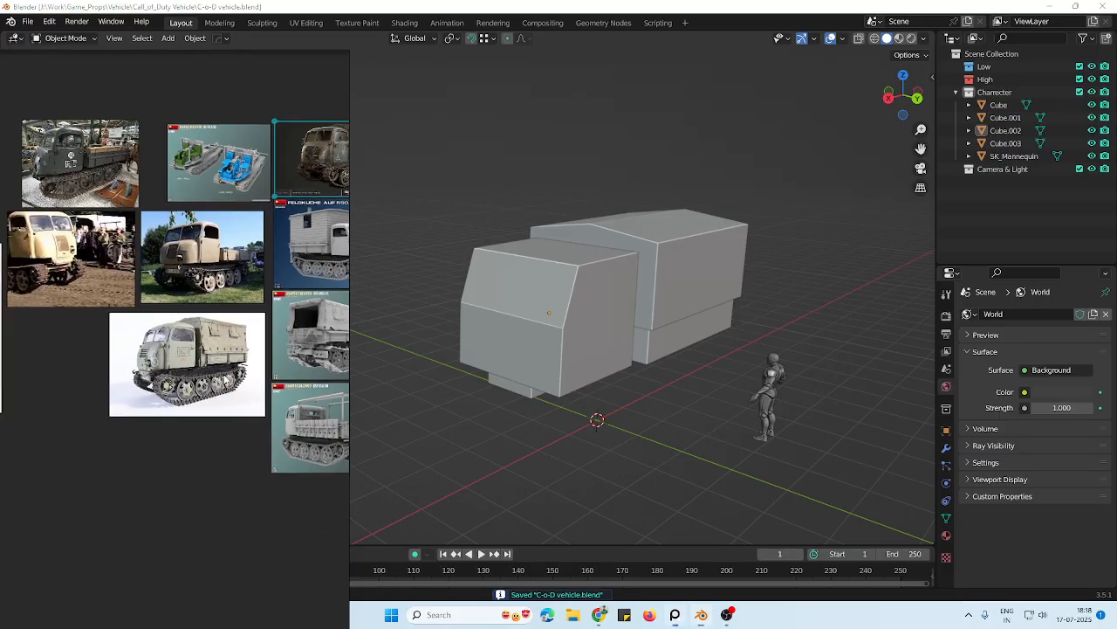
{"action": "scroll", "coordinate": [209, 384], "scroll_direction": "up", "scroll_amount": 6}
{"action": "scroll", "coordinate": [184, 354], "scroll_direction": "down", "scroll_amount": 1}
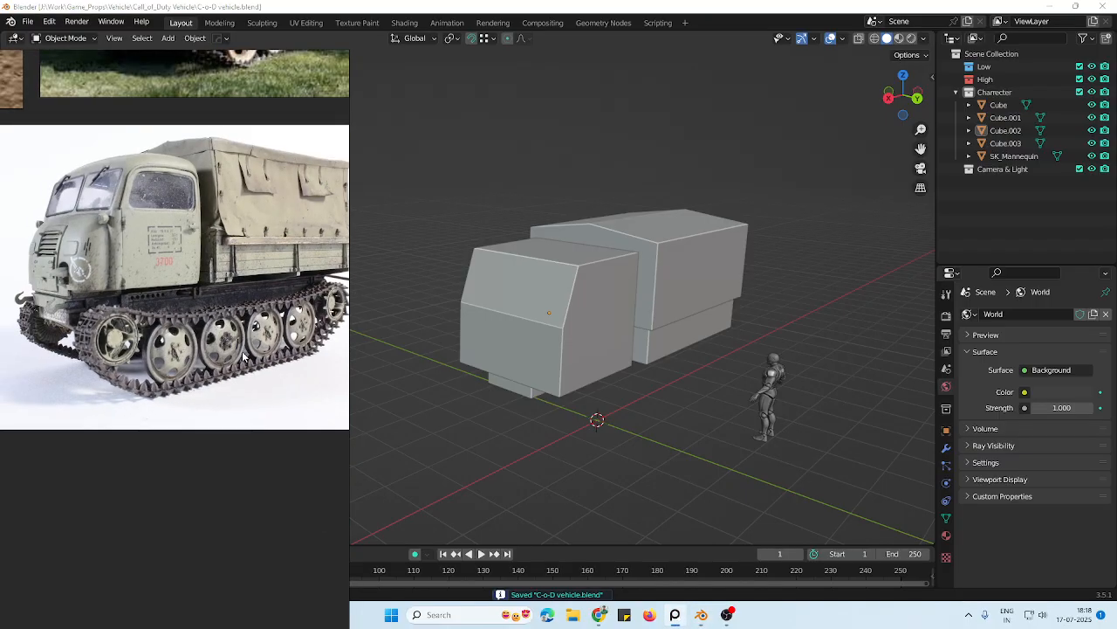
{"action": "middle_click_drag", "start_coordinate": [577, 410], "coordinate": [612, 363]}
{"action": "left_click", "coordinate": [536, 386]}
{"action": "middle_click_drag", "start_coordinate": [536, 386], "coordinate": [523, 398]}
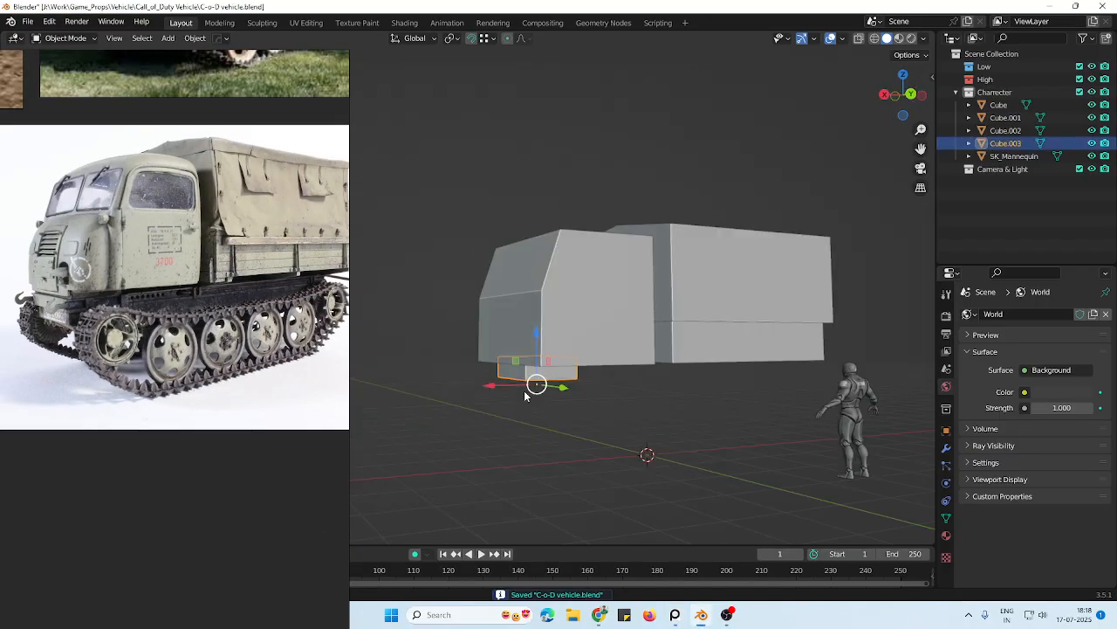
{"action": "right_click", "coordinate": [524, 390]}
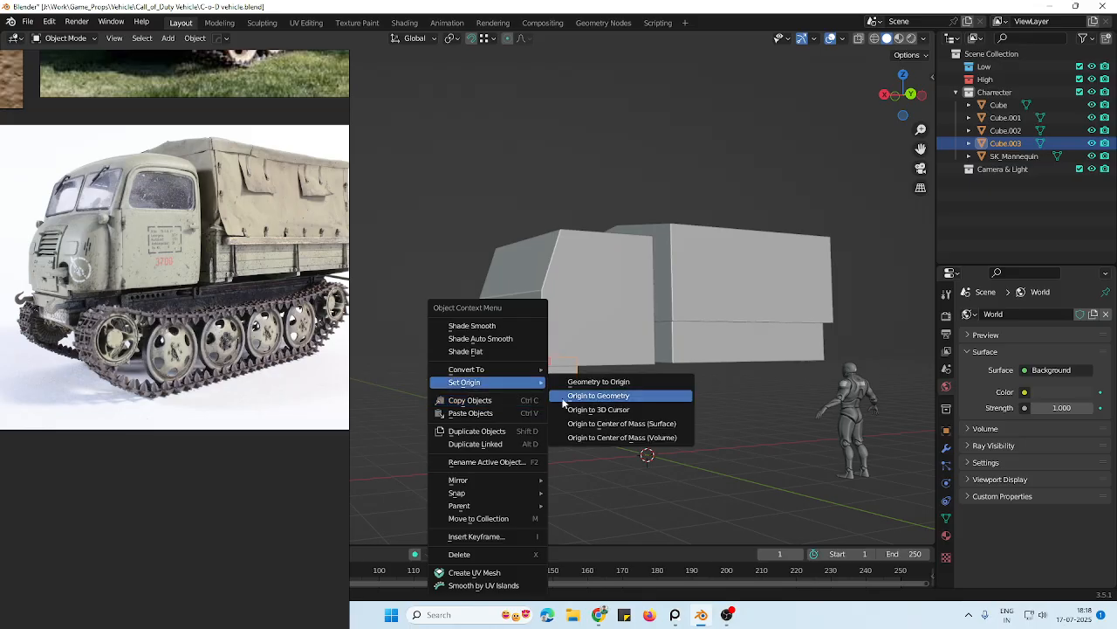
{"action": "left_click", "coordinate": [580, 394]}
{"action": "middle_click_drag", "start_coordinate": [580, 395], "coordinate": [565, 408]}
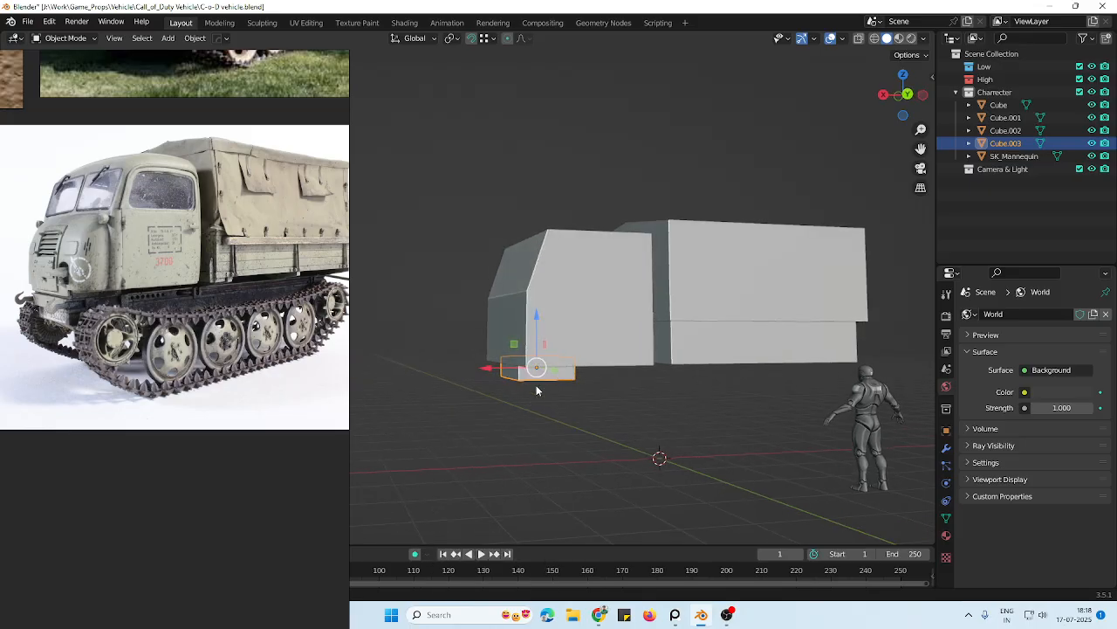
Duplicate the small block beneath the cab and move the copy back along X under the front of the cargo body
{"action": "key", "text": "shift+d"}
{"action": "right_click", "coordinate": [626, 399]}
{"action": "left_click_drag", "start_coordinate": [492, 374], "coordinate": [629, 362]}
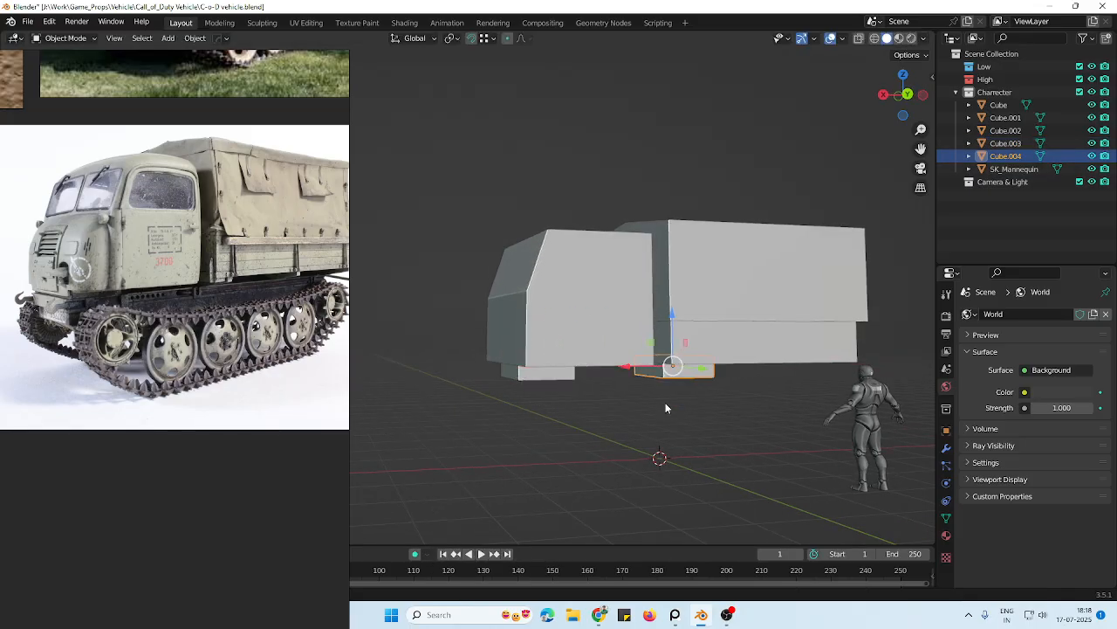
Extend the duplicated block's rear end backward along X beneath the cargo body
{"action": "middle_click_drag", "start_coordinate": [665, 403], "coordinate": [673, 371]}
{"action": "key", "text": "Tab"}
{"action": "key", "text": "alt+z"}
{"action": "left_click_drag", "start_coordinate": [782, 292], "coordinate": [699, 406]}
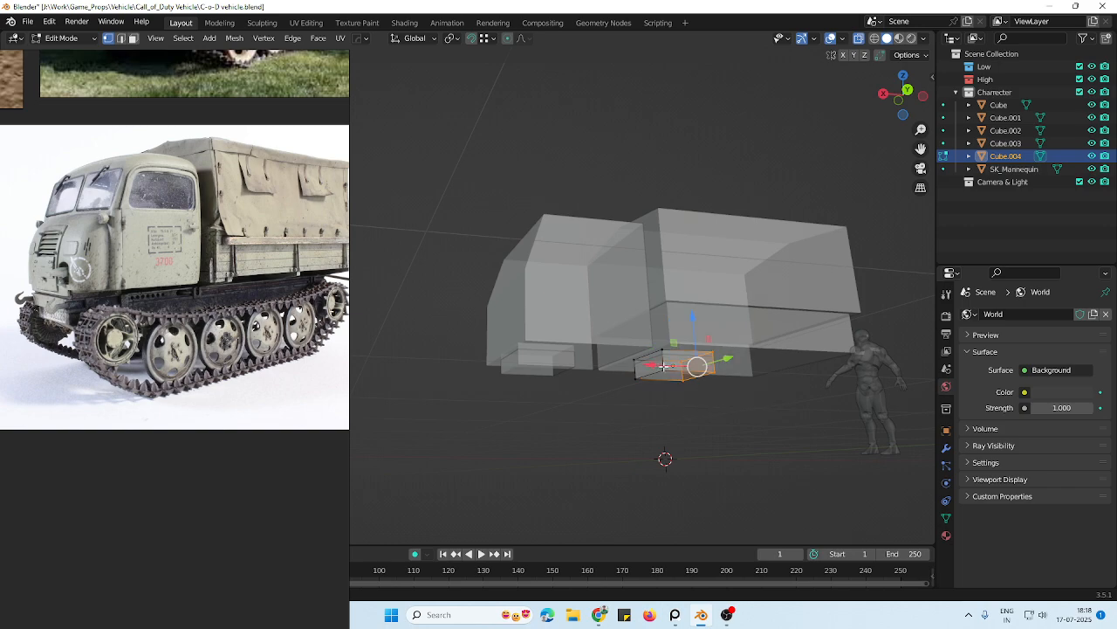
{"action": "key", "text": "alt+z"}
{"action": "left_click_drag", "start_coordinate": [664, 366], "coordinate": [740, 367]}
{"action": "middle_click_drag", "start_coordinate": [765, 400], "coordinate": [770, 413]}
Extend the duplicated block's front end forward along X until it runs into the small block beneath the cab
{"action": "key", "text": "alt+z"}
{"action": "left_click_drag", "start_coordinate": [706, 319], "coordinate": [578, 454]}
{"action": "key", "text": "alt+z"}
{"action": "left_click_drag", "start_coordinate": [609, 378], "coordinate": [585, 377]}
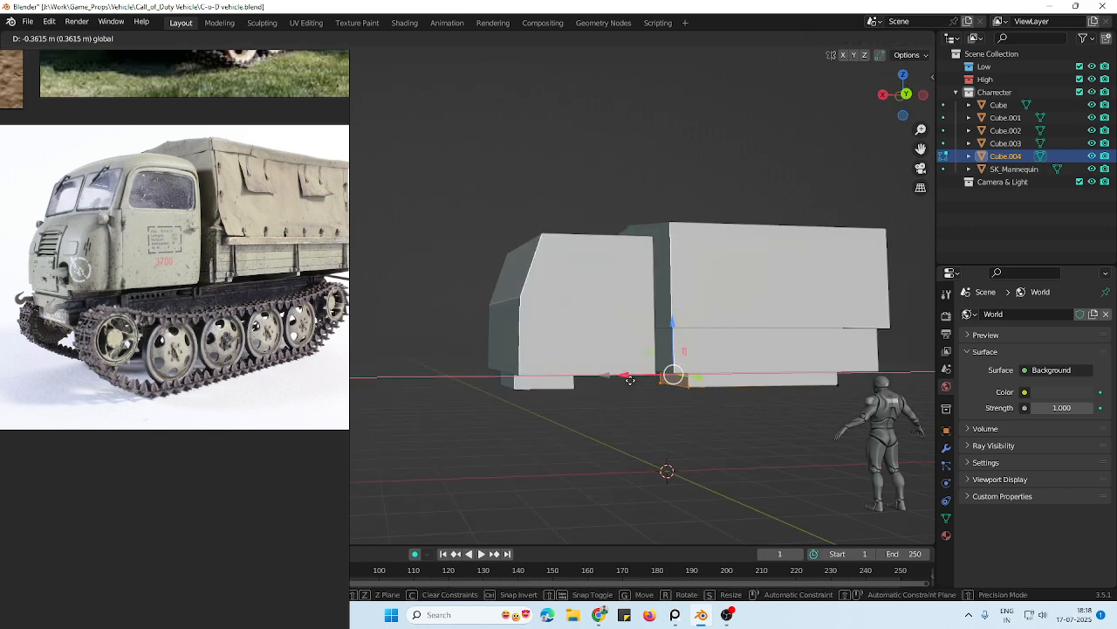
{"action": "middle_click_drag", "start_coordinate": [669, 376], "coordinate": [636, 375]}
{"action": "left_click_drag", "start_coordinate": [613, 353], "coordinate": [604, 330]}
{"action": "left_click", "coordinate": [613, 336]}
{"action": "middle_click_drag", "start_coordinate": [613, 336], "coordinate": [782, 354]}
{"action": "key", "text": "Tab"}
{"action": "middle_click_drag", "start_coordinate": [644, 395], "coordinate": [476, 312]}
Adjust the long underside block's top face along Z so it reaches up into the cab and cargo bodies, then return to Object Mode
{"action": "key", "text": "Tab"}
{"action": "key", "text": "alt+z"}
{"action": "left_click_drag", "start_coordinate": [847, 370], "coordinate": [845, 370]}
{"action": "key", "text": "alt+z"}
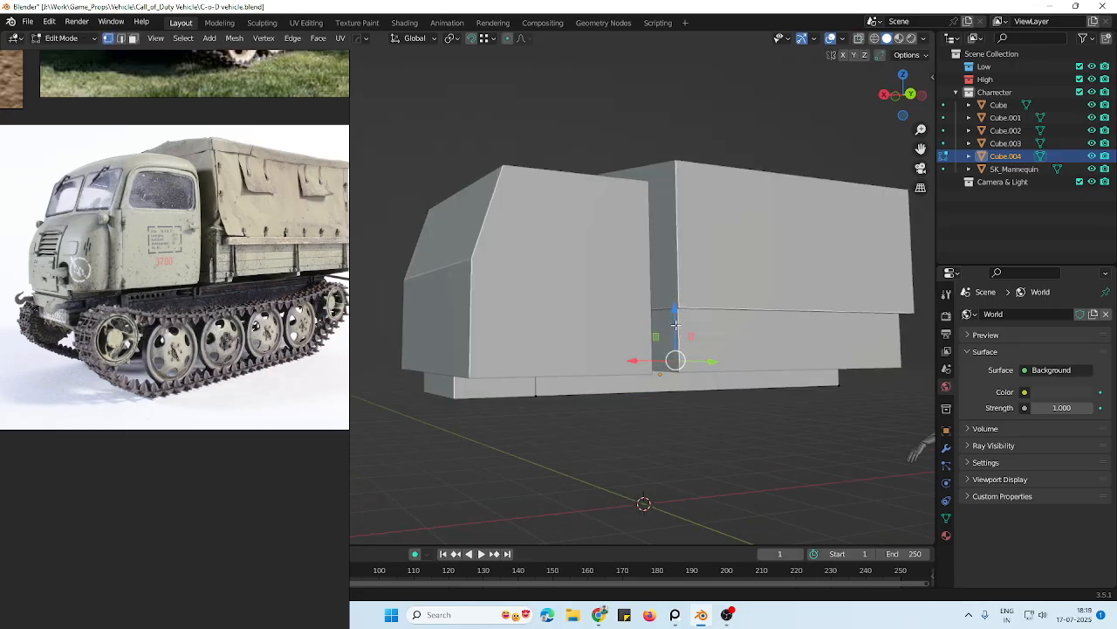
{"action": "key", "text": "g"}
{"action": "key", "text": "z"}
{"action": "key", "text": "alt+z"}
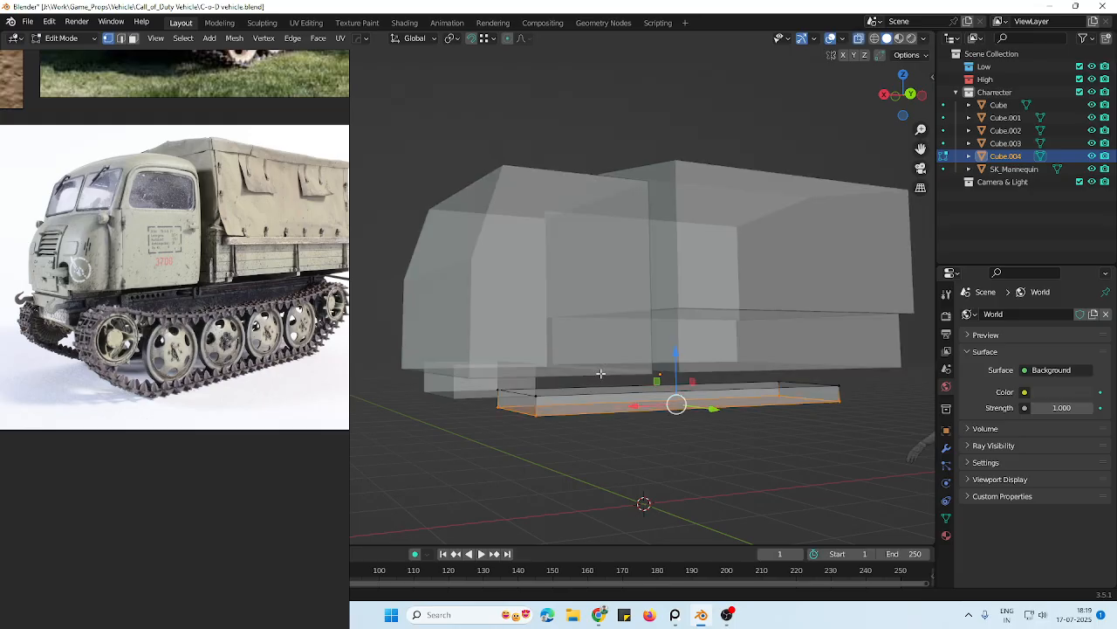
{"action": "key", "text": "g"}
{"action": "key", "text": "z"}
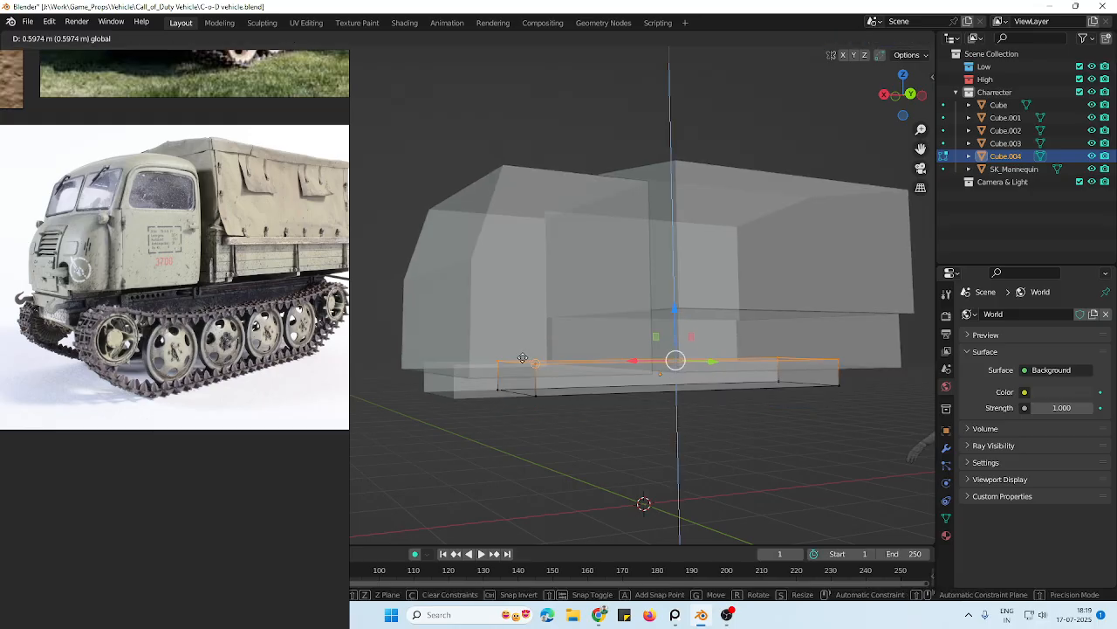
{"action": "left_click", "coordinate": [523, 357]}
{"action": "key", "text": "alt+z"}
{"action": "scroll", "coordinate": [656, 351], "scroll_direction": "down", "scroll_amount": 1}
{"action": "middle_click_drag", "start_coordinate": [615, 384], "coordinate": [792, 343]}
{"action": "key", "text": "Tab"}
{"action": "scroll", "coordinate": [703, 428], "scroll_direction": "down", "scroll_amount": 1}
{"action": "left_click", "coordinate": [712, 426]}
{"action": "key", "text": "alt+z"}
{"action": "key", "text": "alt+z"}
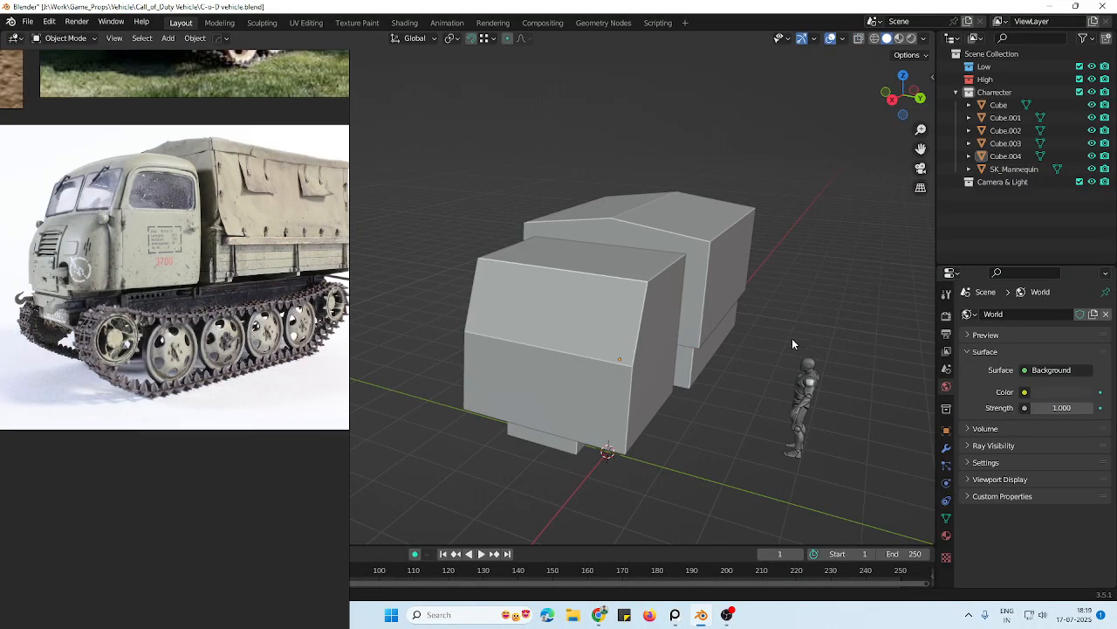
Browse the RSO reference images against the blocked-out truck and save the file
{"action": "scroll", "coordinate": [262, 349], "scroll_direction": "down", "scroll_amount": 3}
{"action": "middle_click_drag", "start_coordinate": [315, 387], "coordinate": [142, 300]}
{"action": "scroll", "coordinate": [285, 410], "scroll_direction": "down", "scroll_amount": 2}
{"action": "middle_click_drag", "start_coordinate": [330, 343], "coordinate": [286, 377]}
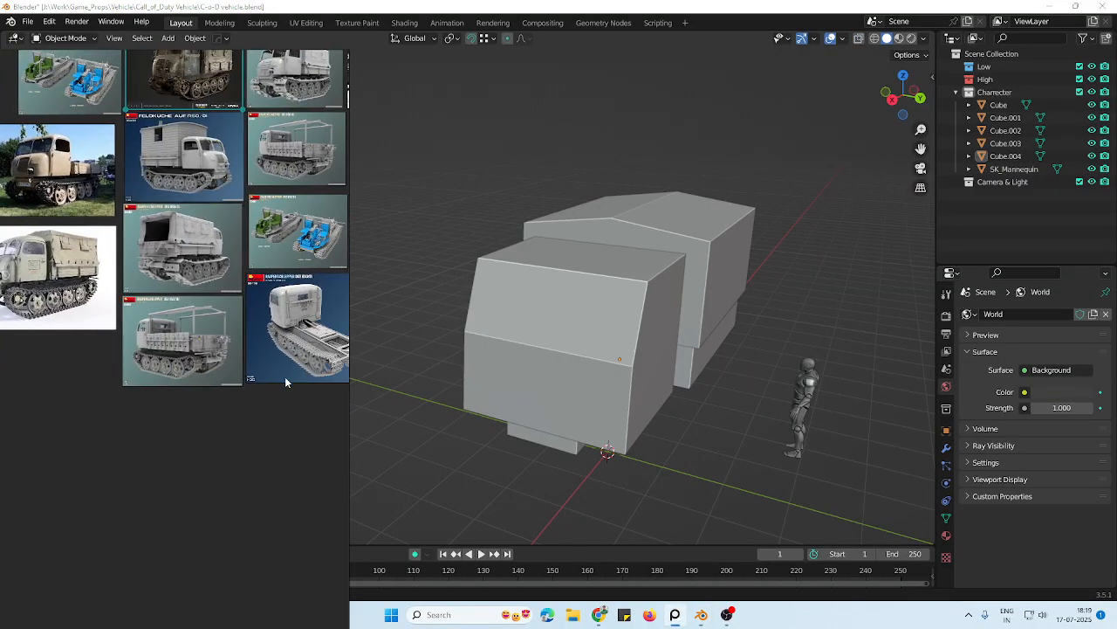
{"action": "scroll", "coordinate": [284, 376], "scroll_direction": "up", "scroll_amount": 5}
{"action": "middle_click_drag", "start_coordinate": [401, 307], "coordinate": [631, 371]}
{"action": "key", "text": "ctrl+s"}
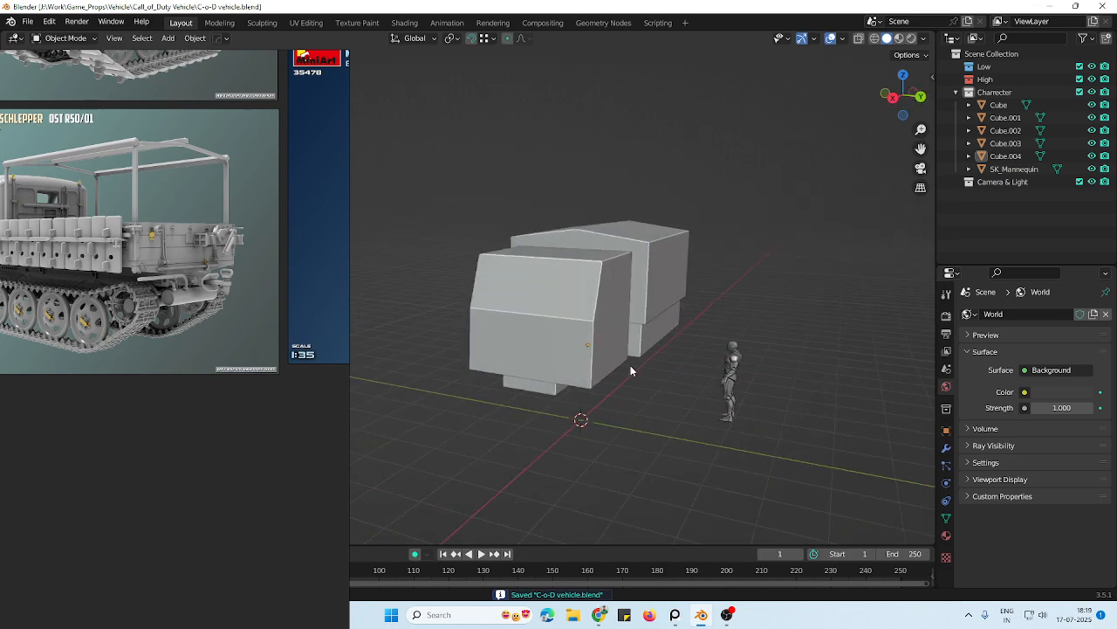
Examine the rear three-quarter references of the covered and open RSO cargo body and compare them with the blockout's rear
{"action": "scroll", "coordinate": [616, 369], "scroll_direction": "down", "scroll_amount": 2}
{"action": "scroll", "coordinate": [262, 371], "scroll_direction": "down", "scroll_amount": 2}
{"action": "middle_click_drag", "start_coordinate": [232, 319], "coordinate": [224, 387]}
{"action": "scroll", "coordinate": [183, 240], "scroll_direction": "up", "scroll_amount": 2}
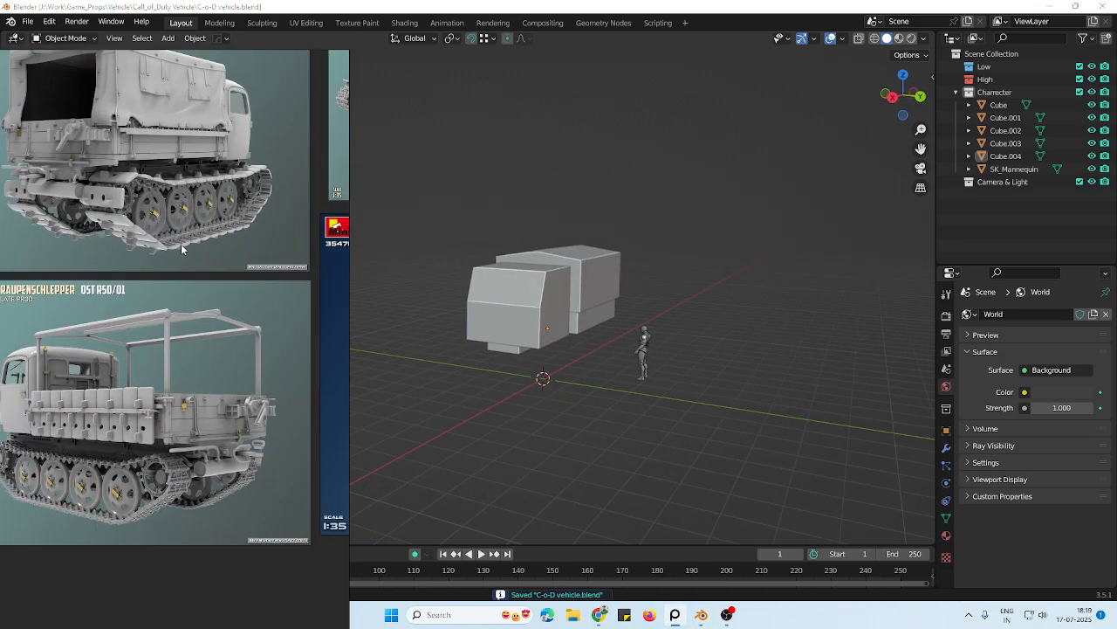
{"action": "middle_click_drag", "start_coordinate": [181, 245], "coordinate": [239, 330]}
{"action": "middle_click_drag", "start_coordinate": [543, 310], "coordinate": [596, 347]}
{"action": "scroll", "coordinate": [654, 354], "scroll_direction": "up", "scroll_amount": 1}
{"action": "scroll", "coordinate": [607, 356], "scroll_direction": "up", "scroll_amount": 1}
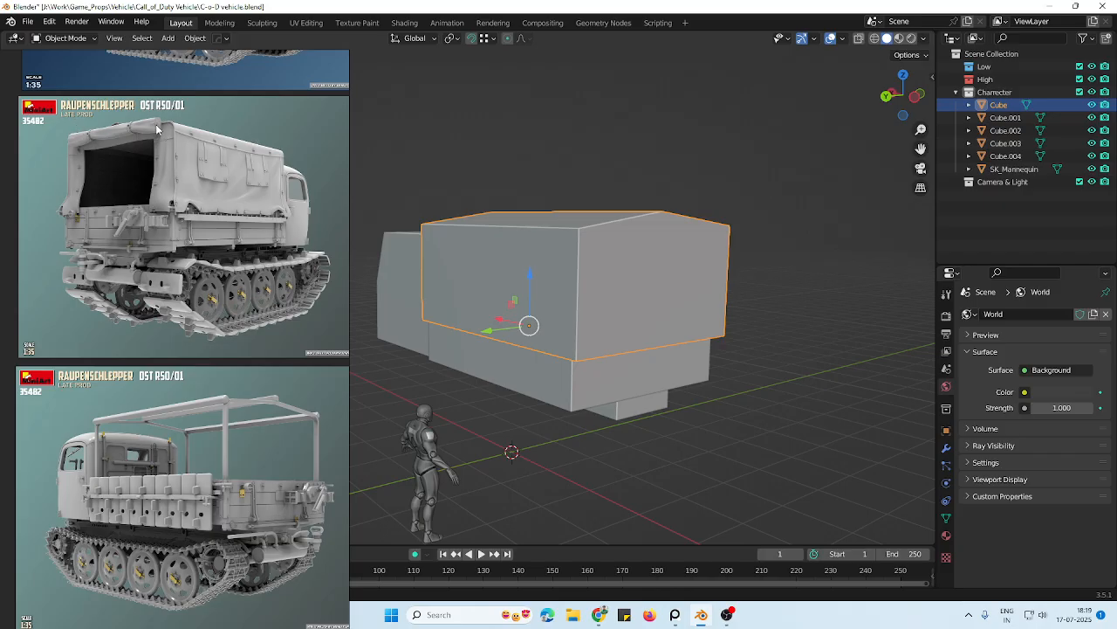
Raise the roof vertices of the upper cargo body along Z to make the cover taller, then return to Object Mode
{"action": "middle_click_drag", "start_coordinate": [710, 288], "coordinate": [718, 278]}
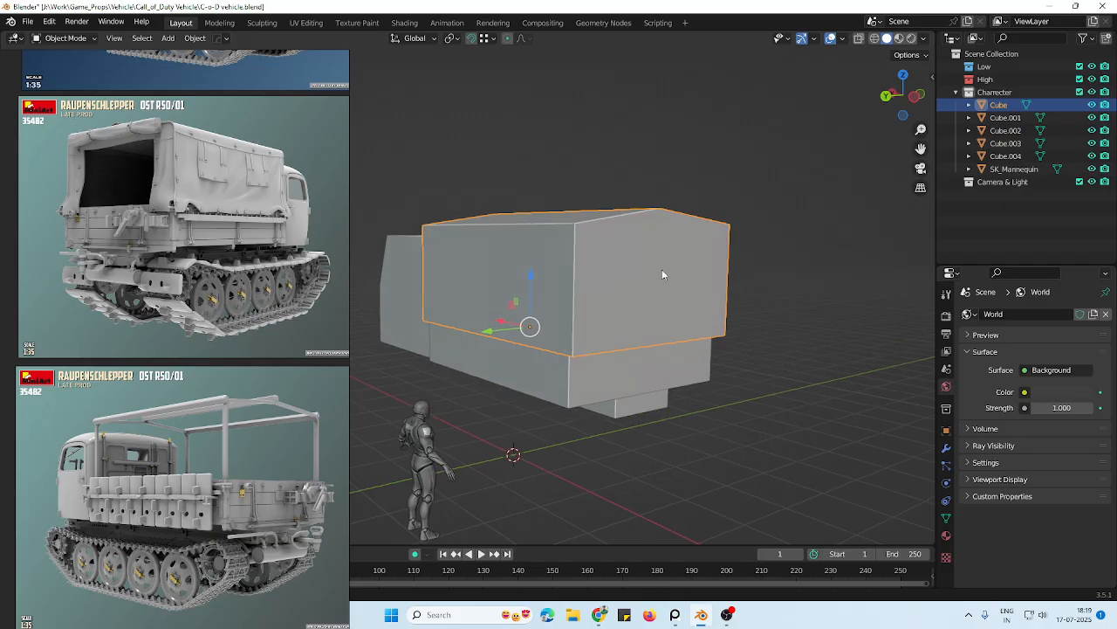
{"action": "key", "text": "Tab"}
{"action": "key", "text": "alt+z"}
{"action": "left_click_drag", "start_coordinate": [818, 150], "coordinate": [367, 242]}
{"action": "key", "text": "alt+z"}
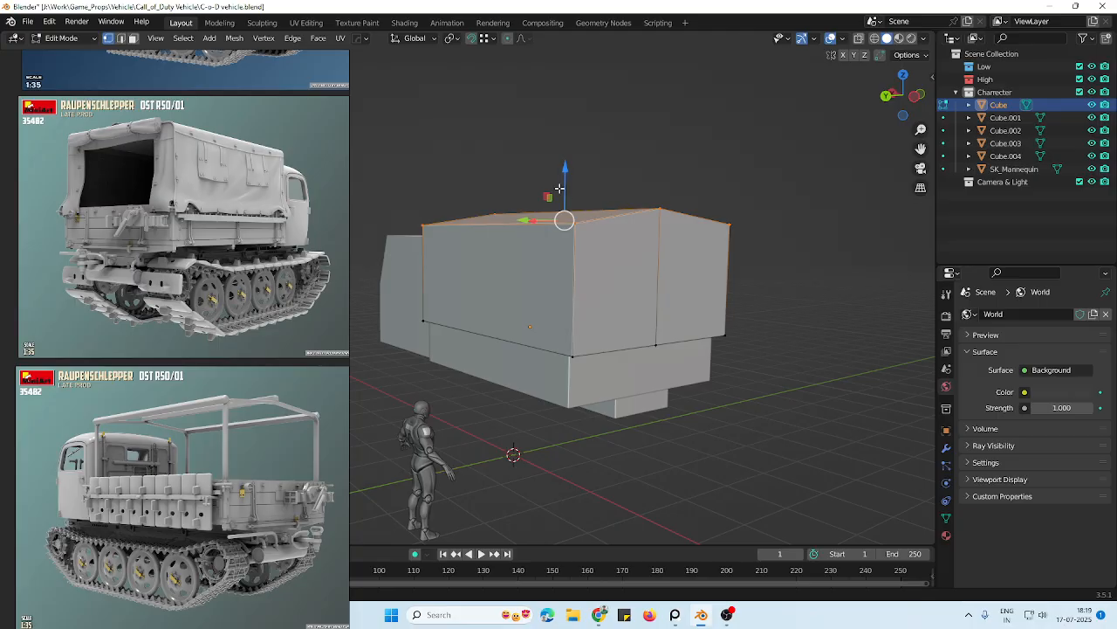
{"action": "left_click_drag", "start_coordinate": [560, 188], "coordinate": [568, 171]}
{"action": "key", "text": "alt+z"}
{"action": "key", "text": "Tab"}
{"action": "key", "text": "alt+z"}
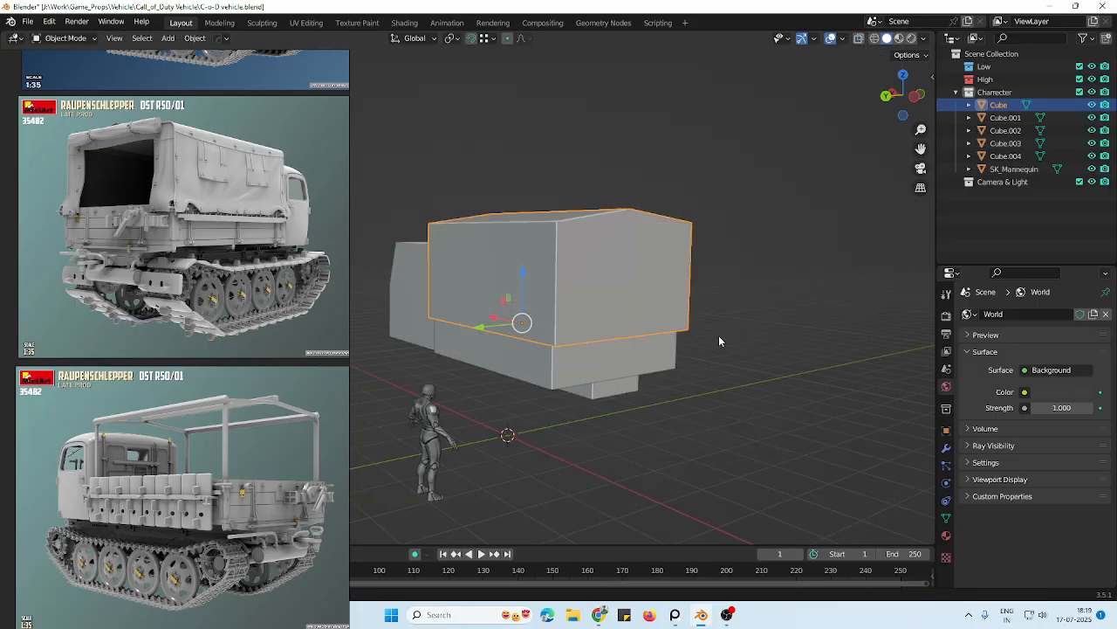
{"action": "mouse_move", "coordinate": [718, 338]}
{"action": "middle_mouse_down"}
{"action": "mouse_move", "coordinate": [600, 312]}
{"action": "mouse_move", "coordinate": [696, 340]}
{"action": "mouse_move", "coordinate": [687, 326]}
{"action": "mouse_move", "coordinate": [603, 325]}
{"action": "mouse_move", "coordinate": [711, 357]}
{"action": "middle_mouse_up"}
{"action": "left_click", "coordinate": [789, 332]}
{"action": "scroll", "coordinate": [714, 362], "scroll_direction": "up", "scroll_amount": 3}
{"action": "left_click", "coordinate": [667, 336]}
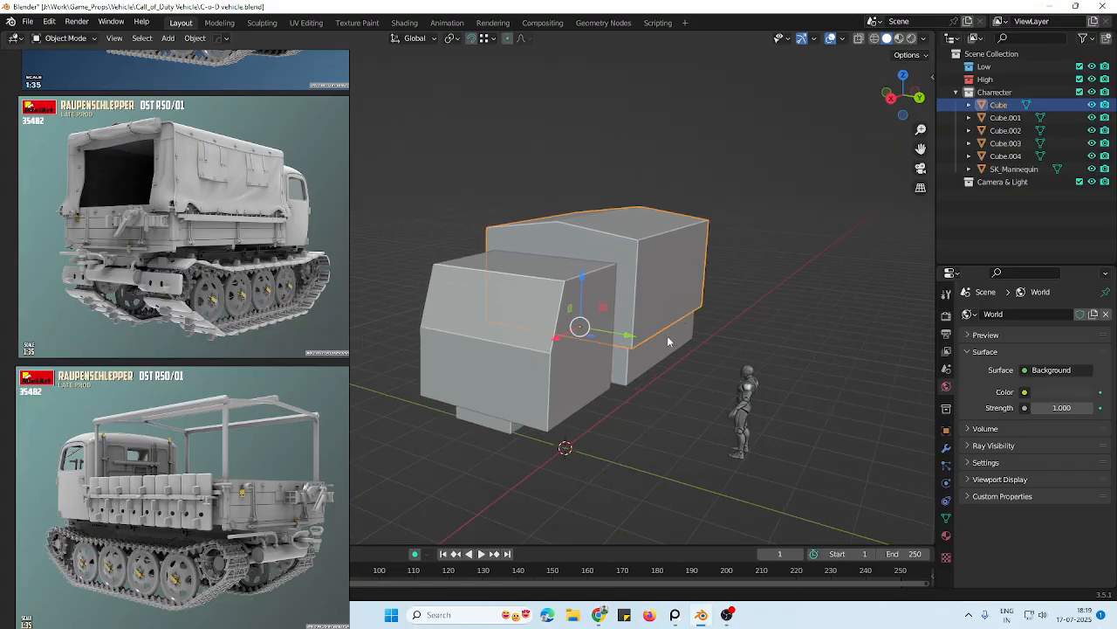
{"action": "left_click", "coordinate": [774, 310]}
{"action": "middle_click_drag", "start_coordinate": [774, 311], "coordinate": [732, 318]}
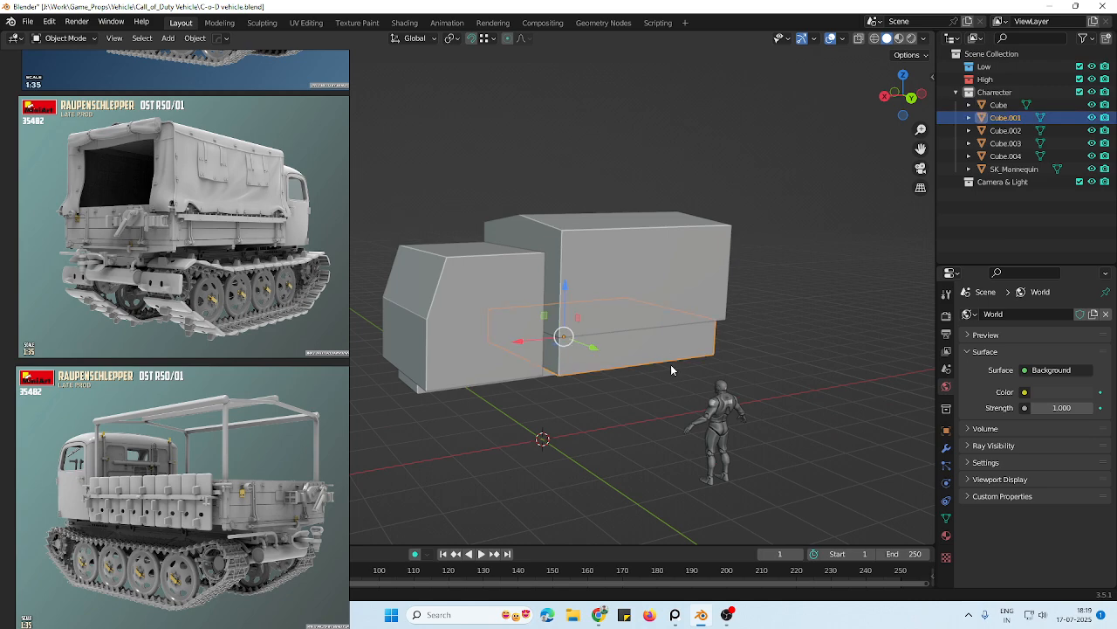
{"action": "middle_click_drag", "start_coordinate": [670, 364], "coordinate": [690, 344]}
Raise the bottom vertices of the upper cargo body slightly along Z above the lower cargo bed, then return to Object Mode
{"action": "left_click", "coordinate": [672, 285]}
{"action": "key", "text": "Tab"}
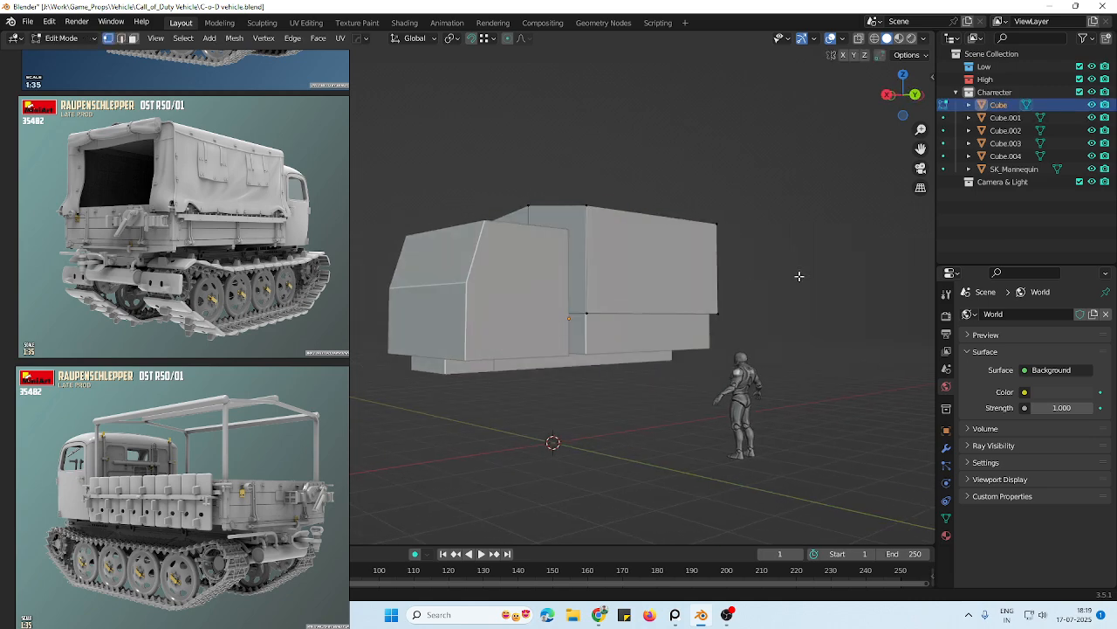
{"action": "key", "text": "alt+z"}
{"action": "left_click_drag", "start_coordinate": [802, 274], "coordinate": [458, 324]}
{"action": "key", "text": "alt+z"}
{"action": "left_click_drag", "start_coordinate": [602, 282], "coordinate": [604, 270]}
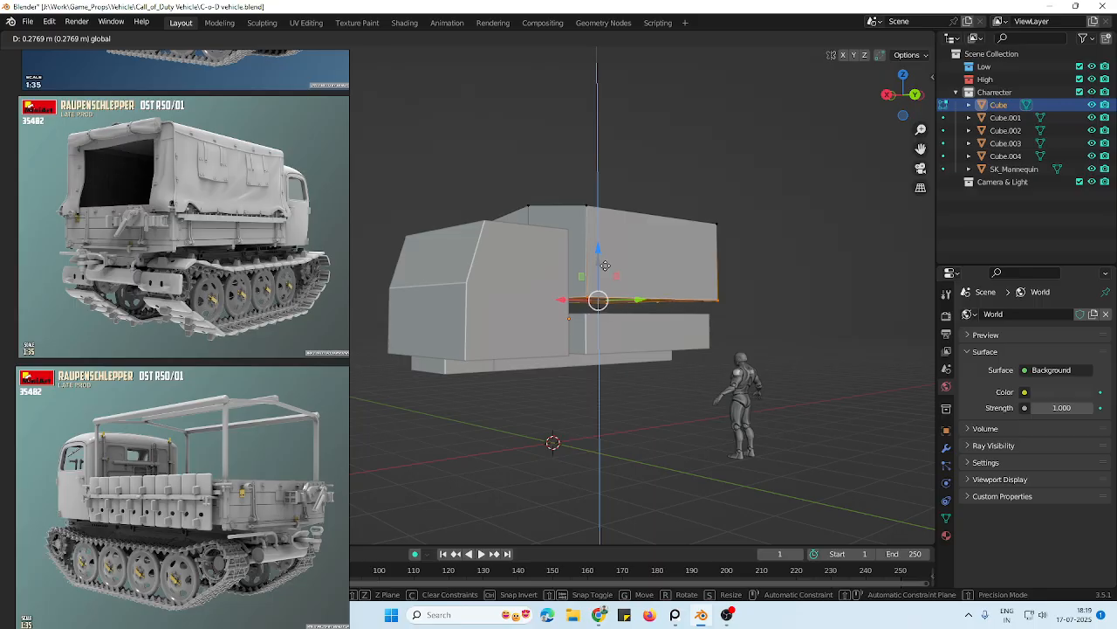
{"action": "left_click_drag", "start_coordinate": [605, 268], "coordinate": [605, 268]}
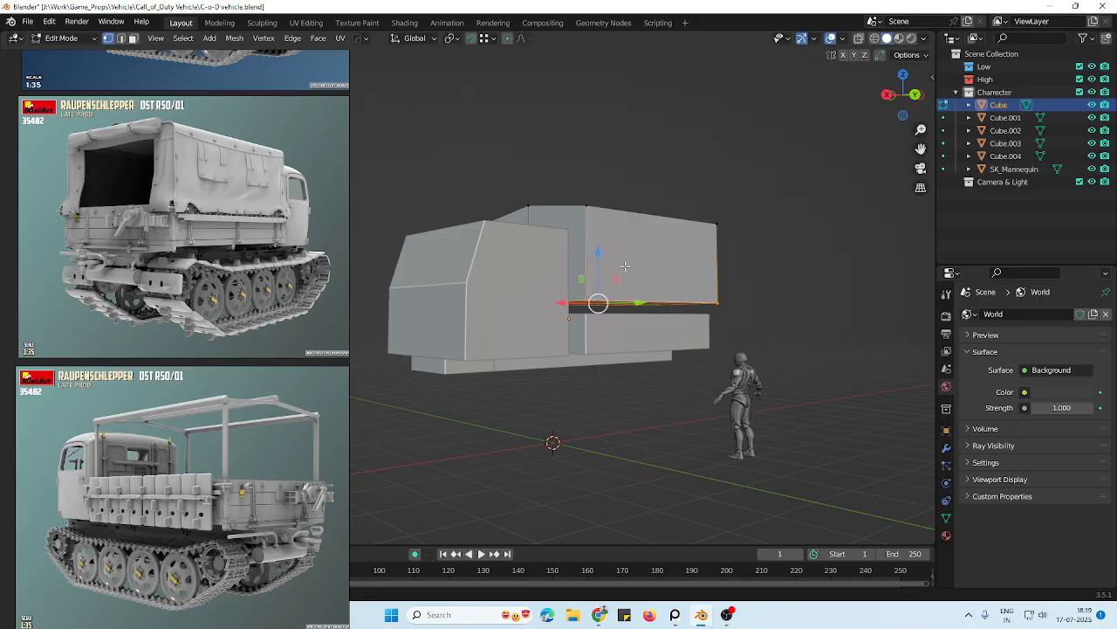
{"action": "middle_click_drag", "start_coordinate": [605, 268], "coordinate": [619, 343]}
{"action": "key", "text": "Tab"}
Raise the lower cargo bed's top vertices about 0.2 m along Z to meet the cover's underside, then return to Object Mode
{"action": "left_click", "coordinate": [618, 343]}
{"action": "key", "text": "alt+z"}
{"action": "key", "text": "Tab"}
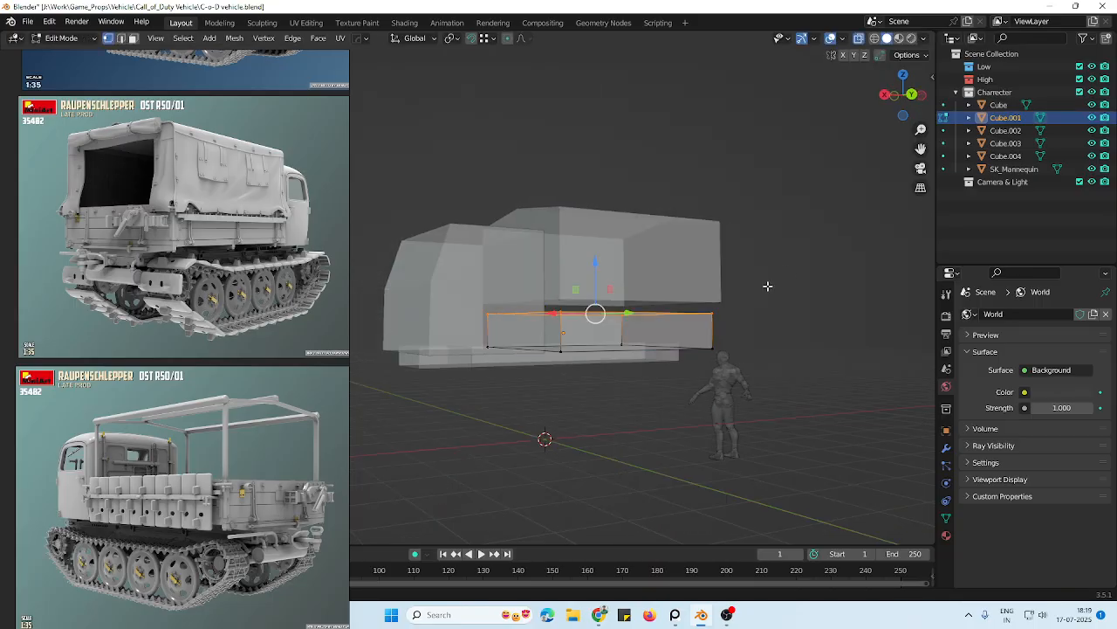
{"action": "left_click_drag", "start_coordinate": [775, 285], "coordinate": [496, 330]}
{"action": "key", "text": "alt+z"}
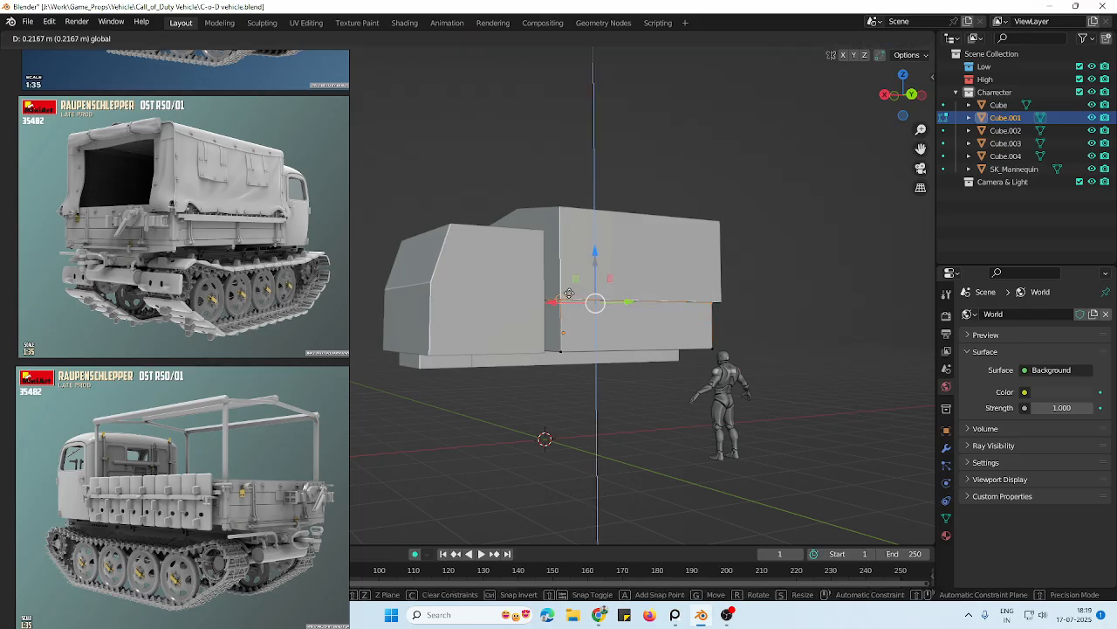
{"action": "middle_click_drag", "start_coordinate": [598, 282], "coordinate": [588, 334]}
{"action": "left_click_drag", "start_coordinate": [582, 280], "coordinate": [585, 279]}
{"action": "key", "text": "Tab"}
Lower the cargo cover's bottom vertices slightly along Z onto the raised cargo bed
{"action": "left_click", "coordinate": [630, 292]}
{"action": "middle_click_drag", "start_coordinate": [630, 292], "coordinate": [609, 284]}
{"action": "key", "text": "Tab"}
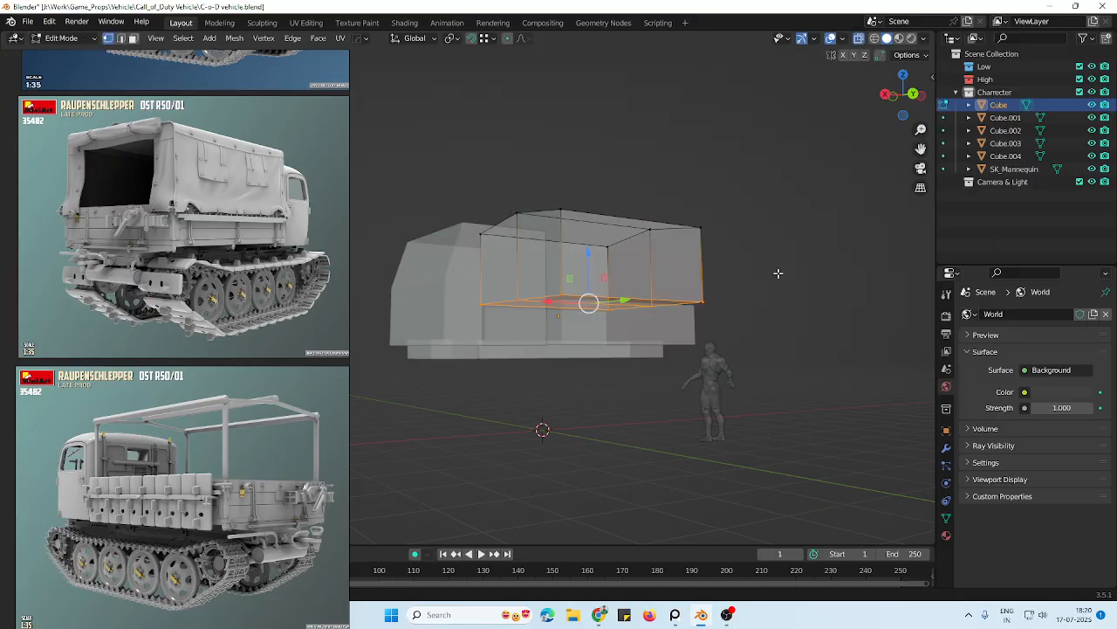
{"action": "key", "text": "alt+z"}
{"action": "left_click_drag", "start_coordinate": [587, 277], "coordinate": [573, 289]}
Clear the selection, save the file and return to Object Mode
{"action": "middle_click_drag", "start_coordinate": [573, 288], "coordinate": [515, 330]}
{"action": "scroll", "coordinate": [524, 323], "scroll_direction": "up", "scroll_amount": 2}
{"action": "key", "text": "alt+a"}
{"action": "key", "text": "ctrl+s"}
{"action": "middle_click_drag", "start_coordinate": [686, 337], "coordinate": [568, 391]}
{"action": "key", "text": "Tab"}
{"action": "key", "text": "alt+a"}
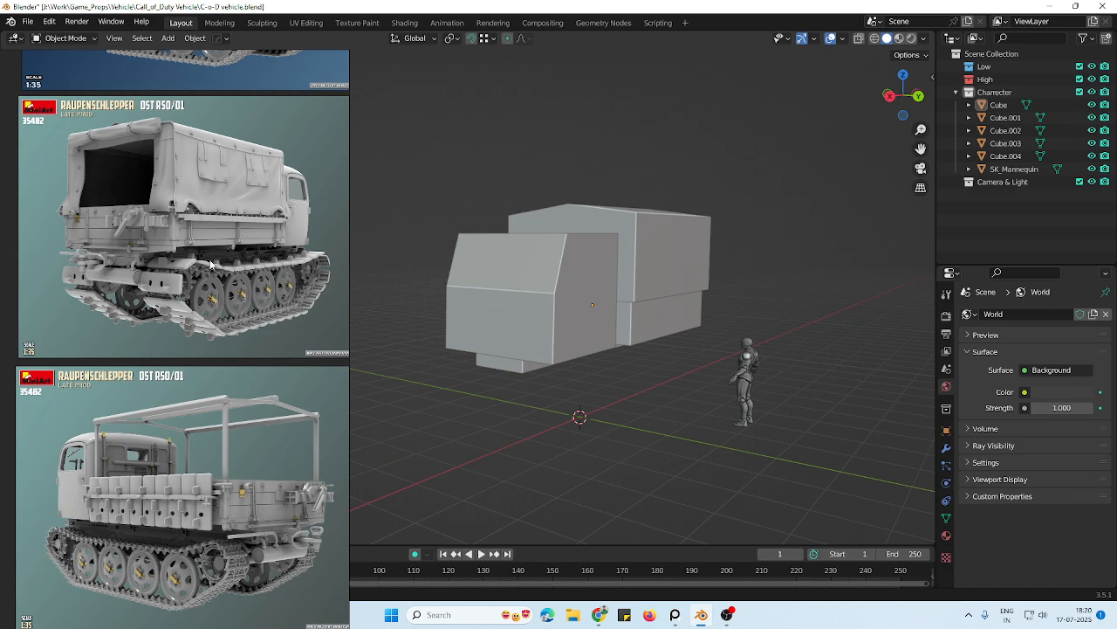
Save the vehicle blockout file
{"action": "mouse_move", "coordinate": [729, 363]}
{"action": "middle_mouse_down"}
{"action": "mouse_move", "coordinate": [536, 372]}
{"action": "mouse_move", "coordinate": [833, 374]}
{"action": "mouse_move", "coordinate": [725, 363]}
{"action": "middle_mouse_up"}
{"action": "scroll", "coordinate": [200, 399], "scroll_direction": "down", "scroll_amount": 3}
{"action": "middle_click_drag", "start_coordinate": [200, 399], "coordinate": [270, 393]}
{"action": "middle_click_drag", "start_coordinate": [288, 200], "coordinate": [234, 467]}
{"action": "middle_click_drag", "start_coordinate": [541, 411], "coordinate": [495, 428]}
{"action": "key", "text": "ctrl+s"}
{"action": "scroll", "coordinate": [559, 406], "scroll_direction": "up", "scroll_amount": 2}
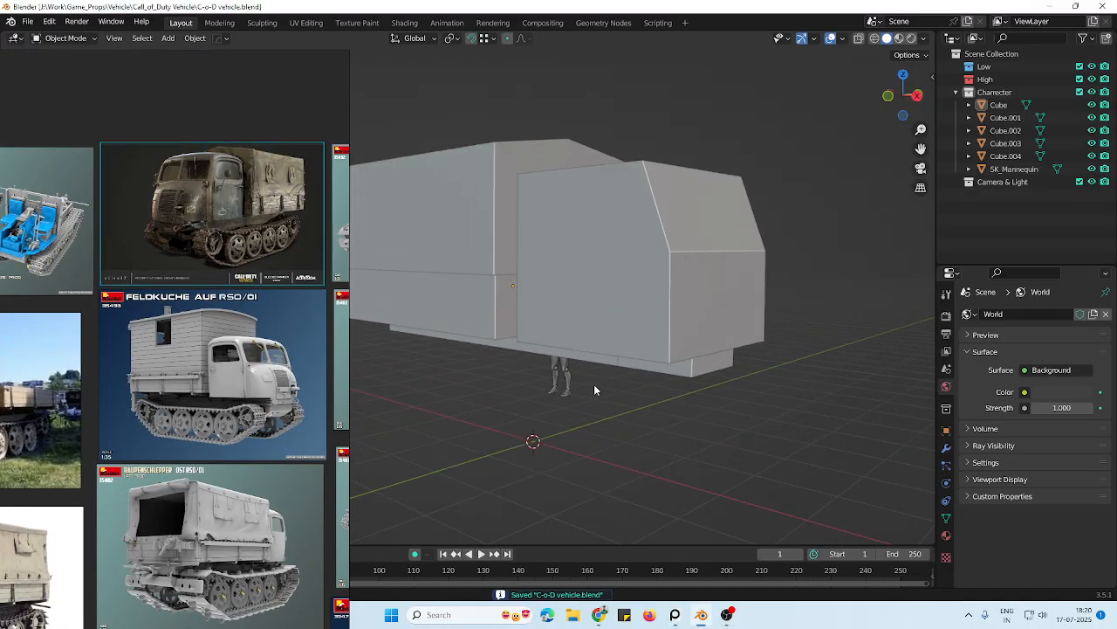
Compare the two chassis blocks beneath the cab and cargo body with the chassis and tracks in the reference images
{"action": "left_click", "coordinate": [710, 330]}
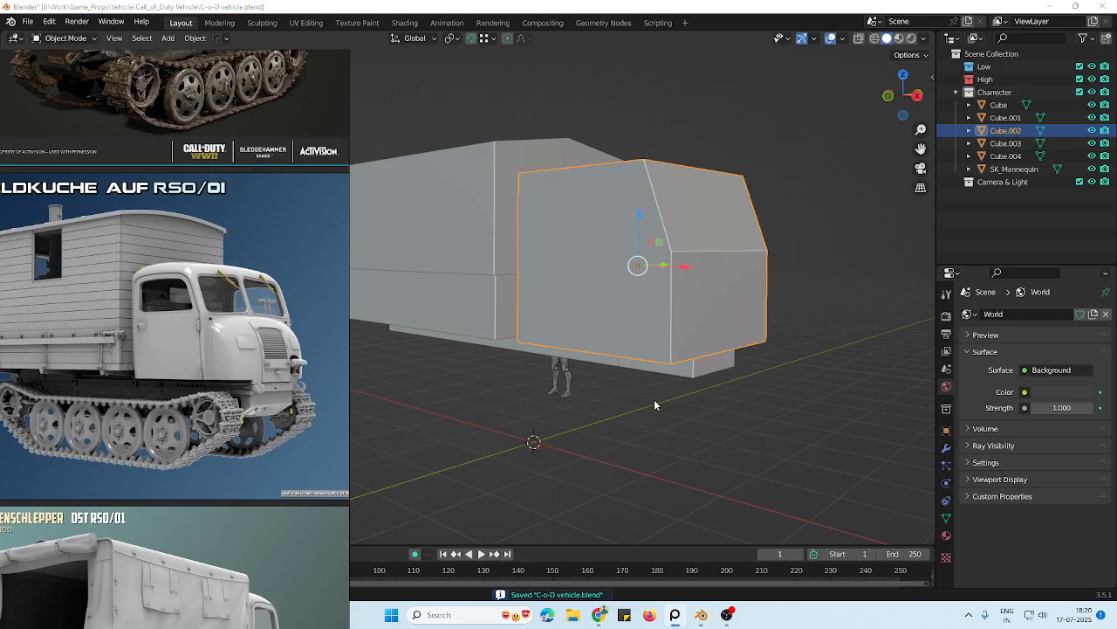
{"action": "left_click", "coordinate": [712, 367]}
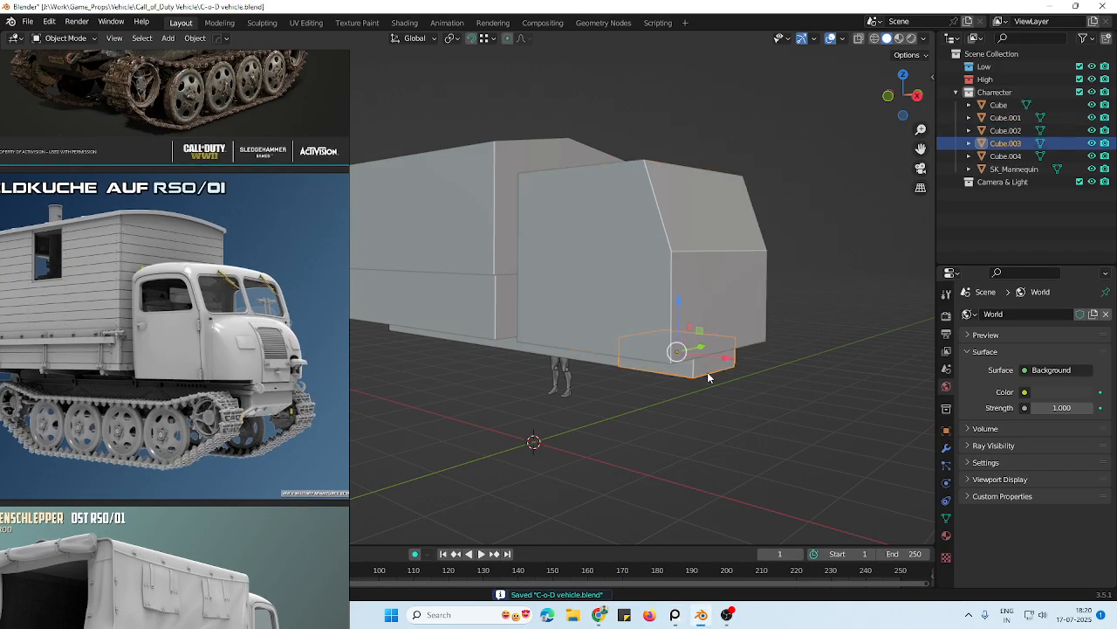
{"action": "middle_click_drag", "start_coordinate": [709, 377], "coordinate": [716, 364]}
{"action": "left_click", "coordinate": [611, 370], "text": "shift"}
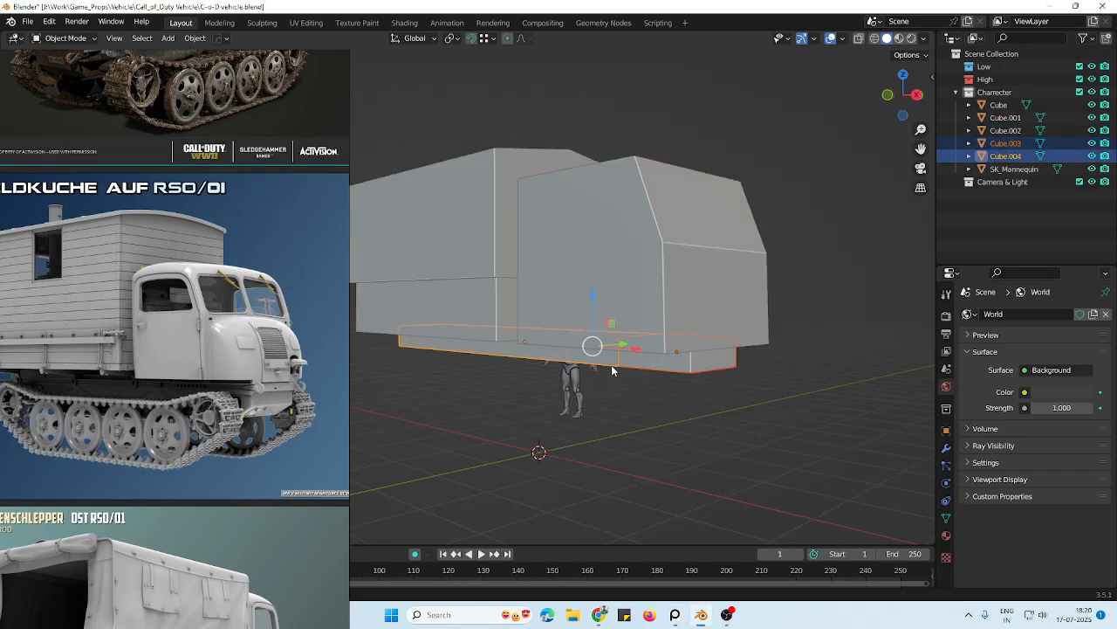
{"action": "scroll", "coordinate": [109, 397], "scroll_direction": "up", "scroll_amount": 4}
{"action": "middle_click_drag", "start_coordinate": [112, 412], "coordinate": [120, 355]}
{"action": "scroll", "coordinate": [122, 354], "scroll_direction": "down", "scroll_amount": 3}
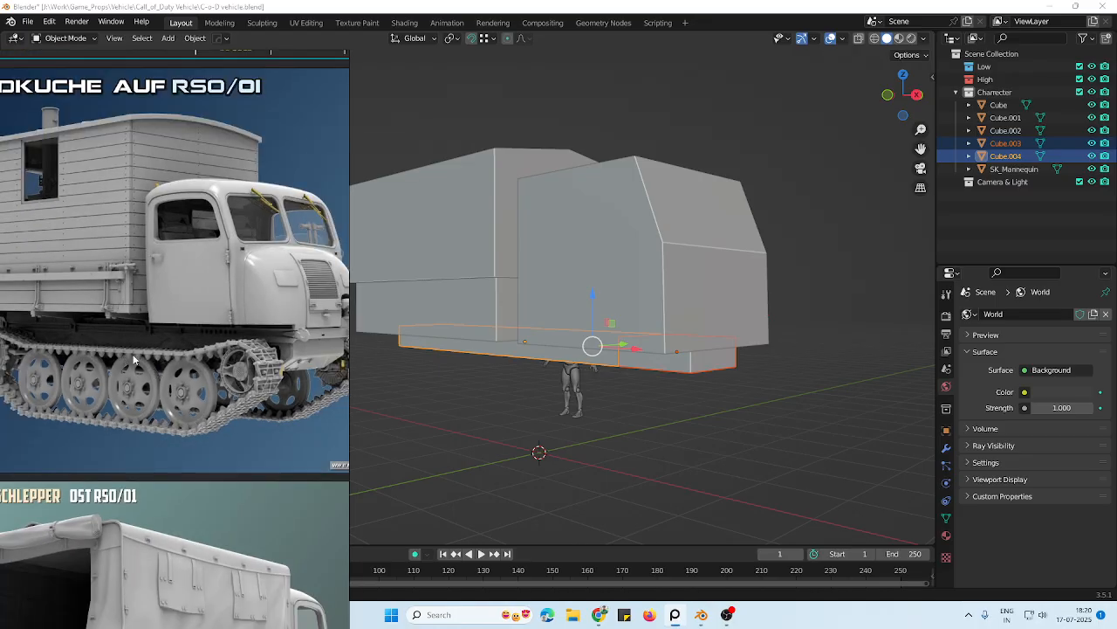
{"action": "scroll", "coordinate": [124, 335], "scroll_direction": "down", "scroll_amount": 3}
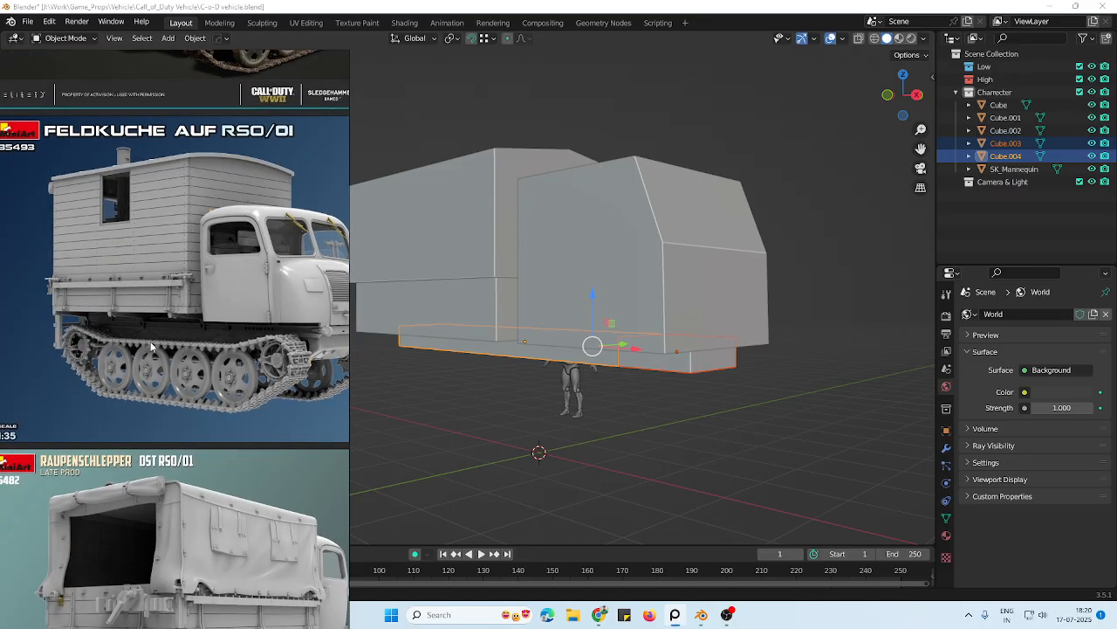
{"action": "scroll", "coordinate": [120, 344], "scroll_direction": "up", "scroll_amount": 2}
{"action": "scroll", "coordinate": [195, 330], "scroll_direction": "down", "scroll_amount": 2}
{"action": "middle_click_drag", "start_coordinate": [195, 330], "coordinate": [141, 329]}
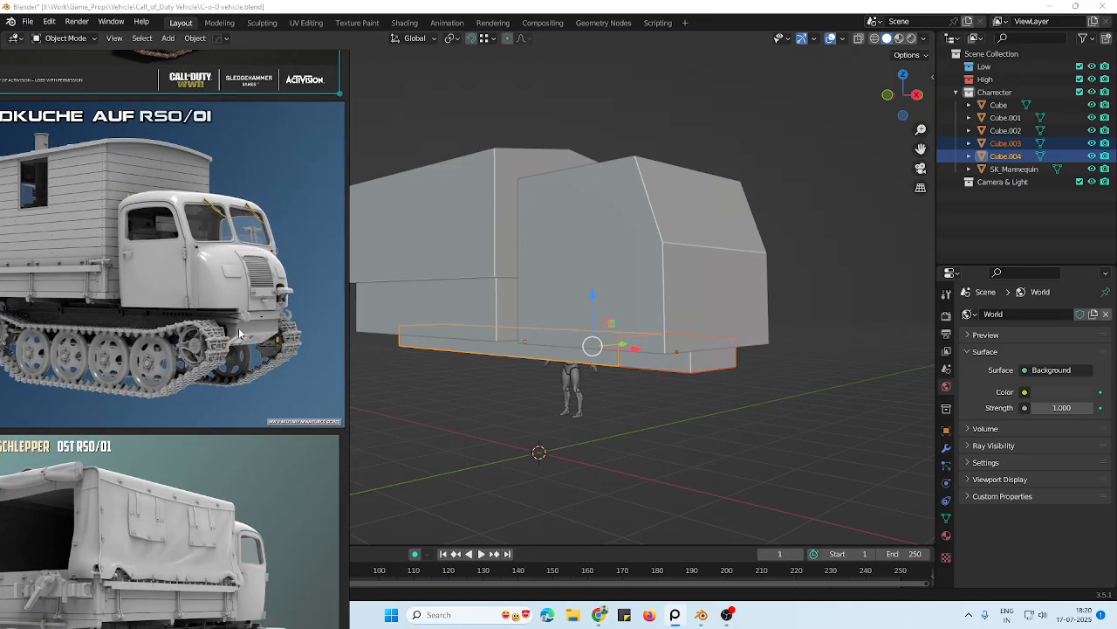
{"action": "mouse_move", "coordinate": [594, 350]}
{"action": "middle_mouse_down"}
{"action": "mouse_move", "coordinate": [607, 377]}
{"action": "mouse_move", "coordinate": [524, 354]}
{"action": "mouse_move", "coordinate": [601, 371]}
{"action": "middle_mouse_up"}
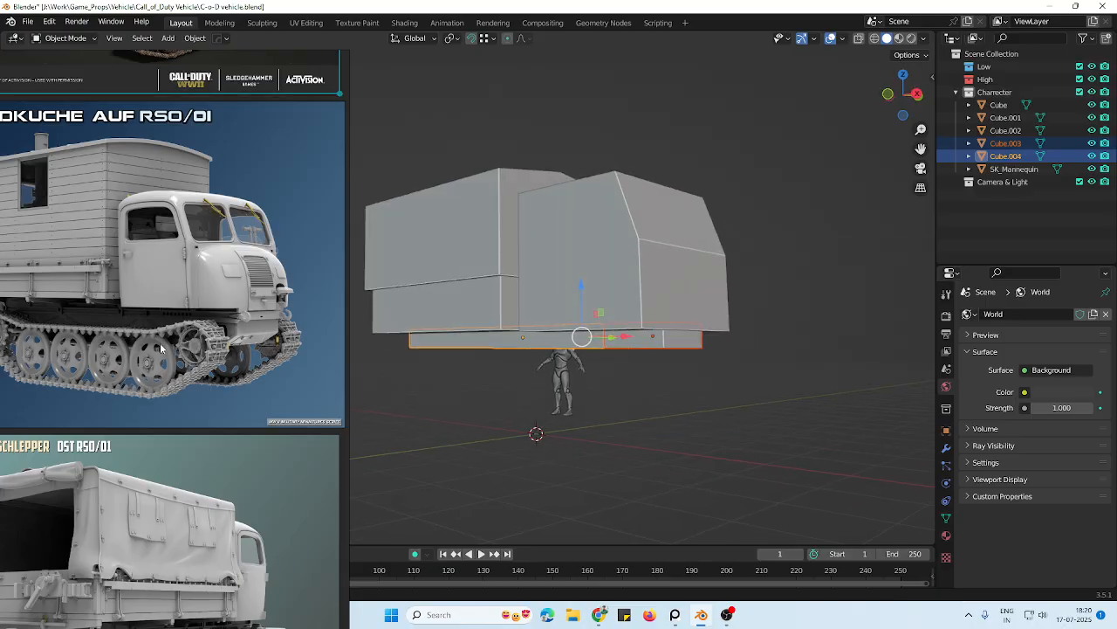
{"action": "scroll", "coordinate": [184, 375], "scroll_direction": "down", "scroll_amount": 3}
{"action": "middle_click_drag", "start_coordinate": [41, 357], "coordinate": [175, 372]}
{"action": "middle_click_drag", "start_coordinate": [254, 224], "coordinate": [185, 289]}
{"action": "scroll", "coordinate": [186, 289], "scroll_direction": "up", "scroll_amount": 2}
{"action": "scroll", "coordinate": [185, 295], "scroll_direction": "up", "scroll_amount": 4}
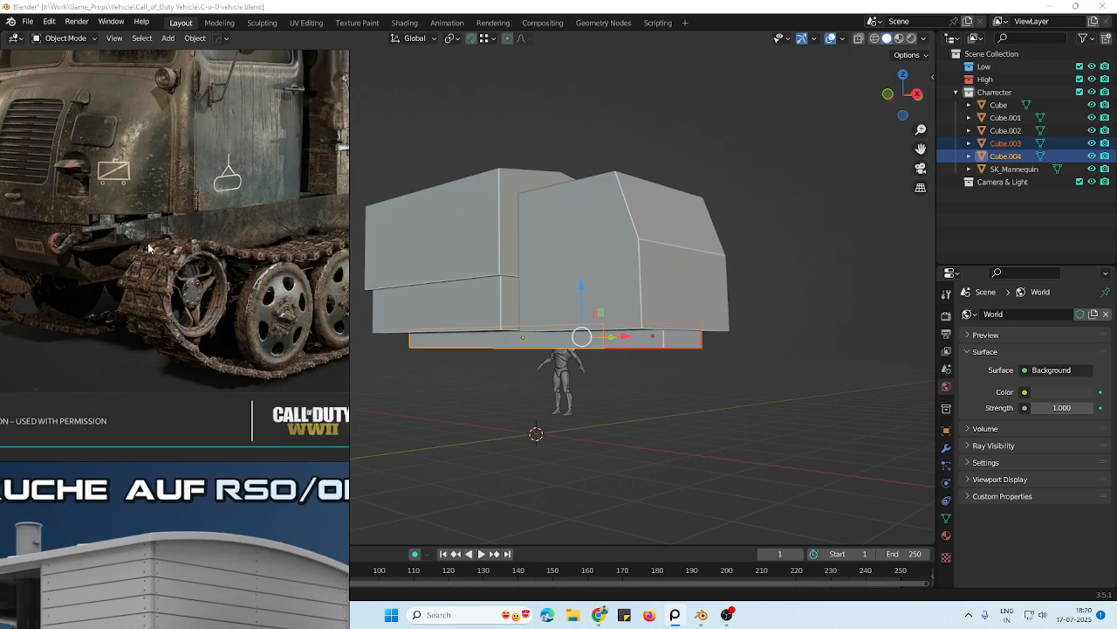
{"action": "middle_click_drag", "start_coordinate": [643, 364], "coordinate": [540, 353]}
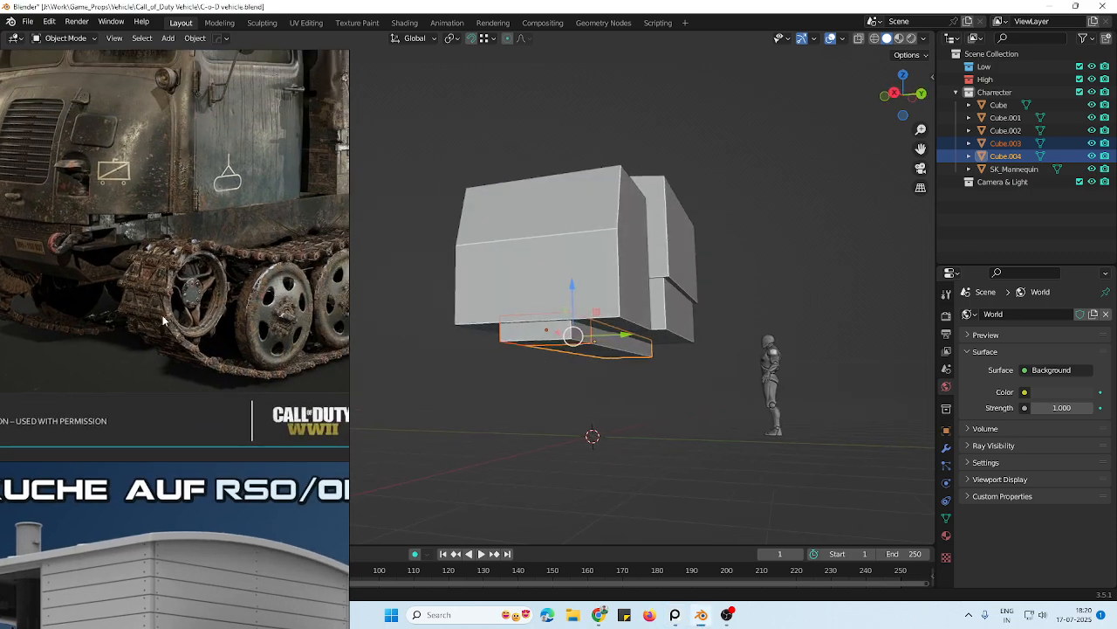
{"action": "middle_click_drag", "start_coordinate": [155, 324], "coordinate": [213, 313]}
{"action": "scroll", "coordinate": [213, 313], "scroll_direction": "down", "scroll_amount": 3}
{"action": "middle_click_drag", "start_coordinate": [573, 357], "coordinate": [591, 362]}
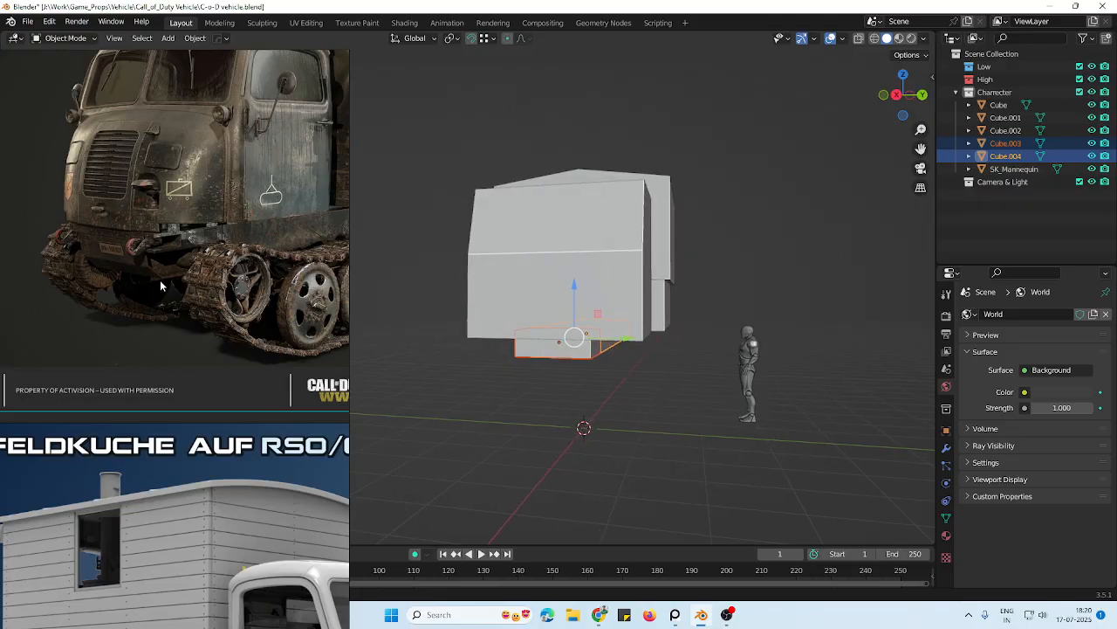
{"action": "scroll", "coordinate": [160, 279], "scroll_direction": "up", "scroll_amount": 3}
{"action": "middle_click_drag", "start_coordinate": [450, 312], "coordinate": [506, 308]}
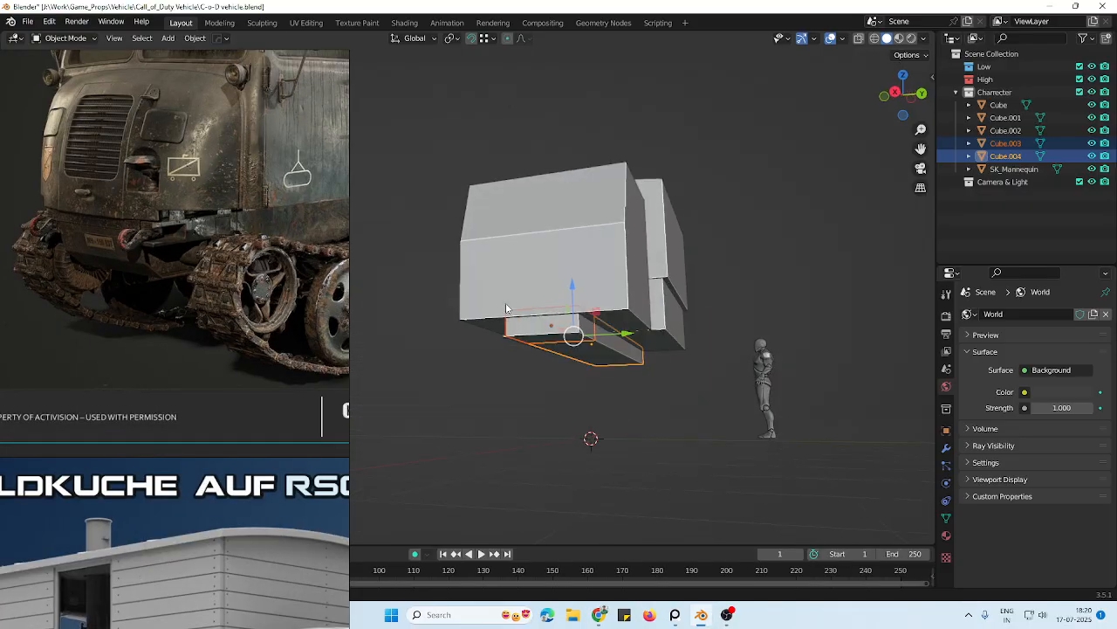
Delete the short chassis block beneath the front of the cab
{"action": "left_click", "coordinate": [551, 338]}
{"action": "left_click", "coordinate": [552, 341]}
{"action": "left_click", "coordinate": [553, 341]}
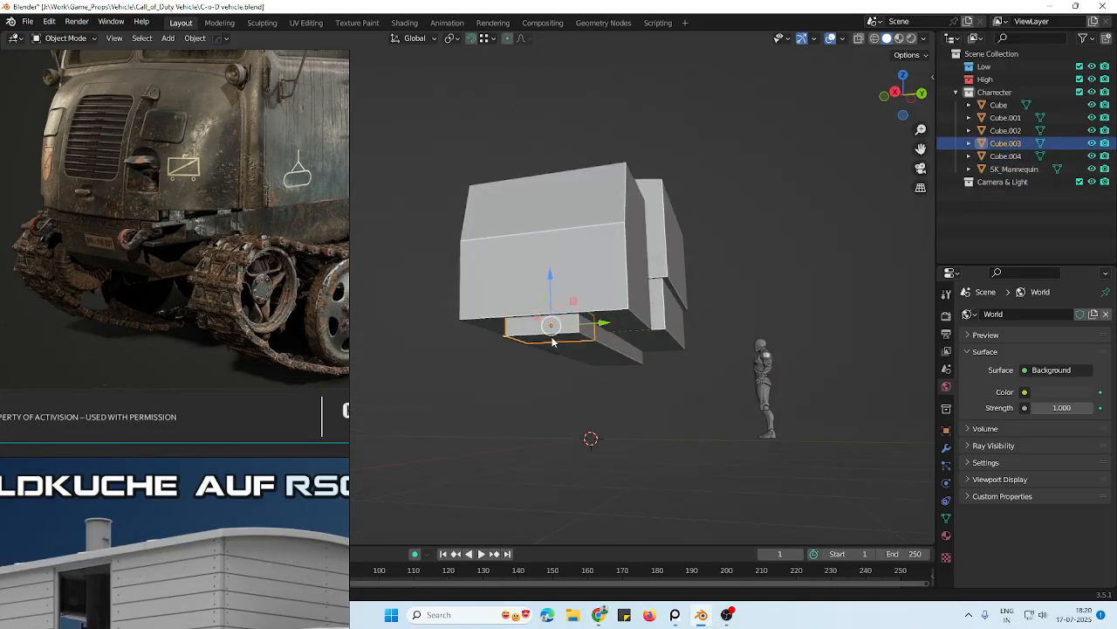
{"action": "key", "text": "Delete"}
Extend the remaining chassis block forward beneath the cab and pull its underside down to make it taller
{"action": "left_click", "coordinate": [569, 339]}
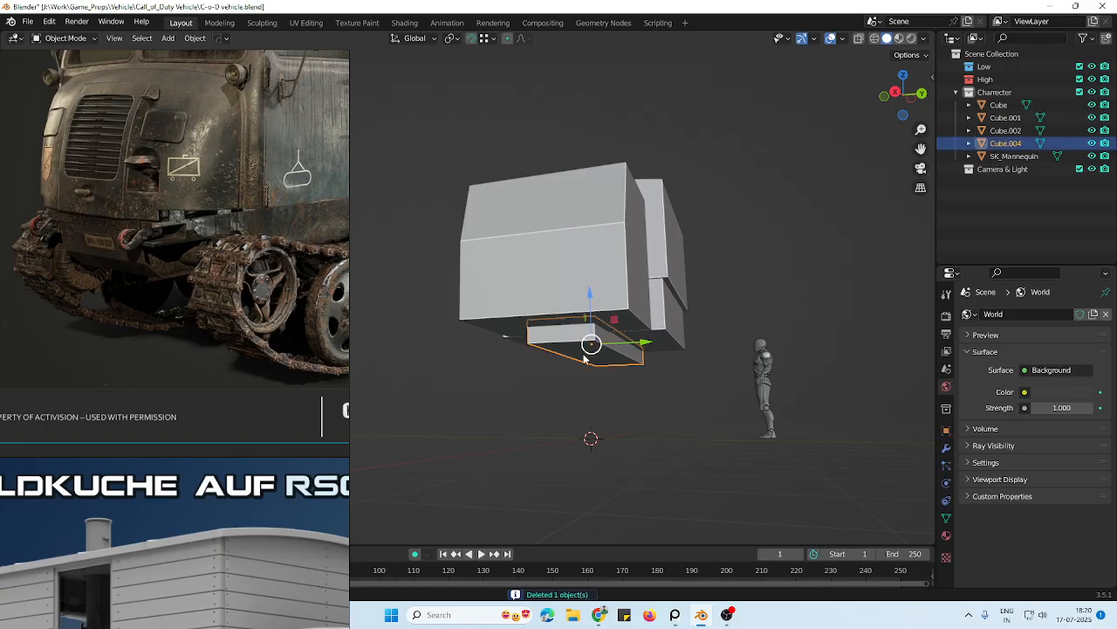
{"action": "key", "text": "Tab"}
{"action": "middle_click_drag", "start_coordinate": [570, 339], "coordinate": [512, 296]}
{"action": "key", "text": "alt+z"}
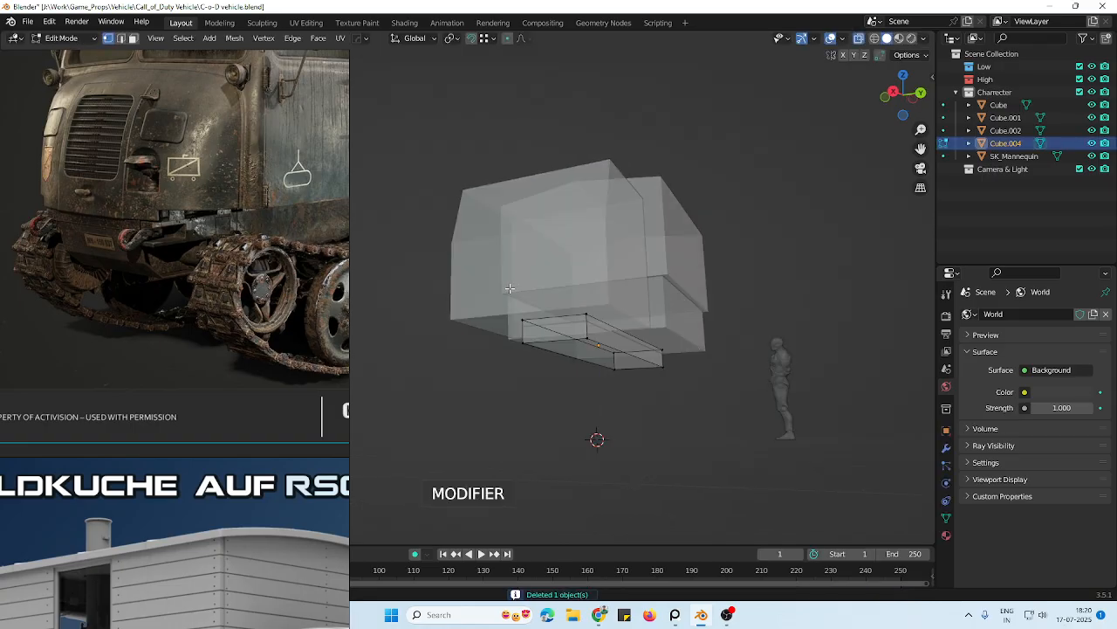
{"action": "left_click_drag", "start_coordinate": [588, 370], "coordinate": [588, 370]}
{"action": "key", "text": "alt+z"}
{"action": "left_click_drag", "start_coordinate": [538, 324], "coordinate": [512, 305]}
{"action": "middle_click_drag", "start_coordinate": [512, 304], "coordinate": [632, 368]}
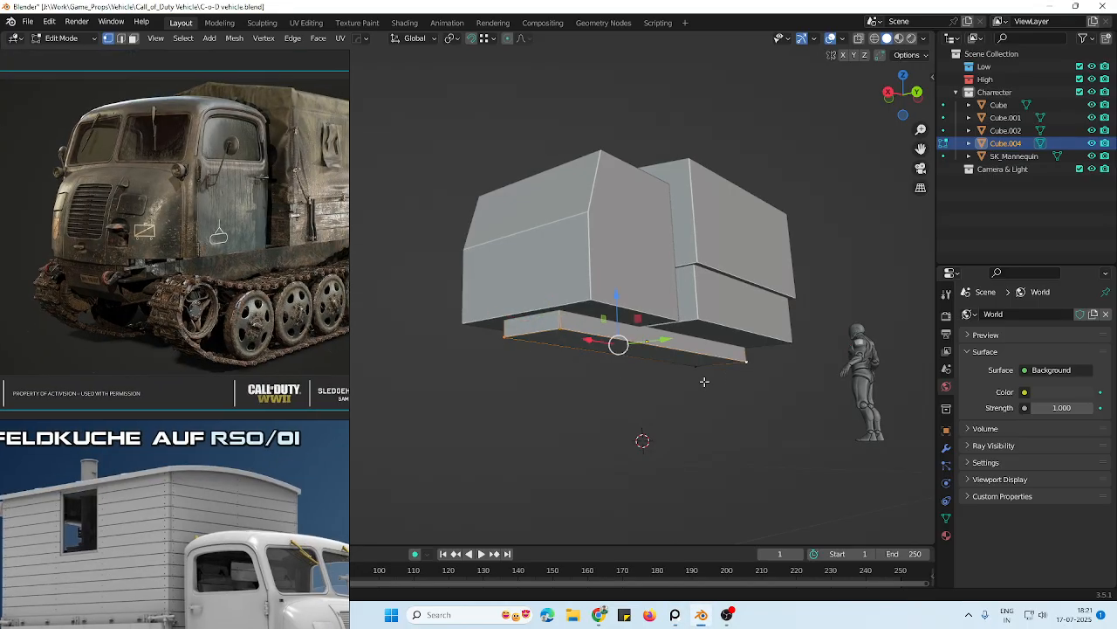
{"action": "left_click_drag", "start_coordinate": [638, 316], "coordinate": [634, 336]}
{"action": "middle_click_drag", "start_coordinate": [634, 336], "coordinate": [566, 394]}
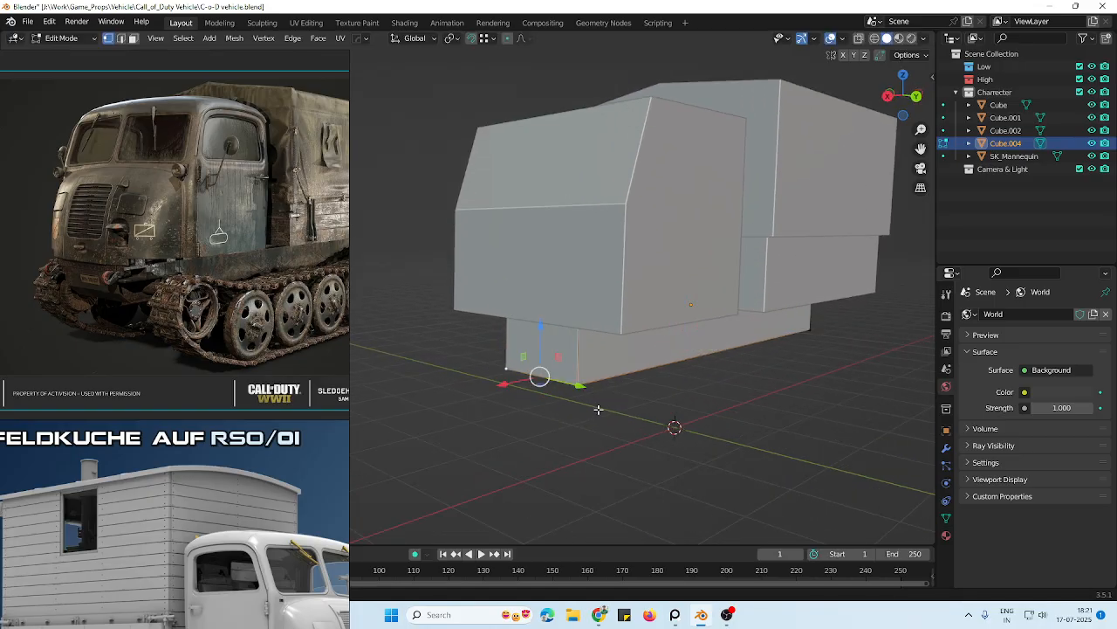
{"action": "key", "text": "Tab"}
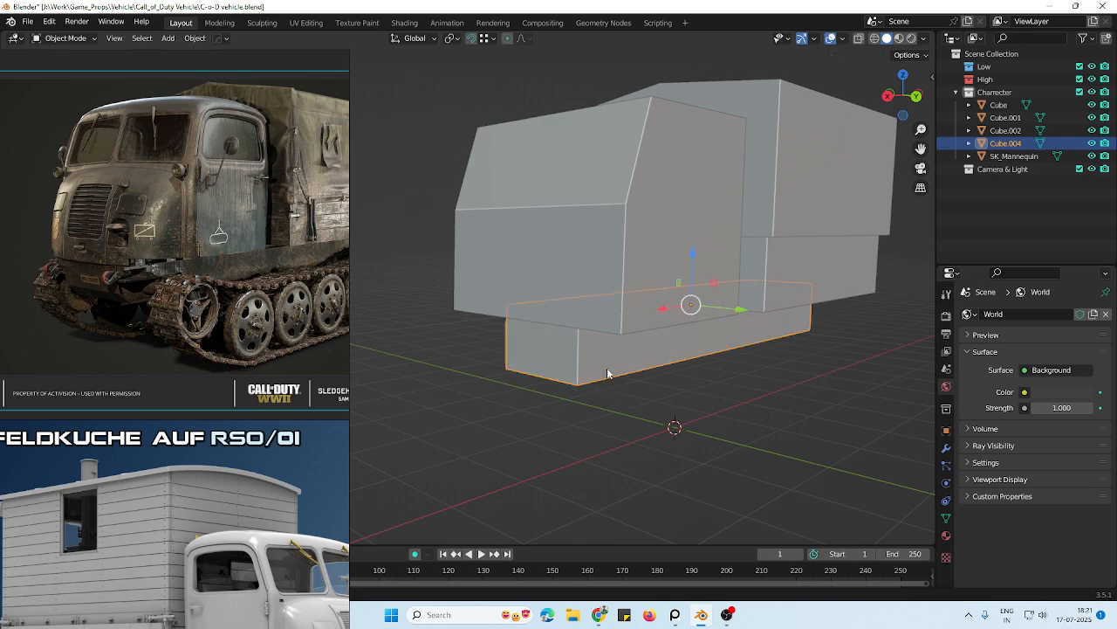
Set the chassis block's origin to its geometry
{"action": "right_click", "coordinate": [609, 373]}
{"action": "mouse_move", "coordinate": [594, 370]}
{"action": "left_click", "coordinate": [674, 378]}
Try to bevel the lower front edge of the chassis block
{"action": "middle_click_drag", "start_coordinate": [594, 354], "coordinate": [578, 318]}
{"action": "key", "text": "Tab"}
{"action": "middle_click_drag", "start_coordinate": [632, 359], "coordinate": [541, 345]}
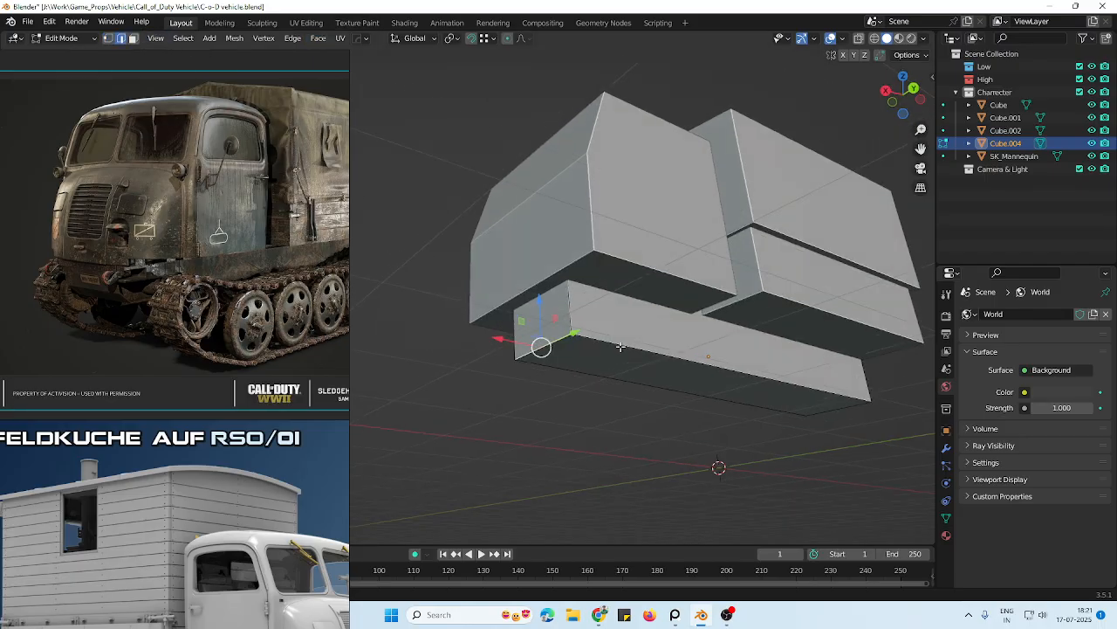
{"action": "key", "text": "ctrl+b"}
{"action": "left_click", "coordinate": [646, 351]}
{"action": "key", "text": "Tab"}
{"action": "key", "text": "Tab"}
{"action": "key", "text": "ctrl+b"}
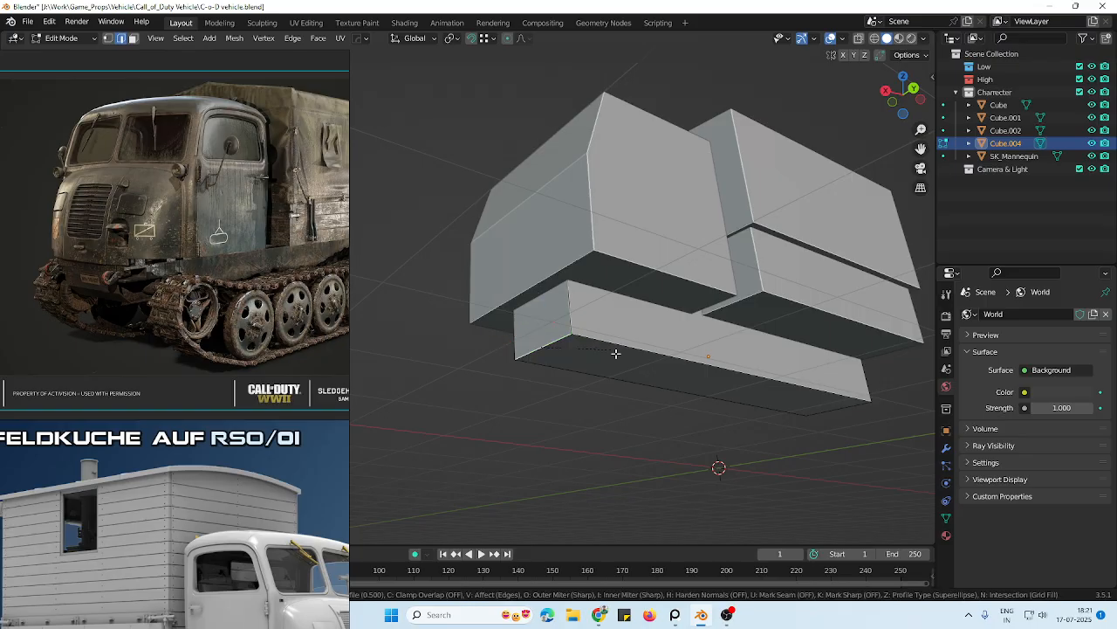
{"action": "left_click", "coordinate": [637, 371]}
{"action": "middle_click_drag", "start_coordinate": [633, 370], "coordinate": [630, 360]}
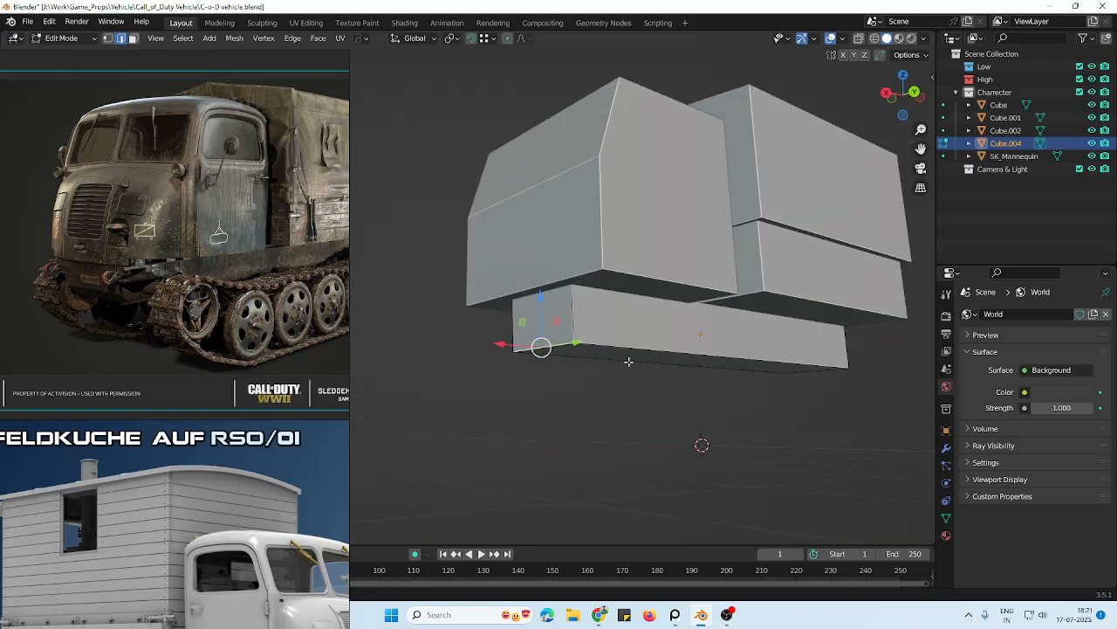
Apply all transforms to the chassis block and reset its origin to the geometry
{"action": "key", "text": "Tab"}
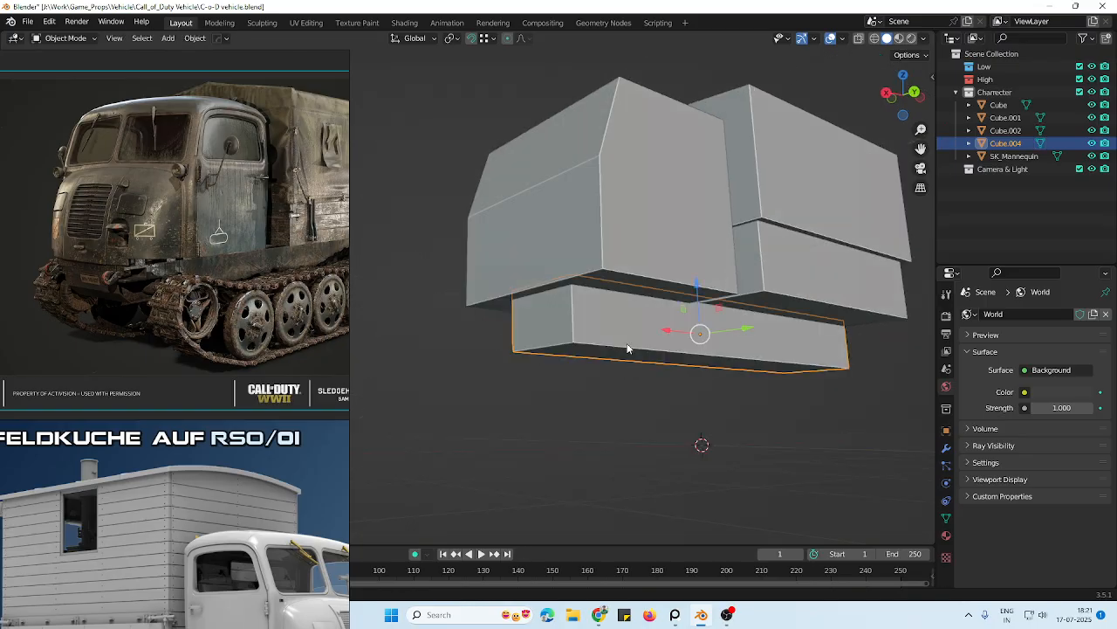
{"action": "key", "text": "ctrl+a"}
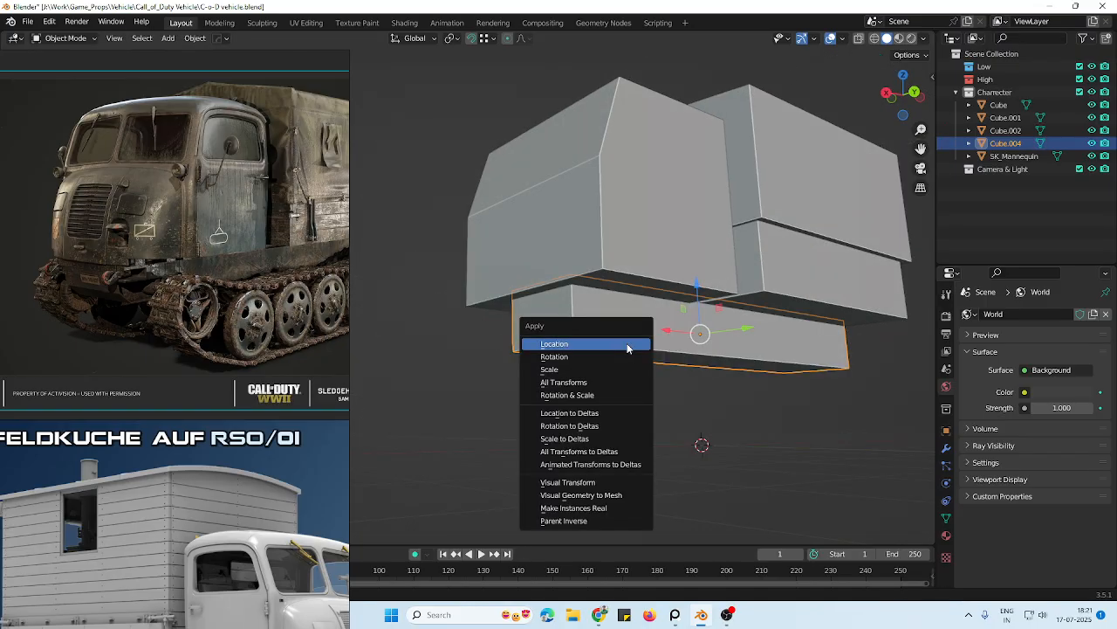
{"action": "left_click", "coordinate": [572, 382]}
{"action": "middle_click_drag", "start_coordinate": [664, 368], "coordinate": [679, 374]}
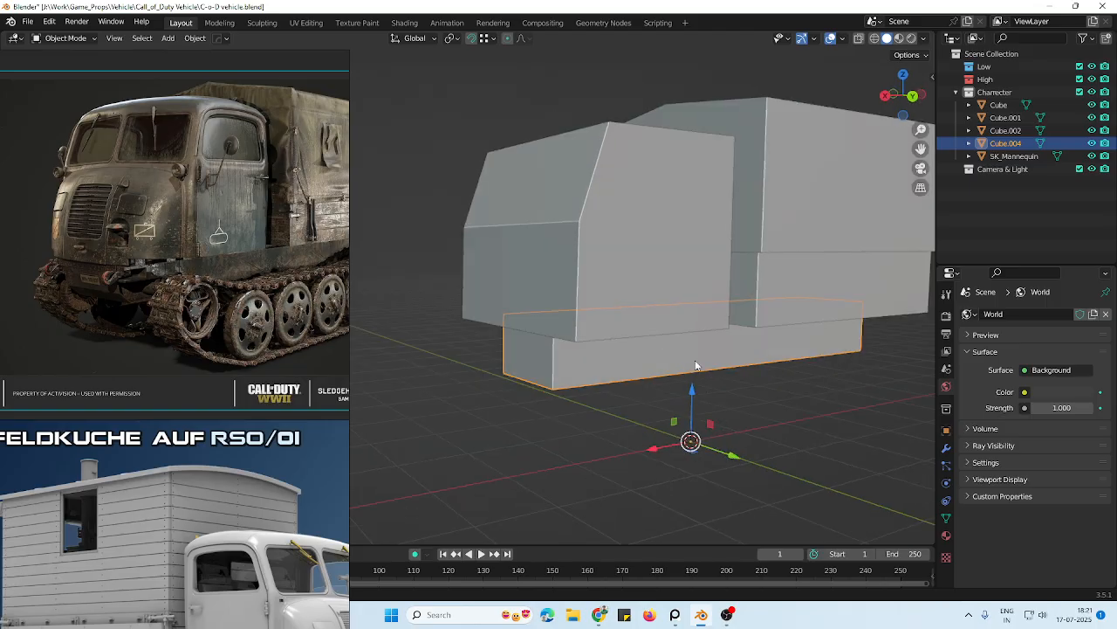
{"action": "right_click", "coordinate": [695, 365]}
{"action": "mouse_move", "coordinate": [695, 364]}
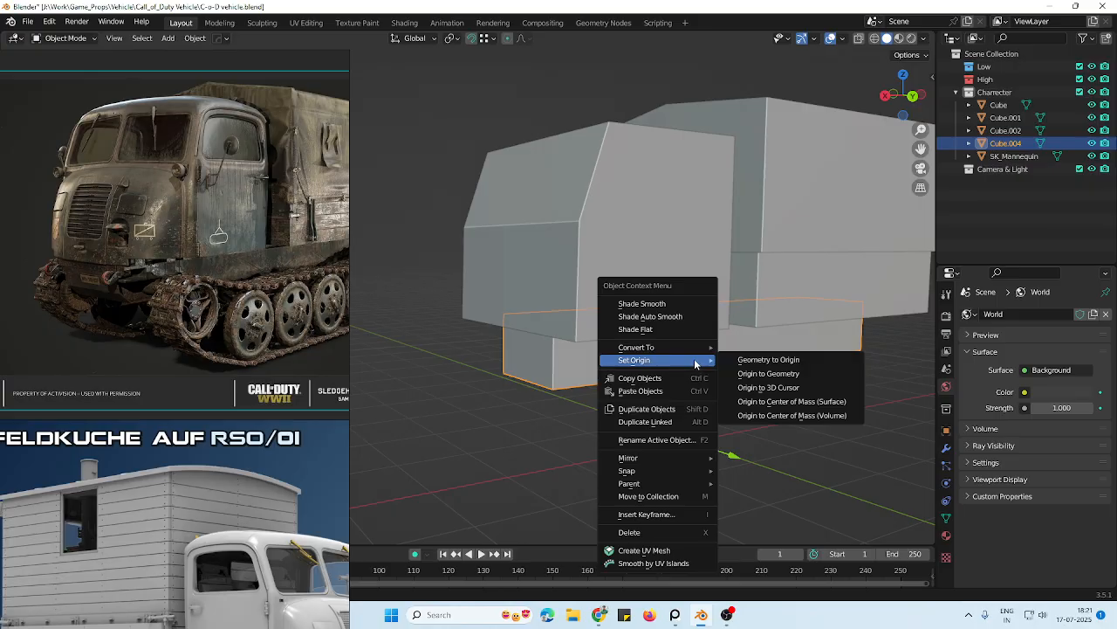
{"action": "left_click", "coordinate": [775, 374]}
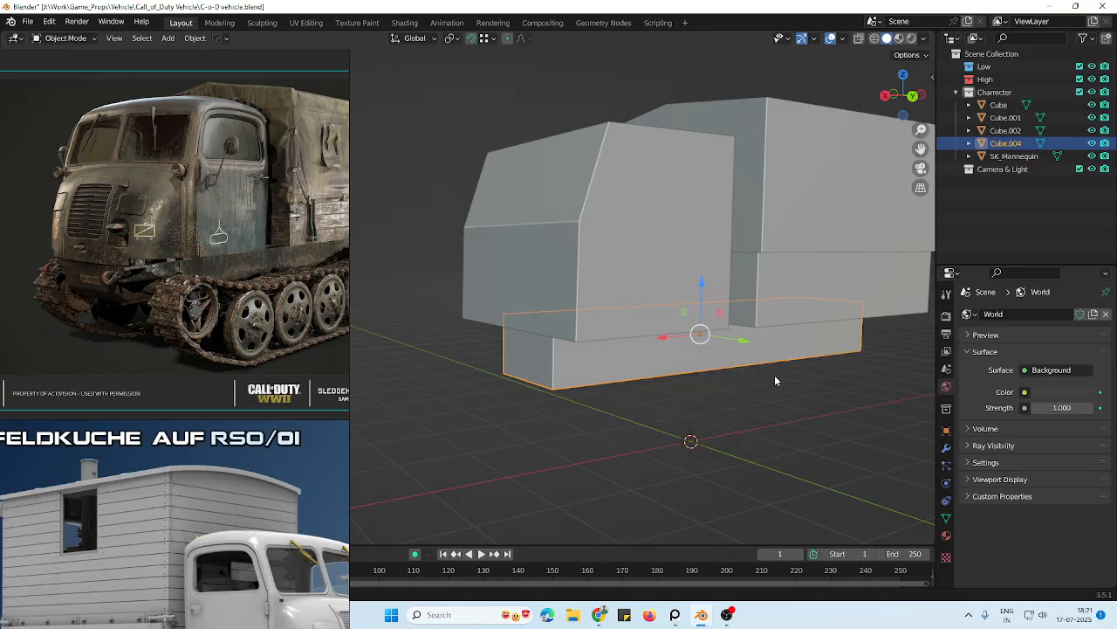
Bevel the lower front edge of the chassis block into a single wide sloped face
{"action": "middle_click_drag", "start_coordinate": [701, 403], "coordinate": [644, 366]}
{"action": "key", "text": "Tab"}
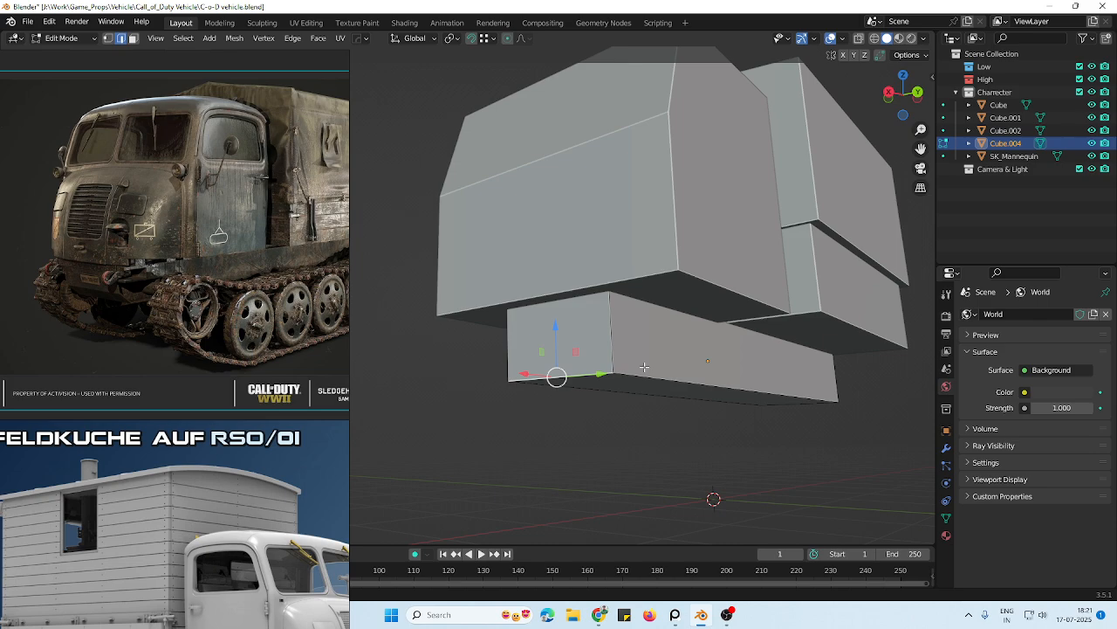
{"action": "key", "text": "ctrl+b"}
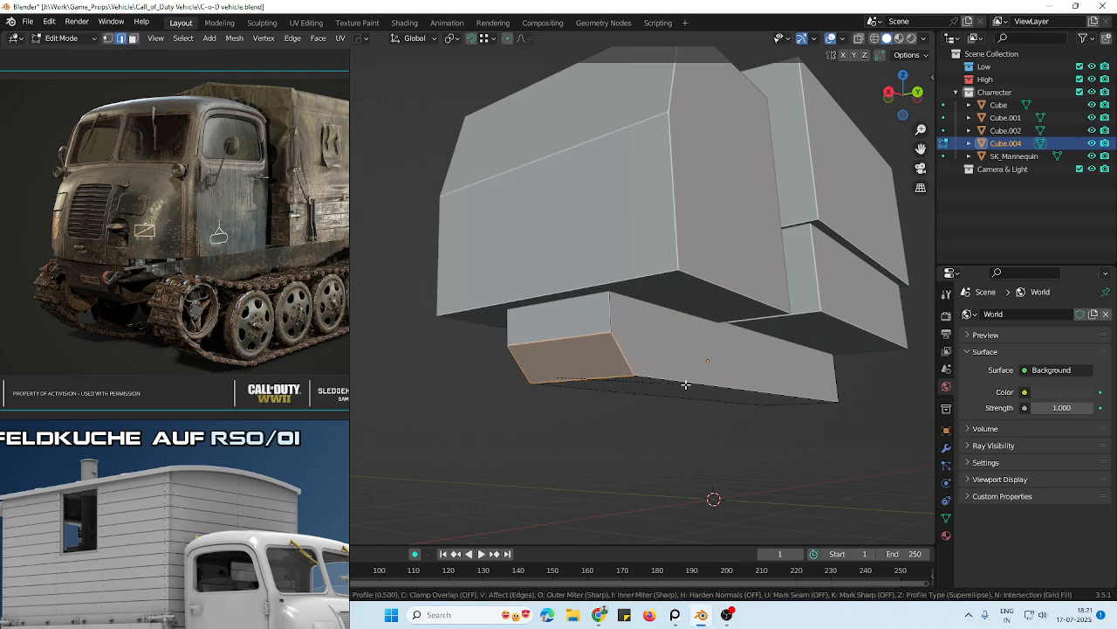
{"action": "left_click", "coordinate": [687, 384]}
{"action": "scroll", "coordinate": [681, 376], "scroll_direction": "down", "scroll_amount": 3}
{"action": "middle_click_drag", "start_coordinate": [681, 376], "coordinate": [769, 323]}
{"action": "key", "text": "Tab"}
{"action": "left_click", "coordinate": [644, 377]}
{"action": "scroll", "coordinate": [642, 377], "scroll_direction": "down", "scroll_amount": 2}
Adjust the chassis block's vertical position along the Z axis beneath the vehicle body and save the file
{"action": "left_click", "coordinate": [672, 333]}
{"action": "middle_click_drag", "start_coordinate": [672, 333], "coordinate": [518, 373]}
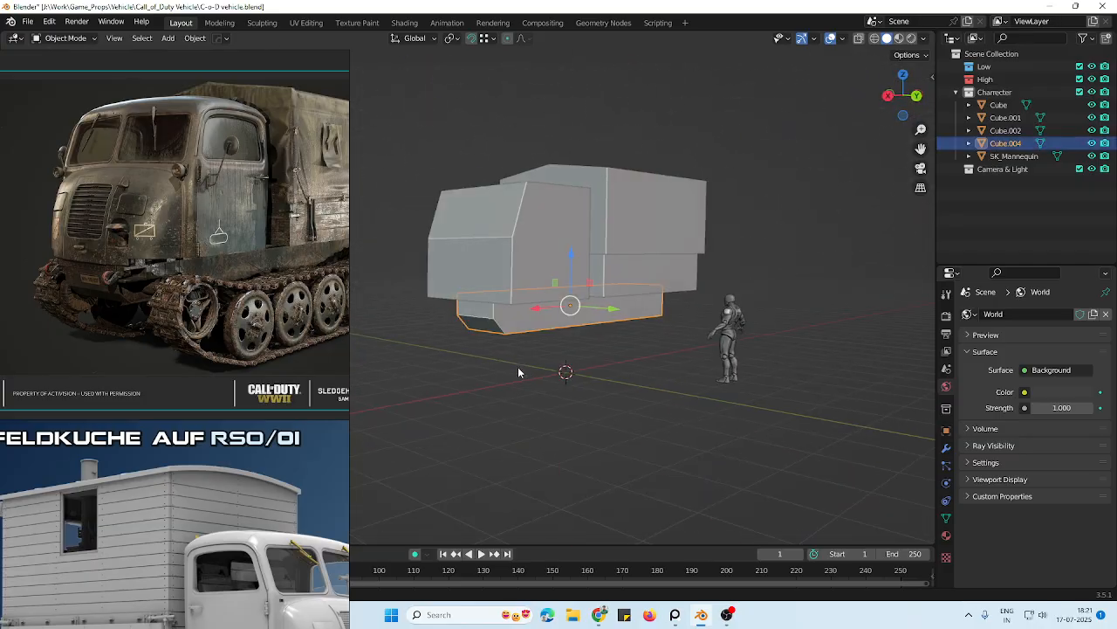
{"action": "key", "text": "g"}
{"action": "key", "text": "z"}
{"action": "left_click", "coordinate": [513, 313]}
{"action": "middle_click_drag", "start_coordinate": [630, 365], "coordinate": [597, 359]}
{"action": "left_click", "coordinate": [646, 367]}
{"action": "key", "text": "ctrl+s"}
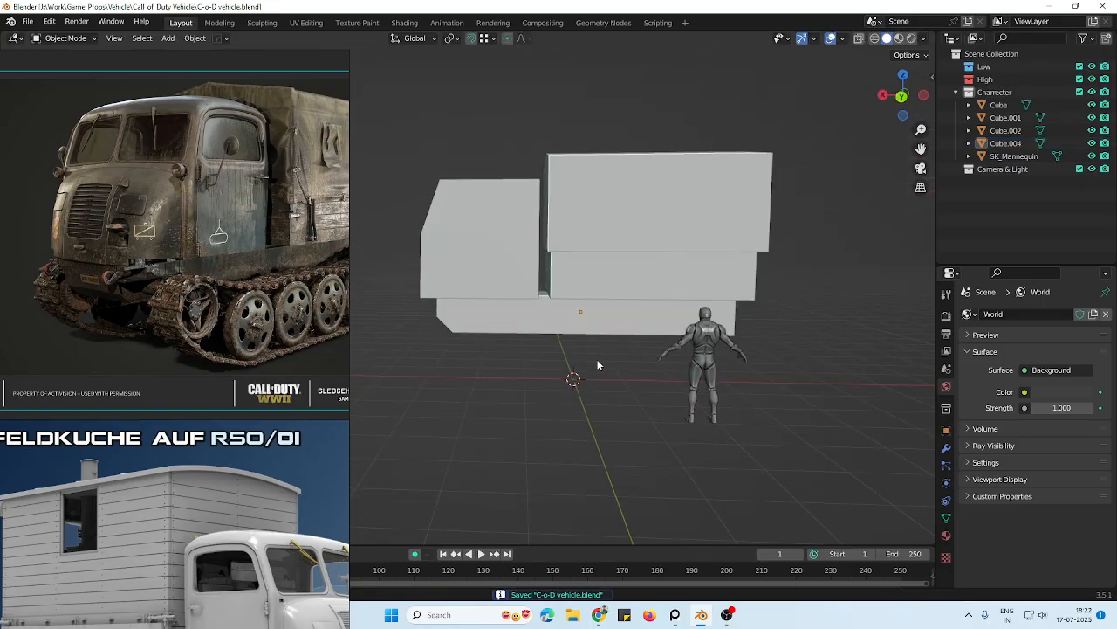
Bevel the lower rear edge of the chassis block into a sloped face, following the rear-view reference
{"action": "scroll", "coordinate": [127, 356], "scroll_direction": "down", "scroll_amount": 5}
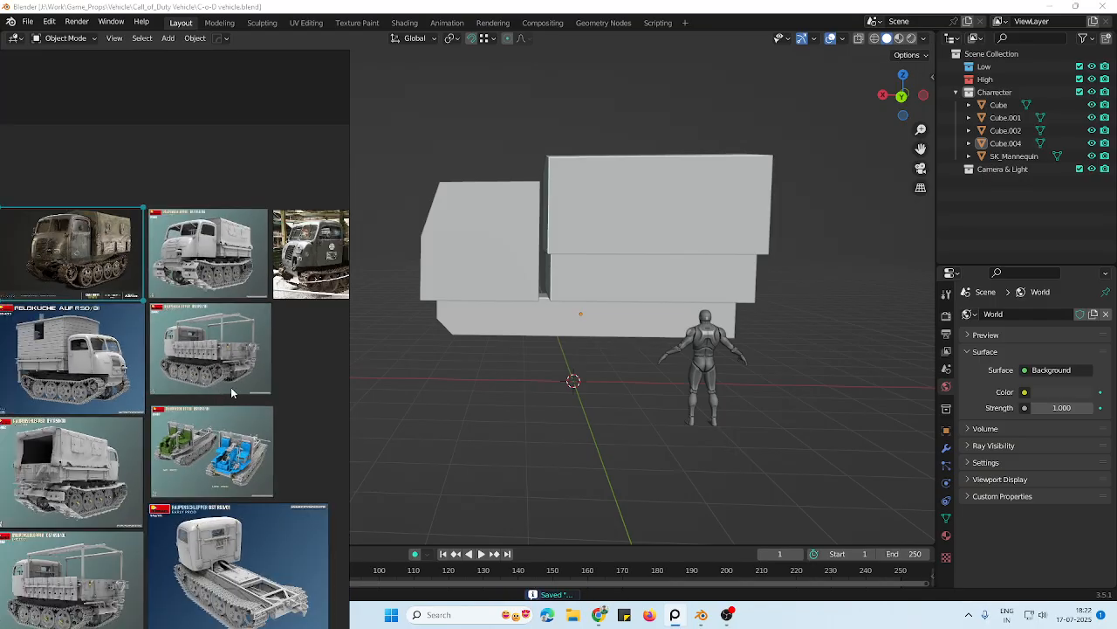
{"action": "scroll", "coordinate": [231, 386], "scroll_direction": "up", "scroll_amount": 5}
{"action": "middle_click_drag", "start_coordinate": [722, 338], "coordinate": [658, 337]}
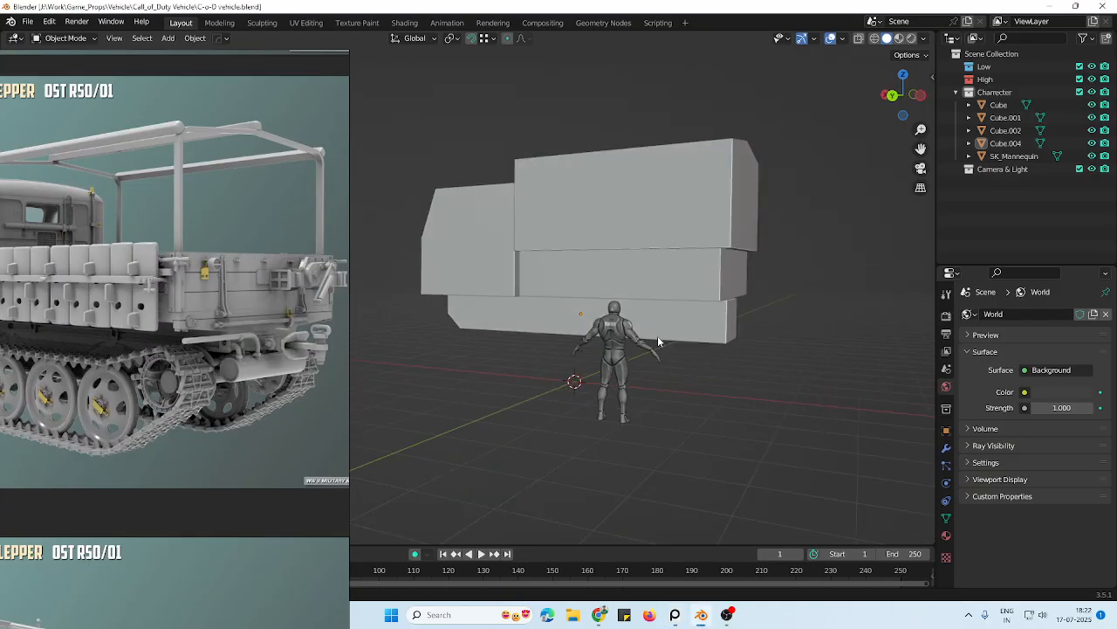
{"action": "left_click", "coordinate": [699, 328]}
{"action": "key", "text": "Tab"}
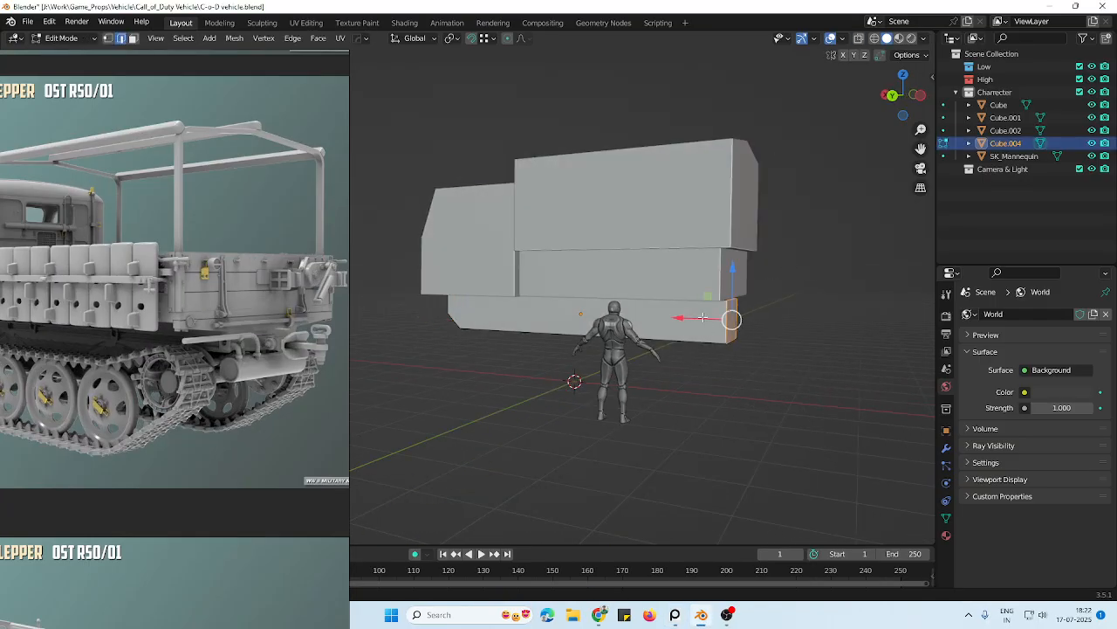
{"action": "key", "text": "Tab"}
{"action": "middle_click_drag", "start_coordinate": [705, 330], "coordinate": [786, 390]}
{"action": "key", "text": "Tab"}
{"action": "key", "text": "ctrl+b"}
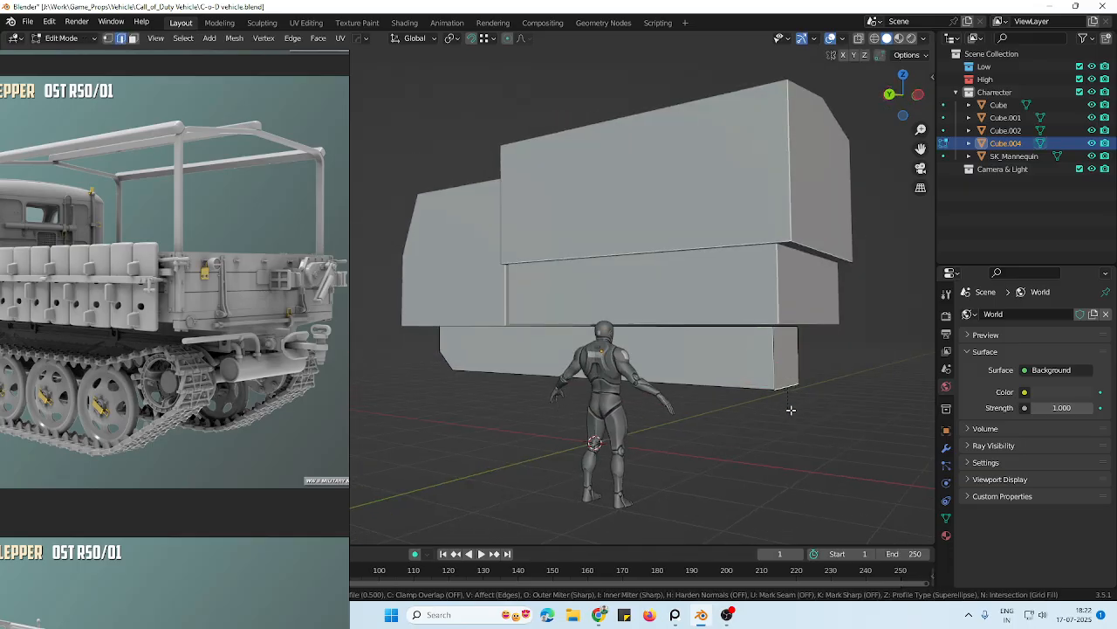
{"action": "left_click", "coordinate": [809, 429]}
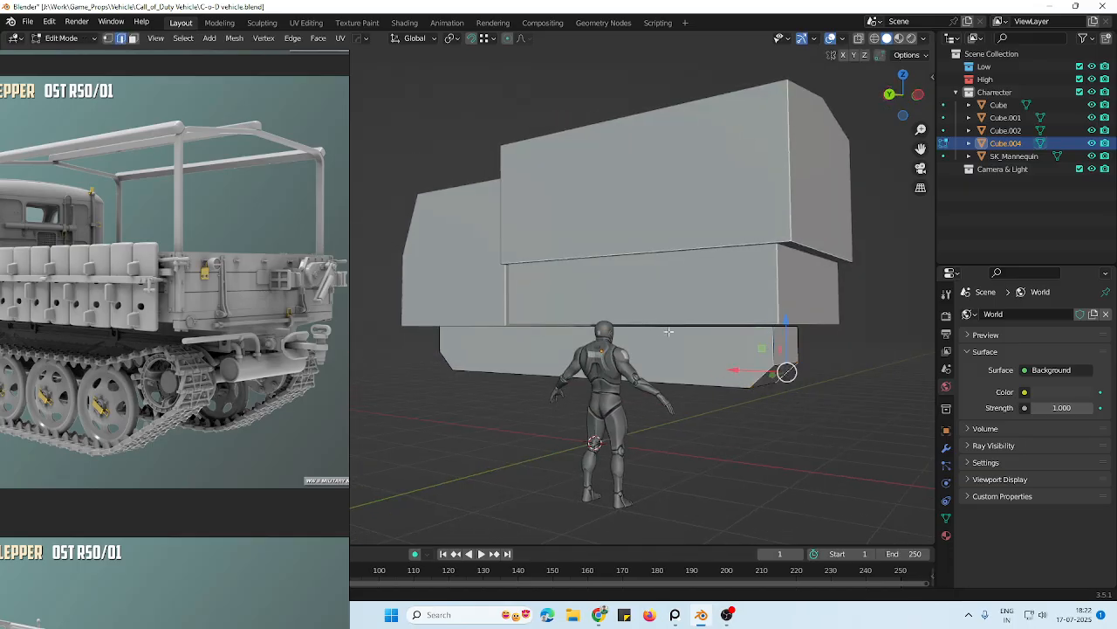
Compare the blocked-out truck with the rear-view and chassis reference images, and save the file
{"action": "middle_click_drag", "start_coordinate": [669, 332], "coordinate": [830, 367]}
{"action": "scroll", "coordinate": [664, 384], "scroll_direction": "down", "scroll_amount": 2}
{"action": "mouse_move", "coordinate": [611, 384]}
{"action": "middle_mouse_down"}
{"action": "mouse_move", "coordinate": [664, 391]}
{"action": "mouse_move", "coordinate": [638, 394]}
{"action": "mouse_move", "coordinate": [616, 374]}
{"action": "middle_mouse_up"}
{"action": "key", "text": "Tab"}
{"action": "left_click", "coordinate": [623, 372]}
{"action": "scroll", "coordinate": [614, 384], "scroll_direction": "up", "scroll_amount": 2}
{"action": "scroll", "coordinate": [131, 345], "scroll_direction": "down", "scroll_amount": 4}
{"action": "middle_click_drag", "start_coordinate": [132, 367], "coordinate": [171, 358]}
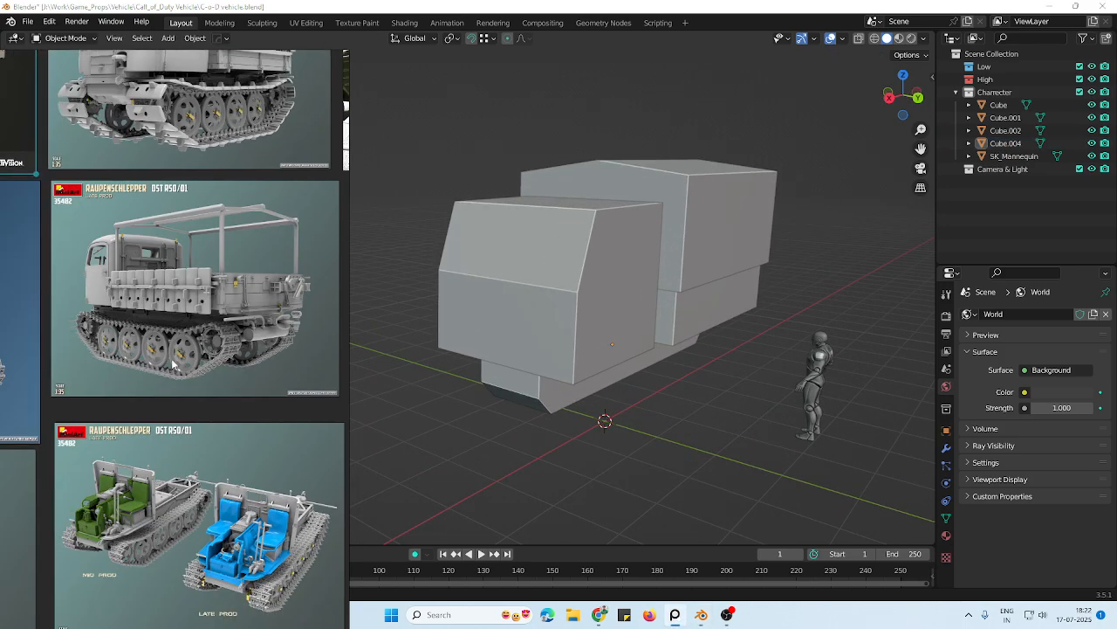
{"action": "scroll", "coordinate": [258, 332], "scroll_direction": "down", "scroll_amount": 2}
{"action": "scroll", "coordinate": [594, 379], "scroll_direction": "down", "scroll_amount": 3}
{"action": "middle_click_drag", "start_coordinate": [594, 379], "coordinate": [573, 390]}
{"action": "scroll", "coordinate": [573, 390], "scroll_direction": "up", "scroll_amount": 2}
{"action": "scroll", "coordinate": [603, 371], "scroll_direction": "up", "scroll_amount": 2}
{"action": "key", "text": "ctrl+s"}
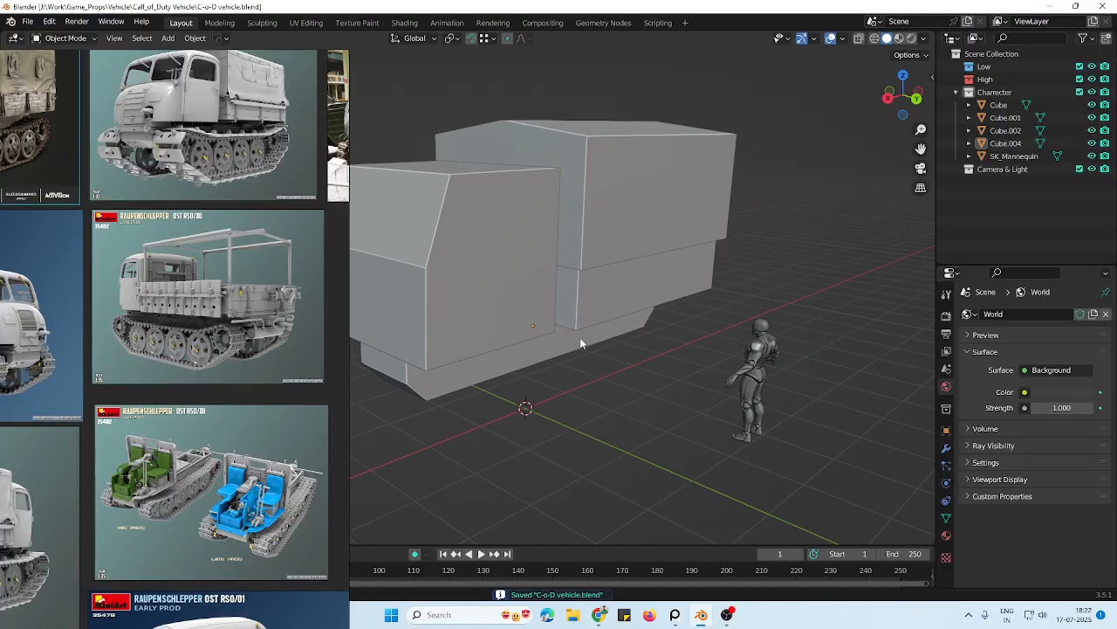
Move the cab block's lower front face slightly forward along the X axis and save the file
{"action": "middle_click_drag", "start_coordinate": [580, 343], "coordinate": [548, 330]}
{"action": "left_click", "coordinate": [512, 331]}
{"action": "scroll", "coordinate": [220, 338], "scroll_direction": "down", "scroll_amount": 1}
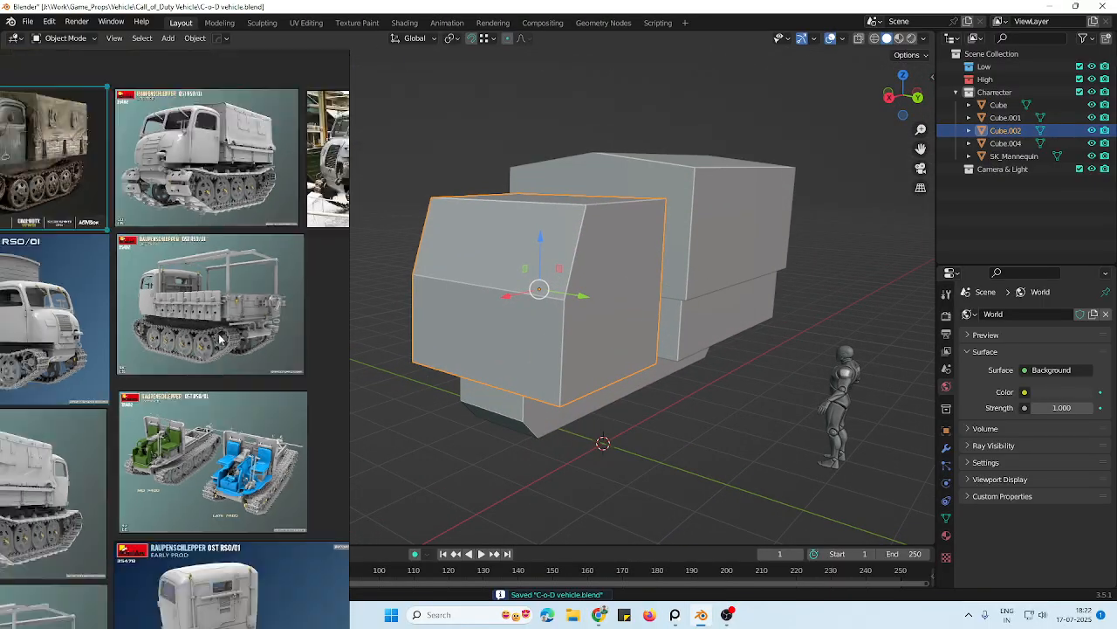
{"action": "scroll", "coordinate": [220, 339], "scroll_direction": "down", "scroll_amount": 2}
{"action": "scroll", "coordinate": [207, 269], "scroll_direction": "up", "scroll_amount": 5}
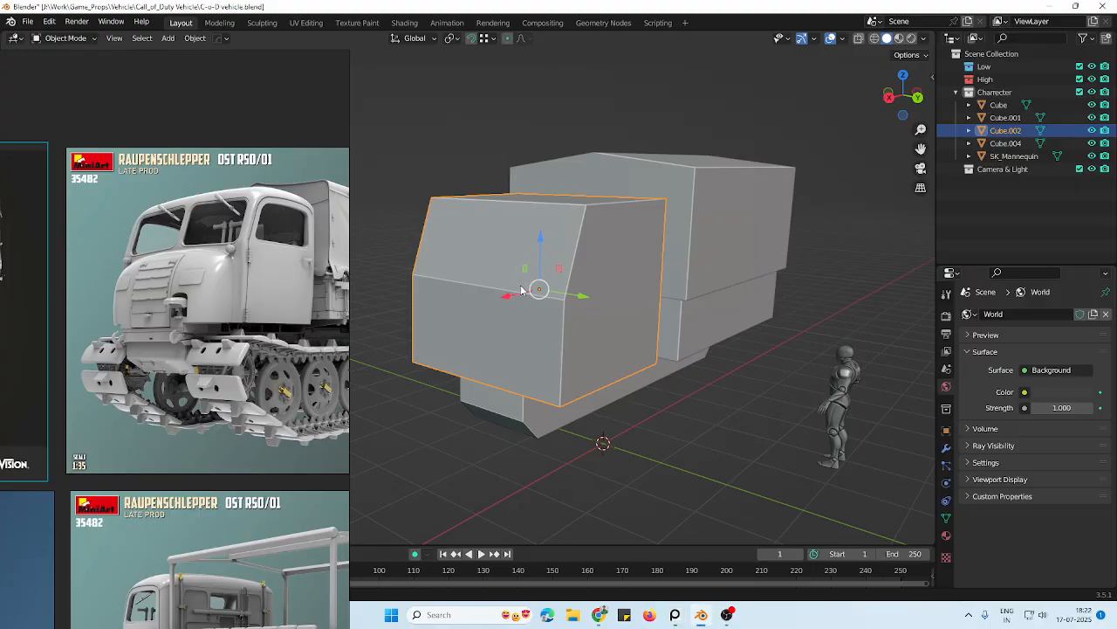
{"action": "middle_click_drag", "start_coordinate": [521, 287], "coordinate": [464, 270]}
{"action": "key", "text": "Tab"}
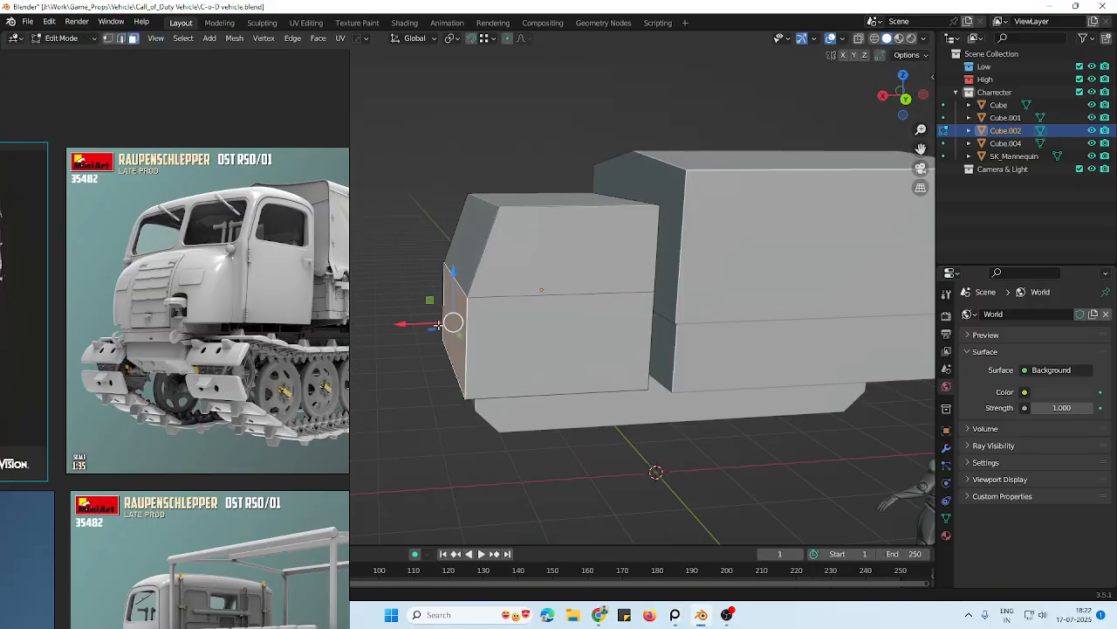
{"action": "left_click_drag", "start_coordinate": [437, 325], "coordinate": [426, 326]}
{"action": "scroll", "coordinate": [605, 327], "scroll_direction": "down", "scroll_amount": 5}
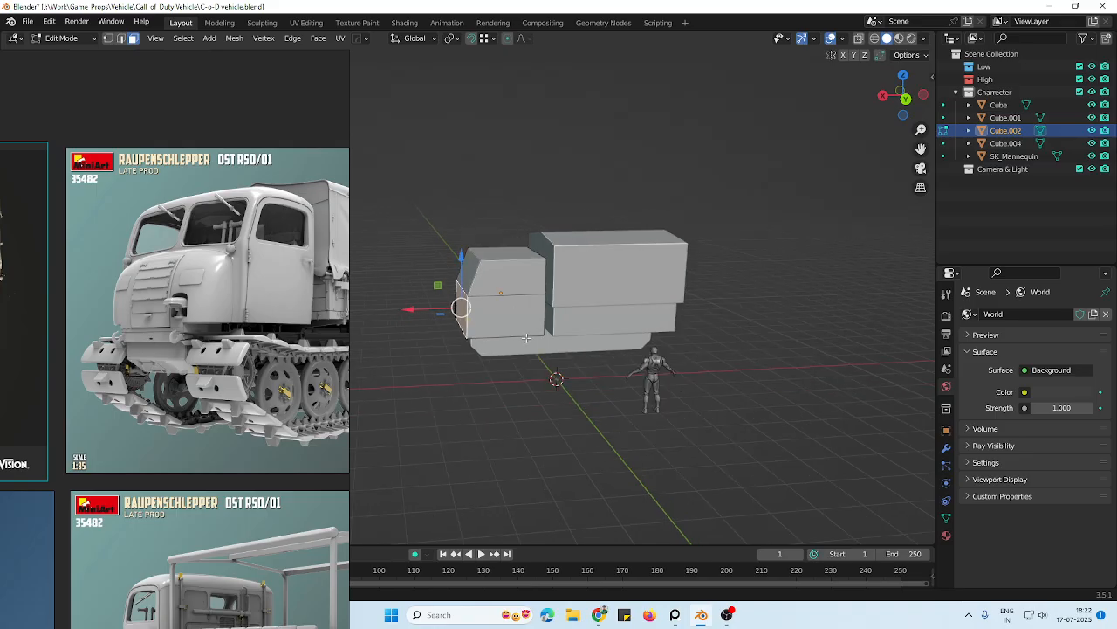
{"action": "key", "text": "ctrl+s"}
Raise the upper edge of the chassis block's front slope slightly along the Z axis
{"action": "middle_click_drag", "start_coordinate": [499, 302], "coordinate": [606, 352]}
{"action": "scroll", "coordinate": [606, 352], "scroll_direction": "up", "scroll_amount": 2}
{"action": "key", "text": "Tab"}
{"action": "left_click", "coordinate": [790, 285]}
{"action": "middle_click_drag", "start_coordinate": [790, 285], "coordinate": [643, 327]}
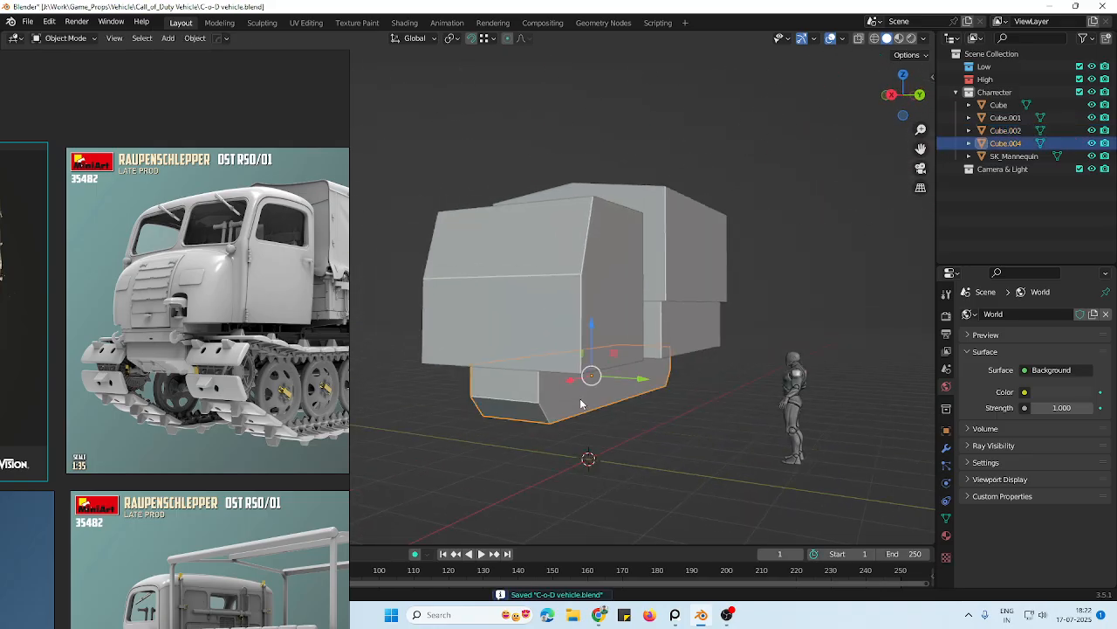
{"action": "middle_click_drag", "start_coordinate": [581, 403], "coordinate": [559, 377]}
{"action": "key", "text": "Tab"}
{"action": "key", "text": "Tab"}
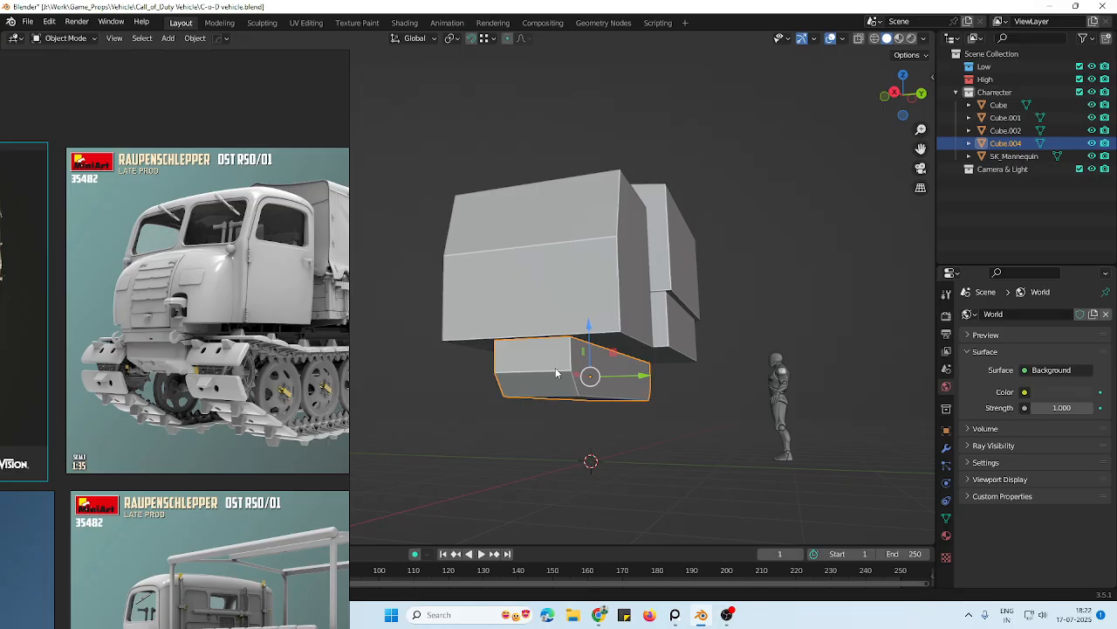
{"action": "key", "text": "Tab"}
{"action": "left_click", "coordinate": [572, 391]}
{"action": "left_click_drag", "start_coordinate": [576, 364], "coordinate": [576, 348]}
Raise the upper edge of the chassis block's rear slope slightly along the Z axis
{"action": "middle_click_drag", "start_coordinate": [577, 347], "coordinate": [702, 371]}
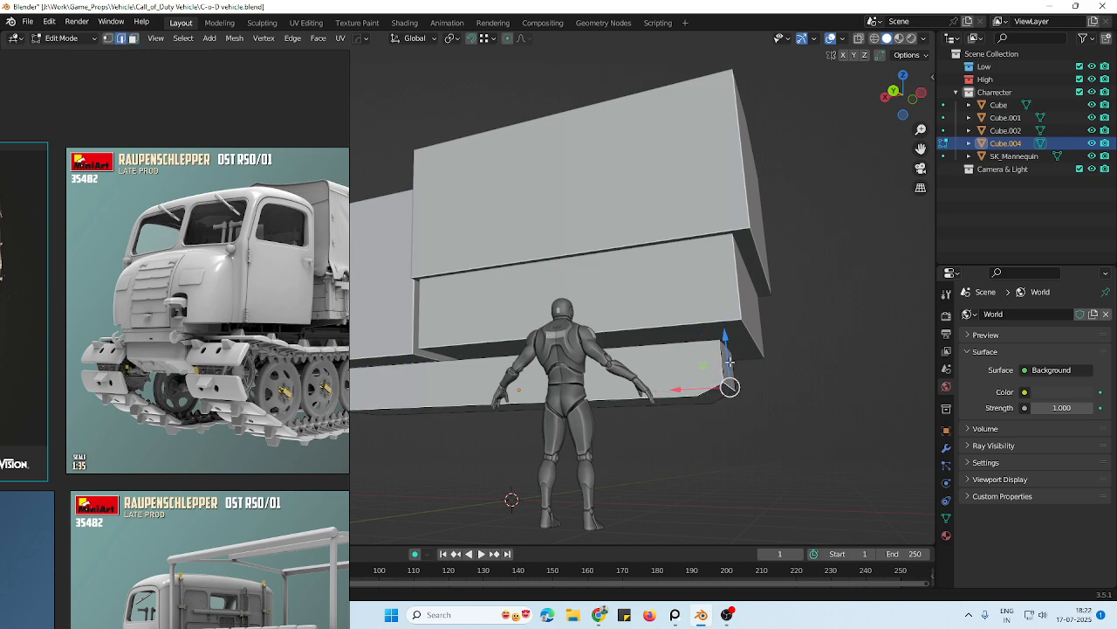
{"action": "left_click_drag", "start_coordinate": [729, 361], "coordinate": [728, 349]}
{"action": "scroll", "coordinate": [693, 419], "scroll_direction": "down", "scroll_amount": 3}
{"action": "key", "text": "Tab"}
{"action": "middle_click_drag", "start_coordinate": [694, 419], "coordinate": [716, 427]}
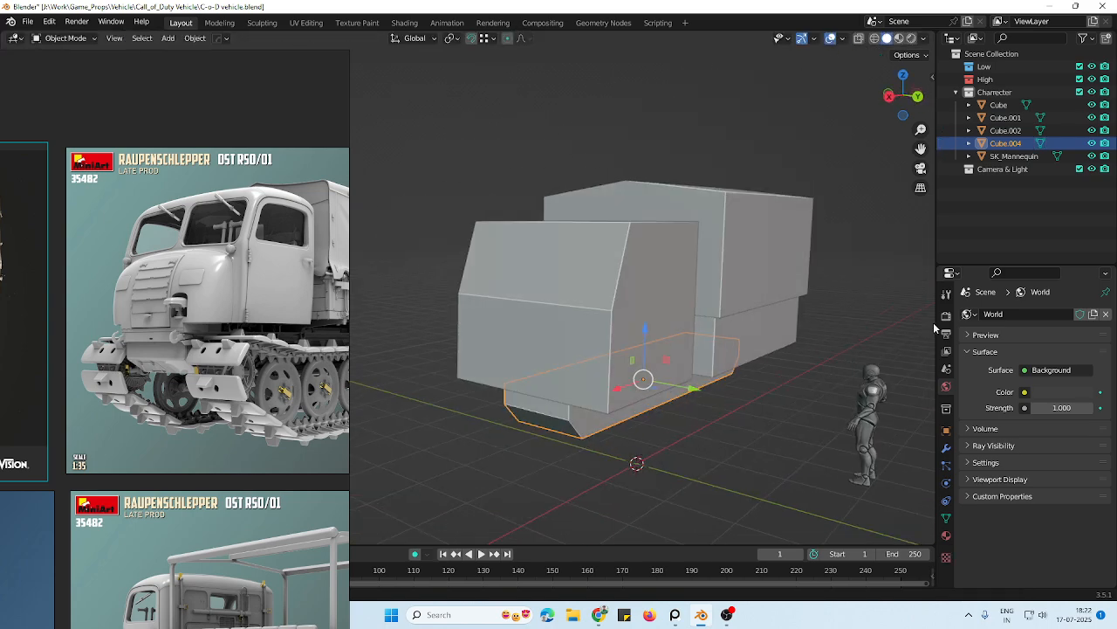
Compare the truck blockout's overall proportions with the cab and tracks in the front three-quarter reference
{"action": "left_click", "coordinate": [933, 322]}
{"action": "middle_click_drag", "start_coordinate": [934, 322], "coordinate": [875, 337]}
{"action": "scroll", "coordinate": [865, 387], "scroll_direction": "down", "scroll_amount": 3}
{"action": "middle_click_drag", "start_coordinate": [865, 387], "coordinate": [636, 304]}
{"action": "scroll", "coordinate": [301, 338], "scroll_direction": "down", "scroll_amount": 3}
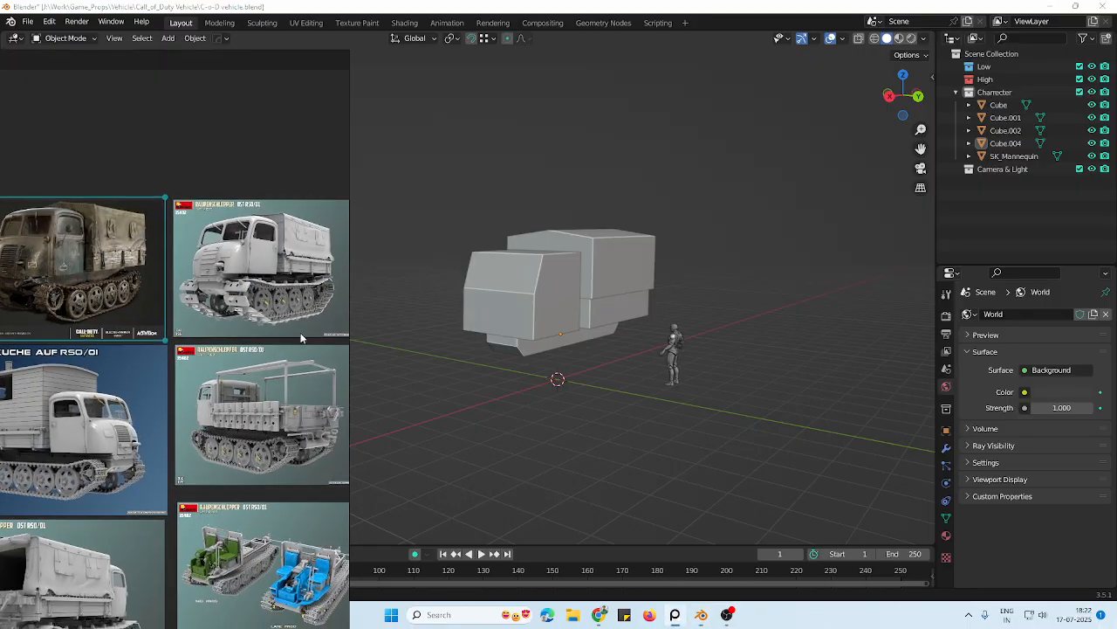
{"action": "middle_click_drag", "start_coordinate": [287, 341], "coordinate": [301, 368]}
{"action": "scroll", "coordinate": [187, 367], "scroll_direction": "up", "scroll_amount": 5}
{"action": "middle_click_drag", "start_coordinate": [228, 349], "coordinate": [69, 384]}
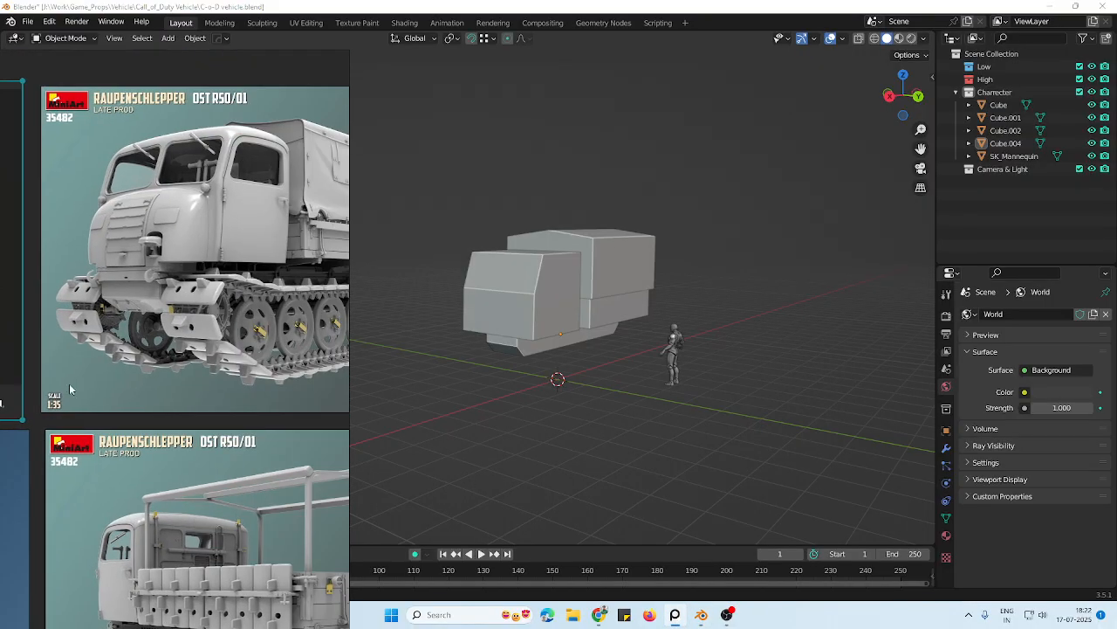
{"action": "scroll", "coordinate": [221, 350], "scroll_direction": "down", "scroll_amount": 3}
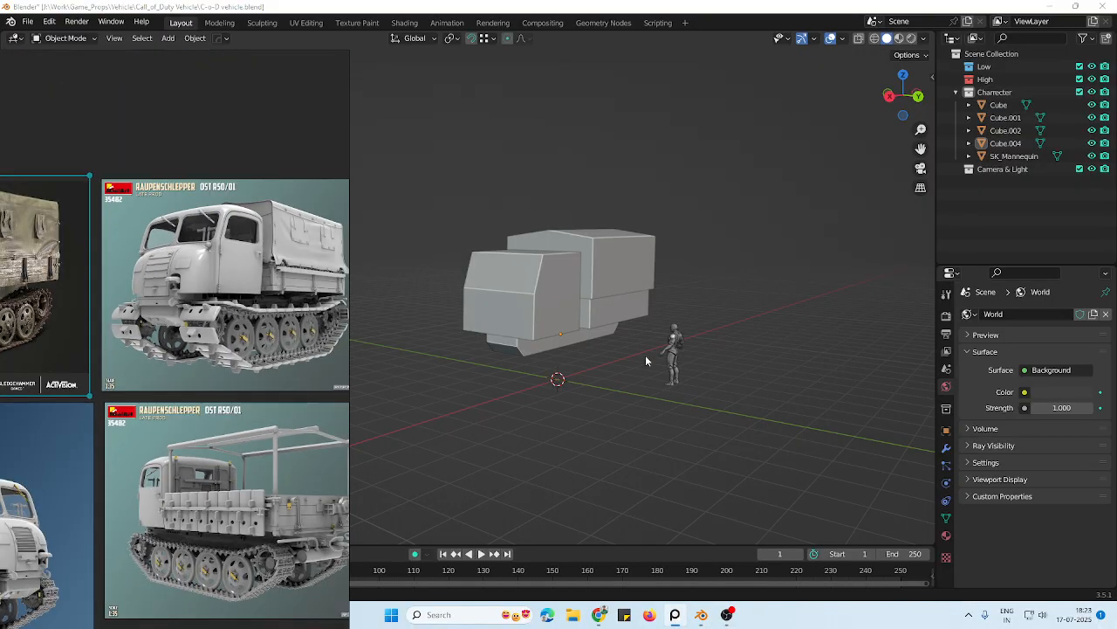
Move the mannequin along the Y axis, farther away from the side of the truck
{"action": "middle_click_drag", "start_coordinate": [646, 360], "coordinate": [620, 339]}
{"action": "left_click", "coordinate": [668, 356]}
{"action": "left_click_drag", "start_coordinate": [709, 389], "coordinate": [759, 403]}
{"action": "left_click", "coordinate": [633, 301]}
{"action": "scroll", "coordinate": [655, 328], "scroll_direction": "up", "scroll_amount": 2}
{"action": "left_click", "coordinate": [680, 327]}
{"action": "scroll", "coordinate": [669, 345], "scroll_direction": "up", "scroll_amount": 3}
Examine the chassis and track layout across the reference images, including the bare-chassis and open-bed views
{"action": "middle_click_drag", "start_coordinate": [659, 360], "coordinate": [636, 353]}
{"action": "scroll", "coordinate": [637, 365], "scroll_direction": "down", "scroll_amount": 1}
{"action": "scroll", "coordinate": [212, 447], "scroll_direction": "down", "scroll_amount": 3}
{"action": "middle_click_drag", "start_coordinate": [202, 555], "coordinate": [329, 249]}
{"action": "scroll", "coordinate": [330, 249], "scroll_direction": "up", "scroll_amount": 3}
{"action": "scroll", "coordinate": [310, 350], "scroll_direction": "down", "scroll_amount": 2}
{"action": "middle_click_drag", "start_coordinate": [314, 360], "coordinate": [287, 328]}
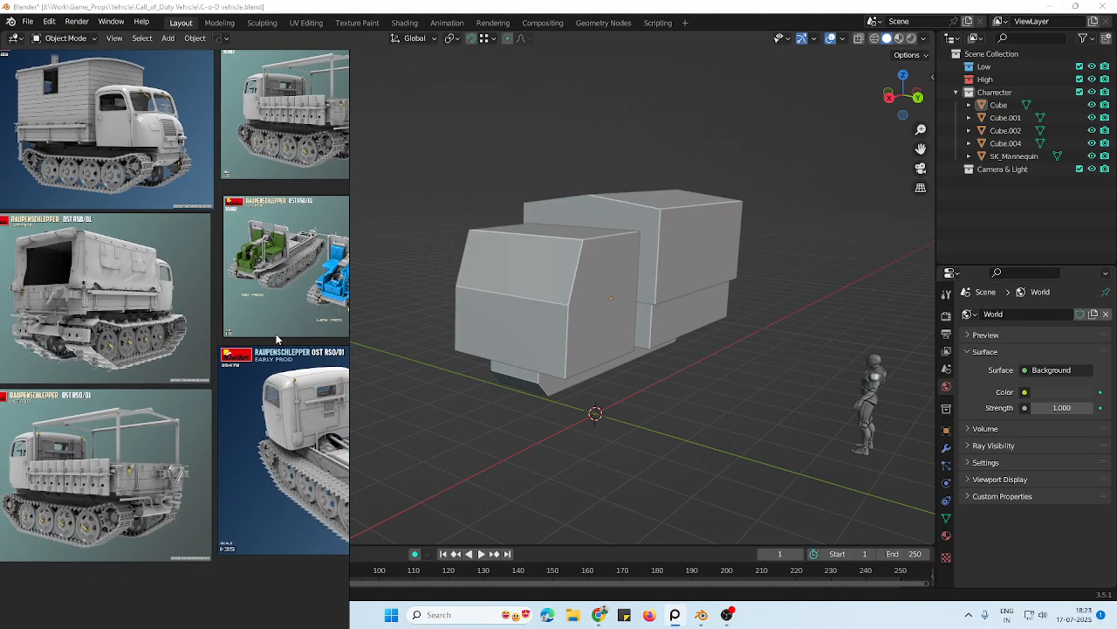
{"action": "scroll", "coordinate": [249, 301], "scroll_direction": "down", "scroll_amount": 2}
{"action": "middle_click_drag", "start_coordinate": [250, 294], "coordinate": [228, 320]}
{"action": "middle_click_drag", "start_coordinate": [260, 264], "coordinate": [217, 339]}
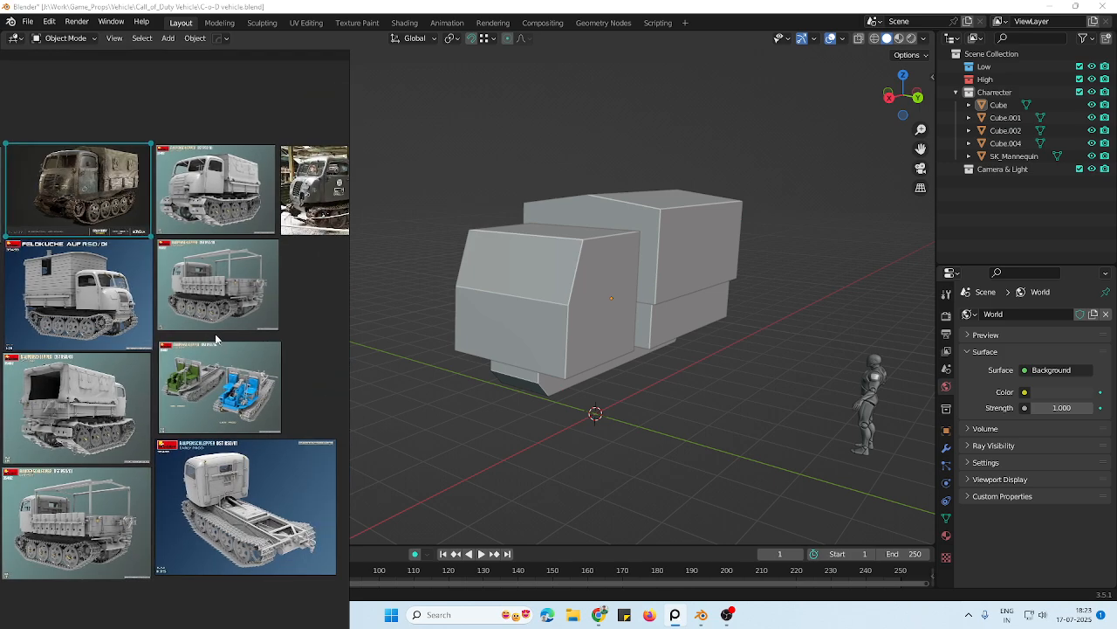
{"action": "scroll", "coordinate": [219, 226], "scroll_direction": "up", "scroll_amount": 4}
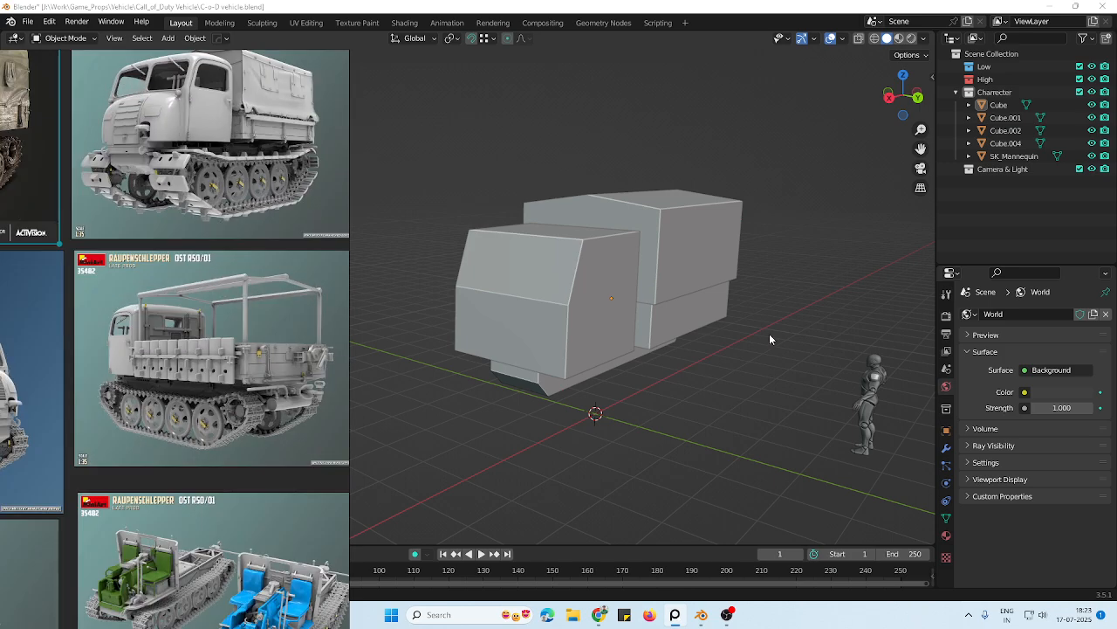
Duplicate the lower cargo block in place and move the copy straight down along the Z axis
{"action": "middle_click_drag", "start_coordinate": [769, 336], "coordinate": [647, 346]}
{"action": "left_click", "coordinate": [685, 318]}
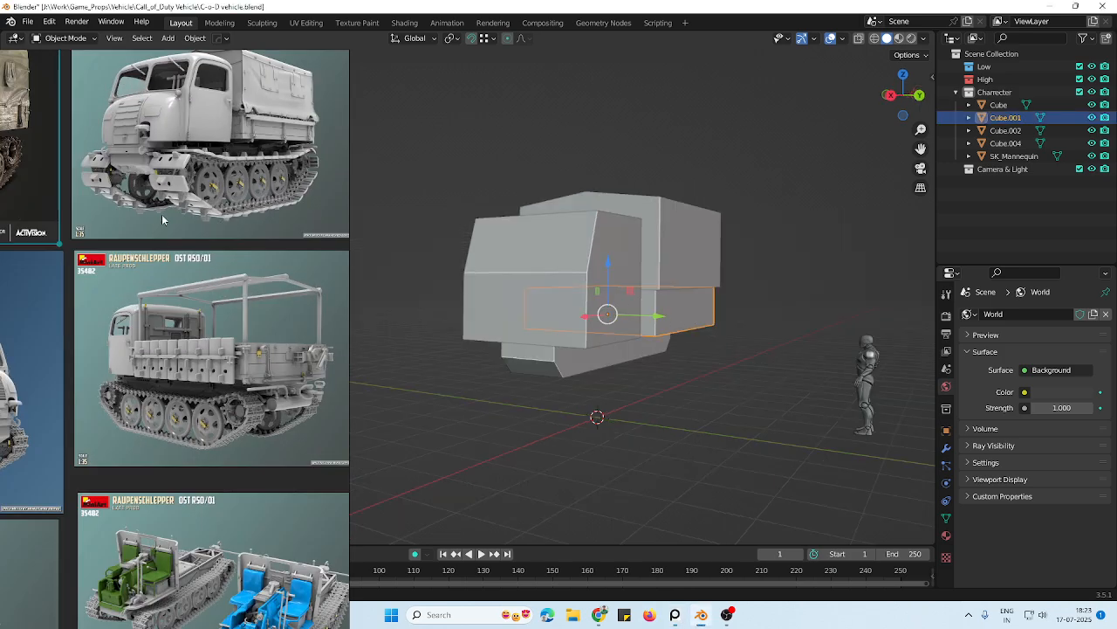
{"action": "left_click", "coordinate": [665, 271]}
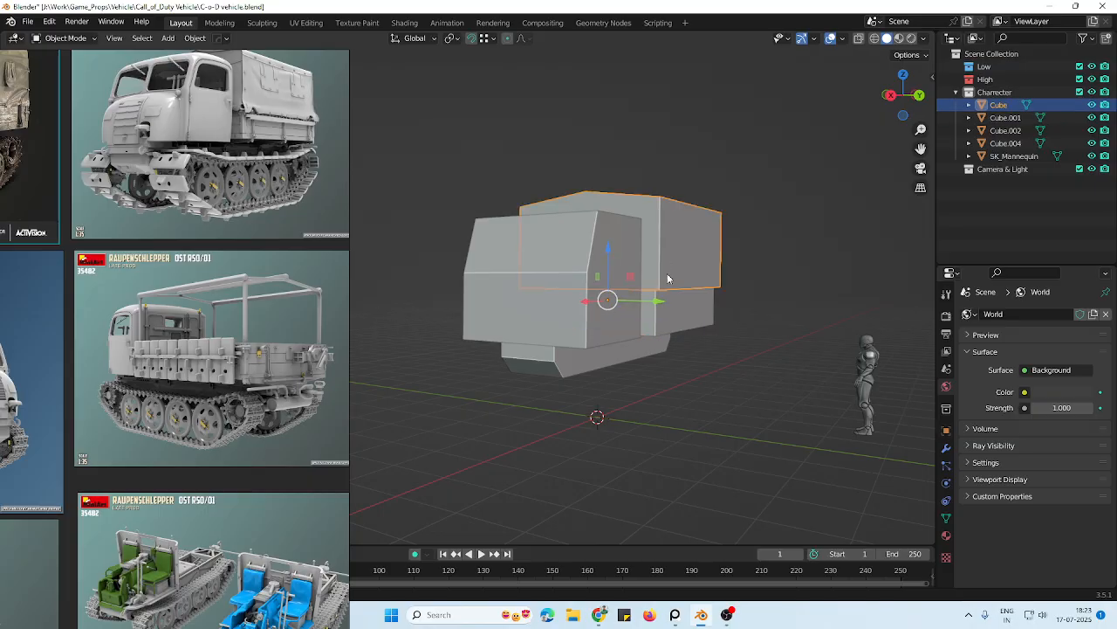
{"action": "left_click", "coordinate": [663, 319]}
{"action": "key", "text": "shift+d"}
{"action": "right_click", "coordinate": [668, 307]}
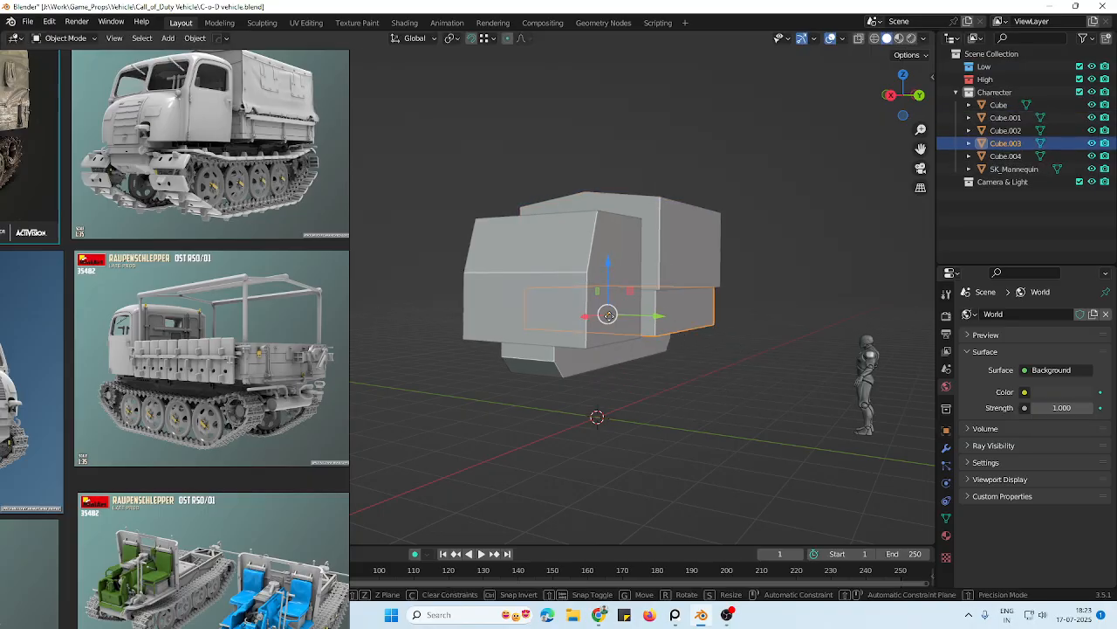
{"action": "left_click_drag", "start_coordinate": [607, 265], "coordinate": [608, 327]}
Narrow the copied block along the Y axis and shift it outward beside the chassis as a track volume
{"action": "key", "text": "s"}
{"action": "key", "text": "y"}
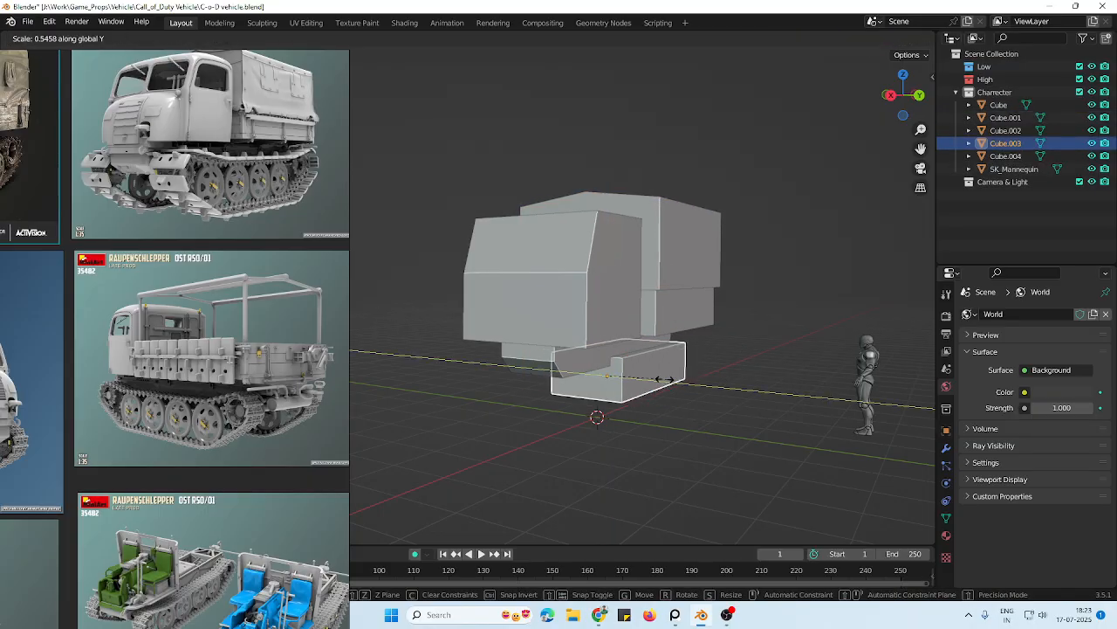
{"action": "left_click", "coordinate": [660, 378]}
{"action": "middle_click_drag", "start_coordinate": [660, 378], "coordinate": [701, 379]}
{"action": "left_click_drag", "start_coordinate": [665, 378], "coordinate": [711, 381]}
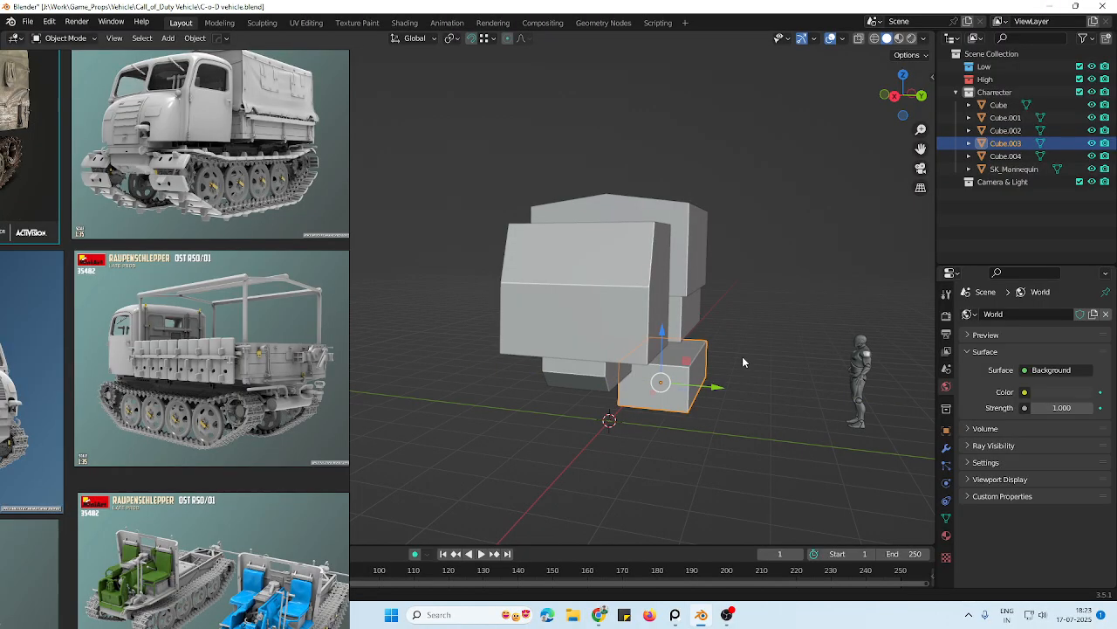
{"action": "key", "text": "s"}
{"action": "key", "text": "y"}
{"action": "left_click", "coordinate": [705, 368]}
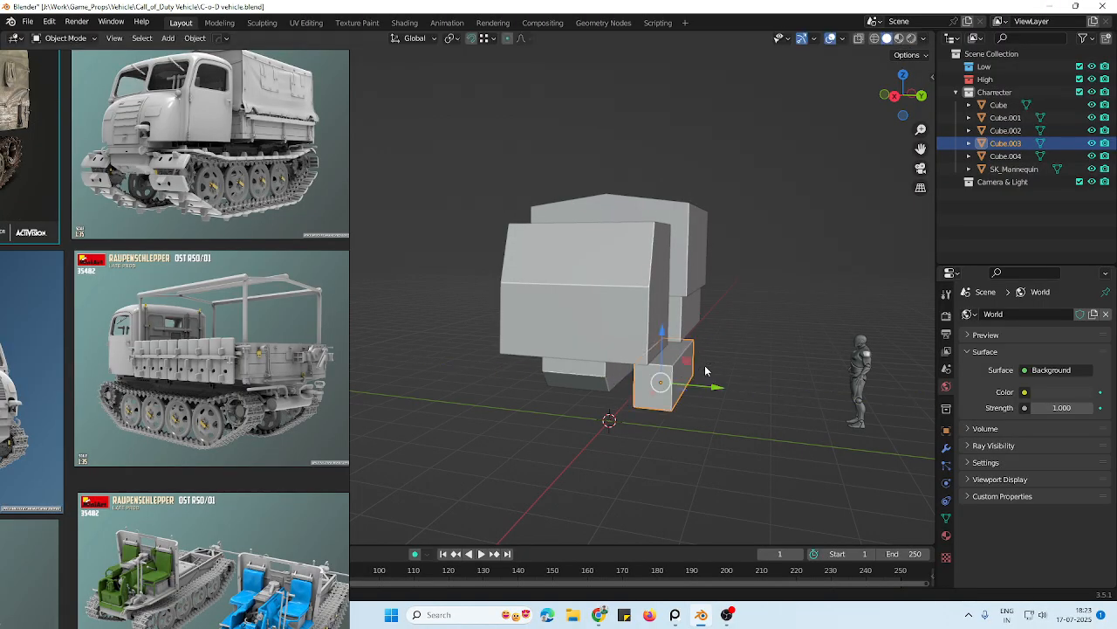
Nudge the track block slightly upward along Z and forward along X
{"action": "middle_click_drag", "start_coordinate": [706, 369], "coordinate": [636, 364]}
{"action": "left_click_drag", "start_coordinate": [632, 340], "coordinate": [632, 329]}
{"action": "left_click_drag", "start_coordinate": [583, 369], "coordinate": [568, 370]}
Apply the track block's transforms and mirror it across the Y axis to the other side of the truck
{"action": "middle_click_drag", "start_coordinate": [568, 369], "coordinate": [698, 393]}
{"action": "key", "text": "ctrl+a"}
{"action": "left_click", "coordinate": [663, 374]}
{"action": "key", "text": "alt+x"}
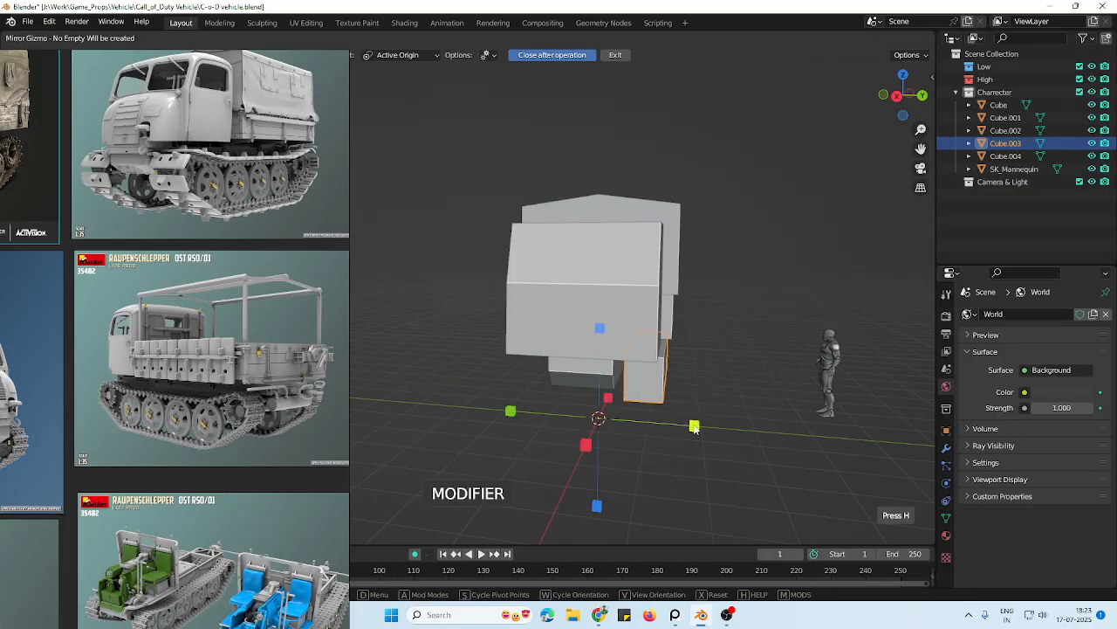
{"action": "left_click", "coordinate": [694, 426]}
Extend the track block toward the cab by moving its front face forward along the X axis
{"action": "middle_click_drag", "start_coordinate": [641, 364], "coordinate": [549, 359]}
{"action": "key", "text": "Tab"}
{"action": "key", "text": "Tab"}
{"action": "key", "text": "Tab"}
{"action": "key", "text": "alt+z"}
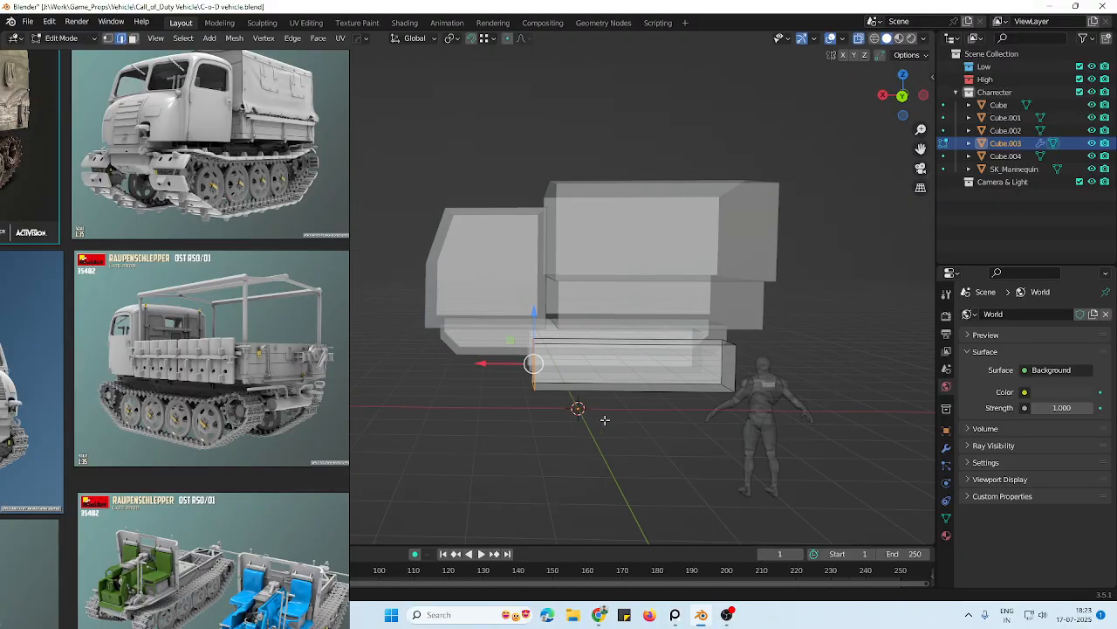
{"action": "key", "text": "alt+z"}
{"action": "left_click_drag", "start_coordinate": [501, 361], "coordinate": [463, 367]}
Shift the track block's rear face forward along the X axis
{"action": "middle_click_drag", "start_coordinate": [637, 384], "coordinate": [698, 390]}
{"action": "key", "text": "alt+z"}
{"action": "key", "text": "alt+z"}
{"action": "left_click_drag", "start_coordinate": [736, 284], "coordinate": [633, 358]}
Review the track block's mirror modifier settings and the list of available modifiers
{"action": "middle_click_drag", "start_coordinate": [632, 358], "coordinate": [930, 485]}
{"action": "left_click", "coordinate": [947, 448]}
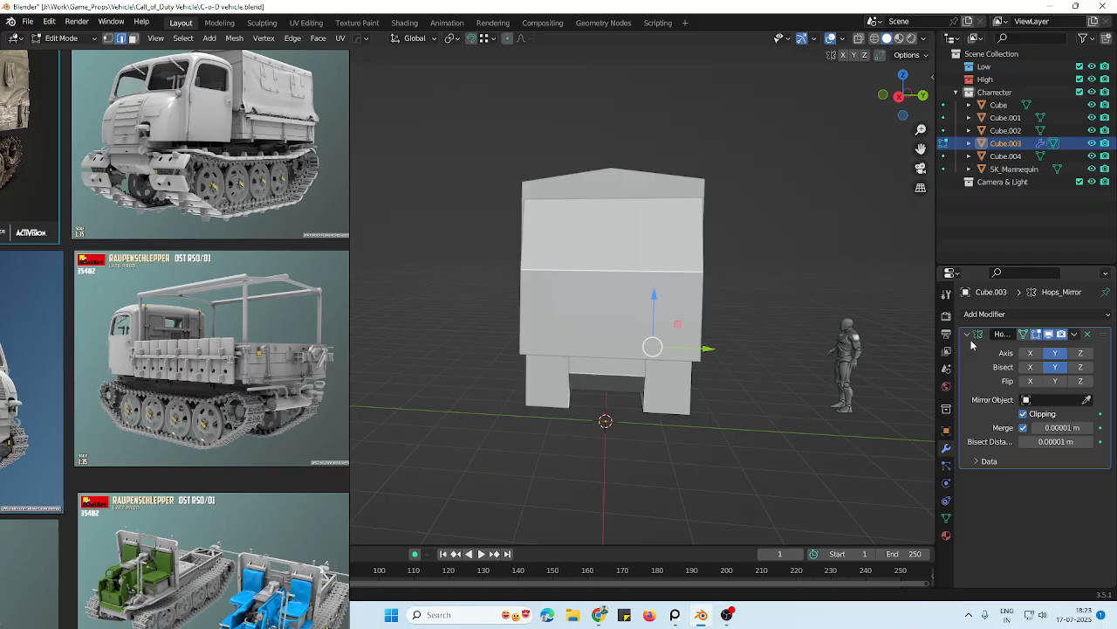
{"action": "middle_click_drag", "start_coordinate": [697, 439], "coordinate": [916, 342]}
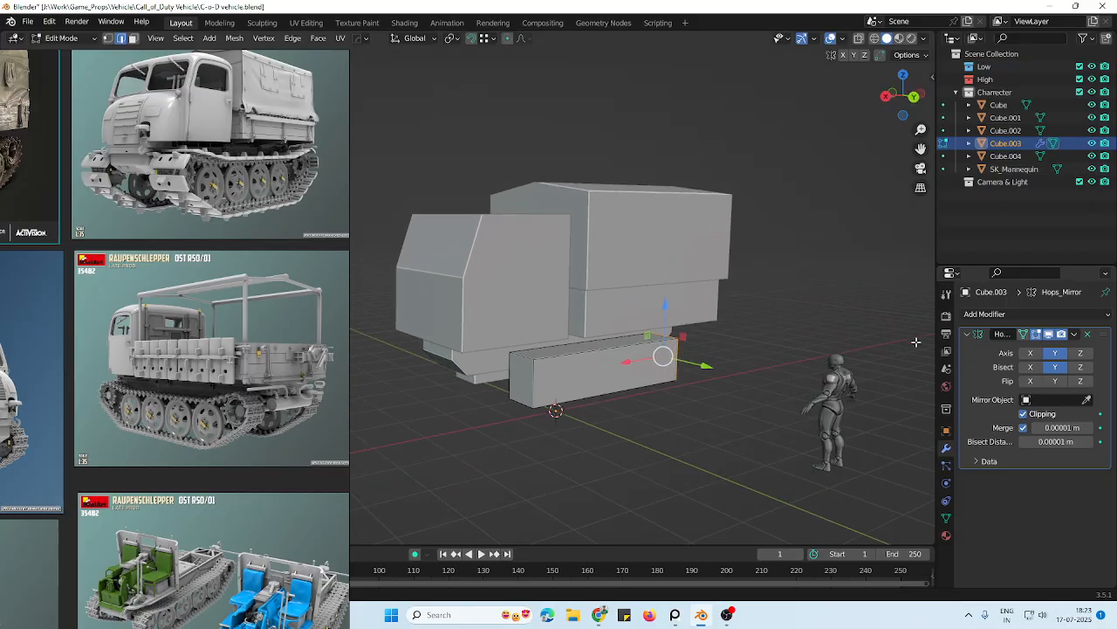
{"action": "left_click", "coordinate": [979, 316]}
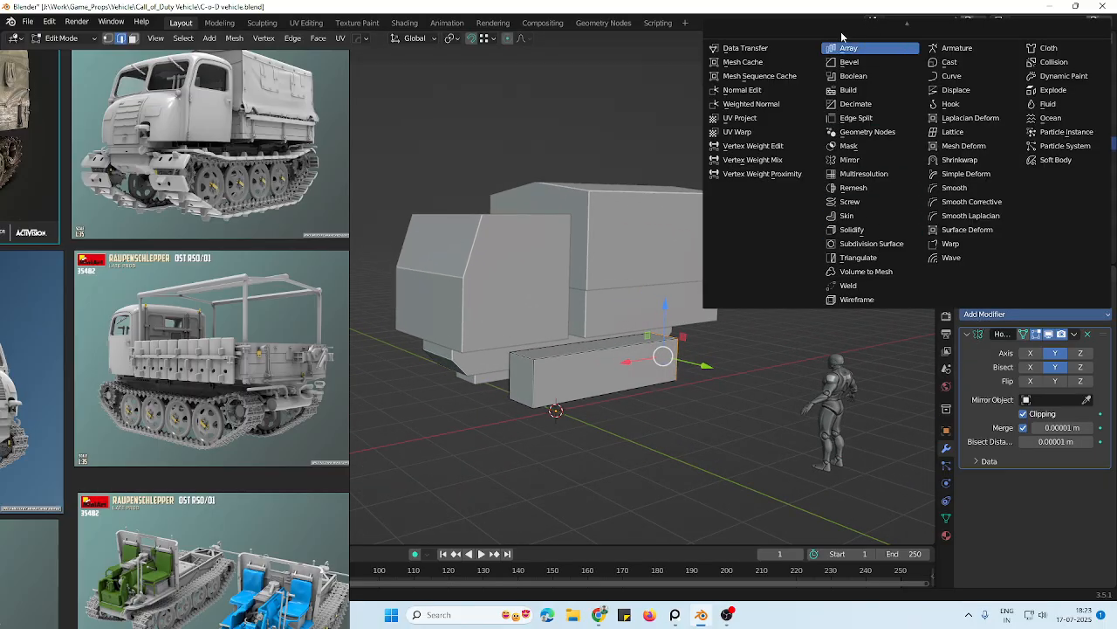
{"action": "middle_click_drag", "start_coordinate": [537, 351], "coordinate": [576, 360]}
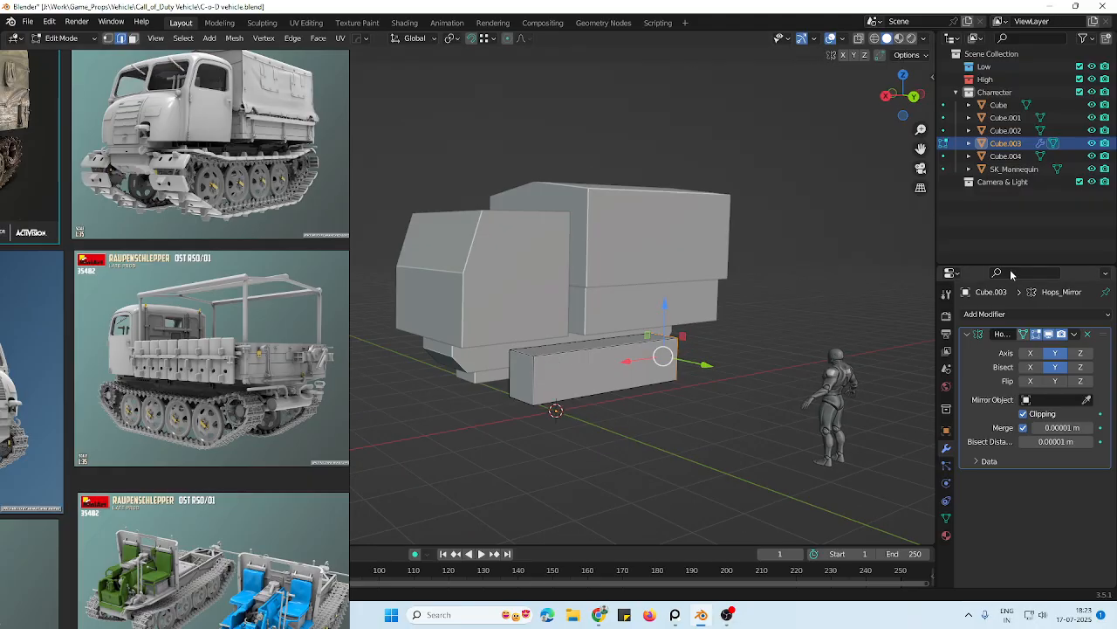
{"action": "left_click", "coordinate": [983, 316]}
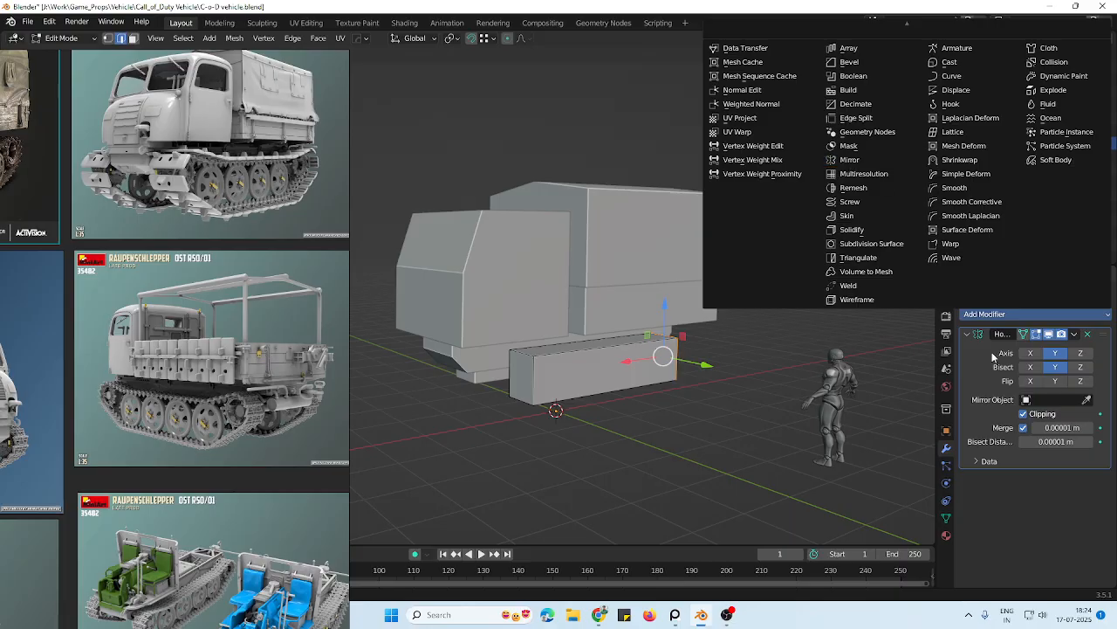
{"action": "middle_click_drag", "start_coordinate": [634, 363], "coordinate": [573, 405]}
Inspect the track block in see-through display against the tracks in the reference images
{"action": "key", "text": "Tab"}
{"action": "scroll", "coordinate": [642, 393], "scroll_direction": "up", "scroll_amount": 2}
{"action": "key", "text": "Tab"}
{"action": "key", "text": "alt+z"}
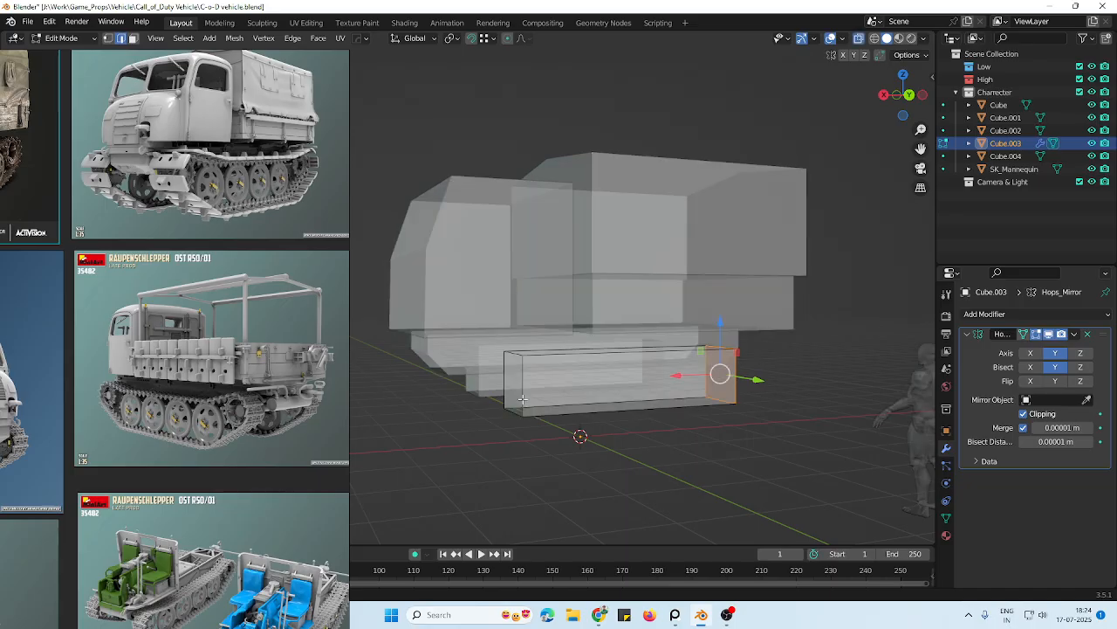
{"action": "middle_click_drag", "start_coordinate": [514, 462], "coordinate": [551, 450]}
{"action": "scroll", "coordinate": [165, 463], "scroll_direction": "down", "scroll_amount": 2}
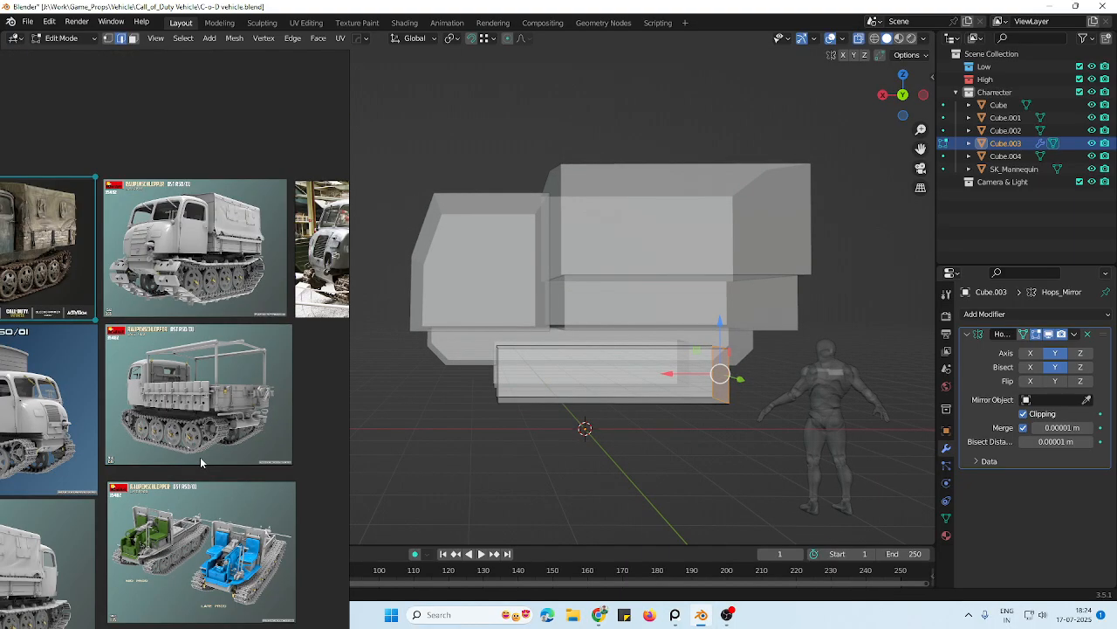
{"action": "scroll", "coordinate": [516, 436], "scroll_direction": "down", "scroll_amount": 5}
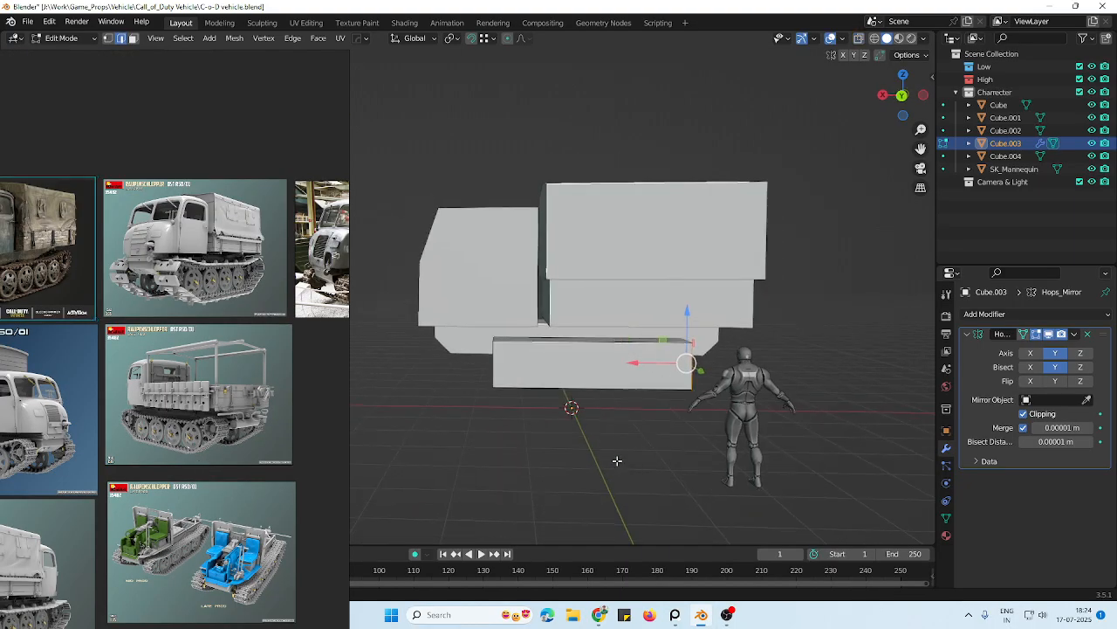
In an orthographic side view, move the mannequin along the X axis until it stands clear behind the truck
{"action": "key", "text": "KP_1"}
{"action": "scroll", "coordinate": [665, 478], "scroll_direction": "up", "scroll_amount": 4}
{"action": "key", "text": "Tab"}
{"action": "left_click", "coordinate": [678, 410]}
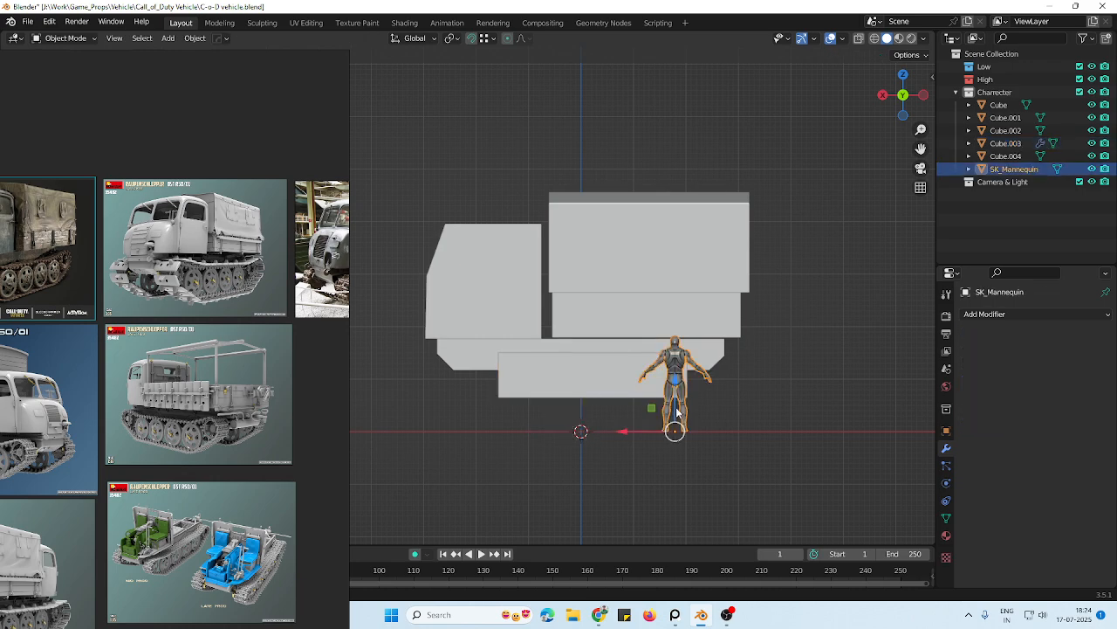
{"action": "left_click_drag", "start_coordinate": [632, 429], "coordinate": [786, 429]}
{"action": "scroll", "coordinate": [699, 431], "scroll_direction": "up", "scroll_amount": 1}
{"action": "left_click", "coordinate": [633, 436]}
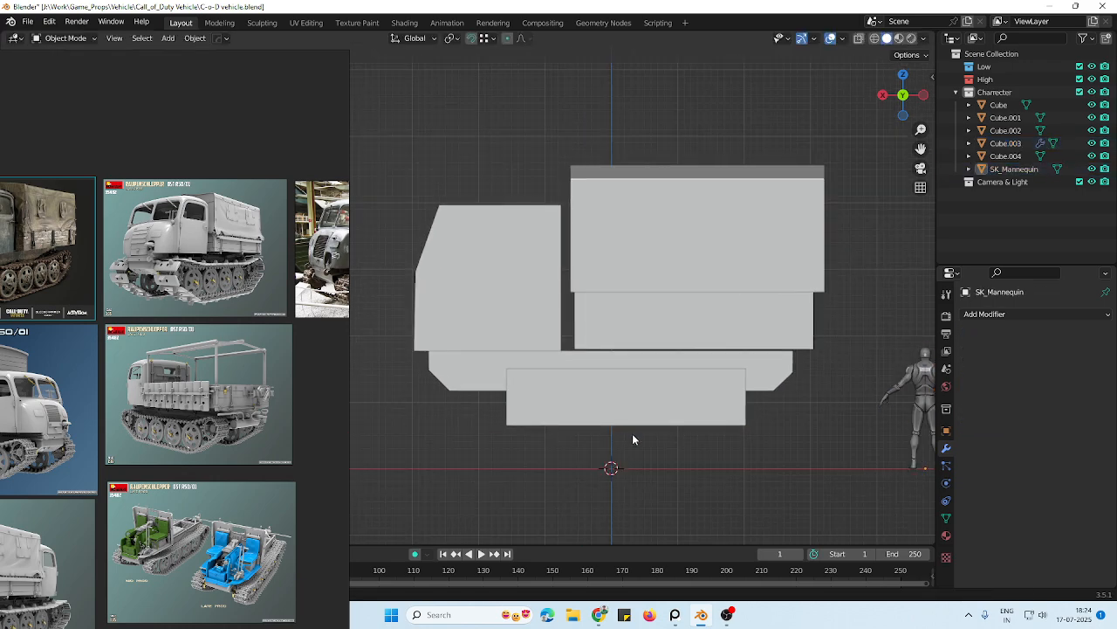
Shift the rear face of the cargo bed's lower box slightly backward along the X axis
{"action": "left_click", "coordinate": [643, 404]}
{"action": "key", "text": "Tab"}
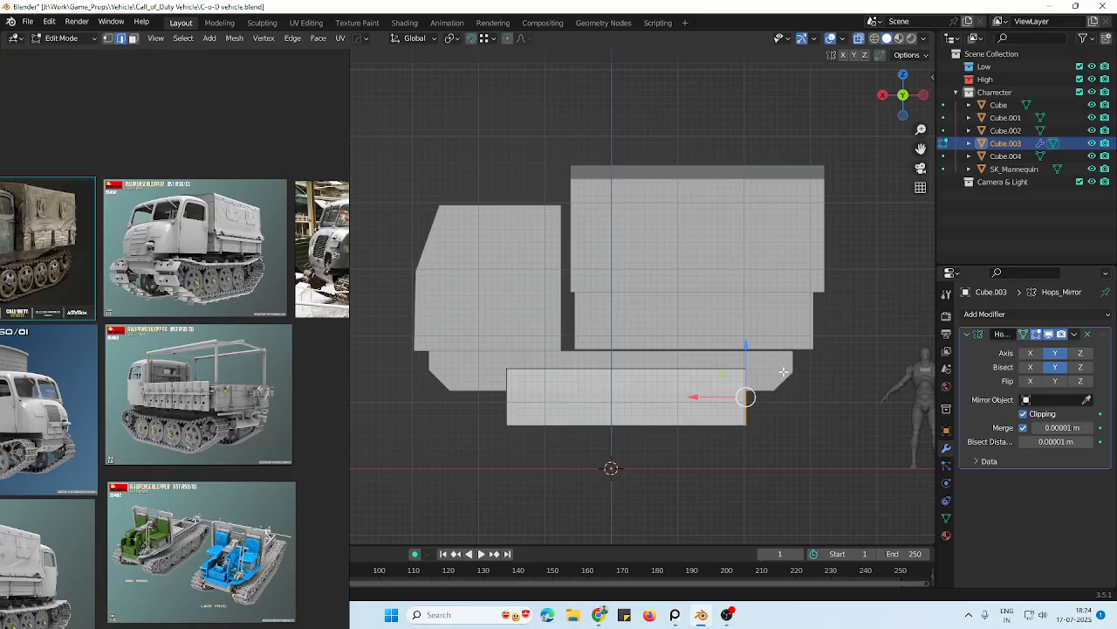
{"action": "key", "text": "Tab"}
{"action": "left_click", "coordinate": [775, 318]}
{"action": "key", "text": "alt+z"}
{"action": "left_click_drag", "start_coordinate": [856, 250], "coordinate": [803, 379]}
{"action": "key", "text": "Tab"}
{"action": "key", "text": "Tab"}
{"action": "left_click", "coordinate": [794, 336]}
{"action": "key", "text": "Tab"}
{"action": "key", "text": "alt+z"}
{"action": "left_click_drag", "start_coordinate": [849, 258], "coordinate": [781, 392]}
{"action": "left_click_drag", "start_coordinate": [776, 315], "coordinate": [781, 319]}
{"action": "key", "text": "Tab"}
{"action": "key", "text": "alt+z"}
Lengthen the track block along the X axis by moving its front face forward and its rear face backward
{"action": "left_click", "coordinate": [762, 389]}
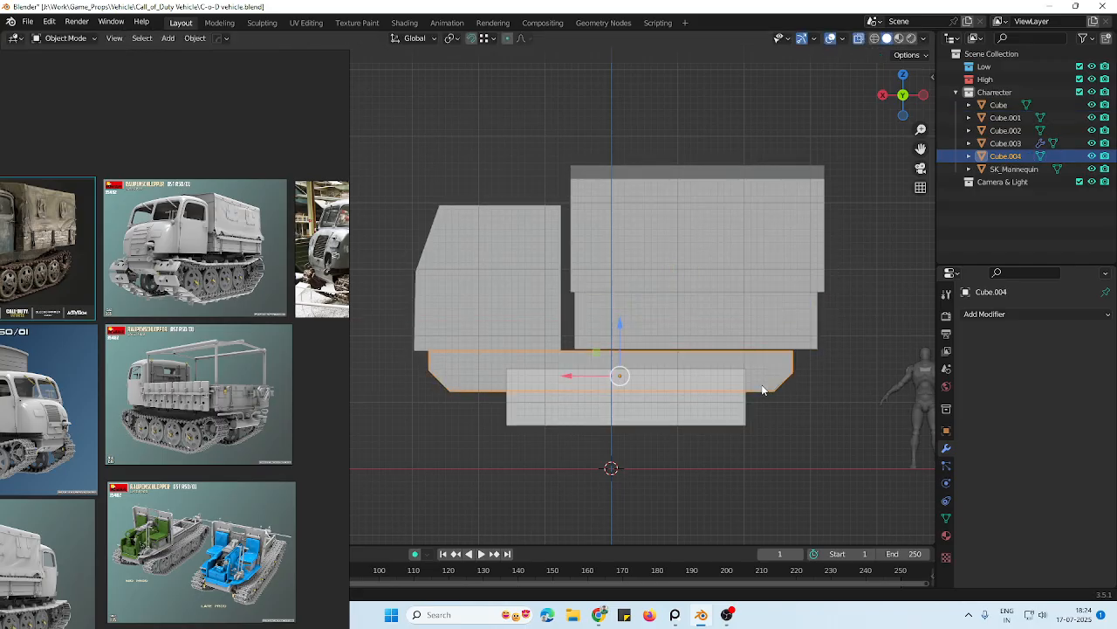
{"action": "key", "text": "alt+z"}
{"action": "left_click", "coordinate": [658, 409]}
{"action": "key", "text": "Tab"}
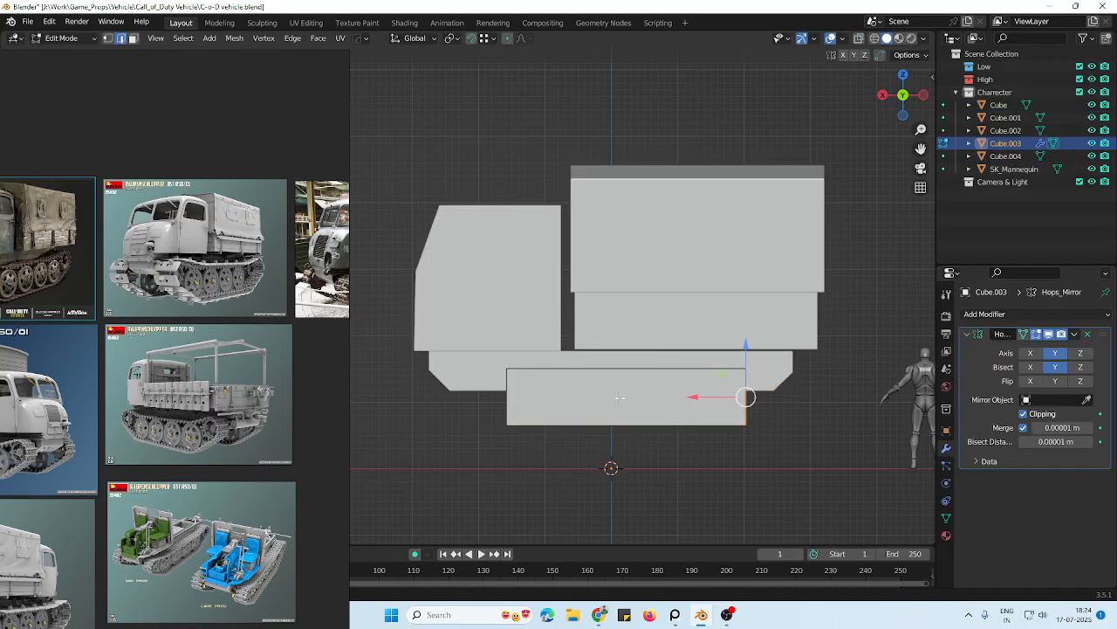
{"action": "key", "text": "alt+z"}
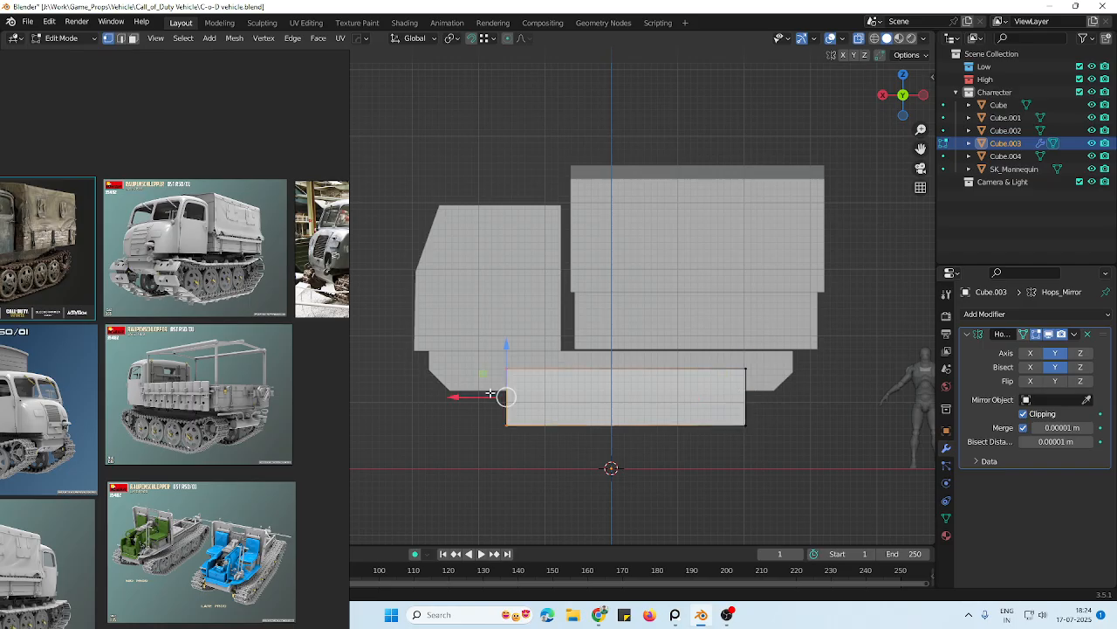
{"action": "left_click_drag", "start_coordinate": [491, 395], "coordinate": [426, 399]}
{"action": "left_click", "coordinate": [699, 387]}
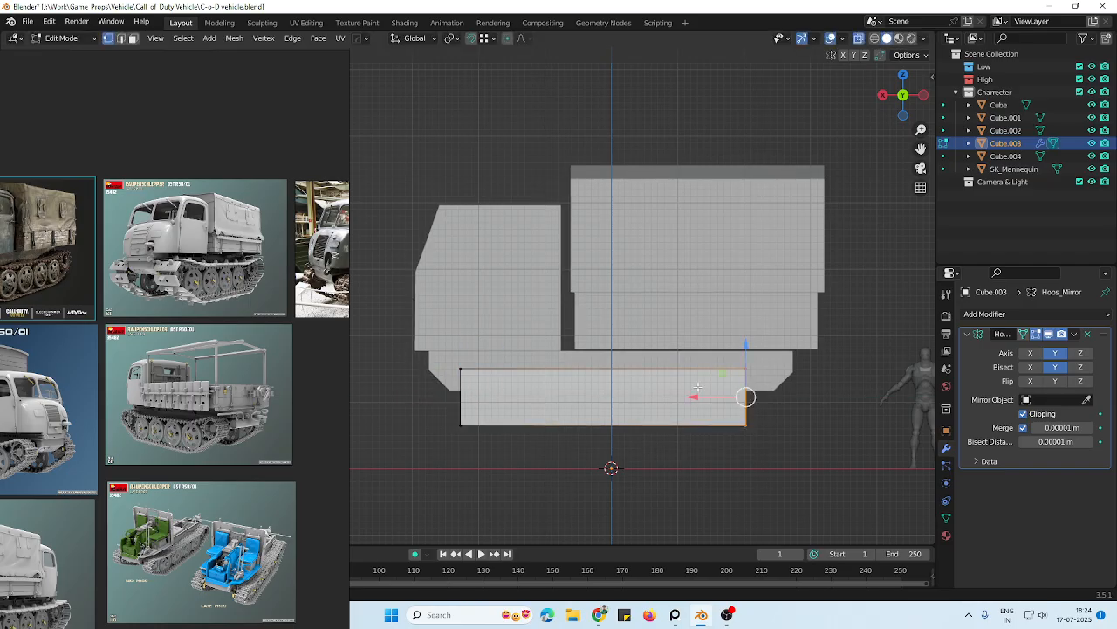
{"action": "left_click_drag", "start_coordinate": [700, 397], "coordinate": [746, 397]}
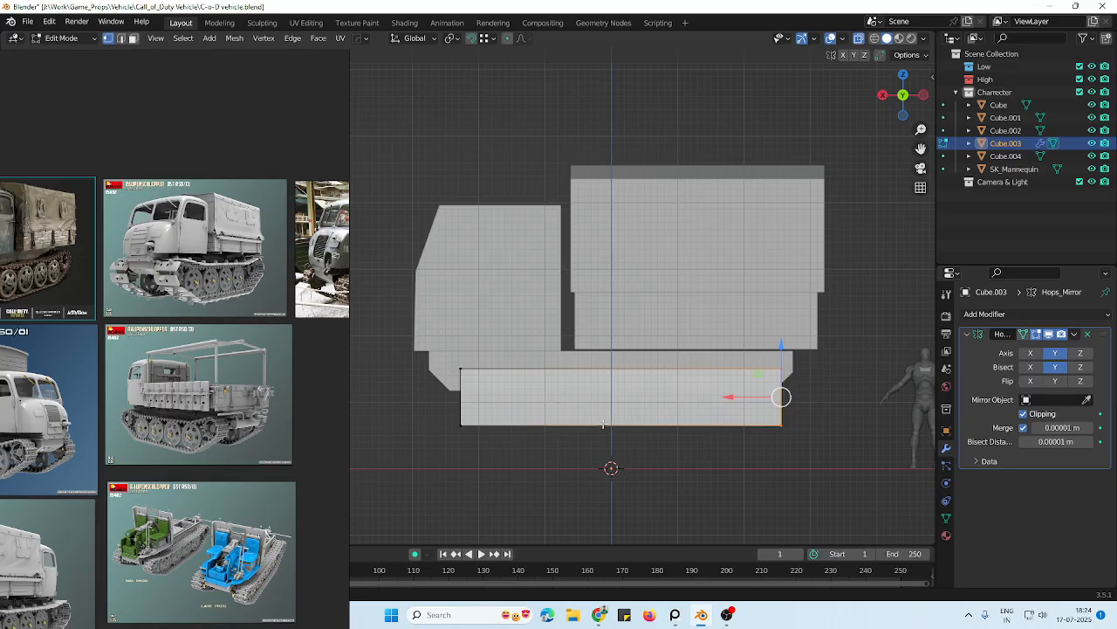
Divide the track block with two vertical edge loops around its centre and lower the bottom edges between them almost to the ground
{"action": "key", "text": "ctrl+b"}
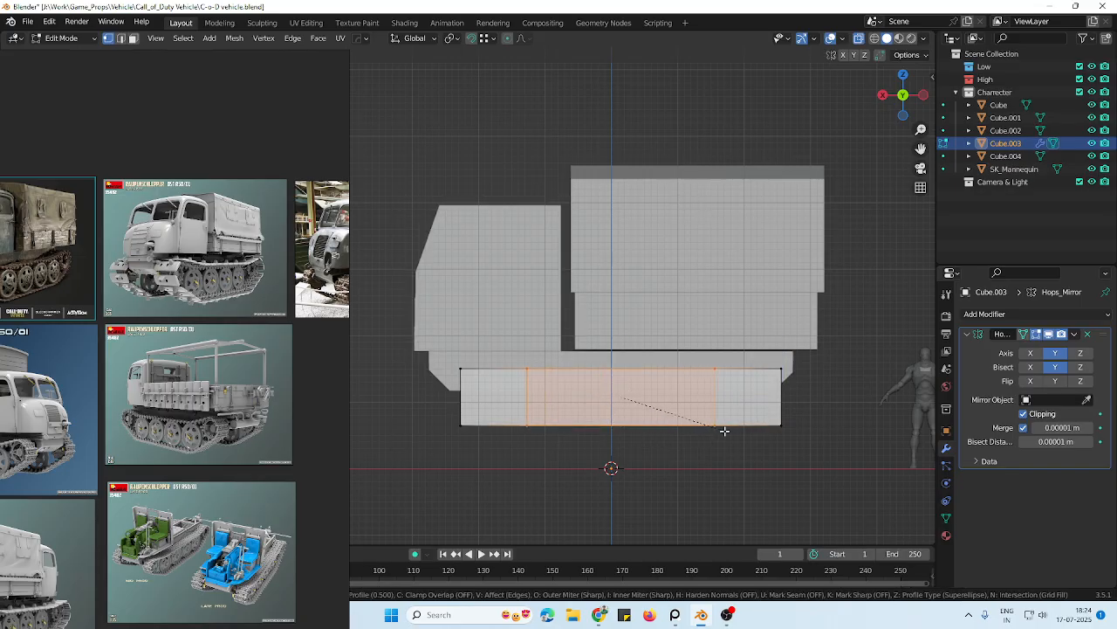
{"action": "left_click", "coordinate": [717, 428]}
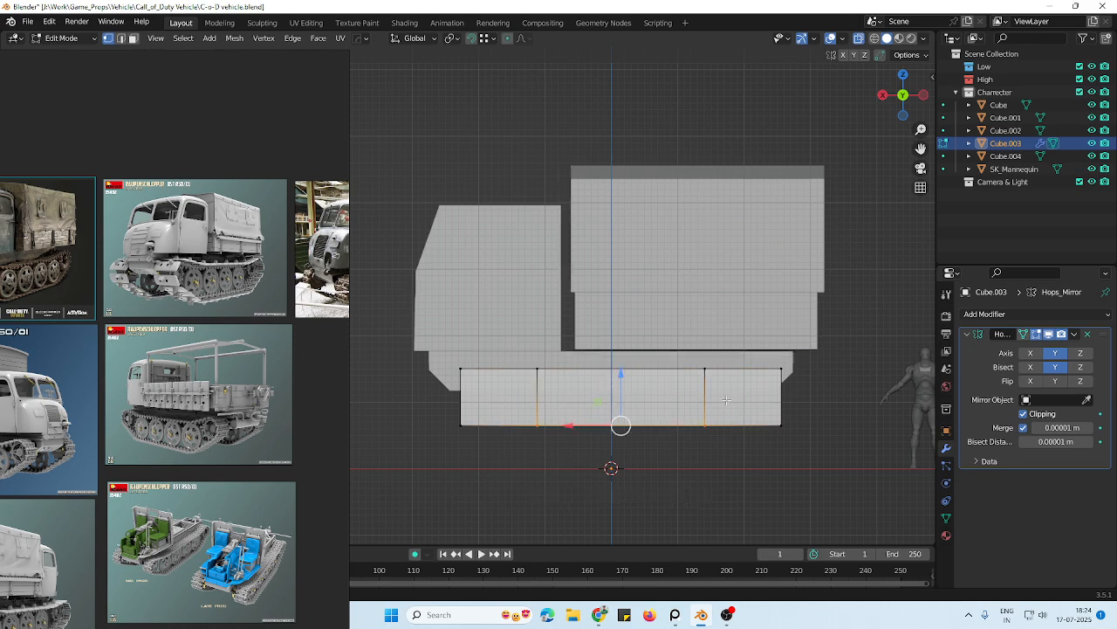
{"action": "left_click_drag", "start_coordinate": [621, 375], "coordinate": [627, 427]}
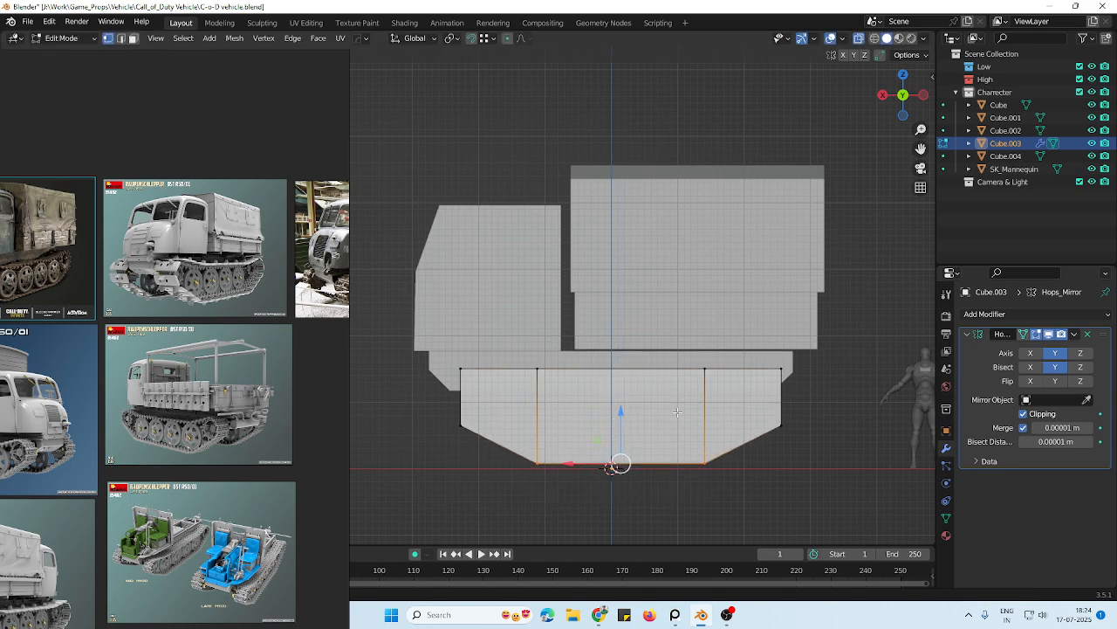
Inspect the tapered track block from several angles, in solid and see-through display, against the tracks in the reference images
{"action": "scroll", "coordinate": [627, 410], "scroll_direction": "down", "scroll_amount": 2}
{"action": "key", "text": "alt+z"}
{"action": "middle_click_drag", "start_coordinate": [561, 334], "coordinate": [678, 406]}
{"action": "scroll", "coordinate": [686, 379], "scroll_direction": "down", "scroll_amount": 7}
{"action": "scroll", "coordinate": [659, 437], "scroll_direction": "up", "scroll_amount": 3}
{"action": "key", "text": "a"}
{"action": "scroll", "coordinate": [696, 465], "scroll_direction": "down", "scroll_amount": 2}
{"action": "scroll", "coordinate": [251, 362], "scroll_direction": "down", "scroll_amount": 2}
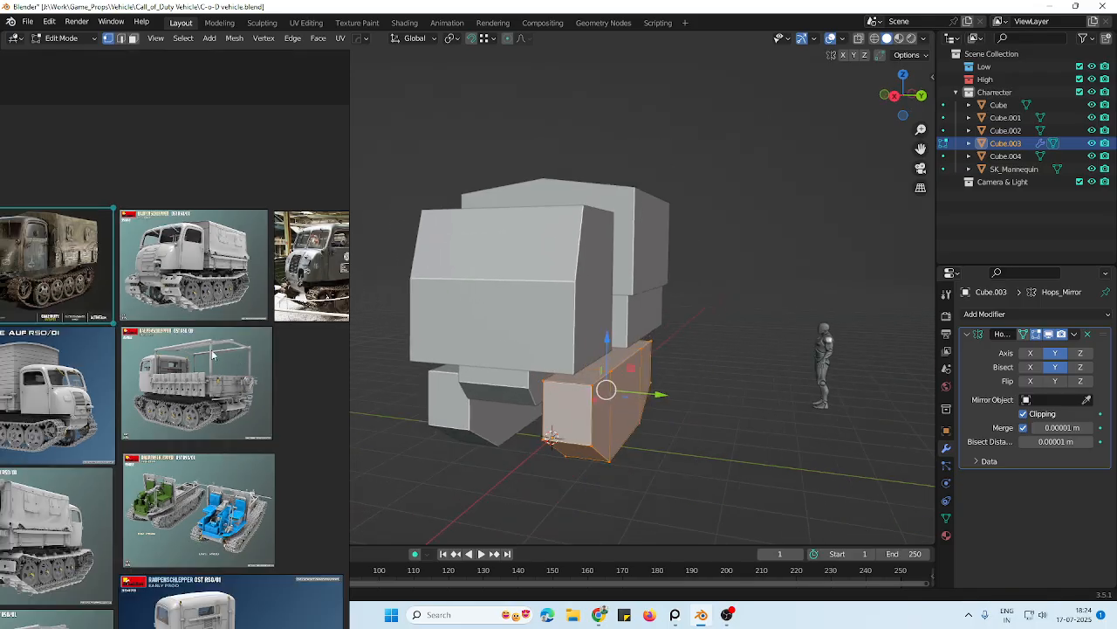
{"action": "scroll", "coordinate": [252, 362], "scroll_direction": "up", "scroll_amount": 2}
{"action": "middle_click_drag", "start_coordinate": [255, 360], "coordinate": [112, 330]}
{"action": "scroll", "coordinate": [242, 297], "scroll_direction": "up", "scroll_amount": 3}
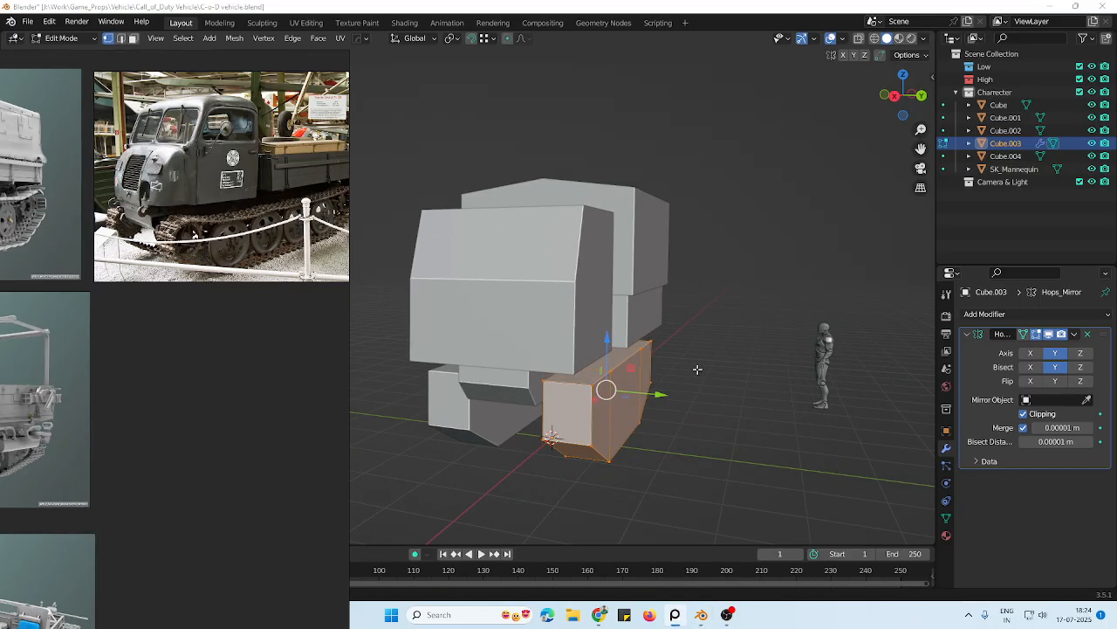
{"action": "middle_click_drag", "start_coordinate": [698, 369], "coordinate": [588, 358]}
{"action": "scroll", "coordinate": [542, 356], "scroll_direction": "up", "scroll_amount": 1}
{"action": "key", "text": "alt+z"}
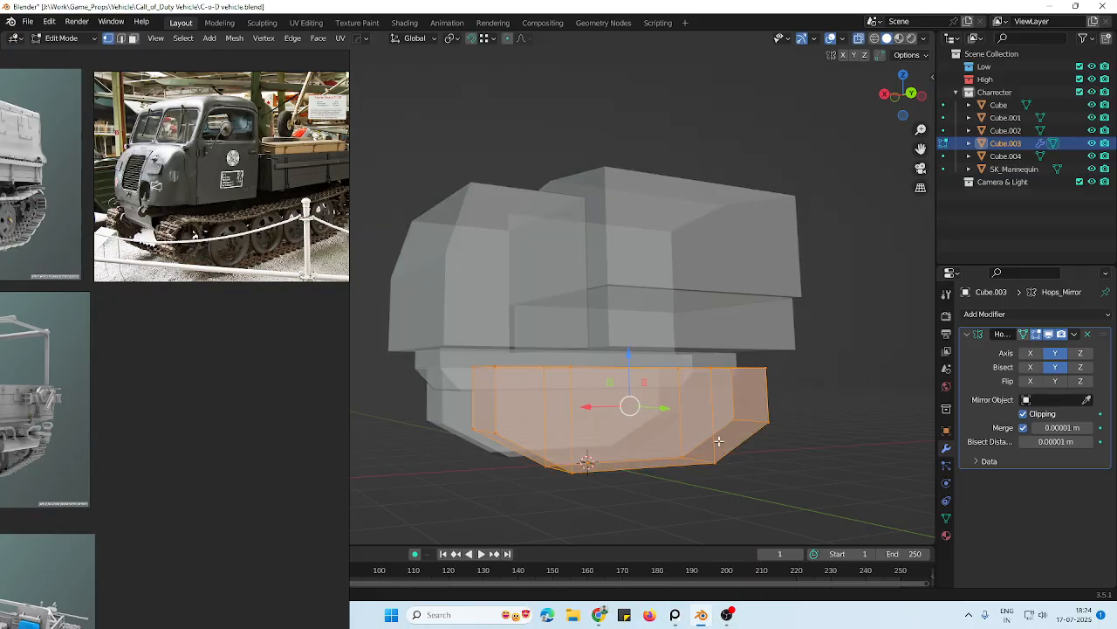
{"action": "middle_click_drag", "start_coordinate": [720, 441], "coordinate": [778, 452]}
{"action": "left_click_drag", "start_coordinate": [777, 449], "coordinate": [404, 513]}
{"action": "key", "text": "alt+z"}
{"action": "key", "text": "alt+z"}
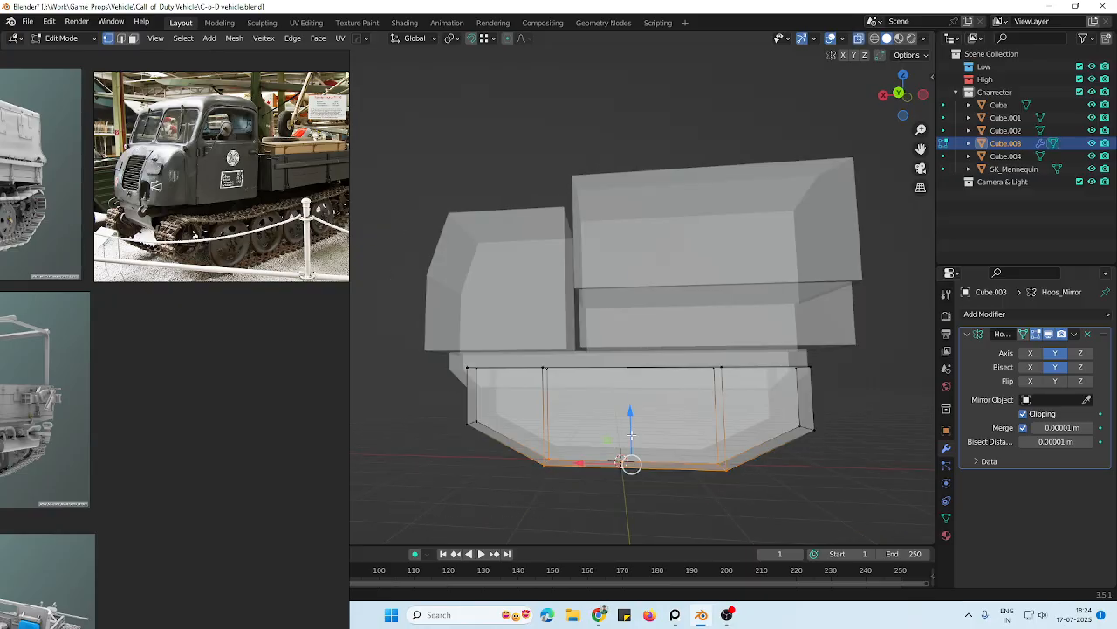
{"action": "key", "text": "KP_3"}
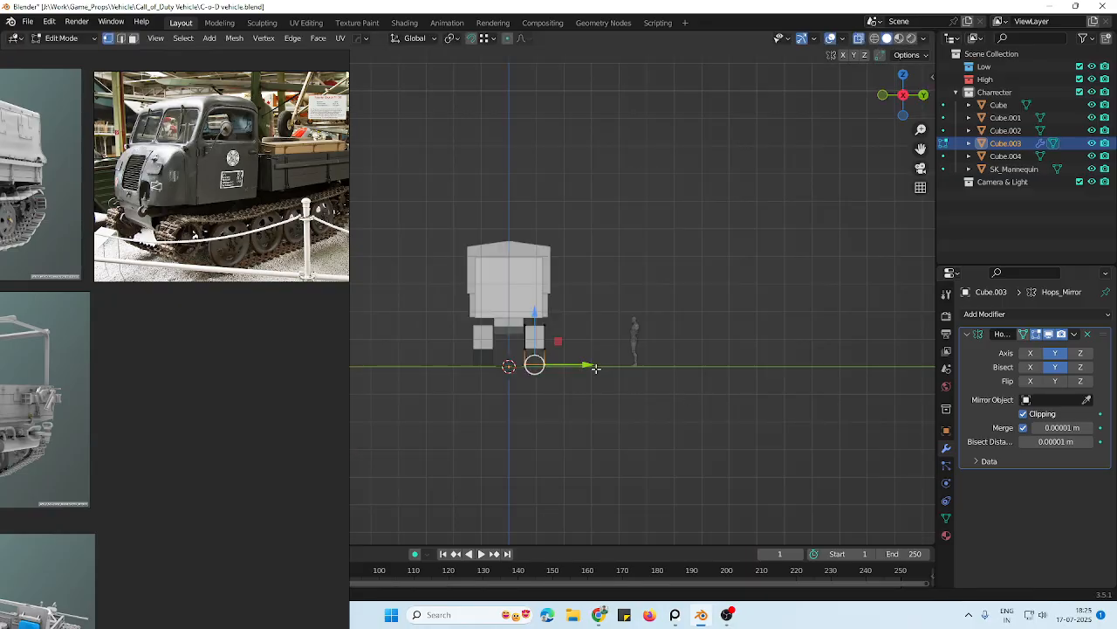
{"action": "scroll", "coordinate": [574, 399], "scroll_direction": "up", "scroll_amount": 3}
{"action": "middle_click_drag", "start_coordinate": [573, 399], "coordinate": [584, 369]}
{"action": "scroll", "coordinate": [584, 369], "scroll_direction": "down", "scroll_amount": 3}
{"action": "middle_click_drag", "start_coordinate": [768, 385], "coordinate": [659, 405]}
{"action": "scroll", "coordinate": [658, 405], "scroll_direction": "up", "scroll_amount": 1}
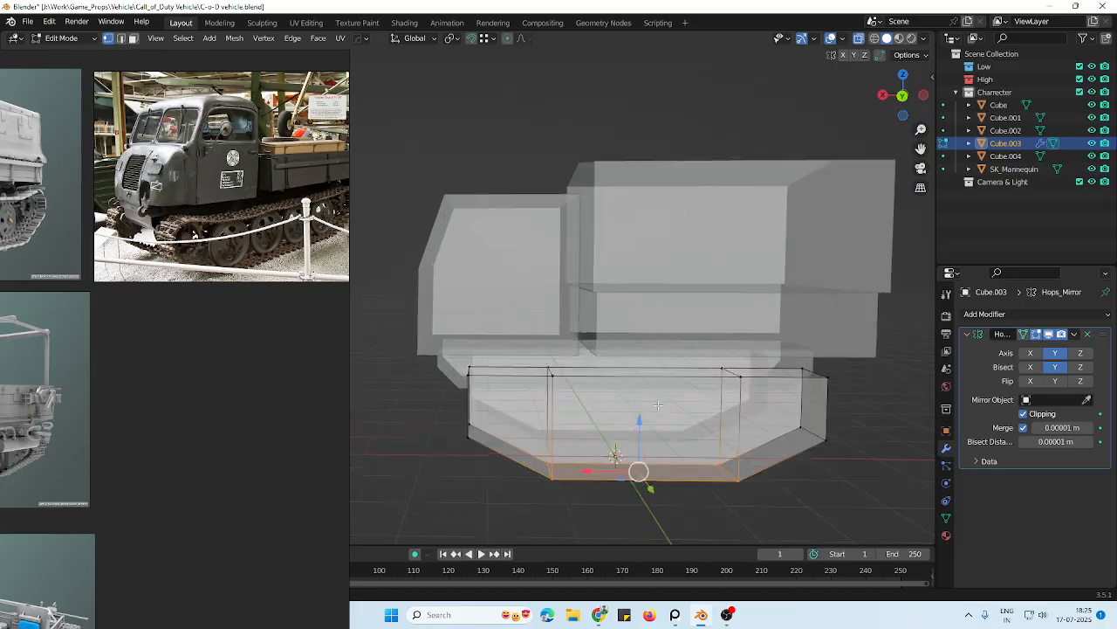
{"action": "key", "text": "alt+z"}
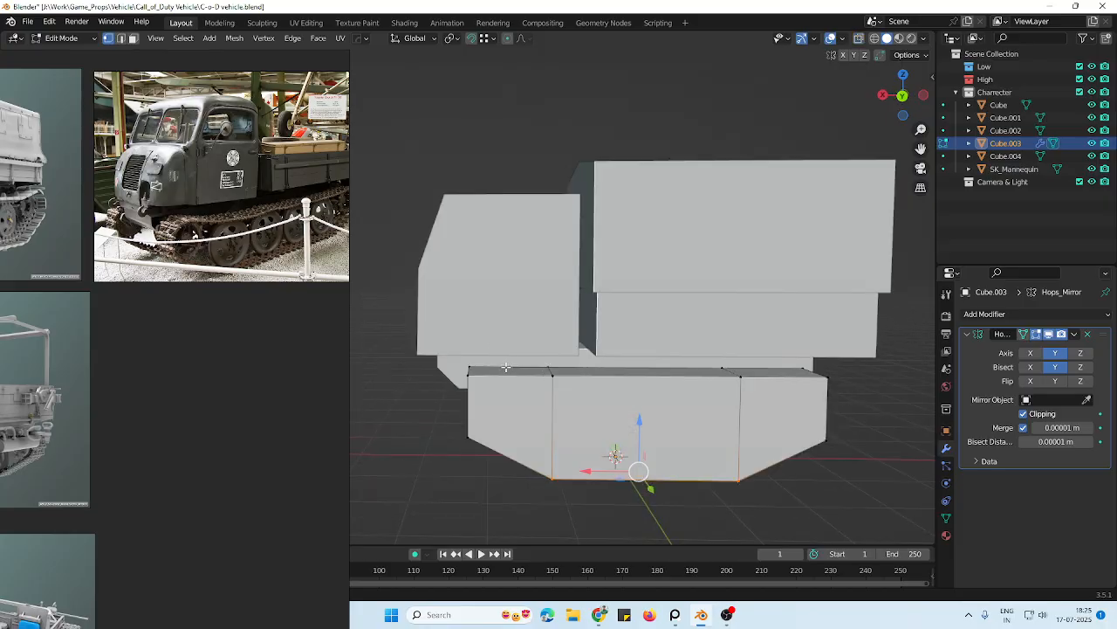
Select all vertices at the front and rear ends of the track block in see-through display
{"action": "left_click_drag", "start_coordinate": [406, 398], "coordinate": [406, 398]}
{"action": "key", "text": "alt+z"}
{"action": "left_click_drag", "start_coordinate": [522, 320], "coordinate": [445, 484]}
{"action": "left_click_drag", "start_coordinate": [850, 332], "coordinate": [768, 469], "text": "shift"}
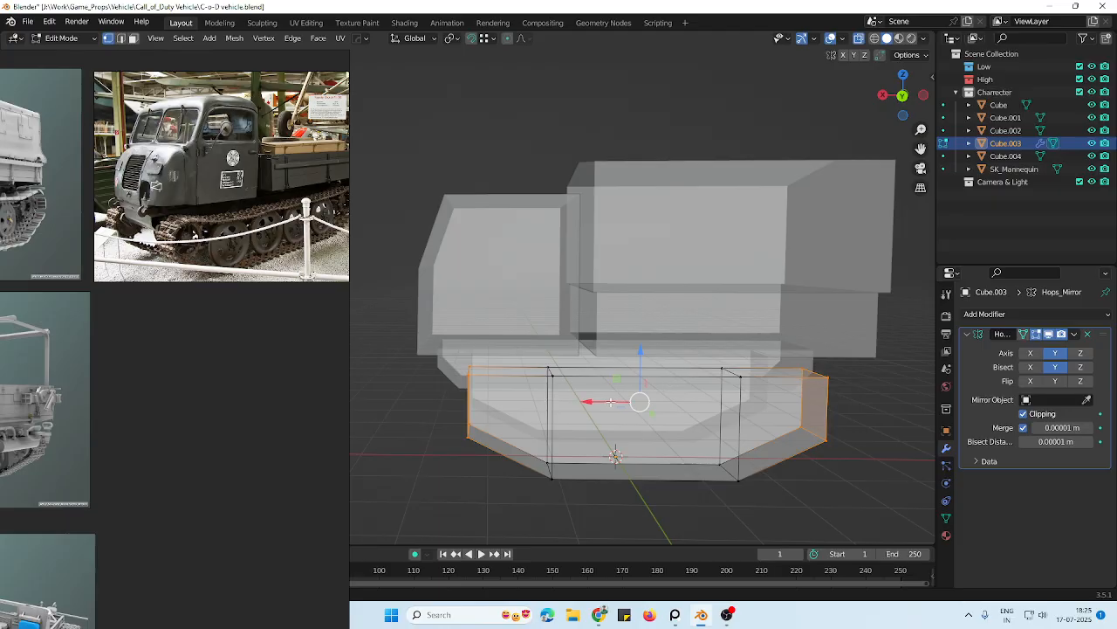
{"action": "left_click_drag", "start_coordinate": [898, 311], "coordinate": [787, 449], "text": "shift"}
Try to stretch the track block's end faces apart along the X axis by a factor of about 1.14
{"action": "key", "text": "s"}
{"action": "key", "text": "x"}
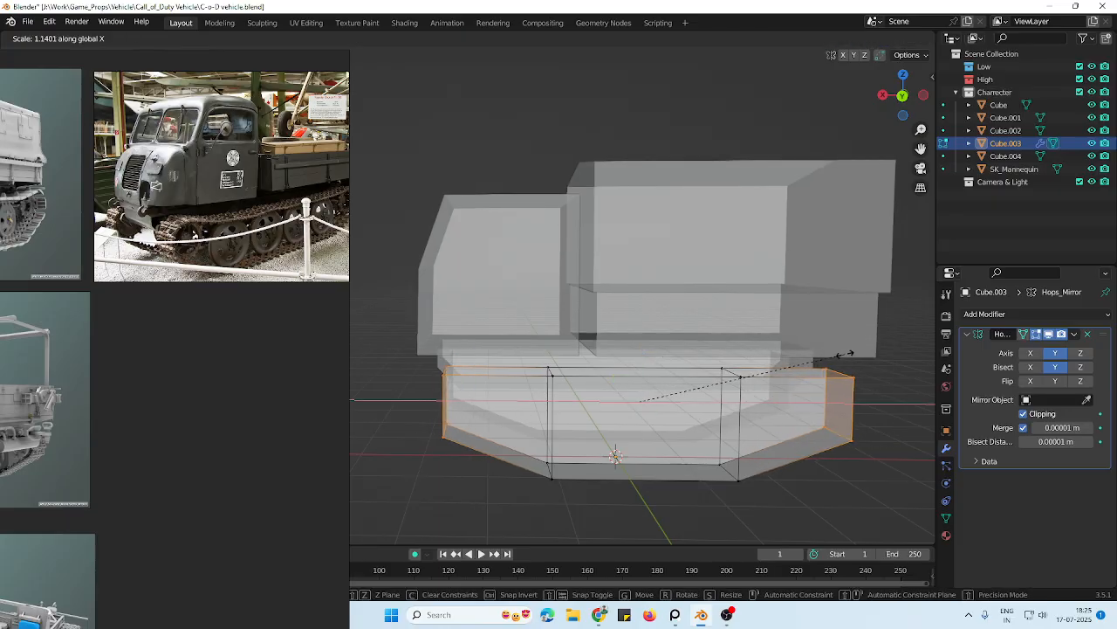
{"action": "left_click", "coordinate": [840, 353]}
{"action": "scroll", "coordinate": [751, 358], "scroll_direction": "down", "scroll_amount": 4}
{"action": "middle_click_drag", "start_coordinate": [746, 382], "coordinate": [800, 384]}
{"action": "scroll", "coordinate": [706, 392], "scroll_direction": "up", "scroll_amount": 2}
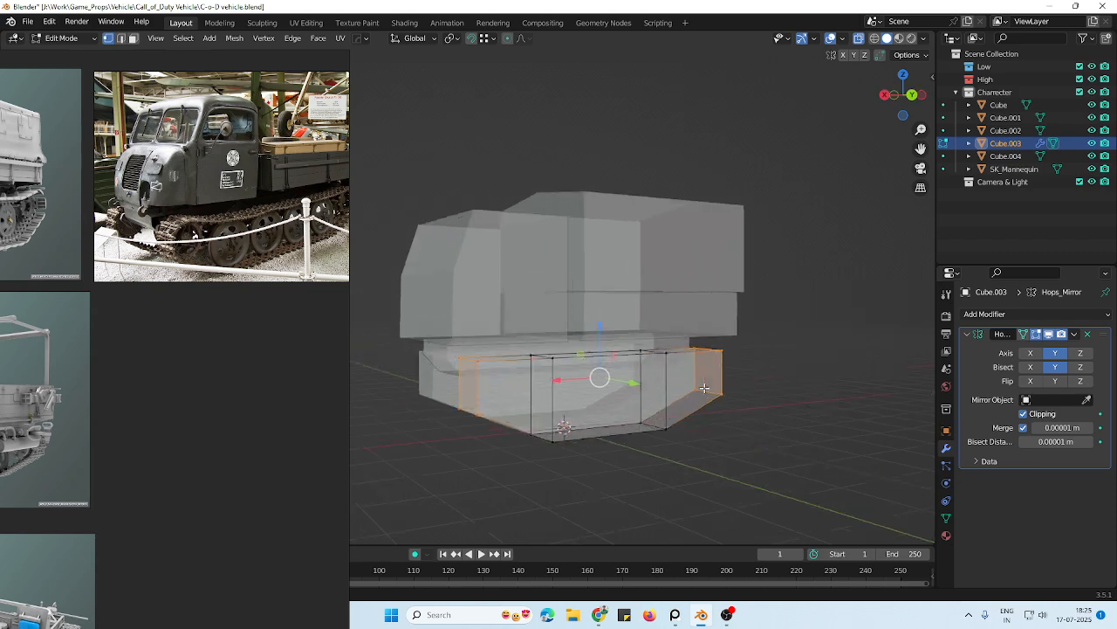
{"action": "key", "text": "ctrl+z"}
Scale the track block's front and rear end faces apart along the X axis by about 1.03, matching the reference tracks
{"action": "key", "text": "alt+z"}
{"action": "scroll", "coordinate": [704, 399], "scroll_direction": "up", "scroll_amount": 1}
{"action": "middle_click_drag", "start_coordinate": [686, 437], "coordinate": [648, 384], "text": "shift"}
{"action": "scroll", "coordinate": [703, 399], "scroll_direction": "down", "scroll_amount": 2}
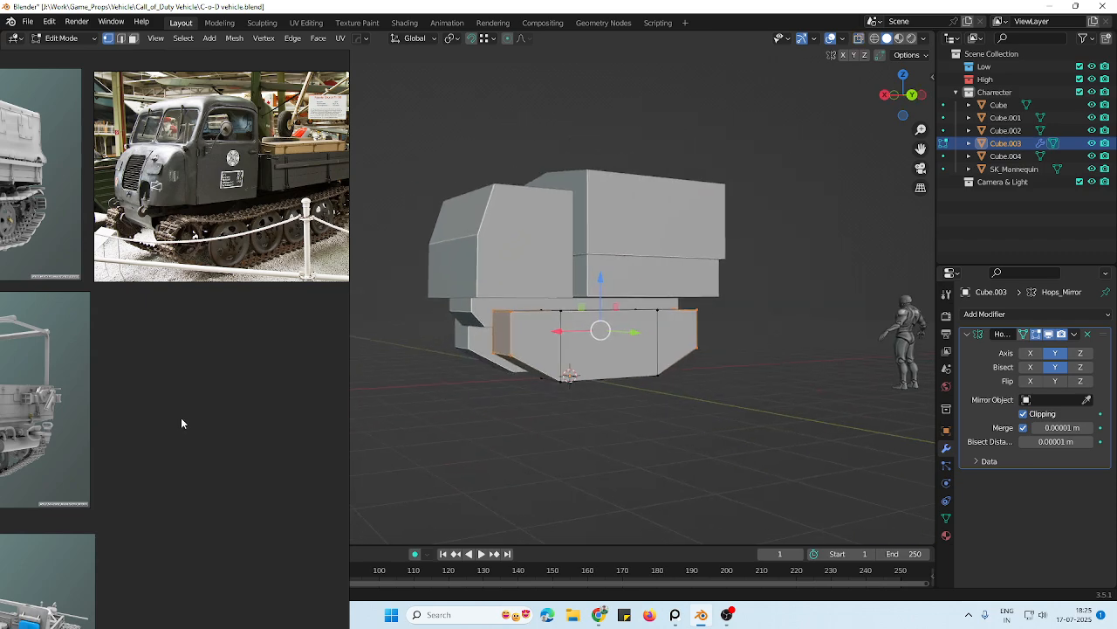
{"action": "scroll", "coordinate": [181, 418], "scroll_direction": "down", "scroll_amount": 2}
{"action": "middle_click_drag", "start_coordinate": [150, 411], "coordinate": [277, 437]}
{"action": "scroll", "coordinate": [251, 369], "scroll_direction": "up", "scroll_amount": 2}
{"action": "middle_click_drag", "start_coordinate": [590, 362], "coordinate": [646, 345]}
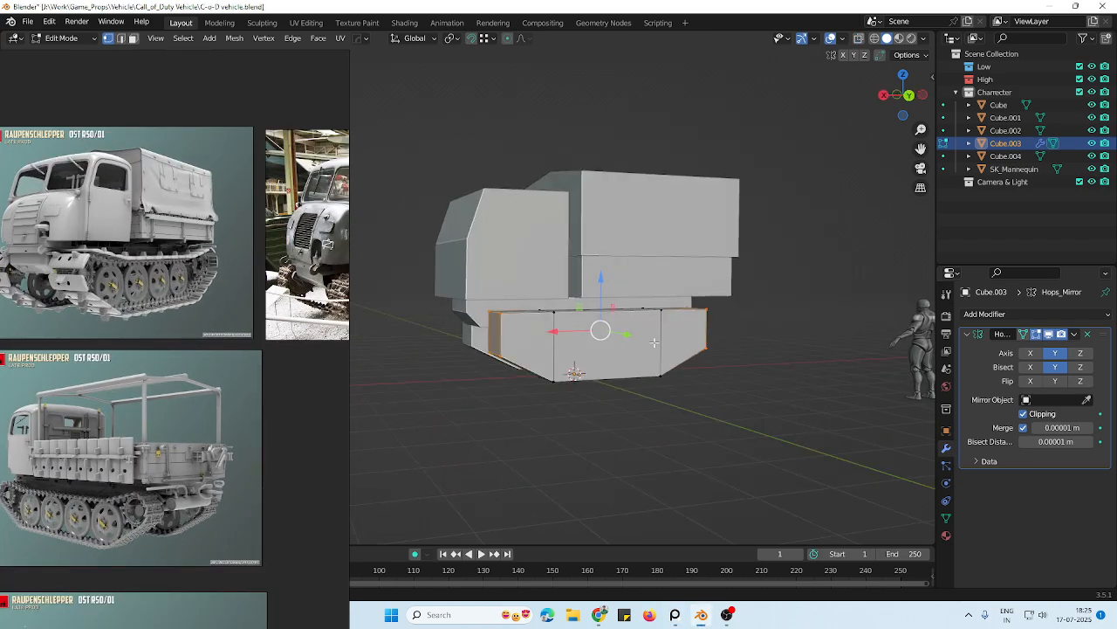
{"action": "key", "text": "s"}
{"action": "key", "text": "x"}
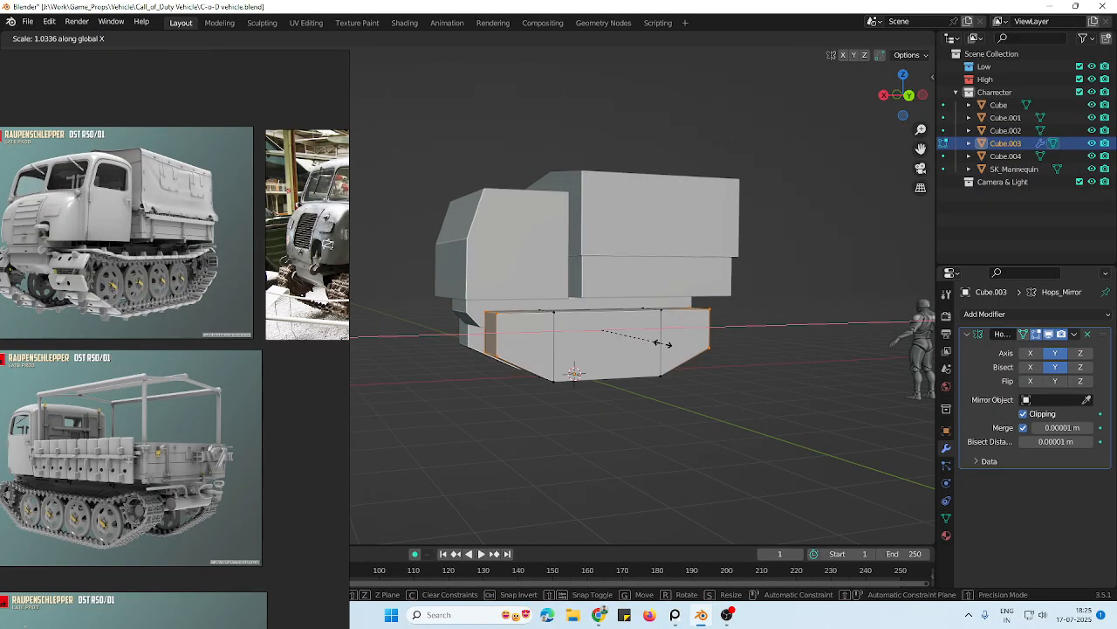
{"action": "left_click", "coordinate": [663, 343]}
Raise the track block's front and rear end faces about 0.15 m along the Z axis and leave Edit Mode
{"action": "middle_click_drag", "start_coordinate": [513, 330], "coordinate": [640, 337]}
{"action": "scroll", "coordinate": [541, 314], "scroll_direction": "up", "scroll_amount": 3}
{"action": "left_click_drag", "start_coordinate": [660, 312], "coordinate": [663, 298]}
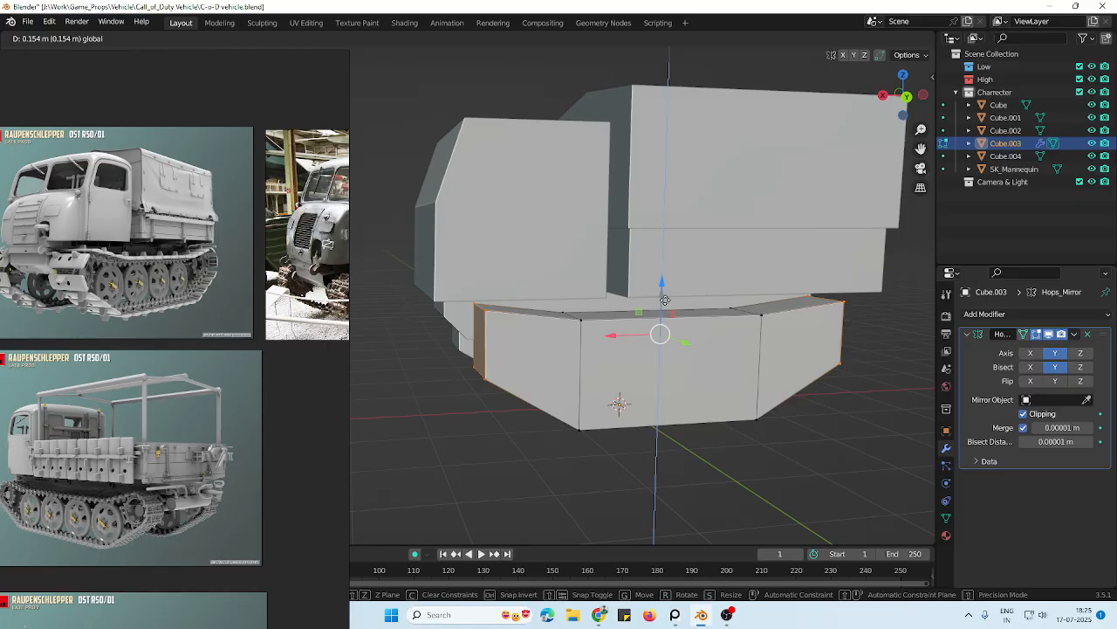
{"action": "left_click_drag", "start_coordinate": [665, 299], "coordinate": [666, 301]}
{"action": "key", "text": "alt+a"}
{"action": "scroll", "coordinate": [638, 352], "scroll_direction": "down", "scroll_amount": 4}
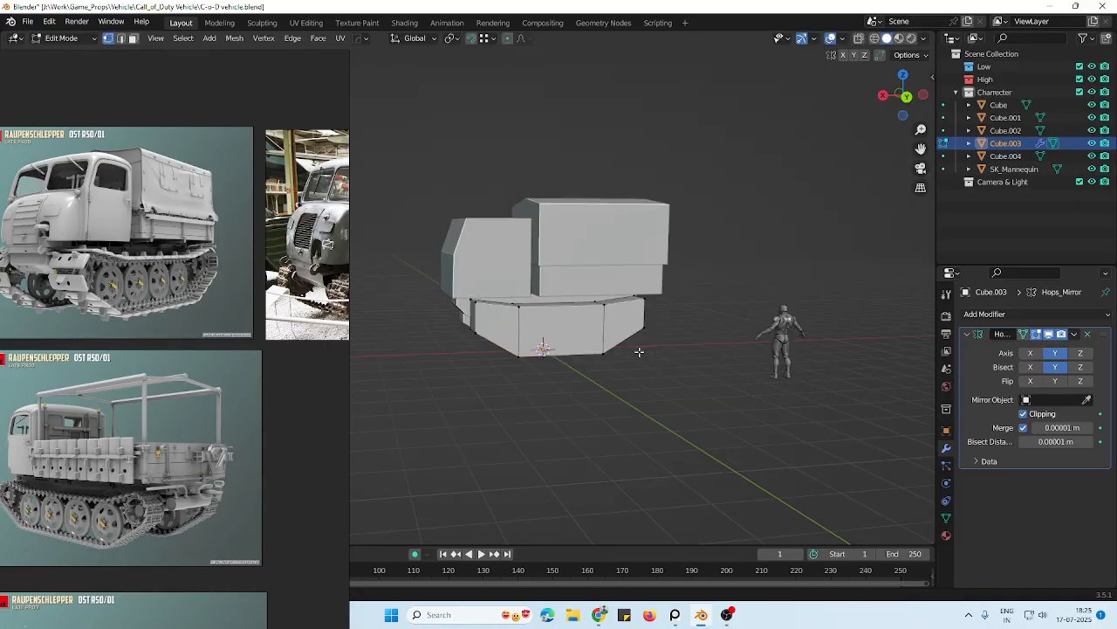
{"action": "scroll", "coordinate": [622, 365], "scroll_direction": "up", "scroll_amount": 2}
{"action": "middle_click_drag", "start_coordinate": [604, 361], "coordinate": [489, 321]}
{"action": "scroll", "coordinate": [571, 363], "scroll_direction": "up", "scroll_amount": 1}
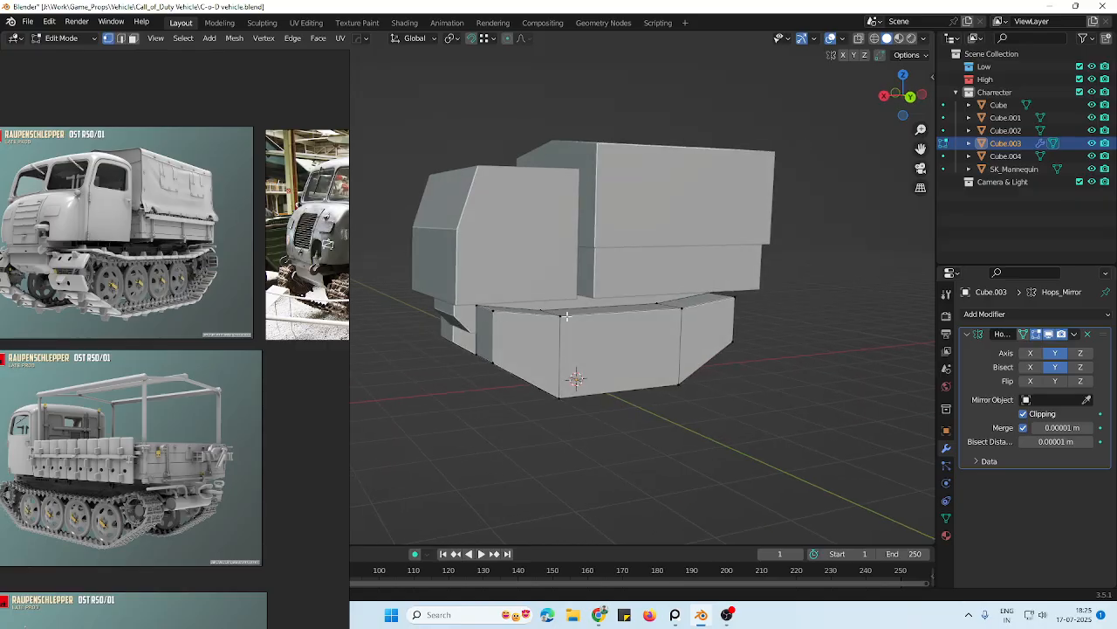
{"action": "middle_click_drag", "start_coordinate": [617, 324], "coordinate": [594, 305]}
{"action": "scroll", "coordinate": [609, 348], "scroll_direction": "down", "scroll_amount": 3}
{"action": "key", "text": "Tab"}
Study the tracks and cab in the reference images and compare their proportions with the blocked-out truck
{"action": "left_click", "coordinate": [553, 284]}
{"action": "scroll", "coordinate": [609, 367], "scroll_direction": "down", "scroll_amount": 2}
{"action": "middle_click_drag", "start_coordinate": [657, 336], "coordinate": [607, 354]}
{"action": "left_click", "coordinate": [609, 371]}
{"action": "scroll", "coordinate": [611, 352], "scroll_direction": "up", "scroll_amount": 4}
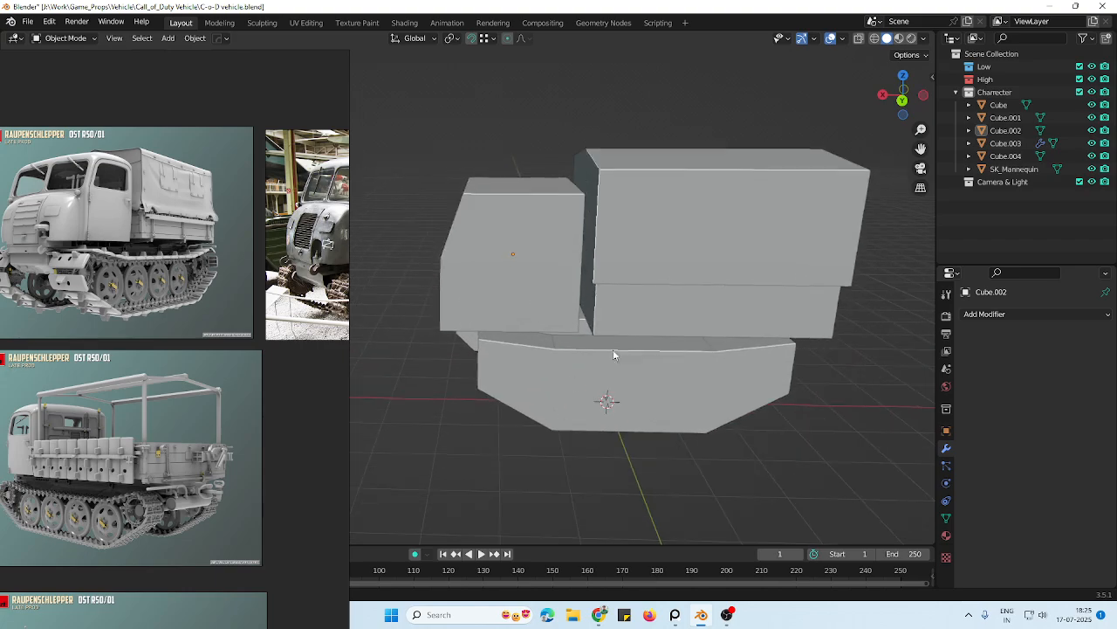
{"action": "scroll", "coordinate": [165, 377], "scroll_direction": "down", "scroll_amount": 3}
{"action": "middle_click_drag", "start_coordinate": [251, 379], "coordinate": [364, 170]}
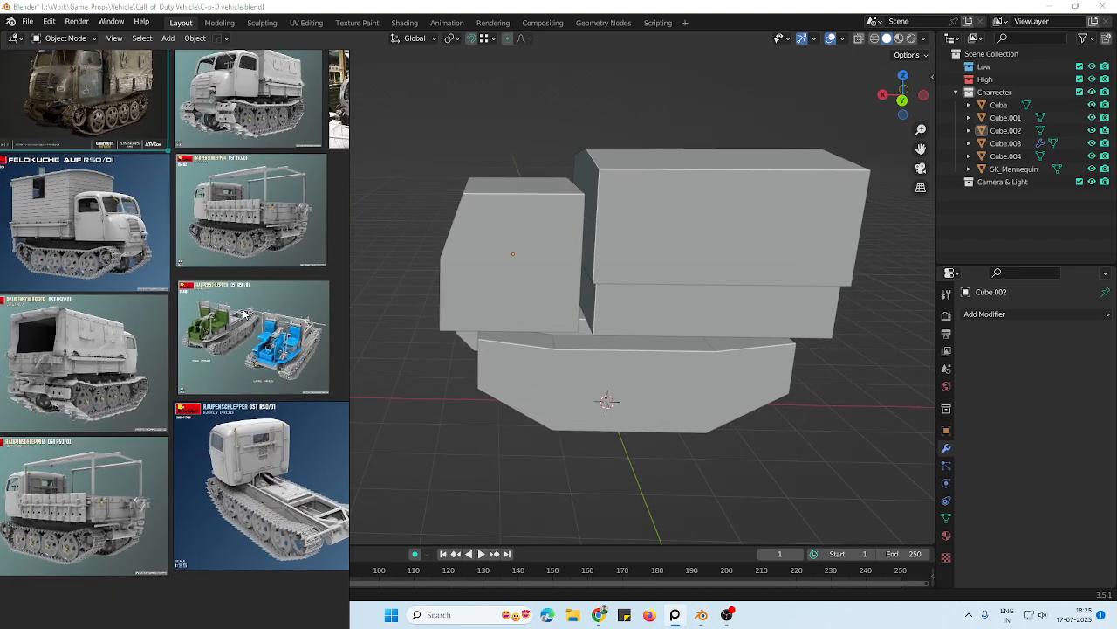
{"action": "middle_click_drag", "start_coordinate": [127, 458], "coordinate": [203, 430]}
{"action": "scroll", "coordinate": [183, 427], "scroll_direction": "up", "scroll_amount": 5}
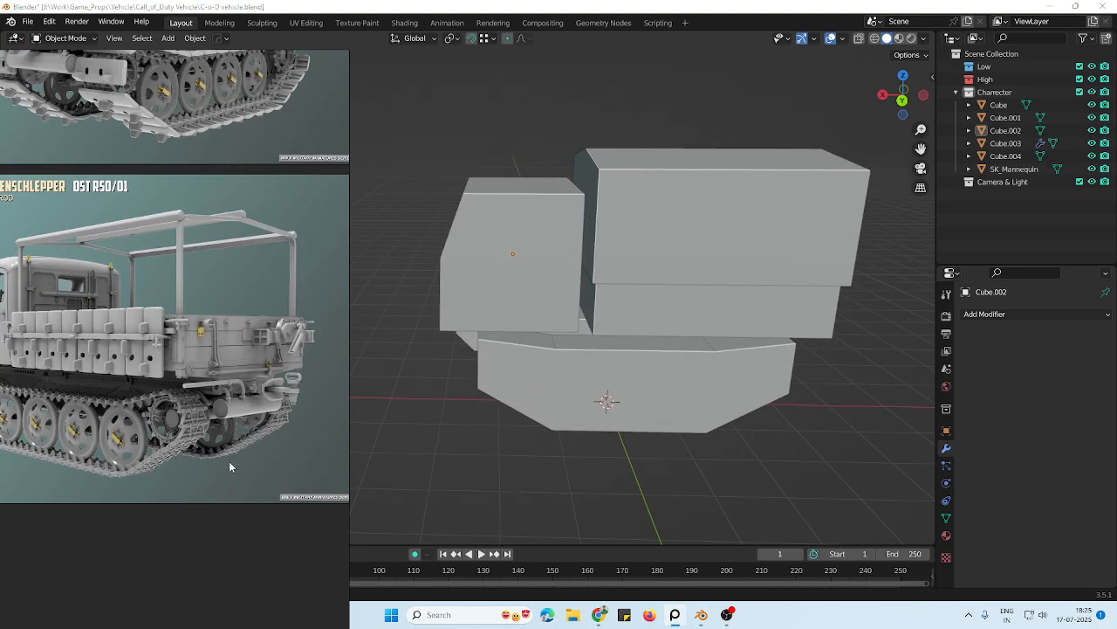
{"action": "scroll", "coordinate": [216, 455], "scroll_direction": "down", "scroll_amount": 5}
{"action": "middle_click_drag", "start_coordinate": [80, 408], "coordinate": [246, 404]}
{"action": "scroll", "coordinate": [178, 351], "scroll_direction": "up", "scroll_amount": 4}
{"action": "scroll", "coordinate": [194, 351], "scroll_direction": "down", "scroll_amount": 3}
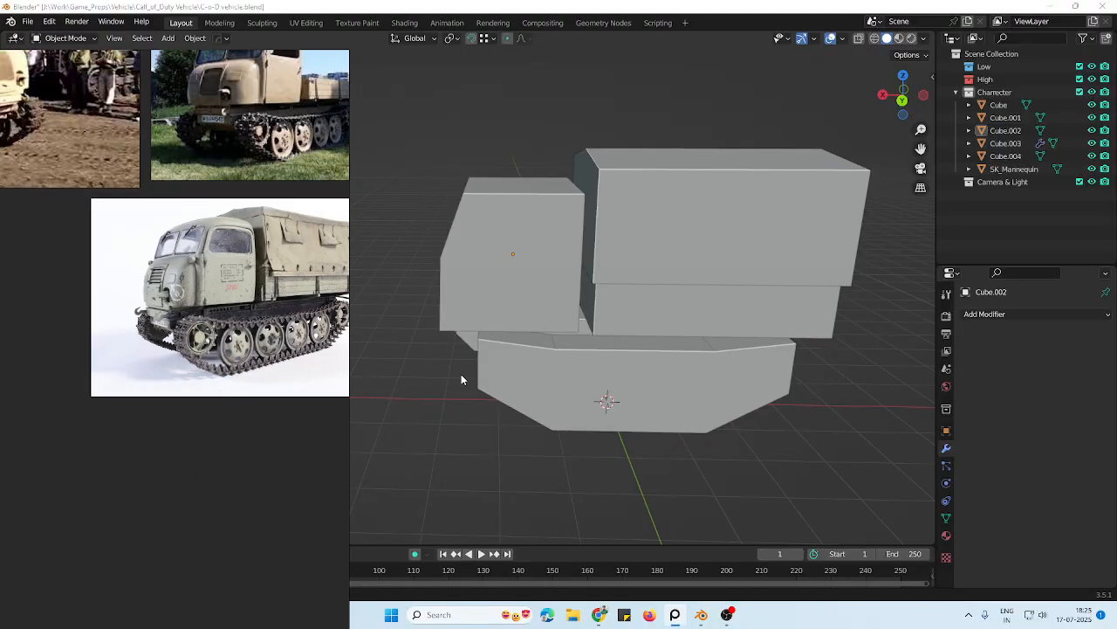
{"action": "middle_click_drag", "start_coordinate": [461, 374], "coordinate": [615, 357]}
{"action": "scroll", "coordinate": [602, 367], "scroll_direction": "down", "scroll_amount": 2}
{"action": "left_click", "coordinate": [541, 301]}
{"action": "mouse_move", "coordinate": [539, 331]}
{"action": "middle_mouse_down"}
{"action": "mouse_move", "coordinate": [611, 324]}
{"action": "mouse_move", "coordinate": [540, 325]}
{"action": "mouse_move", "coordinate": [532, 336]}
{"action": "middle_mouse_up"}
{"action": "scroll", "coordinate": [166, 367], "scroll_direction": "up", "scroll_amount": 4}
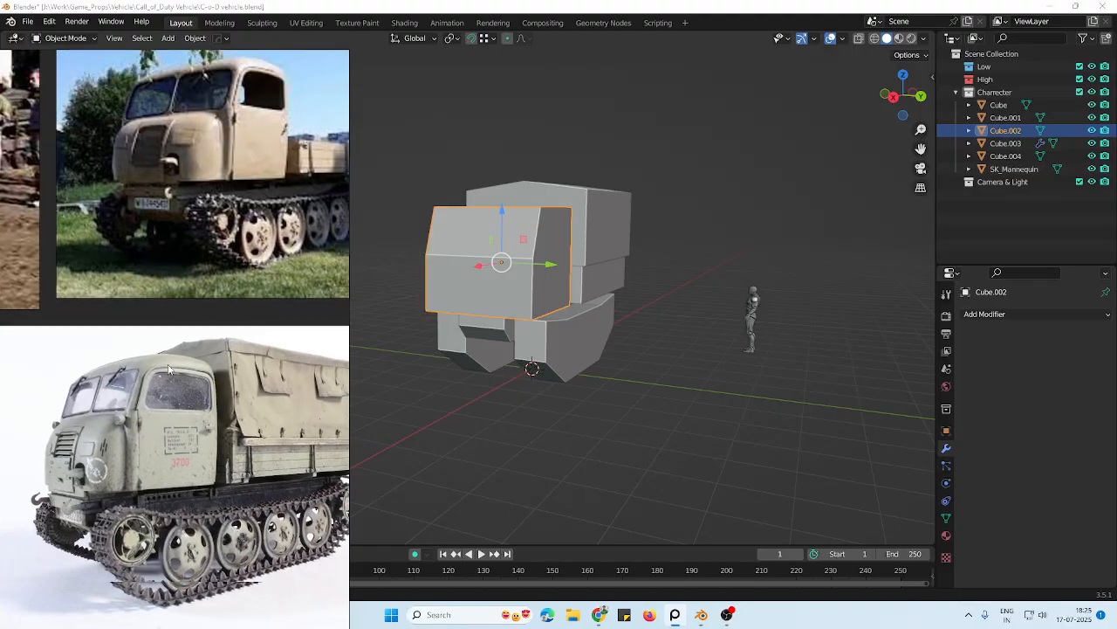
{"action": "scroll", "coordinate": [169, 370], "scroll_direction": "down", "scroll_amount": 2}
{"action": "scroll", "coordinate": [154, 300], "scroll_direction": "up", "scroll_amount": 3}
Widen the track block along the Y axis by a scale factor of about 1.10
{"action": "middle_click_drag", "start_coordinate": [631, 381], "coordinate": [627, 348]}
{"action": "left_click", "coordinate": [591, 346]}
{"action": "key", "text": "Tab"}
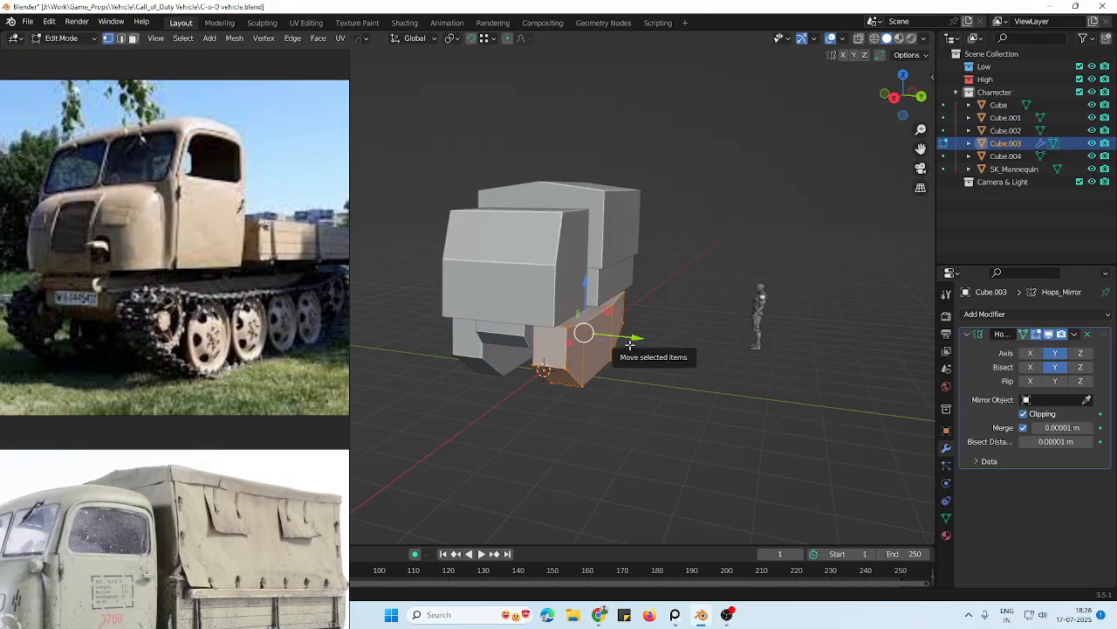
{"action": "key", "text": "s"}
{"action": "key", "text": "x"}
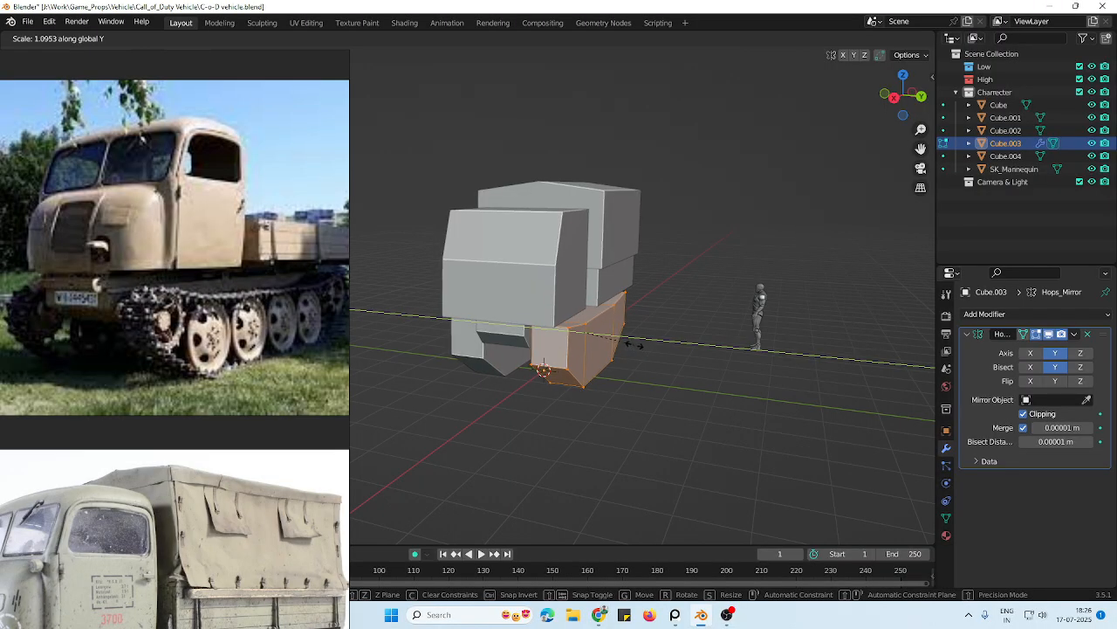
{"action": "left_click", "coordinate": [635, 346]}
{"action": "key", "text": "Tab"}
Widen the cab block along the Y axis by a scale factor of about 1.11
{"action": "middle_click_drag", "start_coordinate": [626, 353], "coordinate": [592, 367]}
{"action": "scroll", "coordinate": [199, 336], "scroll_direction": "down", "scroll_amount": 3}
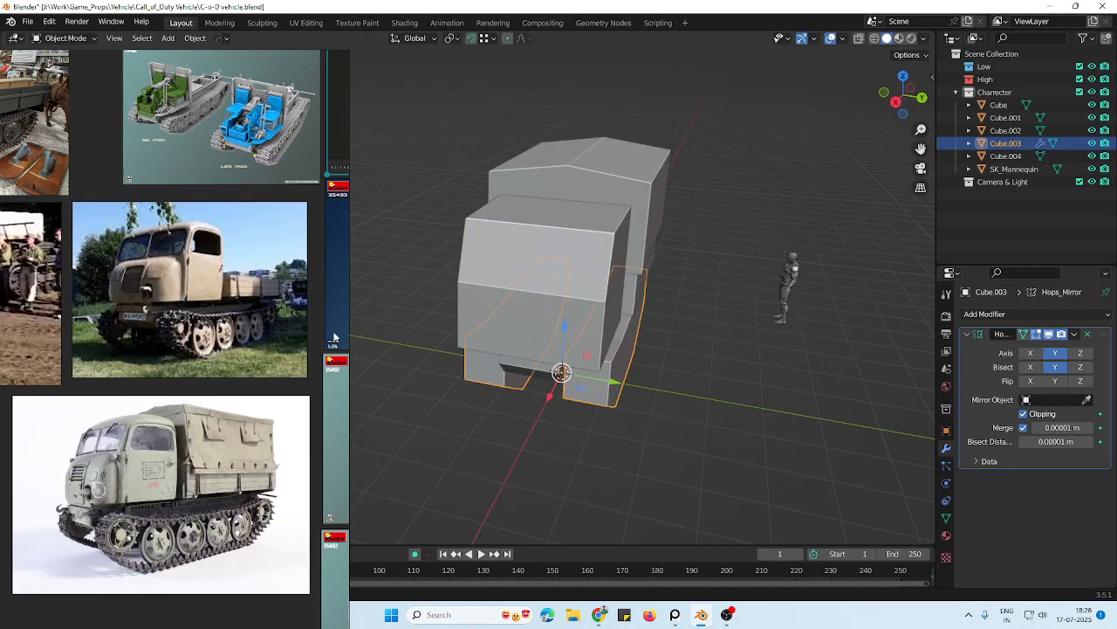
{"action": "middle_click_drag", "start_coordinate": [541, 279], "coordinate": [564, 266]}
{"action": "left_click", "coordinate": [615, 235]}
{"action": "key", "text": "s"}
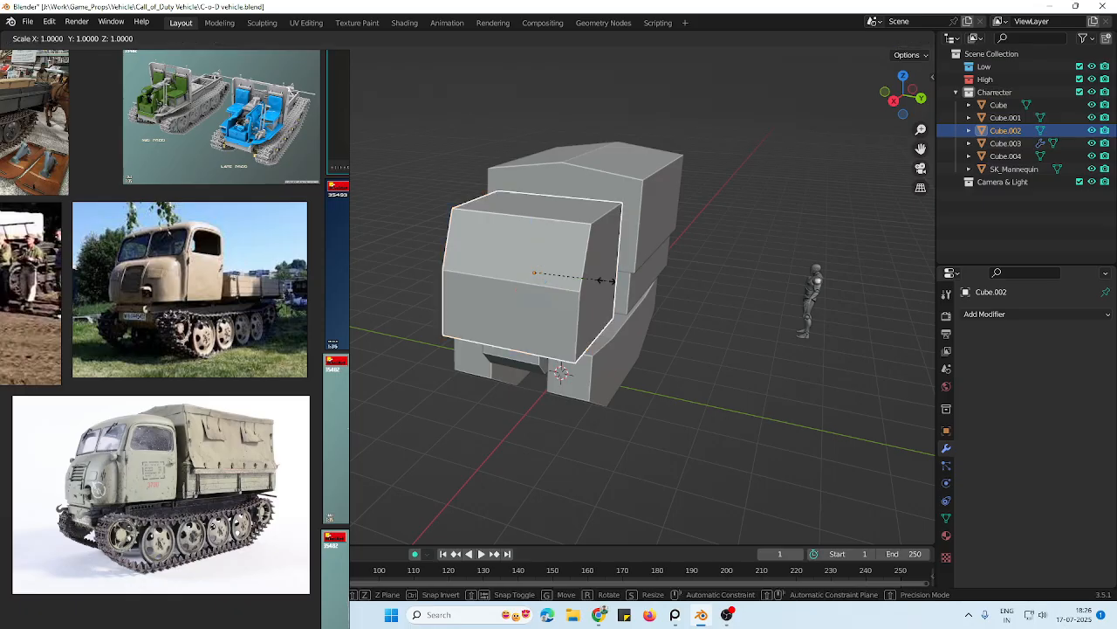
{"action": "key", "text": "y"}
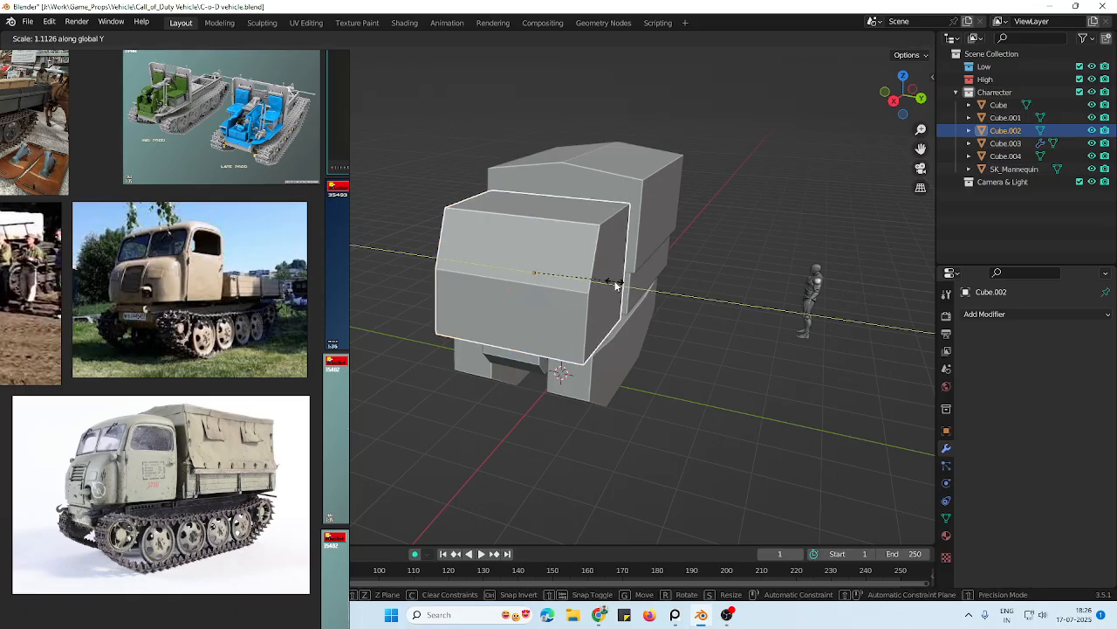
{"action": "left_click", "coordinate": [615, 285]}
Widen the cargo bed and canopy blocks together slightly along the Y axis
{"action": "mouse_move", "coordinate": [616, 285]}
{"action": "middle_mouse_down"}
{"action": "mouse_move", "coordinate": [635, 303]}
{"action": "mouse_move", "coordinate": [633, 286]}
{"action": "mouse_move", "coordinate": [614, 300]}
{"action": "middle_mouse_up"}
{"action": "middle_click_drag", "start_coordinate": [740, 248], "coordinate": [667, 256]}
{"action": "scroll", "coordinate": [673, 250], "scroll_direction": "down", "scroll_amount": 4}
{"action": "left_click_drag", "start_coordinate": [712, 187], "coordinate": [637, 332]}
{"action": "left_click_drag", "start_coordinate": [714, 190], "coordinate": [661, 360]}
{"action": "middle_click_drag", "start_coordinate": [661, 359], "coordinate": [714, 291]}
{"action": "key", "text": "s"}
{"action": "key", "text": "x"}
{"action": "key", "text": "y"}
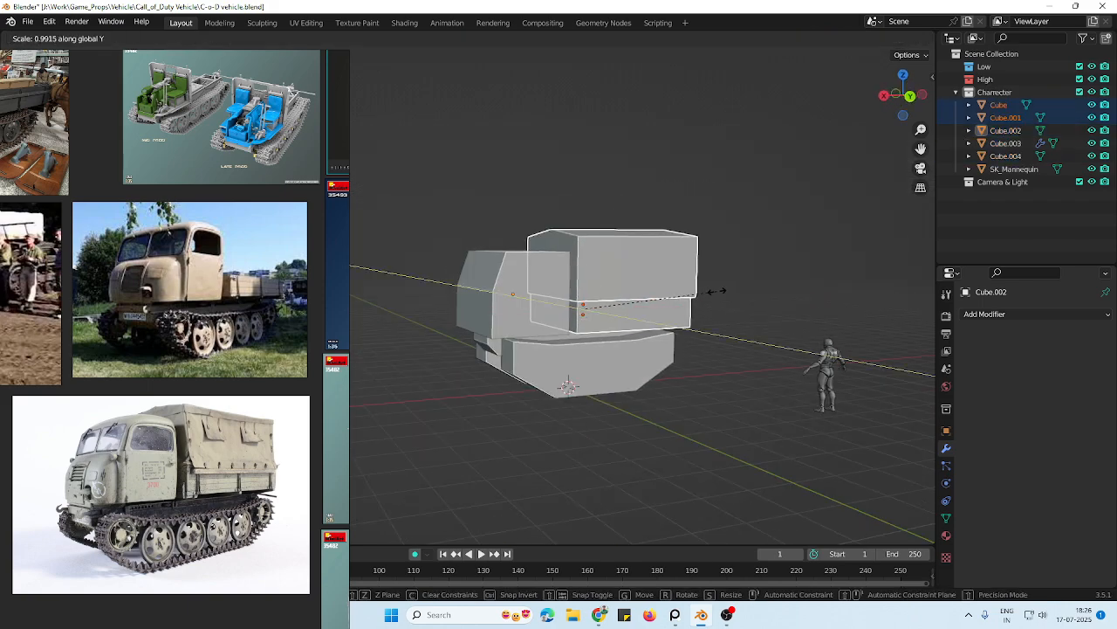
{"action": "left_click", "coordinate": [730, 294]}
Compare the cab and cargo bed widths with the reference truck and save the file
{"action": "middle_click_drag", "start_coordinate": [730, 294], "coordinate": [763, 327]}
{"action": "scroll", "coordinate": [261, 355], "scroll_direction": "up", "scroll_amount": 3}
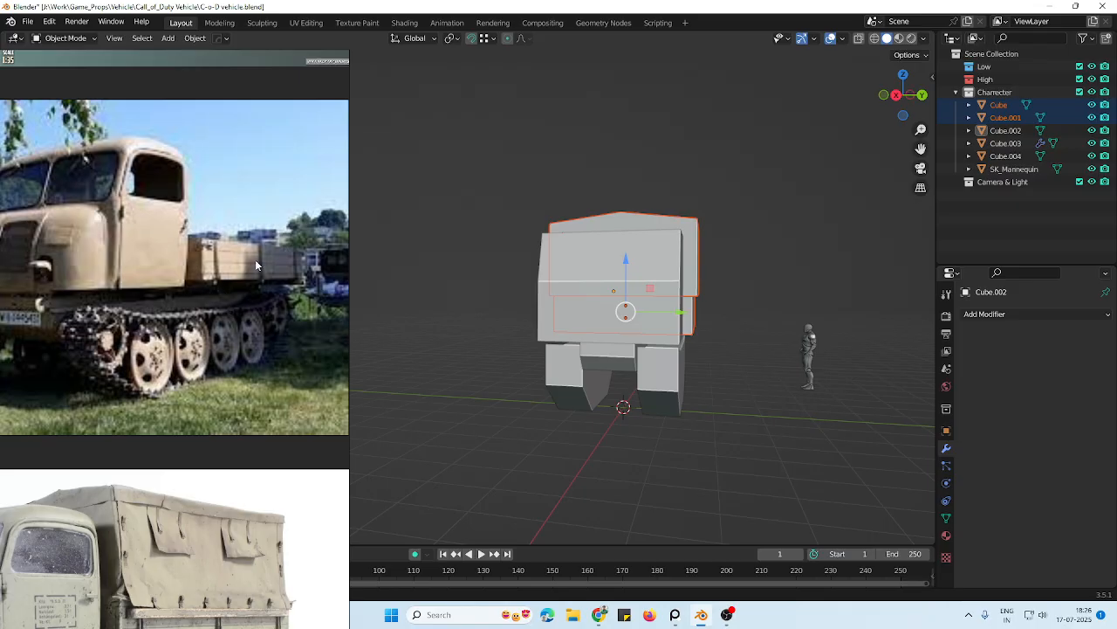
{"action": "middle_click_drag", "start_coordinate": [656, 310], "coordinate": [690, 300]}
{"action": "left_click", "coordinate": [631, 344]}
{"action": "middle_click_drag", "start_coordinate": [631, 344], "coordinate": [635, 373]}
{"action": "scroll", "coordinate": [586, 343], "scroll_direction": "down", "scroll_amount": 3}
{"action": "scroll", "coordinate": [586, 343], "scroll_direction": "up", "scroll_amount": 3}
{"action": "key", "text": "ctrl+s"}
{"action": "scroll", "coordinate": [567, 360], "scroll_direction": "down", "scroll_amount": 3}
{"action": "left_click", "coordinate": [673, 410]}
Move the track block's whole mesh slightly outward along the Y axis in Edit Mode, following the reference images
{"action": "middle_click_drag", "start_coordinate": [673, 410], "coordinate": [654, 382]}
{"action": "scroll", "coordinate": [654, 383], "scroll_direction": "up", "scroll_amount": 1}
{"action": "scroll", "coordinate": [153, 312], "scroll_direction": "down", "scroll_amount": 3}
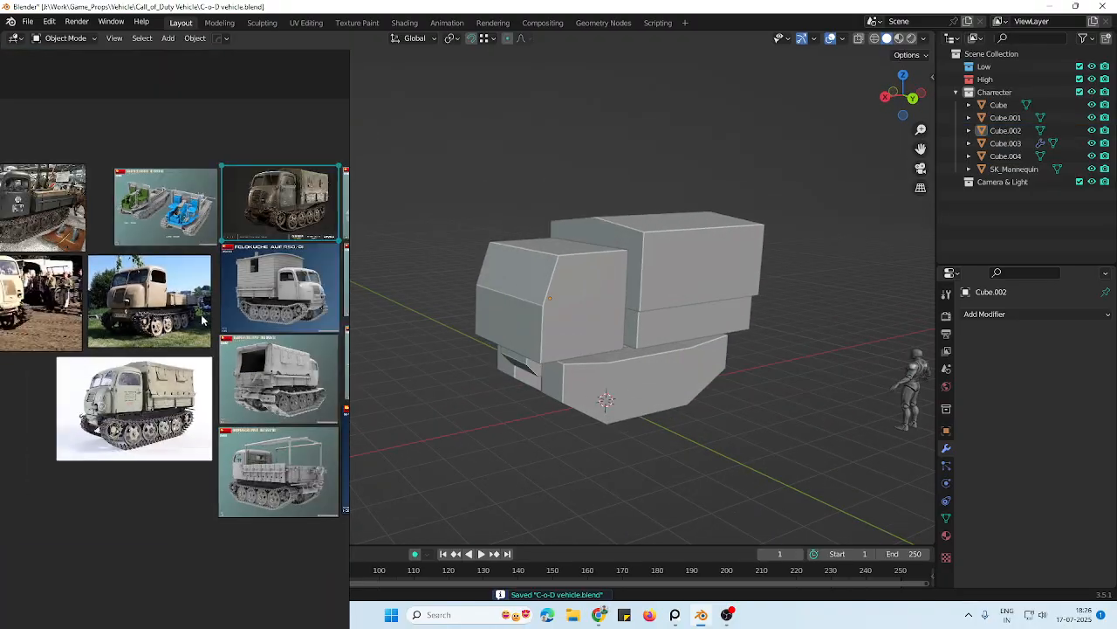
{"action": "scroll", "coordinate": [264, 314], "scroll_direction": "up", "scroll_amount": 5}
{"action": "scroll", "coordinate": [195, 299], "scroll_direction": "down", "scroll_amount": 2}
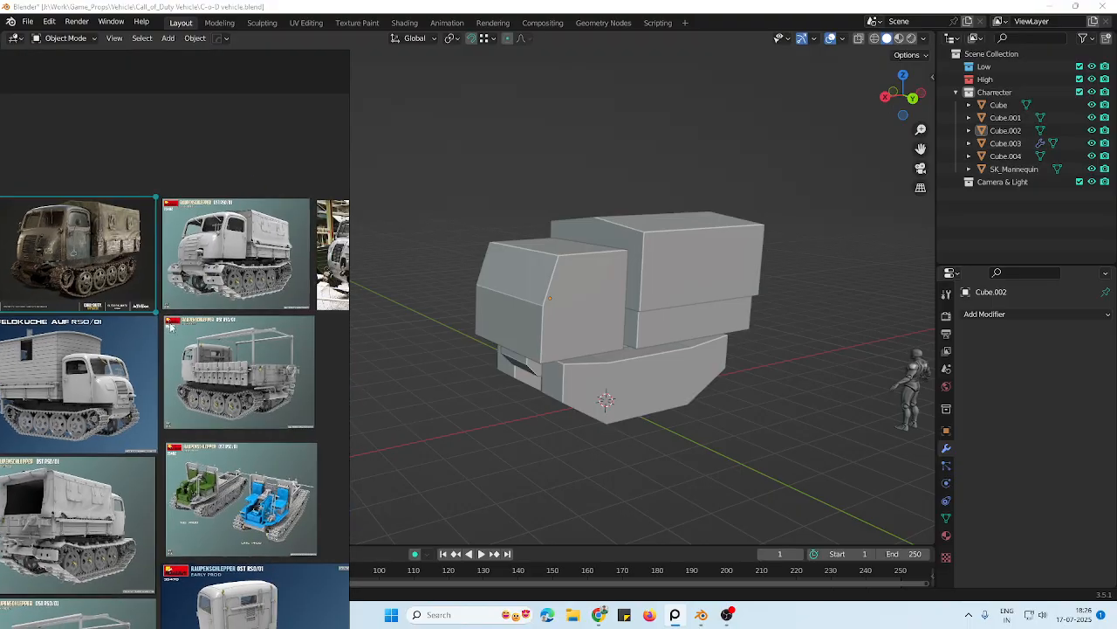
{"action": "middle_click_drag", "start_coordinate": [739, 375], "coordinate": [623, 366]}
{"action": "left_click", "coordinate": [607, 398]}
{"action": "key", "text": "Tab"}
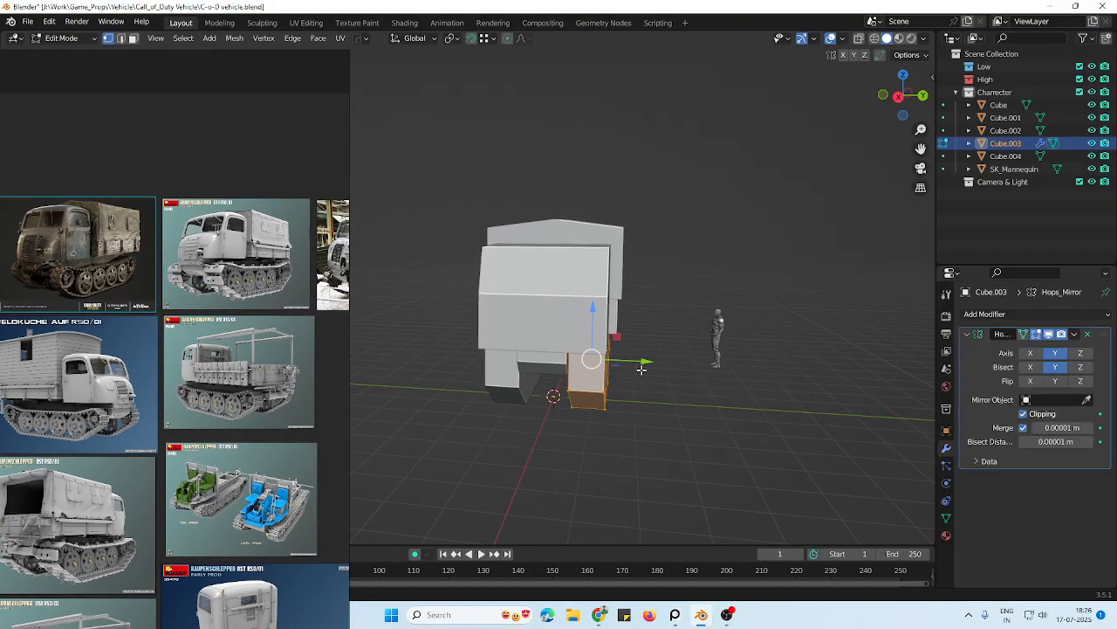
{"action": "left_click_drag", "start_coordinate": [638, 362], "coordinate": [644, 360]}
{"action": "middle_click_drag", "start_coordinate": [641, 352], "coordinate": [535, 367], "text": "ctrl"}
Move the track block's mesh back inward about 0.03 m along the Y axis and leave Edit Mode
{"action": "scroll", "coordinate": [190, 283], "scroll_direction": "up", "scroll_amount": 5}
{"action": "scroll", "coordinate": [496, 356], "scroll_direction": "up", "scroll_amount": 3}
{"action": "scroll", "coordinate": [528, 385], "scroll_direction": "down", "scroll_amount": 1}
{"action": "scroll", "coordinate": [515, 367], "scroll_direction": "up", "scroll_amount": 1}
{"action": "scroll", "coordinate": [190, 460], "scroll_direction": "down", "scroll_amount": 3}
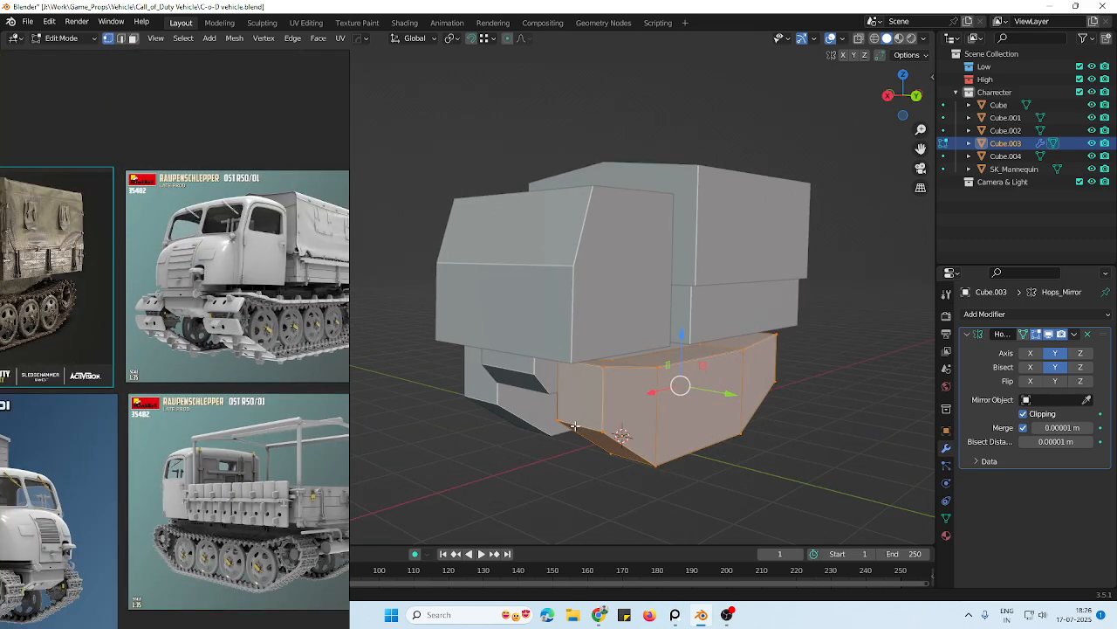
{"action": "middle_click_drag", "start_coordinate": [629, 414], "coordinate": [648, 380]}
{"action": "scroll", "coordinate": [659, 378], "scroll_direction": "down", "scroll_amount": 2}
{"action": "scroll", "coordinate": [189, 347], "scroll_direction": "up", "scroll_amount": 2}
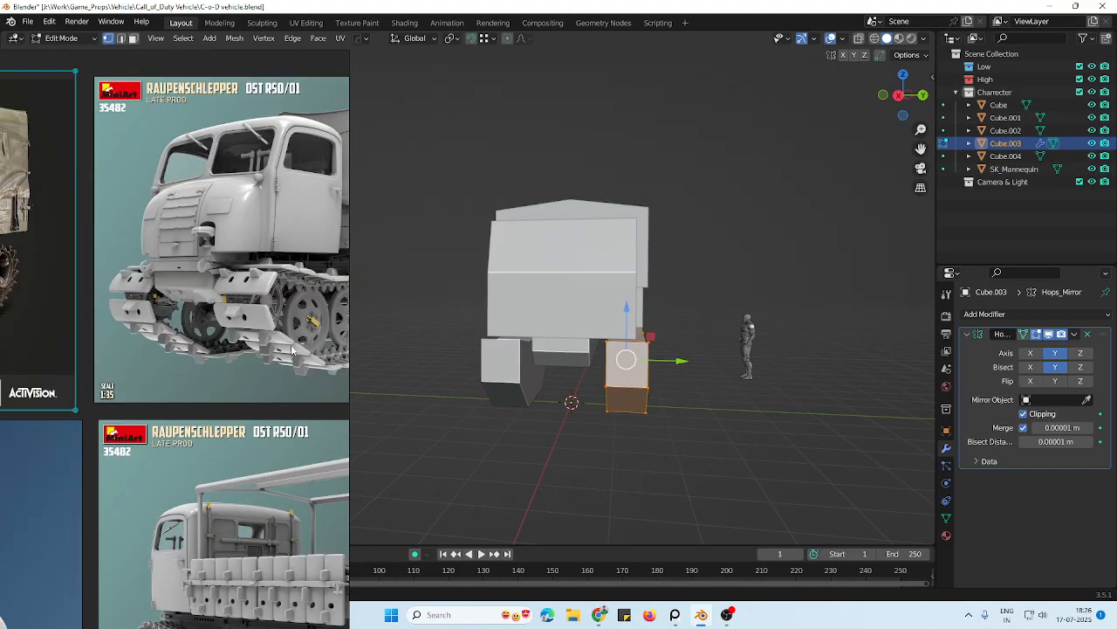
{"action": "key", "text": "Tab"}
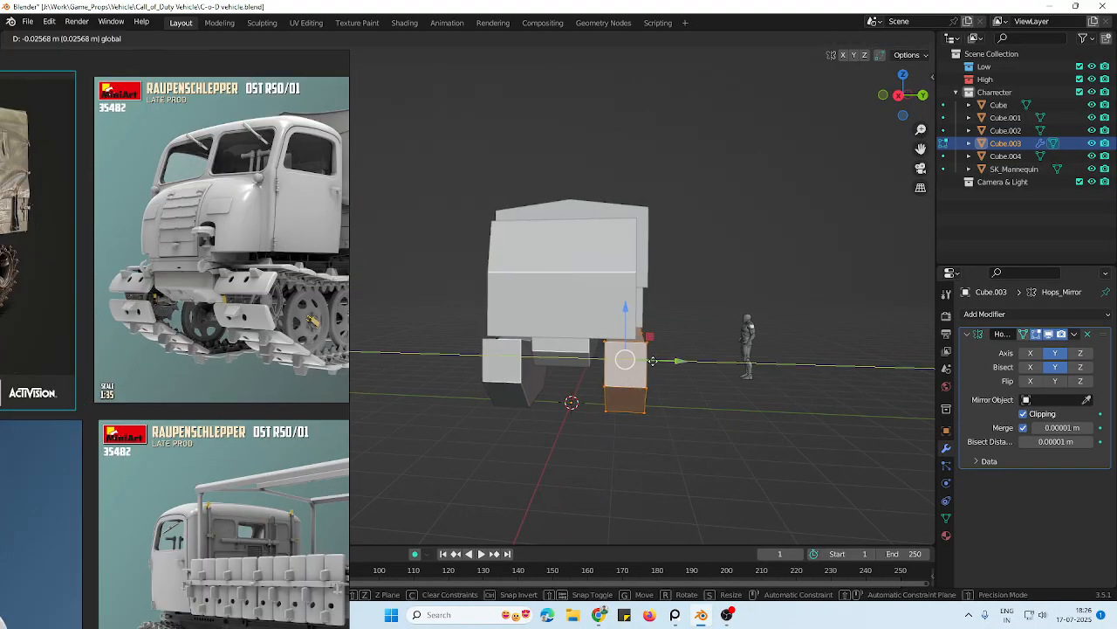
{"action": "middle_click_drag", "start_coordinate": [648, 368], "coordinate": [708, 419]}
Examine the cab, bed and track proportions in the reference images against the blocked-out truck
{"action": "left_click", "coordinate": [482, 385]}
{"action": "scroll", "coordinate": [647, 374], "scroll_direction": "up", "scroll_amount": 4}
{"action": "left_click", "coordinate": [636, 366]}
{"action": "scroll", "coordinate": [698, 393], "scroll_direction": "down", "scroll_amount": 2}
{"action": "scroll", "coordinate": [705, 421], "scroll_direction": "up", "scroll_amount": 1}
{"action": "scroll", "coordinate": [286, 296], "scroll_direction": "down", "scroll_amount": 3}
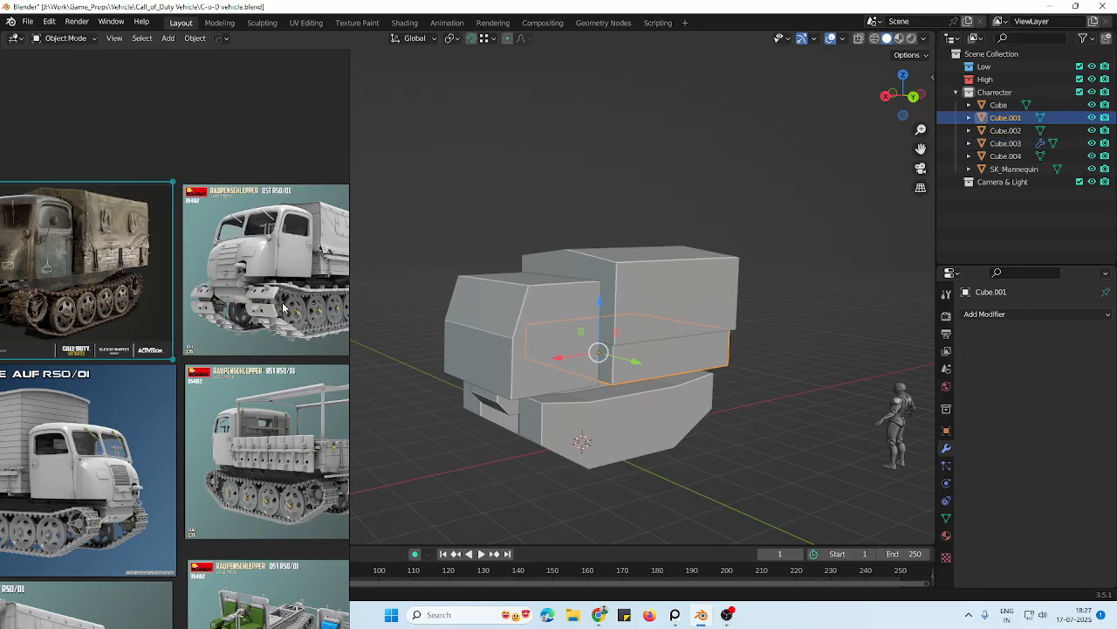
{"action": "middle_click_drag", "start_coordinate": [347, 284], "coordinate": [255, 318]}
{"action": "scroll", "coordinate": [266, 318], "scroll_direction": "up", "scroll_amount": 1}
Scale the track block's front and rear end vertices apart along the X axis by about 1.18 in Edit Mode
{"action": "middle_click_drag", "start_coordinate": [639, 347], "coordinate": [580, 379]}
{"action": "left_click", "coordinate": [615, 406]}
{"action": "key", "text": "Tab"}
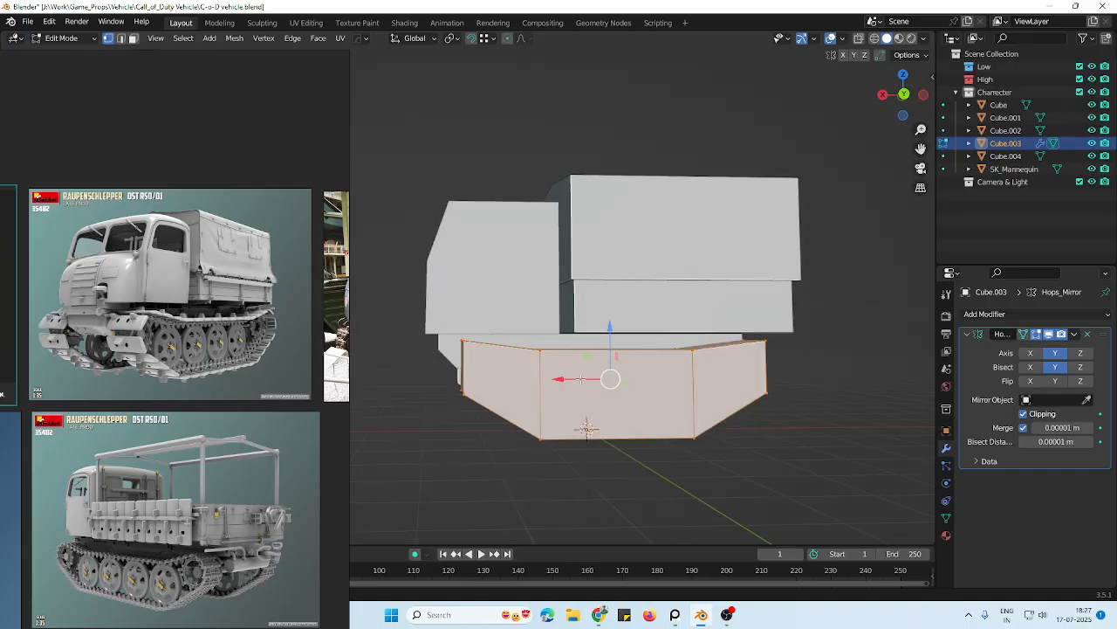
{"action": "middle_click_drag", "start_coordinate": [468, 349], "coordinate": [456, 348]}
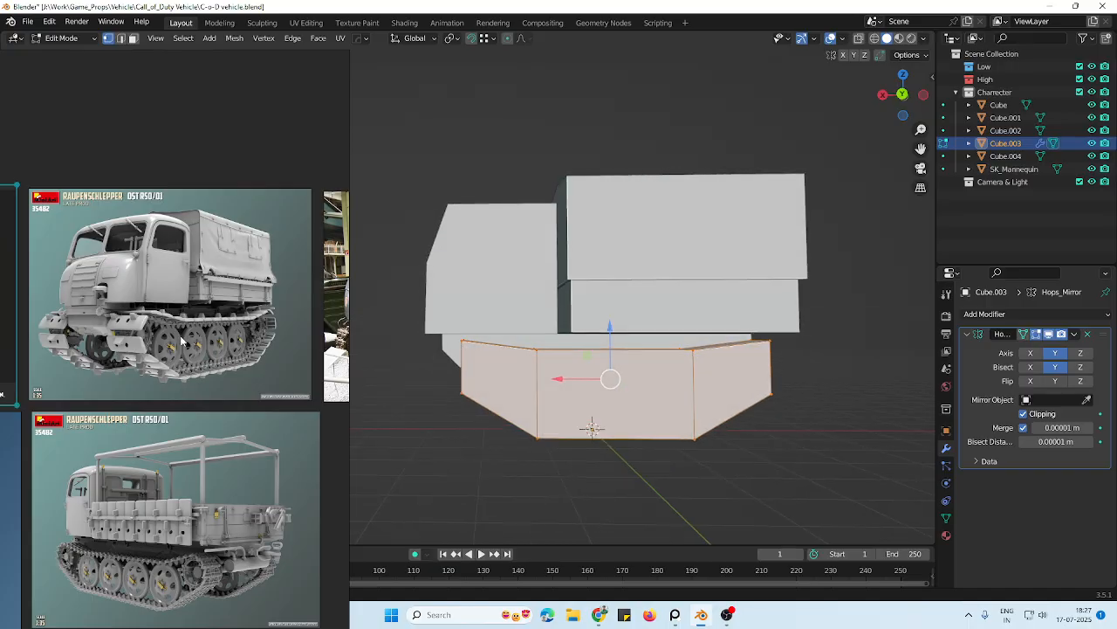
{"action": "scroll", "coordinate": [181, 340], "scroll_direction": "down", "scroll_amount": 4}
{"action": "scroll", "coordinate": [136, 427], "scroll_direction": "up", "scroll_amount": 6}
{"action": "scroll", "coordinate": [162, 413], "scroll_direction": "down", "scroll_amount": 4}
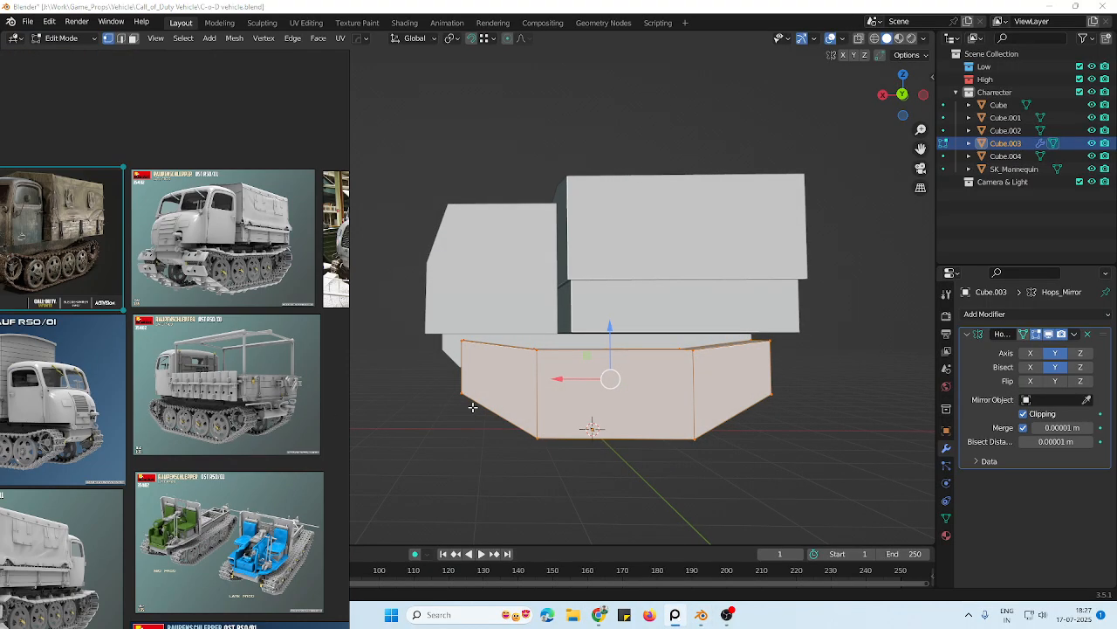
{"action": "key", "text": "alt+z"}
{"action": "key", "text": "alt+a"}
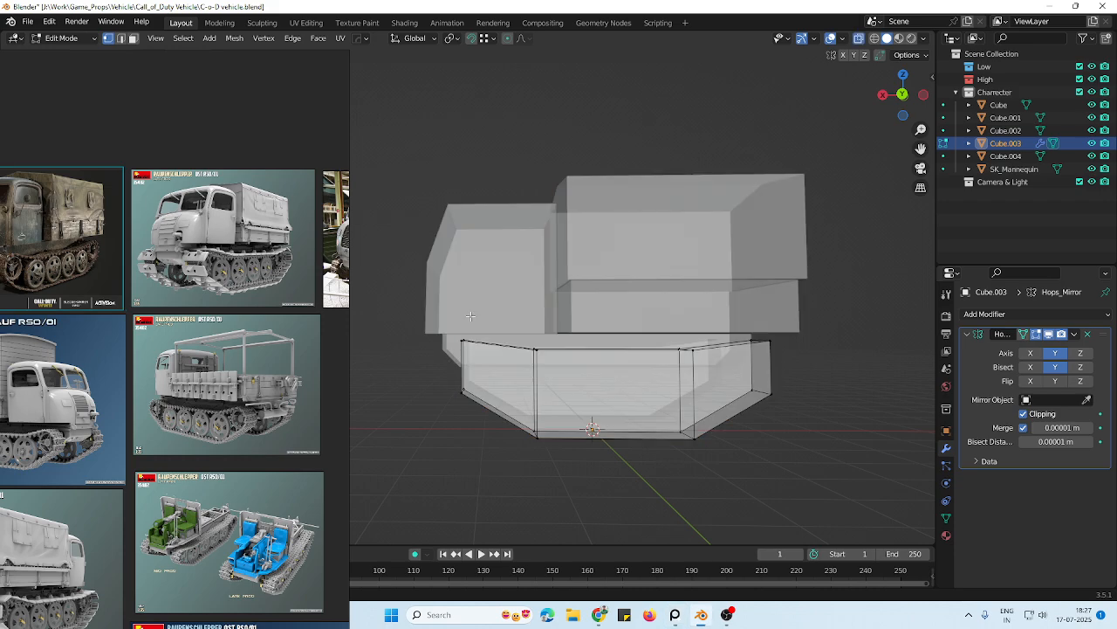
{"action": "left_click_drag", "start_coordinate": [839, 294], "coordinate": [741, 450], "text": "shift"}
{"action": "middle_click_drag", "start_coordinate": [823, 356], "coordinate": [803, 355]}
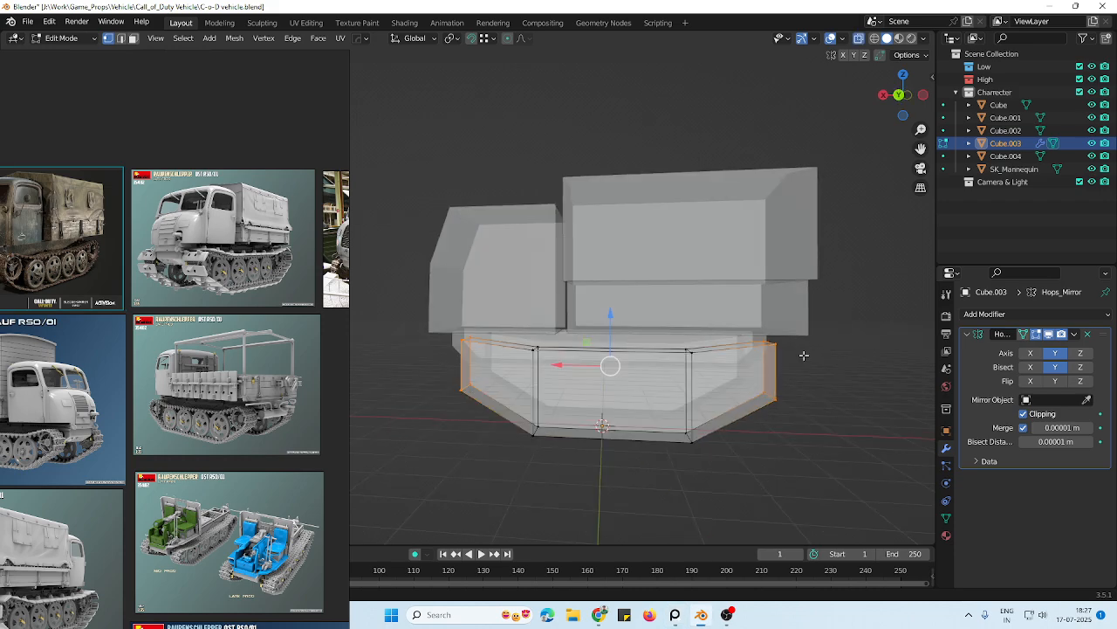
{"action": "key", "text": "s"}
{"action": "key", "text": "x"}
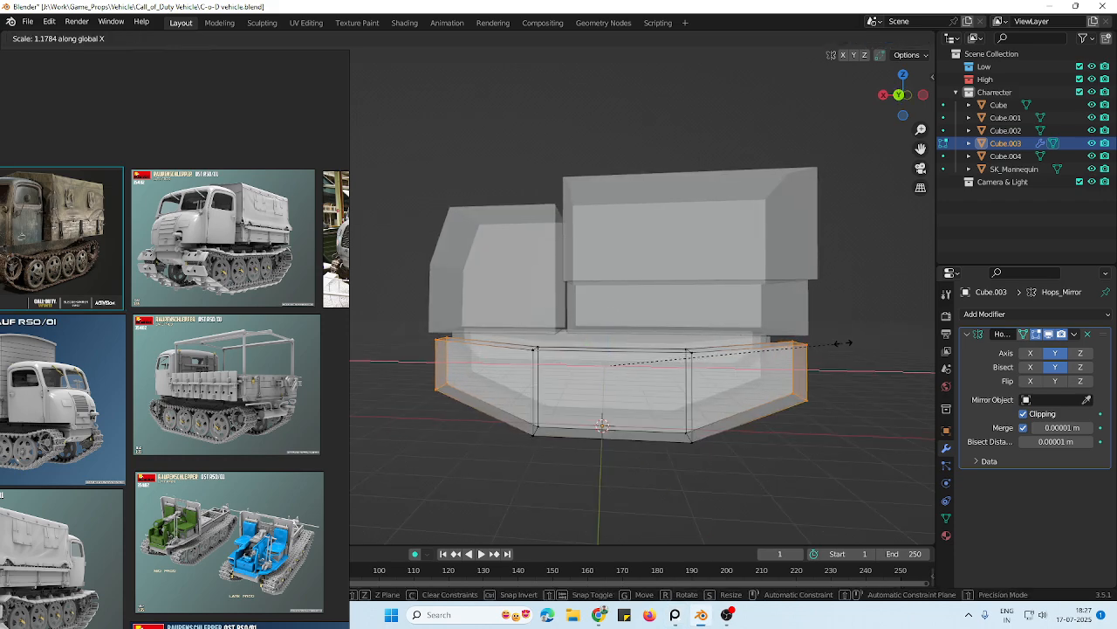
{"action": "left_click", "coordinate": [846, 341]}
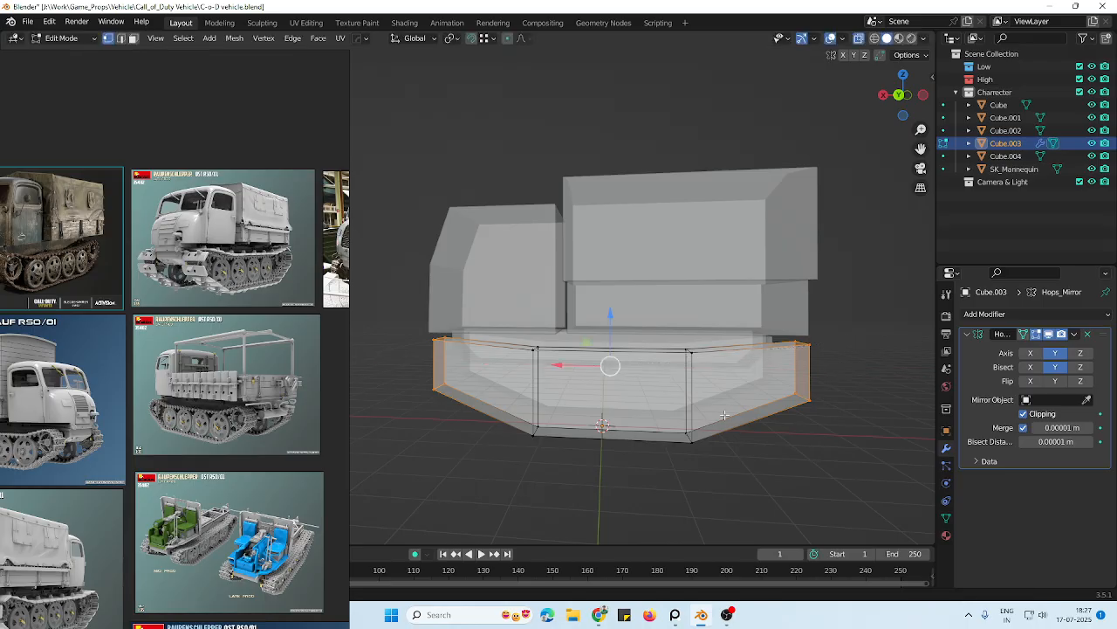
Raise the lower vertices at the track block's front and rear ends slightly along the Z axis and save the file
{"action": "left_click_drag", "start_coordinate": [874, 373], "coordinate": [793, 436]}
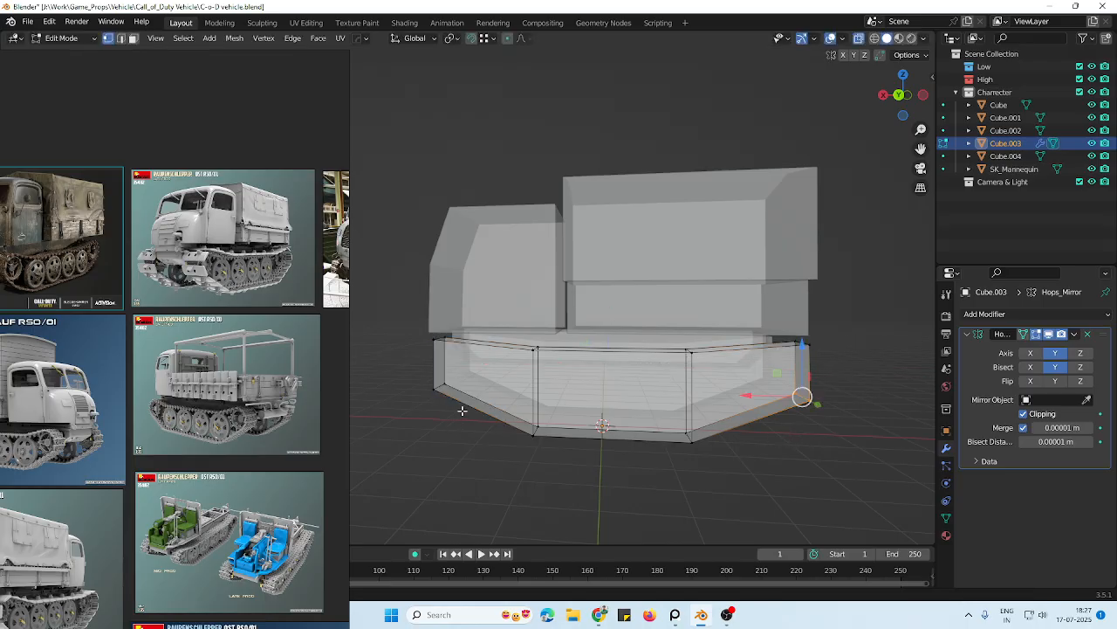
{"action": "left_click", "coordinate": [423, 391], "text": "shift"}
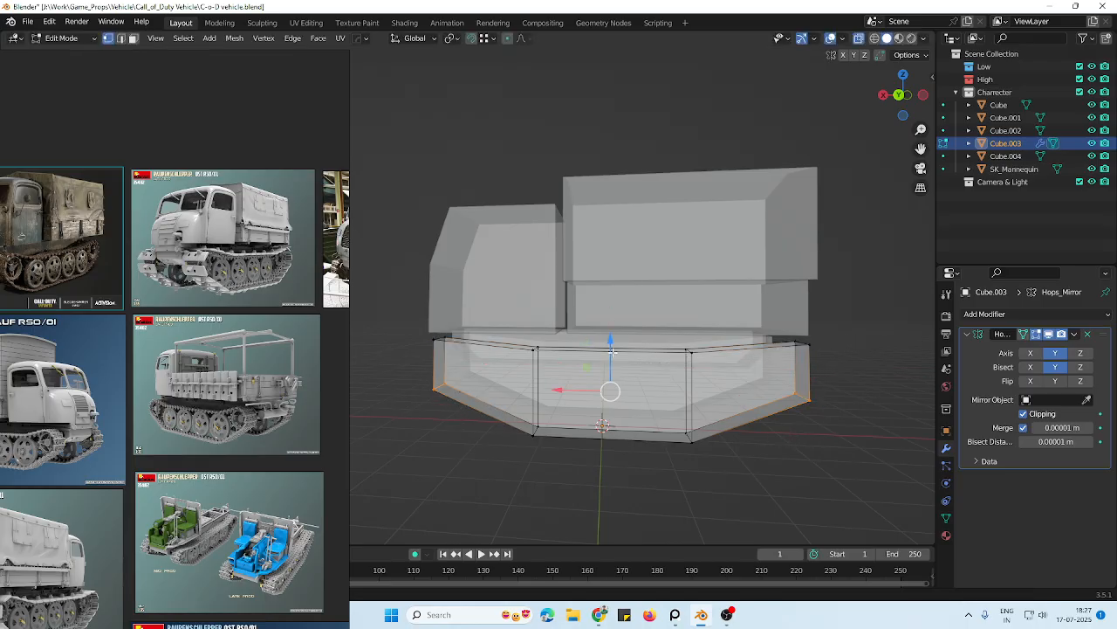
{"action": "left_click_drag", "start_coordinate": [612, 352], "coordinate": [612, 347]}
{"action": "scroll", "coordinate": [612, 349], "scroll_direction": "down", "scroll_amount": 3}
{"action": "key", "text": "alt+z"}
{"action": "mouse_move", "coordinate": [608, 372]}
{"action": "middle_mouse_down"}
{"action": "mouse_move", "coordinate": [639, 372]}
{"action": "mouse_move", "coordinate": [686, 403]}
{"action": "middle_mouse_up"}
{"action": "scroll", "coordinate": [615, 386], "scroll_direction": "up", "scroll_amount": 4}
{"action": "scroll", "coordinate": [678, 370], "scroll_direction": "down", "scroll_amount": 4}
{"action": "scroll", "coordinate": [629, 367], "scroll_direction": "up", "scroll_amount": 5}
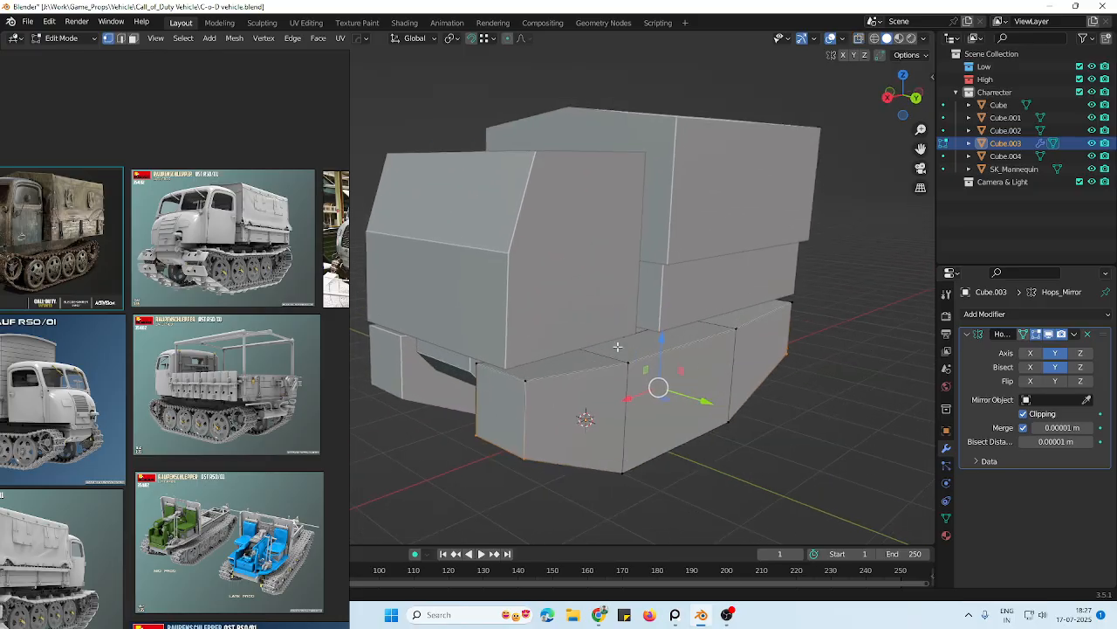
{"action": "key", "text": "ctrl+s"}
Try to bevel the horizontal edges at the track block's front and rear ends into rounded corners
{"action": "left_click", "coordinate": [121, 39]}
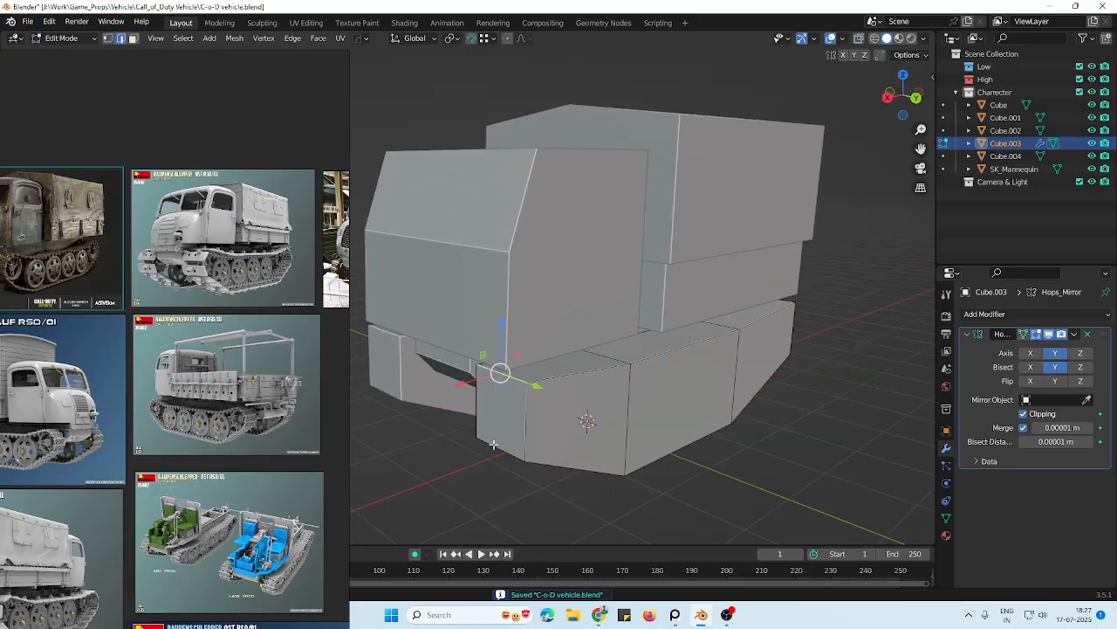
{"action": "scroll", "coordinate": [592, 385], "scroll_direction": "down", "scroll_amount": 2}
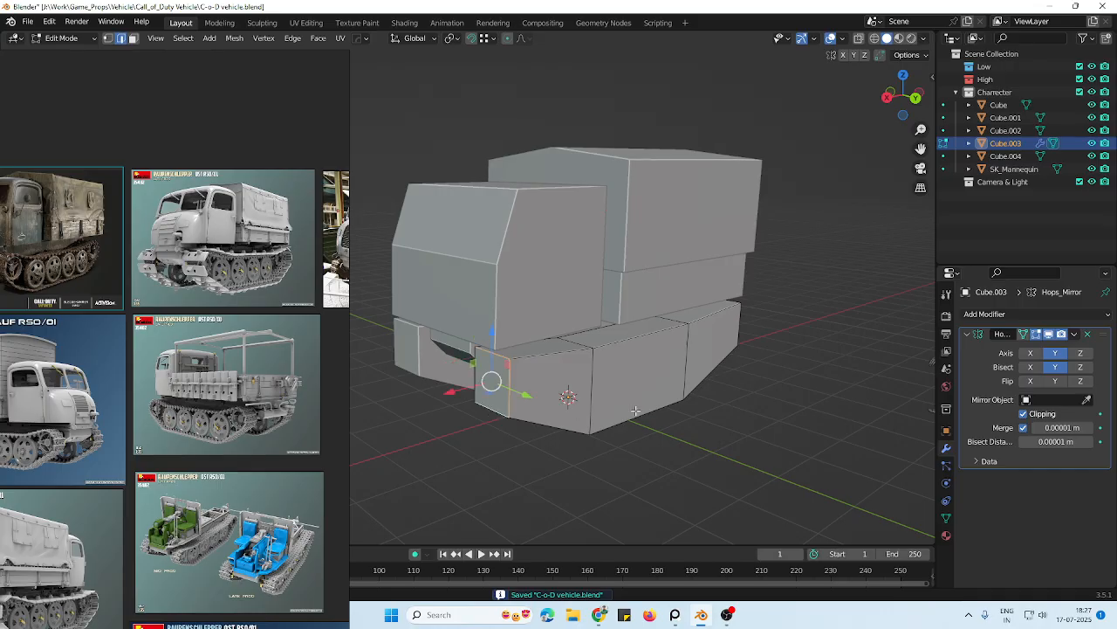
{"action": "middle_click_drag", "start_coordinate": [636, 410], "coordinate": [520, 371]}
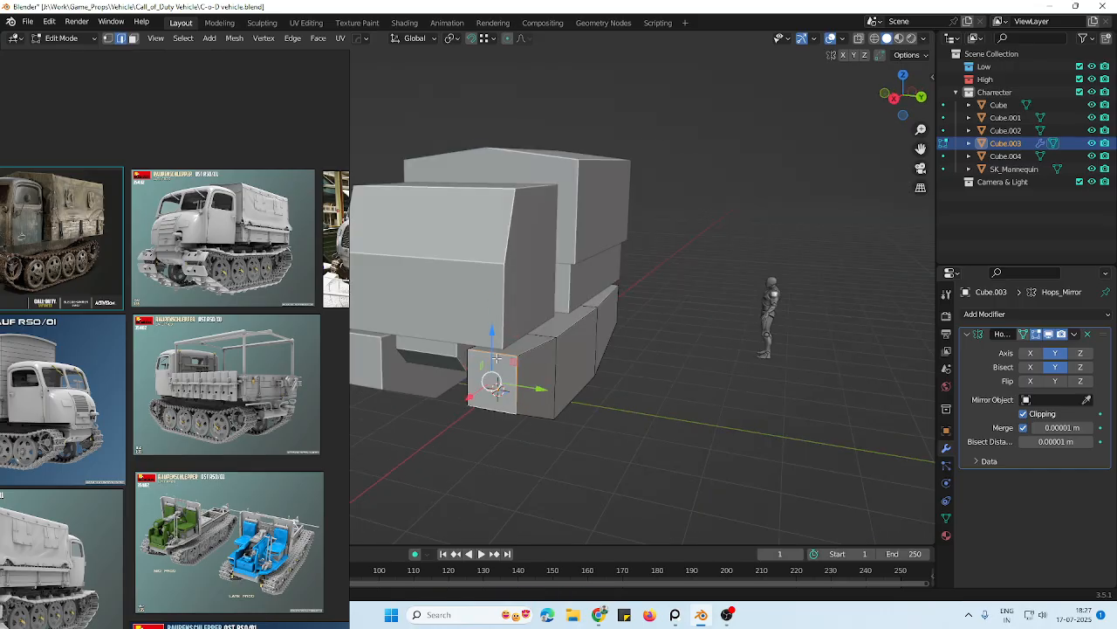
{"action": "middle_click_drag", "start_coordinate": [593, 392], "coordinate": [548, 394]}
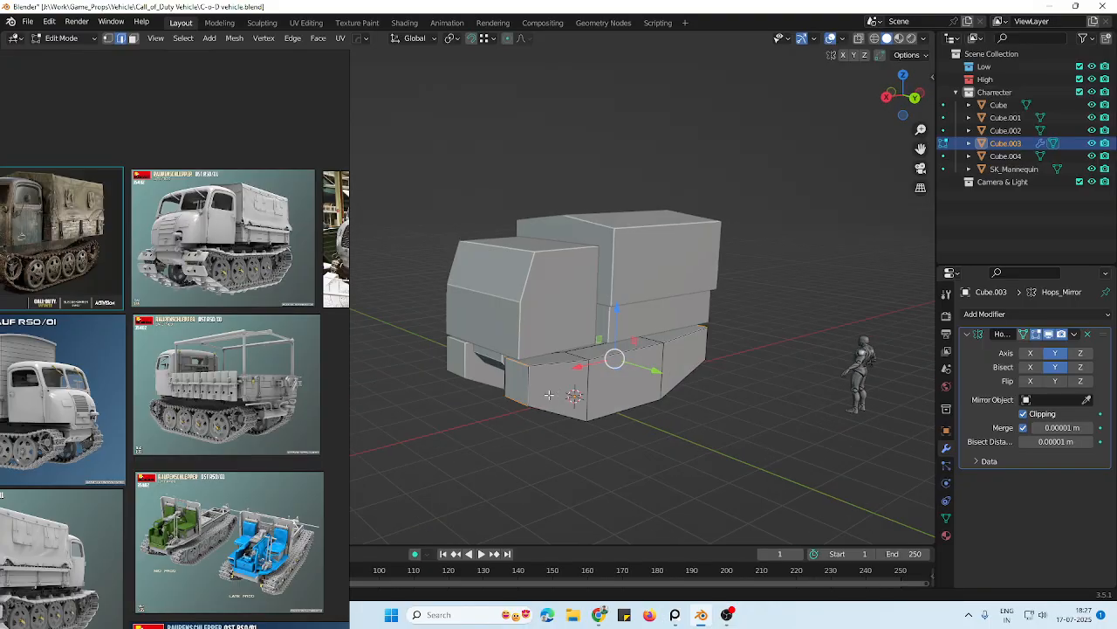
{"action": "key", "text": "ctrl+b"}
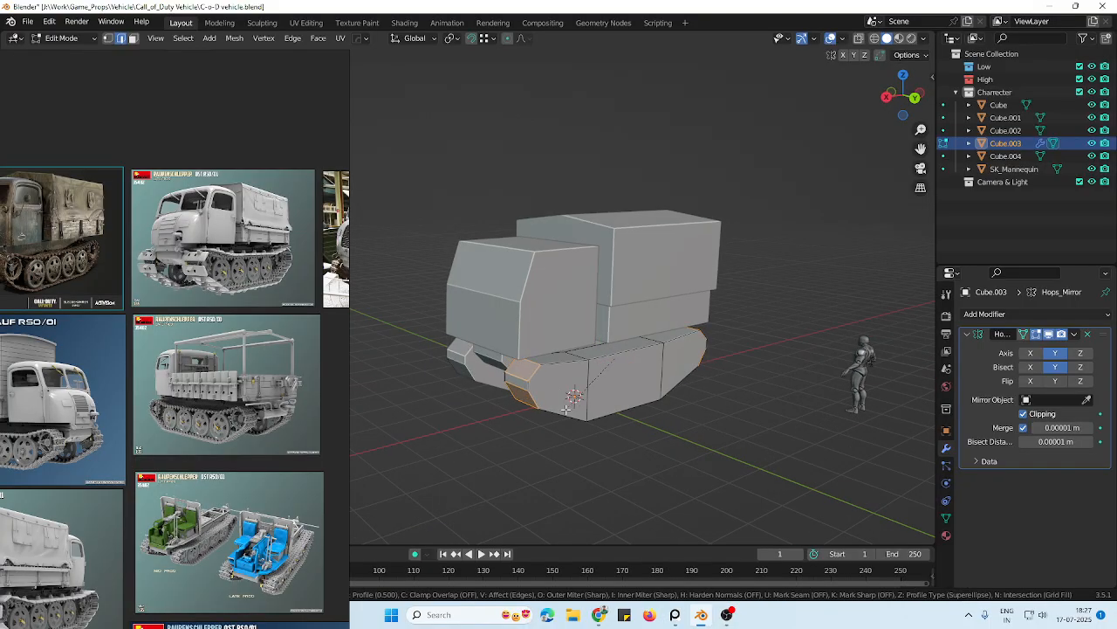
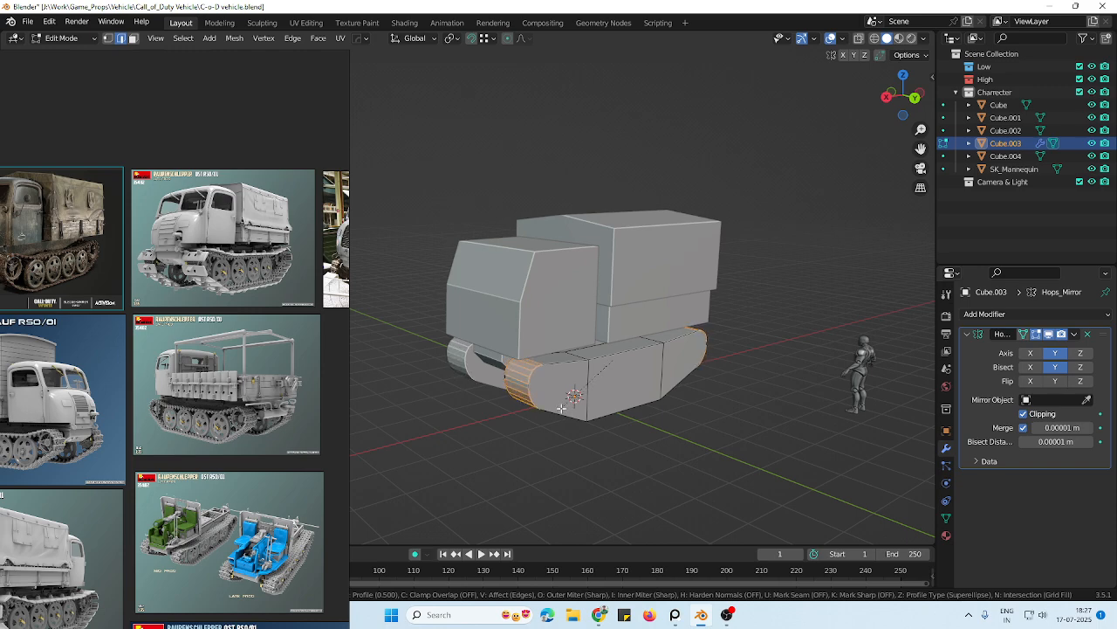
{"action": "right_click", "coordinate": [562, 407]}
Raise the lower edges at the track block's front and rear ends slightly along the Z axis
{"action": "scroll", "coordinate": [560, 411], "scroll_direction": "up", "scroll_amount": 2}
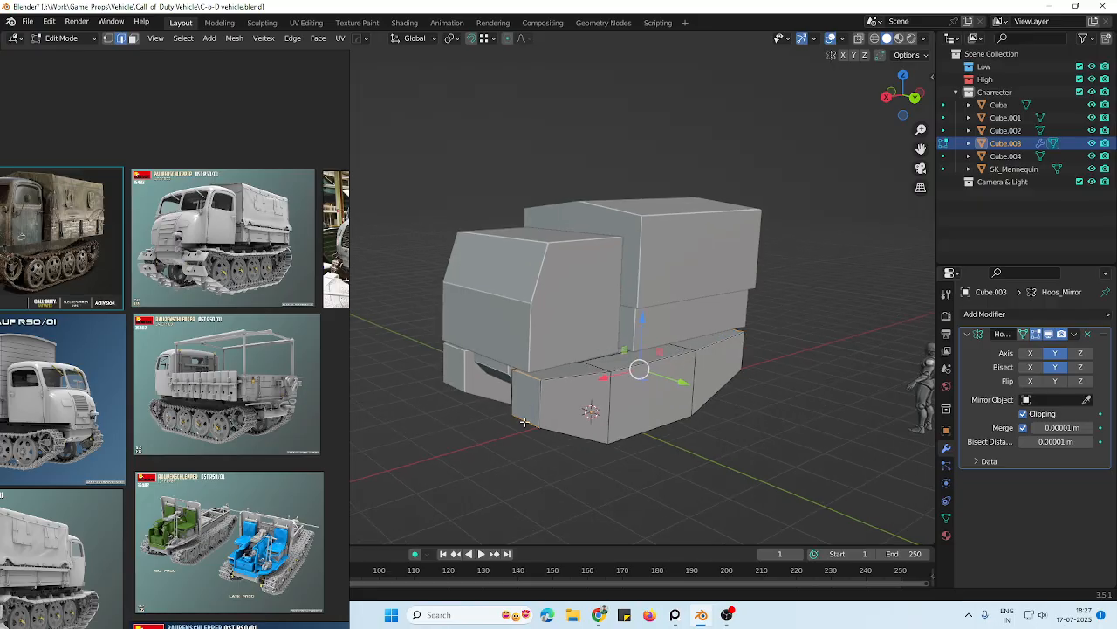
{"action": "left_click", "coordinate": [526, 422]}
{"action": "mouse_move", "coordinate": [630, 419]}
{"action": "middle_mouse_down"}
{"action": "mouse_move", "coordinate": [552, 402]}
{"action": "mouse_move", "coordinate": [668, 403]}
{"action": "mouse_move", "coordinate": [621, 408]}
{"action": "mouse_move", "coordinate": [626, 417]}
{"action": "middle_mouse_up"}
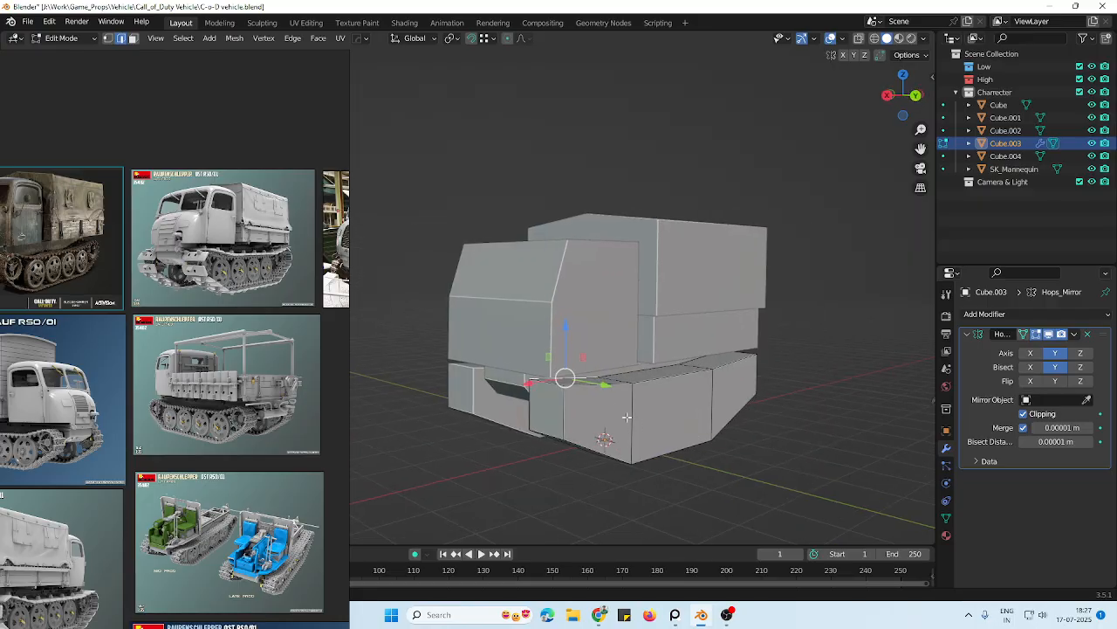
{"action": "middle_click_drag", "start_coordinate": [557, 387], "coordinate": [755, 405]}
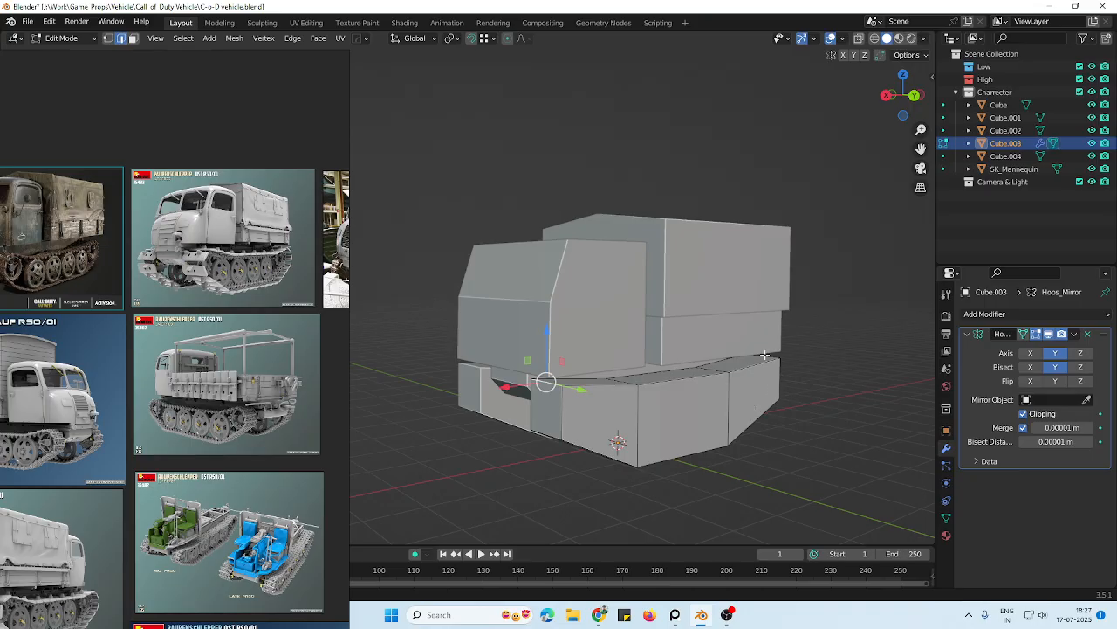
{"action": "left_click_drag", "start_coordinate": [665, 346], "coordinate": [672, 343]}
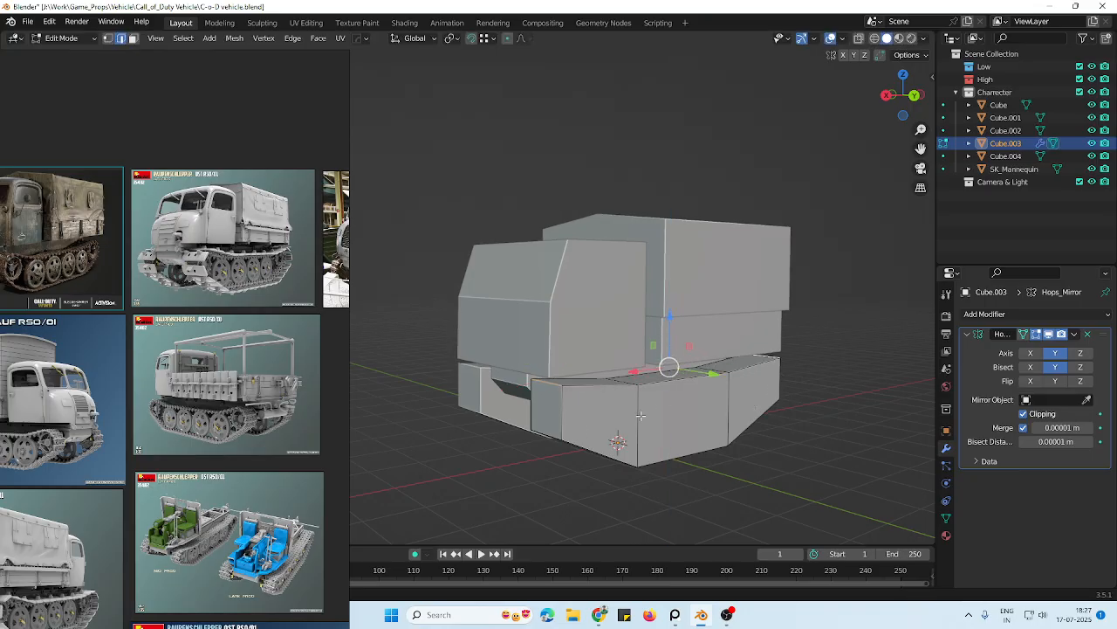
{"action": "key", "text": "alt+z"}
{"action": "left_click", "coordinate": [767, 393], "text": "shift"}
{"action": "key", "text": "alt+z"}
{"action": "left_click_drag", "start_coordinate": [669, 363], "coordinate": [671, 353]}
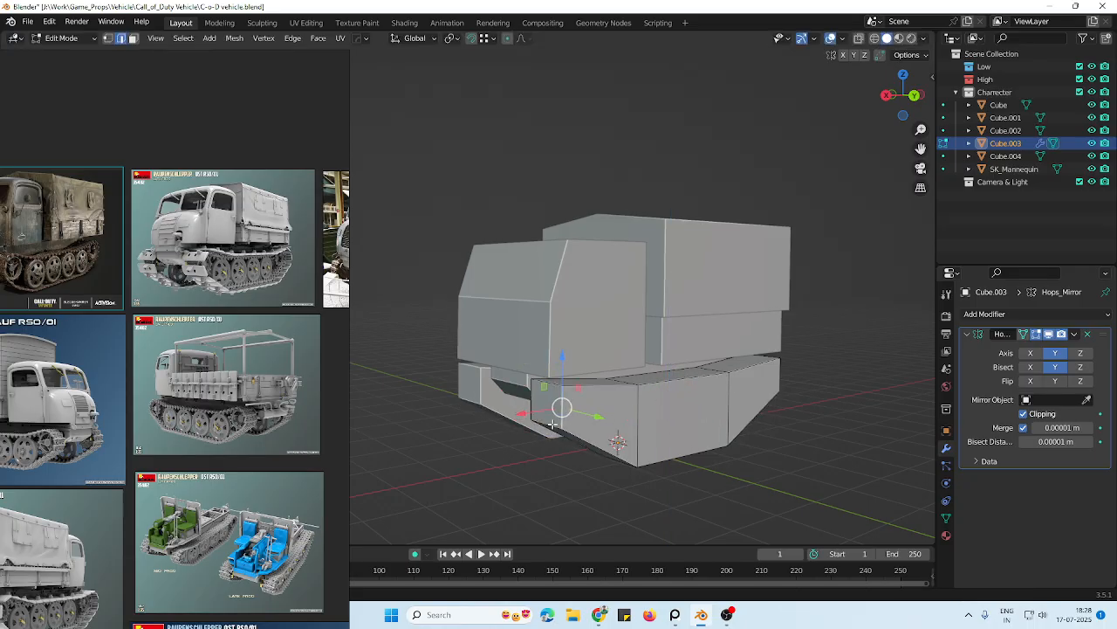
Save the file and bevel the horizontal edges at the track block's front and rear ends into multi-segment rounded corners
{"action": "key", "text": "alt+z"}
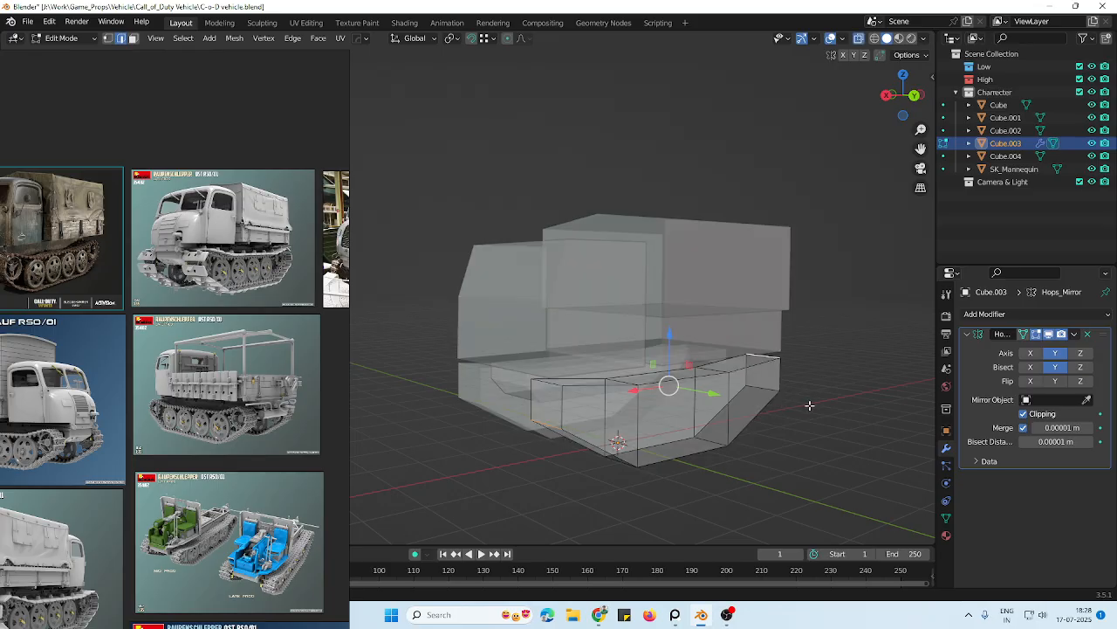
{"action": "middle_click_drag", "start_coordinate": [808, 404], "coordinate": [690, 412]}
{"action": "middle_click_drag", "start_coordinate": [878, 433], "coordinate": [779, 414]}
{"action": "key", "text": "alt+z"}
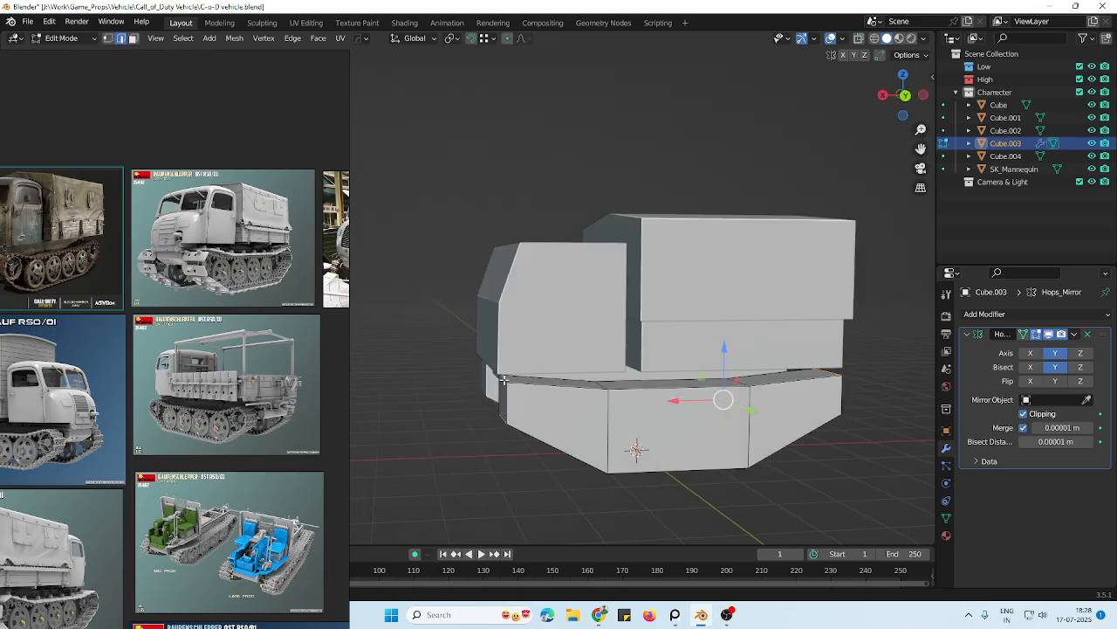
{"action": "left_click", "coordinate": [504, 380], "text": "shift"}
{"action": "middle_click_drag", "start_coordinate": [503, 380], "coordinate": [722, 397]}
{"action": "key", "text": "ctrl+s"}
{"action": "scroll", "coordinate": [748, 413], "scroll_direction": "up", "scroll_amount": 2}
{"action": "scroll", "coordinate": [748, 414], "scroll_direction": "down", "scroll_amount": 2}
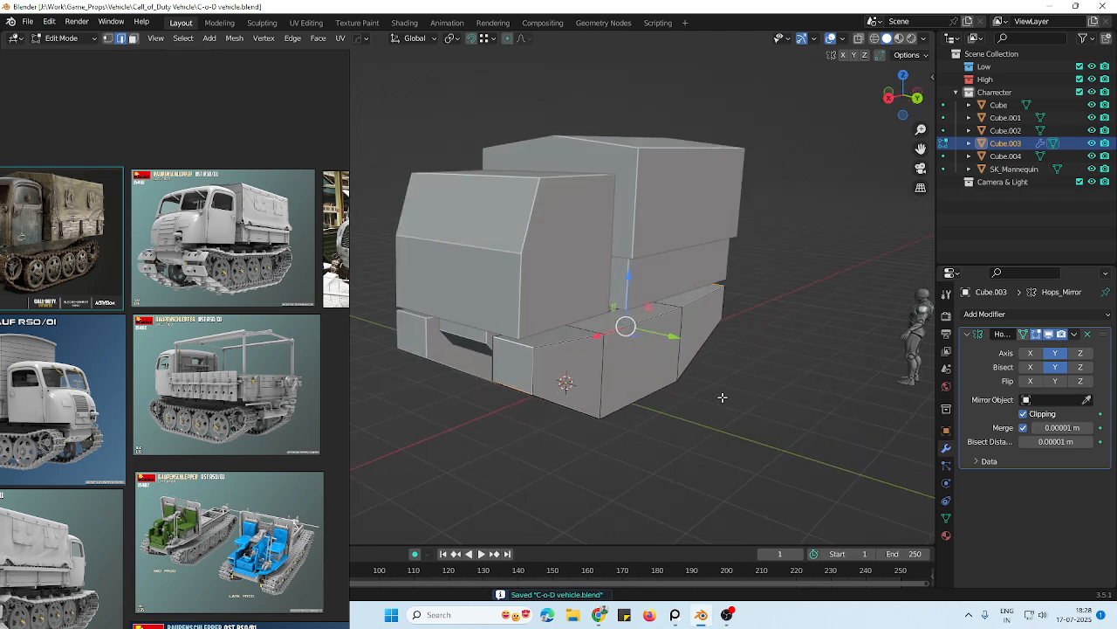
{"action": "key", "text": "ctrl+b"}
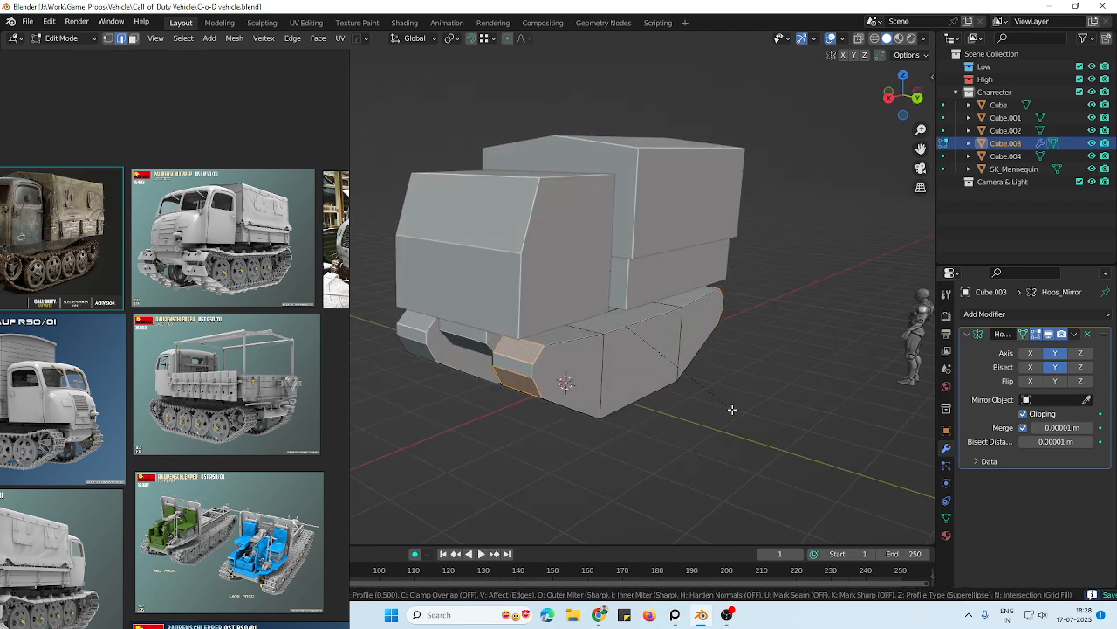
{"action": "scroll", "coordinate": [733, 409], "scroll_direction": "up", "scroll_amount": 5}
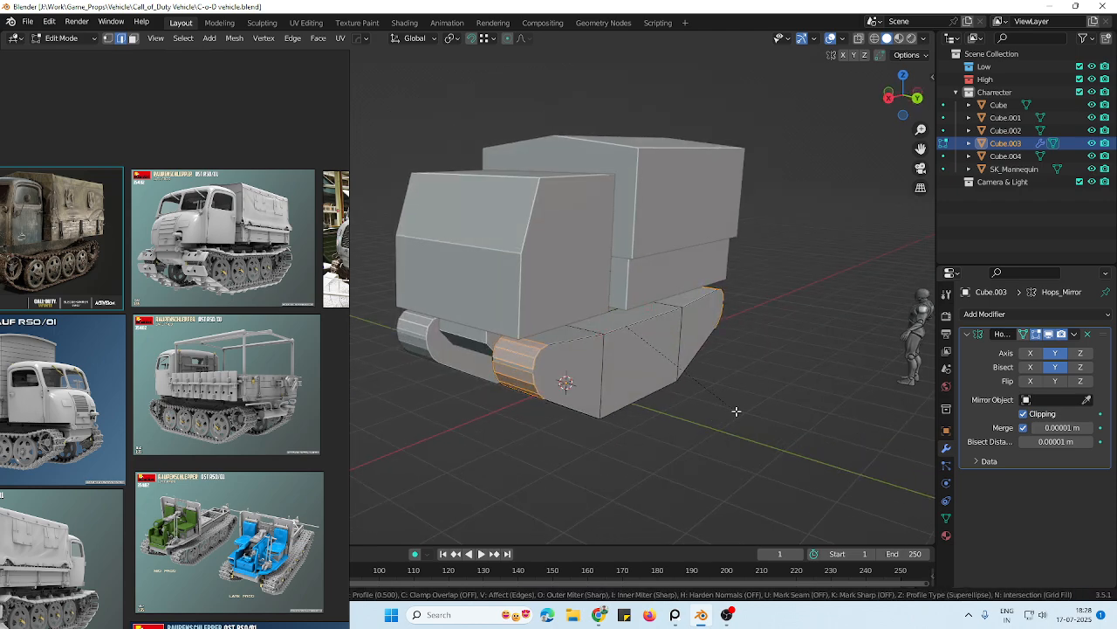
{"action": "scroll", "coordinate": [738, 411], "scroll_direction": "down", "scroll_amount": 4}
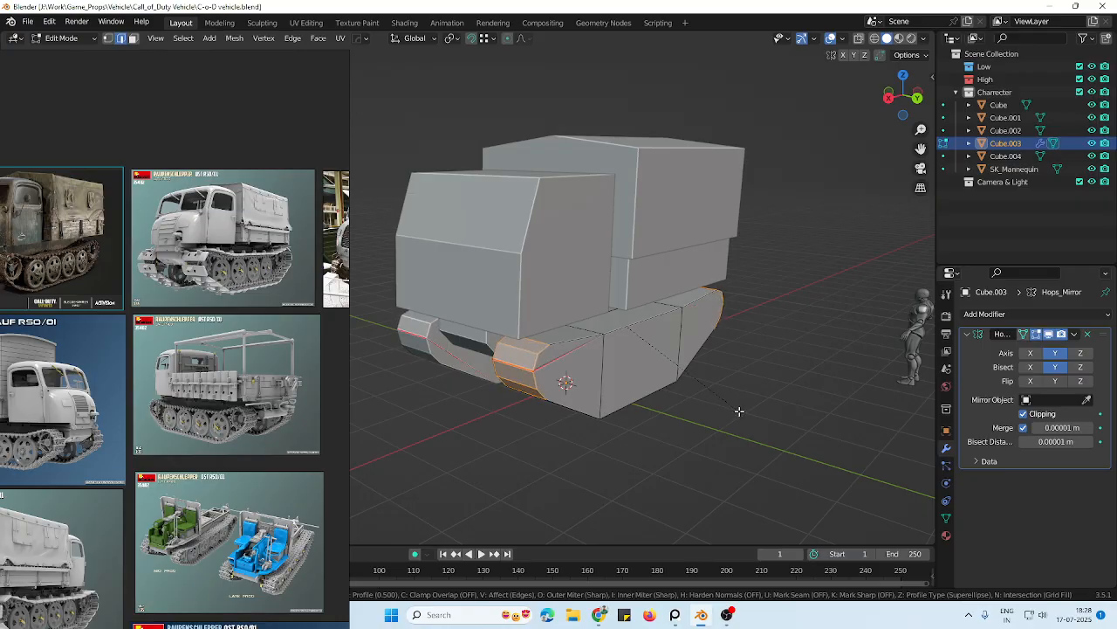
{"action": "left_click", "coordinate": [738, 410]}
{"action": "scroll", "coordinate": [744, 400], "scroll_direction": "down", "scroll_amount": 2}
{"action": "key", "text": "Tab"}
{"action": "left_click", "coordinate": [661, 394]}
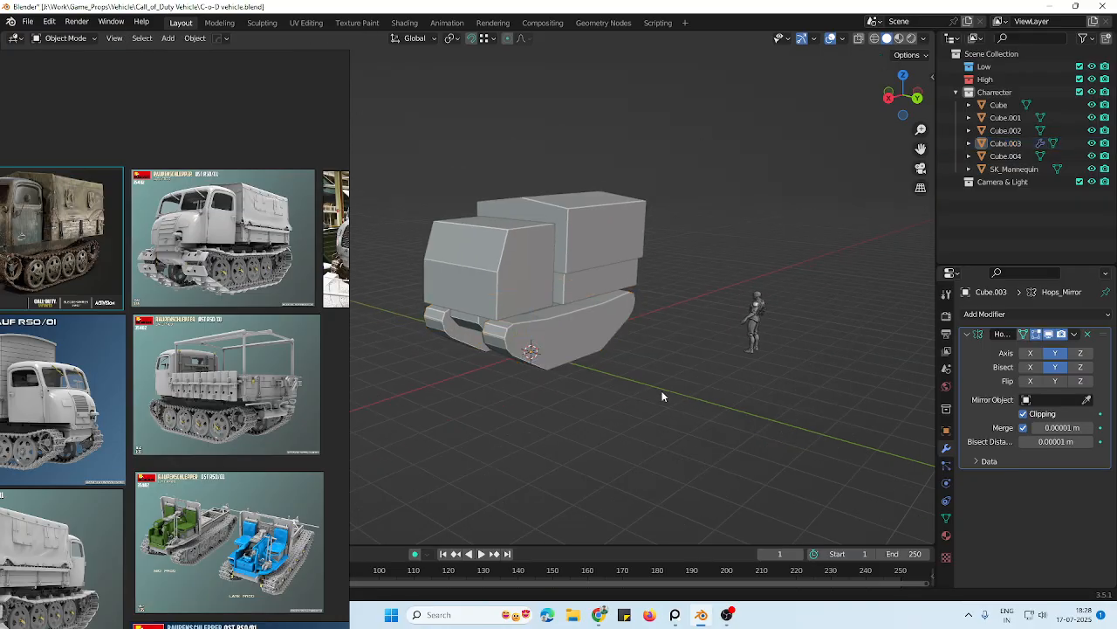
Bevel the two crosswise edge loops around the track block's middle with several segments to soften the lower corners
{"action": "middle_click_drag", "start_coordinate": [661, 394], "coordinate": [603, 349]}
{"action": "scroll", "coordinate": [603, 348], "scroll_direction": "up", "scroll_amount": 2}
{"action": "left_click", "coordinate": [605, 350]}
{"action": "key", "text": "Tab"}
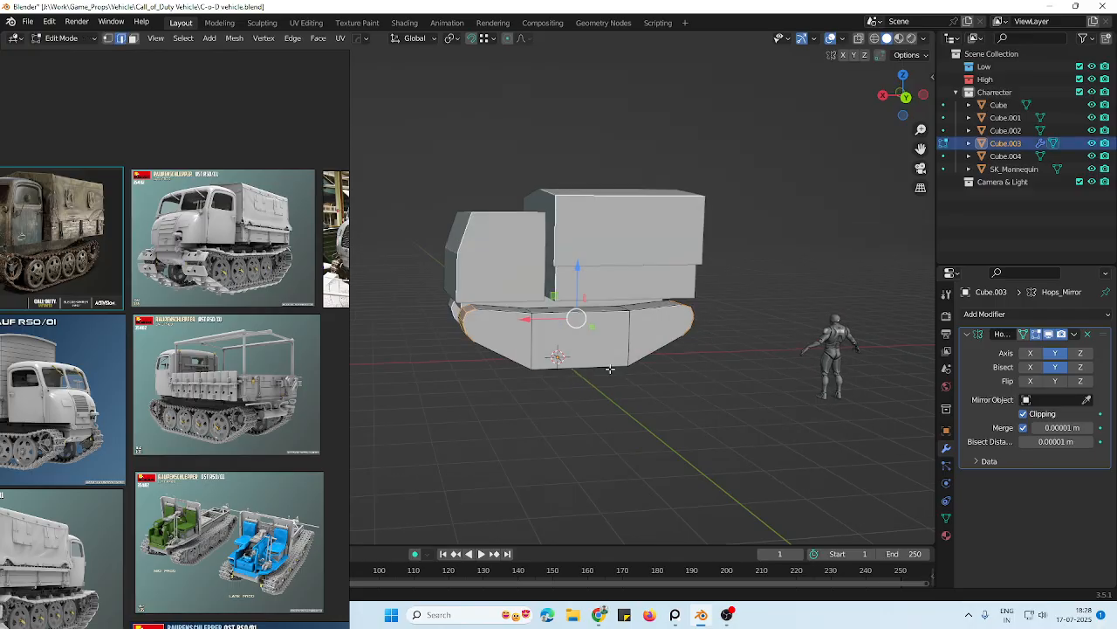
{"action": "scroll", "coordinate": [610, 367], "scroll_direction": "up", "scroll_amount": 2}
{"action": "left_click", "coordinate": [559, 356], "text": "alt"}
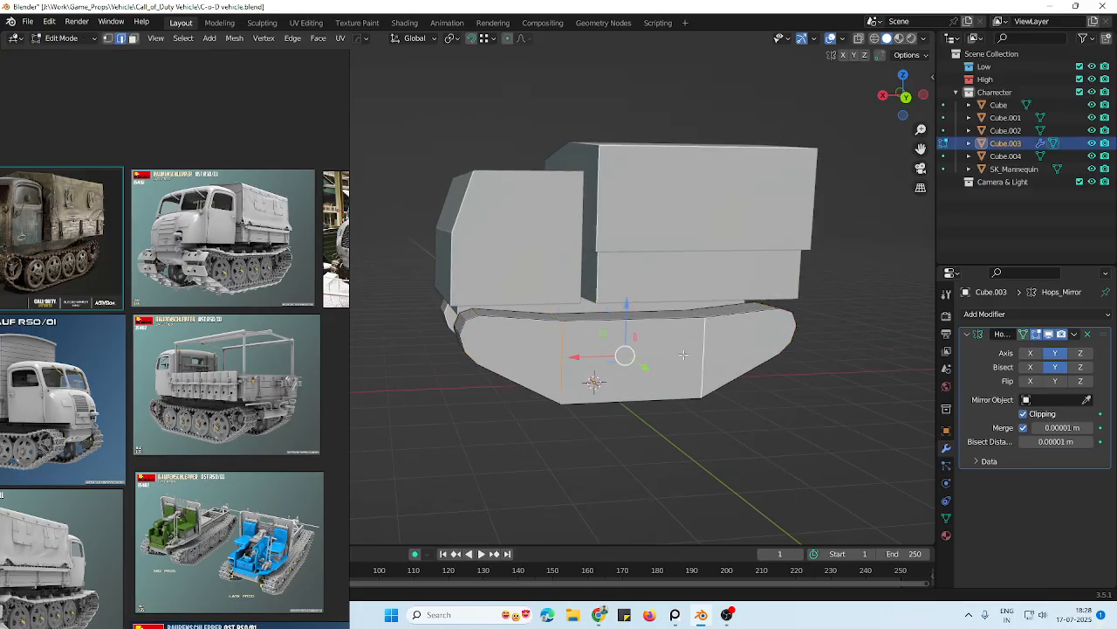
{"action": "left_click", "coordinate": [703, 354], "text": "alt+shift"}
{"action": "key", "text": "ctrl+b"}
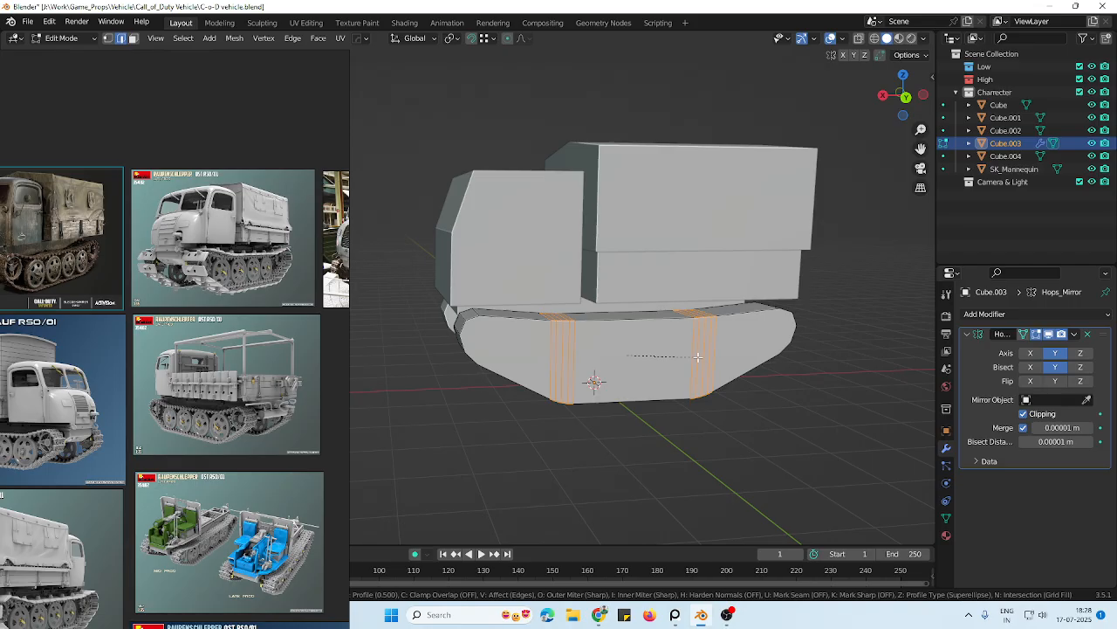
{"action": "left_click", "coordinate": [699, 357]}
{"action": "scroll", "coordinate": [661, 356], "scroll_direction": "down", "scroll_amount": 2}
{"action": "middle_click_drag", "start_coordinate": [595, 357], "coordinate": [538, 365]}
{"action": "key", "text": "Tab"}
{"action": "left_click", "coordinate": [682, 378]}
{"action": "scroll", "coordinate": [597, 399], "scroll_direction": "down", "scroll_amount": 1}
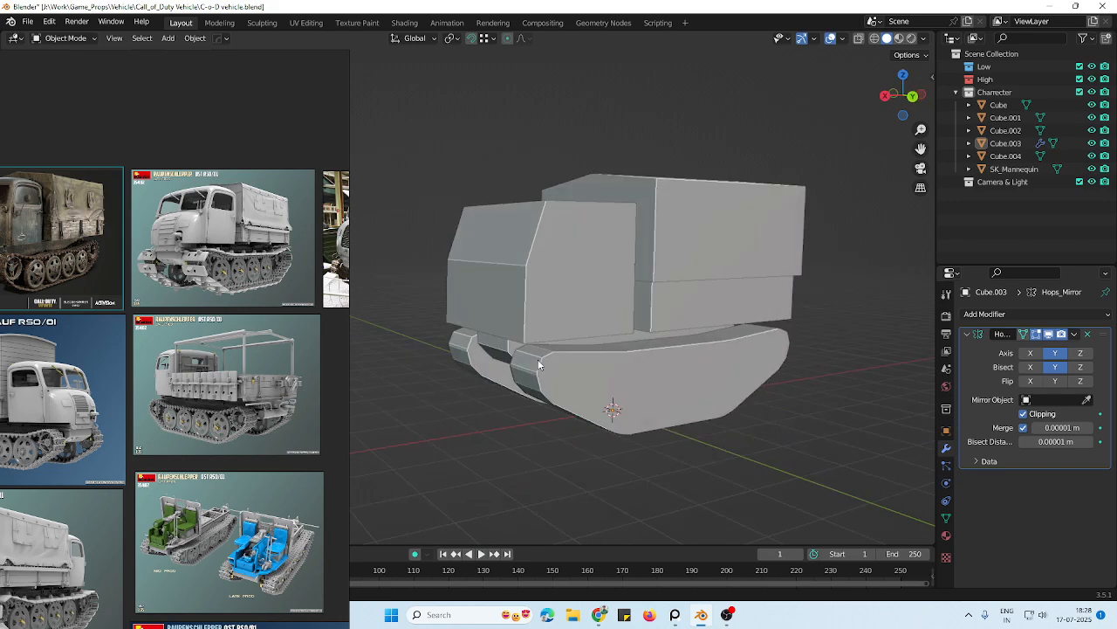
Check the OBS recording, minimize OBS and reposition the reference image window beside the truck model
{"action": "left_click", "coordinate": [728, 615]}
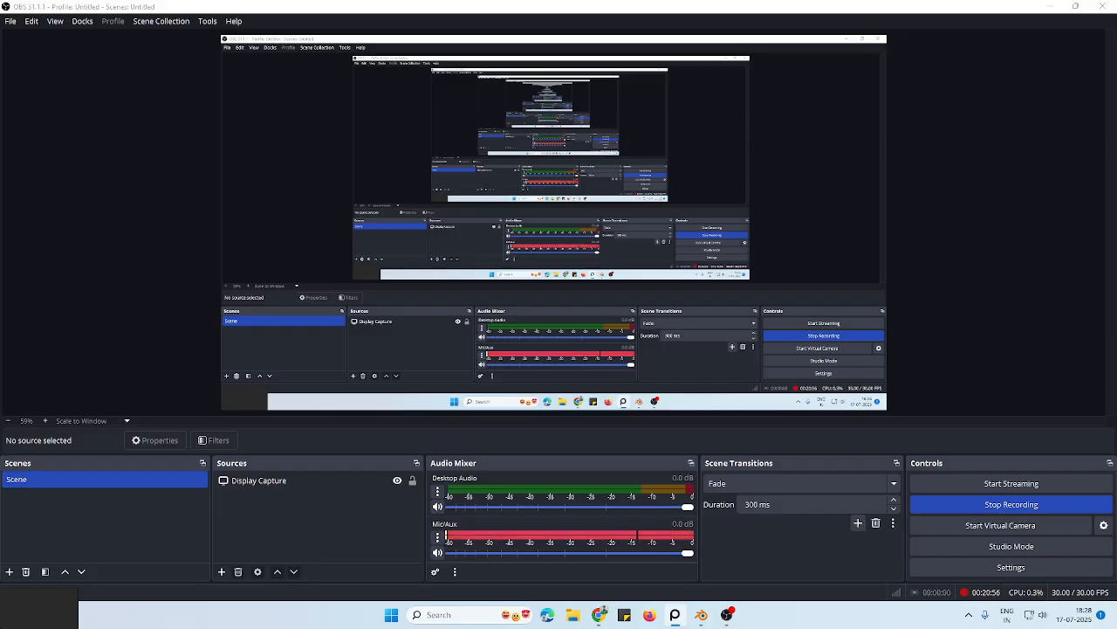
{"action": "right_click_drag", "start_coordinate": [2, 626], "coordinate": [133, 93]}
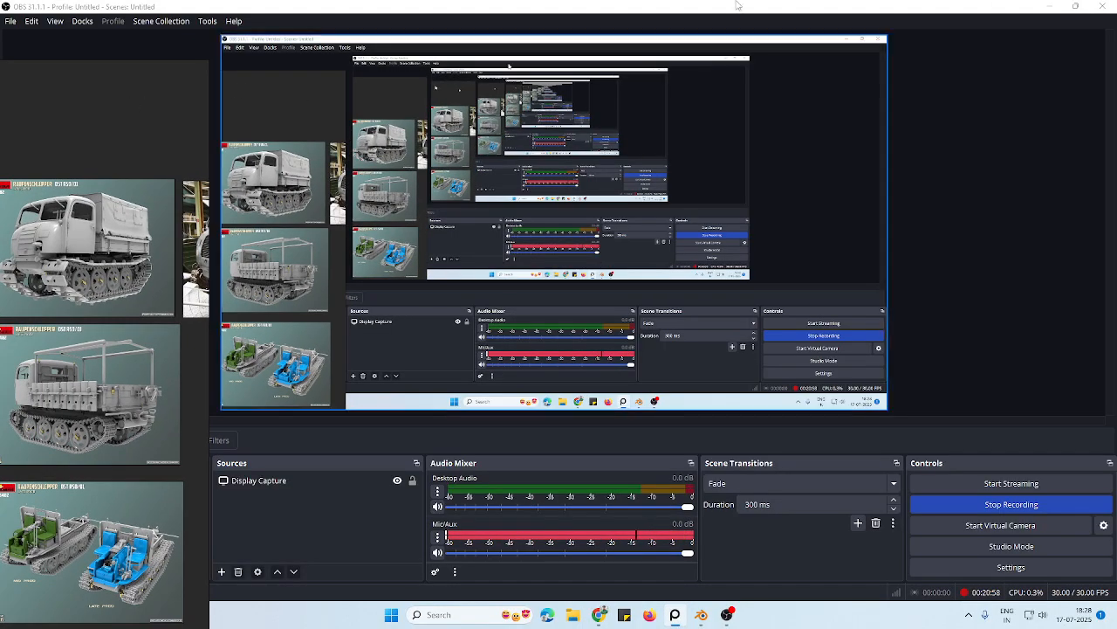
{"action": "left_click", "coordinate": [1050, 6]}
{"action": "right_click_drag", "start_coordinate": [103, 357], "coordinate": [169, 382]}
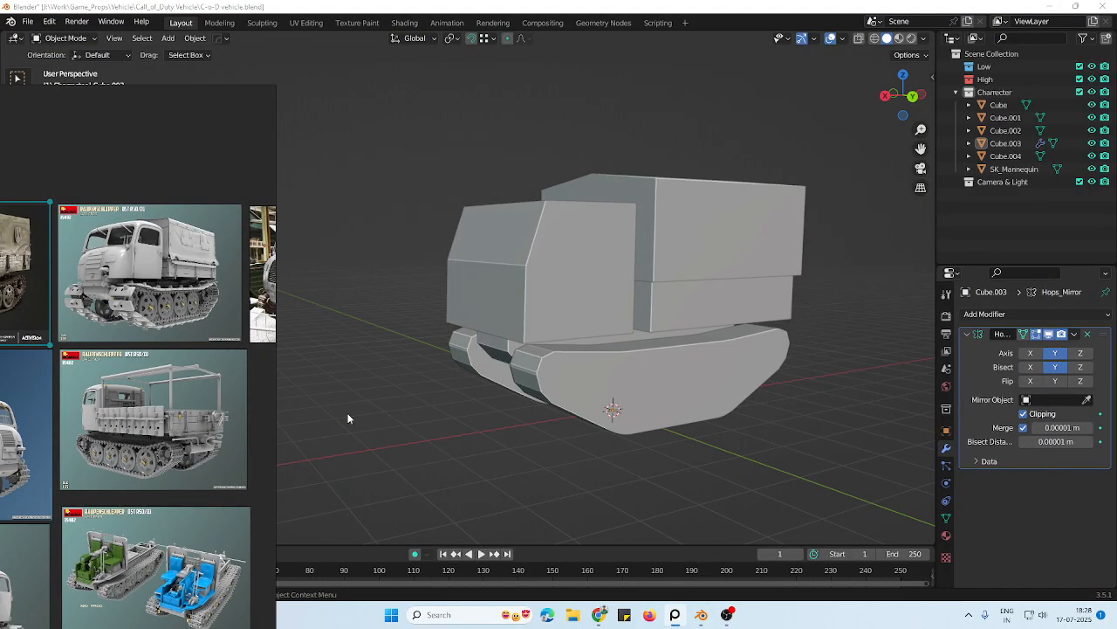
Widen the reference image window and bring the Call of Duty WWII truck picture into view
{"action": "middle_click_drag", "start_coordinate": [591, 294], "coordinate": [687, 385]}
{"action": "scroll", "coordinate": [681, 362], "scroll_direction": "down", "scroll_amount": 3}
{"action": "scroll", "coordinate": [658, 379], "scroll_direction": "up", "scroll_amount": 3}
{"action": "scroll", "coordinate": [687, 385], "scroll_direction": "down", "scroll_amount": 1}
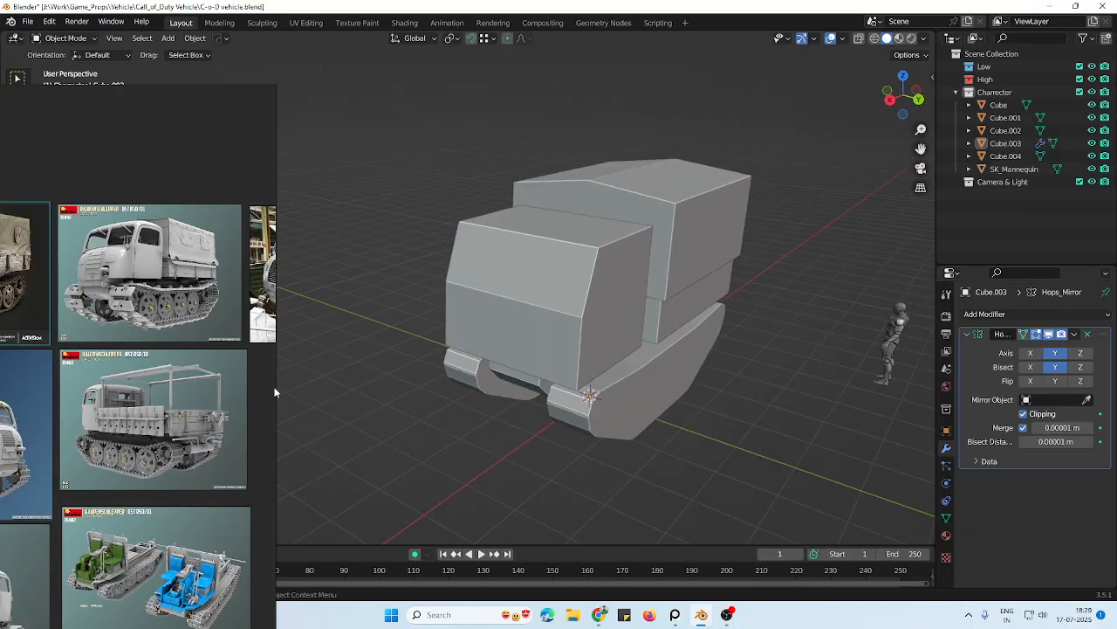
{"action": "middle_click_drag", "start_coordinate": [234, 353], "coordinate": [275, 369]}
{"action": "left_click_drag", "start_coordinate": [276, 351], "coordinate": [381, 346]}
{"action": "scroll", "coordinate": [30, 295], "scroll_direction": "up", "scroll_amount": 2}
{"action": "middle_click_drag", "start_coordinate": [31, 295], "coordinate": [143, 326]}
Compare the bed cover and cab blocks with the Call of Duty WWII truck reference picture
{"action": "middle_click_drag", "start_coordinate": [653, 347], "coordinate": [639, 351]}
{"action": "scroll", "coordinate": [653, 358], "scroll_direction": "up", "scroll_amount": 3}
{"action": "scroll", "coordinate": [653, 358], "scroll_direction": "down", "scroll_amount": 1}
{"action": "left_click", "coordinate": [784, 276]}
{"action": "middle_click_drag", "start_coordinate": [784, 276], "coordinate": [771, 244]}
{"action": "scroll", "coordinate": [681, 249], "scroll_direction": "down", "scroll_amount": 3}
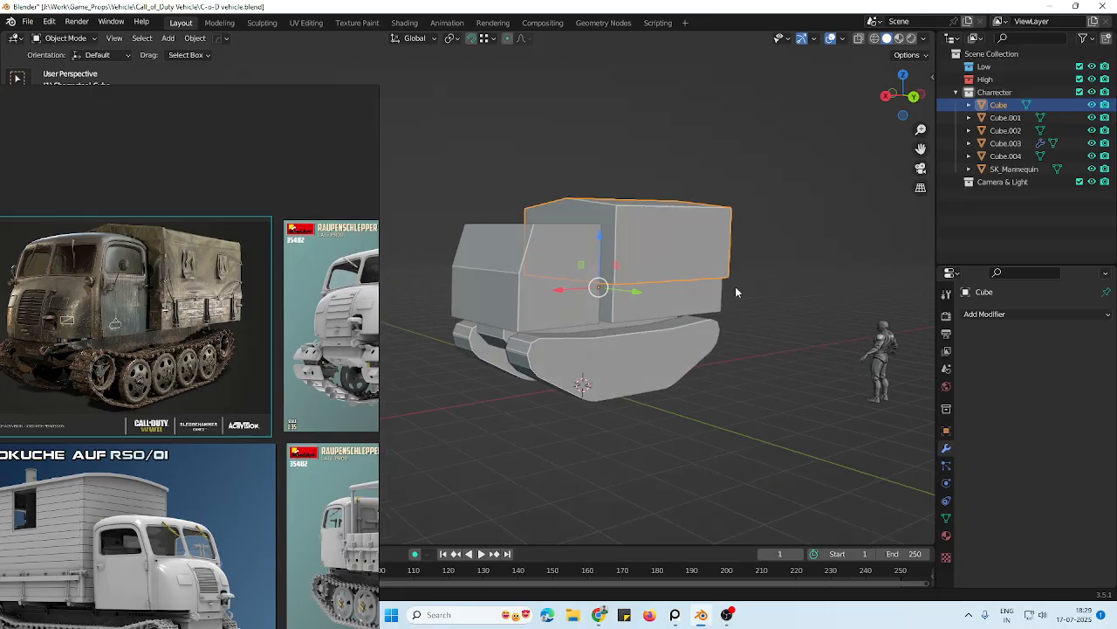
{"action": "middle_click_drag", "start_coordinate": [735, 287], "coordinate": [654, 294]}
{"action": "left_click", "coordinate": [550, 297]}
{"action": "mouse_move", "coordinate": [550, 297]}
{"action": "middle_mouse_down"}
{"action": "mouse_move", "coordinate": [563, 293]}
{"action": "mouse_move", "coordinate": [546, 289]}
{"action": "mouse_move", "coordinate": [565, 281]}
{"action": "middle_mouse_up"}
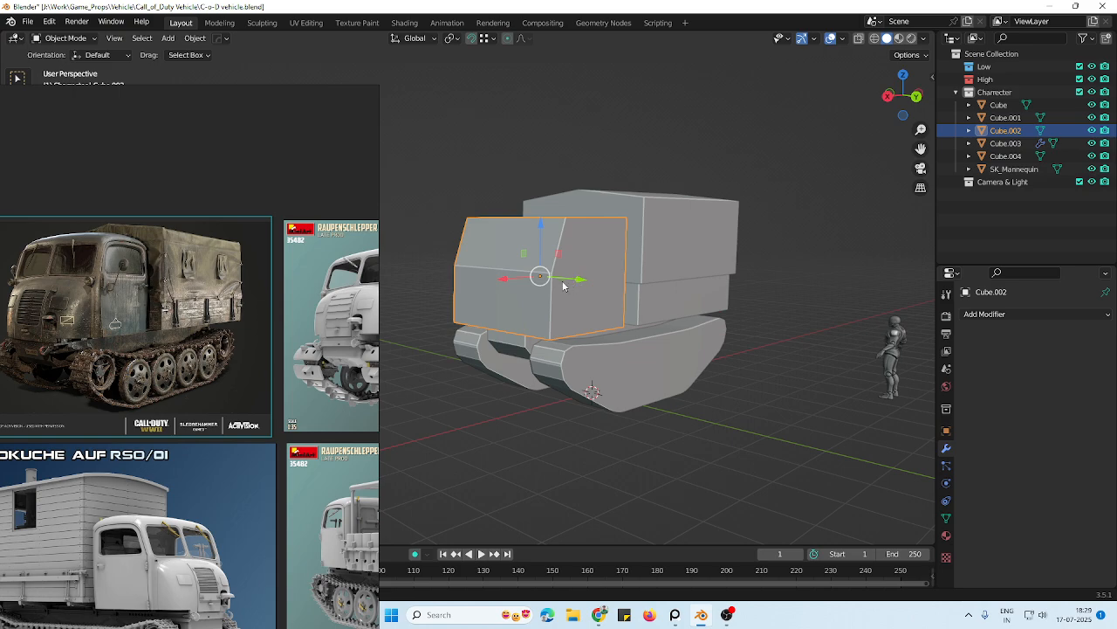
{"action": "scroll", "coordinate": [131, 301], "scroll_direction": "up", "scroll_amount": 2}
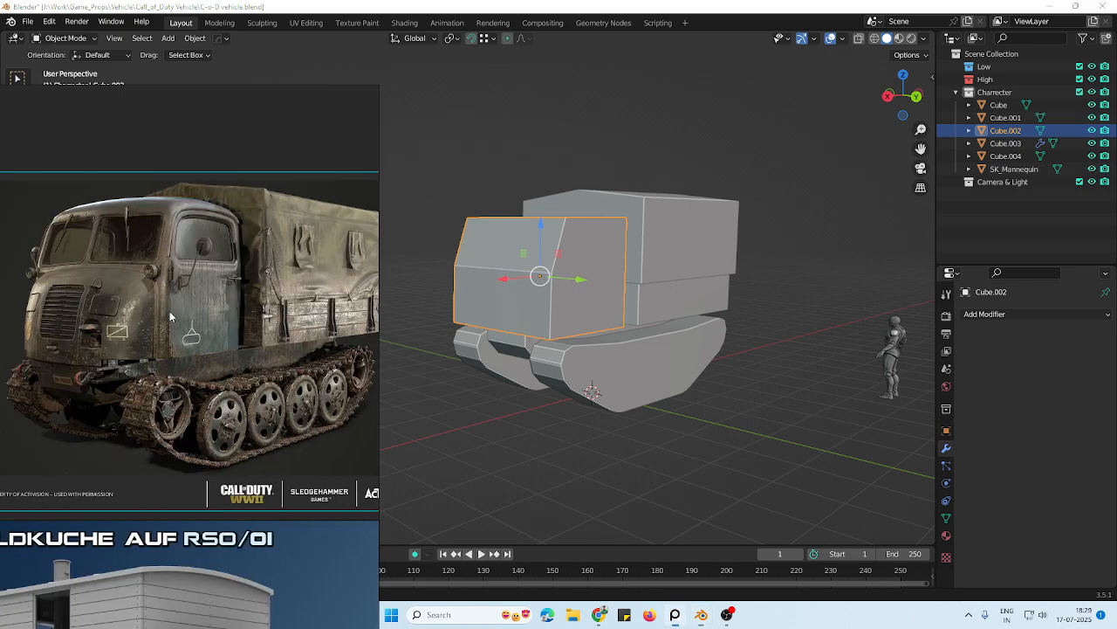
{"action": "middle_click_drag", "start_coordinate": [343, 325], "coordinate": [317, 330]}
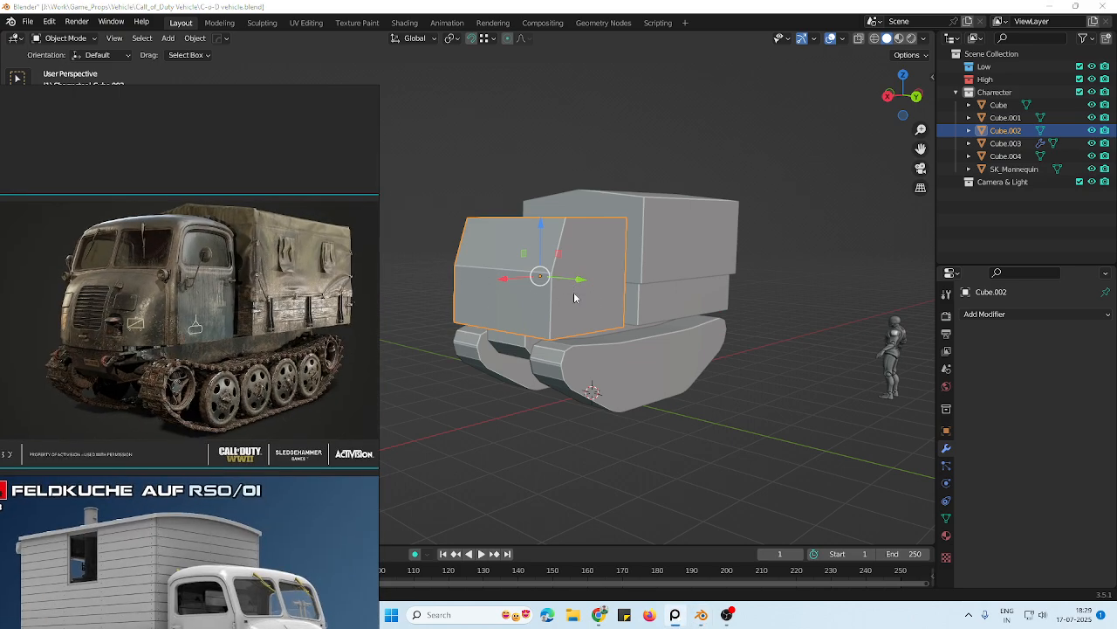
Shift the cab's lower front face slightly along the X axis in Edit Mode
{"action": "middle_click_drag", "start_coordinate": [569, 288], "coordinate": [493, 307]}
{"action": "key", "text": "g"}
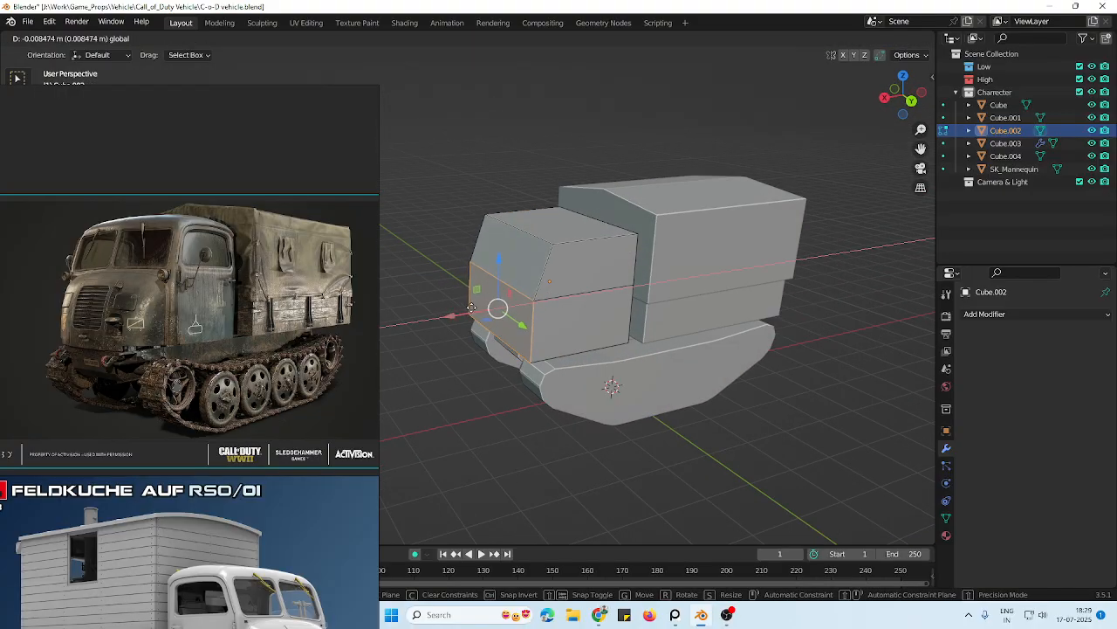
{"action": "left_click", "coordinate": [474, 307]}
{"action": "mouse_move", "coordinate": [537, 270]}
{"action": "middle_mouse_down"}
{"action": "mouse_move", "coordinate": [589, 258]}
{"action": "mouse_move", "coordinate": [550, 262]}
{"action": "middle_mouse_up"}
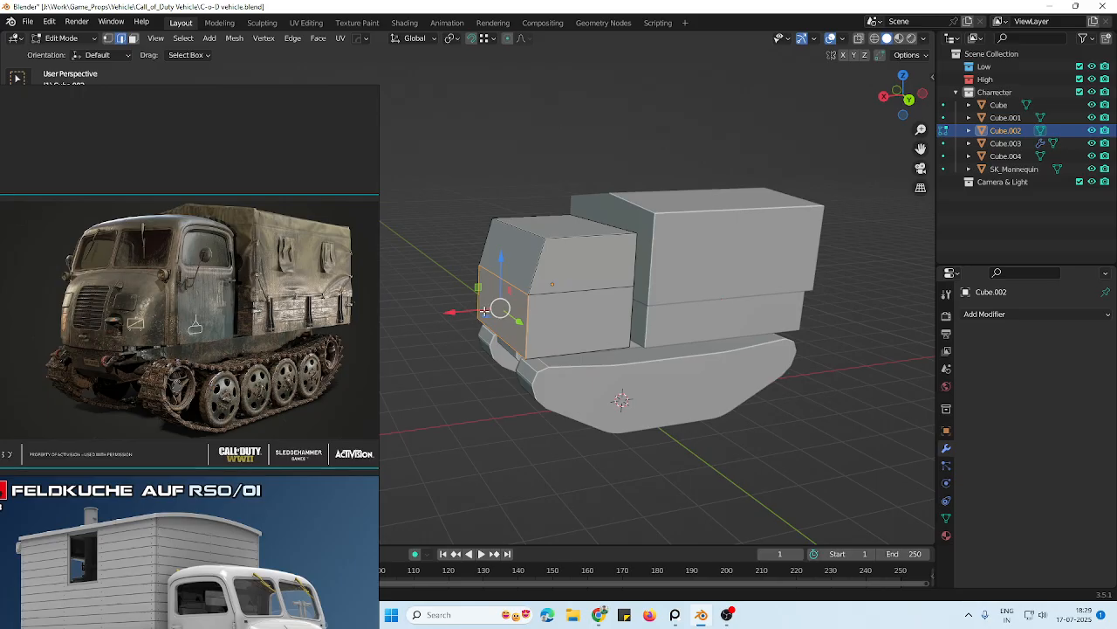
{"action": "left_click_drag", "start_coordinate": [471, 308], "coordinate": [476, 308]}
Move the cab's top front edge and its lower front face back along the X axis to shorten the cab
{"action": "left_click", "coordinate": [516, 228]}
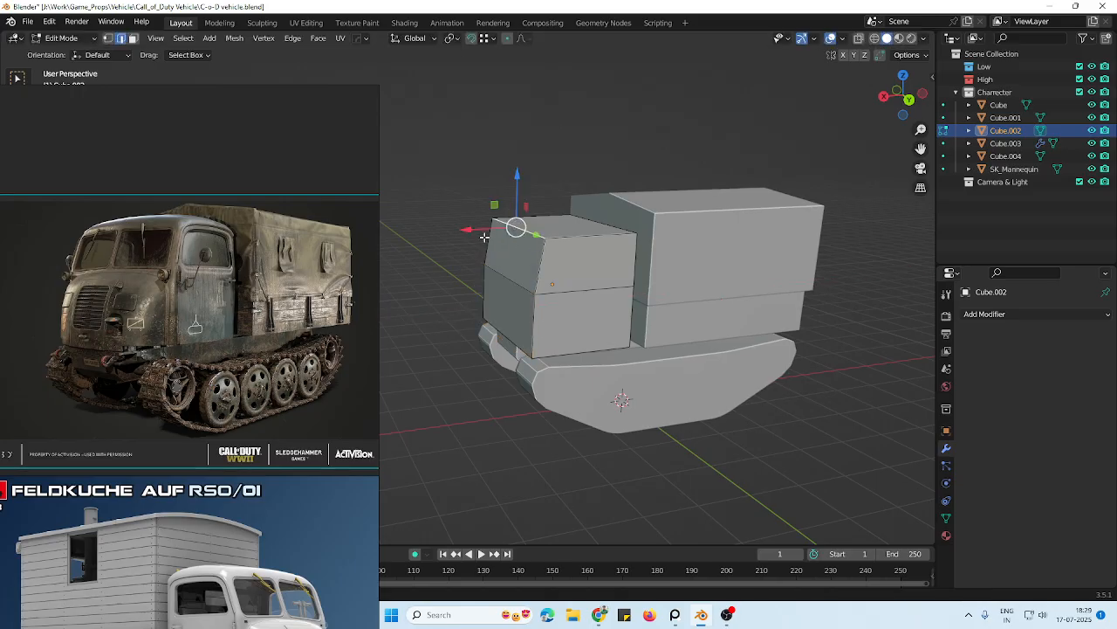
{"action": "left_click_drag", "start_coordinate": [484, 231], "coordinate": [501, 229]}
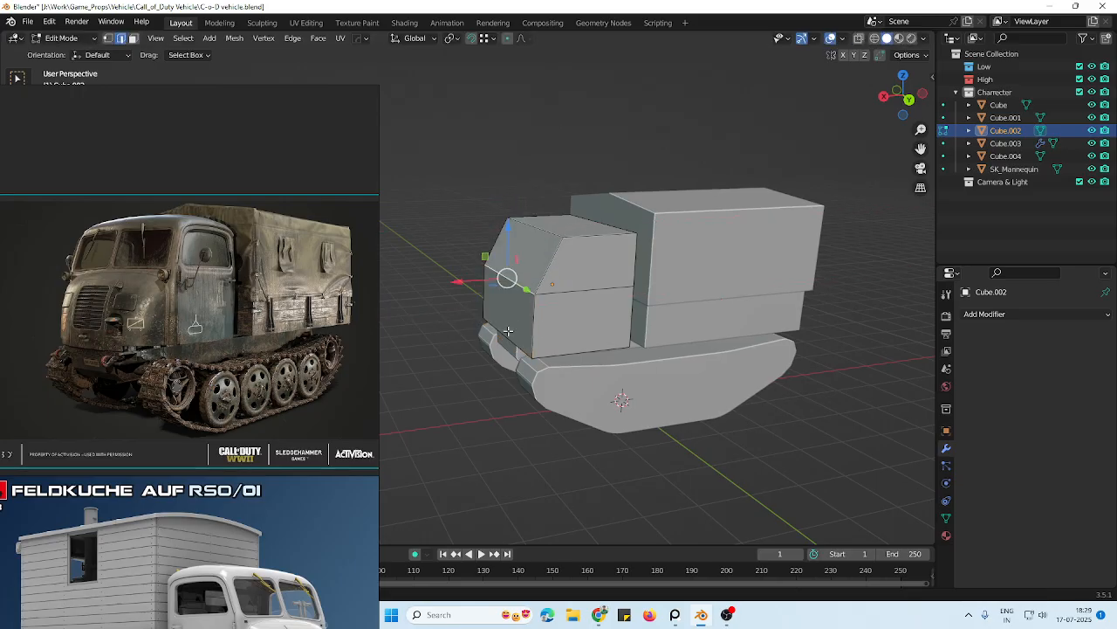
{"action": "left_click_drag", "start_coordinate": [455, 311], "coordinate": [476, 310]}
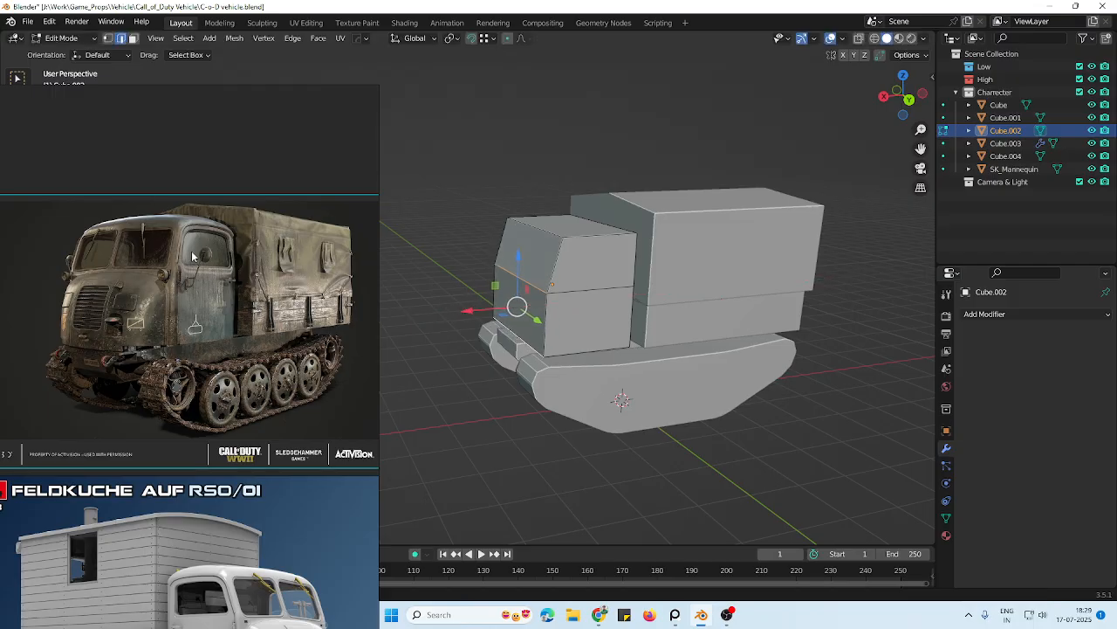
Examine the cab's front shape and windshield in the truck reference images, then leave Edit Mode on the cab block
{"action": "middle_click_drag", "start_coordinate": [678, 300], "coordinate": [652, 291]}
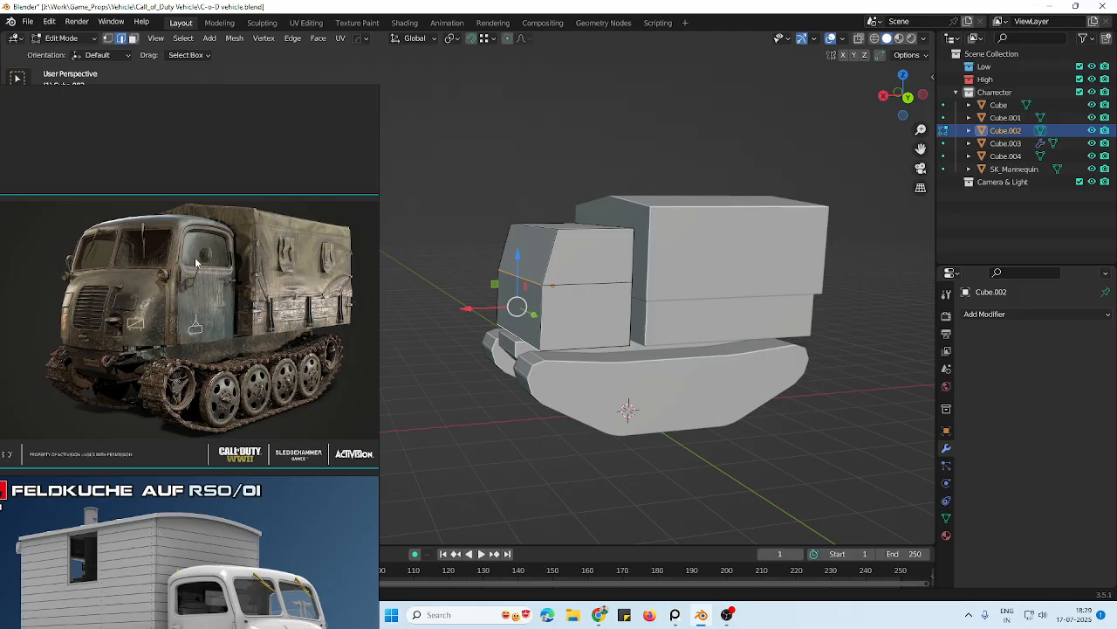
{"action": "mouse_move", "coordinate": [642, 341]}
{"action": "middle_mouse_down"}
{"action": "mouse_move", "coordinate": [704, 319]}
{"action": "mouse_move", "coordinate": [723, 384]}
{"action": "mouse_move", "coordinate": [644, 363]}
{"action": "middle_mouse_up"}
{"action": "scroll", "coordinate": [643, 364], "scroll_direction": "up", "scroll_amount": 1}
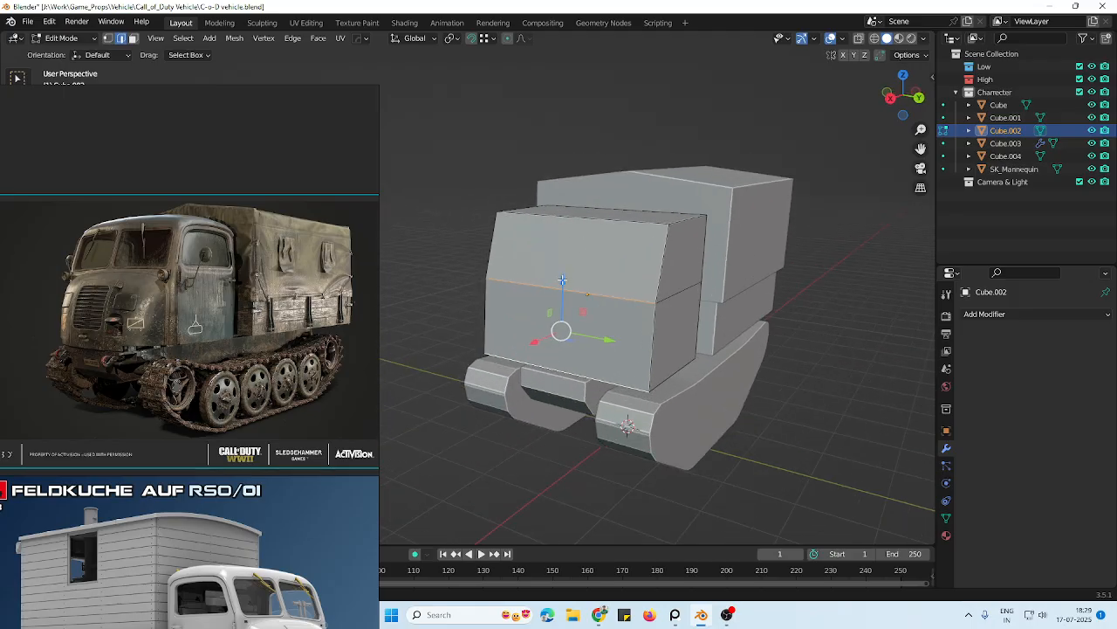
{"action": "scroll", "coordinate": [228, 330], "scroll_direction": "down", "scroll_amount": 3}
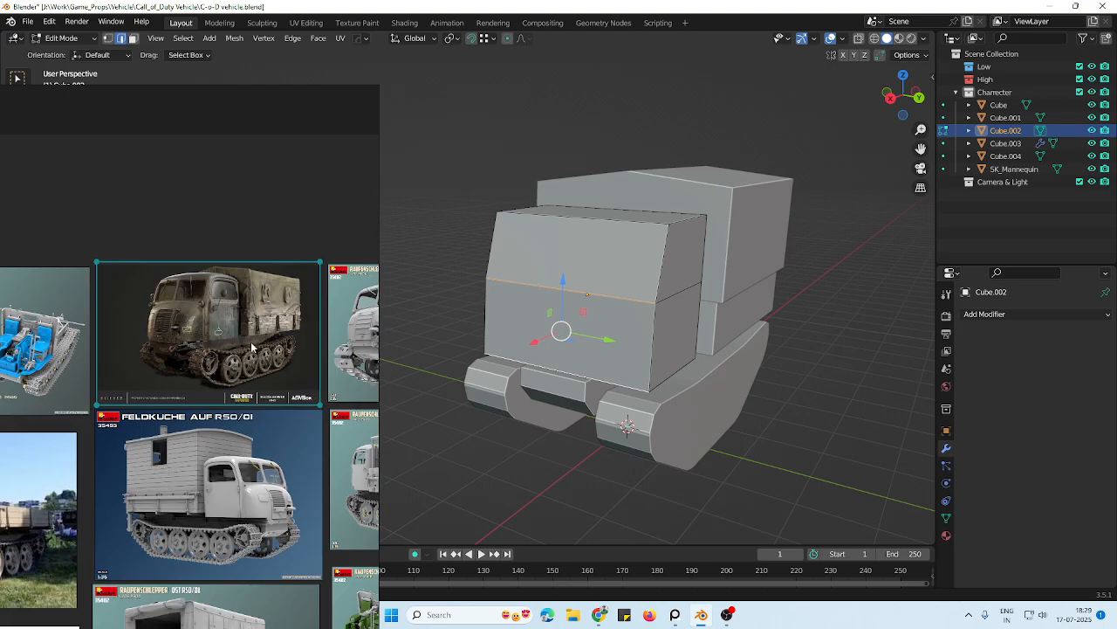
{"action": "middle_click_drag", "start_coordinate": [277, 474], "coordinate": [245, 398]}
{"action": "scroll", "coordinate": [246, 397], "scroll_direction": "up", "scroll_amount": 4}
{"action": "scroll", "coordinate": [246, 389], "scroll_direction": "down", "scroll_amount": 1}
{"action": "scroll", "coordinate": [250, 377], "scroll_direction": "down", "scroll_amount": 3}
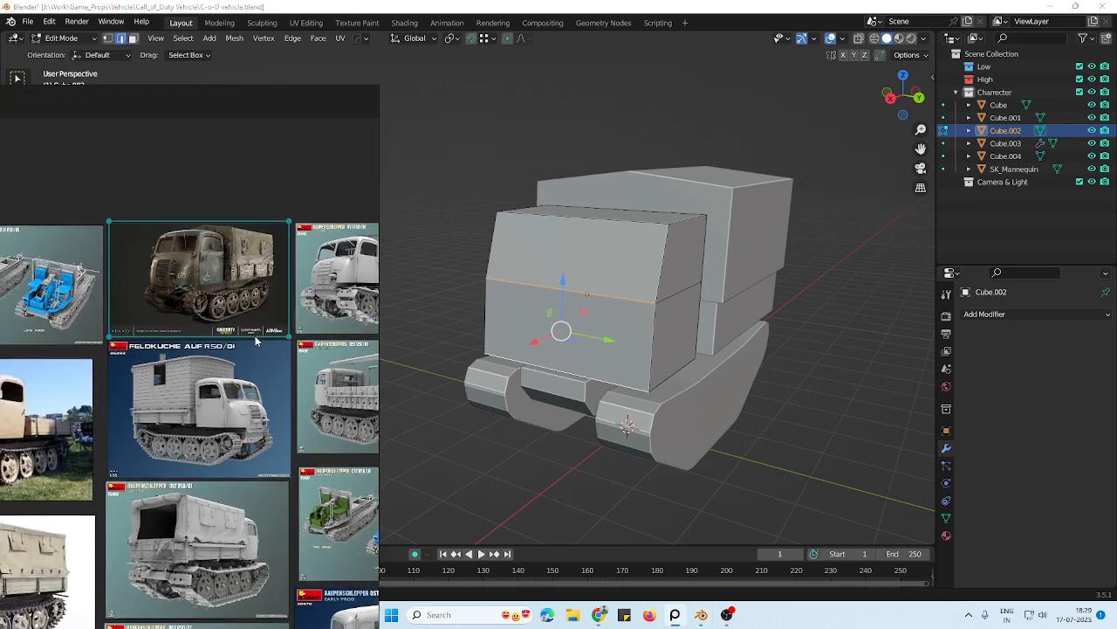
{"action": "scroll", "coordinate": [220, 334], "scroll_direction": "up", "scroll_amount": 4}
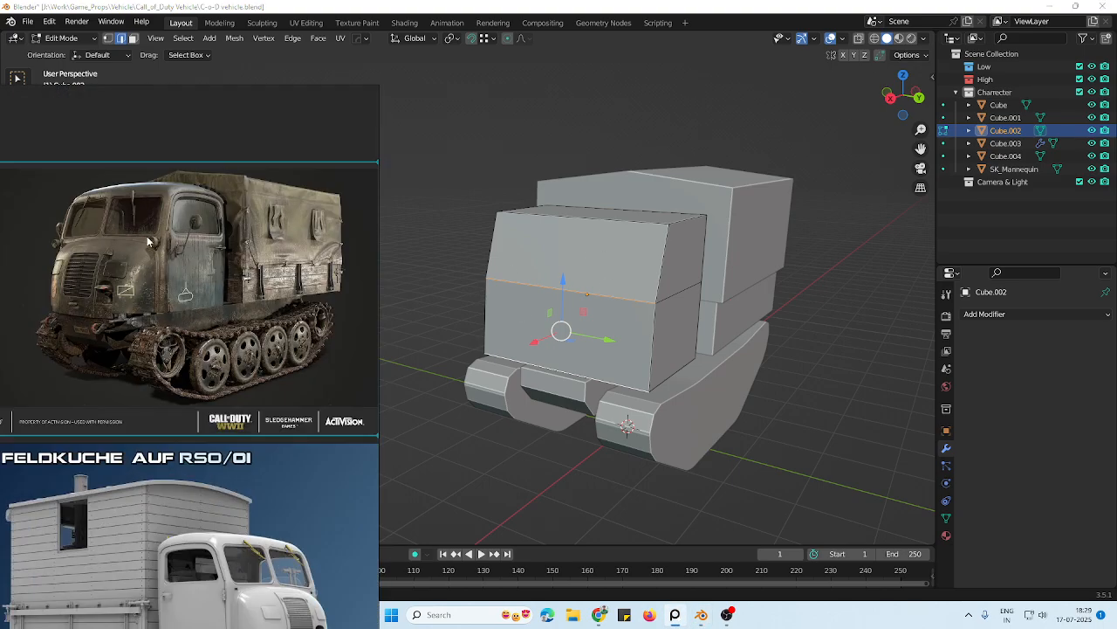
{"action": "key", "text": "Tab"}
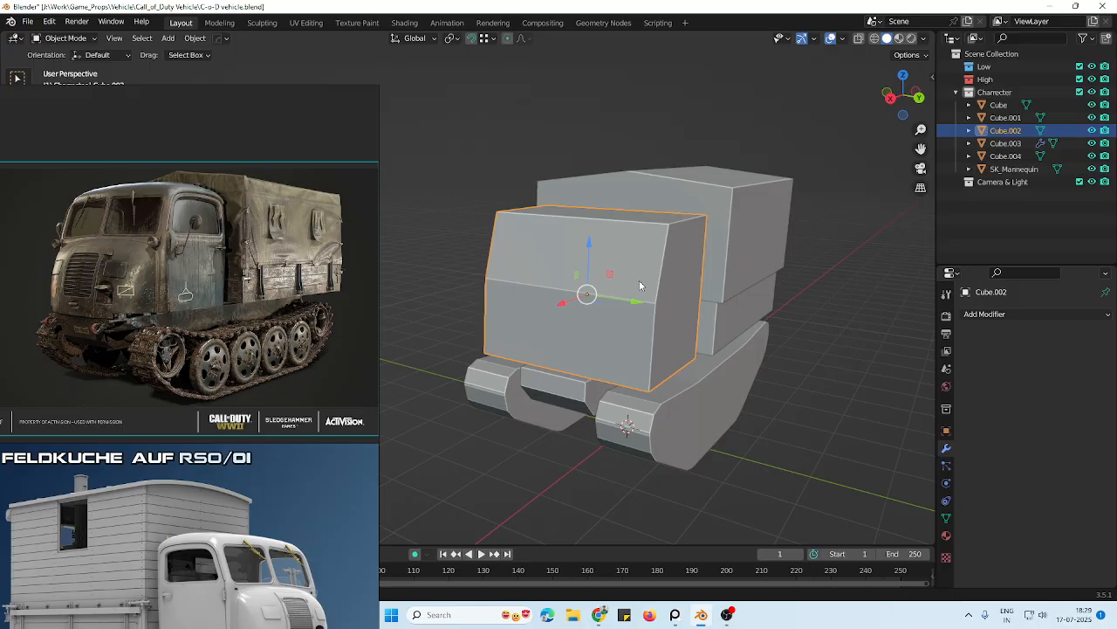
{"action": "key", "text": "s"}
{"action": "key", "text": "z"}
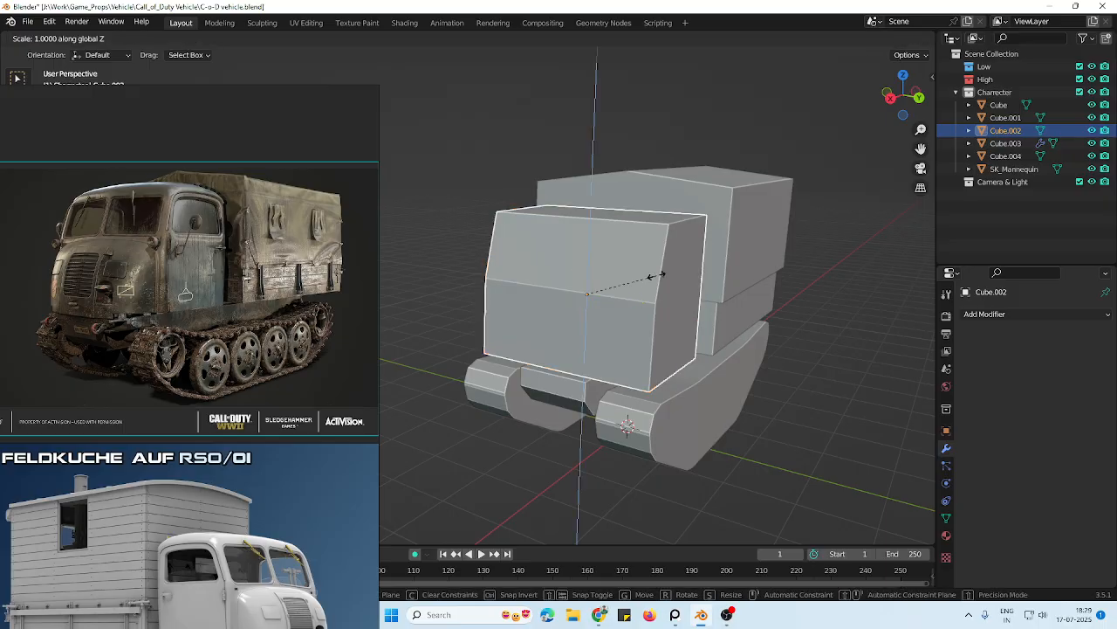
{"action": "key", "text": "y"}
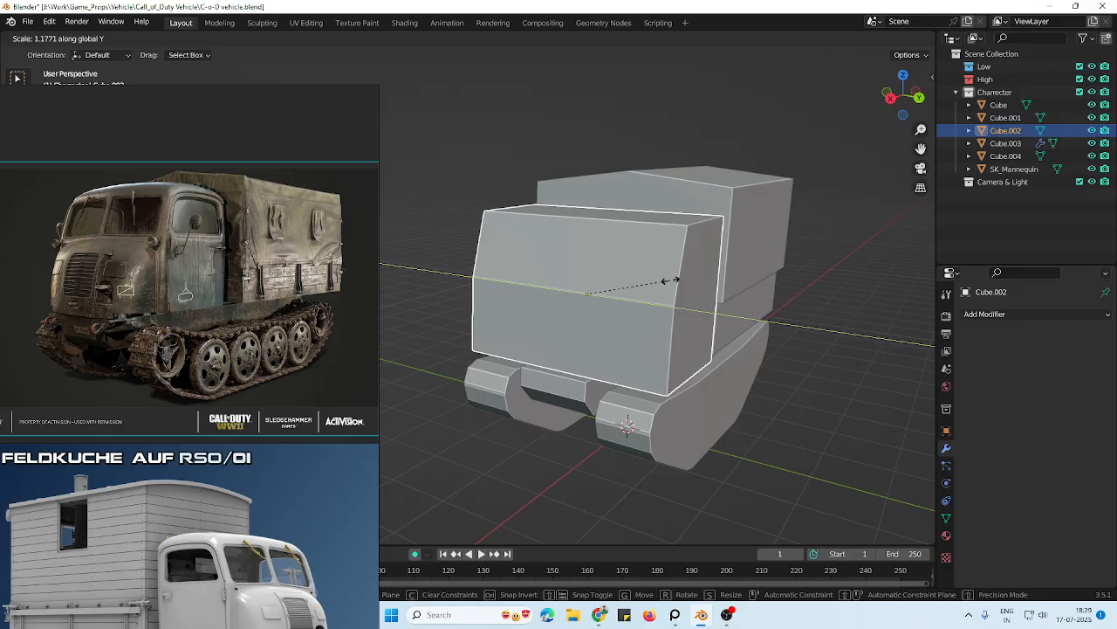
{"action": "right_click", "coordinate": [670, 280]}
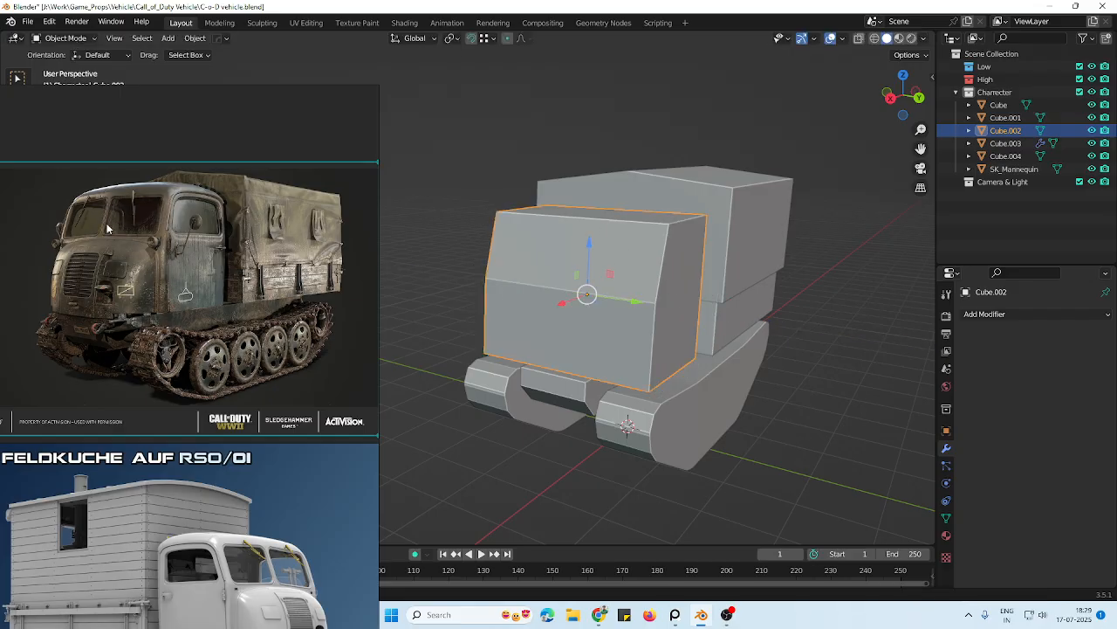
Add a new cube mesh over the cab block
{"action": "middle_click_drag", "start_coordinate": [683, 354], "coordinate": [584, 275]}
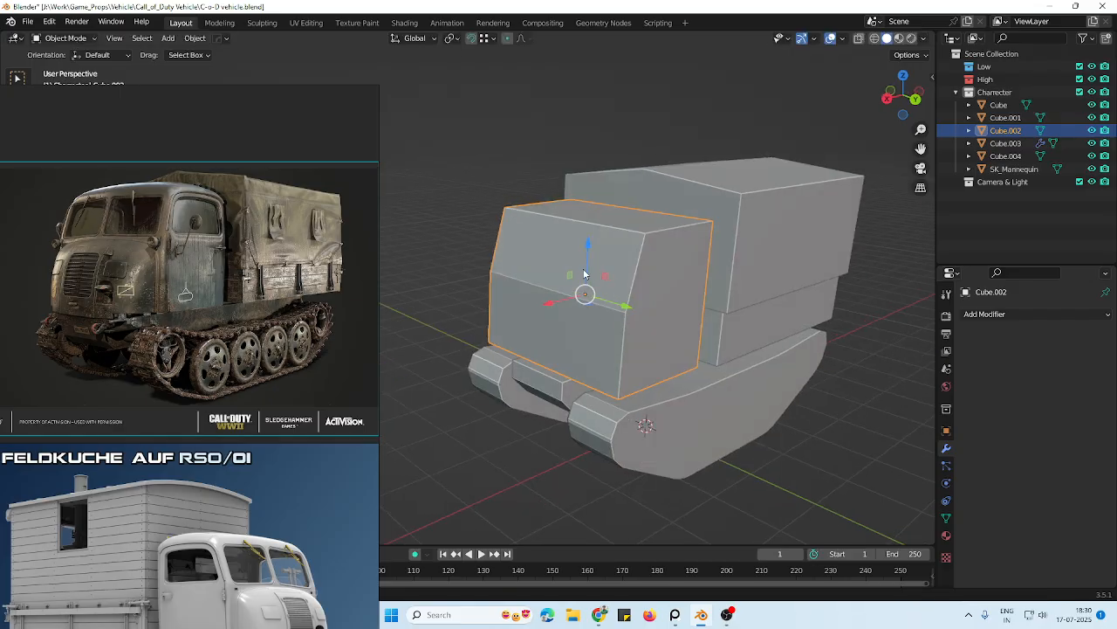
{"action": "key", "text": "shift+a"}
{"action": "left_click", "coordinate": [679, 277]}
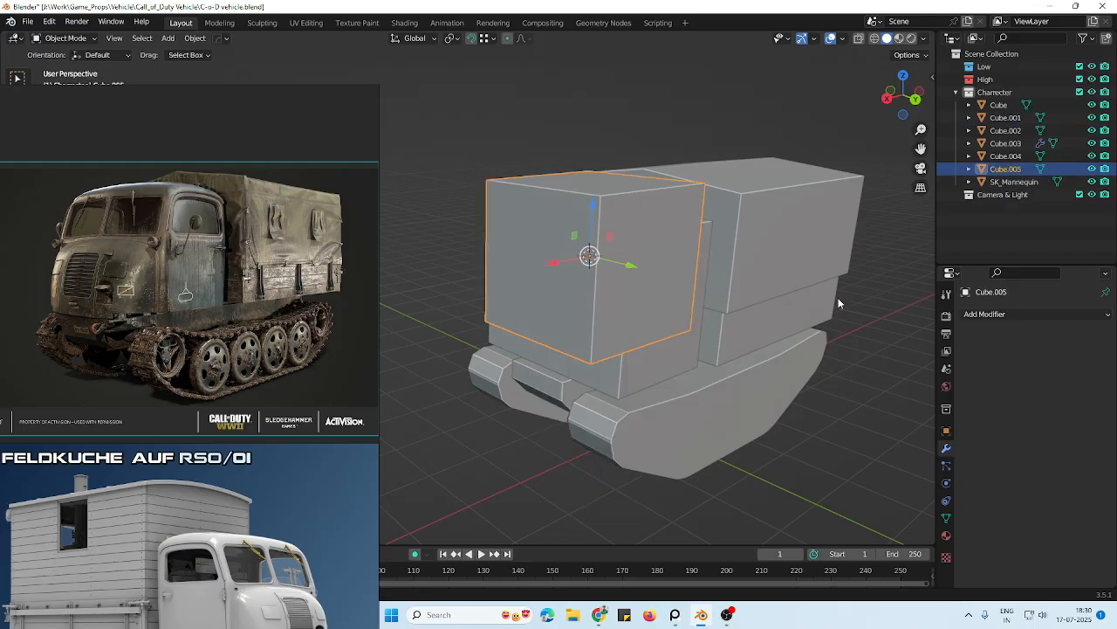
Scale down the new cube and position it over one half of the cab's sloped windshield face
{"action": "key", "text": "s"}
{"action": "left_click", "coordinate": [690, 279]}
{"action": "scroll", "coordinate": [620, 311], "scroll_direction": "up", "scroll_amount": 5}
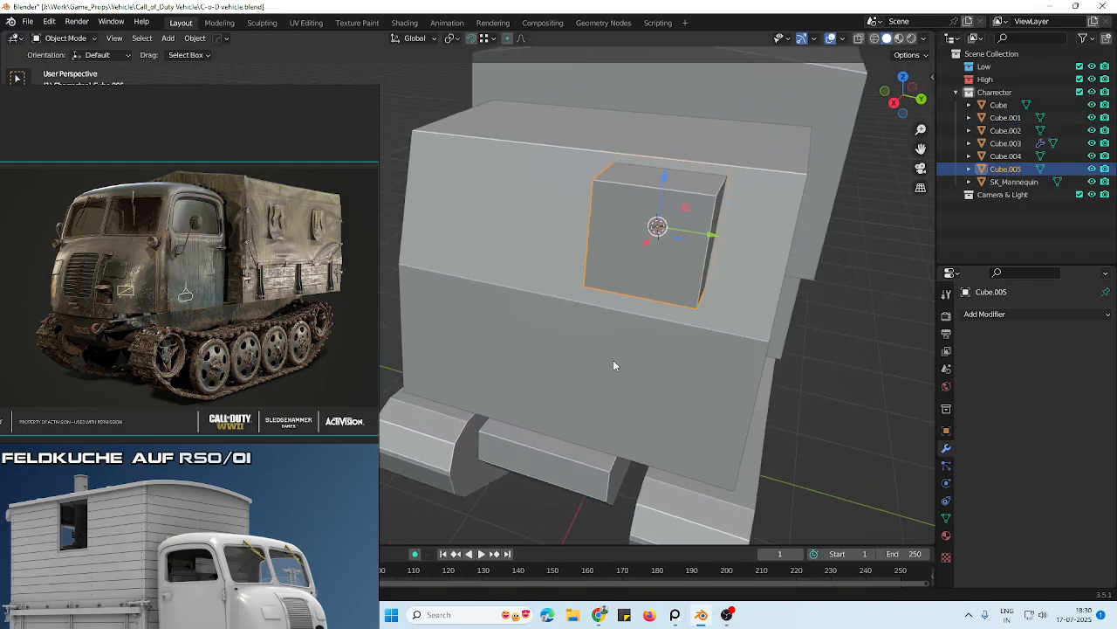
{"action": "left_click_drag", "start_coordinate": [659, 193], "coordinate": [658, 209]}
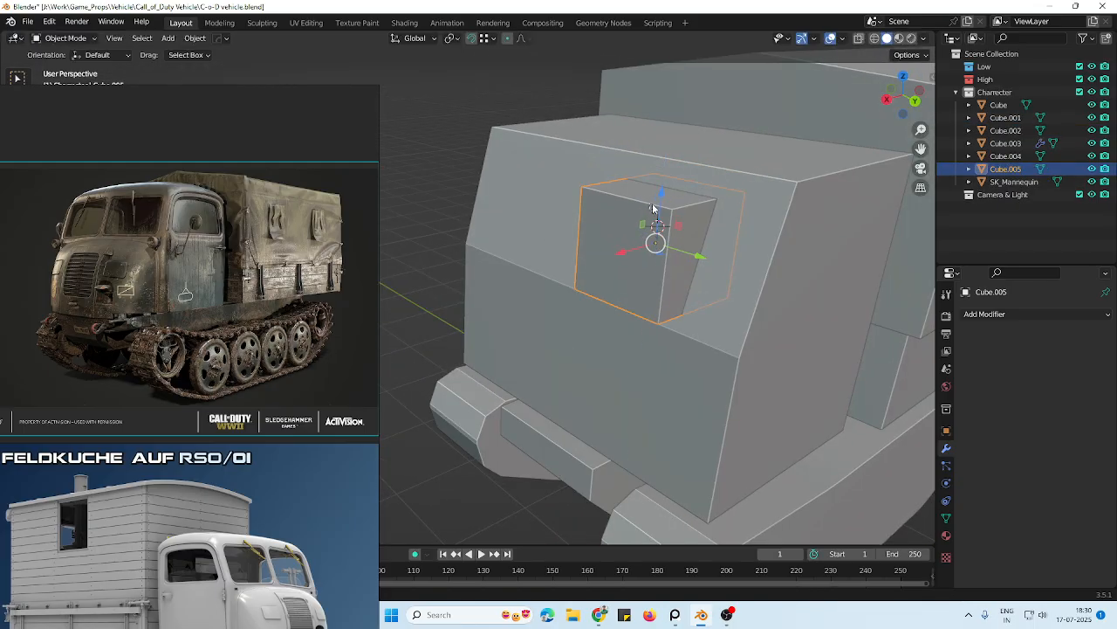
{"action": "key", "text": "a"}
{"action": "left_click", "coordinate": [653, 256]}
{"action": "left_click_drag", "start_coordinate": [686, 253], "coordinate": [698, 256]}
Apply all transforms to the window cube and mirror it across the Y axis
{"action": "key", "text": "ctrl+a"}
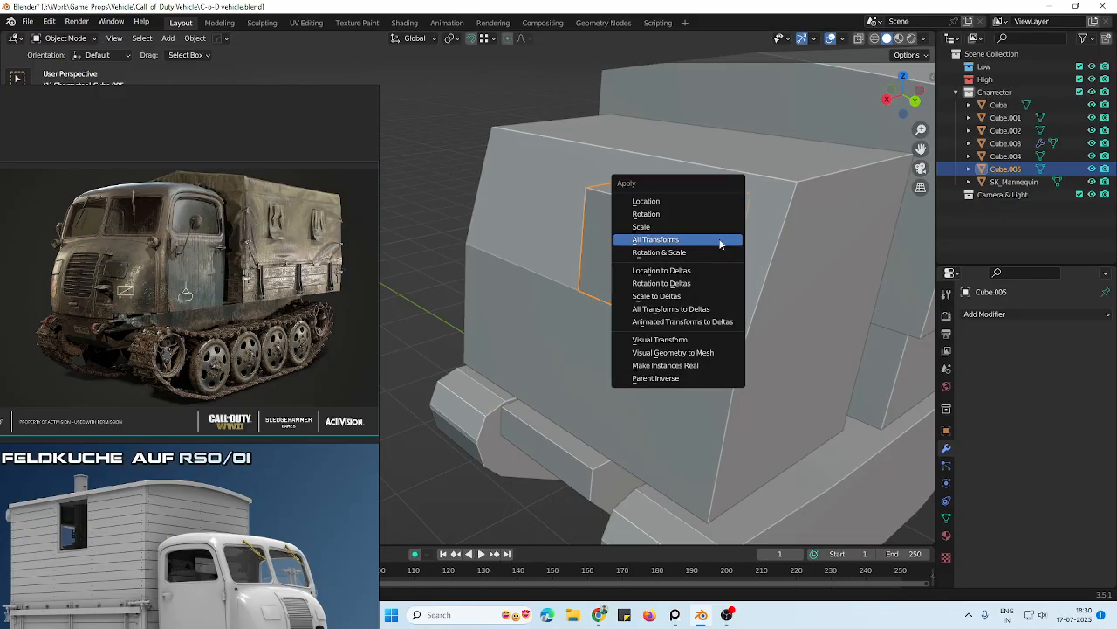
{"action": "left_click", "coordinate": [721, 242]}
{"action": "scroll", "coordinate": [606, 297], "scroll_direction": "down", "scroll_amount": 7}
{"action": "middle_click_drag", "start_coordinate": [606, 298], "coordinate": [655, 301]}
{"action": "key", "text": "alt+x"}
{"action": "left_click", "coordinate": [552, 325]}
{"action": "scroll", "coordinate": [575, 311], "scroll_direction": "up", "scroll_amount": 6}
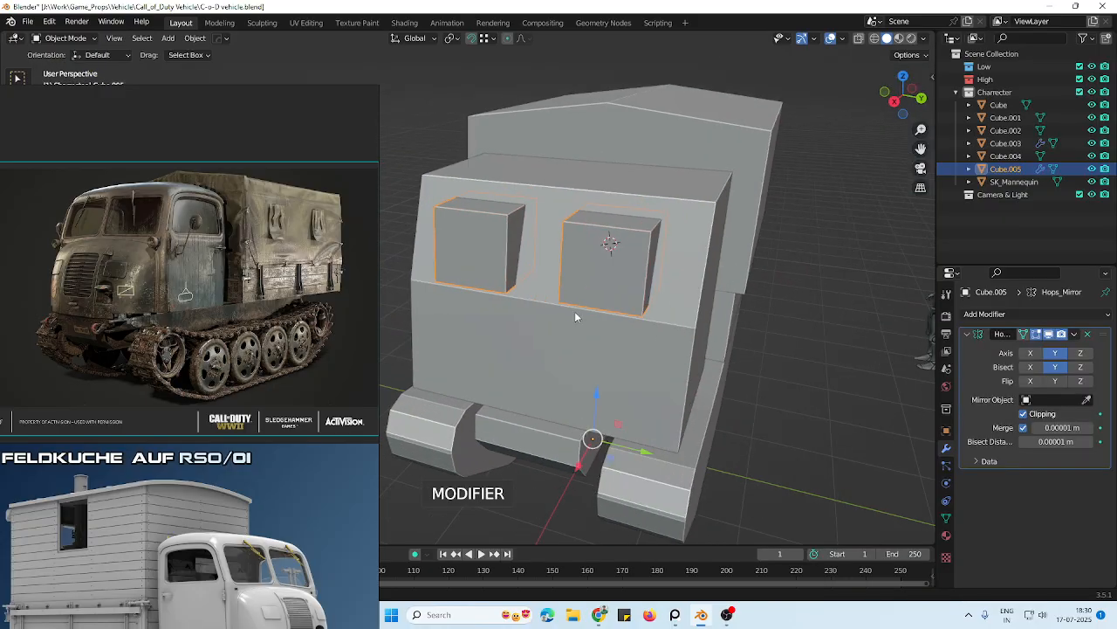
Move the window cube's inner side face along Y toward the cab's centre, leaving a narrow gap between the mirrored halves
{"action": "key", "text": "Tab"}
{"action": "middle_click_drag", "start_coordinate": [605, 261], "coordinate": [634, 252]}
{"action": "key", "text": "alt+z"}
{"action": "left_click_drag", "start_coordinate": [548, 187], "coordinate": [608, 335]}
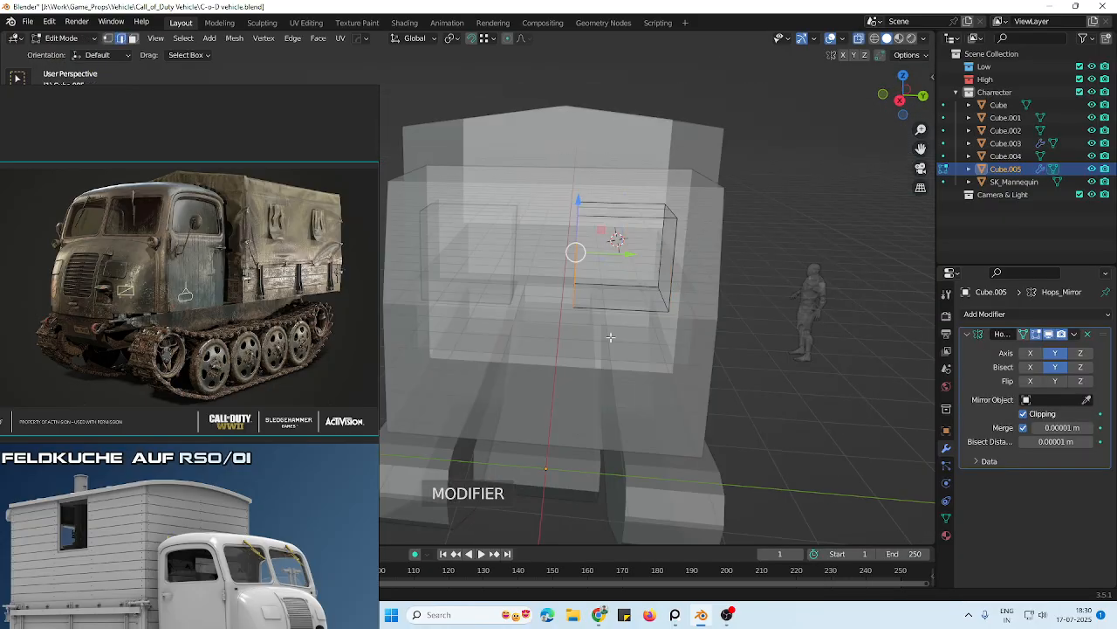
{"action": "key", "text": "alt+z"}
{"action": "left_click_drag", "start_coordinate": [612, 252], "coordinate": [586, 252]}
{"action": "middle_click_drag", "start_coordinate": [605, 254], "coordinate": [587, 252]}
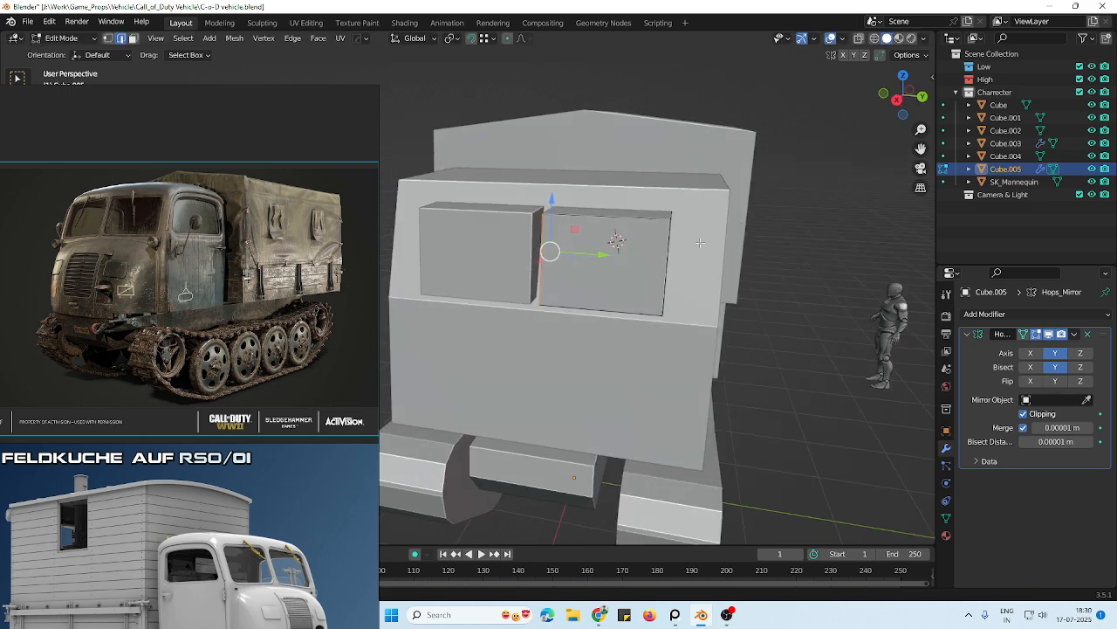
Extend the window cube's outer side face outward along Y, then leave Edit Mode and save the file
{"action": "key", "text": "alt+z"}
{"action": "left_click_drag", "start_coordinate": [756, 172], "coordinate": [636, 340]}
{"action": "key", "text": "alt+z"}
{"action": "left_click_drag", "start_coordinate": [708, 260], "coordinate": [736, 258]}
{"action": "scroll", "coordinate": [735, 258], "scroll_direction": "down", "scroll_amount": 5}
{"action": "middle_click_drag", "start_coordinate": [736, 258], "coordinate": [518, 260]}
{"action": "key", "text": "Tab"}
{"action": "left_click", "coordinate": [583, 156]}
{"action": "scroll", "coordinate": [609, 245], "scroll_direction": "up", "scroll_amount": 4}
{"action": "scroll", "coordinate": [656, 282], "scroll_direction": "down", "scroll_amount": 3}
{"action": "key", "text": "ctrl+s"}
{"action": "left_click", "coordinate": [522, 262]}
{"action": "scroll", "coordinate": [588, 275], "scroll_direction": "up", "scroll_amount": 2}
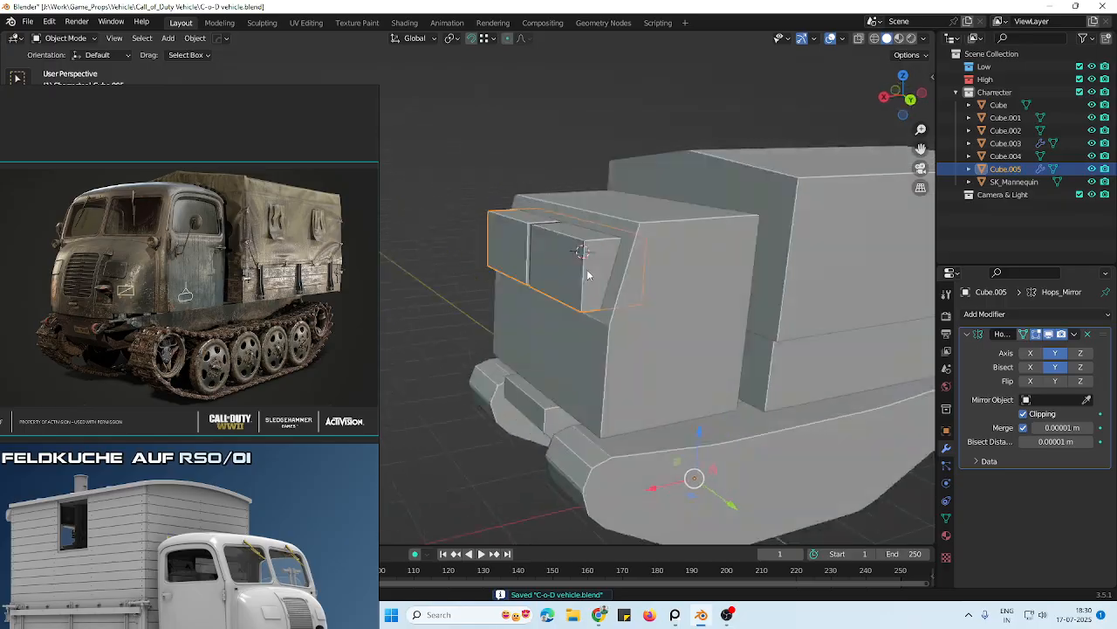
{"action": "middle_click_drag", "start_coordinate": [588, 275], "coordinate": [684, 261]}
{"action": "left_click", "coordinate": [684, 265], "text": "shift"}
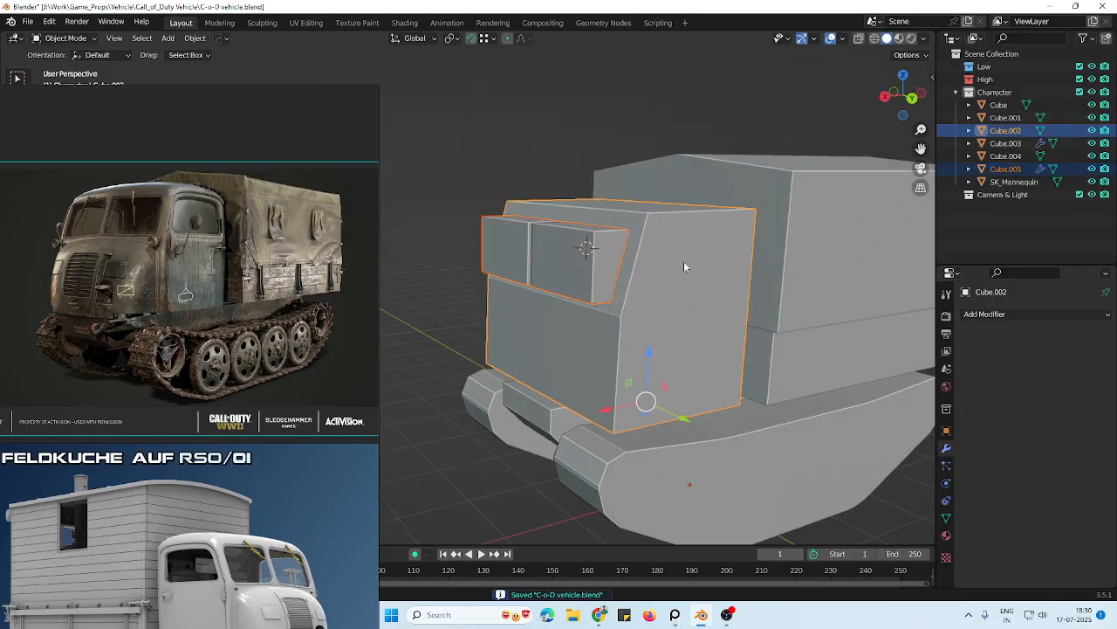
{"action": "key", "text": "ctrl+1"}
{"action": "key", "text": "ctrl+z"}
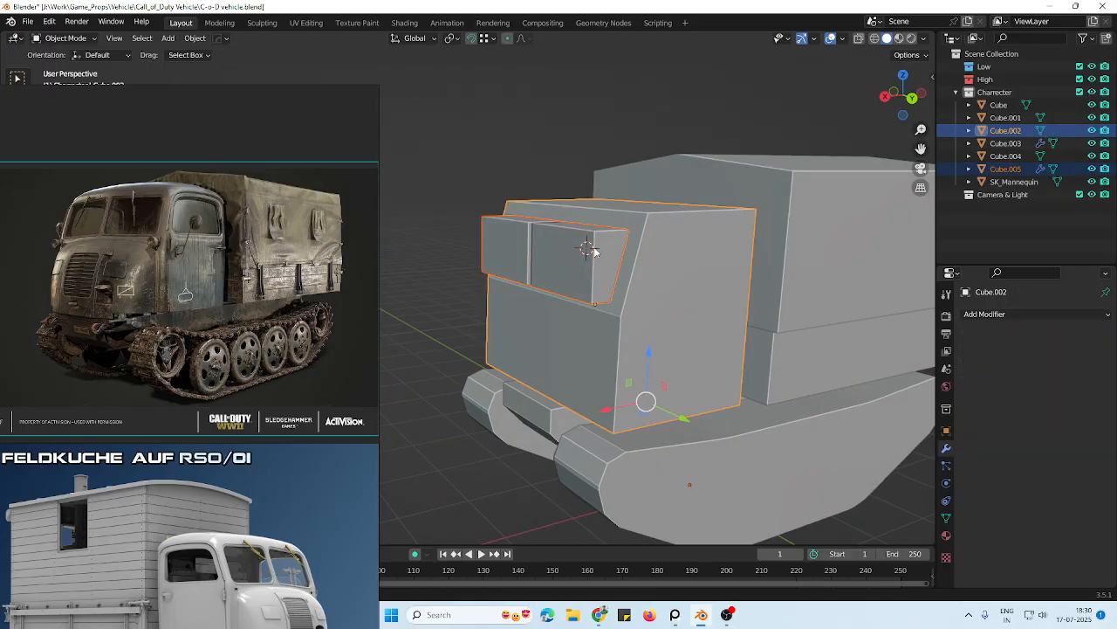
{"action": "key", "text": "Tab"}
{"action": "key", "text": "Tab"}
Cut the windshield openings into the cab with a Boolean Difference using the mirrored cube, then open that cutter in Edit Mode
{"action": "left_click", "coordinate": [594, 265]}
{"action": "left_click", "coordinate": [668, 238], "text": "shift"}
{"action": "key", "text": "ctrl+KP_Subtract"}
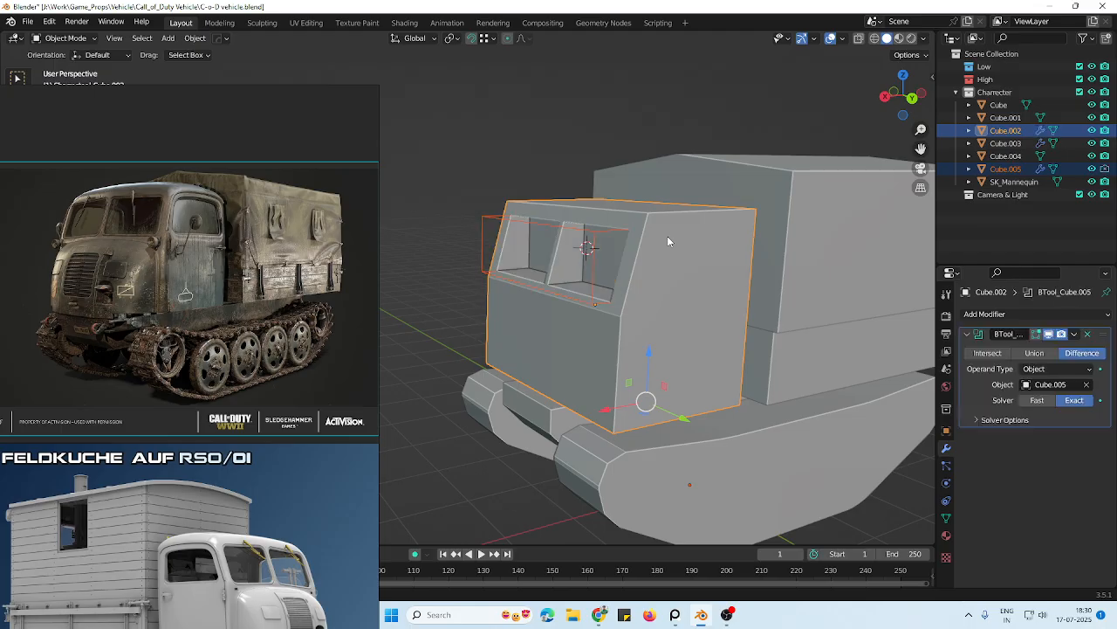
{"action": "middle_click_drag", "start_coordinate": [590, 258], "coordinate": [563, 229]}
{"action": "key", "text": "Tab"}
{"action": "key", "text": "Tab"}
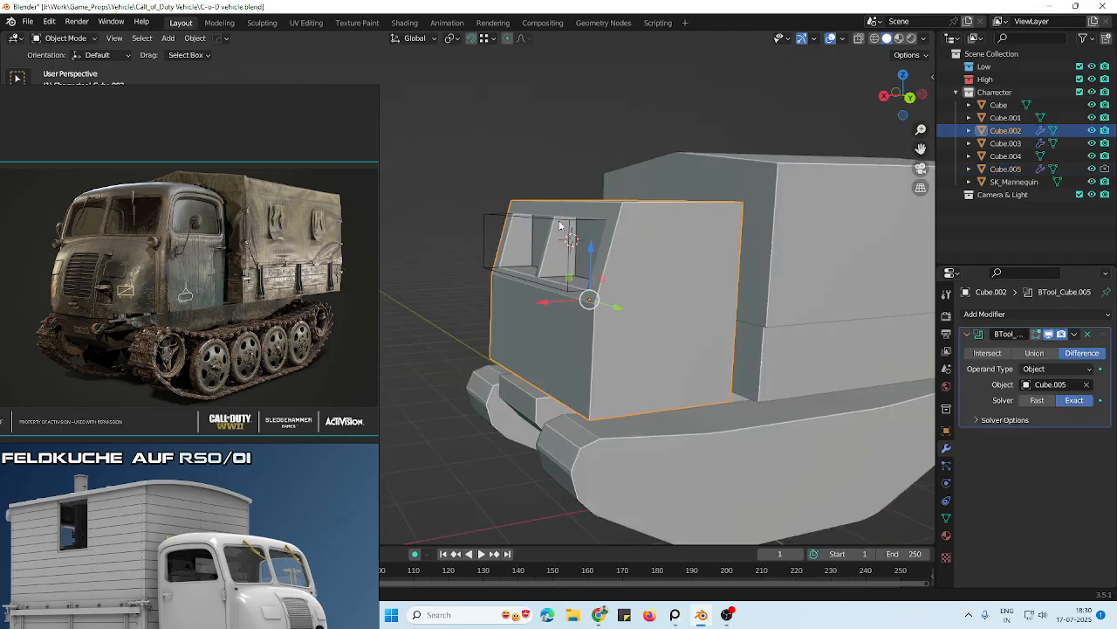
{"action": "left_click", "coordinate": [559, 225]}
{"action": "key", "text": "Tab"}
{"action": "key", "text": "a"}
{"action": "key", "text": "ctrl+KP_3"}
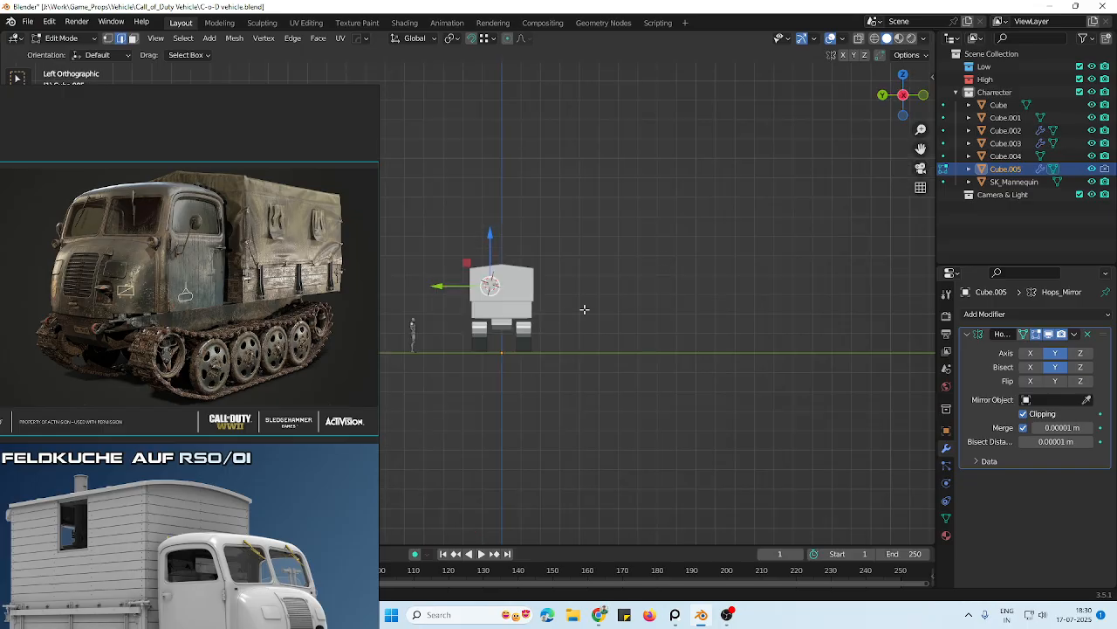
{"action": "key", "text": "ctrl+KP_1"}
{"action": "key", "text": "KP_Decimal"}
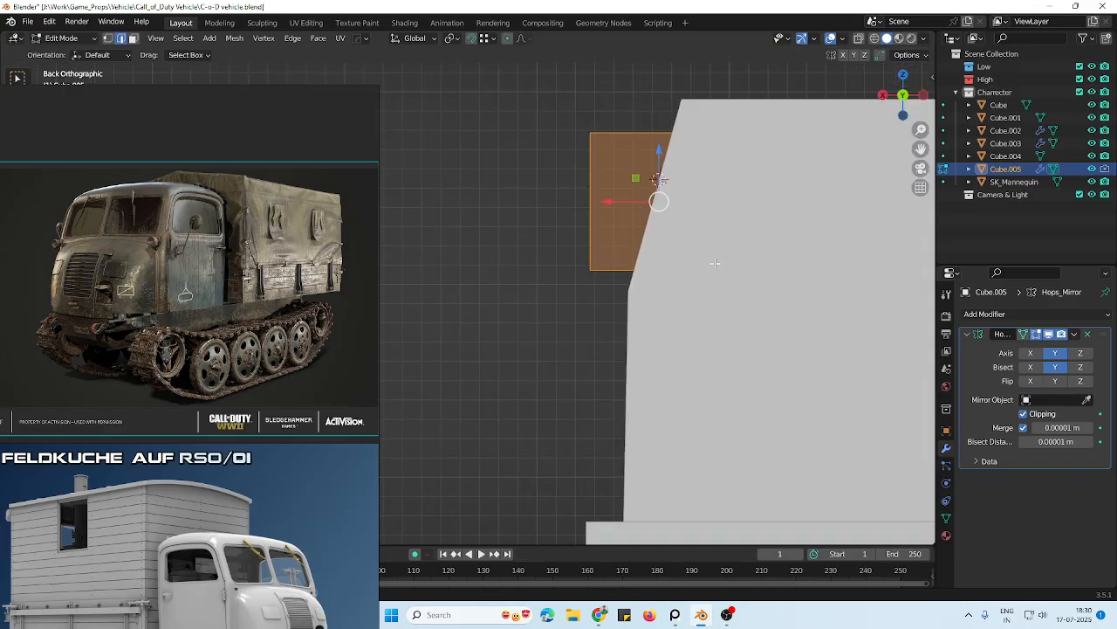
{"action": "key", "text": "alt+z"}
{"action": "key", "text": "r"}
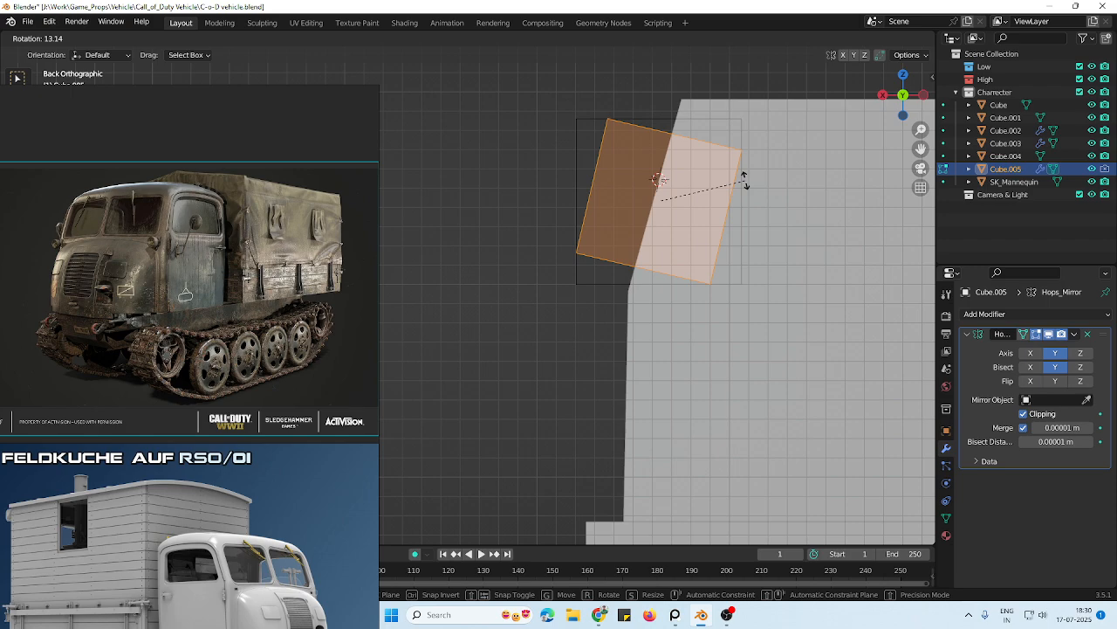
{"action": "right_click", "coordinate": [724, 175]}
Move the cutter's inner back face along X toward the cab's front to make the window cuts shallower
{"action": "scroll", "coordinate": [723, 175], "scroll_direction": "down", "scroll_amount": 3}
{"action": "middle_click_drag", "start_coordinate": [606, 227], "coordinate": [689, 261]}
{"action": "scroll", "coordinate": [650, 225], "scroll_direction": "down", "scroll_amount": 2}
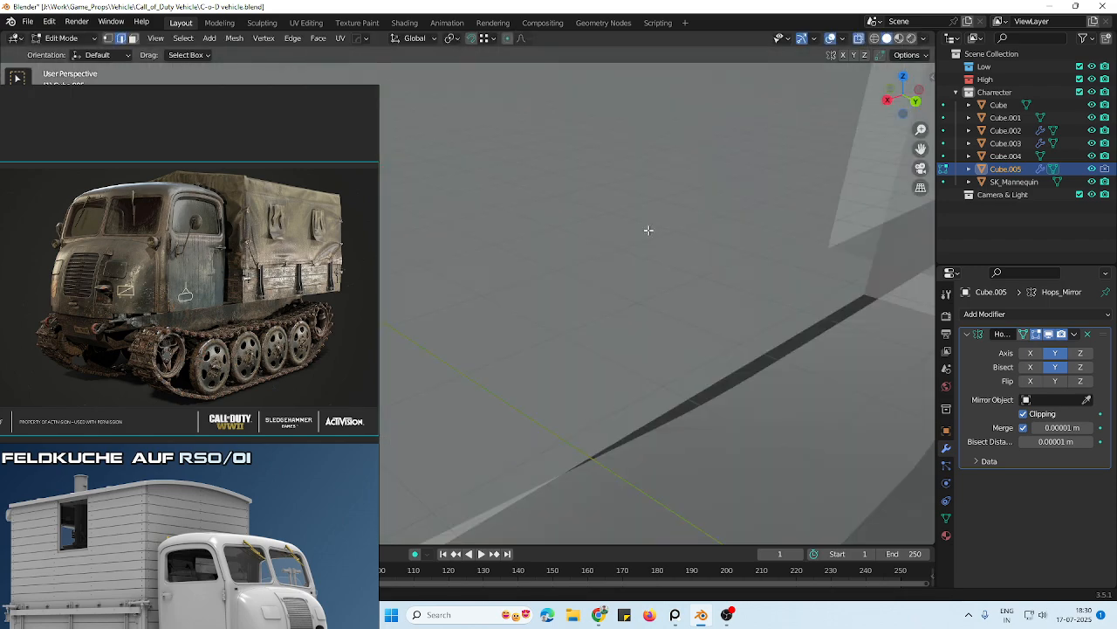
{"action": "scroll", "coordinate": [648, 231], "scroll_direction": "down", "scroll_amount": 5}
{"action": "scroll", "coordinate": [648, 230], "scroll_direction": "up", "scroll_amount": 3}
{"action": "key", "text": "alt+z"}
{"action": "mouse_move", "coordinate": [585, 199]}
{"action": "middle_mouse_down"}
{"action": "mouse_move", "coordinate": [689, 161]}
{"action": "mouse_move", "coordinate": [733, 126]}
{"action": "middle_mouse_up"}
{"action": "key", "text": "alt+z"}
{"action": "left_click_drag", "start_coordinate": [682, 320], "coordinate": [683, 319]}
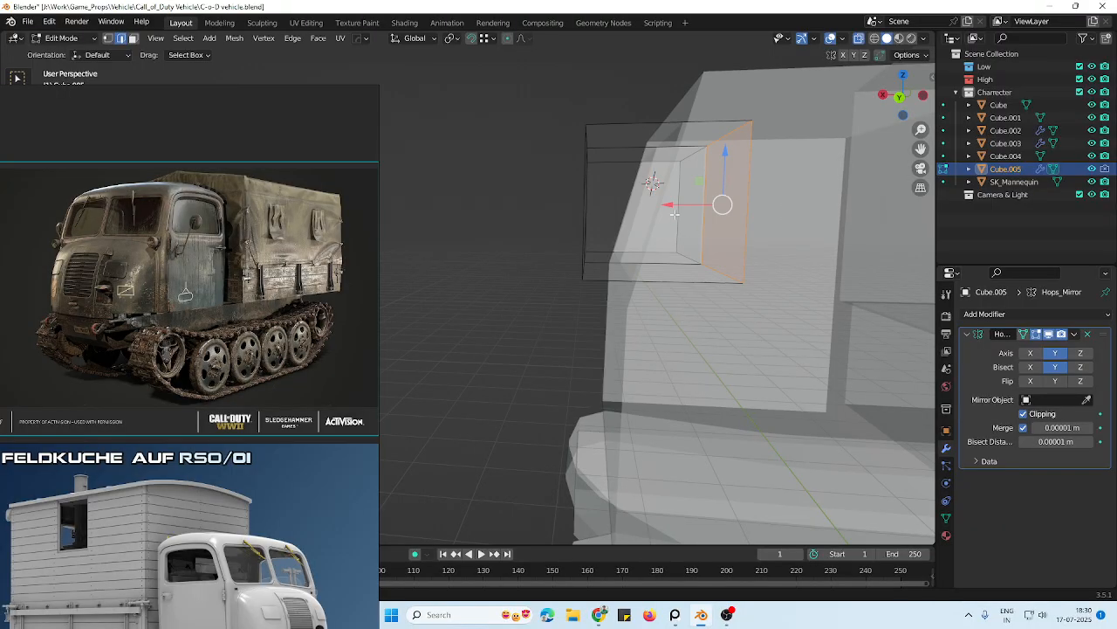
{"action": "left_click_drag", "start_coordinate": [685, 206], "coordinate": [641, 198]}
{"action": "key", "text": "alt+z"}
{"action": "key", "text": "alt+z"}
Shear the cutter's back face in the orthographic back view so it runs parallel to the sloped windshield
{"action": "key", "text": "ctrl+KP_1"}
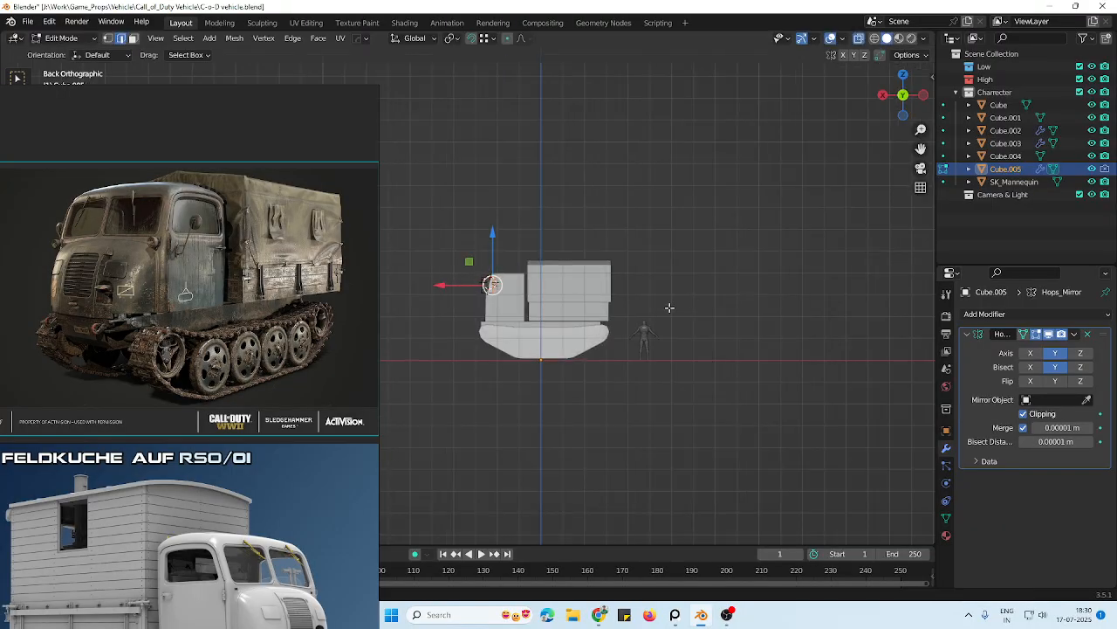
{"action": "middle_click_drag", "start_coordinate": [669, 307], "coordinate": [669, 226], "text": "ctrl"}
{"action": "key", "text": "r"}
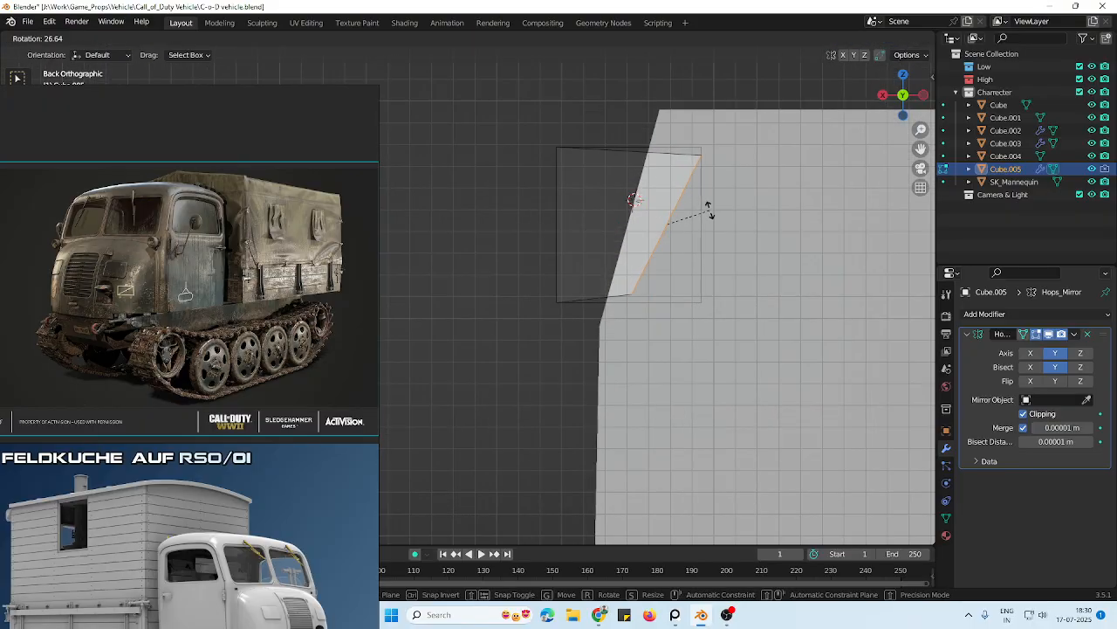
{"action": "right_click", "coordinate": [701, 199]}
{"action": "right_click_drag", "start_coordinate": [121, 217], "coordinate": [68, 372]}
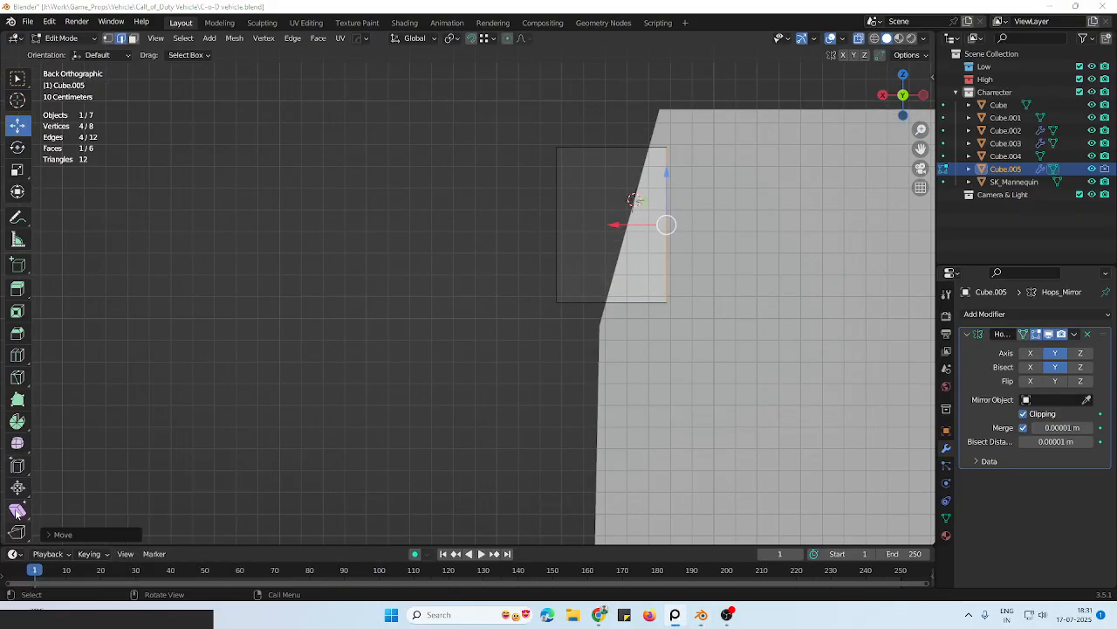
{"action": "left_click", "coordinate": [17, 511]}
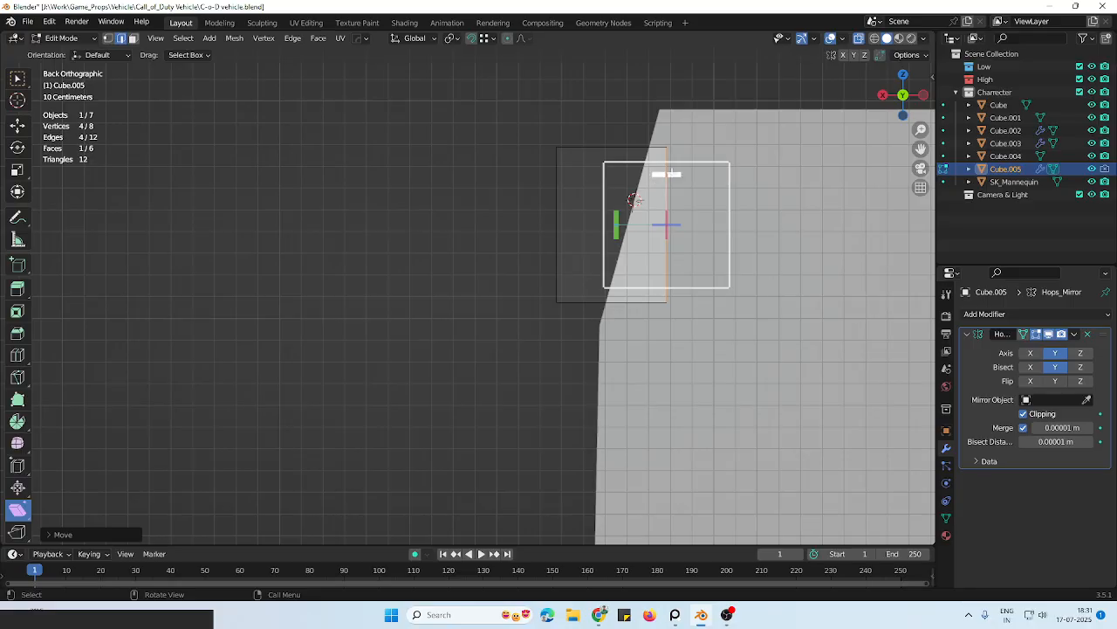
{"action": "left_click_drag", "start_coordinate": [671, 173], "coordinate": [694, 168]}
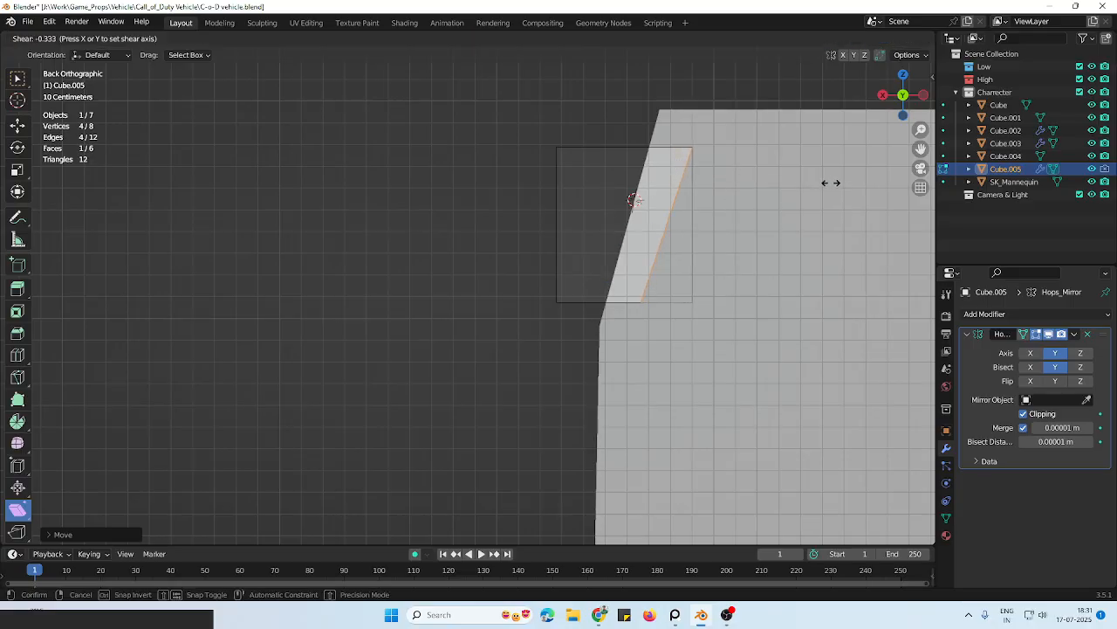
{"action": "left_click_drag", "start_coordinate": [805, 180], "coordinate": [805, 180]}
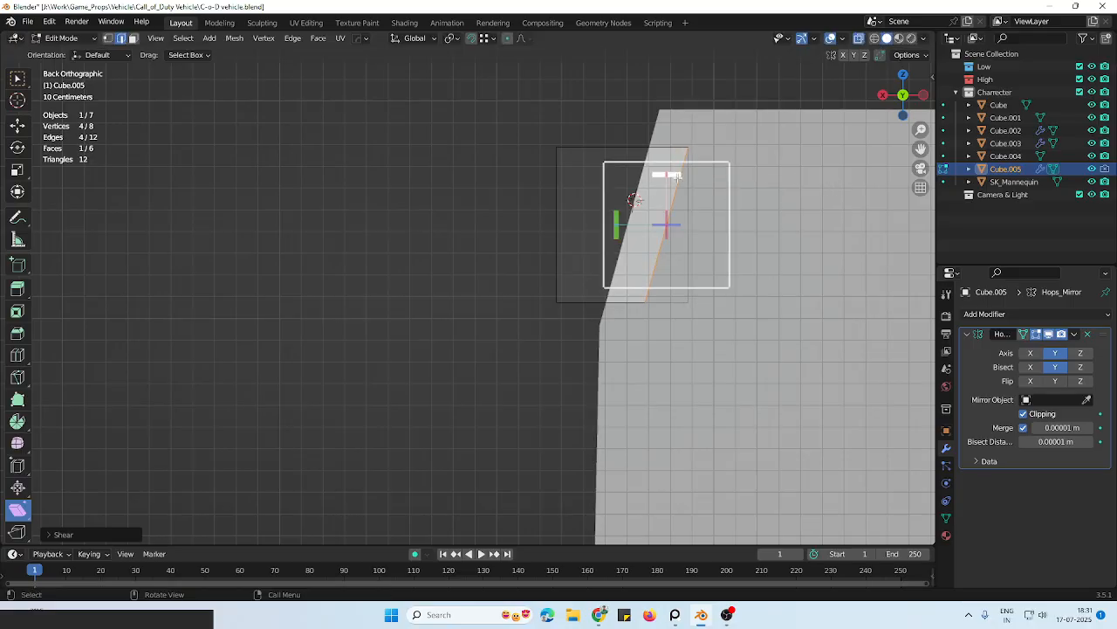
Move the slanted cutter face along X closer to the windshield for a shallow recess, then leave Edit Mode
{"action": "left_click", "coordinate": [17, 124]}
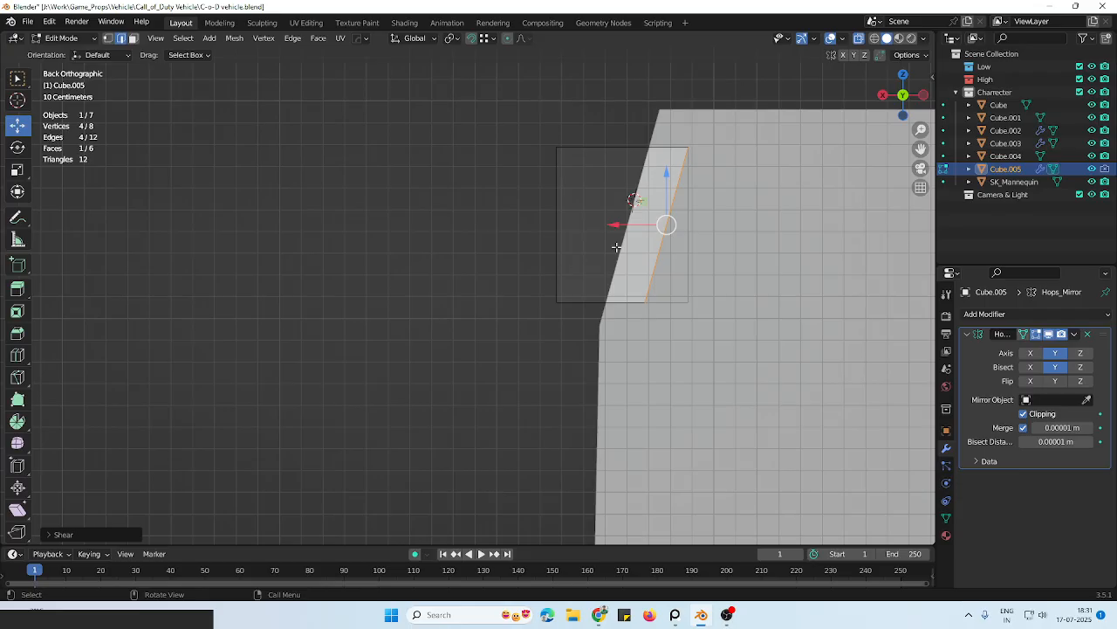
{"action": "left_click_drag", "start_coordinate": [653, 233], "coordinate": [633, 234]}
{"action": "middle_click_drag", "start_coordinate": [633, 234], "coordinate": [587, 321]}
{"action": "scroll", "coordinate": [606, 280], "scroll_direction": "down", "scroll_amount": 10}
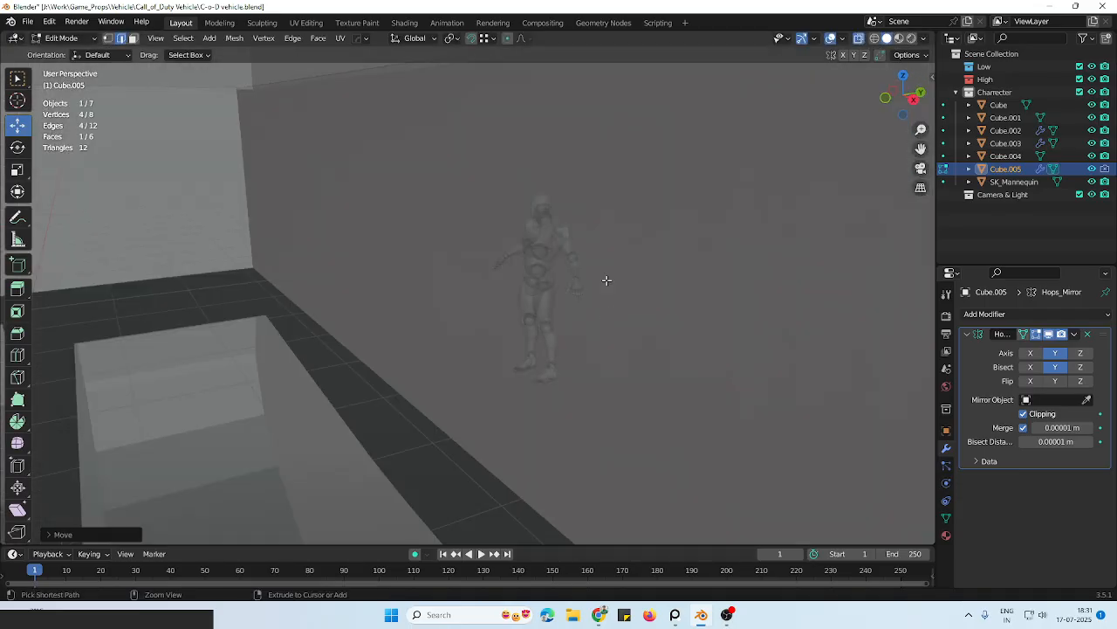
{"action": "middle_click_drag", "start_coordinate": [563, 389], "coordinate": [466, 335]}
{"action": "key", "text": "alt+z"}
{"action": "scroll", "coordinate": [467, 334], "scroll_direction": "up", "scroll_amount": 2}
{"action": "key", "text": "Tab"}
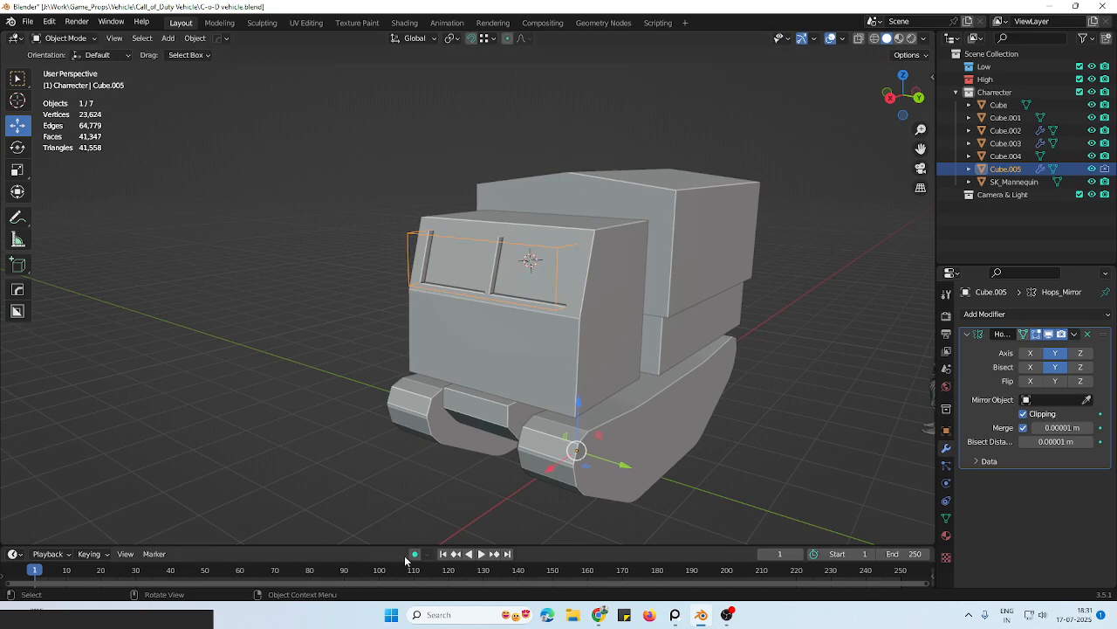
Bring the reference images back beside the model and compare the cab and its windshield recesses with the truck
{"action": "right_click_drag", "start_coordinate": [159, 618], "coordinate": [249, 96]}
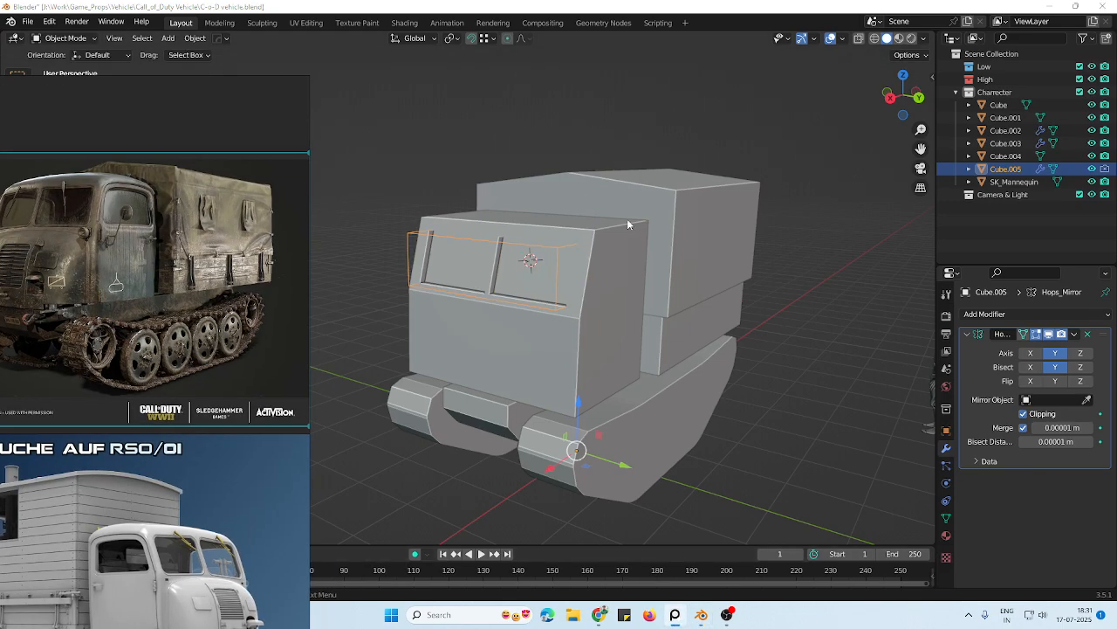
{"action": "middle_click_drag", "start_coordinate": [628, 222], "coordinate": [660, 274]}
{"action": "scroll", "coordinate": [660, 275], "scroll_direction": "down", "scroll_amount": 4}
{"action": "middle_click_drag", "start_coordinate": [663, 323], "coordinate": [649, 285]}
{"action": "left_click", "coordinate": [628, 354]}
{"action": "scroll", "coordinate": [603, 278], "scroll_direction": "up", "scroll_amount": 8}
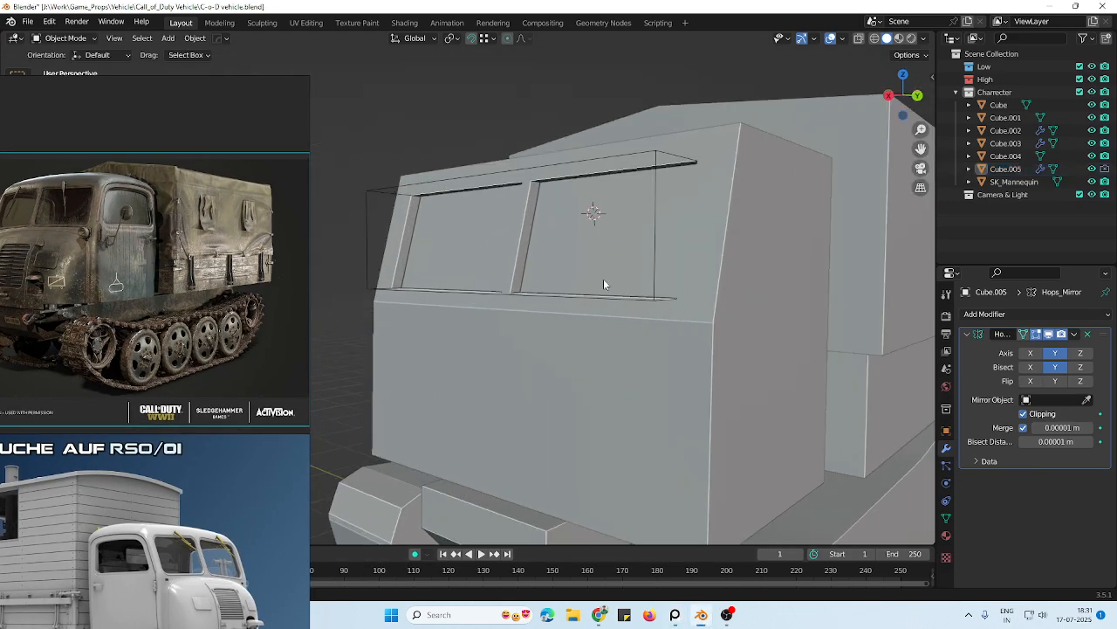
{"action": "scroll", "coordinate": [603, 278], "scroll_direction": "down", "scroll_amount": 3}
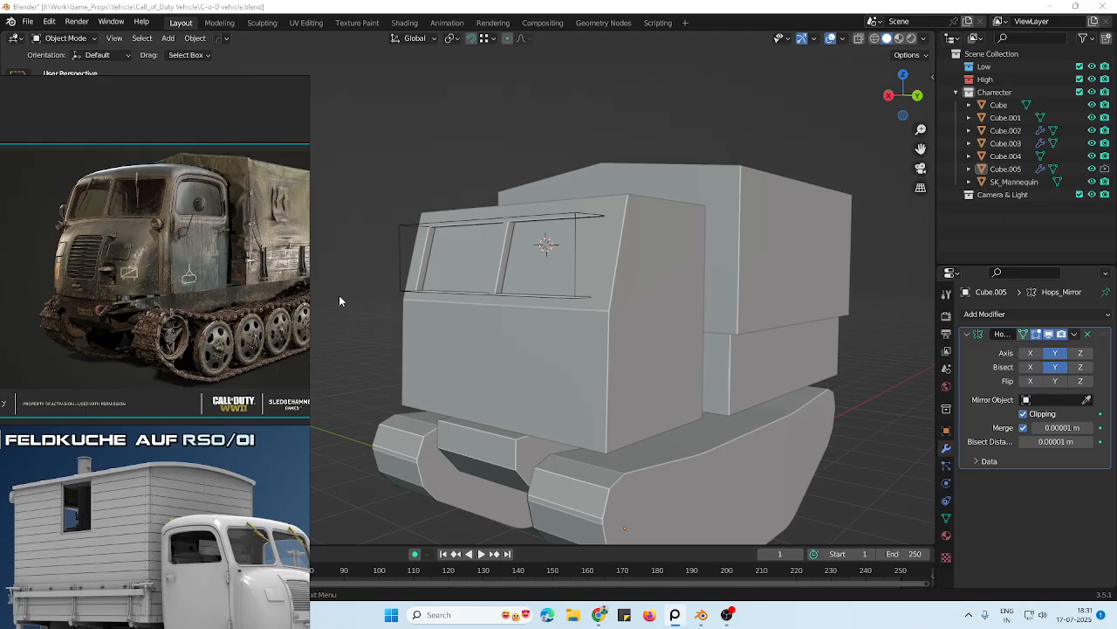
{"action": "mouse_move", "coordinate": [545, 269]}
{"action": "middle_mouse_down"}
{"action": "mouse_move", "coordinate": [585, 267]}
{"action": "mouse_move", "coordinate": [563, 265]}
{"action": "middle_mouse_up"}
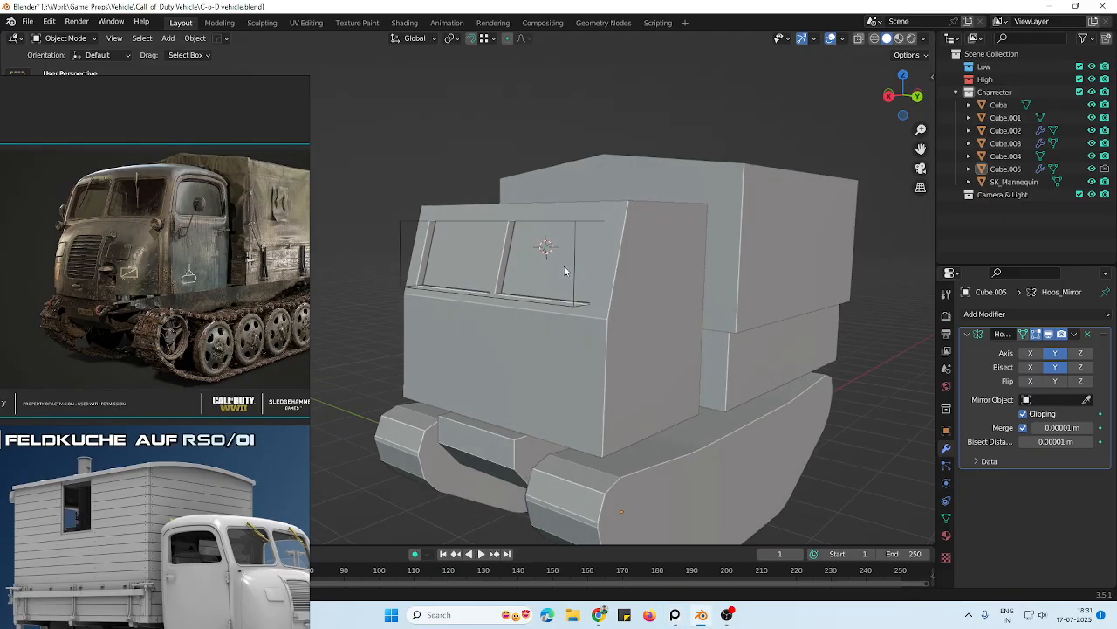
{"action": "scroll", "coordinate": [664, 272], "scroll_direction": "down", "scroll_amount": 5}
{"action": "scroll", "coordinate": [680, 275], "scroll_direction": "up", "scroll_amount": 2}
Switch the viewport to Rendered shading and widen the reference image window
{"action": "key", "text": "z"}
{"action": "left_click", "coordinate": [687, 260]}
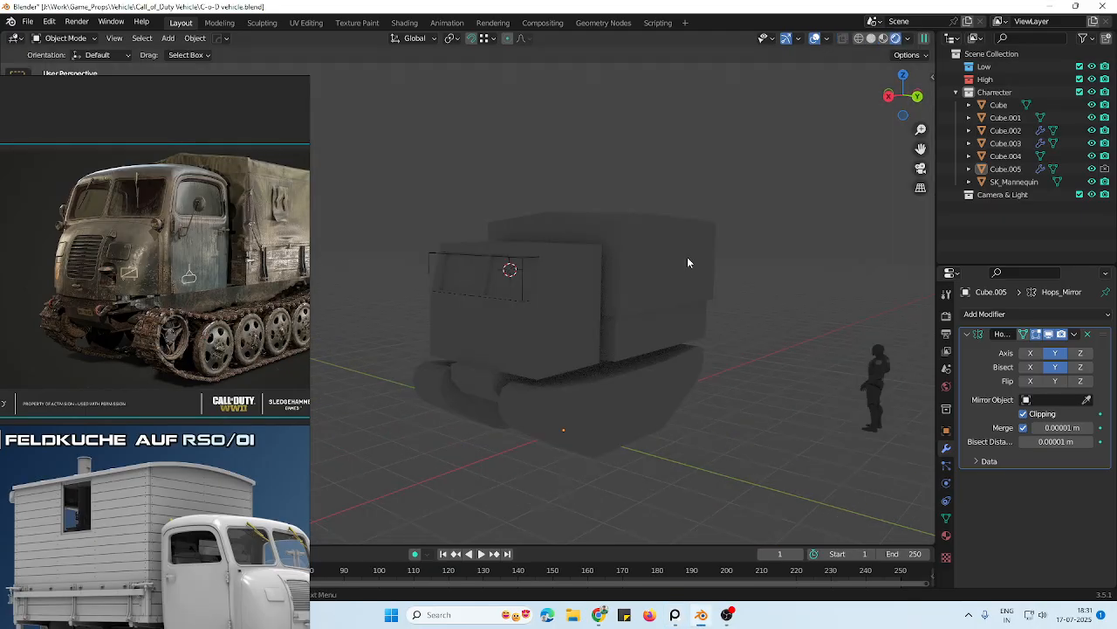
{"action": "middle_click_drag", "start_coordinate": [676, 276], "coordinate": [626, 277]}
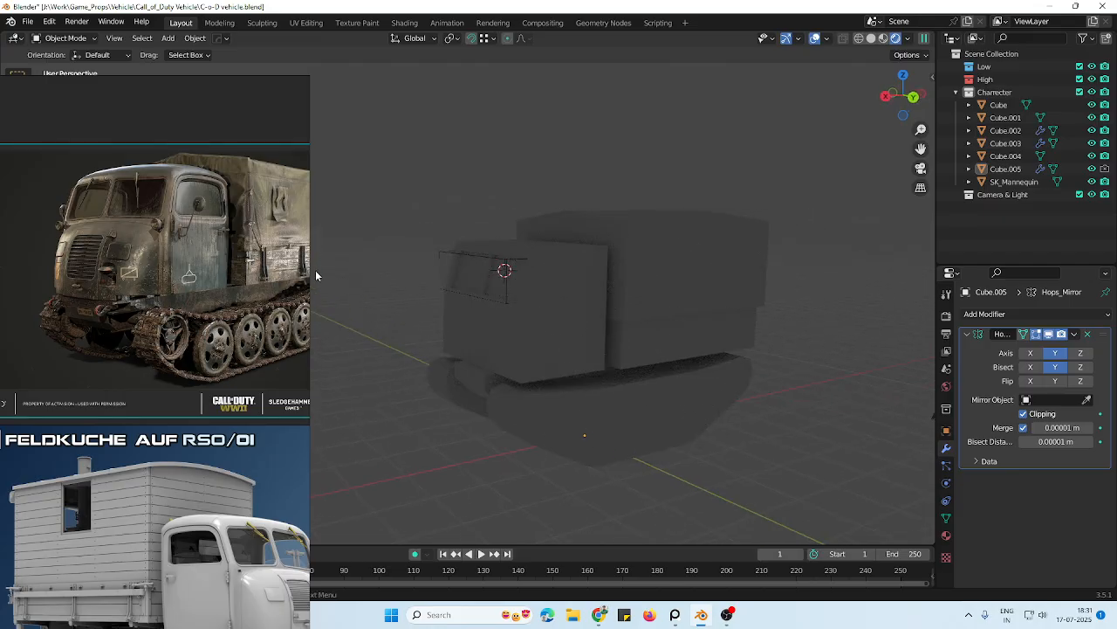
{"action": "left_click_drag", "start_coordinate": [312, 274], "coordinate": [375, 267]}
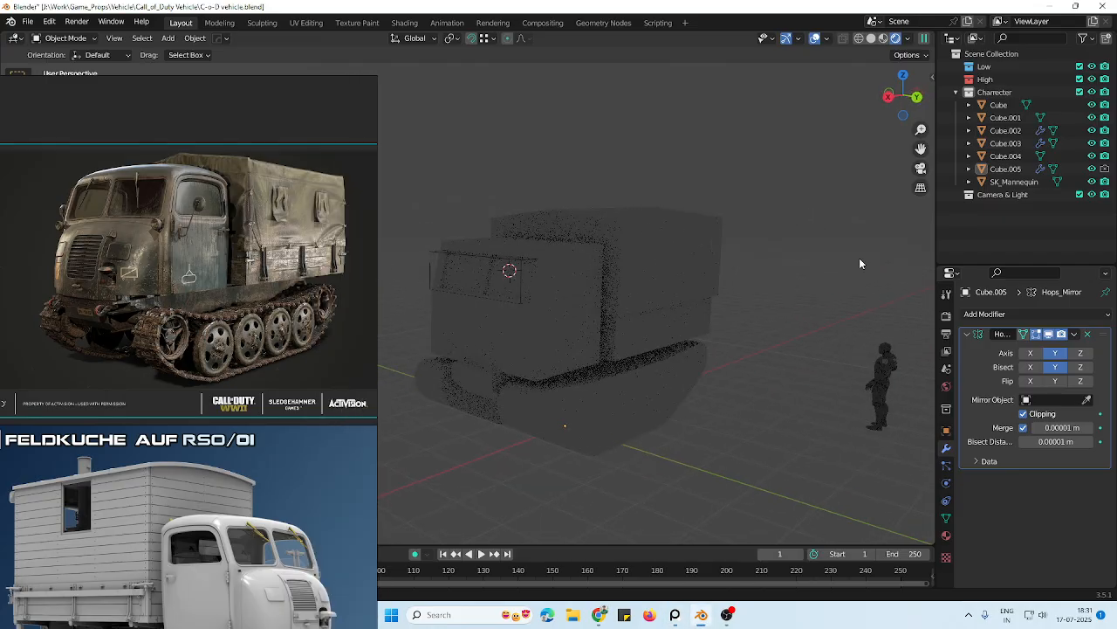
Check the truck in Material Preview shading and return the viewport to Rendered shading
{"action": "key", "text": "shift+a"}
{"action": "left_click", "coordinate": [884, 39]}
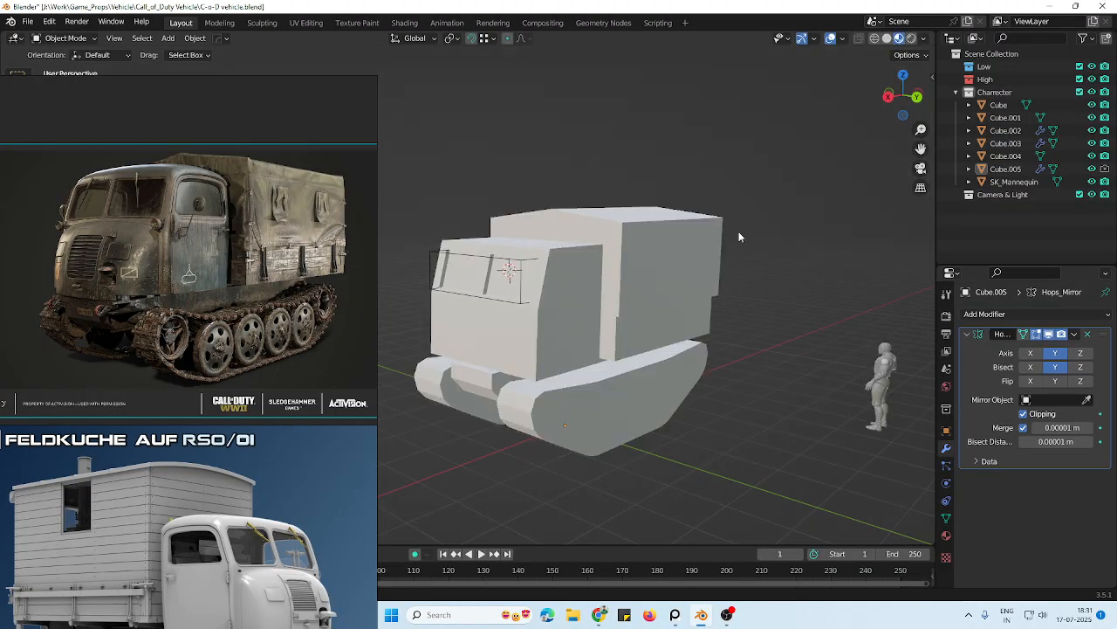
{"action": "left_click", "coordinate": [910, 38]}
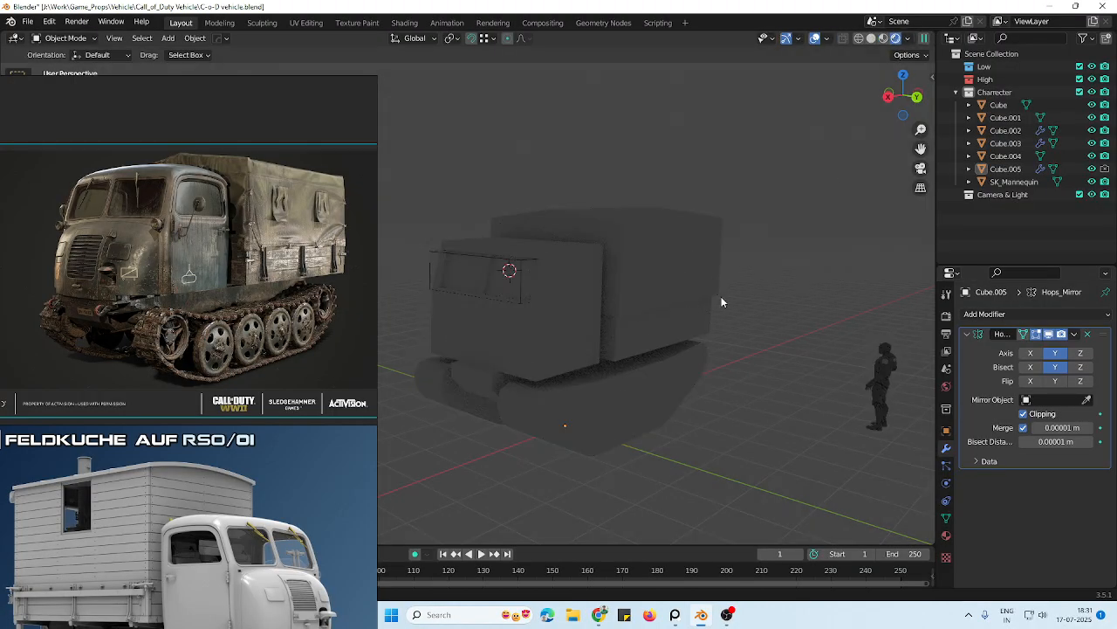
Add a Sun light and move it above and in front of the cab, to about X 4.58 m and Z 7.39 m
{"action": "key", "text": "shift+a"}
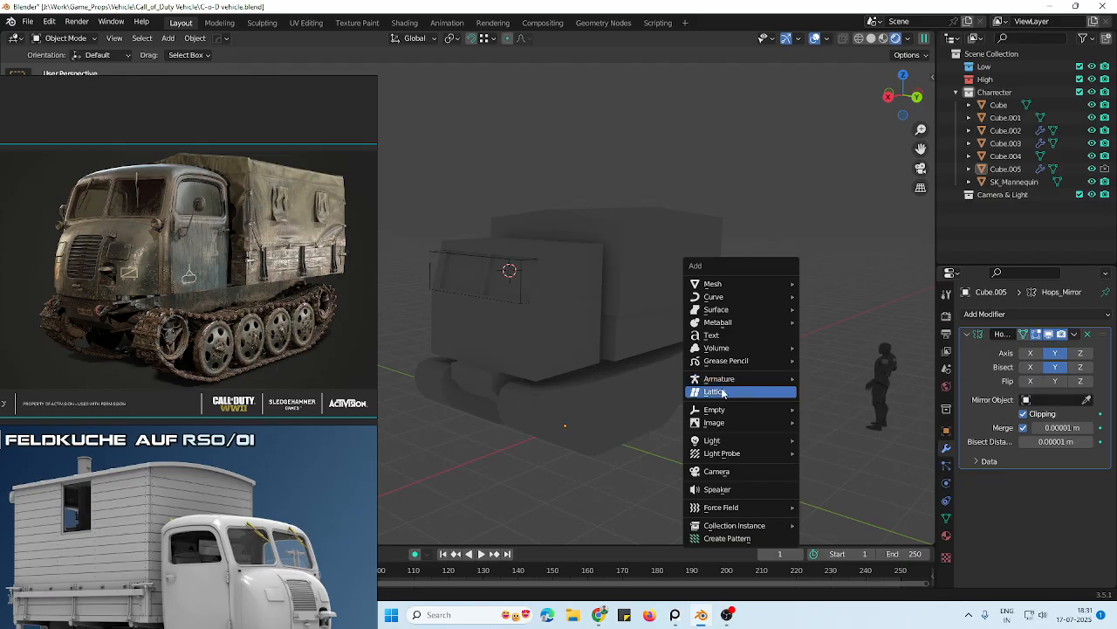
{"action": "mouse_move", "coordinate": [716, 443]}
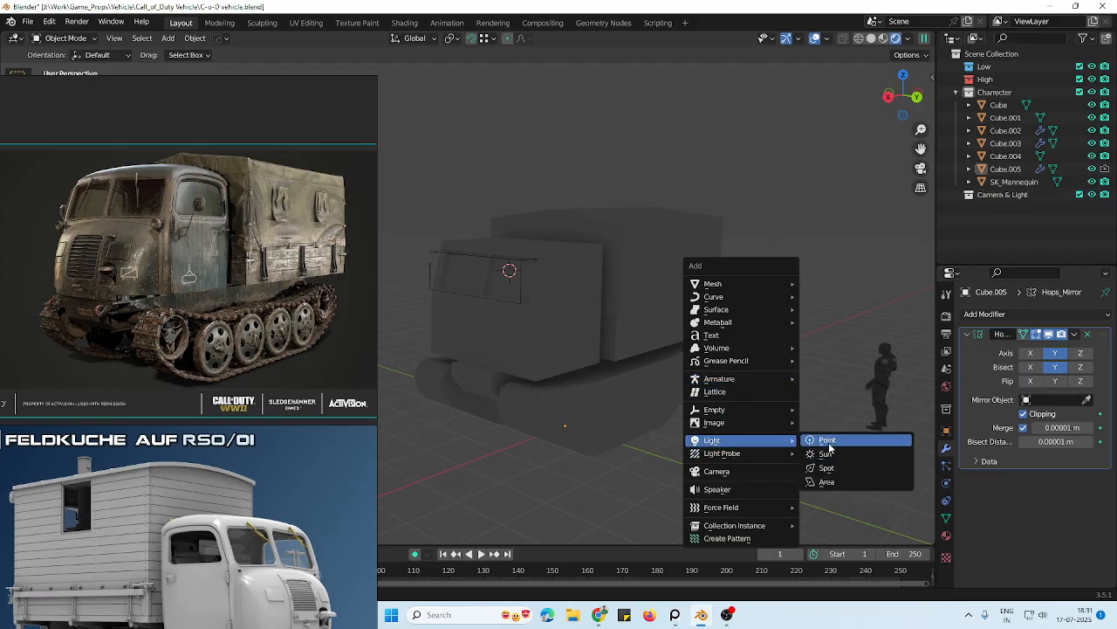
{"action": "left_click", "coordinate": [825, 454]}
{"action": "left_click_drag", "start_coordinate": [511, 228], "coordinate": [511, 70]}
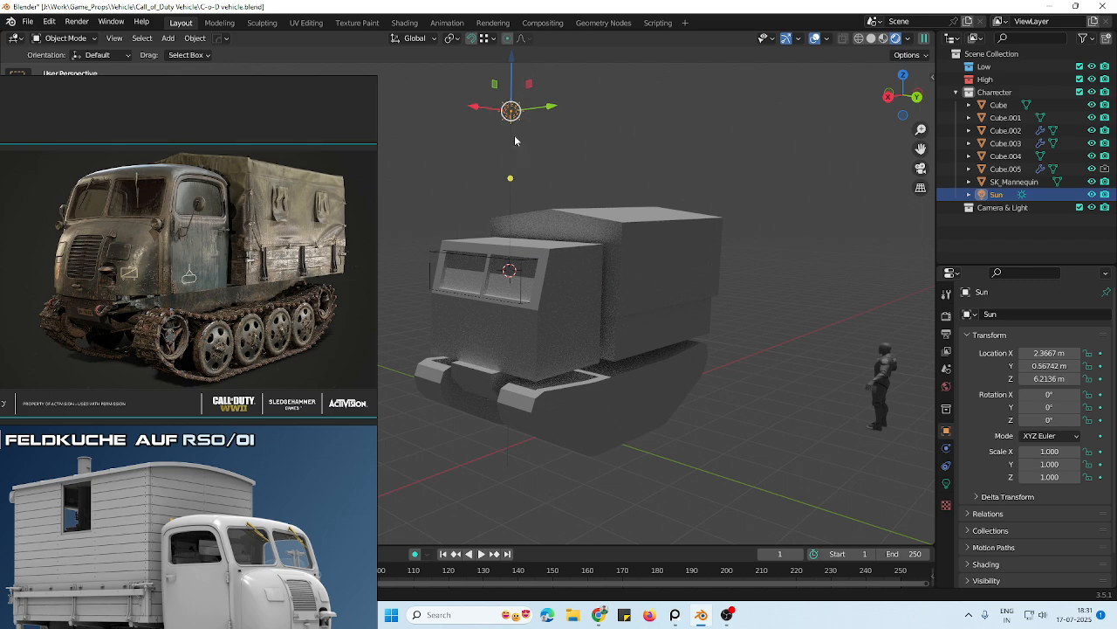
{"action": "left_click_drag", "start_coordinate": [474, 106], "coordinate": [371, 102]}
{"action": "middle_click_drag", "start_coordinate": [556, 170], "coordinate": [546, 136]}
{"action": "left_click_drag", "start_coordinate": [501, 117], "coordinate": [501, 32]}
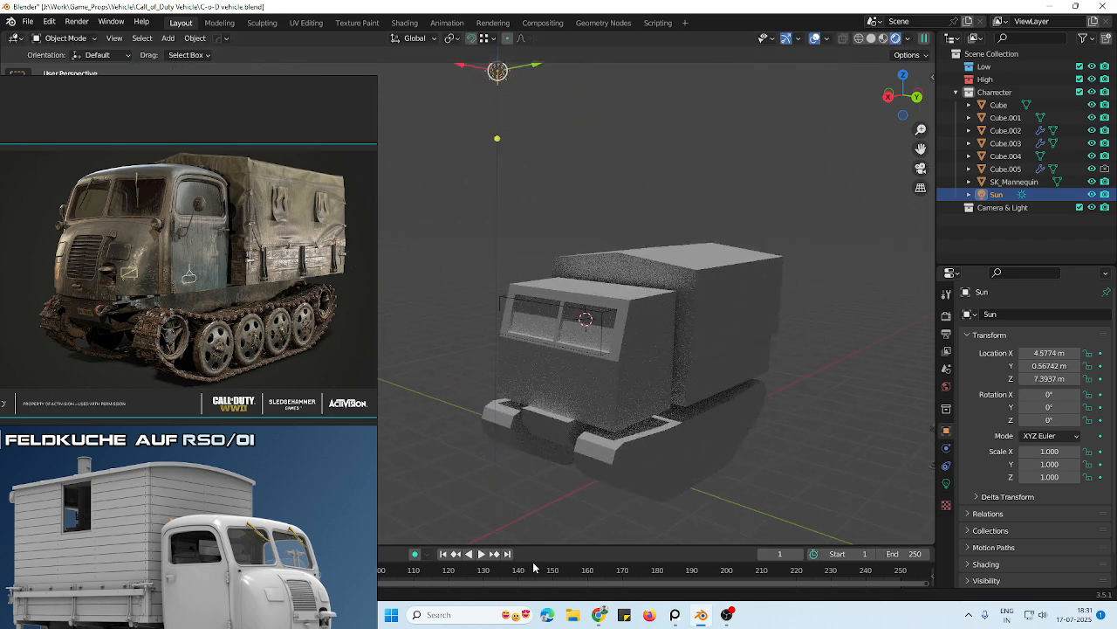
Check the sun's effect on the truck and its light settings, and delete the Sun light
{"action": "scroll", "coordinate": [668, 406], "scroll_direction": "down", "scroll_amount": 3}
{"action": "scroll", "coordinate": [638, 401], "scroll_direction": "up", "scroll_amount": 3}
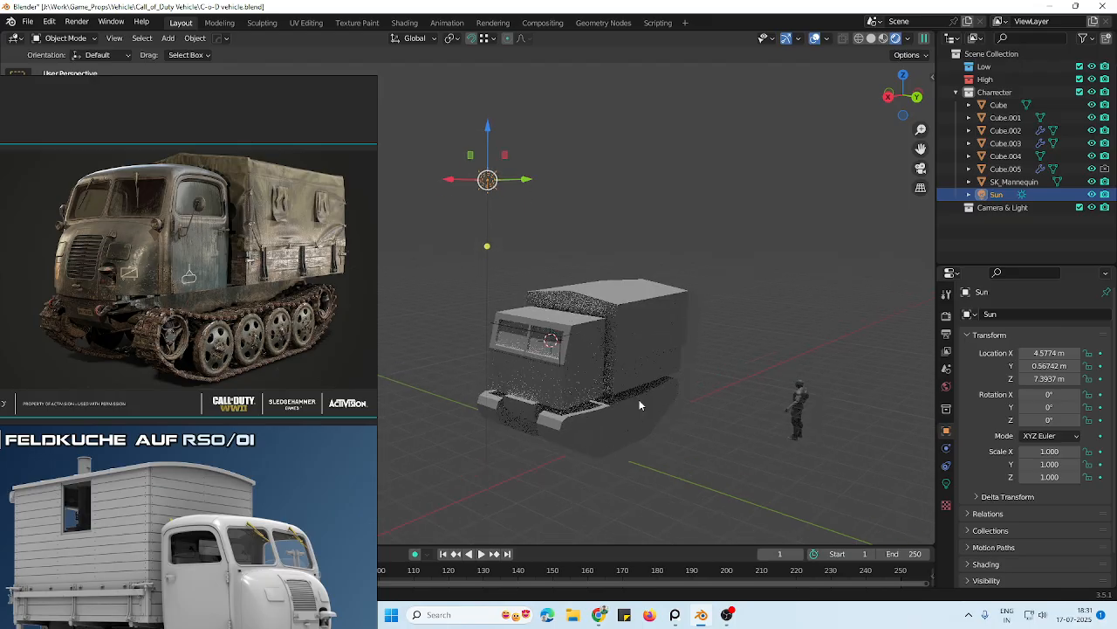
{"action": "middle_click_drag", "start_coordinate": [669, 410], "coordinate": [679, 379], "text": "shift"}
{"action": "left_click", "coordinate": [947, 485]}
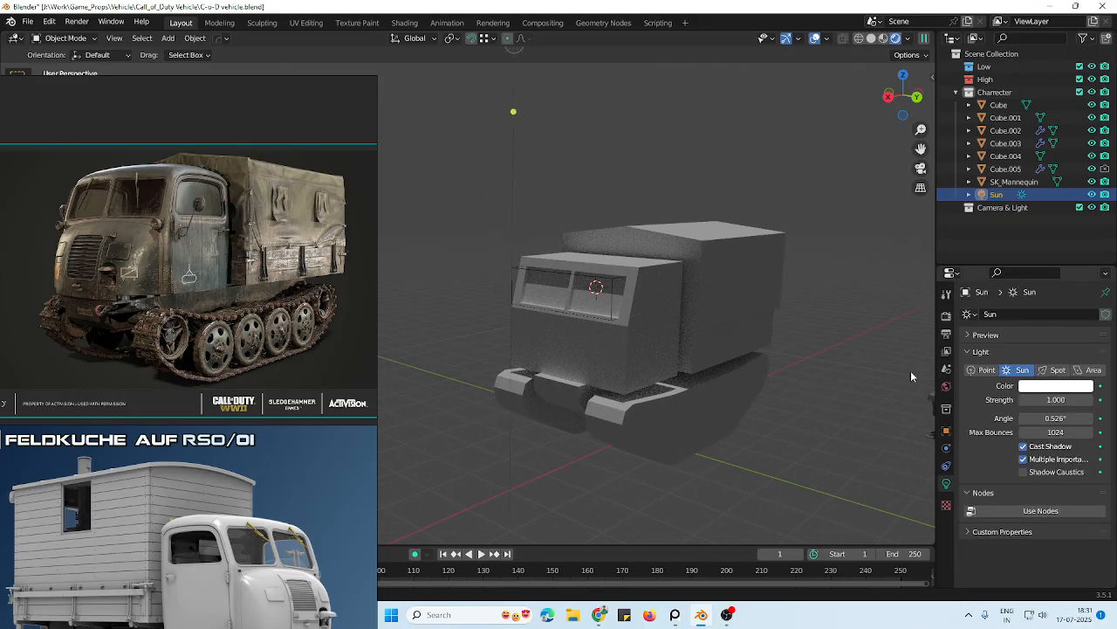
{"action": "middle_click_drag", "start_coordinate": [550, 116], "coordinate": [552, 178]}
{"action": "key", "text": "Delete"}
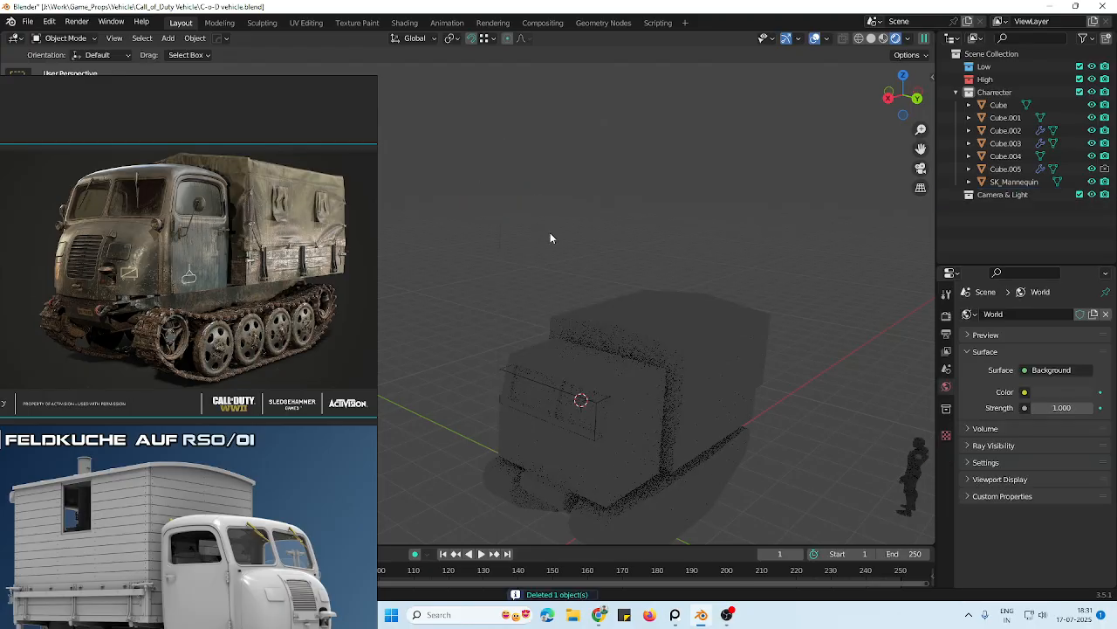
Assign an Environment Texture to the World background color
{"action": "middle_click_drag", "start_coordinate": [727, 319], "coordinate": [730, 290], "text": "shift"}
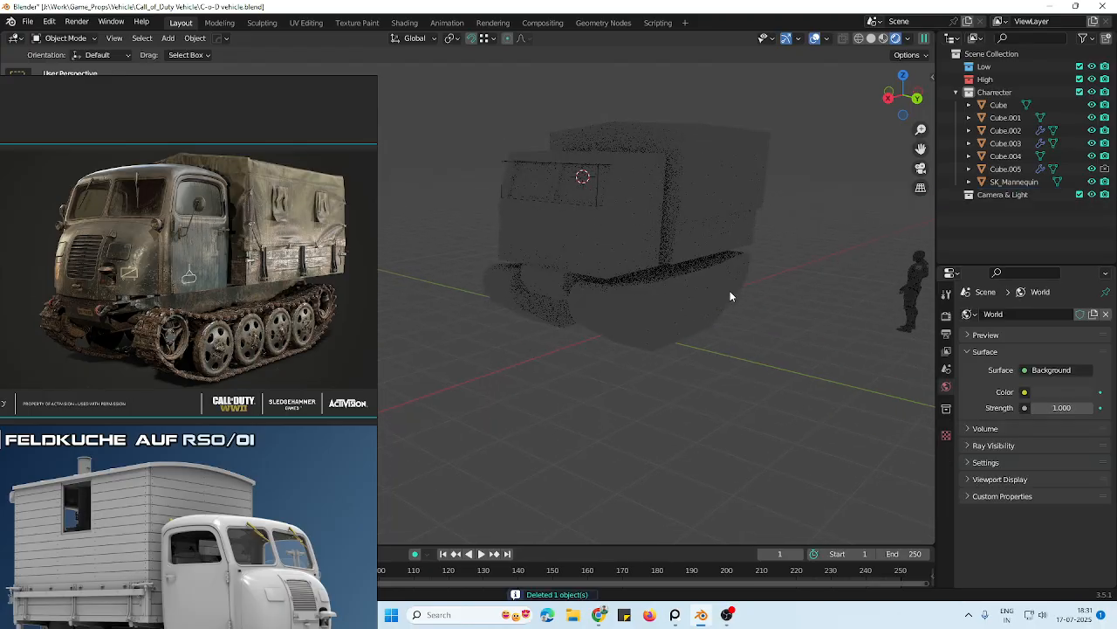
{"action": "left_click", "coordinate": [1025, 393]}
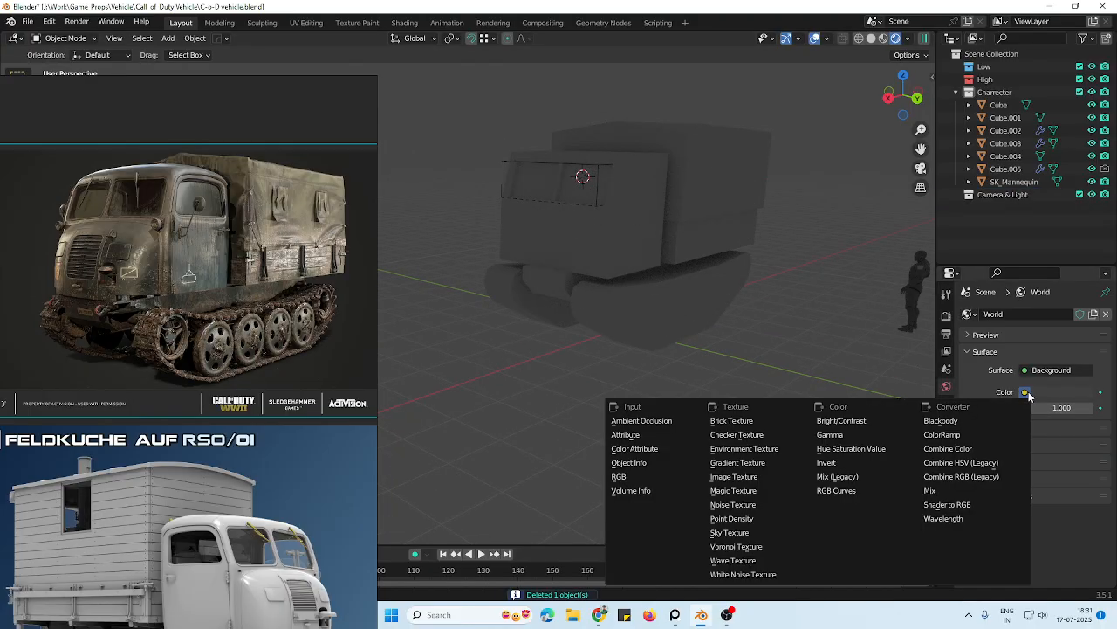
{"action": "left_click", "coordinate": [745, 448]}
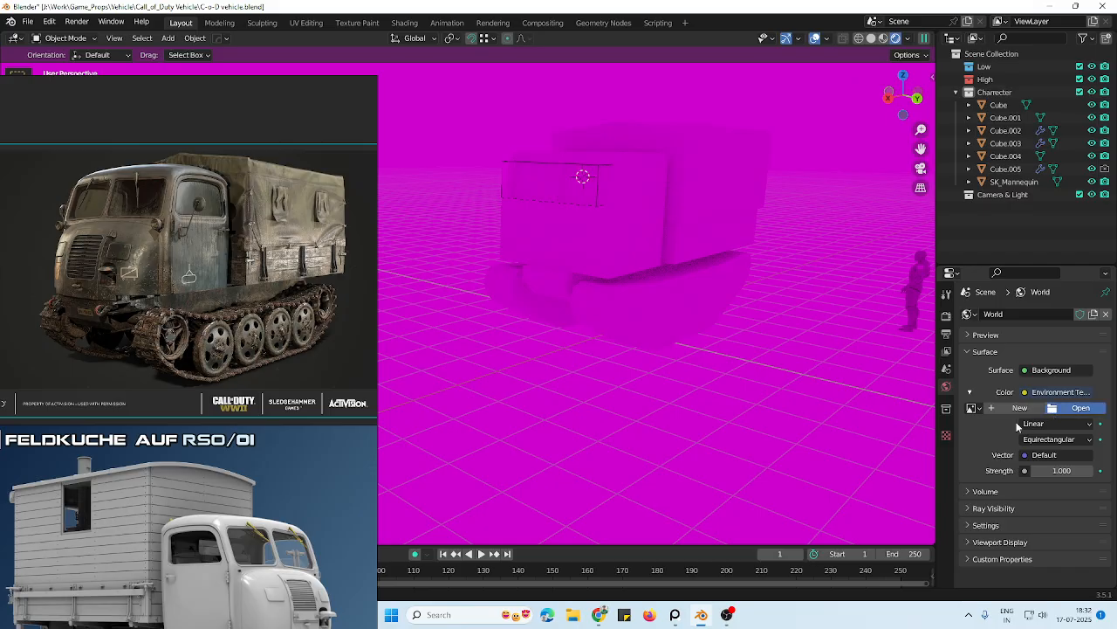
Start opening an image for the environment texture, move the reference window aside, and browse to the HDRI folder on drive J
{"action": "left_click", "coordinate": [1079, 408]}
{"action": "right_click_drag", "start_coordinate": [268, 212], "coordinate": [59, 456]}
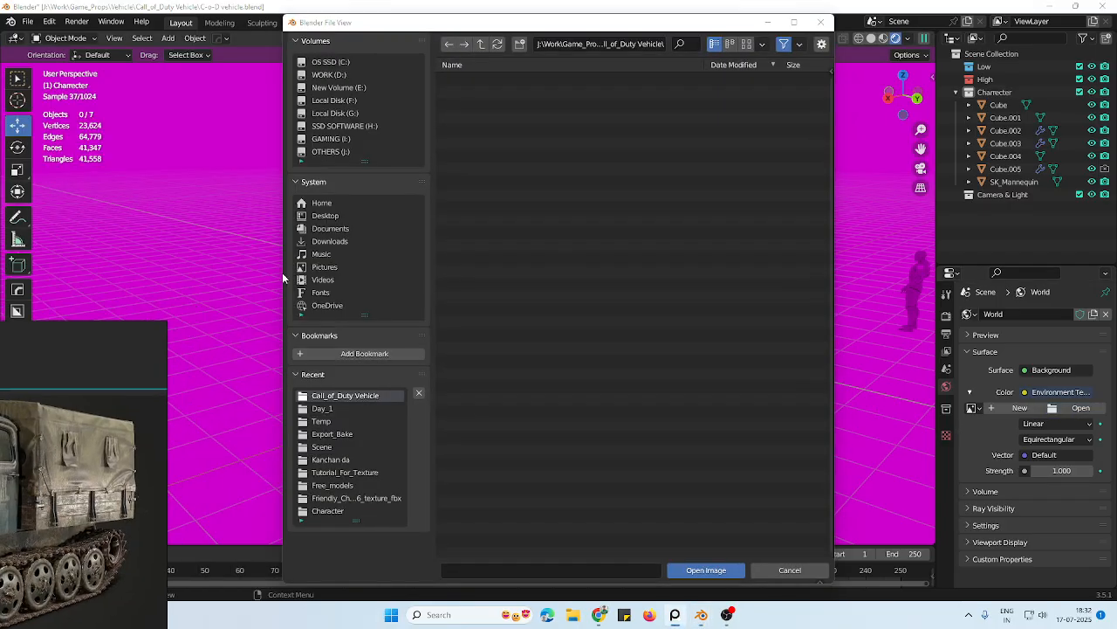
{"action": "left_click", "coordinate": [345, 278]}
{"action": "left_click", "coordinate": [345, 126]}
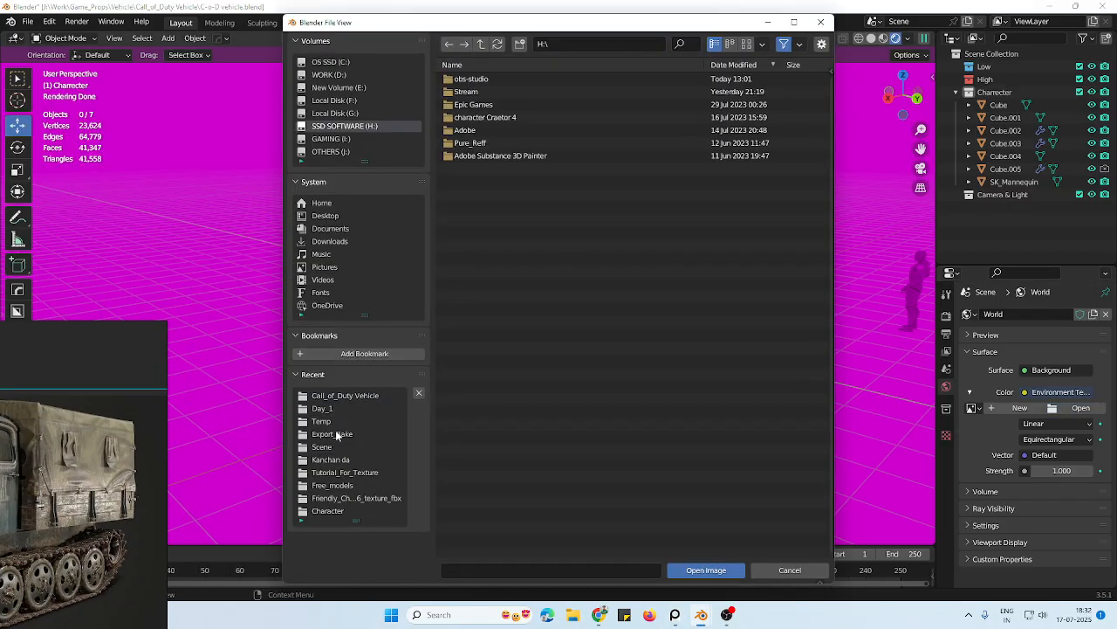
{"action": "left_click", "coordinate": [336, 151]}
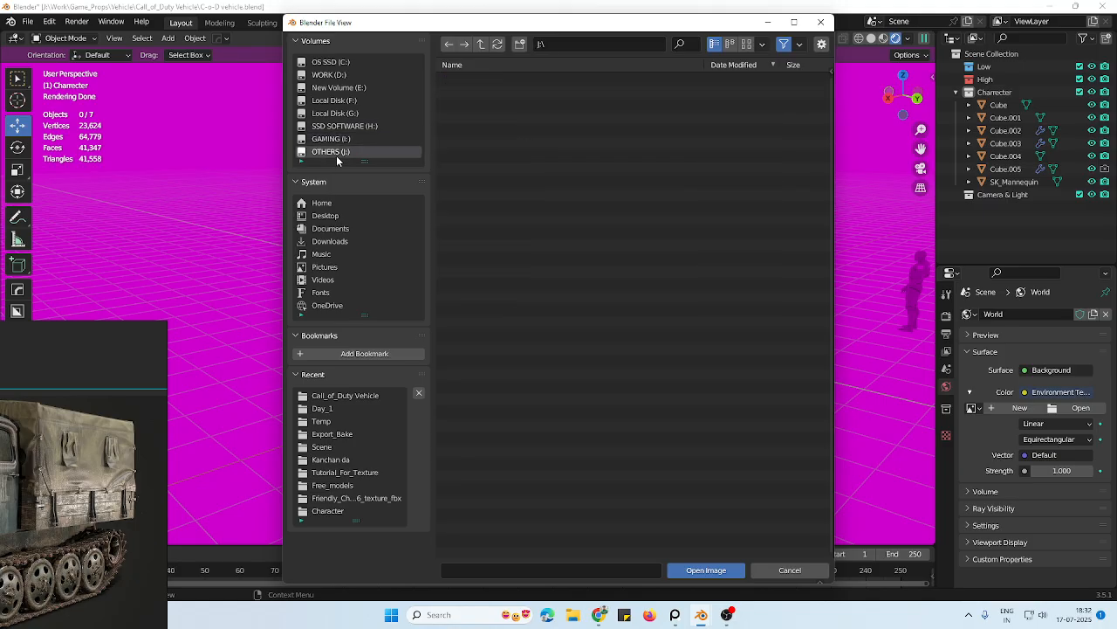
{"action": "double_click", "coordinate": [464, 156]}
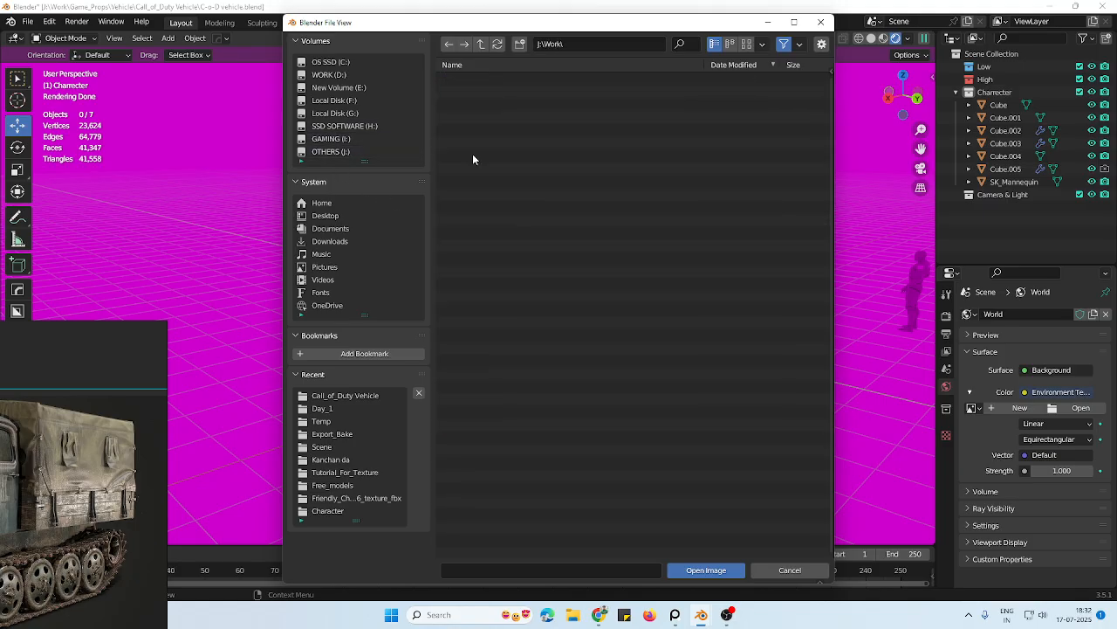
{"action": "left_click", "coordinate": [481, 46]}
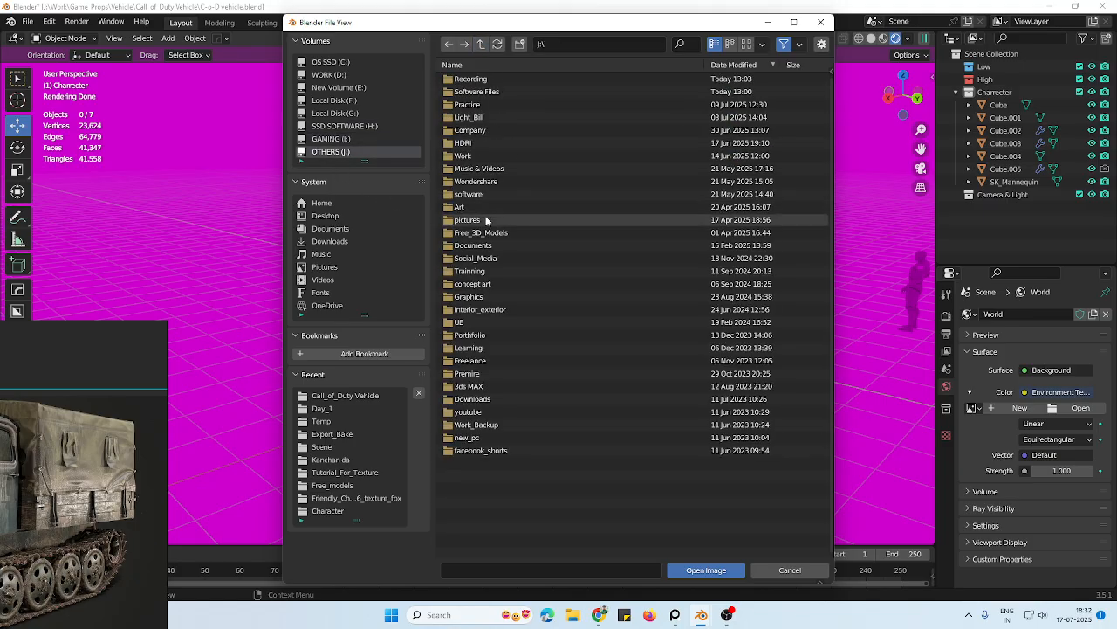
{"action": "double_click", "coordinate": [476, 143]}
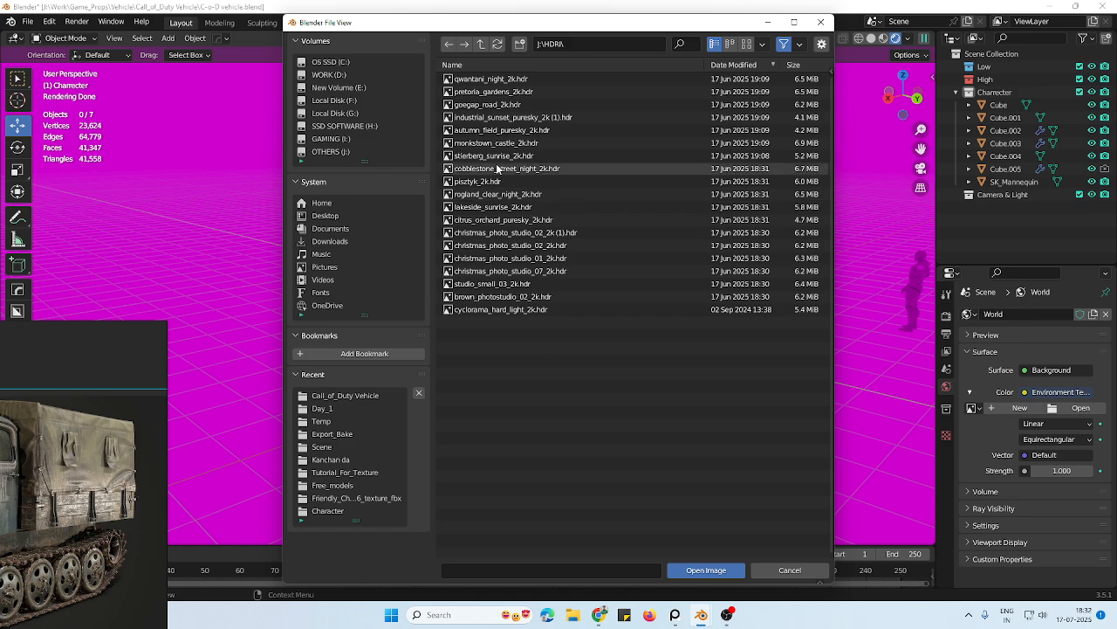
Show the HDRI files as thumbnails and load pisztyk_2k.hdr as the world's environment texture
{"action": "left_click", "coordinate": [746, 43]}
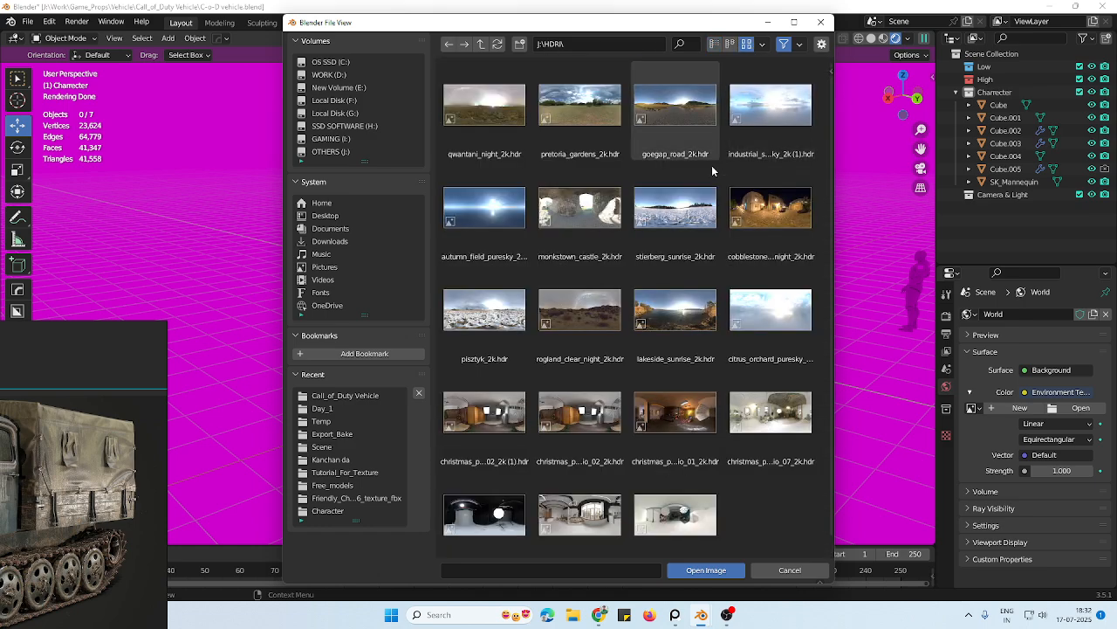
{"action": "left_click", "coordinate": [599, 126]}
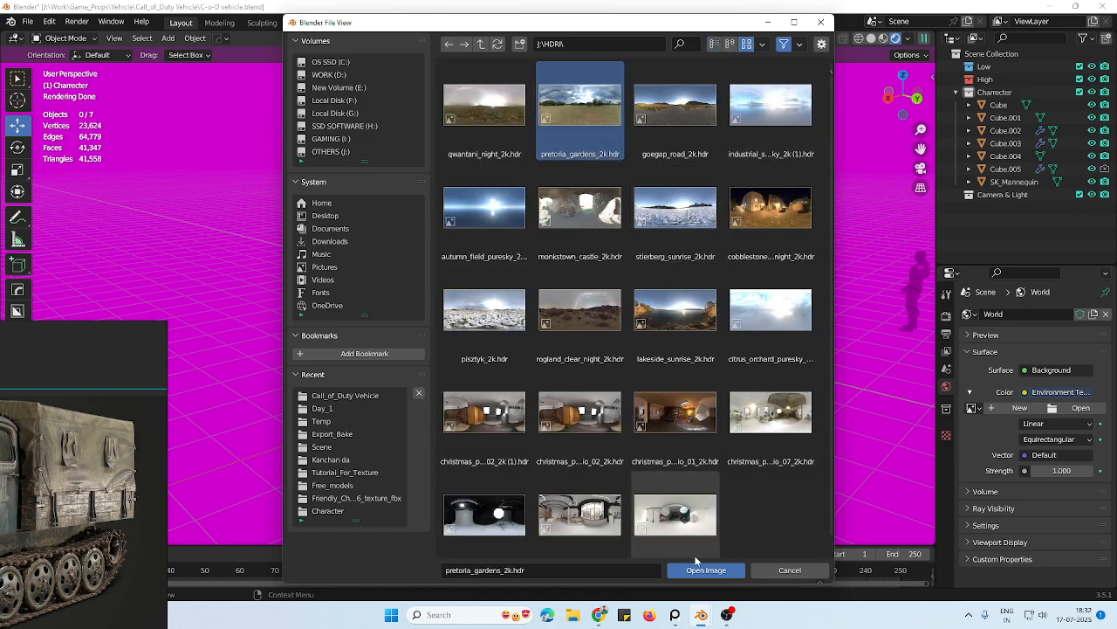
{"action": "left_click", "coordinate": [485, 310]}
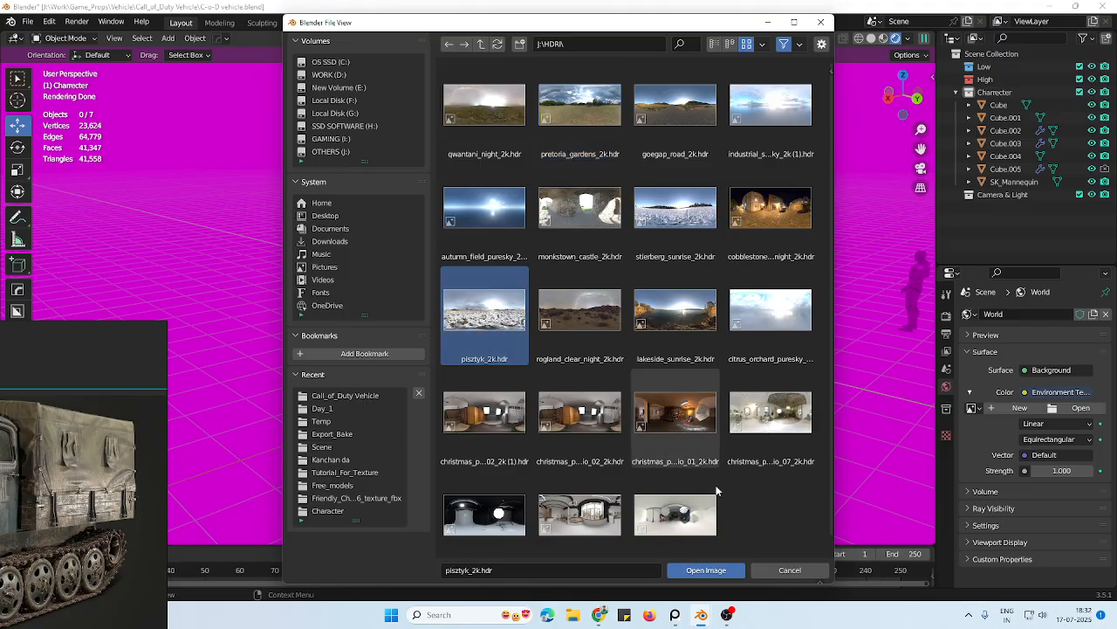
{"action": "left_click", "coordinate": [704, 570]}
{"action": "middle_click_drag", "start_coordinate": [664, 286], "coordinate": [674, 316], "text": "ctrl"}
{"action": "middle_click_drag", "start_coordinate": [741, 329], "coordinate": [677, 354], "text": "shift"}
{"action": "scroll", "coordinate": [677, 354], "scroll_direction": "up", "scroll_amount": 2}
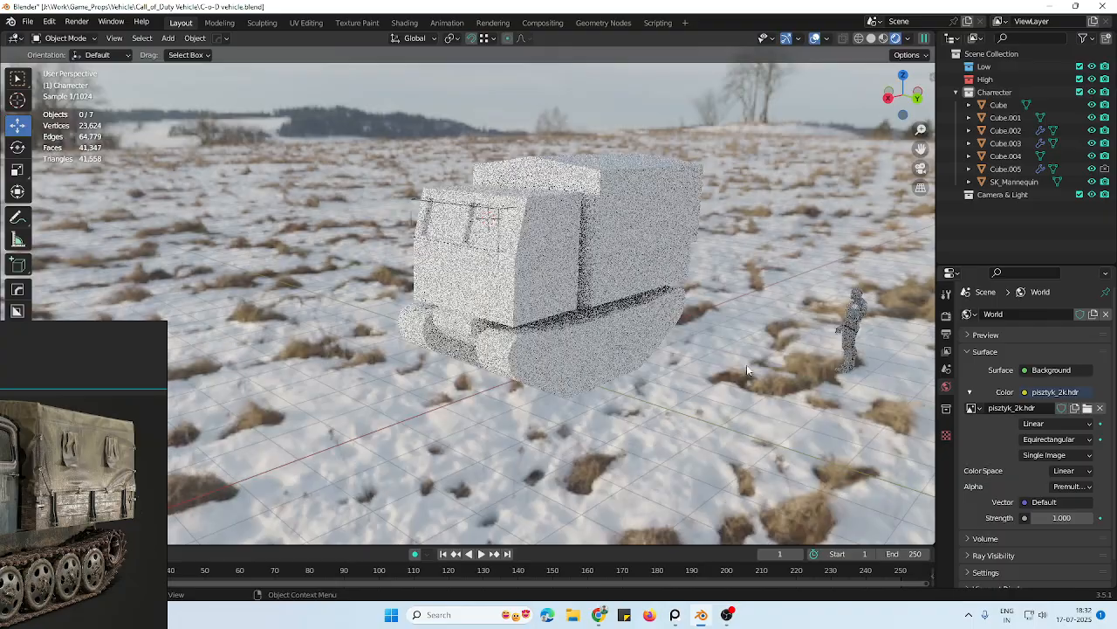
Expand the World's Settings and Viewport Display sections and raise the viewport display color's value to about 0.087
{"action": "left_click", "coordinate": [948, 434]}
{"action": "left_click", "coordinate": [944, 389]}
{"action": "scroll", "coordinate": [997, 485], "scroll_direction": "down", "scroll_amount": 1}
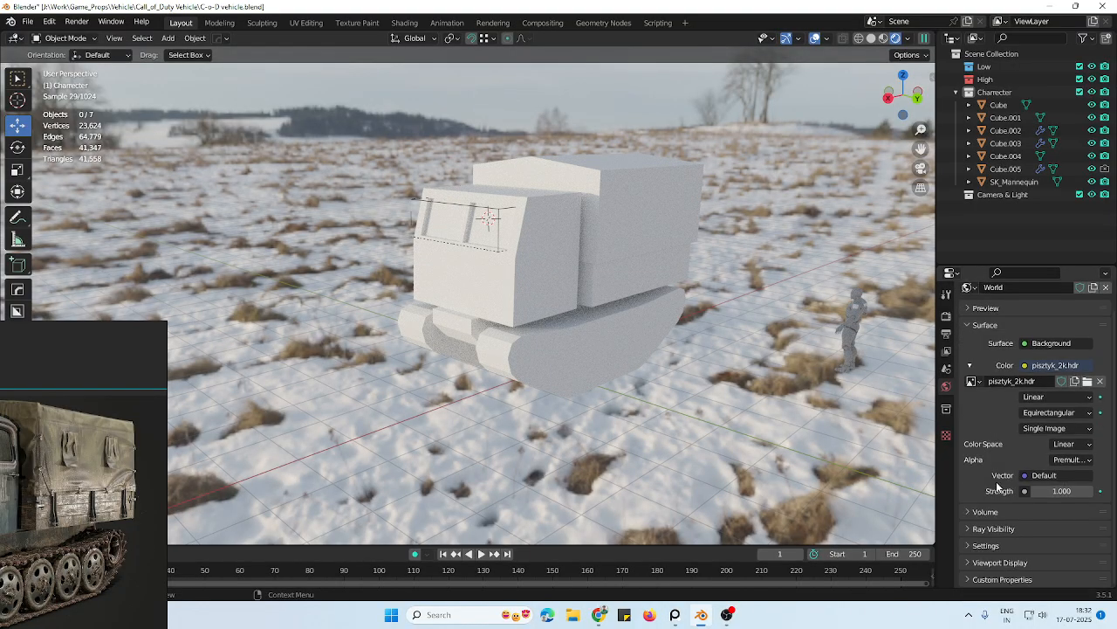
{"action": "scroll", "coordinate": [1003, 489], "scroll_direction": "up", "scroll_amount": 1}
{"action": "scroll", "coordinate": [1004, 476], "scroll_direction": "down", "scroll_amount": 5}
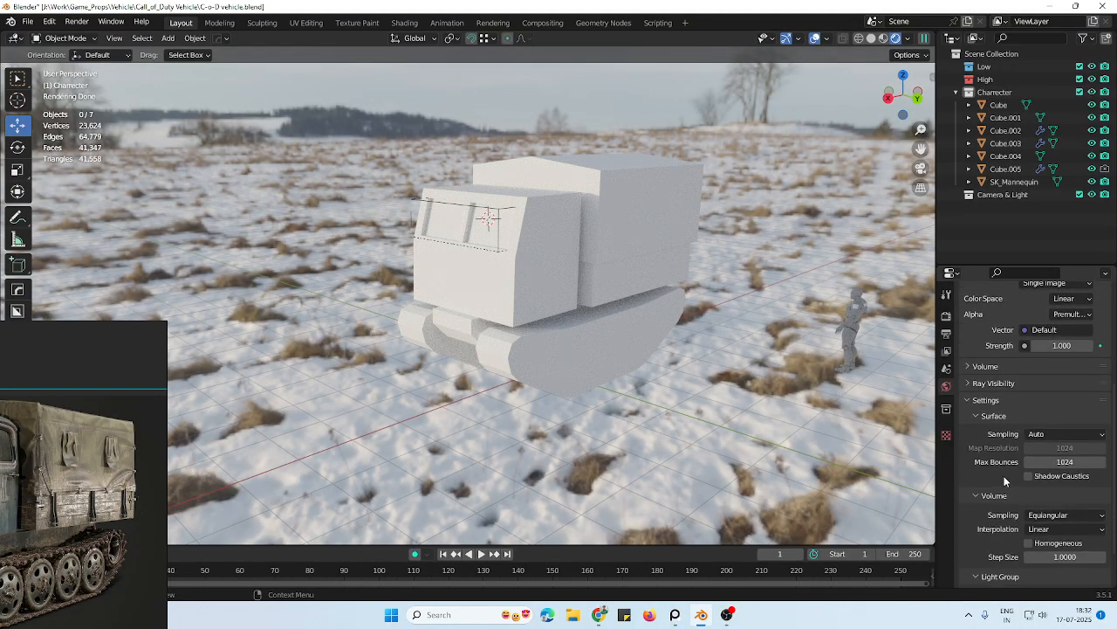
{"action": "left_click", "coordinate": [990, 561]}
{"action": "scroll", "coordinate": [992, 548], "scroll_direction": "down", "scroll_amount": 1}
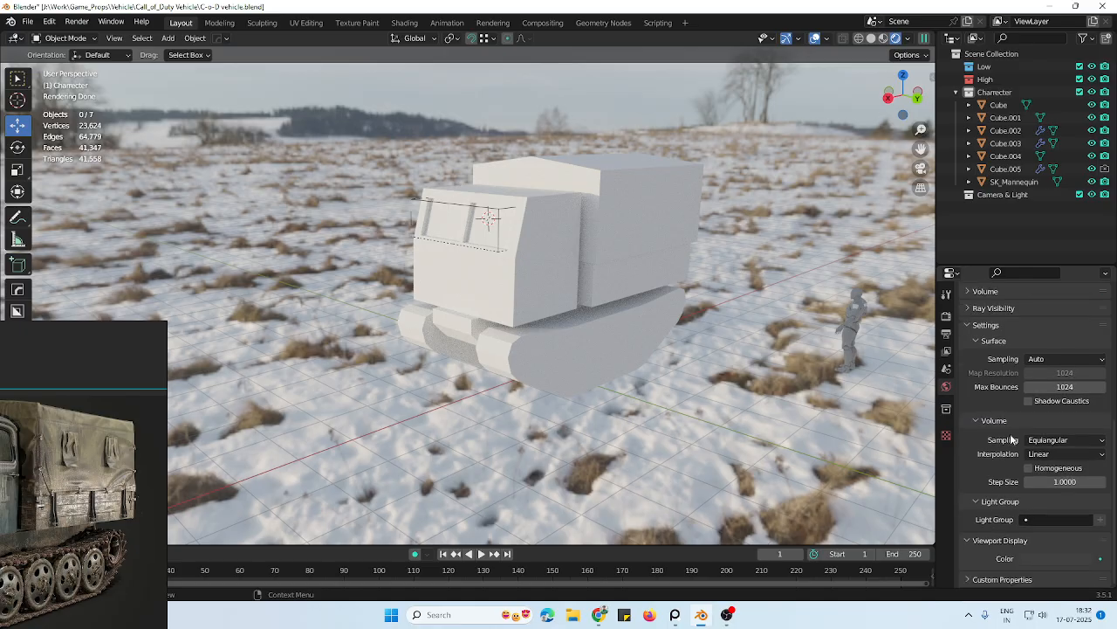
{"action": "left_click", "coordinate": [1030, 558]}
{"action": "mouse_move", "coordinate": [1084, 455]}
{"action": "left_mouse_down"}
{"action": "mouse_move", "coordinate": [1113, 474]}
{"action": "mouse_move", "coordinate": [1085, 444]}
{"action": "left_mouse_up"}
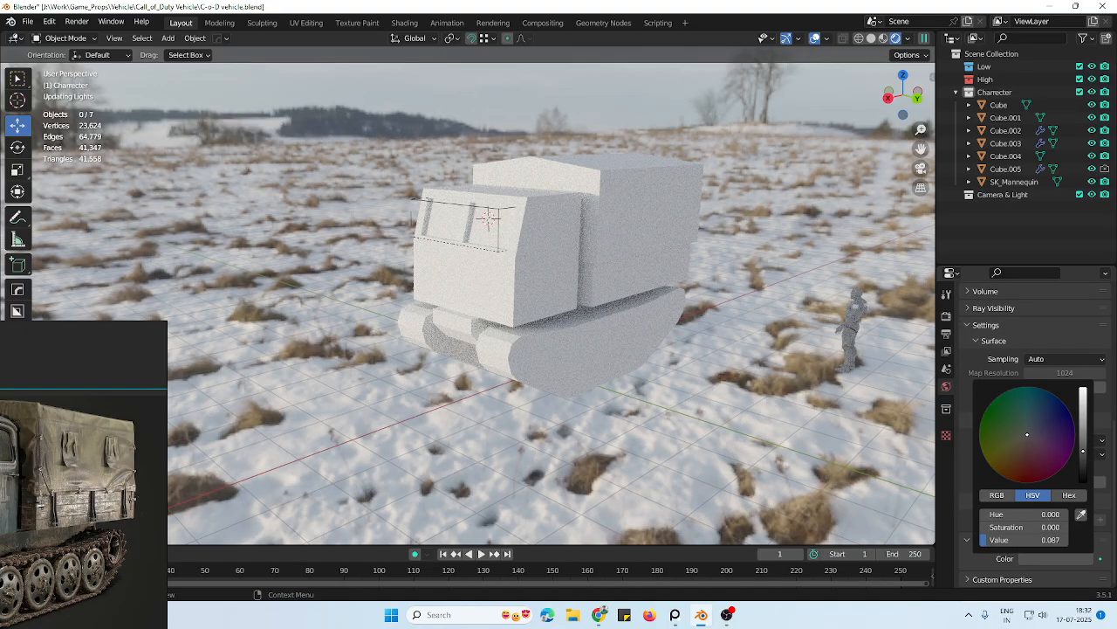
Collapse the World's Surface sampling settings and lower the environment background strength to 0.050
{"action": "left_click", "coordinate": [1082, 341]}
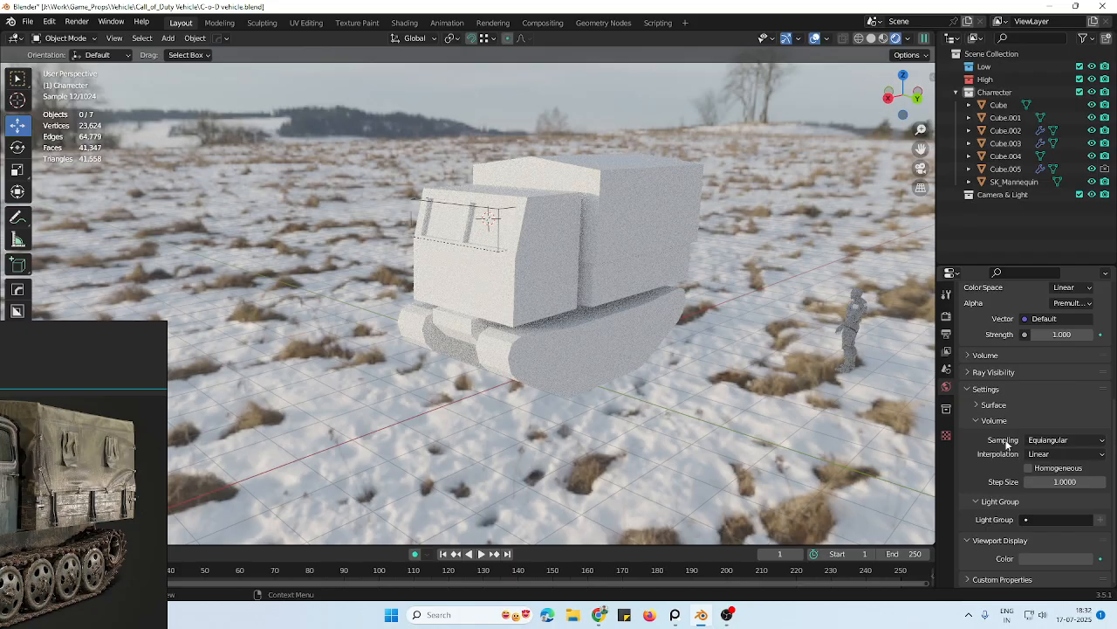
{"action": "left_click_drag", "start_coordinate": [1062, 334], "coordinate": [1022, 335]}
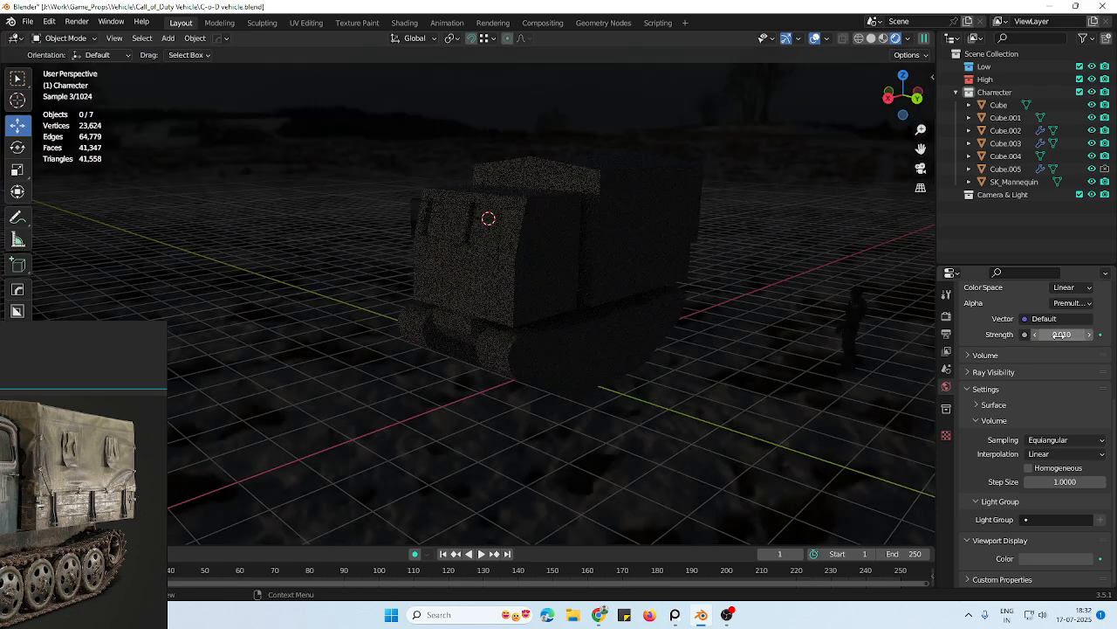
{"action": "left_click", "coordinate": [1061, 334]}
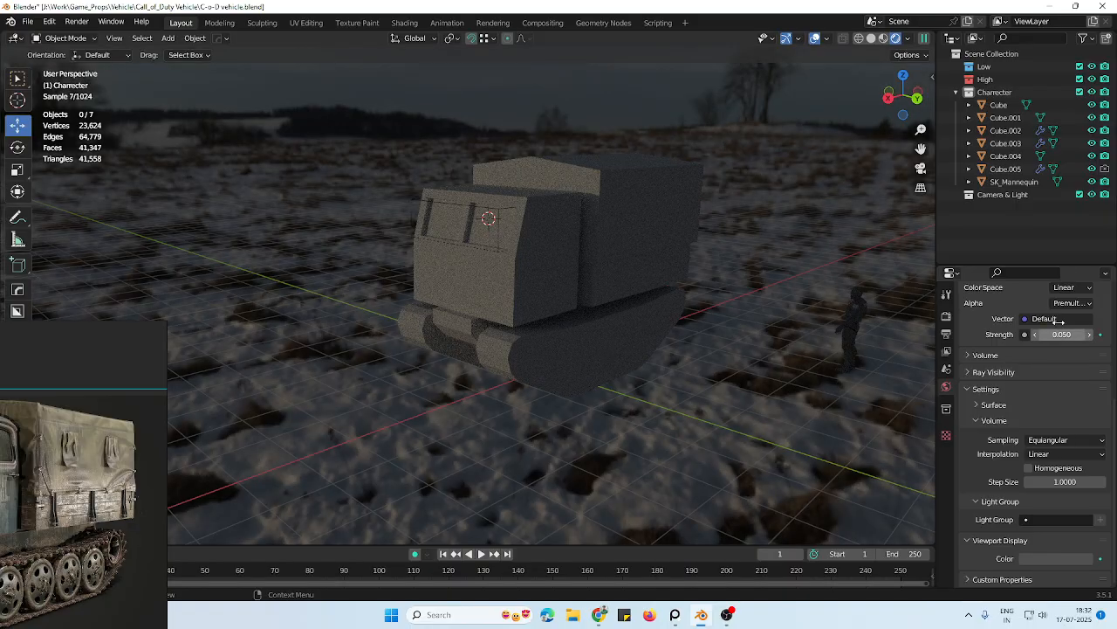
{"action": "middle_click_drag", "start_coordinate": [627, 293], "coordinate": [591, 292]}
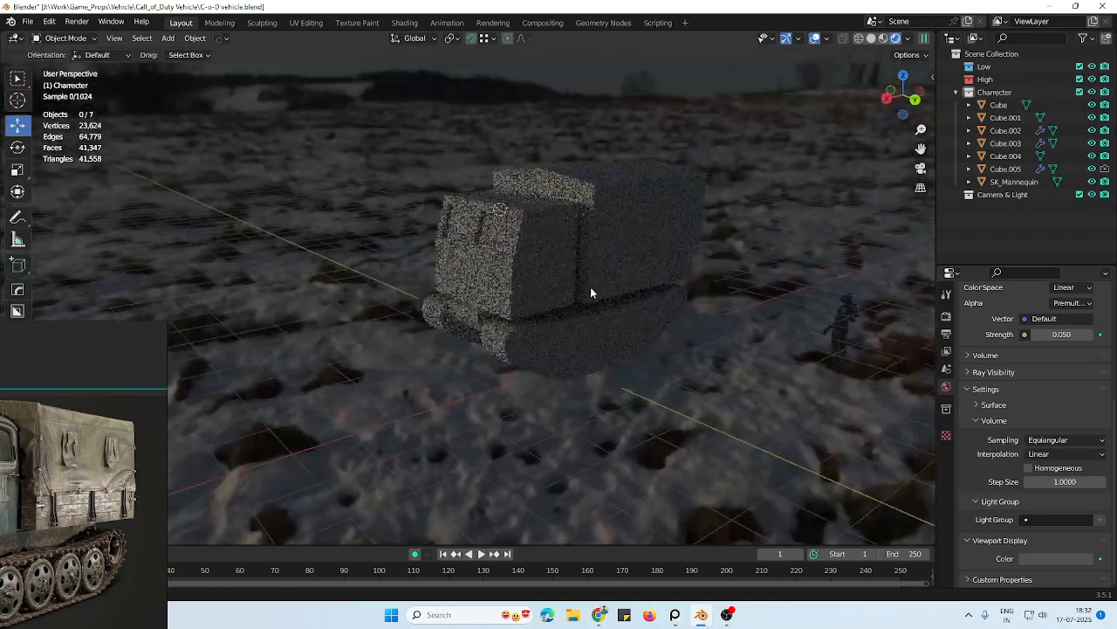
Look through the View Layer passes, expand the Filter section, and switch the Environment inclusion off and back on
{"action": "left_click", "coordinate": [946, 435]}
{"action": "left_click", "coordinate": [946, 351]}
{"action": "scroll", "coordinate": [1018, 373], "scroll_direction": "down", "scroll_amount": 15}
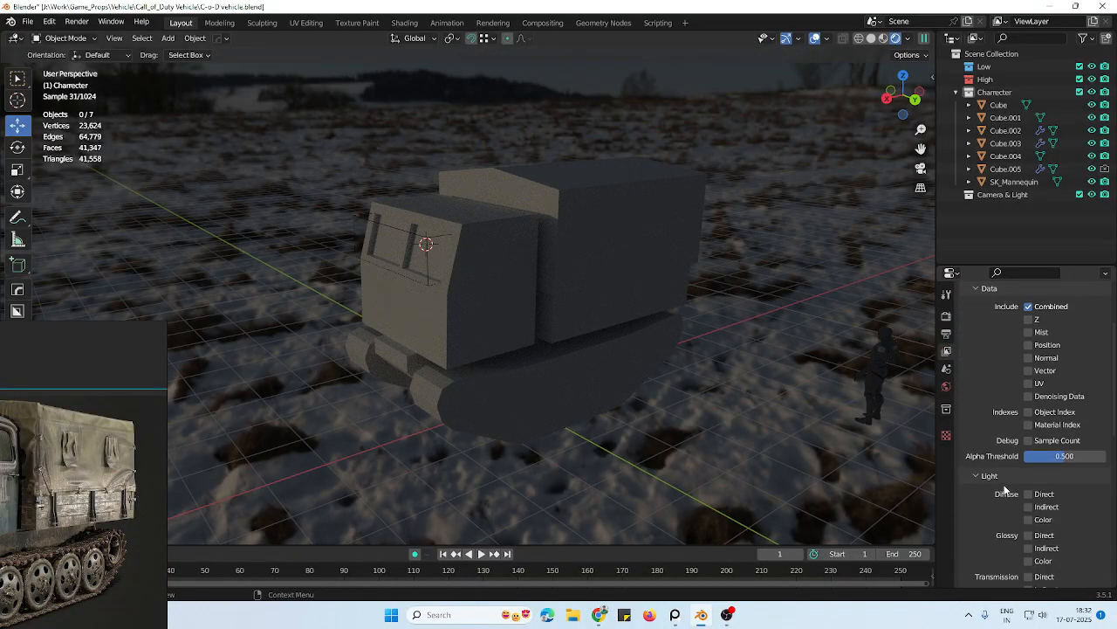
{"action": "scroll", "coordinate": [1017, 372], "scroll_direction": "up", "scroll_amount": 3}
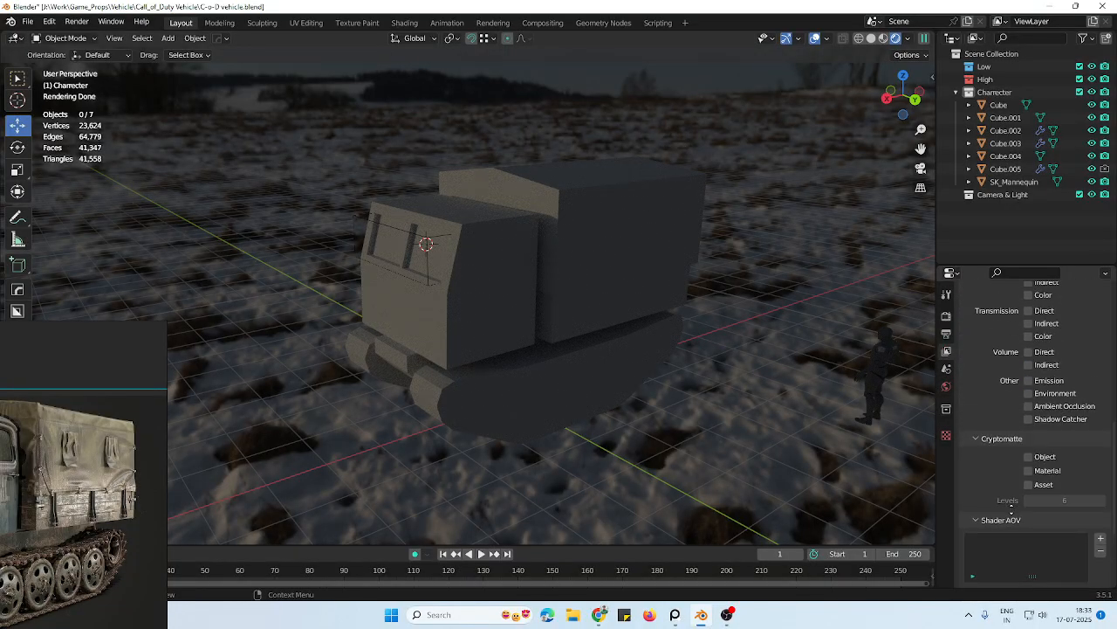
{"action": "scroll", "coordinate": [1036, 311], "scroll_direction": "down", "scroll_amount": 3}
{"action": "left_click", "coordinate": [986, 545]}
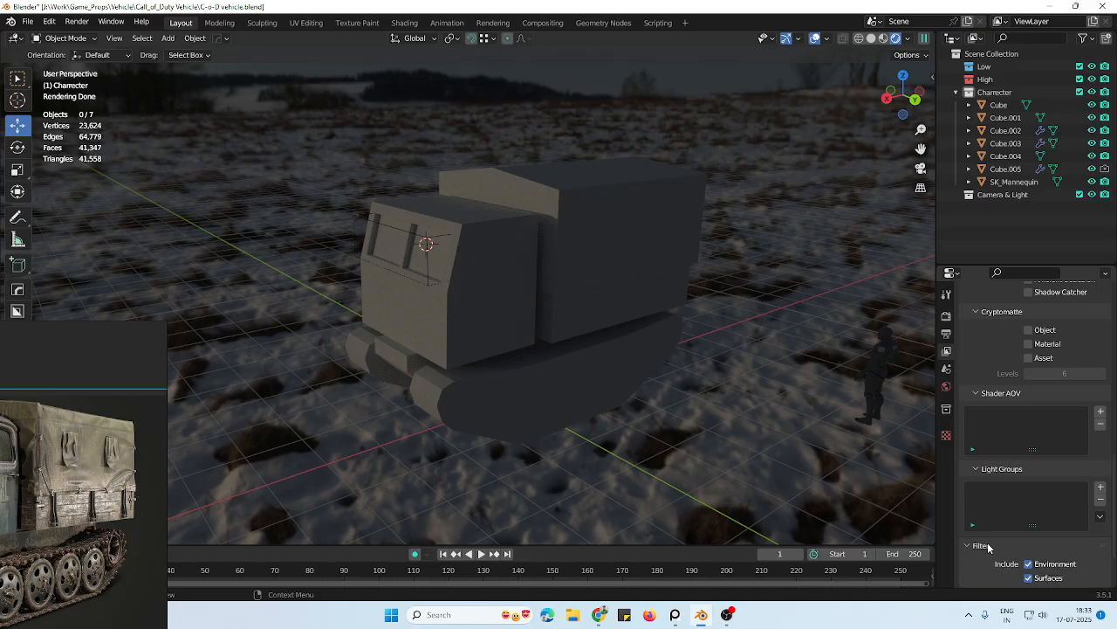
{"action": "scroll", "coordinate": [989, 549], "scroll_direction": "down", "scroll_amount": 3}
{"action": "left_click", "coordinate": [1027, 470]}
{"action": "left_click", "coordinate": [1028, 471]}
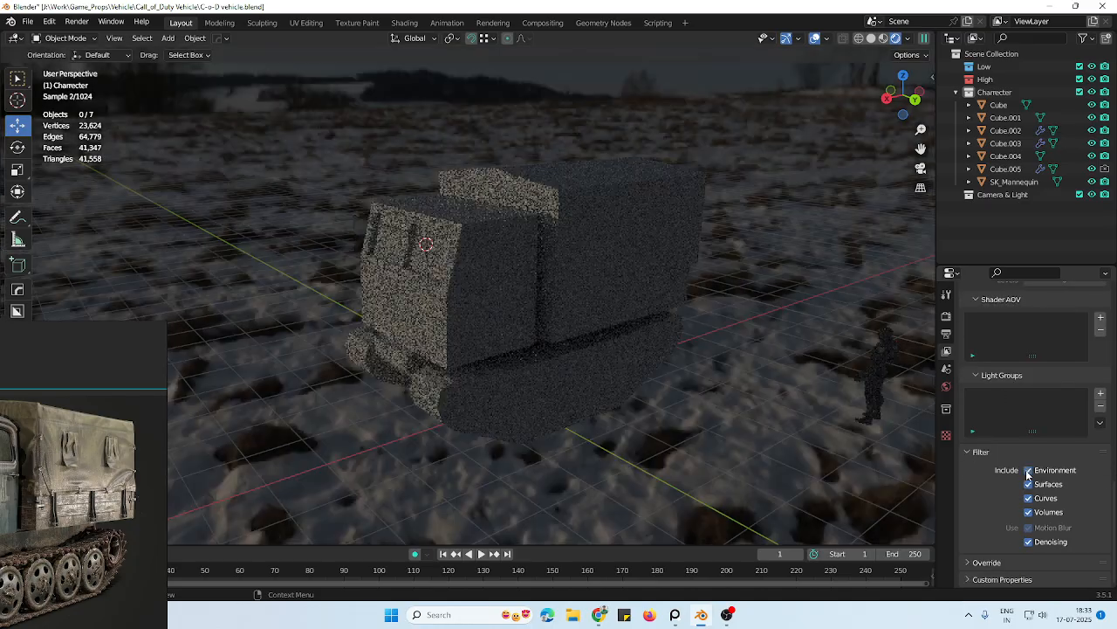
Look through the scene's output properties, expanding the Stereoscopy and Time Stretching sections
{"action": "scroll", "coordinate": [986, 533], "scroll_direction": "up", "scroll_amount": 4}
{"action": "left_click", "coordinate": [946, 333]}
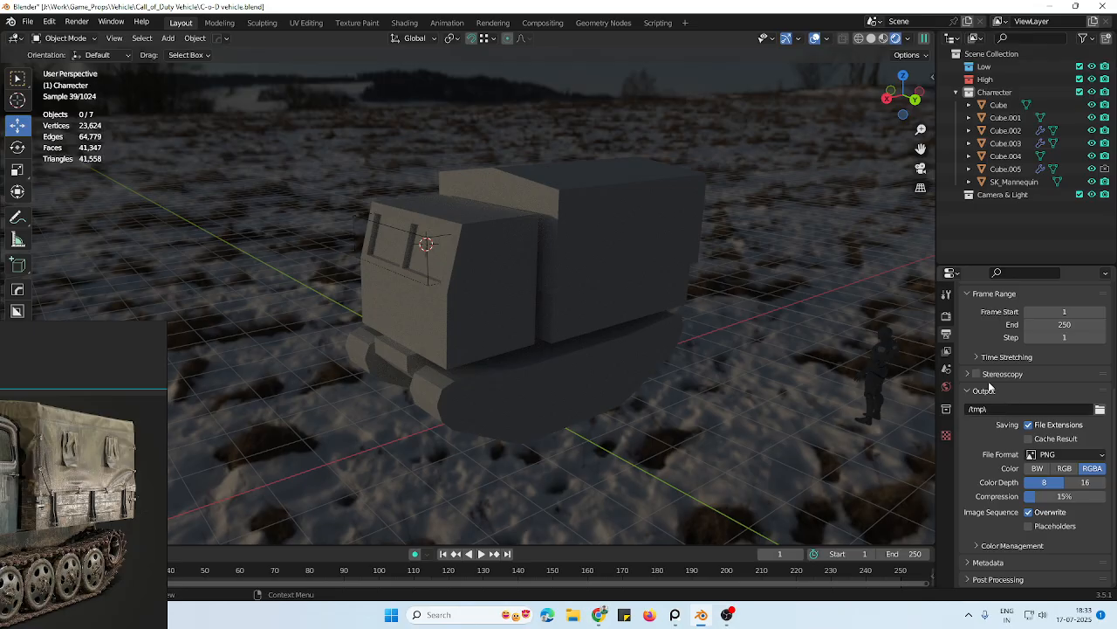
{"action": "left_click", "coordinate": [978, 373]}
{"action": "left_click", "coordinate": [982, 357]}
{"action": "scroll", "coordinate": [1022, 384], "scroll_direction": "down", "scroll_amount": 2}
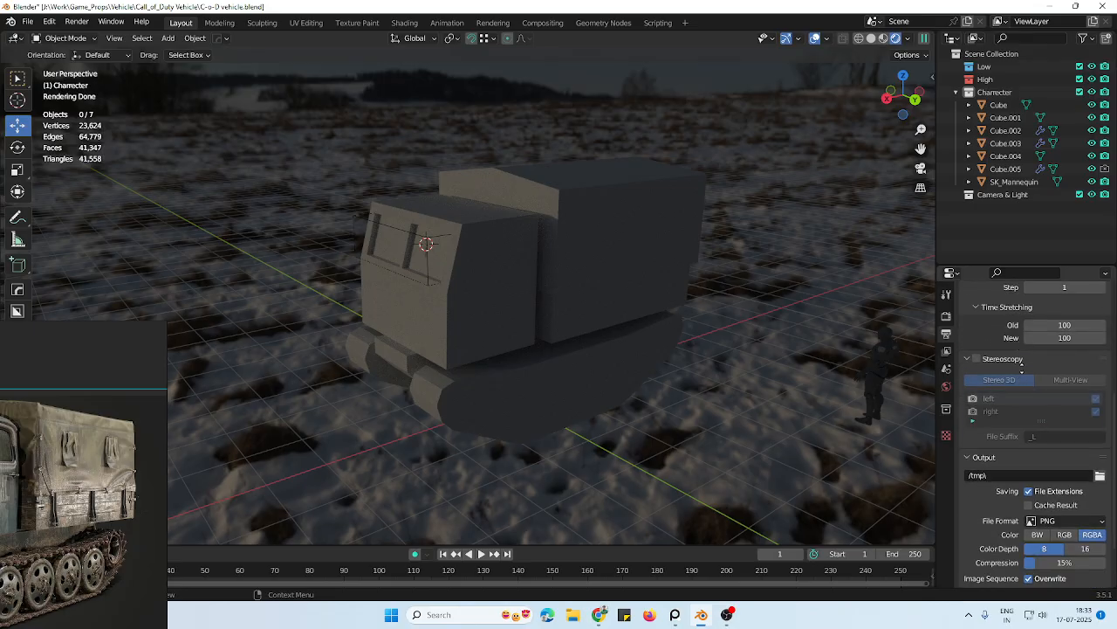
Expand the Film section of the render properties and enable Transparent
{"action": "left_click", "coordinate": [947, 316]}
{"action": "middle_click_drag", "start_coordinate": [1011, 478], "coordinate": [1025, 388]}
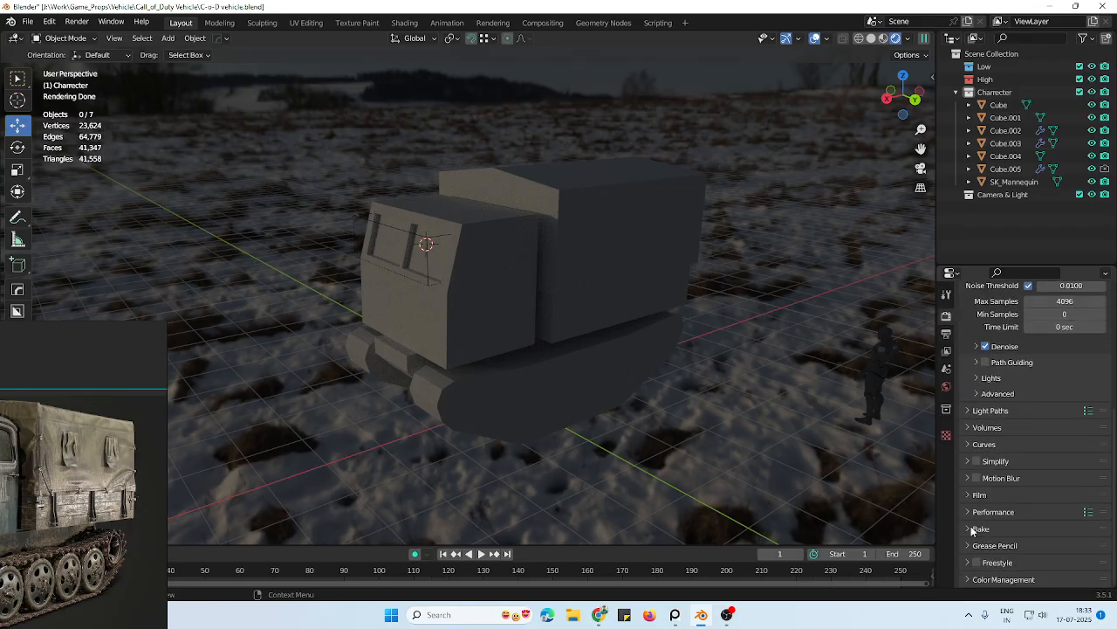
{"action": "left_click", "coordinate": [964, 495]}
{"action": "scroll", "coordinate": [987, 476], "scroll_direction": "down", "scroll_amount": 4}
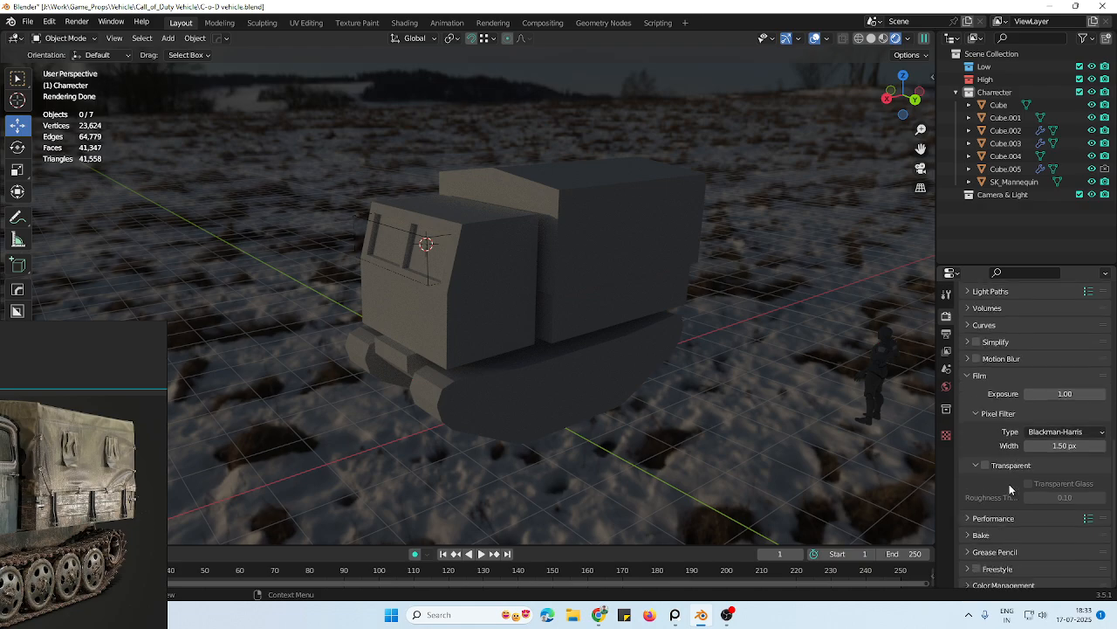
{"action": "left_click", "coordinate": [985, 465]}
Toggle the viewport shading away from and back to Rendered, and look at the truck against the transparent background
{"action": "mouse_move", "coordinate": [728, 261]}
{"action": "middle_mouse_down"}
{"action": "mouse_move", "coordinate": [746, 264]}
{"action": "mouse_move", "coordinate": [728, 265]}
{"action": "middle_mouse_up"}
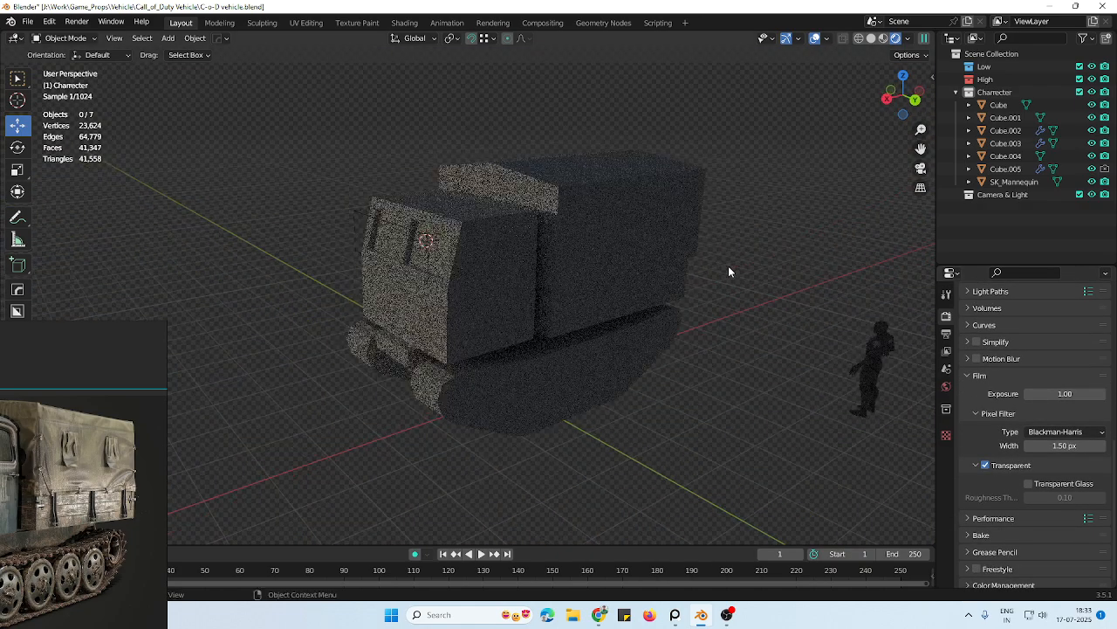
{"action": "key", "text": "z"}
{"action": "left_click", "coordinate": [867, 309]}
{"action": "key", "text": "z"}
{"action": "left_click", "coordinate": [742, 269]}
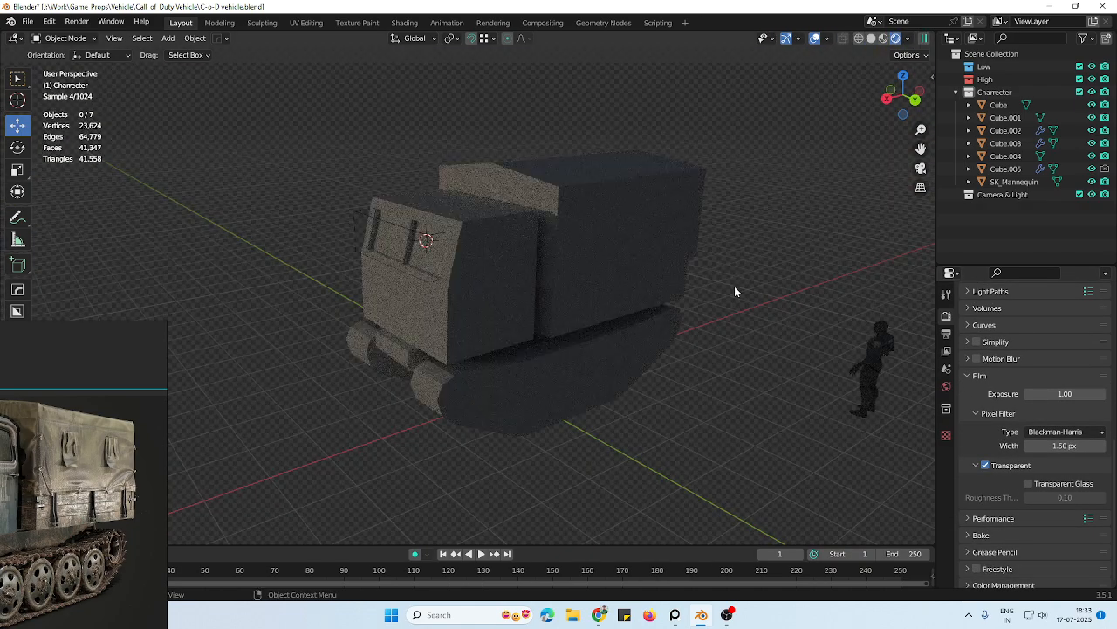
{"action": "middle_click_drag", "start_coordinate": [660, 277], "coordinate": [611, 270]}
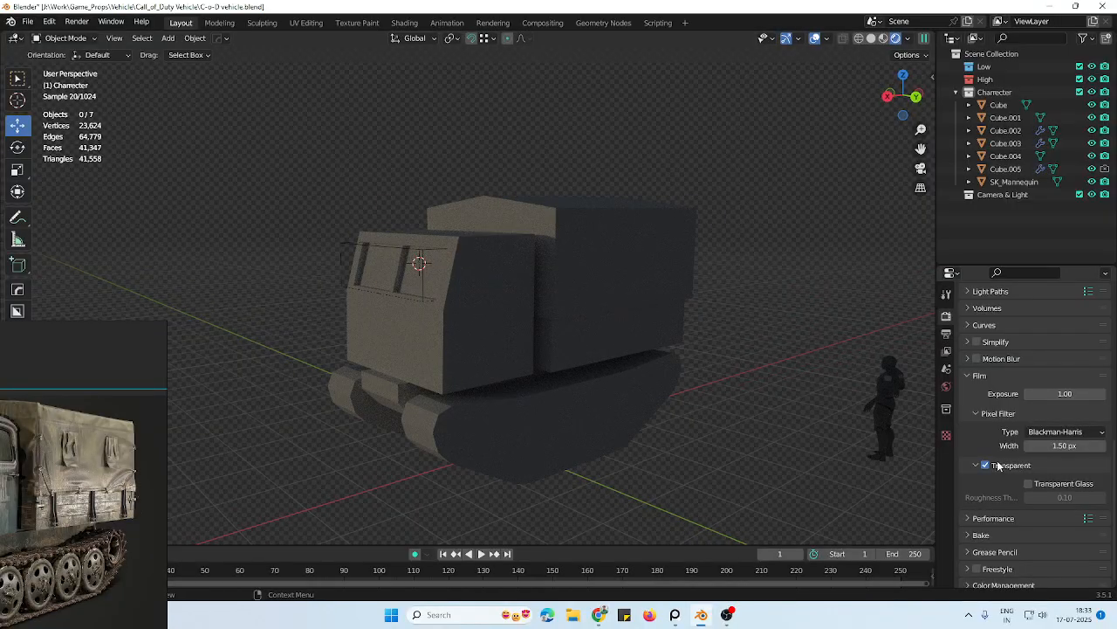
Try environment background strengths of 0.700, 0.500 and 0.090 in the World properties
{"action": "left_click", "coordinate": [946, 385]}
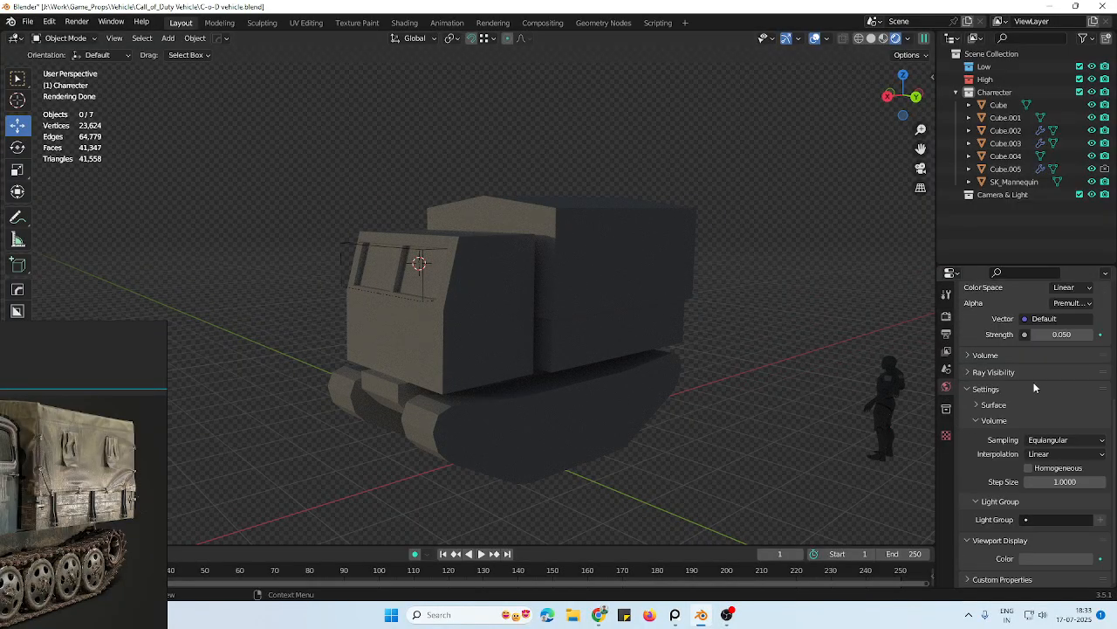
{"action": "left_click", "coordinate": [1058, 334]}
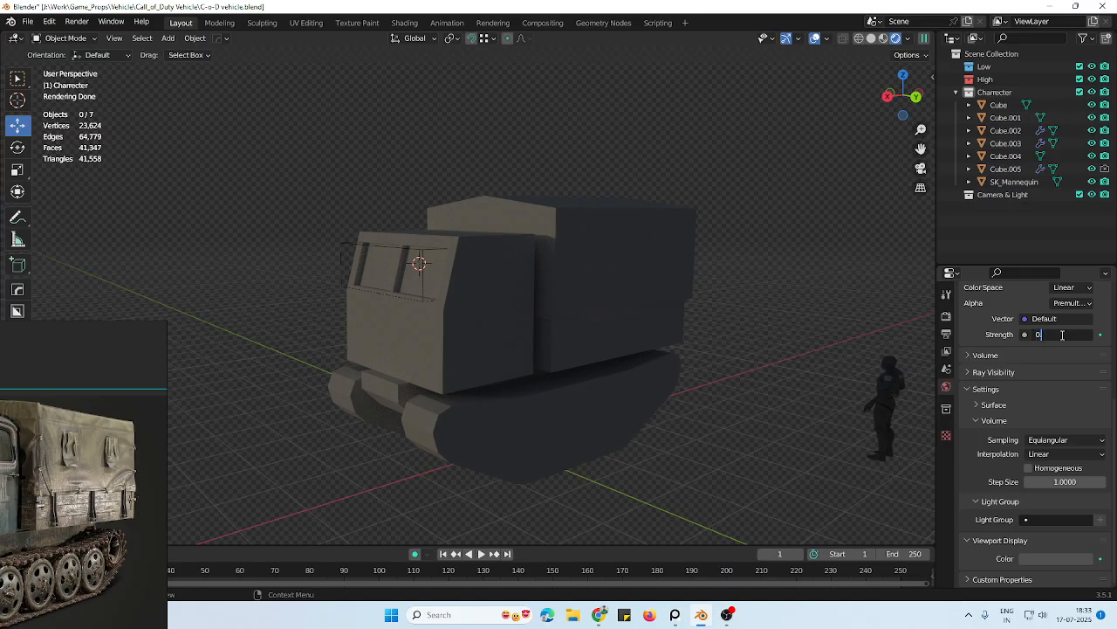
{"action": "type", "text": "0.7"}
{"action": "key", "text": "Return"}
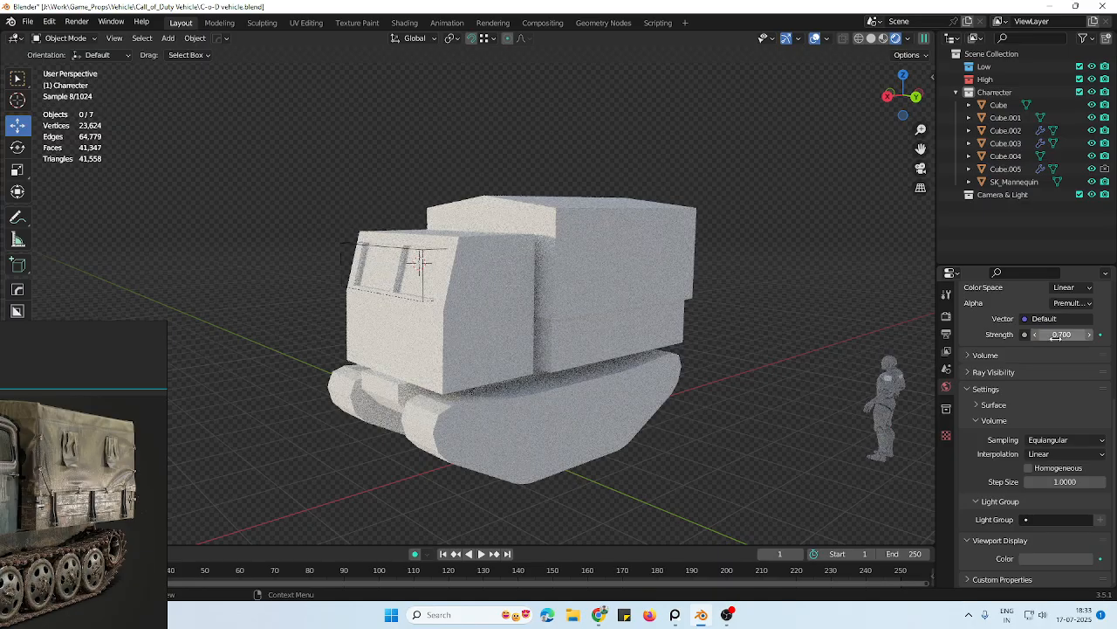
{"action": "left_click", "coordinate": [1060, 334]}
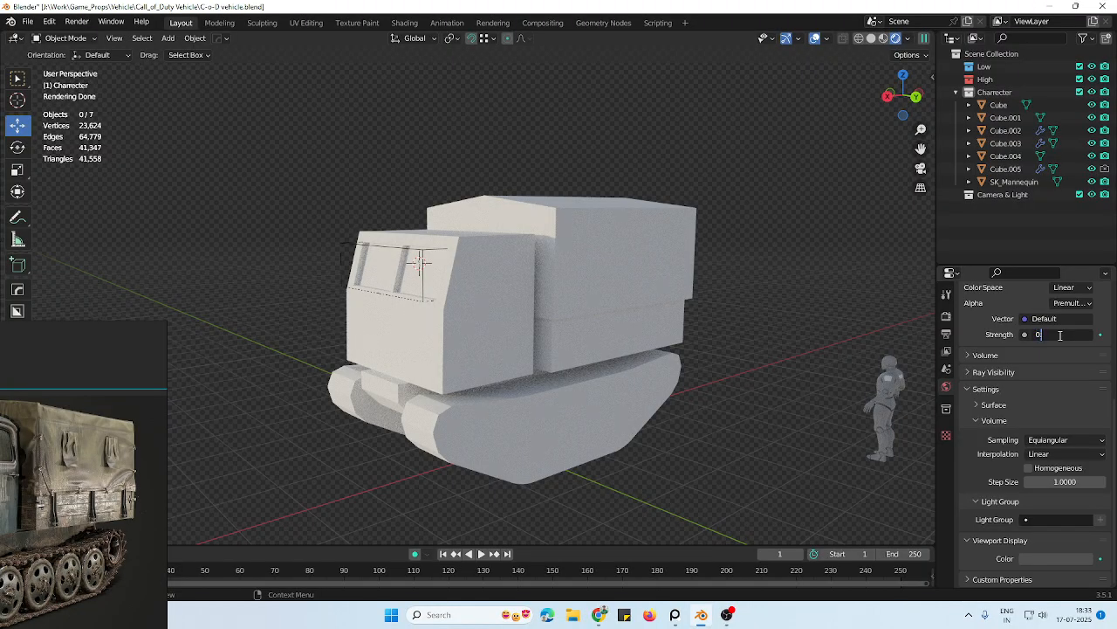
{"action": "type", "text": "0.5"}
{"action": "key", "text": "Return"}
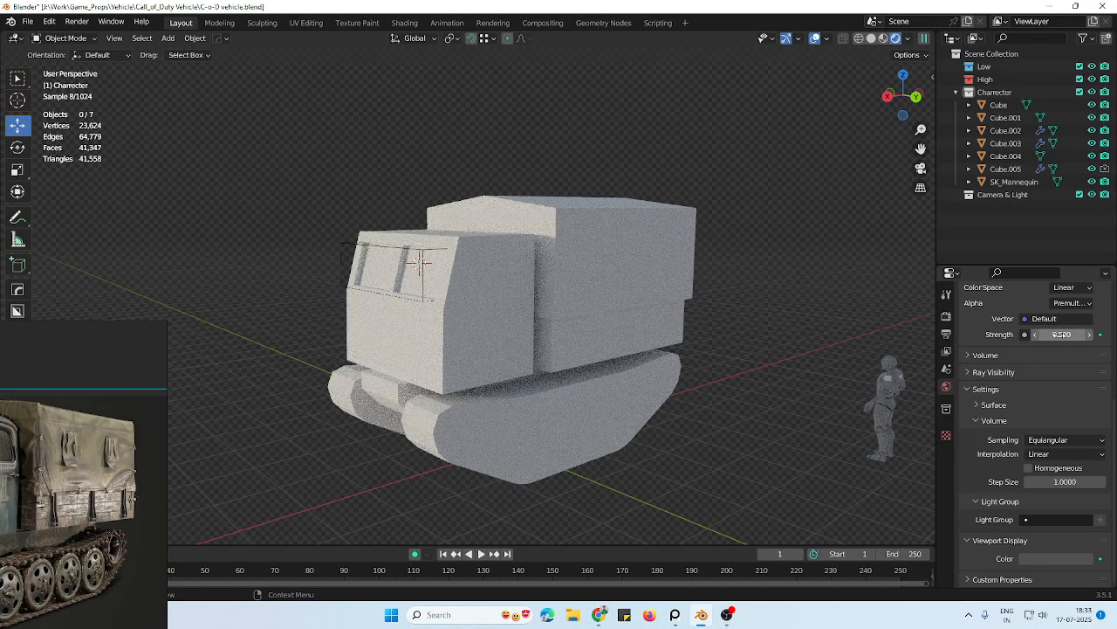
{"action": "left_click", "coordinate": [1060, 334]}
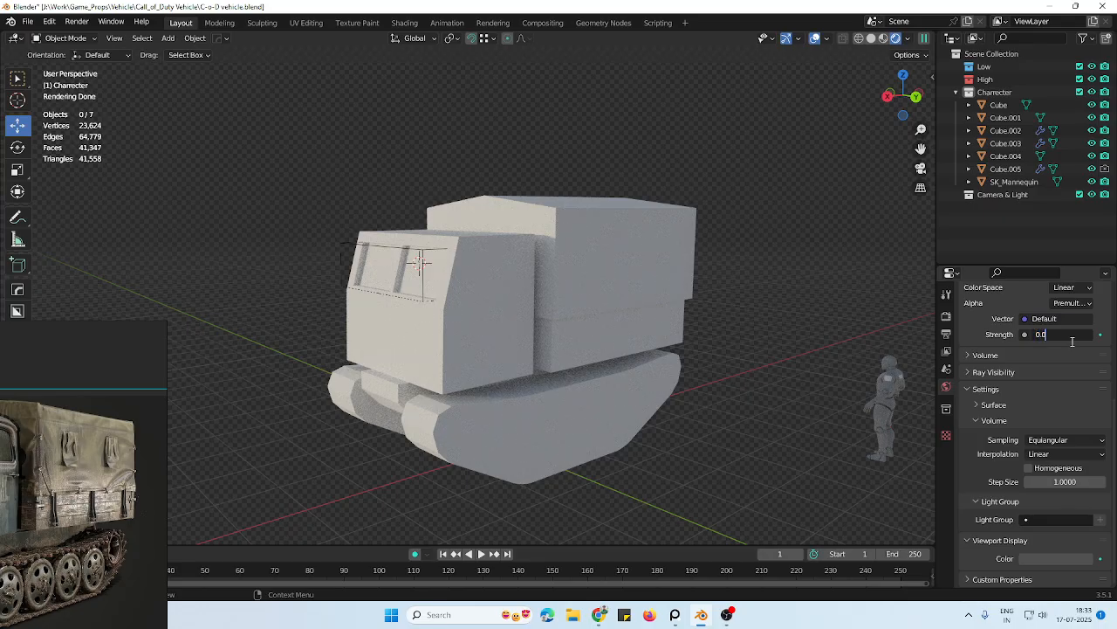
{"action": "key", "text": "Return"}
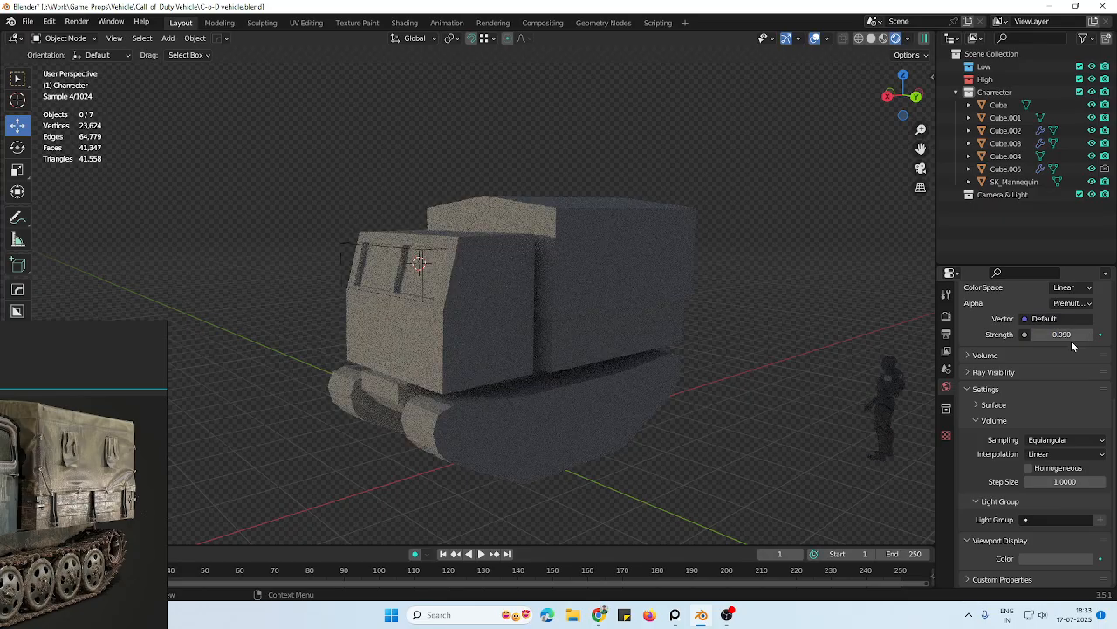
Set the World's background strength to 0.200 and check the lighting on the truck's side
{"action": "left_click", "coordinate": [1058, 335]}
{"action": "type", "text": "0.2"}
{"action": "key", "text": "Return"}
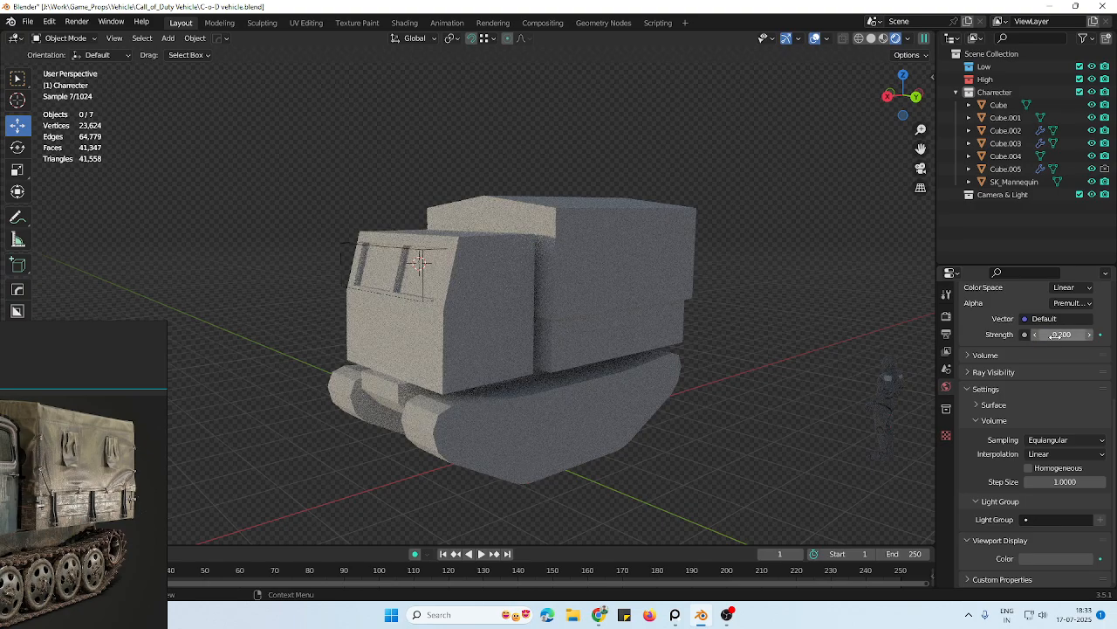
{"action": "scroll", "coordinate": [648, 307], "scroll_direction": "down", "scroll_amount": 4}
{"action": "middle_click_drag", "start_coordinate": [648, 308], "coordinate": [612, 322]}
{"action": "scroll", "coordinate": [611, 322], "scroll_direction": "up", "scroll_amount": 4}
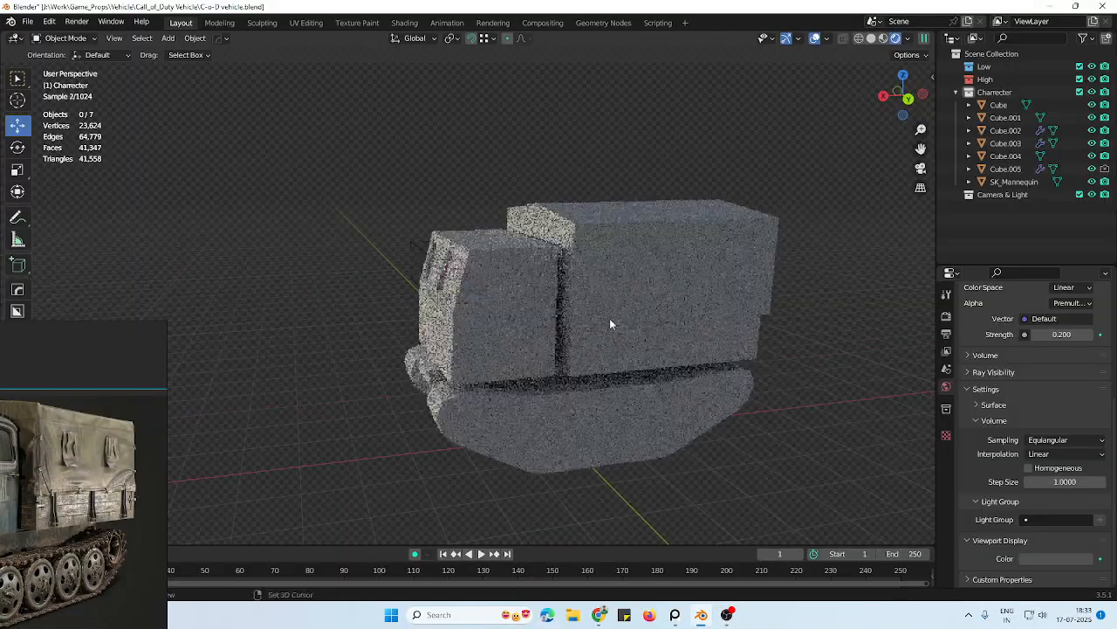
Expand the World's Ray Visibility and Volume sections and the Surface and Volume settings, and review their options
{"action": "left_click", "coordinate": [973, 420]}
{"action": "left_click", "coordinate": [978, 438]}
{"action": "scroll", "coordinate": [993, 426], "scroll_direction": "down", "scroll_amount": 2}
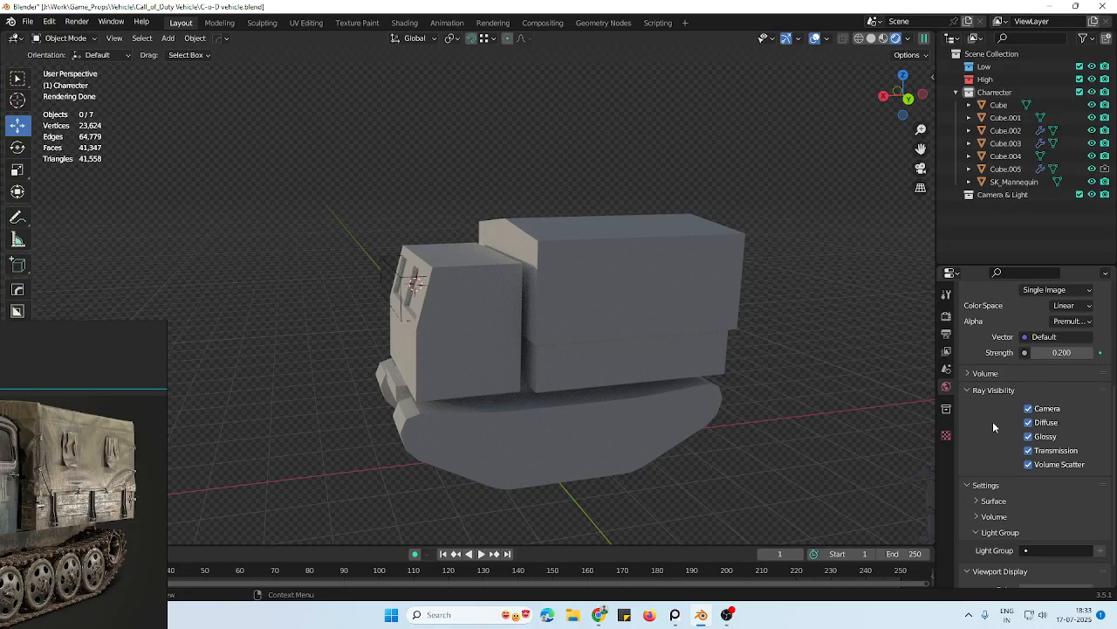
{"action": "left_click", "coordinate": [969, 375]}
{"action": "scroll", "coordinate": [982, 419], "scroll_direction": "up", "scroll_amount": 2}
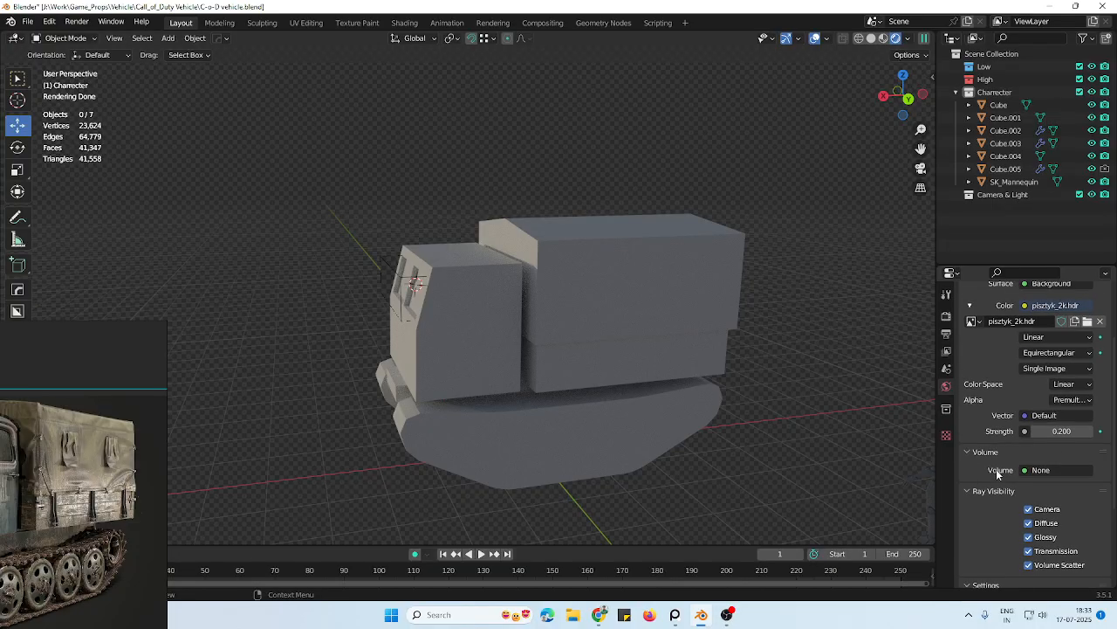
{"action": "scroll", "coordinate": [1000, 299], "scroll_direction": "down", "scroll_amount": 3}
{"action": "left_click", "coordinate": [987, 472]}
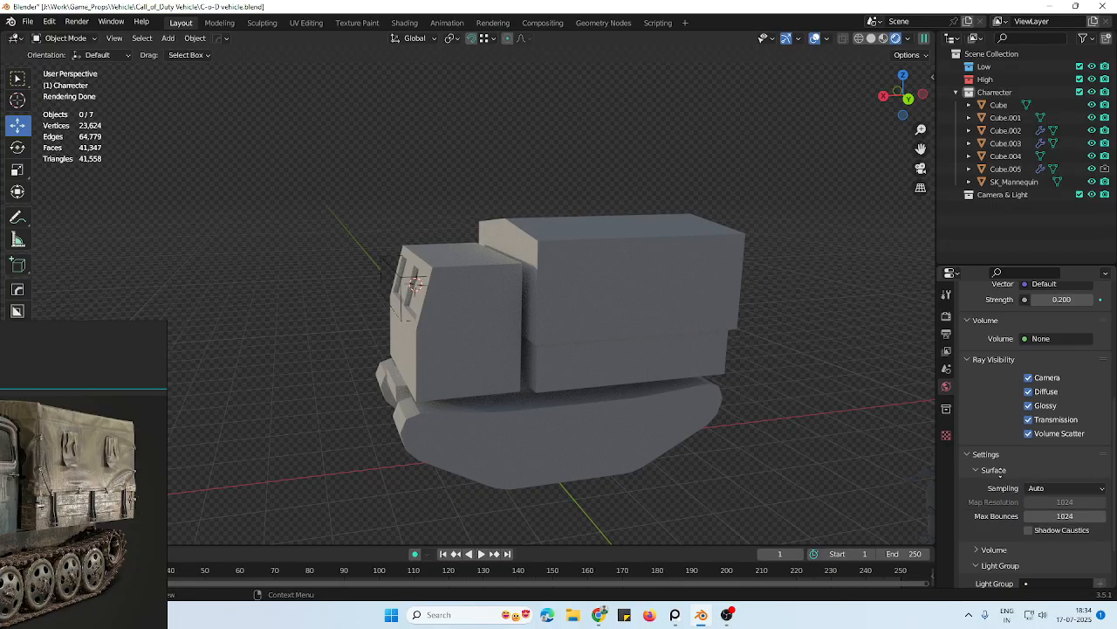
{"action": "scroll", "coordinate": [993, 465], "scroll_direction": "down", "scroll_amount": 3}
{"action": "left_click", "coordinate": [987, 486]}
{"action": "scroll", "coordinate": [992, 421], "scroll_direction": "down", "scroll_amount": 3}
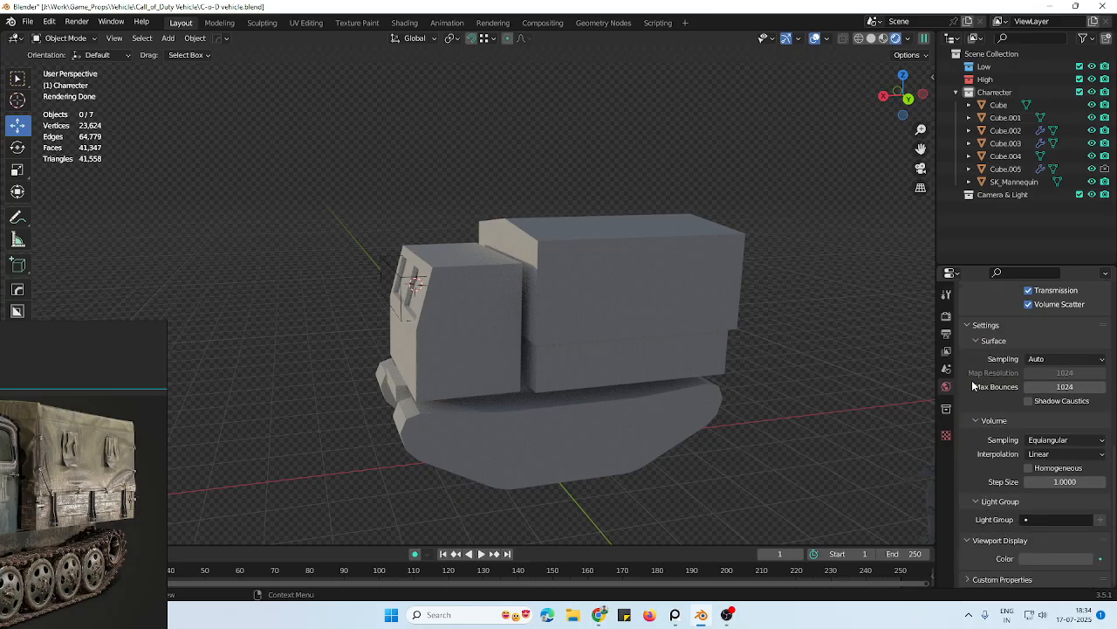
{"action": "scroll", "coordinate": [977, 393], "scroll_direction": "up", "scroll_amount": 10}
{"action": "scroll", "coordinate": [999, 416], "scroll_direction": "up", "scroll_amount": 1}
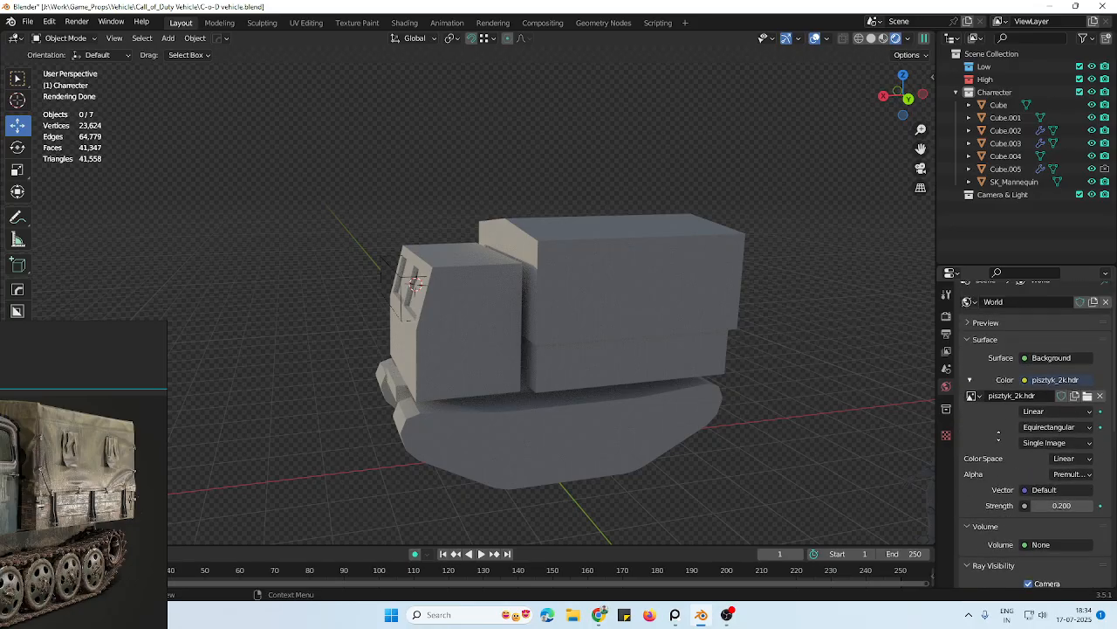
{"action": "scroll", "coordinate": [1002, 428], "scroll_direction": "down", "scroll_amount": 3}
{"action": "scroll", "coordinate": [1002, 432], "scroll_direction": "down", "scroll_amount": 6}
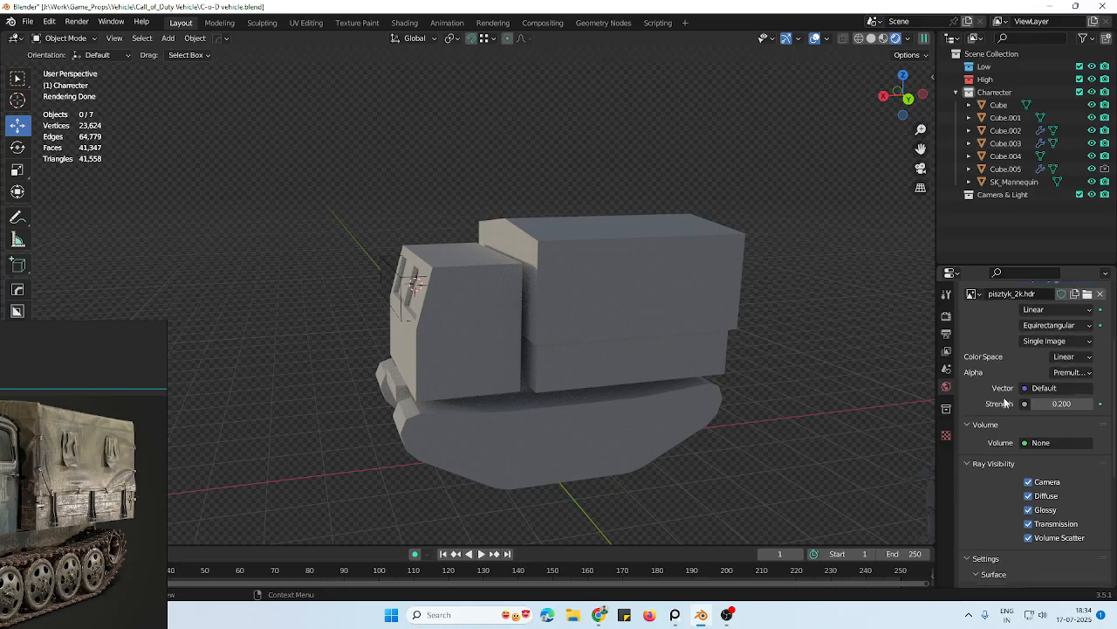
{"action": "scroll", "coordinate": [1001, 314], "scroll_direction": "down", "scroll_amount": 5}
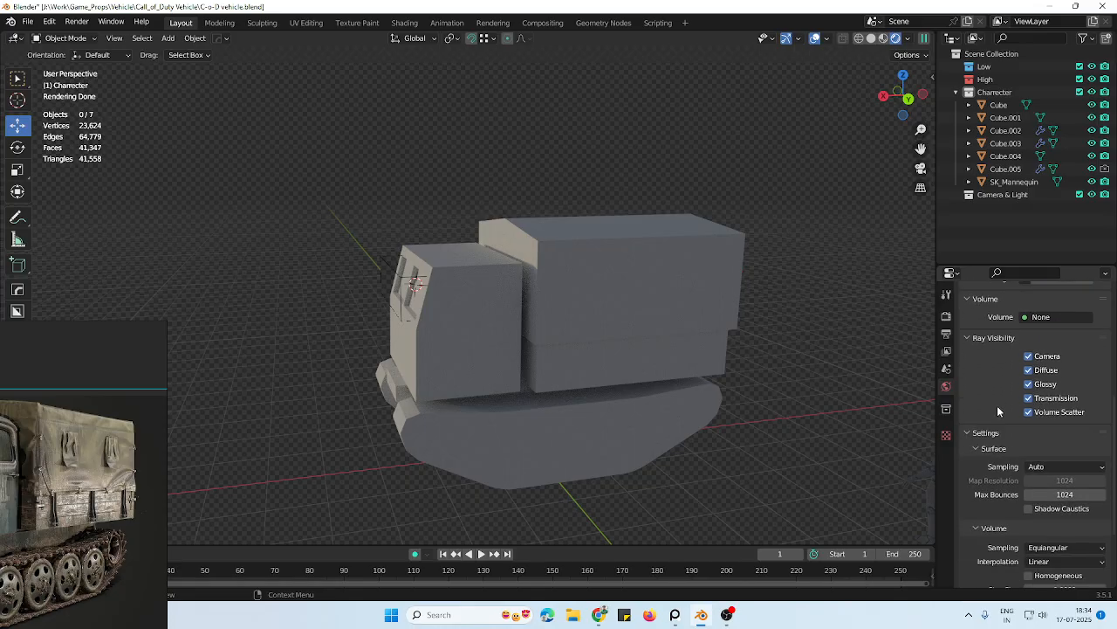
{"action": "scroll", "coordinate": [996, 349], "scroll_direction": "up", "scroll_amount": 1}
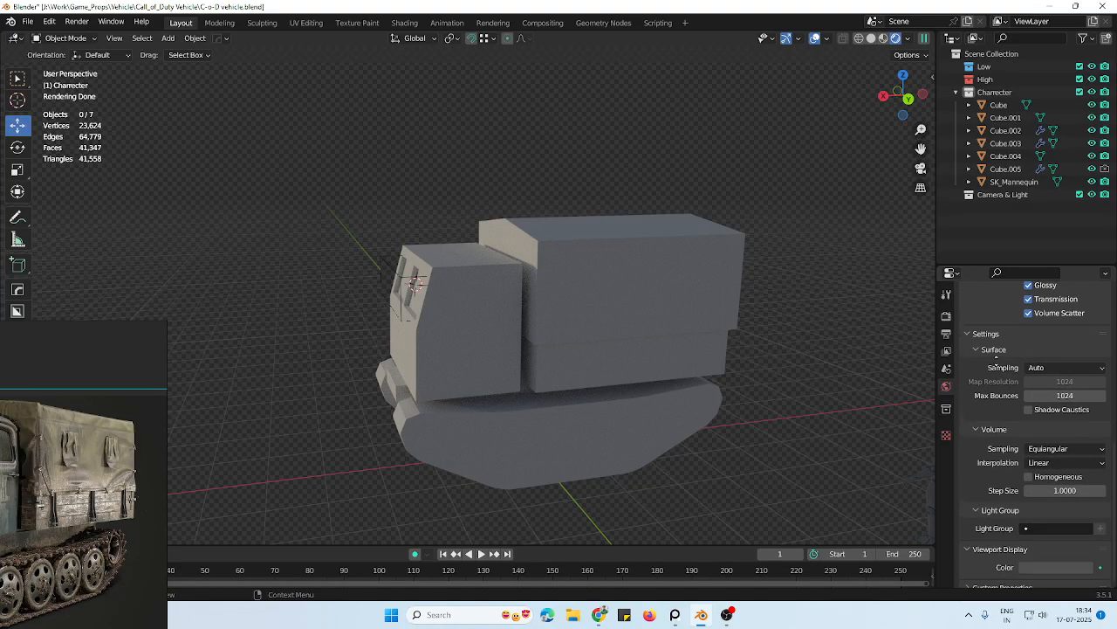
Inspect the rendered truck up close and from several angles beside the references, and select the track base block
{"action": "middle_click_drag", "start_coordinate": [604, 302], "coordinate": [628, 286]}
{"action": "scroll", "coordinate": [628, 287], "scroll_direction": "up", "scroll_amount": 4}
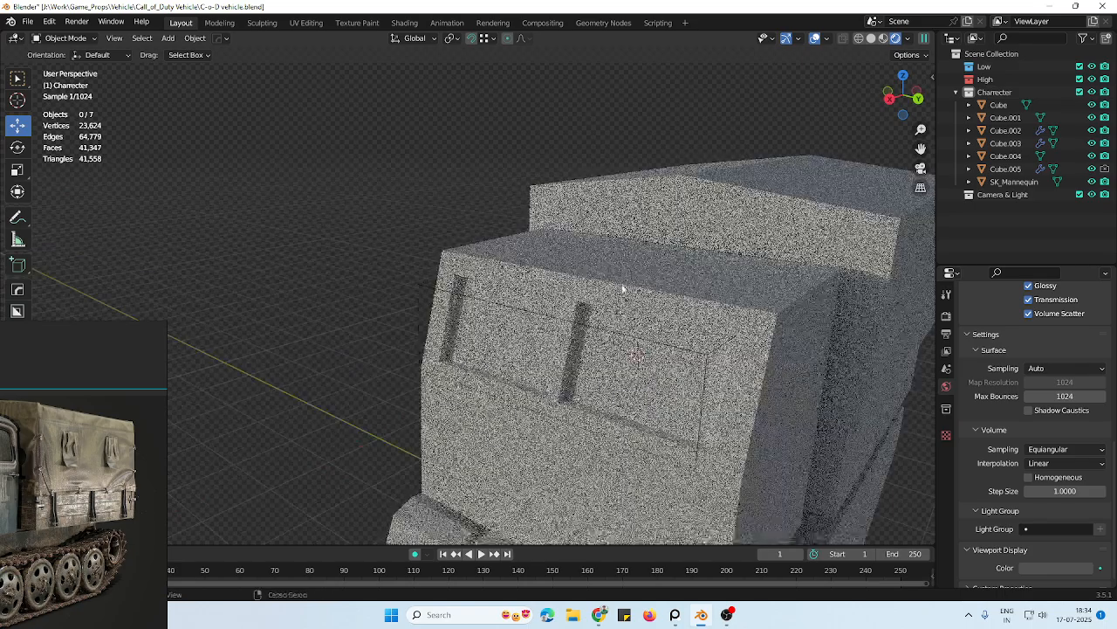
{"action": "scroll", "coordinate": [591, 310], "scroll_direction": "down", "scroll_amount": 6}
{"action": "scroll", "coordinate": [574, 301], "scroll_direction": "up", "scroll_amount": 3}
{"action": "middle_click_drag", "start_coordinate": [574, 329], "coordinate": [622, 348]}
{"action": "scroll", "coordinate": [621, 343], "scroll_direction": "up", "scroll_amount": 2}
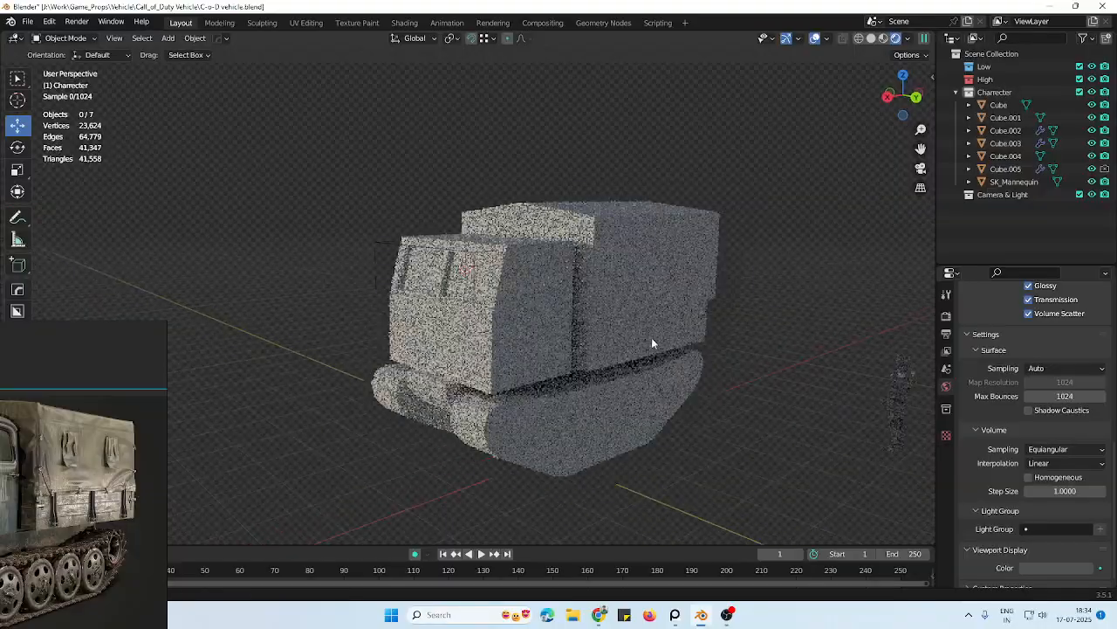
{"action": "scroll", "coordinate": [644, 290], "scroll_direction": "down", "scroll_amount": 2}
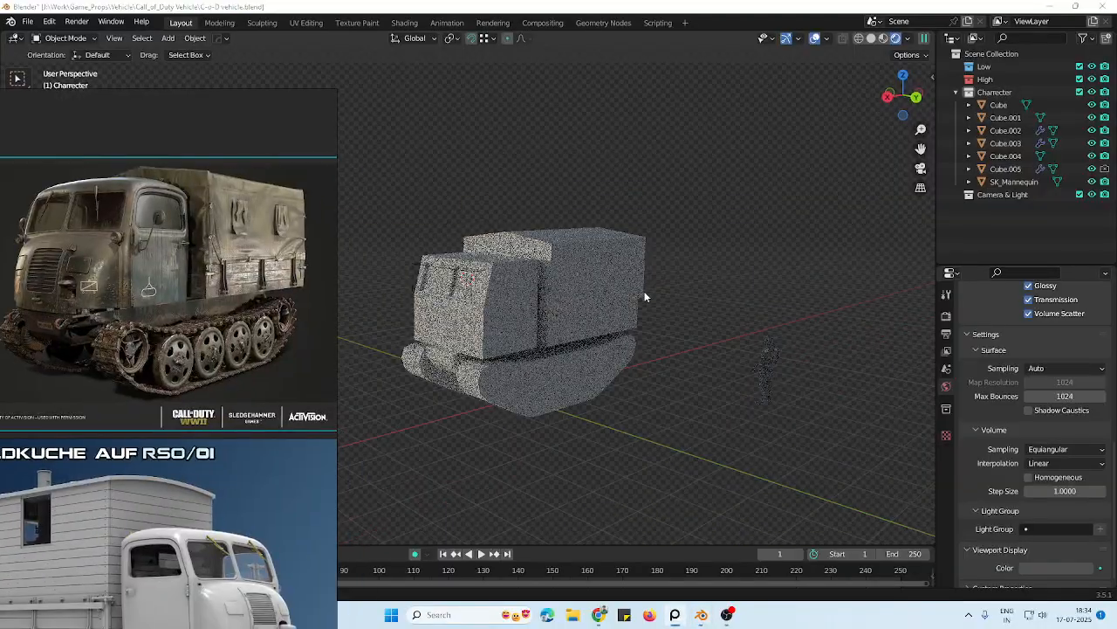
{"action": "middle_click_drag", "start_coordinate": [644, 291], "coordinate": [628, 328]}
{"action": "left_click", "coordinate": [635, 358]}
{"action": "scroll", "coordinate": [669, 324], "scroll_direction": "up", "scroll_amount": 2}
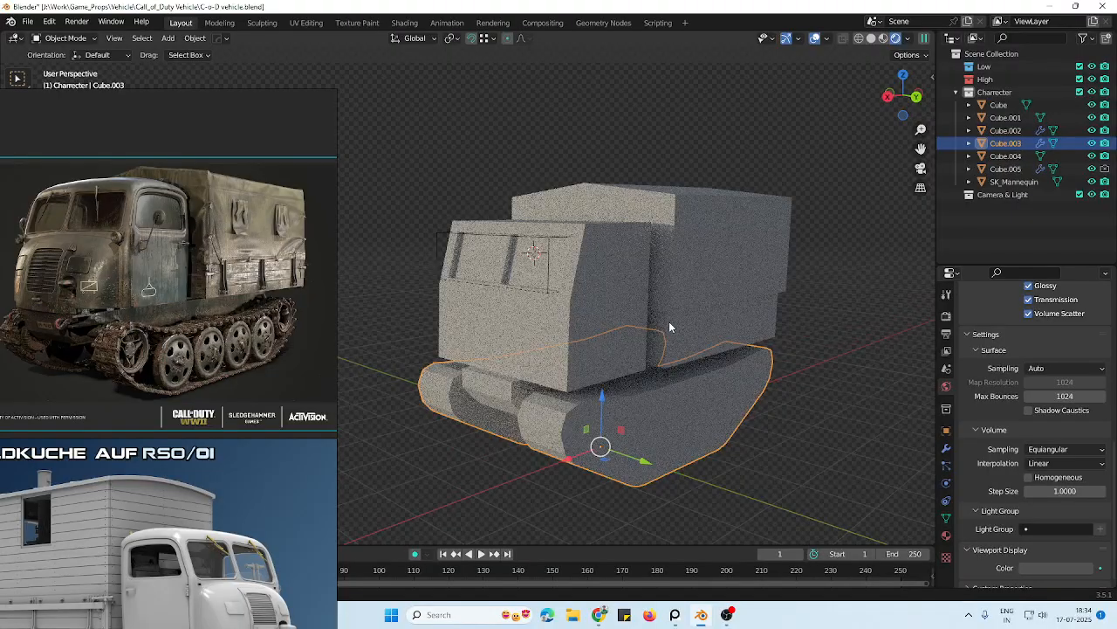
Switch the viewport to Material Preview shading and enable Scene World for its lighting
{"action": "scroll", "coordinate": [738, 260], "scroll_direction": "down", "scroll_amount": 1}
{"action": "key", "text": "z"}
{"action": "left_click", "coordinate": [751, 326]}
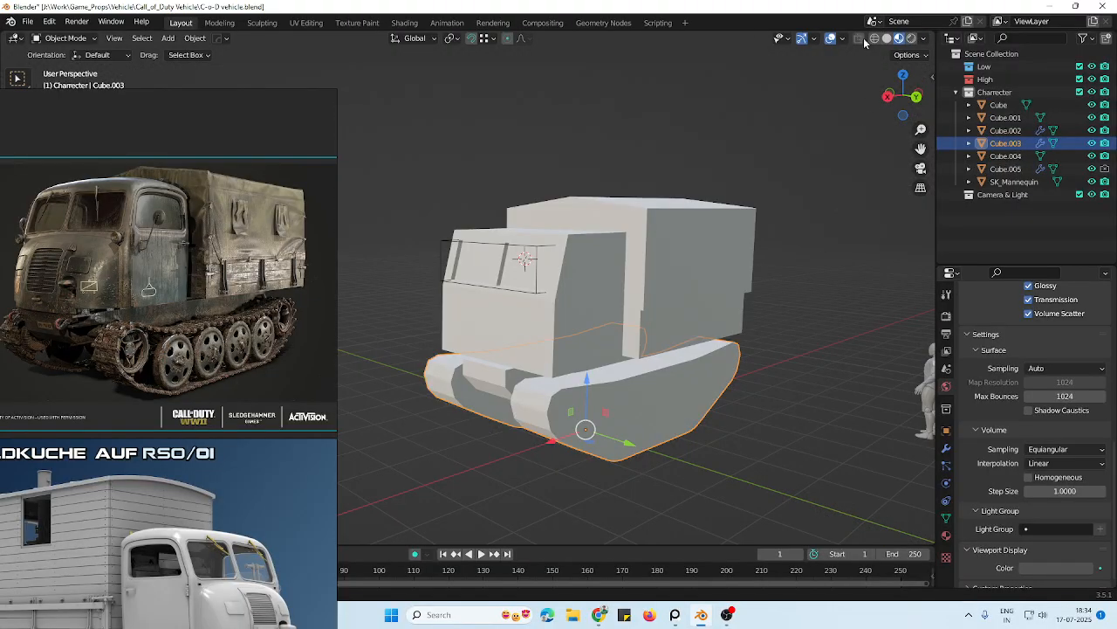
{"action": "left_click", "coordinate": [922, 39]}
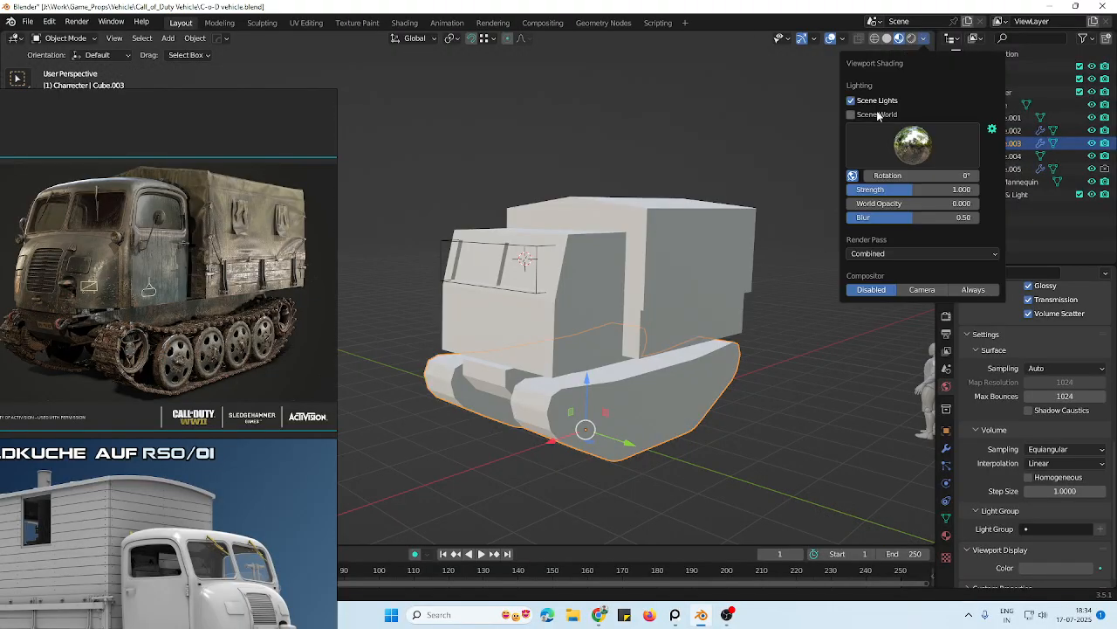
{"action": "left_click", "coordinate": [878, 116]}
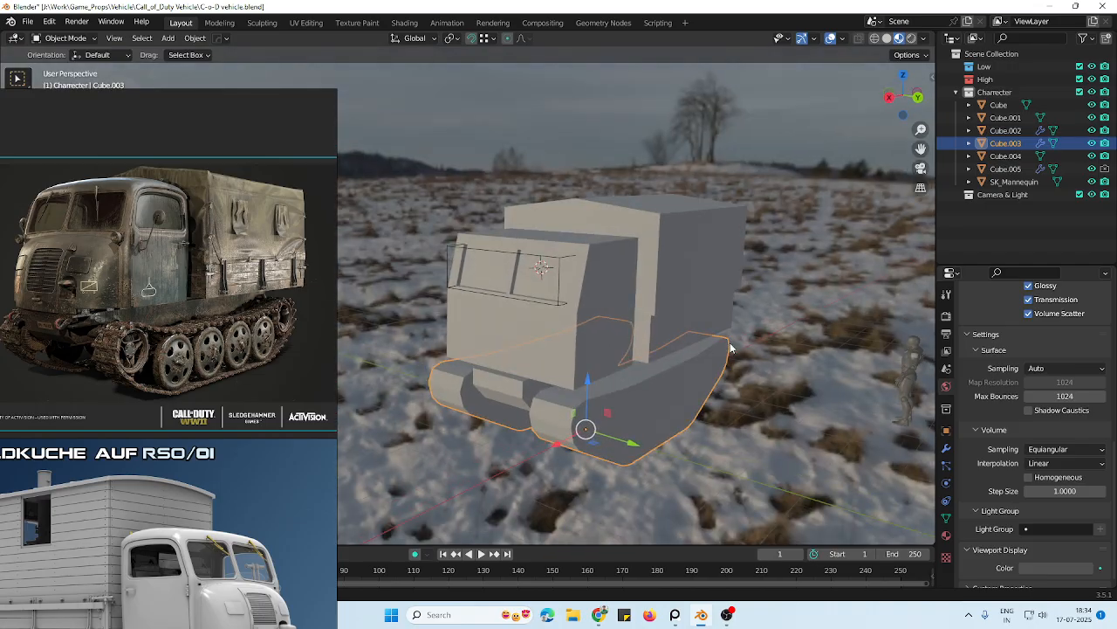
Change the scene's render engine from Cycles to Eevee and look over its render settings
{"action": "left_click", "coordinate": [947, 318]}
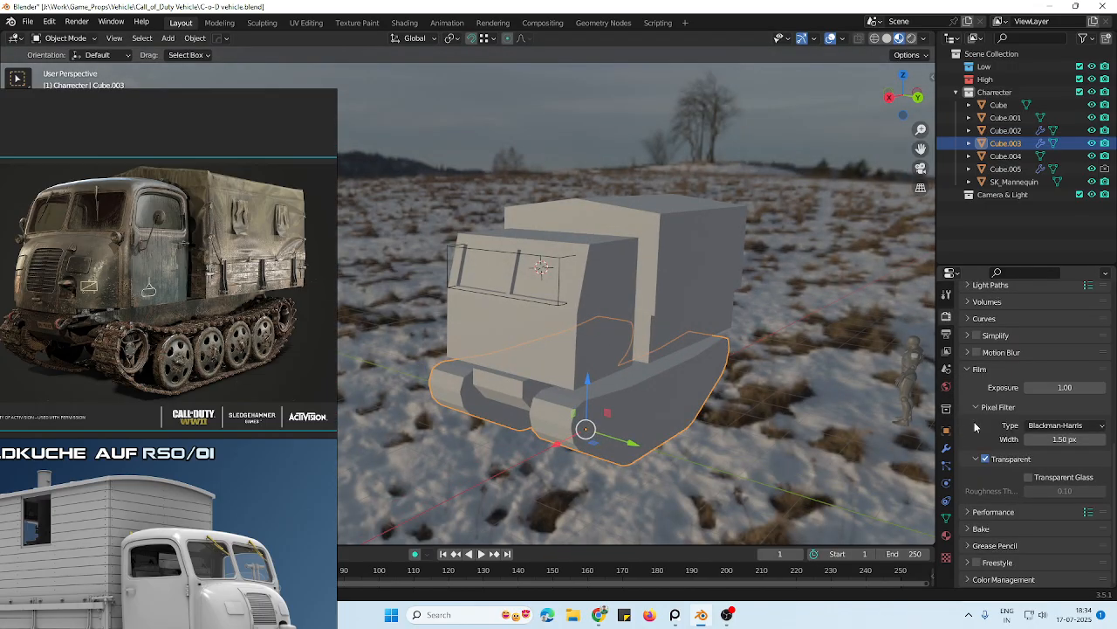
{"action": "scroll", "coordinate": [1004, 367], "scroll_direction": "up", "scroll_amount": 10}
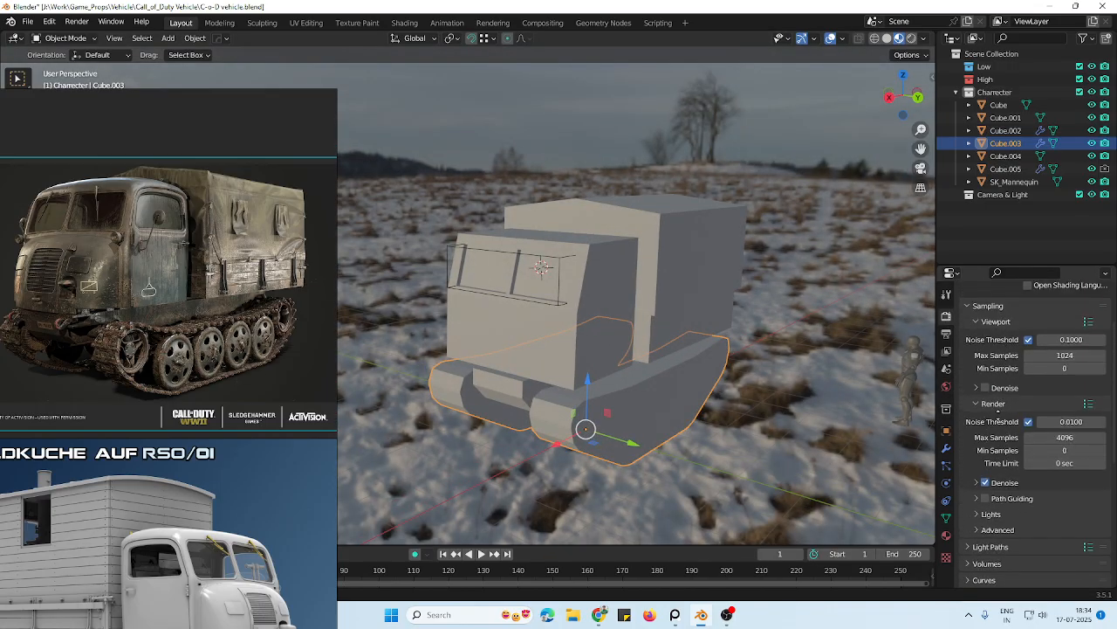
{"action": "left_click", "coordinate": [1052, 314]}
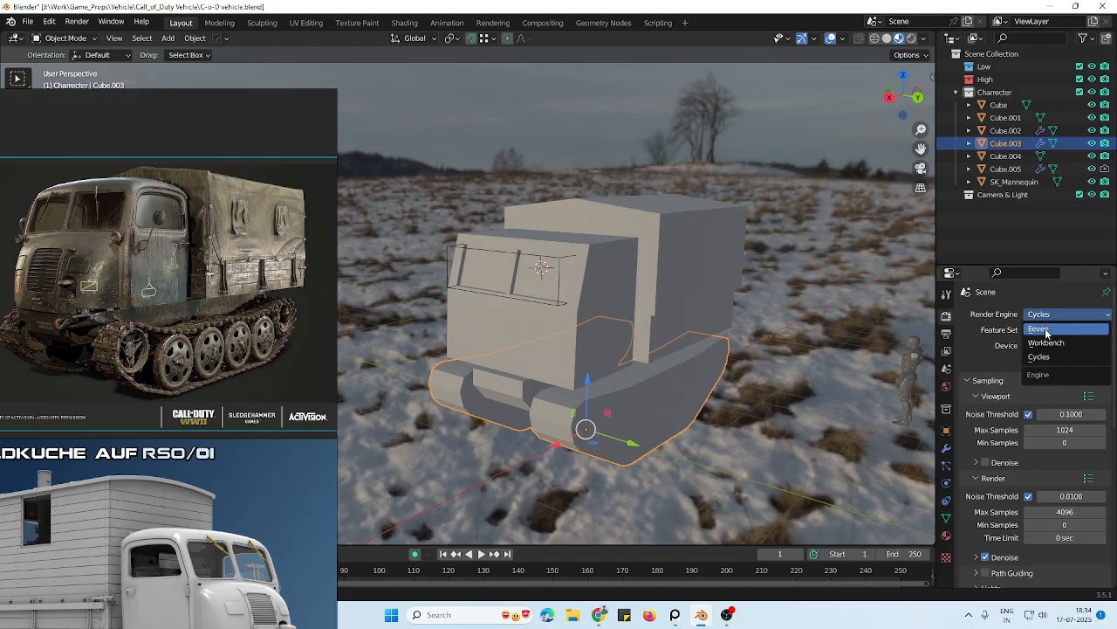
{"action": "left_click", "coordinate": [1043, 330]}
{"action": "scroll", "coordinate": [1004, 385], "scroll_direction": "down", "scroll_amount": 2}
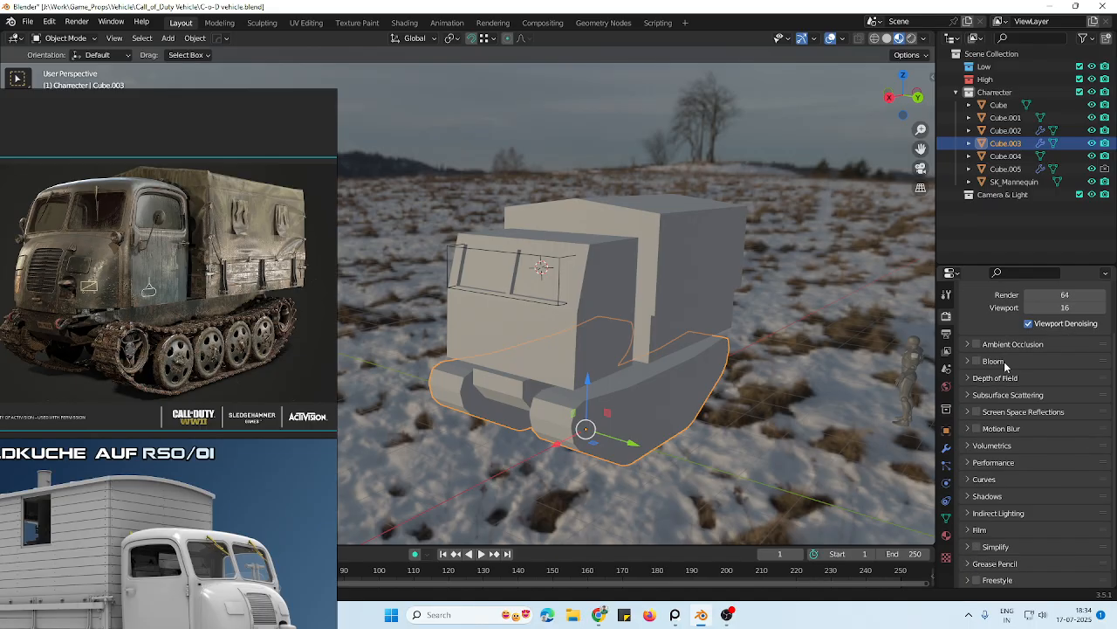
Look through the output properties and the Film settings in the render properties
{"action": "left_click", "coordinate": [948, 335]}
{"action": "scroll", "coordinate": [1004, 371], "scroll_direction": "down", "scroll_amount": 6}
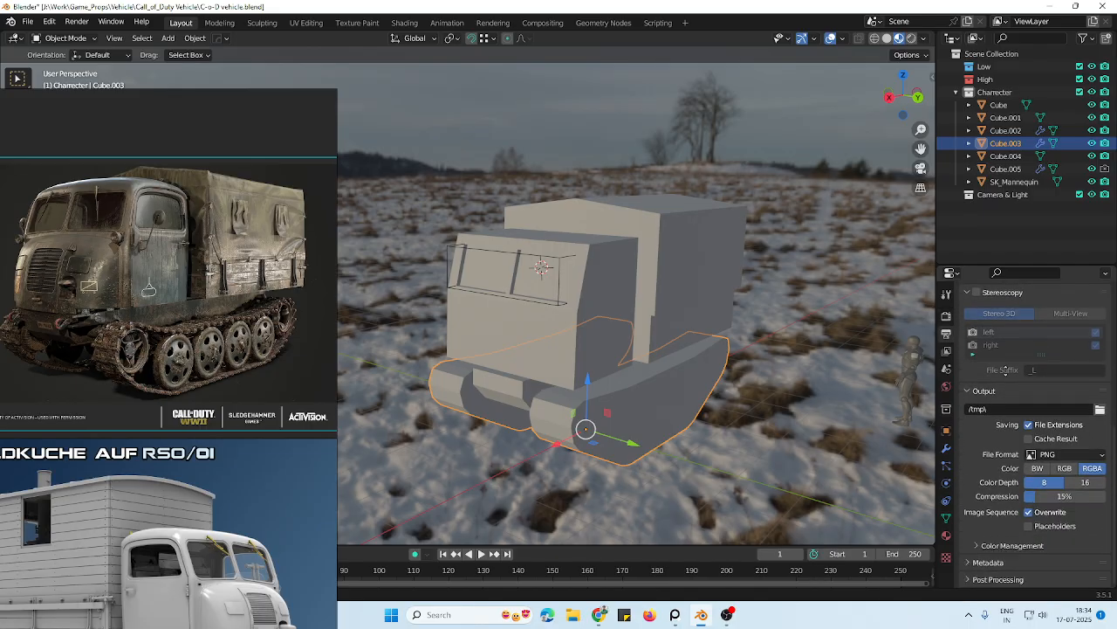
{"action": "left_click", "coordinate": [947, 315]}
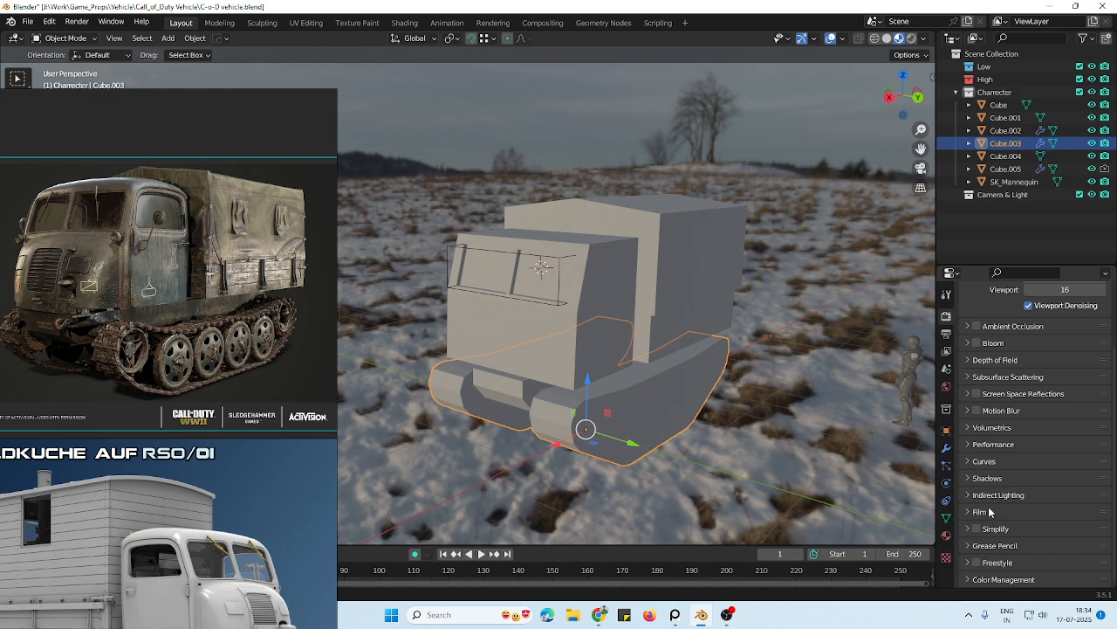
{"action": "left_click", "coordinate": [981, 512]}
{"action": "scroll", "coordinate": [1004, 488], "scroll_direction": "down", "scroll_amount": 2}
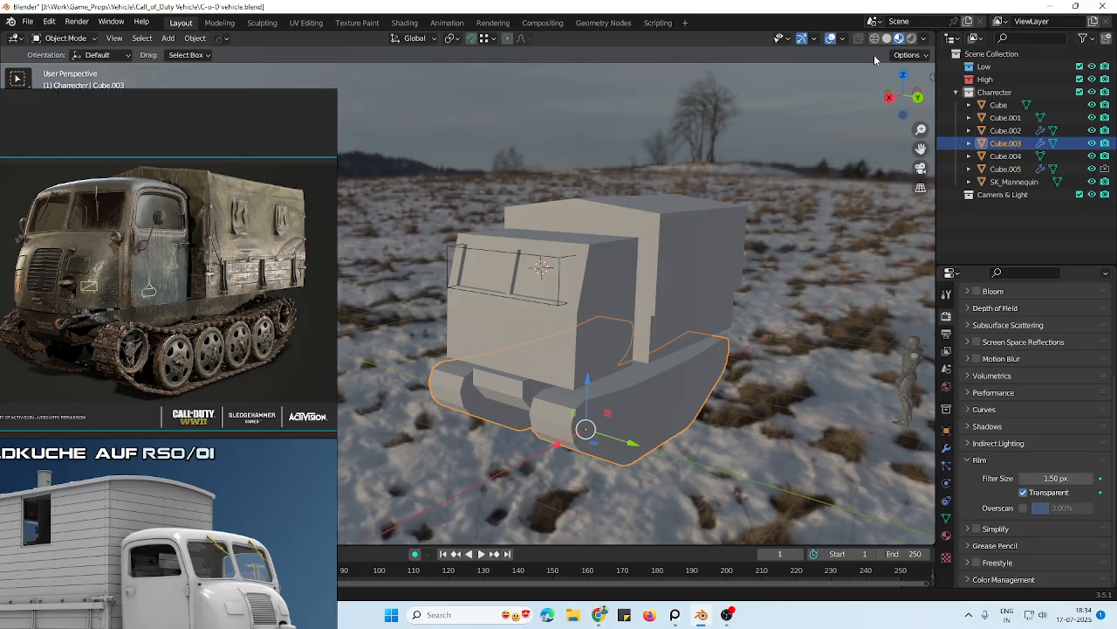
Change the render engine back to Cycles and show the viewport in Rendered shading
{"action": "scroll", "coordinate": [1003, 349], "scroll_direction": "up", "scroll_amount": 5}
{"action": "left_click", "coordinate": [1056, 313]}
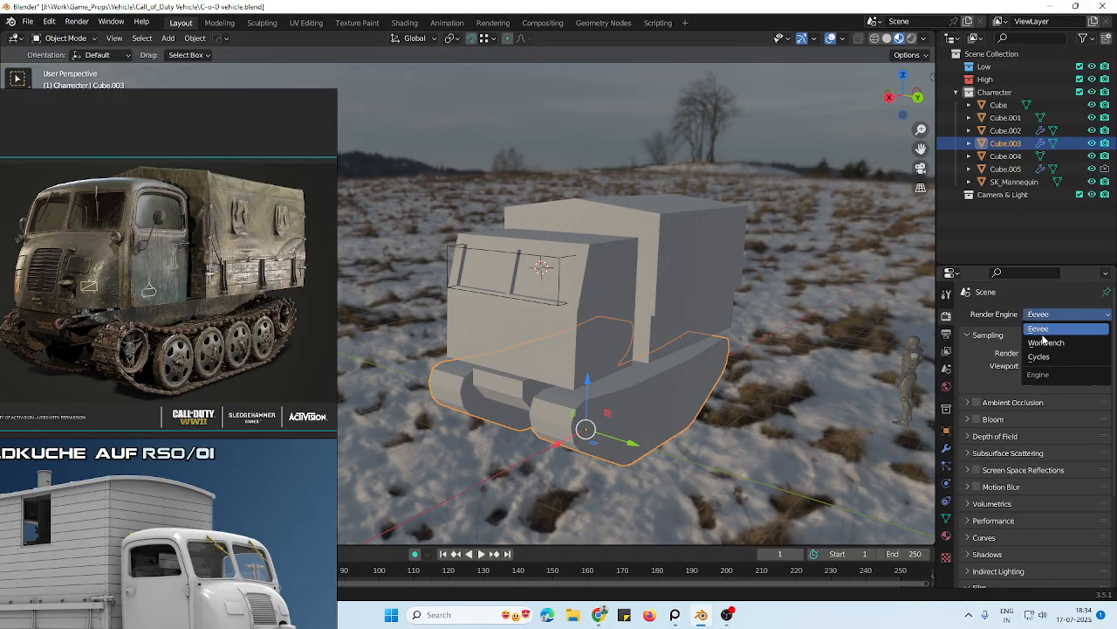
{"action": "left_click", "coordinate": [1041, 357]}
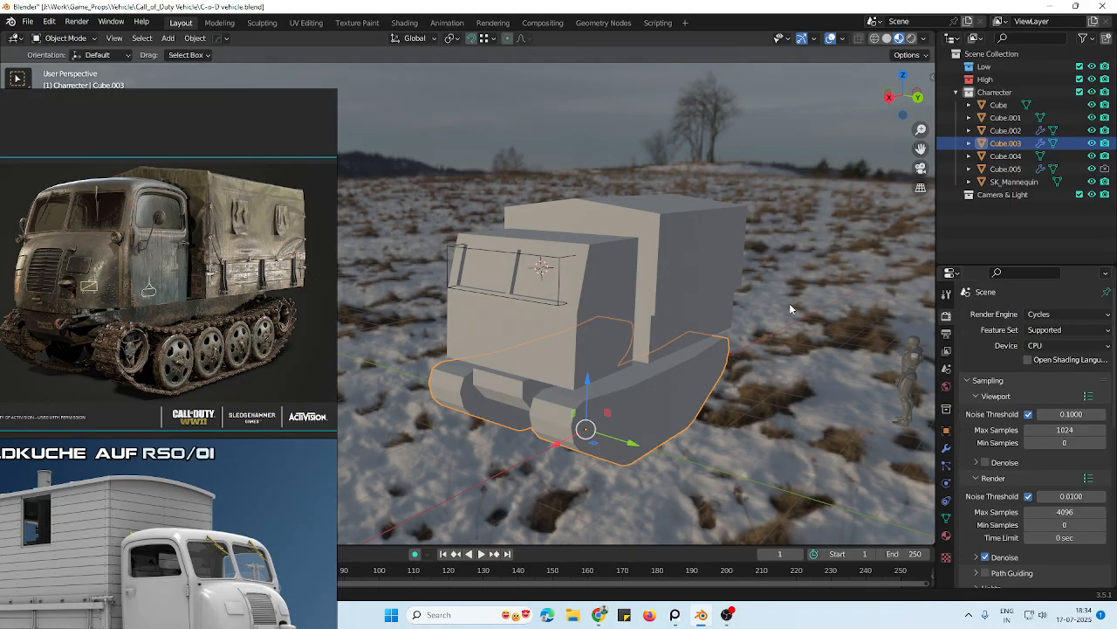
{"action": "key", "text": "z"}
{"action": "left_click", "coordinate": [803, 212]}
Select the upper and lower cargo blocks together and raise them slightly along Z above the tracks
{"action": "left_click", "coordinate": [717, 342]}
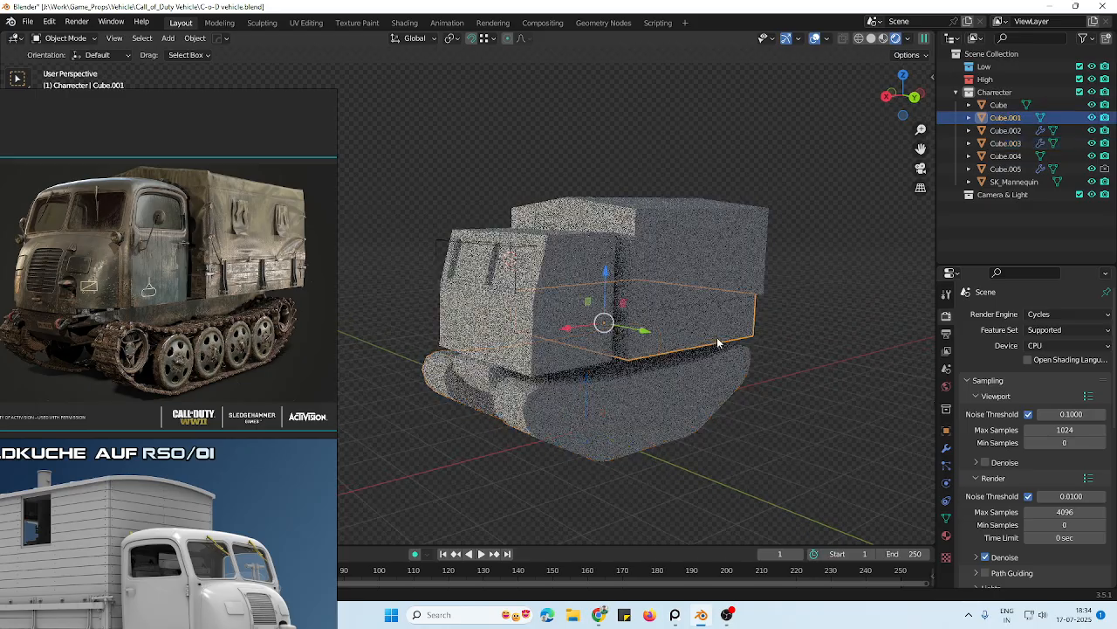
{"action": "middle_click_drag", "start_coordinate": [700, 296], "coordinate": [680, 306]}
{"action": "left_click_drag", "start_coordinate": [790, 199], "coordinate": [720, 307], "text": "shift"}
{"action": "left_click_drag", "start_coordinate": [609, 274], "coordinate": [609, 264]}
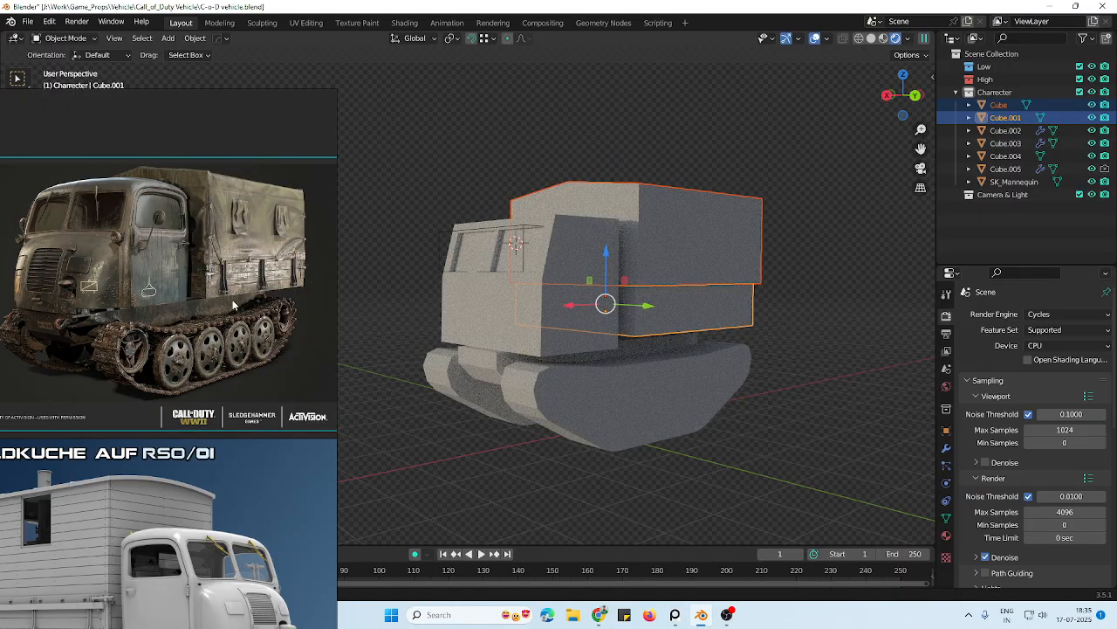
{"action": "middle_click_drag", "start_coordinate": [682, 327], "coordinate": [682, 334]}
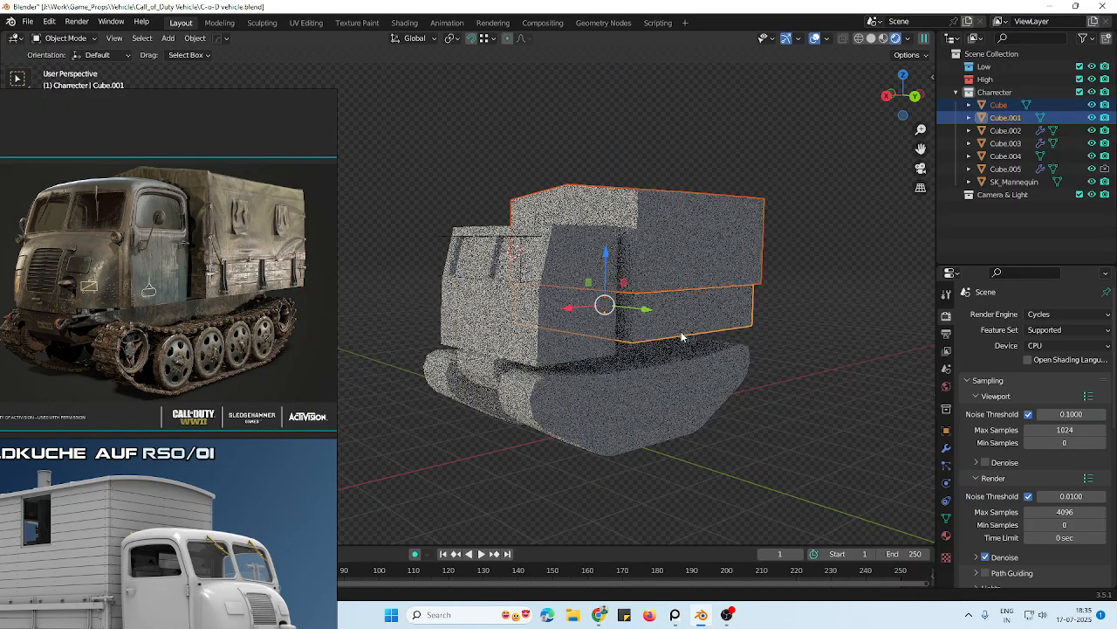
Compare the cargo blocks from the front and rear with the Raupenschlepper Ost RSO/01 reference images
{"action": "left_click", "coordinate": [770, 347]}
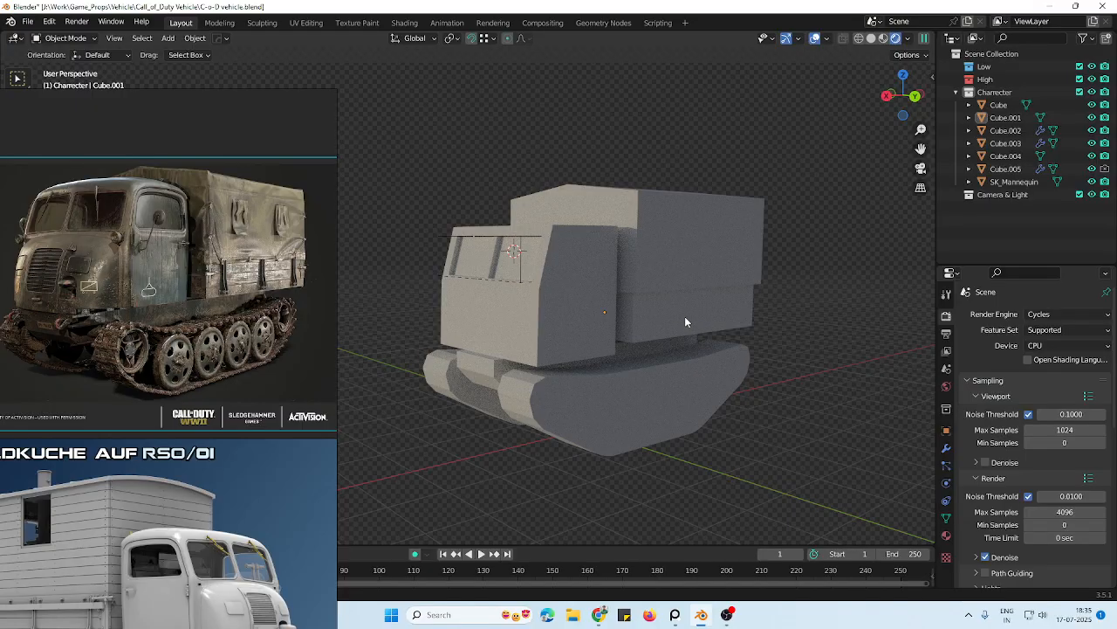
{"action": "left_click", "coordinate": [705, 283]}
{"action": "left_click", "coordinate": [716, 319], "text": "shift"}
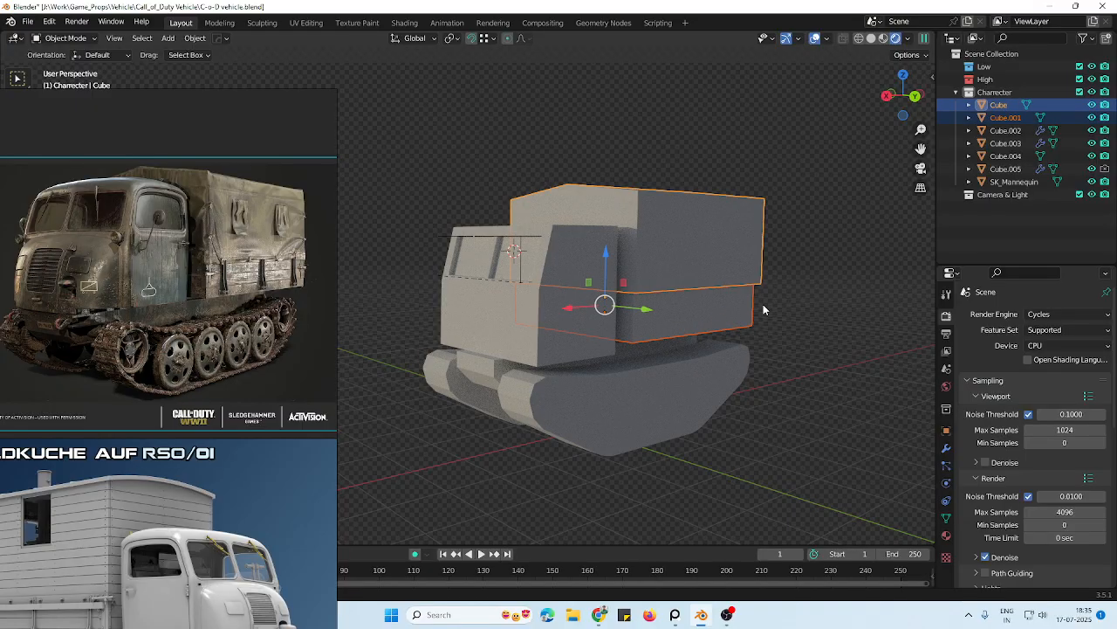
{"action": "left_click", "coordinate": [711, 282]}
{"action": "scroll", "coordinate": [206, 408], "scroll_direction": "down", "scroll_amount": 4}
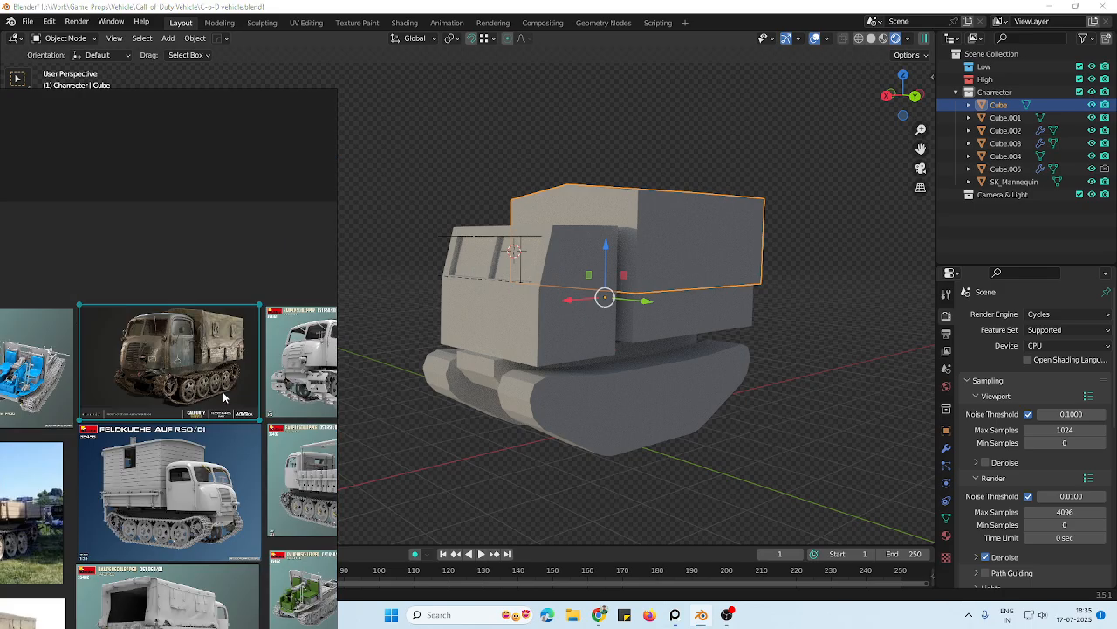
{"action": "middle_click_drag", "start_coordinate": [223, 391], "coordinate": [51, 349]}
{"action": "scroll", "coordinate": [187, 424], "scroll_direction": "up", "scroll_amount": 2}
{"action": "middle_click_drag", "start_coordinate": [183, 457], "coordinate": [242, 285]}
{"action": "scroll", "coordinate": [249, 314], "scroll_direction": "down", "scroll_amount": 5}
{"action": "scroll", "coordinate": [177, 409], "scroll_direction": "up", "scroll_amount": 5}
{"action": "scroll", "coordinate": [193, 395], "scroll_direction": "down", "scroll_amount": 2}
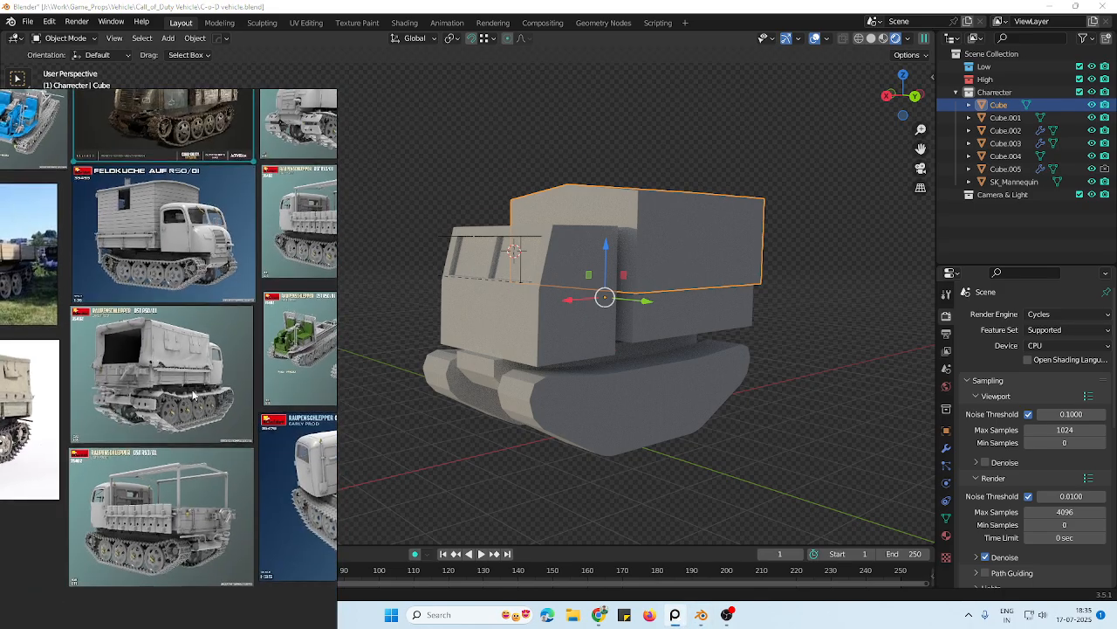
{"action": "scroll", "coordinate": [194, 395], "scroll_direction": "up", "scroll_amount": 2}
{"action": "middle_click_drag", "start_coordinate": [402, 349], "coordinate": [434, 357]}
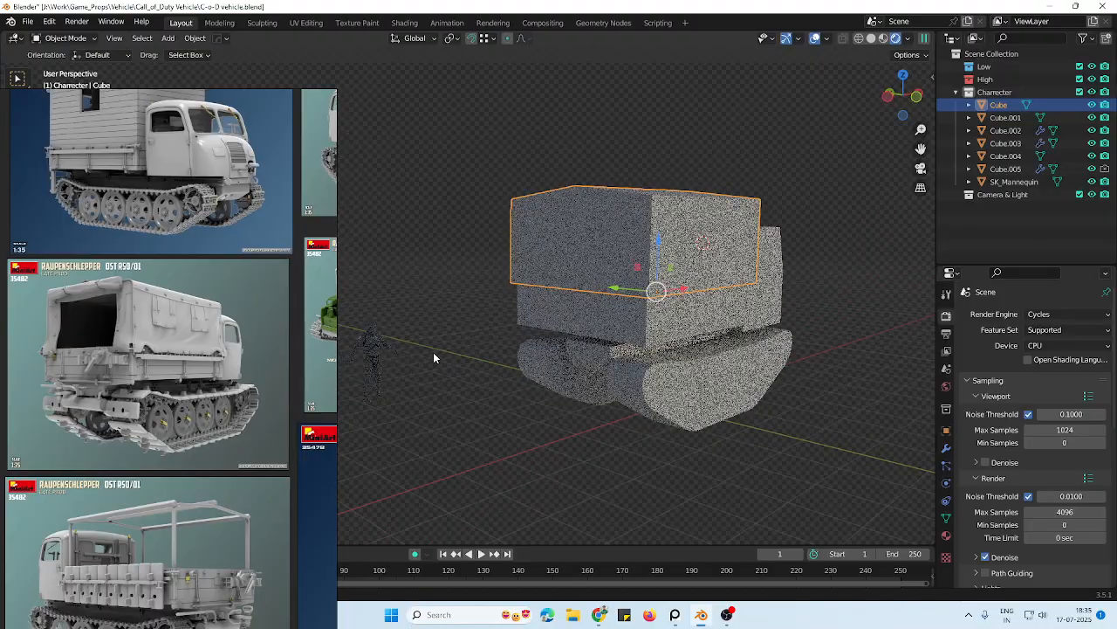
{"action": "middle_click_drag", "start_coordinate": [683, 370], "coordinate": [698, 351]}
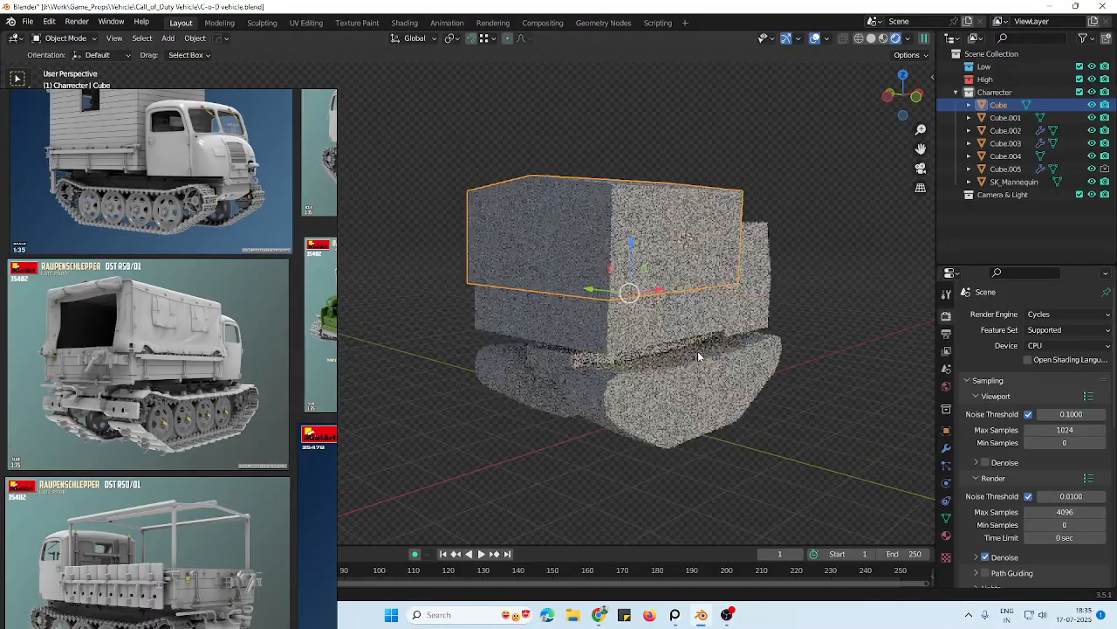
{"action": "left_click", "coordinate": [818, 367]}
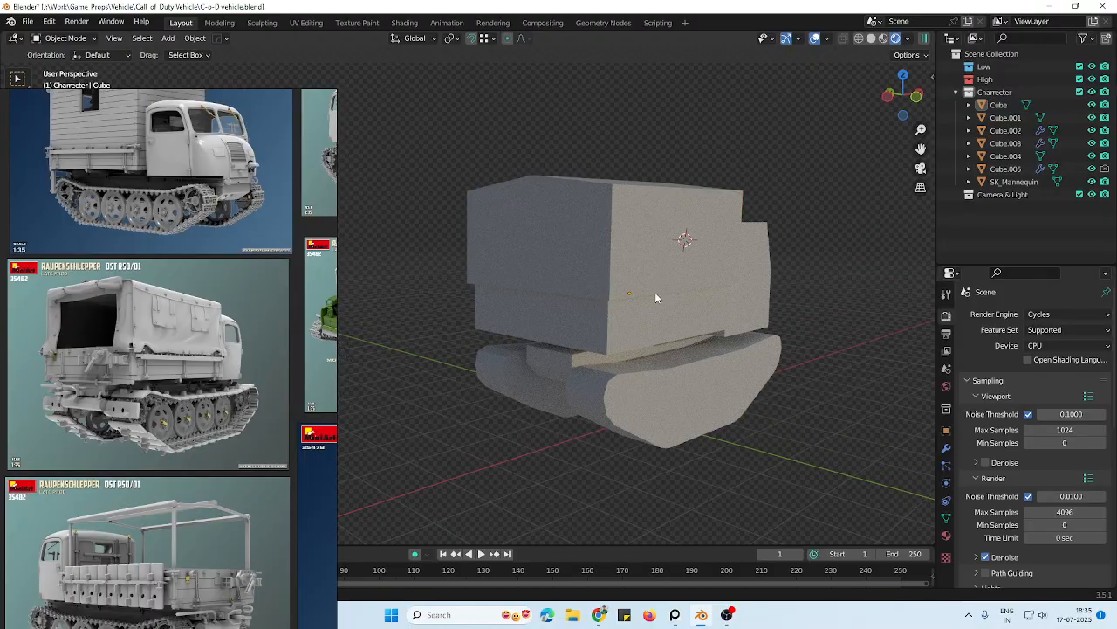
{"action": "middle_click_drag", "start_coordinate": [635, 296], "coordinate": [631, 279]}
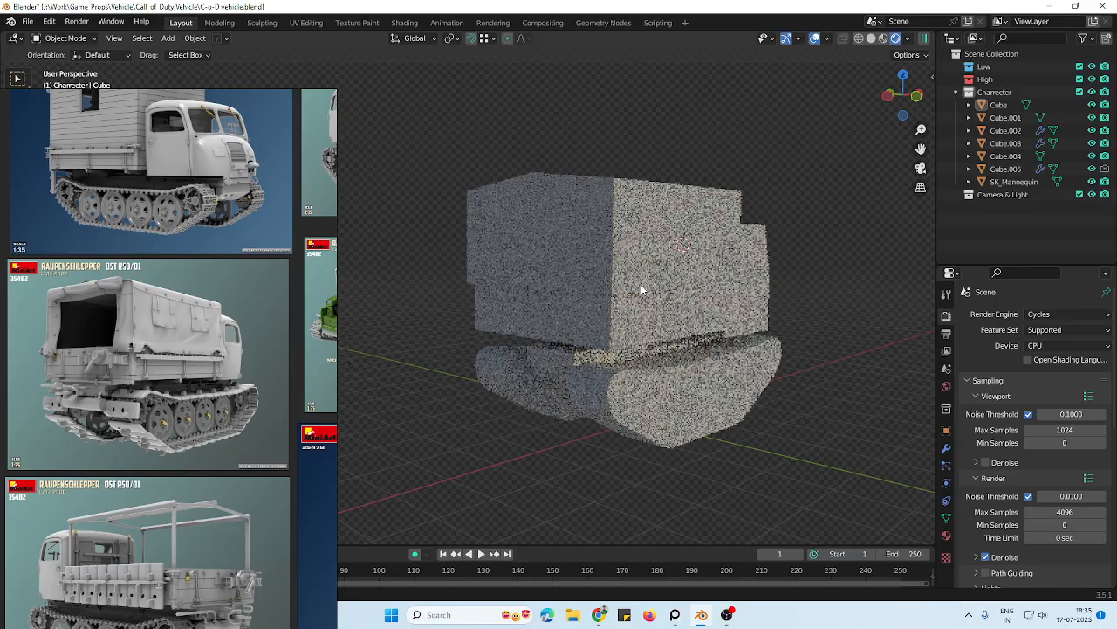
Move the rear faces of both cargo blocks about 0.71 m backwards along X in Edit Mode, using Solid shading
{"action": "left_click", "coordinate": [629, 269]}
{"action": "left_click", "coordinate": [631, 327], "text": "shift"}
{"action": "key", "text": "Tab"}
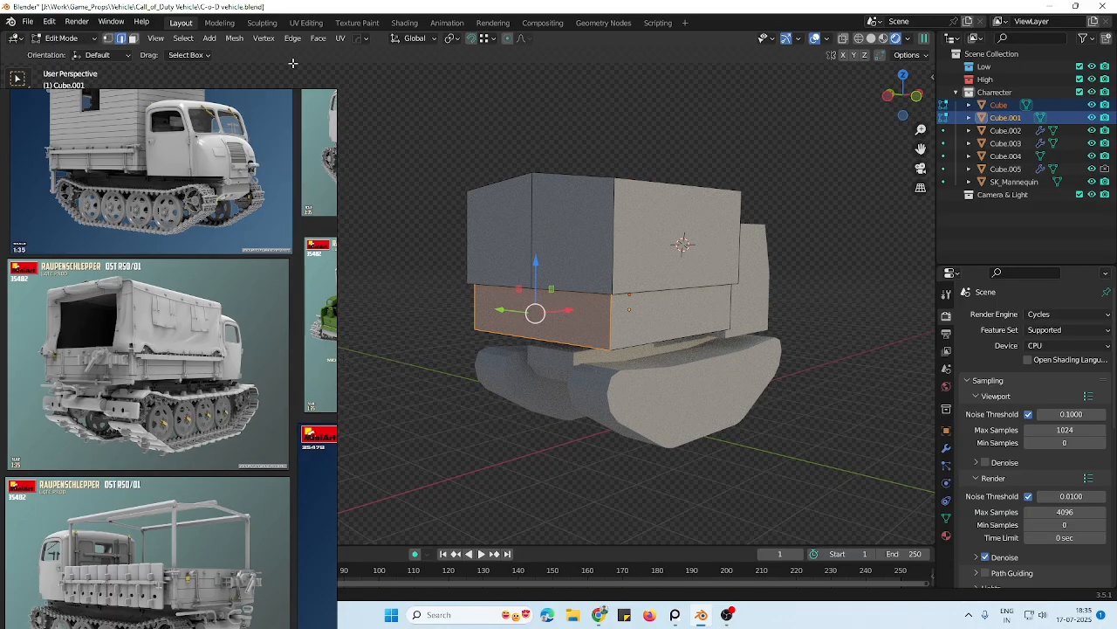
{"action": "left_click", "coordinate": [133, 38]}
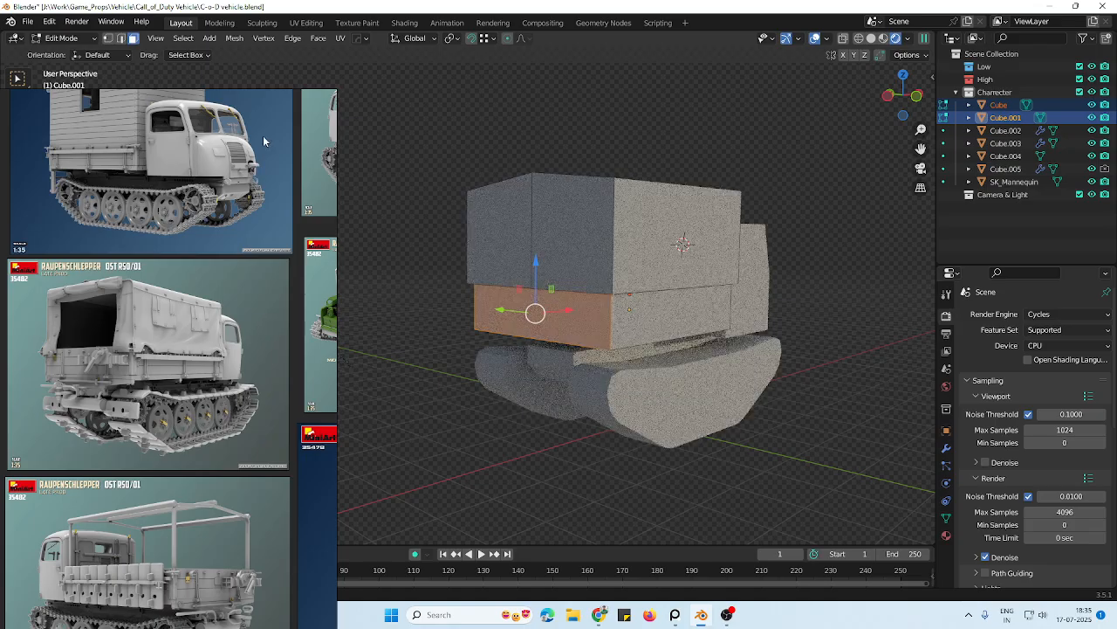
{"action": "left_click", "coordinate": [561, 248], "text": "shift"}
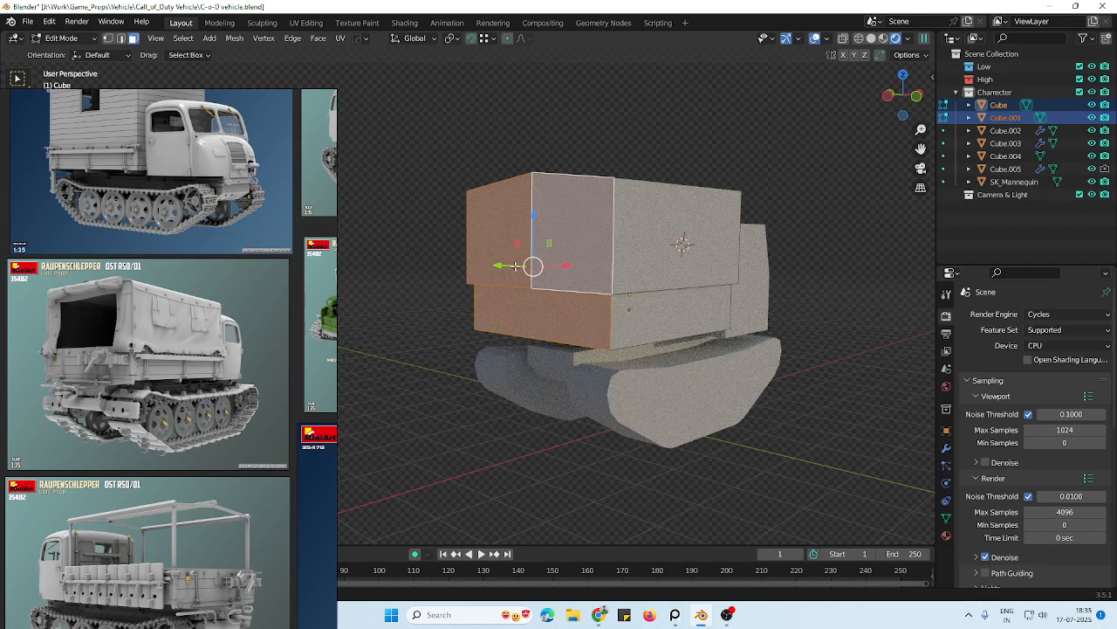
{"action": "left_click_drag", "start_coordinate": [513, 266], "coordinate": [495, 266]}
{"action": "key", "text": "ctrl+z"}
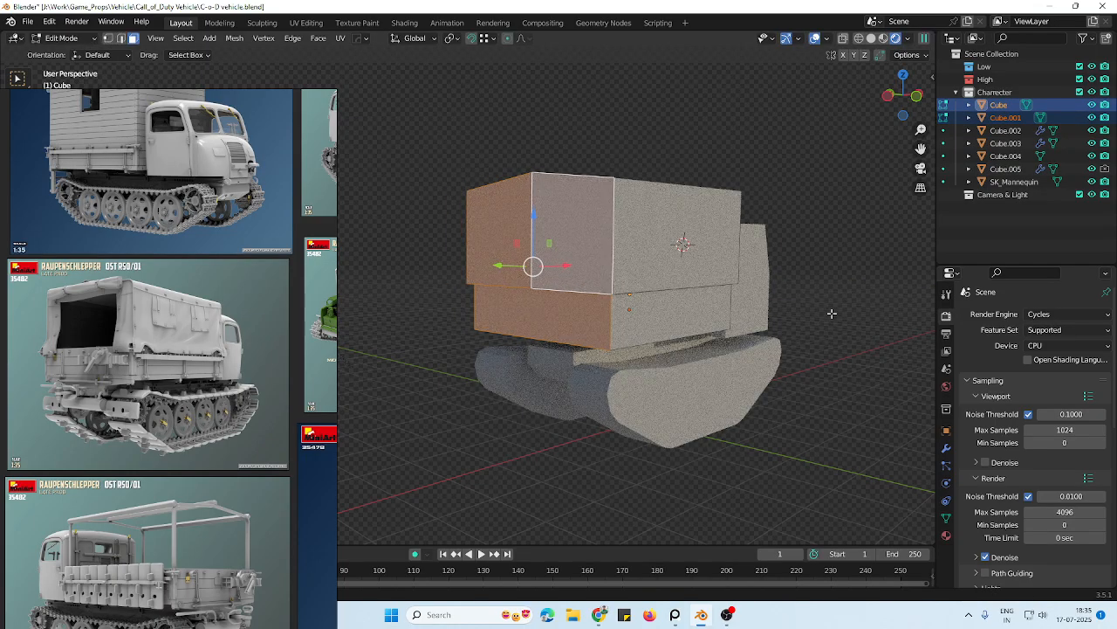
{"action": "key", "text": "z"}
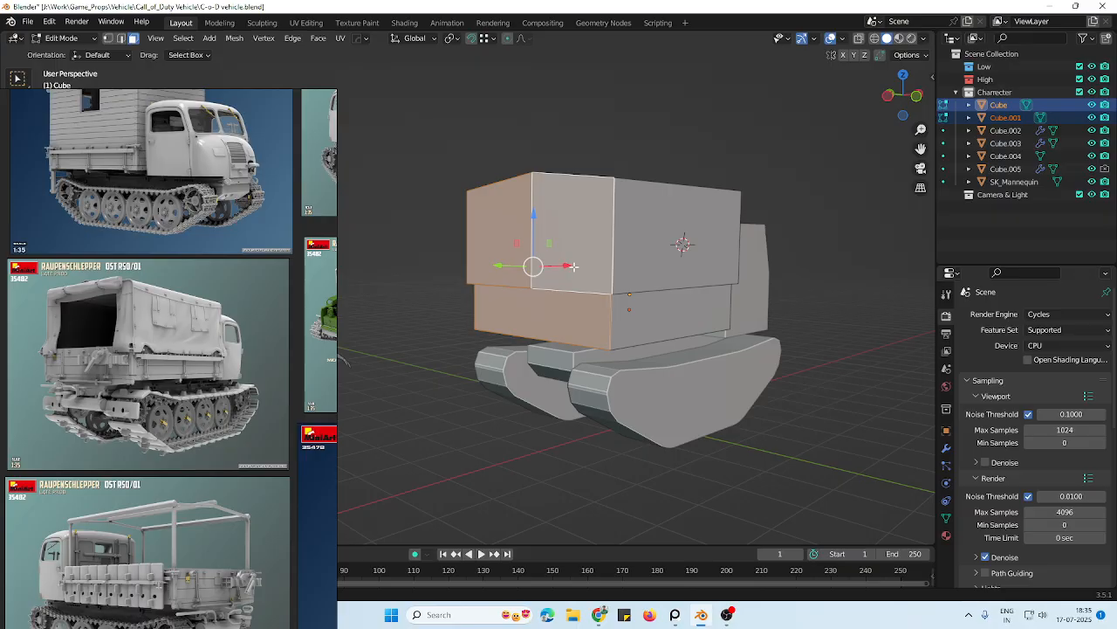
{"action": "left_click_drag", "start_coordinate": [573, 266], "coordinate": [530, 268]}
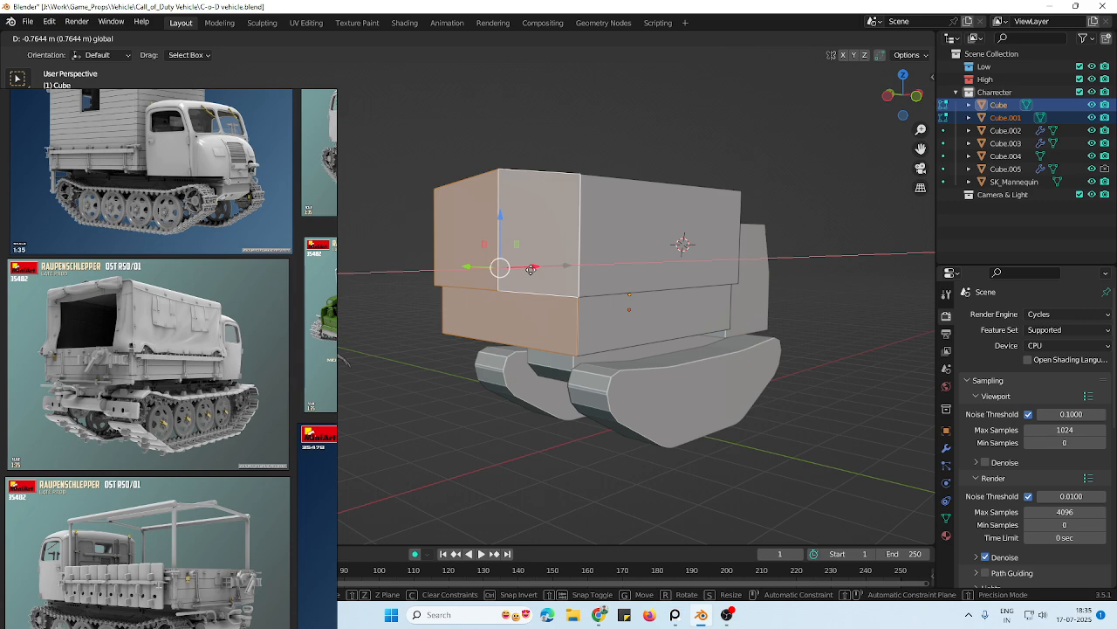
{"action": "left_click_drag", "start_coordinate": [530, 269], "coordinate": [533, 269]}
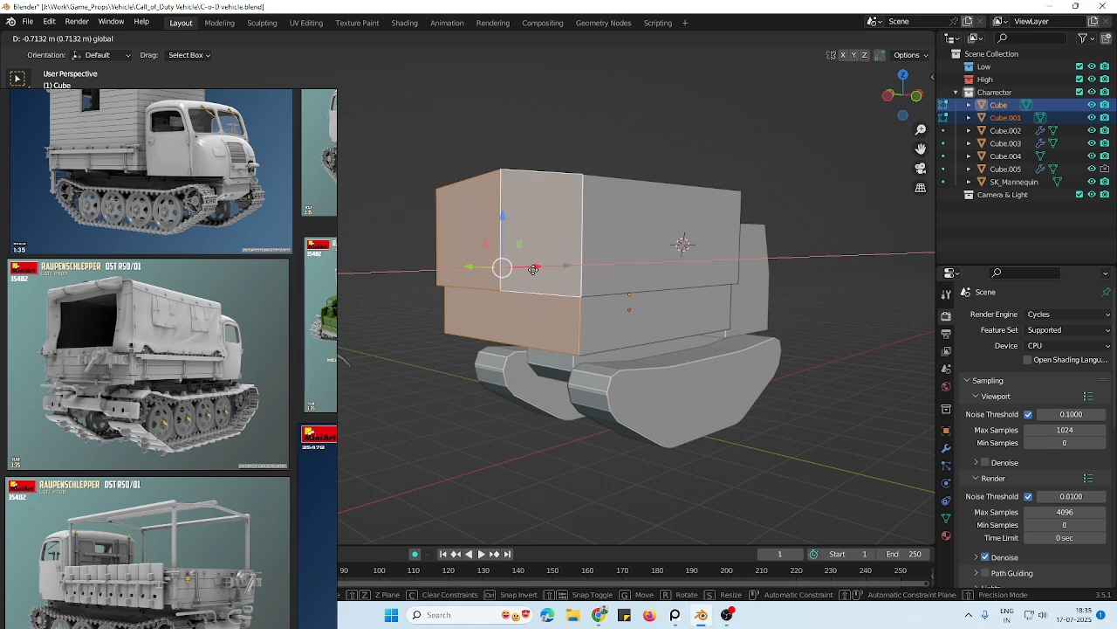
{"action": "left_click_drag", "start_coordinate": [533, 269], "coordinate": [533, 270]}
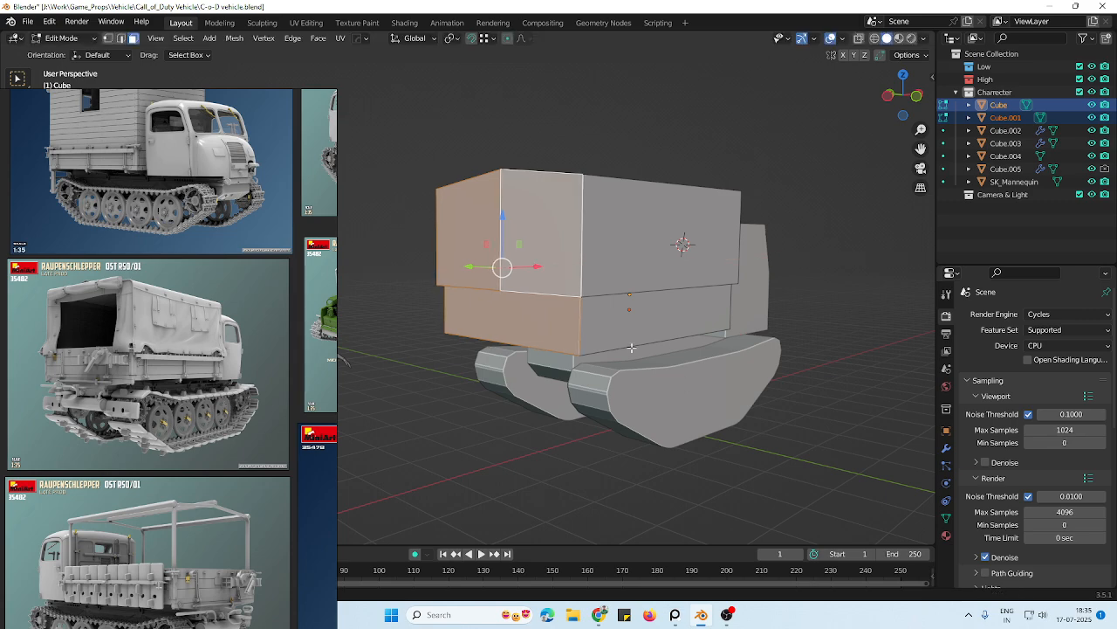
Select the rear end of the chassis block between the tracks in Edit Mode and extend it backwards along X
{"action": "key", "text": "Tab"}
{"action": "scroll", "coordinate": [718, 372], "scroll_direction": "down", "scroll_amount": 4}
{"action": "mouse_move", "coordinate": [401, 325]}
{"action": "middle_mouse_down"}
{"action": "mouse_move", "coordinate": [680, 345]}
{"action": "mouse_move", "coordinate": [663, 322]}
{"action": "mouse_move", "coordinate": [616, 332]}
{"action": "mouse_move", "coordinate": [571, 402]}
{"action": "mouse_move", "coordinate": [610, 366]}
{"action": "mouse_move", "coordinate": [742, 349]}
{"action": "middle_mouse_up"}
{"action": "scroll", "coordinate": [571, 396], "scroll_direction": "up", "scroll_amount": 2}
{"action": "left_click", "coordinate": [658, 372]}
{"action": "key", "text": "alt+z"}
{"action": "key", "text": "Tab"}
{"action": "key", "text": "alt+z"}
{"action": "key", "text": "alt+z"}
{"action": "left_click_drag", "start_coordinate": [771, 276], "coordinate": [614, 430]}
{"action": "key", "text": "alt+z"}
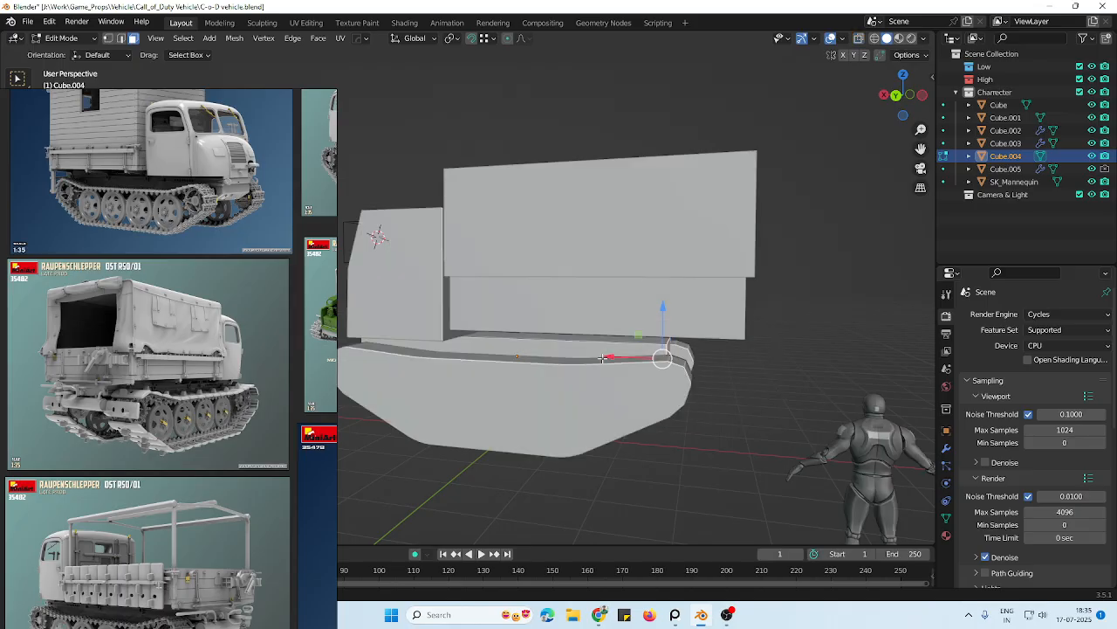
{"action": "left_click_drag", "start_coordinate": [608, 358], "coordinate": [668, 357]}
{"action": "scroll", "coordinate": [668, 356], "scroll_direction": "down", "scroll_amount": 3}
{"action": "middle_click_drag", "start_coordinate": [669, 357], "coordinate": [609, 355]}
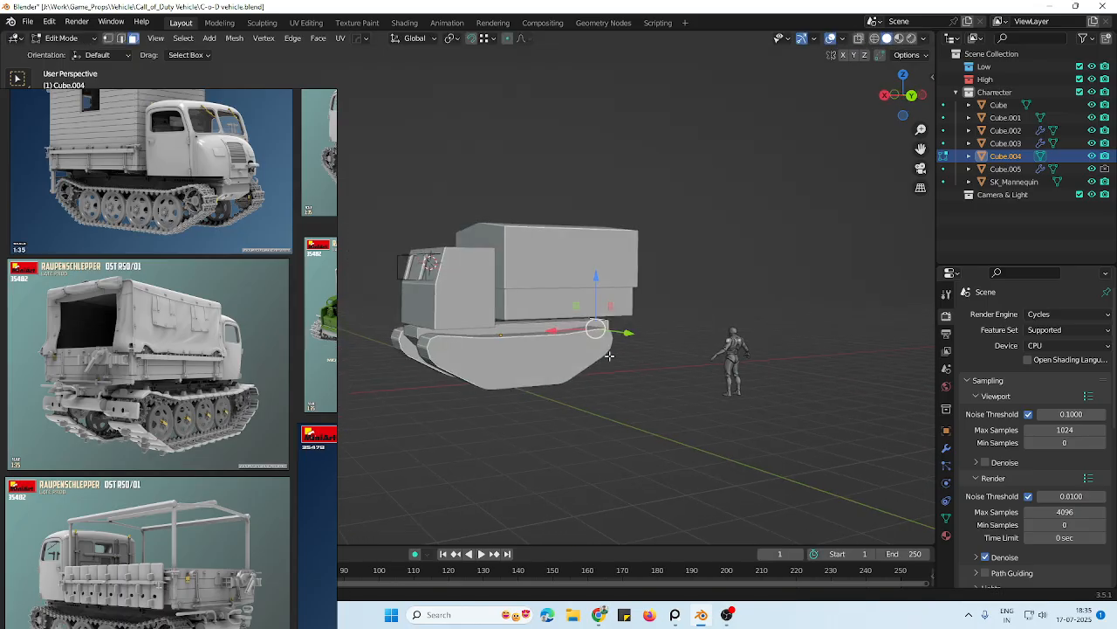
Move the track object slightly backwards along X beneath the cab and cargo blocks, and deselect it
{"action": "key", "text": "Tab"}
{"action": "left_click", "coordinate": [524, 383]}
{"action": "middle_click_drag", "start_coordinate": [521, 385], "coordinate": [428, 393]}
{"action": "key", "text": "g"}
{"action": "key", "text": "x"}
{"action": "left_click", "coordinate": [649, 408]}
{"action": "scroll", "coordinate": [650, 380], "scroll_direction": "down", "scroll_amount": 2}
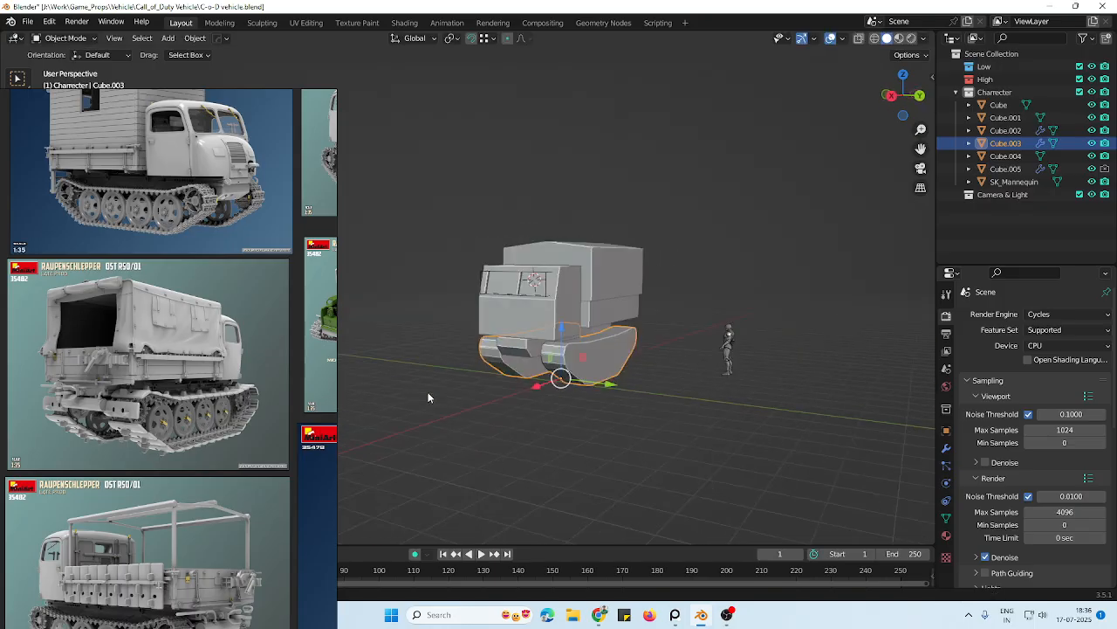
{"action": "left_click", "coordinate": [663, 416]}
Examine the lengthened truck from the side, rear and front against the references, checking the cab and cargo proportions
{"action": "middle_click_drag", "start_coordinate": [664, 416], "coordinate": [641, 409]}
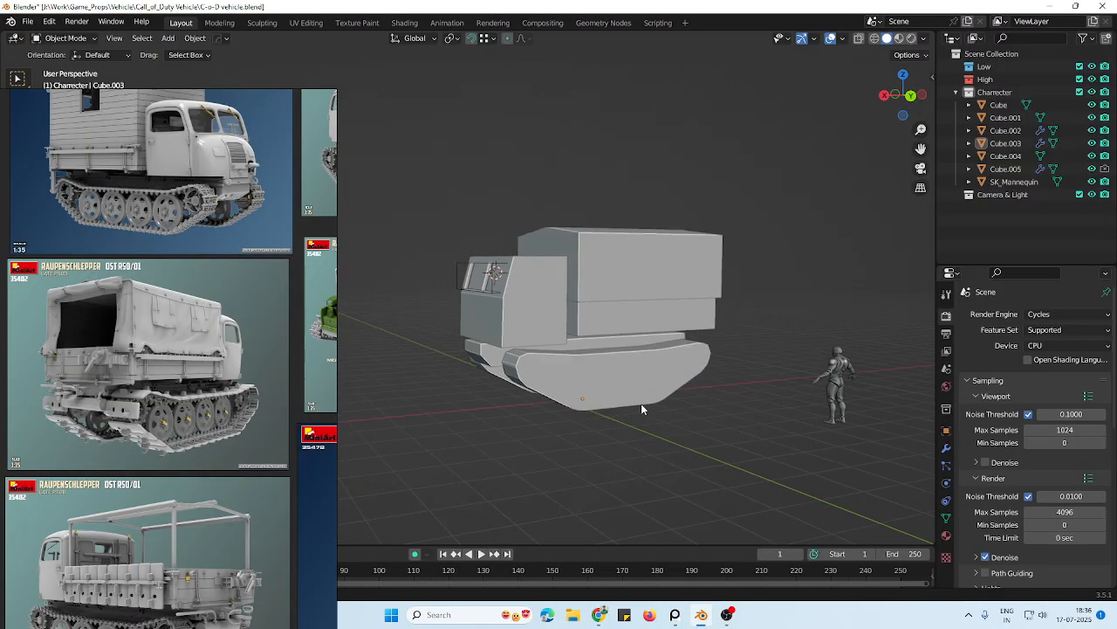
{"action": "middle_click_drag", "start_coordinate": [535, 373], "coordinate": [666, 348]}
{"action": "left_click", "coordinate": [529, 336]}
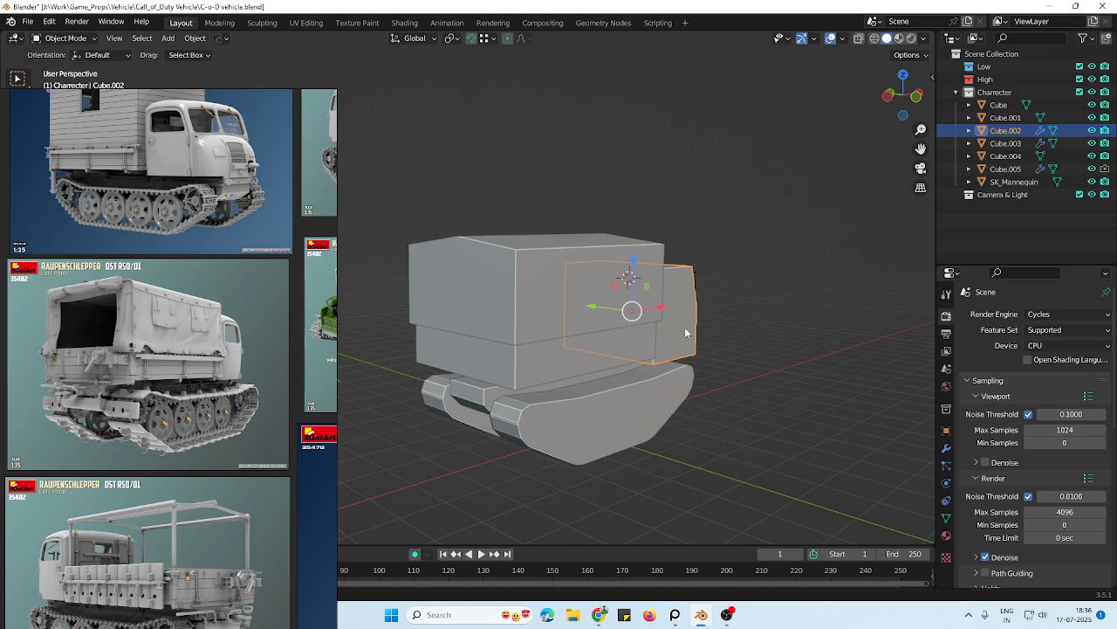
{"action": "middle_click_drag", "start_coordinate": [687, 333], "coordinate": [694, 327]}
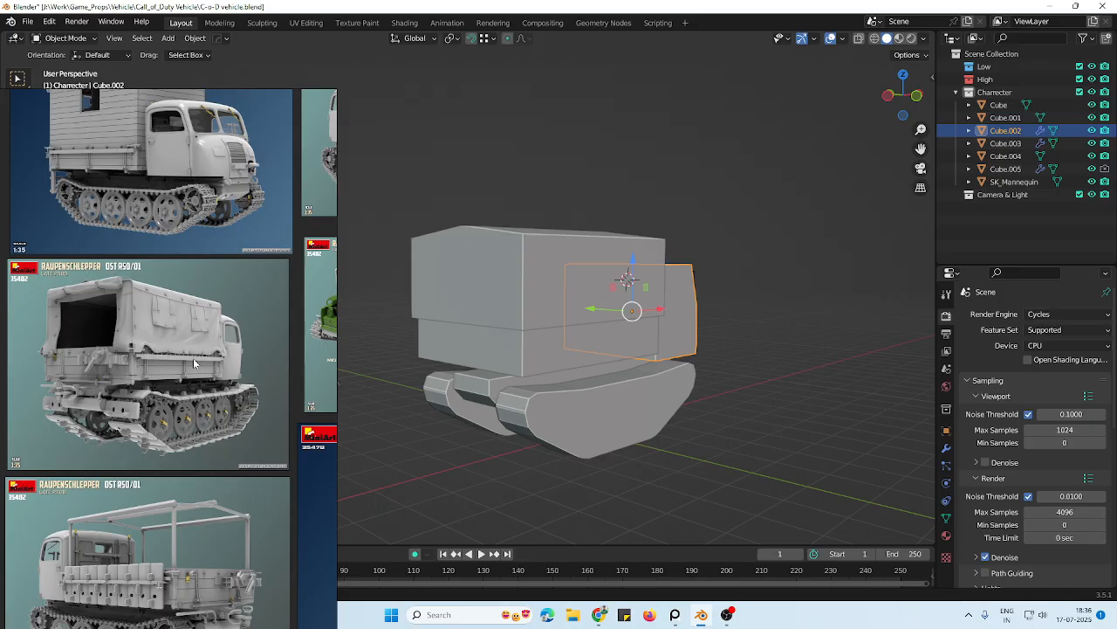
{"action": "middle_click_drag", "start_coordinate": [344, 346], "coordinate": [716, 352]}
{"action": "scroll", "coordinate": [715, 352], "scroll_direction": "up", "scroll_amount": 4}
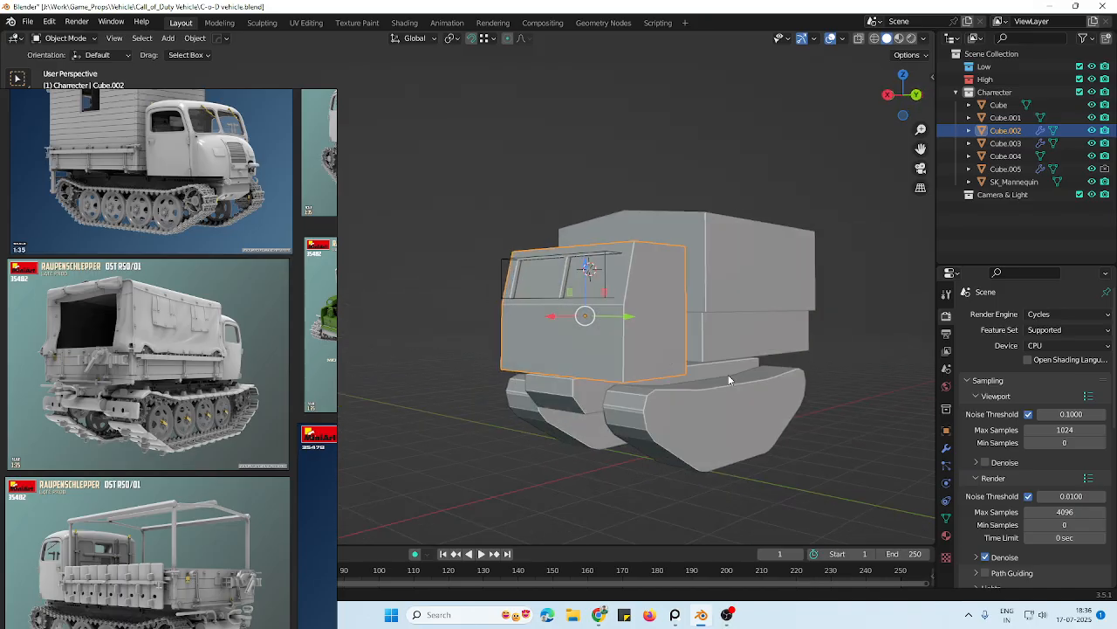
{"action": "scroll", "coordinate": [743, 391], "scroll_direction": "down", "scroll_amount": 1}
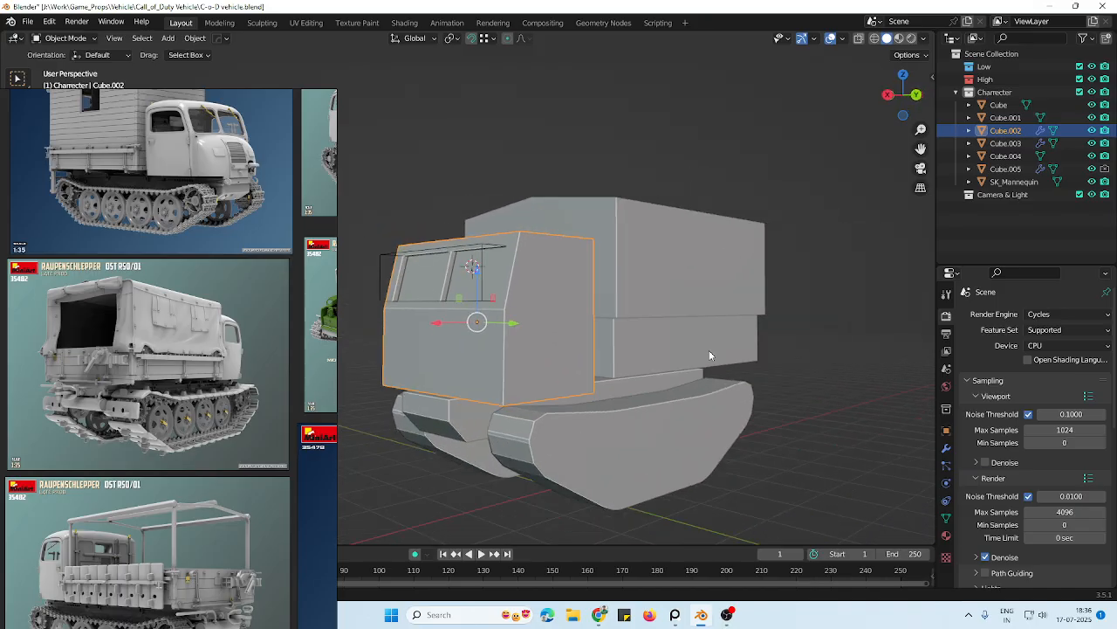
{"action": "left_click", "coordinate": [709, 355]}
{"action": "key", "text": "shift+a"}
{"action": "key", "text": "alt+a"}
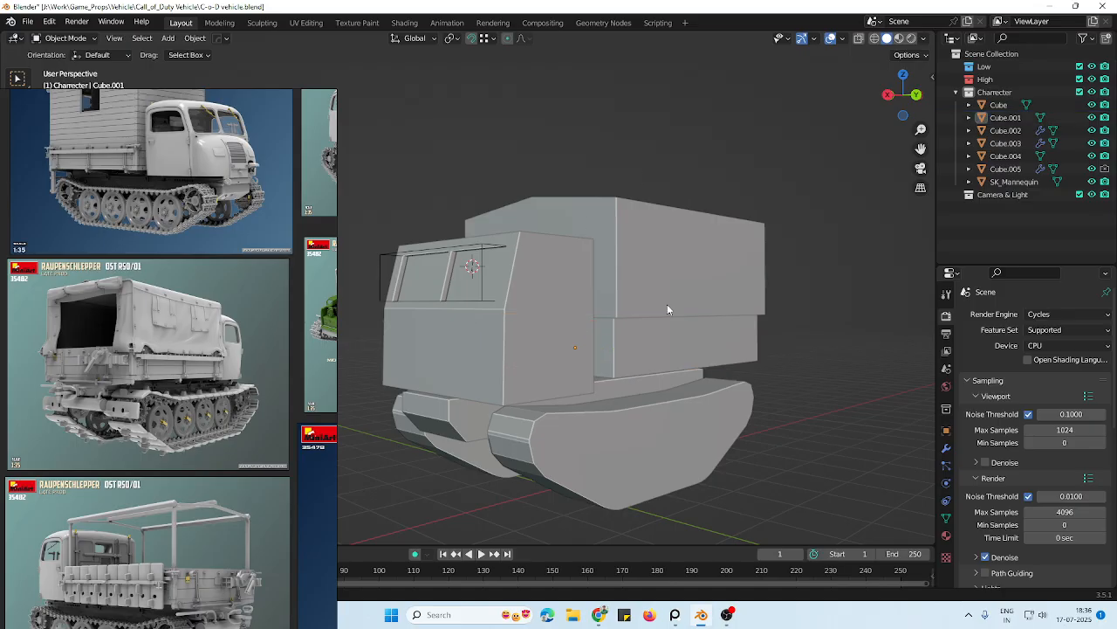
{"action": "middle_click_drag", "start_coordinate": [667, 304], "coordinate": [621, 374]}
{"action": "left_click", "coordinate": [618, 353]}
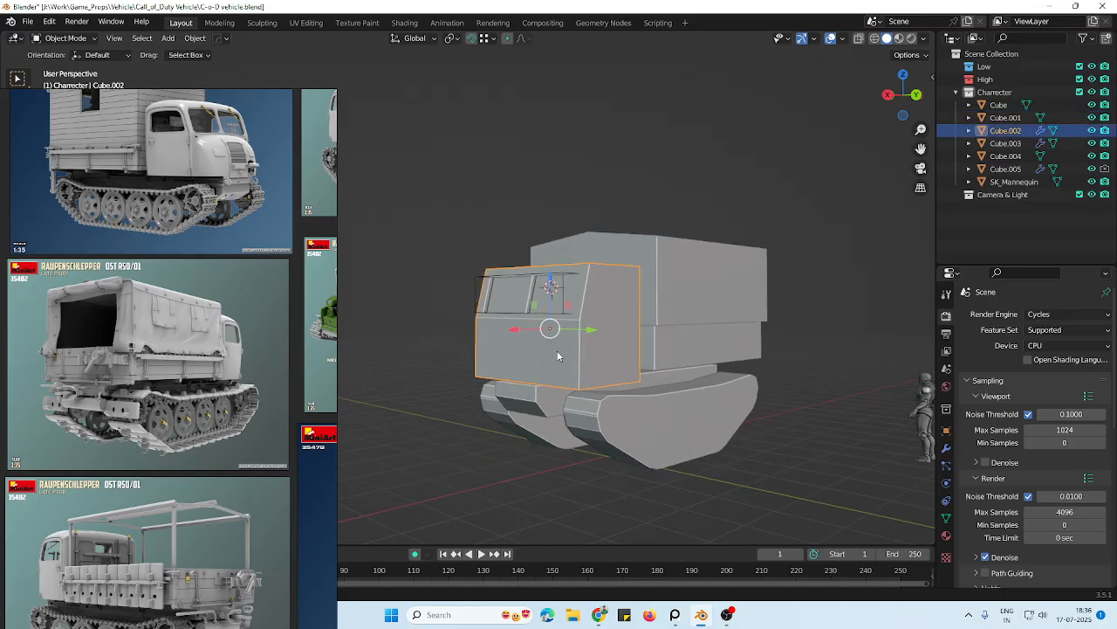
{"action": "middle_click_drag", "start_coordinate": [558, 354], "coordinate": [574, 376]}
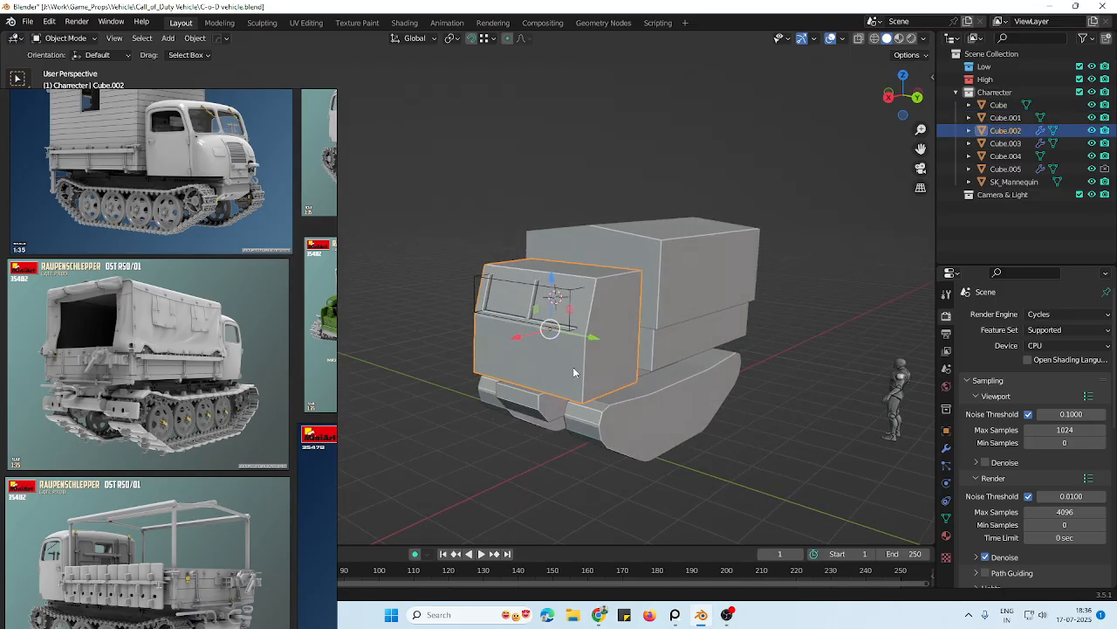
Bring the Call of Duty truck reference into close view and place the 3D cursor on the cab's lower front
{"action": "middle_click_drag", "start_coordinate": [220, 206], "coordinate": [215, 328]}
{"action": "scroll", "coordinate": [206, 262], "scroll_direction": "down", "scroll_amount": 3}
{"action": "middle_click_drag", "start_coordinate": [157, 133], "coordinate": [133, 211]}
{"action": "scroll", "coordinate": [134, 212], "scroll_direction": "up", "scroll_amount": 2}
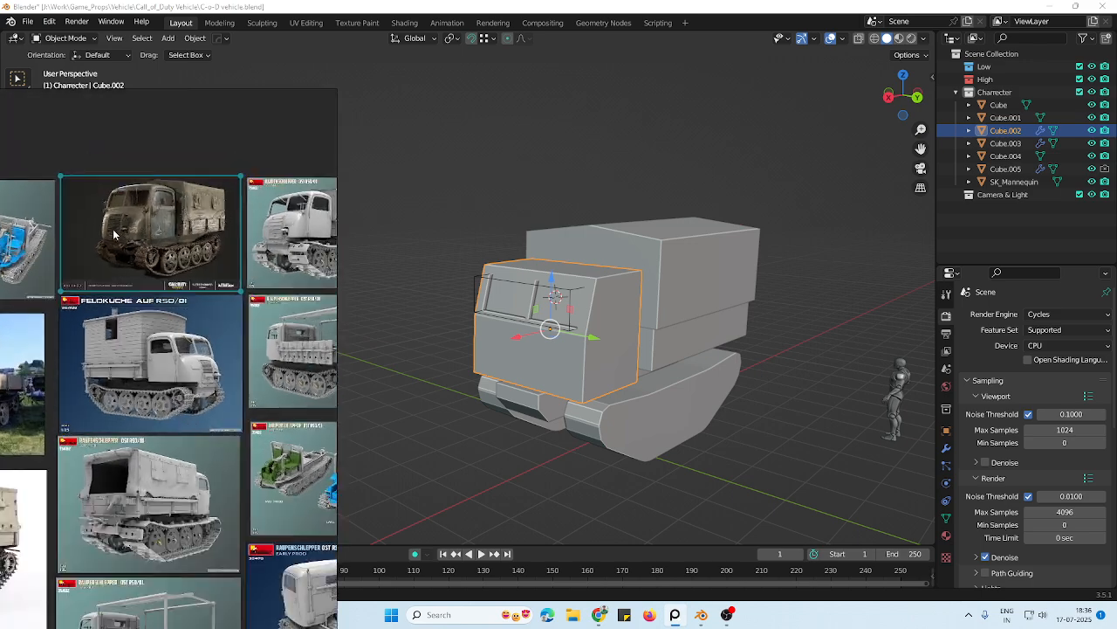
{"action": "scroll", "coordinate": [118, 227], "scroll_direction": "up", "scroll_amount": 3}
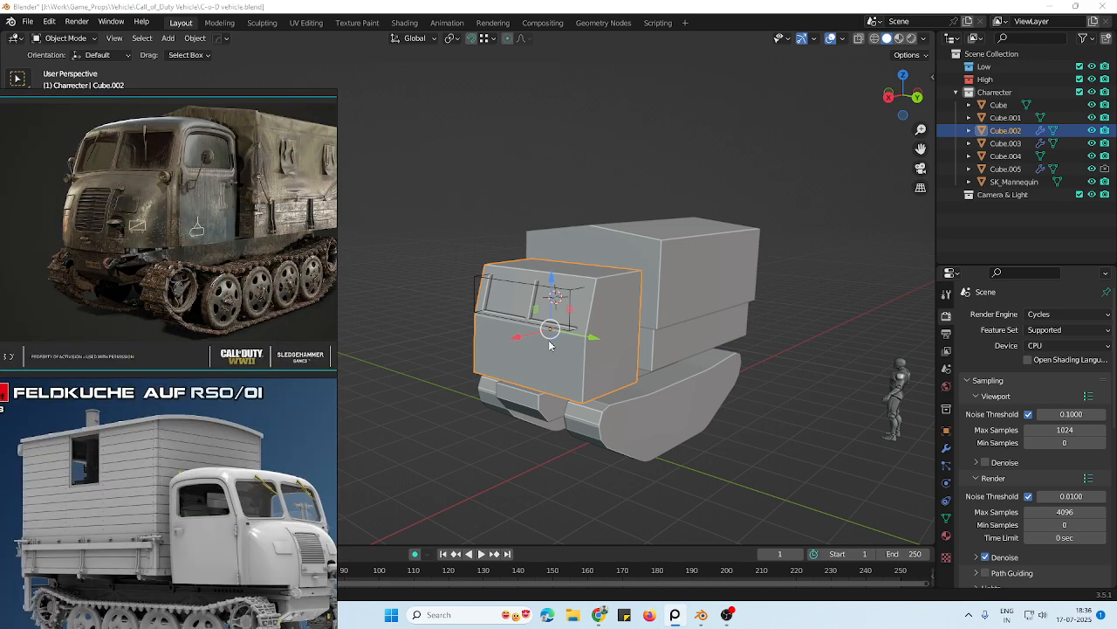
{"action": "left_click", "coordinate": [549, 356]}
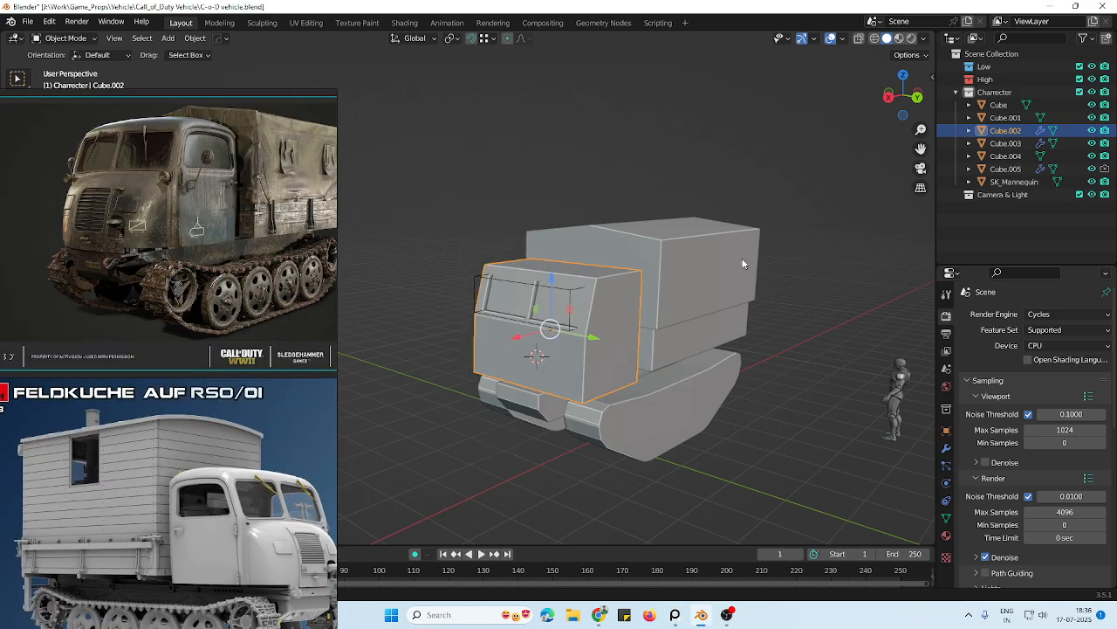
Add a centred vertical loop cut to the cab block and snap the 3D cursor to its lower front edge
{"action": "key", "text": "Tab"}
{"action": "left_click", "coordinate": [525, 339]}
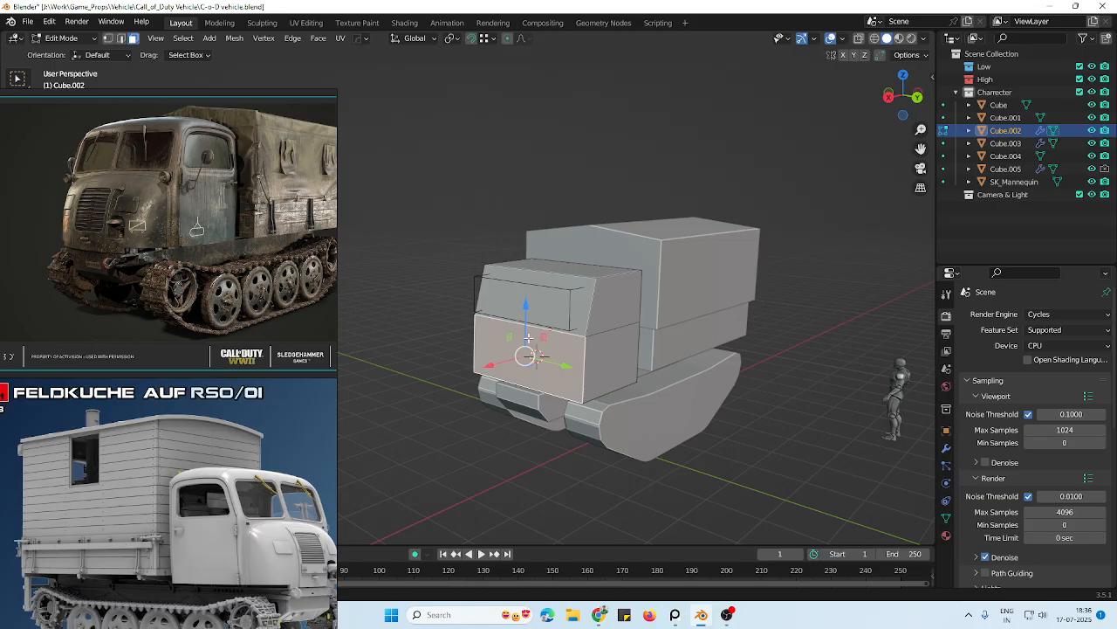
{"action": "key", "text": "ctrl+r"}
{"action": "left_click", "coordinate": [545, 326]}
{"action": "right_click", "coordinate": [544, 326]}
{"action": "key", "text": "Tab"}
{"action": "key", "text": "Tab"}
{"action": "left_click", "coordinate": [527, 353]}
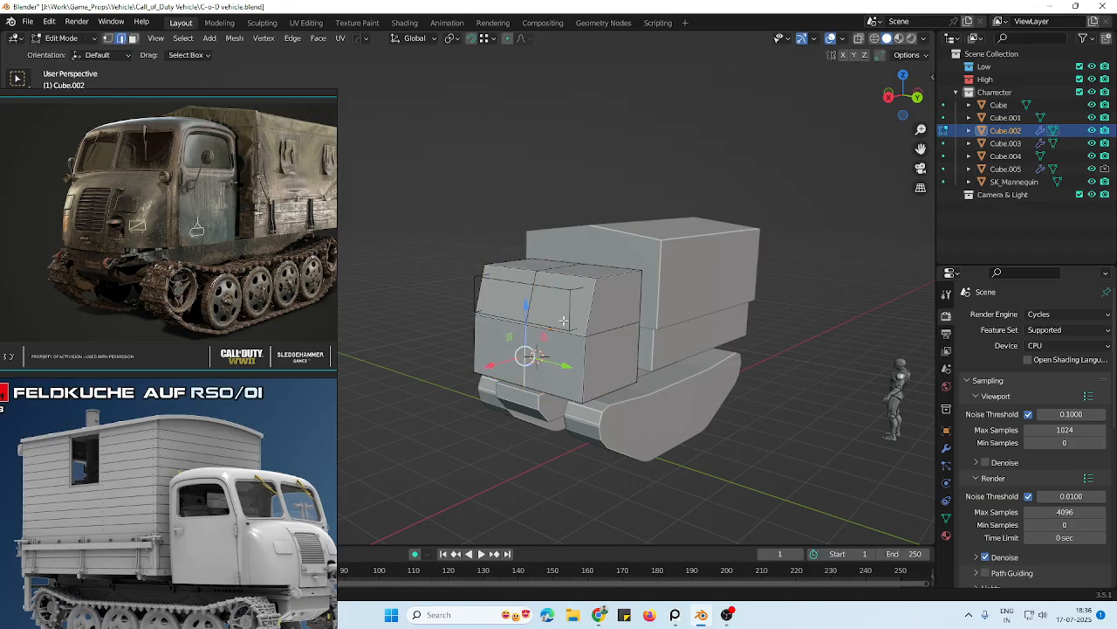
{"action": "key", "text": "Tab"}
Add a cube at the 3D cursor on the cab's front and flatten it along Z into a nose block
{"action": "key", "text": "shift+a"}
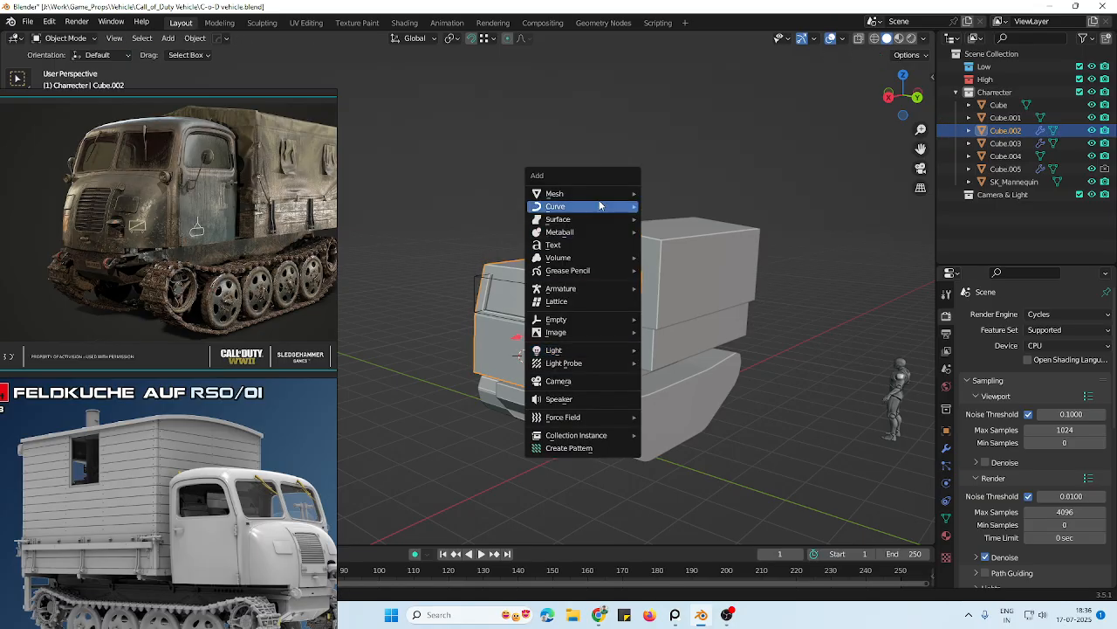
{"action": "mouse_move", "coordinate": [599, 195]}
{"action": "left_click", "coordinate": [670, 206]}
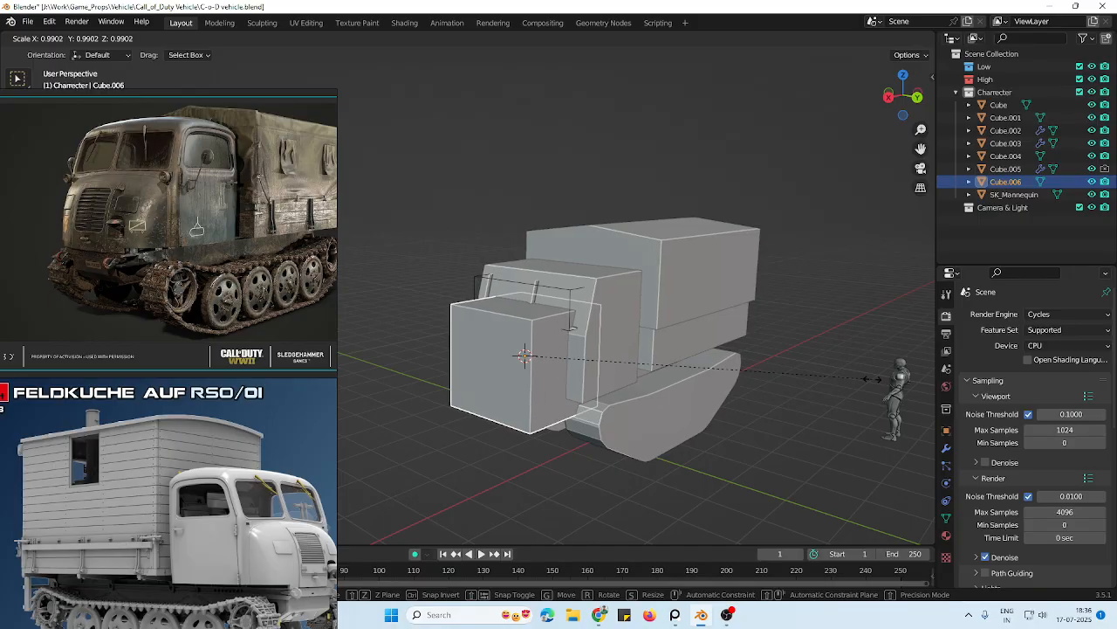
{"action": "key", "text": "a"}
{"action": "left_click", "coordinate": [511, 371]}
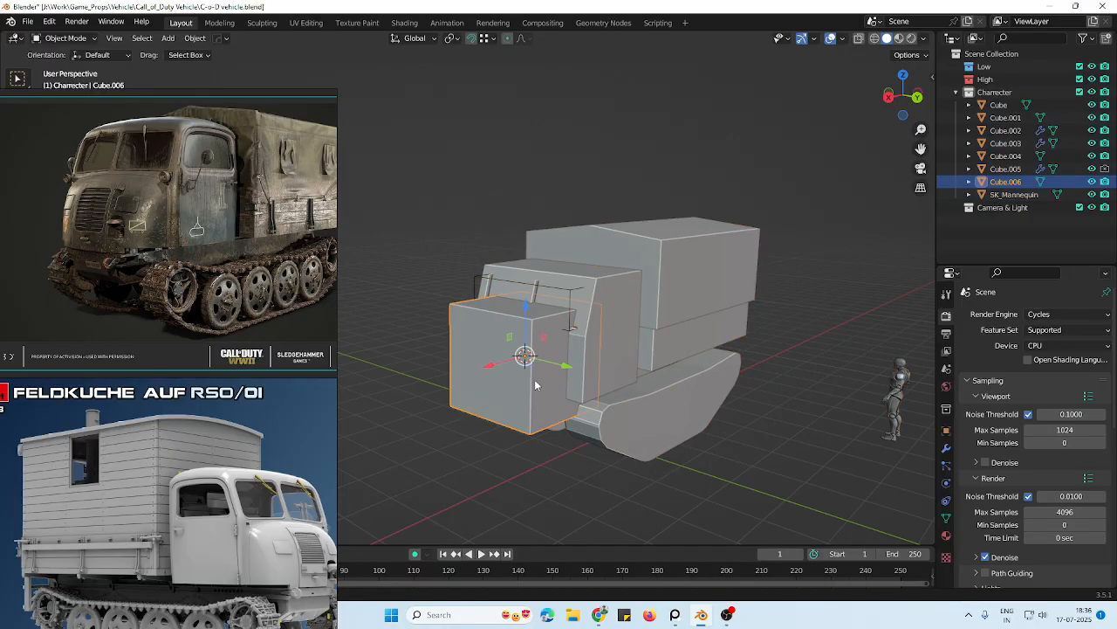
{"action": "key", "text": "s"}
{"action": "key", "text": "z"}
{"action": "left_click", "coordinate": [579, 355]}
{"action": "scroll", "coordinate": [575, 401], "scroll_direction": "down", "scroll_amount": 1}
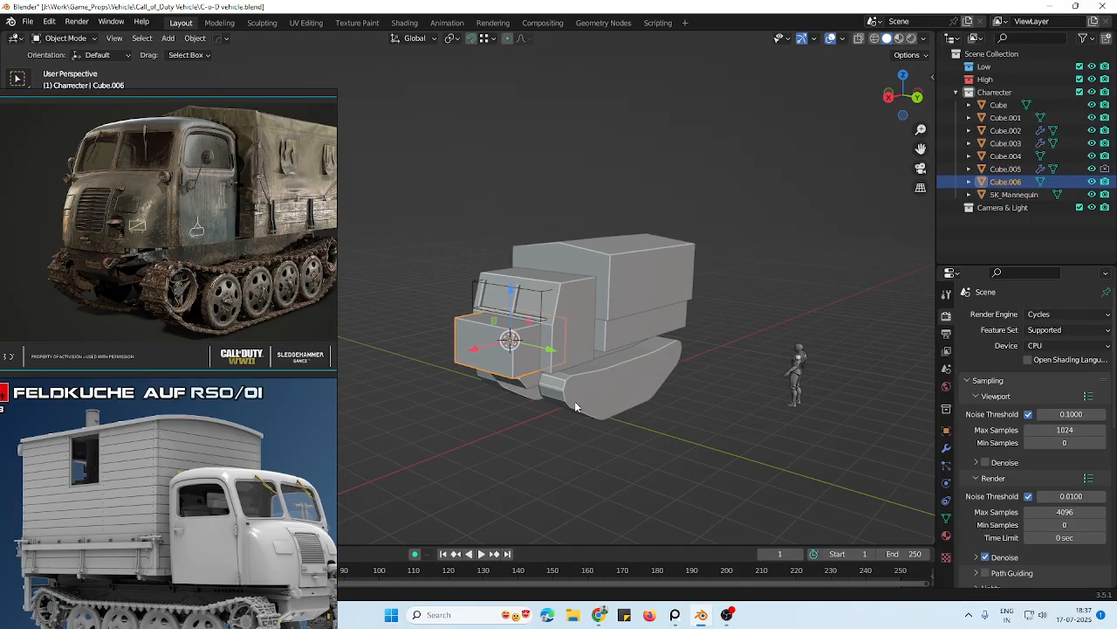
{"action": "scroll", "coordinate": [576, 402], "scroll_direction": "up", "scroll_amount": 4}
{"action": "scroll", "coordinate": [572, 384], "scroll_direction": "up", "scroll_amount": 5}
{"action": "scroll", "coordinate": [564, 350], "scroll_direction": "down", "scroll_amount": 6}
Select the nose block's rear face in Edit Mode using X-ray and move it about 0.77 m forward along X
{"action": "mouse_move", "coordinate": [588, 387]}
{"action": "middle_mouse_down"}
{"action": "mouse_move", "coordinate": [529, 357]}
{"action": "mouse_move", "coordinate": [578, 335]}
{"action": "mouse_move", "coordinate": [554, 237]}
{"action": "middle_mouse_up"}
{"action": "key", "text": "alt+z"}
{"action": "scroll", "coordinate": [578, 334], "scroll_direction": "down", "scroll_amount": 4}
{"action": "key", "text": "Tab"}
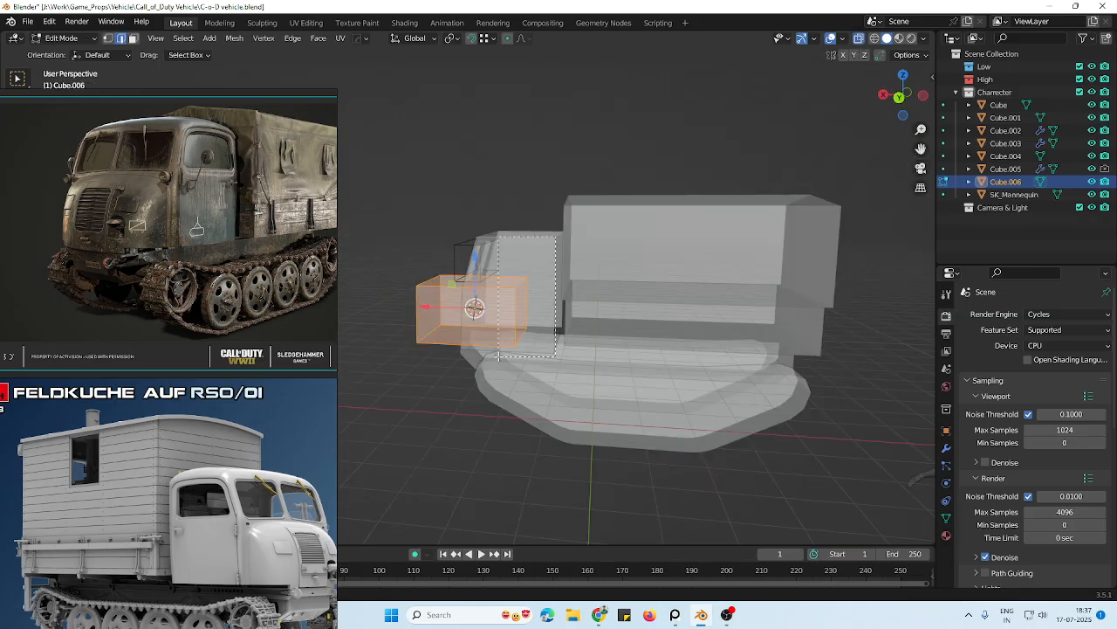
{"action": "left_click_drag", "start_coordinate": [498, 356], "coordinate": [494, 356]}
{"action": "key", "text": "alt+z"}
{"action": "middle_click_drag", "start_coordinate": [485, 340], "coordinate": [549, 342]}
{"action": "key", "text": "g"}
{"action": "key", "text": "x"}
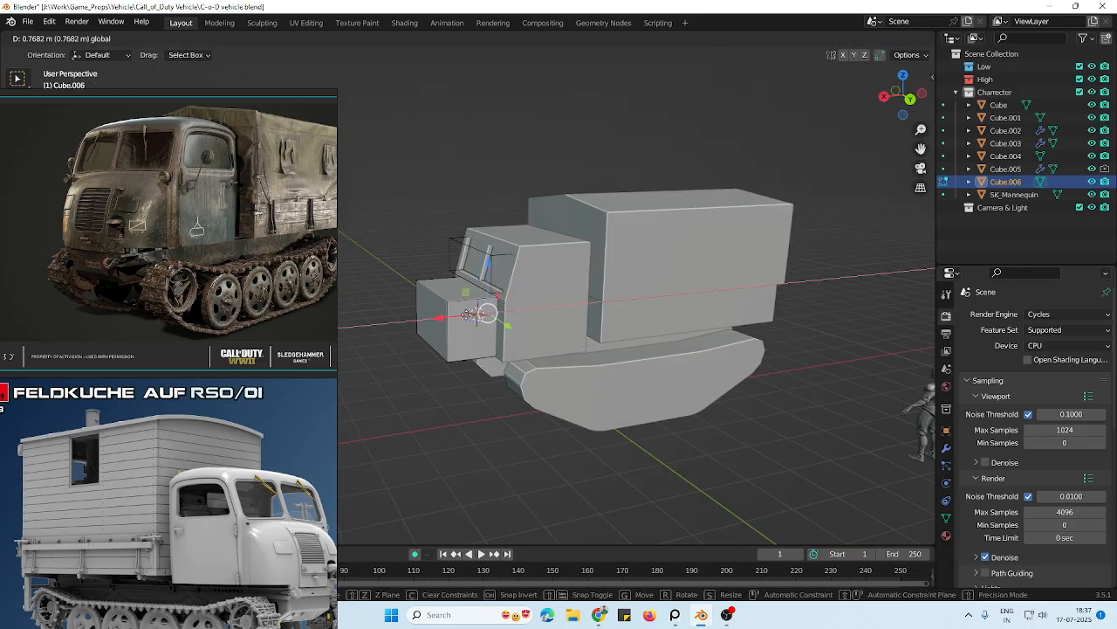
{"action": "left_click", "coordinate": [469, 313]}
Scale the whole nose block by about 1.2 along Y to match the cab's width
{"action": "middle_click_drag", "start_coordinate": [470, 313], "coordinate": [647, 332]}
{"action": "left_click", "coordinate": [648, 332]}
{"action": "key", "text": "s"}
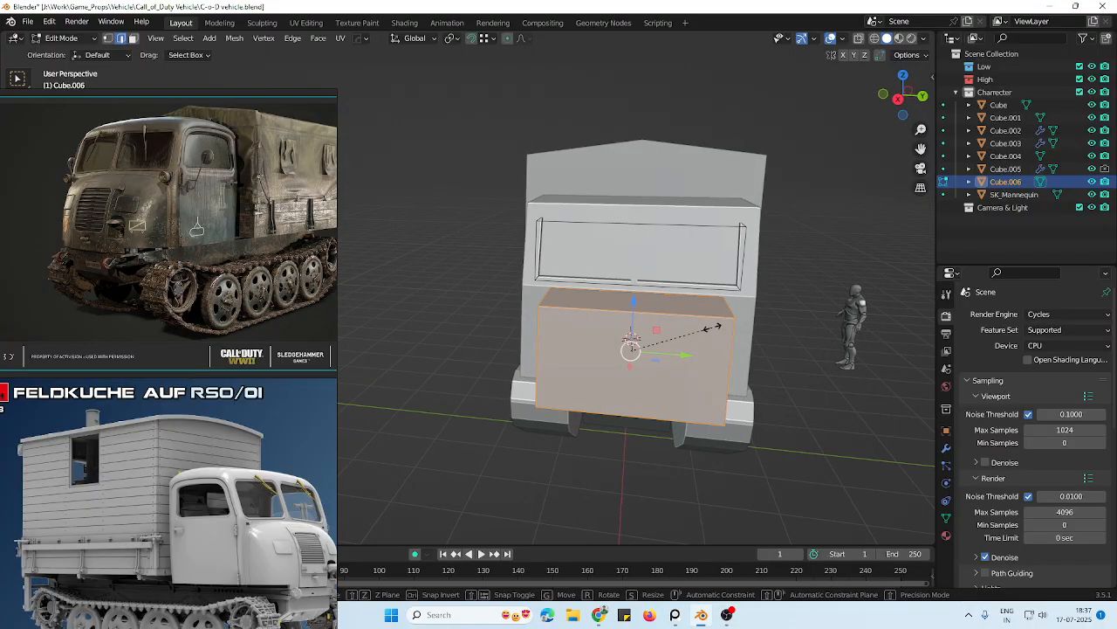
{"action": "key", "text": "x"}
{"action": "key", "text": "Escape"}
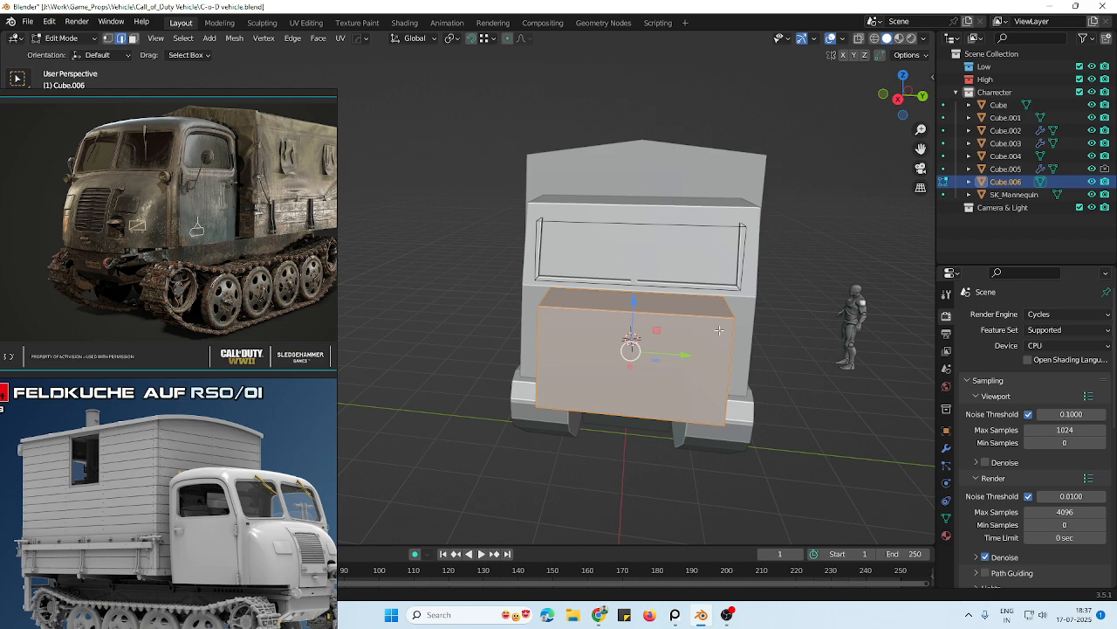
{"action": "key", "text": "s"}
{"action": "key", "text": "y"}
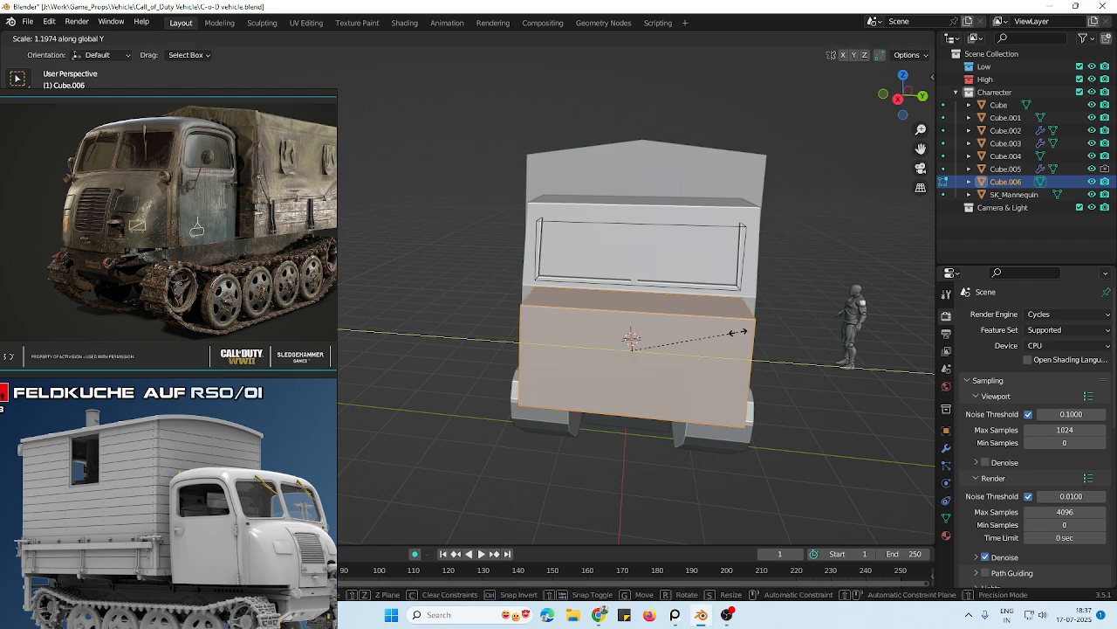
{"action": "left_click", "coordinate": [741, 330]}
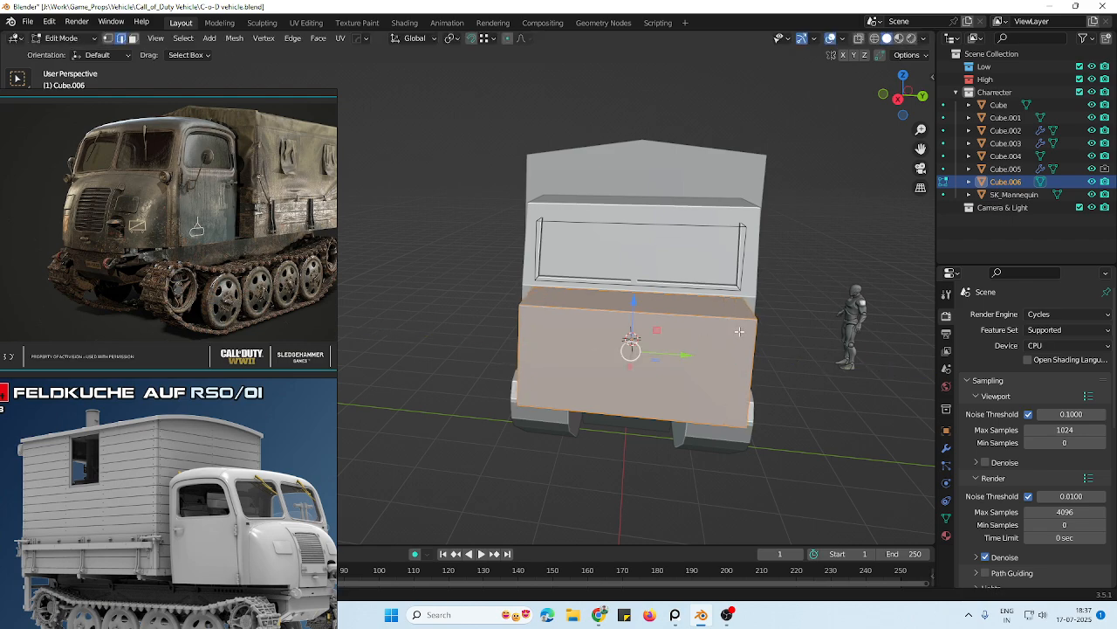
Select the nose block's front face and move it backwards along X, closer to the cab
{"action": "middle_click_drag", "start_coordinate": [740, 330], "coordinate": [626, 338]}
{"action": "scroll", "coordinate": [625, 343], "scroll_direction": "up", "scroll_amount": 1}
{"action": "left_click", "coordinate": [578, 311]}
{"action": "left_click", "coordinate": [559, 377], "text": "shift"}
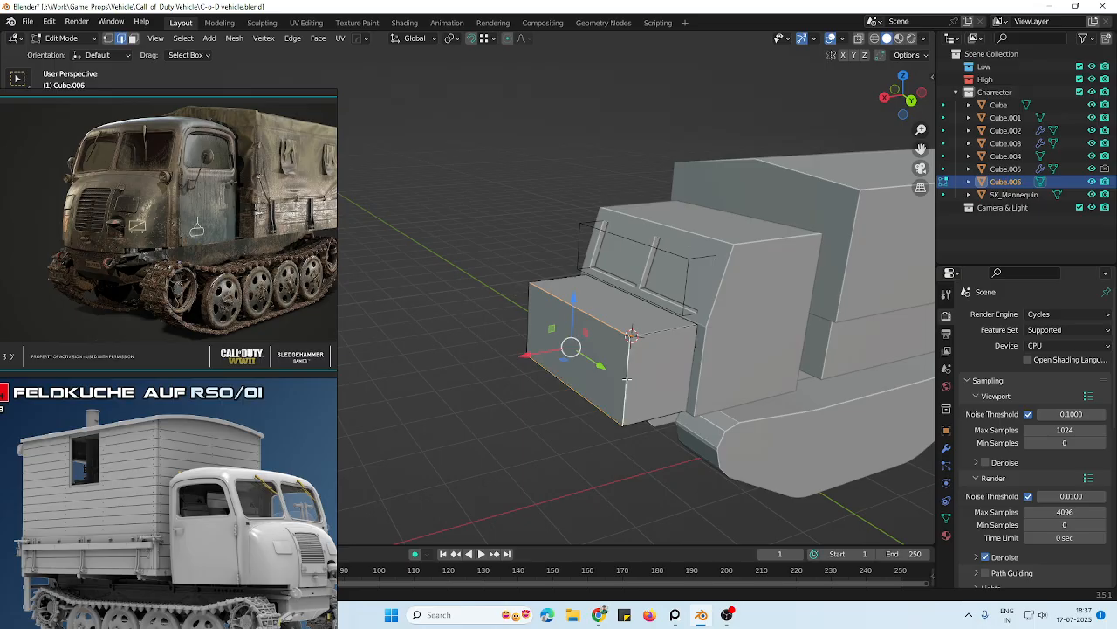
{"action": "middle_click_drag", "start_coordinate": [627, 377], "coordinate": [523, 319]}
{"action": "key", "text": "g"}
{"action": "key", "text": "x"}
{"action": "left_click", "coordinate": [531, 330]}
{"action": "scroll", "coordinate": [489, 310], "scroll_direction": "up", "scroll_amount": 4}
{"action": "scroll", "coordinate": [493, 301], "scroll_direction": "down", "scroll_amount": 5}
{"action": "scroll", "coordinate": [614, 356], "scroll_direction": "up", "scroll_amount": 2}
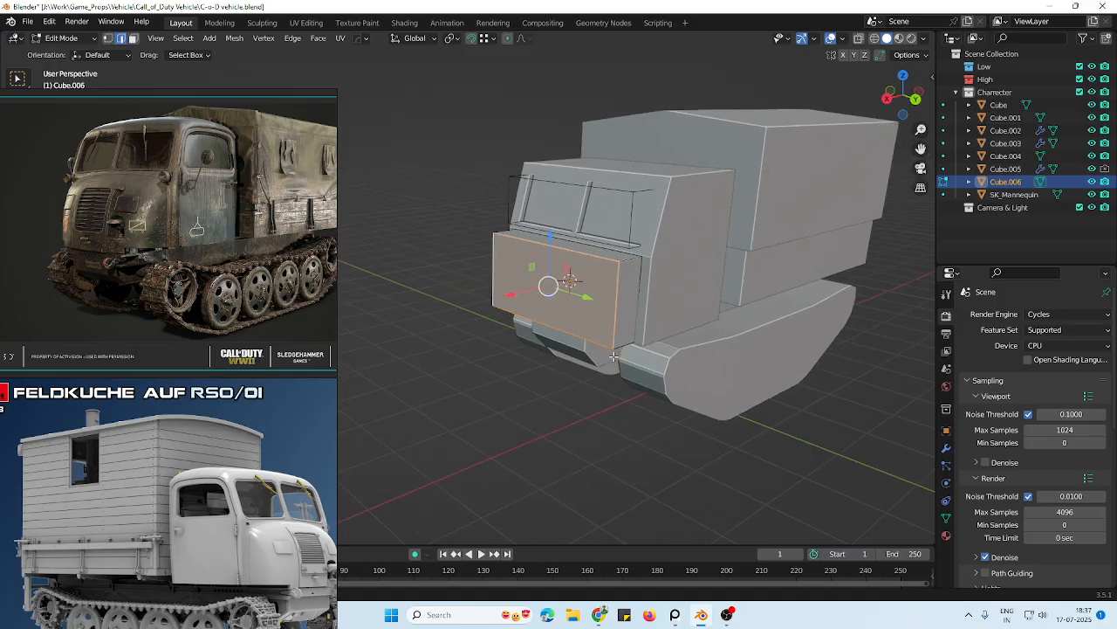
{"action": "scroll", "coordinate": [632, 378], "scroll_direction": "down", "scroll_amount": 1}
{"action": "middle_click_drag", "start_coordinate": [614, 307], "coordinate": [640, 247]}
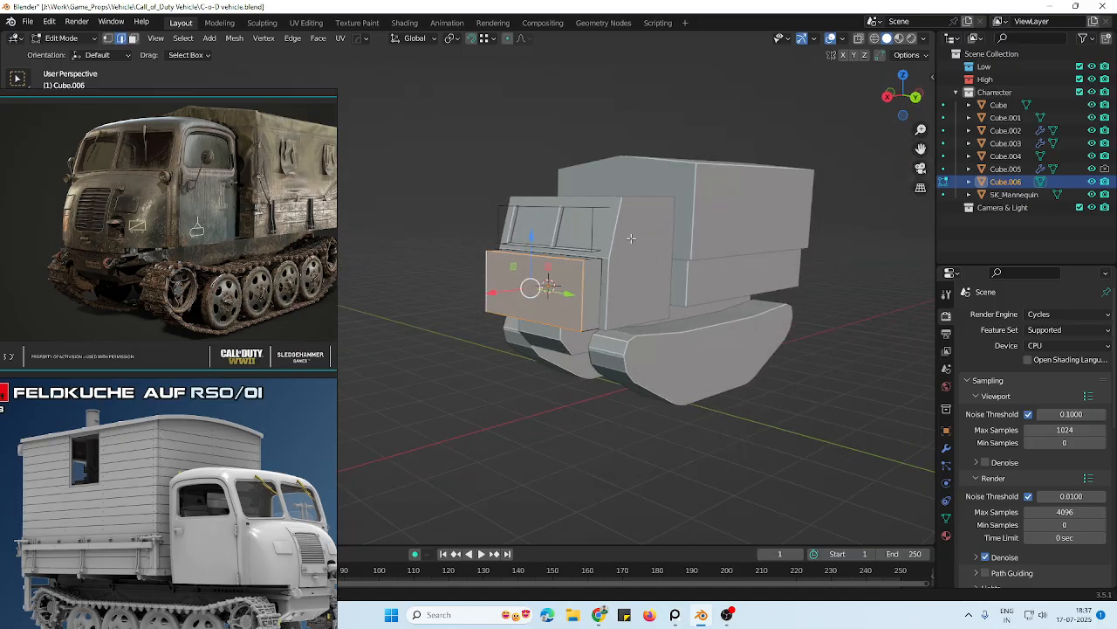
Select the cab block and the window cutter object in Object Mode and raise them about 0.21 m along Z
{"action": "key", "text": "Tab"}
{"action": "left_click", "coordinate": [608, 249]}
{"action": "left_click", "coordinate": [573, 209], "text": "shift"}
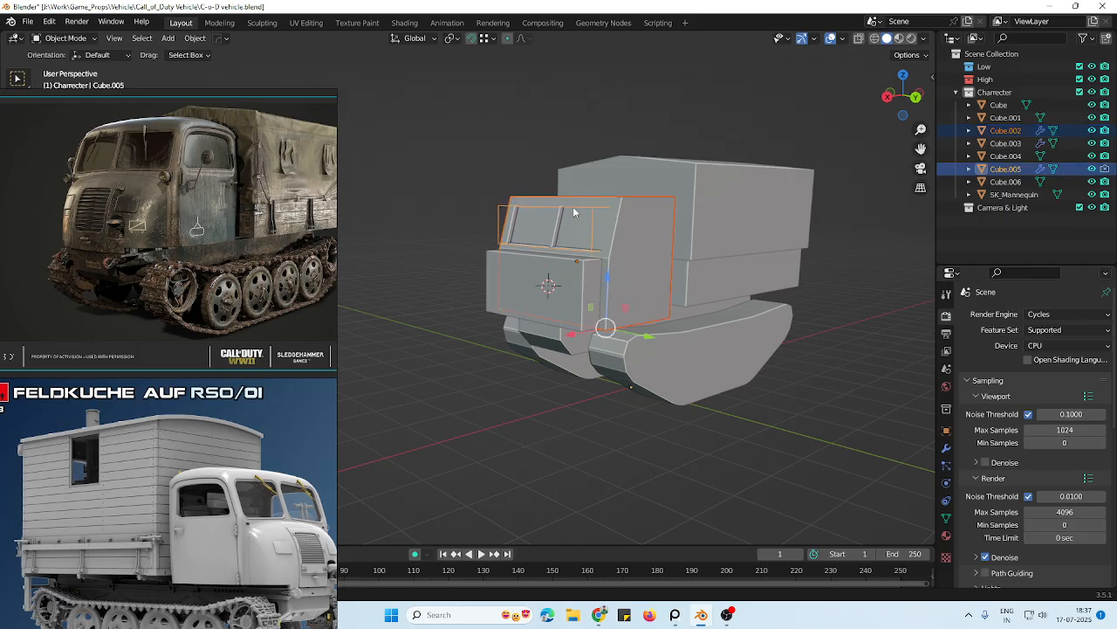
{"action": "left_click_drag", "start_coordinate": [609, 284], "coordinate": [609, 267]}
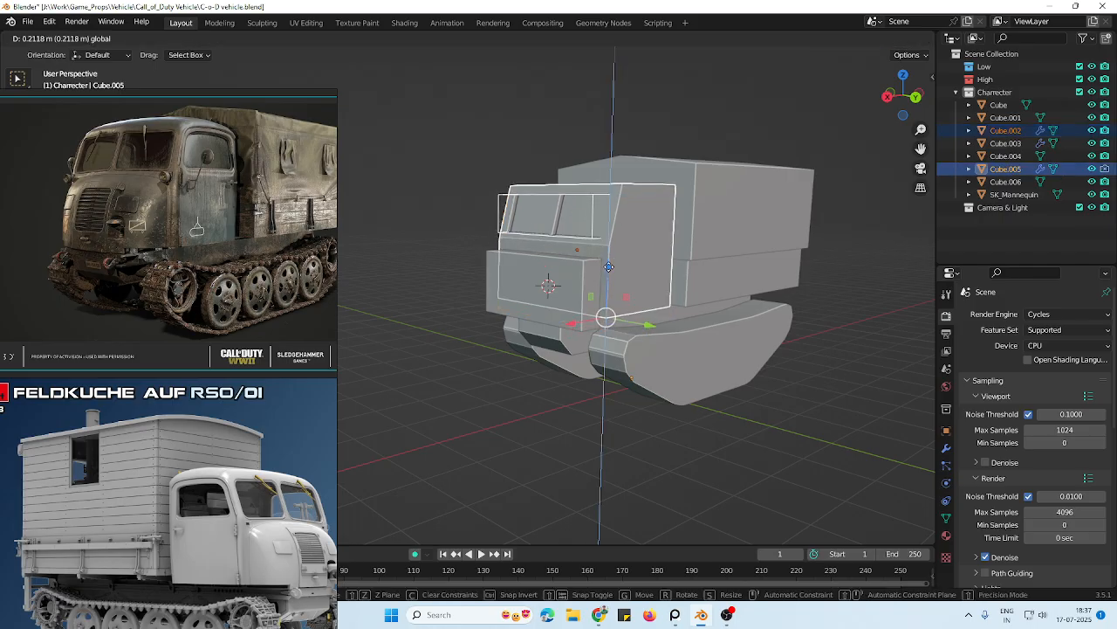
{"action": "left_click", "coordinate": [608, 266]}
Select the nose block and raise it slightly along Z to follow the cab
{"action": "middle_click_drag", "start_coordinate": [609, 266], "coordinate": [580, 291]}
{"action": "left_click", "coordinate": [574, 289]}
{"action": "left_click_drag", "start_coordinate": [539, 256], "coordinate": [547, 237]}
Adjust the cab block's bottom face along Z in Edit Mode, return to Object Mode and select the nose block
{"action": "left_click", "coordinate": [620, 266]}
{"action": "key", "text": "Tab"}
{"action": "key", "text": "alt+z"}
{"action": "left_click", "coordinate": [672, 314]}
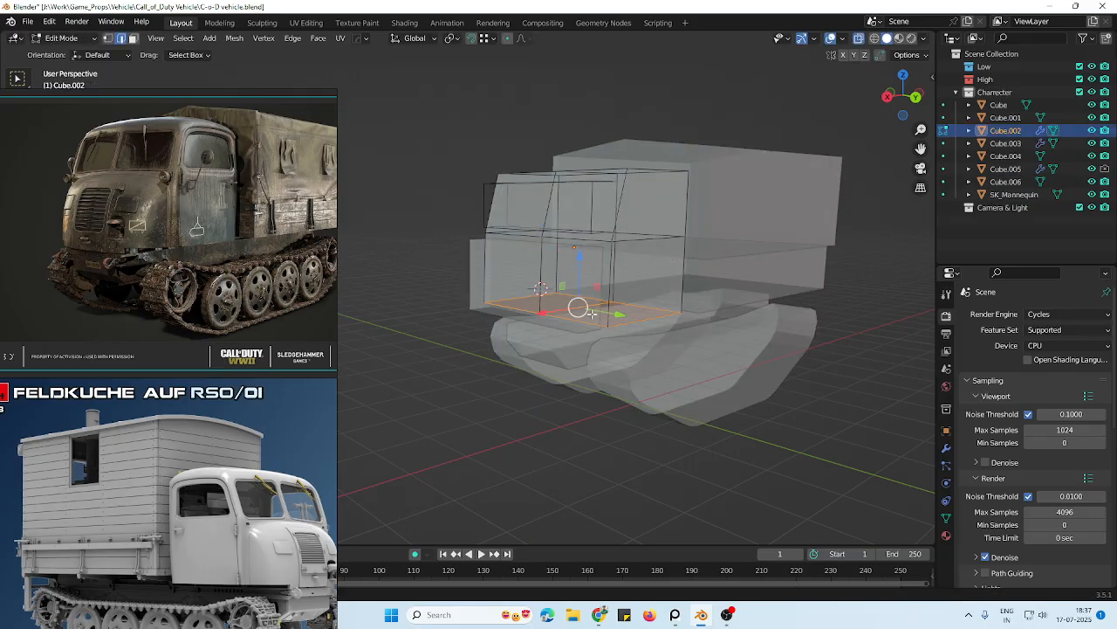
{"action": "key", "text": "alt+z"}
{"action": "key", "text": "g"}
{"action": "key", "text": "z"}
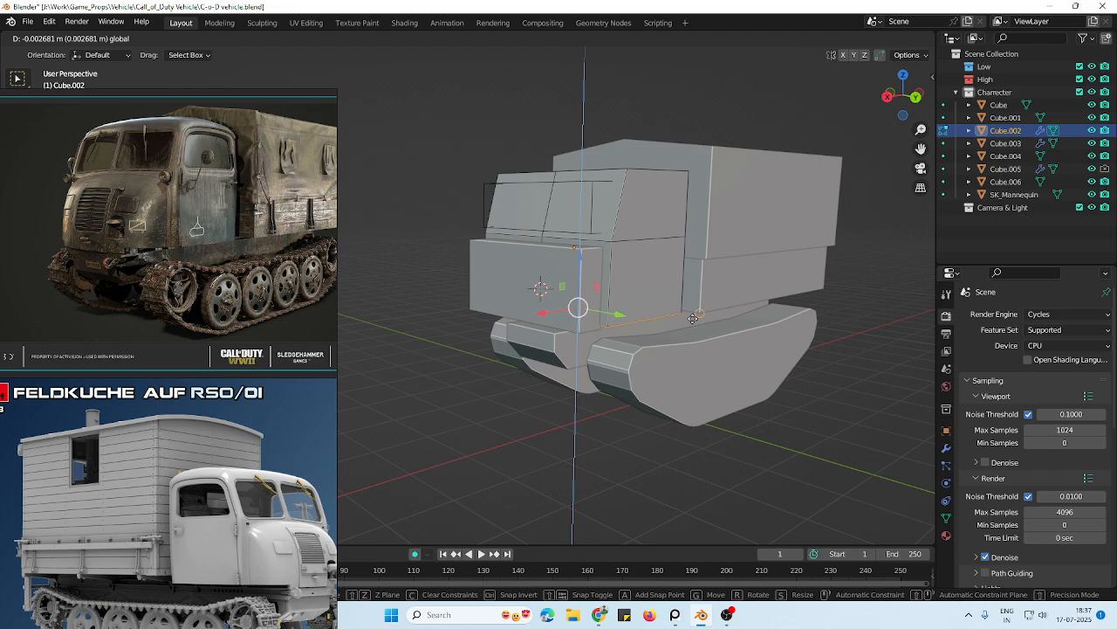
{"action": "left_click", "coordinate": [692, 318]}
{"action": "middle_click_drag", "start_coordinate": [692, 319], "coordinate": [641, 311]}
{"action": "key", "text": "Tab"}
{"action": "left_click", "coordinate": [586, 281]}
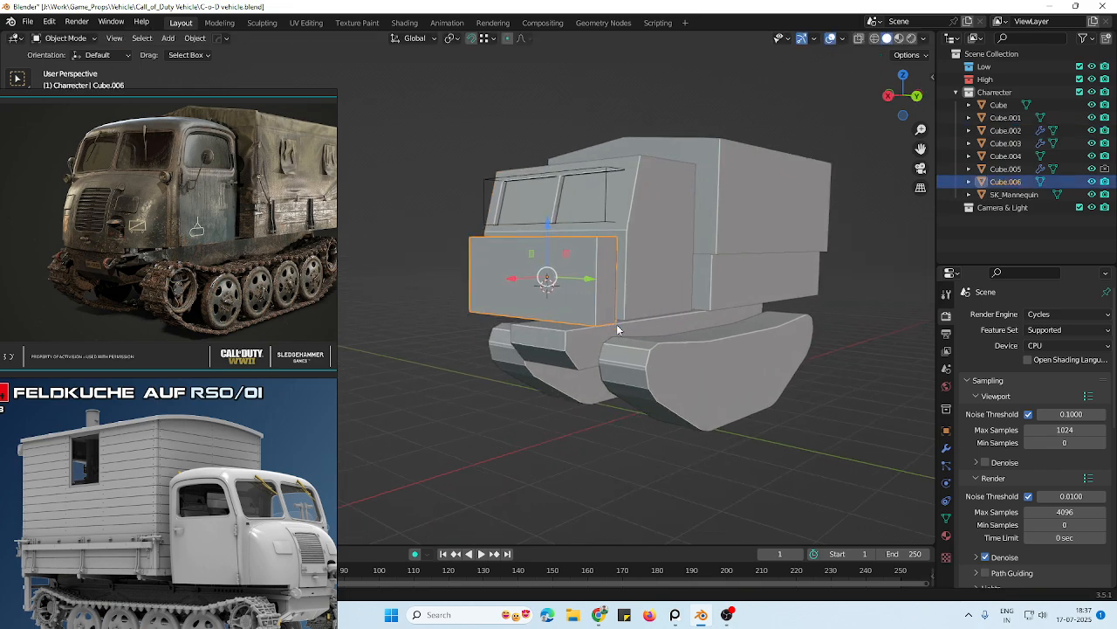
Move the bottom face of the front hood box along Z to adjust the hood's height
{"action": "middle_click_drag", "start_coordinate": [587, 281], "coordinate": [568, 325]}
{"action": "key", "text": "Tab"}
{"action": "key", "text": "alt+z"}
{"action": "left_click", "coordinate": [569, 322]}
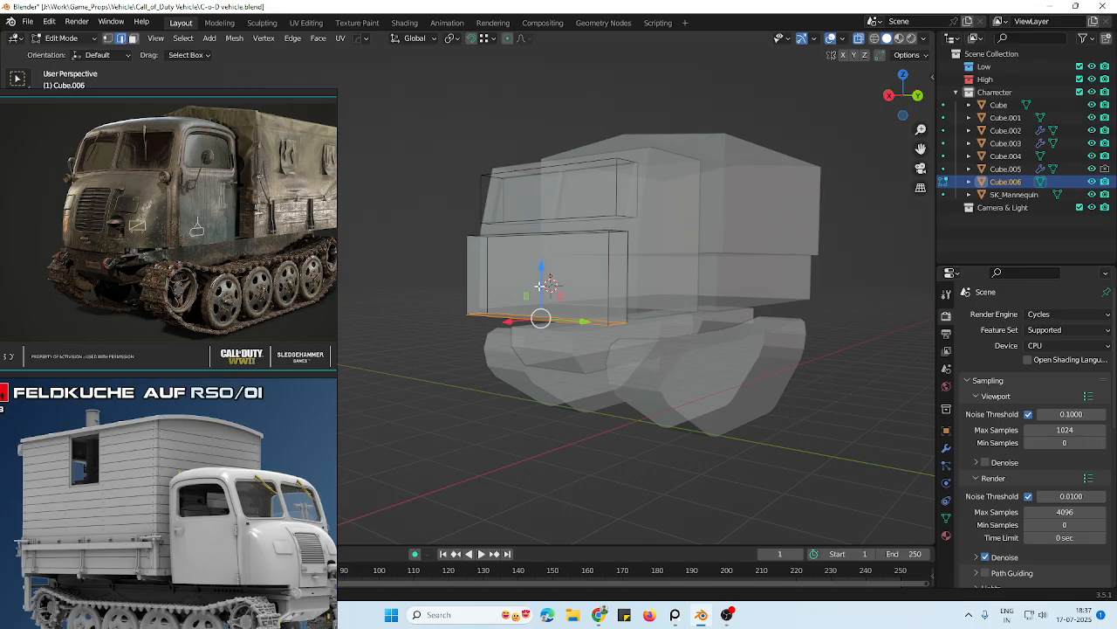
{"action": "key", "text": "g"}
{"action": "key", "text": "z"}
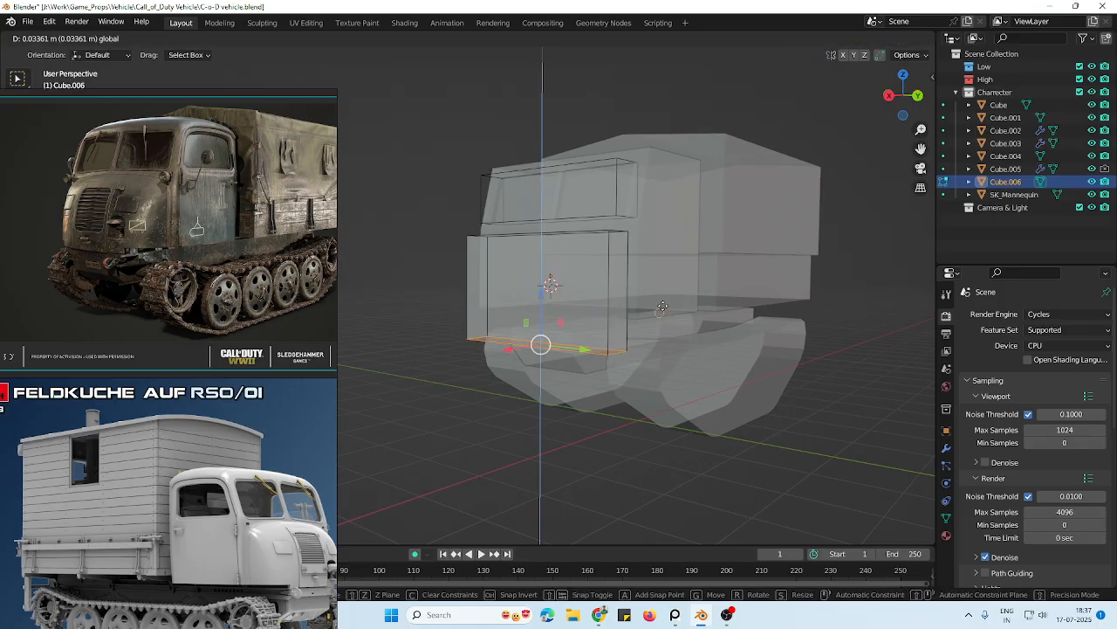
{"action": "left_click", "coordinate": [697, 303]}
{"action": "key", "text": "alt+z"}
{"action": "scroll", "coordinate": [663, 297], "scroll_direction": "down", "scroll_amount": 2}
{"action": "middle_click_drag", "start_coordinate": [625, 291], "coordinate": [624, 302]}
{"action": "key", "text": "Tab"}
{"action": "scroll", "coordinate": [536, 284], "scroll_direction": "up", "scroll_amount": 1}
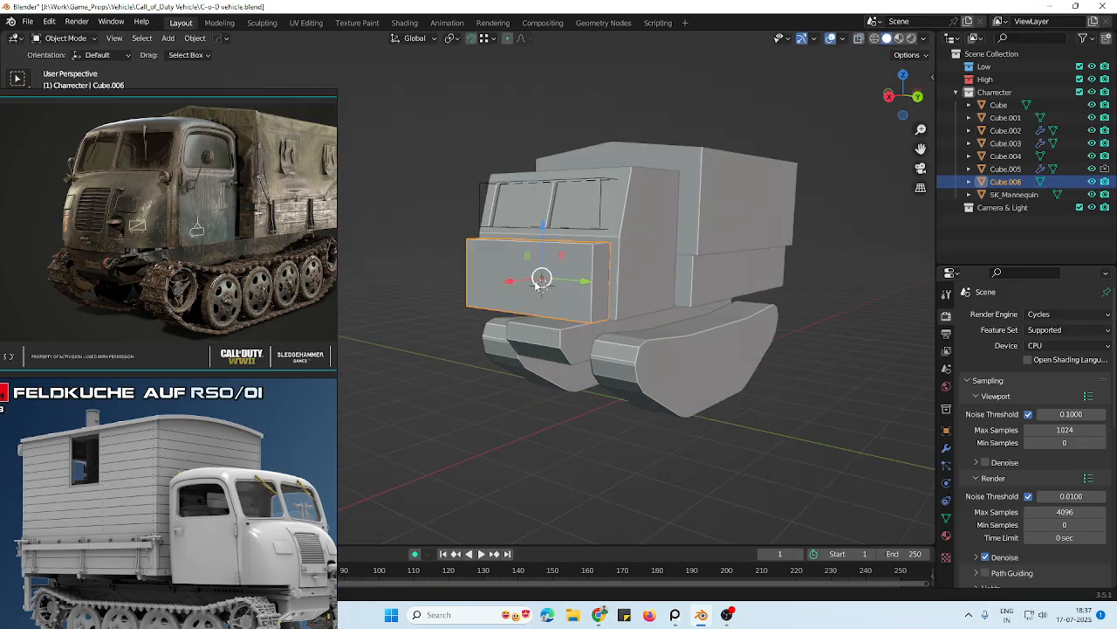
Lengthen the hood box by moving its two front vertical edges forward along X
{"action": "middle_click_drag", "start_coordinate": [536, 284], "coordinate": [565, 324]}
{"action": "scroll", "coordinate": [567, 318], "scroll_direction": "up", "scroll_amount": 2}
{"action": "mouse_move", "coordinate": [580, 283]}
{"action": "middle_mouse_down"}
{"action": "mouse_move", "coordinate": [656, 276]}
{"action": "mouse_move", "coordinate": [596, 270]}
{"action": "middle_mouse_up"}
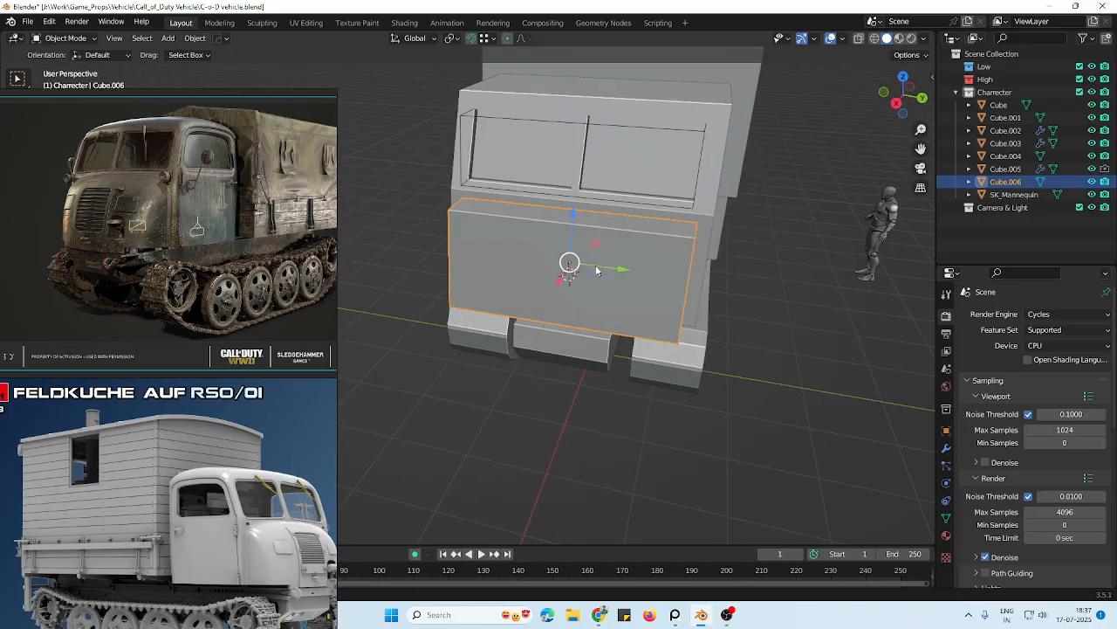
{"action": "key", "text": "Tab"}
{"action": "middle_click_drag", "start_coordinate": [674, 264], "coordinate": [642, 255]}
{"action": "left_click", "coordinate": [676, 278]}
{"action": "left_click", "coordinate": [446, 238], "text": "shift"}
{"action": "middle_click_drag", "start_coordinate": [555, 278], "coordinate": [640, 292]}
{"action": "key", "text": "g"}
{"action": "key", "text": "x"}
{"action": "left_click", "coordinate": [500, 283]}
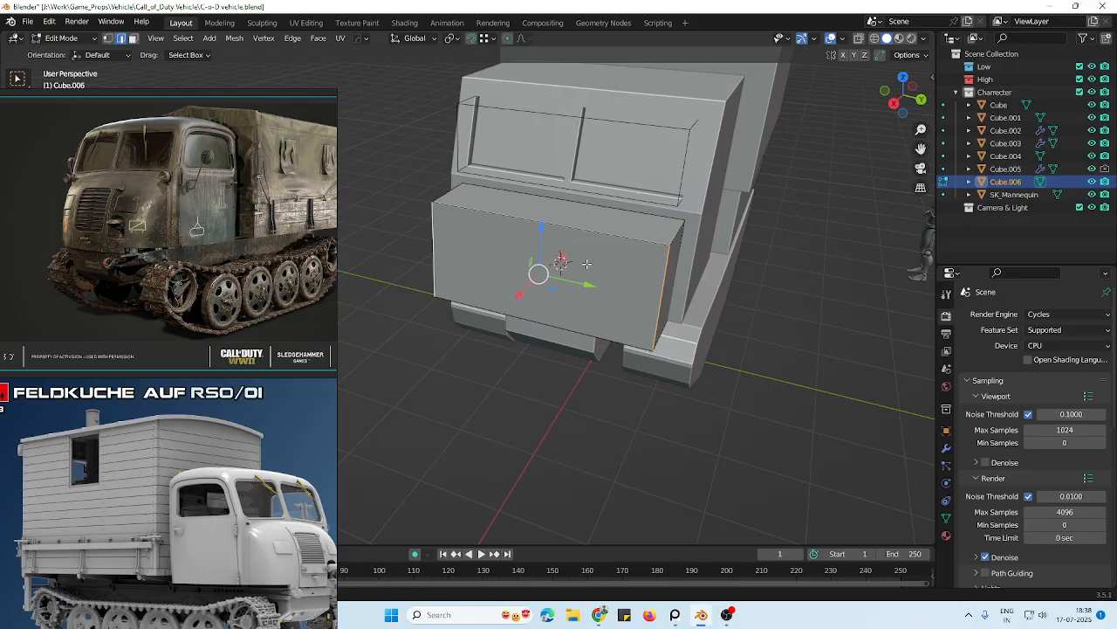
Apply all transforms to the hood box and set its origin to its geometry
{"action": "middle_click_drag", "start_coordinate": [586, 264], "coordinate": [556, 263]}
{"action": "left_click", "coordinate": [579, 237]}
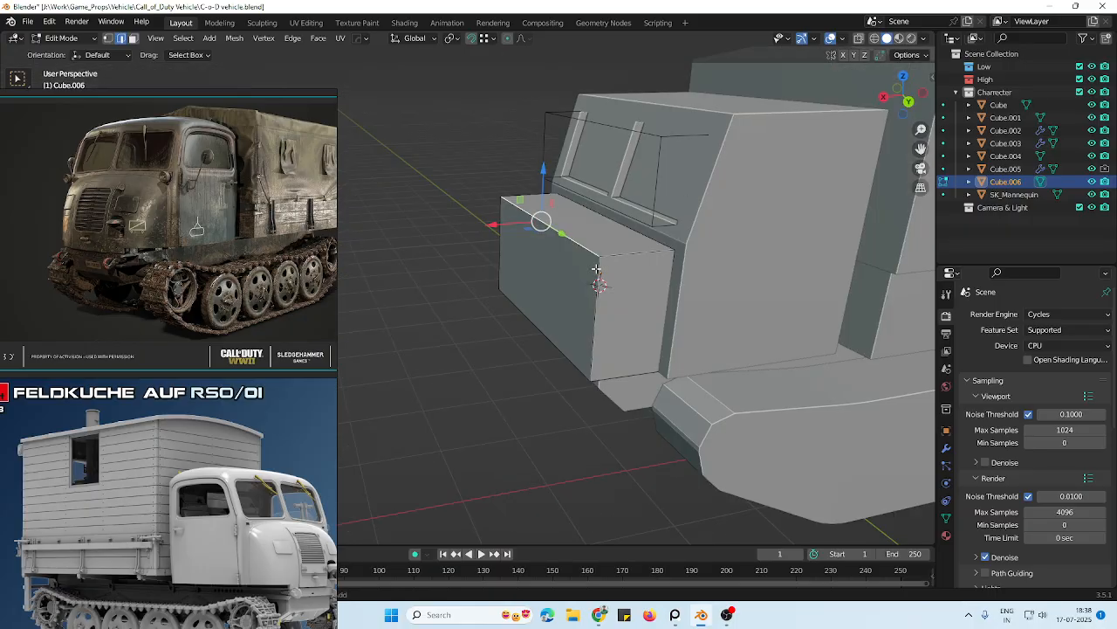
{"action": "key", "text": "Tab"}
{"action": "key", "text": "ctrl+a"}
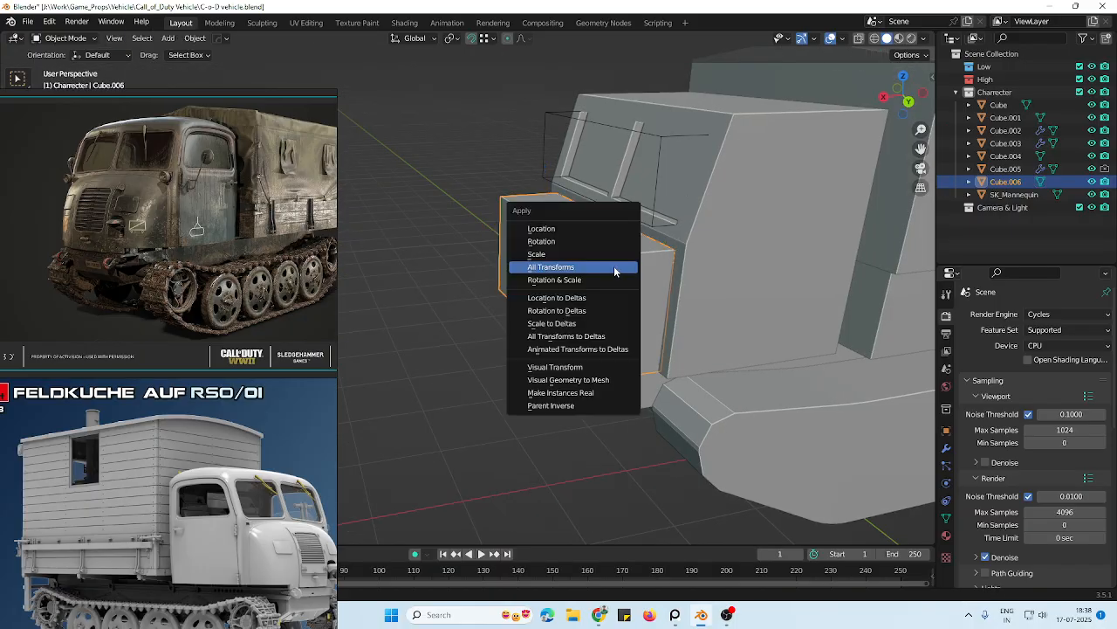
{"action": "left_click", "coordinate": [615, 271]}
{"action": "middle_click_drag", "start_coordinate": [615, 271], "coordinate": [606, 259]}
{"action": "right_click", "coordinate": [606, 260]}
{"action": "mouse_move", "coordinate": [606, 261]}
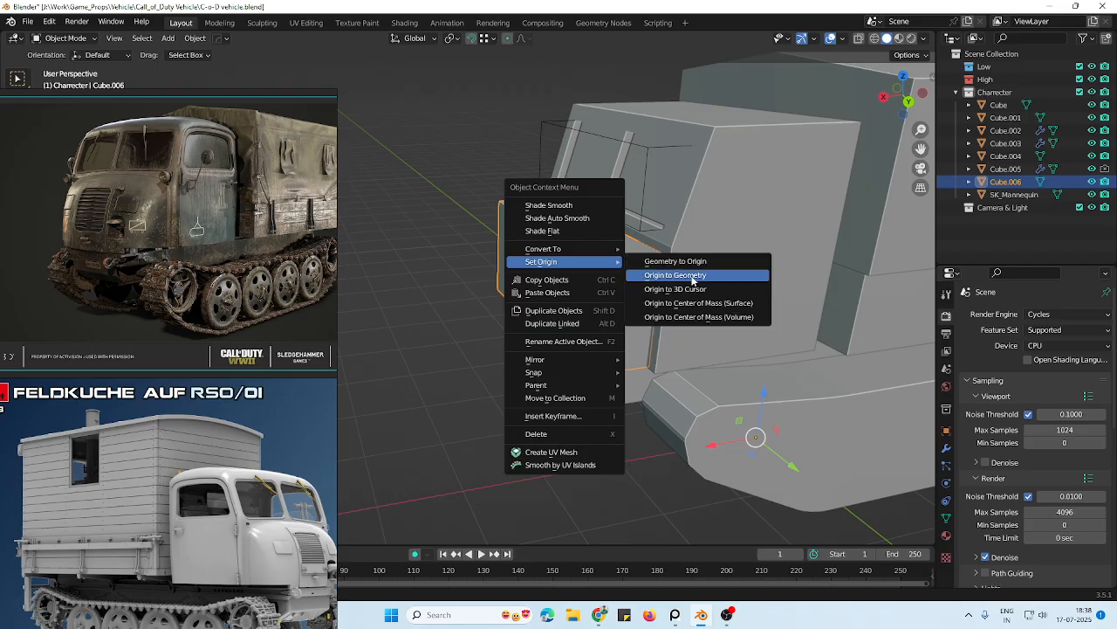
{"action": "left_click", "coordinate": [694, 276]}
{"action": "middle_click_drag", "start_coordinate": [694, 276], "coordinate": [593, 274]}
{"action": "key", "text": "Tab"}
{"action": "key", "text": "ctrl+b"}
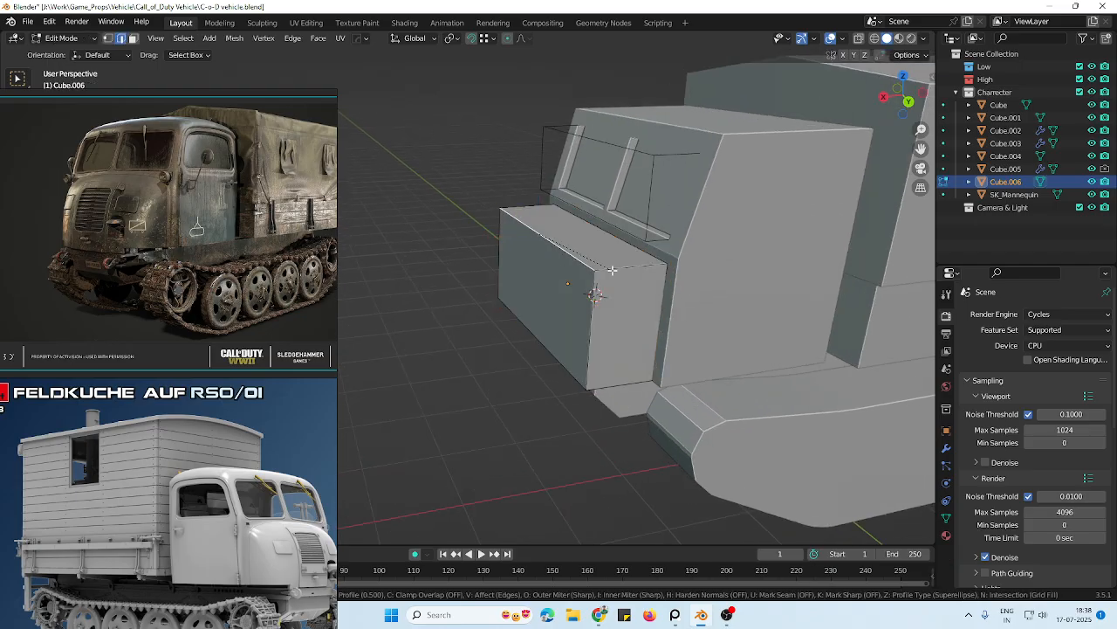
{"action": "key", "text": "Escape"}
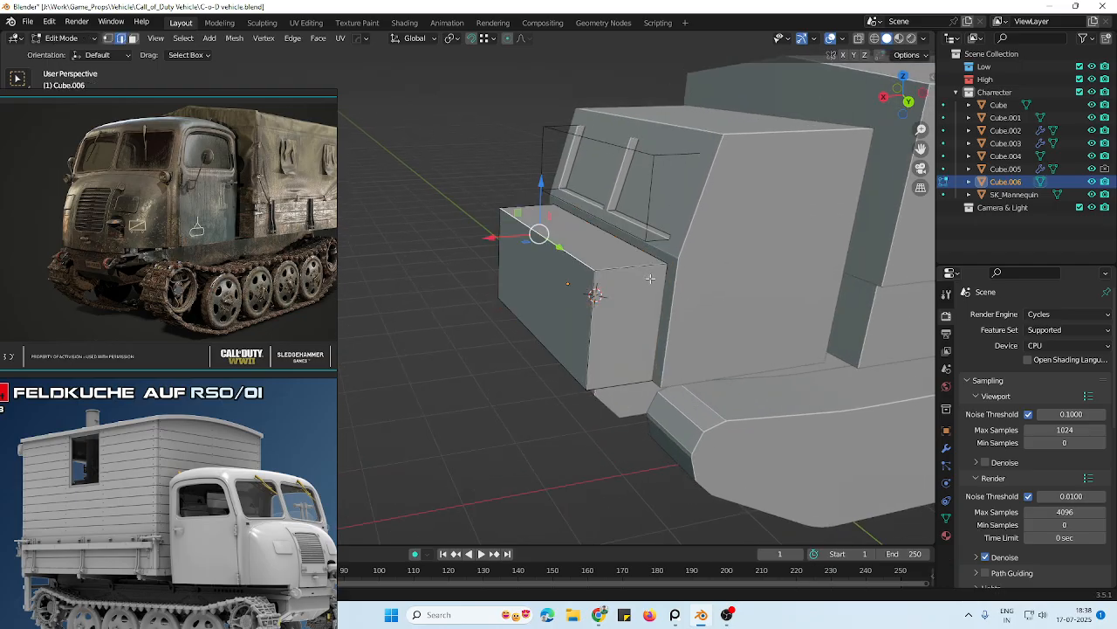
Scale the hood box's front face down along Y so the hood tapers toward the front
{"action": "left_click", "coordinate": [550, 271]}
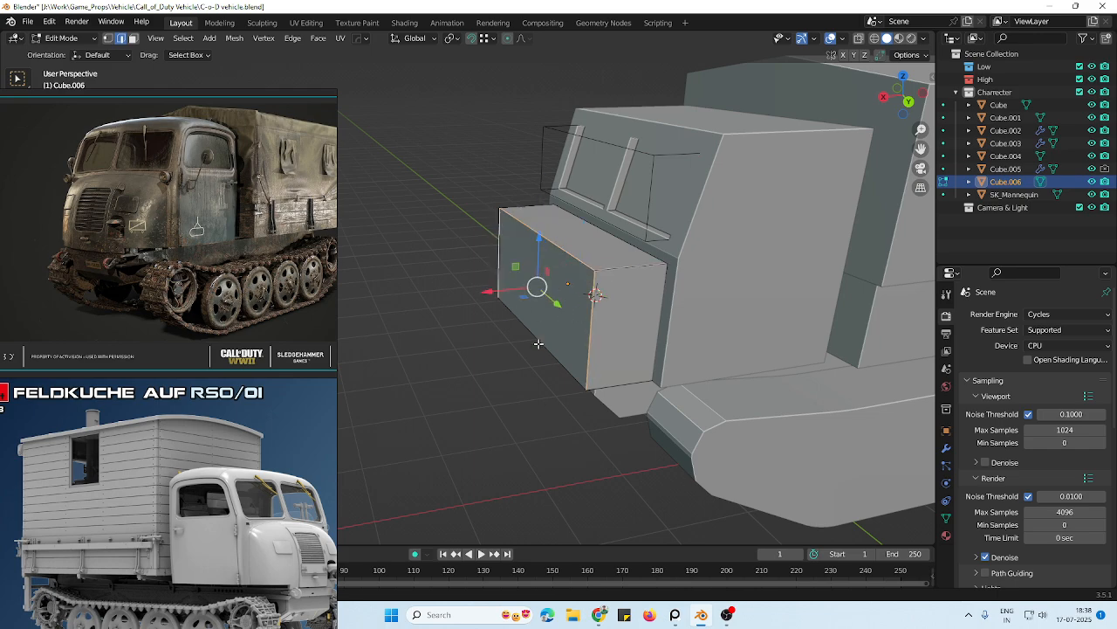
{"action": "middle_click_drag", "start_coordinate": [536, 288], "coordinate": [666, 296]}
{"action": "key", "text": "s"}
{"action": "key", "text": "x"}
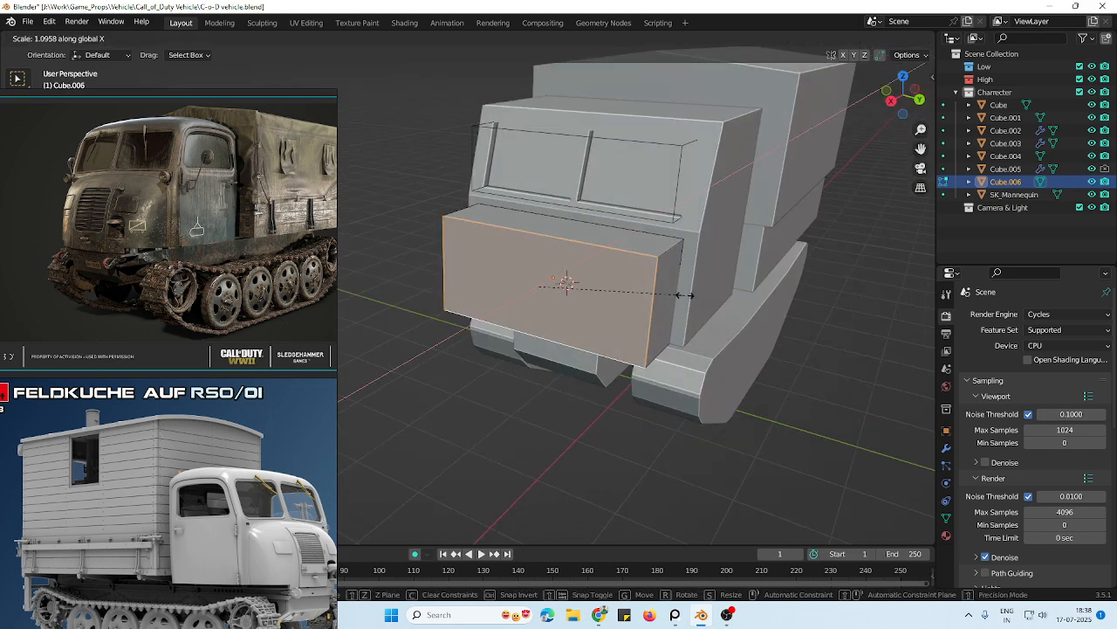
{"action": "key", "text": "y"}
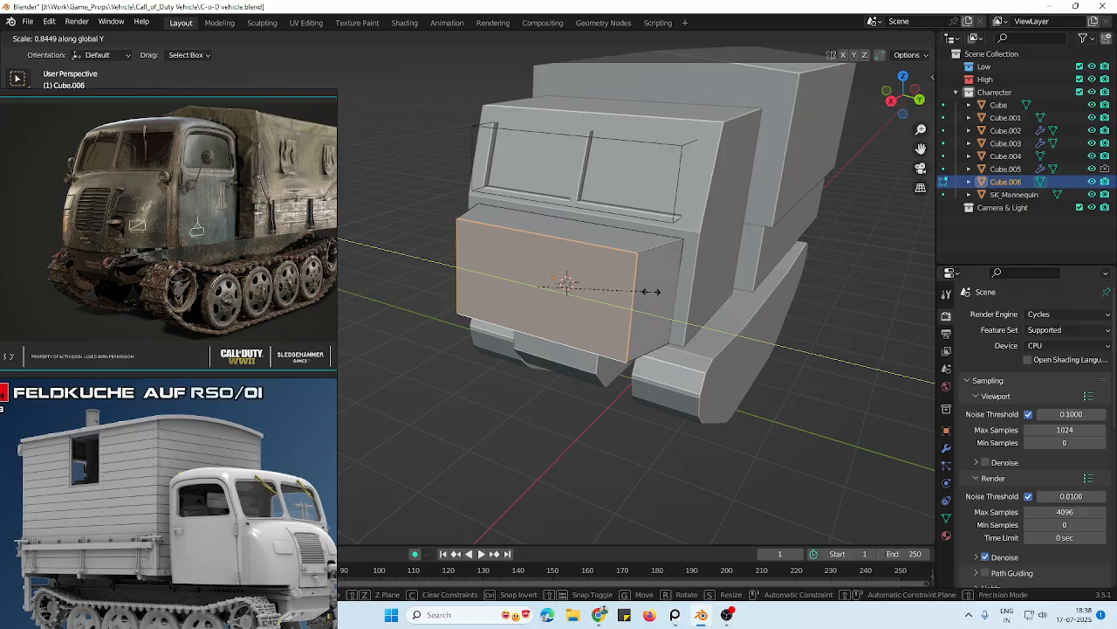
{"action": "left_click", "coordinate": [639, 280]}
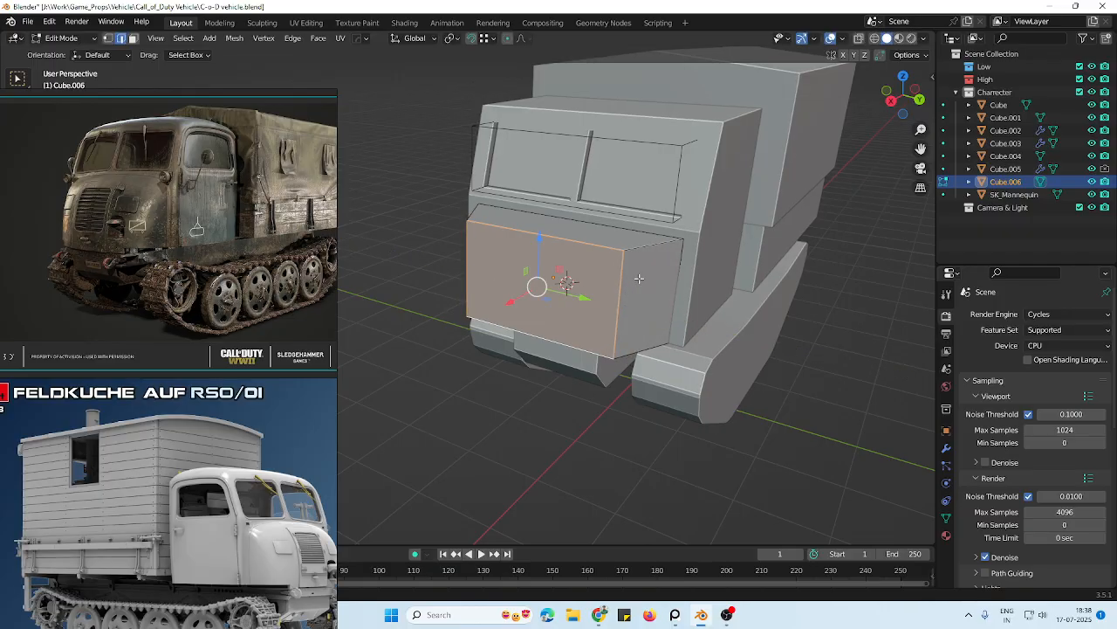
{"action": "scroll", "coordinate": [638, 280], "scroll_direction": "down", "scroll_amount": 3}
{"action": "middle_click_drag", "start_coordinate": [602, 285], "coordinate": [626, 291]}
{"action": "scroll", "coordinate": [623, 302], "scroll_direction": "up", "scroll_amount": 2}
{"action": "scroll", "coordinate": [621, 308], "scroll_direction": "up", "scroll_amount": 4}
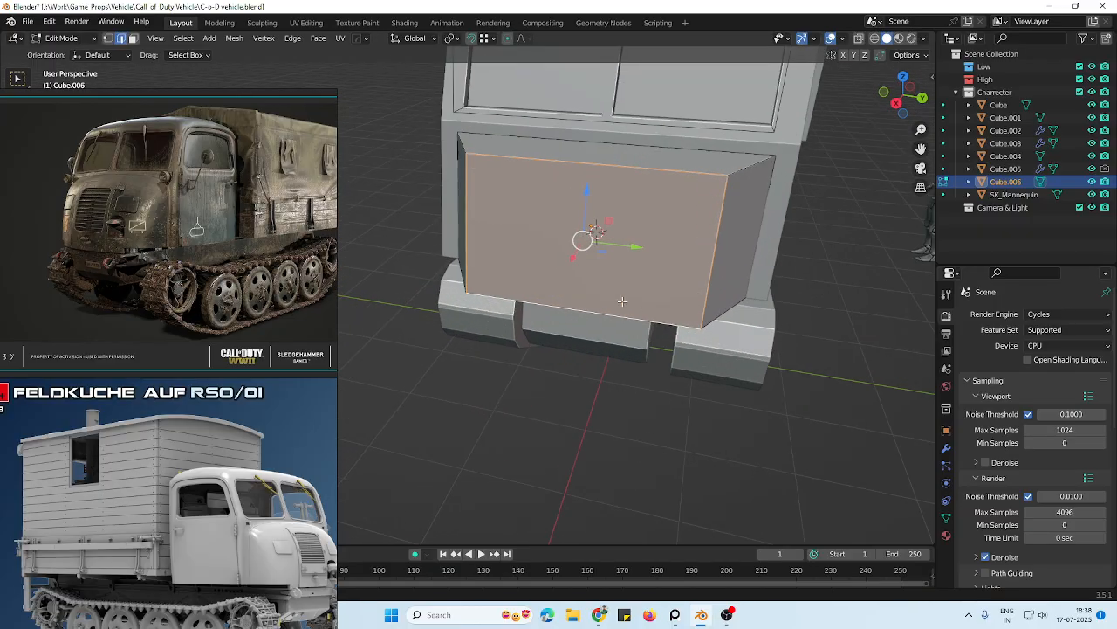
{"action": "scroll", "coordinate": [641, 314], "scroll_direction": "down", "scroll_amount": 2}
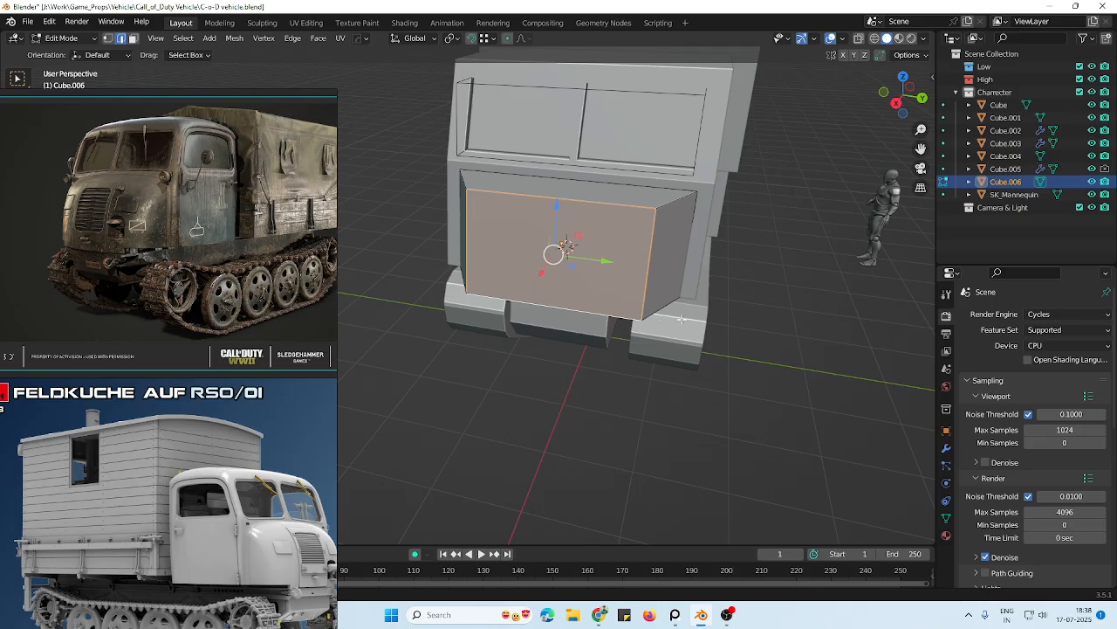
Lower the upper front edge of the hood box so its top slopes down toward the front
{"action": "middle_click_drag", "start_coordinate": [680, 318], "coordinate": [665, 316]}
{"action": "left_click", "coordinate": [583, 212]}
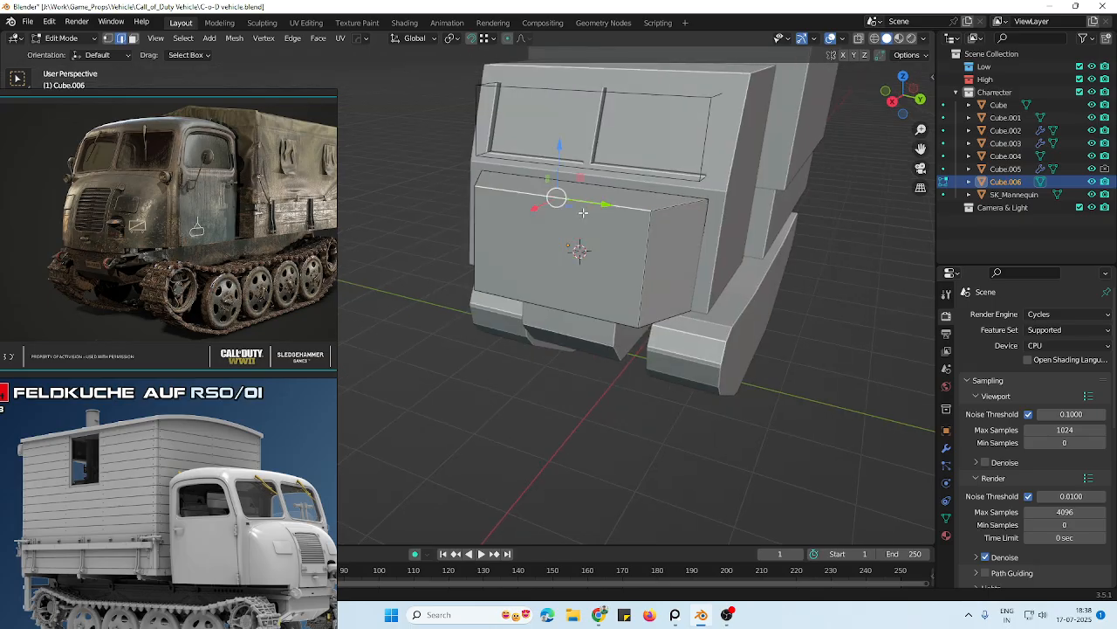
{"action": "left_click", "coordinate": [551, 285], "text": "shift"}
{"action": "middle_click_drag", "start_coordinate": [615, 269], "coordinate": [595, 260]}
{"action": "left_click", "coordinate": [567, 199]}
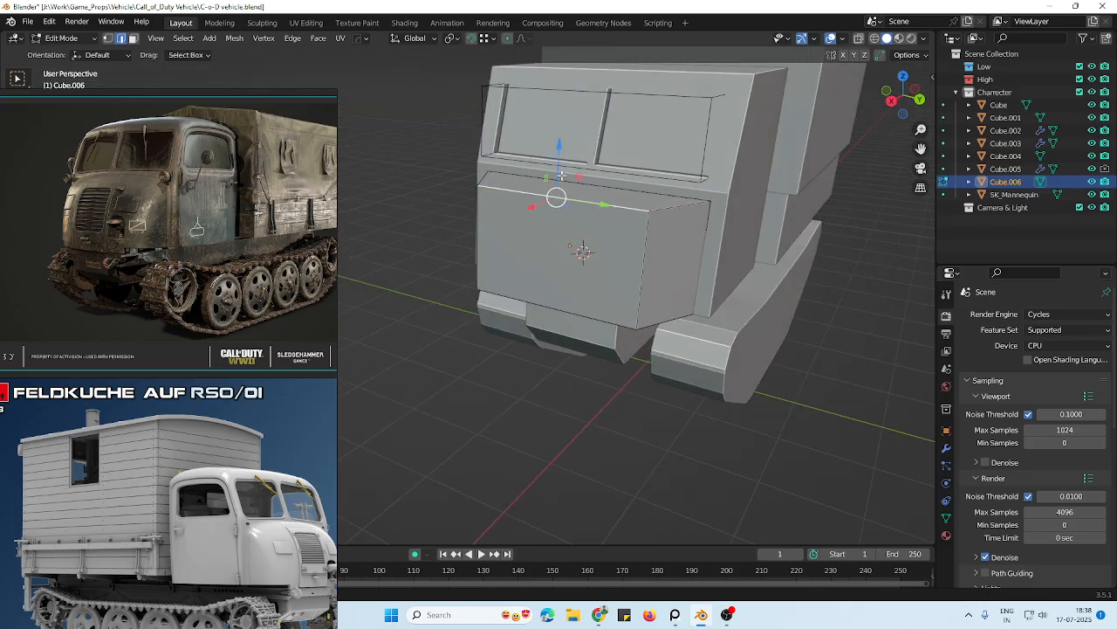
{"action": "left_click_drag", "start_coordinate": [561, 179], "coordinate": [571, 200]}
{"action": "middle_click_drag", "start_coordinate": [681, 236], "coordinate": [586, 260]}
{"action": "scroll", "coordinate": [576, 295], "scroll_direction": "down", "scroll_amount": 5}
{"action": "key", "text": "Tab"}
{"action": "scroll", "coordinate": [598, 310], "scroll_direction": "up", "scroll_amount": 4}
{"action": "scroll", "coordinate": [567, 280], "scroll_direction": "up", "scroll_amount": 2}
Bevel the hood's upper and front side edges with multiple segments to give it a rounded nose
{"action": "key", "text": "Tab"}
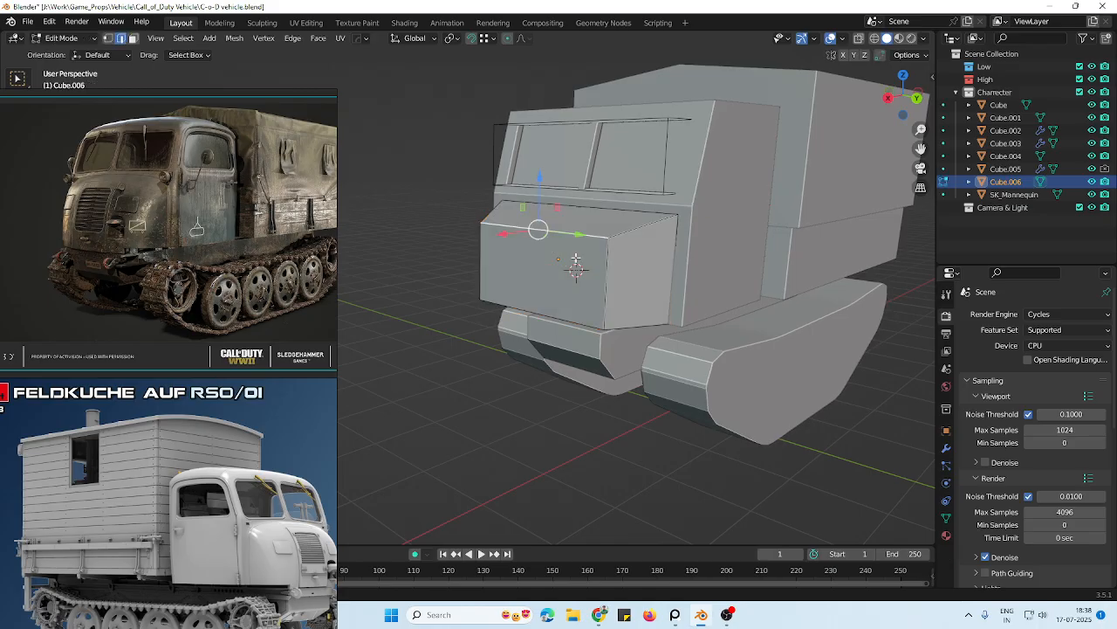
{"action": "left_click", "coordinate": [606, 260], "text": "shift"}
{"action": "left_click", "coordinate": [638, 228], "text": "shift"}
{"action": "left_click", "coordinate": [487, 214], "text": "shift"}
{"action": "left_click", "coordinate": [483, 258], "text": "shift"}
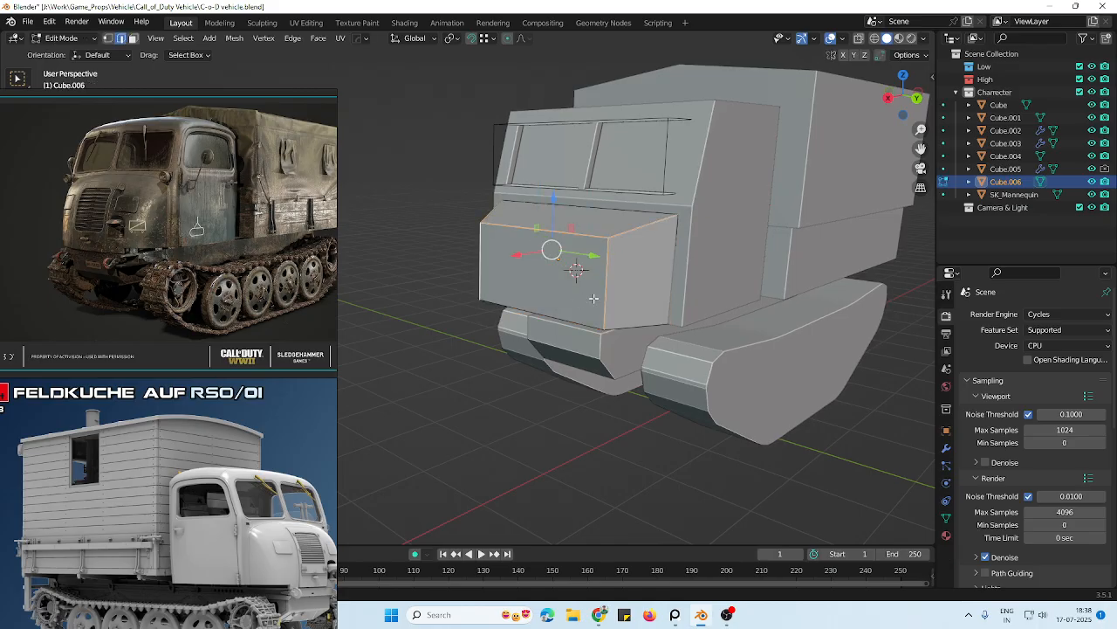
{"action": "left_click", "coordinate": [607, 302], "text": "shift"}
{"action": "left_click", "coordinate": [607, 291], "text": "shift"}
{"action": "middle_click_drag", "start_coordinate": [543, 262], "coordinate": [511, 262]}
{"action": "key", "text": "ctrl+b"}
{"action": "scroll", "coordinate": [593, 288], "scroll_direction": "up", "scroll_amount": 3}
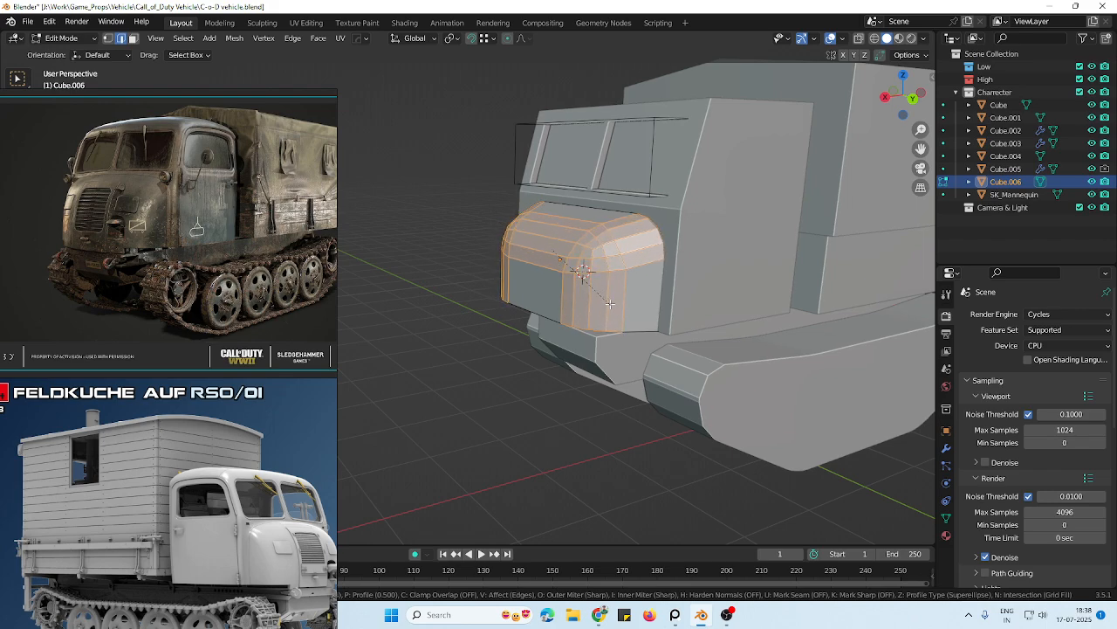
{"action": "scroll", "coordinate": [610, 303], "scroll_direction": "up", "scroll_amount": 5}
{"action": "scroll", "coordinate": [609, 303], "scroll_direction": "down", "scroll_amount": 5}
{"action": "left_click", "coordinate": [621, 277]}
{"action": "scroll", "coordinate": [620, 278], "scroll_direction": "down", "scroll_amount": 4}
{"action": "key", "text": "Tab"}
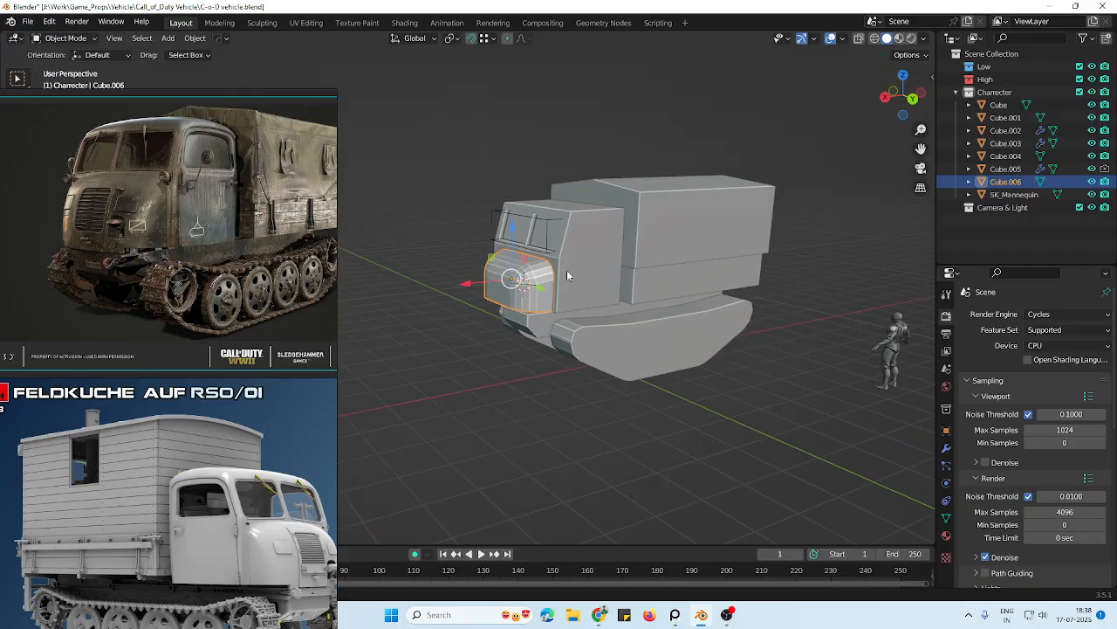
Apply smooth shading to the rounded hood object
{"action": "scroll", "coordinate": [603, 274], "scroll_direction": "up", "scroll_amount": 3}
{"action": "middle_click_drag", "start_coordinate": [566, 270], "coordinate": [650, 276]}
{"action": "key", "text": "alt+a"}
{"action": "right_click", "coordinate": [585, 277]}
{"action": "left_click", "coordinate": [572, 269]}
{"action": "right_click", "coordinate": [569, 265]}
{"action": "left_click", "coordinate": [568, 264]}
Reposition the reference image window and compare the rounded hood's shape with the truck references from several angles
{"action": "right_click_drag", "start_coordinate": [272, 253], "coordinate": [46, 598]}
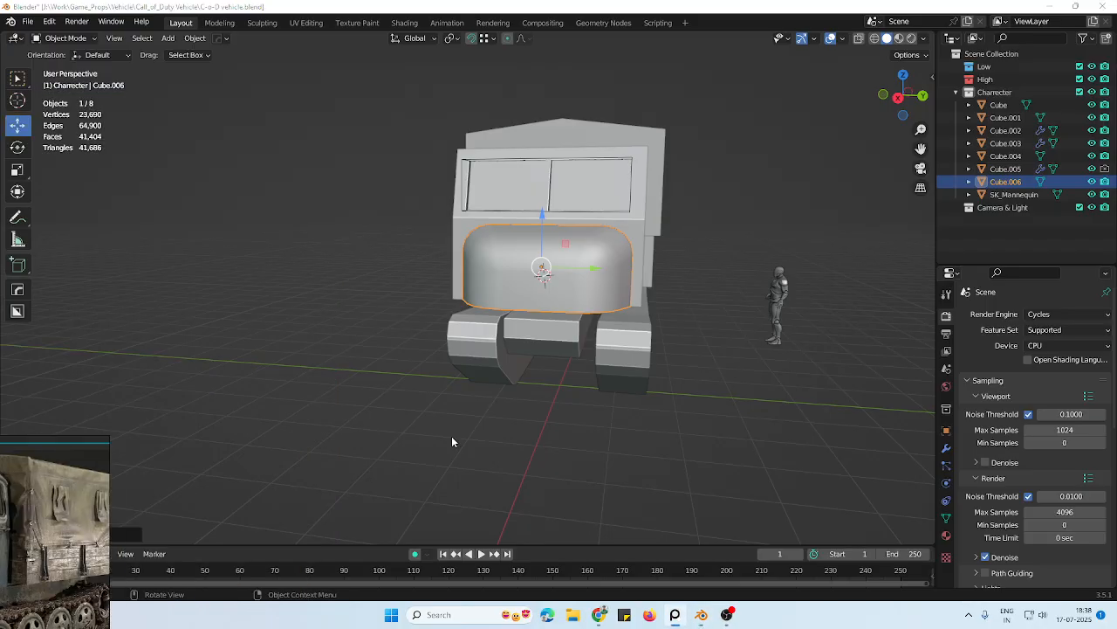
{"action": "middle_click_drag", "start_coordinate": [452, 436], "coordinate": [380, 447]}
{"action": "right_click_drag", "start_coordinate": [79, 515], "coordinate": [337, 162]}
{"action": "mouse_move", "coordinate": [612, 293]}
{"action": "middle_mouse_down"}
{"action": "mouse_move", "coordinate": [583, 299]}
{"action": "mouse_move", "coordinate": [598, 304]}
{"action": "middle_mouse_up"}
{"action": "middle_click_drag", "start_coordinate": [537, 278], "coordinate": [584, 254]}
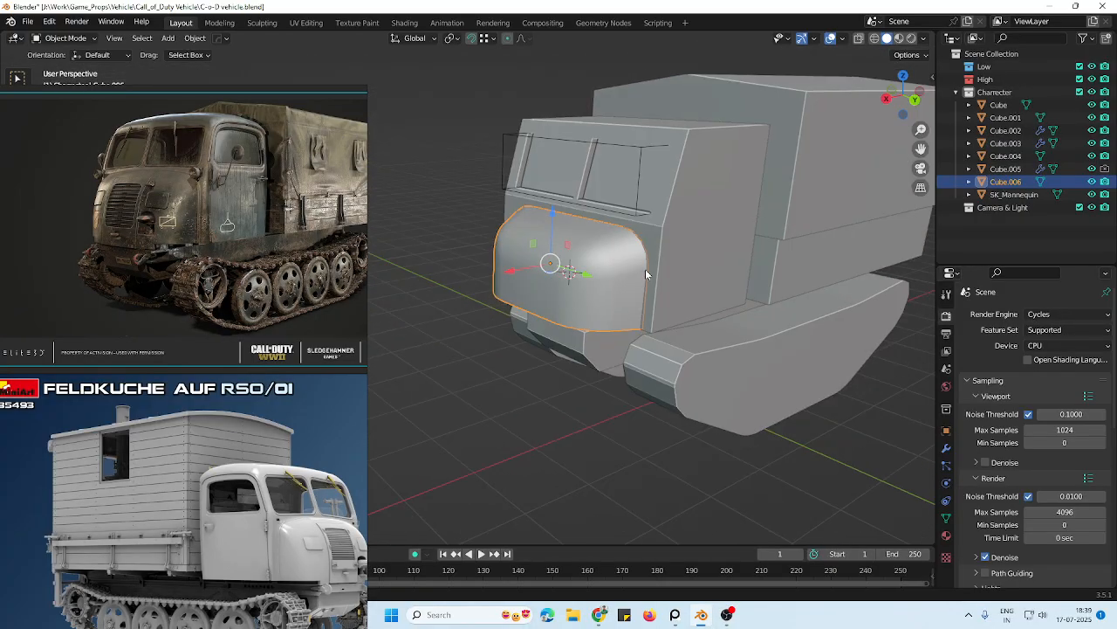
{"action": "middle_click_drag", "start_coordinate": [568, 131], "coordinate": [510, 317]}
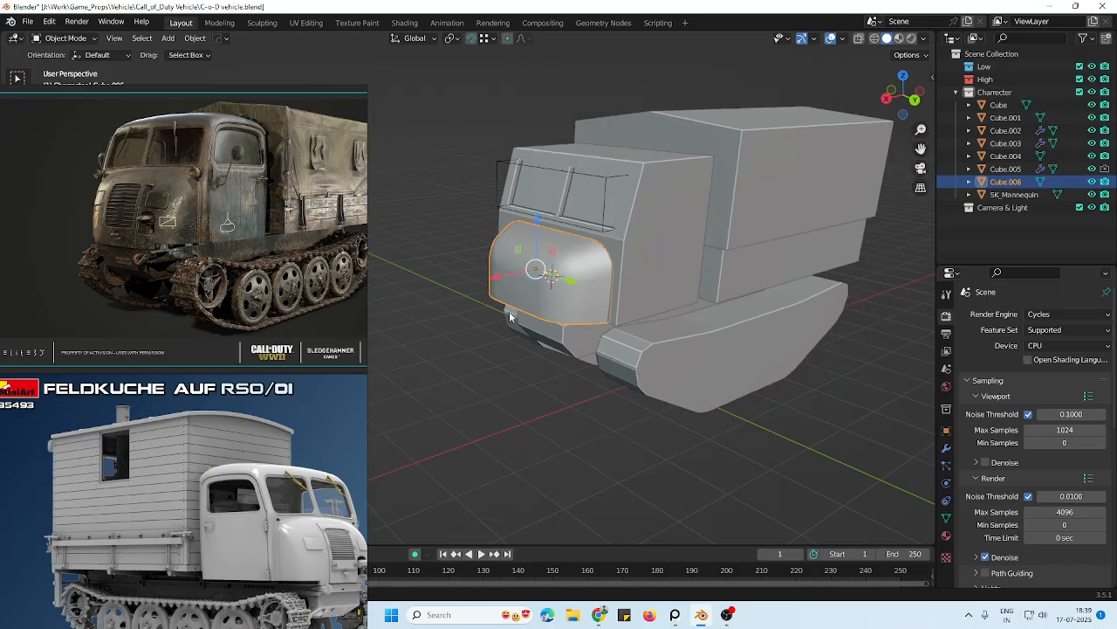
{"action": "middle_click_drag", "start_coordinate": [547, 387], "coordinate": [529, 310]}
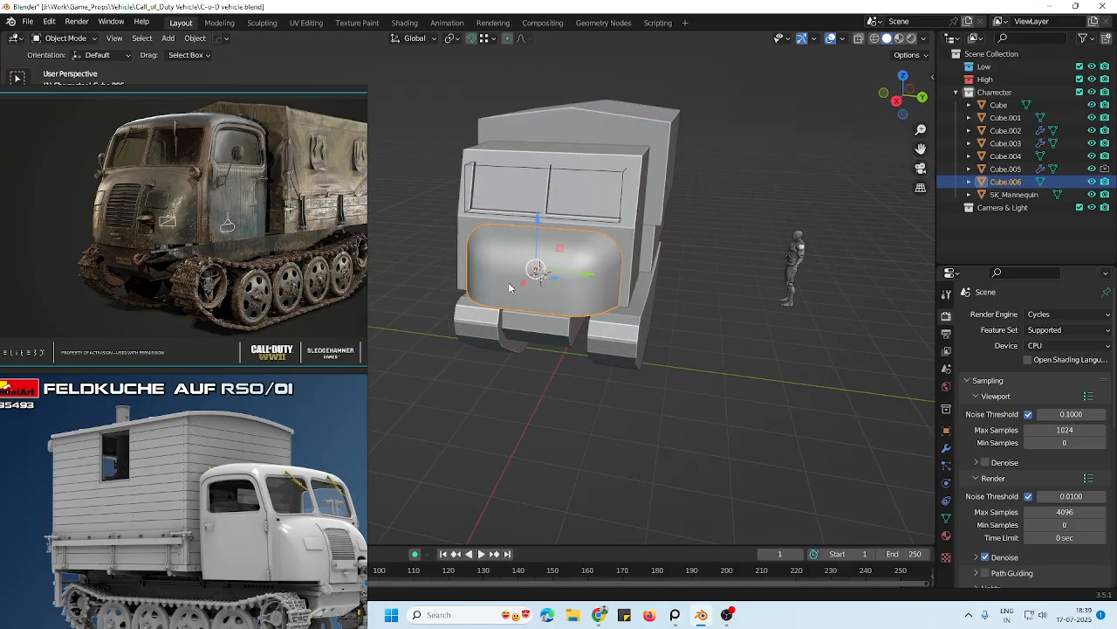
{"action": "scroll", "coordinate": [153, 272], "scroll_direction": "down", "scroll_amount": 3}
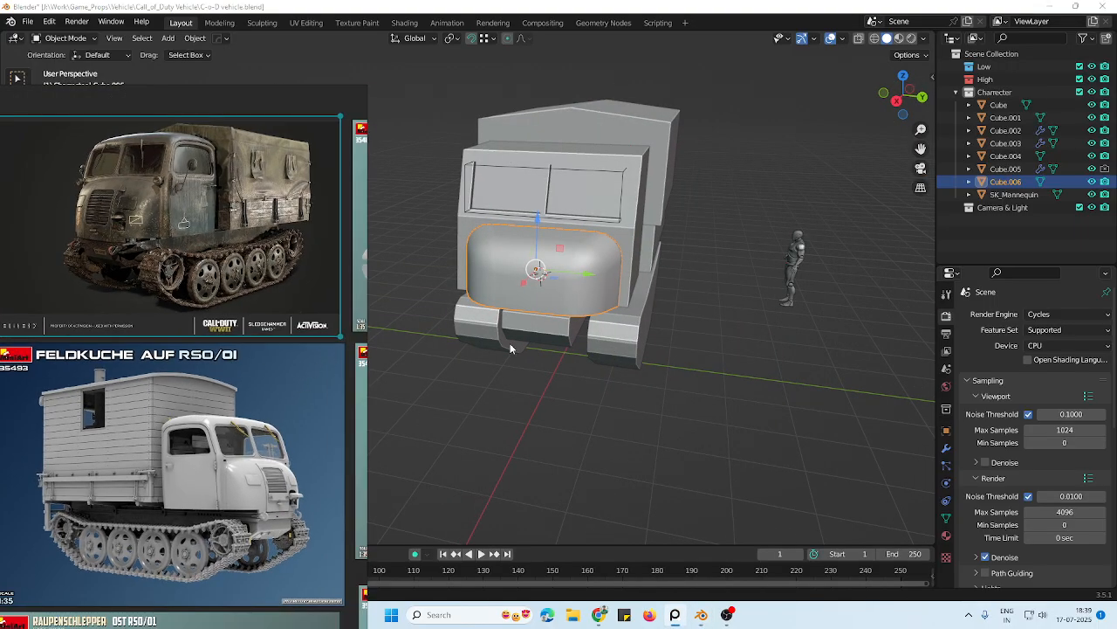
{"action": "scroll", "coordinate": [326, 360], "scroll_direction": "up", "scroll_amount": 3}
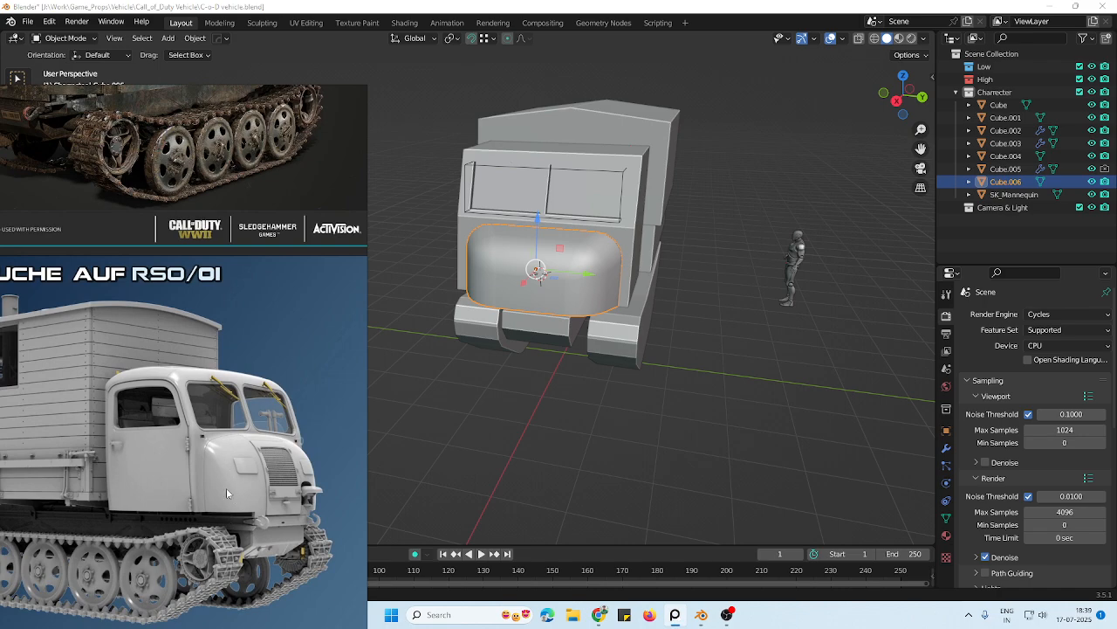
{"action": "middle_click_drag", "start_coordinate": [524, 358], "coordinate": [331, 399]}
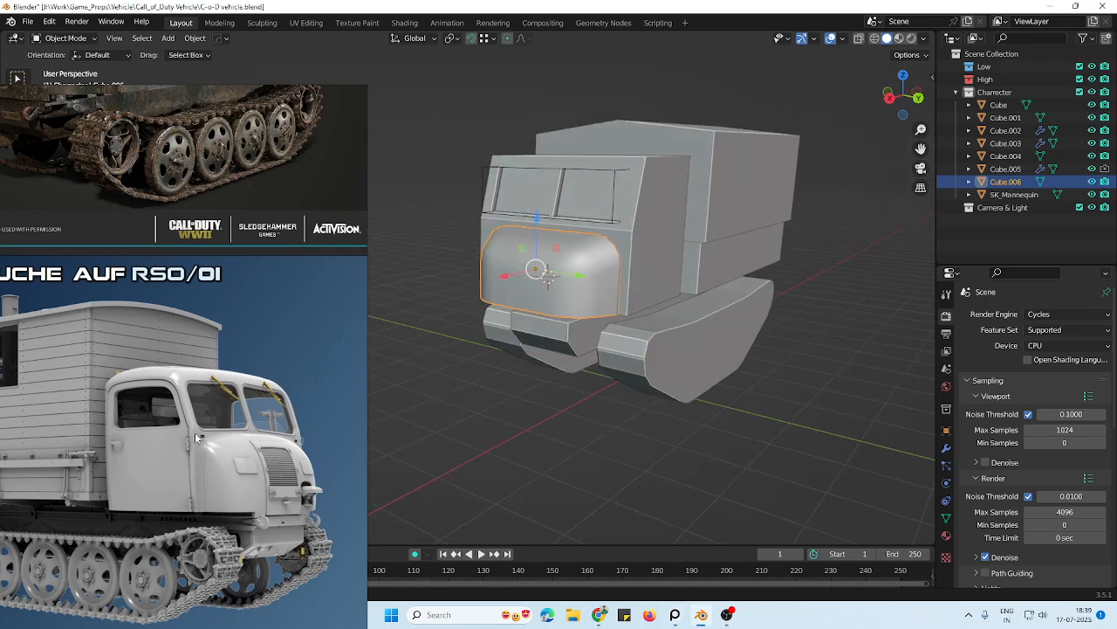
Undo the smooth shading and the edge bevel on the hood
{"action": "key", "text": "ctrl+z"}
{"action": "key", "text": "ctrl+z"}
{"action": "key", "text": "ctrl+z"}
{"action": "key", "text": "ctrl+z"}
{"action": "key", "text": "ctrl+z"}
{"action": "key", "text": "ctrl+z"}
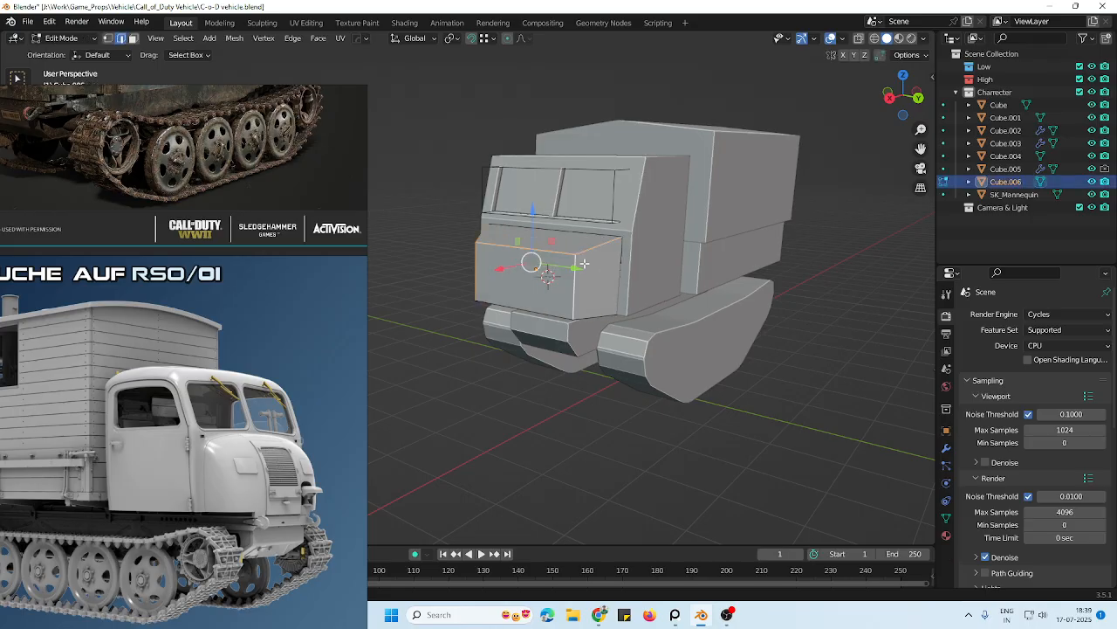
Check the hood in the truck photo reference and add a centred vertical loop cut through the hood box
{"action": "middle_click_drag", "start_coordinate": [579, 257], "coordinate": [579, 266]}
{"action": "left_click", "coordinate": [583, 269]}
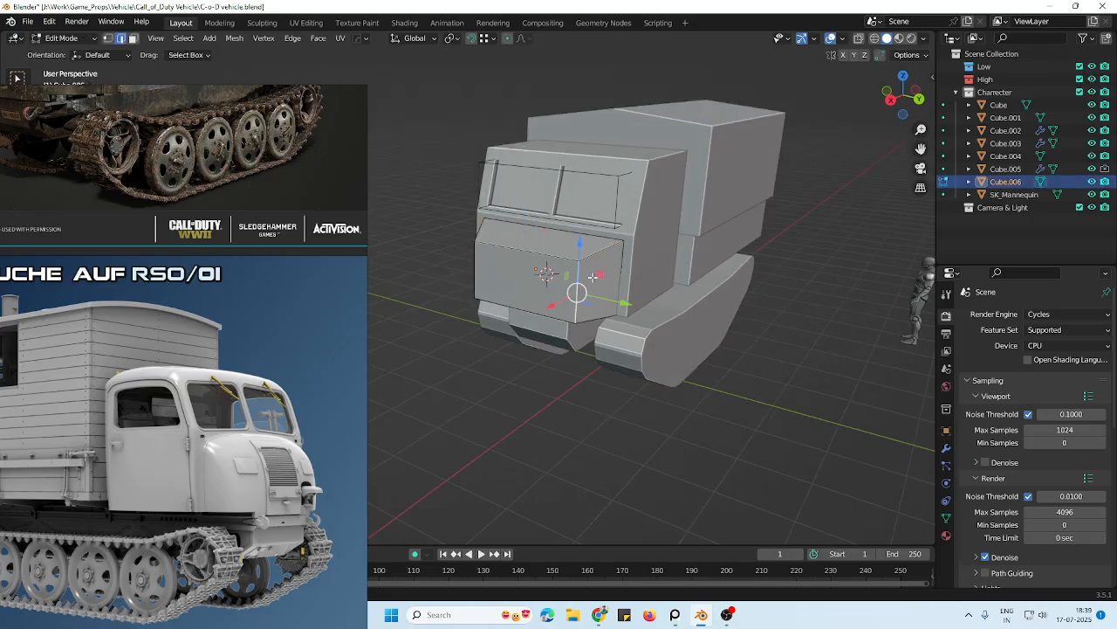
{"action": "scroll", "coordinate": [236, 275], "scroll_direction": "down", "scroll_amount": 3}
{"action": "middle_click_drag", "start_coordinate": [155, 145], "coordinate": [183, 265]}
{"action": "scroll", "coordinate": [185, 262], "scroll_direction": "up", "scroll_amount": 3}
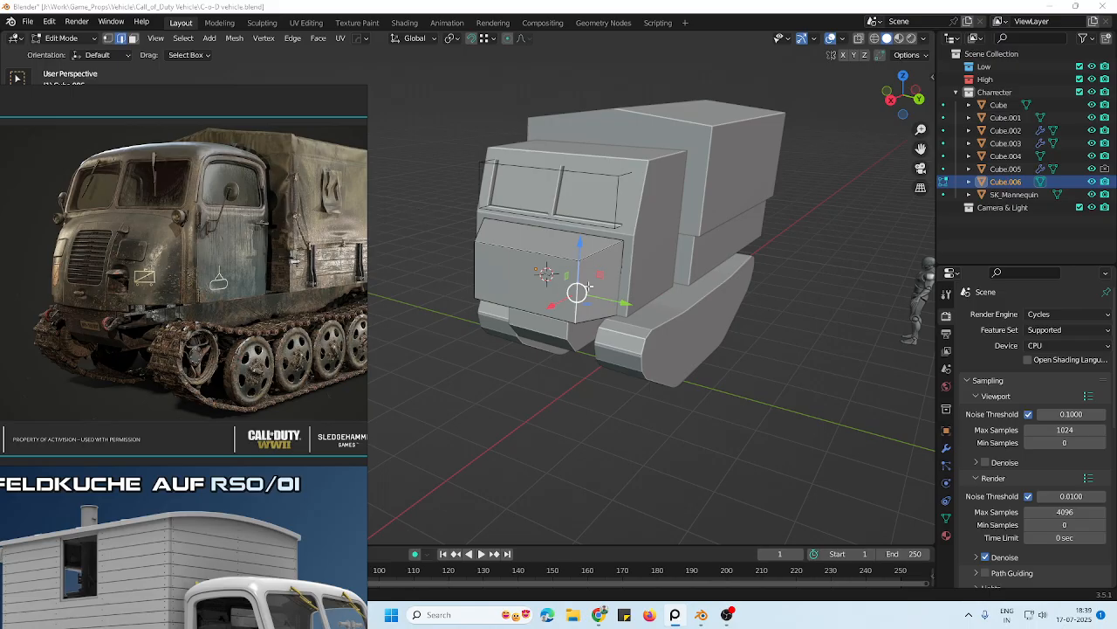
{"action": "left_click", "coordinate": [530, 252]}
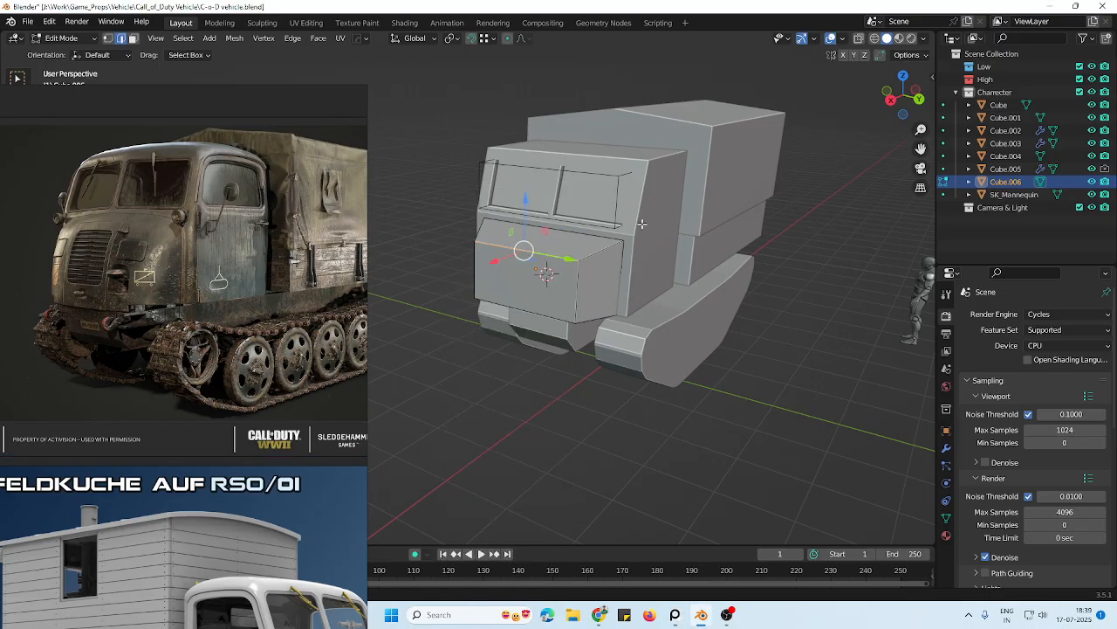
{"action": "left_click", "coordinate": [524, 256]}
{"action": "right_click", "coordinate": [541, 251]}
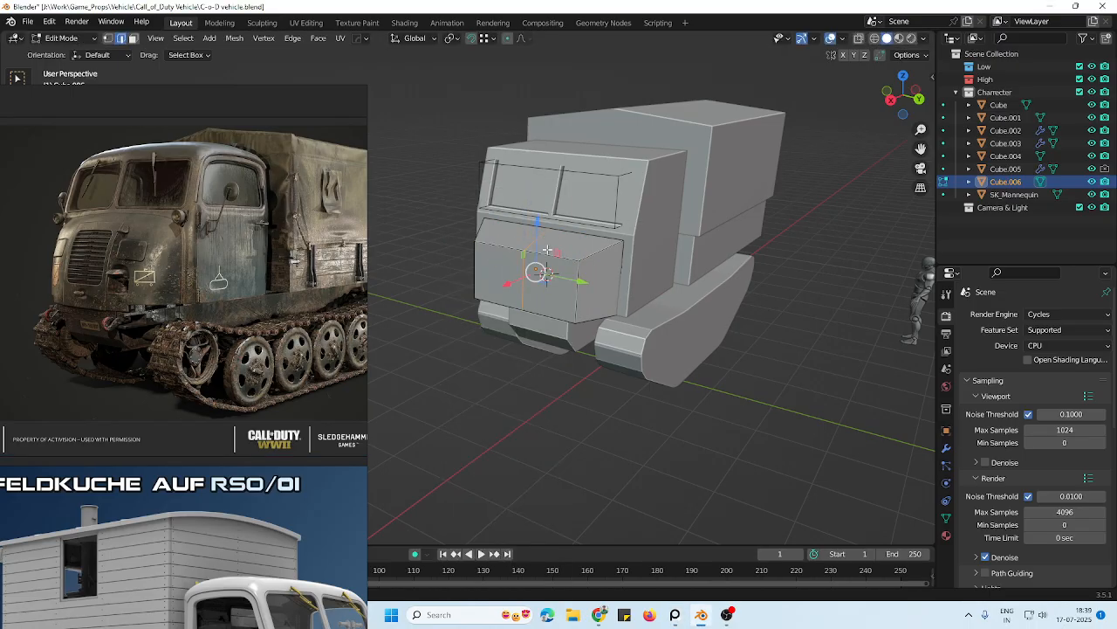
{"action": "middle_click_drag", "start_coordinate": [533, 251], "coordinate": [550, 251]}
Delete the hood box's faces on one side of the centre cut and mirror the remaining half with a Mirror modifier
{"action": "left_click", "coordinate": [132, 38]}
{"action": "middle_click_drag", "start_coordinate": [496, 221], "coordinate": [532, 225]}
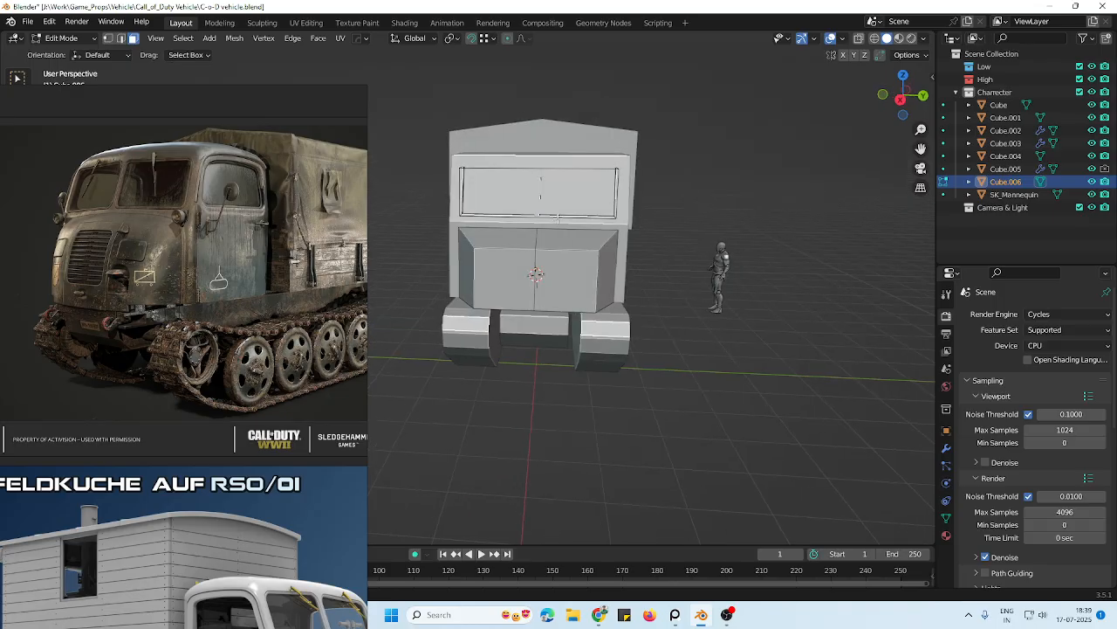
{"action": "key", "text": "alt+z"}
{"action": "left_click_drag", "start_coordinate": [442, 172], "coordinate": [536, 335]}
{"action": "key", "text": "x"}
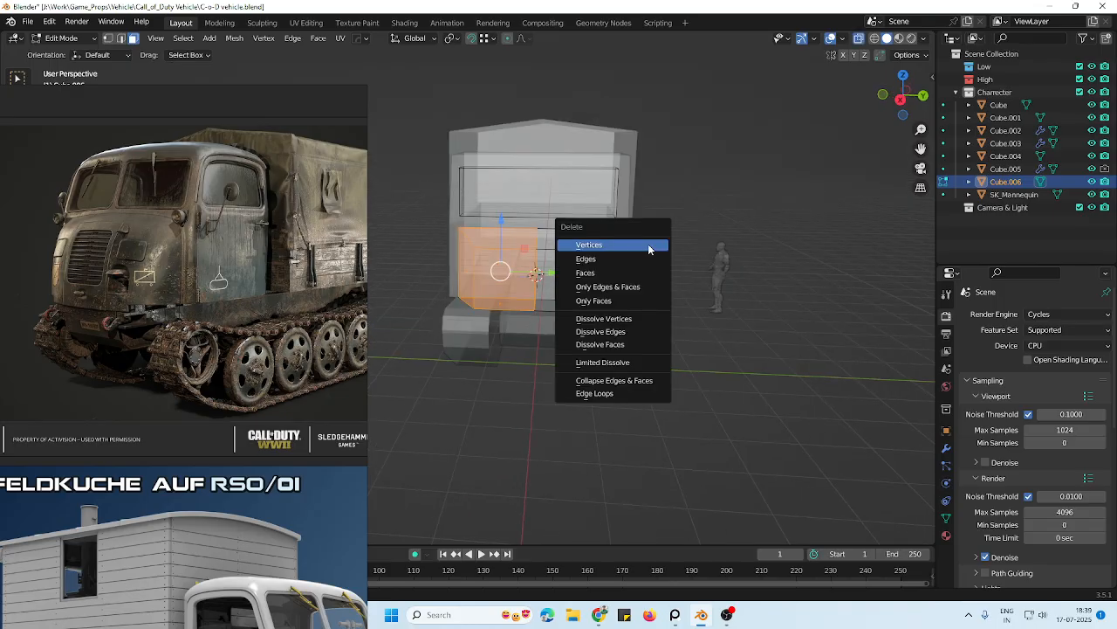
{"action": "left_click", "coordinate": [603, 273]}
{"action": "key", "text": "alt+x"}
{"action": "left_click", "coordinate": [627, 271]}
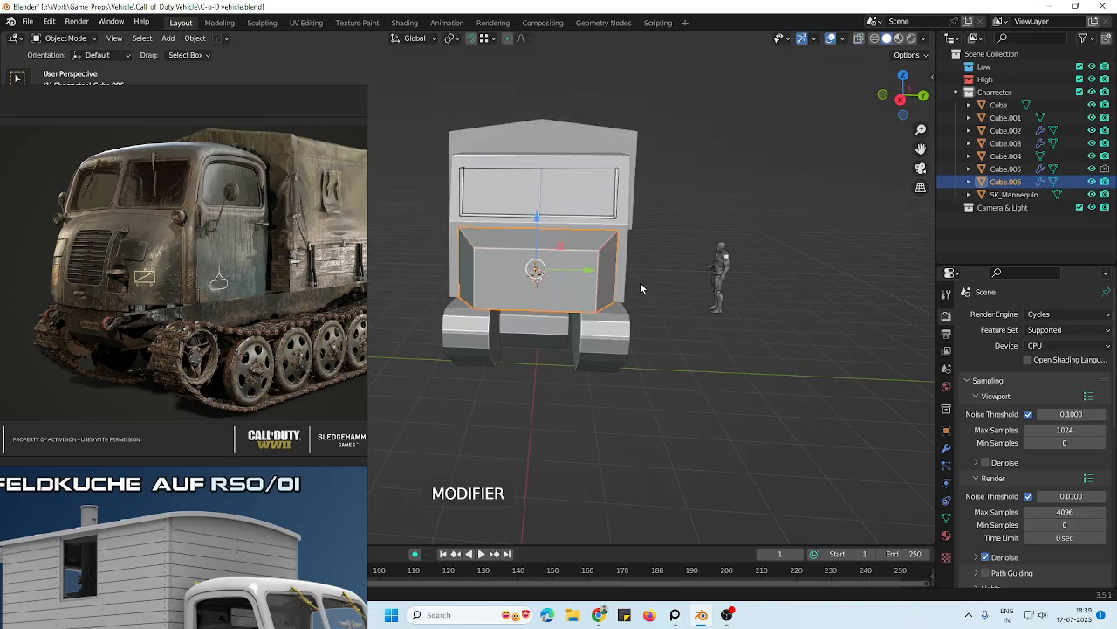
Move the two front corner vertices of the hood outward along the Y axis to widen its front face
{"action": "middle_click_drag", "start_coordinate": [640, 282], "coordinate": [574, 296]}
{"action": "scroll", "coordinate": [573, 296], "scroll_direction": "up", "scroll_amount": 3}
{"action": "key", "text": "Tab"}
{"action": "middle_click_drag", "start_coordinate": [646, 265], "coordinate": [709, 254]}
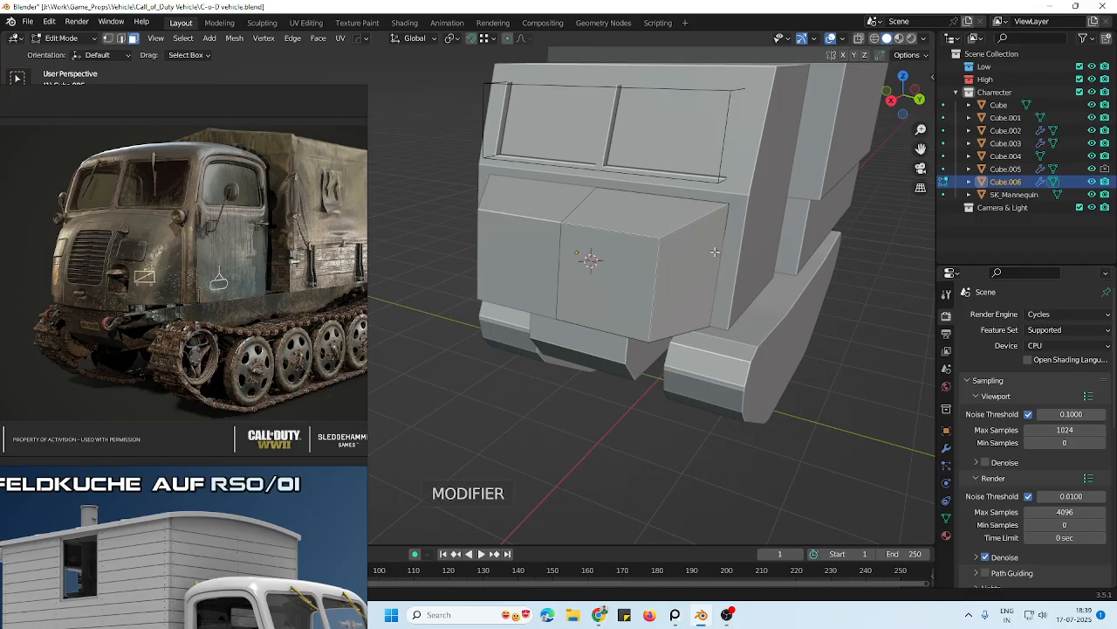
{"action": "left_click", "coordinate": [718, 257]}
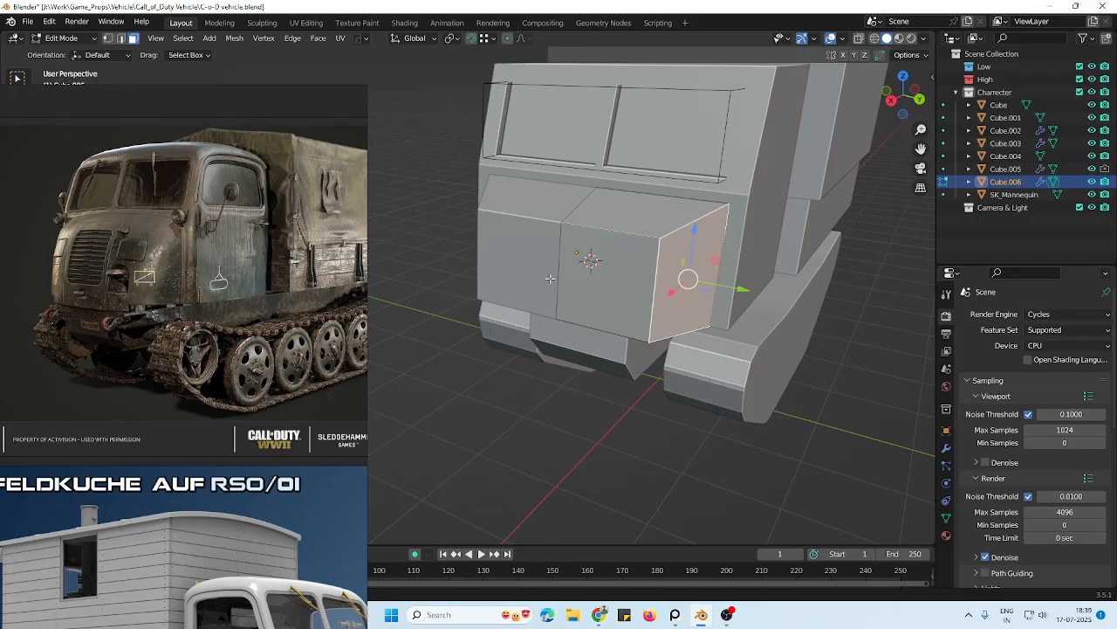
{"action": "key", "text": "1"}
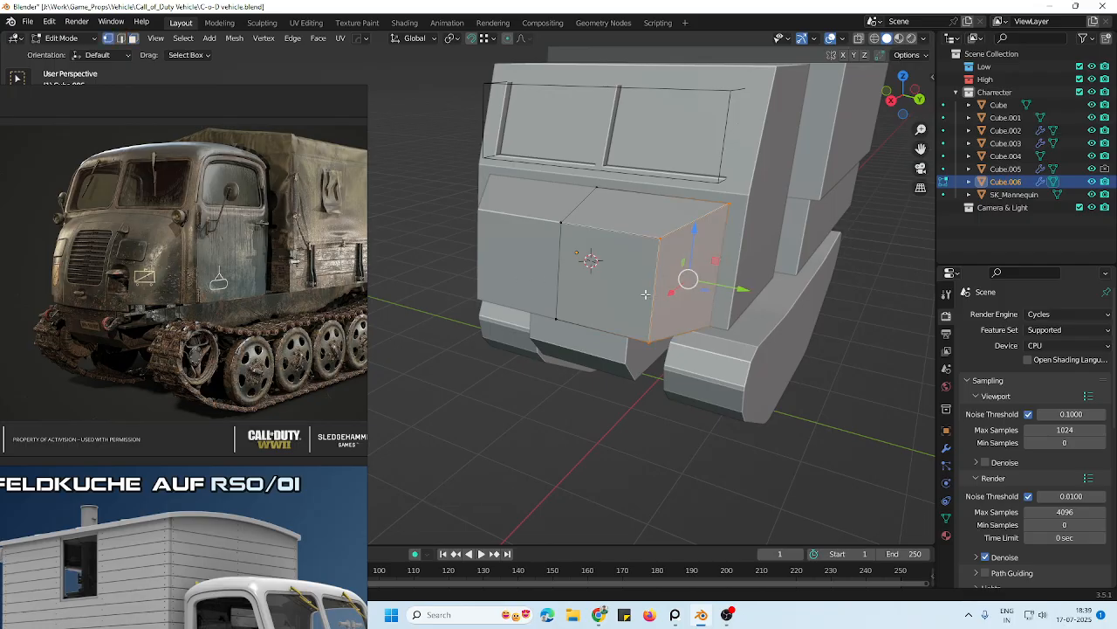
{"action": "left_click", "coordinate": [654, 353], "text": "shift"}
{"action": "left_click", "coordinate": [661, 244]}
{"action": "left_click", "coordinate": [656, 338], "text": "shift"}
{"action": "left_click_drag", "start_coordinate": [726, 304], "coordinate": [756, 313]}
{"action": "left_click", "coordinate": [485, 38]}
Select all front vertices of the hood through the mesh and move them back along the X axis toward the cab
{"action": "scroll", "coordinate": [753, 312], "scroll_direction": "down", "scroll_amount": 4}
{"action": "middle_click_drag", "start_coordinate": [752, 312], "coordinate": [627, 285]}
{"action": "scroll", "coordinate": [598, 310], "scroll_direction": "up", "scroll_amount": 3}
{"action": "middle_click_drag", "start_coordinate": [569, 239], "coordinate": [528, 230]}
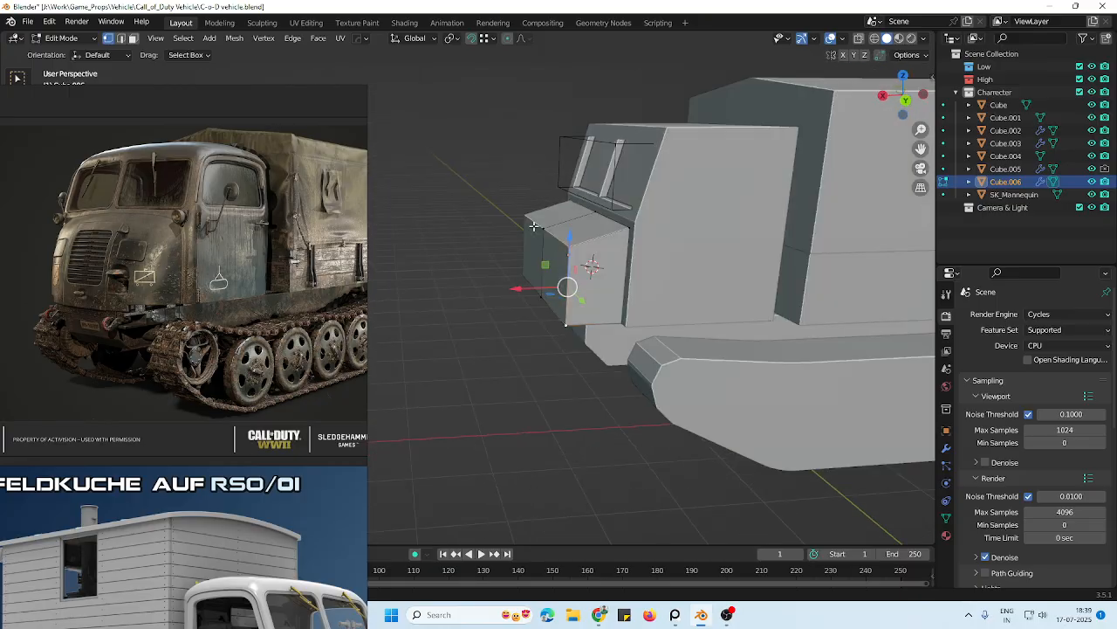
{"action": "key", "text": "alt+z"}
{"action": "left_click_drag", "start_coordinate": [478, 163], "coordinate": [577, 342]}
{"action": "left_click_drag", "start_coordinate": [510, 276], "coordinate": [526, 274]}
{"action": "key", "text": "alt+z"}
Compare the hood's proportions with both truck references from several angles
{"action": "middle_click_drag", "start_coordinate": [529, 273], "coordinate": [563, 262]}
{"action": "scroll", "coordinate": [590, 256], "scroll_direction": "down", "scroll_amount": 4}
{"action": "scroll", "coordinate": [579, 255], "scroll_direction": "up", "scroll_amount": 4}
{"action": "scroll", "coordinate": [226, 321], "scroll_direction": "down", "scroll_amount": 2}
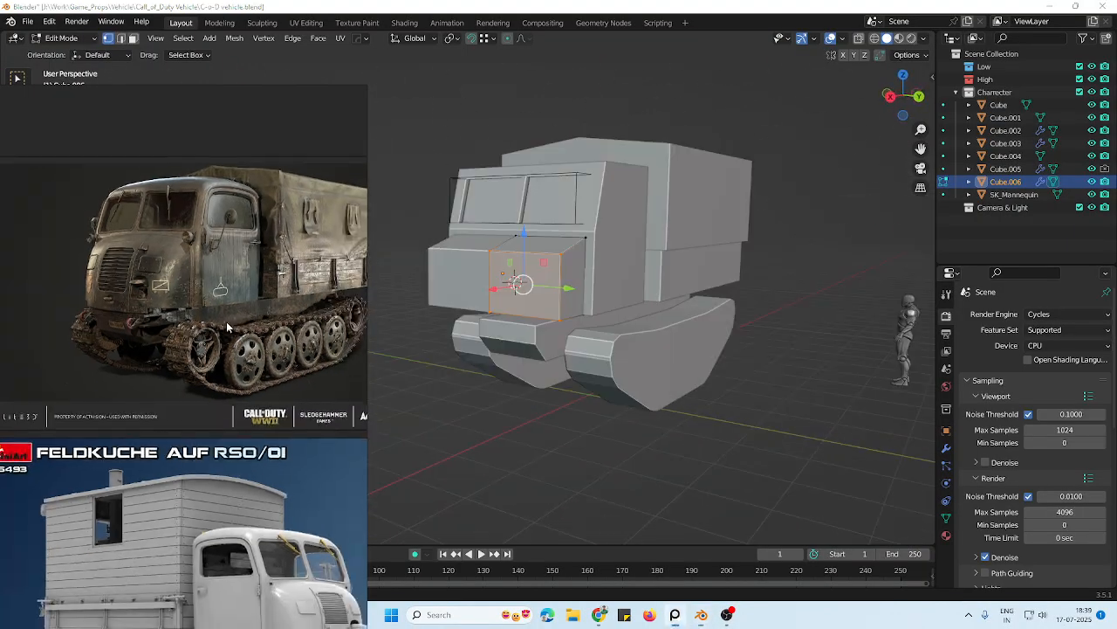
{"action": "middle_click_drag", "start_coordinate": [269, 462], "coordinate": [247, 359]}
{"action": "middle_click_drag", "start_coordinate": [489, 262], "coordinate": [480, 297]}
{"action": "scroll", "coordinate": [476, 295], "scroll_direction": "up", "scroll_amount": 5}
{"action": "scroll", "coordinate": [602, 302], "scroll_direction": "down", "scroll_amount": 3}
{"action": "middle_click_drag", "start_coordinate": [648, 278], "coordinate": [600, 299]}
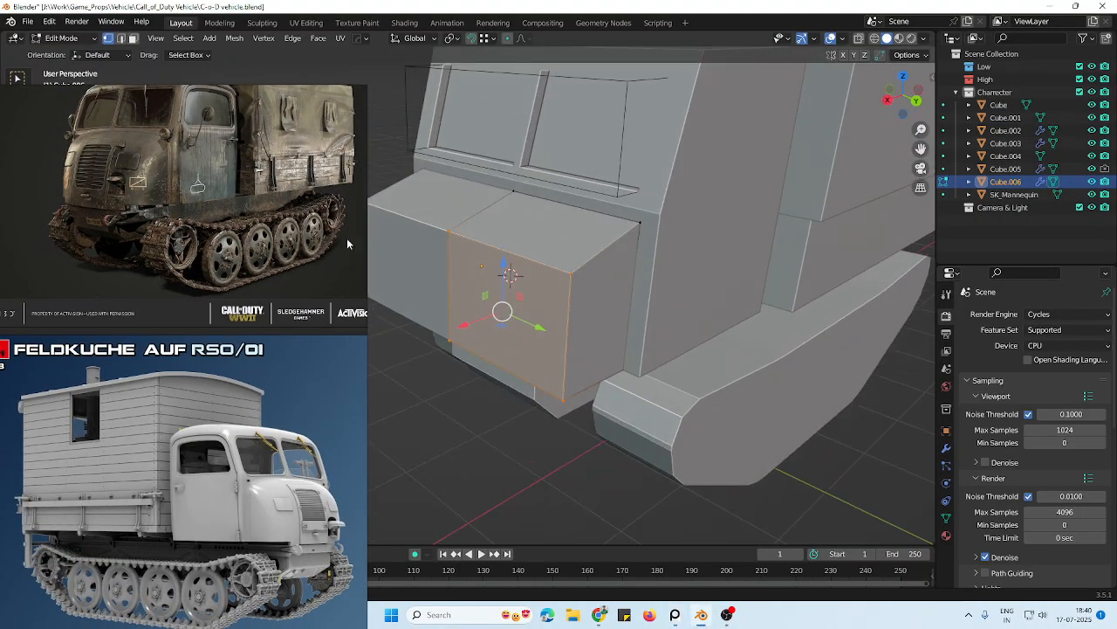
Save the file and try moving the hood's front edges along the X axis
{"action": "left_click", "coordinate": [122, 39]}
{"action": "left_click", "coordinate": [549, 276]}
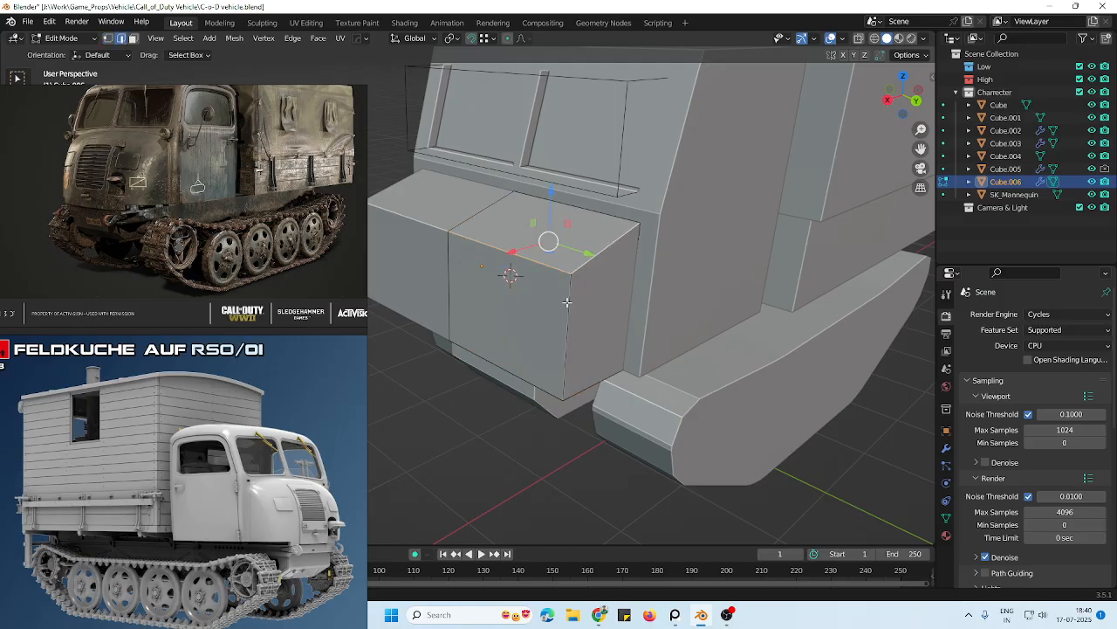
{"action": "left_click", "coordinate": [567, 302], "text": "shift"}
{"action": "scroll", "coordinate": [577, 324], "scroll_direction": "down", "scroll_amount": 3}
{"action": "middle_click_drag", "start_coordinate": [576, 324], "coordinate": [644, 299]}
{"action": "key", "text": "ctrl+s"}
{"action": "scroll", "coordinate": [576, 334], "scroll_direction": "up", "scroll_amount": 5}
{"action": "scroll", "coordinate": [587, 341], "scroll_direction": "down", "scroll_amount": 2}
{"action": "key", "text": "alt+z"}
{"action": "key", "text": "g"}
{"action": "key", "text": "x"}
{"action": "left_click", "coordinate": [636, 406]}
{"action": "key", "text": "alt+z"}
Try beveling the hood's top front, top side and vertical corner edges together, and undo the bevel
{"action": "left_click", "coordinate": [649, 267]}
{"action": "left_click", "coordinate": [579, 276], "text": "shift"}
{"action": "left_click", "coordinate": [609, 362], "text": "shift"}
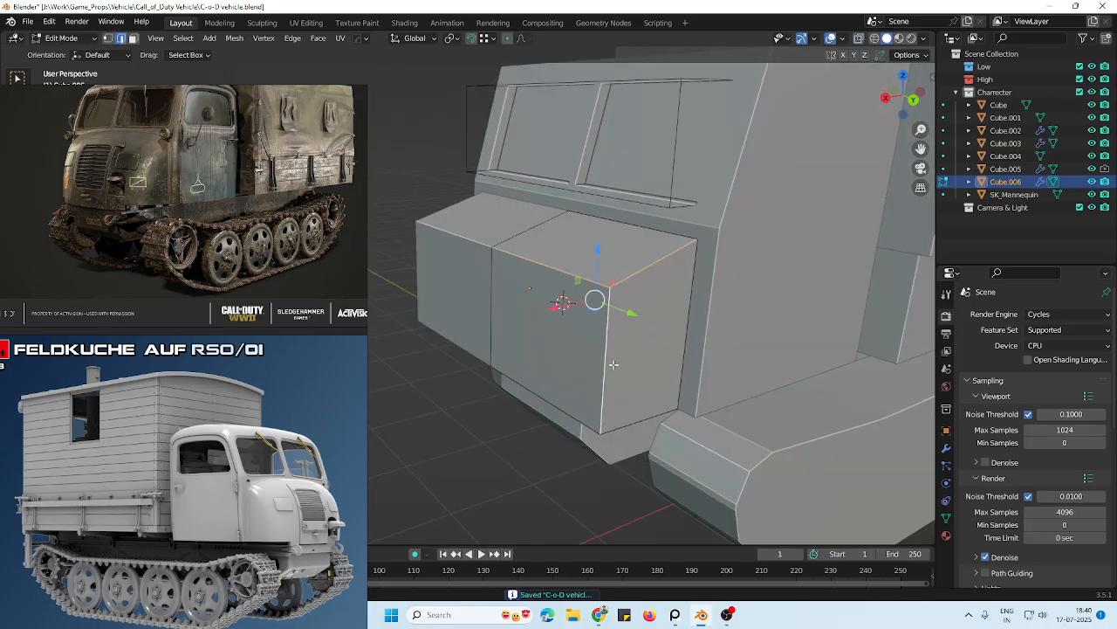
{"action": "key", "text": "ctrl+b"}
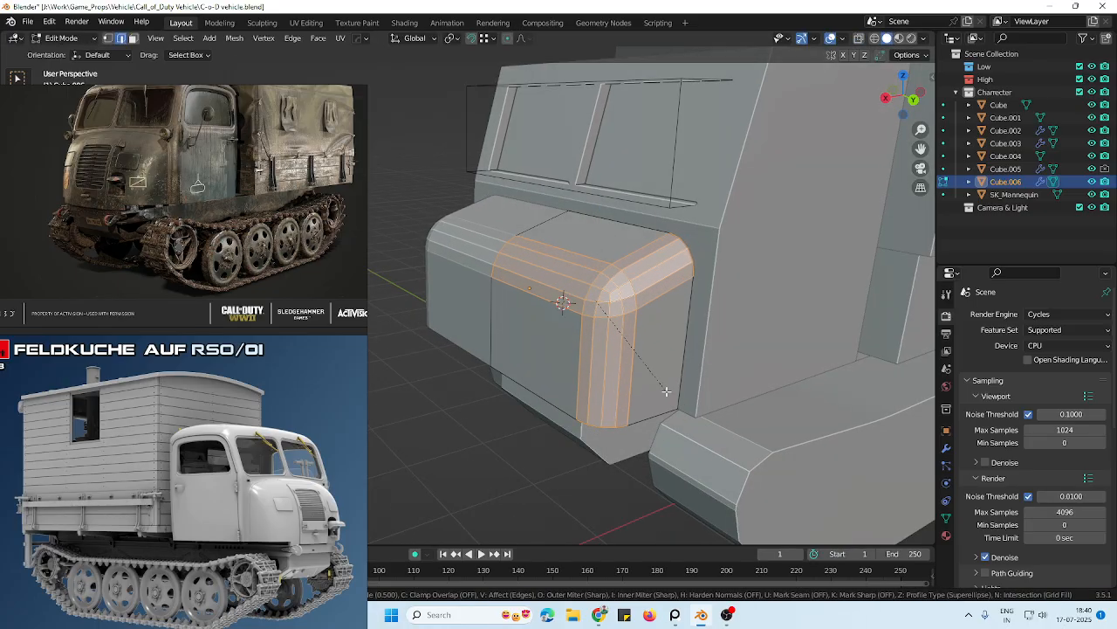
{"action": "left_click", "coordinate": [669, 416]}
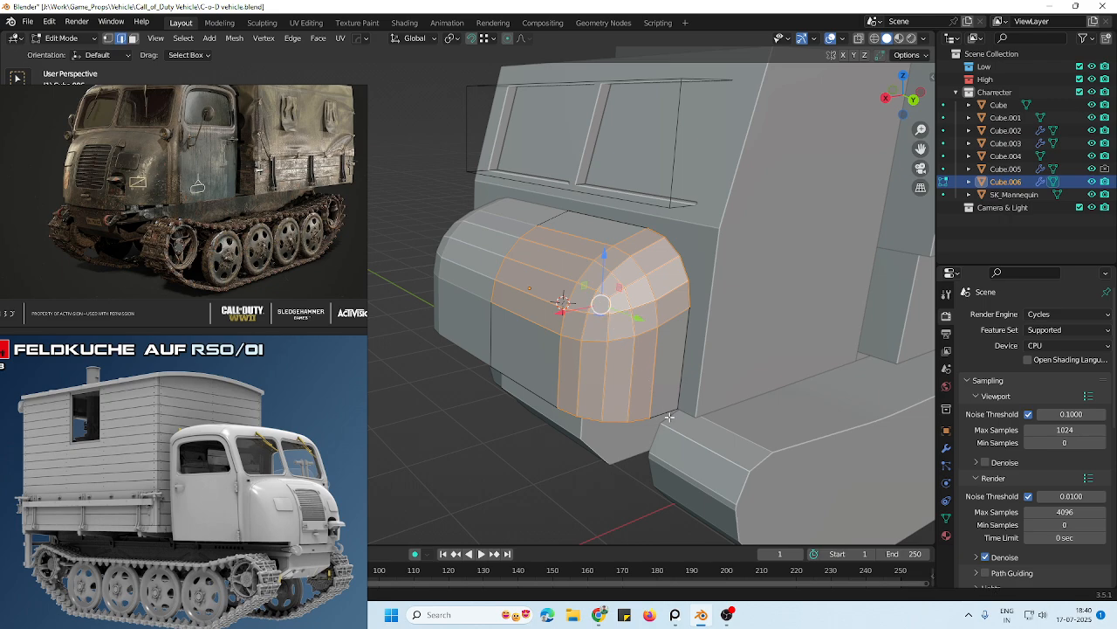
{"action": "key", "text": "ctrl+z"}
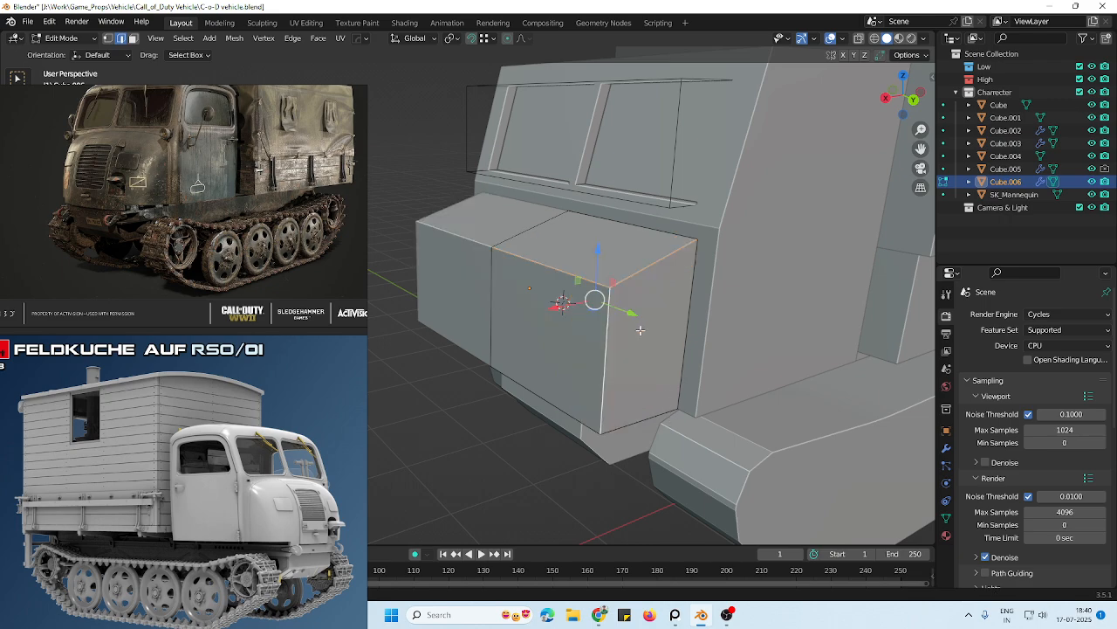
{"action": "key", "text": "ctrl+z"}
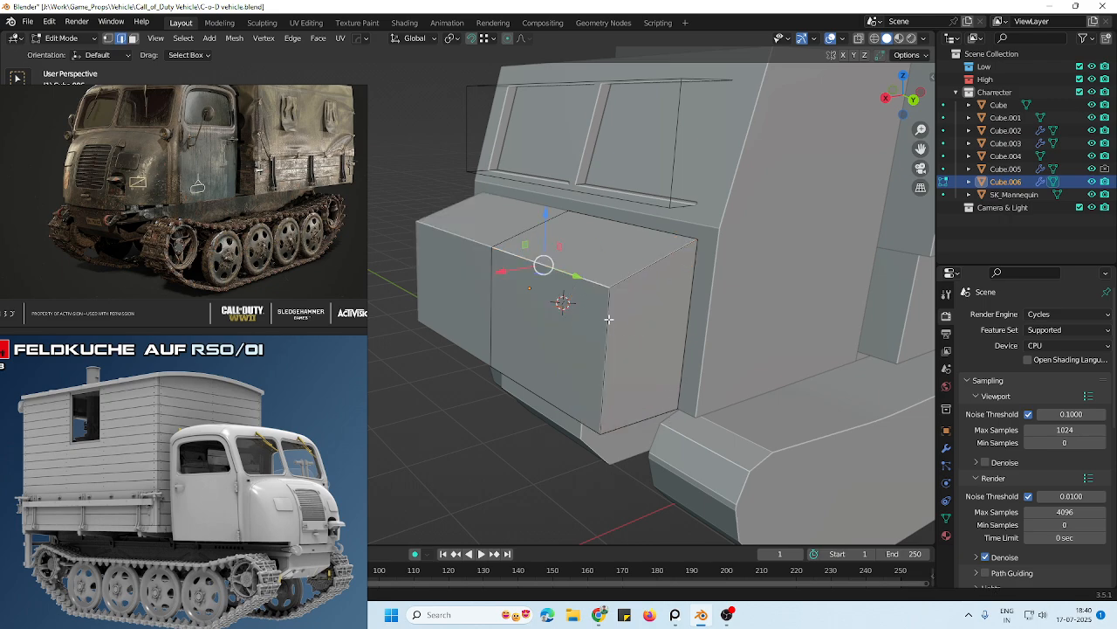
Try beveling only the hood's top side edge and vertical corner edge, and cancel the bevel
{"action": "left_click", "coordinate": [646, 286]}
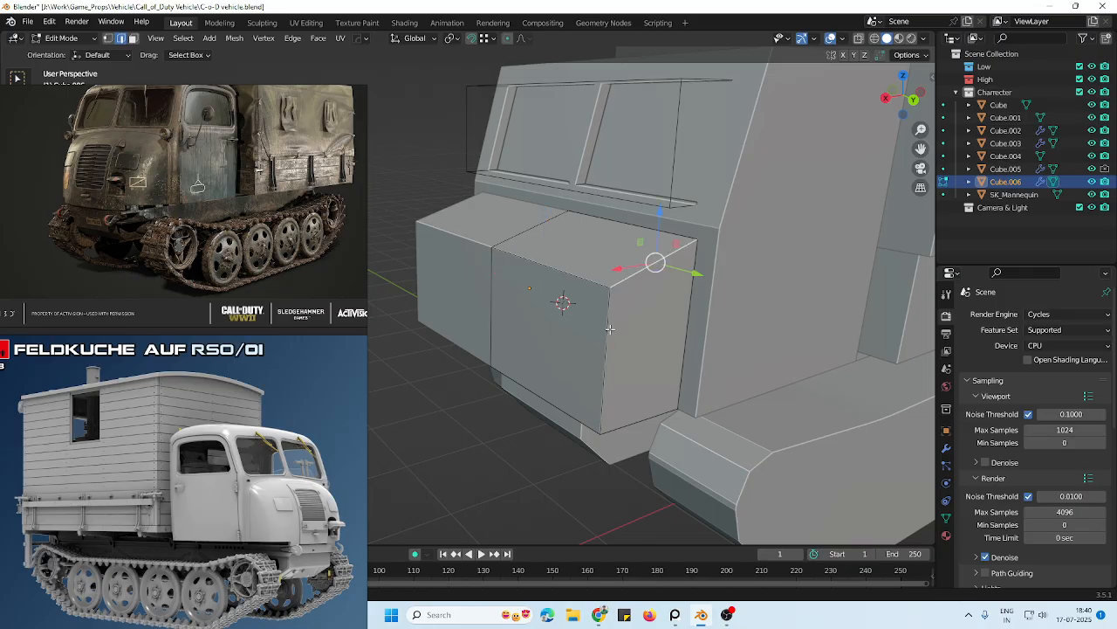
{"action": "left_click", "coordinate": [613, 341], "text": "shift"}
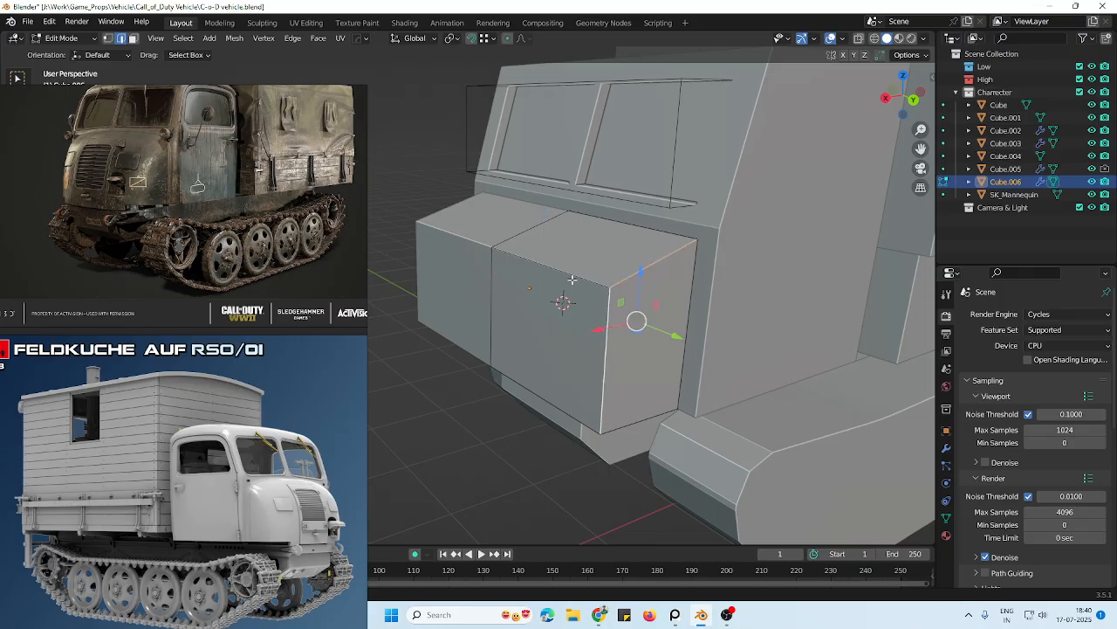
{"action": "key", "text": "ctrl+b"}
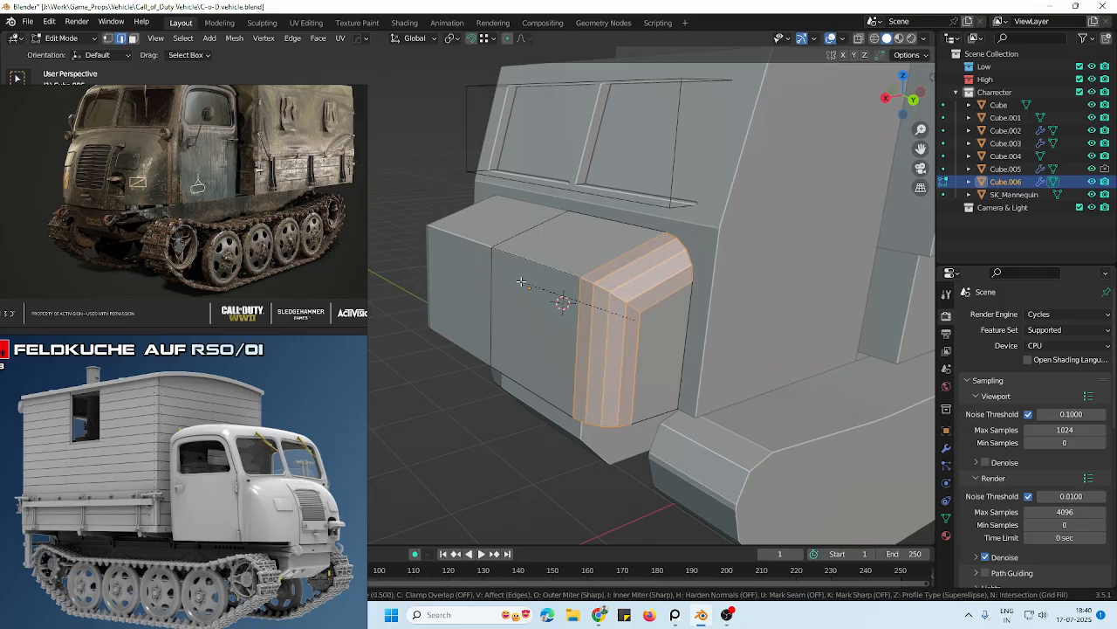
{"action": "key", "text": "Escape"}
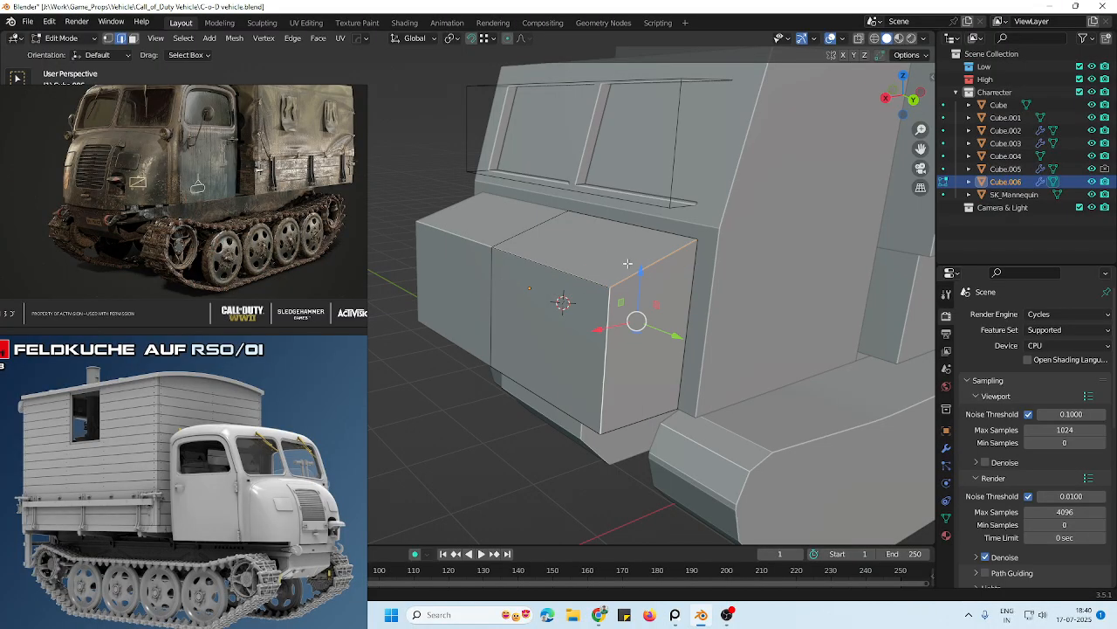
{"action": "key", "text": "ctrl+b"}
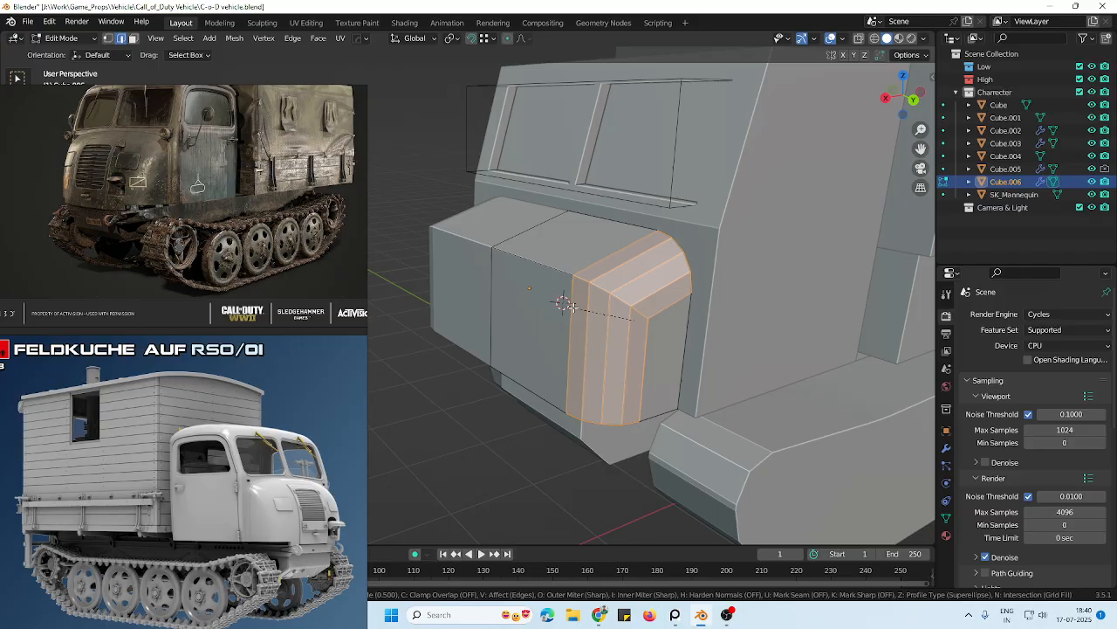
{"action": "key", "text": "Escape"}
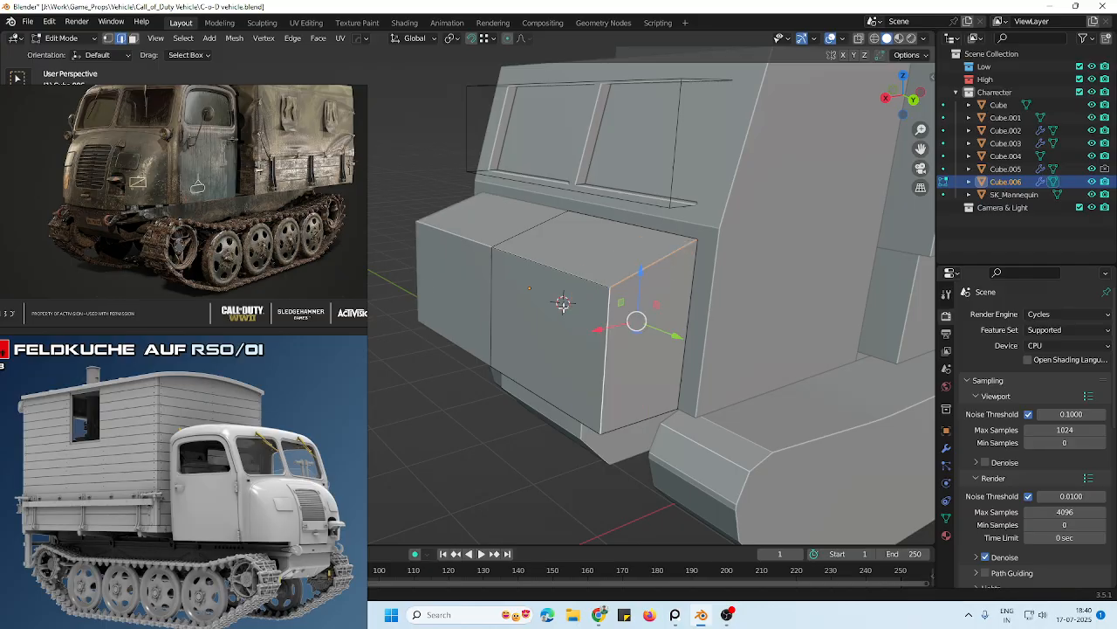
Try the bevel again on different combinations of the hood's front, side and corner edges, and cancel it
{"action": "left_click", "coordinate": [522, 267]}
{"action": "left_click", "coordinate": [600, 309], "text": "shift"}
{"action": "left_click", "coordinate": [624, 286], "text": "shift"}
{"action": "key", "text": "ctrl+b"}
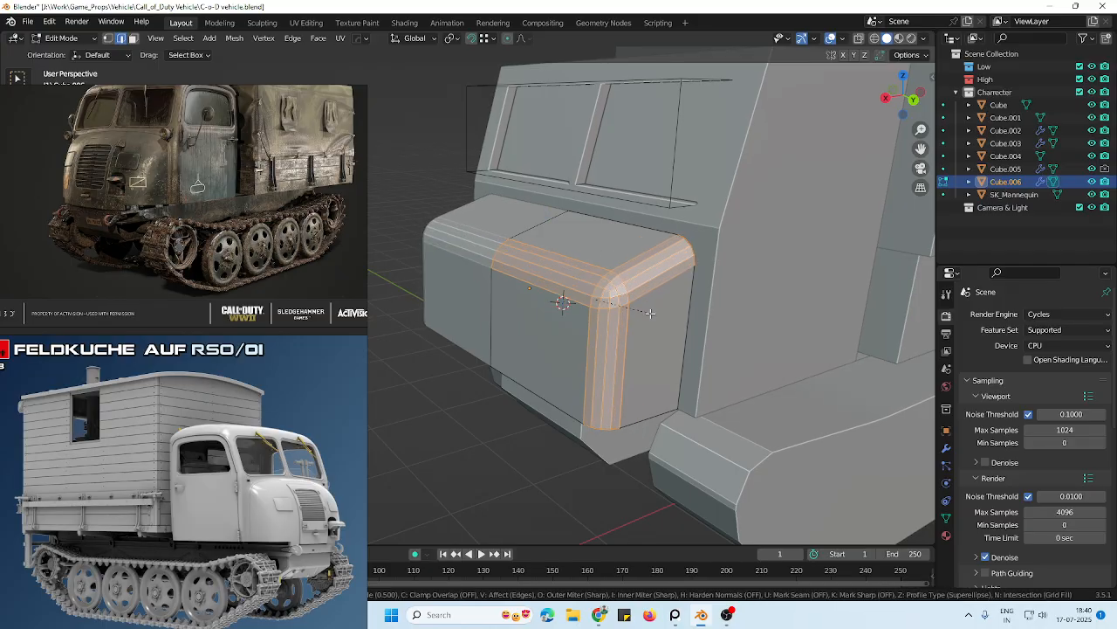
{"action": "key", "text": "Escape"}
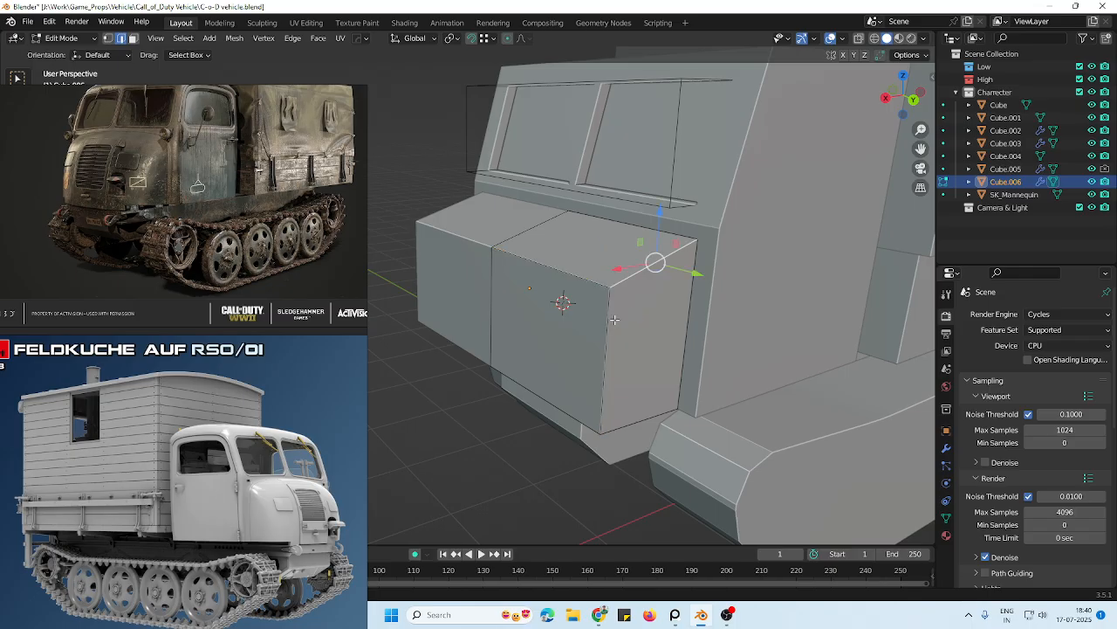
{"action": "key", "text": "ctrl+b"}
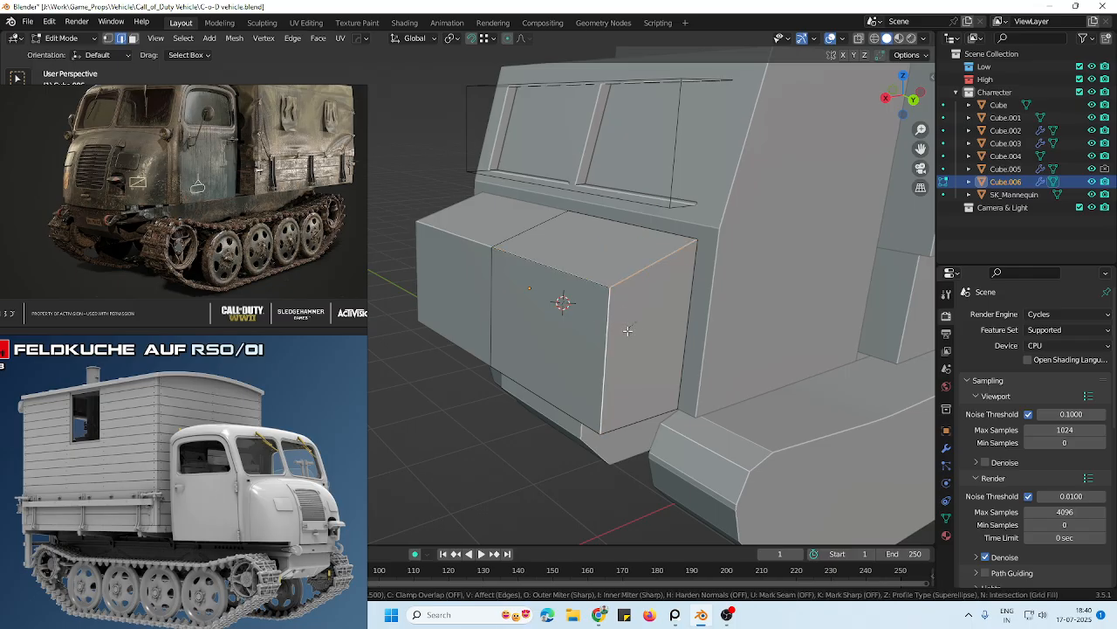
{"action": "key", "text": "Escape"}
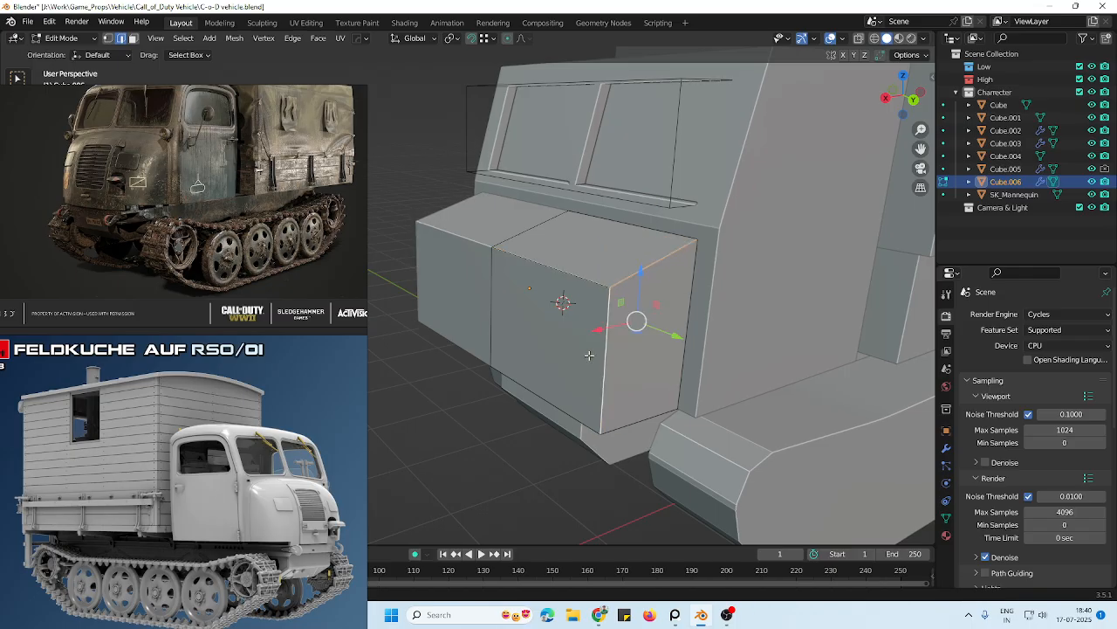
Move the hood's top front edge back along the X axis so the front face slopes toward the cab
{"action": "left_click", "coordinate": [574, 284]}
{"action": "key", "text": "ctrl+b"}
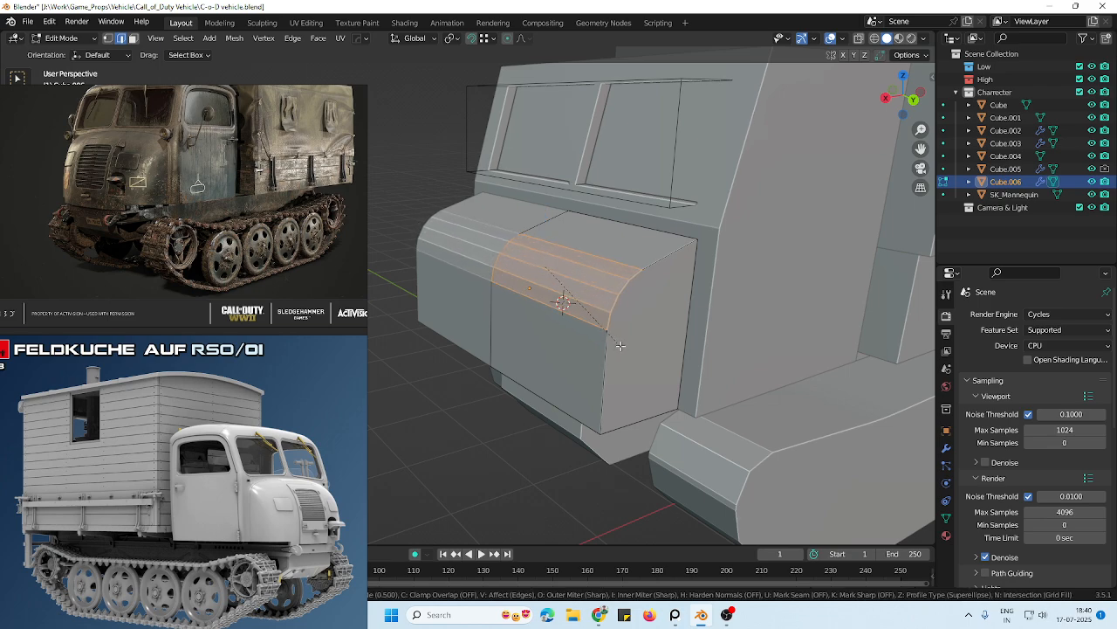
{"action": "key", "text": "Escape"}
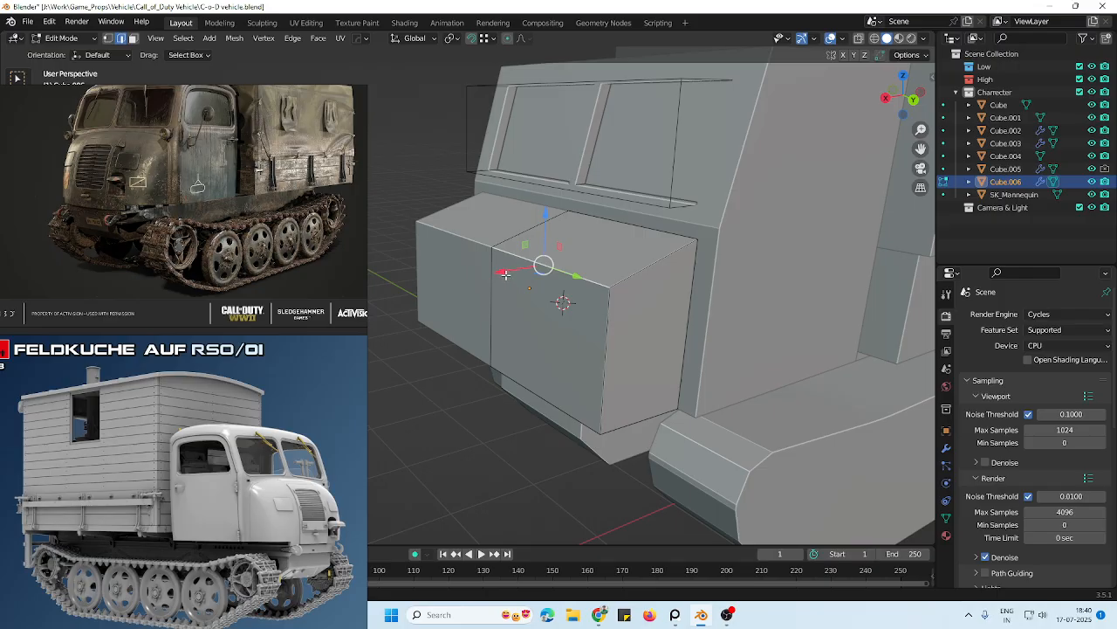
{"action": "left_click_drag", "start_coordinate": [504, 274], "coordinate": [527, 269]}
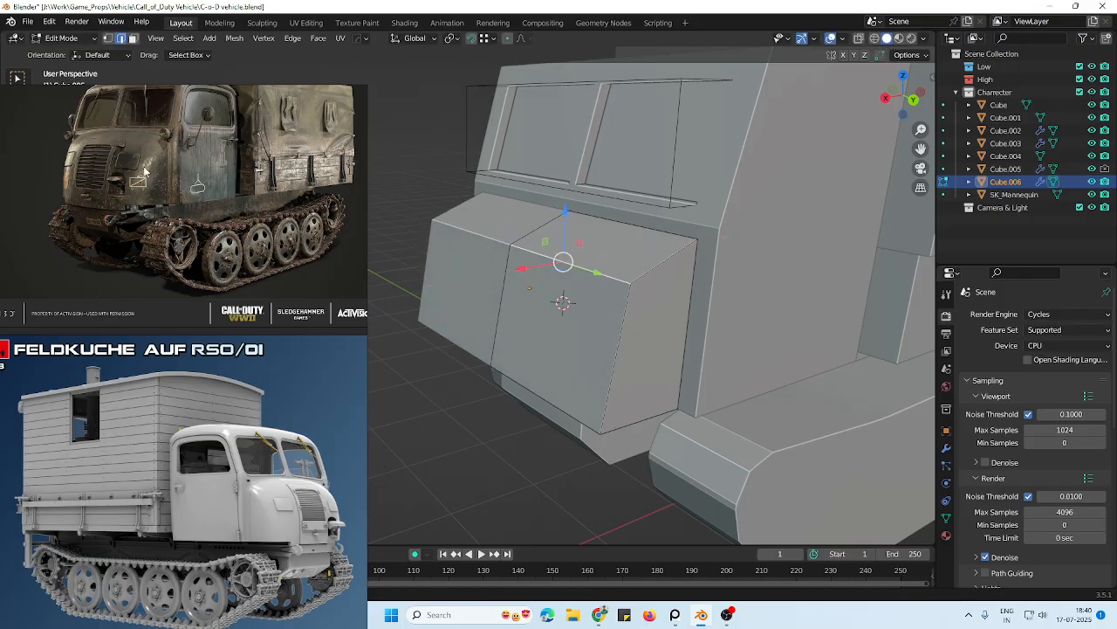
{"action": "left_click_drag", "start_coordinate": [538, 270], "coordinate": [542, 265]}
{"action": "key", "text": "ctrl+z"}
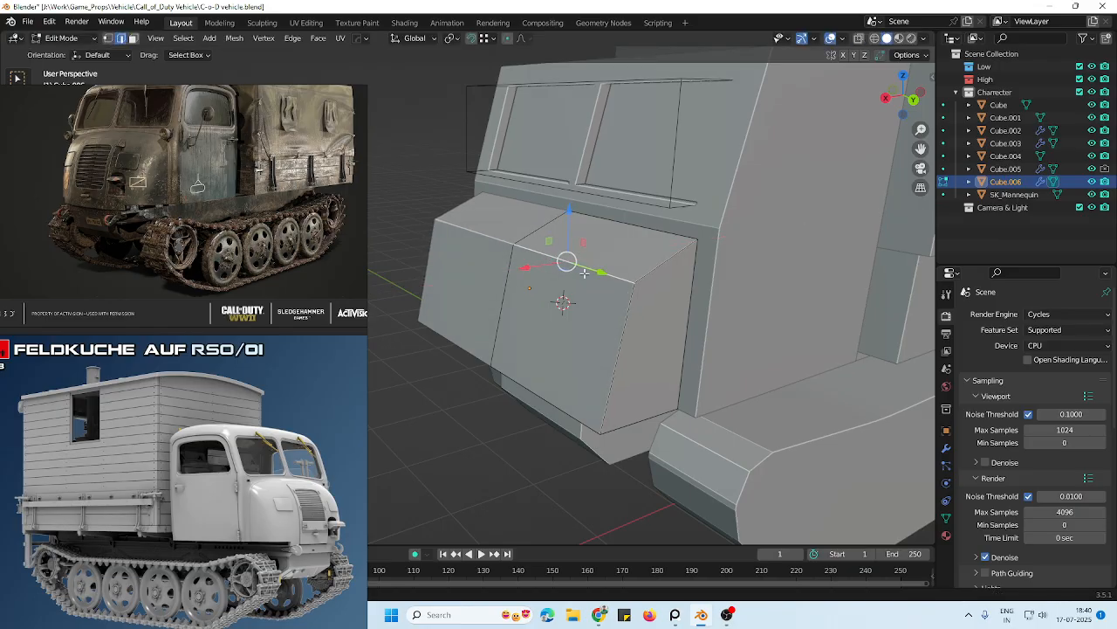
Bevel the hood's top front edge into a curve, and round the edge chain along its side and down the front corner
{"action": "key", "text": "ctrl+b"}
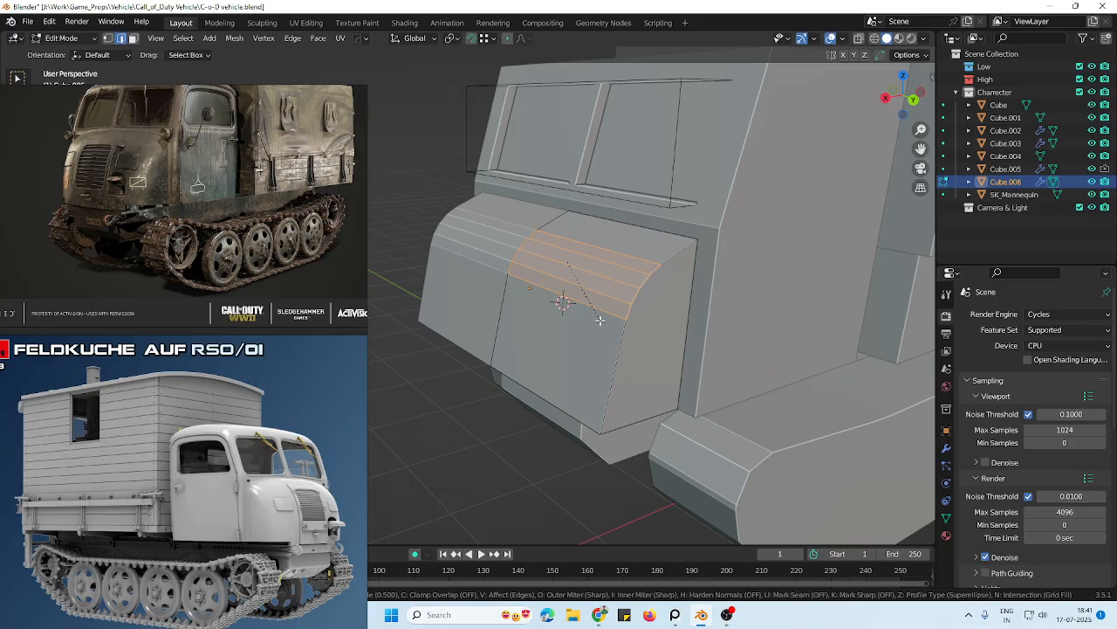
{"action": "left_click", "coordinate": [600, 321]}
{"action": "left_click", "coordinate": [670, 261]}
{"action": "left_click", "coordinate": [616, 356], "text": "ctrl"}
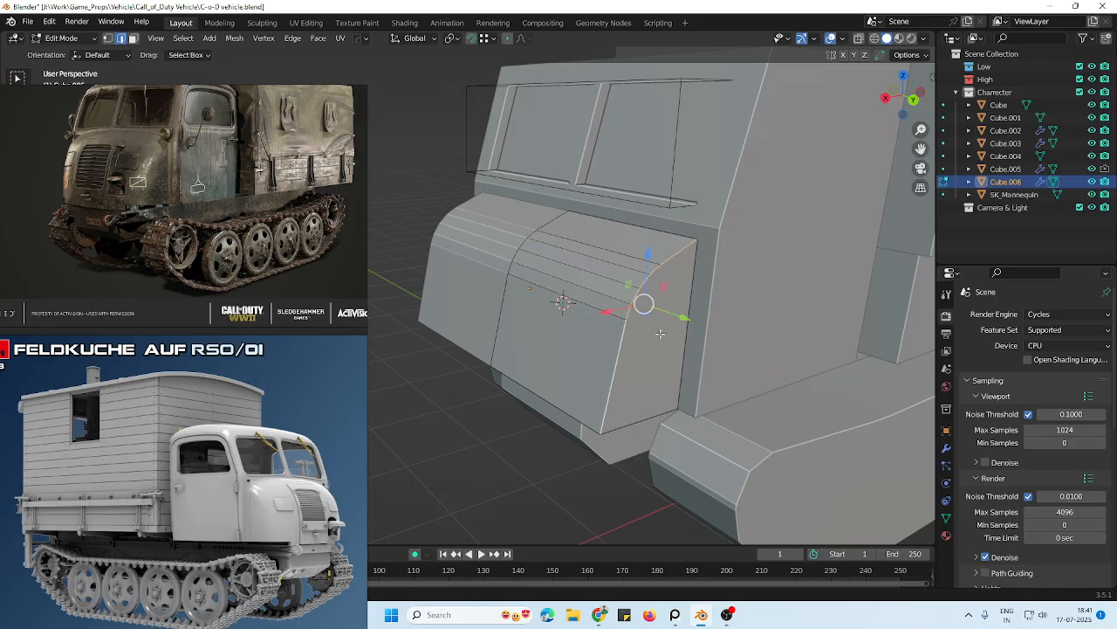
{"action": "key", "text": "ctrl+b"}
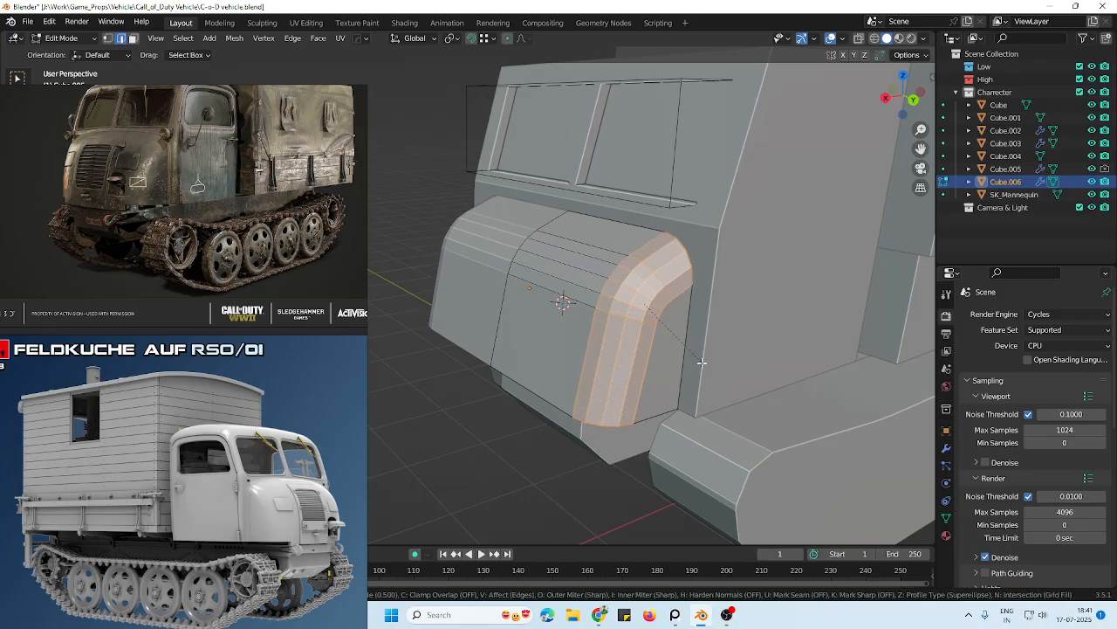
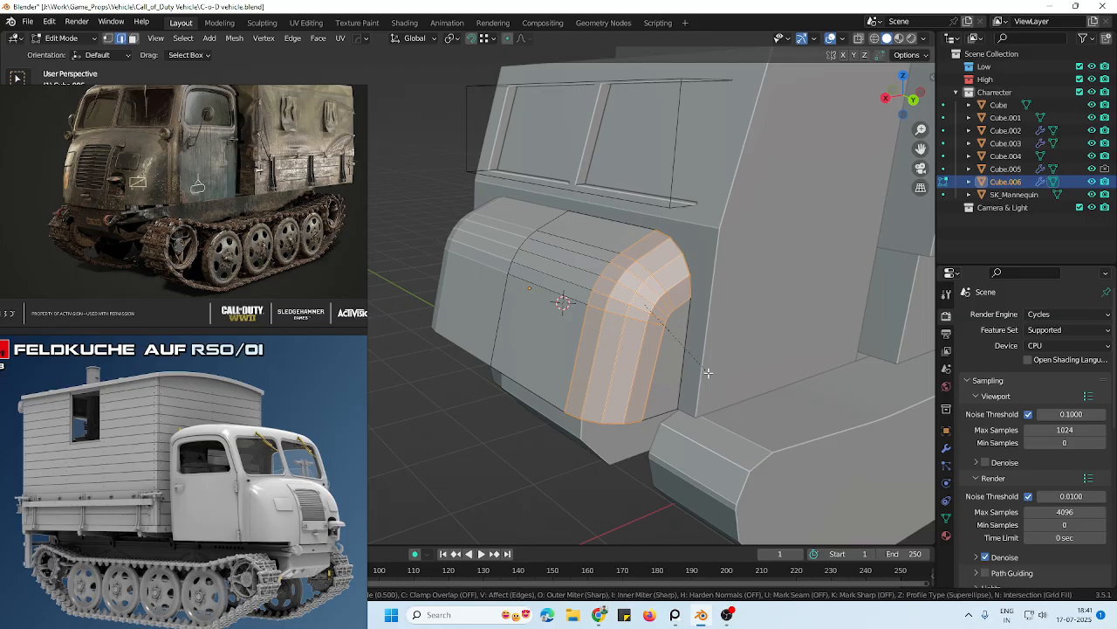
{"action": "left_click", "coordinate": [708, 372]}
Leave mesh editing and apply smooth shading to the rounded hood
{"action": "scroll", "coordinate": [708, 373], "scroll_direction": "down", "scroll_amount": 6}
{"action": "key", "text": "Tab"}
{"action": "middle_click_drag", "start_coordinate": [577, 320], "coordinate": [605, 299]}
{"action": "right_click", "coordinate": [524, 276]}
{"action": "left_click", "coordinate": [521, 273]}
{"action": "left_click", "coordinate": [651, 326]}
{"action": "scroll", "coordinate": [606, 279], "scroll_direction": "up", "scroll_amount": 2}
{"action": "scroll", "coordinate": [619, 314], "scroll_direction": "down", "scroll_amount": 2}
{"action": "scroll", "coordinate": [562, 280], "scroll_direction": "down", "scroll_amount": 3}
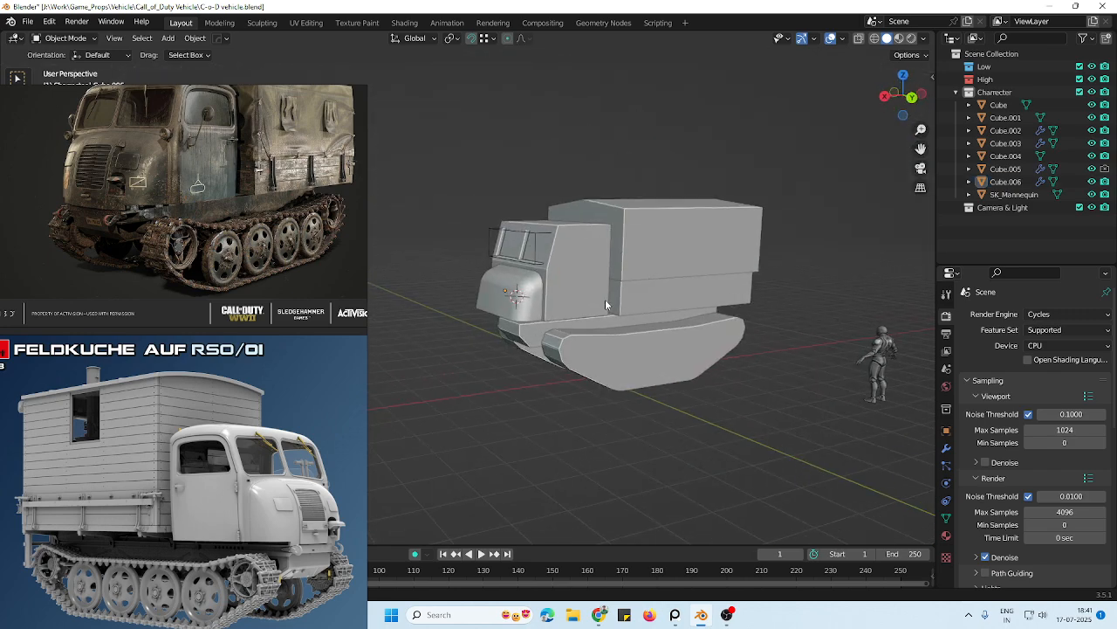
{"action": "scroll", "coordinate": [644, 299], "scroll_direction": "up", "scroll_amount": 3}
{"action": "scroll", "coordinate": [592, 330], "scroll_direction": "up", "scroll_amount": 2}
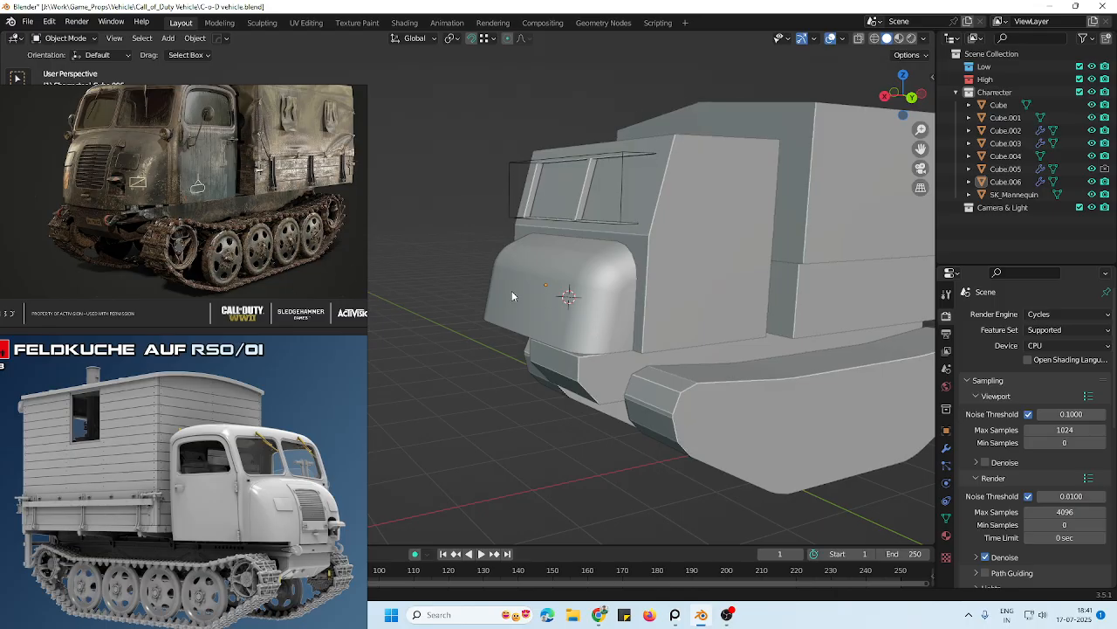
Reopen the hood mesh for editing and move its outer side edge chain inward about 0.18 m along the Y axis
{"action": "scroll", "coordinate": [511, 296], "scroll_direction": "down", "scroll_amount": 2}
{"action": "middle_click_drag", "start_coordinate": [512, 296], "coordinate": [594, 291]}
{"action": "left_click", "coordinate": [594, 292]}
{"action": "key", "text": "Tab"}
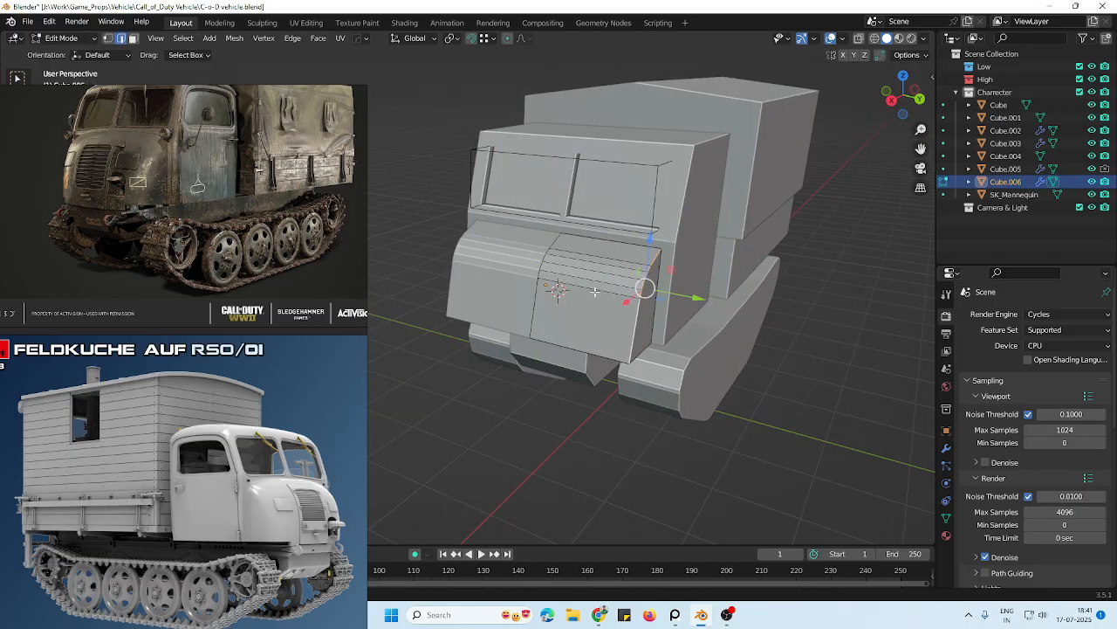
{"action": "scroll", "coordinate": [628, 310], "scroll_direction": "up", "scroll_amount": 2}
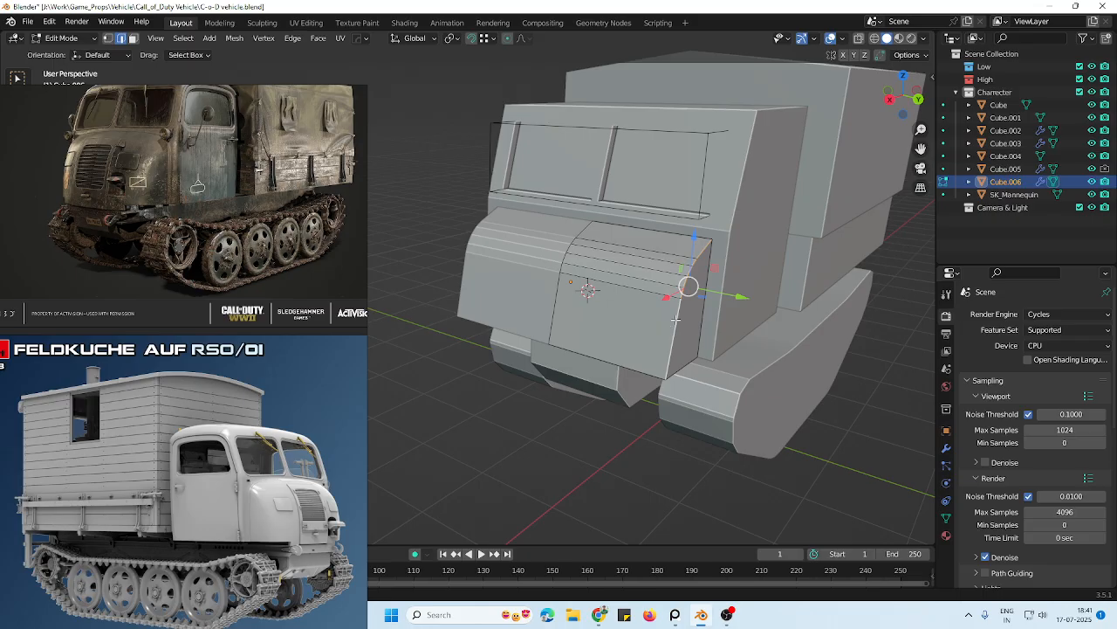
{"action": "mouse_move", "coordinate": [721, 297]}
{"action": "left_mouse_down"}
{"action": "mouse_move", "coordinate": [694, 294]}
{"action": "mouse_move", "coordinate": [705, 292]}
{"action": "left_mouse_up"}
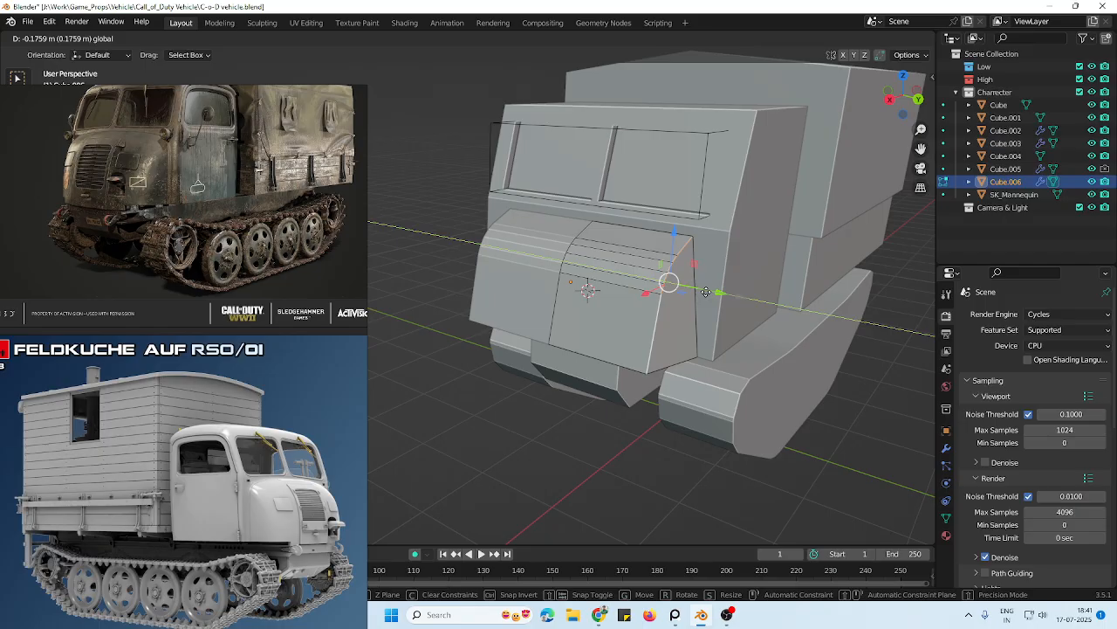
{"action": "left_click_drag", "start_coordinate": [706, 292], "coordinate": [705, 292]}
{"action": "middle_click_drag", "start_coordinate": [704, 291], "coordinate": [699, 304]}
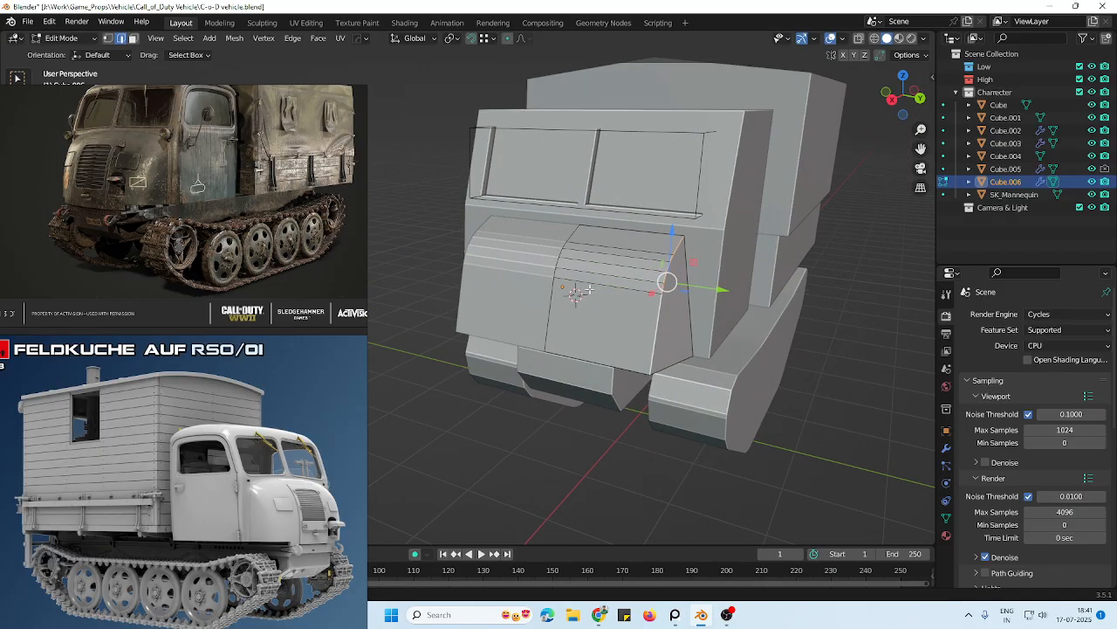
Try rounding the hood's side and front corner edge chain with a wide bevel
{"action": "key", "text": "ctrl+b"}
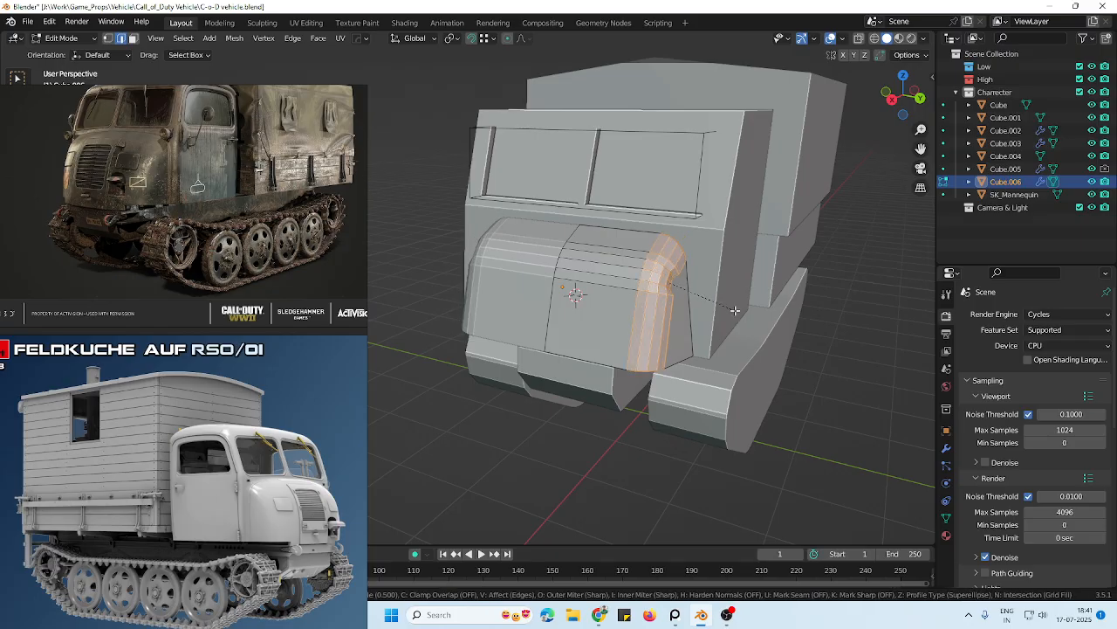
{"action": "right_click", "coordinate": [738, 311]}
{"action": "key", "text": "ctrl+b"}
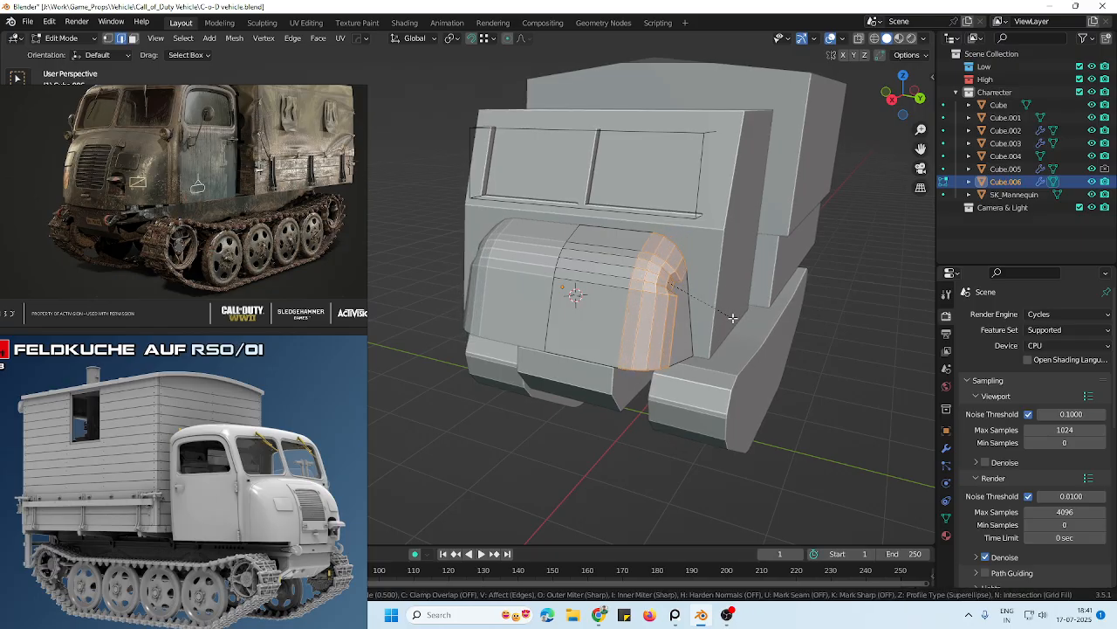
{"action": "left_click", "coordinate": [733, 317]}
Knife-cut the hood's side face with one horizontal cut from the front bend and three vertical cuts to the lower edge
{"action": "middle_click_drag", "start_coordinate": [733, 318], "coordinate": [630, 442]}
{"action": "scroll", "coordinate": [711, 320], "scroll_direction": "up", "scroll_amount": 4}
{"action": "scroll", "coordinate": [699, 349], "scroll_direction": "down", "scroll_amount": 5}
{"action": "scroll", "coordinate": [699, 348], "scroll_direction": "up", "scroll_amount": 5}
{"action": "middle_click_drag", "start_coordinate": [602, 350], "coordinate": [612, 294]}
{"action": "key", "text": "k"}
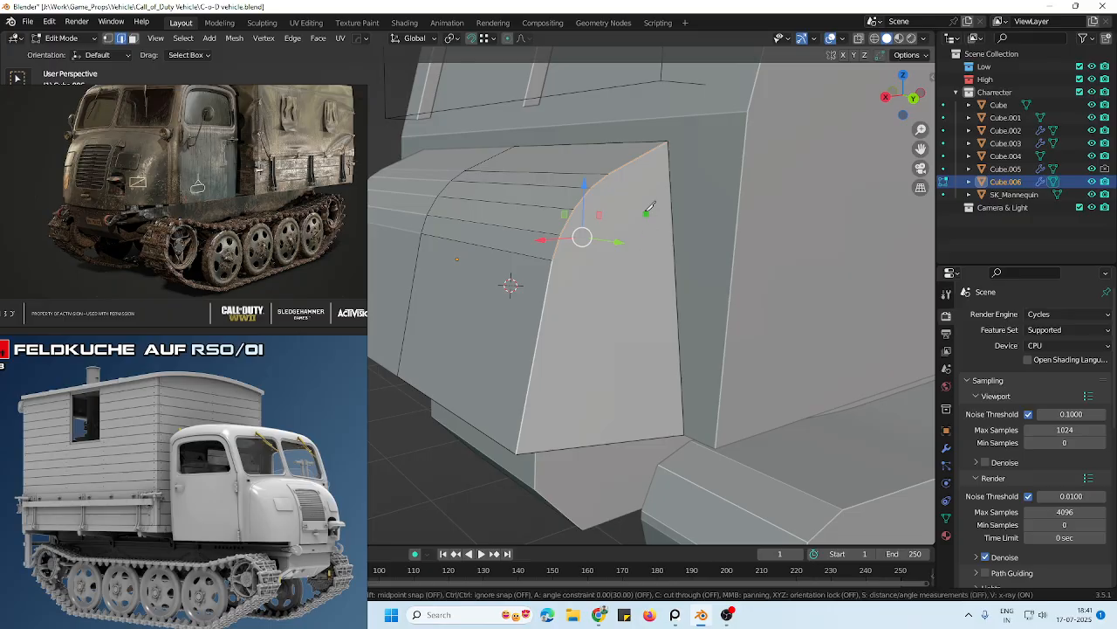
{"action": "left_click", "coordinate": [614, 442]}
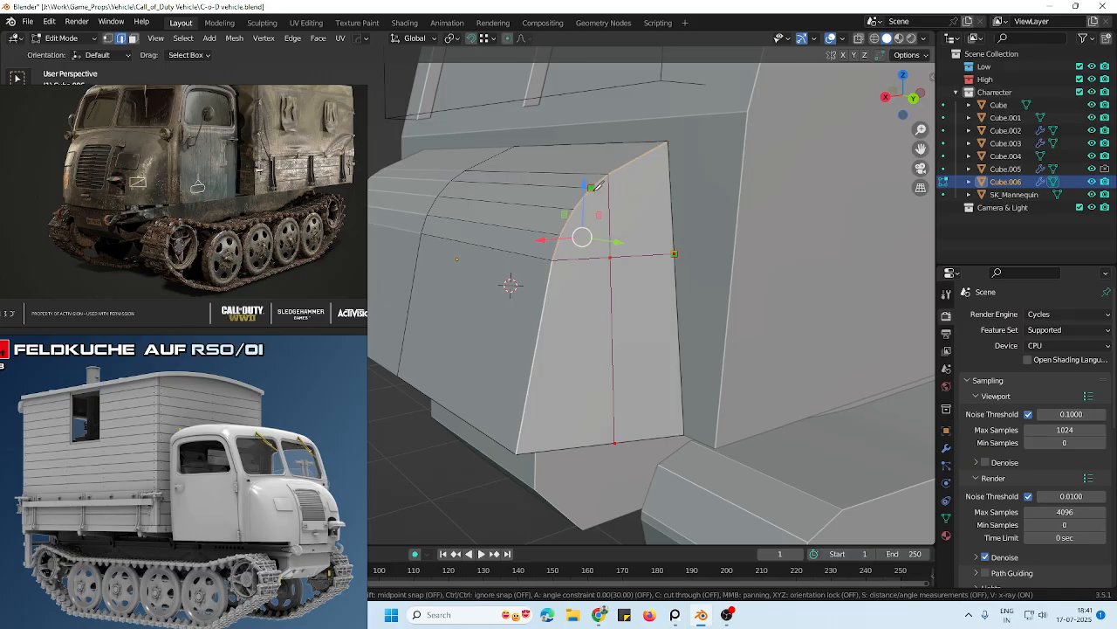
{"action": "left_click", "coordinate": [593, 445]}
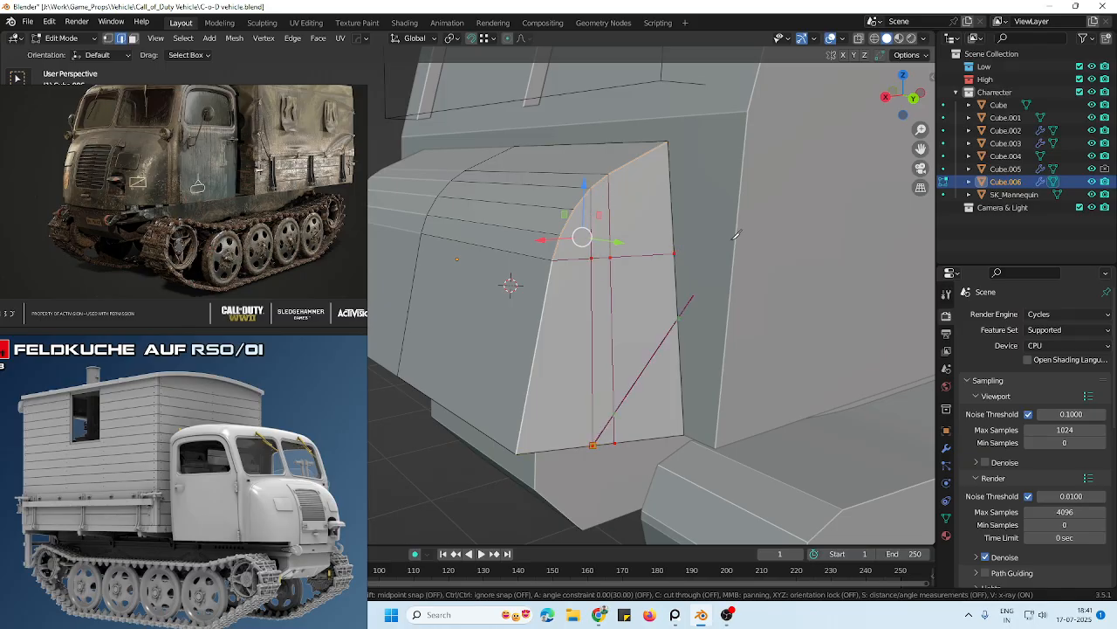
{"action": "left_click", "coordinate": [572, 260]}
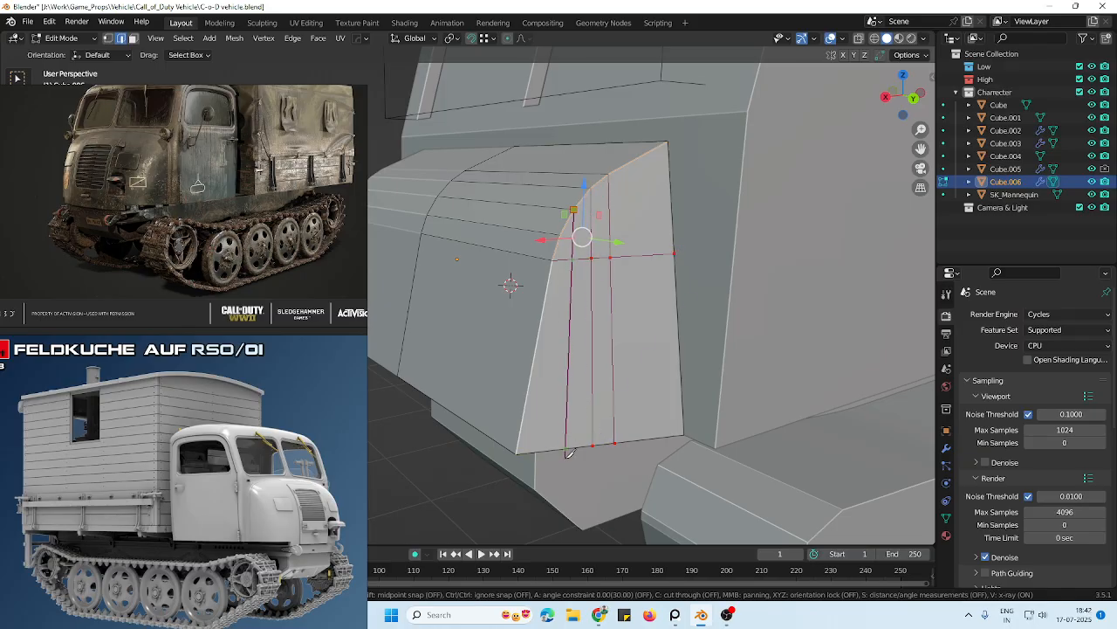
{"action": "left_click", "coordinate": [565, 448]}
{"action": "key", "text": "Return"}
Select all the divided faces on the hood's side and flatten them with LoopTools
{"action": "scroll", "coordinate": [673, 254], "scroll_direction": "down", "scroll_amount": 5}
{"action": "scroll", "coordinate": [673, 254], "scroll_direction": "up", "scroll_amount": 2}
{"action": "middle_click_drag", "start_coordinate": [719, 262], "coordinate": [493, 242]}
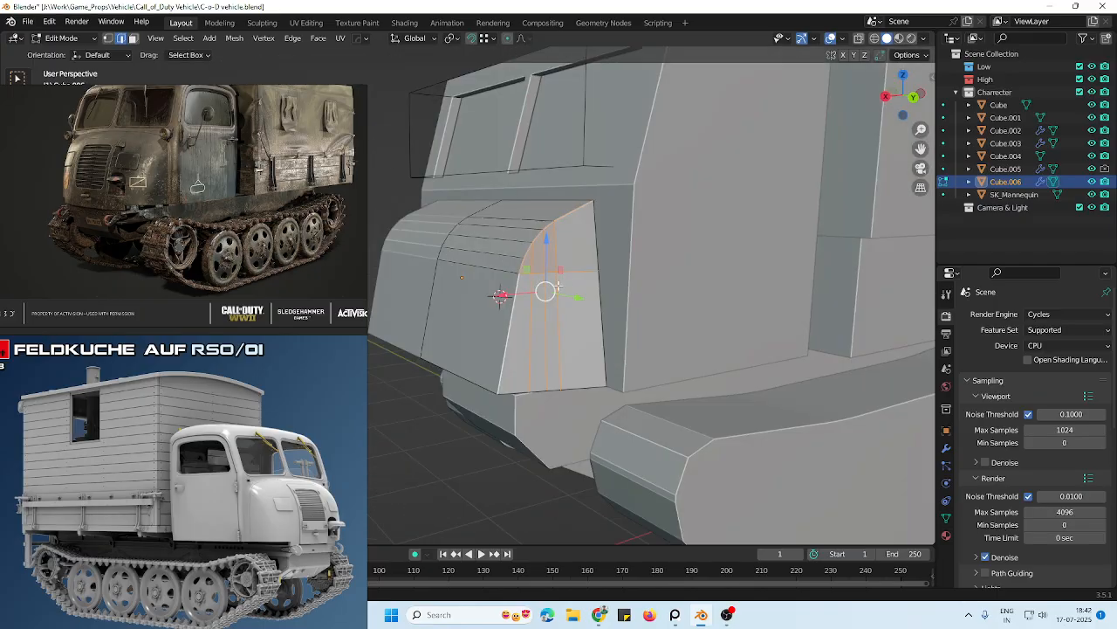
{"action": "middle_click_drag", "start_coordinate": [557, 286], "coordinate": [580, 252]}
{"action": "left_click", "coordinate": [580, 252]}
{"action": "left_click", "coordinate": [133, 39]}
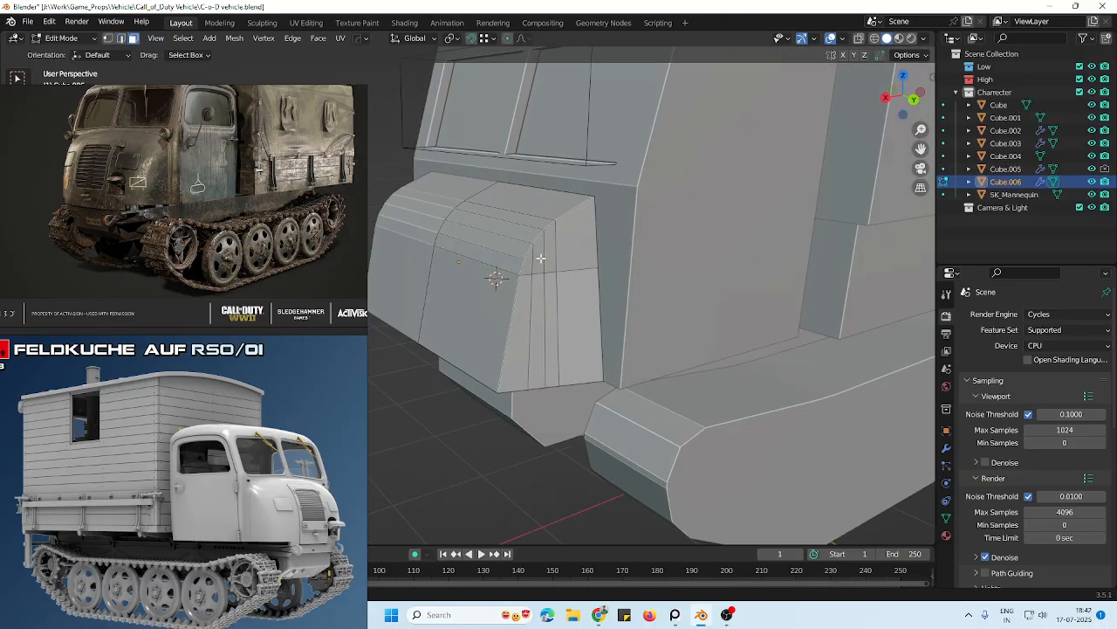
{"action": "left_click", "coordinate": [580, 246]}
{"action": "left_click", "coordinate": [572, 335], "text": "ctrl"}
{"action": "left_click", "coordinate": [539, 266], "text": "ctrl"}
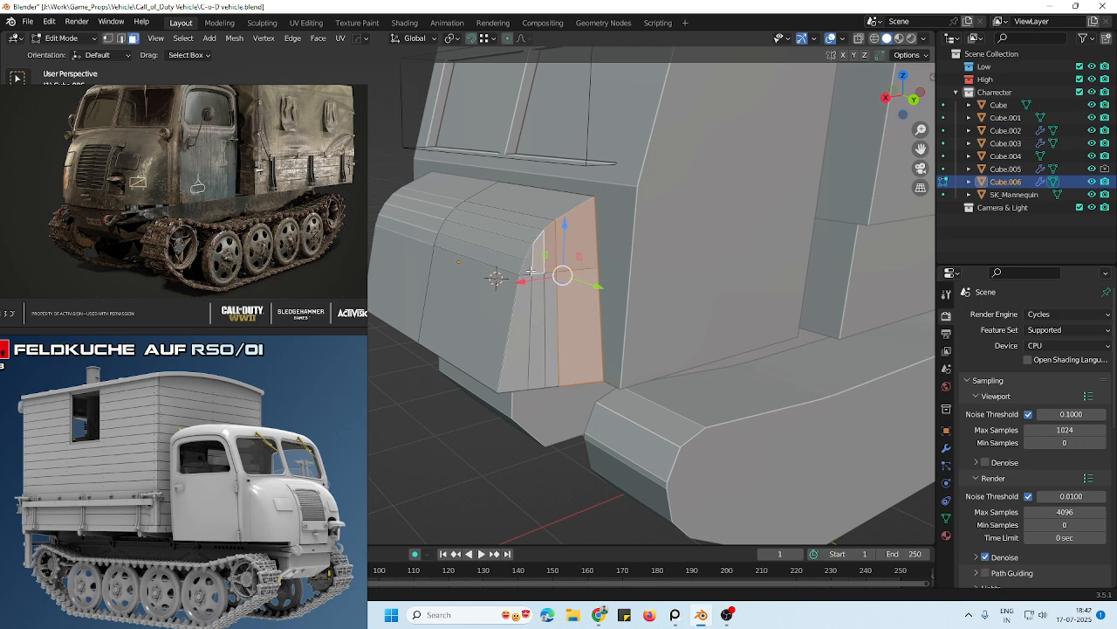
{"action": "left_click", "coordinate": [525, 292], "text": "ctrl"}
{"action": "left_click", "coordinate": [547, 318], "text": "ctrl"}
{"action": "right_click", "coordinate": [615, 227]}
{"action": "mouse_move", "coordinate": [616, 227]}
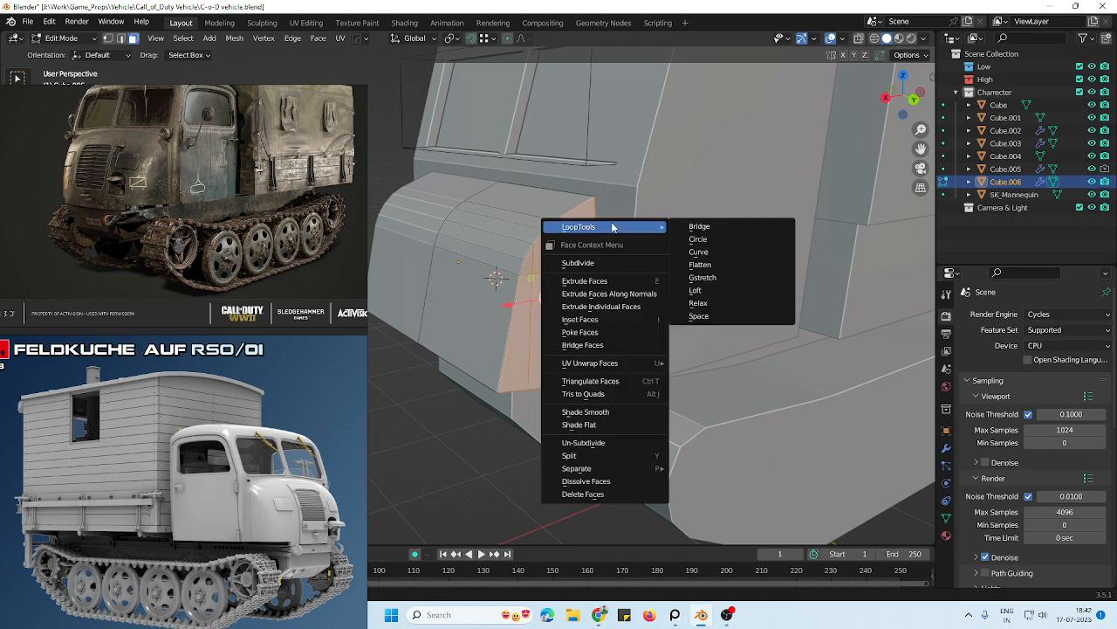
{"action": "left_click", "coordinate": [719, 266]}
Check the flattened hood side outside mesh editing, return to editing, and save the file
{"action": "middle_click_drag", "start_coordinate": [626, 304], "coordinate": [586, 299]}
{"action": "key", "text": "Tab"}
{"action": "key", "text": "Tab"}
{"action": "scroll", "coordinate": [586, 303], "scroll_direction": "down", "scroll_amount": 5}
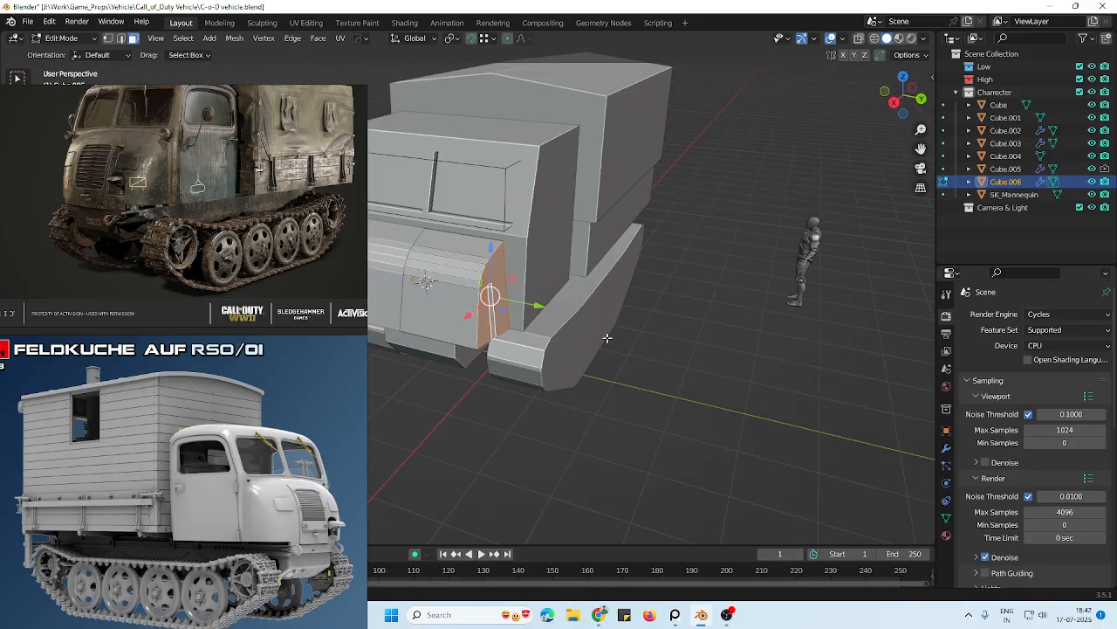
{"action": "key", "text": "ctrl+s"}
Try beveling the edge chain bordering the divided side face of the hood, and cancel it
{"action": "left_click", "coordinate": [122, 39]}
{"action": "scroll", "coordinate": [508, 246], "scroll_direction": "up", "scroll_amount": 2}
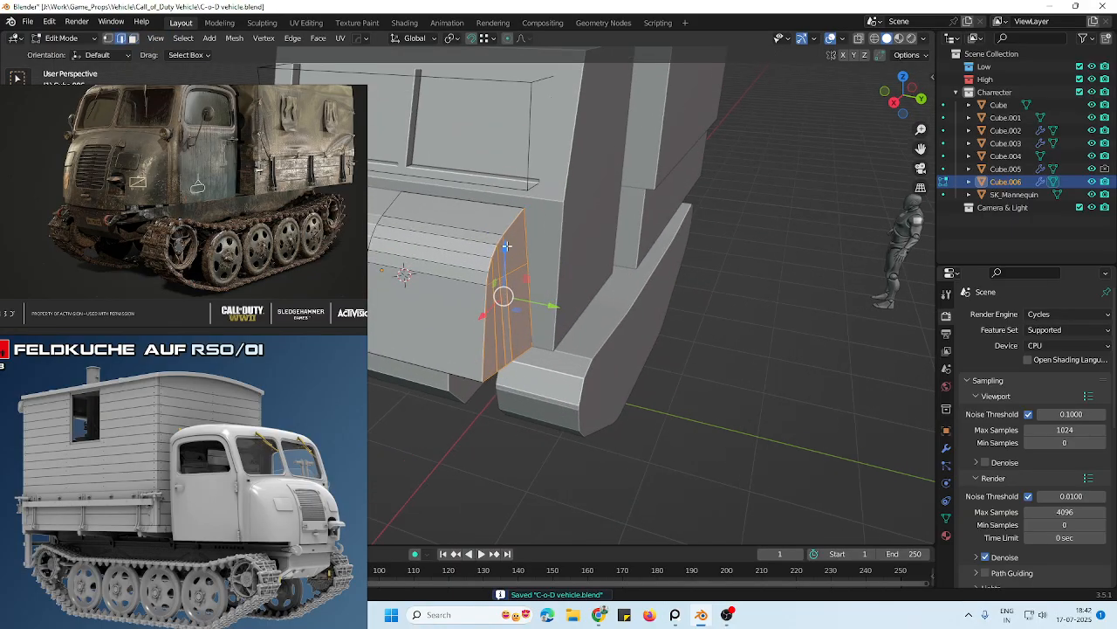
{"action": "left_click", "coordinate": [514, 222]}
{"action": "left_click", "coordinate": [480, 322], "text": "ctrl"}
{"action": "scroll", "coordinate": [511, 321], "scroll_direction": "up", "scroll_amount": 2}
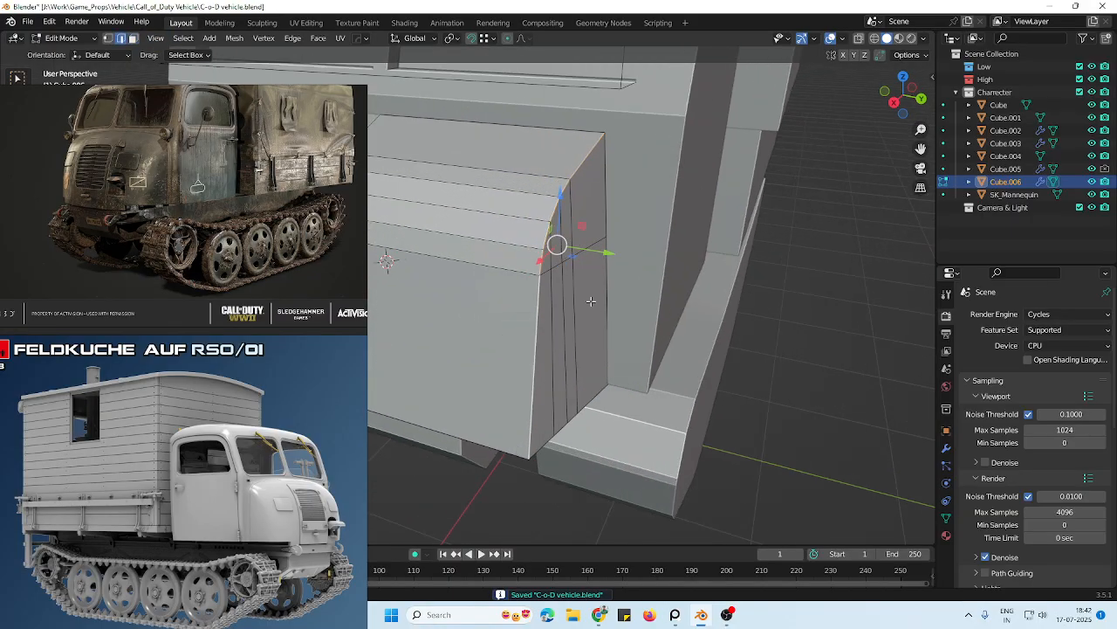
{"action": "key", "text": "ctrl+b"}
{"action": "right_click", "coordinate": [622, 330]}
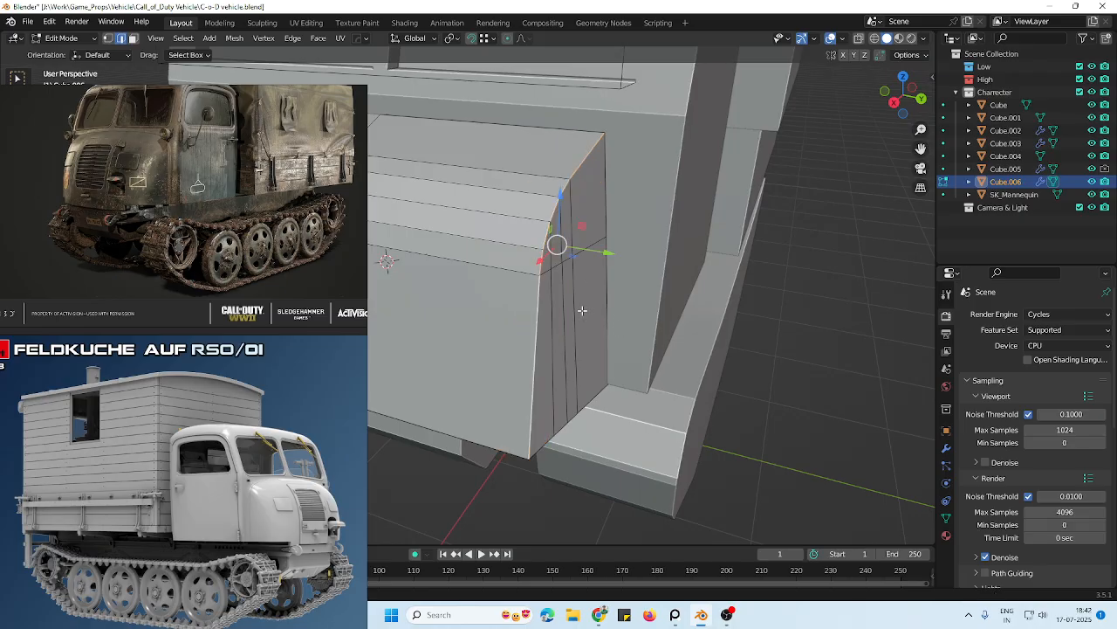
{"action": "middle_click_drag", "start_coordinate": [590, 253], "coordinate": [585, 246]}
{"action": "key", "text": "ctrl+b"}
{"action": "right_click", "coordinate": [542, 345]}
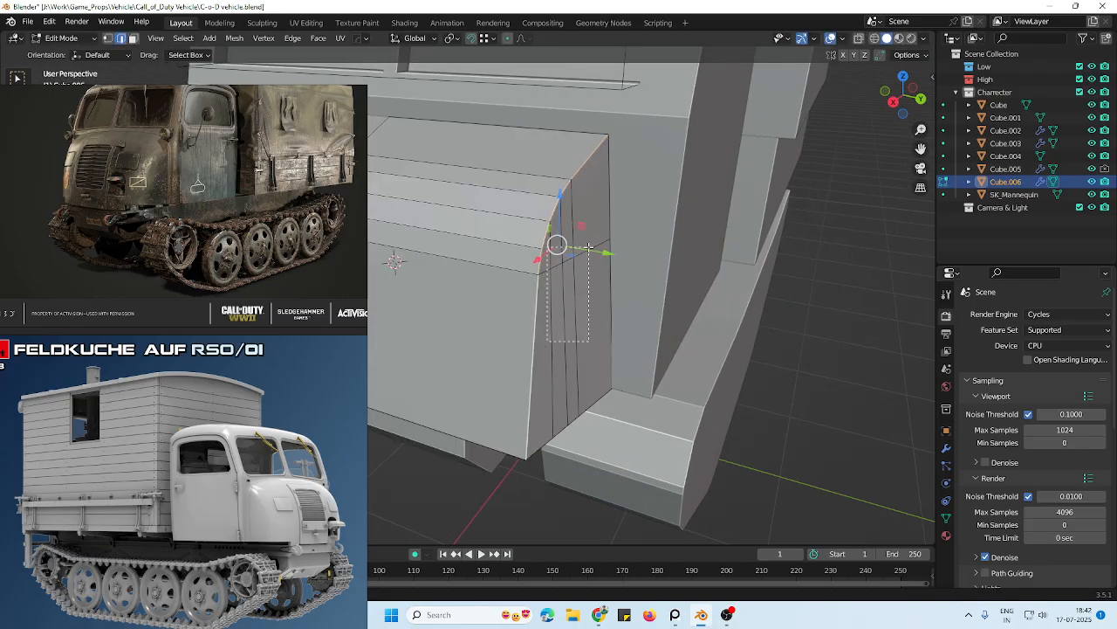
Dissolve the knife-cut edges so the hood's side becomes a single face again
{"action": "left_click_drag", "start_coordinate": [590, 249], "coordinate": [568, 288]}
{"action": "key", "text": "ctrl+z"}
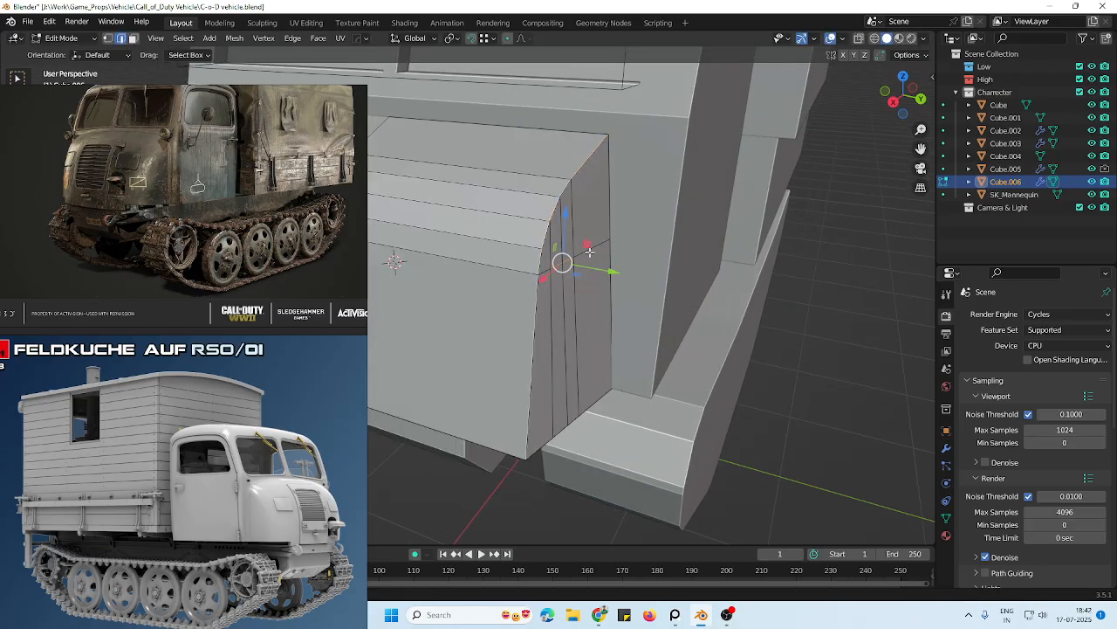
{"action": "left_click", "coordinate": [590, 252]}
{"action": "left_click", "coordinate": [551, 273], "text": "ctrl"}
{"action": "left_click", "coordinate": [546, 272], "text": "alt"}
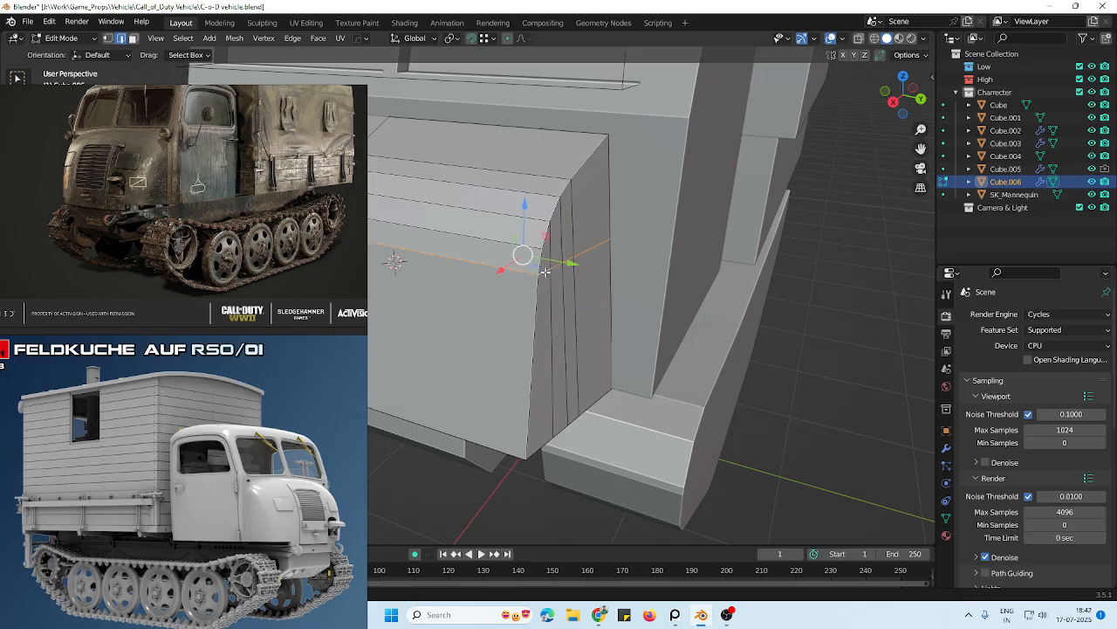
{"action": "left_click", "coordinate": [553, 272], "text": "alt"}
{"action": "left_click", "coordinate": [546, 268]}
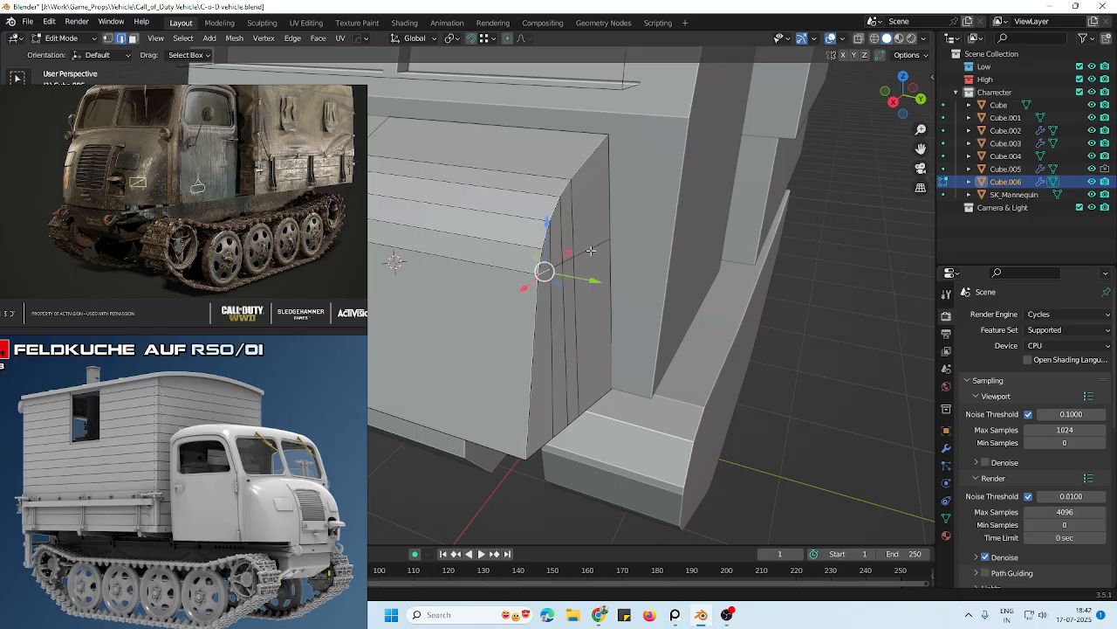
{"action": "left_click", "coordinate": [537, 299]}
{"action": "left_click", "coordinate": [586, 162], "text": "ctrl"}
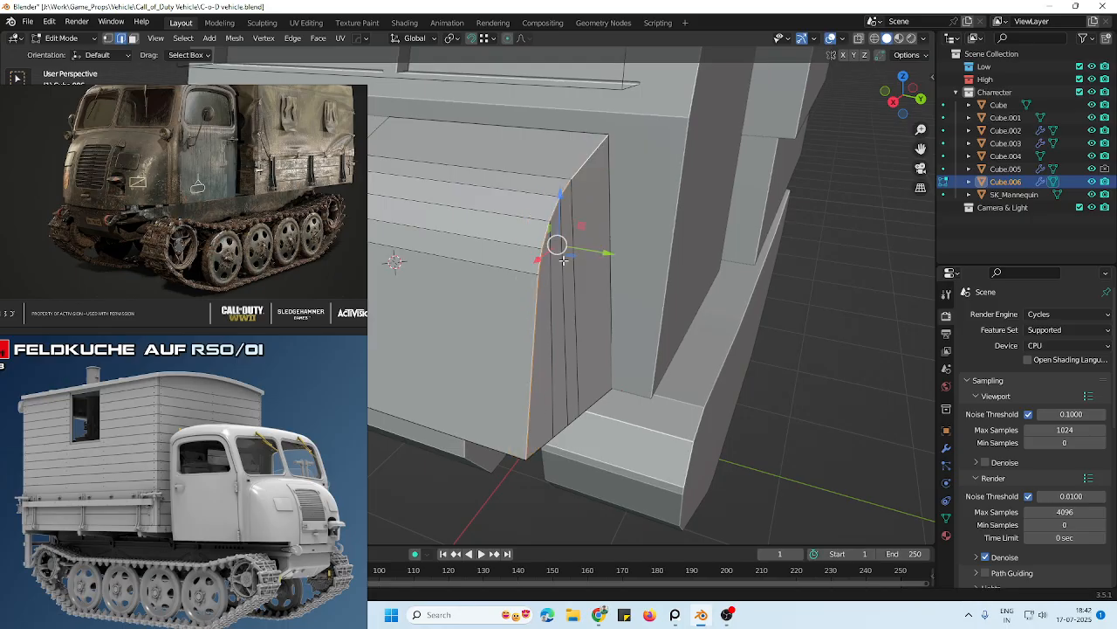
{"action": "left_click", "coordinate": [551, 246]}
{"action": "left_click", "coordinate": [564, 247], "text": "shift"}
{"action": "left_click", "coordinate": [575, 245], "text": "shift"}
{"action": "key", "text": "ctrl+x"}
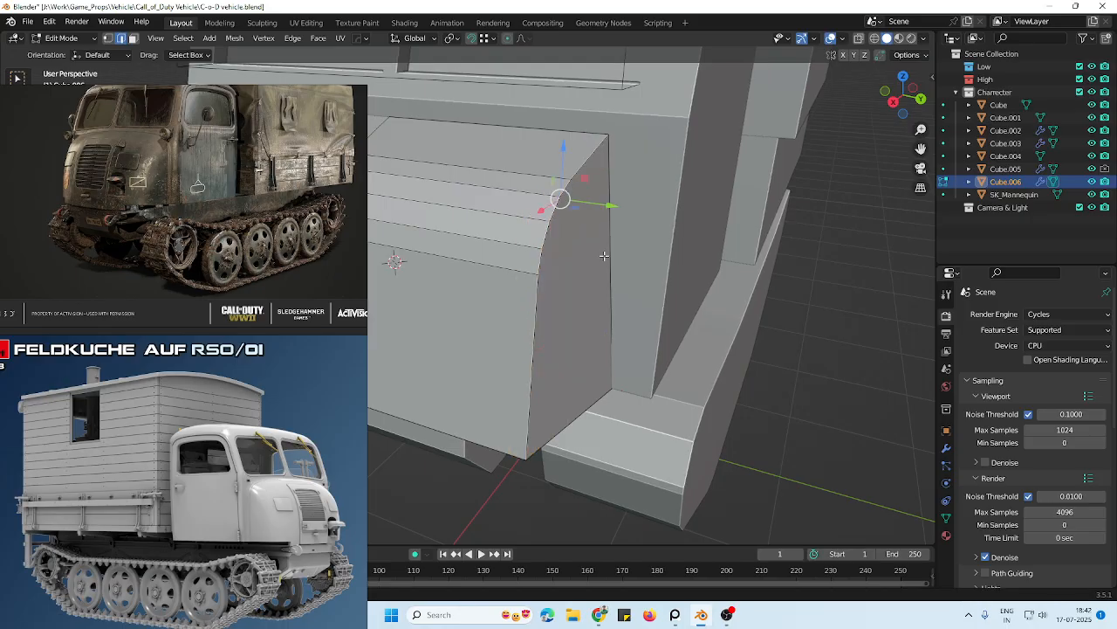
Bevel the edge chain from the hood's upper side down the front corner into a wide rounded corner
{"action": "left_click", "coordinate": [592, 171]}
{"action": "left_click", "coordinate": [531, 347], "text": "ctrl"}
{"action": "key", "text": "ctrl+b"}
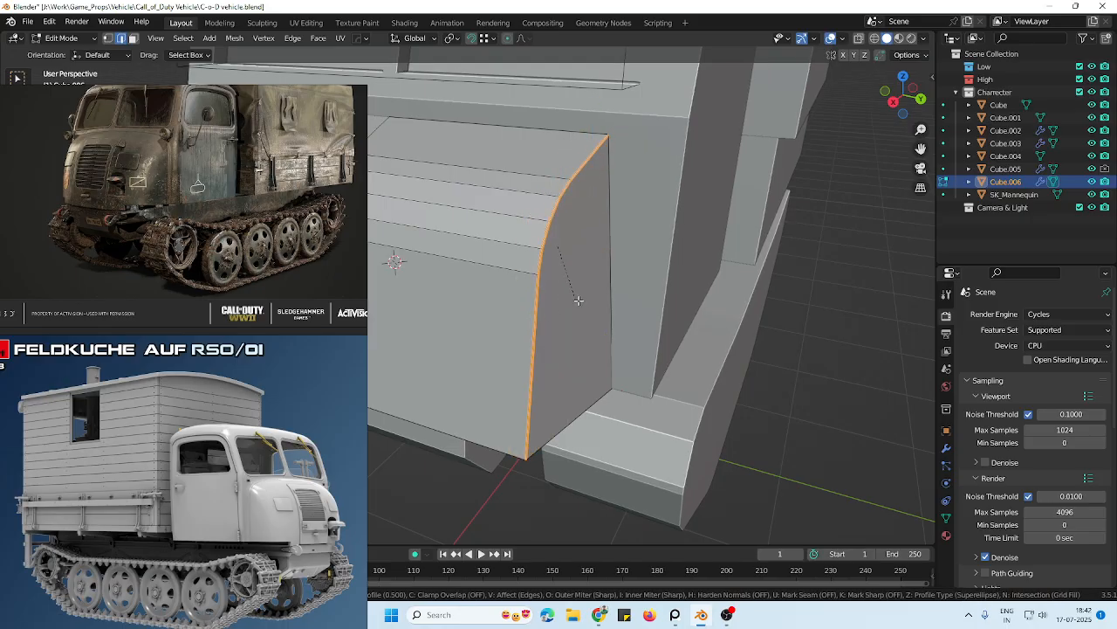
{"action": "left_click", "coordinate": [612, 351]}
{"action": "scroll", "coordinate": [623, 275], "scroll_direction": "down", "scroll_amount": 8}
{"action": "middle_click_drag", "start_coordinate": [623, 274], "coordinate": [648, 287], "text": "shift"}
{"action": "scroll", "coordinate": [649, 287], "scroll_direction": "up", "scroll_amount": 1}
Return to object mode, shade the newly beveled hood smooth, and move the reference board out of the way
{"action": "key", "text": "Tab"}
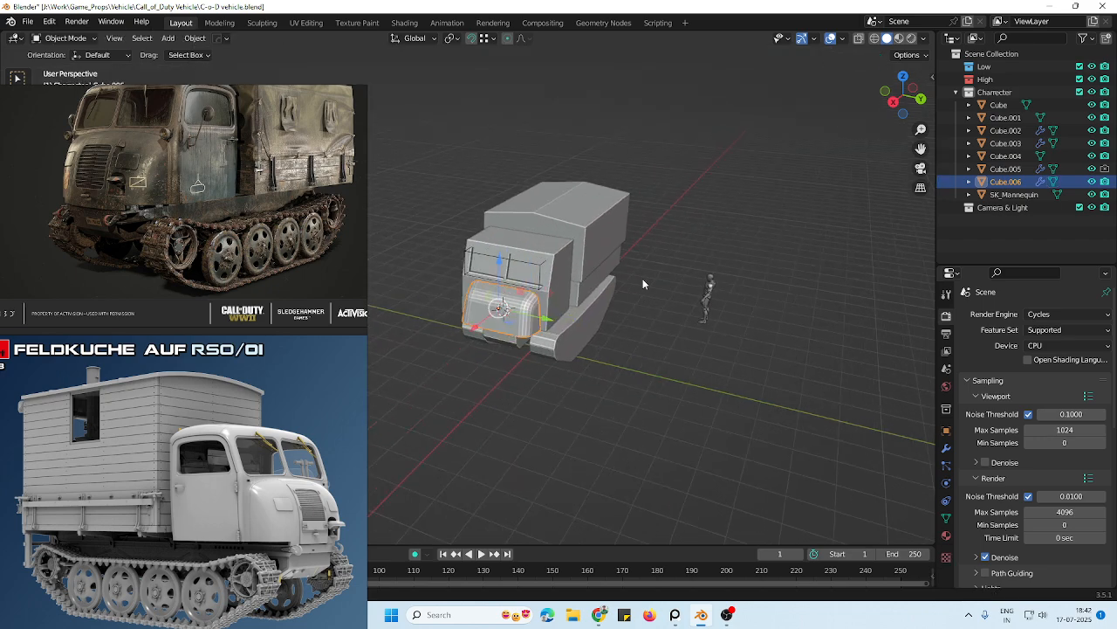
{"action": "left_click", "coordinate": [642, 279]}
{"action": "scroll", "coordinate": [613, 295], "scroll_direction": "up", "scroll_amount": 2}
{"action": "right_click", "coordinate": [527, 314]}
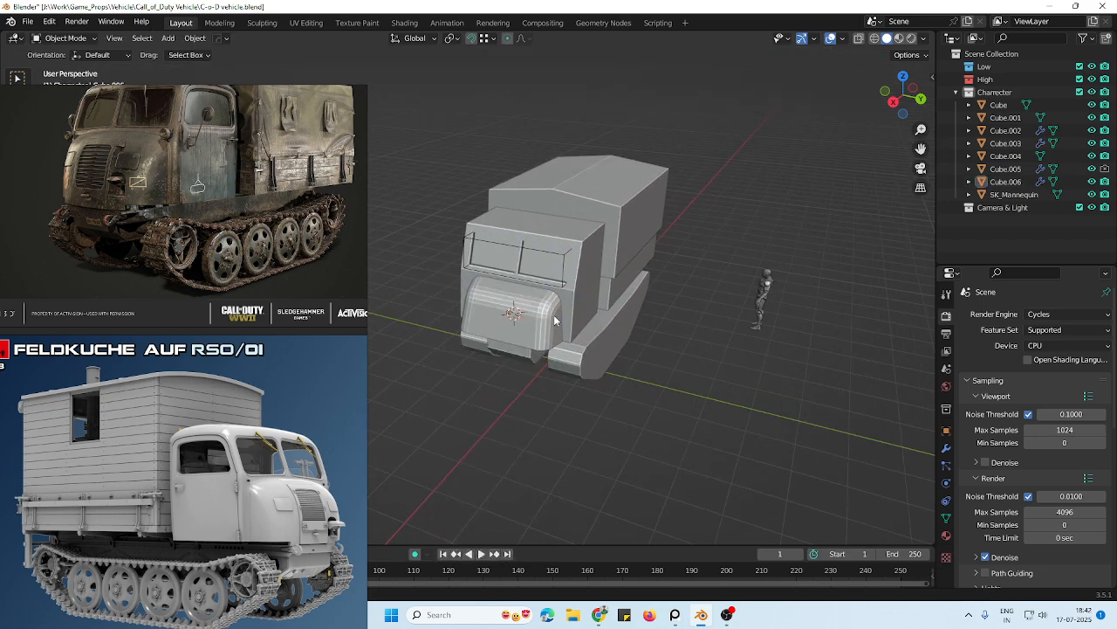
{"action": "left_click", "coordinate": [554, 320]}
{"action": "right_click", "coordinate": [554, 321]}
{"action": "left_click", "coordinate": [554, 316]}
{"action": "scroll", "coordinate": [587, 312], "scroll_direction": "down", "scroll_amount": 2}
{"action": "right_click_drag", "start_coordinate": [253, 152], "coordinate": [87, 610]}
{"action": "right_click", "coordinate": [524, 293]}
{"action": "left_click", "coordinate": [524, 293]}
Deselect the hood and bring the reference board back beside the truck model
{"action": "middle_click_drag", "start_coordinate": [480, 427], "coordinate": [522, 323], "text": "shift"}
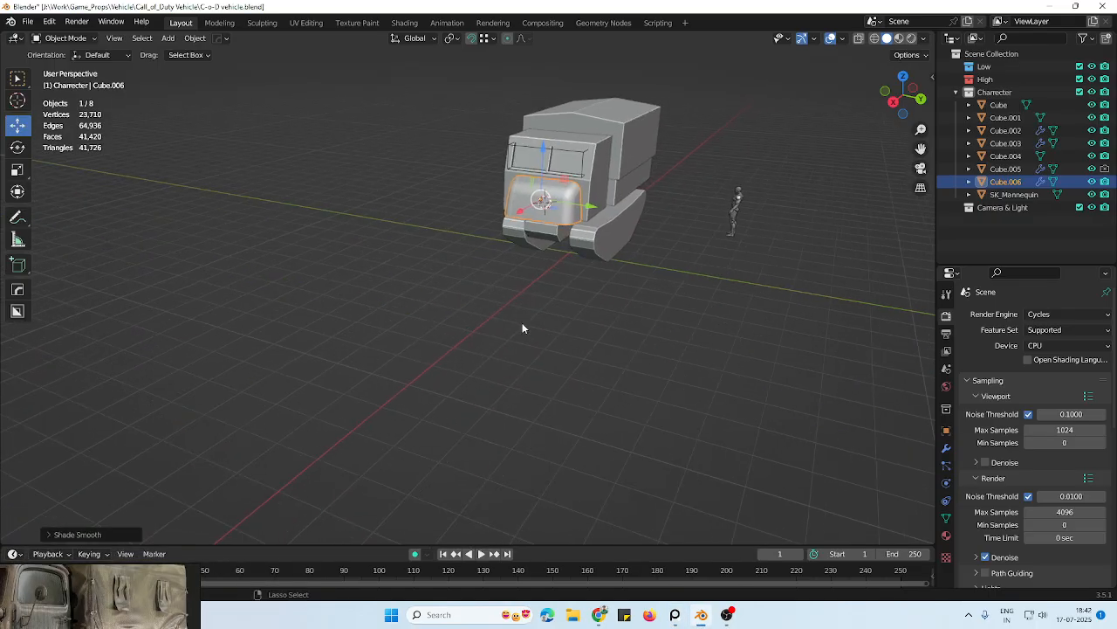
{"action": "scroll", "coordinate": [523, 328], "scroll_direction": "up", "scroll_amount": 1}
{"action": "left_click", "coordinate": [191, 527]}
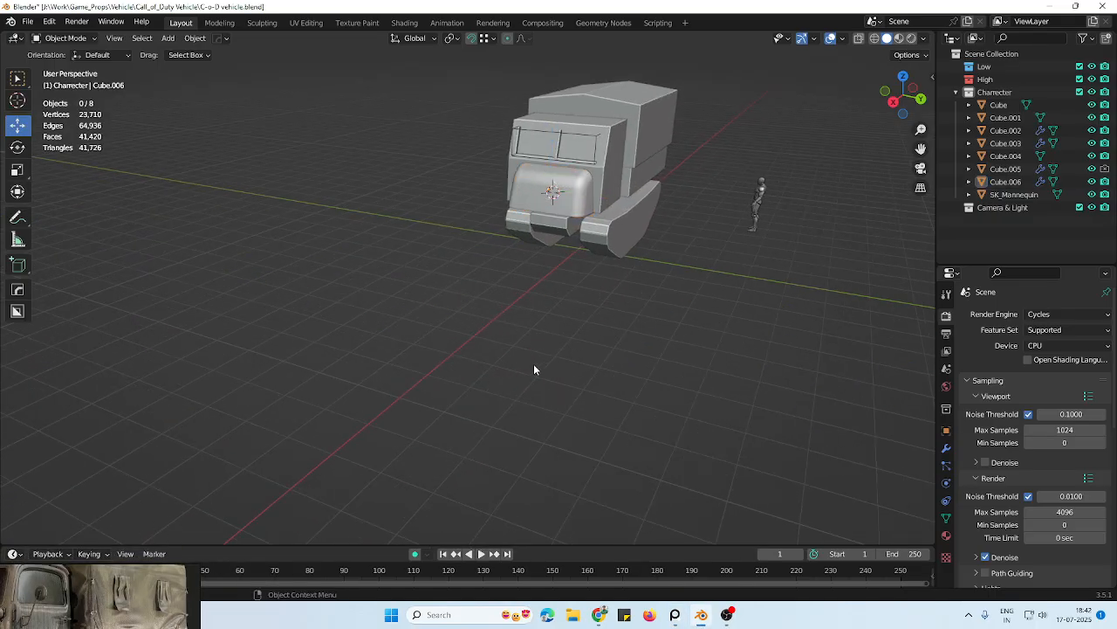
{"action": "right_click_drag", "start_coordinate": [89, 620], "coordinate": [338, 140]}
Examine the truck blockout's hood, cab and overall proportions from several angles against the reference images
{"action": "middle_click_drag", "start_coordinate": [571, 234], "coordinate": [599, 278]}
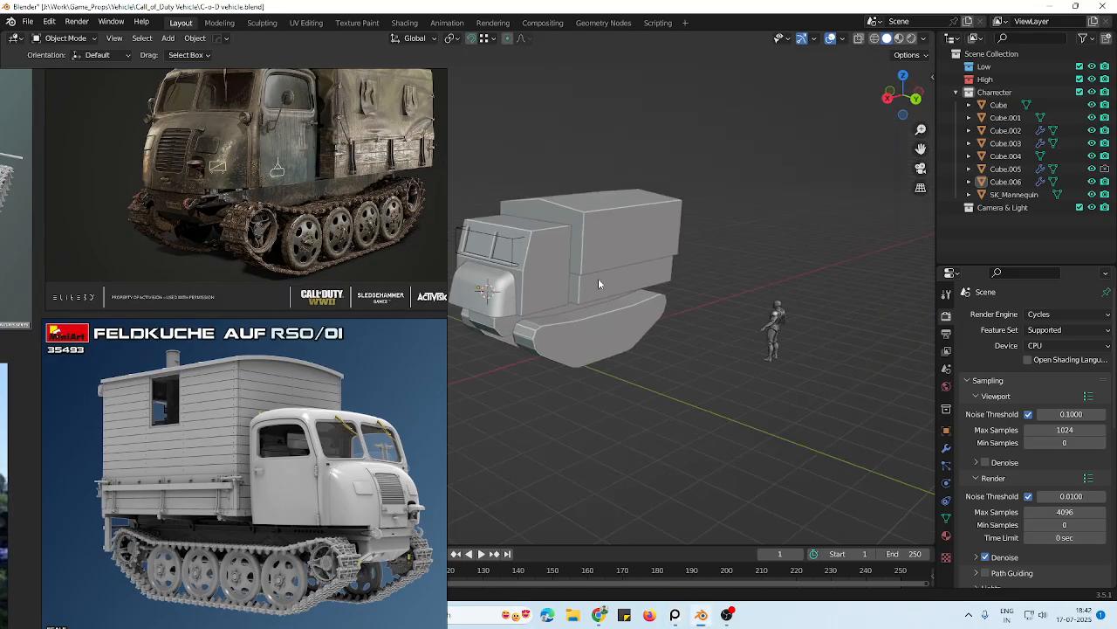
{"action": "scroll", "coordinate": [600, 271], "scroll_direction": "up", "scroll_amount": 3}
{"action": "scroll", "coordinate": [627, 304], "scroll_direction": "down", "scroll_amount": 3}
{"action": "scroll", "coordinate": [633, 310], "scroll_direction": "up", "scroll_amount": 2}
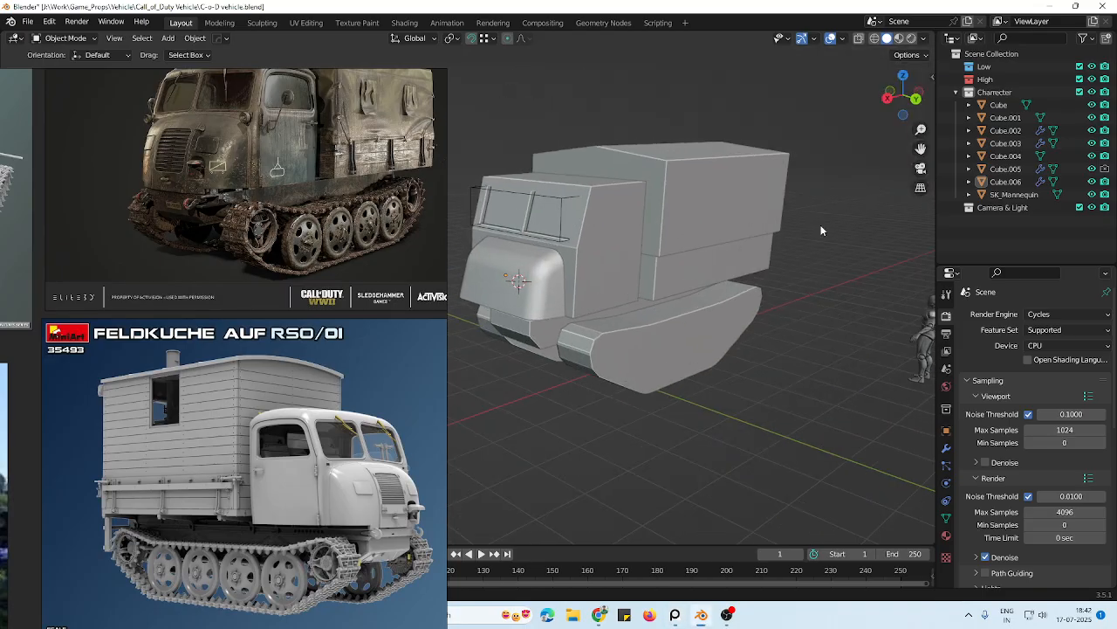
{"action": "mouse_move", "coordinate": [556, 277]}
{"action": "middle_mouse_down"}
{"action": "mouse_move", "coordinate": [658, 271]}
{"action": "mouse_move", "coordinate": [562, 272]}
{"action": "middle_mouse_up"}
{"action": "middle_click_drag", "start_coordinate": [536, 277], "coordinate": [608, 283], "text": "shift"}
{"action": "scroll", "coordinate": [622, 285], "scroll_direction": "up", "scroll_amount": 2}
{"action": "scroll", "coordinate": [646, 292], "scroll_direction": "down", "scroll_amount": 4}
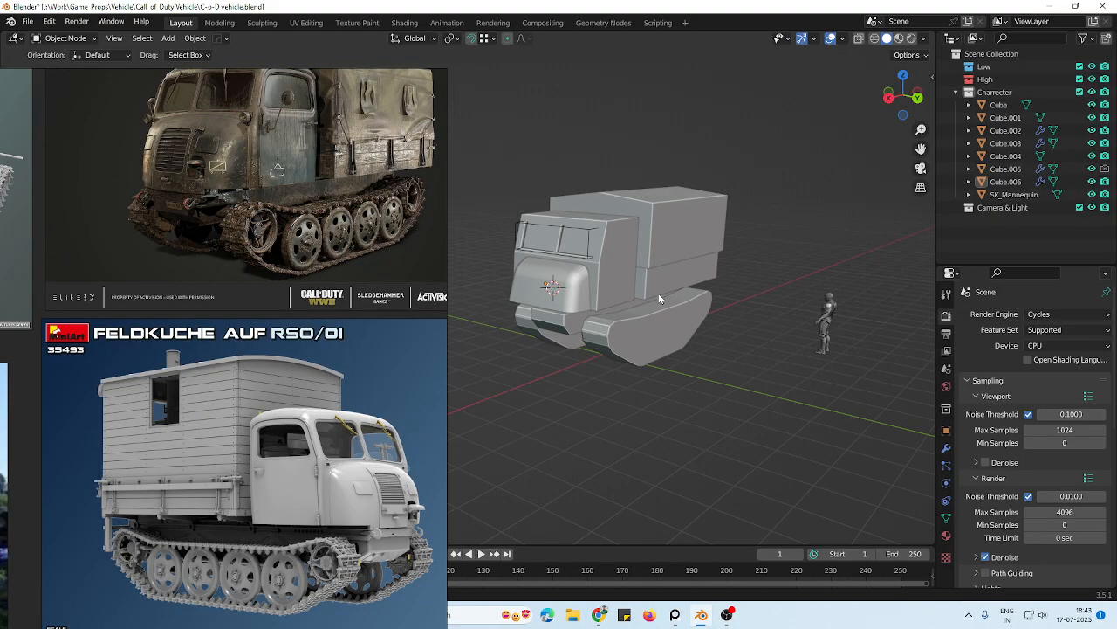
{"action": "scroll", "coordinate": [656, 279], "scroll_direction": "up", "scroll_amount": 3}
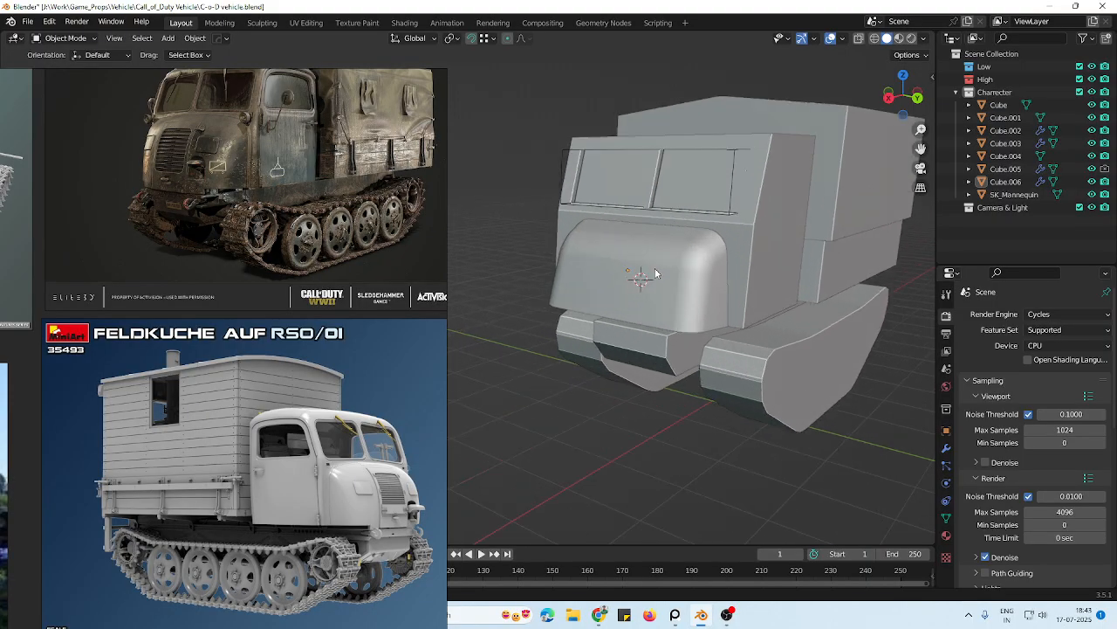
{"action": "scroll", "coordinate": [663, 277], "scroll_direction": "down", "scroll_amount": 1}
{"action": "scroll", "coordinate": [691, 230], "scroll_direction": "up", "scroll_amount": 4}
{"action": "scroll", "coordinate": [693, 254], "scroll_direction": "down", "scroll_amount": 3}
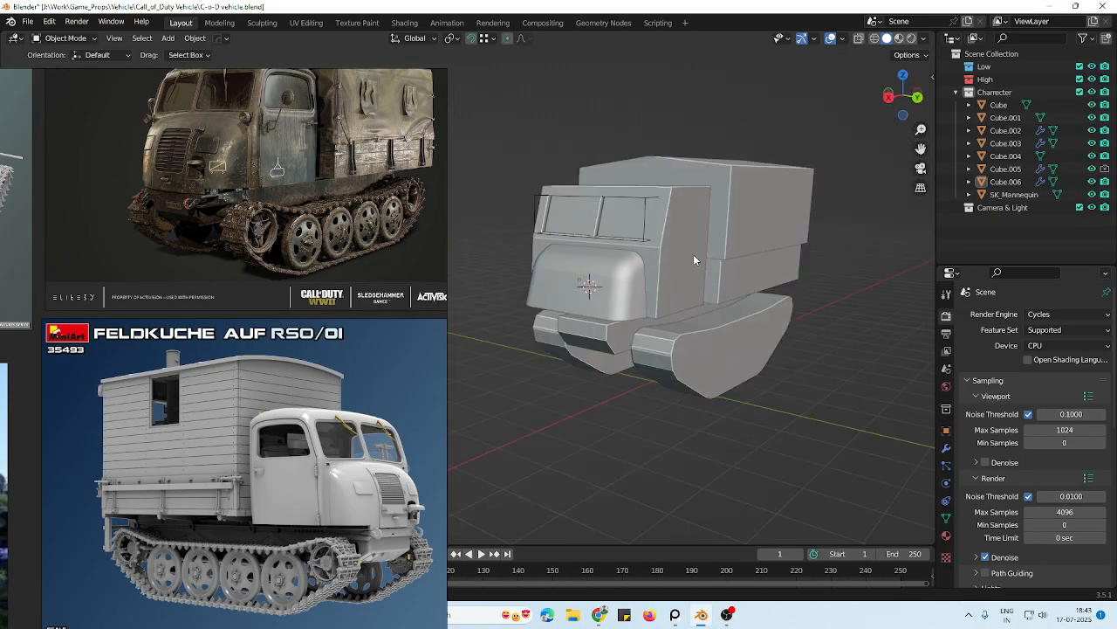
{"action": "middle_click_drag", "start_coordinate": [693, 254], "coordinate": [756, 267]}
{"action": "scroll", "coordinate": [332, 269], "scroll_direction": "up", "scroll_amount": 2}
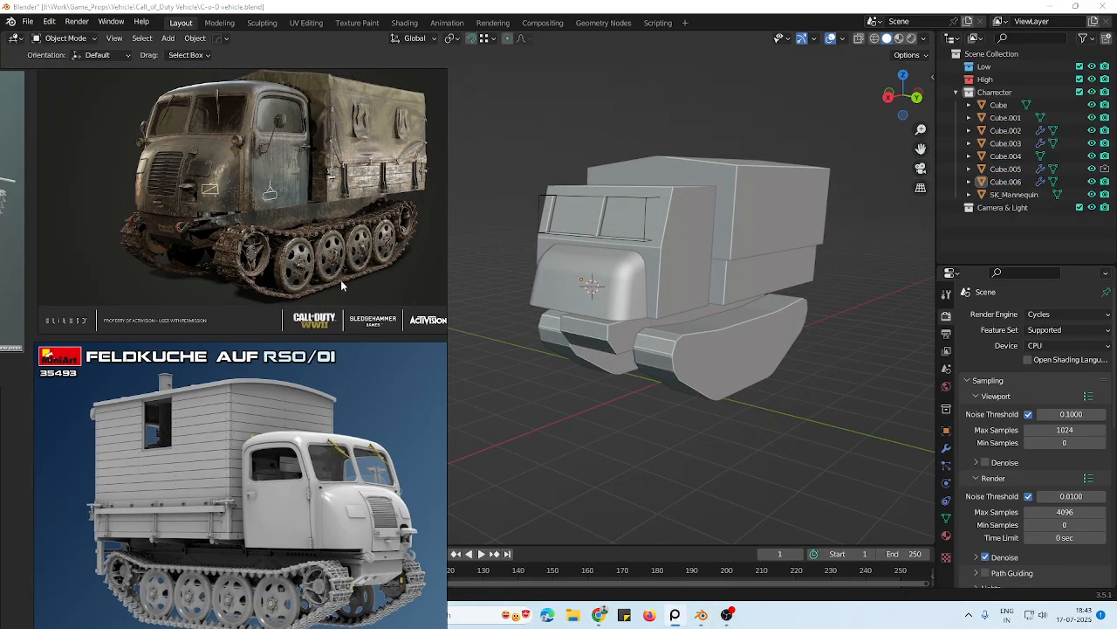
{"action": "left_click", "coordinate": [613, 275]}
{"action": "key", "text": "Tab"}
{"action": "scroll", "coordinate": [655, 282], "scroll_direction": "up", "scroll_amount": 4}
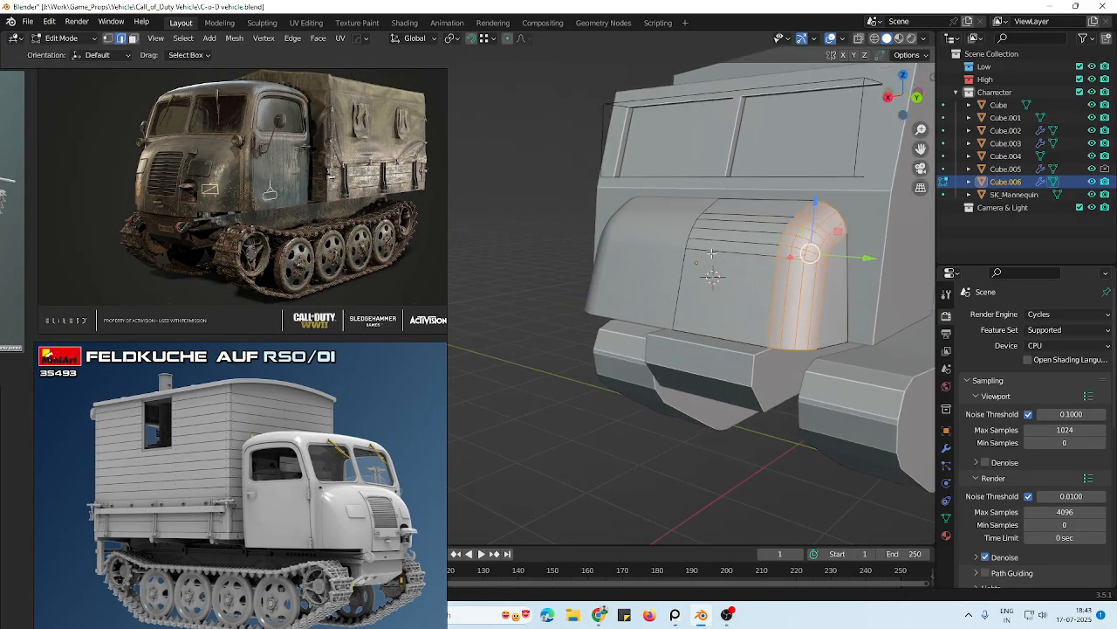
{"action": "left_click_drag", "start_coordinate": [703, 237], "coordinate": [699, 241]}
{"action": "middle_click_drag", "start_coordinate": [744, 255], "coordinate": [728, 256]}
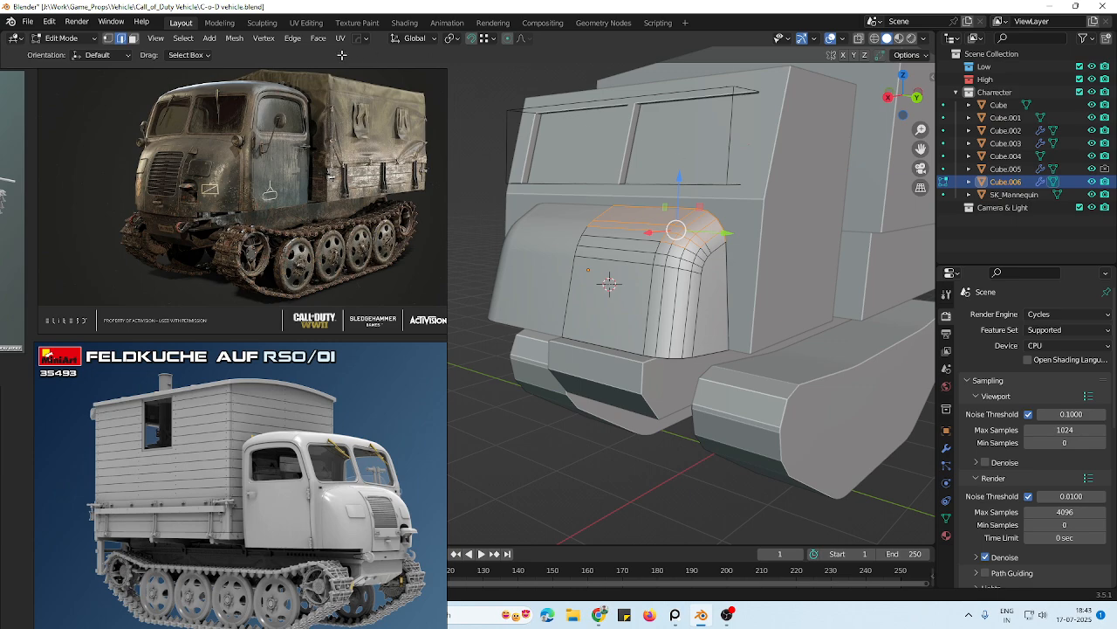
{"action": "left_click", "coordinate": [108, 37]}
{"action": "key", "text": "g"}
{"action": "right_click", "coordinate": [778, 187]}
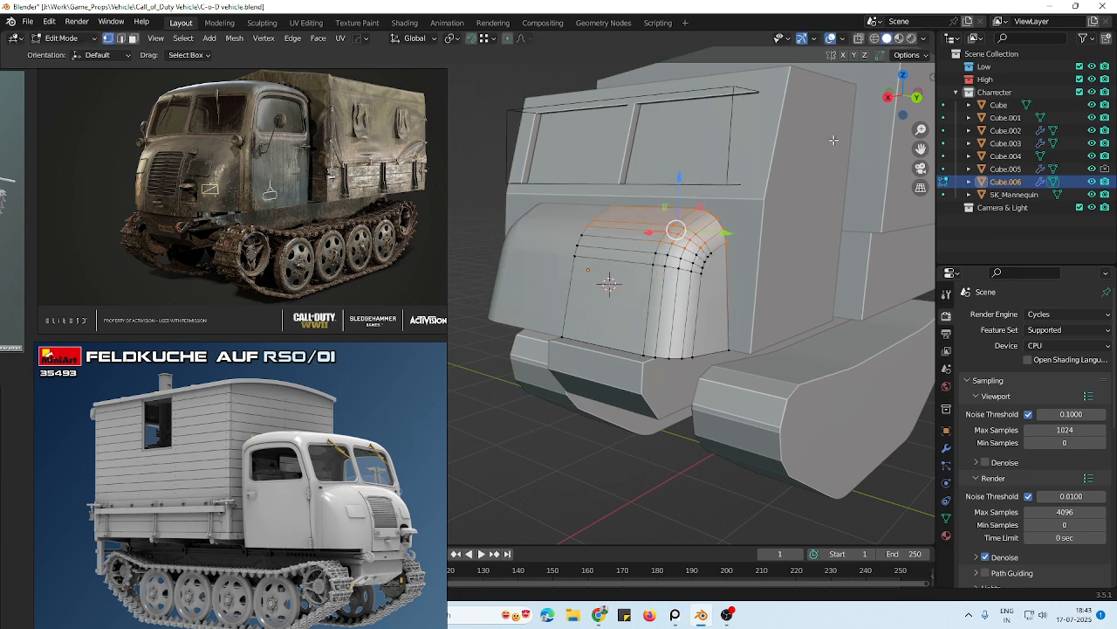
Undo the hood's smooth shading and wide corner bevel to restore its flat, sharp-edged sides
{"action": "key", "text": "ctrl+z"}
{"action": "key", "text": "ctrl+z"}
{"action": "key", "text": "ctrl+z"}
{"action": "key", "text": "ctrl+z"}
{"action": "key", "text": "ctrl+z"}
{"action": "key", "text": "ctrl+z"}
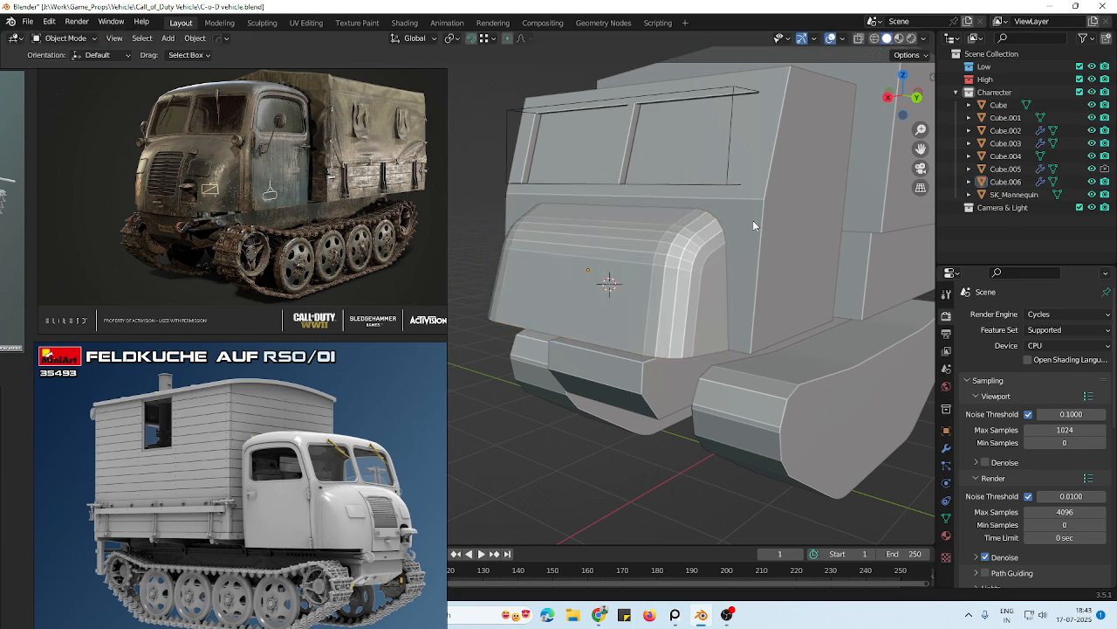
{"action": "key", "text": "ctrl+z"}
Raise the curved upper section of the hood to the windshield's lower edge
{"action": "left_click_drag", "start_coordinate": [631, 284], "coordinate": [630, 285]}
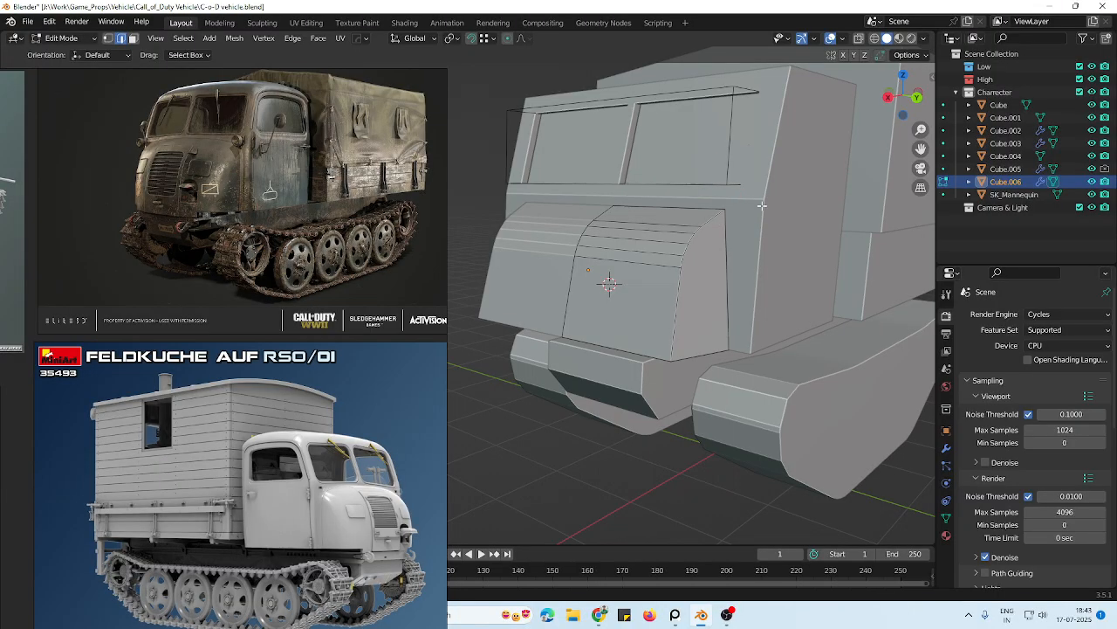
{"action": "left_click_drag", "start_coordinate": [802, 165], "coordinate": [563, 295]}
{"action": "left_click_drag", "start_coordinate": [642, 202], "coordinate": [665, 180]}
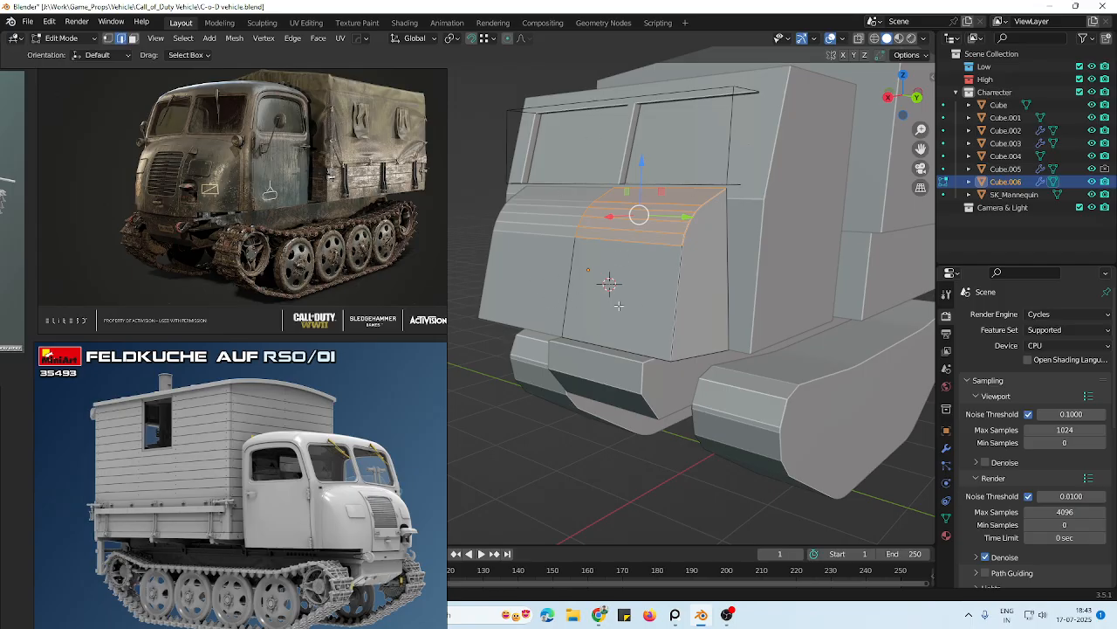
{"action": "scroll", "coordinate": [627, 256], "scroll_direction": "down", "scroll_amount": 3}
{"action": "left_click_drag", "start_coordinate": [573, 269], "coordinate": [583, 276]}
{"action": "key", "text": "Tab"}
Examine the cab's mesh edges around the windshield and behind the hood, from the front and the side
{"action": "left_click", "coordinate": [669, 282]}
{"action": "middle_click_drag", "start_coordinate": [662, 288], "coordinate": [655, 295], "text": "shift"}
{"action": "scroll", "coordinate": [655, 288], "scroll_direction": "up", "scroll_amount": 5}
{"action": "key", "text": "Tab"}
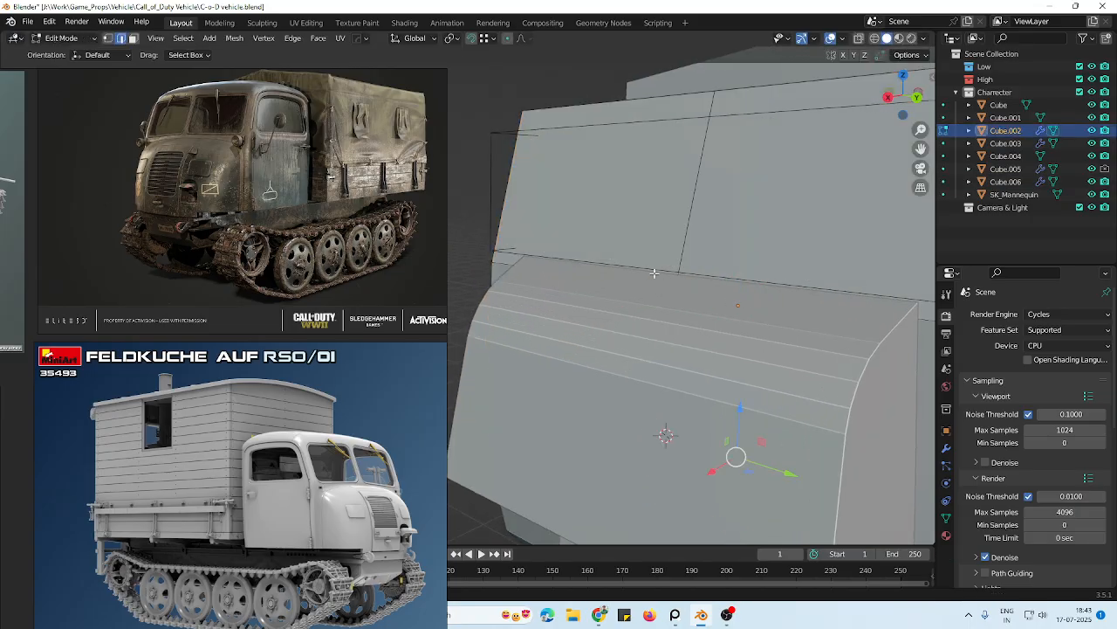
{"action": "scroll", "coordinate": [654, 272], "scroll_direction": "down", "scroll_amount": 2}
{"action": "key", "text": "Tab"}
{"action": "scroll", "coordinate": [629, 264], "scroll_direction": "down", "scroll_amount": 1}
{"action": "key", "text": "Tab"}
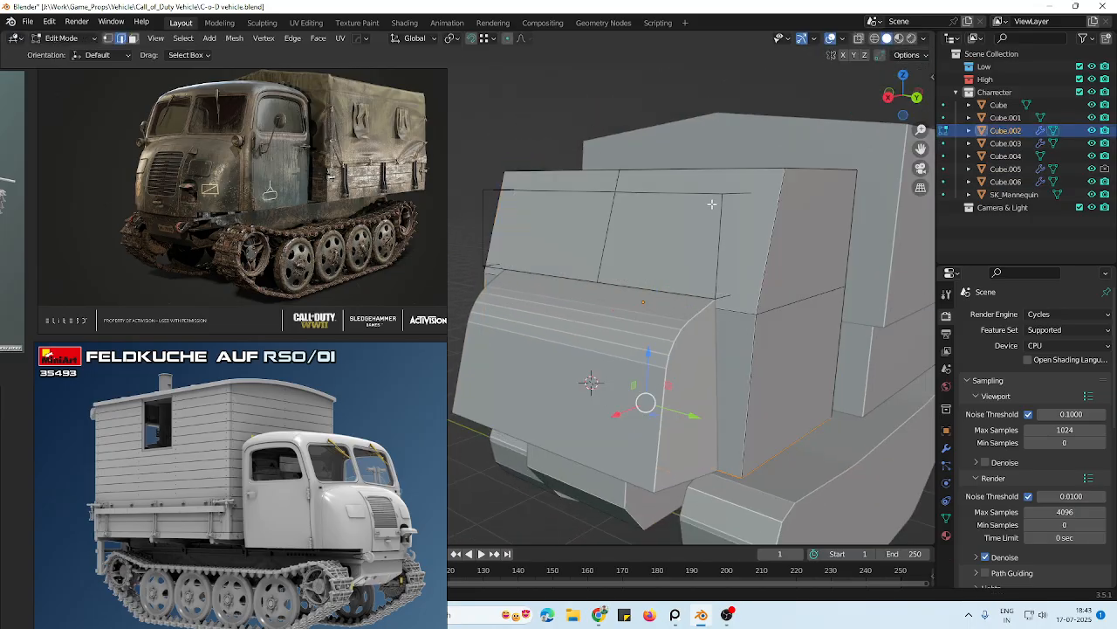
{"action": "key", "text": "alt+z"}
{"action": "key", "text": "alt+z"}
{"action": "key", "text": "Tab"}
{"action": "left_click_drag", "start_coordinate": [644, 247], "coordinate": [645, 224]}
{"action": "scroll", "coordinate": [739, 256], "scroll_direction": "down", "scroll_amount": 4}
{"action": "middle_click_drag", "start_coordinate": [738, 258], "coordinate": [698, 260]}
{"action": "key", "text": "Tab"}
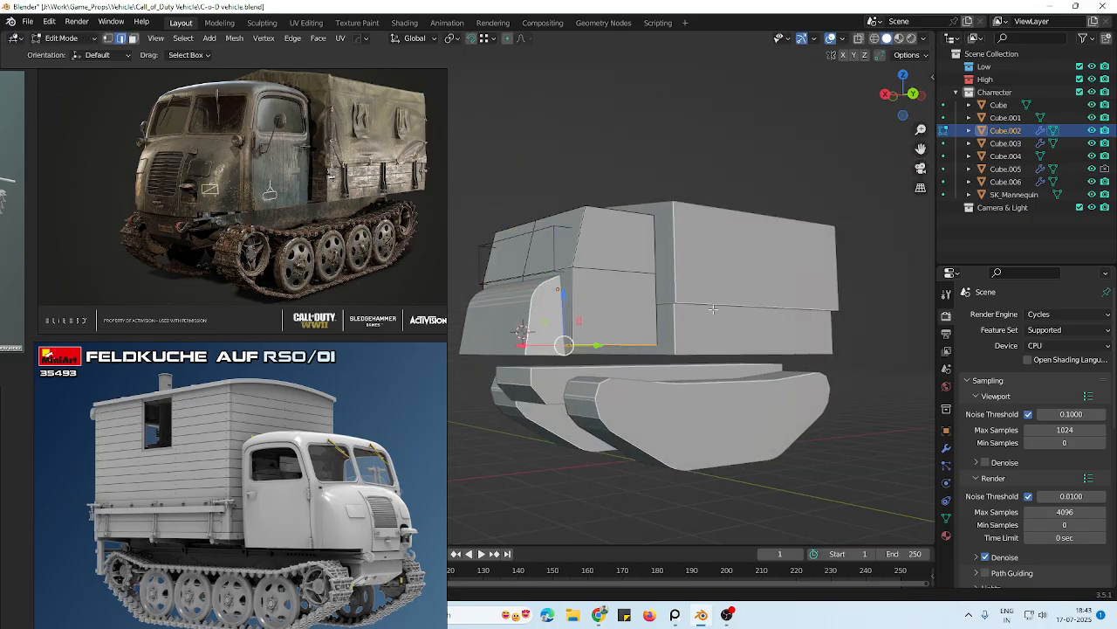
Clear the cab's edge selection, save the vehicle file, and select the hood in object mode
{"action": "key", "text": "alt+z"}
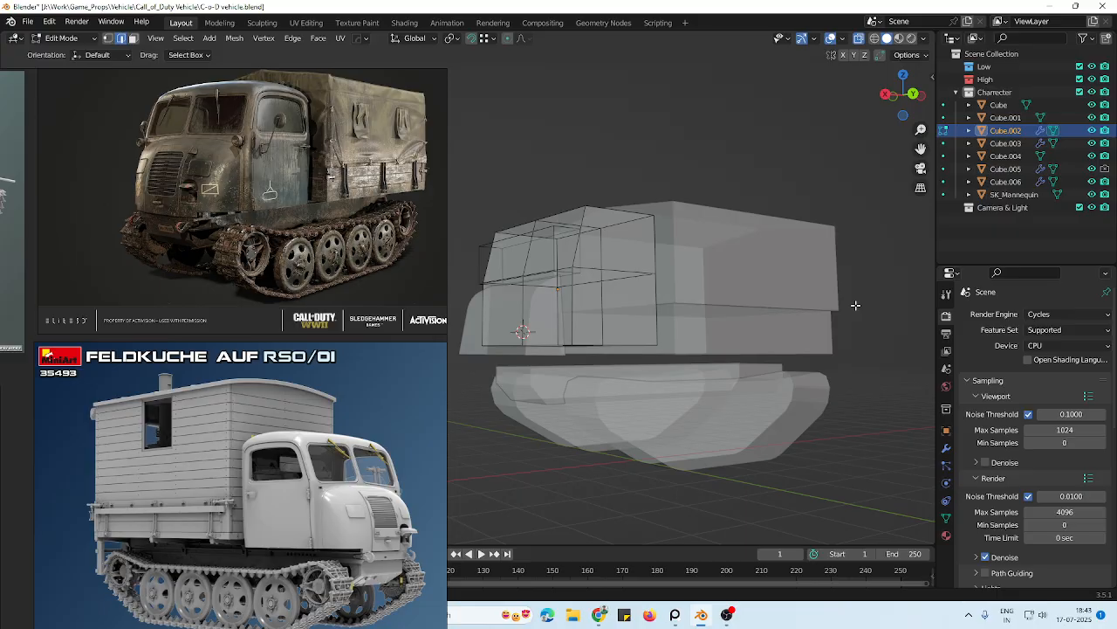
{"action": "scroll", "coordinate": [691, 386], "scroll_direction": "down", "scroll_amount": 4}
{"action": "middle_click_drag", "start_coordinate": [691, 386], "coordinate": [691, 393]}
{"action": "scroll", "coordinate": [705, 389], "scroll_direction": "up", "scroll_amount": 5}
{"action": "key", "text": "ctrl+s"}
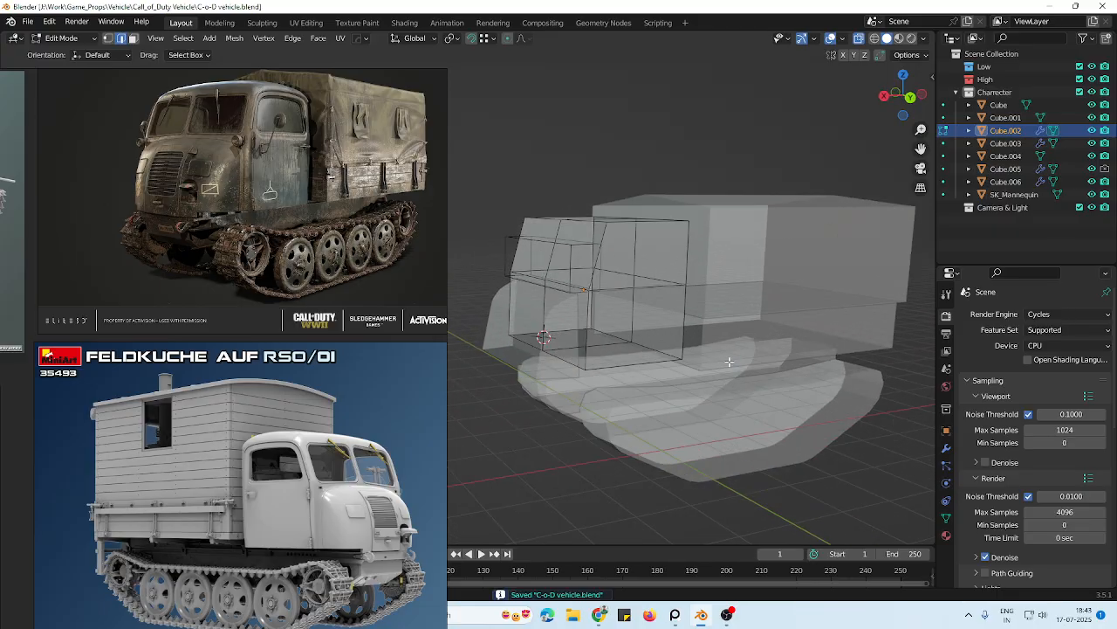
{"action": "key", "text": "alt+z"}
{"action": "scroll", "coordinate": [606, 334], "scroll_direction": "up", "scroll_amount": 5}
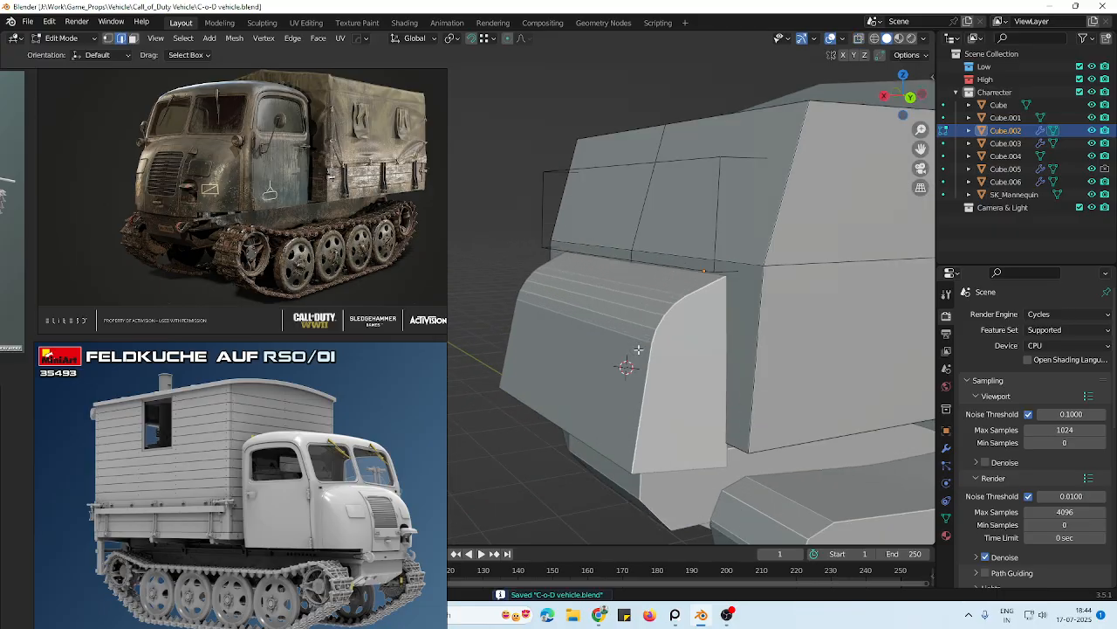
{"action": "key", "text": "Tab"}
{"action": "left_click", "coordinate": [658, 363]}
{"action": "middle_click_drag", "start_coordinate": [659, 363], "coordinate": [671, 335]}
{"action": "scroll", "coordinate": [671, 335], "scroll_direction": "down", "scroll_amount": 3}
{"action": "key", "text": "ctrl+s"}
{"action": "scroll", "coordinate": [650, 331], "scroll_direction": "up", "scroll_amount": 6}
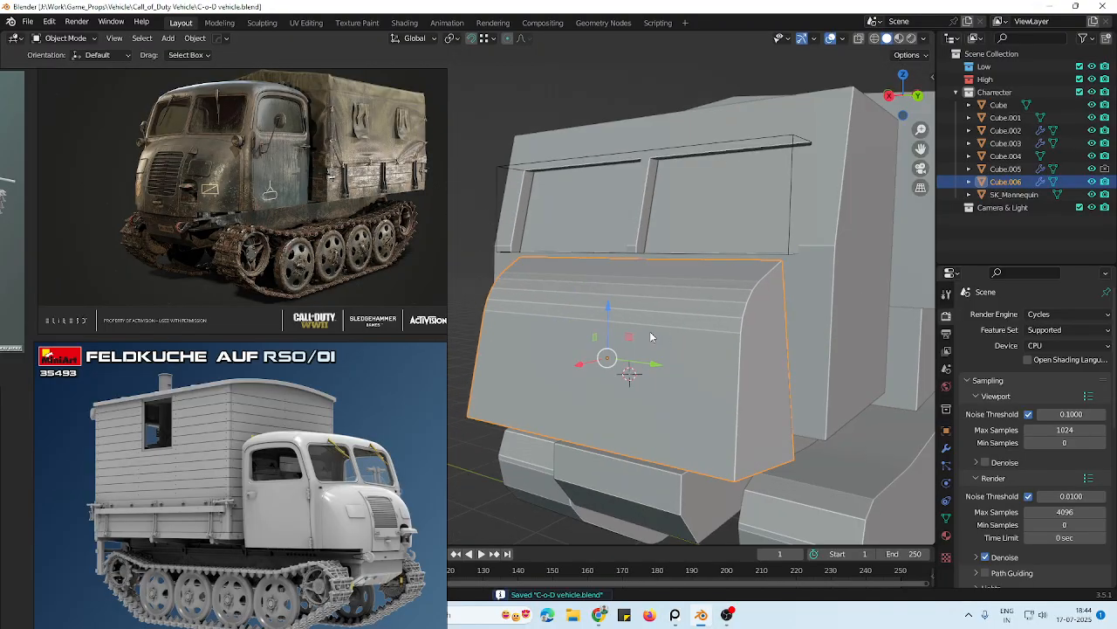
Examine the hood and cab front on both truck reference images and compare them with the blockout
{"action": "scroll", "coordinate": [649, 331], "scroll_direction": "down", "scroll_amount": 4}
{"action": "scroll", "coordinate": [588, 311], "scroll_direction": "up", "scroll_amount": 2}
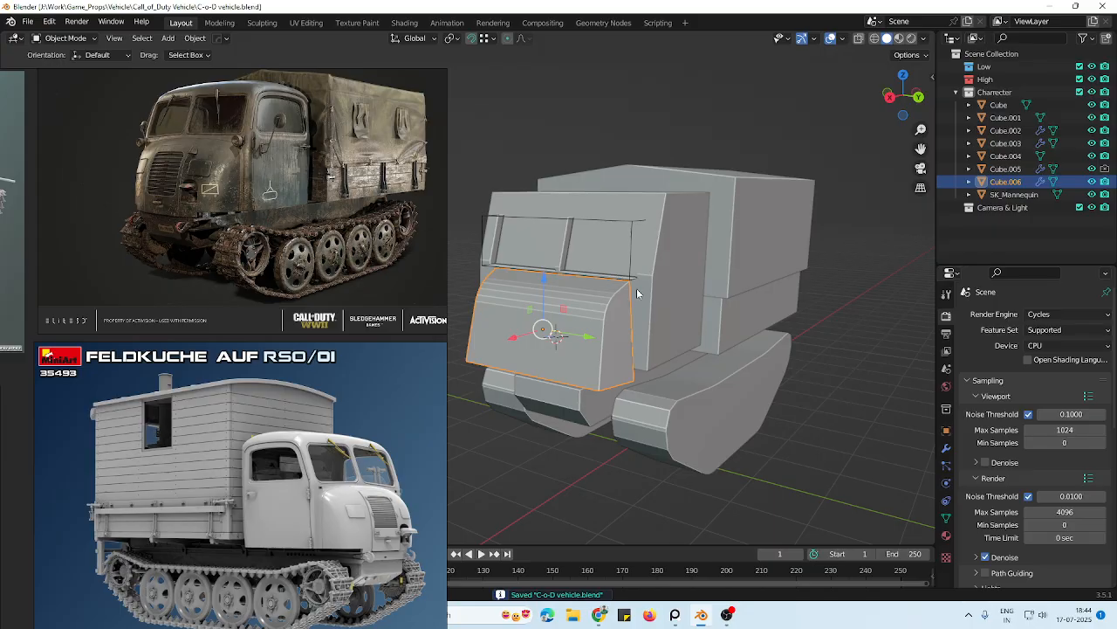
{"action": "middle_click_drag", "start_coordinate": [636, 289], "coordinate": [590, 335]}
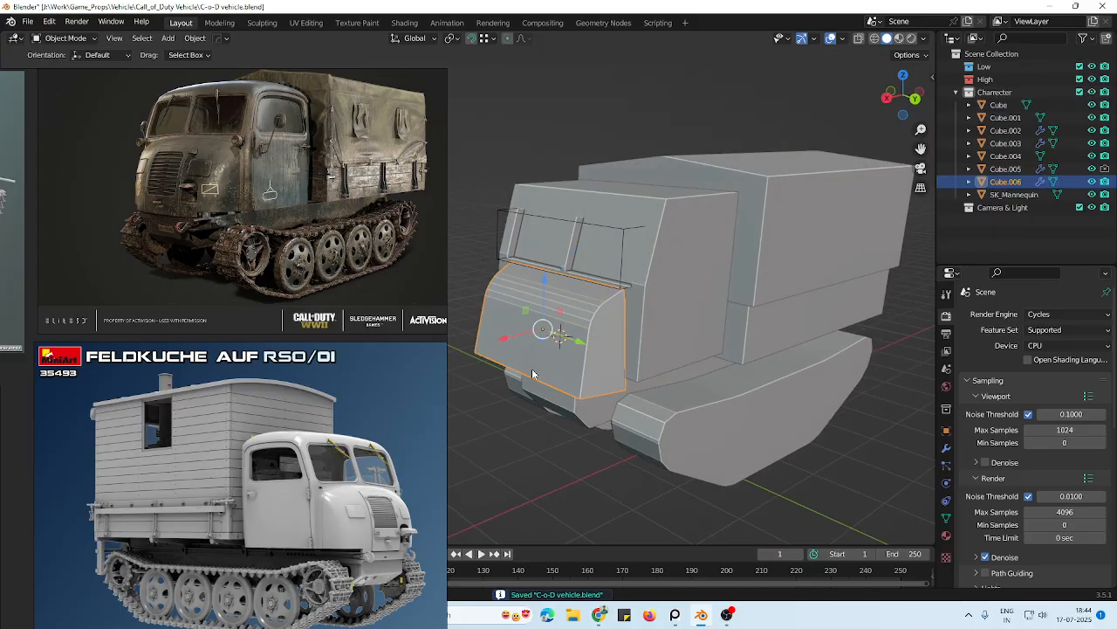
{"action": "middle_click_drag", "start_coordinate": [536, 374], "coordinate": [590, 353]}
{"action": "key", "text": "Tab"}
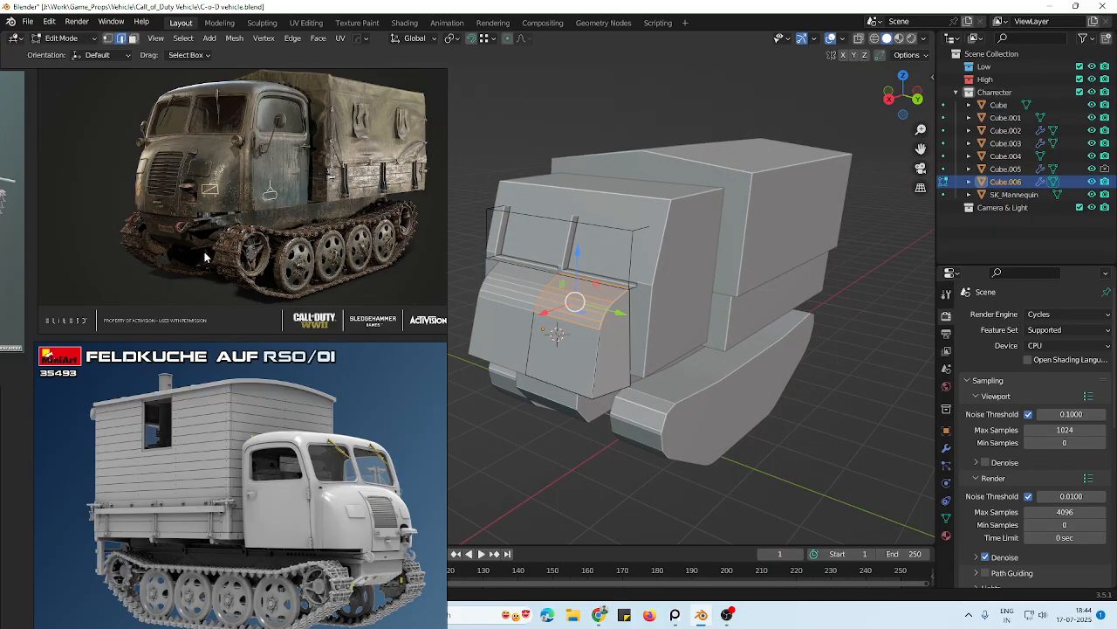
{"action": "scroll", "coordinate": [205, 257], "scroll_direction": "up", "scroll_amount": 3}
{"action": "scroll", "coordinate": [198, 249], "scroll_direction": "up", "scroll_amount": 2}
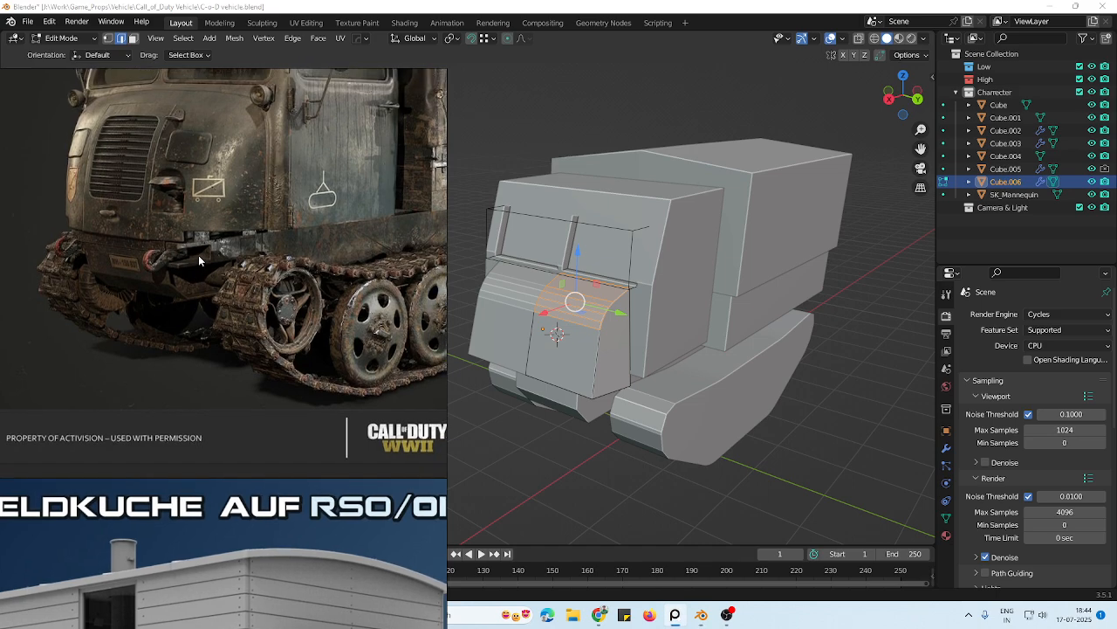
{"action": "scroll", "coordinate": [200, 303], "scroll_direction": "up", "scroll_amount": 2}
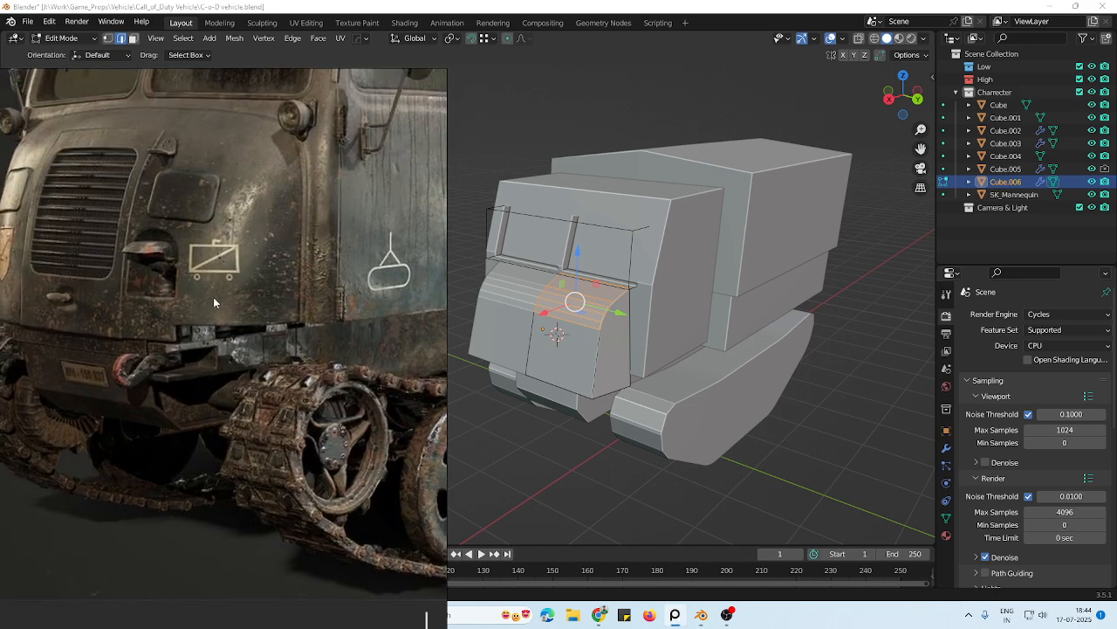
{"action": "scroll", "coordinate": [218, 290], "scroll_direction": "down", "scroll_amount": 3}
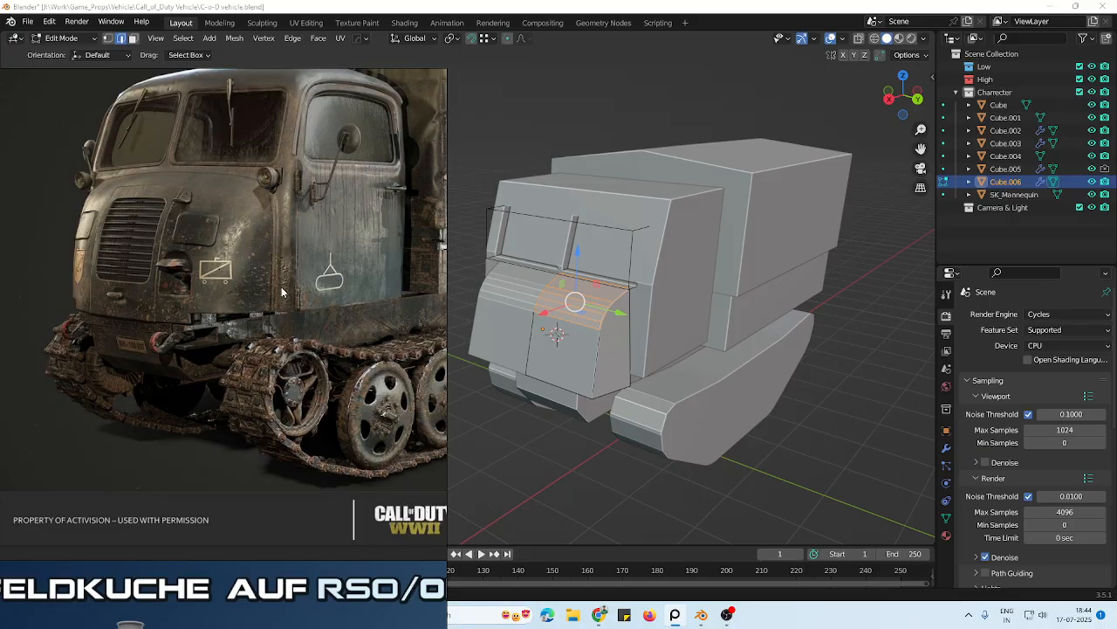
{"action": "middle_click_drag", "start_coordinate": [281, 293], "coordinate": [279, 240]}
{"action": "scroll", "coordinate": [279, 240], "scroll_direction": "down", "scroll_amount": 3}
{"action": "middle_click_drag", "start_coordinate": [375, 467], "coordinate": [290, 404]}
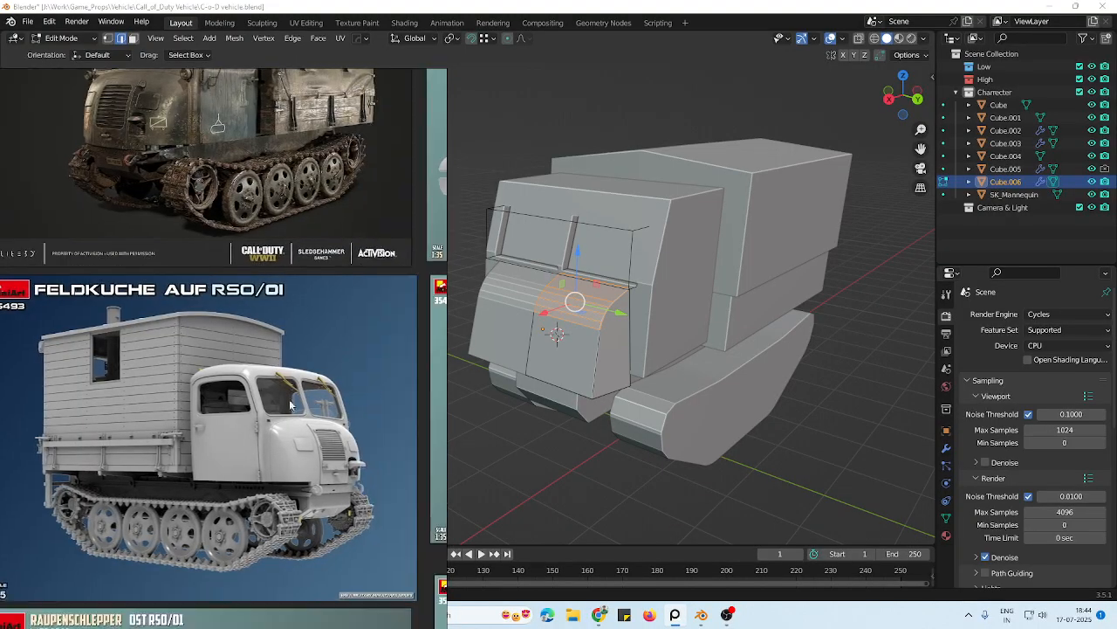
{"action": "scroll", "coordinate": [309, 445], "scroll_direction": "up", "scroll_amount": 3}
Inspect the hood's side profile, front corner edge and side face from several angles
{"action": "middle_click_drag", "start_coordinate": [594, 342], "coordinate": [781, 334]}
{"action": "scroll", "coordinate": [742, 358], "scroll_direction": "down", "scroll_amount": 1}
{"action": "middle_click_drag", "start_coordinate": [718, 371], "coordinate": [726, 350], "text": "shift"}
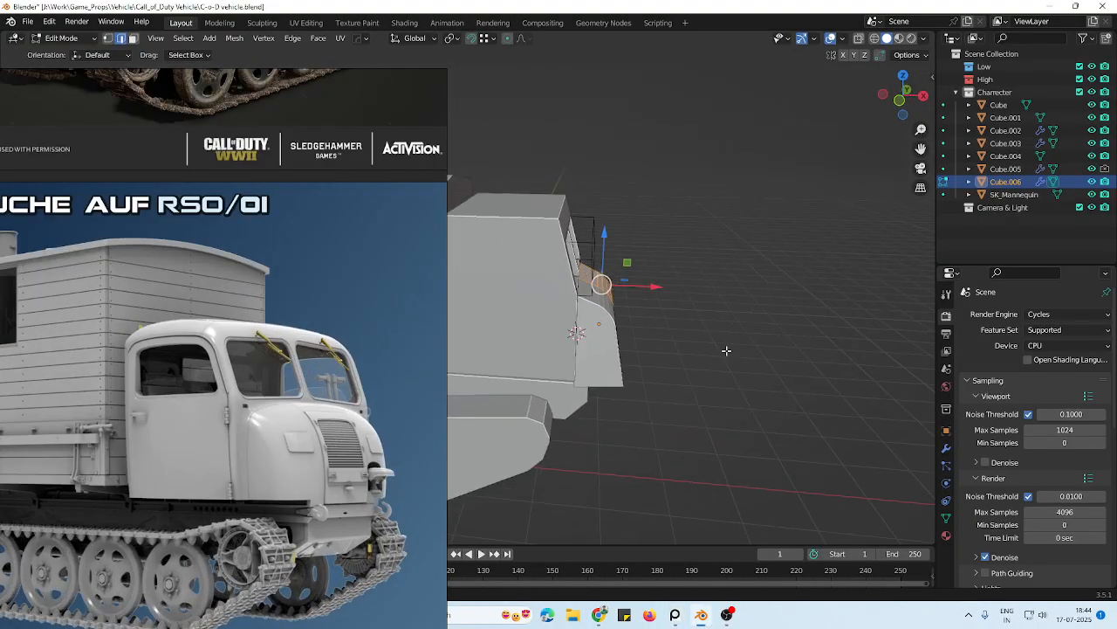
{"action": "scroll", "coordinate": [727, 351], "scroll_direction": "up", "scroll_amount": 3}
{"action": "middle_click_drag", "start_coordinate": [641, 389], "coordinate": [715, 359], "text": "shift"}
{"action": "scroll", "coordinate": [769, 348], "scroll_direction": "down", "scroll_amount": 2}
{"action": "middle_click_drag", "start_coordinate": [793, 344], "coordinate": [668, 328]}
{"action": "left_click", "coordinate": [690, 346]}
{"action": "key", "text": "Tab"}
{"action": "key", "text": "Tab"}
{"action": "left_click", "coordinate": [667, 322]}
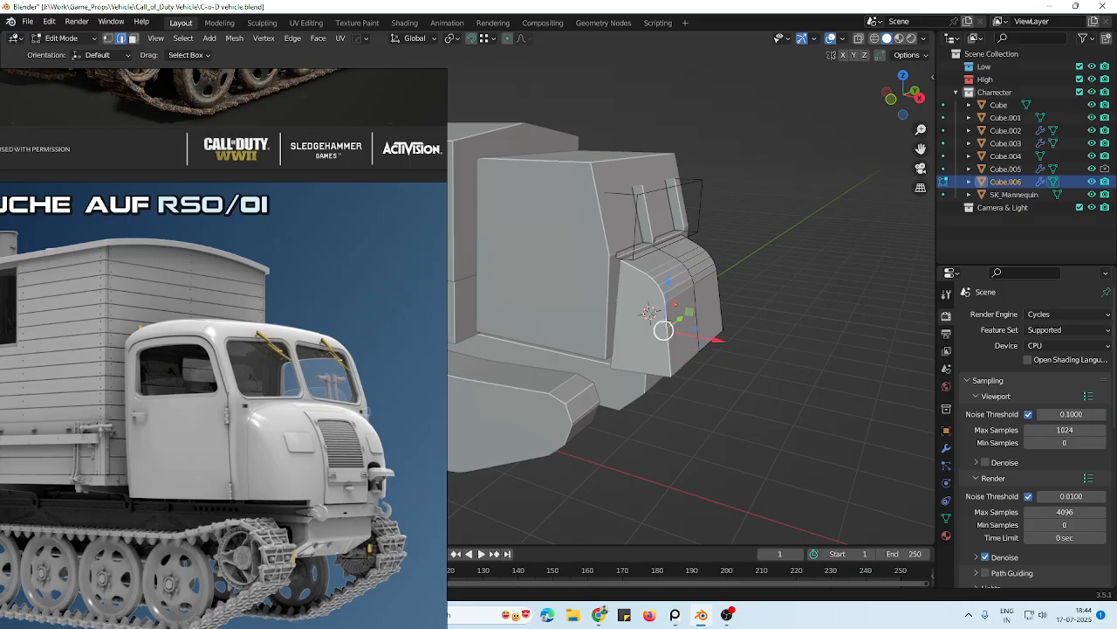
{"action": "middle_click_drag", "start_coordinate": [768, 323], "coordinate": [678, 325]}
{"action": "left_click", "coordinate": [639, 310], "text": "alt"}
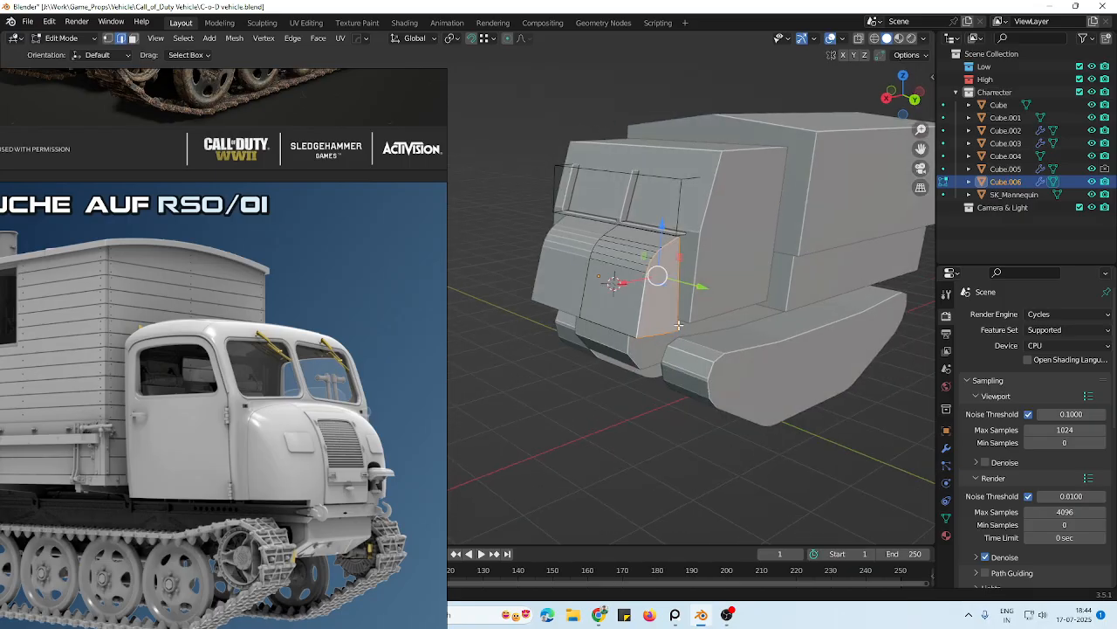
{"action": "left_click_drag", "start_coordinate": [670, 323], "coordinate": [672, 325]}
{"action": "middle_click_drag", "start_coordinate": [672, 351], "coordinate": [664, 366]}
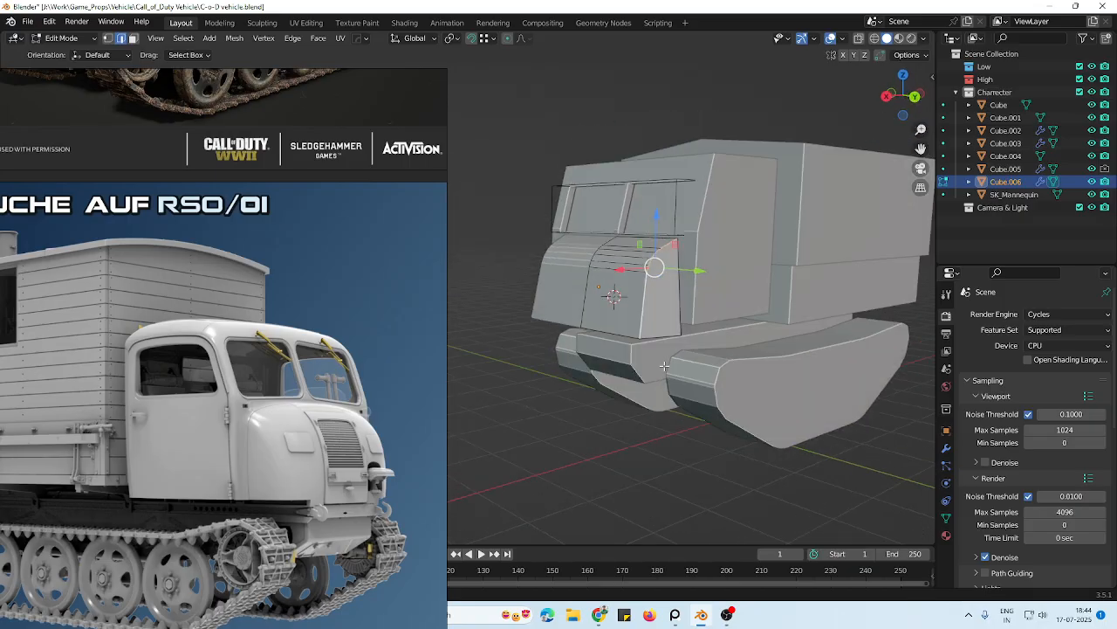
Lower the cab's bottom edges to the level of the hood's underside
{"action": "key", "text": "Tab"}
{"action": "left_click", "coordinate": [728, 315]}
{"action": "middle_click_drag", "start_coordinate": [728, 315], "coordinate": [699, 306]}
{"action": "key", "text": "Tab"}
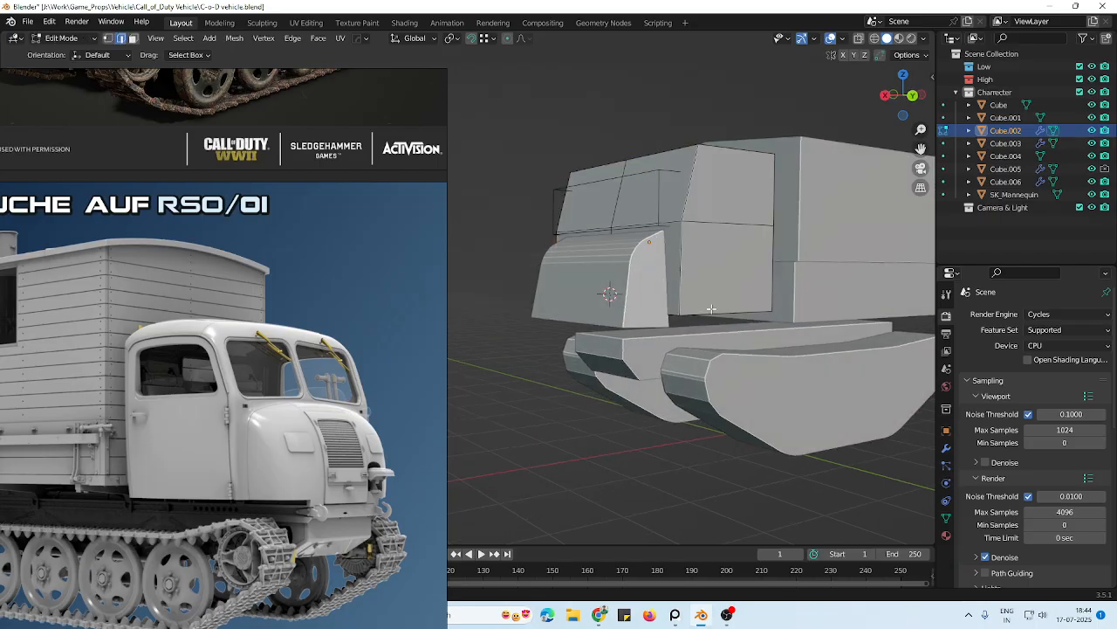
{"action": "key", "text": "alt+z"}
{"action": "left_click_drag", "start_coordinate": [840, 347], "coordinate": [569, 272]}
{"action": "key", "text": "alt+z"}
{"action": "key", "text": "Tab"}
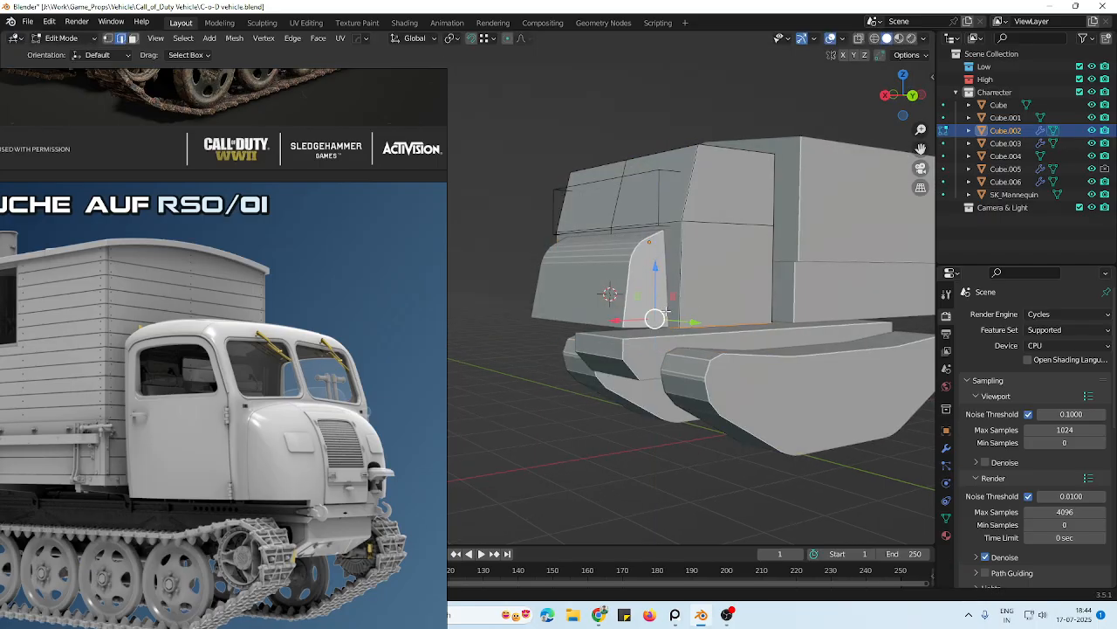
Move the hood's lower front edge back along the X axis toward the cab to make the front face steeper
{"action": "middle_click_drag", "start_coordinate": [648, 281], "coordinate": [589, 332]}
{"action": "key", "text": "Tab"}
{"action": "key", "text": "Tab"}
{"action": "left_click", "coordinate": [598, 322]}
{"action": "key", "text": "Tab"}
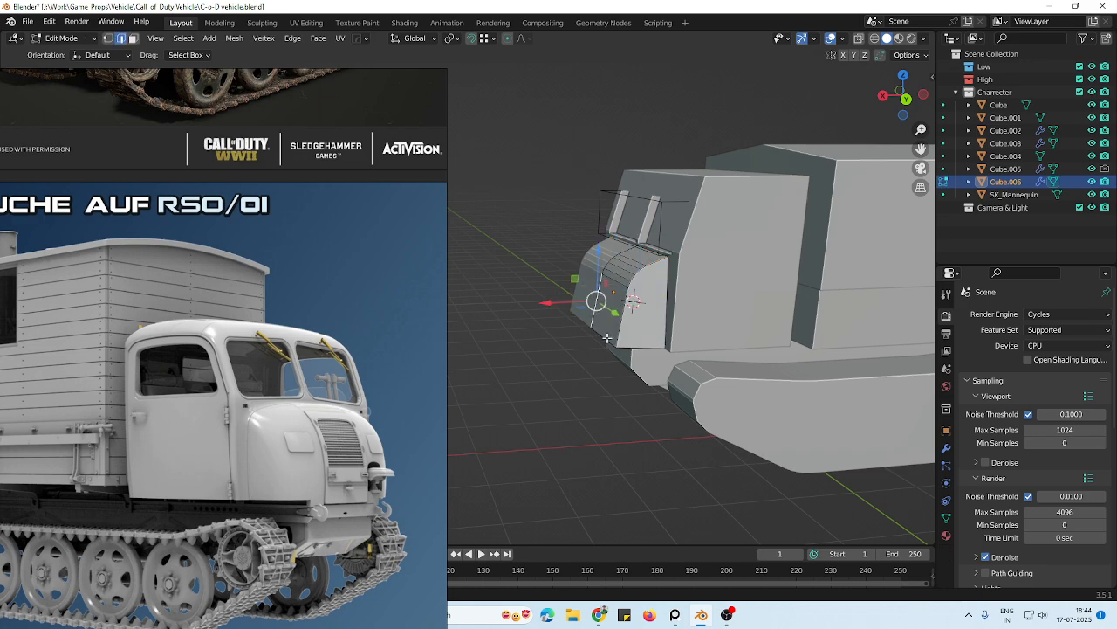
{"action": "key", "text": "g"}
{"action": "key", "text": "x"}
{"action": "left_click", "coordinate": [623, 293]}
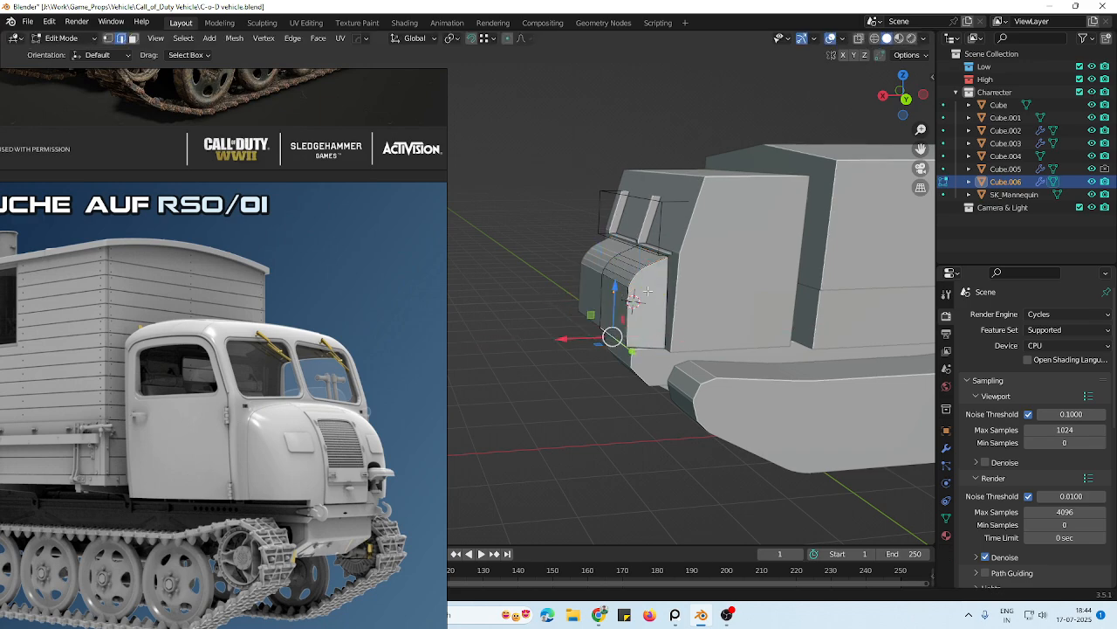
{"action": "key", "text": "Tab"}
Try beveling the edge chain from the hood's upper side down the front corner into a wide, multi-segment rounded corner
{"action": "middle_click_drag", "start_coordinate": [623, 293], "coordinate": [573, 337]}
{"action": "scroll", "coordinate": [605, 367], "scroll_direction": "up", "scroll_amount": 2}
{"action": "key", "text": "Tab"}
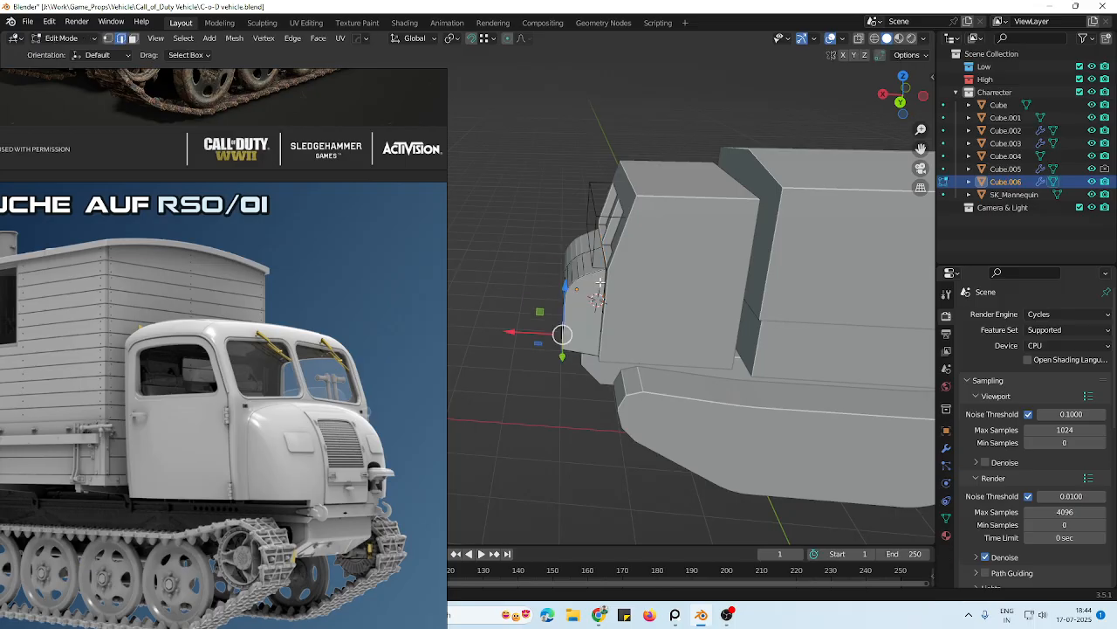
{"action": "middle_click_drag", "start_coordinate": [600, 287], "coordinate": [758, 306]}
{"action": "scroll", "coordinate": [607, 287], "scroll_direction": "up", "scroll_amount": 4}
{"action": "left_click", "coordinate": [748, 230]}
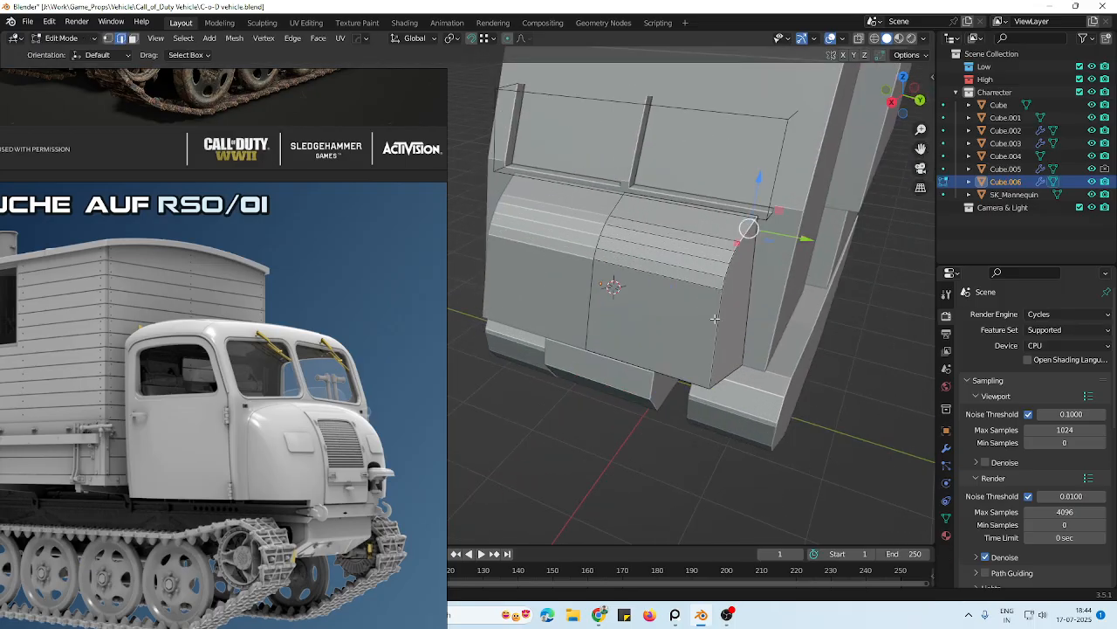
{"action": "left_click", "coordinate": [713, 319], "text": "ctrl"}
{"action": "key", "text": "ctrl+b"}
{"action": "scroll", "coordinate": [768, 319], "scroll_direction": "up", "scroll_amount": 4}
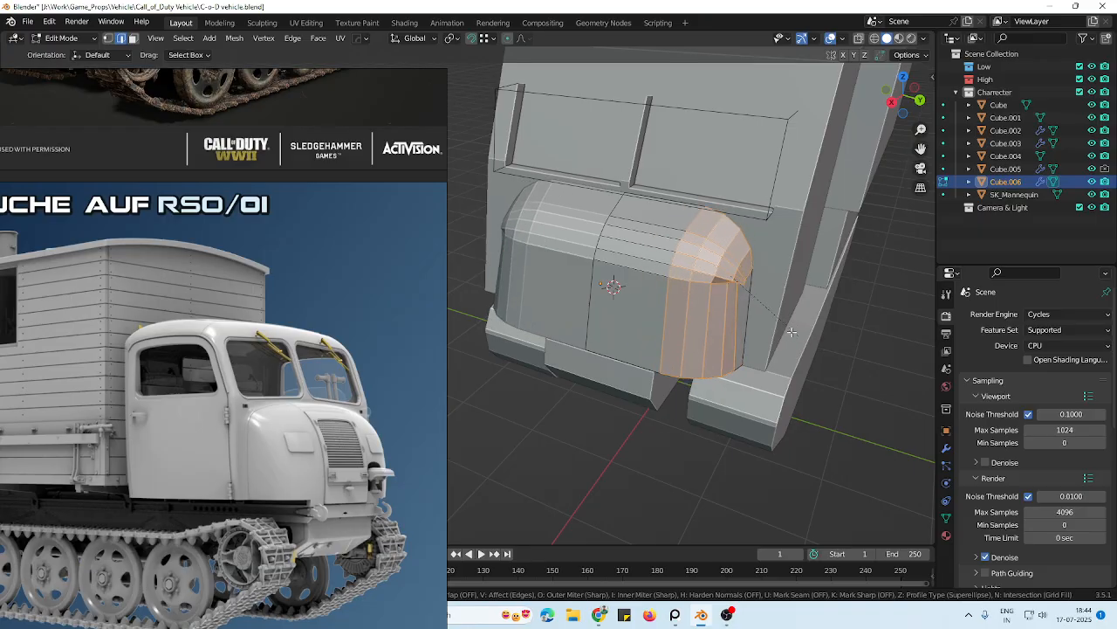
{"action": "left_click", "coordinate": [794, 333]}
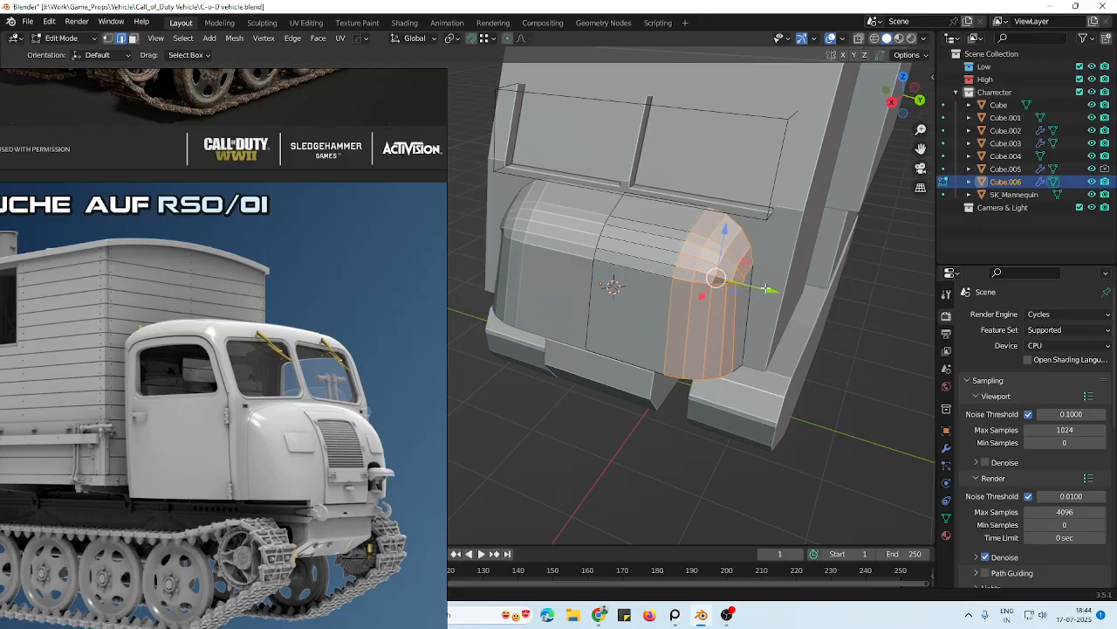
Check the rounded hood corner from several angles and undo the corner bevel
{"action": "scroll", "coordinate": [686, 327], "scroll_direction": "down", "scroll_amount": 6}
{"action": "key", "text": "Tab"}
{"action": "scroll", "coordinate": [638, 351], "scroll_direction": "up", "scroll_amount": 3}
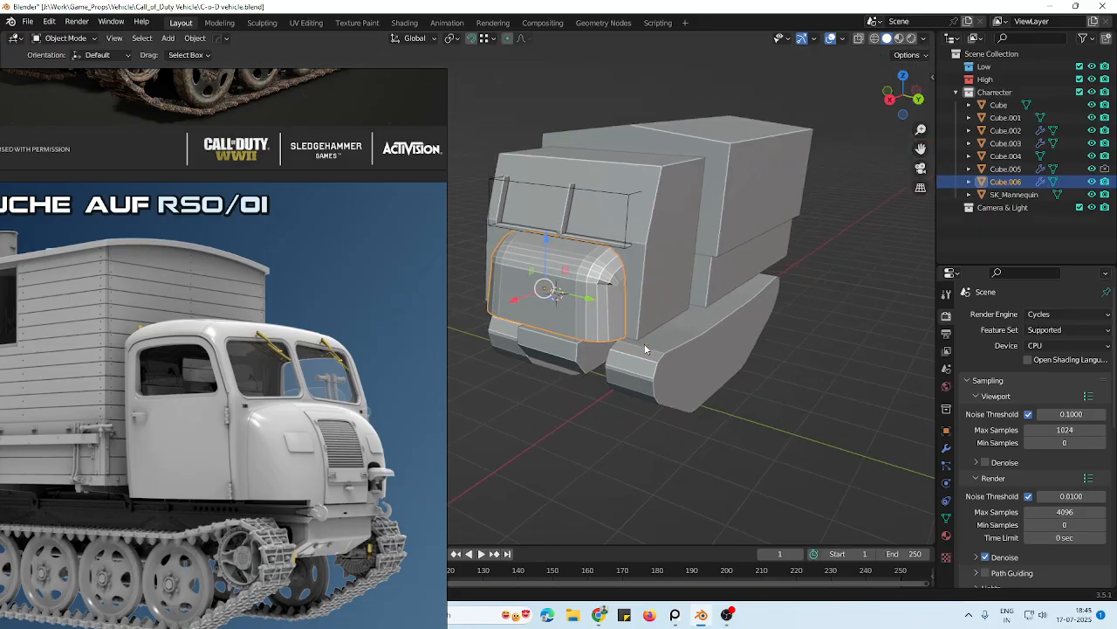
{"action": "middle_click_drag", "start_coordinate": [646, 349], "coordinate": [716, 312]}
{"action": "scroll", "coordinate": [681, 322], "scroll_direction": "up", "scroll_amount": 6}
{"action": "key", "text": "Tab"}
{"action": "scroll", "coordinate": [717, 311], "scroll_direction": "down", "scroll_amount": 4}
{"action": "scroll", "coordinate": [703, 314], "scroll_direction": "up", "scroll_amount": 2}
{"action": "key", "text": "ctrl+z"}
{"action": "key", "text": "ctrl+z"}
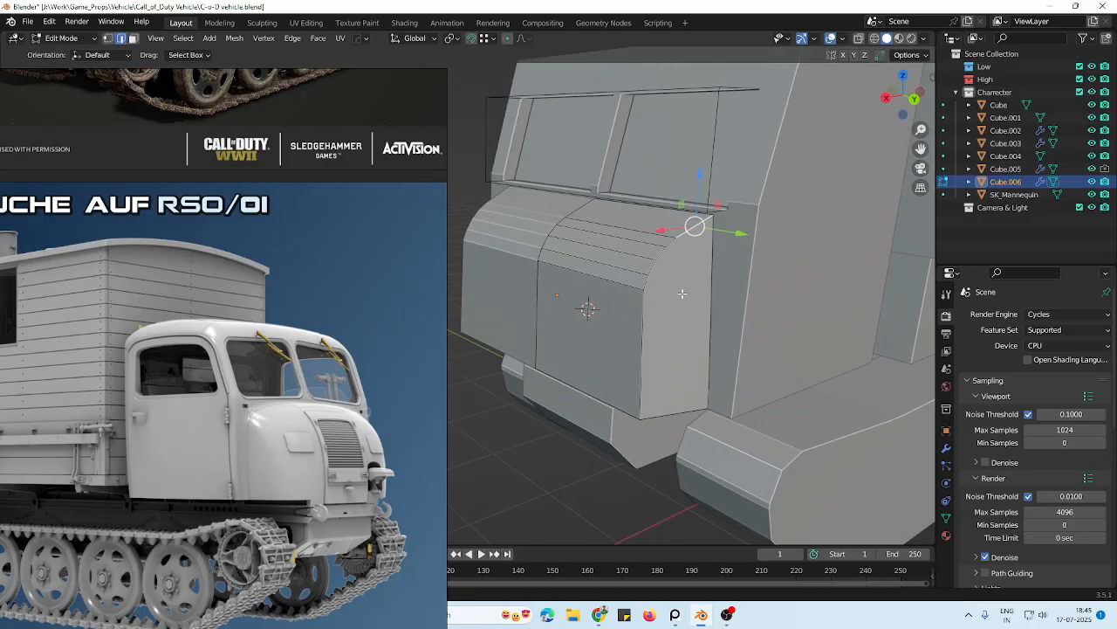
Cut diagonal edges with the Knife tool across the hood's side face, from the curved front profile to the rear edge
{"action": "key", "text": "ctrl+l"}
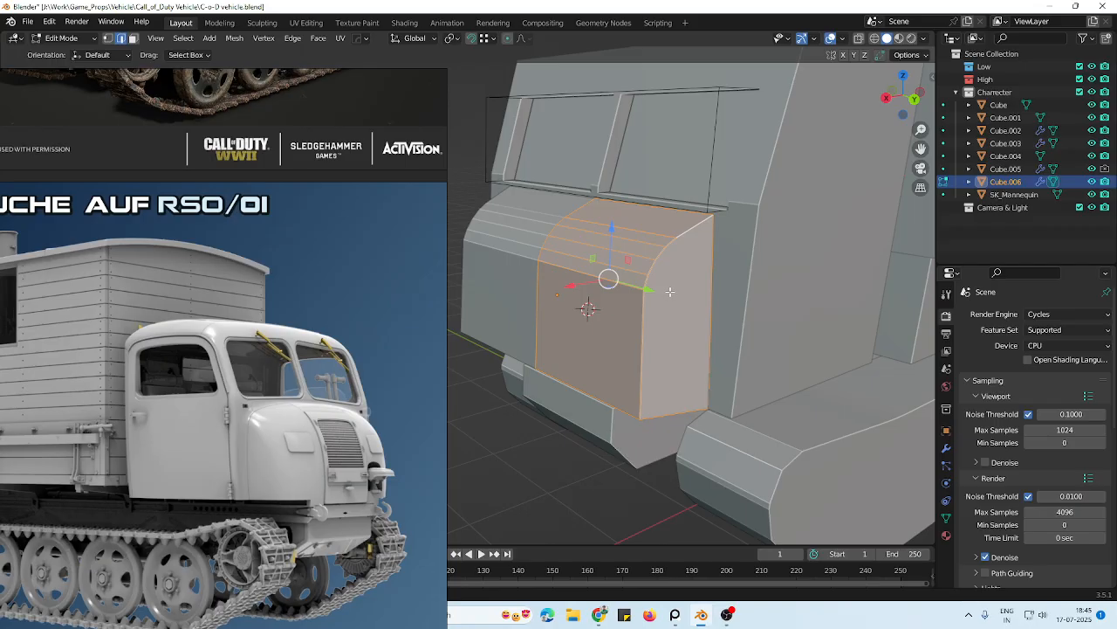
{"action": "key", "text": "k"}
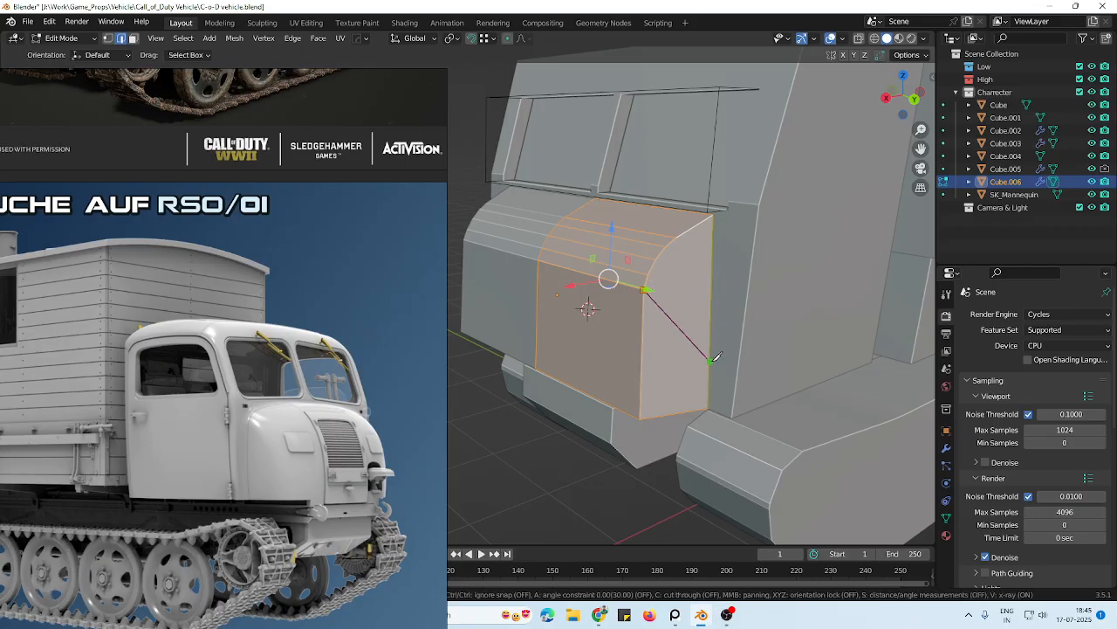
{"action": "key", "text": "Escape"}
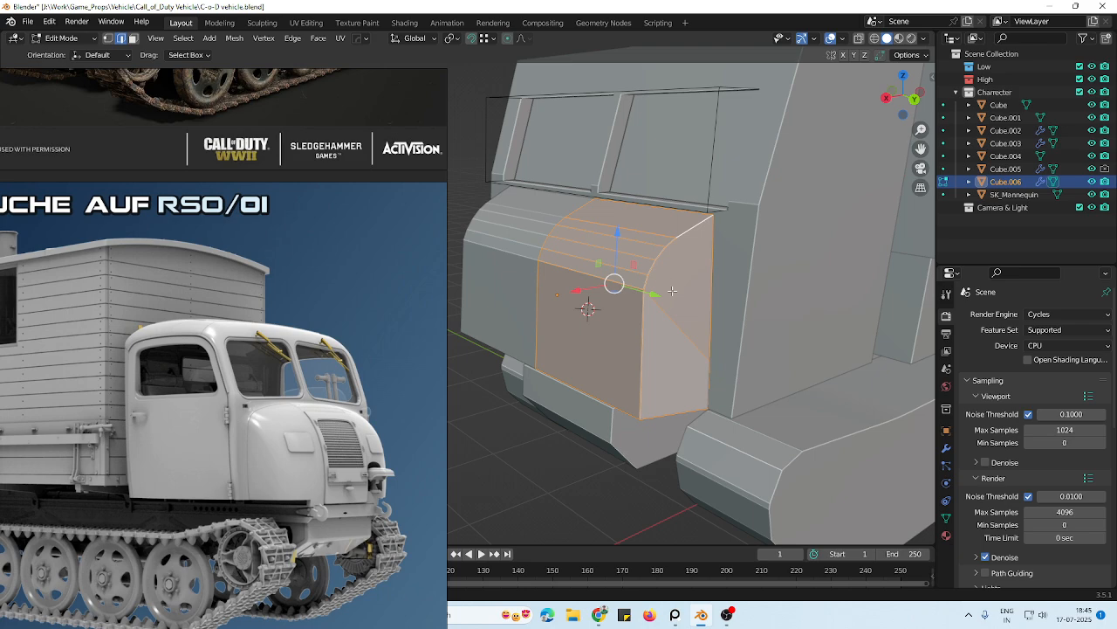
{"action": "mouse_move", "coordinate": [672, 290]}
{"action": "middle_mouse_down"}
{"action": "mouse_move", "coordinate": [638, 291]}
{"action": "mouse_move", "coordinate": [684, 291]}
{"action": "middle_mouse_up"}
{"action": "key", "text": "k"}
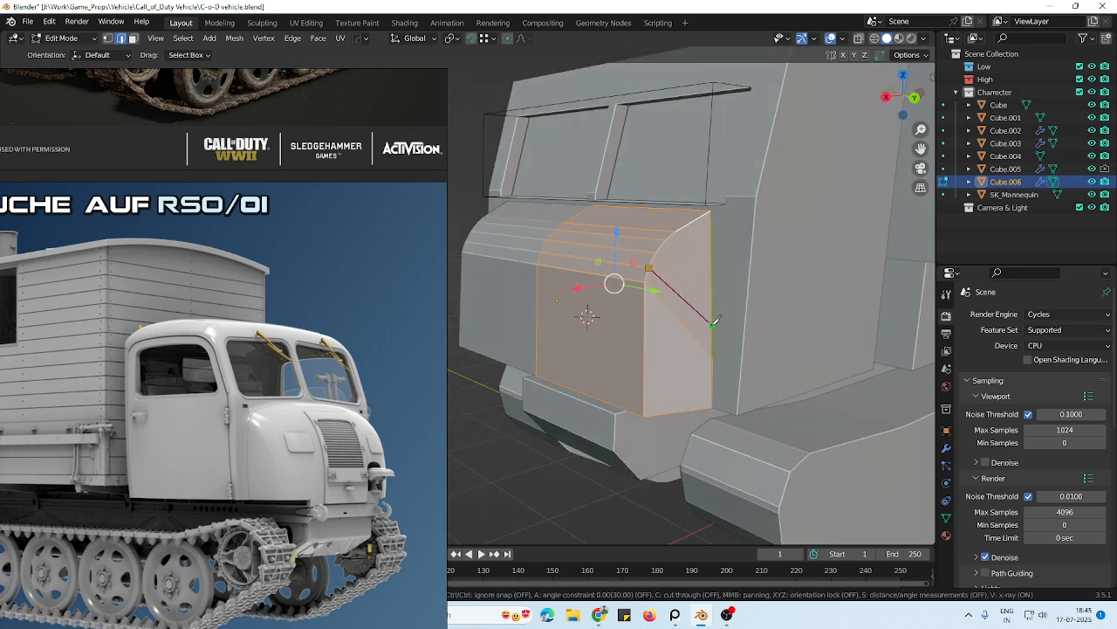
{"action": "left_click", "coordinate": [691, 275]}
{"action": "key", "text": "Return"}
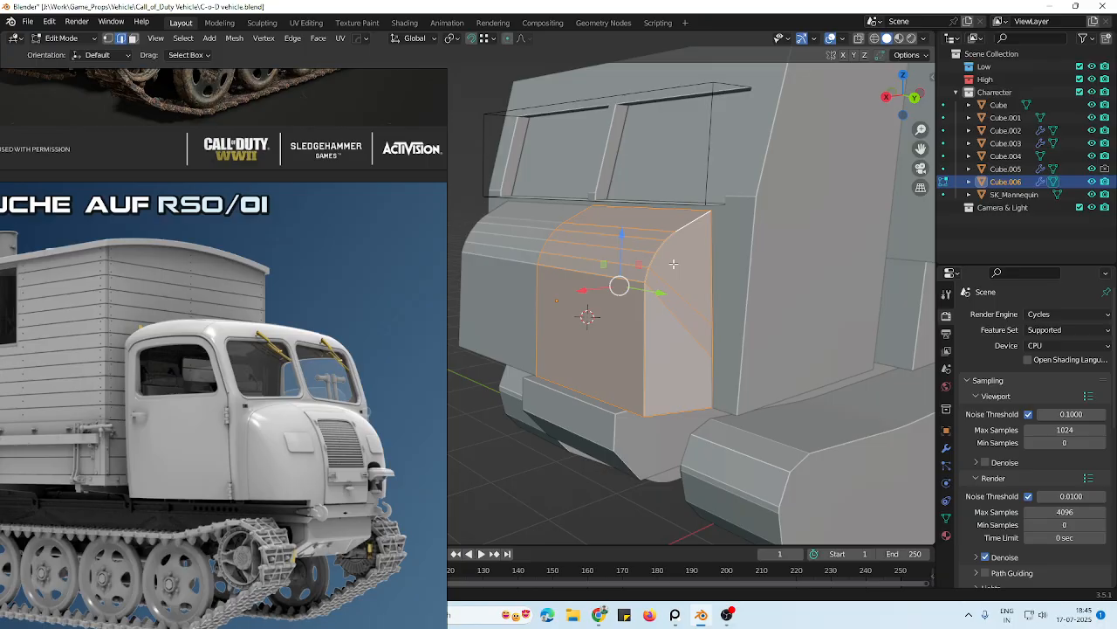
{"action": "key", "text": "k"}
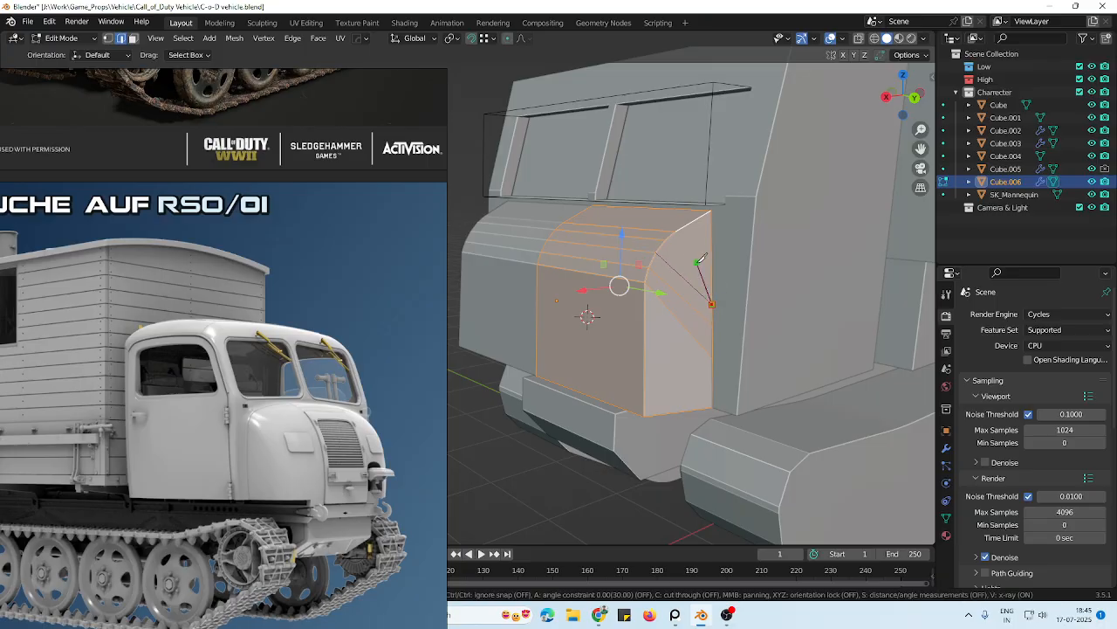
{"action": "left_click", "coordinate": [699, 261]}
{"action": "key", "text": "Return"}
{"action": "key", "text": "k"}
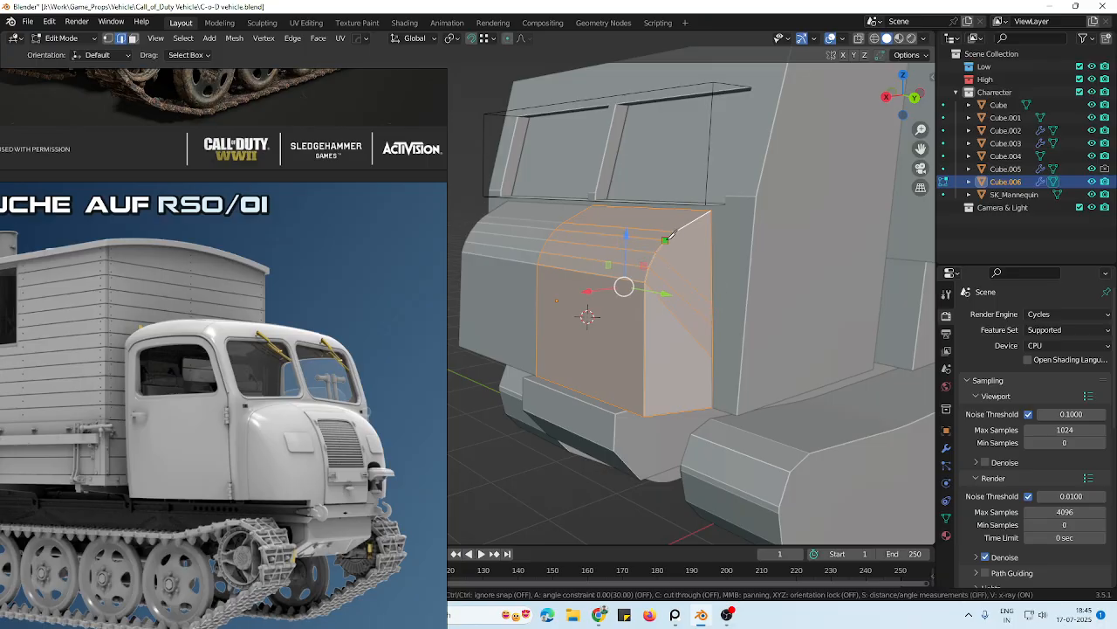
{"action": "left_click", "coordinate": [712, 260]}
{"action": "key", "text": "Return"}
Bevel the edge chain from the hood's upper side down the front corner into a wide, multi-segment rounded corner
{"action": "middle_click_drag", "start_coordinate": [712, 259], "coordinate": [612, 321]}
{"action": "left_click", "coordinate": [612, 321]}
{"action": "key", "text": "ctrl+b"}
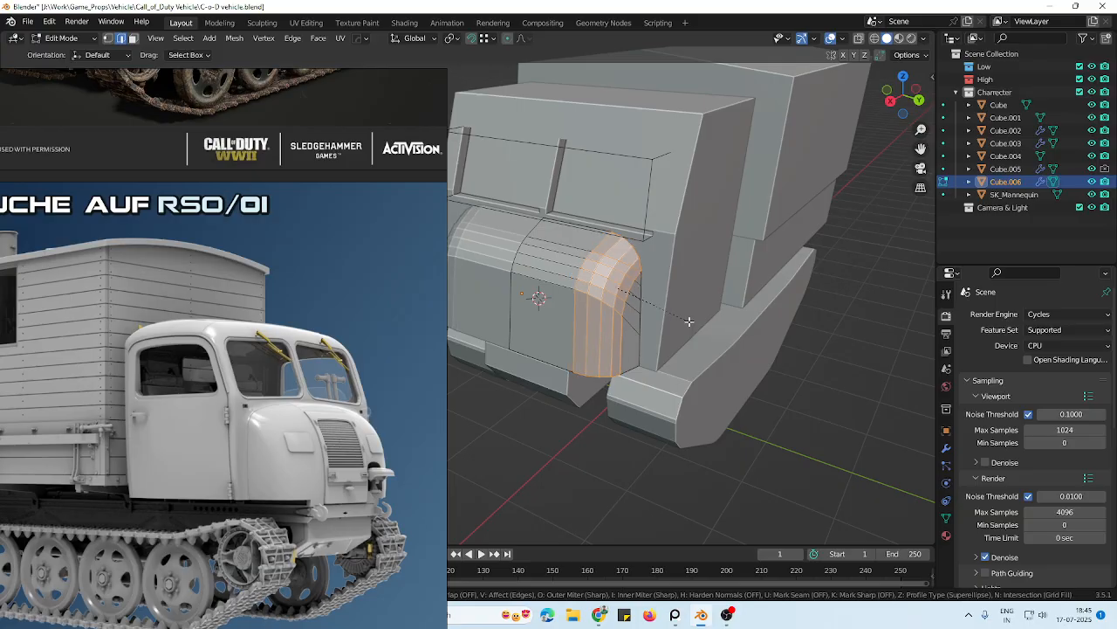
{"action": "left_click", "coordinate": [688, 322]}
Apply Shade Auto Smooth to the hood and check the whole truck against the reference
{"action": "key", "text": "Tab"}
{"action": "scroll", "coordinate": [684, 271], "scroll_direction": "down", "scroll_amount": 3}
{"action": "middle_click_drag", "start_coordinate": [557, 292], "coordinate": [677, 295], "text": "shift"}
{"action": "right_click", "coordinate": [677, 295]}
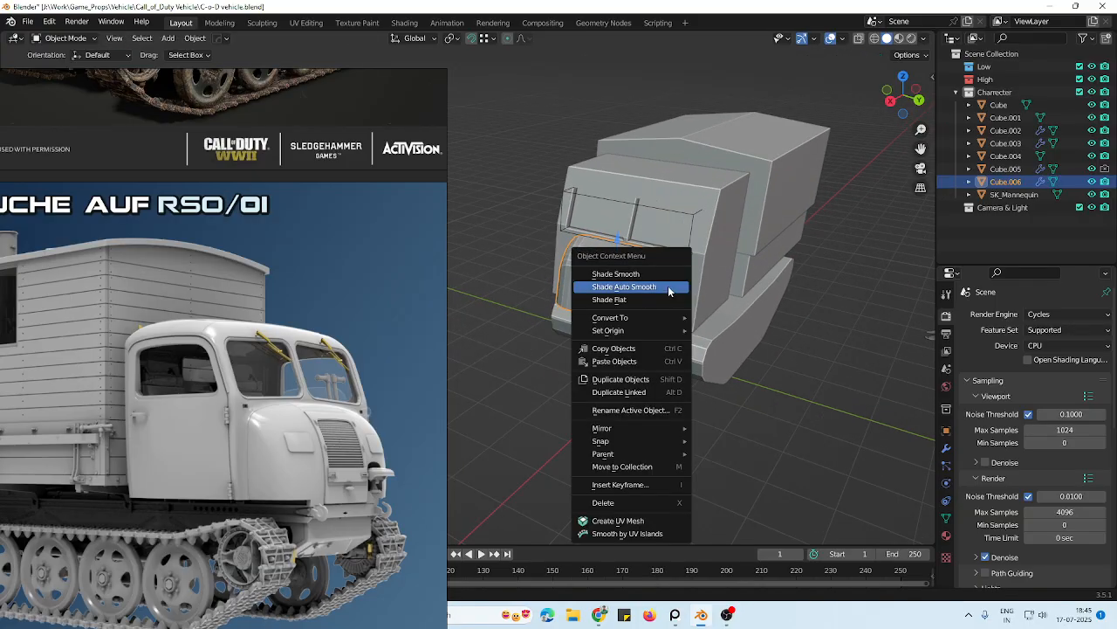
{"action": "left_click", "coordinate": [671, 288]}
{"action": "scroll", "coordinate": [742, 323], "scroll_direction": "down", "scroll_amount": 2}
{"action": "middle_click_drag", "start_coordinate": [828, 375], "coordinate": [805, 359]}
{"action": "left_click", "coordinate": [805, 358]}
{"action": "middle_click_drag", "start_coordinate": [735, 370], "coordinate": [709, 311], "text": "shift"}
{"action": "scroll", "coordinate": [652, 332], "scroll_direction": "up", "scroll_amount": 5}
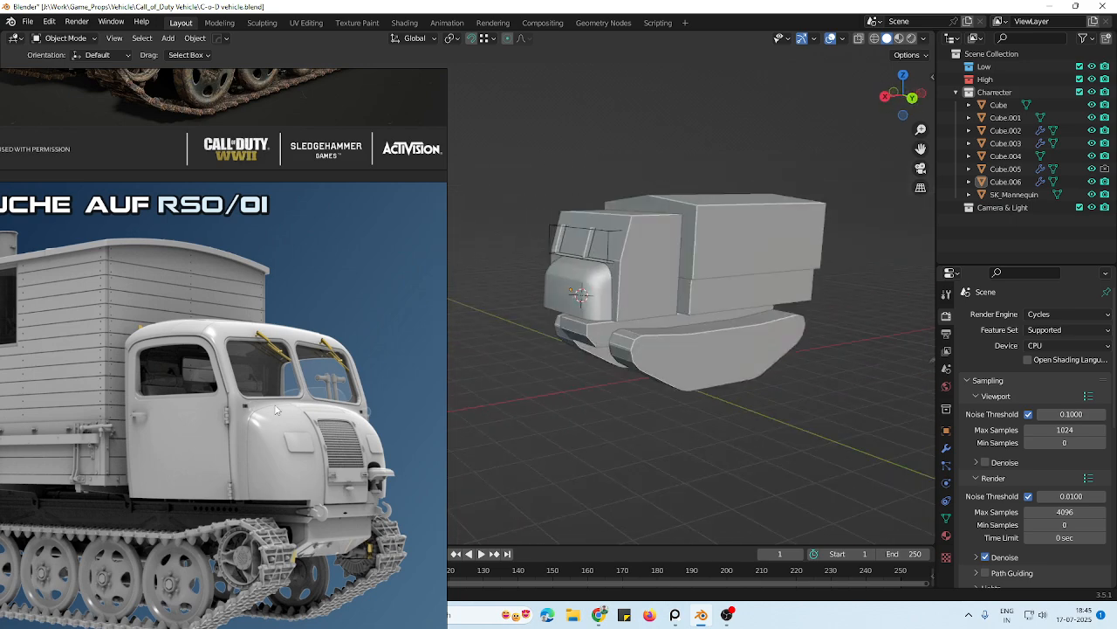
Turn on proportional editing for the hood mesh and select its flat front face in face select mode
{"action": "scroll", "coordinate": [275, 406], "scroll_direction": "down", "scroll_amount": 3}
{"action": "middle_click_drag", "start_coordinate": [628, 355], "coordinate": [698, 358]}
{"action": "left_click", "coordinate": [711, 353]}
{"action": "key", "text": "Tab"}
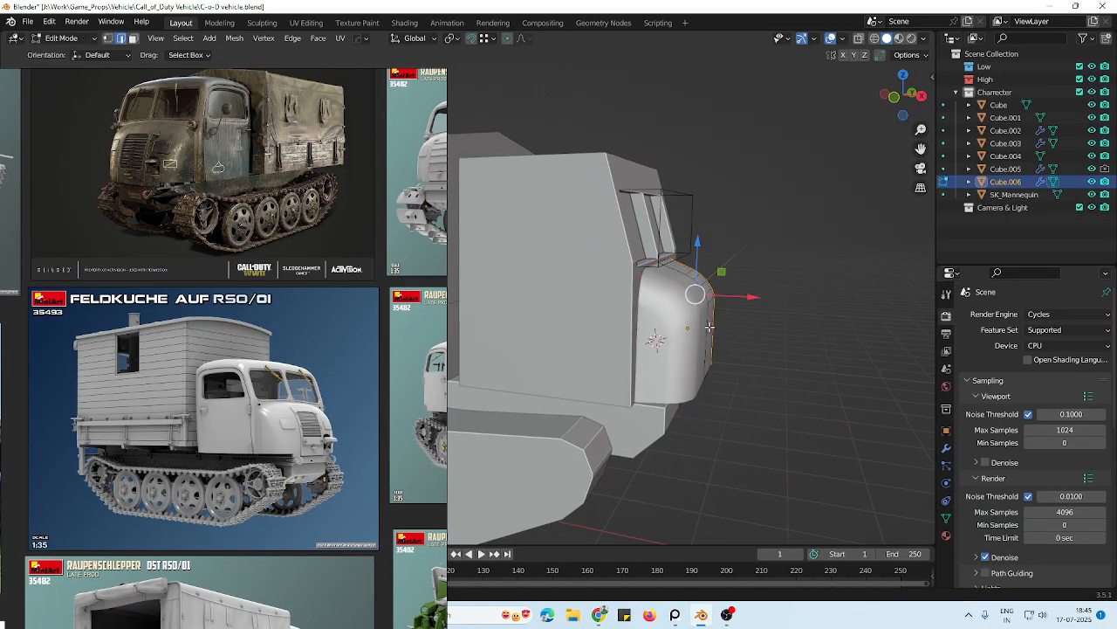
{"action": "left_click", "coordinate": [710, 328]}
{"action": "middle_click_drag", "start_coordinate": [736, 346], "coordinate": [748, 339]}
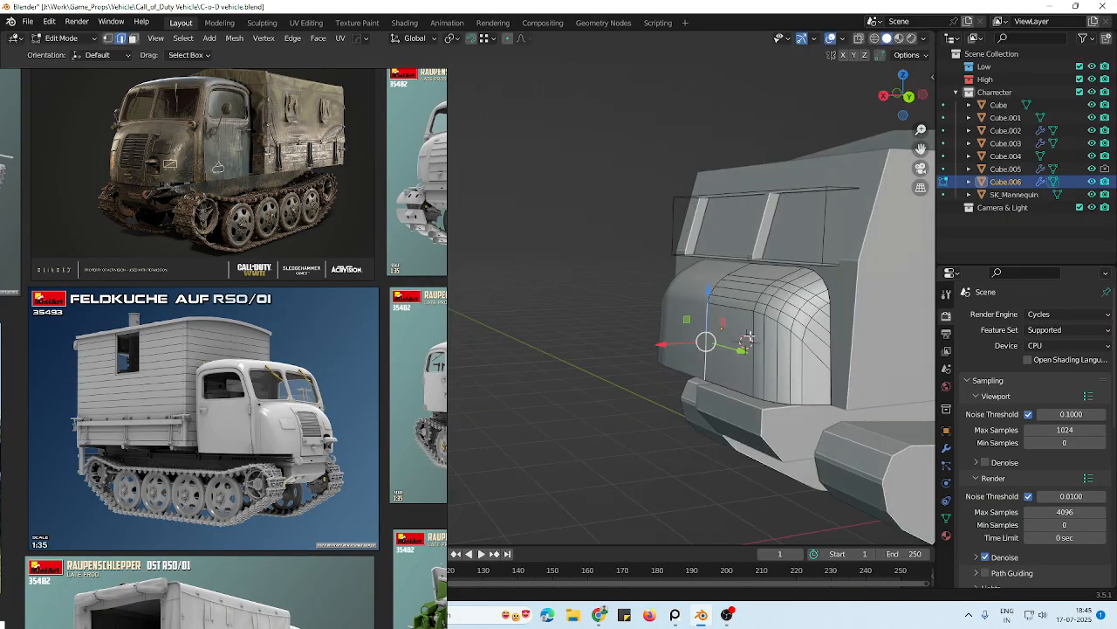
{"action": "left_click", "coordinate": [801, 365], "text": "ctrl"}
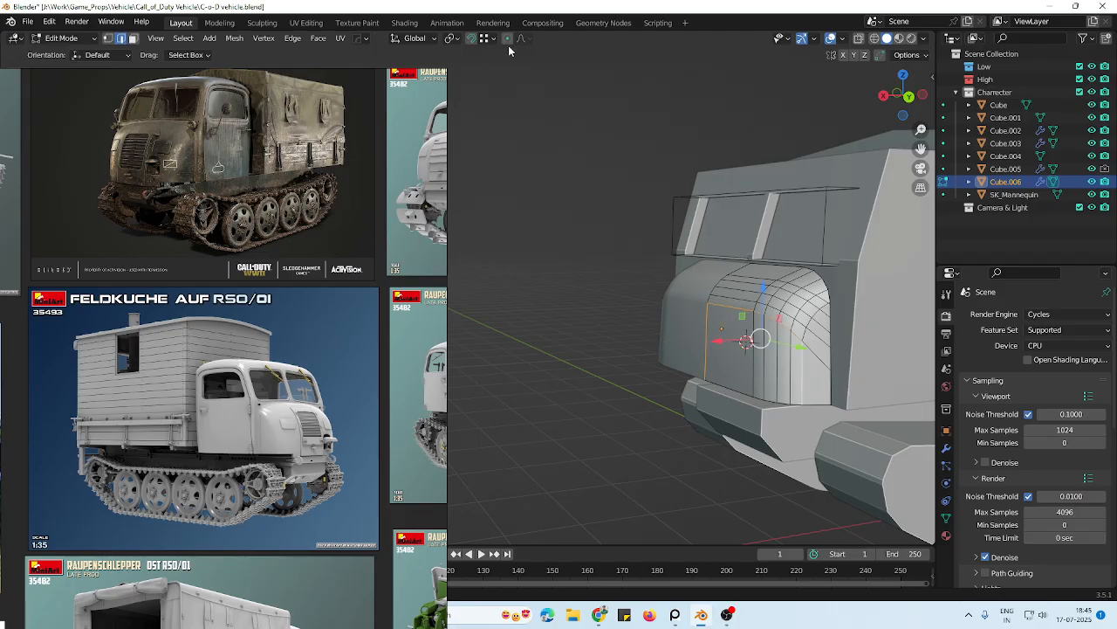
{"action": "left_click", "coordinate": [757, 374]}
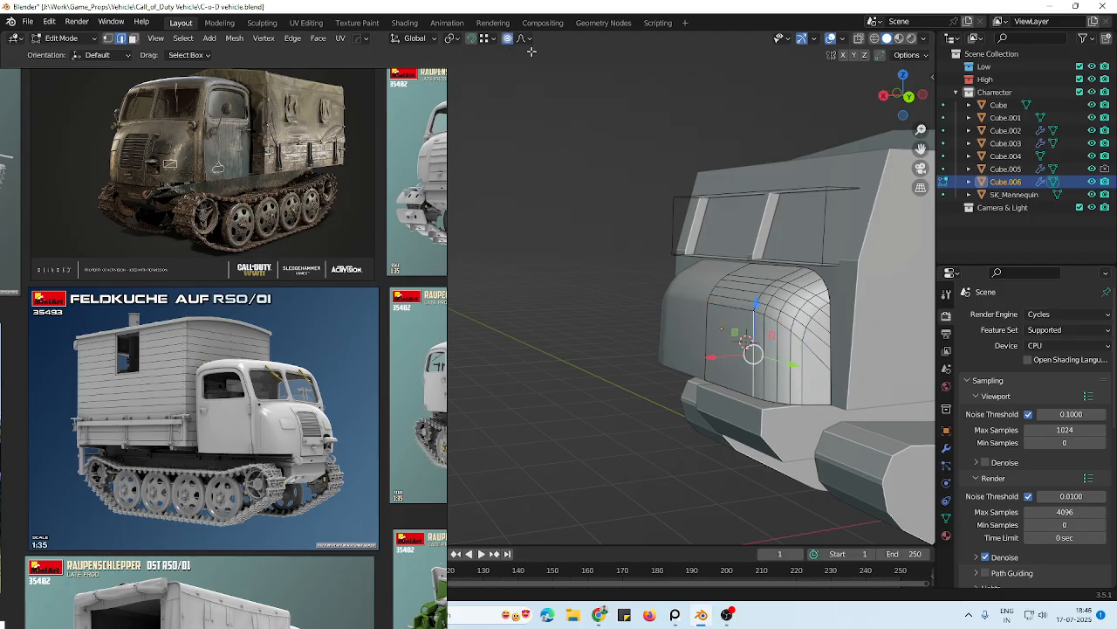
{"action": "left_click", "coordinate": [133, 39]}
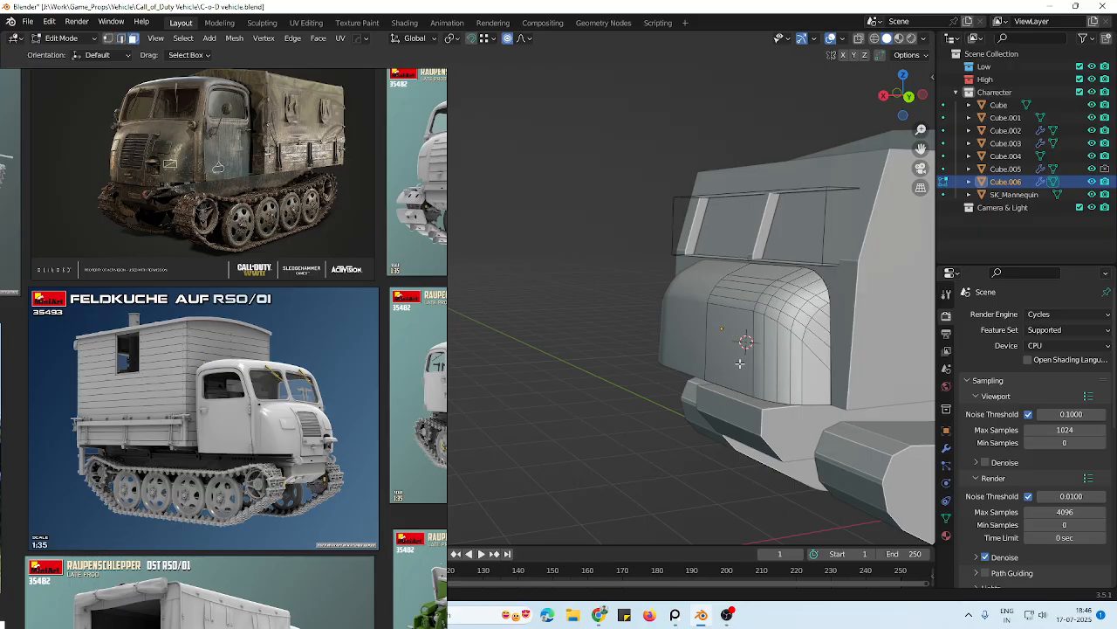
{"action": "left_click", "coordinate": [727, 354]}
{"action": "mouse_move", "coordinate": [727, 354]}
{"action": "middle_mouse_down"}
{"action": "mouse_move", "coordinate": [747, 368]}
{"action": "mouse_move", "coordinate": [735, 368]}
{"action": "middle_mouse_up"}
{"action": "key", "text": "g"}
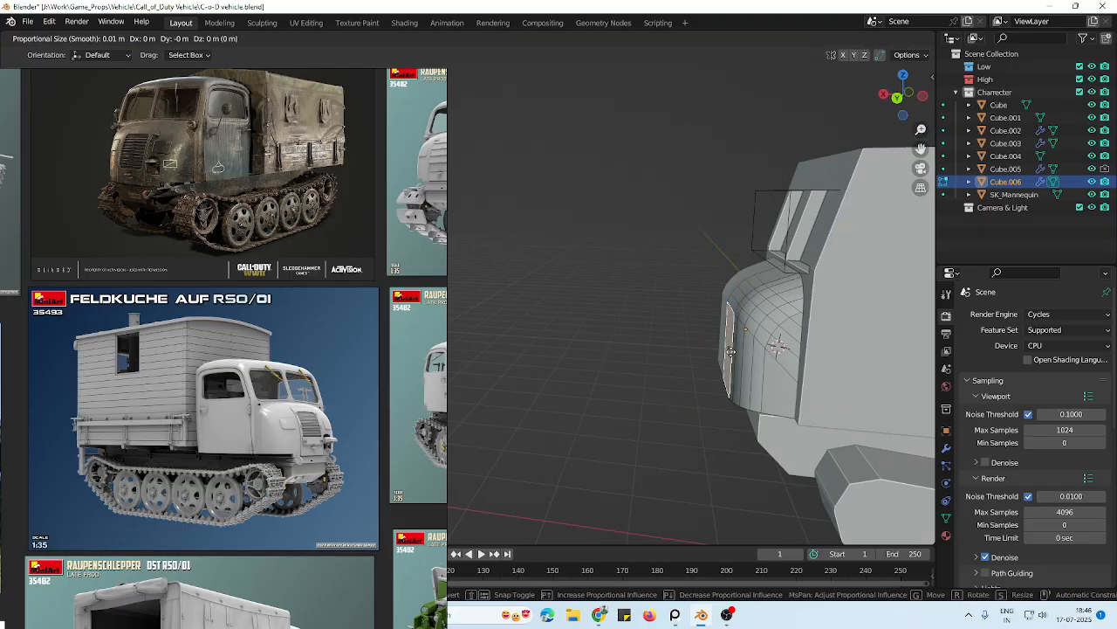
{"action": "key", "text": "x"}
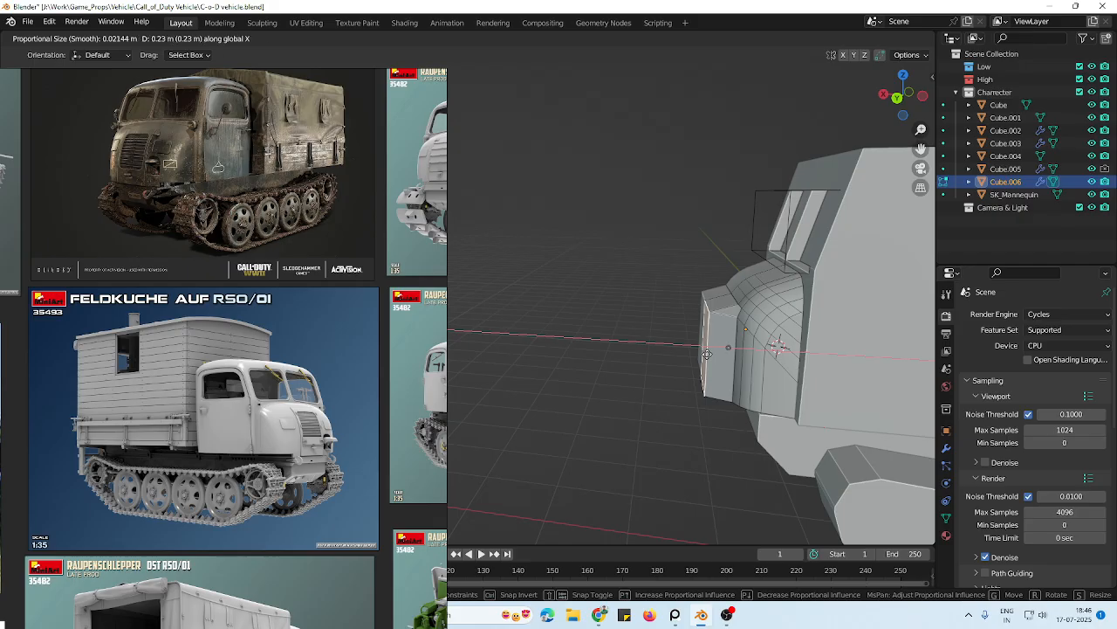
{"action": "scroll", "coordinate": [707, 353], "scroll_direction": "down", "scroll_amount": 16}
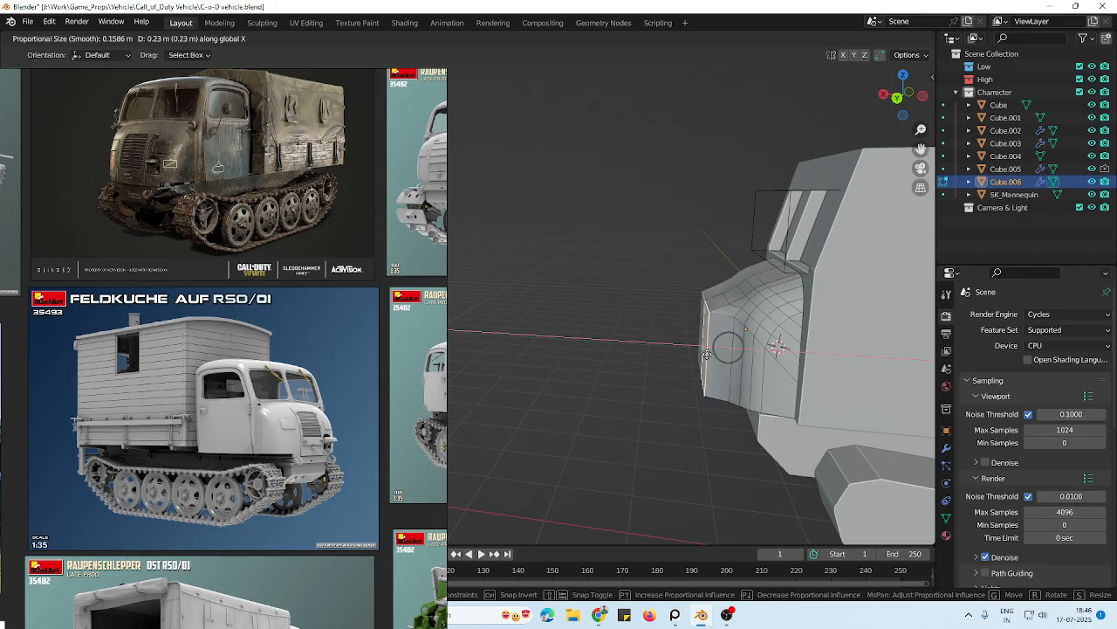
{"action": "scroll", "coordinate": [707, 354], "scroll_direction": "up", "scroll_amount": 20}
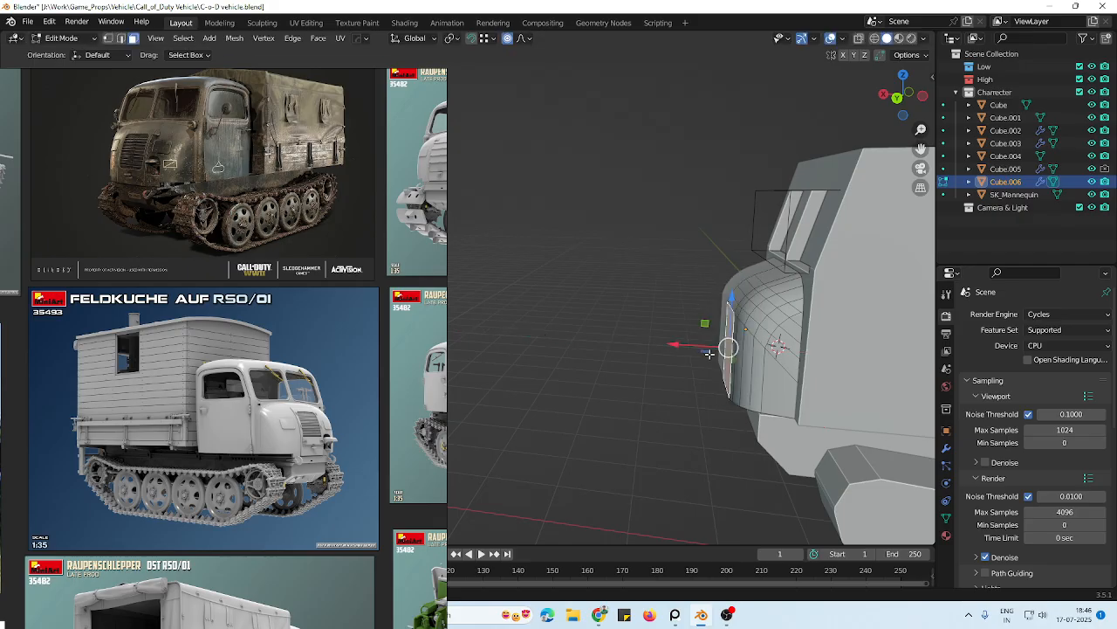
{"action": "key", "text": "shift+z"}
{"action": "left_click", "coordinate": [676, 349]}
{"action": "middle_click_drag", "start_coordinate": [673, 343], "coordinate": [723, 365]}
{"action": "middle_click_drag", "start_coordinate": [698, 366], "coordinate": [721, 379]}
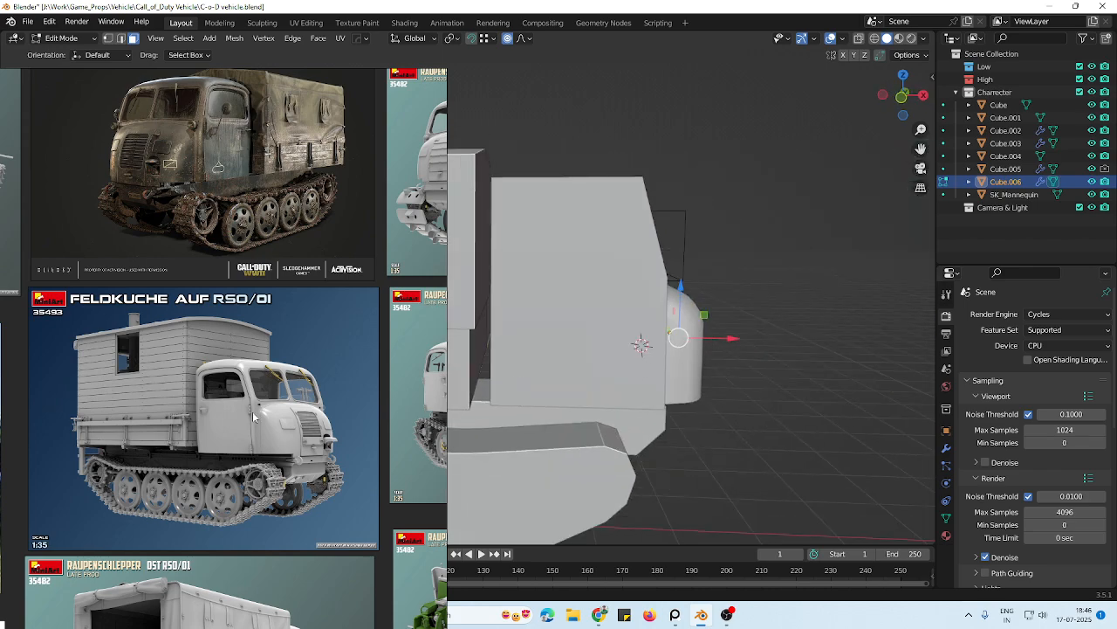
{"action": "key", "text": "g"}
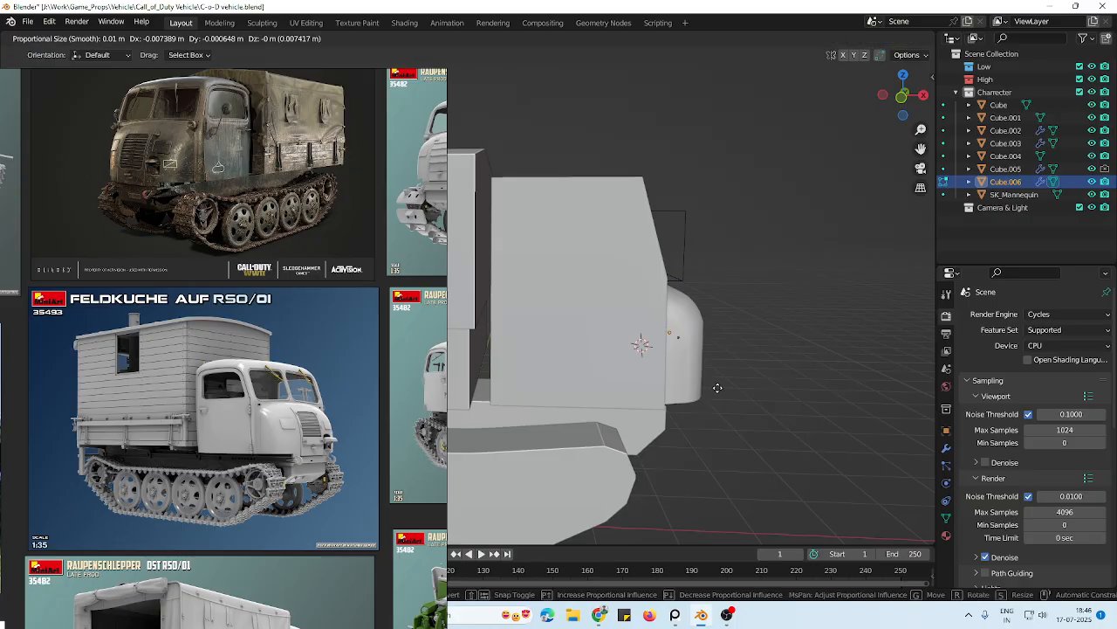
{"action": "key", "text": "x"}
{"action": "scroll", "coordinate": [718, 387], "scroll_direction": "down", "scroll_amount": 10}
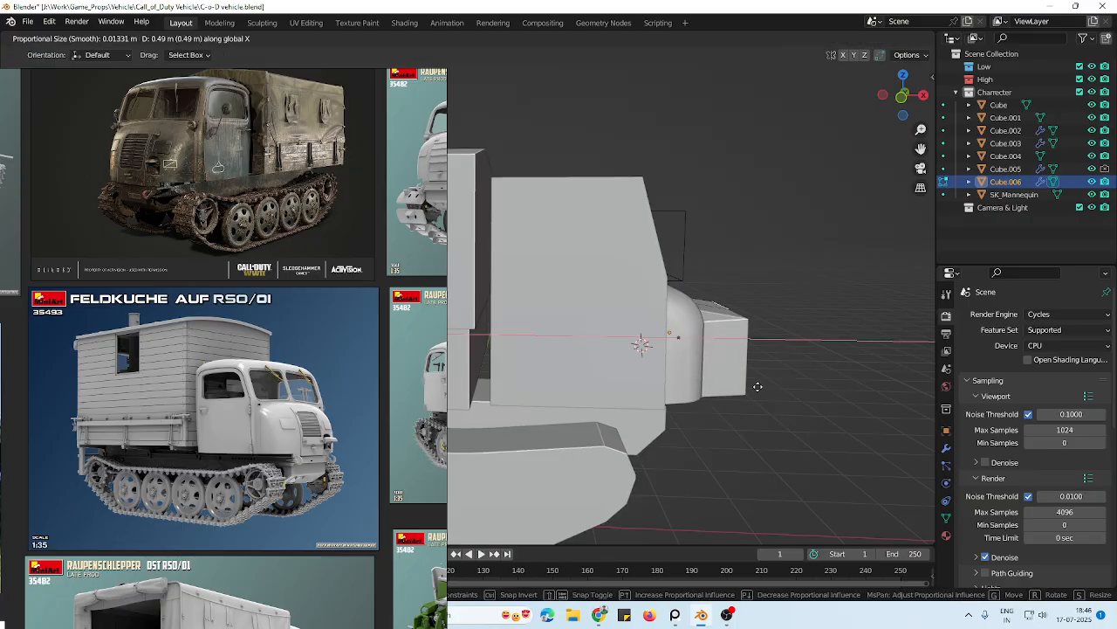
{"action": "scroll", "coordinate": [758, 388], "scroll_direction": "down", "scroll_amount": 20}
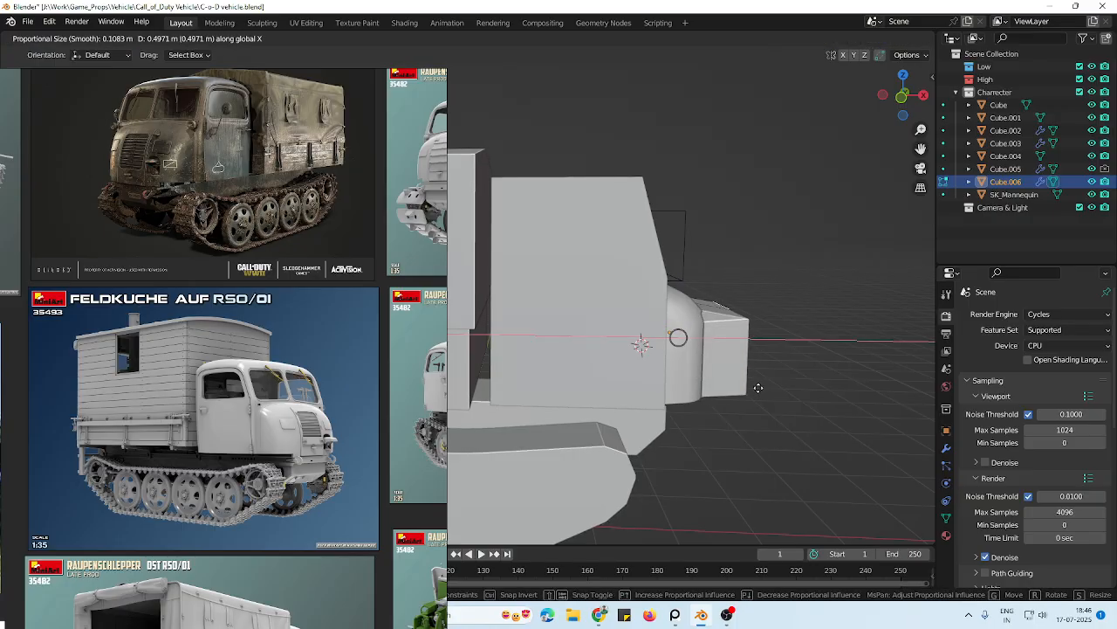
{"action": "scroll", "coordinate": [759, 388], "scroll_direction": "down", "scroll_amount": 8}
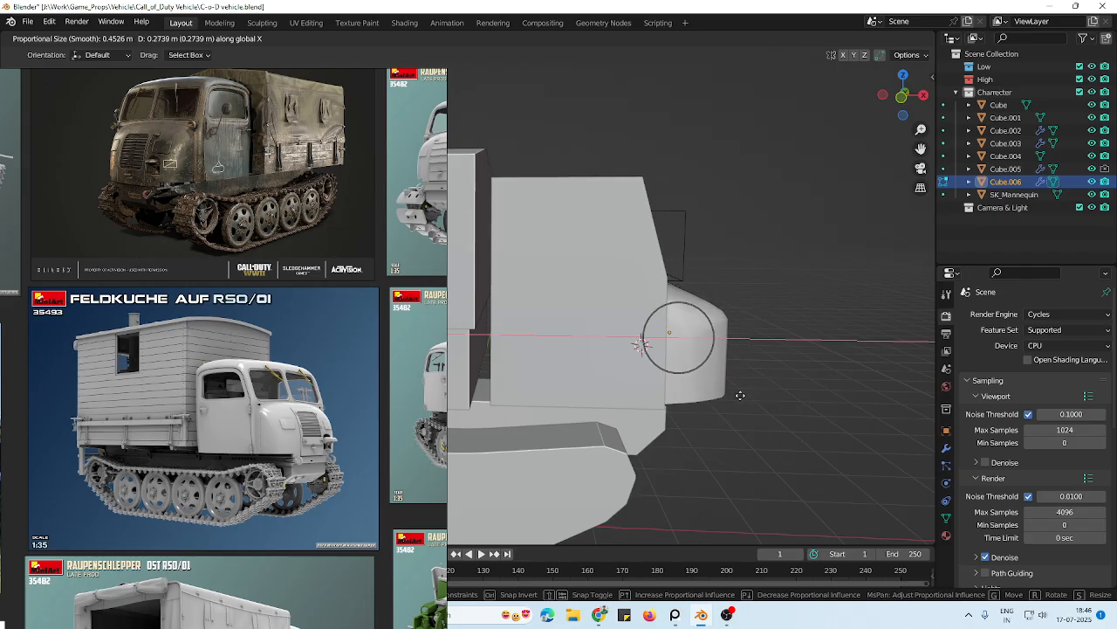
{"action": "key", "text": "Escape"}
{"action": "key", "text": "z"}
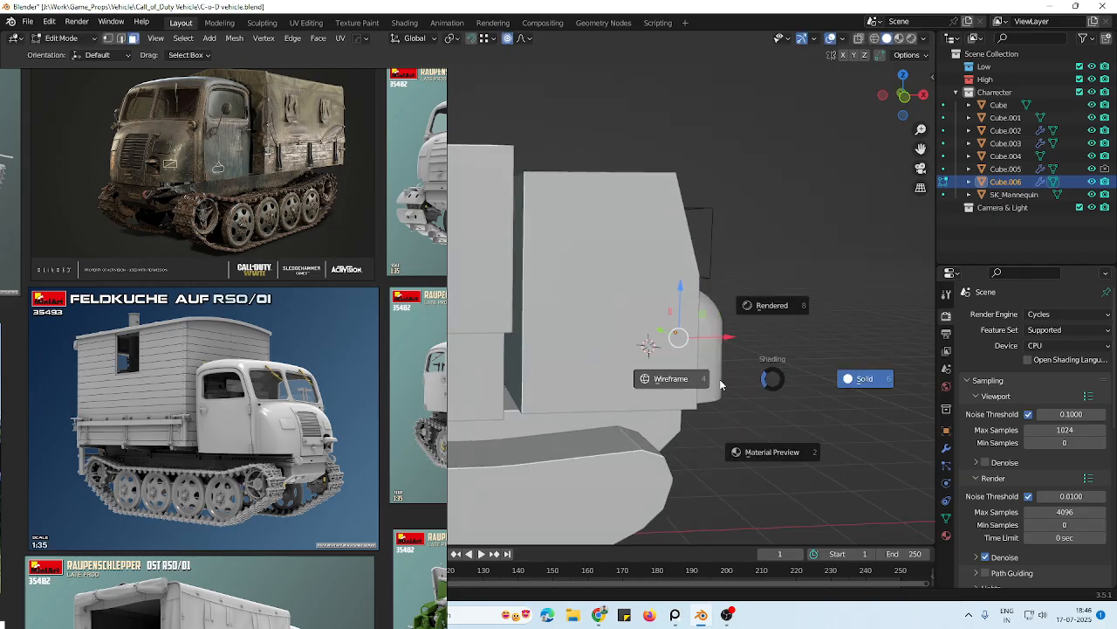
{"action": "key", "text": "z"}
{"action": "middle_click_drag", "start_coordinate": [829, 376], "coordinate": [546, 383]}
{"action": "left_click_drag", "start_coordinate": [645, 340], "coordinate": [652, 344]}
{"action": "key", "text": "Escape"}
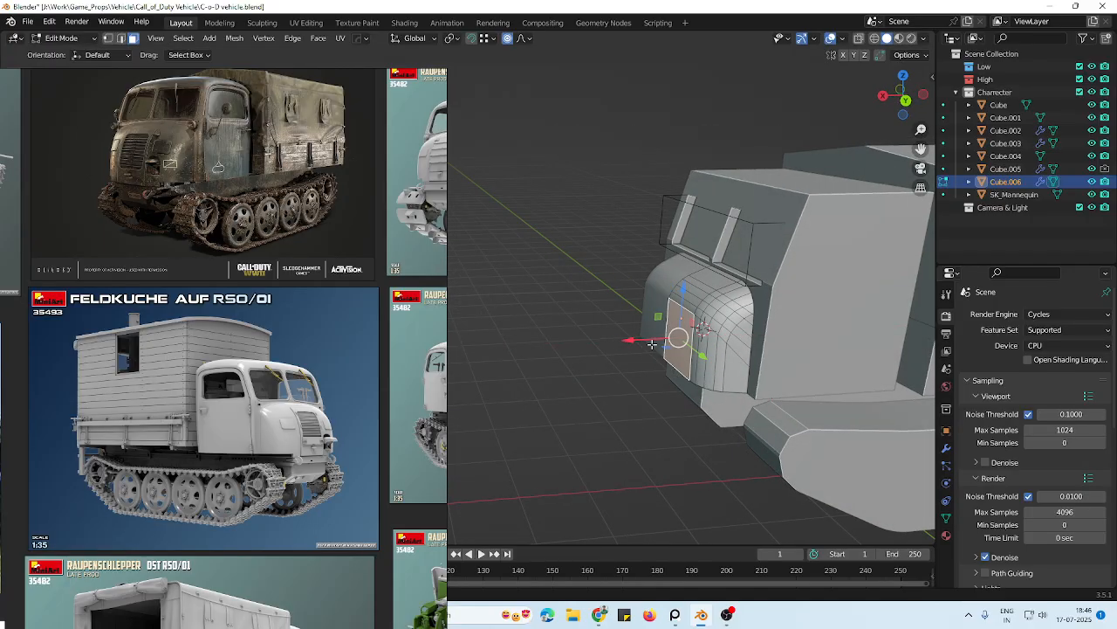
Move the hood's front face forward about 0.28 m along X with smooth proportional falloff at a size of about 0.73 m
{"action": "key", "text": "g"}
{"action": "key", "text": "x"}
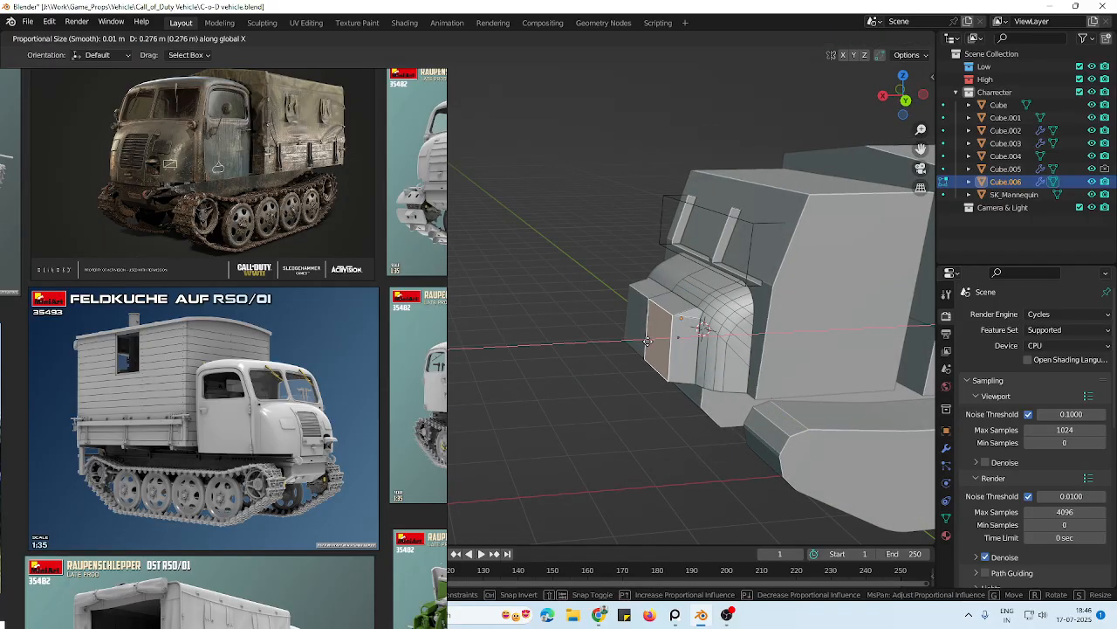
{"action": "scroll", "coordinate": [643, 344], "scroll_direction": "down", "scroll_amount": 19}
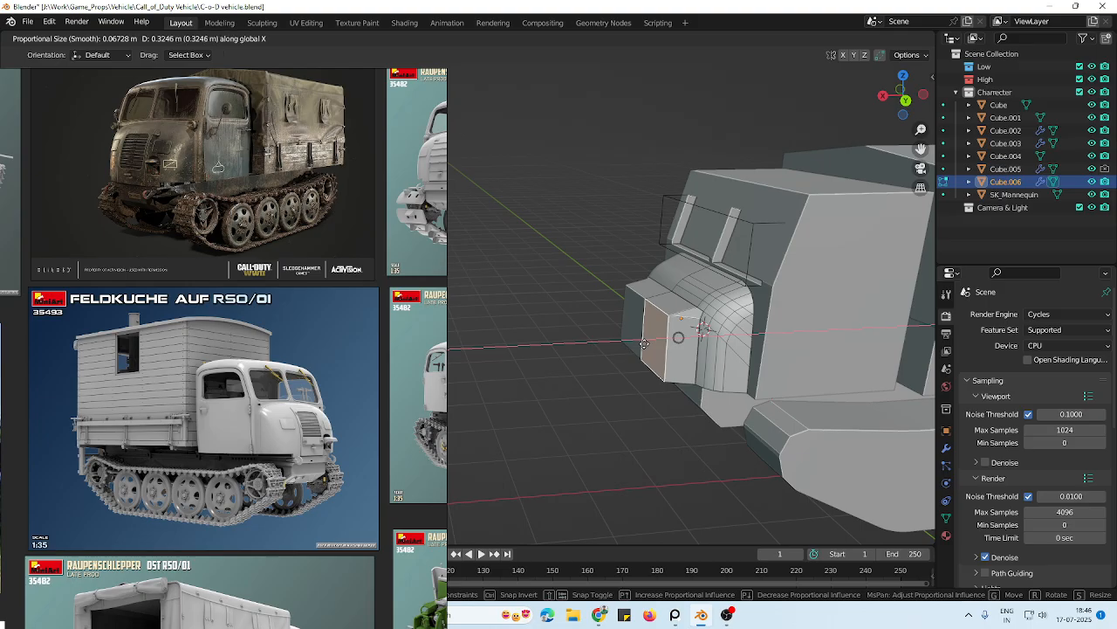
{"action": "scroll", "coordinate": [644, 343], "scroll_direction": "down", "scroll_amount": 8}
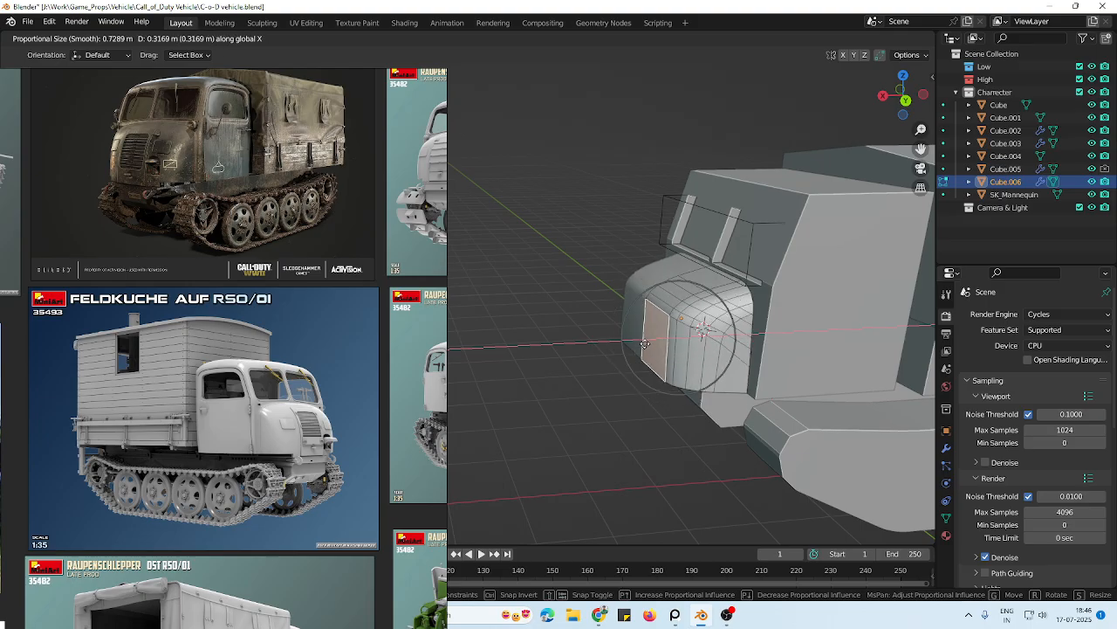
{"action": "key", "text": "Escape"}
{"action": "key", "text": "g"}
{"action": "key", "text": "x"}
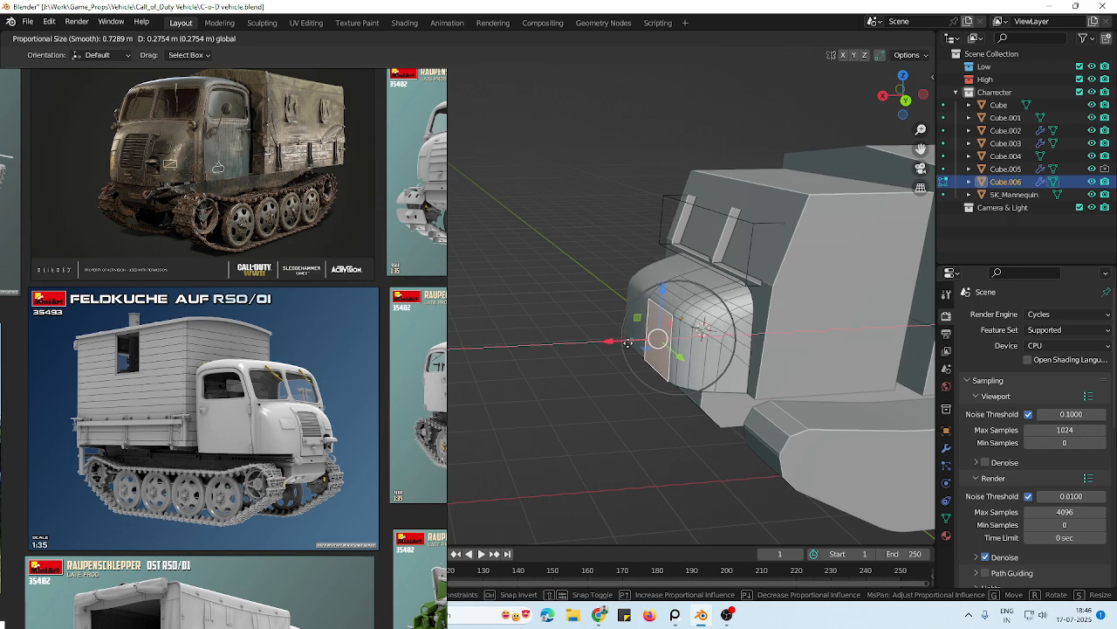
{"action": "left_click", "coordinate": [627, 342]}
{"action": "scroll", "coordinate": [665, 442], "scroll_direction": "down", "scroll_amount": 4}
{"action": "key", "text": "Tab"}
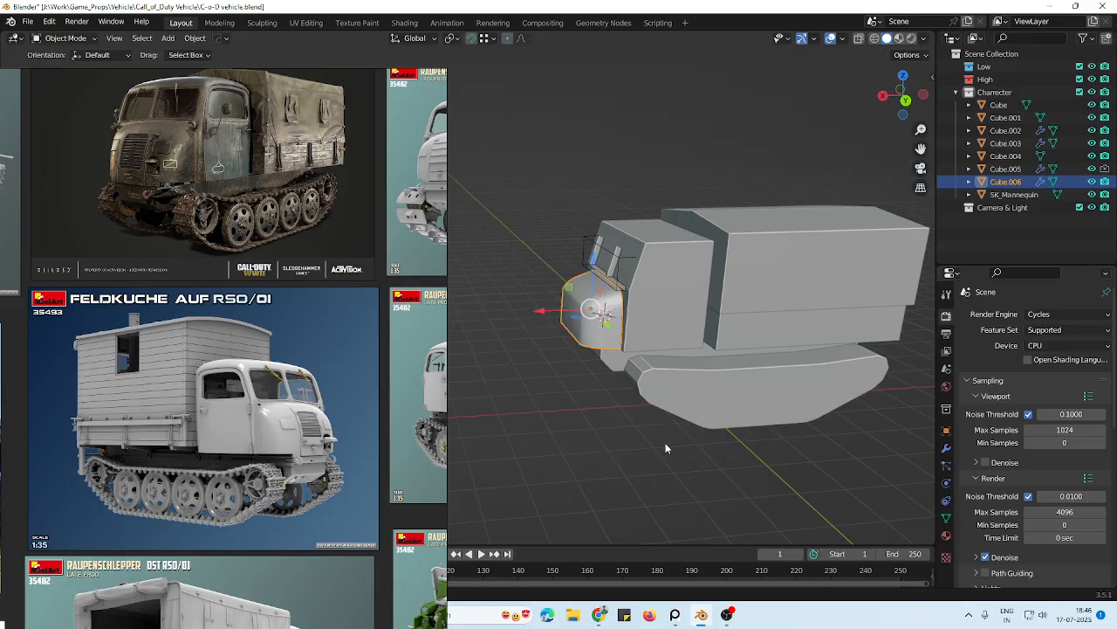
{"action": "left_click", "coordinate": [621, 405]}
Raise the hood's flat top face about 0.07 m along Z with smooth proportional falloff
{"action": "middle_click_drag", "start_coordinate": [621, 405], "coordinate": [639, 338]}
{"action": "scroll", "coordinate": [625, 305], "scroll_direction": "up", "scroll_amount": 2}
{"action": "left_click", "coordinate": [604, 276]}
{"action": "key", "text": "Tab"}
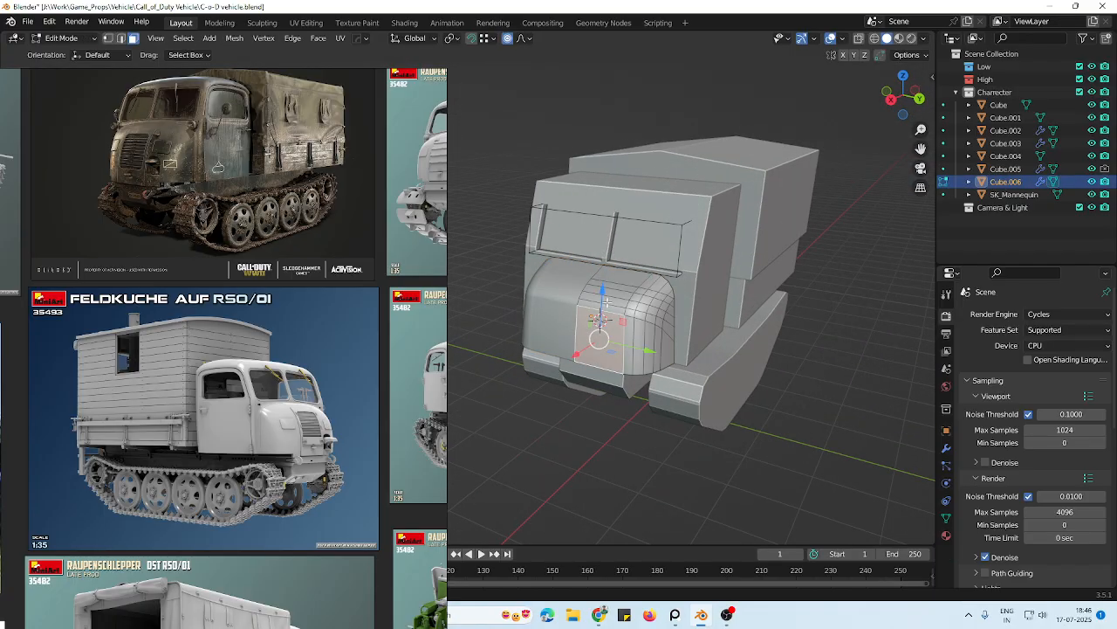
{"action": "scroll", "coordinate": [624, 284], "scroll_direction": "up", "scroll_amount": 1}
{"action": "left_click", "coordinate": [633, 279]}
{"action": "middle_click_drag", "start_coordinate": [630, 275], "coordinate": [628, 262]}
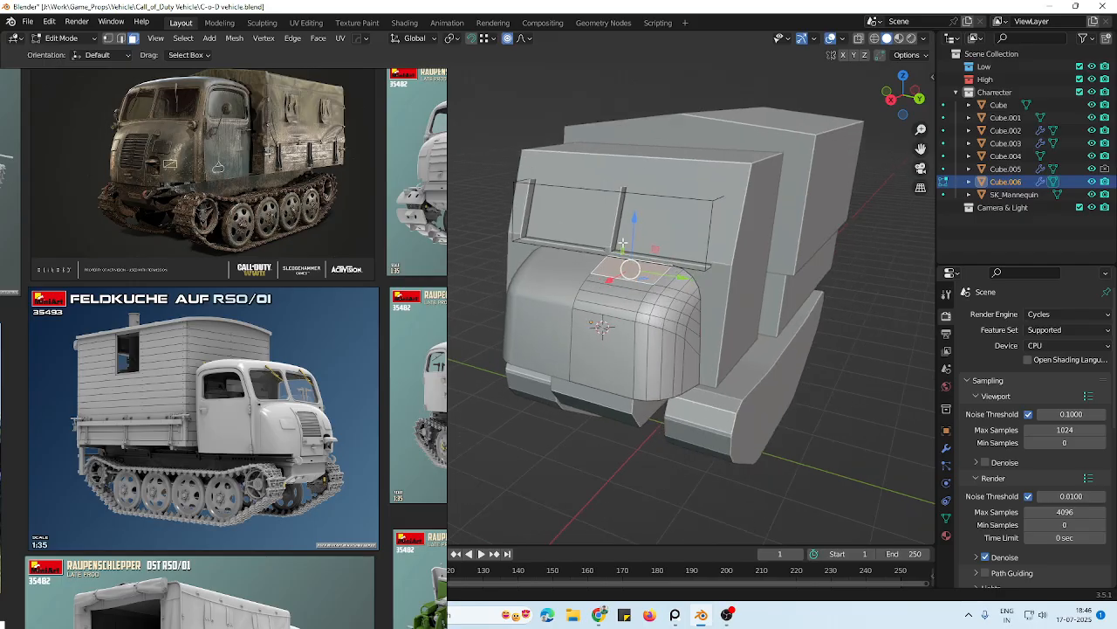
{"action": "key", "text": "g"}
{"action": "key", "text": "z"}
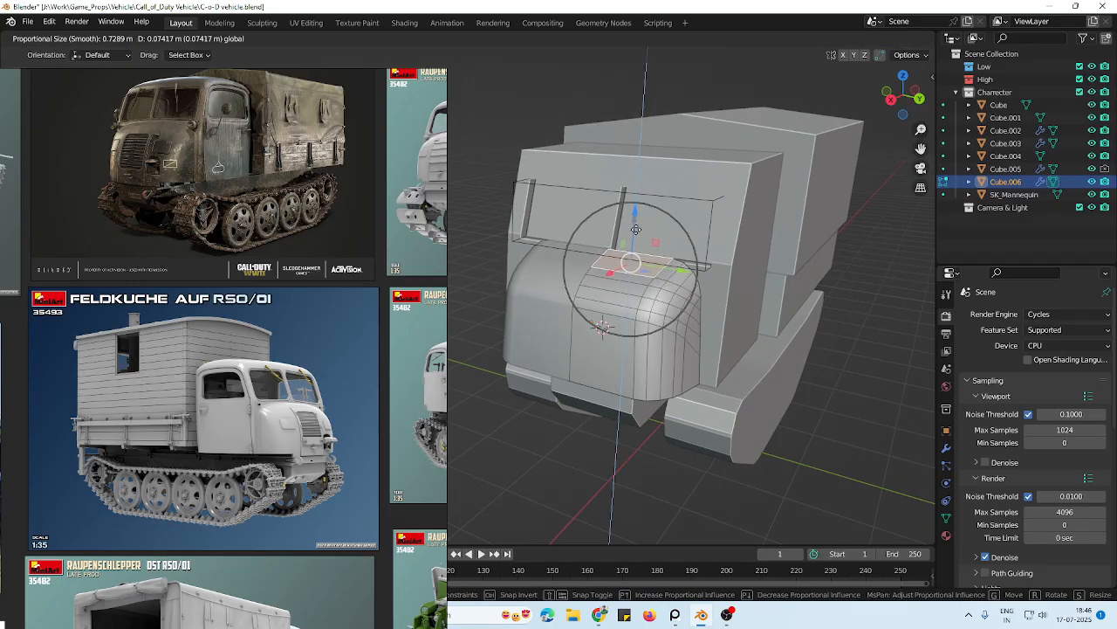
{"action": "left_click", "coordinate": [636, 230]}
{"action": "middle_click_drag", "start_coordinate": [639, 353], "coordinate": [618, 348]}
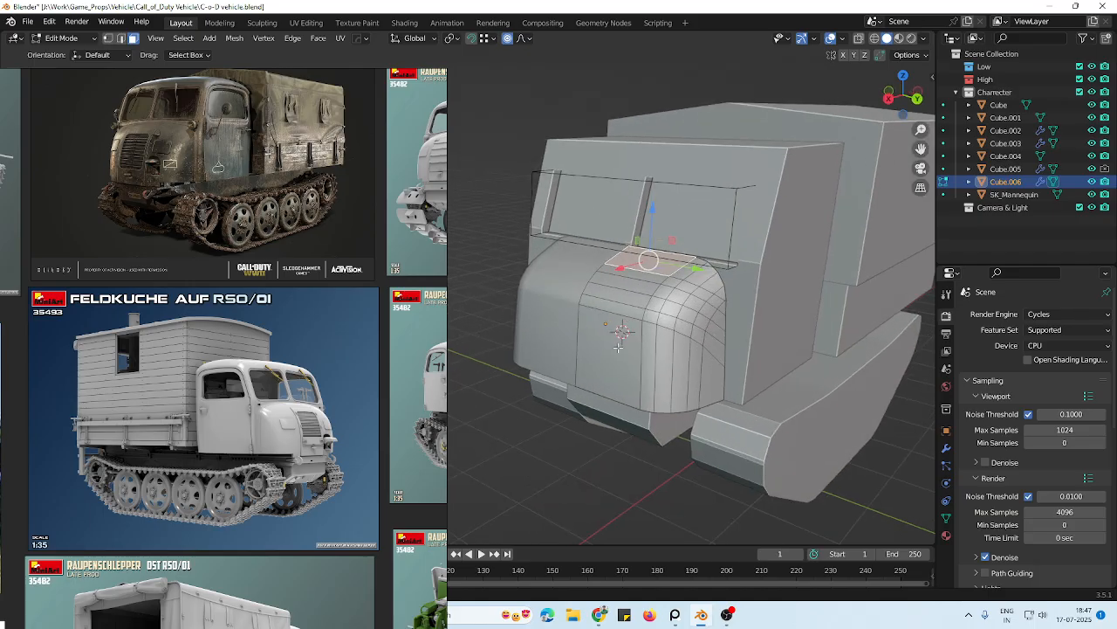
Try repositioning the hood's front edges in edge select mode, including a move along Z
{"action": "key", "text": "2"}
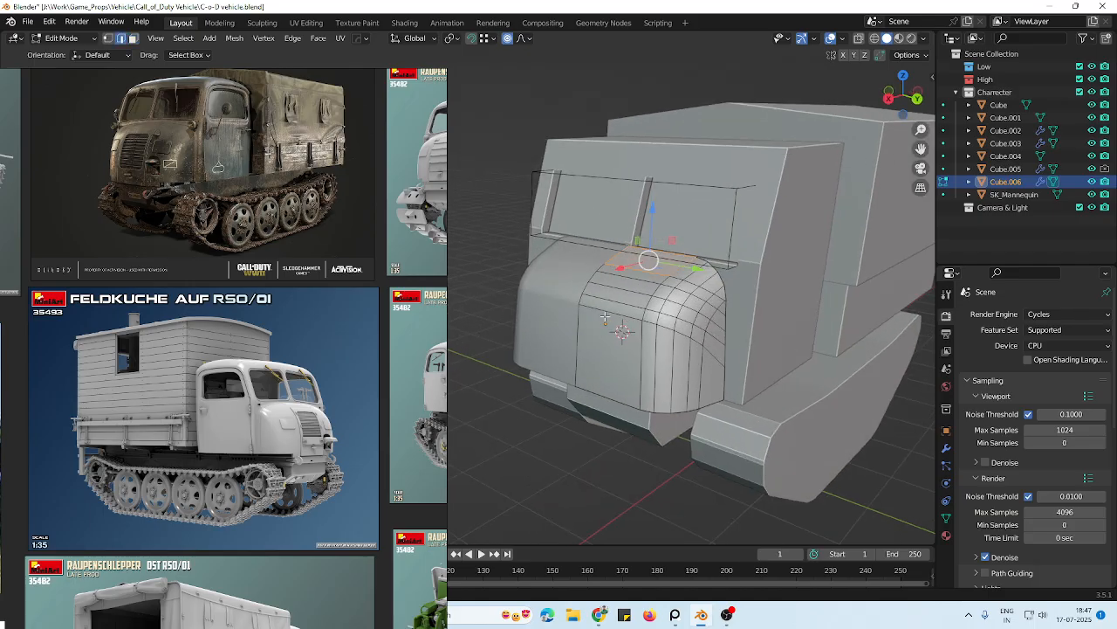
{"action": "left_click", "coordinate": [606, 315]}
{"action": "key", "text": "g"}
{"action": "key", "text": "z"}
{"action": "left_click", "coordinate": [609, 319]}
{"action": "key", "text": "alt+a"}
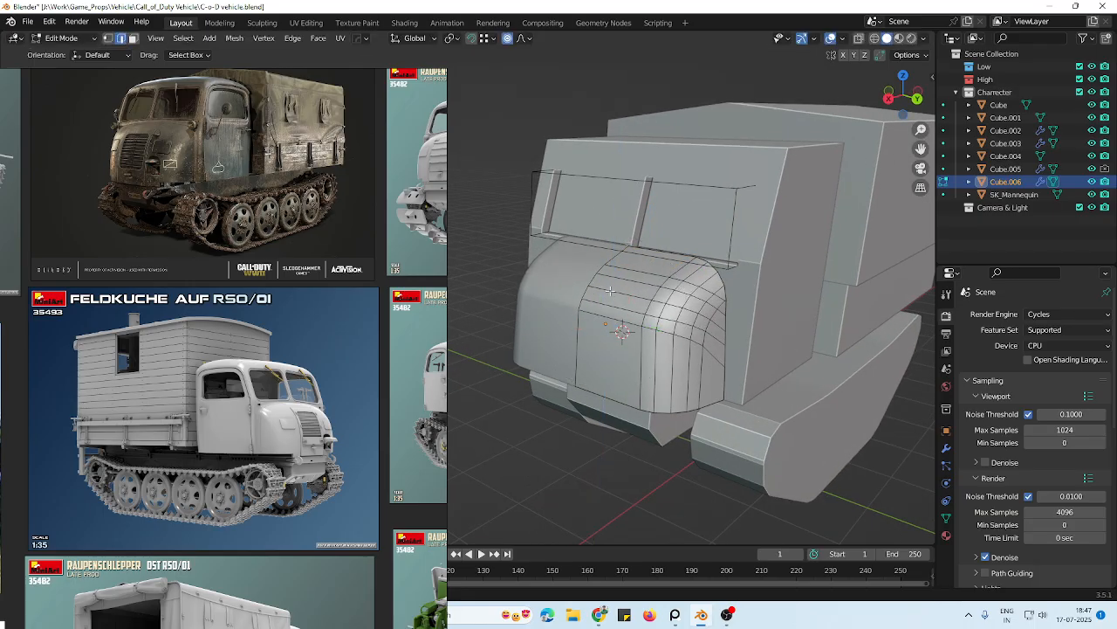
{"action": "left_click", "coordinate": [607, 321], "text": "alt"}
{"action": "middle_click_drag", "start_coordinate": [602, 323], "coordinate": [568, 333]}
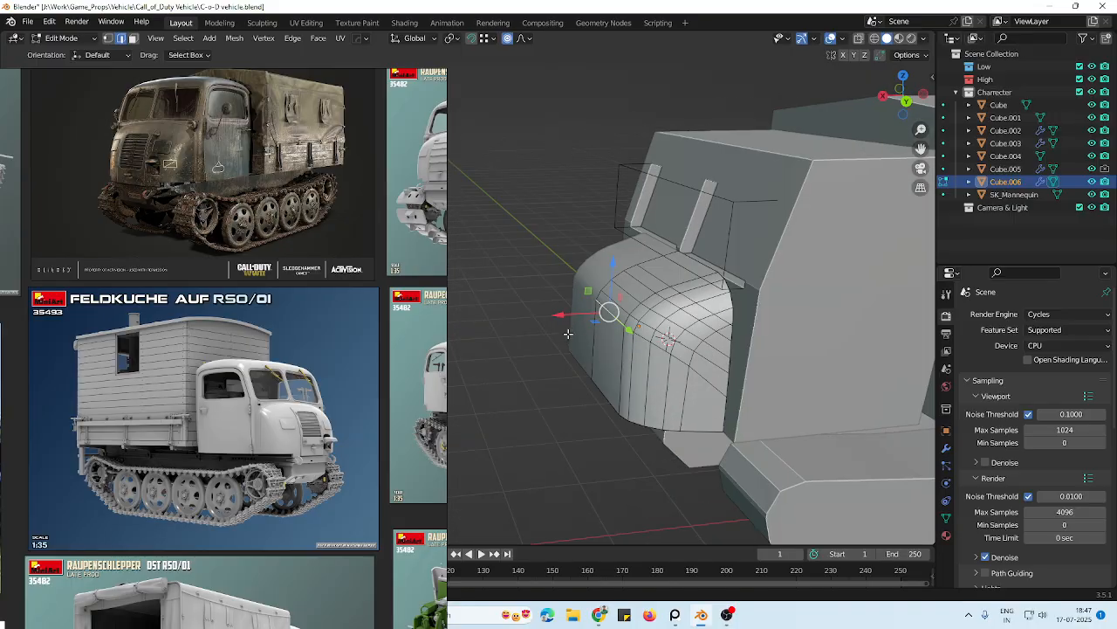
{"action": "key", "text": "g"}
{"action": "left_click", "coordinate": [636, 327]}
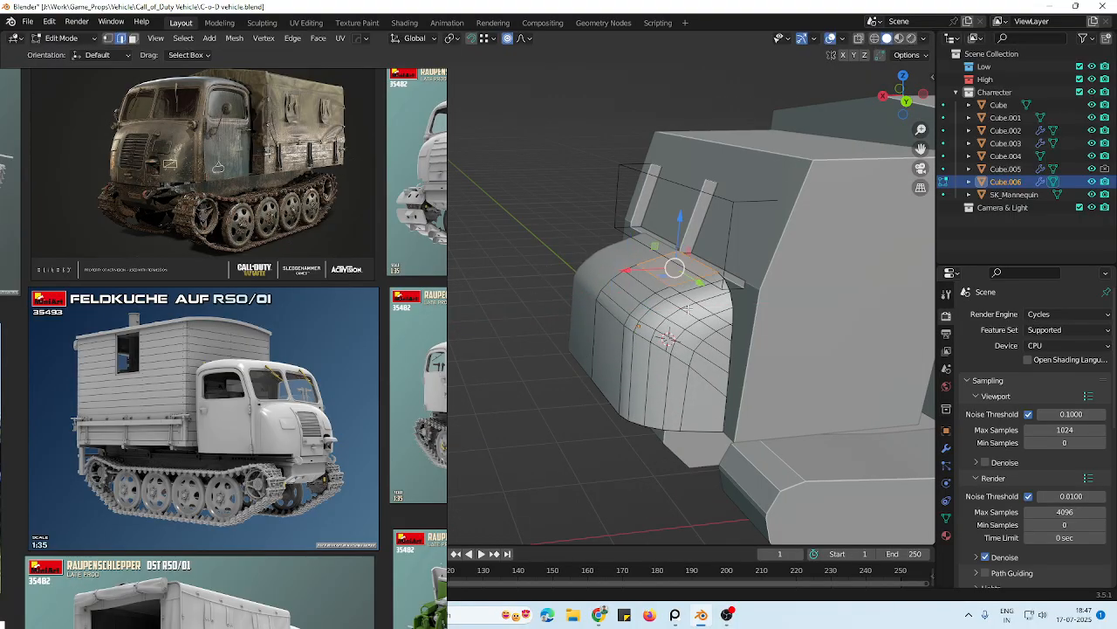
Leave Edit Mode, deselect the hood and hide the viewport overlays to view the clean blockout
{"action": "middle_click_drag", "start_coordinate": [626, 291], "coordinate": [637, 330]}
{"action": "key", "text": "Tab"}
{"action": "scroll", "coordinate": [637, 328], "scroll_direction": "down", "scroll_amount": 5}
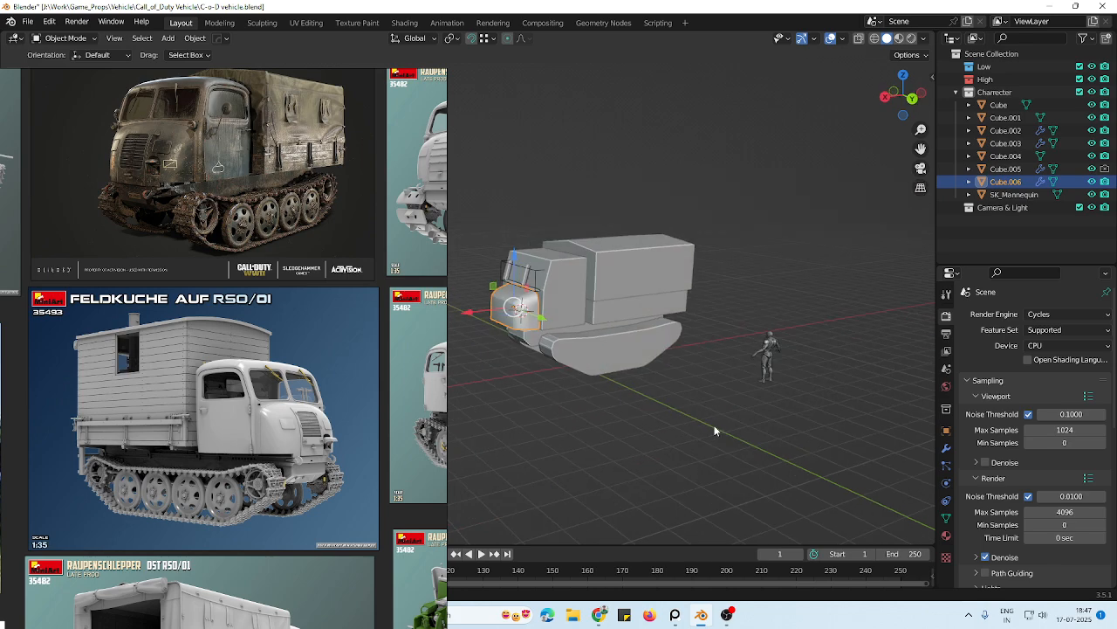
{"action": "left_click", "coordinate": [716, 429]}
{"action": "scroll", "coordinate": [620, 367], "scroll_direction": "up", "scroll_amount": 5}
{"action": "scroll", "coordinate": [555, 333], "scroll_direction": "down", "scroll_amount": 1}
{"action": "middle_click_drag", "start_coordinate": [543, 332], "coordinate": [555, 332]}
{"action": "left_click", "coordinate": [831, 39]}
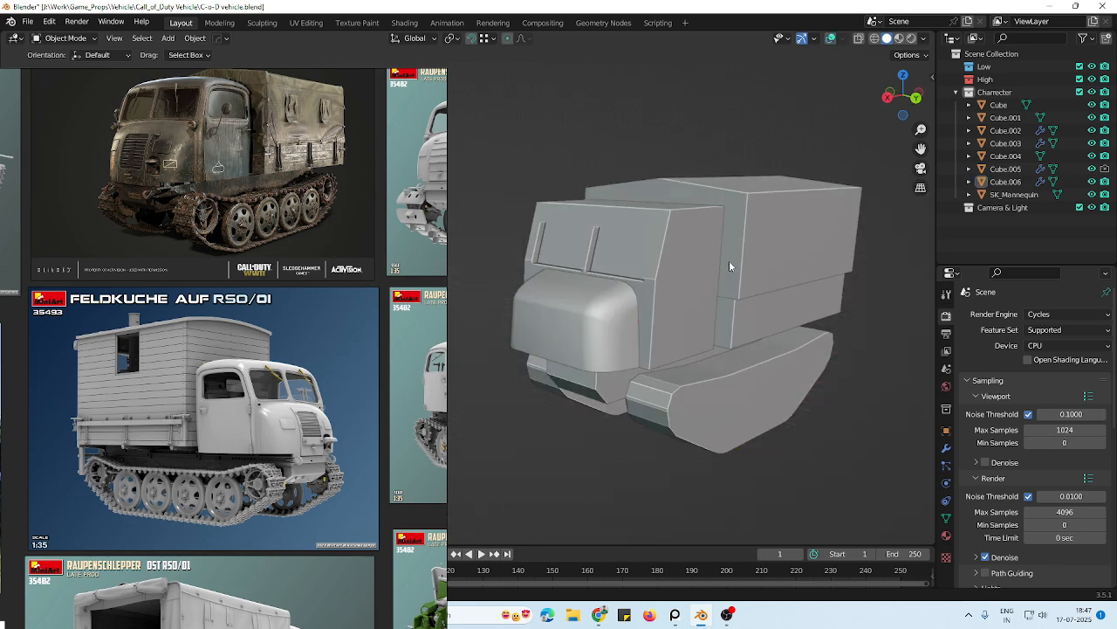
Examine the whole truck's shape and proportions against the reference images and the mannequin
{"action": "middle_click_drag", "start_coordinate": [729, 262], "coordinate": [768, 321]}
{"action": "scroll", "coordinate": [733, 324], "scroll_direction": "down", "scroll_amount": 2}
{"action": "middle_click_drag", "start_coordinate": [690, 332], "coordinate": [450, 311], "text": "shift"}
{"action": "scroll", "coordinate": [639, 356], "scroll_direction": "up", "scroll_amount": 1}
{"action": "scroll", "coordinate": [640, 356], "scroll_direction": "down", "scroll_amount": 1}
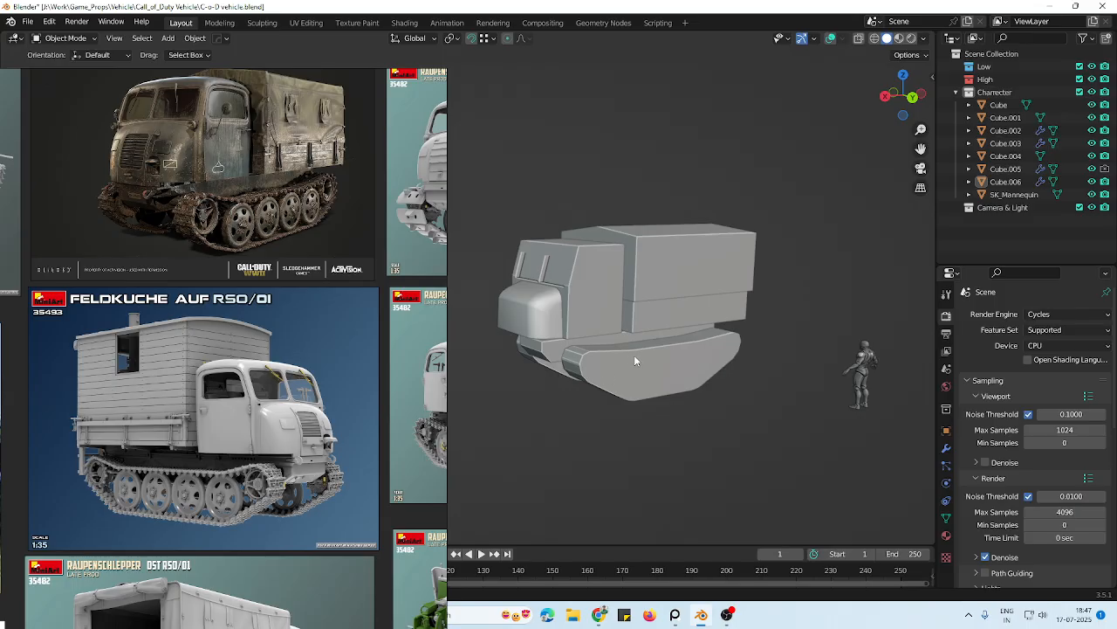
{"action": "left_click", "coordinate": [677, 262]}
{"action": "middle_click_drag", "start_coordinate": [677, 262], "coordinate": [735, 386]}
{"action": "scroll", "coordinate": [585, 377], "scroll_direction": "up", "scroll_amount": 2}
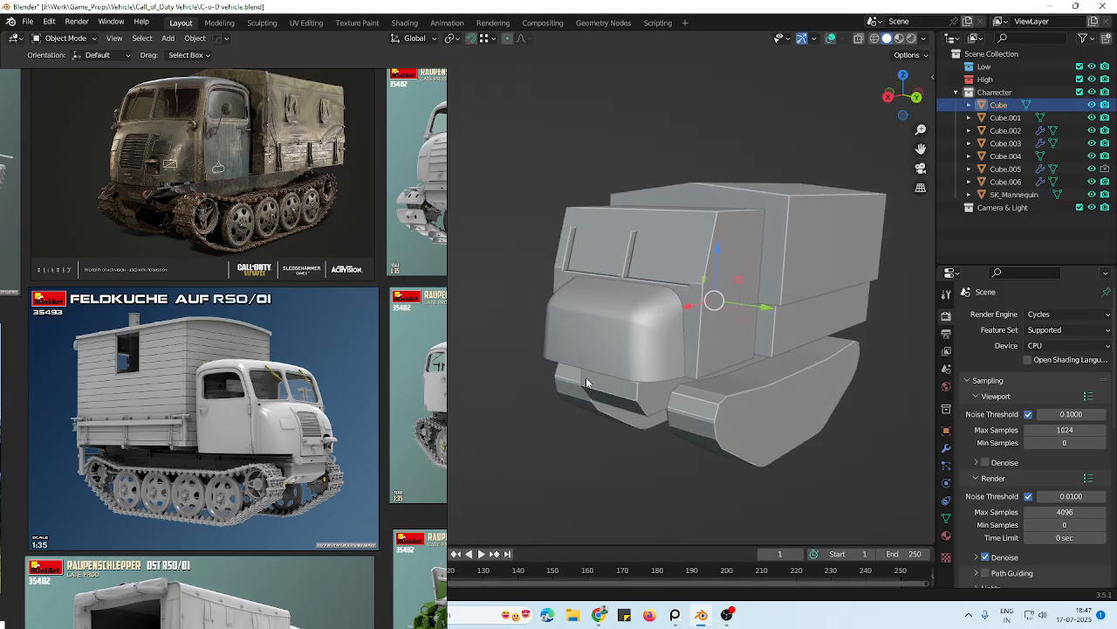
{"action": "scroll", "coordinate": [318, 387], "scroll_direction": "down", "scroll_amount": 3}
{"action": "scroll", "coordinate": [764, 349], "scroll_direction": "down", "scroll_amount": 4}
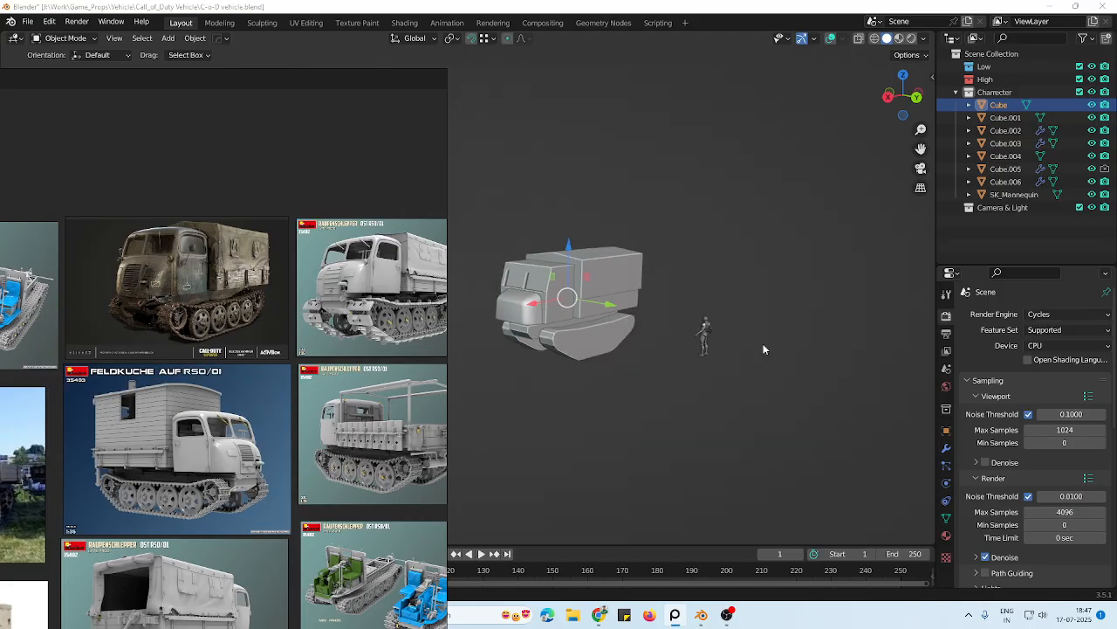
{"action": "scroll", "coordinate": [646, 334], "scroll_direction": "up", "scroll_amount": 3}
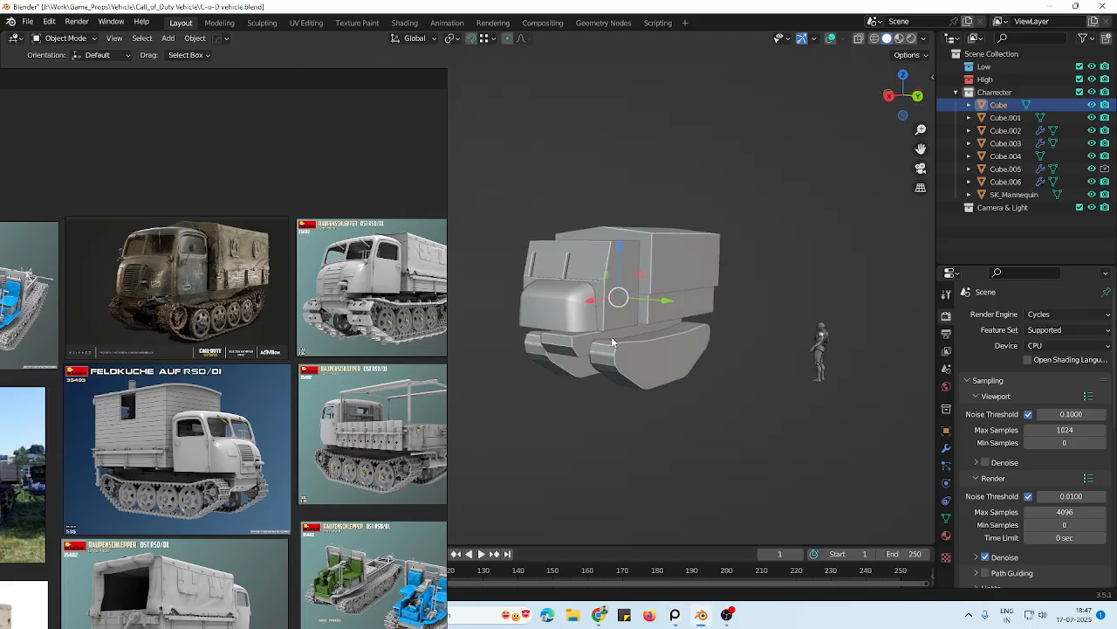
{"action": "scroll", "coordinate": [651, 358], "scroll_direction": "up", "scroll_amount": 2}
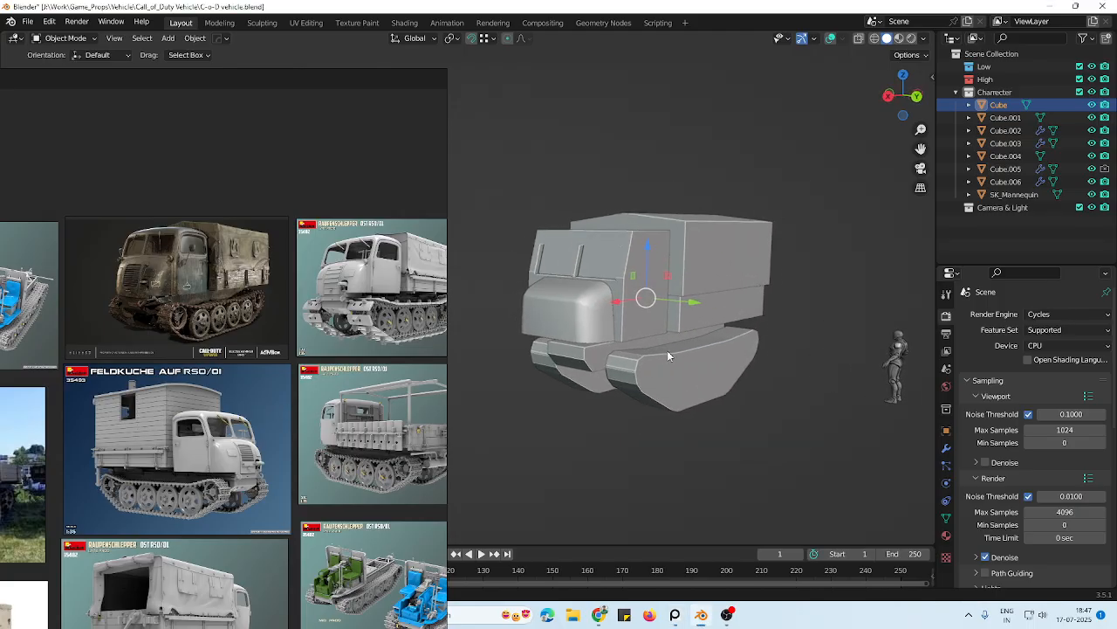
{"action": "scroll", "coordinate": [667, 350], "scroll_direction": "up", "scroll_amount": 2}
Show the viewport overlays again and raise the chassis block between the tracks about 0.21 m along Z
{"action": "left_click", "coordinate": [605, 347]}
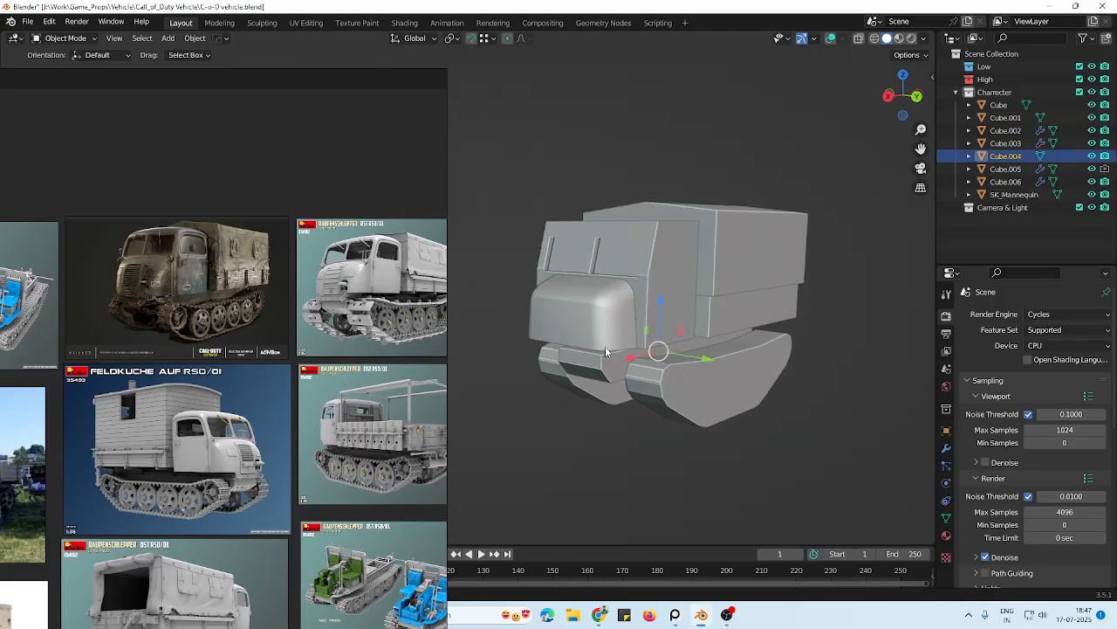
{"action": "left_click", "coordinate": [832, 40]}
{"action": "key", "text": "g"}
{"action": "key", "text": "z"}
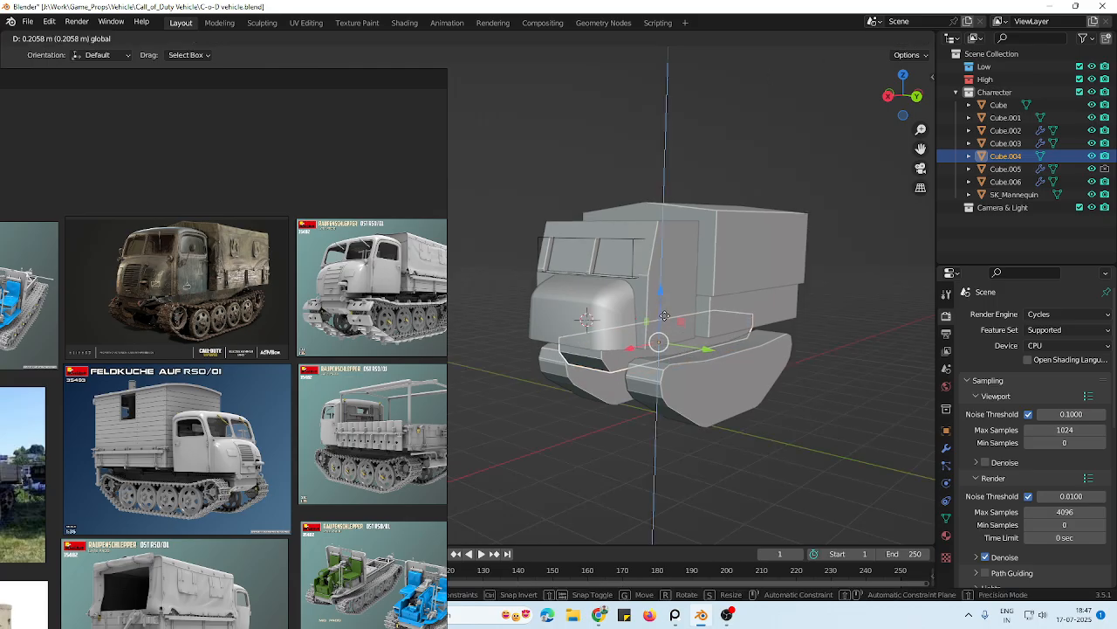
{"action": "left_click", "coordinate": [606, 349]}
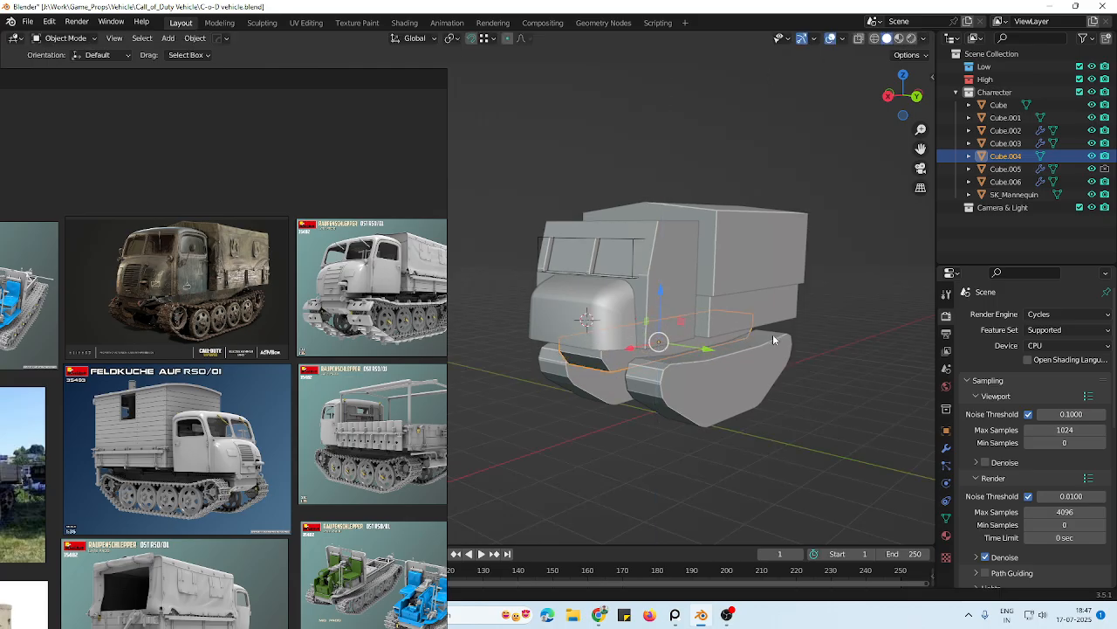
Select the whole mirrored track mesh in Edit Mode and nudge it about 0.01 m along Y
{"action": "left_click", "coordinate": [773, 336]}
{"action": "mouse_move", "coordinate": [718, 378]}
{"action": "middle_mouse_down"}
{"action": "mouse_move", "coordinate": [754, 374]}
{"action": "mouse_move", "coordinate": [724, 376]}
{"action": "middle_mouse_up"}
{"action": "key", "text": "Tab"}
{"action": "key", "text": "a"}
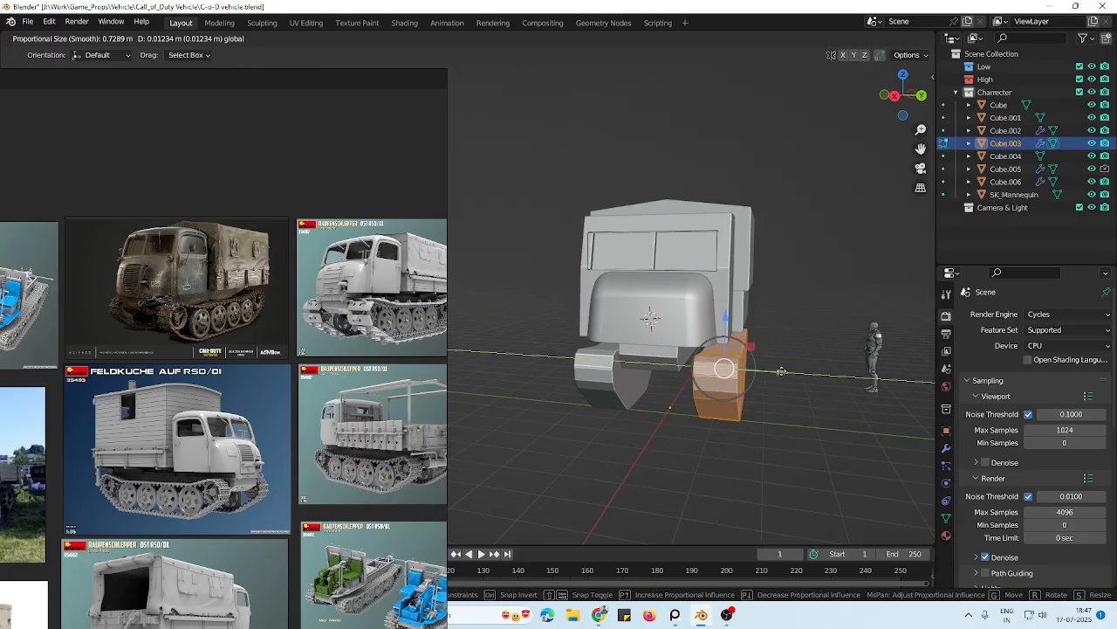
{"action": "key", "text": "Tab"}
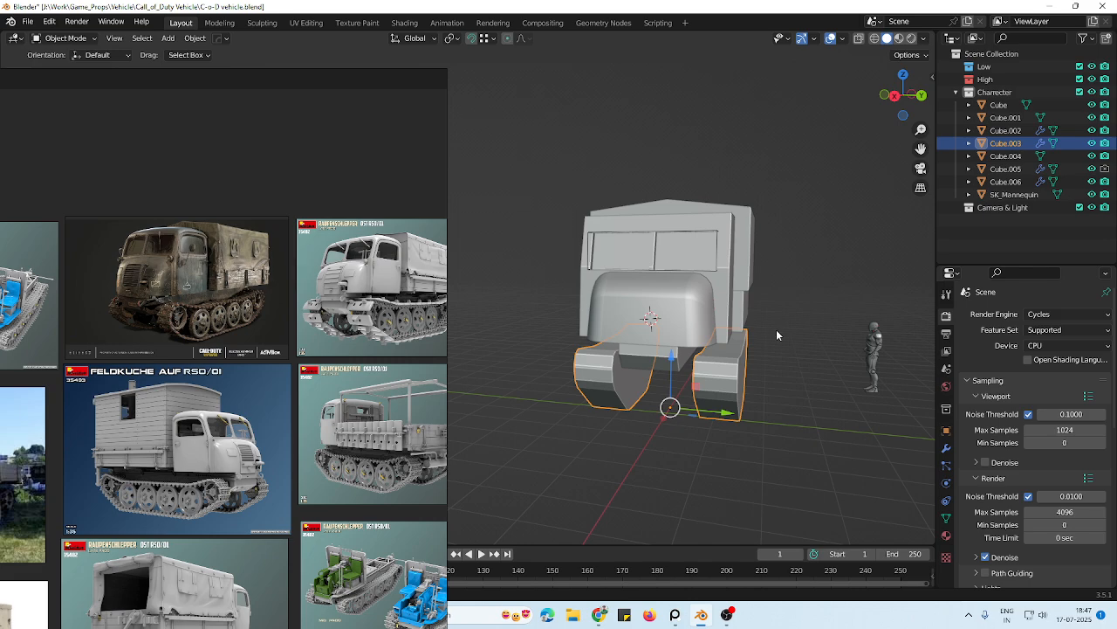
{"action": "key", "text": "Tab"}
{"action": "key", "text": "Tab"}
Push the hood's flat front face slightly back along X in Edit Mode and return to Object Mode
{"action": "middle_click_drag", "start_coordinate": [819, 246], "coordinate": [617, 344]}
{"action": "scroll", "coordinate": [668, 343], "scroll_direction": "up", "scroll_amount": 3}
{"action": "left_click", "coordinate": [668, 342]}
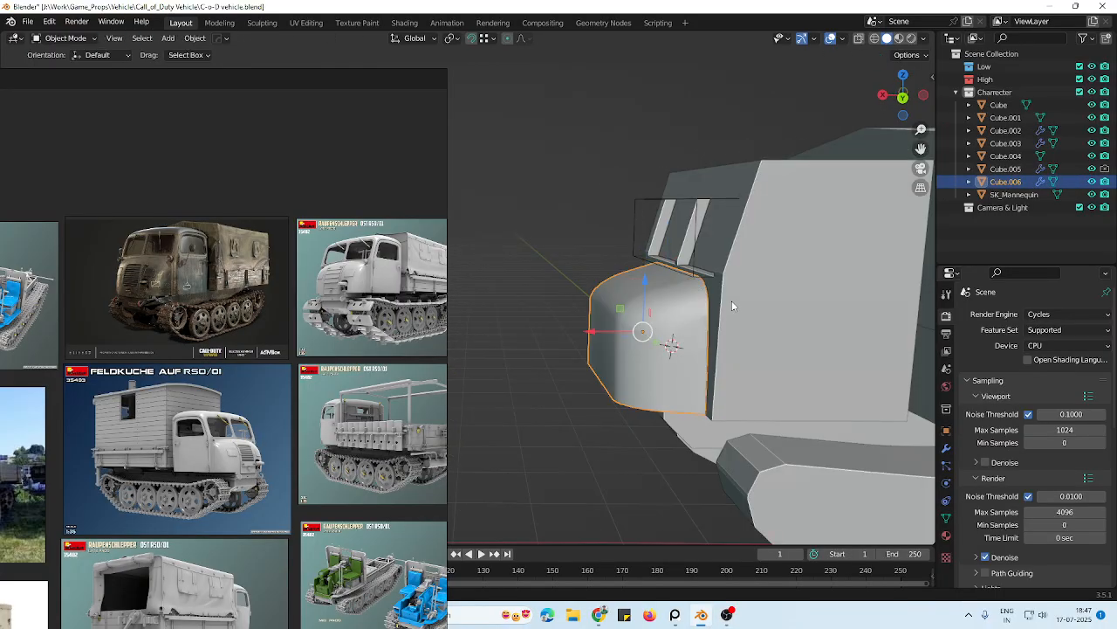
{"action": "scroll", "coordinate": [611, 306], "scroll_direction": "down", "scroll_amount": 4}
{"action": "scroll", "coordinate": [628, 330], "scroll_direction": "up", "scroll_amount": 4}
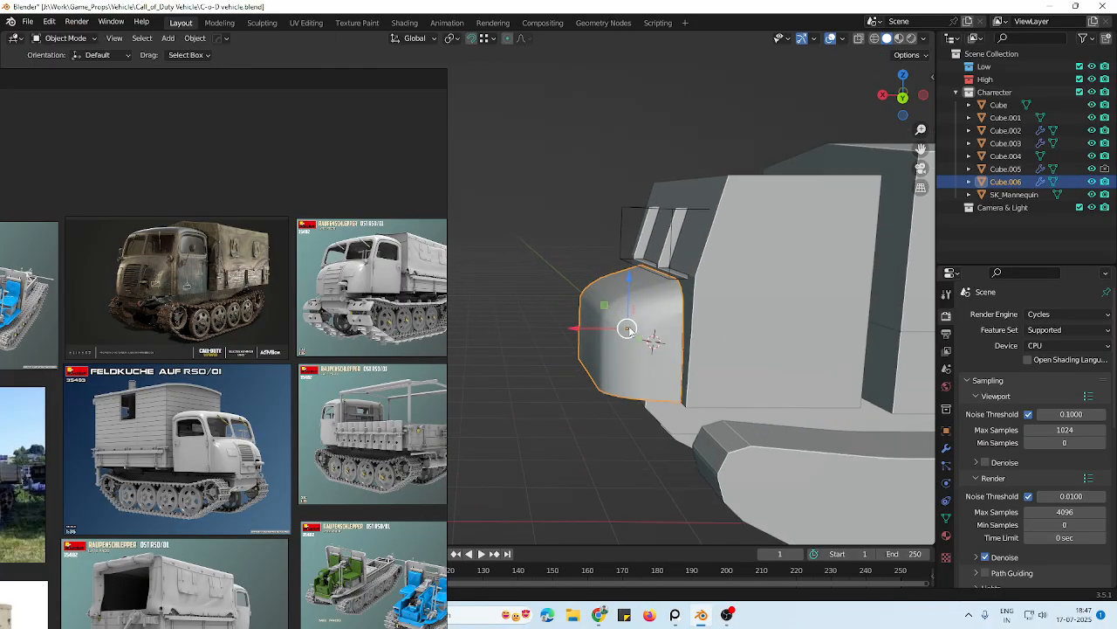
{"action": "mouse_move", "coordinate": [633, 349]}
{"action": "middle_mouse_down"}
{"action": "mouse_move", "coordinate": [687, 345]}
{"action": "mouse_move", "coordinate": [615, 351]}
{"action": "middle_mouse_up"}
{"action": "key", "text": "Tab"}
{"action": "left_click", "coordinate": [611, 353]}
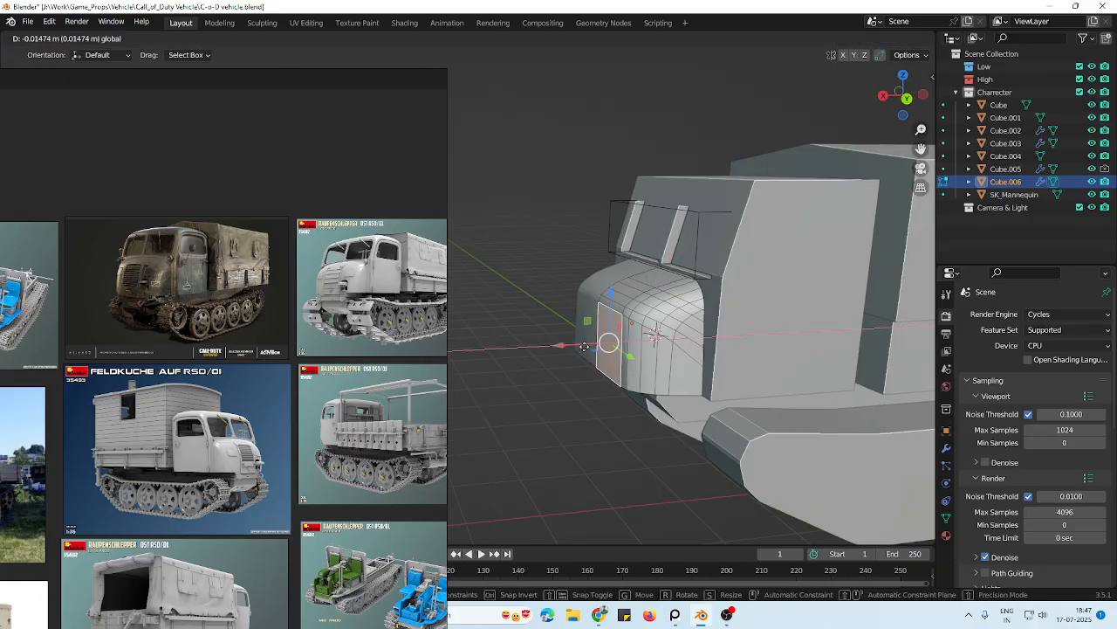
{"action": "key", "text": "ctrl+z"}
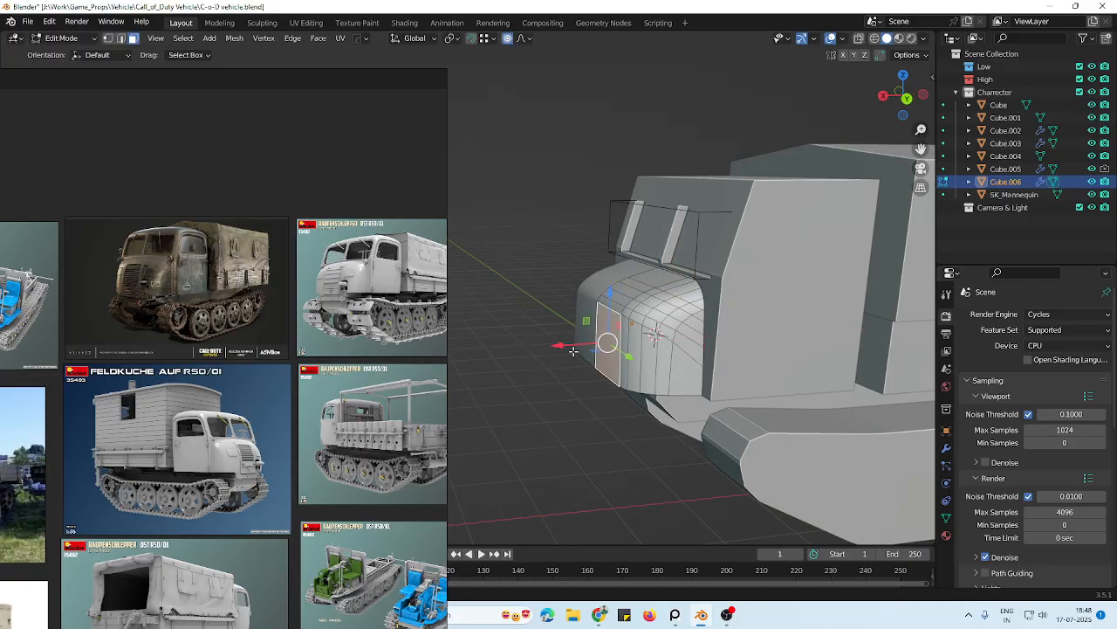
{"action": "left_click_drag", "start_coordinate": [573, 350], "coordinate": [590, 346]}
{"action": "left_click", "coordinate": [644, 464]}
{"action": "scroll", "coordinate": [643, 465], "scroll_direction": "down", "scroll_amount": 2}
{"action": "key", "text": "Tab"}
{"action": "left_click", "coordinate": [643, 464]}
Compare the truck's cab, hood and tracks with the Raupenschlepper reference images from several angles
{"action": "scroll", "coordinate": [572, 329], "scroll_direction": "down", "scroll_amount": 4}
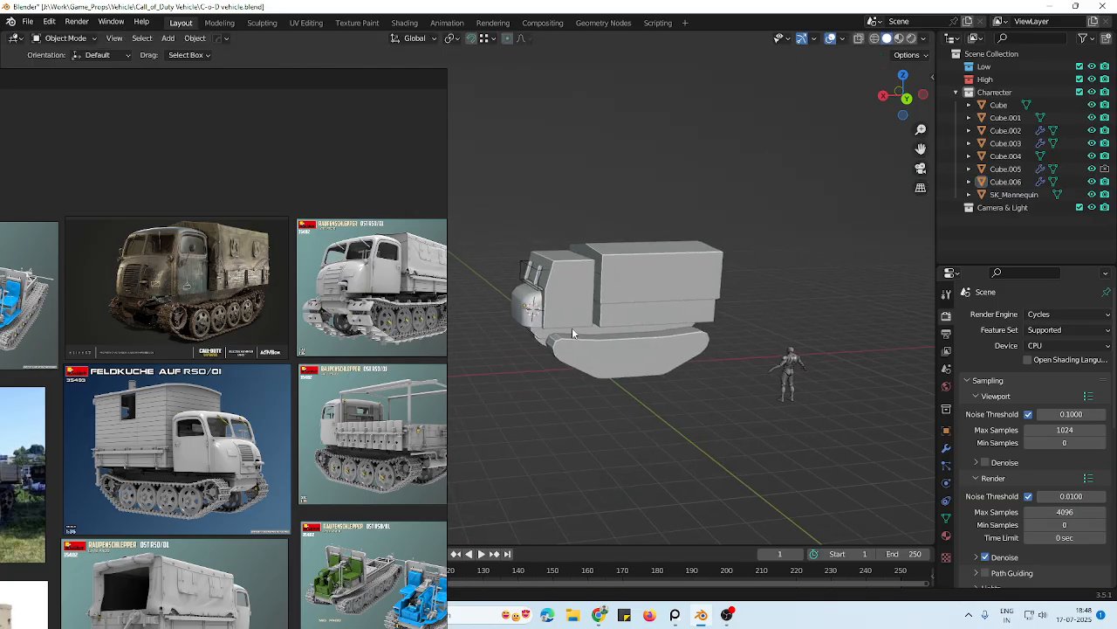
{"action": "middle_click_drag", "start_coordinate": [572, 327], "coordinate": [615, 365]}
{"action": "scroll", "coordinate": [327, 396], "scroll_direction": "up", "scroll_amount": 4}
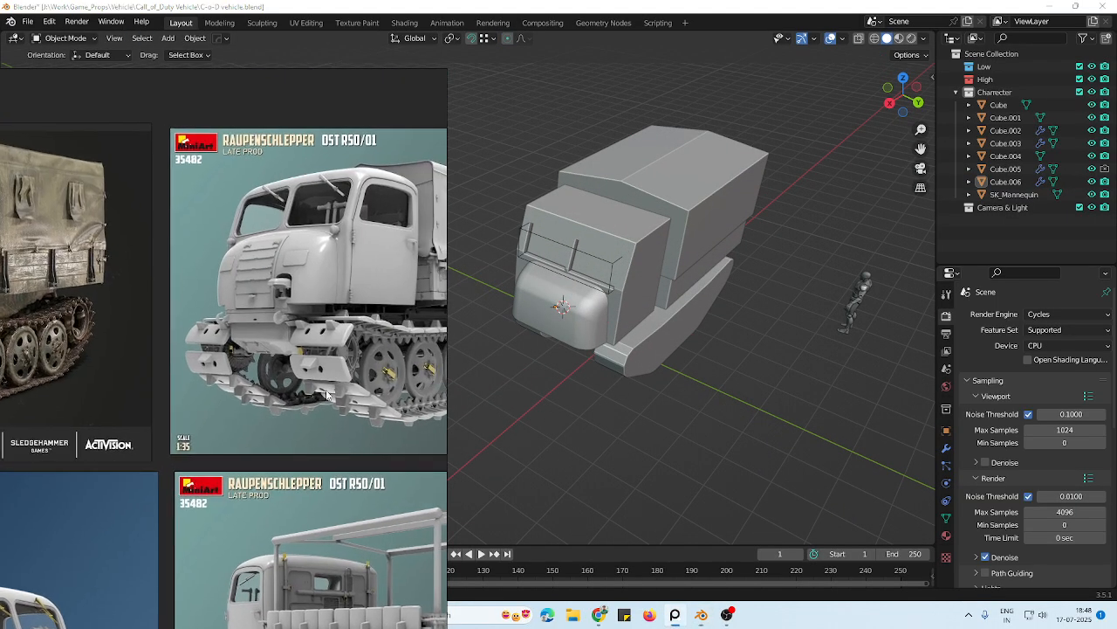
{"action": "middle_click_drag", "start_coordinate": [326, 395], "coordinate": [335, 392]}
{"action": "middle_click_drag", "start_coordinate": [598, 363], "coordinate": [612, 323]}
{"action": "scroll", "coordinate": [318, 353], "scroll_direction": "down", "scroll_amount": 4}
{"action": "middle_click_drag", "start_coordinate": [320, 355], "coordinate": [328, 358]}
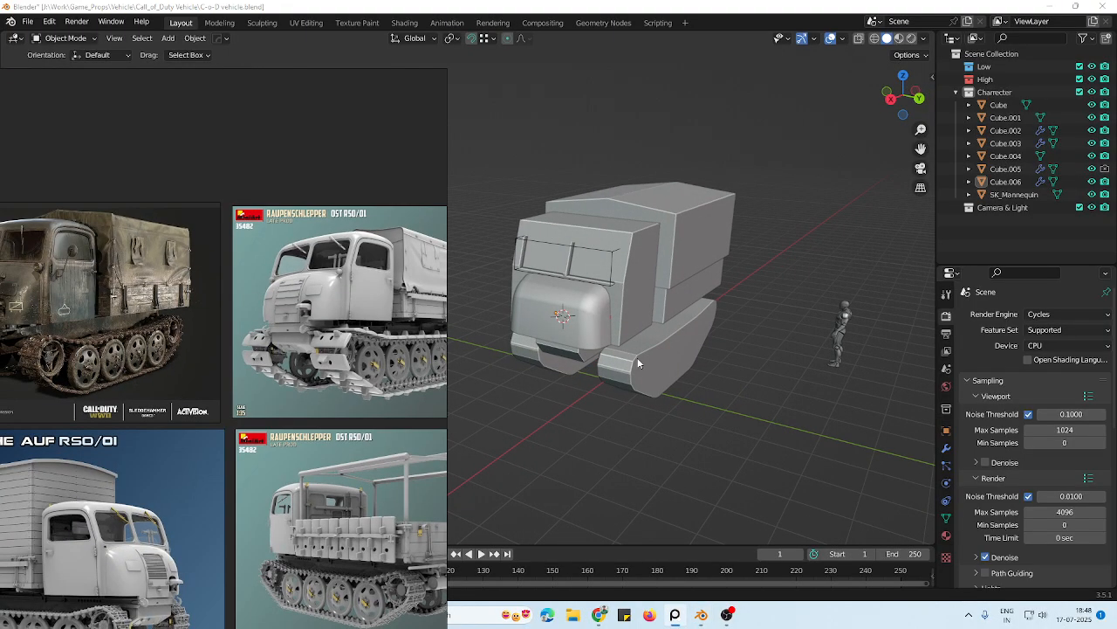
{"action": "scroll", "coordinate": [218, 395], "scroll_direction": "down", "scroll_amount": 2}
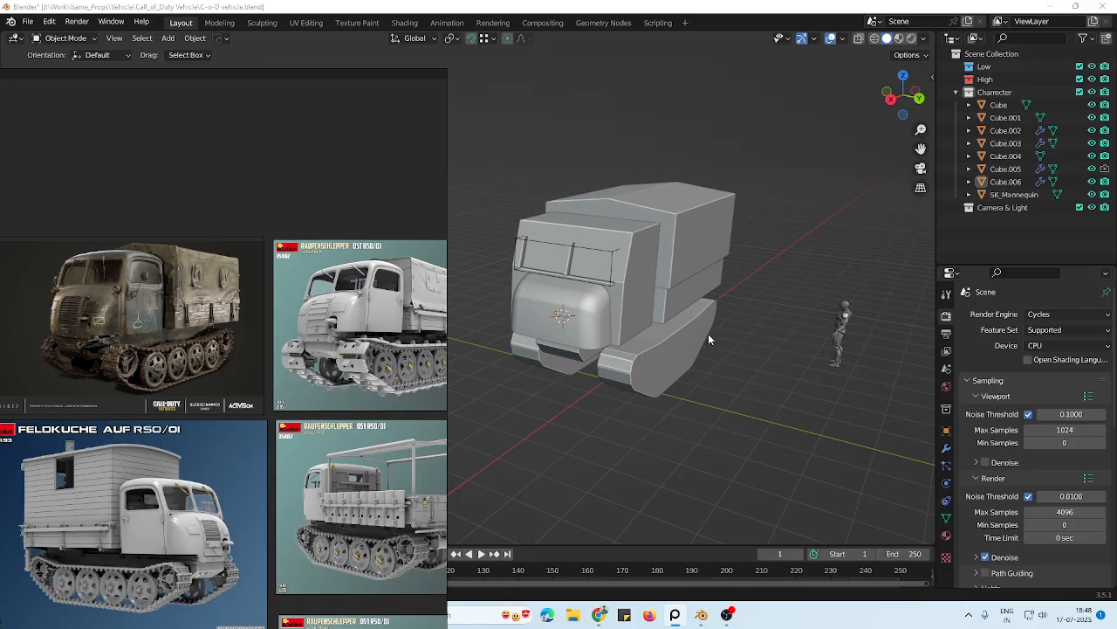
{"action": "middle_click_drag", "start_coordinate": [708, 335], "coordinate": [668, 347]}
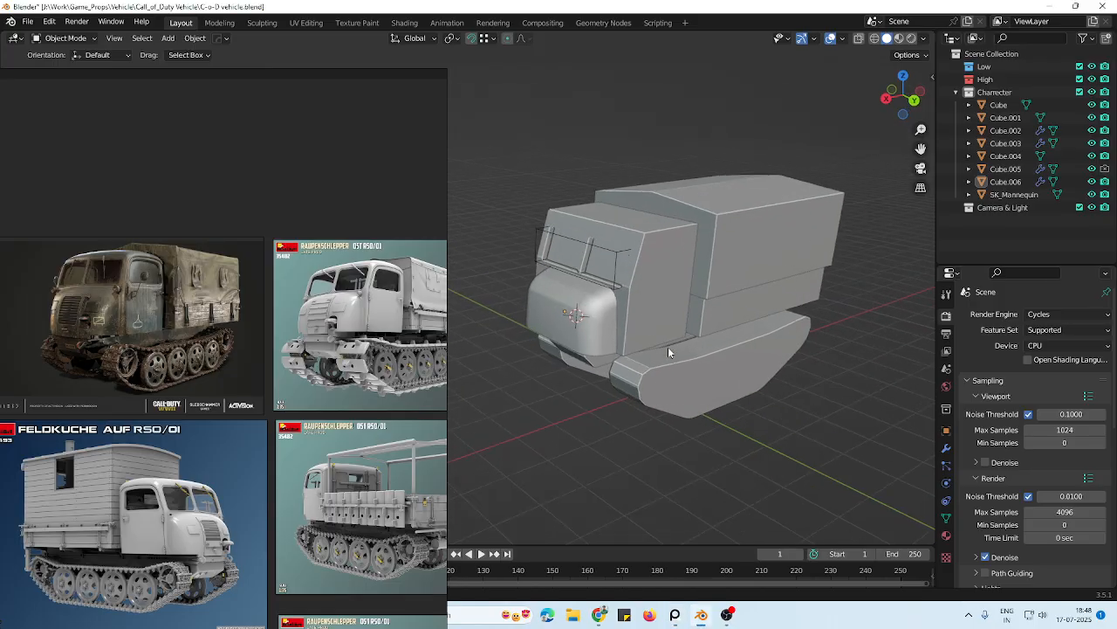
Open the cab mesh for editing in edge select mode
{"action": "scroll", "coordinate": [676, 323], "scroll_direction": "up", "scroll_amount": 2}
{"action": "left_click", "coordinate": [689, 279]}
{"action": "key", "text": "Tab"}
{"action": "left_click", "coordinate": [692, 262], "text": "alt"}
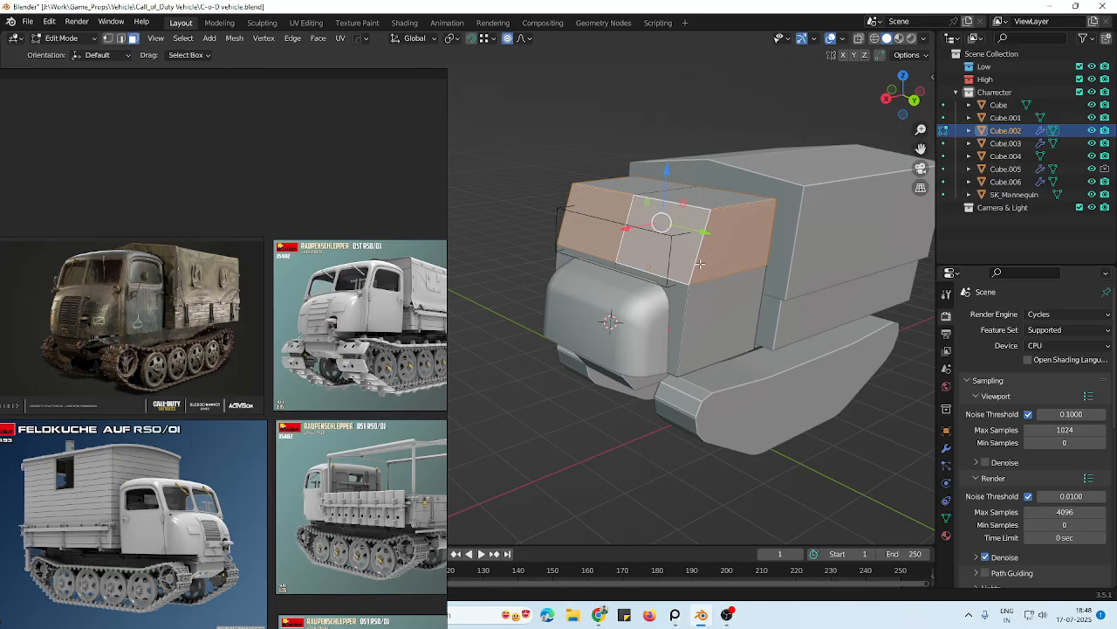
{"action": "key", "text": "2"}
{"action": "left_click", "coordinate": [690, 293], "text": "alt"}
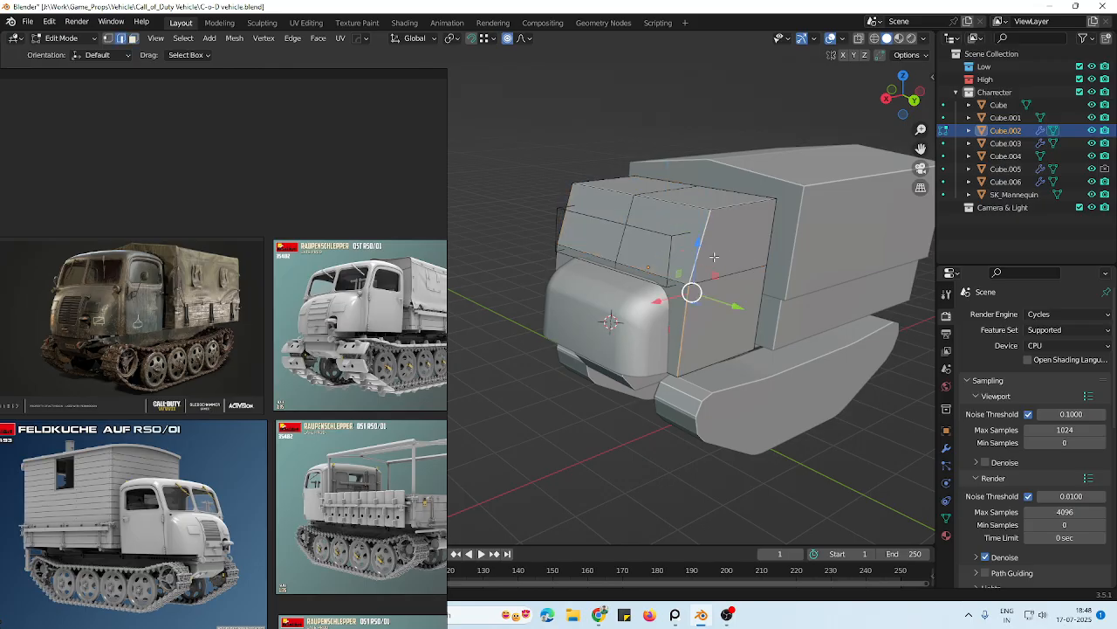
{"action": "left_click", "coordinate": [626, 197], "text": "alt"}
{"action": "middle_click_drag", "start_coordinate": [555, 256], "coordinate": [688, 342]}
{"action": "scroll", "coordinate": [690, 344], "scroll_direction": "up", "scroll_amount": 3}
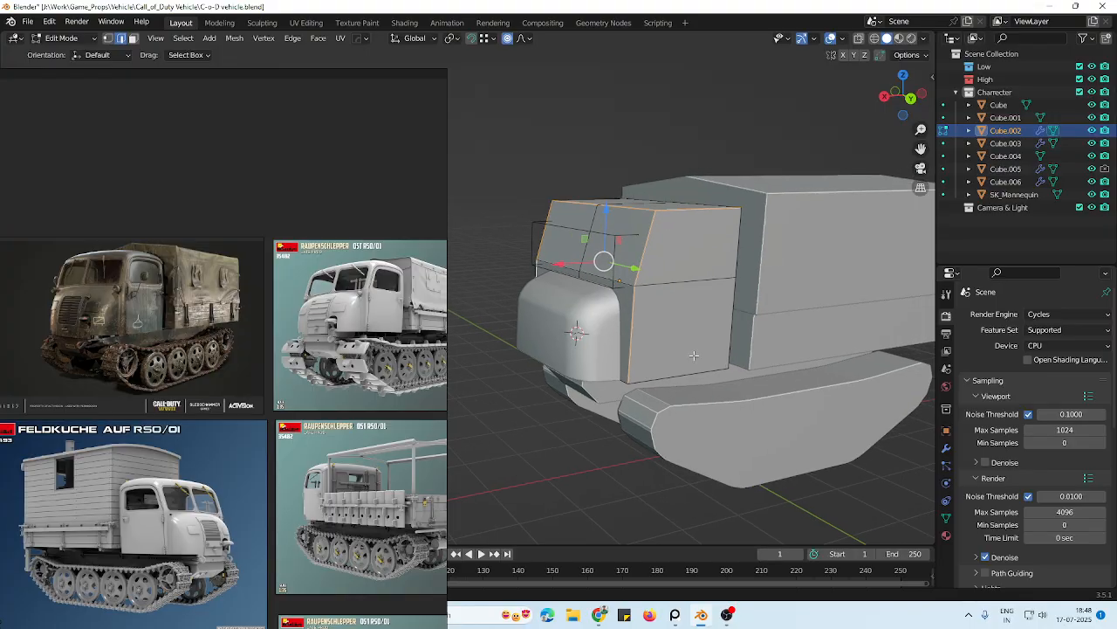
{"action": "key", "text": "ctrl+b"}
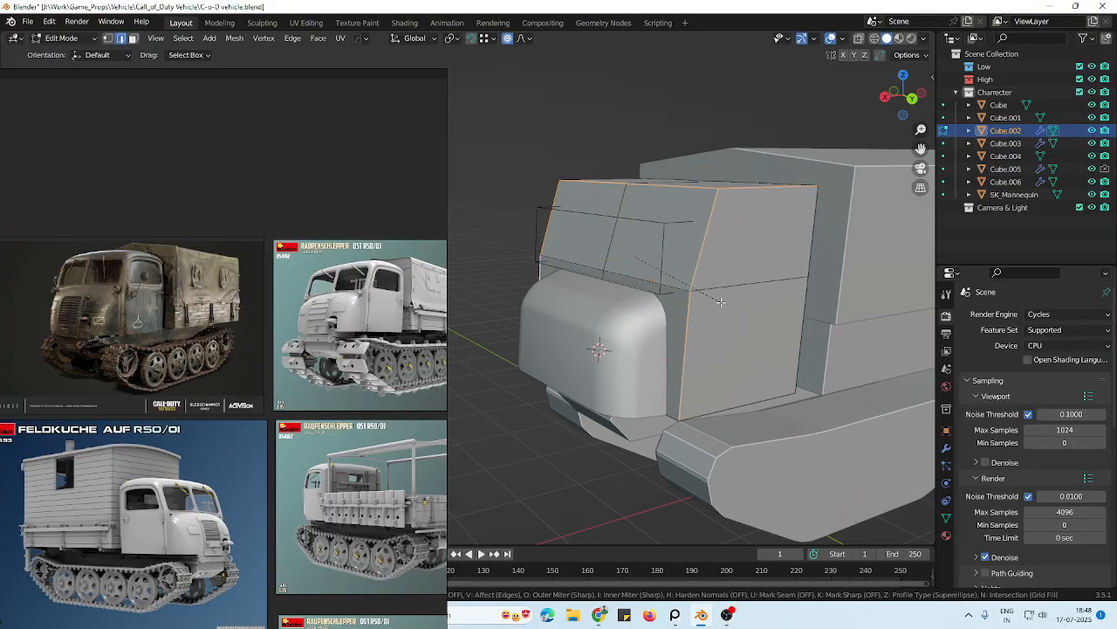
{"action": "scroll", "coordinate": [738, 314], "scroll_direction": "up", "scroll_amount": 3}
{"action": "key", "text": "Escape"}
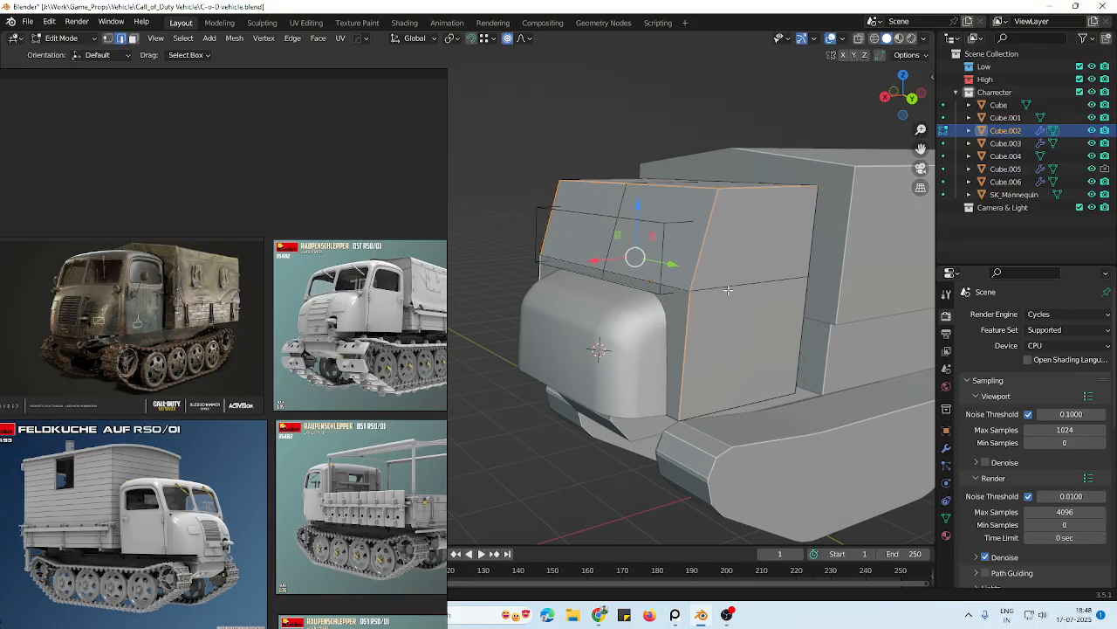
Apply the cab object's transforms and bevel its upper front roof edge into a rounded multi-segment curve
{"action": "left_click", "coordinate": [698, 193]}
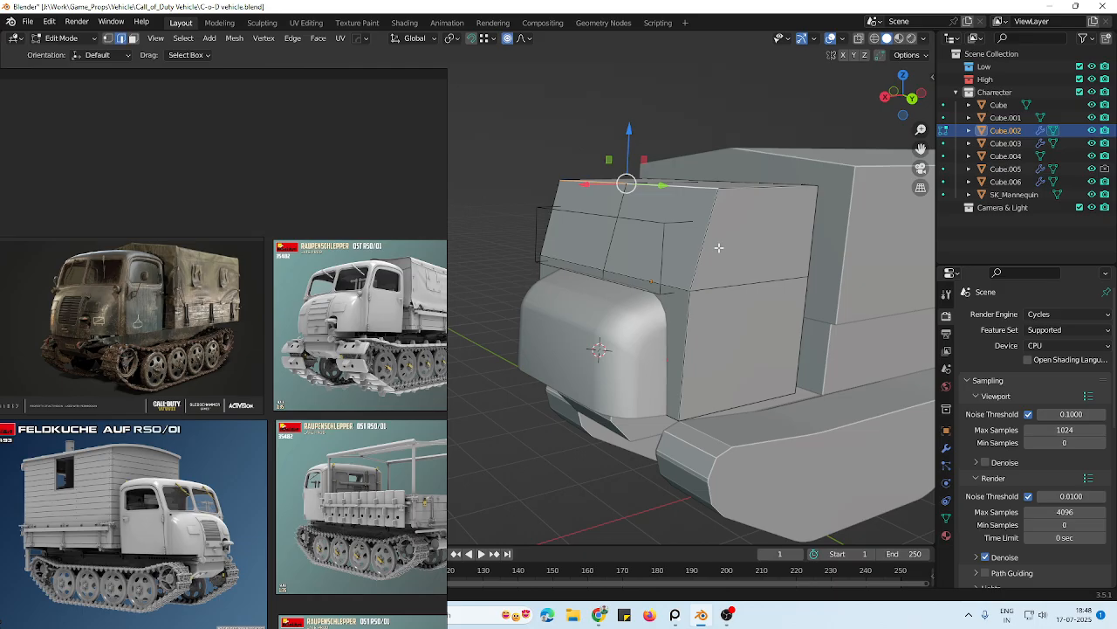
{"action": "key", "text": "ctrl+b"}
{"action": "key", "text": "Escape"}
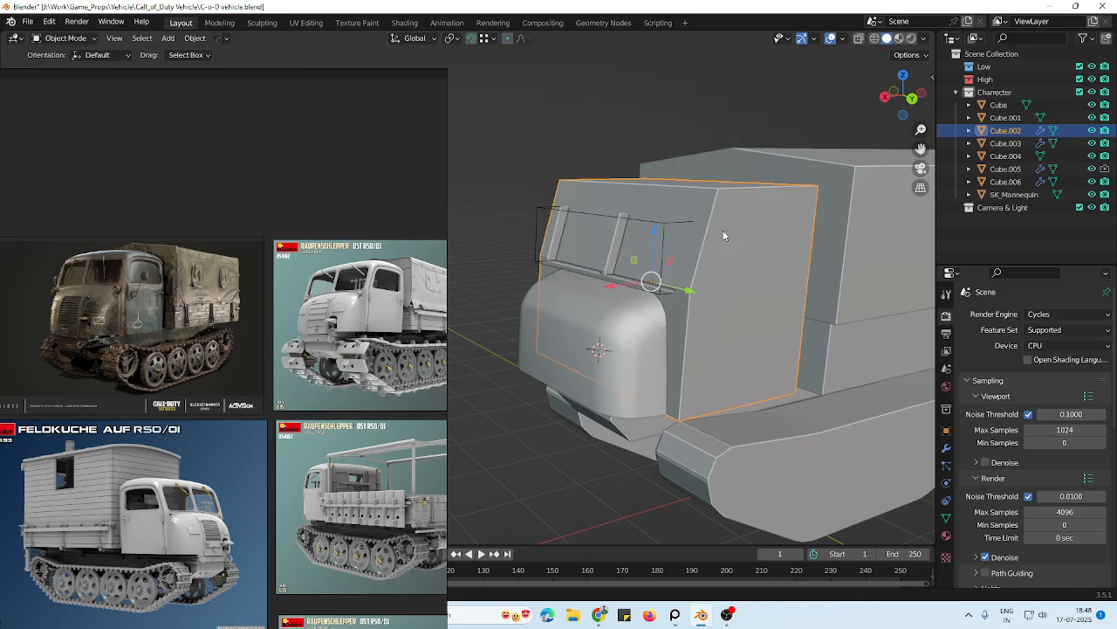
{"action": "right_click", "coordinate": [725, 230]}
{"action": "key", "text": "Escape"}
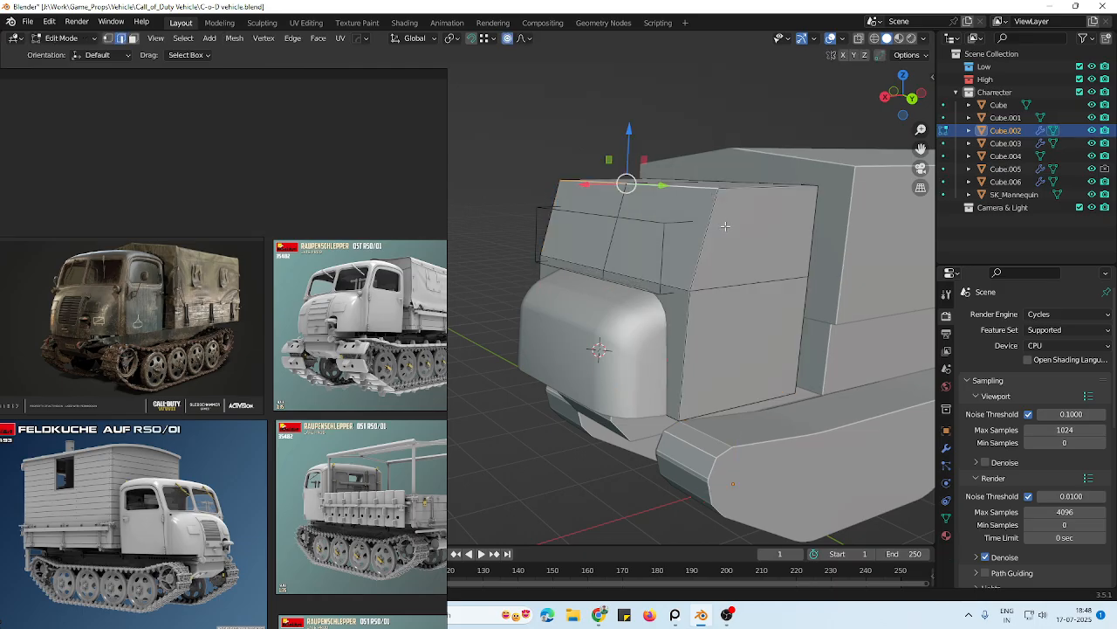
{"action": "key", "text": "ctrl+b"}
{"action": "left_click", "coordinate": [746, 236]}
Try a multi-segment bevel on the cab's front pillar and roof side edges
{"action": "left_click", "coordinate": [706, 242], "text": "alt"}
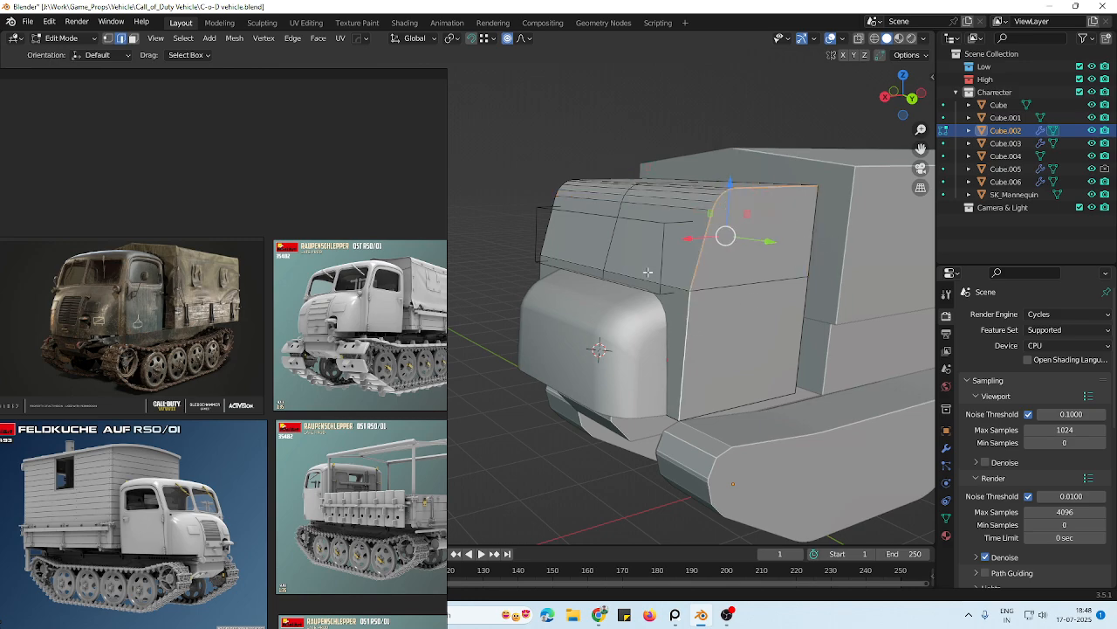
{"action": "middle_click_drag", "start_coordinate": [648, 272], "coordinate": [604, 208]}
{"action": "left_click", "coordinate": [514, 145], "text": "shift"}
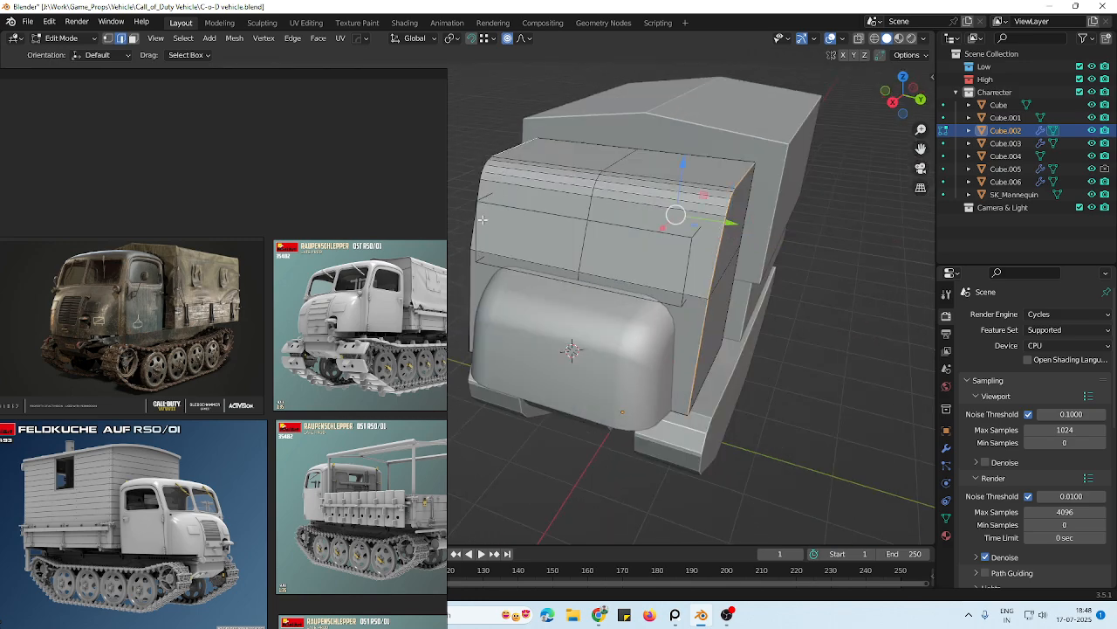
{"action": "left_click", "coordinate": [480, 283], "text": "shift"}
{"action": "middle_click_drag", "start_coordinate": [664, 252], "coordinate": [709, 340]}
{"action": "key", "text": "ctrl+b"}
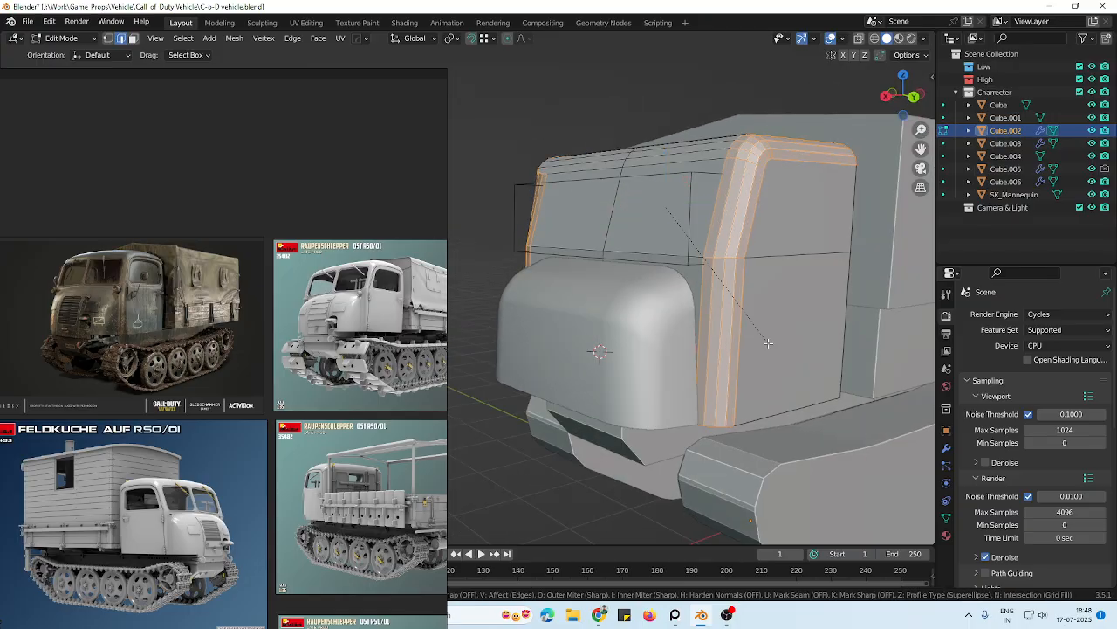
{"action": "right_click", "coordinate": [758, 337]}
Complete the selection of the cab's side edges, round them with a multi-segment bevel and return to Object Mode
{"action": "middle_click_drag", "start_coordinate": [650, 262], "coordinate": [542, 229]}
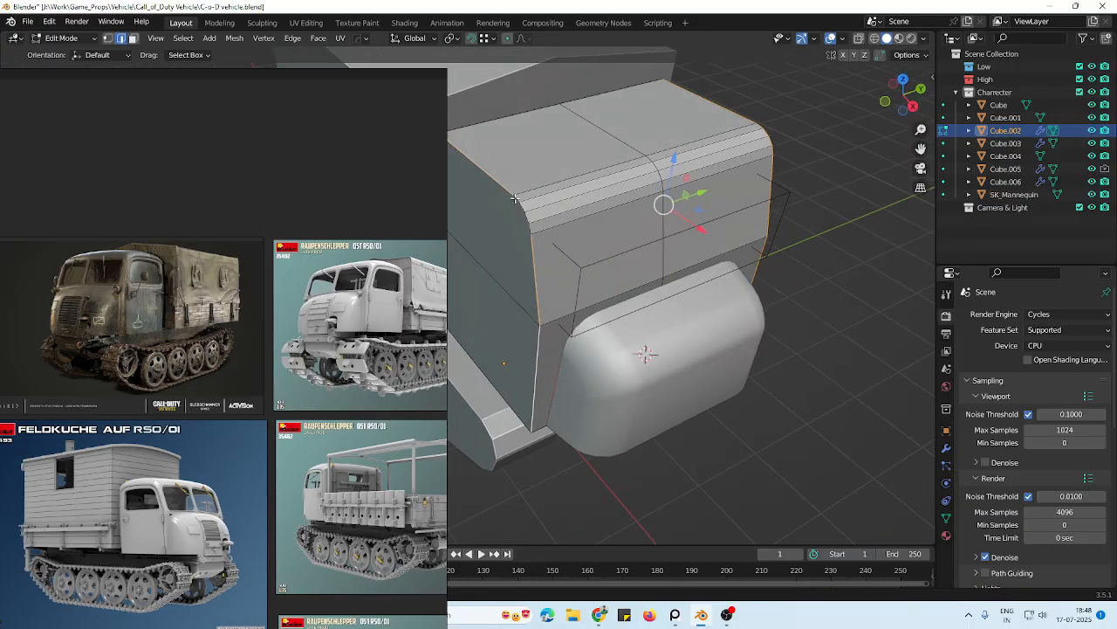
{"action": "left_click", "coordinate": [515, 199], "text": "shift"}
{"action": "scroll", "coordinate": [591, 239], "scroll_direction": "down", "scroll_amount": 2}
{"action": "middle_click_drag", "start_coordinate": [786, 316], "coordinate": [638, 287]}
{"action": "scroll", "coordinate": [638, 287], "scroll_direction": "down", "scroll_amount": 3}
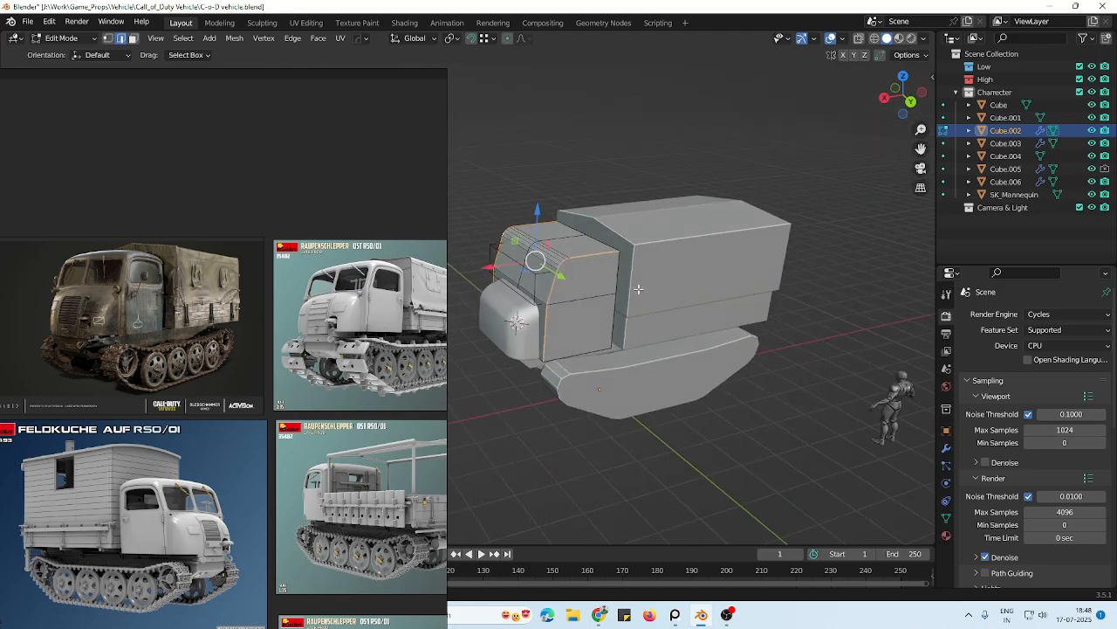
{"action": "scroll", "coordinate": [664, 295], "scroll_direction": "up", "scroll_amount": 4}
{"action": "key", "text": "ctrl+b"}
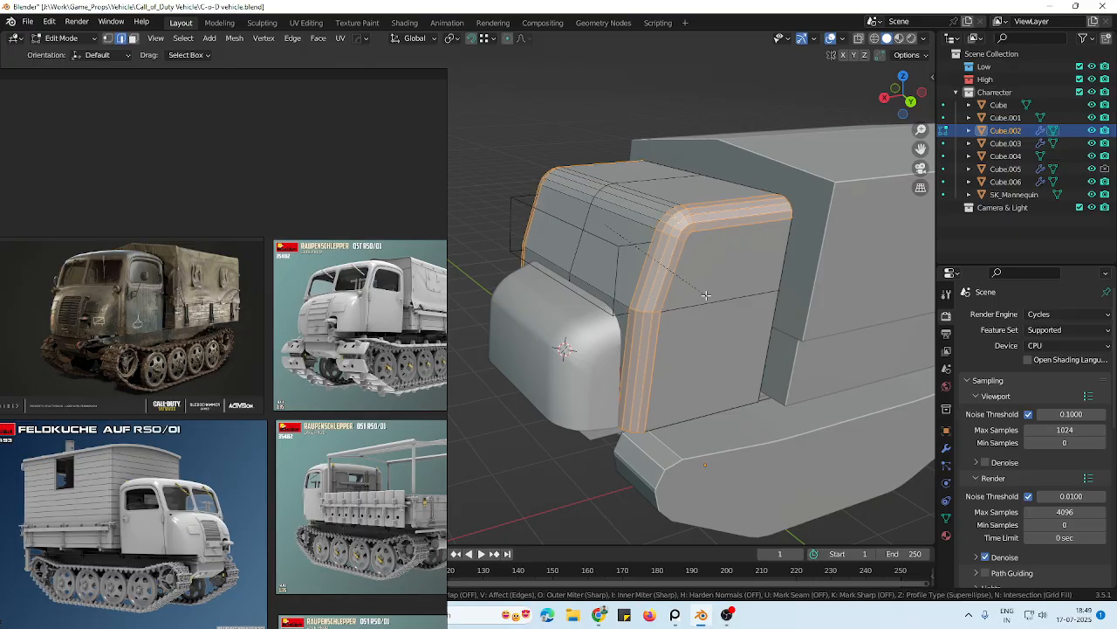
{"action": "left_click", "coordinate": [665, 287]}
{"action": "key", "text": "Tab"}
Shade the cab smooth, deselect it and inspect its rounded shape
{"action": "scroll", "coordinate": [663, 280], "scroll_direction": "down", "scroll_amount": 4}
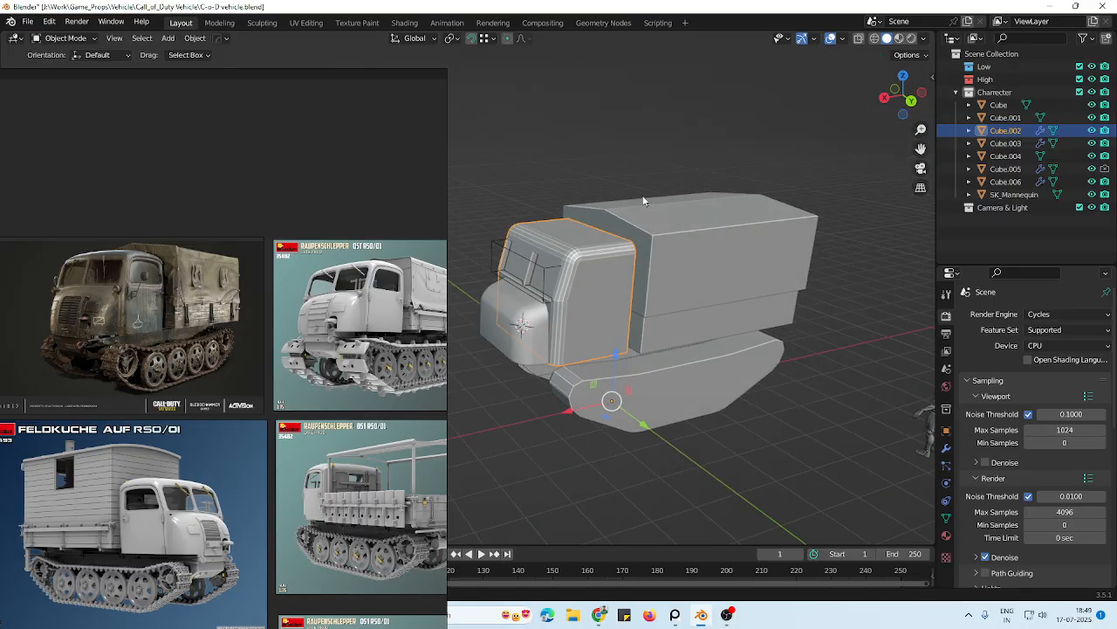
{"action": "right_click", "coordinate": [601, 258]}
{"action": "key", "text": "alt+a"}
{"action": "middle_click_drag", "start_coordinate": [653, 283], "coordinate": [791, 297]}
{"action": "scroll", "coordinate": [690, 272], "scroll_direction": "down", "scroll_amount": 2}
{"action": "scroll", "coordinate": [682, 286], "scroll_direction": "up", "scroll_amount": 2}
{"action": "scroll", "coordinate": [791, 306], "scroll_direction": "up", "scroll_amount": 1}
{"action": "middle_click_drag", "start_coordinate": [816, 334], "coordinate": [568, 343], "text": "shift"}
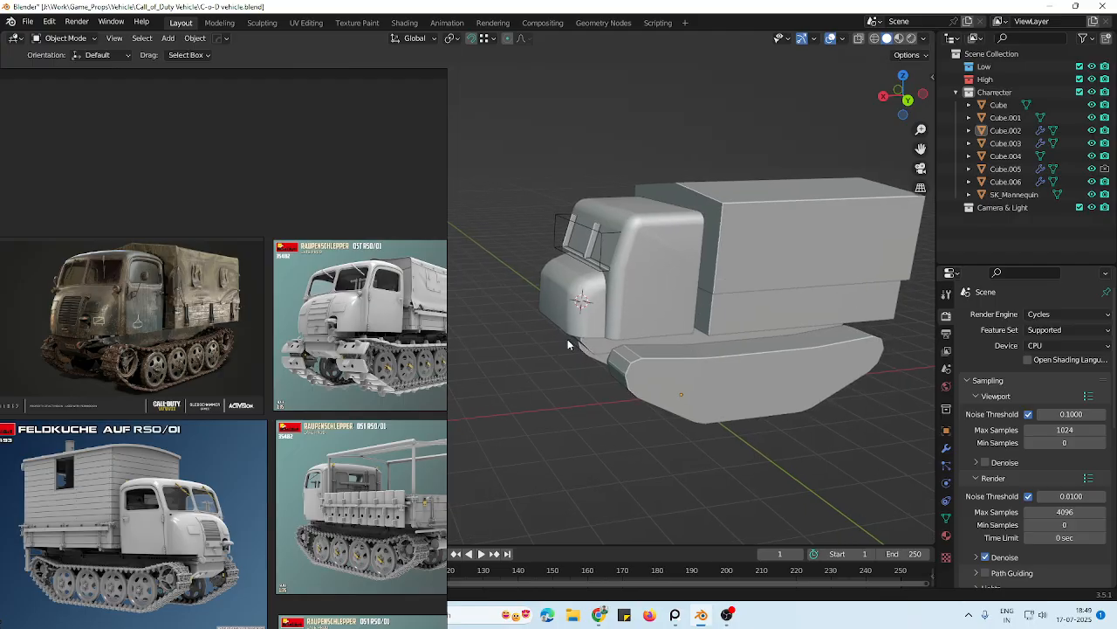
{"action": "middle_click_drag", "start_coordinate": [685, 355], "coordinate": [700, 341]}
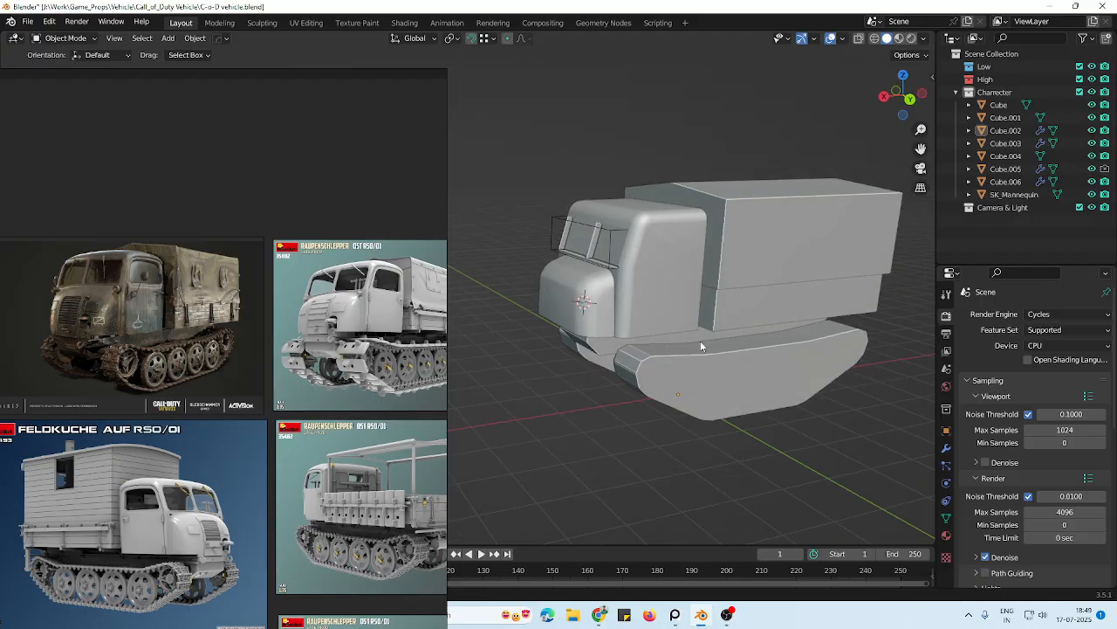
{"action": "scroll", "coordinate": [654, 357], "scroll_direction": "up", "scroll_amount": 2}
Undo the cab's smooth shading and the bevel on its side edges
{"action": "key", "text": "Tab"}
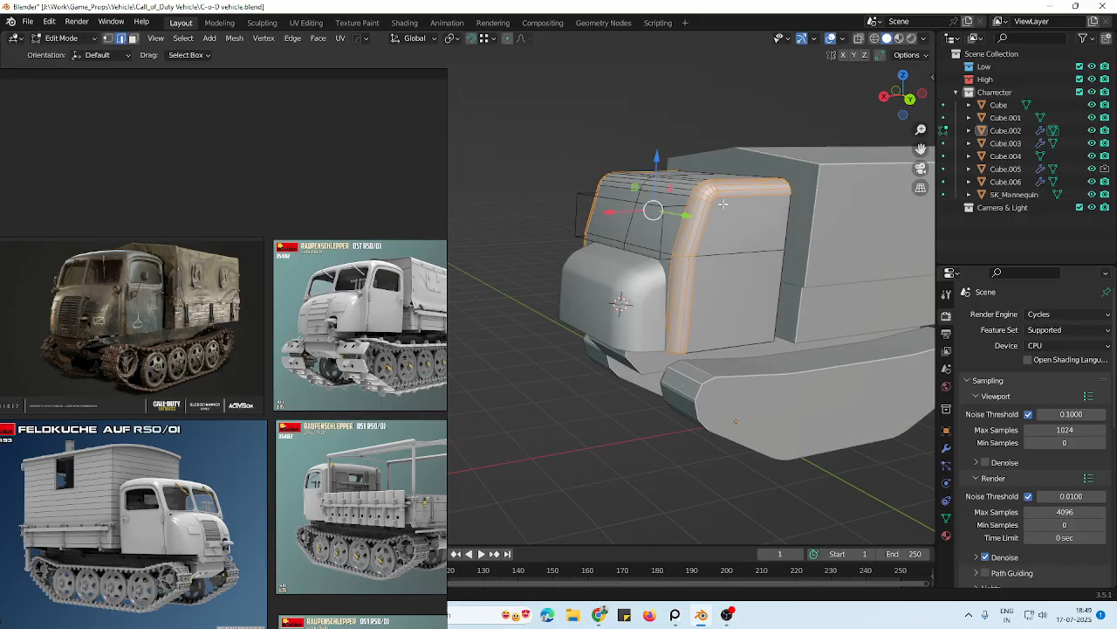
{"action": "middle_click_drag", "start_coordinate": [719, 249], "coordinate": [726, 267]}
{"action": "key", "text": "ctrl+z"}
{"action": "key", "text": "ctrl+z"}
{"action": "key", "text": "ctrl+z"}
{"action": "key", "text": "ctrl+z"}
{"action": "key", "text": "ctrl+z"}
{"action": "key", "text": "ctrl+z"}
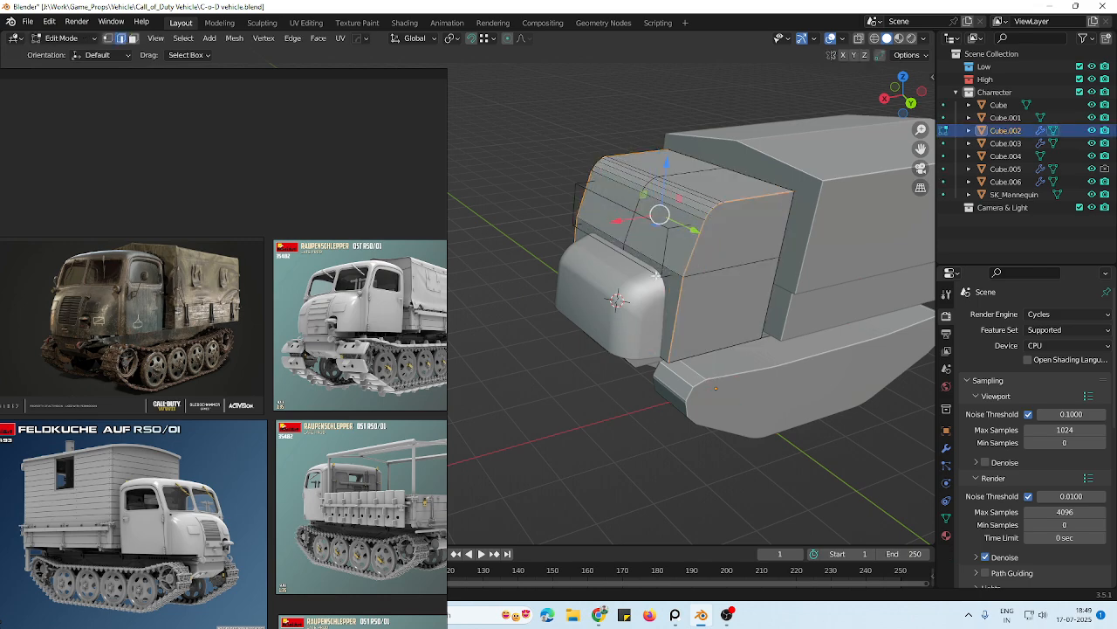
Undo the upper front roof edge bevel and bevel that edge again into a wider multi-segment curve matching the reference
{"action": "key", "text": "ctrl+z"}
{"action": "key", "text": "ctrl+z"}
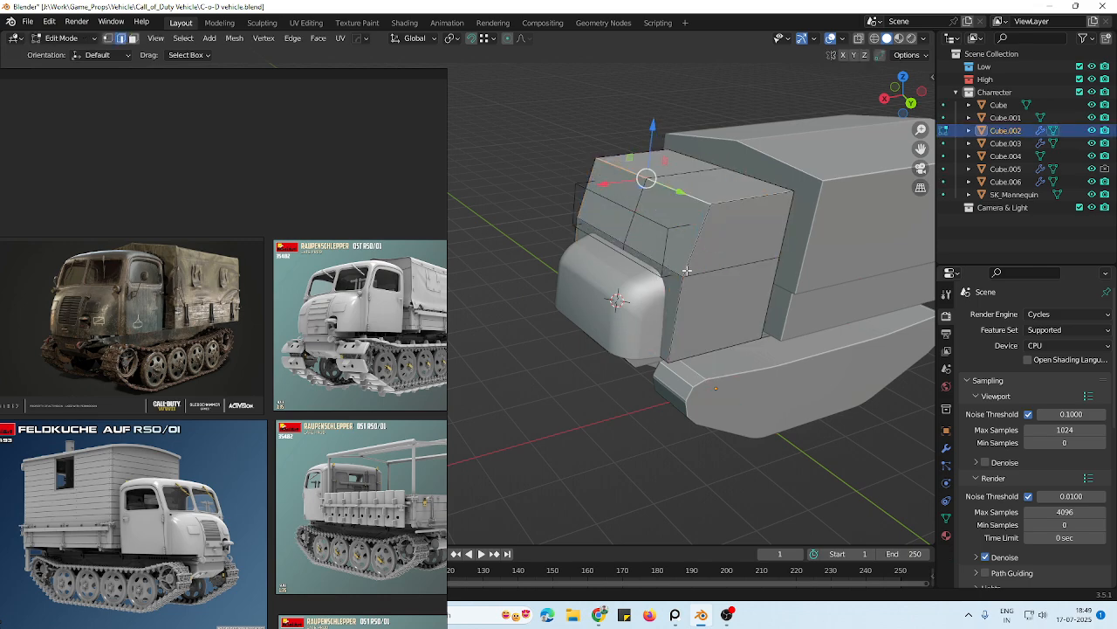
{"action": "scroll", "coordinate": [687, 270], "scroll_direction": "up", "scroll_amount": 1}
{"action": "middle_click_drag", "start_coordinate": [687, 271], "coordinate": [598, 270]}
{"action": "scroll", "coordinate": [131, 272], "scroll_direction": "up", "scroll_amount": 4}
{"action": "scroll", "coordinate": [603, 244], "scroll_direction": "up", "scroll_amount": 6}
{"action": "scroll", "coordinate": [603, 244], "scroll_direction": "down", "scroll_amount": 6}
{"action": "scroll", "coordinate": [594, 270], "scroll_direction": "up", "scroll_amount": 3}
{"action": "scroll", "coordinate": [595, 269], "scroll_direction": "down", "scroll_amount": 3}
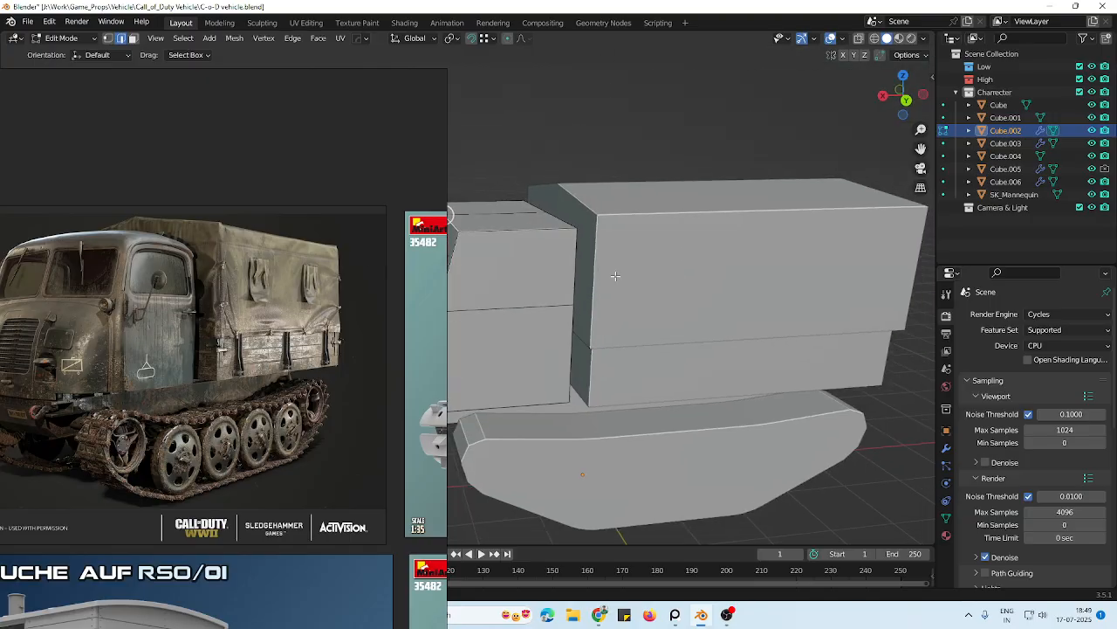
{"action": "scroll", "coordinate": [478, 295], "scroll_direction": "up", "scroll_amount": 4}
{"action": "middle_click_drag", "start_coordinate": [478, 295], "coordinate": [611, 274], "text": "shift"}
{"action": "middle_click_drag", "start_coordinate": [540, 270], "coordinate": [604, 265], "text": "shift"}
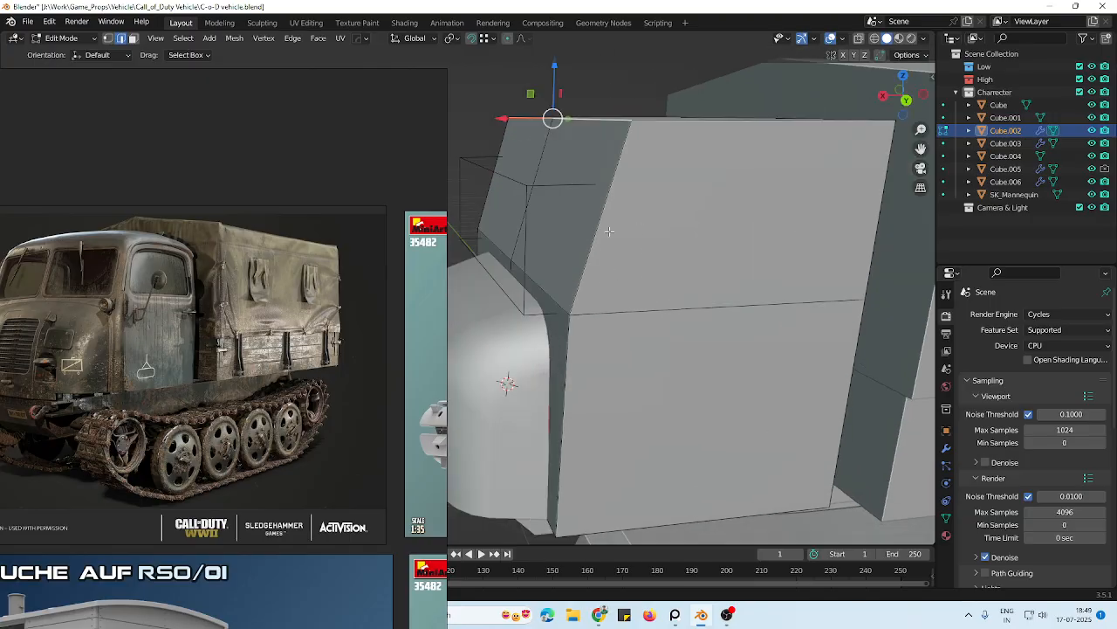
{"action": "key", "text": "ctrl+b"}
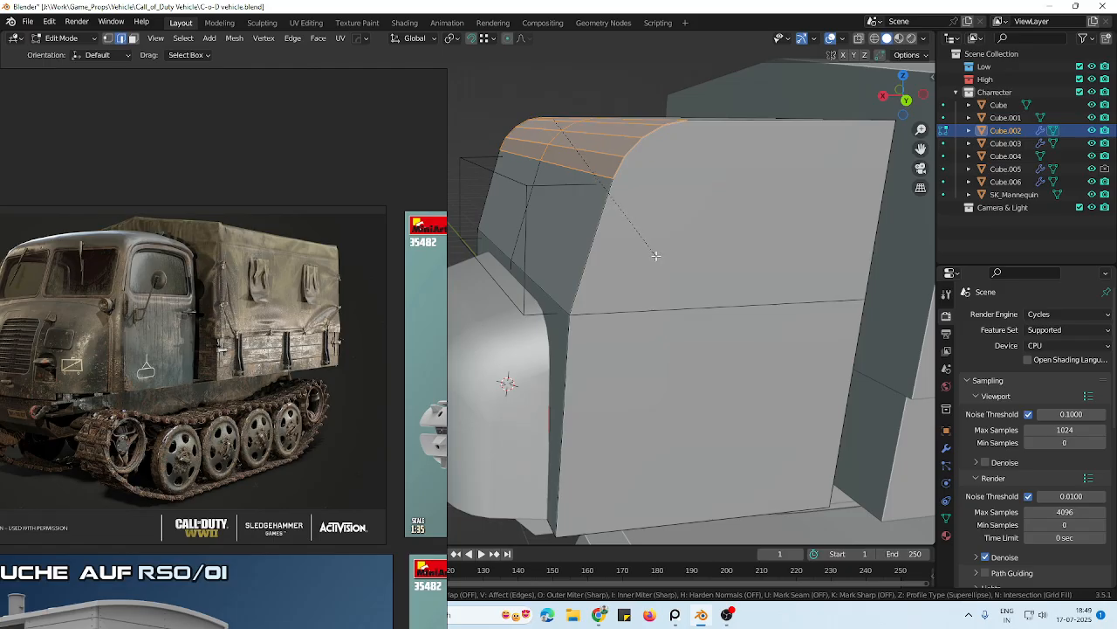
{"action": "left_click", "coordinate": [645, 248]}
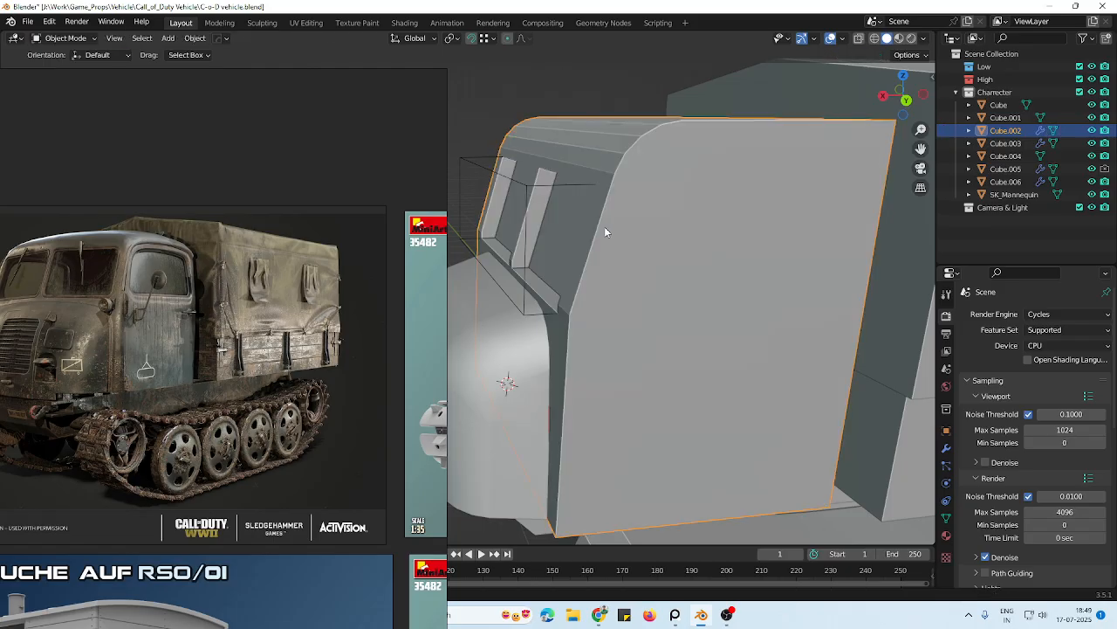
Bevel the cab's front pillar and roof side edges on both sides with several segments and return to Object Mode
{"action": "left_click", "coordinate": [599, 223], "text": "alt"}
{"action": "left_click", "coordinate": [582, 356], "text": "shift"}
{"action": "scroll", "coordinate": [576, 349], "scroll_direction": "down", "scroll_amount": 4}
{"action": "middle_click_drag", "start_coordinate": [563, 303], "coordinate": [672, 292]}
{"action": "left_click", "coordinate": [637, 269], "text": "shift"}
{"action": "scroll", "coordinate": [637, 308], "scroll_direction": "down", "scroll_amount": 3}
{"action": "left_click", "coordinate": [629, 266], "text": "shift"}
{"action": "middle_click_drag", "start_coordinate": [587, 353], "coordinate": [672, 339]}
{"action": "left_click", "coordinate": [661, 373], "text": "shift"}
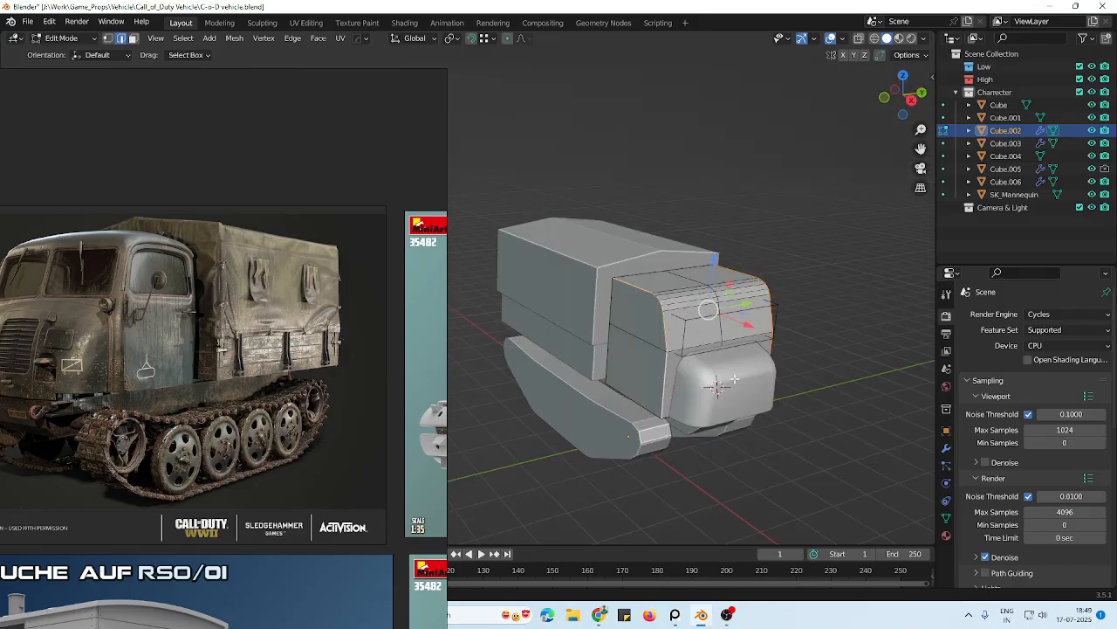
{"action": "middle_click_drag", "start_coordinate": [899, 419], "coordinate": [788, 420]}
{"action": "middle_click_drag", "start_coordinate": [770, 404], "coordinate": [768, 345], "text": "ctrl"}
{"action": "middle_click_drag", "start_coordinate": [768, 345], "coordinate": [785, 290], "text": "shift"}
{"action": "middle_click_drag", "start_coordinate": [776, 346], "coordinate": [672, 385], "text": "ctrl"}
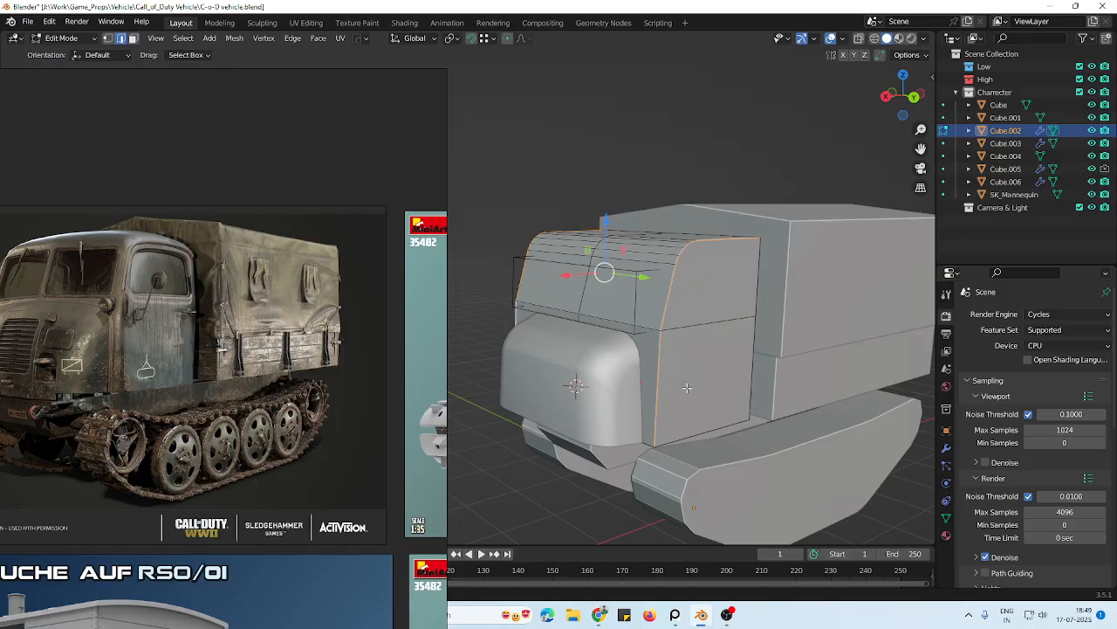
{"action": "key", "text": "ctrl+b"}
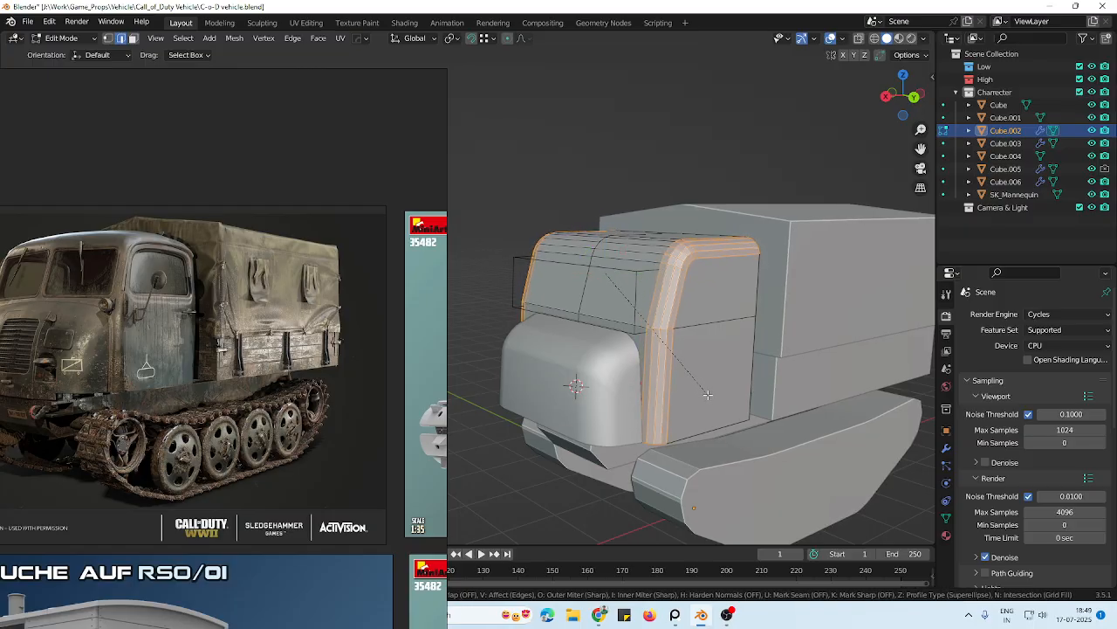
{"action": "left_click", "coordinate": [706, 395]}
{"action": "key", "text": "Tab"}
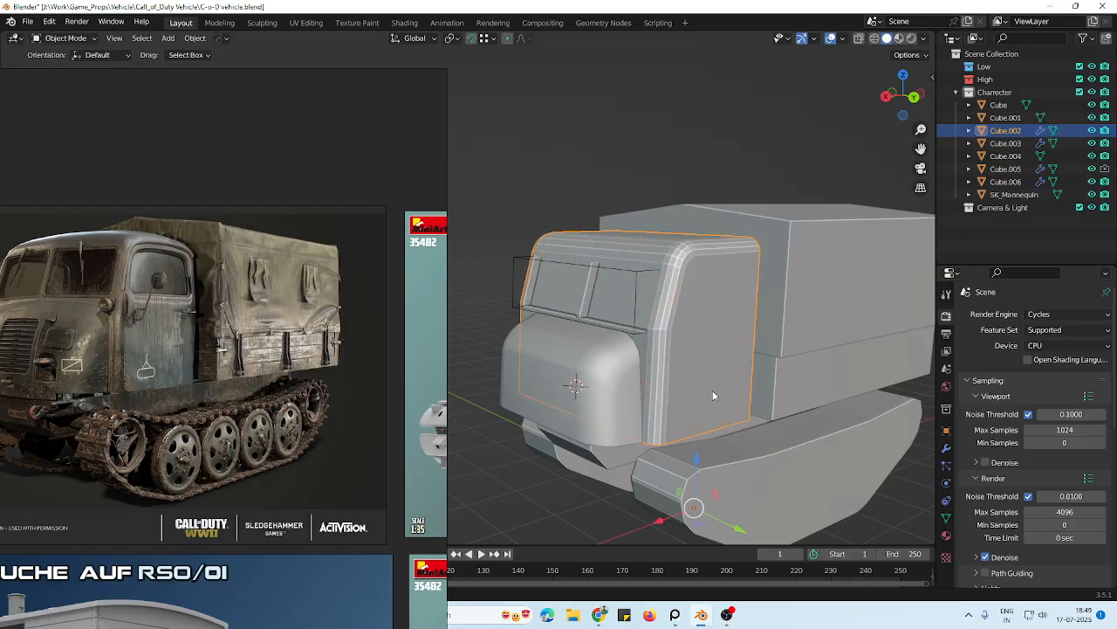
Shade the cab smooth and deselect it
{"action": "scroll", "coordinate": [698, 331], "scroll_direction": "down", "scroll_amount": 2}
{"action": "left_click", "coordinate": [690, 210]}
{"action": "scroll", "coordinate": [725, 262], "scroll_direction": "down", "scroll_amount": 5}
{"action": "scroll", "coordinate": [681, 272], "scroll_direction": "up", "scroll_amount": 2}
{"action": "left_click", "coordinate": [583, 281]}
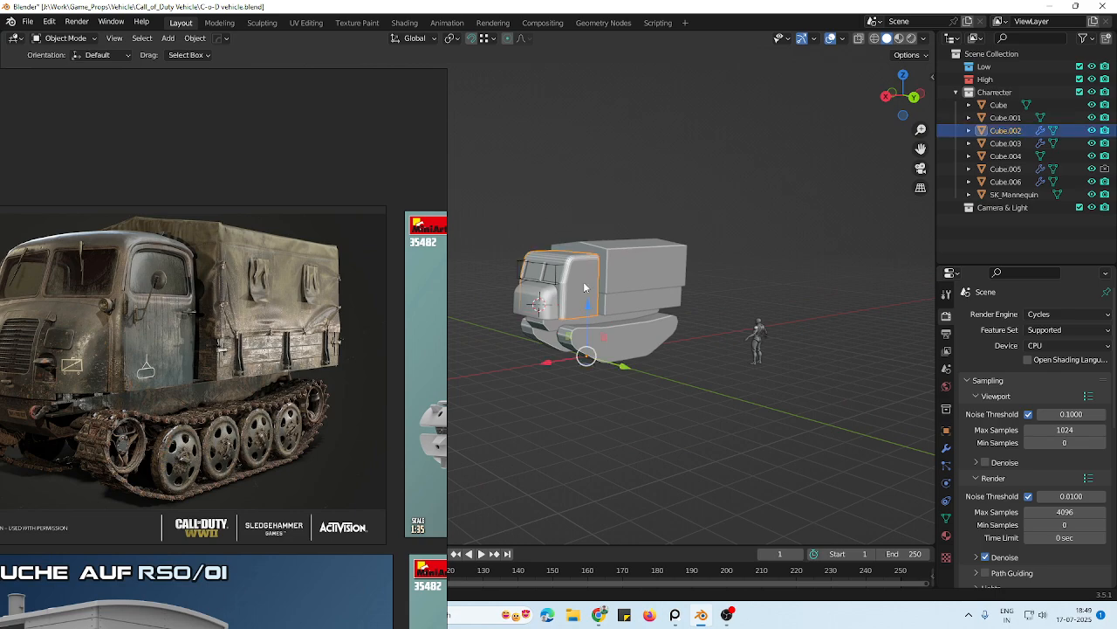
{"action": "right_click", "coordinate": [584, 281]}
{"action": "left_click", "coordinate": [583, 281]}
{"action": "scroll", "coordinate": [629, 297], "scroll_direction": "up", "scroll_amount": 2}
{"action": "left_click", "coordinate": [701, 173]}
Hide the viewport overlays and compare the smoothed cab's form with the reference truck
{"action": "scroll", "coordinate": [646, 306], "scroll_direction": "up", "scroll_amount": 1}
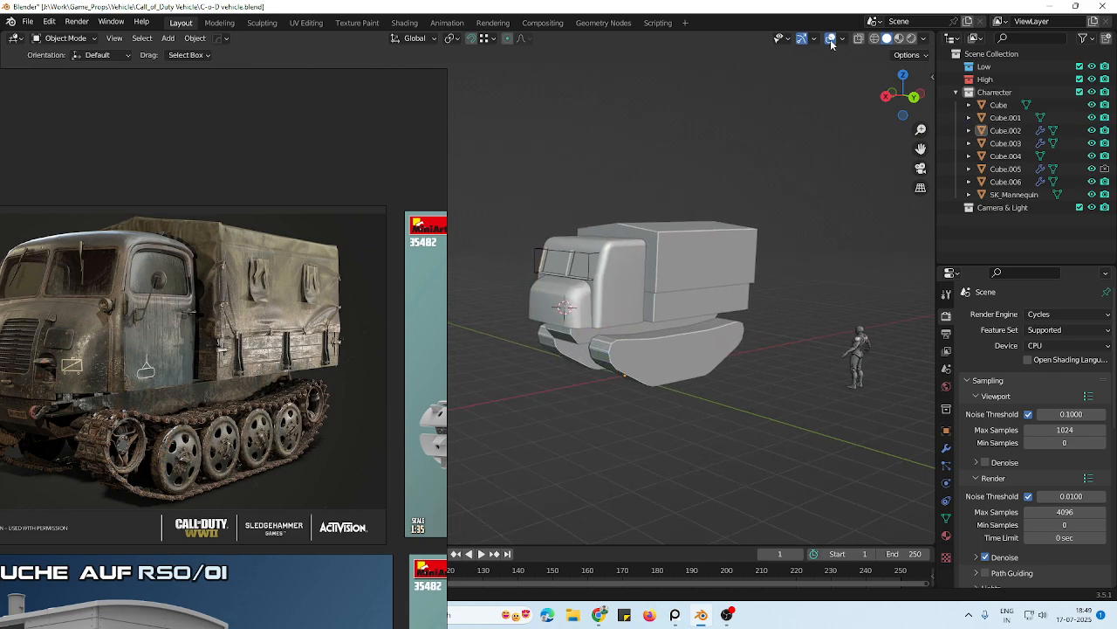
{"action": "middle_click_drag", "start_coordinate": [753, 273], "coordinate": [657, 285]}
{"action": "scroll", "coordinate": [699, 319], "scroll_direction": "up", "scroll_amount": 1}
{"action": "middle_click_drag", "start_coordinate": [698, 319], "coordinate": [687, 356], "text": "shift"}
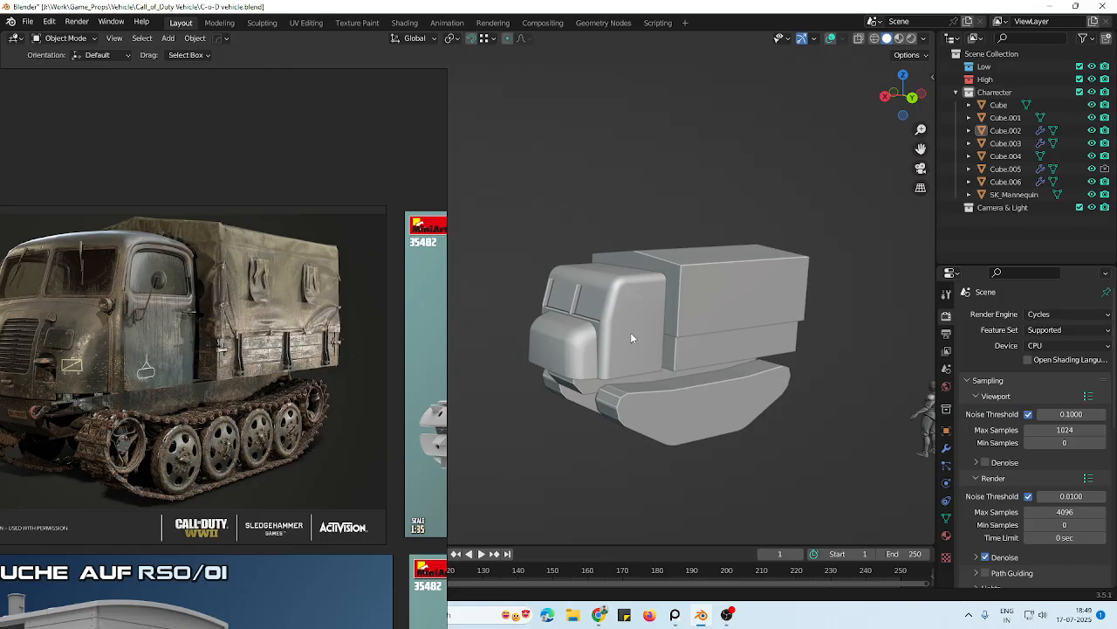
{"action": "left_click", "coordinate": [628, 277]}
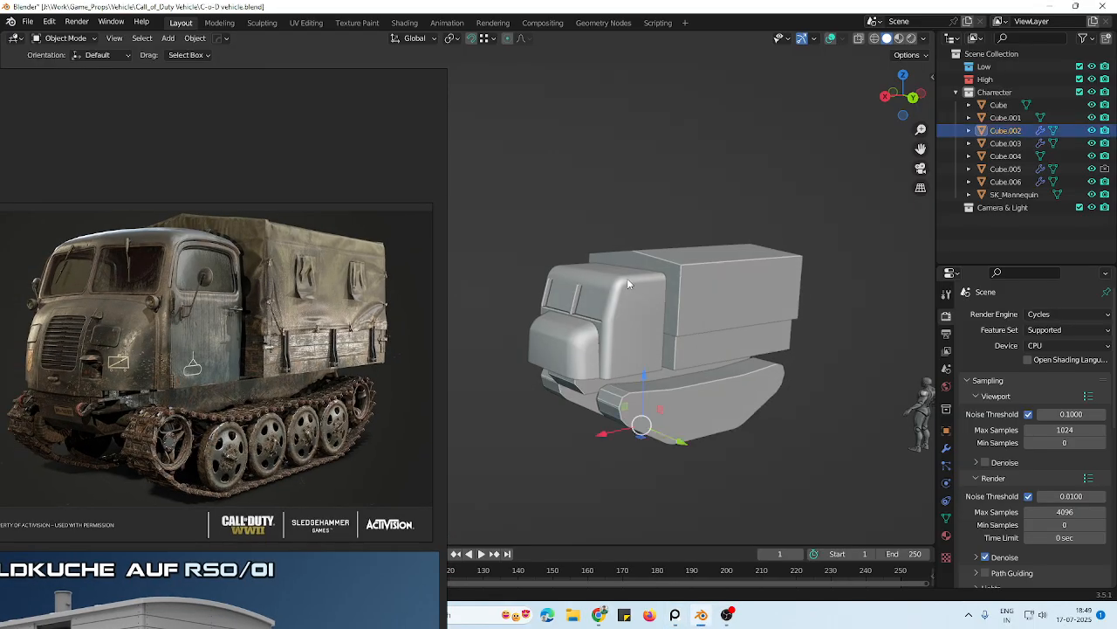
{"action": "key", "text": "Tab"}
{"action": "middle_click_drag", "start_coordinate": [637, 300], "coordinate": [659, 306]}
{"action": "key", "text": "Tab"}
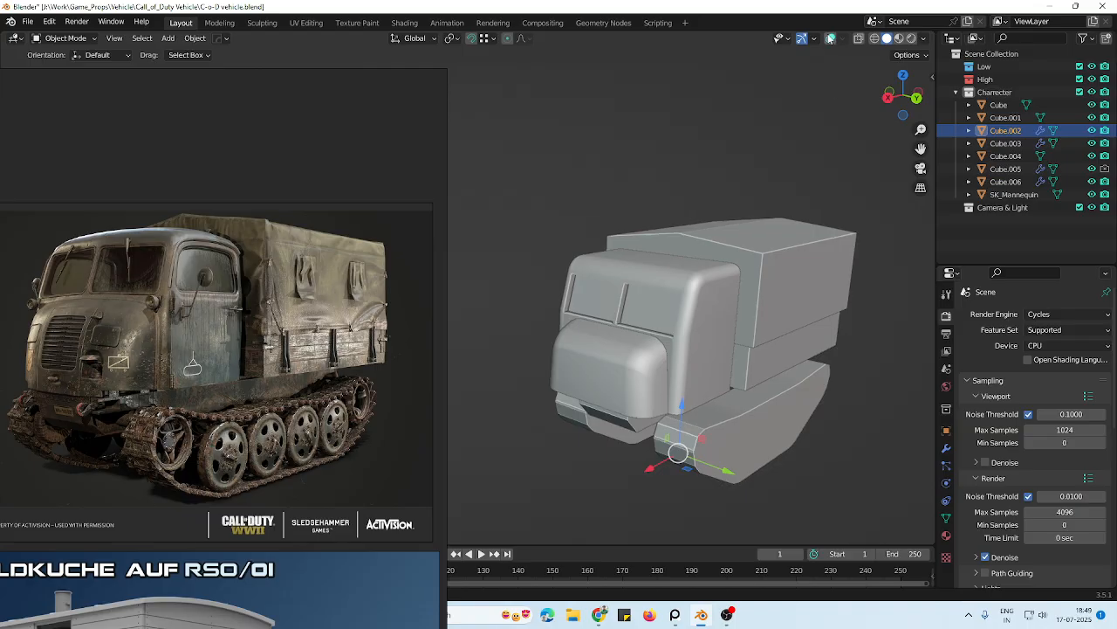
Restore the viewport overlays and bevel the cab's central edge loop into evenly spaced segments across the roof and windshield
{"action": "key", "text": "Tab"}
{"action": "key", "text": "KP_Decimal"}
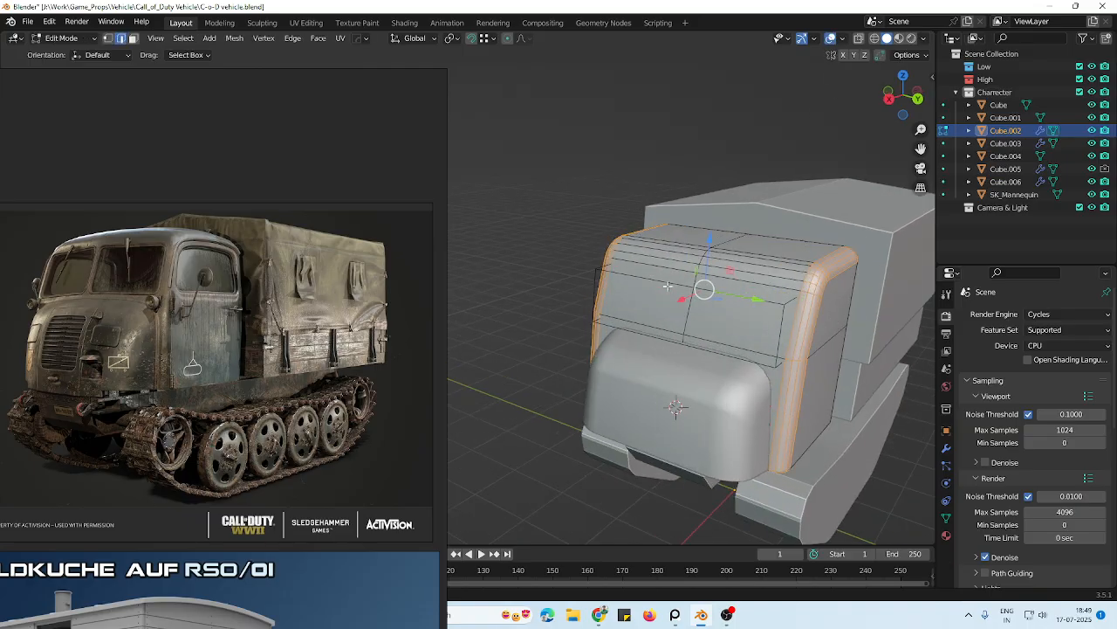
{"action": "left_click", "coordinate": [724, 238], "text": "alt"}
{"action": "key", "text": "ctrl+b"}
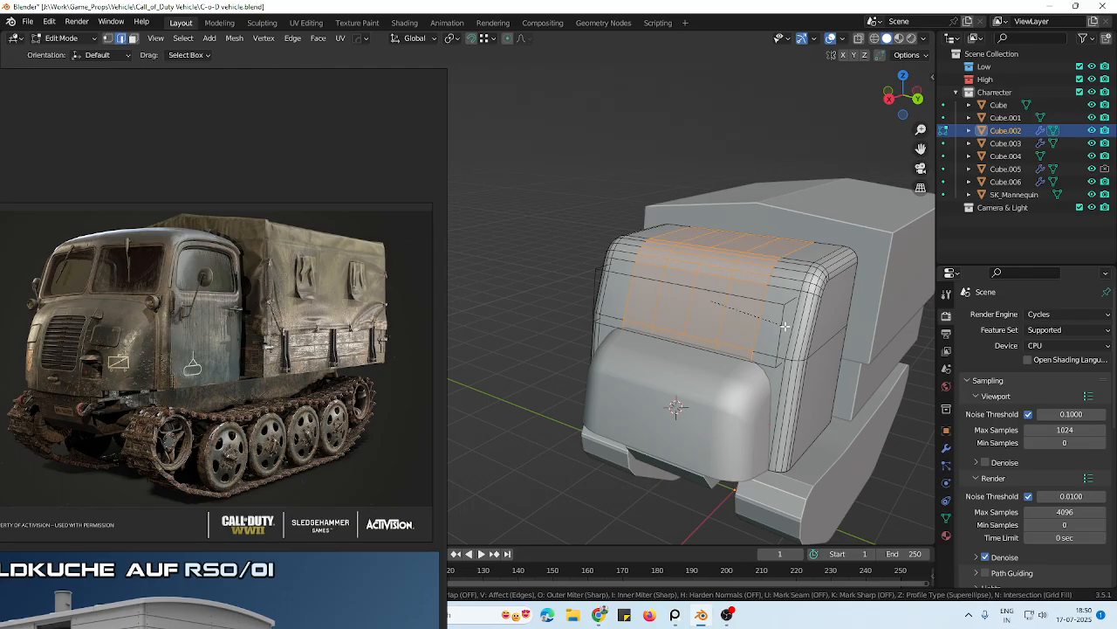
{"action": "left_click", "coordinate": [789, 325]}
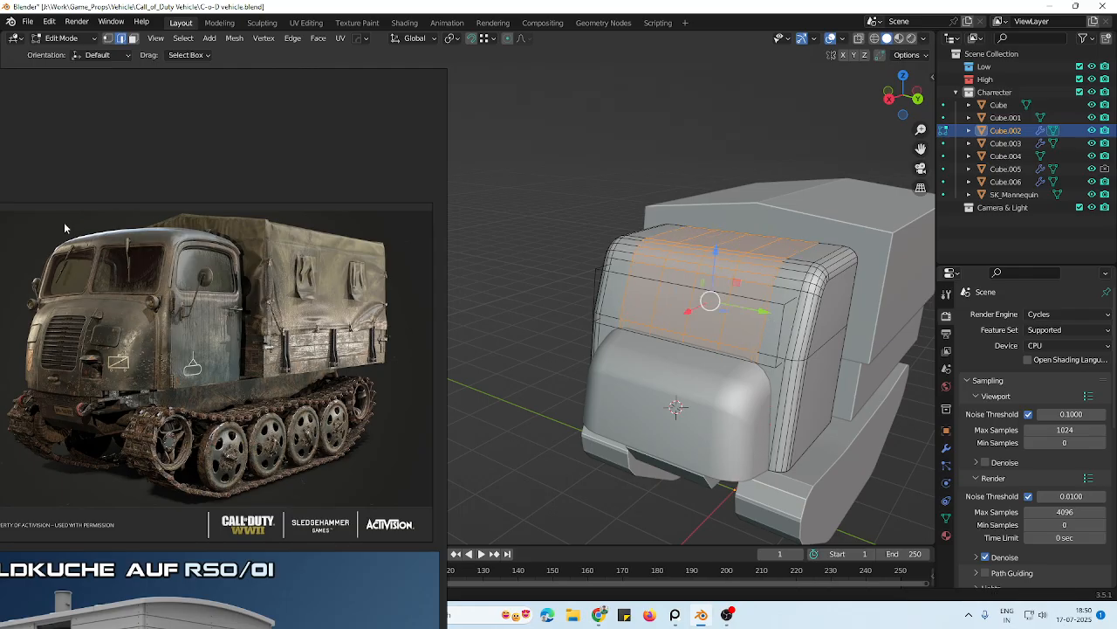
Raise the roof's centre edge about 0.21 m along Z with smooth proportional editing at about 1.9 m radius and return to Object Mode
{"action": "left_click", "coordinate": [729, 243], "text": "alt"}
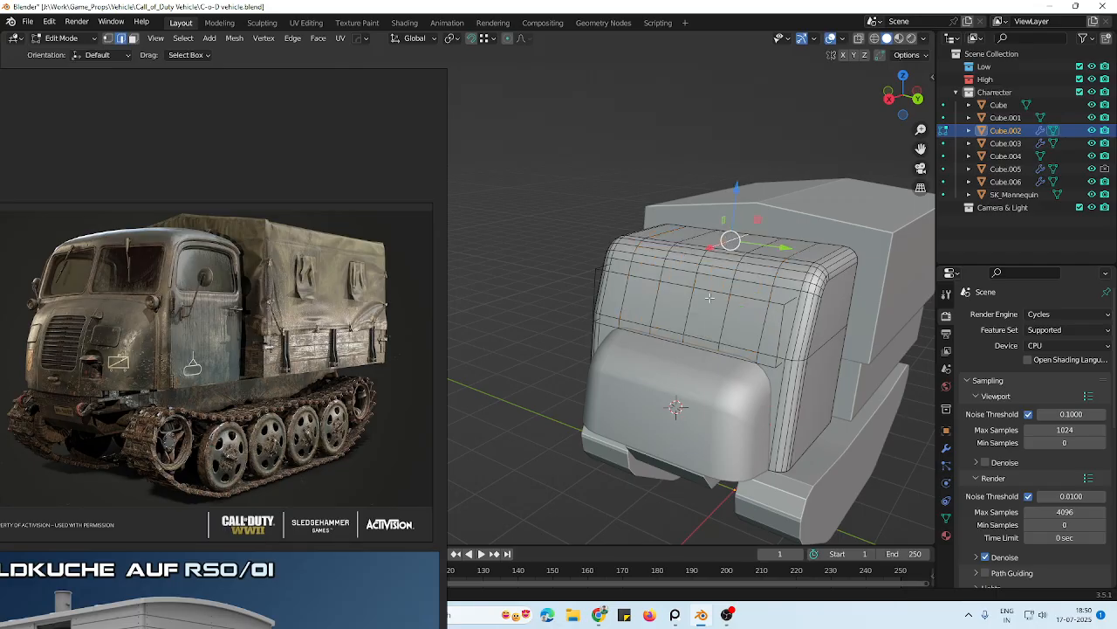
{"action": "middle_click_drag", "start_coordinate": [756, 252], "coordinate": [707, 290], "text": "shift"}
{"action": "left_click_drag", "start_coordinate": [679, 257], "coordinate": [683, 234]}
{"action": "key", "text": "ctrl+z"}
{"action": "key", "text": "g"}
{"action": "key", "text": "z"}
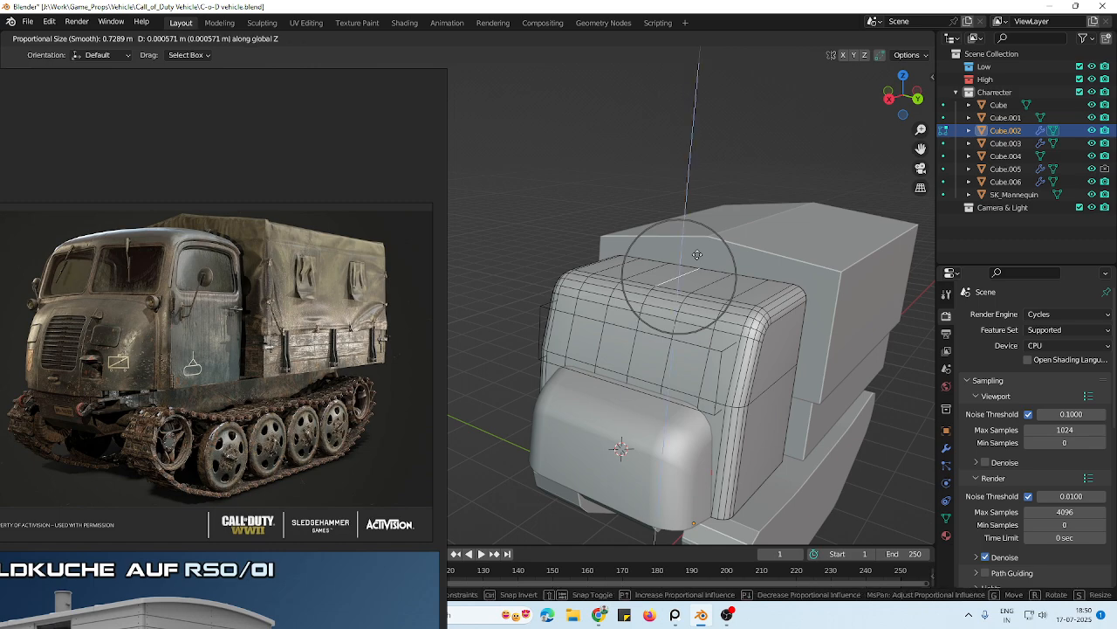
{"action": "scroll", "coordinate": [698, 250], "scroll_direction": "down", "scroll_amount": 9}
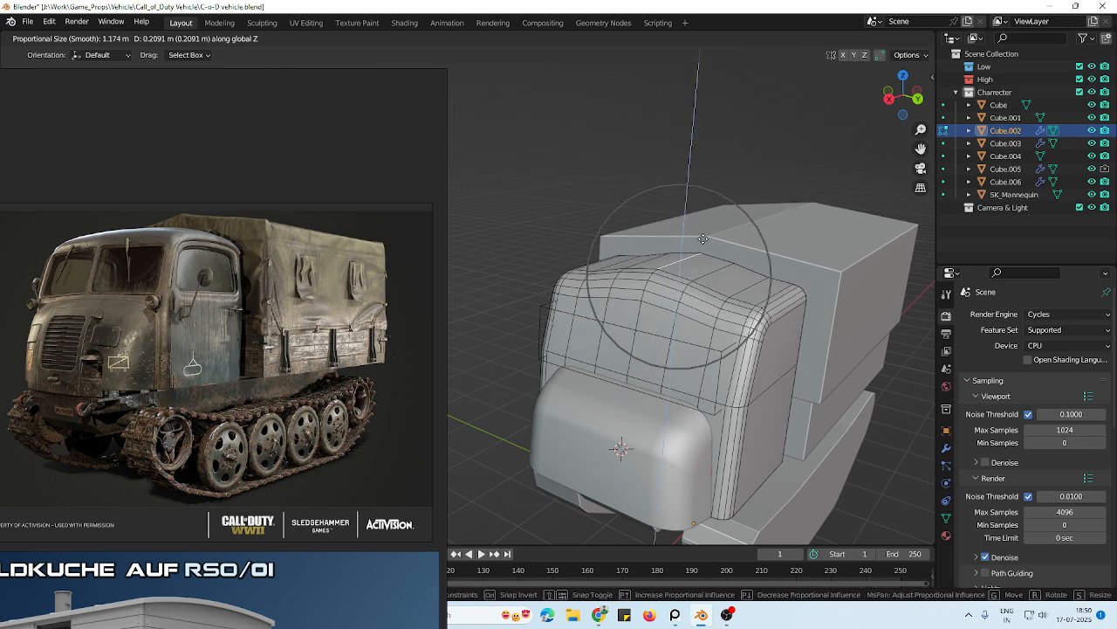
{"action": "scroll", "coordinate": [706, 241], "scroll_direction": "down", "scroll_amount": 1}
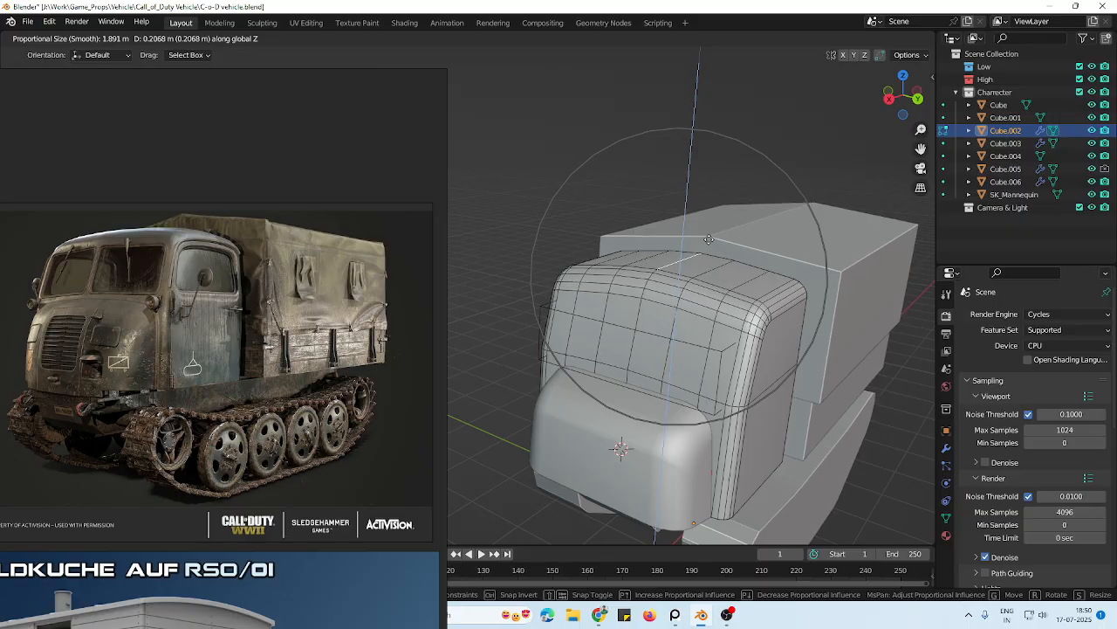
{"action": "scroll", "coordinate": [708, 240], "scroll_direction": "up", "scroll_amount": 1}
{"action": "scroll", "coordinate": [709, 239], "scroll_direction": "down", "scroll_amount": 1}
{"action": "left_click", "coordinate": [709, 240]}
{"action": "scroll", "coordinate": [708, 240], "scroll_direction": "down", "scroll_amount": 2}
{"action": "key", "text": "Tab"}
Deselect the cab and compare the truck's domed roof and overall shape with the reference images
{"action": "middle_click_drag", "start_coordinate": [711, 293], "coordinate": [637, 286]}
{"action": "scroll", "coordinate": [625, 278], "scroll_direction": "down", "scroll_amount": 2}
{"action": "scroll", "coordinate": [643, 287], "scroll_direction": "up", "scroll_amount": 2}
{"action": "scroll", "coordinate": [648, 298], "scroll_direction": "down", "scroll_amount": 3}
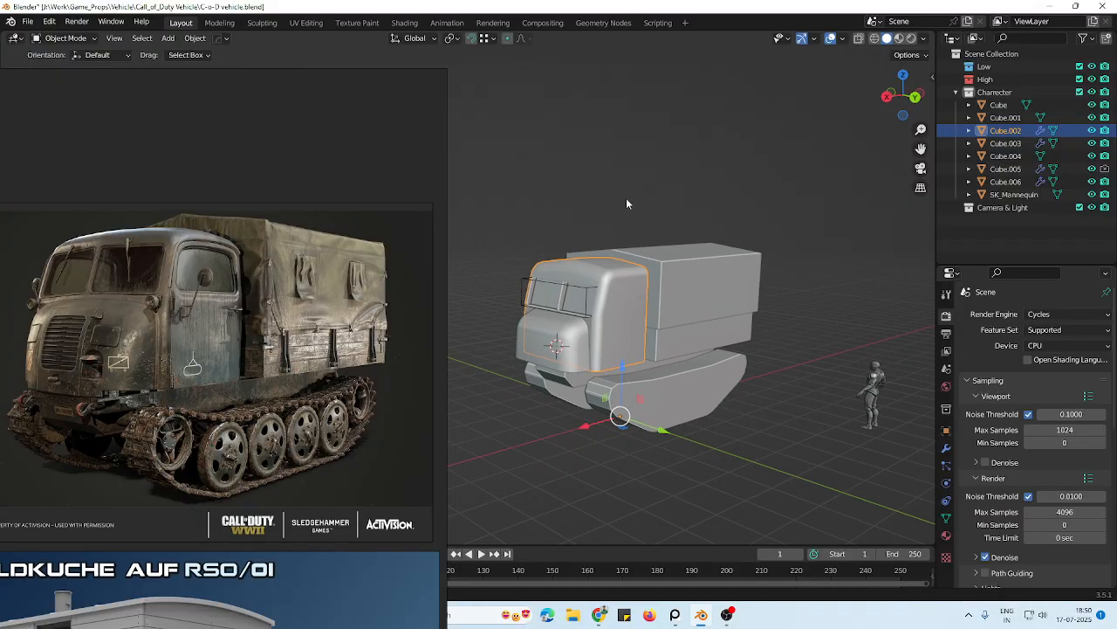
{"action": "left_click", "coordinate": [626, 203]}
{"action": "scroll", "coordinate": [672, 270], "scroll_direction": "down", "scroll_amount": 1}
{"action": "scroll", "coordinate": [513, 333], "scroll_direction": "up", "scroll_amount": 2}
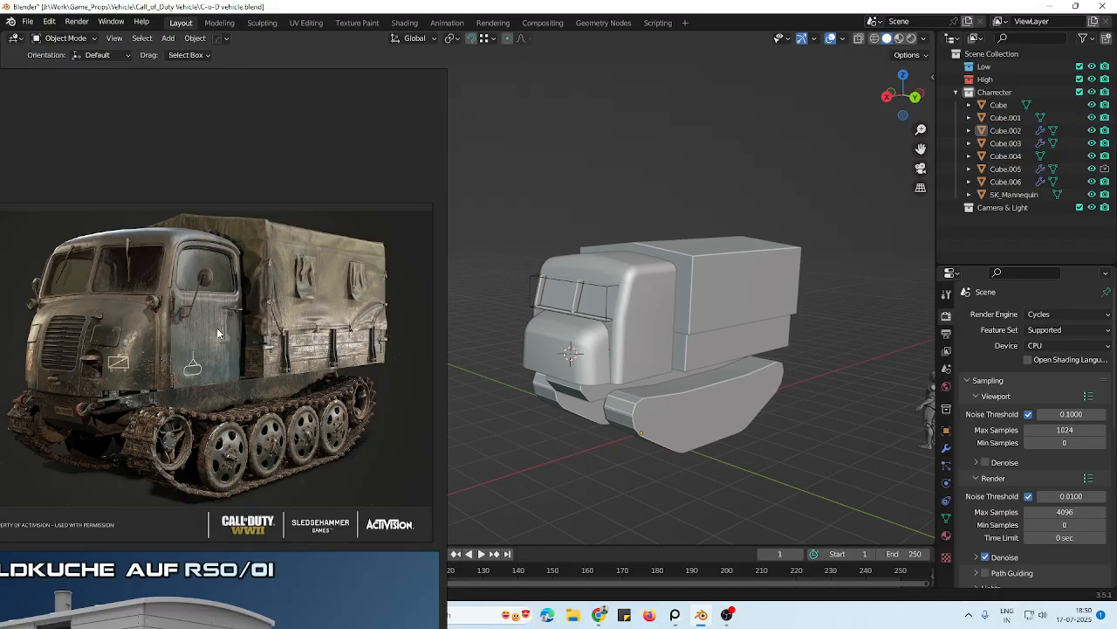
{"action": "scroll", "coordinate": [218, 332], "scroll_direction": "down", "scroll_amount": 8}
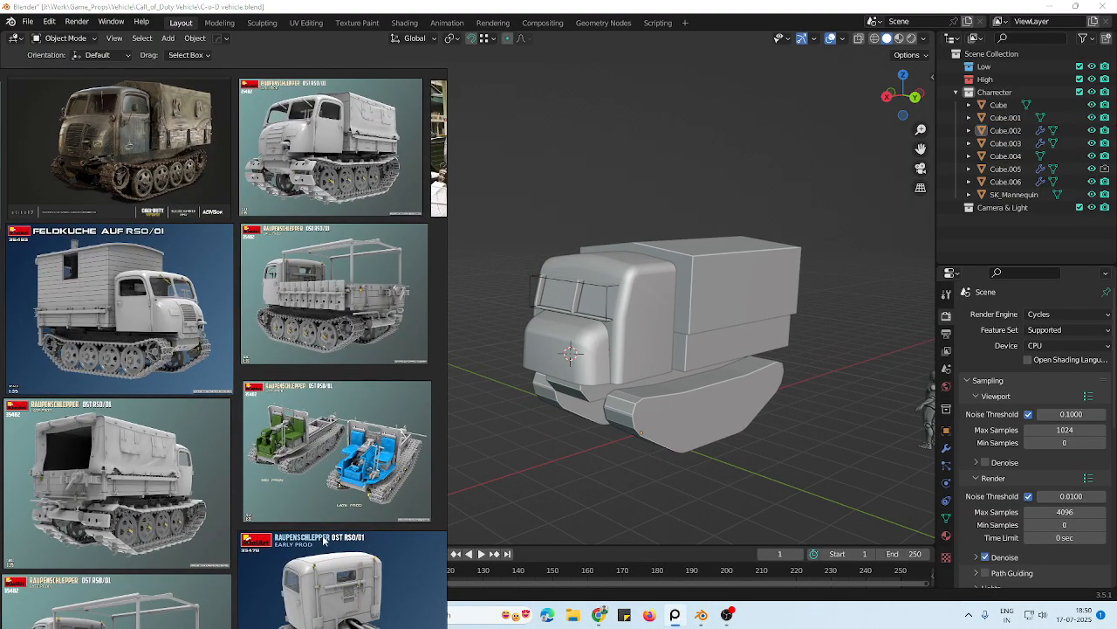
Try to bevel the cab's rear edge loop to match the rounded back of the early-production reference cab
{"action": "middle_click_drag", "start_coordinate": [309, 500], "coordinate": [272, 454]}
{"action": "scroll", "coordinate": [310, 503], "scroll_direction": "up", "scroll_amount": 5}
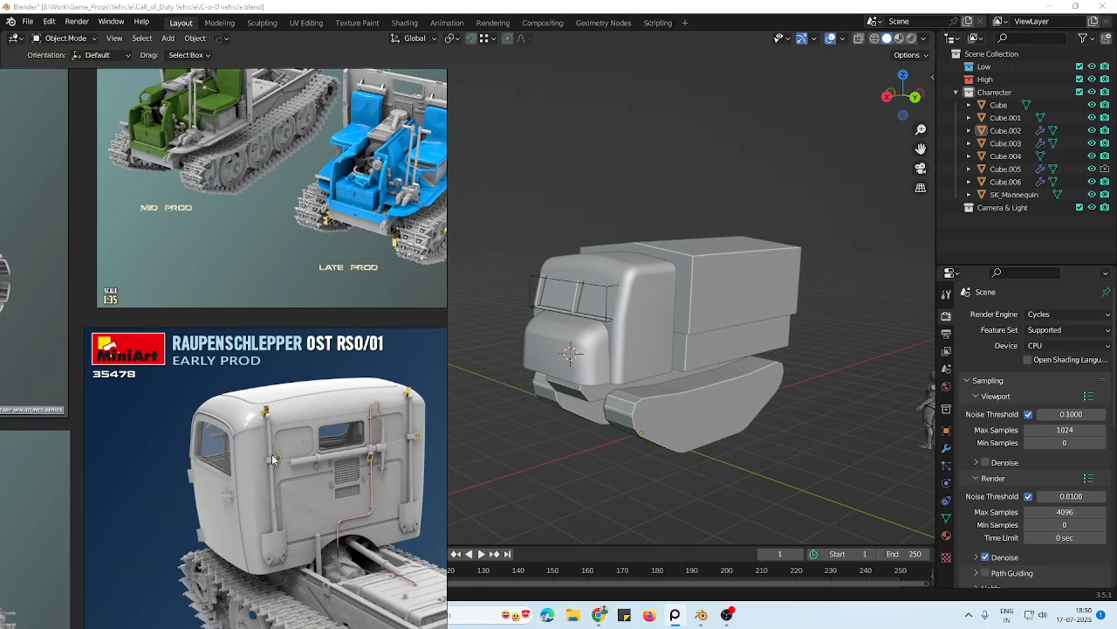
{"action": "middle_click_drag", "start_coordinate": [559, 384], "coordinate": [541, 414]}
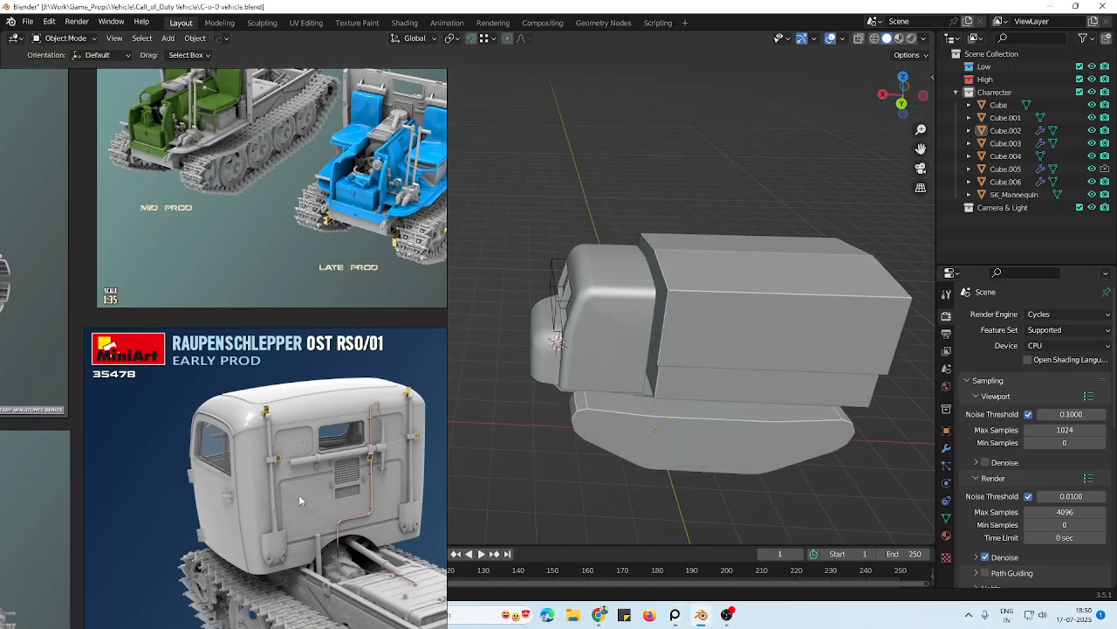
{"action": "left_click", "coordinate": [576, 354]}
{"action": "key", "text": "Tab"}
{"action": "scroll", "coordinate": [687, 340], "scroll_direction": "up", "scroll_amount": 4}
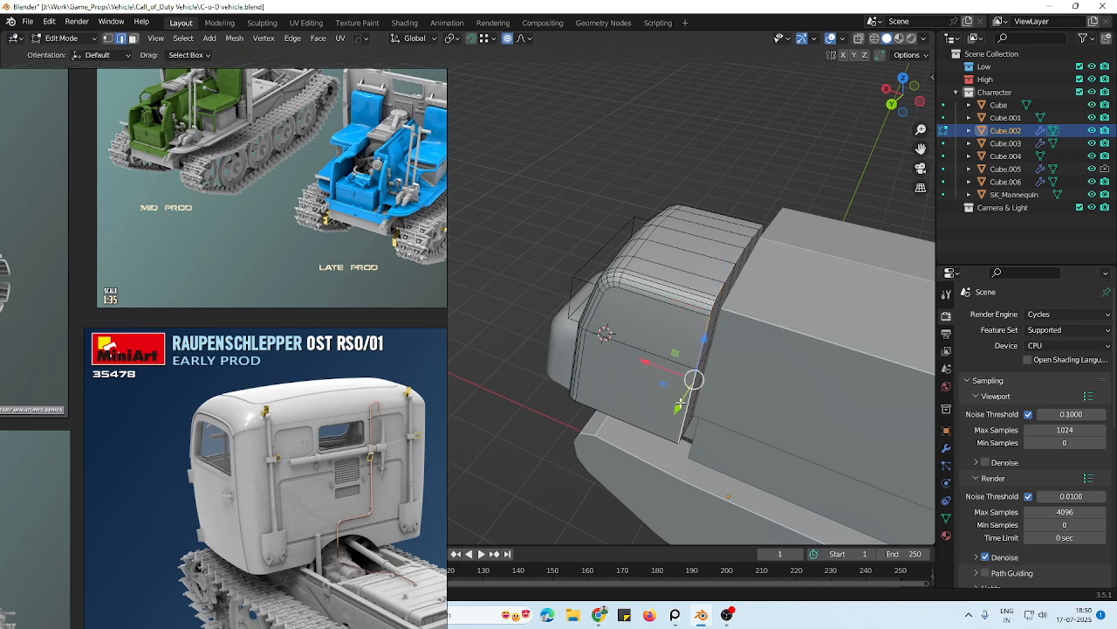
{"action": "middle_click_drag", "start_coordinate": [749, 248], "coordinate": [647, 405]}
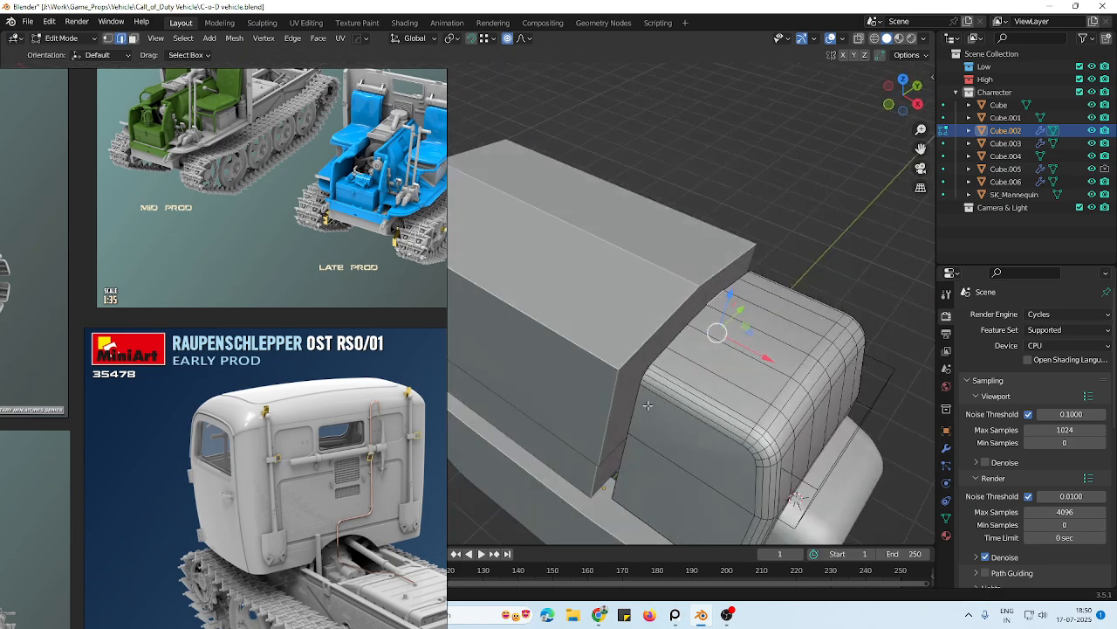
{"action": "middle_click_drag", "start_coordinate": [682, 473], "coordinate": [488, 412]}
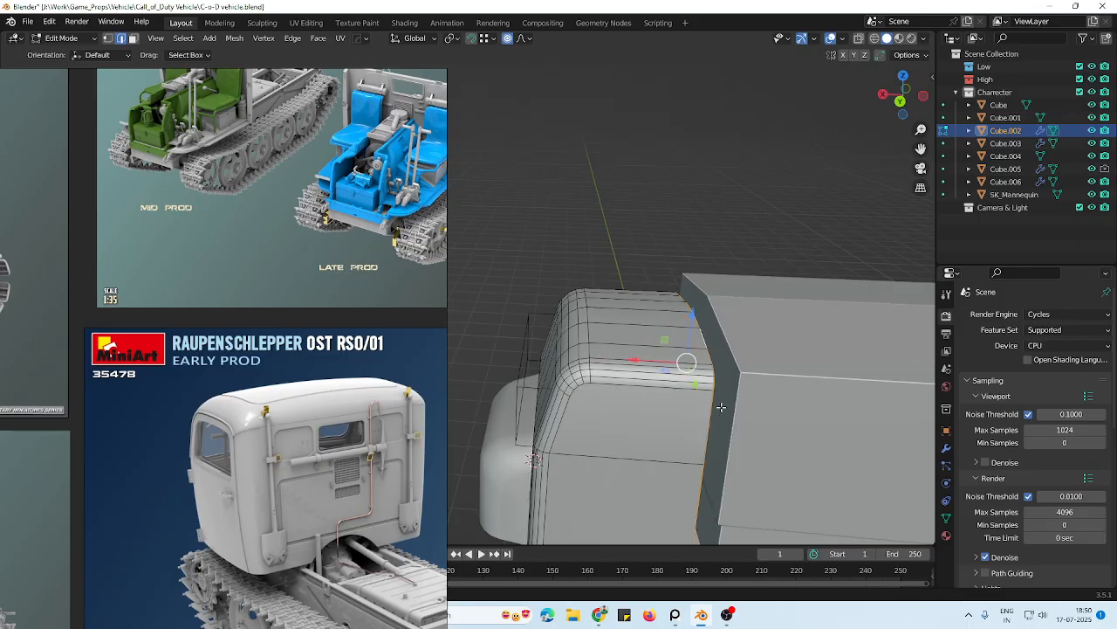
{"action": "key", "text": "ctrl+b"}
{"action": "left_click", "coordinate": [723, 395]}
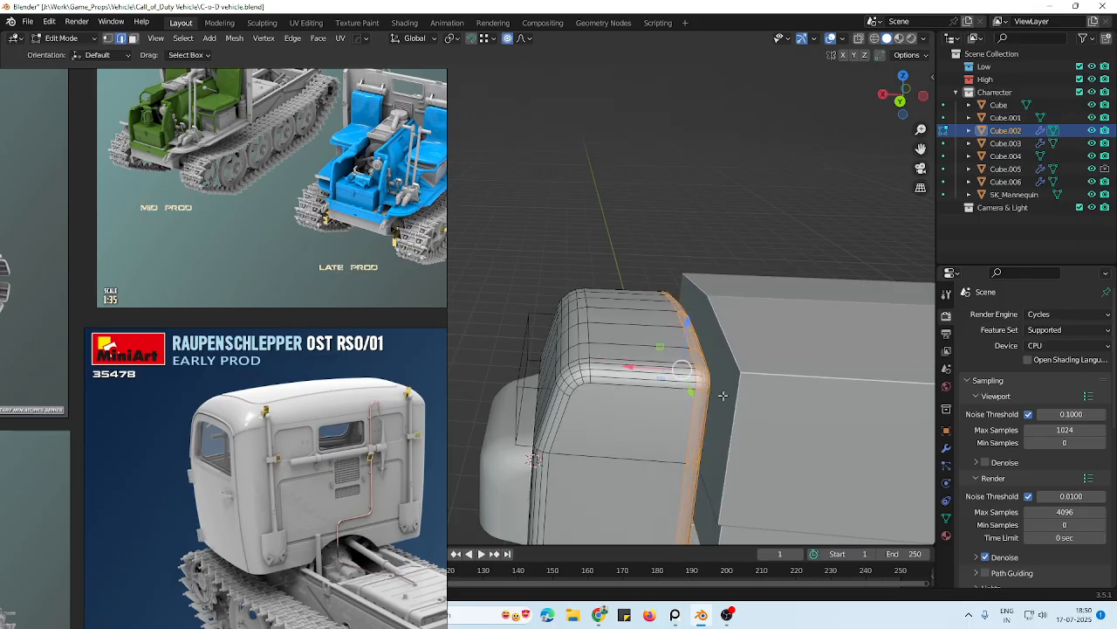
{"action": "key", "text": "ctrl+z"}
Isolate the cab and limit the edge selection to the outer perimeter of its back face
{"action": "middle_click_drag", "start_coordinate": [717, 409], "coordinate": [576, 317]}
{"action": "key", "text": "slash"}
{"action": "key", "text": "KP_Decimal"}
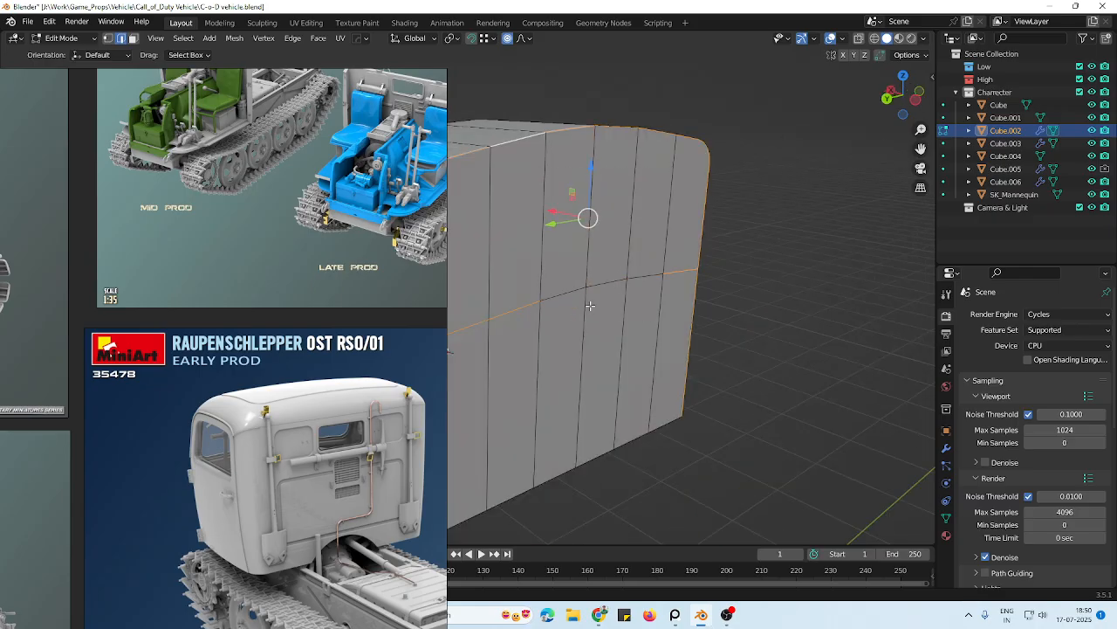
{"action": "middle_click_drag", "start_coordinate": [655, 306], "coordinate": [675, 298]}
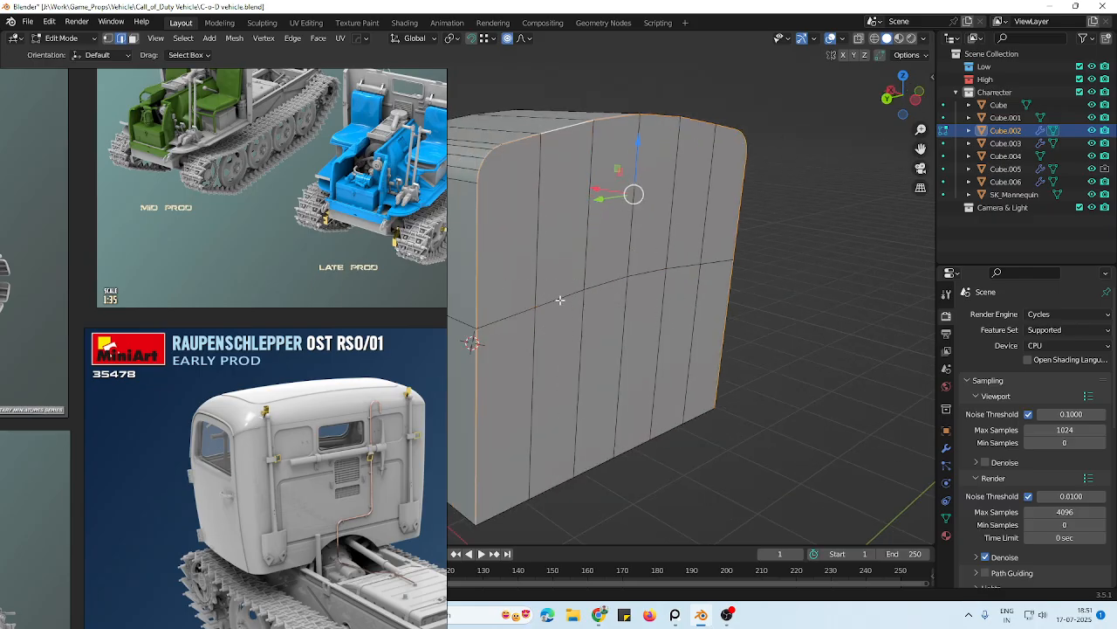
{"action": "middle_click_drag", "start_coordinate": [559, 299], "coordinate": [608, 304]}
Bevel the perimeter edges of the cab's back face, return to Object Mode and deselect the cab
{"action": "key", "text": "ctrl+b"}
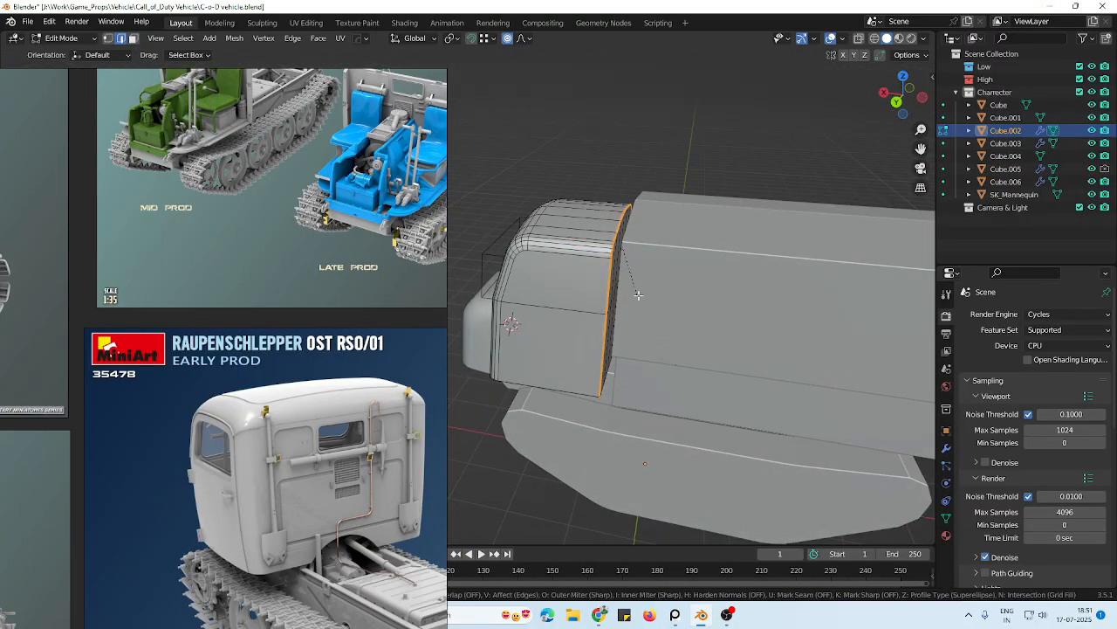
{"action": "left_click", "coordinate": [649, 303]}
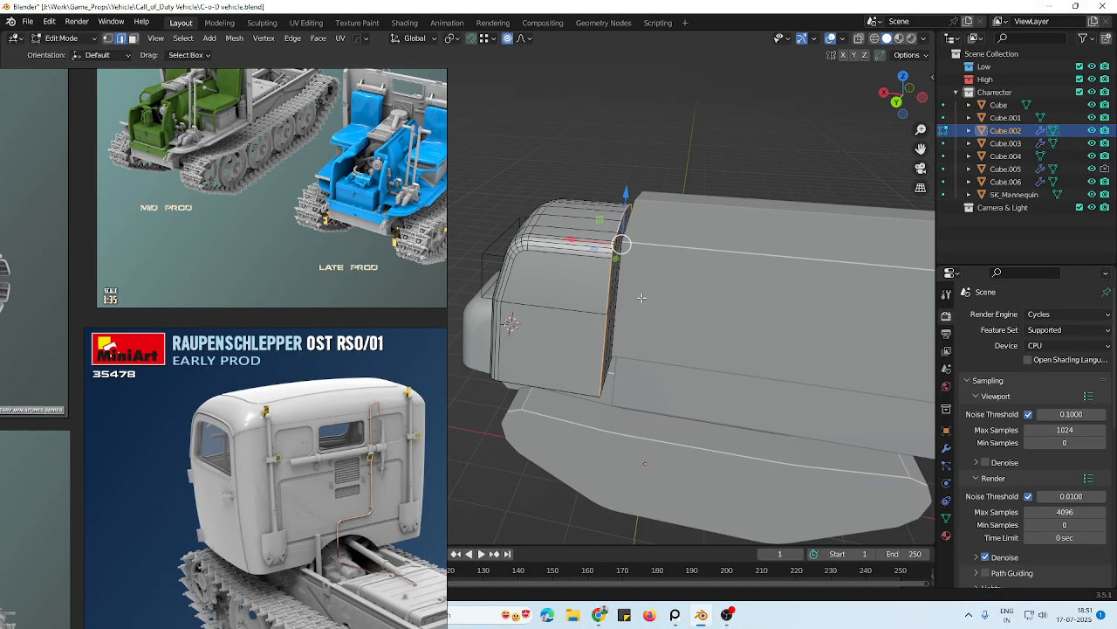
{"action": "middle_click_drag", "start_coordinate": [649, 303], "coordinate": [699, 299]}
{"action": "key", "text": "ctrl+b"}
{"action": "left_click", "coordinate": [668, 311]}
{"action": "key", "text": "Tab"}
{"action": "left_click", "coordinate": [651, 149]}
{"action": "scroll", "coordinate": [650, 245], "scroll_direction": "down", "scroll_amount": 3}
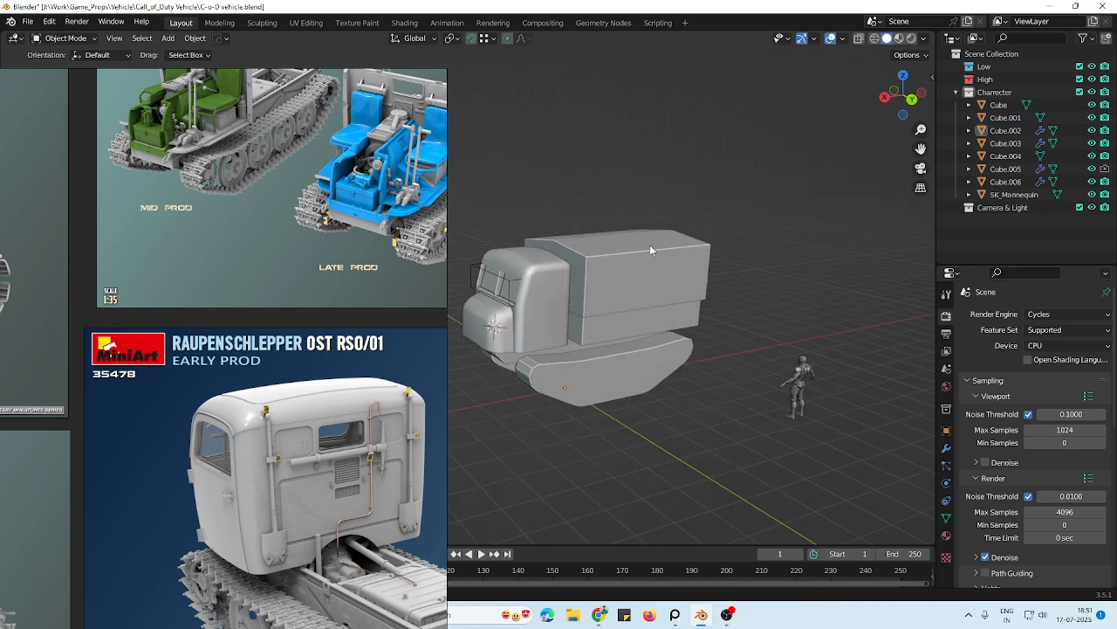
Try to move the cab's beveled rear edges along X with smooth proportional editing at about 1.9 m radius
{"action": "middle_click_drag", "start_coordinate": [611, 281], "coordinate": [535, 281]}
{"action": "scroll", "coordinate": [536, 282], "scroll_direction": "up", "scroll_amount": 3}
{"action": "left_click", "coordinate": [563, 285]}
{"action": "key", "text": "Tab"}
{"action": "middle_click_drag", "start_coordinate": [639, 218], "coordinate": [628, 218]}
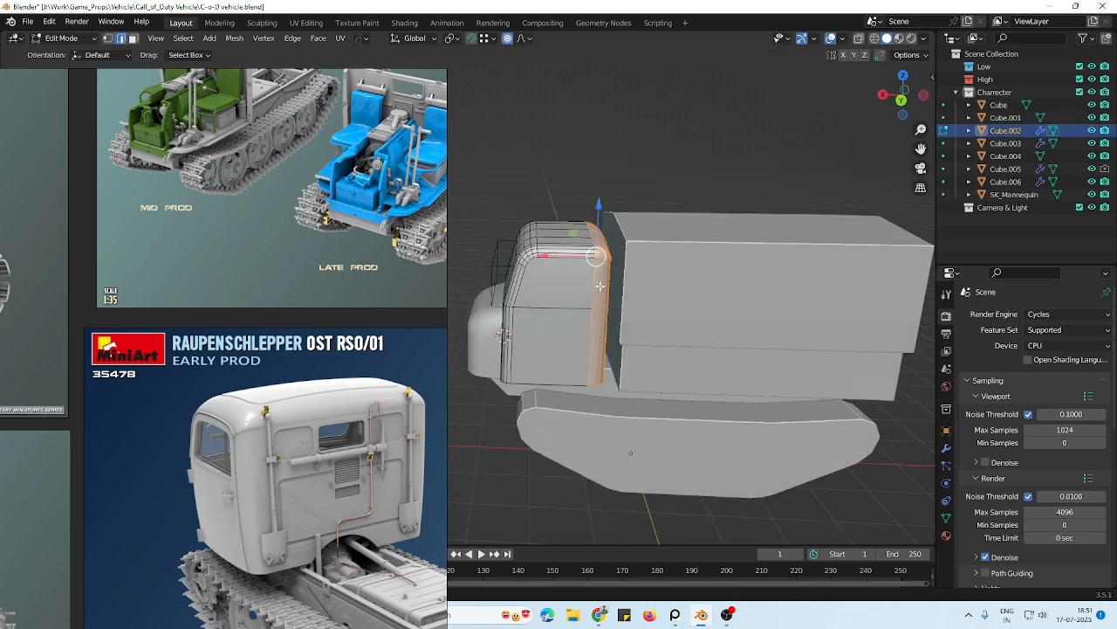
{"action": "key", "text": "alt+z"}
{"action": "key", "text": "alt+z"}
{"action": "key", "text": "g"}
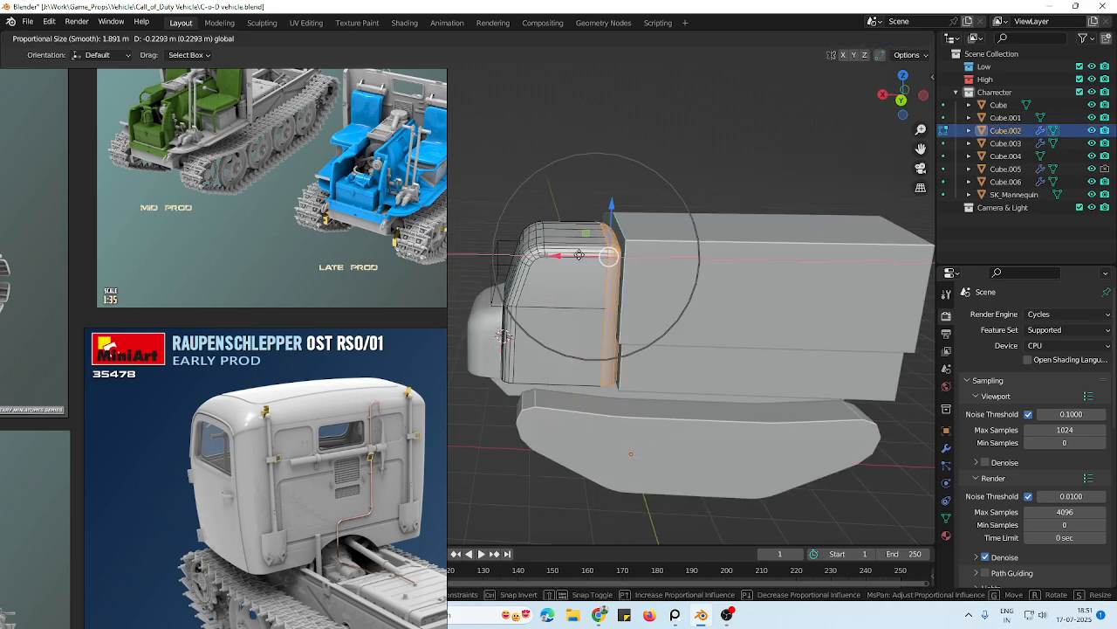
{"action": "left_click", "coordinate": [566, 264]}
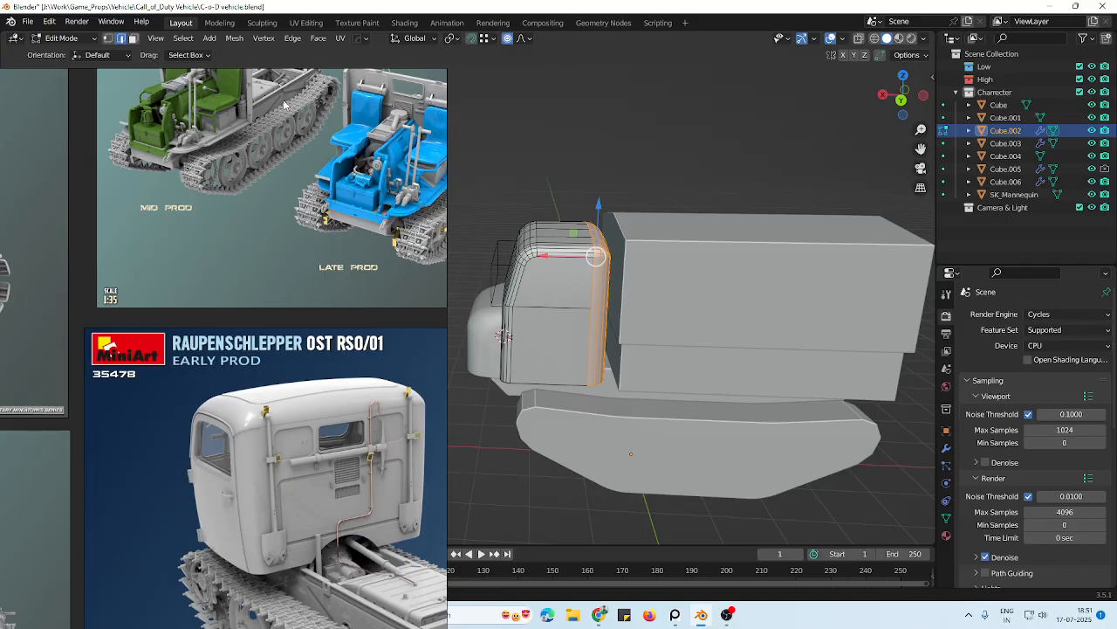
Edit the cab and hood together and select the cab's front vertices along with the whole hood
{"action": "key", "text": "alt+z"}
{"action": "key", "text": "Tab"}
{"action": "left_click", "coordinate": [502, 332], "text": "shift"}
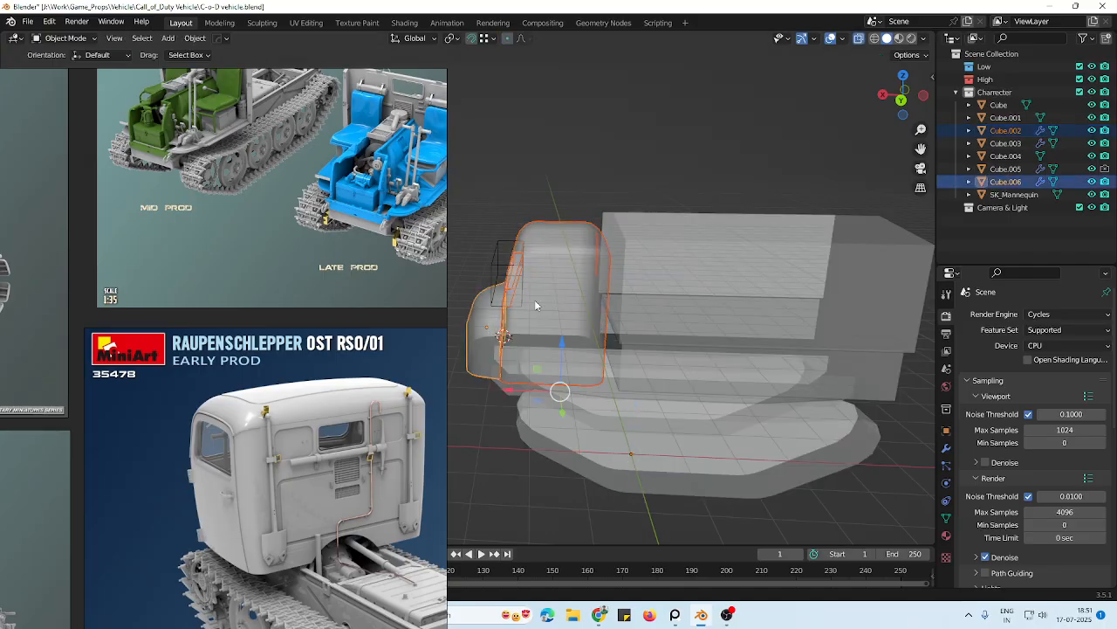
{"action": "key", "text": "Tab"}
{"action": "key", "text": "alt+z"}
{"action": "left_click_drag", "start_coordinate": [555, 163], "coordinate": [458, 389]}
{"action": "key", "text": "alt+z"}
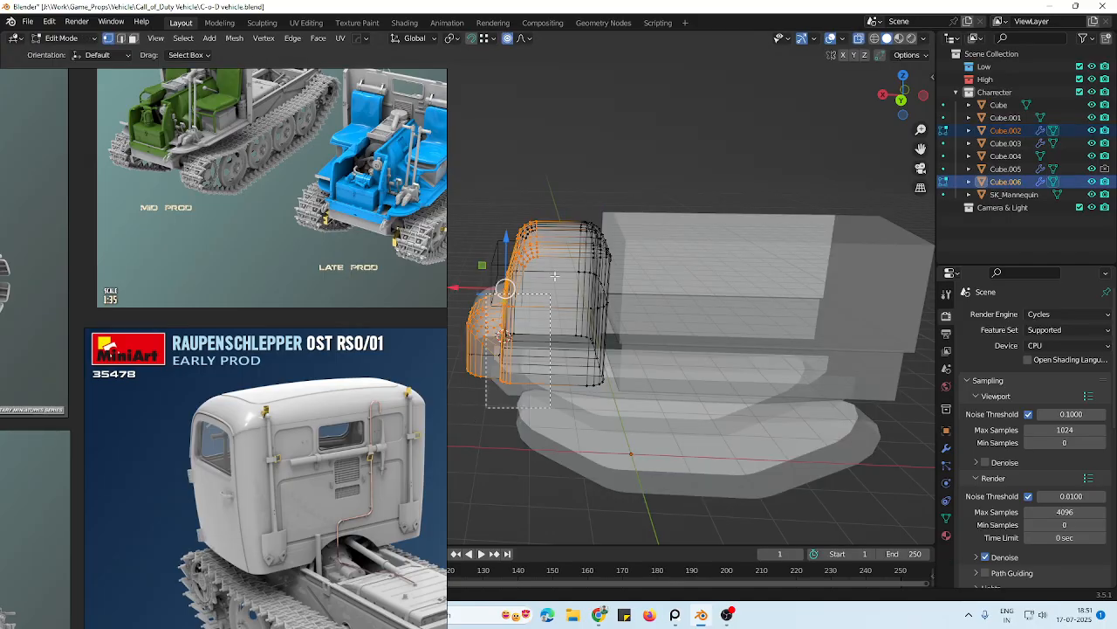
{"action": "left_click_drag", "start_coordinate": [555, 276], "coordinate": [571, 209]}
{"action": "middle_click_drag", "start_coordinate": [541, 288], "coordinate": [611, 269], "text": "shift"}
{"action": "left_click_drag", "start_coordinate": [498, 405], "coordinate": [658, 201]}
{"action": "left_click_drag", "start_coordinate": [710, 147], "coordinate": [637, 329]}
{"action": "key", "text": "alt+z"}
Move the selected cab-front and hood vertices about 0.4 m forward along X with proportional editing off
{"action": "key", "text": "g"}
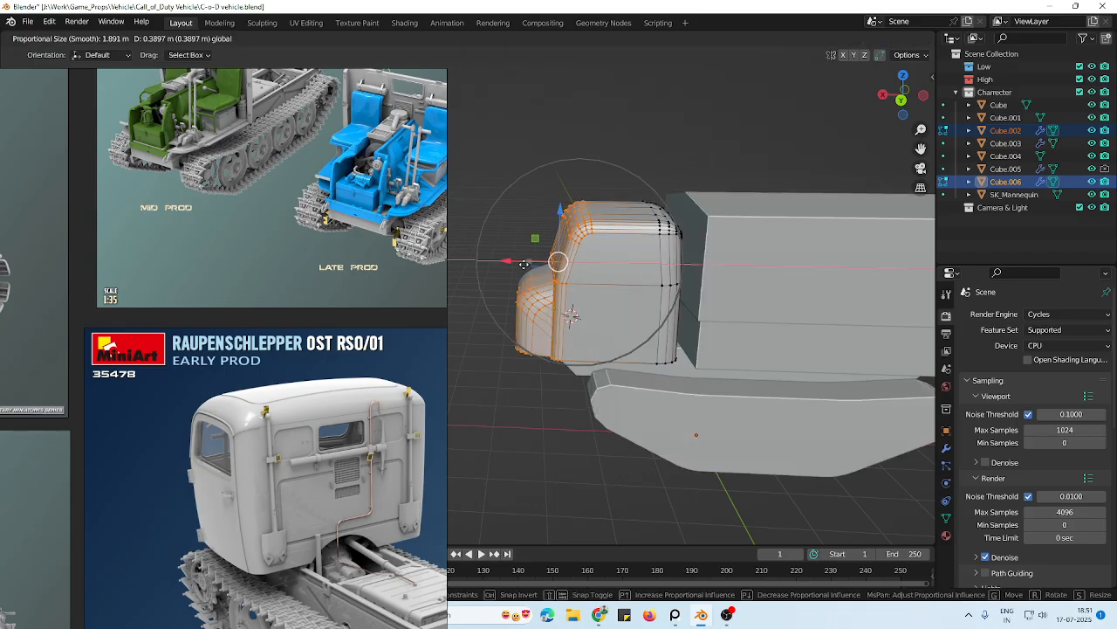
{"action": "right_click", "coordinate": [524, 264]}
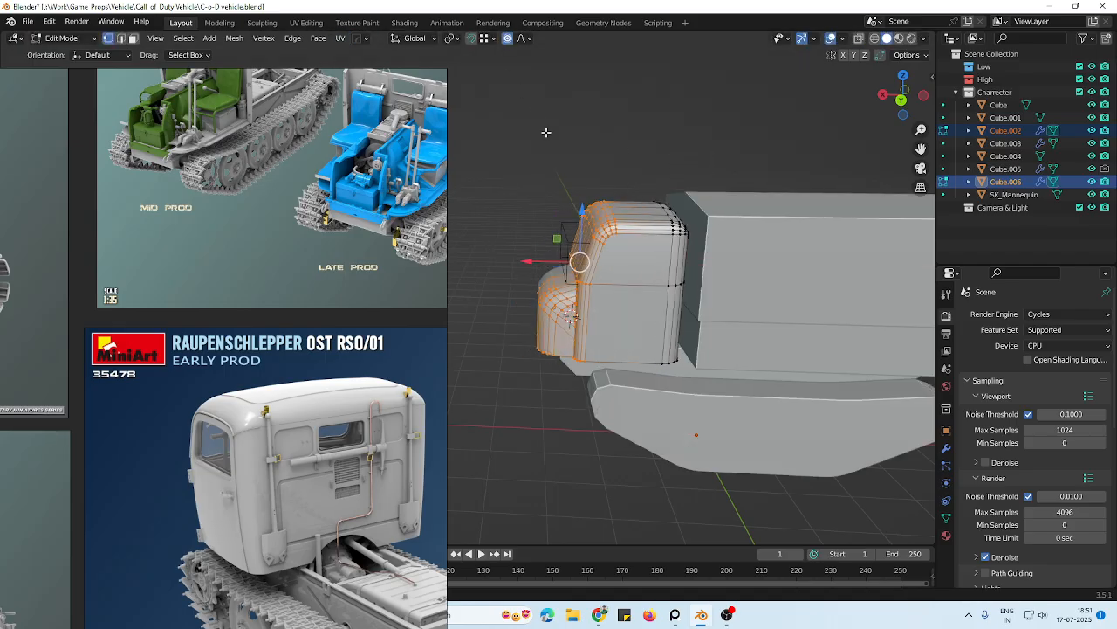
{"action": "key", "text": "g"}
{"action": "key", "text": "x"}
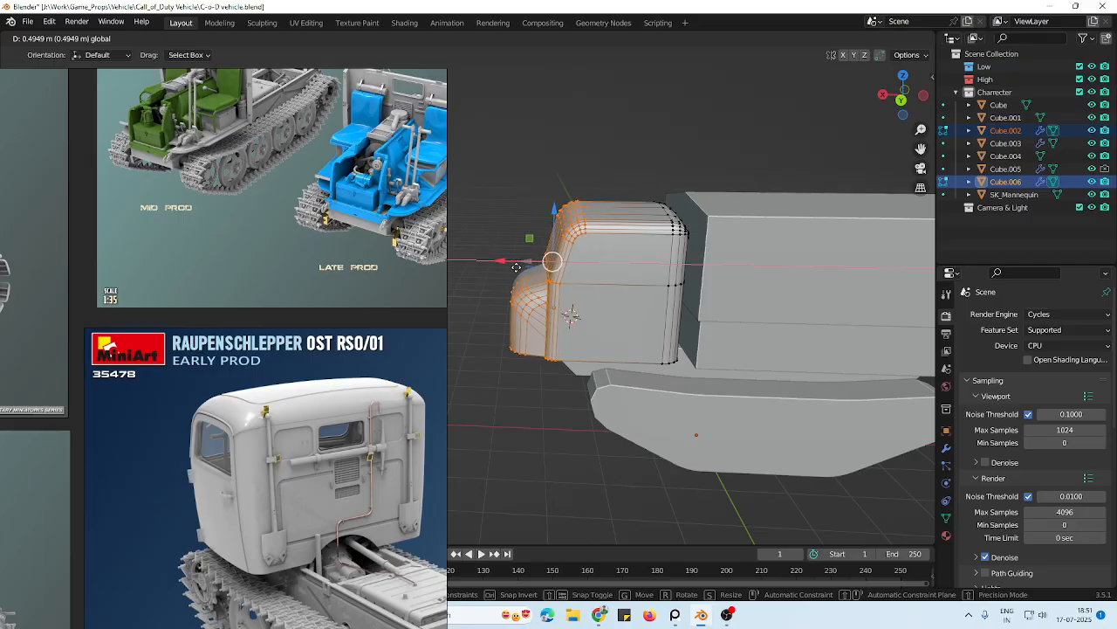
{"action": "left_click", "coordinate": [521, 267]}
Compare the lengthened cab with the reference trucks, toggling Edit Mode, and leave only the cab selected in Object Mode
{"action": "scroll", "coordinate": [189, 335], "scroll_direction": "down", "scroll_amount": 5}
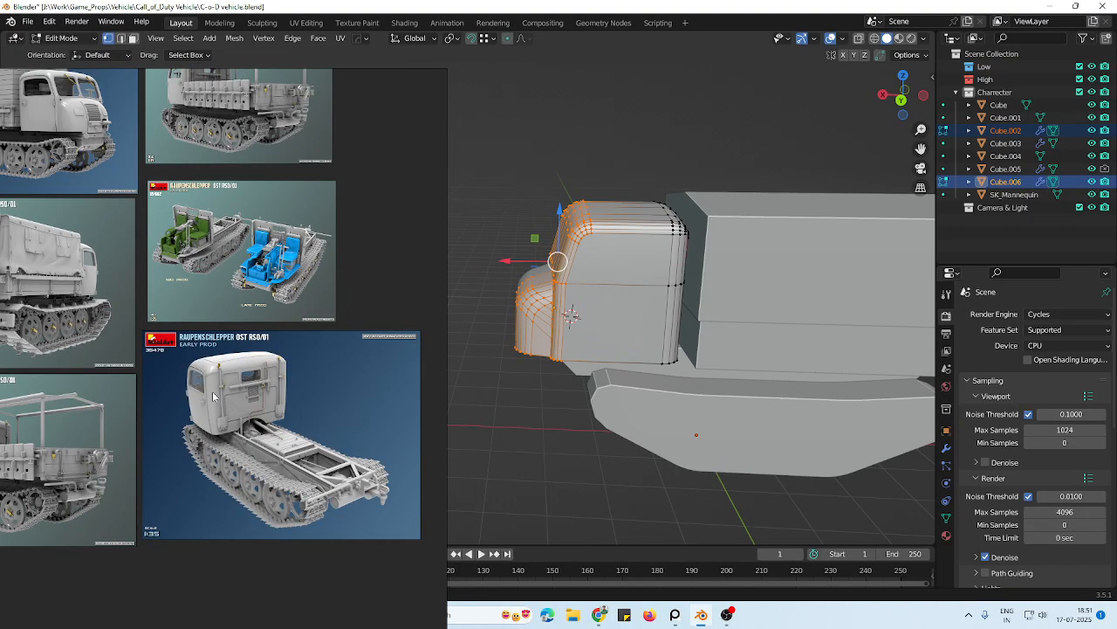
{"action": "middle_click_drag", "start_coordinate": [192, 380], "coordinate": [233, 381]}
{"action": "scroll", "coordinate": [175, 265], "scroll_direction": "up", "scroll_amount": 4}
{"action": "middle_click_drag", "start_coordinate": [553, 289], "coordinate": [732, 404]}
{"action": "key", "text": "Tab"}
{"action": "key", "text": "Tab"}
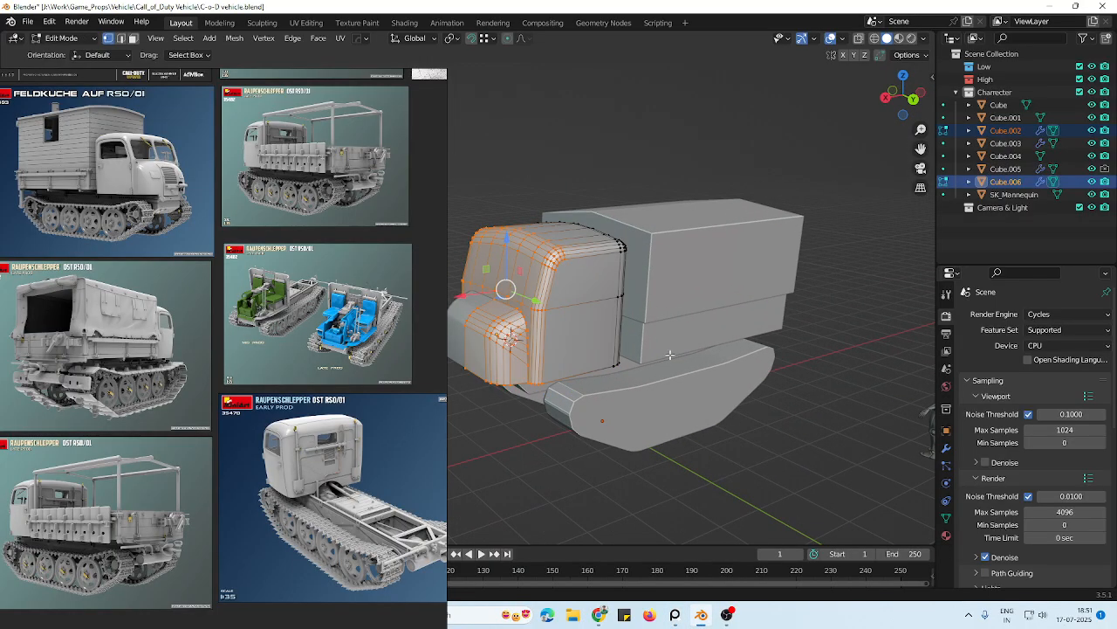
{"action": "scroll", "coordinate": [666, 349], "scroll_direction": "down", "scroll_amount": 2}
{"action": "key", "text": "Tab"}
{"action": "middle_click_drag", "start_coordinate": [612, 332], "coordinate": [592, 317]}
{"action": "key", "text": "Tab"}
{"action": "key", "text": "Tab"}
{"action": "left_click", "coordinate": [592, 317]}
{"action": "key", "text": "Tab"}
{"action": "key", "text": "Tab"}
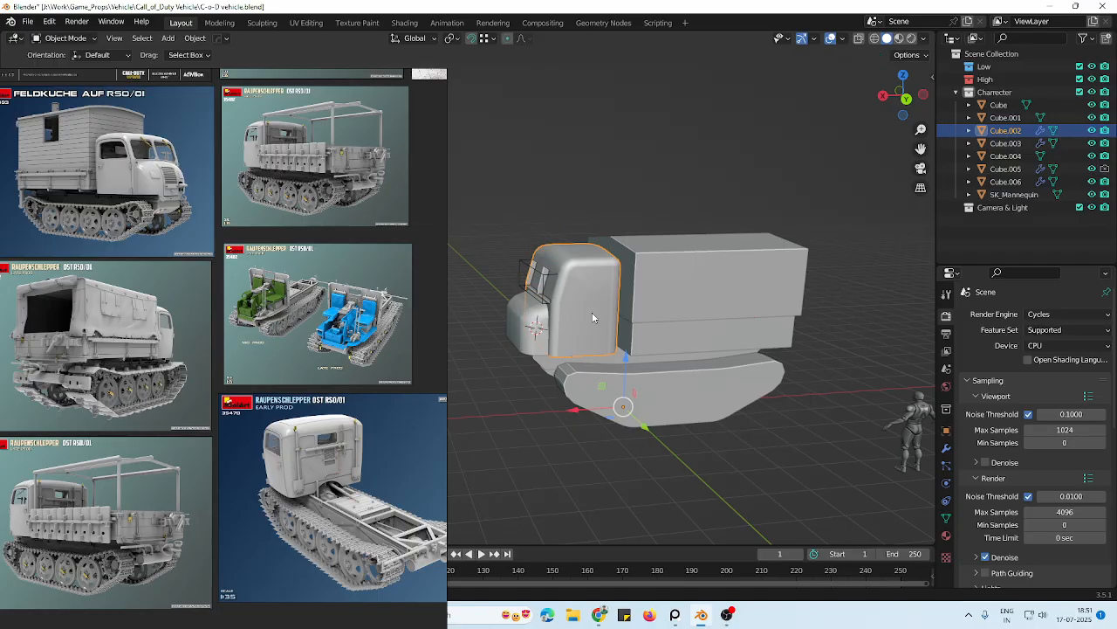
Move the hood forward along X, away from the cab's front
{"action": "scroll", "coordinate": [593, 317], "scroll_direction": "up", "scroll_amount": 4}
{"action": "left_click", "coordinate": [630, 314]}
{"action": "left_click_drag", "start_coordinate": [579, 311], "coordinate": [546, 312]}
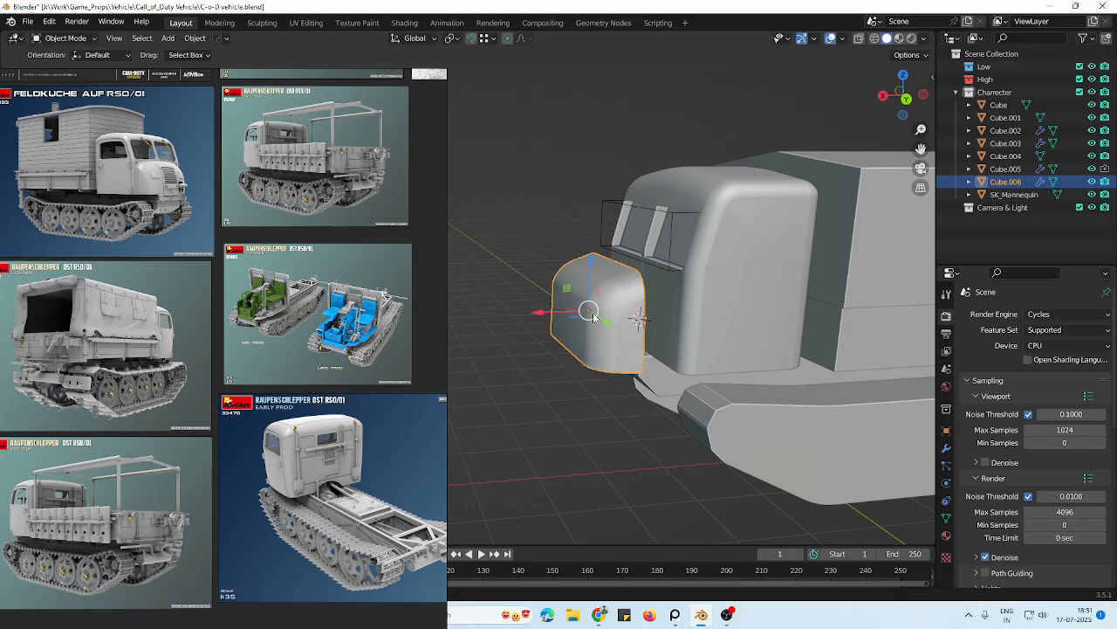
Pull the cab's lower front vertices forward along X to slope the windshield area, and return to Object Mode
{"action": "left_click", "coordinate": [688, 303]}
{"action": "key", "text": "Tab"}
{"action": "middle_click_drag", "start_coordinate": [689, 304], "coordinate": [659, 272]}
{"action": "key", "text": "alt+z"}
{"action": "key", "text": "alt+a"}
{"action": "left_click_drag", "start_coordinate": [564, 233], "coordinate": [638, 397]}
{"action": "key", "text": "alt+z"}
{"action": "mouse_move", "coordinate": [607, 294]}
{"action": "left_mouse_down"}
{"action": "mouse_move", "coordinate": [586, 301]}
{"action": "mouse_move", "coordinate": [598, 307]}
{"action": "left_mouse_up"}
{"action": "key", "text": "Tab"}
Extend the hood's rear vertices back along X to meet the cab, return to Object Mode and deselect it
{"action": "left_click", "coordinate": [600, 309]}
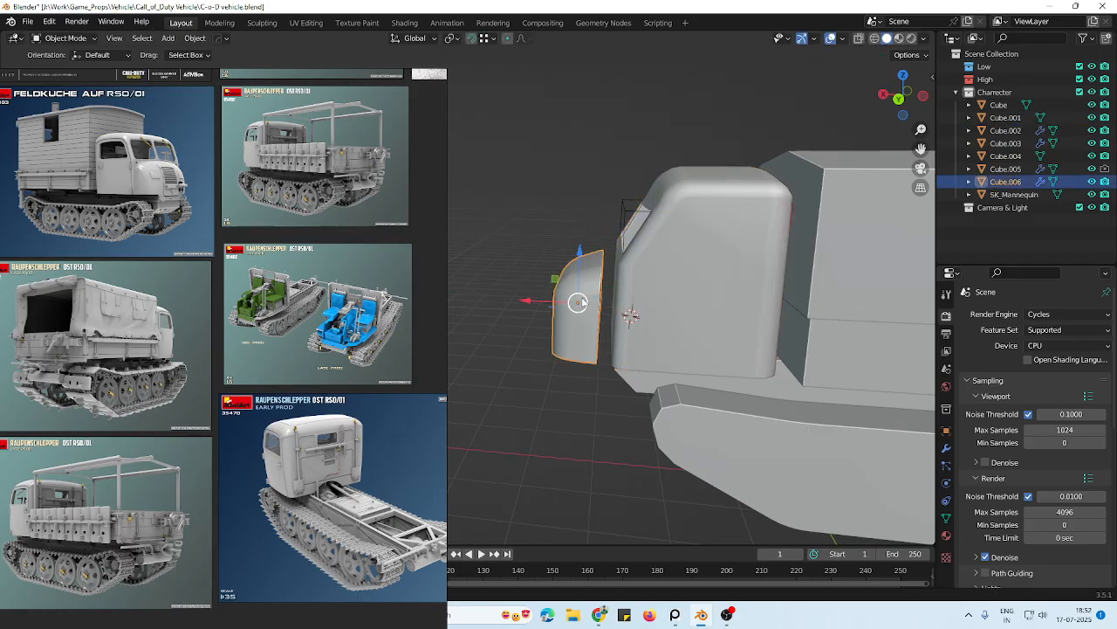
{"action": "key", "text": "Tab"}
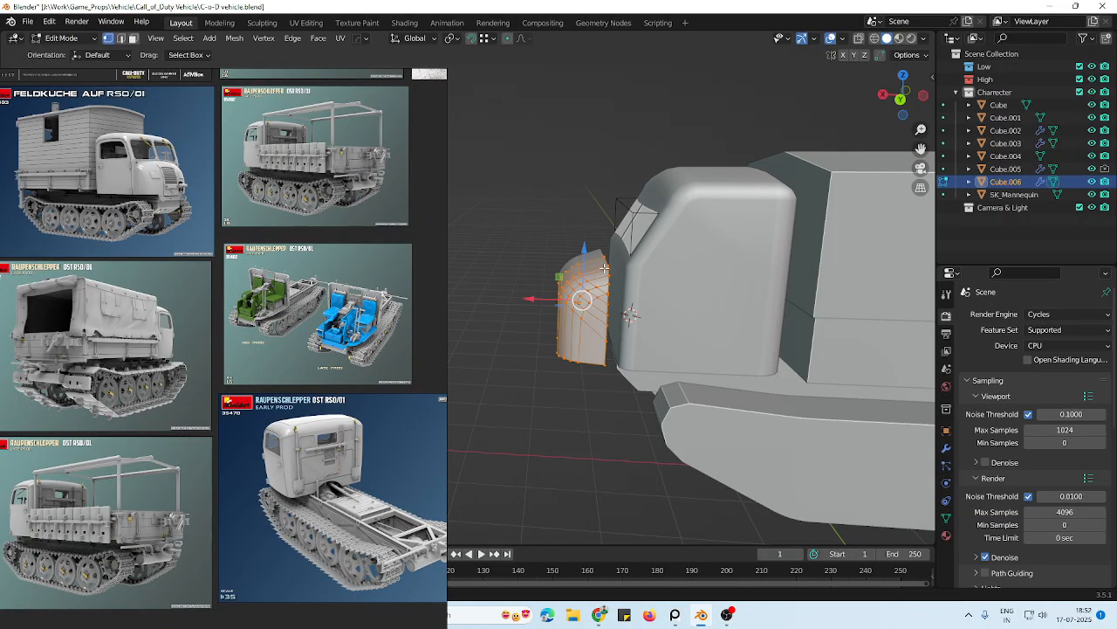
{"action": "key", "text": "alt+z"}
{"action": "left_click_drag", "start_coordinate": [633, 230], "coordinate": [584, 383]}
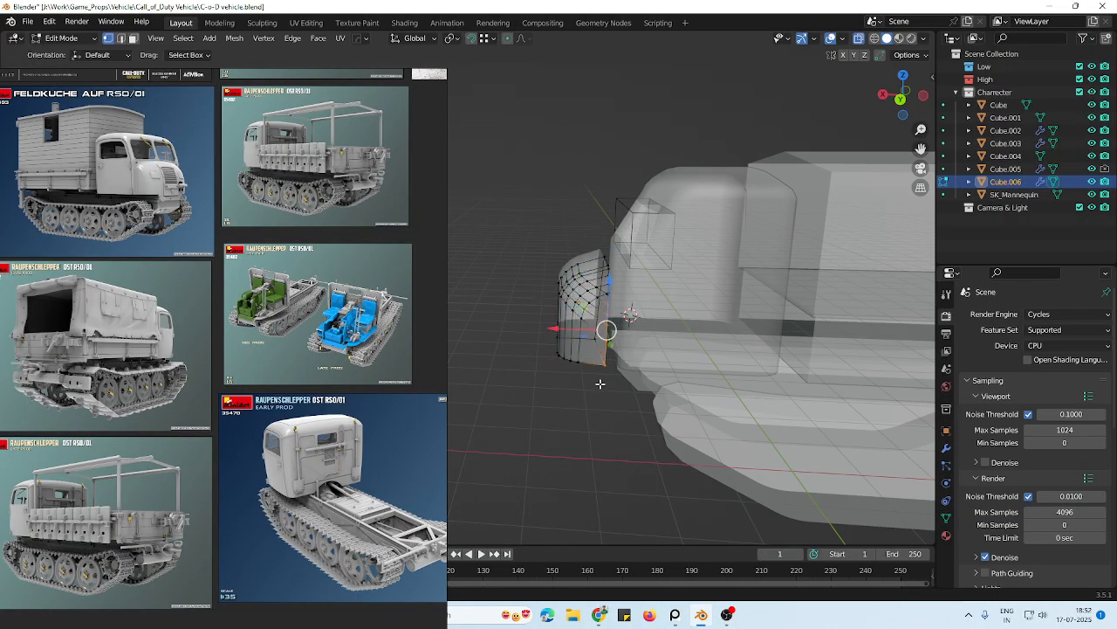
{"action": "mouse_move", "coordinate": [600, 383]}
{"action": "middle_mouse_down"}
{"action": "mouse_move", "coordinate": [611, 389]}
{"action": "mouse_move", "coordinate": [605, 401]}
{"action": "middle_mouse_up"}
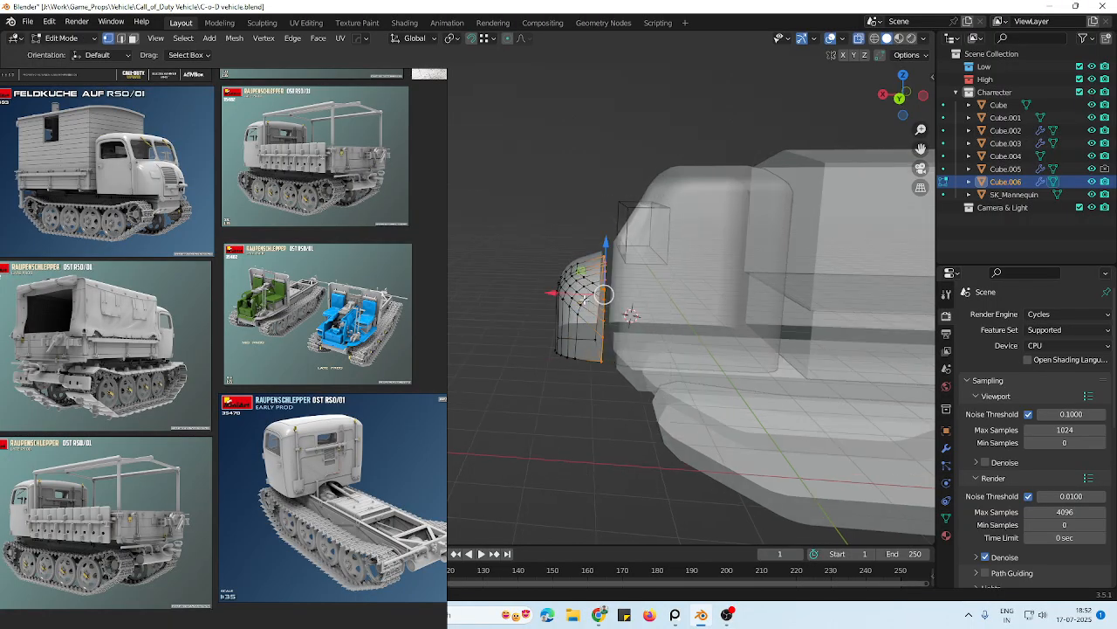
{"action": "key", "text": "alt+z"}
{"action": "key", "text": "Tab"}
{"action": "scroll", "coordinate": [658, 353], "scroll_direction": "down", "scroll_amount": 4}
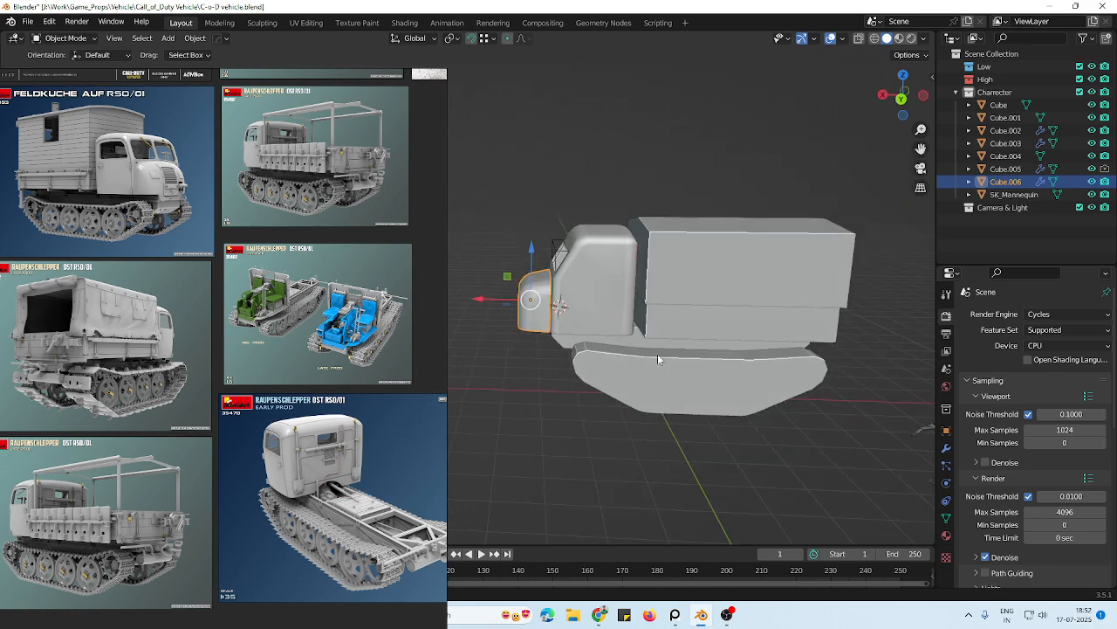
{"action": "middle_click_drag", "start_coordinate": [657, 353], "coordinate": [723, 365]}
{"action": "left_click", "coordinate": [710, 420]}
Nudge the hood slightly back along X toward the cab and deselect it
{"action": "scroll", "coordinate": [668, 368], "scroll_direction": "up", "scroll_amount": 2}
{"action": "scroll", "coordinate": [683, 373], "scroll_direction": "down", "scroll_amount": 2}
{"action": "scroll", "coordinate": [680, 365], "scroll_direction": "up", "scroll_amount": 2}
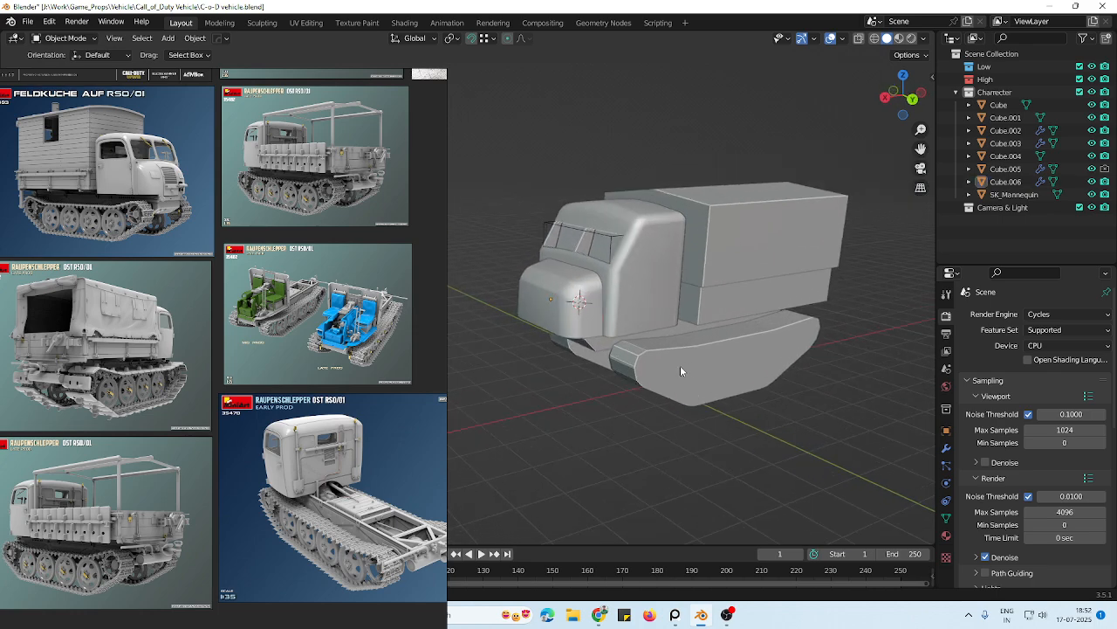
{"action": "mouse_move", "coordinate": [612, 311]}
{"action": "middle_mouse_down"}
{"action": "mouse_move", "coordinate": [616, 302]}
{"action": "mouse_move", "coordinate": [588, 316]}
{"action": "mouse_move", "coordinate": [618, 302]}
{"action": "middle_mouse_up"}
{"action": "scroll", "coordinate": [601, 304], "scroll_direction": "up", "scroll_amount": 2}
{"action": "left_click", "coordinate": [602, 306]}
{"action": "key", "text": "Tab"}
{"action": "key", "text": "Tab"}
{"action": "left_click_drag", "start_coordinate": [576, 296], "coordinate": [585, 293]}
{"action": "left_click", "coordinate": [558, 197]}
{"action": "scroll", "coordinate": [614, 309], "scroll_direction": "down", "scroll_amount": 4}
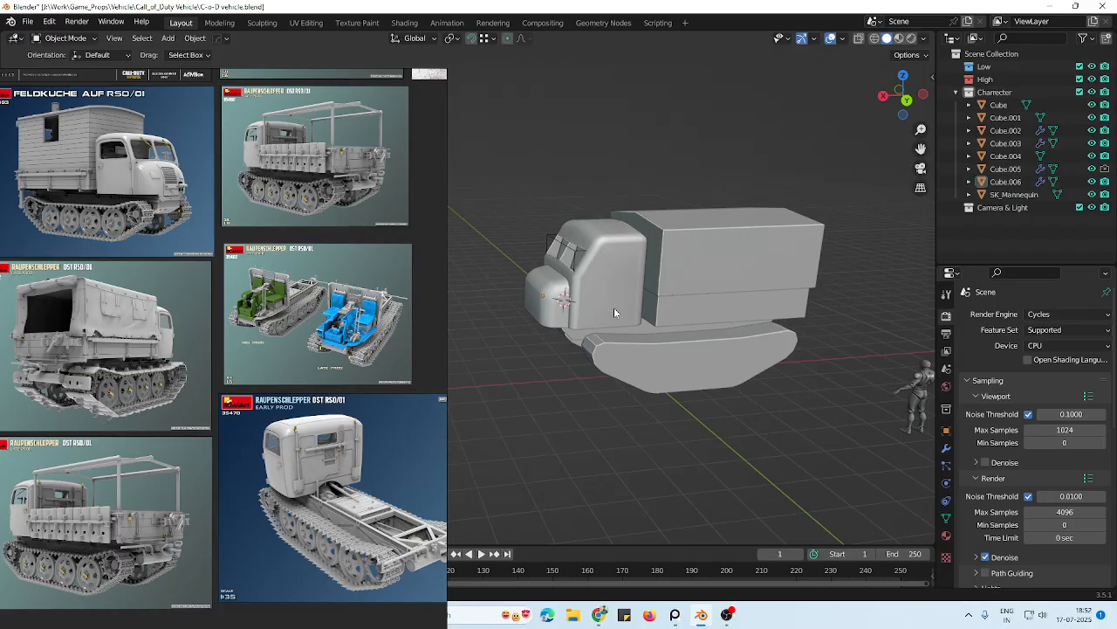
Examine the truck's reshaped cab and hood from several angles against the reference images
{"action": "scroll", "coordinate": [716, 451], "scroll_direction": "up", "scroll_amount": 4}
{"action": "middle_click_drag", "start_coordinate": [648, 363], "coordinate": [653, 446]}
{"action": "scroll", "coordinate": [672, 371], "scroll_direction": "down", "scroll_amount": 4}
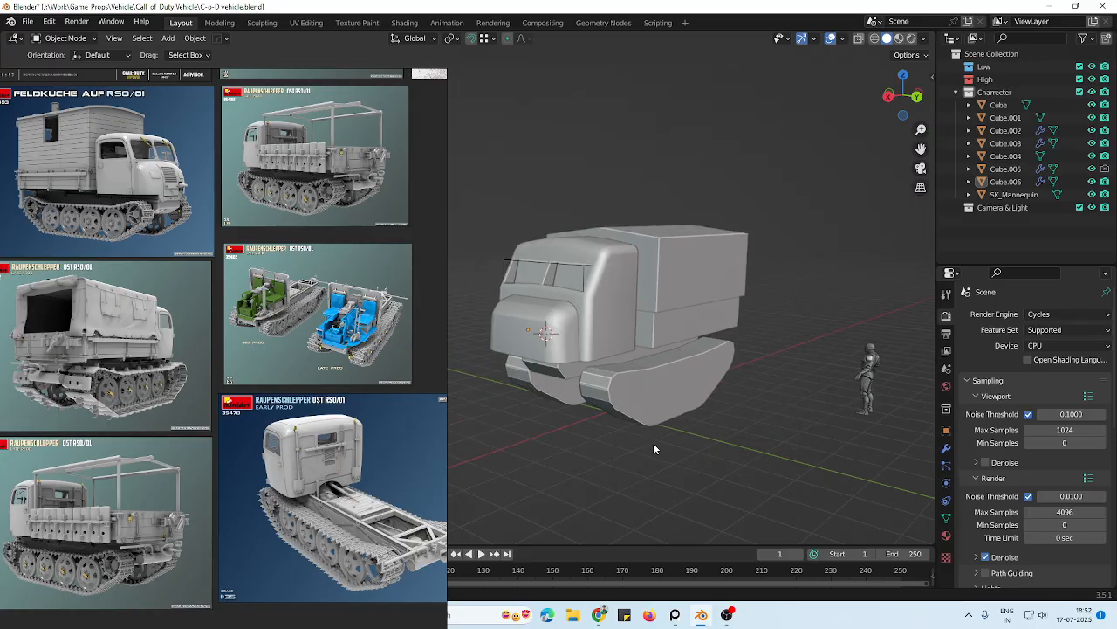
{"action": "middle_click_drag", "start_coordinate": [653, 395], "coordinate": [641, 367]}
{"action": "middle_click_drag", "start_coordinate": [238, 420], "coordinate": [298, 338]}
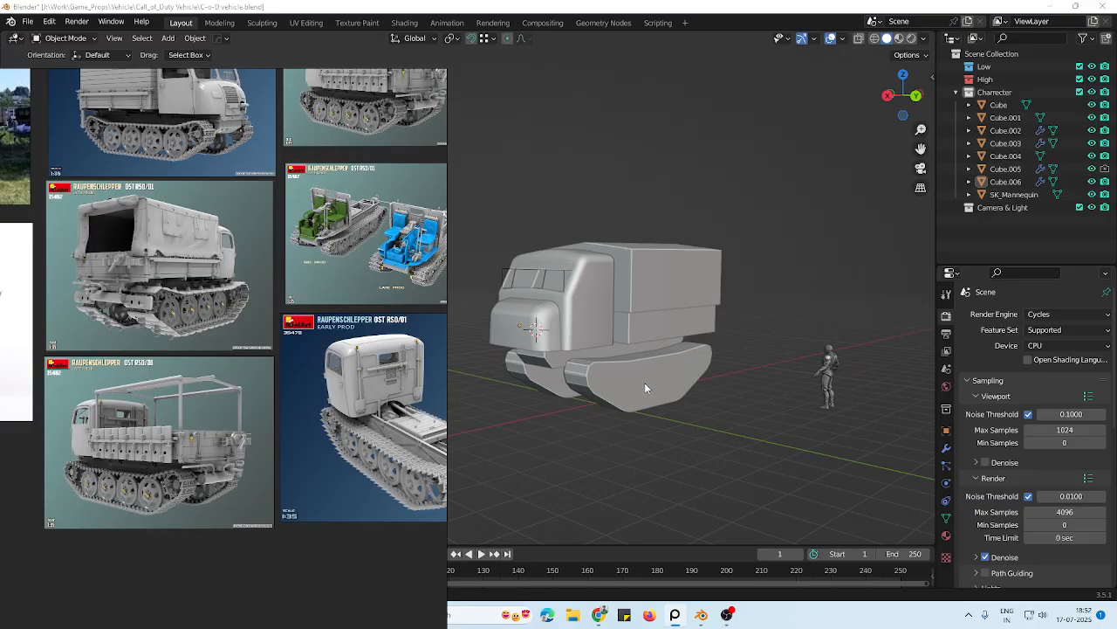
{"action": "middle_click_drag", "start_coordinate": [644, 385], "coordinate": [711, 387]}
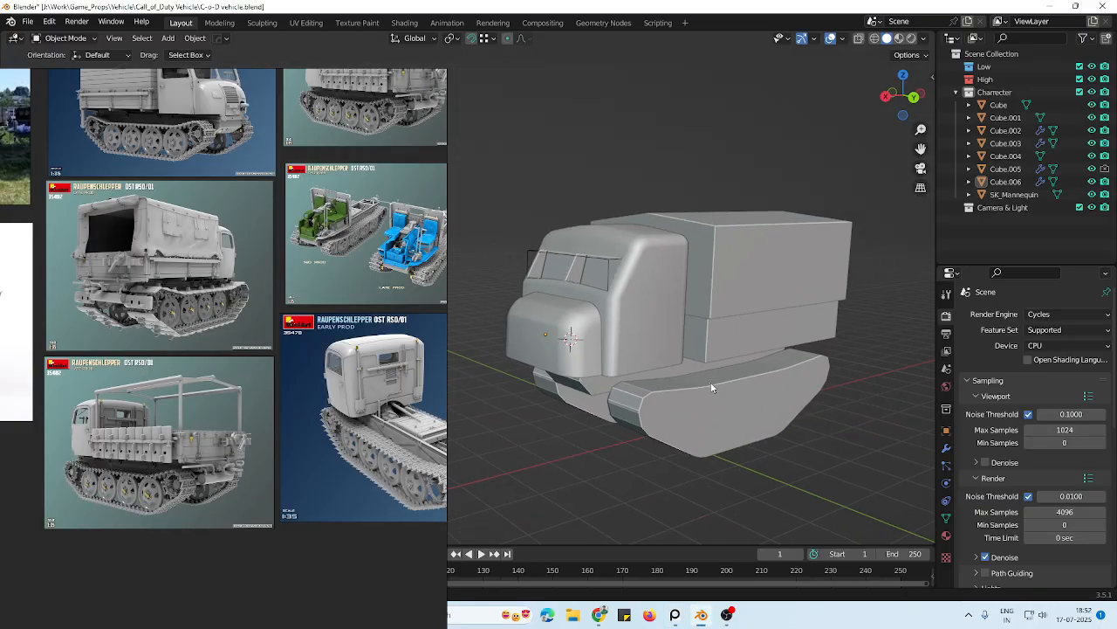
Select the upper cargo cover and compare its shape and proportions with the reference trucks' covered beds
{"action": "left_click", "coordinate": [705, 297]}
{"action": "middle_click_drag", "start_coordinate": [700, 329], "coordinate": [462, 319]}
{"action": "scroll", "coordinate": [177, 260], "scroll_direction": "down", "scroll_amount": 3}
{"action": "middle_click_drag", "start_coordinate": [182, 206], "coordinate": [179, 265]}
{"action": "scroll", "coordinate": [181, 266], "scroll_direction": "up", "scroll_amount": 3}
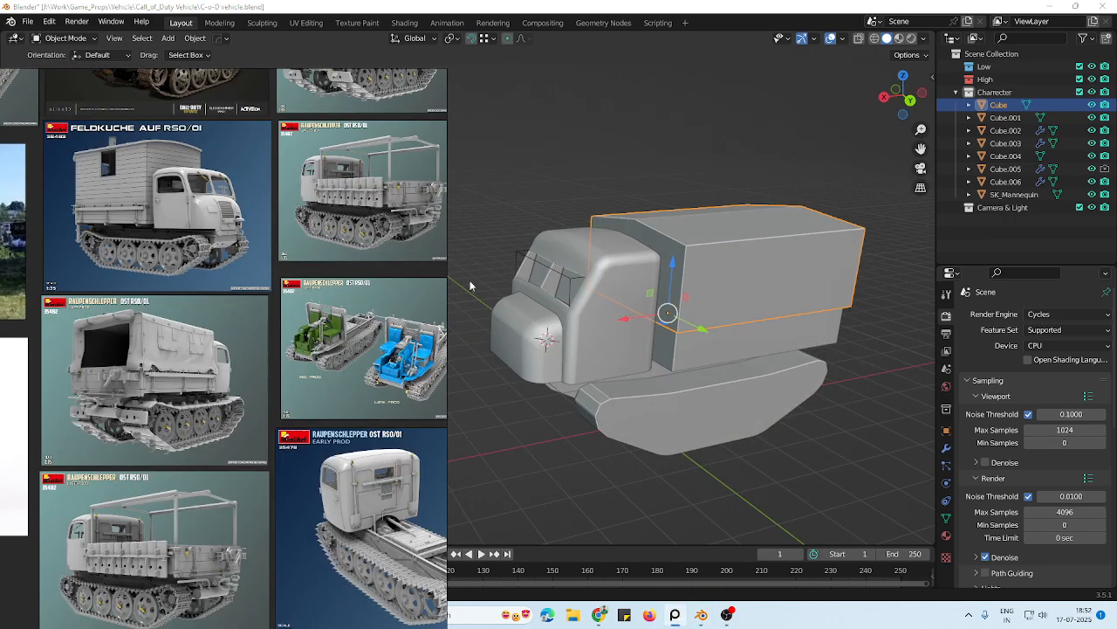
{"action": "middle_click_drag", "start_coordinate": [628, 304], "coordinate": [639, 282]}
{"action": "scroll", "coordinate": [249, 298], "scroll_direction": "down", "scroll_amount": 3}
{"action": "scroll", "coordinate": [218, 236], "scroll_direction": "up", "scroll_amount": 4}
{"action": "middle_click_drag", "start_coordinate": [199, 194], "coordinate": [197, 283]}
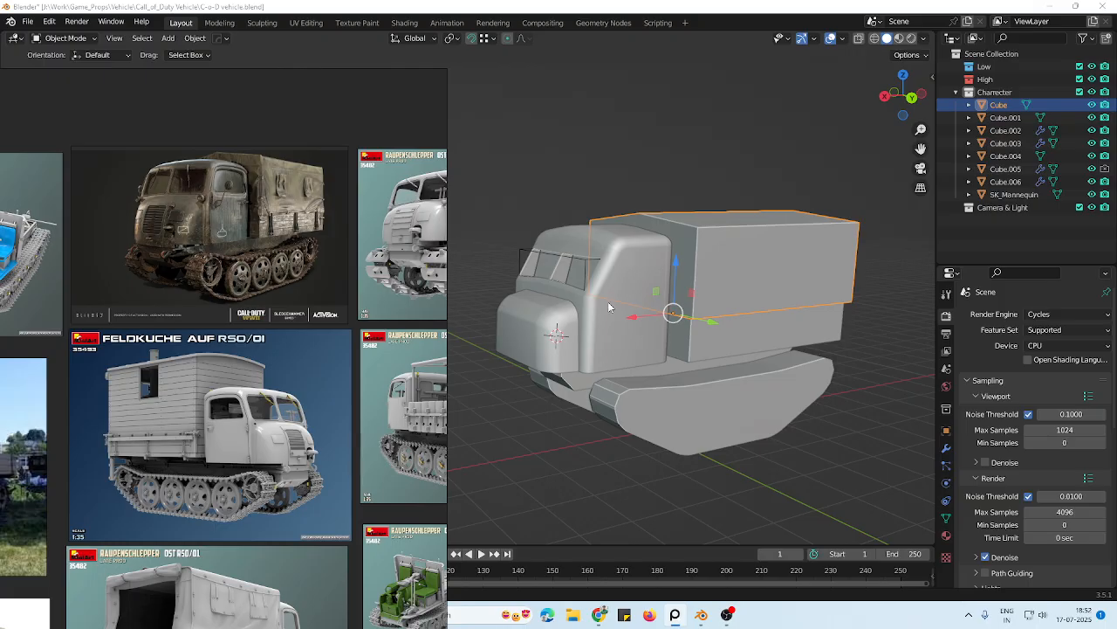
Move the hood's upper outer side vertices slightly outward along Y in Edit Mode, return to Object Mode and deselect it
{"action": "left_click", "coordinate": [560, 333]}
{"action": "middle_click_drag", "start_coordinate": [602, 313], "coordinate": [558, 298]}
{"action": "scroll", "coordinate": [227, 240], "scroll_direction": "up", "scroll_amount": 2}
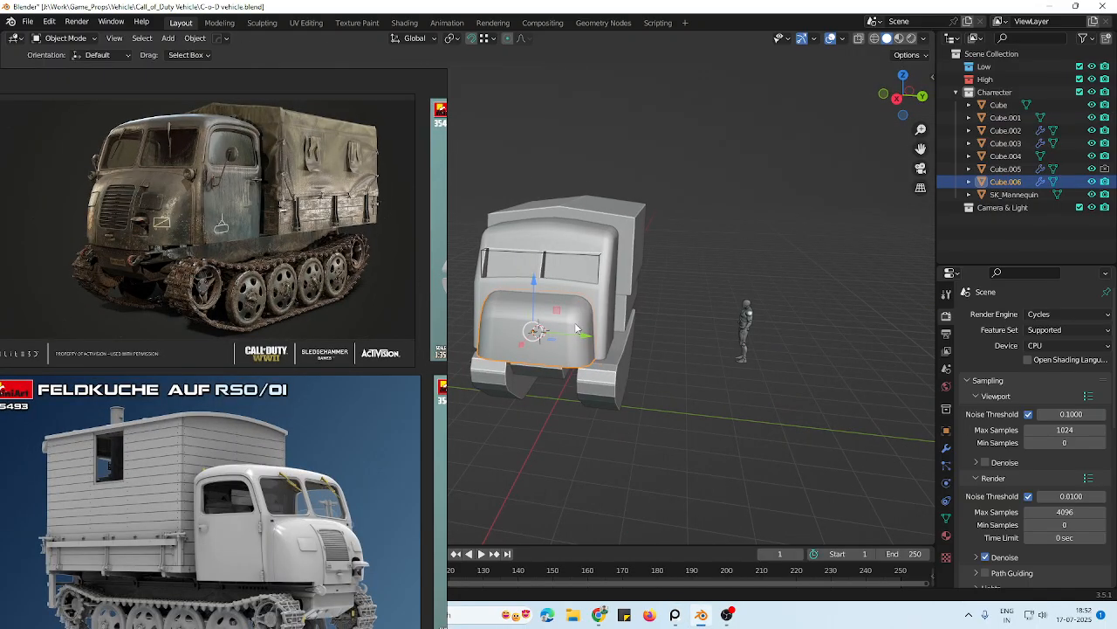
{"action": "key", "text": "Tab"}
{"action": "scroll", "coordinate": [598, 324], "scroll_direction": "up", "scroll_amount": 2}
{"action": "left_click_drag", "start_coordinate": [790, 273], "coordinate": [648, 373]}
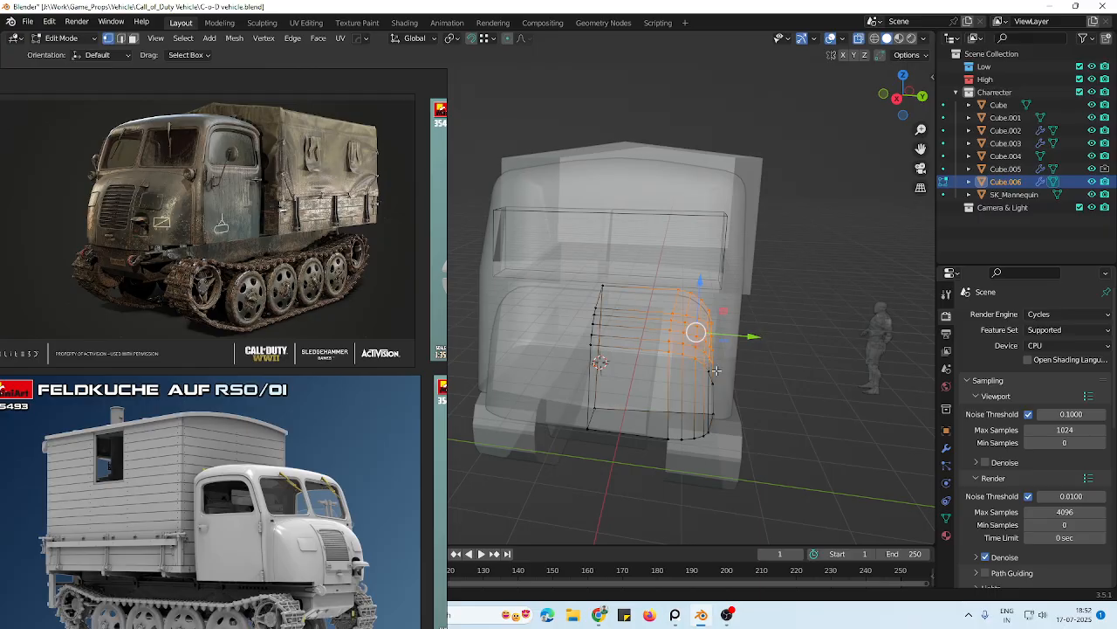
{"action": "key", "text": "alt+z"}
{"action": "left_click_drag", "start_coordinate": [769, 273], "coordinate": [667, 392]}
{"action": "left_click_drag", "start_coordinate": [744, 336], "coordinate": [750, 331]}
{"action": "scroll", "coordinate": [748, 331], "scroll_direction": "down", "scroll_amount": 1}
{"action": "key", "text": "Tab"}
{"action": "scroll", "coordinate": [695, 333], "scroll_direction": "down", "scroll_amount": 3}
{"action": "middle_click_drag", "start_coordinate": [691, 330], "coordinate": [742, 306]}
{"action": "left_click", "coordinate": [768, 264]}
Raise the hood's upper rear vertices along Z so its top slopes up toward the windshield, and return to Object Mode
{"action": "scroll", "coordinate": [715, 294], "scroll_direction": "up", "scroll_amount": 5}
{"action": "mouse_move", "coordinate": [614, 314]}
{"action": "middle_mouse_down"}
{"action": "mouse_move", "coordinate": [587, 312]}
{"action": "mouse_move", "coordinate": [616, 303]}
{"action": "middle_mouse_up"}
{"action": "key", "text": "Tab"}
{"action": "key", "text": "alt+z"}
{"action": "left_click_drag", "start_coordinate": [601, 254], "coordinate": [629, 273]}
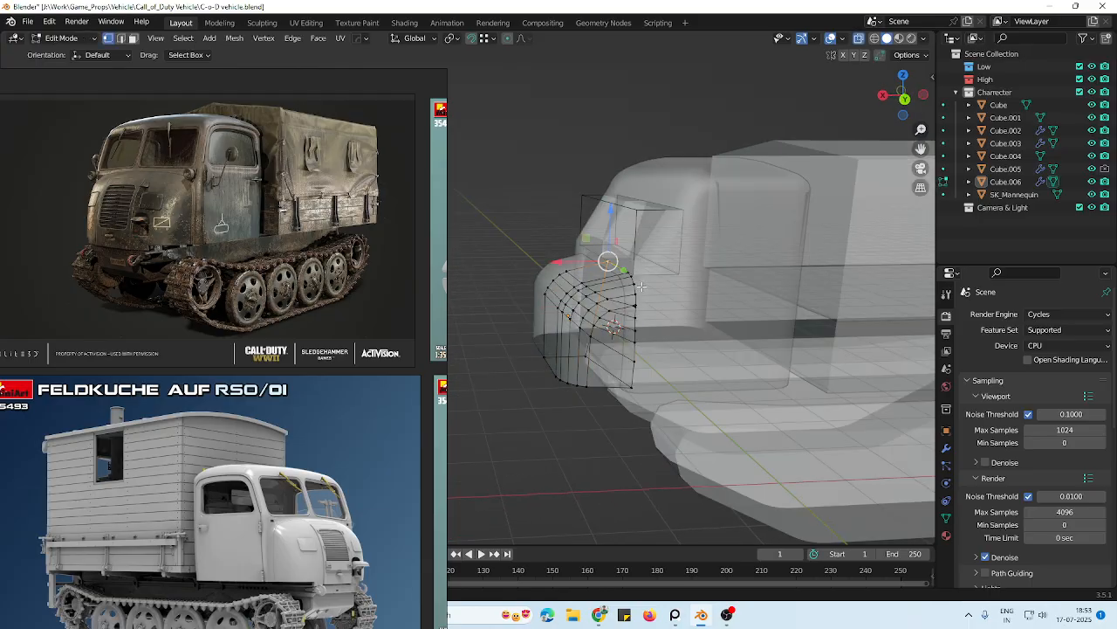
{"action": "key", "text": "alt+z"}
{"action": "key", "text": "g"}
{"action": "key", "text": "z"}
{"action": "left_click", "coordinate": [630, 224]}
{"action": "scroll", "coordinate": [640, 270], "scroll_direction": "down", "scroll_amount": 3}
{"action": "key", "text": "Tab"}
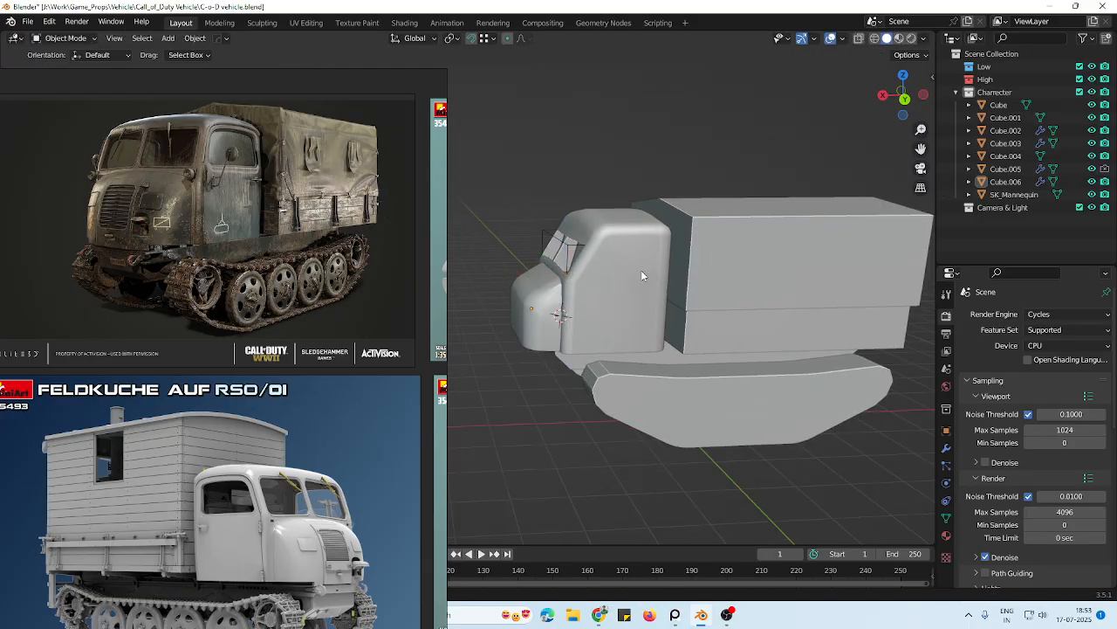
Pull the hood's front upper vertices about 0.16 m back along X with proportional editing at a size of 1.067 m
{"action": "scroll", "coordinate": [640, 205], "scroll_direction": "down", "scroll_amount": 5}
{"action": "middle_click_drag", "start_coordinate": [639, 205], "coordinate": [639, 232], "text": "shift"}
{"action": "scroll", "coordinate": [663, 236], "scroll_direction": "up", "scroll_amount": 6}
{"action": "scroll", "coordinate": [664, 239], "scroll_direction": "down", "scroll_amount": 5}
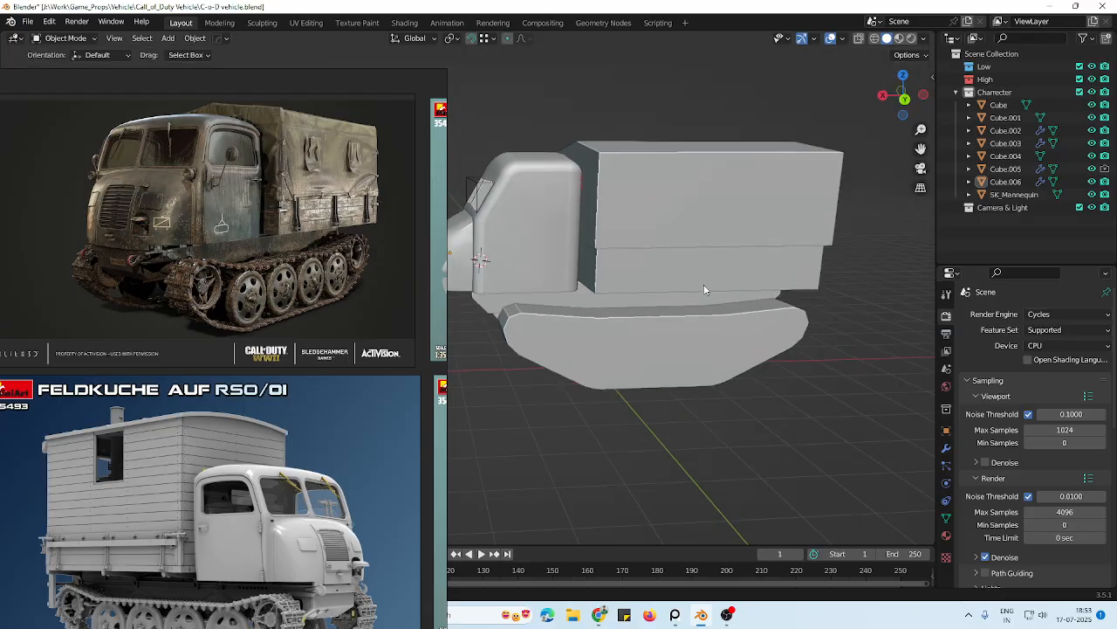
{"action": "scroll", "coordinate": [703, 283], "scroll_direction": "up", "scroll_amount": 3}
{"action": "key", "text": "Tab"}
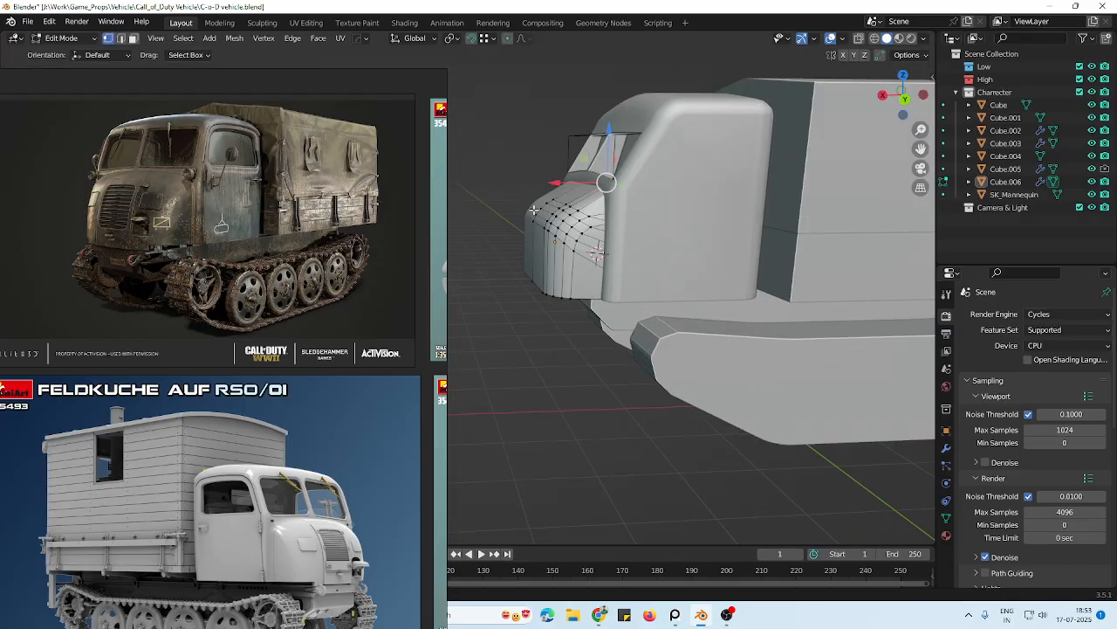
{"action": "left_click", "coordinate": [533, 210]}
{"action": "middle_click_drag", "start_coordinate": [533, 210], "coordinate": [574, 244]}
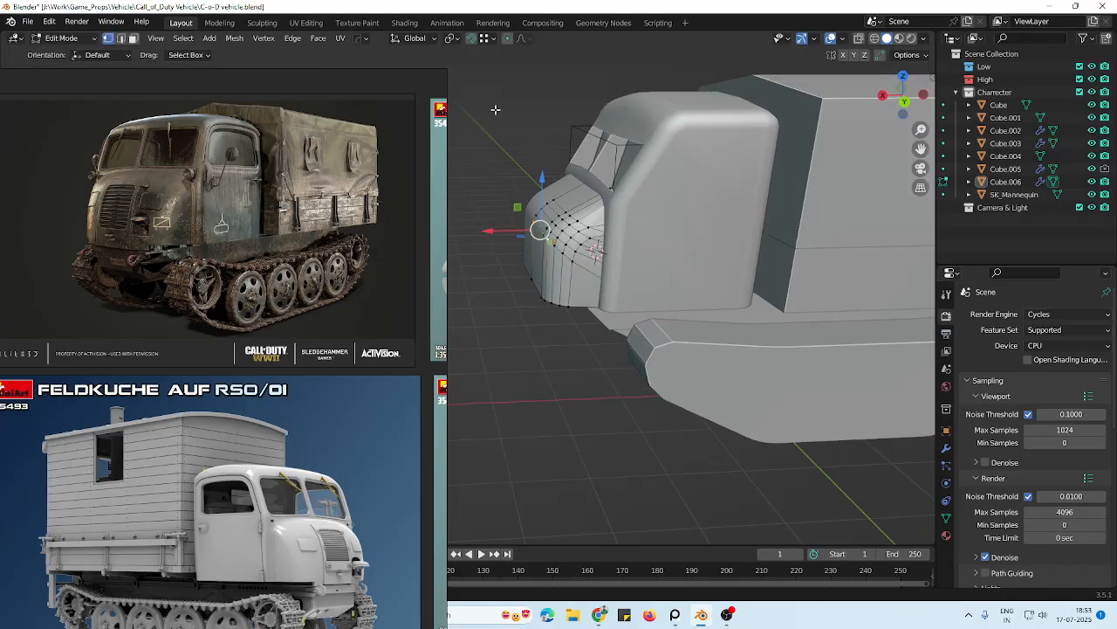
{"action": "left_click_drag", "start_coordinate": [502, 227], "coordinate": [513, 227]}
{"action": "key", "text": "ctrl+z"}
{"action": "key", "text": "g"}
{"action": "key", "text": "z"}
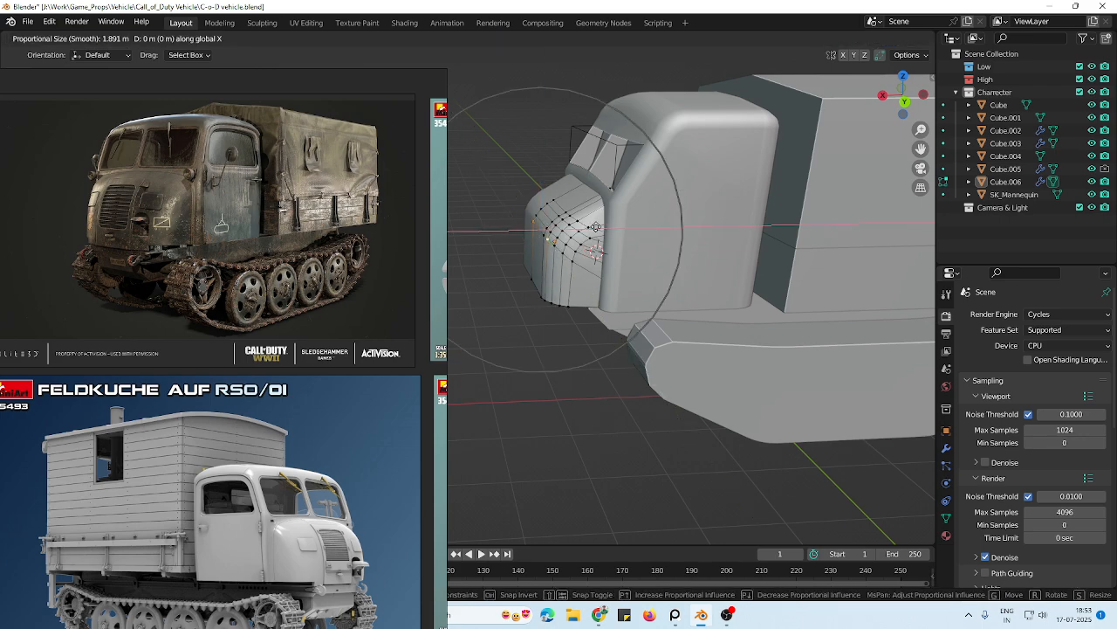
{"action": "scroll", "coordinate": [597, 227], "scroll_direction": "up", "scroll_amount": 6}
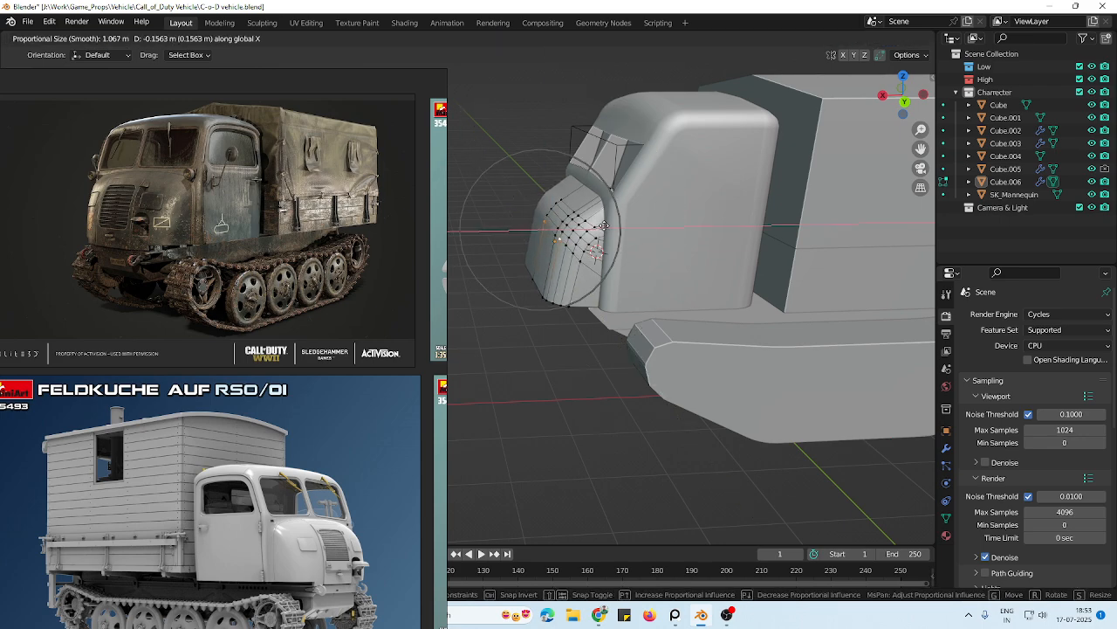
{"action": "left_click", "coordinate": [603, 227]}
{"action": "scroll", "coordinate": [603, 226], "scroll_direction": "down", "scroll_amount": 4}
{"action": "key", "text": "Tab"}
Save the file and check the reshaped hood from the side and the front
{"action": "middle_click_drag", "start_coordinate": [516, 240], "coordinate": [647, 336]}
{"action": "key", "text": "ctrl+s"}
{"action": "scroll", "coordinate": [647, 335], "scroll_direction": "up", "scroll_amount": 4}
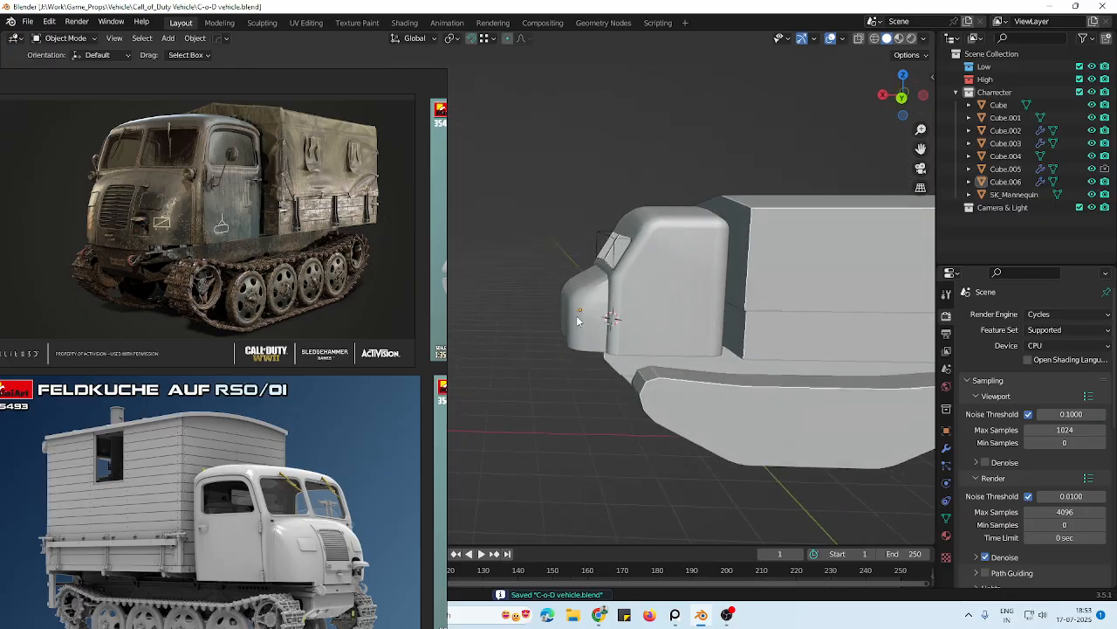
{"action": "scroll", "coordinate": [663, 312], "scroll_direction": "down", "scroll_amount": 3}
{"action": "middle_click_drag", "start_coordinate": [577, 321], "coordinate": [661, 340]}
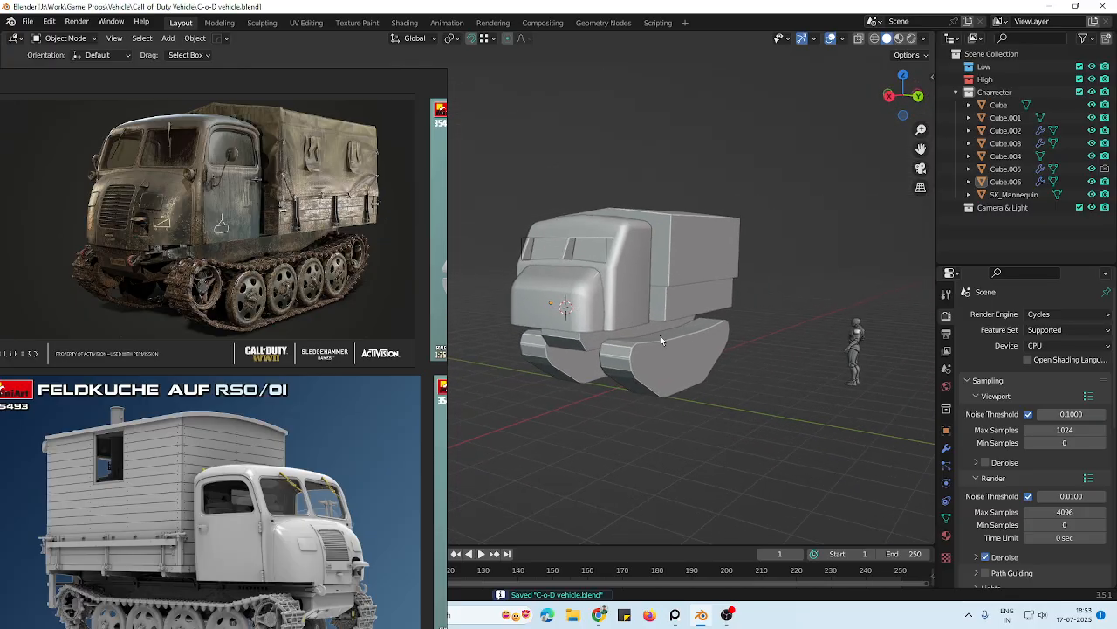
Extend the chassis block's front vertices slightly forward along X, turn proportional editing off and return to Object Mode
{"action": "left_click", "coordinate": [578, 347]}
{"action": "key", "text": "Tab"}
{"action": "key", "text": "alt+z"}
{"action": "left_click_drag", "start_coordinate": [525, 377], "coordinate": [610, 316]}
{"action": "key", "text": "alt+z"}
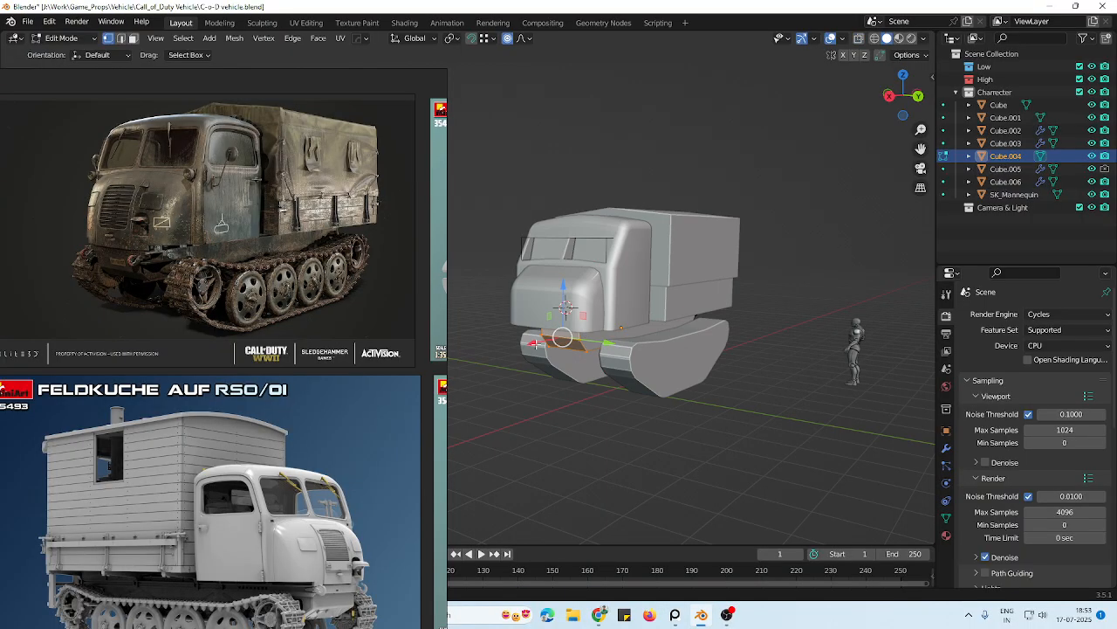
{"action": "left_click_drag", "start_coordinate": [536, 343], "coordinate": [531, 344]}
{"action": "left_click", "coordinate": [507, 39]}
{"action": "scroll", "coordinate": [649, 222], "scroll_direction": "down", "scroll_amount": 3}
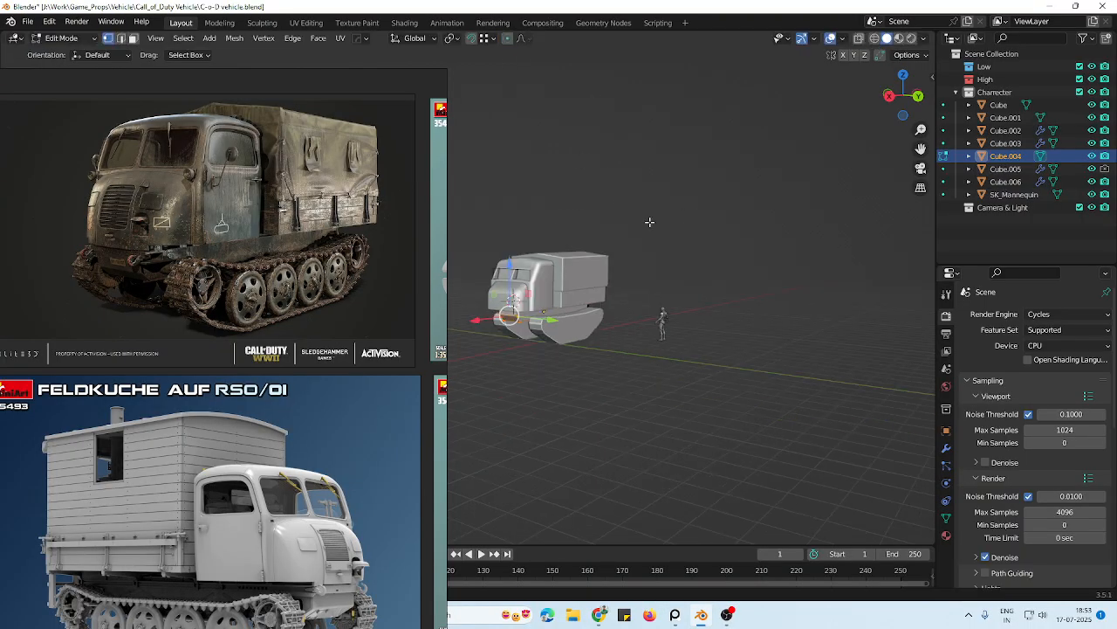
{"action": "middle_click_drag", "start_coordinate": [742, 270], "coordinate": [699, 279]}
{"action": "left_click", "coordinate": [699, 279]}
{"action": "scroll", "coordinate": [679, 342], "scroll_direction": "up", "scroll_amount": 2}
{"action": "key", "text": "Tab"}
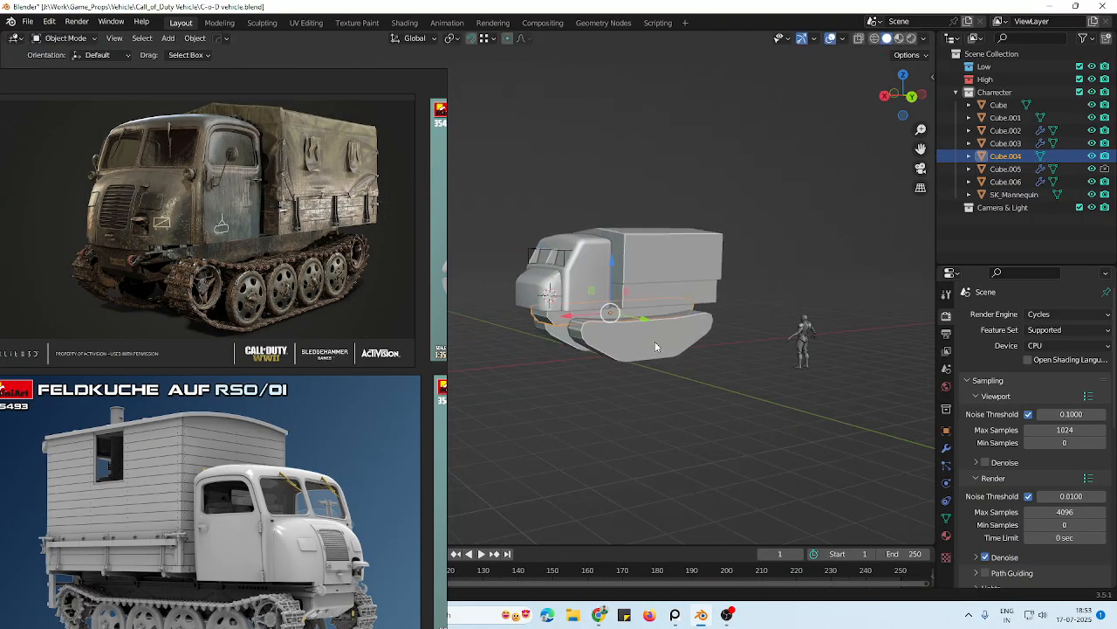
Shift the tracks slightly backward along X, deselect them and save the file
{"action": "left_click", "coordinate": [655, 341]}
{"action": "middle_click_drag", "start_coordinate": [655, 341], "coordinate": [605, 342]}
{"action": "left_click_drag", "start_coordinate": [580, 358], "coordinate": [594, 357]}
{"action": "middle_click_drag", "start_coordinate": [594, 357], "coordinate": [711, 411]}
{"action": "scroll", "coordinate": [284, 391], "scroll_direction": "down", "scroll_amount": 3}
{"action": "left_click", "coordinate": [468, 394]}
{"action": "key", "text": "ctrl+s"}
Compare the truck's hood, cargo cover and overall proportions with the covered-bed reference images
{"action": "scroll", "coordinate": [293, 349], "scroll_direction": "down", "scroll_amount": 3}
{"action": "middle_click_drag", "start_coordinate": [299, 358], "coordinate": [229, 348]}
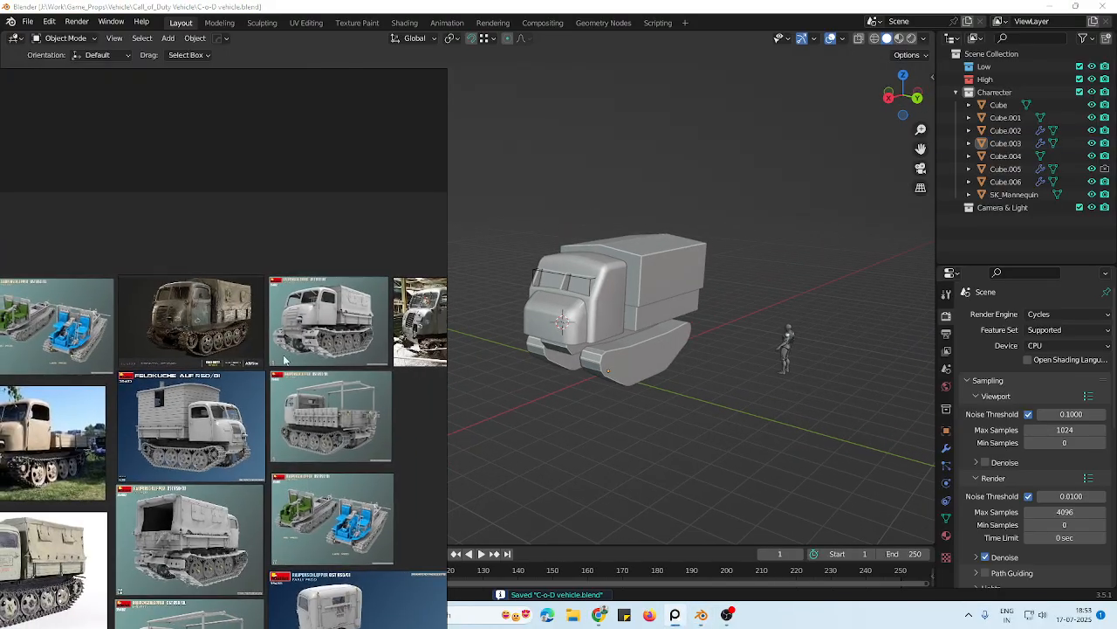
{"action": "scroll", "coordinate": [271, 307], "scroll_direction": "up", "scroll_amount": 3}
{"action": "mouse_move", "coordinate": [625, 351]}
{"action": "middle_mouse_down"}
{"action": "mouse_move", "coordinate": [628, 326]}
{"action": "mouse_move", "coordinate": [622, 338]}
{"action": "middle_mouse_up"}
{"action": "scroll", "coordinate": [689, 344], "scroll_direction": "up", "scroll_amount": 4}
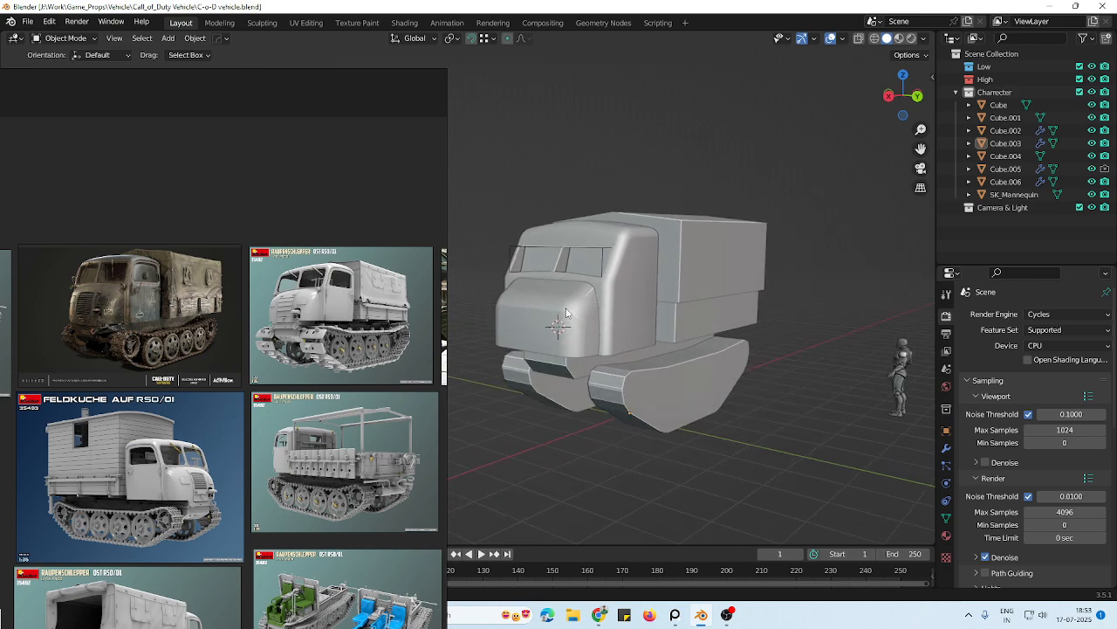
{"action": "left_click", "coordinate": [564, 336]}
{"action": "left_click", "coordinate": [802, 234]}
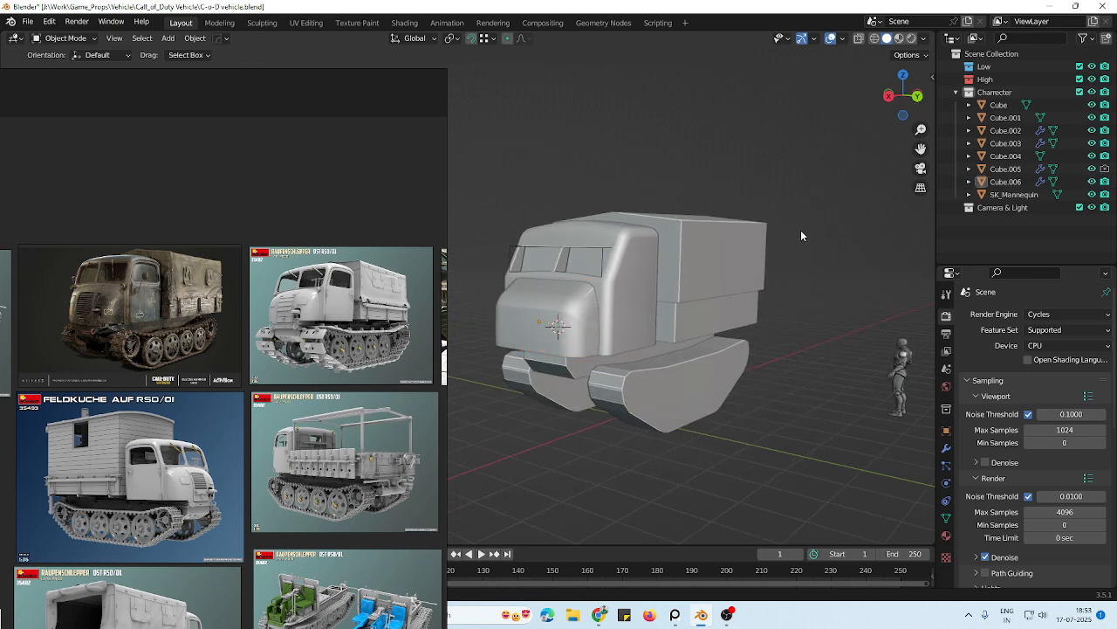
{"action": "left_click", "coordinate": [674, 234]}
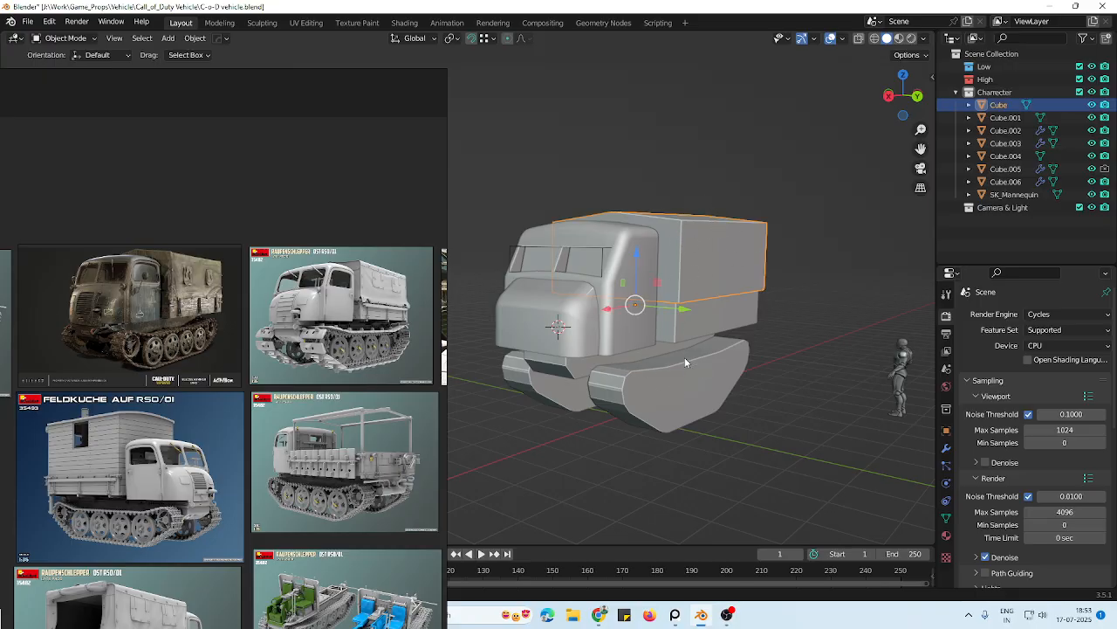
Raise the tracks' upper vertices along Z toward the truck body with proportional editing, return to Object Mode and deselect them
{"action": "left_click", "coordinate": [694, 397]}
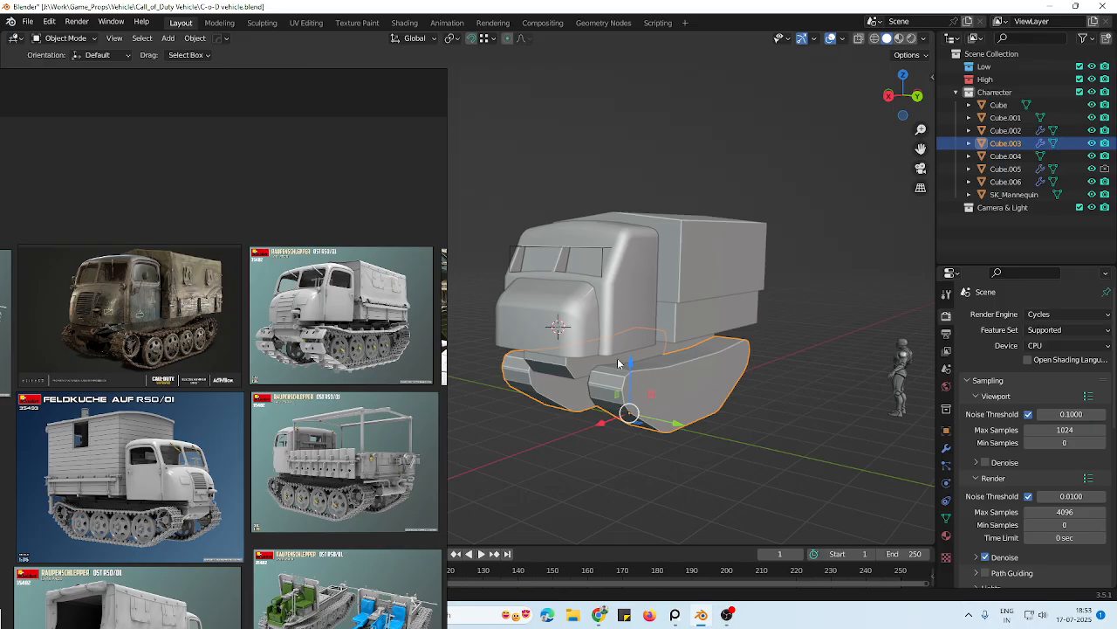
{"action": "middle_click_drag", "start_coordinate": [734, 377], "coordinate": [701, 399]}
{"action": "key", "text": "Tab"}
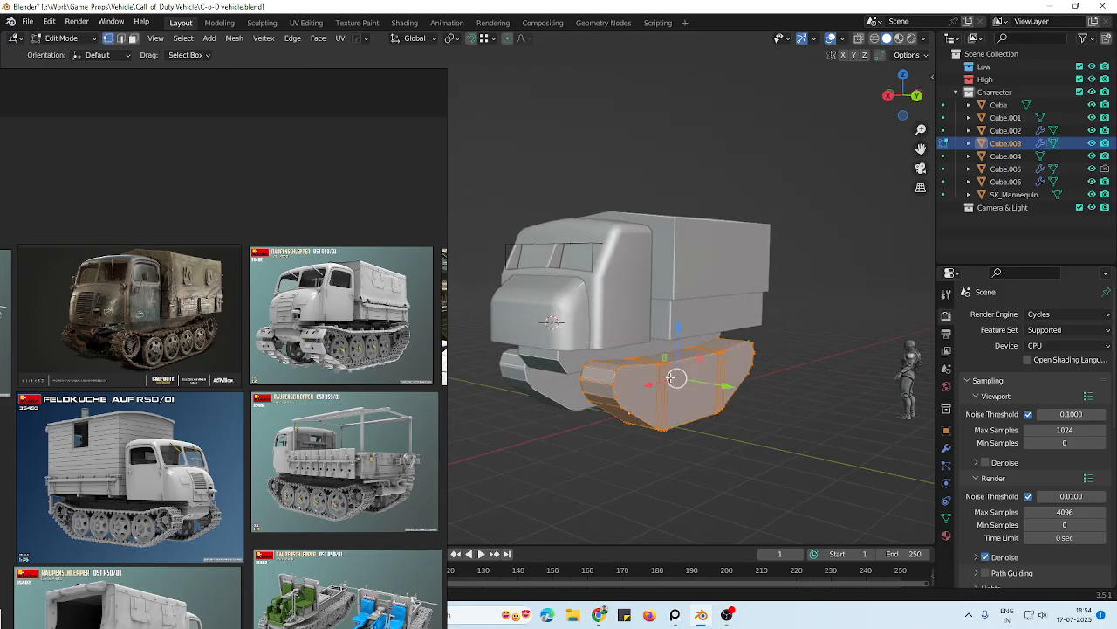
{"action": "left_click", "coordinate": [613, 370]}
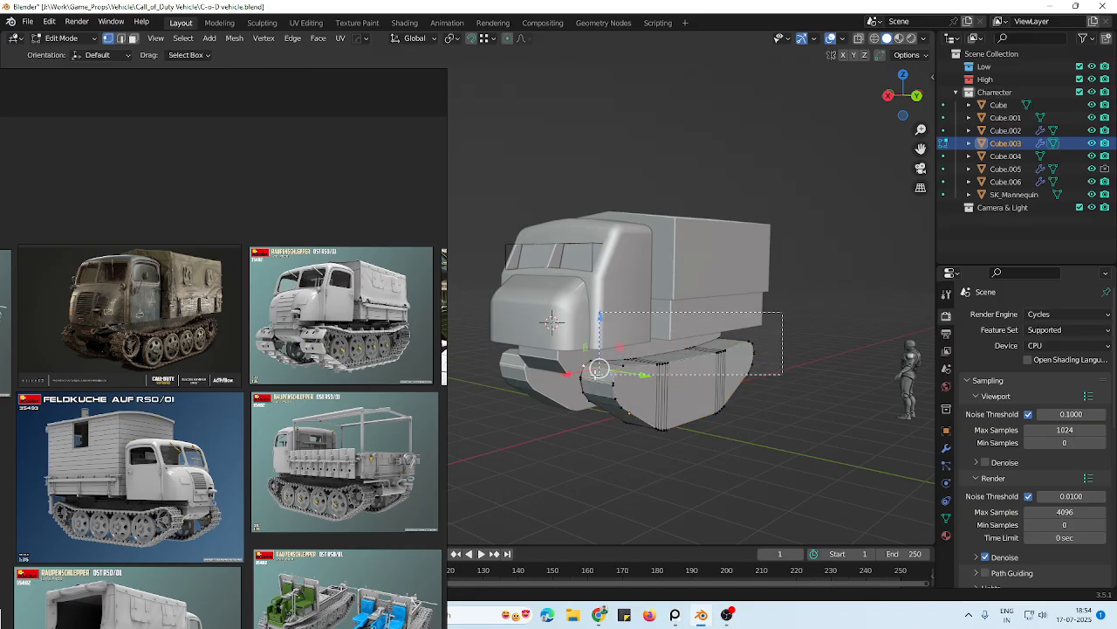
{"action": "left_click_drag", "start_coordinate": [782, 370], "coordinate": [782, 370]}
{"action": "middle_click_drag", "start_coordinate": [782, 370], "coordinate": [848, 377]}
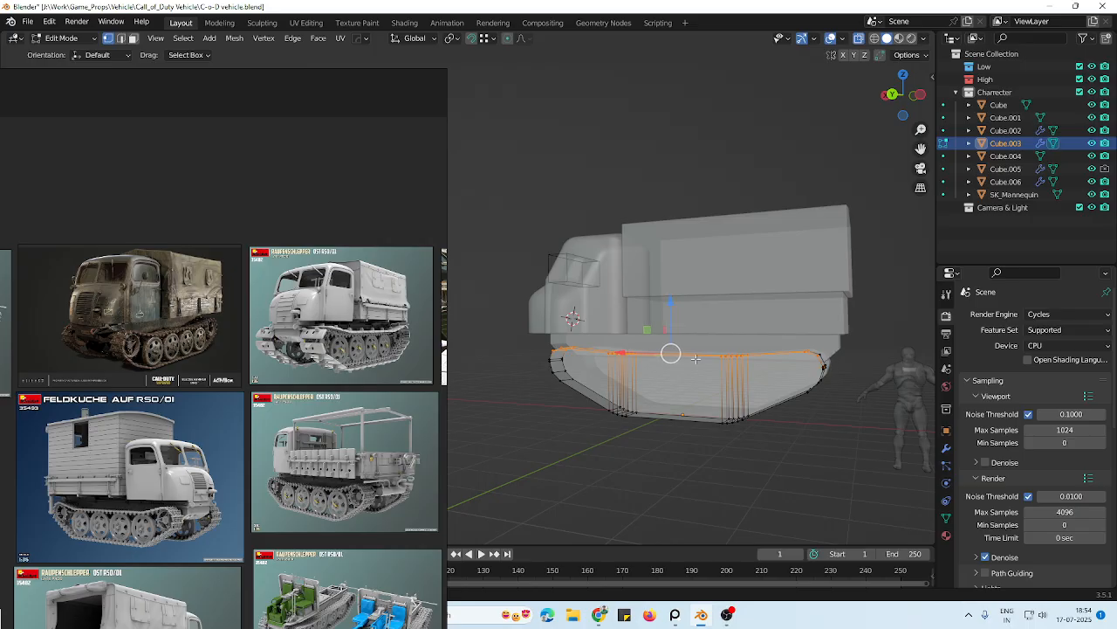
{"action": "middle_click_drag", "start_coordinate": [695, 358], "coordinate": [821, 361]}
{"action": "key", "text": "alt+z"}
{"action": "key", "text": "alt+z"}
{"action": "middle_click_drag", "start_coordinate": [647, 371], "coordinate": [691, 325]}
{"action": "left_click_drag", "start_coordinate": [678, 321], "coordinate": [681, 304]}
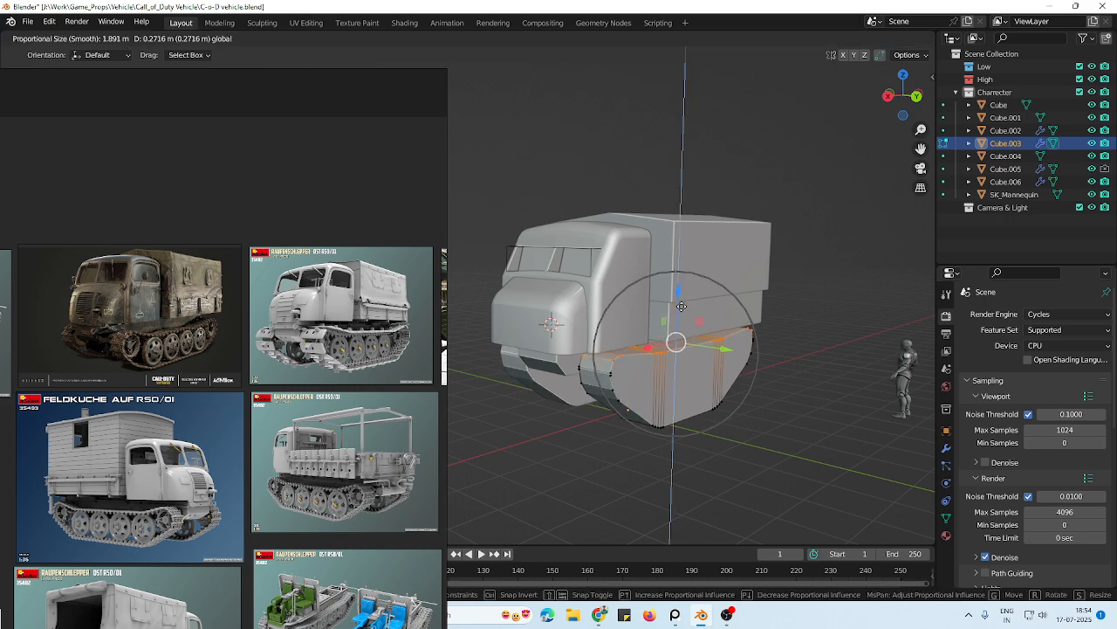
{"action": "left_click_drag", "start_coordinate": [683, 309], "coordinate": [684, 309]}
{"action": "mouse_move", "coordinate": [703, 344]}
{"action": "middle_mouse_down"}
{"action": "mouse_move", "coordinate": [721, 346]}
{"action": "mouse_move", "coordinate": [715, 337]}
{"action": "middle_mouse_up"}
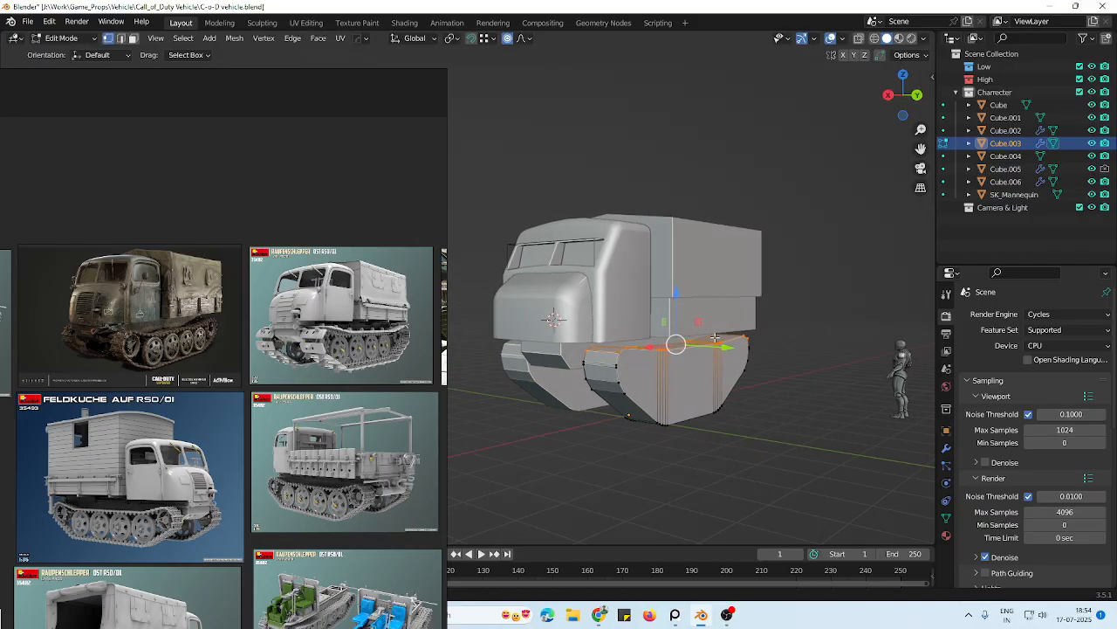
{"action": "key", "text": "Tab"}
{"action": "left_click", "coordinate": [791, 367]}
Raise the tracks' bottom vertices about 0.2 m along Z with proportional editing, return to Object Mode and deselect them
{"action": "left_click", "coordinate": [702, 392]}
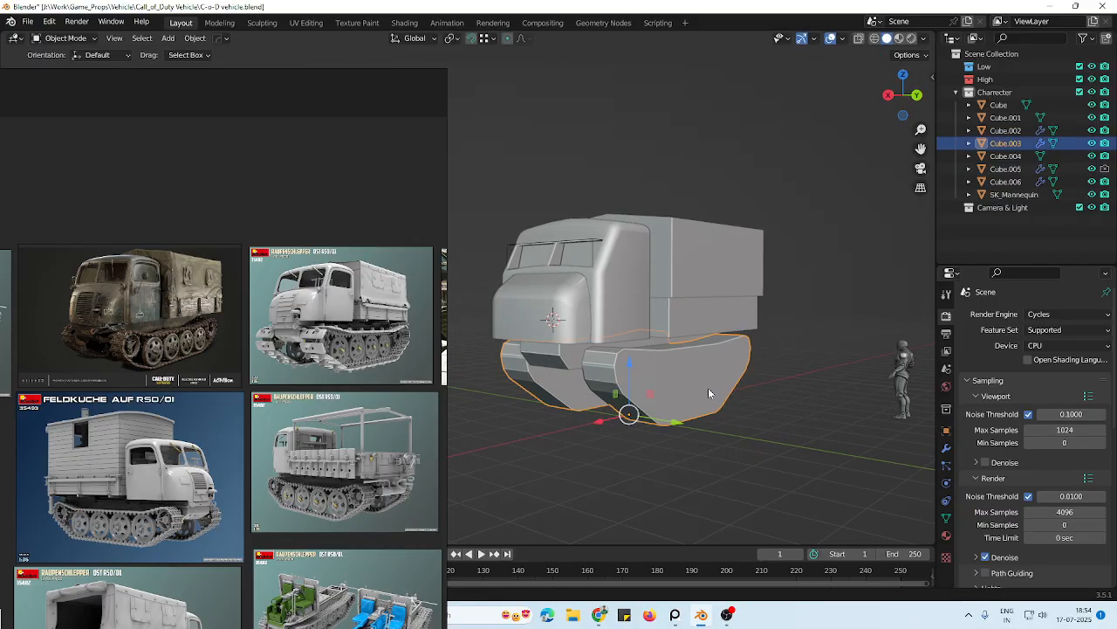
{"action": "key", "text": "Tab"}
{"action": "key", "text": "alt+z"}
{"action": "middle_click_drag", "start_coordinate": [765, 394], "coordinate": [787, 396]}
{"action": "left_click_drag", "start_coordinate": [787, 396], "coordinate": [610, 459]}
{"action": "key", "text": "alt+z"}
{"action": "left_click_drag", "start_coordinate": [679, 383], "coordinate": [678, 372]}
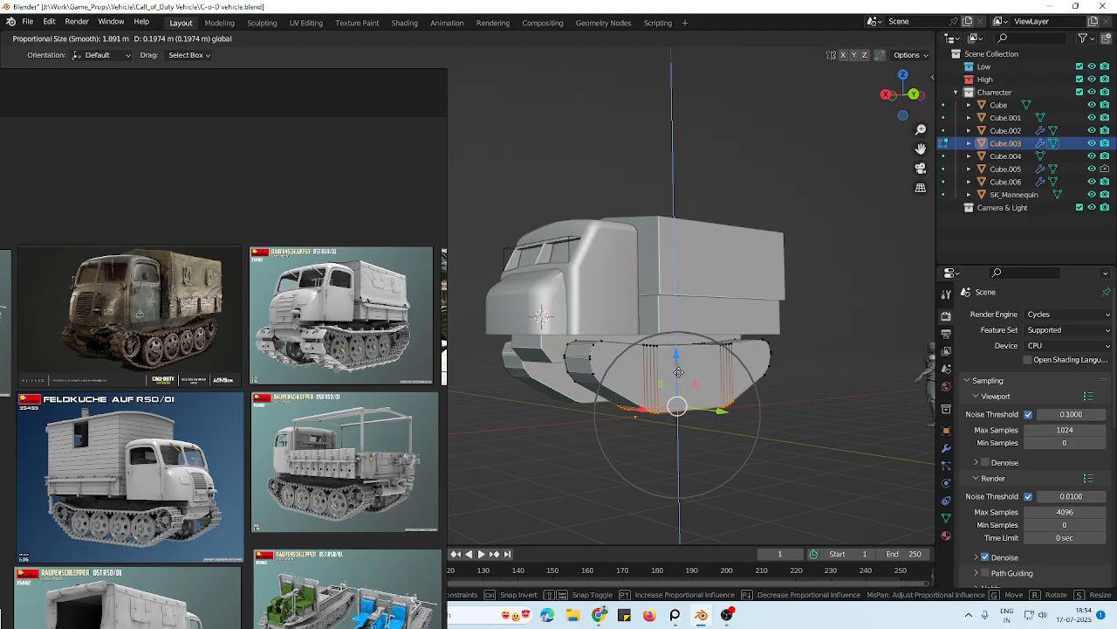
{"action": "left_click", "coordinate": [678, 372]}
{"action": "middle_click_drag", "start_coordinate": [678, 372], "coordinate": [751, 375]}
{"action": "key", "text": "Tab"}
{"action": "left_click", "coordinate": [790, 380]}
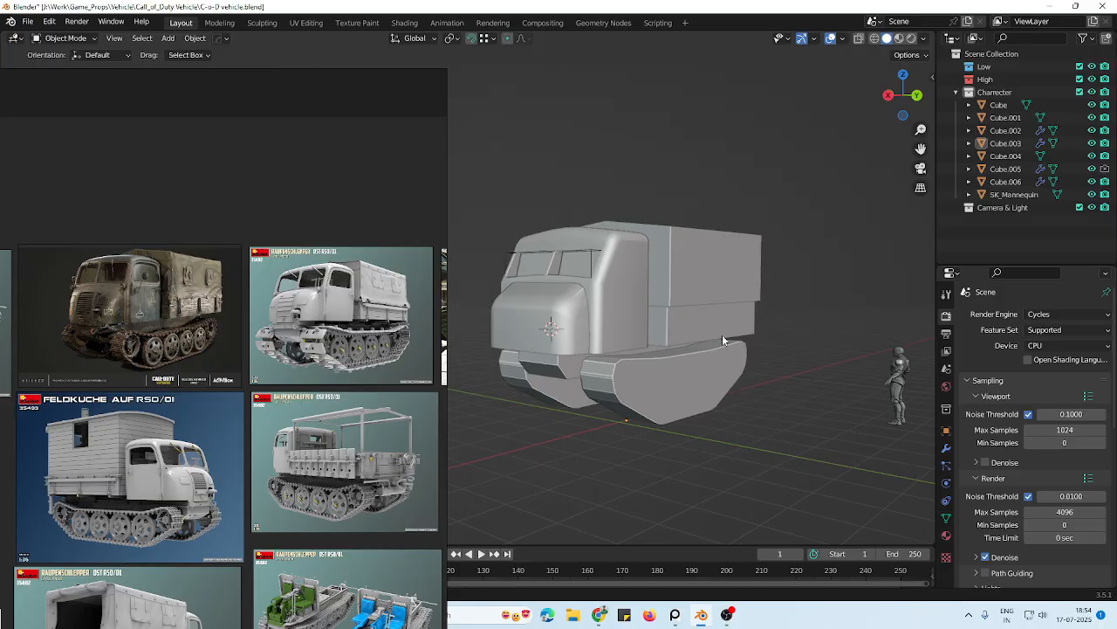
Lower all the truck's parts together slightly along Z toward the ground in an orthographic side view, and deselect them
{"action": "key", "text": "a"}
{"action": "key", "text": "ctrl+KP_3"}
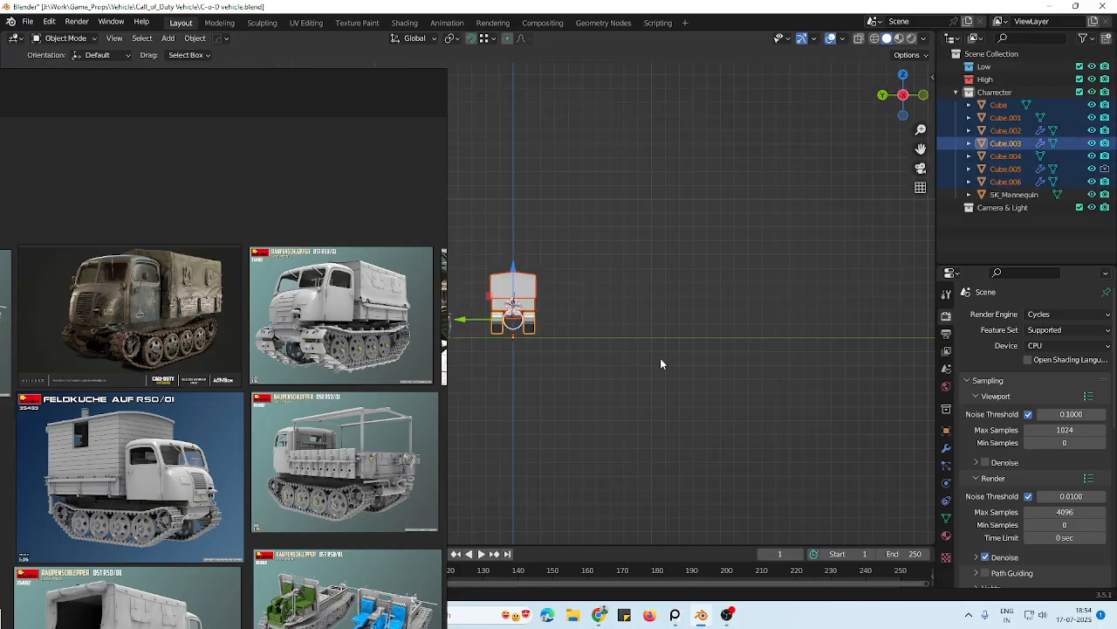
{"action": "key", "text": "ctrl+KP_1"}
{"action": "scroll", "coordinate": [609, 346], "scroll_direction": "up", "scroll_amount": 1}
{"action": "middle_click_drag", "start_coordinate": [608, 346], "coordinate": [625, 352], "text": "shift"}
{"action": "scroll", "coordinate": [567, 327], "scroll_direction": "up", "scroll_amount": 1}
{"action": "left_click_drag", "start_coordinate": [562, 305], "coordinate": [565, 309]}
{"action": "middle_click_drag", "start_coordinate": [594, 317], "coordinate": [445, 310]}
{"action": "middle_click_drag", "start_coordinate": [578, 352], "coordinate": [523, 353]}
{"action": "left_click", "coordinate": [686, 406]}
Compare the truck's rear and the back ends of its tracks with the rear-view reference image
{"action": "scroll", "coordinate": [670, 380], "scroll_direction": "up", "scroll_amount": 3}
{"action": "middle_click_drag", "start_coordinate": [671, 381], "coordinate": [531, 408]}
{"action": "scroll", "coordinate": [311, 373], "scroll_direction": "up", "scroll_amount": 3}
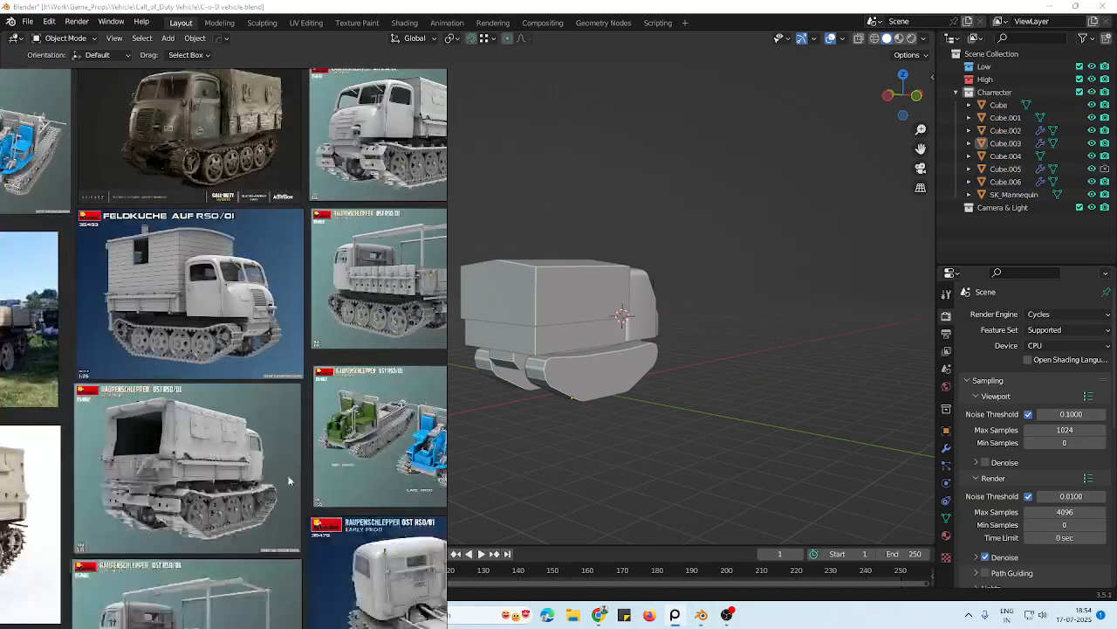
{"action": "scroll", "coordinate": [644, 404], "scroll_direction": "up", "scroll_amount": 3}
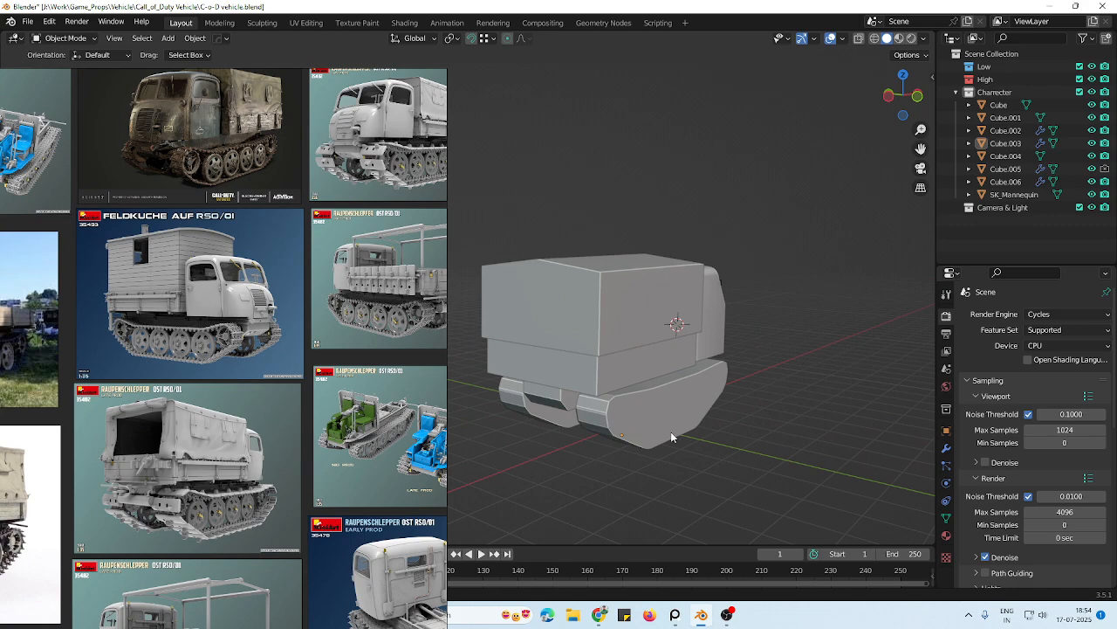
{"action": "middle_click_drag", "start_coordinate": [670, 431], "coordinate": [671, 423]}
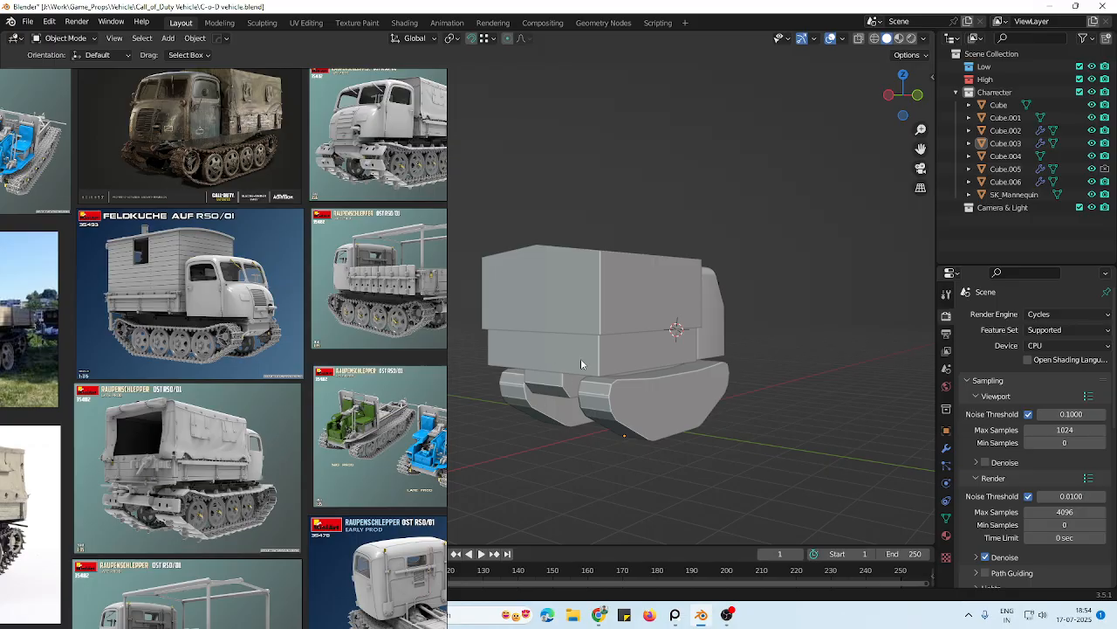
Shift the tracks' rear-end vertices along X in Edit Mode with proportional editing
{"action": "left_click", "coordinate": [619, 406]}
{"action": "key", "text": "Tab"}
{"action": "middle_click_drag", "start_coordinate": [531, 387], "coordinate": [492, 391]}
{"action": "key", "text": "g"}
{"action": "key", "text": "x"}
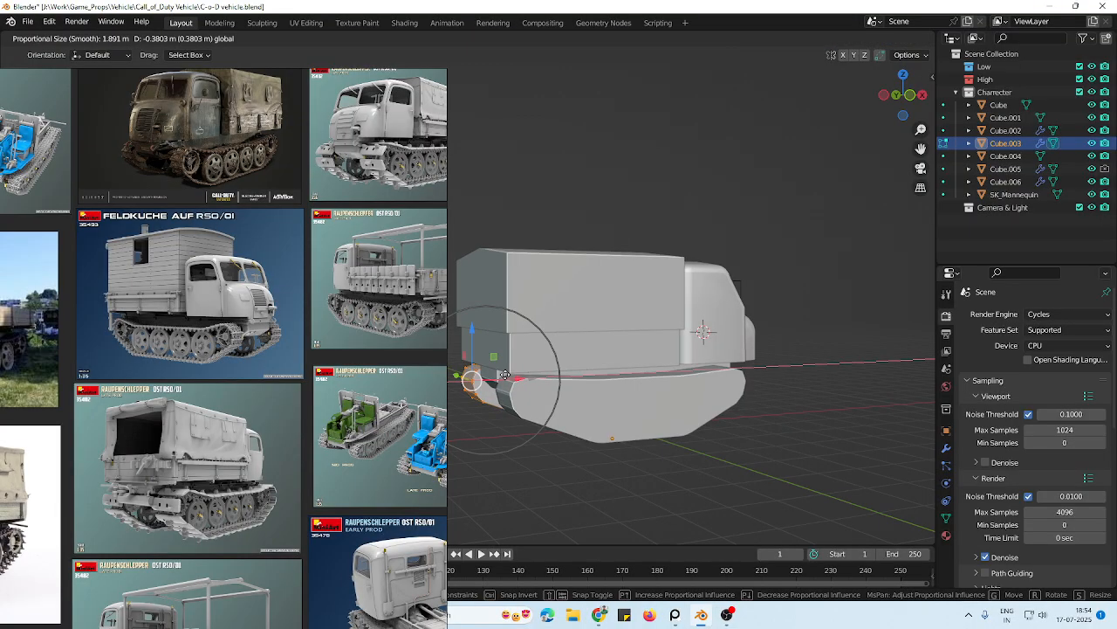
{"action": "left_click", "coordinate": [510, 375]}
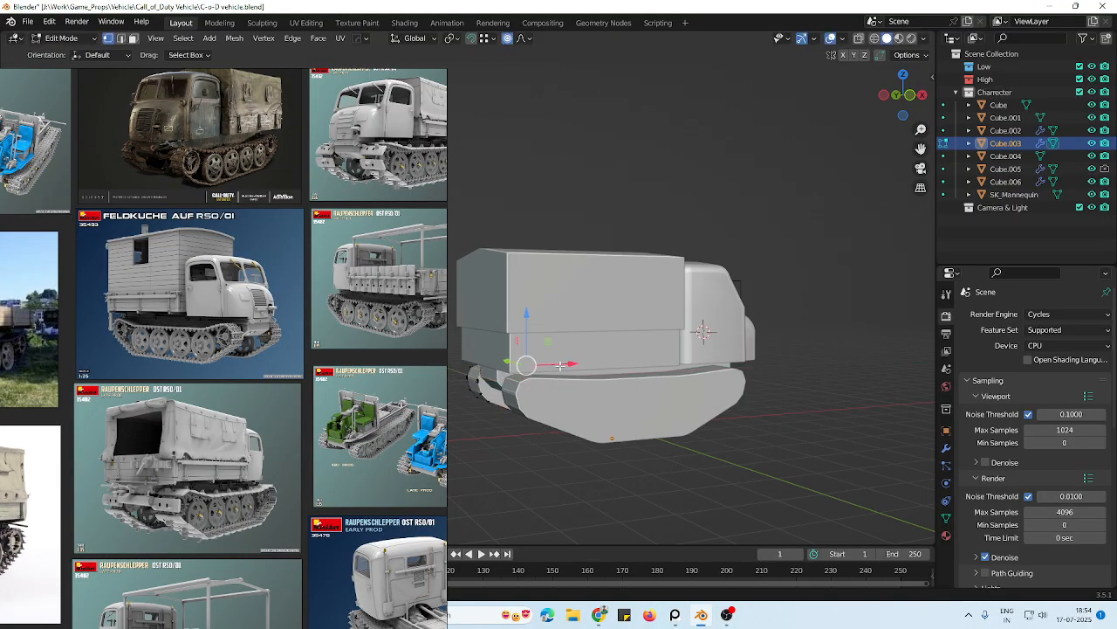
Examine the shape of the track ends up close in the Raupenschlepper Ost RSO/01 reference image
{"action": "scroll", "coordinate": [299, 474], "scroll_direction": "down", "scroll_amount": 3}
{"action": "scroll", "coordinate": [386, 365], "scroll_direction": "up", "scroll_amount": 3}
{"action": "middle_click_drag", "start_coordinate": [386, 366], "coordinate": [376, 398]}
{"action": "scroll", "coordinate": [299, 388], "scroll_direction": "up", "scroll_amount": 4}
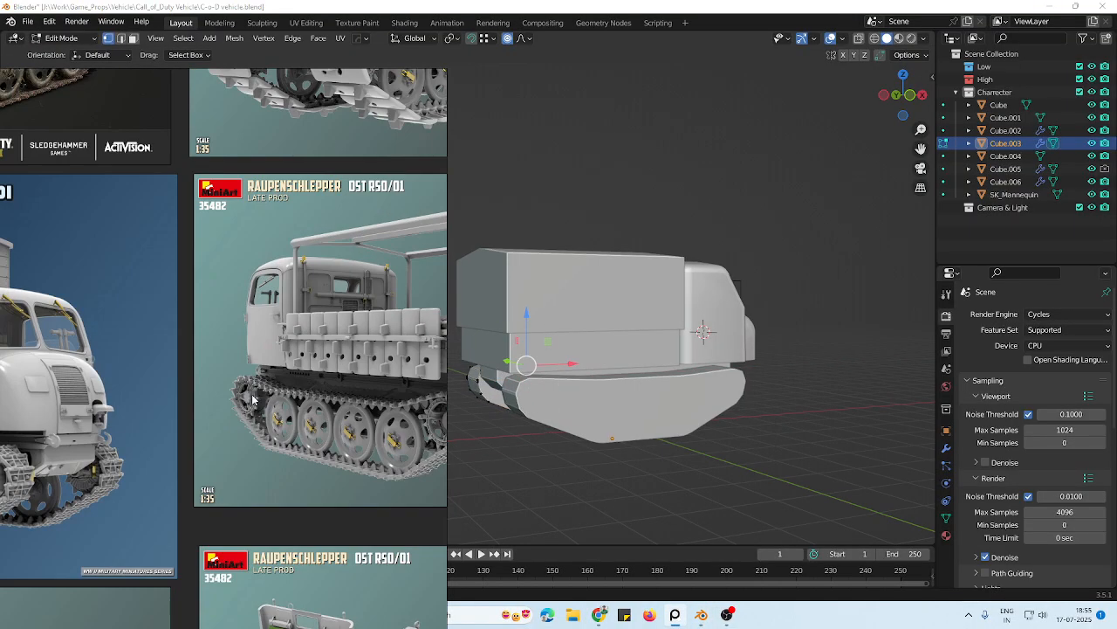
{"action": "middle_click_drag", "start_coordinate": [263, 399], "coordinate": [229, 404]}
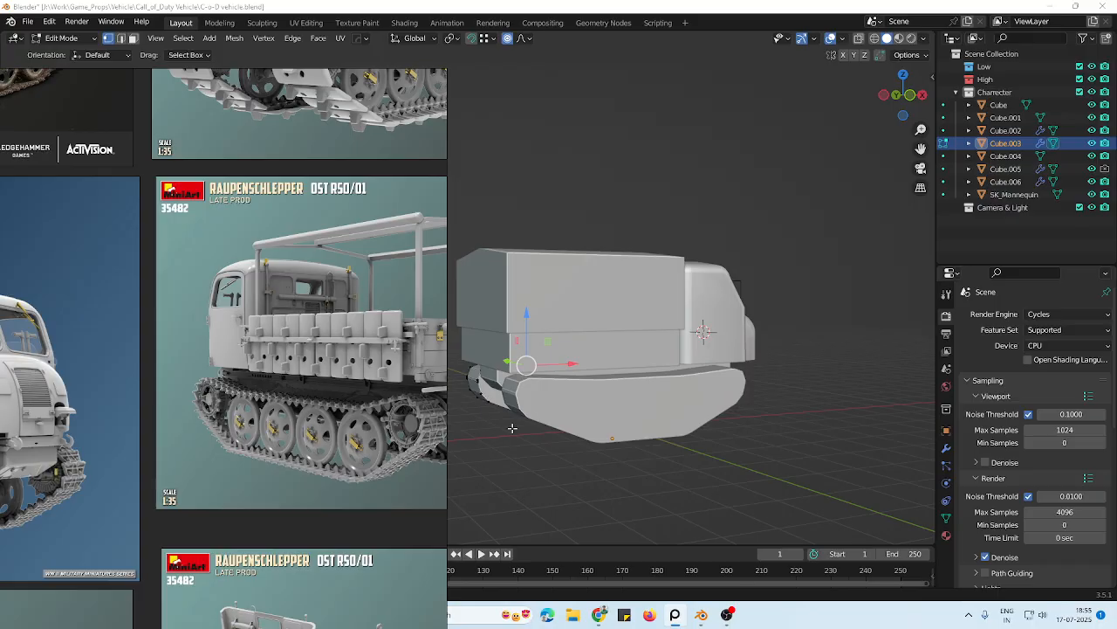
Select the rear-end vertices of the tracks through the mesh and nudge them slightly outward with proportional editing
{"action": "middle_click_drag", "start_coordinate": [487, 411], "coordinate": [649, 439]}
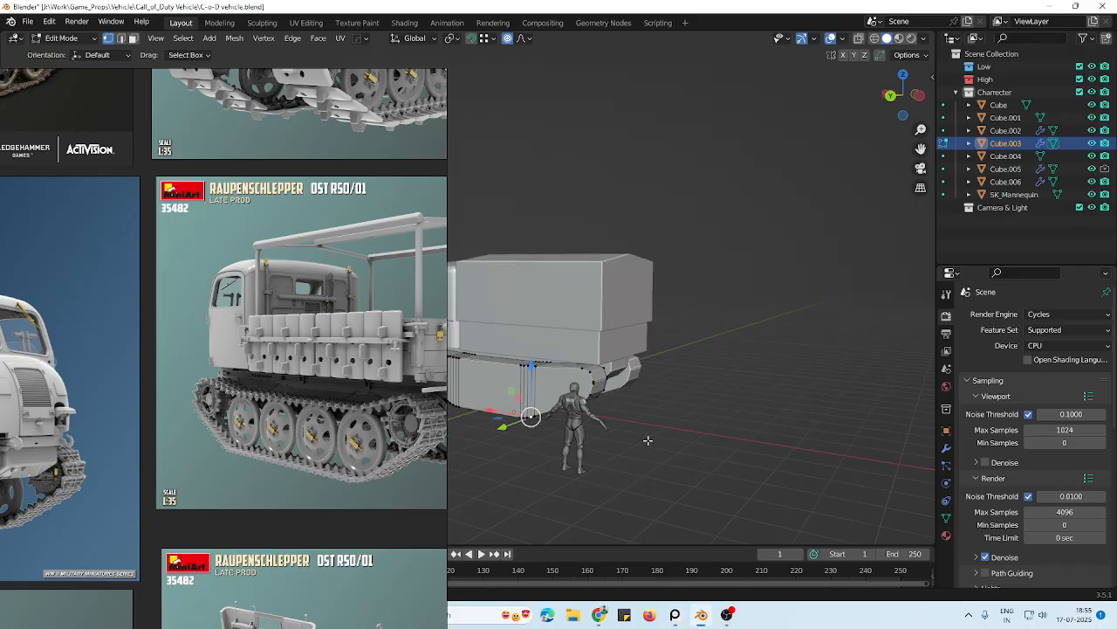
{"action": "scroll", "coordinate": [649, 439], "scroll_direction": "up", "scroll_amount": 4}
{"action": "key", "text": "alt+z"}
{"action": "left_click_drag", "start_coordinate": [782, 408], "coordinate": [702, 527]}
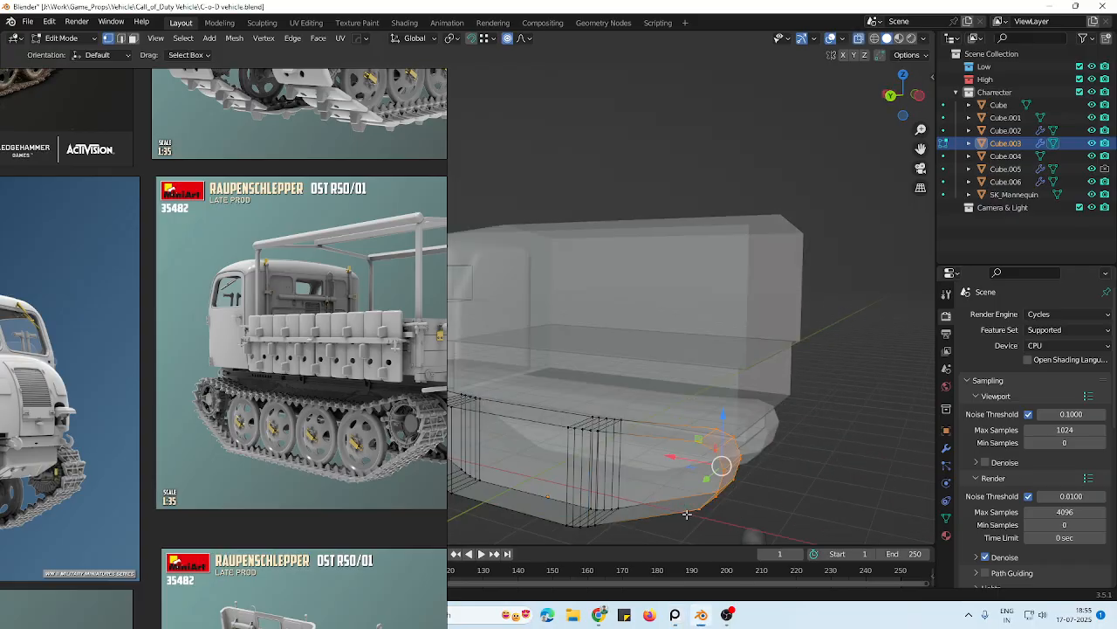
{"action": "key", "text": "alt+z"}
{"action": "key", "text": "g"}
{"action": "left_click", "coordinate": [702, 458]}
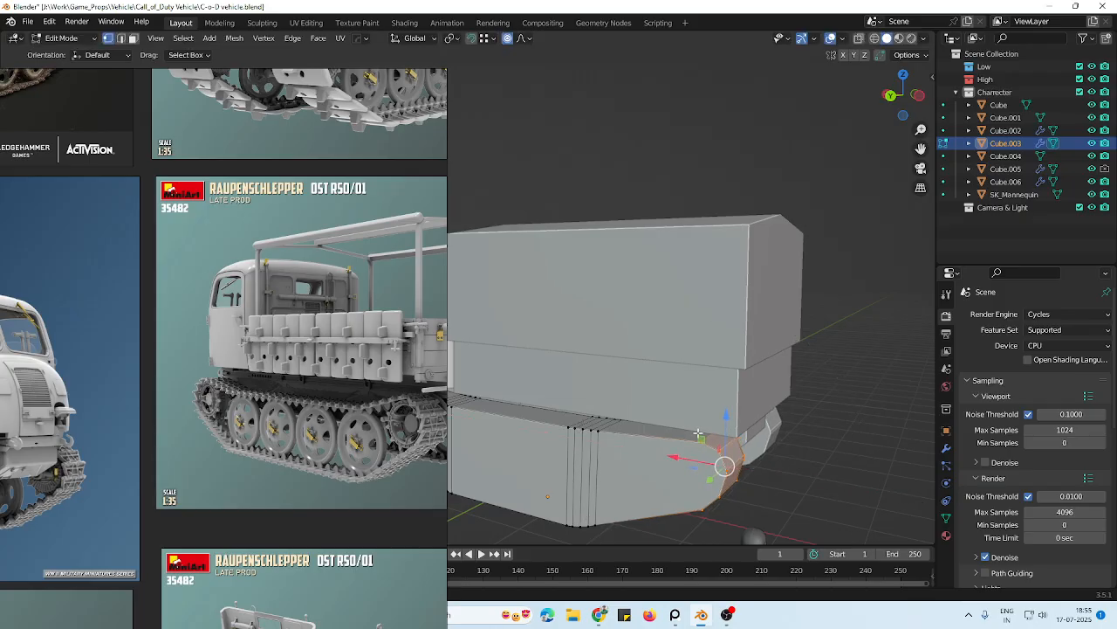
Leave Edit Mode, move the mannequin underneath the truck between the tracks, and deselect it
{"action": "scroll", "coordinate": [702, 458], "scroll_direction": "down", "scroll_amount": 4}
{"action": "middle_click_drag", "start_coordinate": [702, 457], "coordinate": [810, 392]}
{"action": "key", "text": "Tab"}
{"action": "left_click", "coordinate": [802, 361]}
{"action": "left_click_drag", "start_coordinate": [785, 376], "coordinate": [673, 405]}
{"action": "left_click_drag", "start_coordinate": [709, 411], "coordinate": [630, 354]}
{"action": "key", "text": "alt+a"}
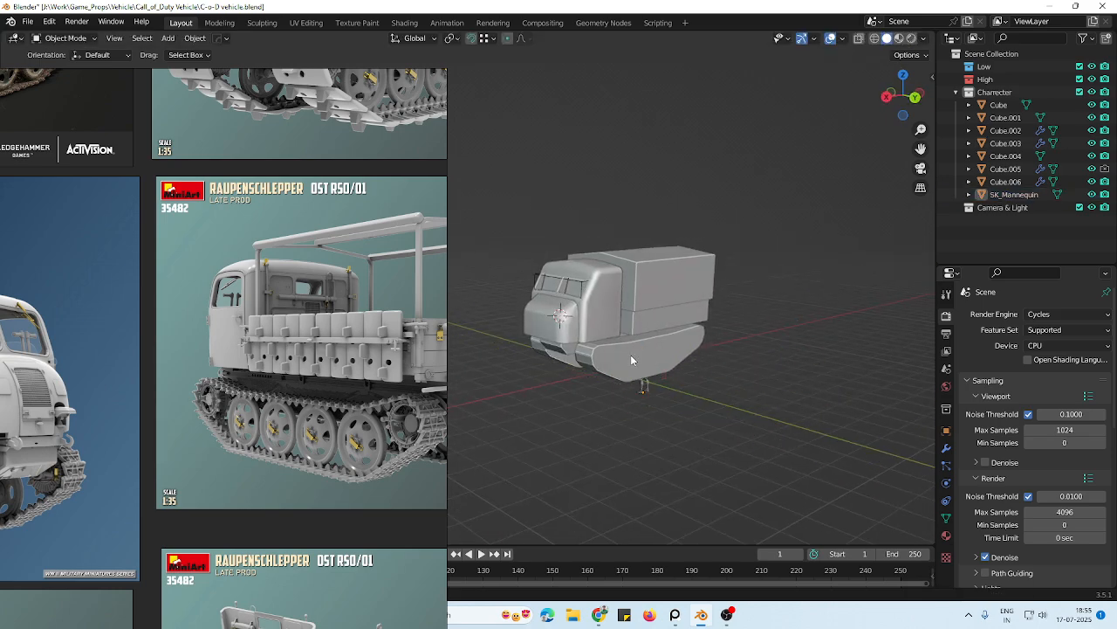
Move the reference board aside to clear the viewport and review the truck blockout from the side and front
{"action": "middle_click_drag", "start_coordinate": [631, 355], "coordinate": [584, 356]}
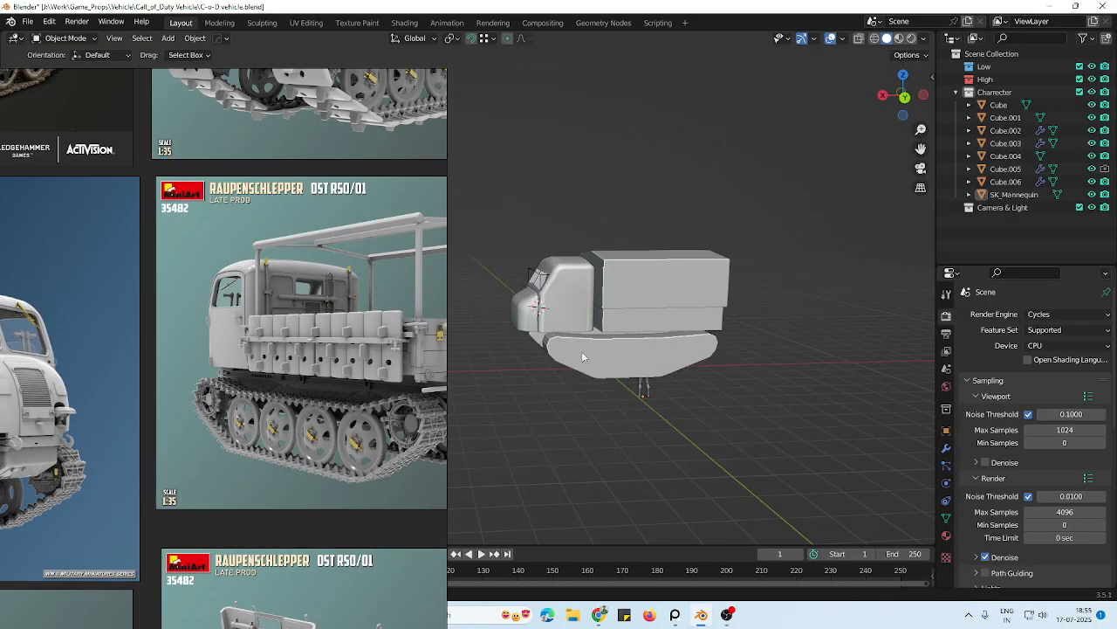
{"action": "scroll", "coordinate": [358, 399], "scroll_direction": "down", "scroll_amount": 2}
{"action": "scroll", "coordinate": [657, 346], "scroll_direction": "up", "scroll_amount": 3}
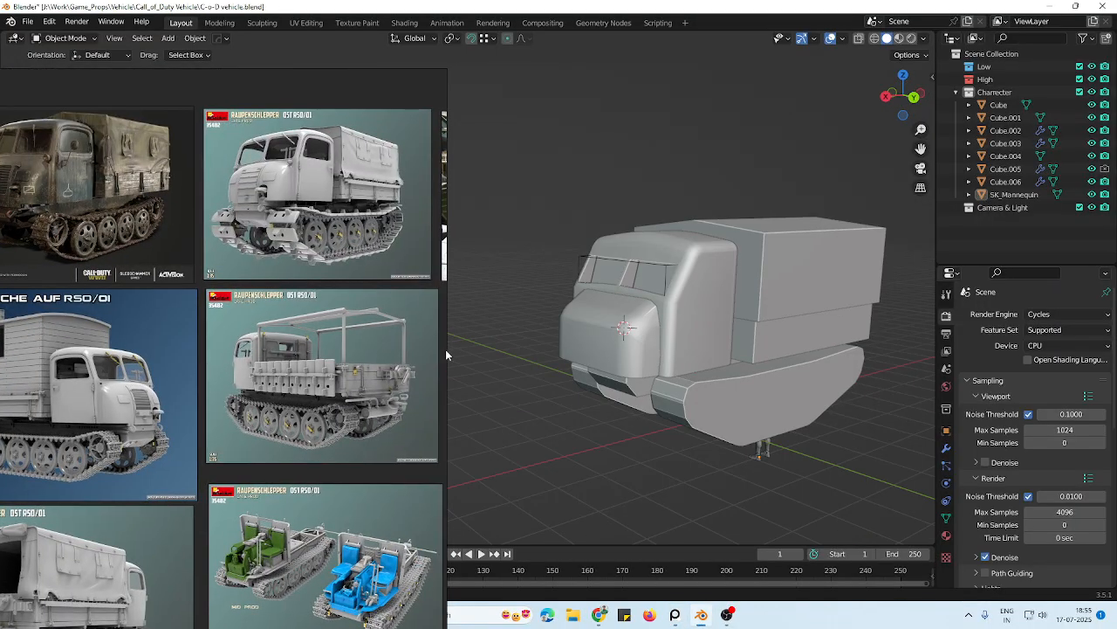
{"action": "right_click_drag", "start_coordinate": [445, 349], "coordinate": [255, 453]}
{"action": "middle_click_drag", "start_coordinate": [799, 349], "coordinate": [777, 361]}
{"action": "middle_click_drag", "start_coordinate": [777, 362], "coordinate": [684, 342], "text": "shift"}
{"action": "middle_click_drag", "start_coordinate": [609, 352], "coordinate": [813, 75]}
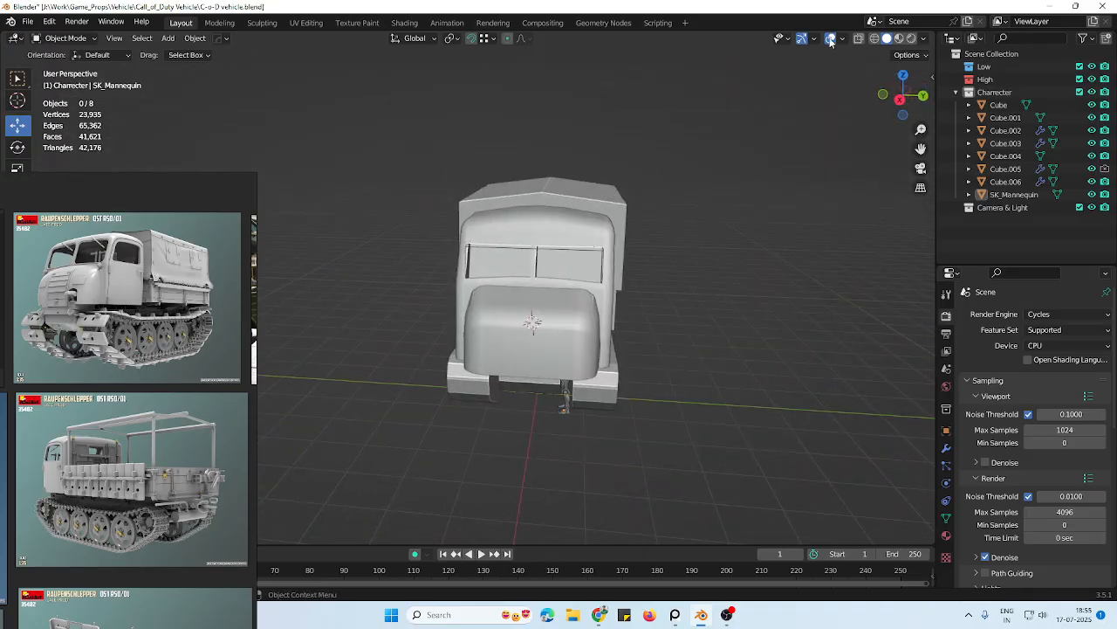
Hide the viewport overlays and switch the viewport to Rendered shading
{"action": "left_click", "coordinate": [830, 39]}
{"action": "mouse_move", "coordinate": [760, 267]}
{"action": "middle_mouse_down"}
{"action": "mouse_move", "coordinate": [646, 281]}
{"action": "mouse_move", "coordinate": [695, 274]}
{"action": "mouse_move", "coordinate": [733, 316]}
{"action": "mouse_move", "coordinate": [449, 319]}
{"action": "middle_mouse_up"}
{"action": "key", "text": "z"}
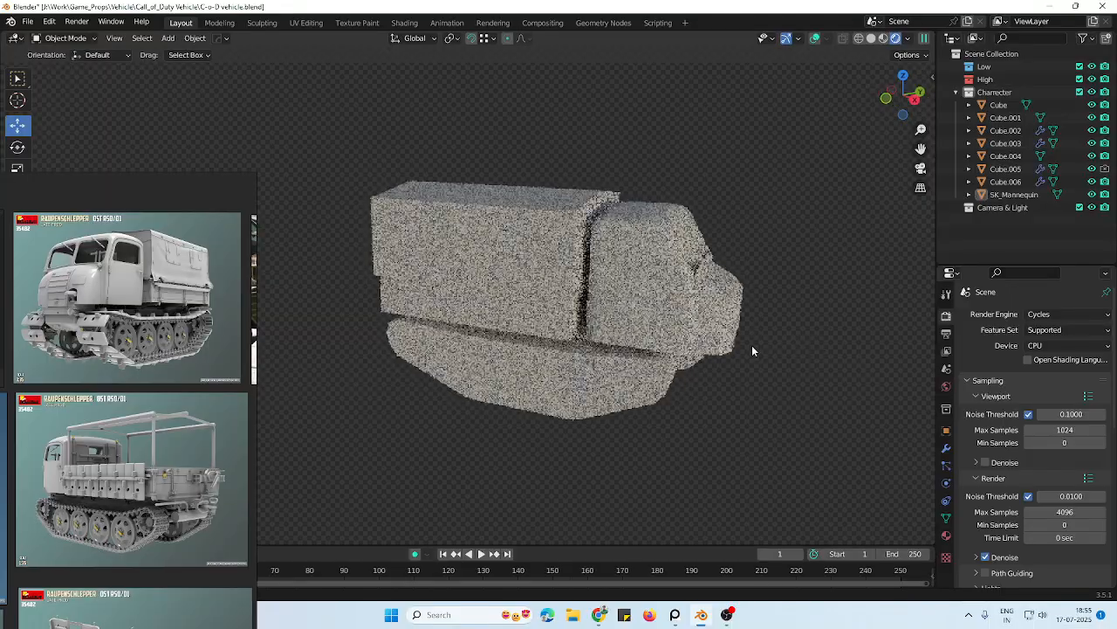
{"action": "middle_click_drag", "start_coordinate": [752, 351], "coordinate": [621, 341]}
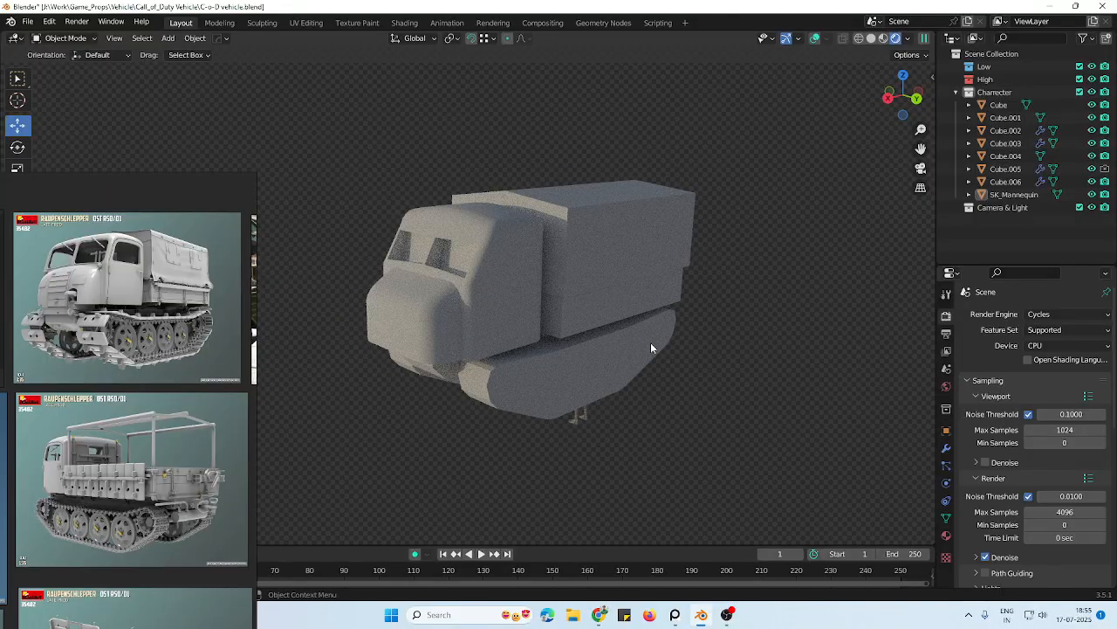
Move the mannequin along Y out from under the truck so it stands beside the track, and deselect it
{"action": "left_click", "coordinate": [617, 427]}
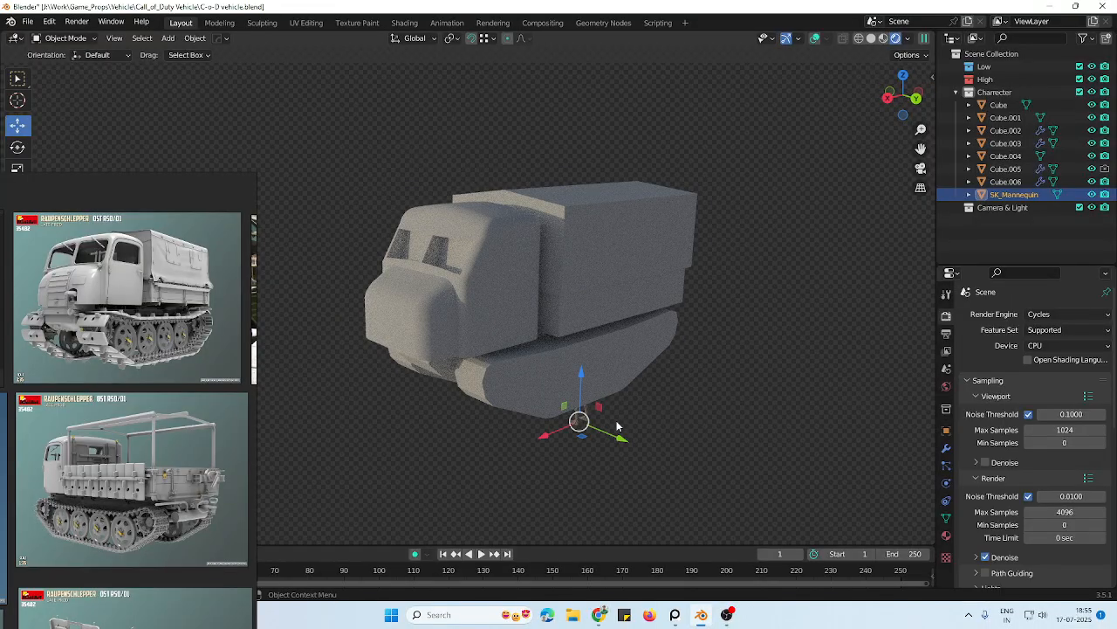
{"action": "left_click_drag", "start_coordinate": [617, 426], "coordinate": [687, 454]}
{"action": "left_click", "coordinate": [731, 382]}
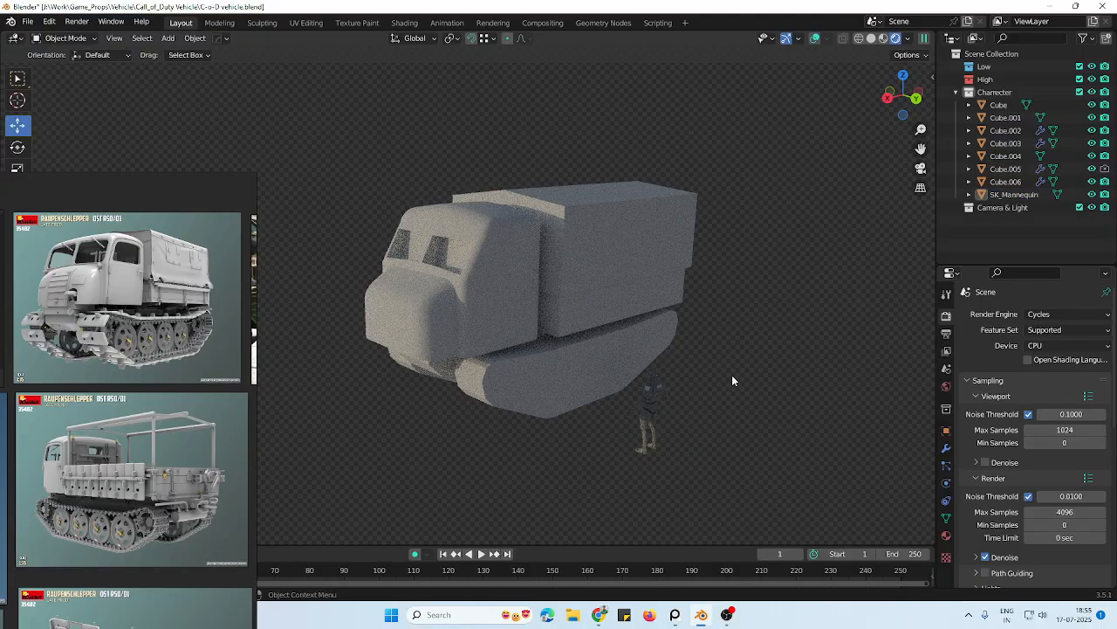
Compare the rendered truck blockout with the Raupenschlepper Ost reference images from several angles
{"action": "middle_click_drag", "start_coordinate": [732, 381], "coordinate": [705, 345]}
{"action": "left_click_drag", "start_coordinate": [221, 326], "coordinate": [172, 328]}
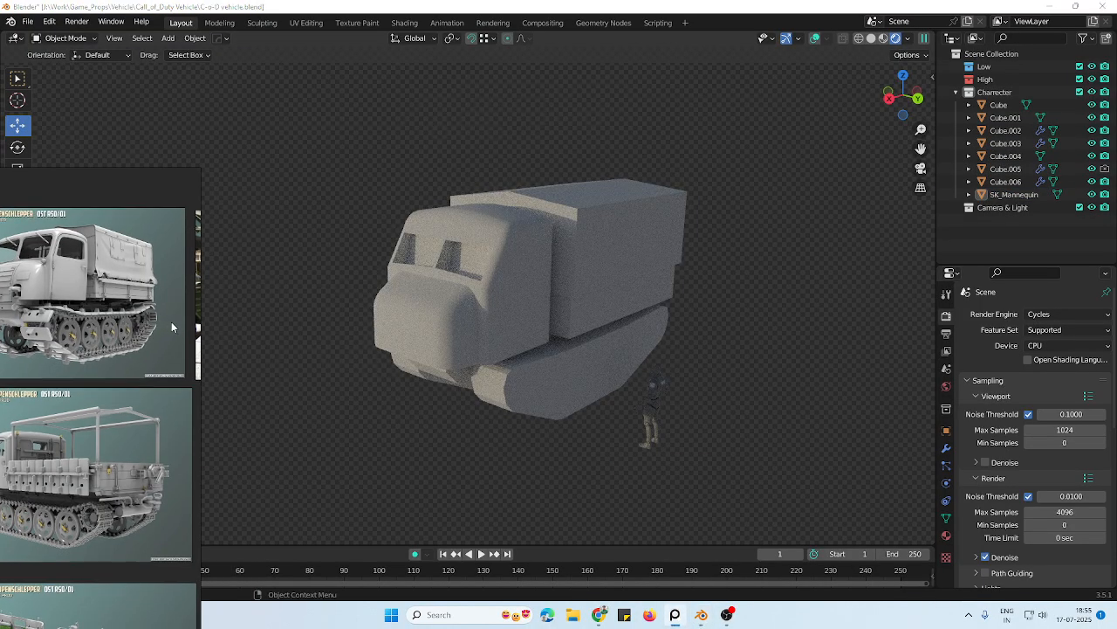
{"action": "middle_click_drag", "start_coordinate": [624, 306], "coordinate": [751, 319]}
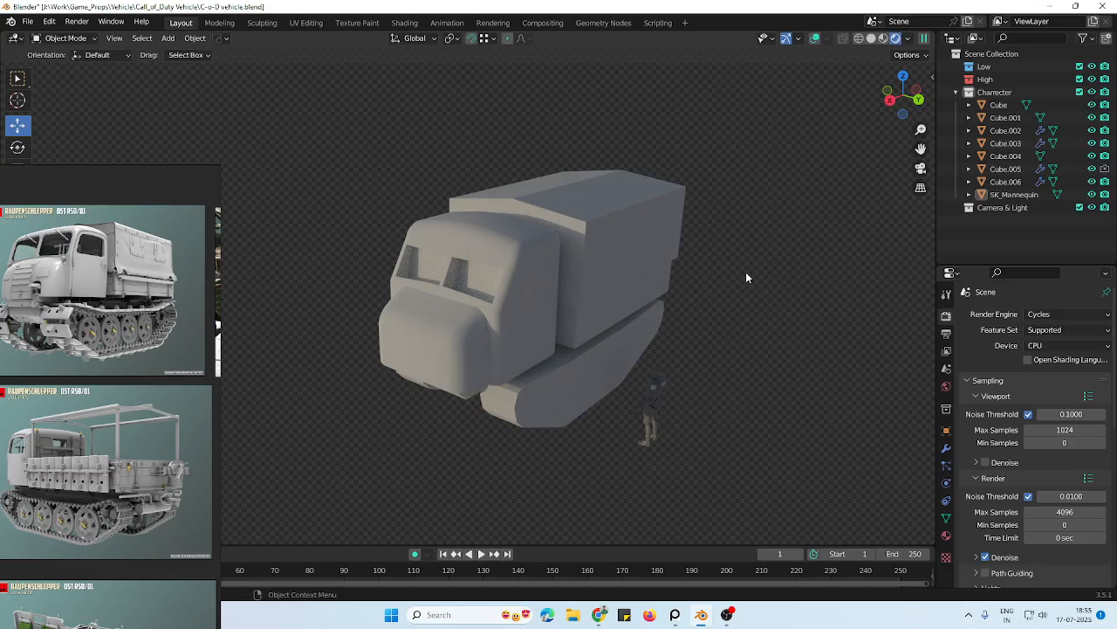
{"action": "middle_click_drag", "start_coordinate": [745, 271], "coordinate": [682, 310]}
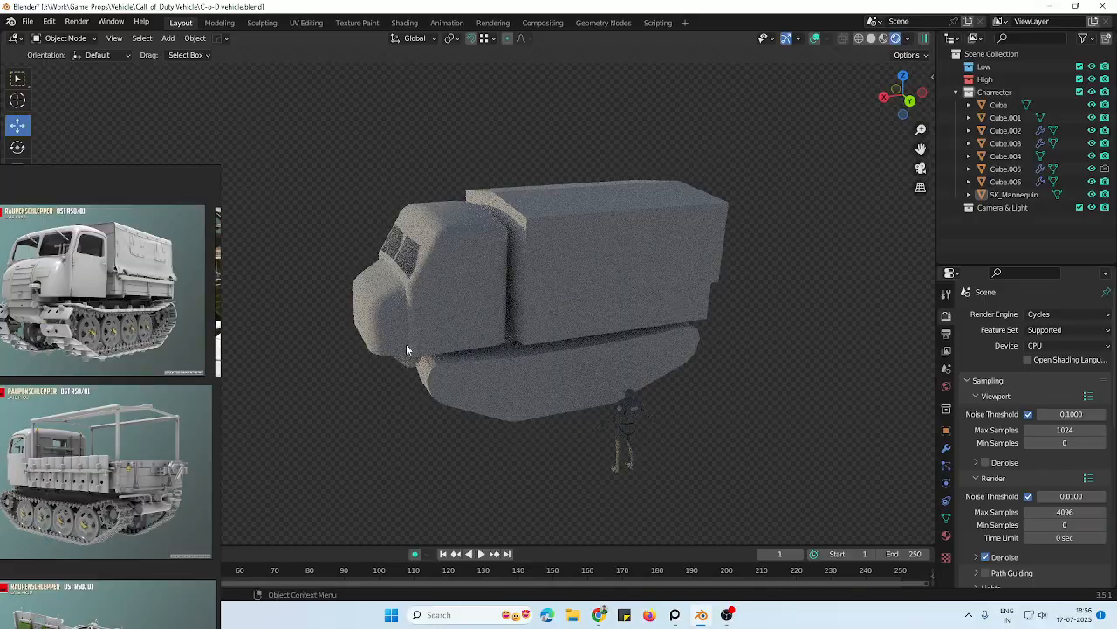
{"action": "scroll", "coordinate": [132, 317], "scroll_direction": "down", "scroll_amount": 3}
{"action": "middle_click_drag", "start_coordinate": [44, 319], "coordinate": [12, 334]}
{"action": "scroll", "coordinate": [142, 317], "scroll_direction": "up", "scroll_amount": 2}
{"action": "middle_click_drag", "start_coordinate": [692, 369], "coordinate": [708, 342]}
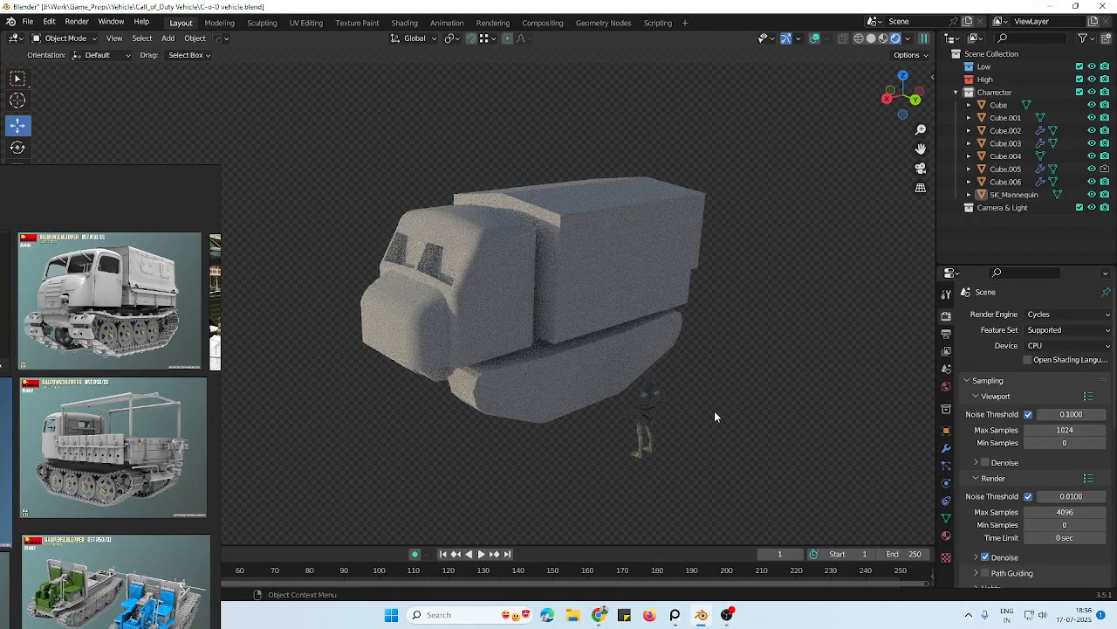
{"action": "left_click", "coordinate": [725, 615]}
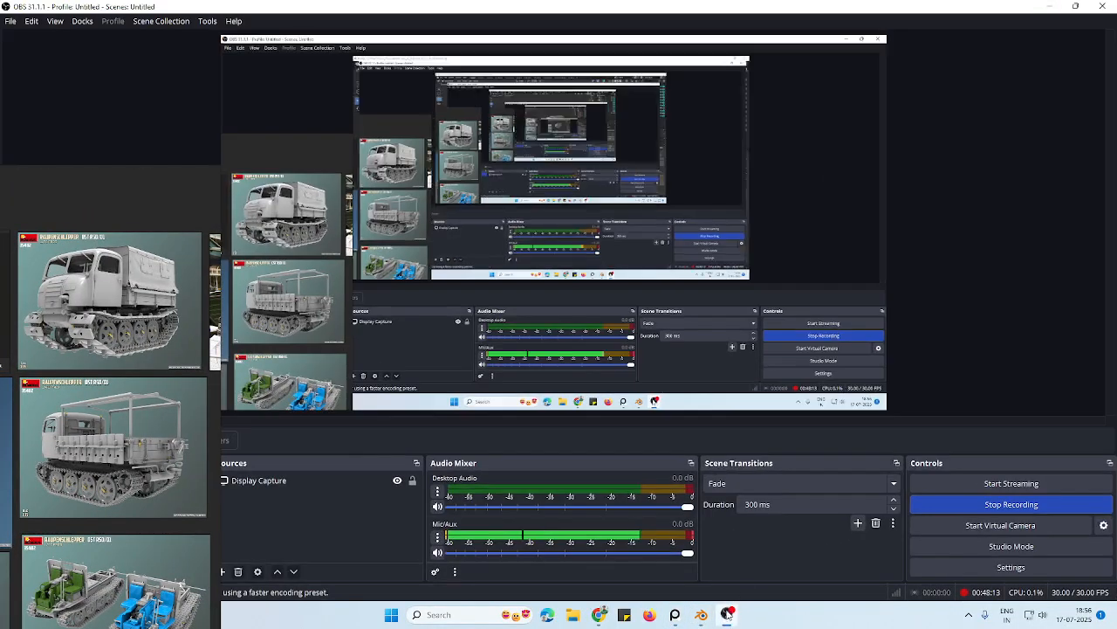